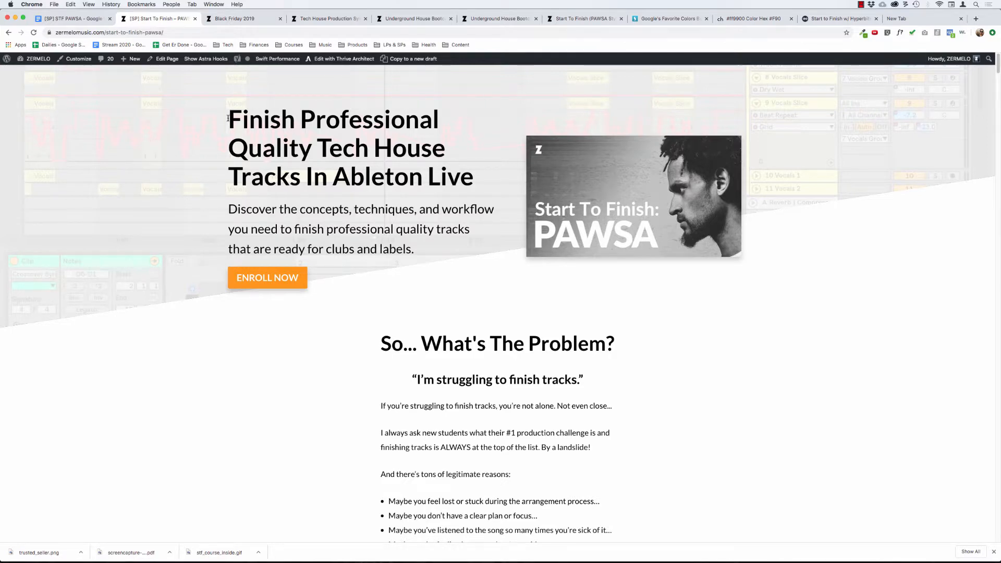
# Examine the sales page's hero section, covering its background, course image, headline and subheading.
pyautogui.moveTo(907, 88); pyautogui.dragTo(885, 308)
pyautogui.click(706, 255)
pyautogui.moveTo(230, 130); pyautogui.dragTo(412, 209)
pyautogui.moveTo(241, 210); pyautogui.dragTo(246, 209)
pyautogui.click(109, 186)
# Read through the "So... What's The Problem?" section, covering the struggles with finishing tracks and getting a pro sound.
pyautogui.scroll(-1, 257, 243)
pyautogui.scroll(-4, 258, 243)
pyautogui.scroll(5, 255, 172)
pyautogui.scroll(-5, 313, 198)
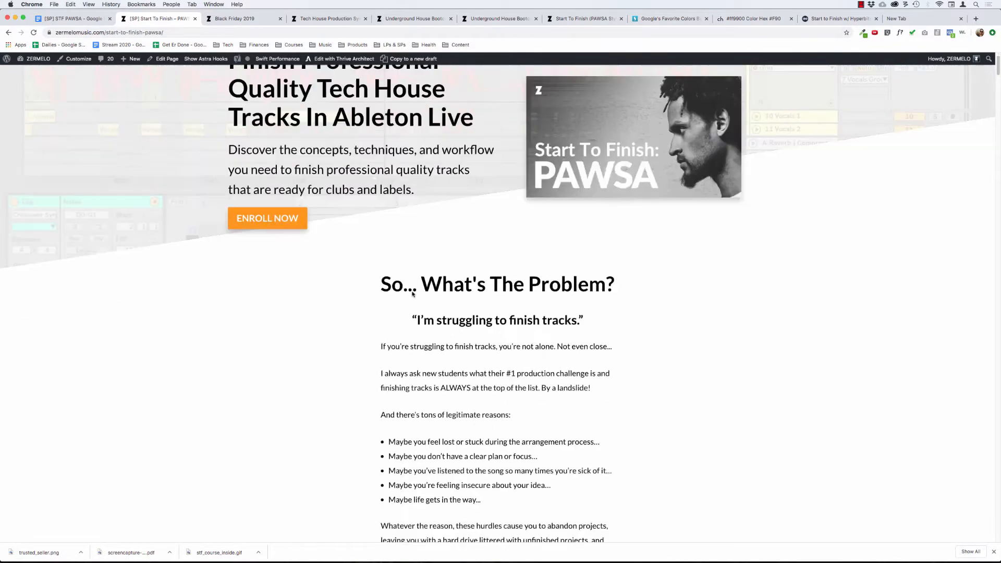
pyautogui.moveTo(376, 219); pyautogui.dragTo(563, 367)
pyautogui.click(523, 390)
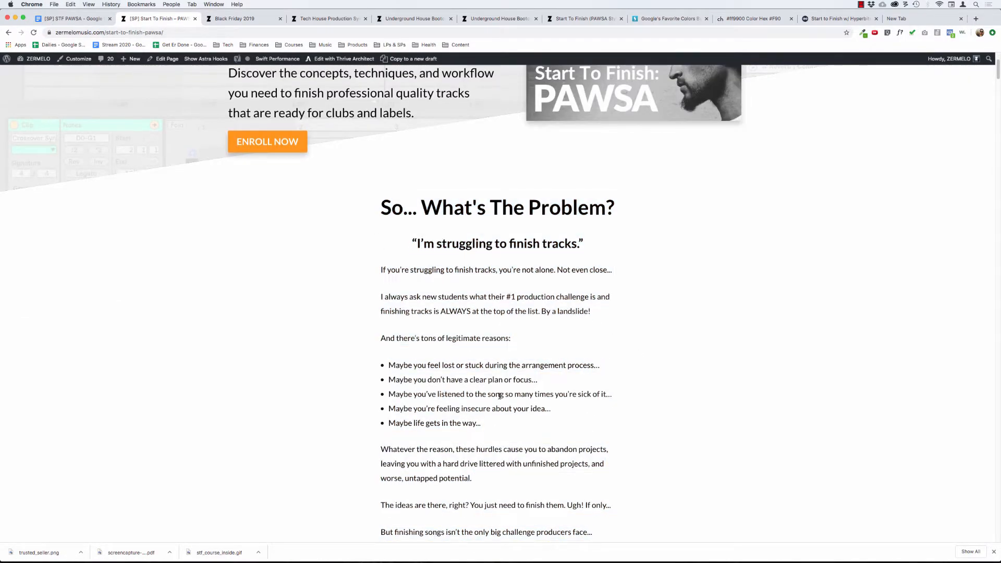
pyautogui.scroll(-5, 500, 396)
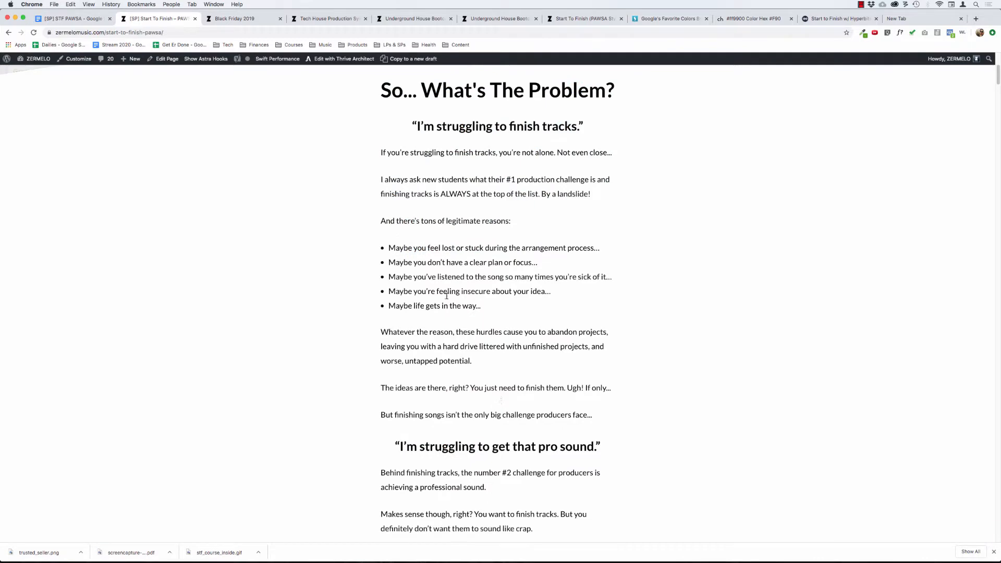
pyautogui.scroll(-1, 459, 216)
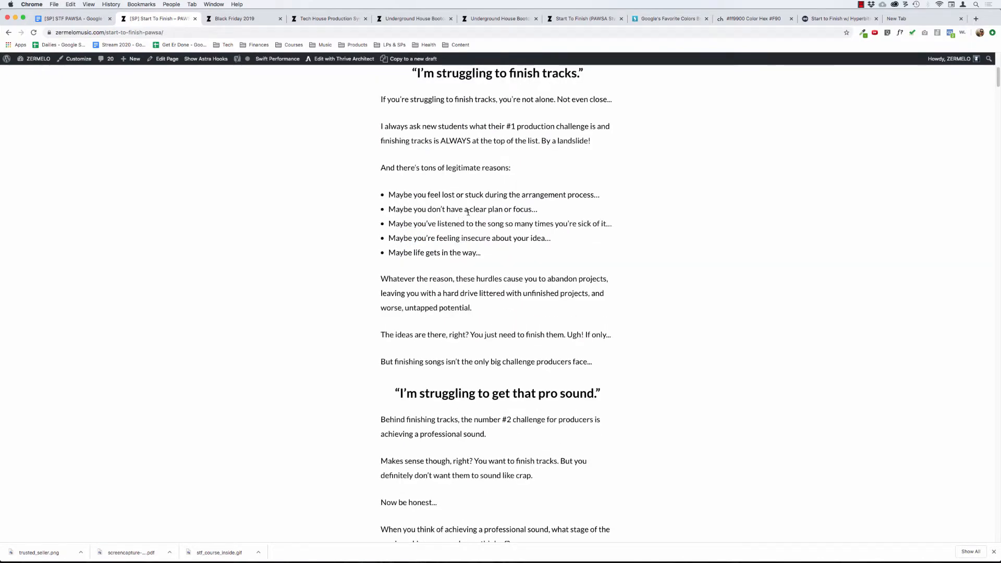
pyautogui.scroll(-3, 459, 216)
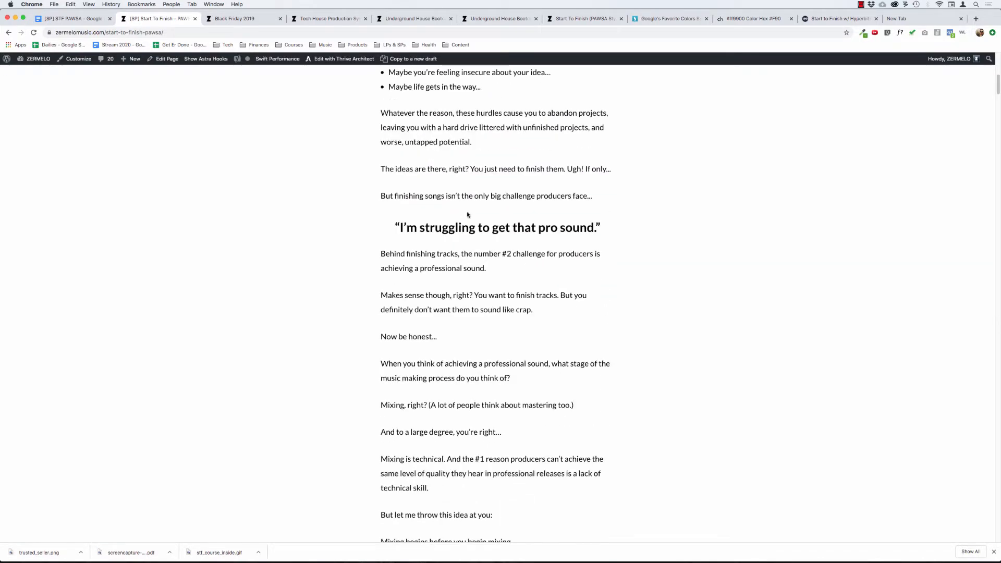
pyautogui.scroll(-4, 452, 218)
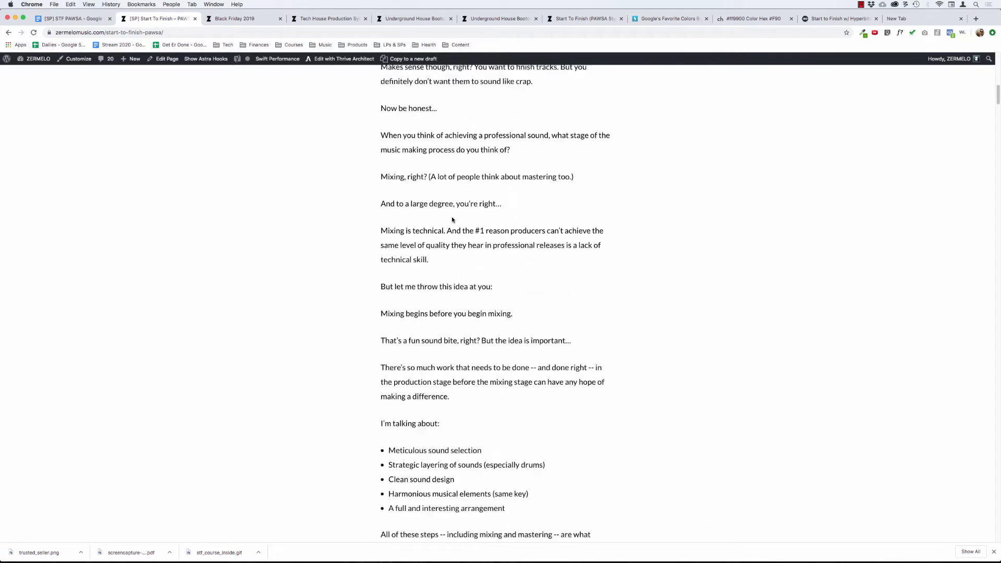
pyautogui.scroll(-6, 451, 219)
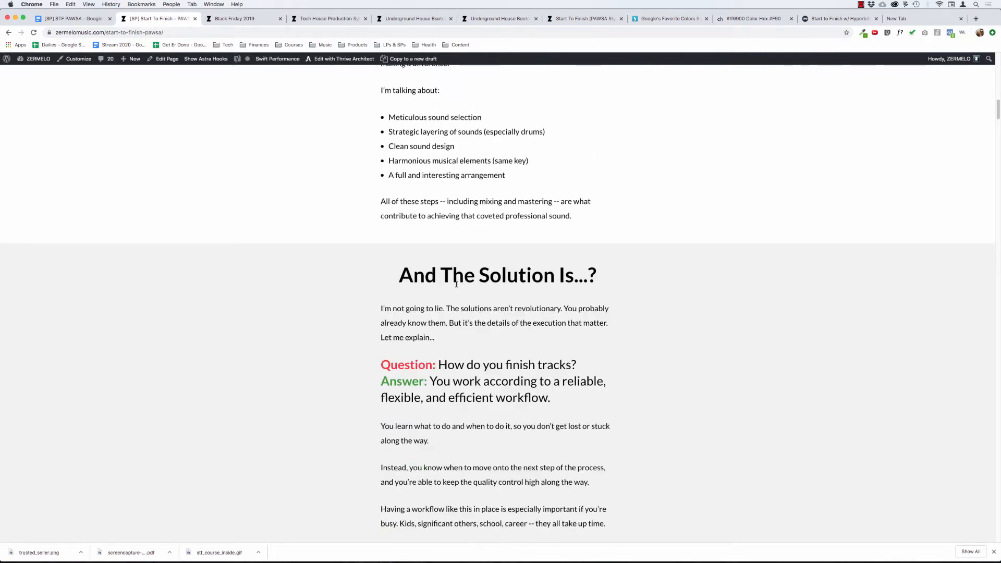
# Review the "And The Solution Is...?" questions and answers and the "Here's How I Can Help..." story.
pyautogui.scroll(-6, 457, 284)
pyautogui.scroll(4, 438, 297)
pyautogui.scroll(-1, 429, 304)
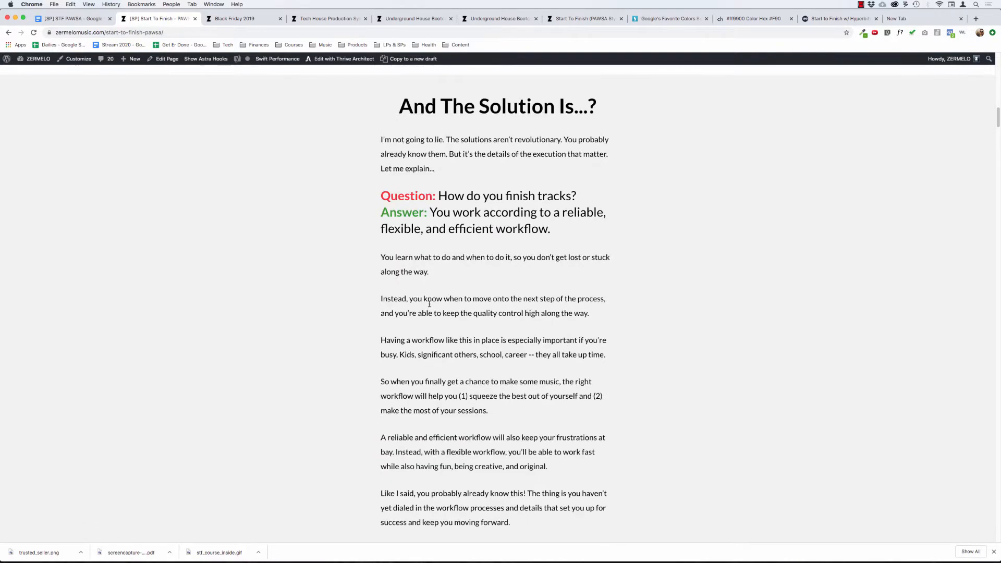
pyautogui.scroll(-4, 429, 304)
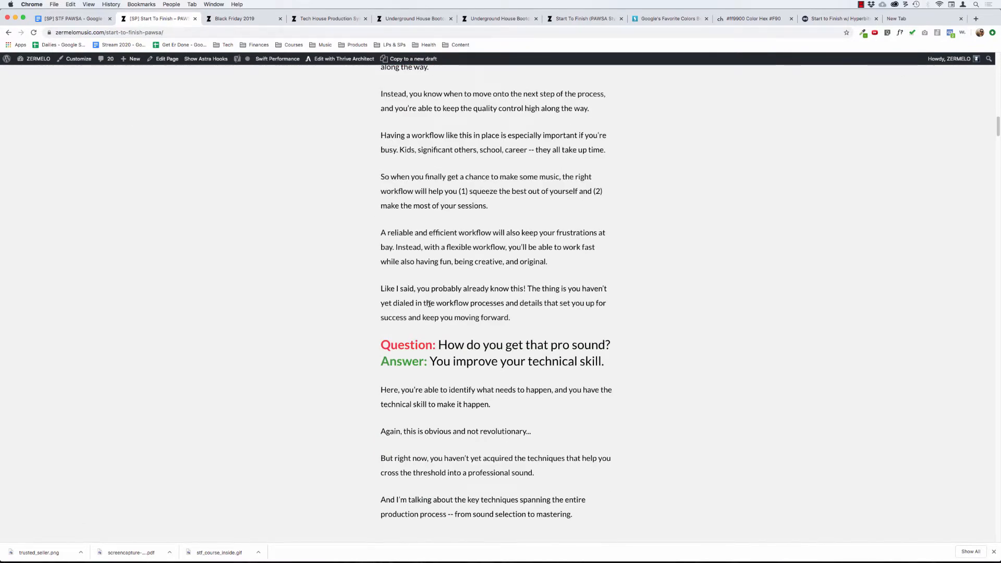
pyautogui.scroll(-8, 460, 282)
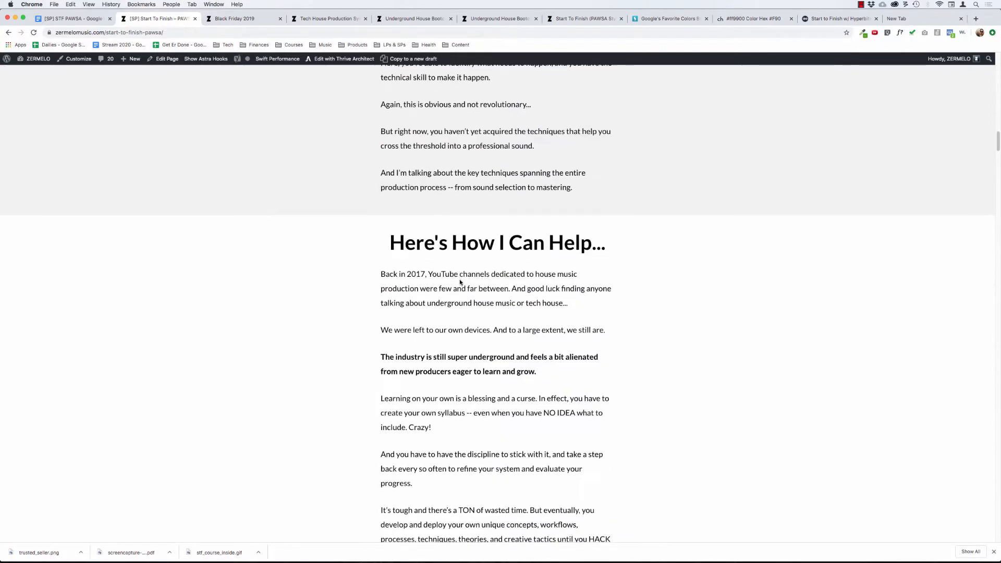
pyautogui.scroll(-2, 460, 281)
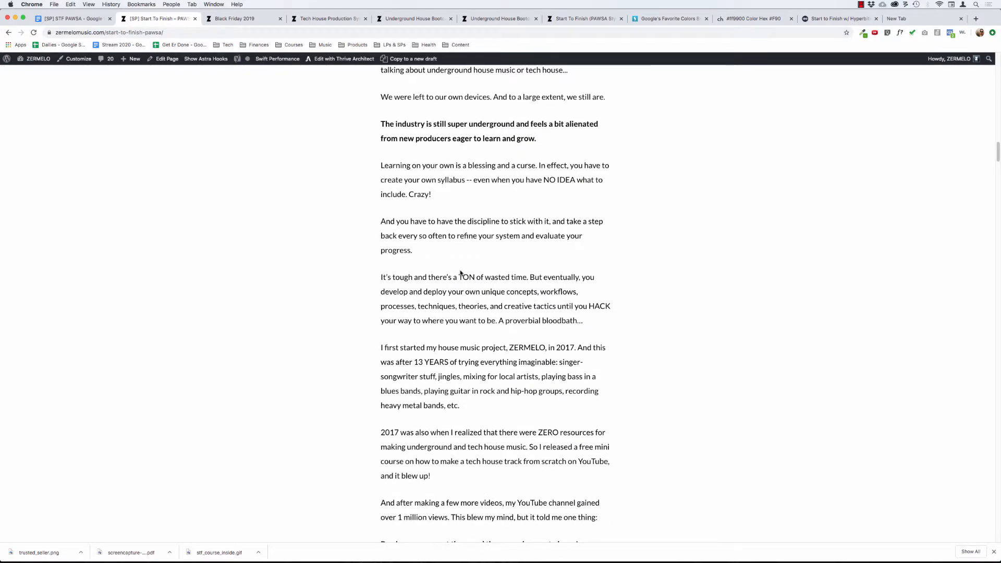
pyautogui.scroll(-2, 463, 272)
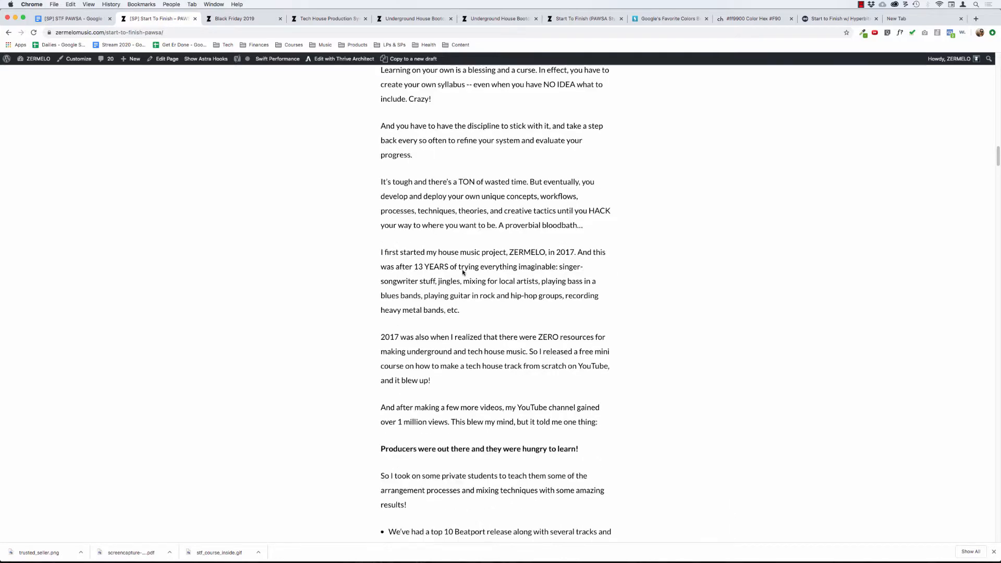
pyautogui.scroll(-8, 462, 271)
pyautogui.scroll(-6, 463, 270)
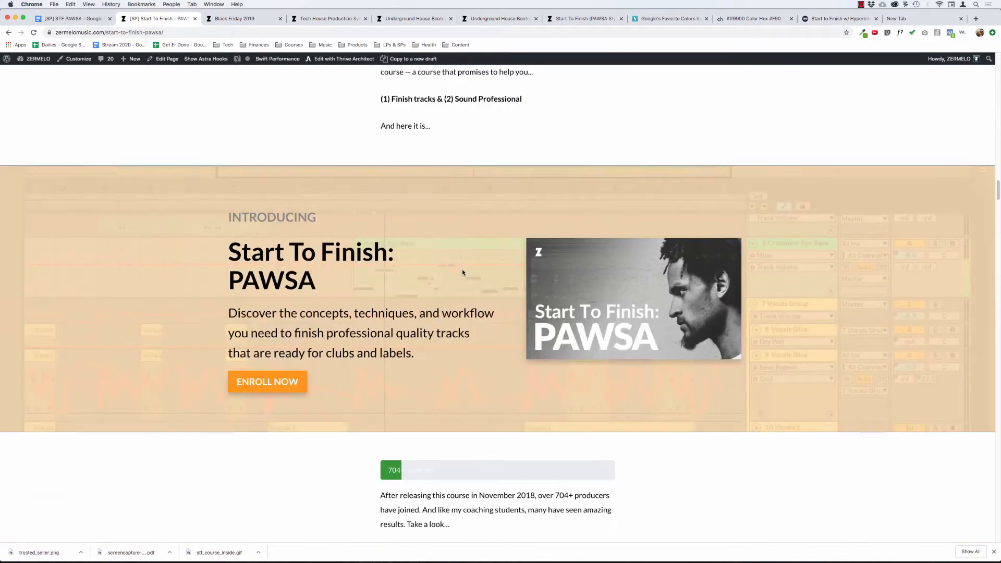
# Review the course introduction banner, the student counter and the student testimonials below it.
pyautogui.scroll(-4, 458, 313)
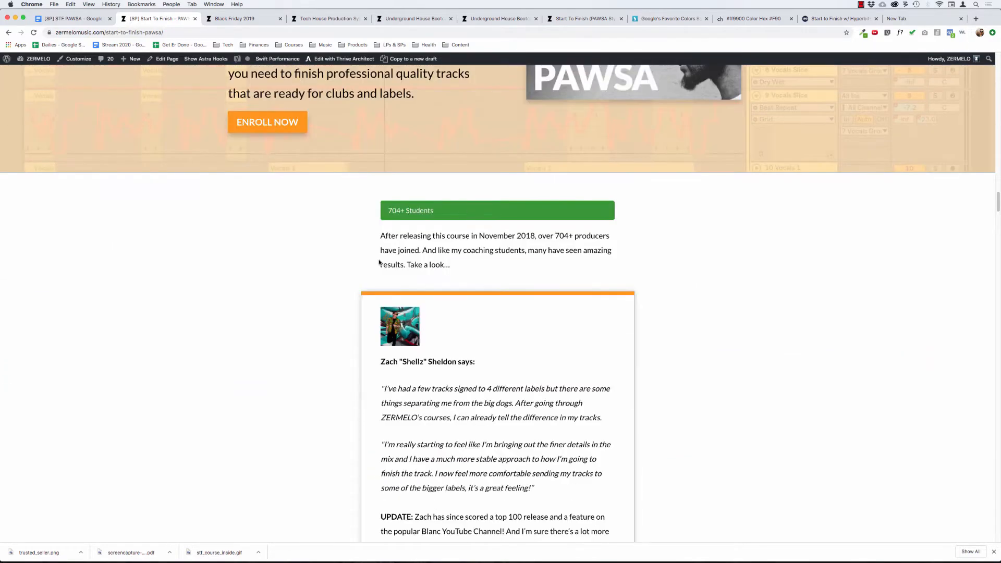
pyautogui.scroll(-5, 386, 264)
pyautogui.scroll(3, 398, 258)
pyautogui.scroll(-15, 398, 258)
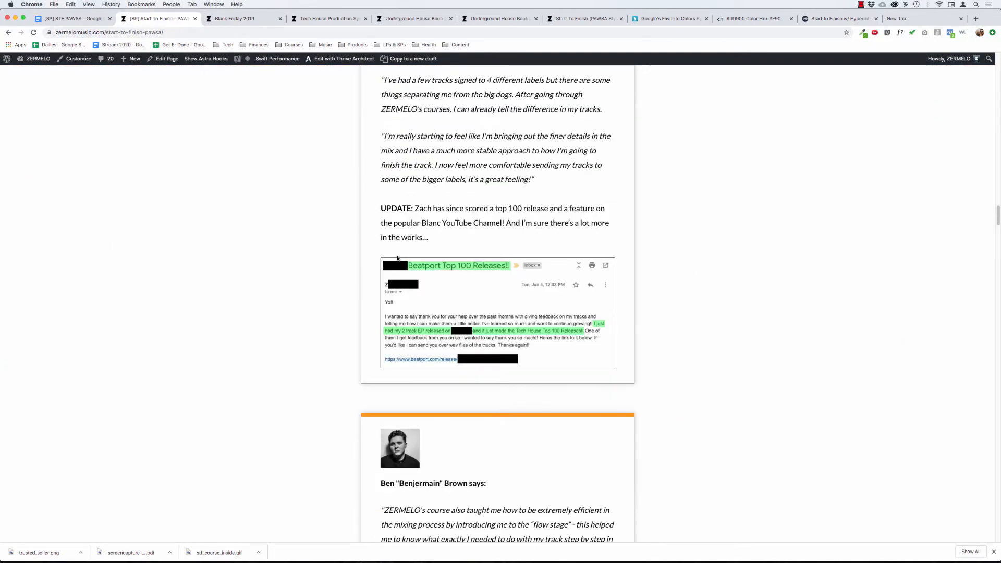
pyautogui.scroll(-3, 398, 257)
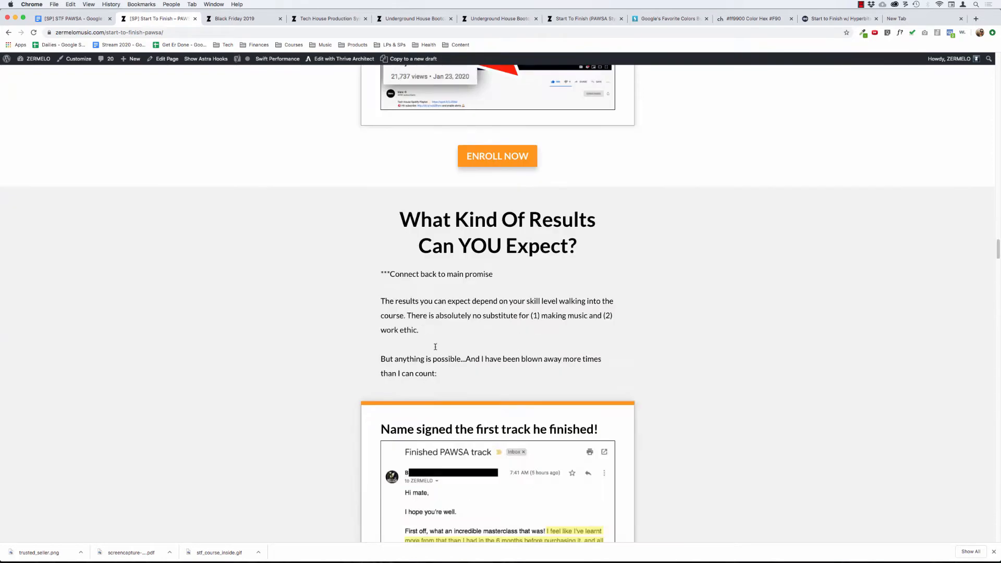
# Examine the "What Kind Of Results Can YOU Expect?" section, including its student e-mails and the closing promise.
pyautogui.moveTo(399, 207); pyautogui.dragTo(372, 340)
pyautogui.click(372, 340)
pyautogui.scroll(-3, 319, 294)
pyautogui.moveTo(400, 78); pyautogui.dragTo(577, 206)
pyautogui.click(498, 230)
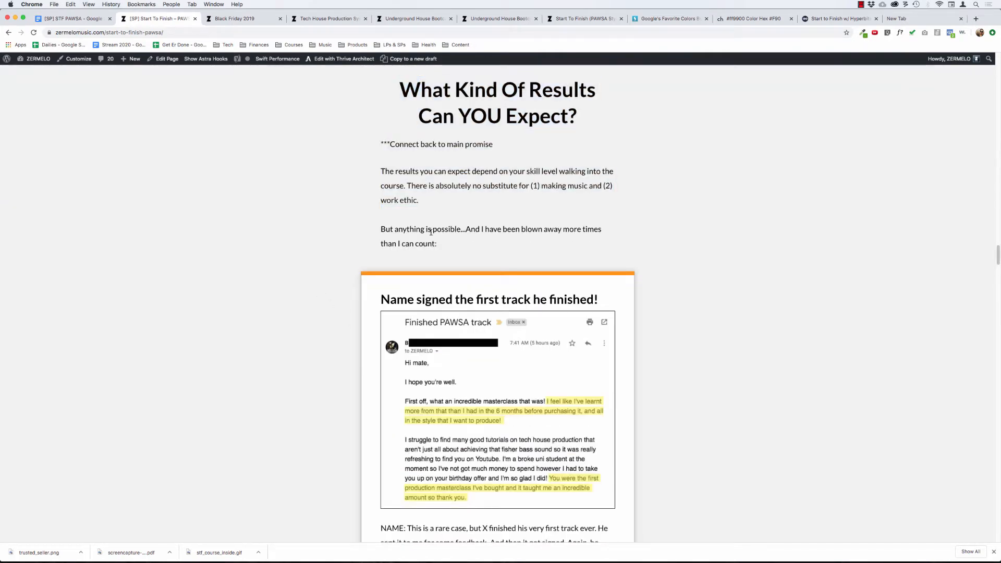
pyautogui.scroll(-1, 270, 234)
pyautogui.scroll(-10, 303, 235)
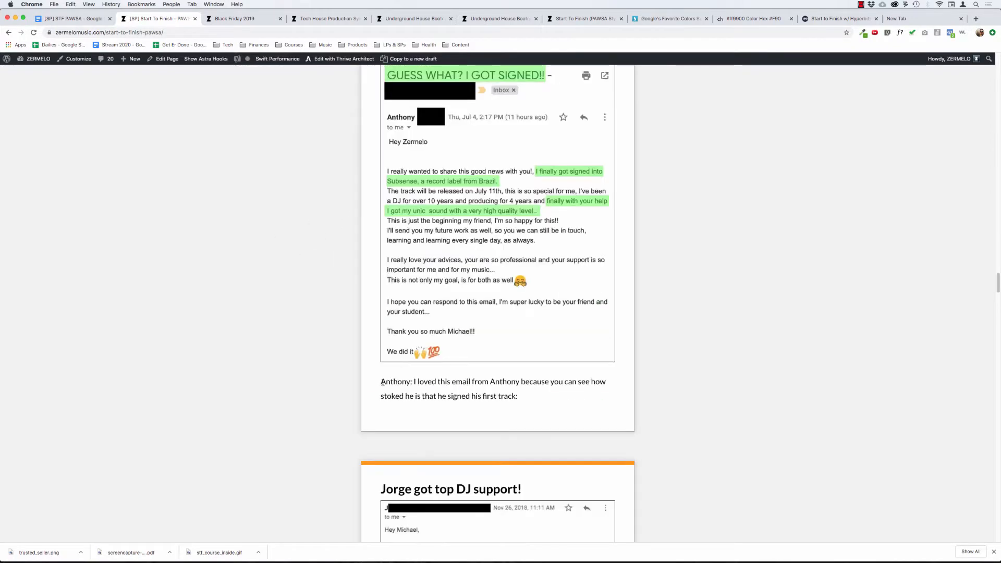
pyautogui.moveTo(378, 385); pyautogui.dragTo(518, 398)
pyautogui.click(291, 335)
pyautogui.scroll(-10, 291, 336)
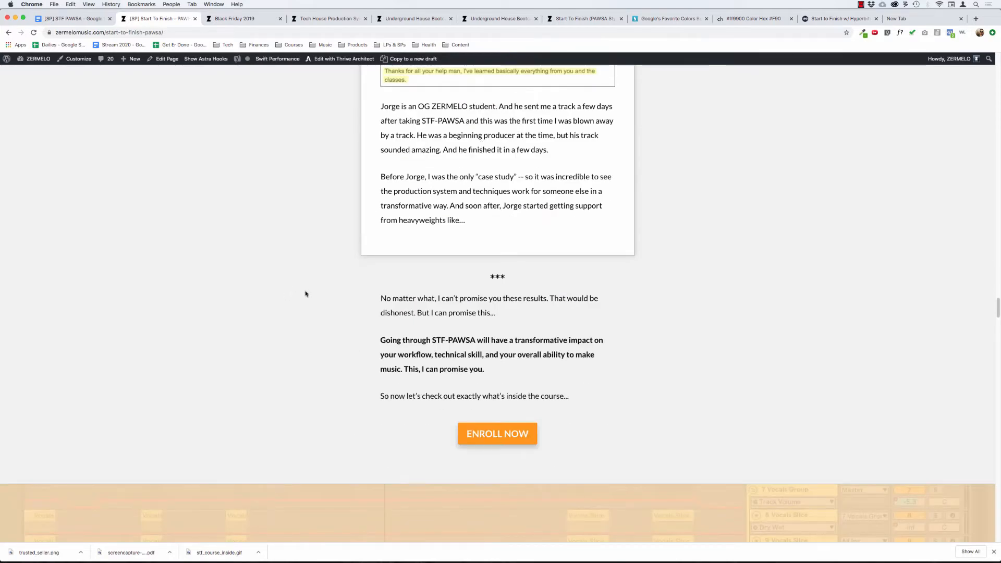
pyautogui.scroll(-2, 306, 294)
pyautogui.moveTo(383, 170); pyautogui.dragTo(474, 266)
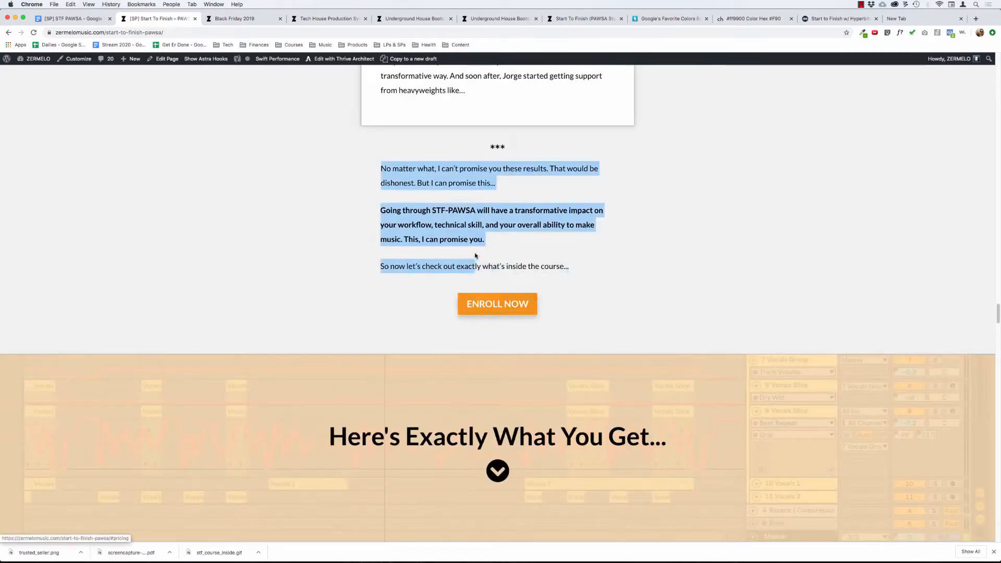
pyautogui.scroll(-3, 349, 275)
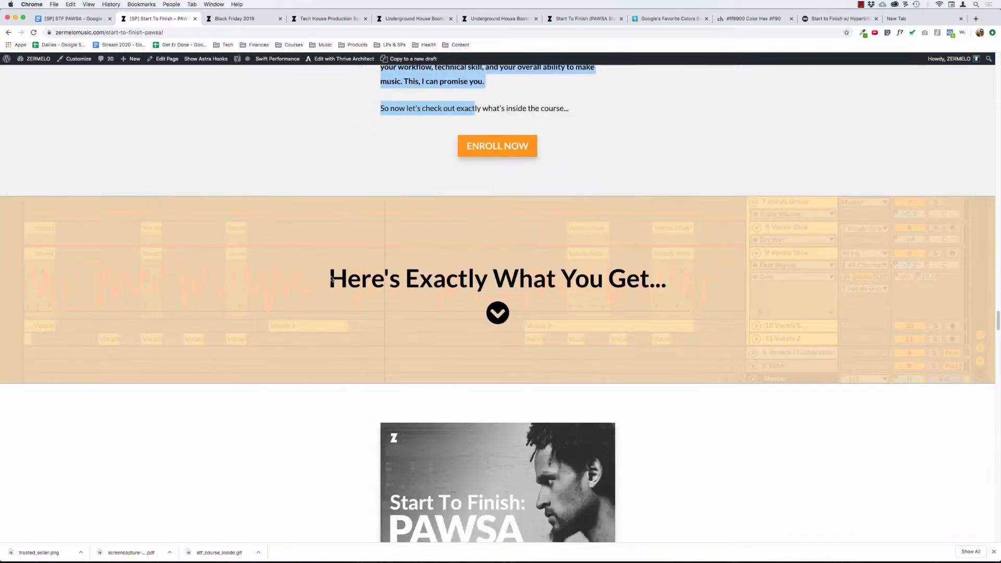
pyautogui.click(306, 254)
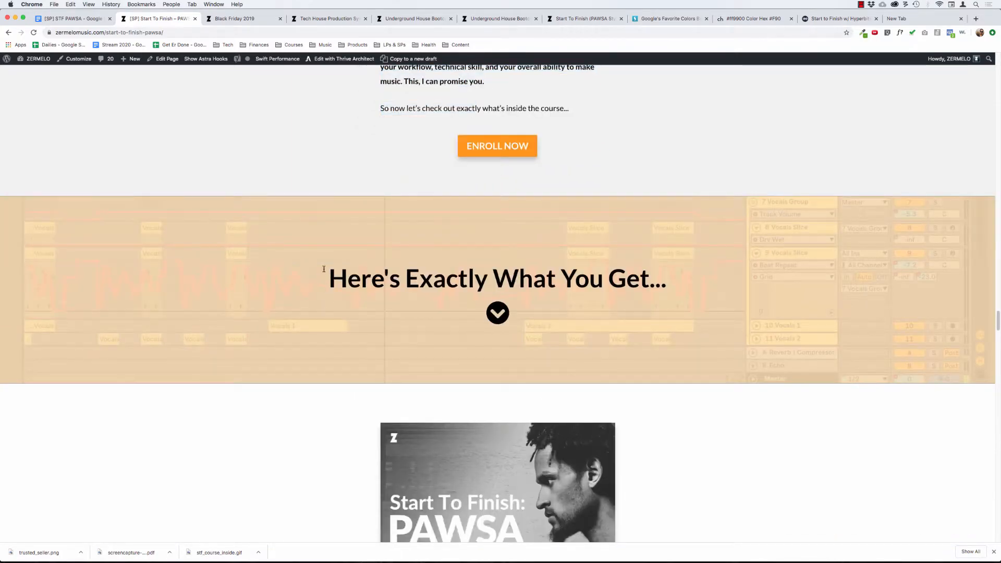
# Examine the "Here's Exactly What You Get..." banner, the workflow module list and the animated member's area preview.
pyautogui.moveTo(331, 278); pyautogui.dragTo(577, 315)
pyautogui.click(552, 311)
pyautogui.scroll(-4, 552, 312)
pyautogui.scroll(-3, 551, 311)
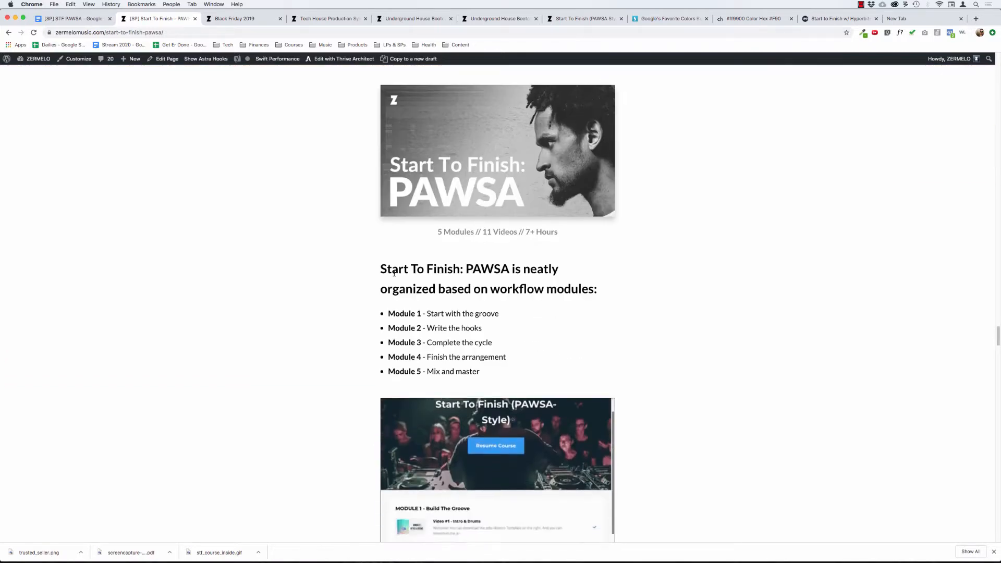
pyautogui.moveTo(378, 270); pyautogui.dragTo(536, 391)
pyautogui.click(364, 351)
pyautogui.scroll(-9, 364, 350)
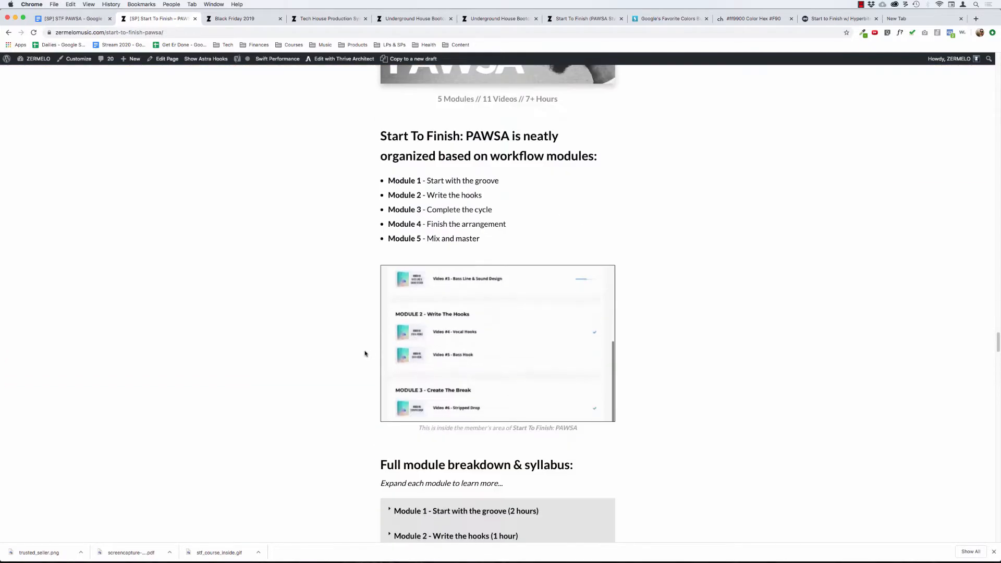
pyautogui.scroll(3, 503, 147)
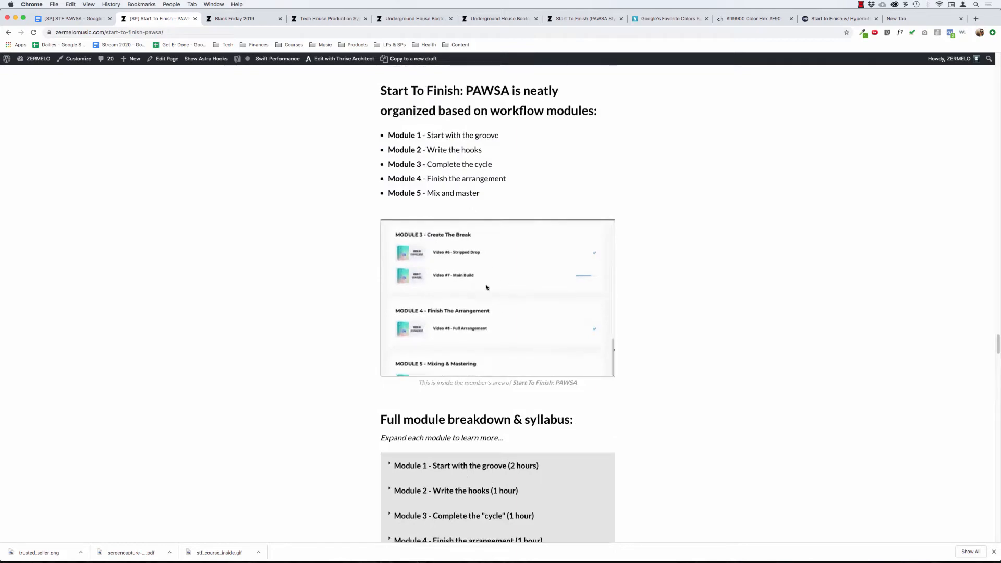
pyautogui.scroll(-5, 377, 336)
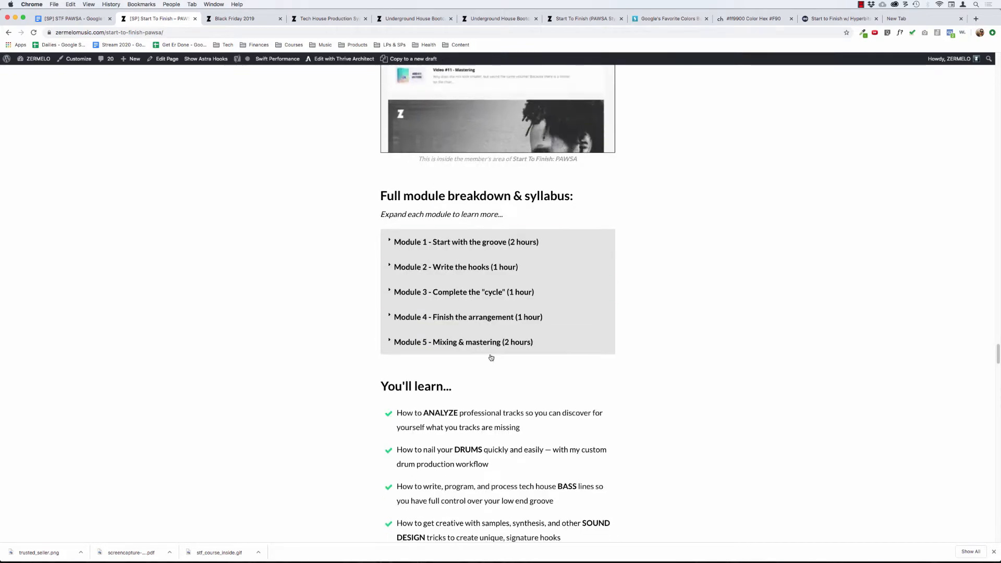
# Expand "Module 1 - Start with the groove" in the syllabus to view its contents, and collapse it again.
pyautogui.click(535, 241)
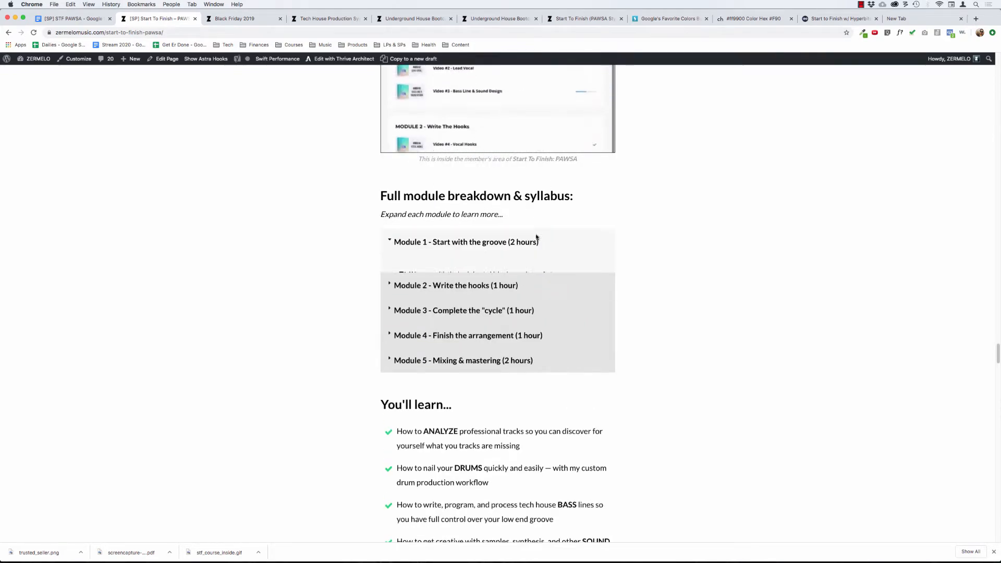
pyautogui.scroll(-1, 508, 191)
pyautogui.click(508, 190)
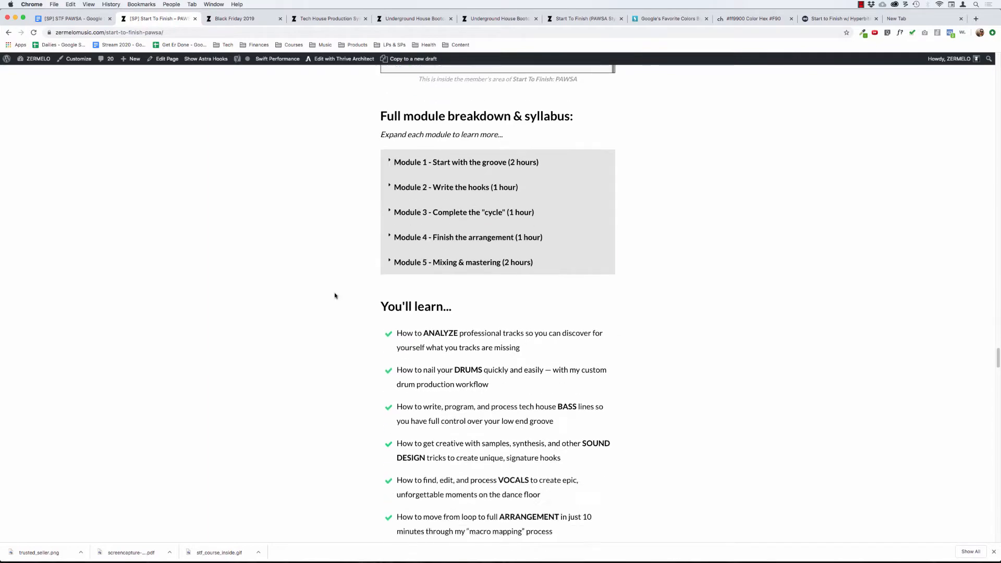
# Review the "You'll learn..." checklist, from analyzing professional tracks to mixing and mastering.
pyautogui.scroll(-5, 336, 296)
pyautogui.scroll(1, 395, 139)
pyautogui.moveTo(395, 139); pyautogui.dragTo(557, 401)
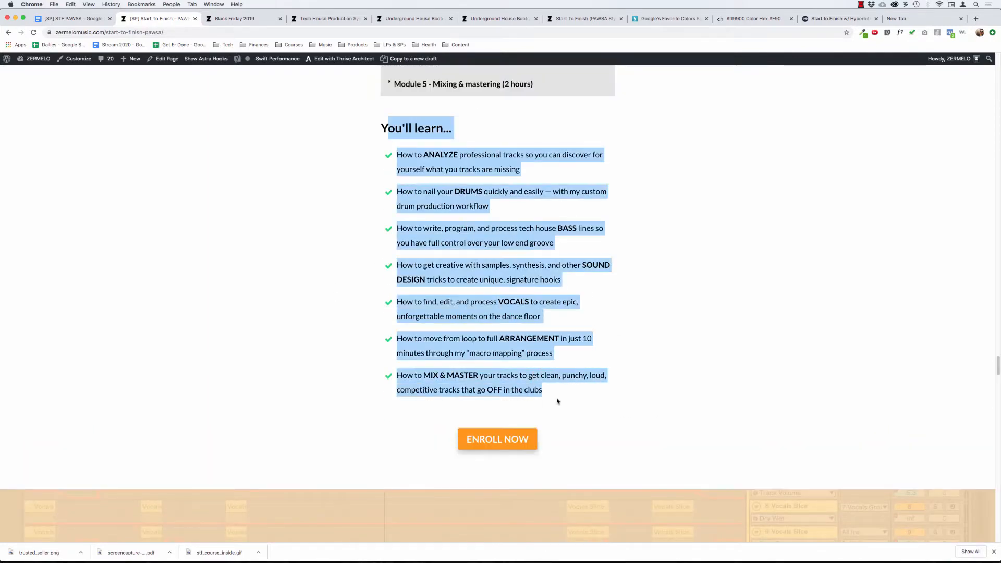
pyautogui.click(267, 343)
pyautogui.scroll(-4, 267, 343)
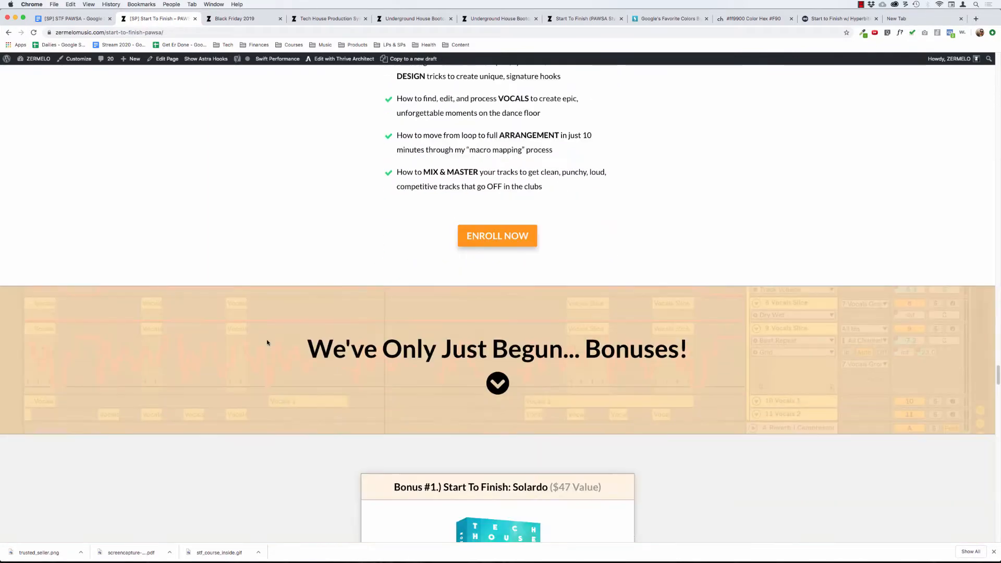
# Review the "We've Only Just Begun... Bonuses!" section through Bonus #5, ending at the "Ready To Get Started?" pricing options.
pyautogui.scroll(-4, 280, 297)
pyautogui.scroll(1, 280, 290)
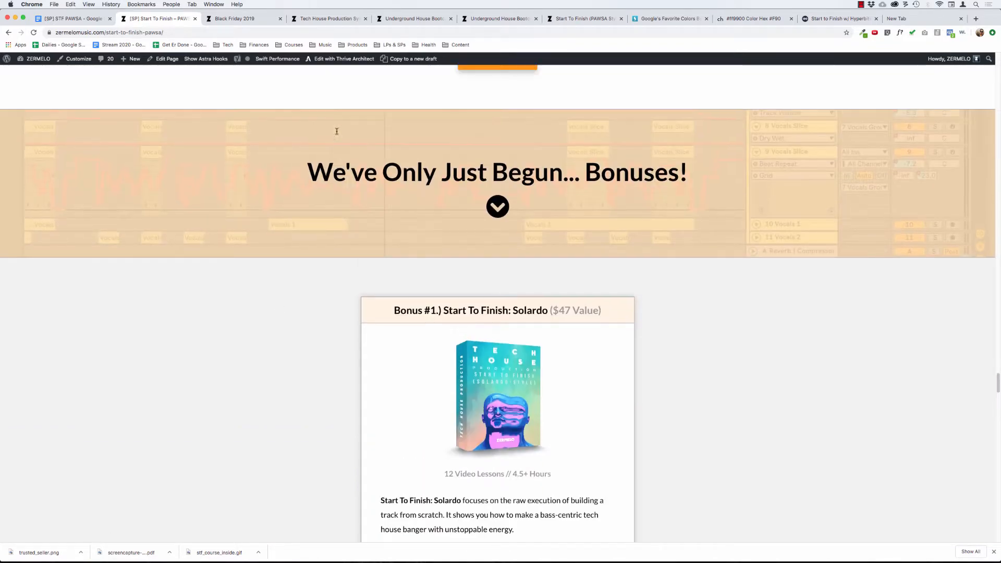
pyautogui.moveTo(365, 175); pyautogui.dragTo(640, 185)
pyautogui.click(568, 211)
pyautogui.scroll(-2, 460, 273)
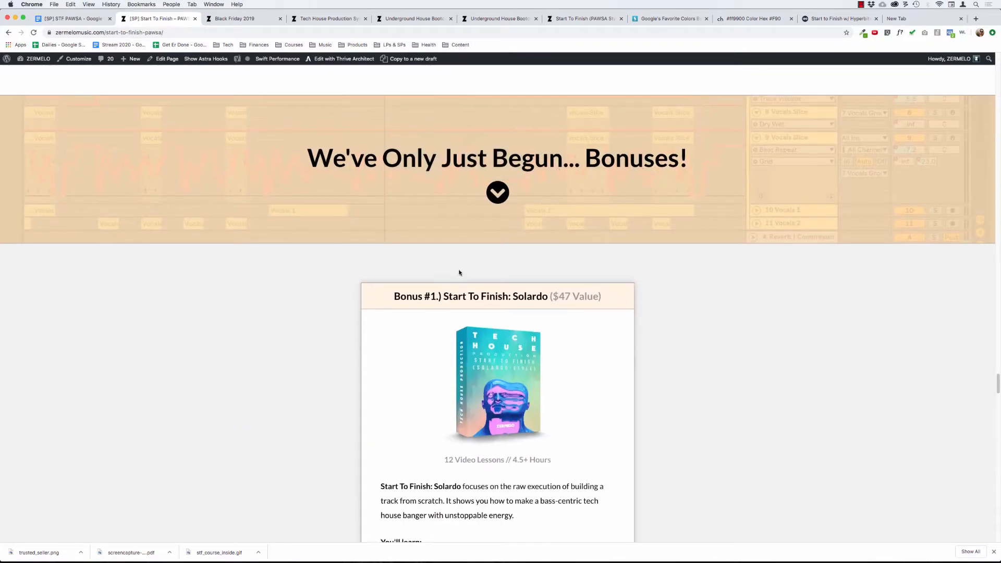
pyautogui.scroll(-20, 384, 269)
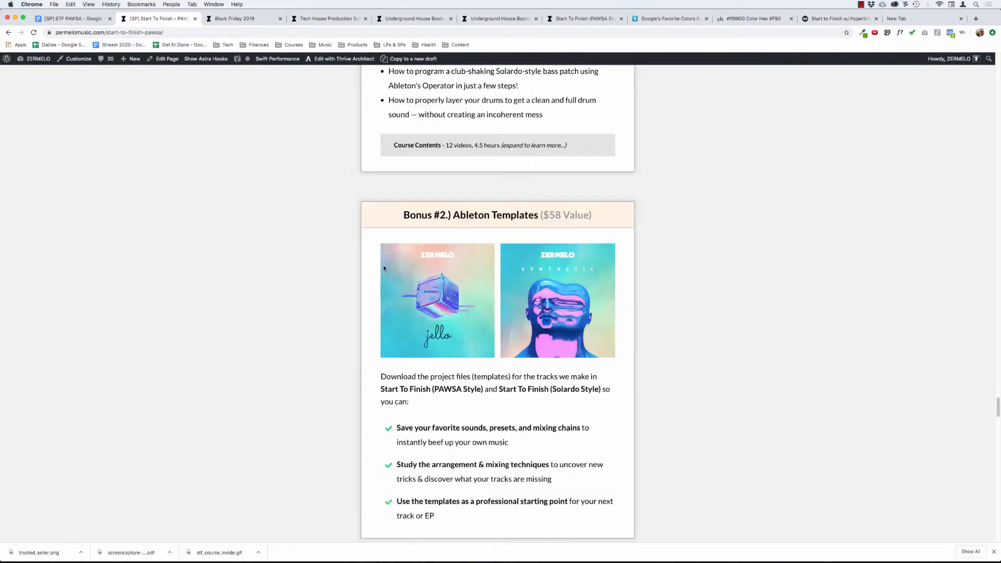
pyautogui.scroll(-12, 384, 269)
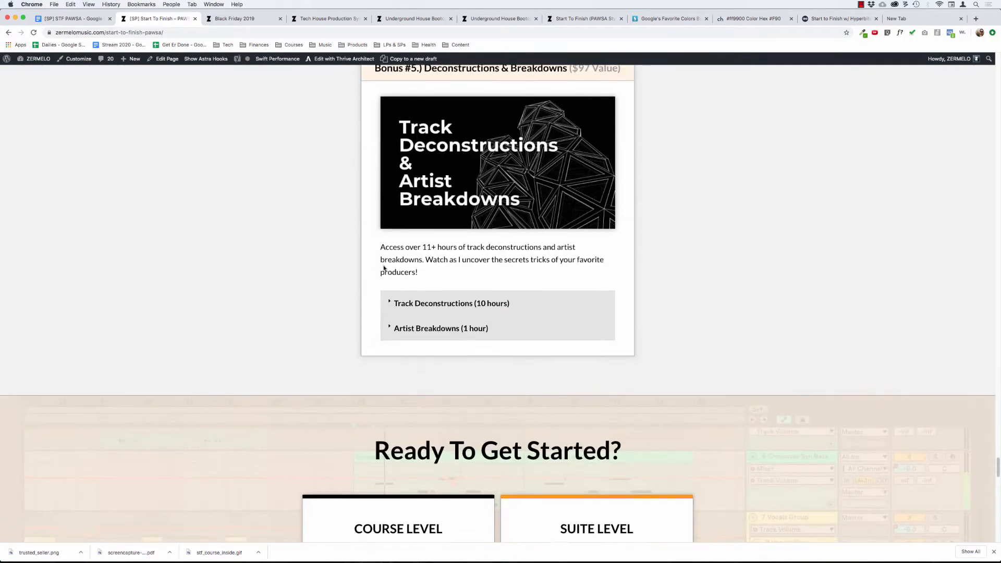
pyautogui.scroll(-3, 364, 261)
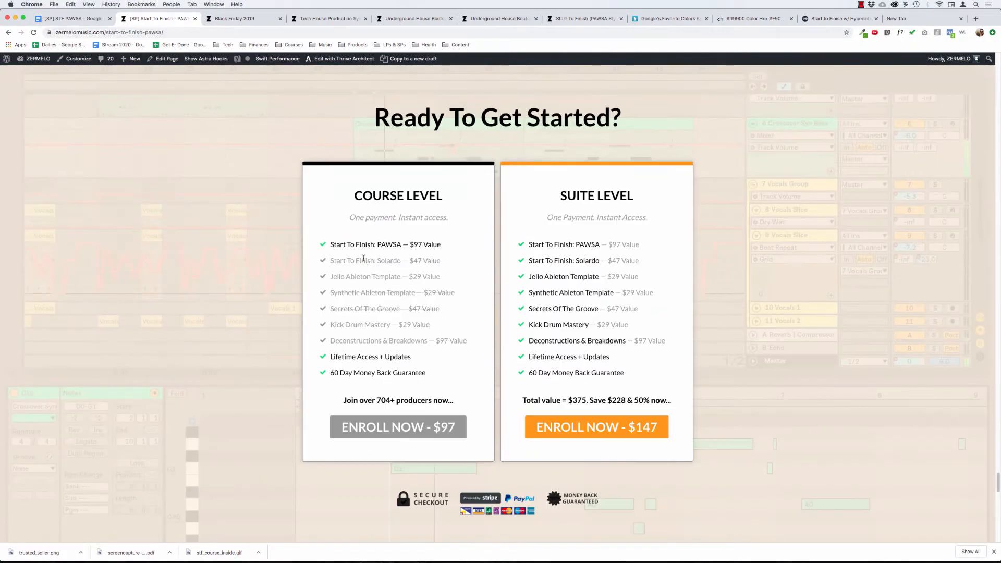
# Review the "Ready To Get Started?" Course Level and Suite Level pricing options and the "100% Money Back Guarantee" box.
pyautogui.moveTo(390, 118); pyautogui.dragTo(690, 107)
pyautogui.click(647, 118)
pyautogui.scroll(-10, 258, 134)
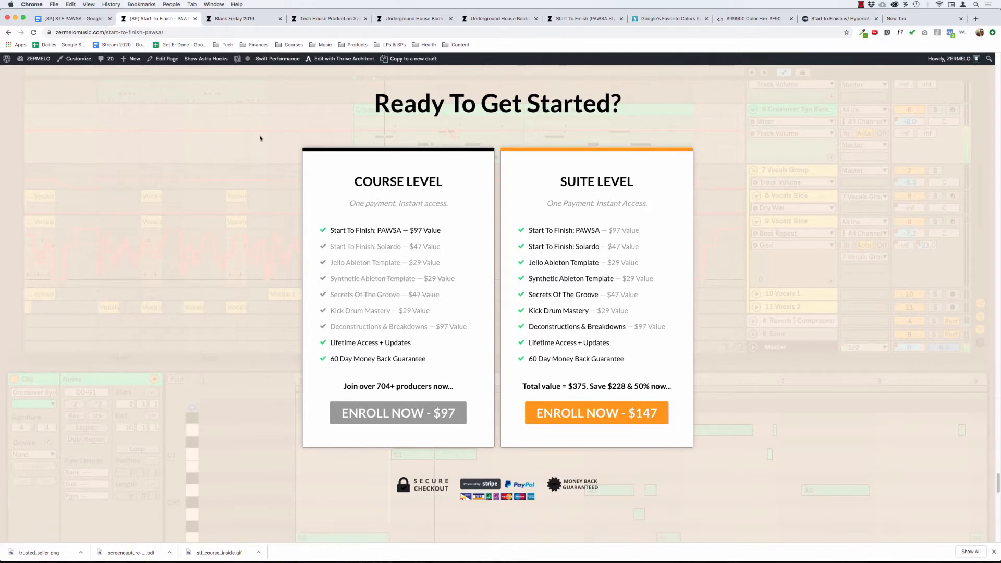
pyautogui.scroll(2, 264, 151)
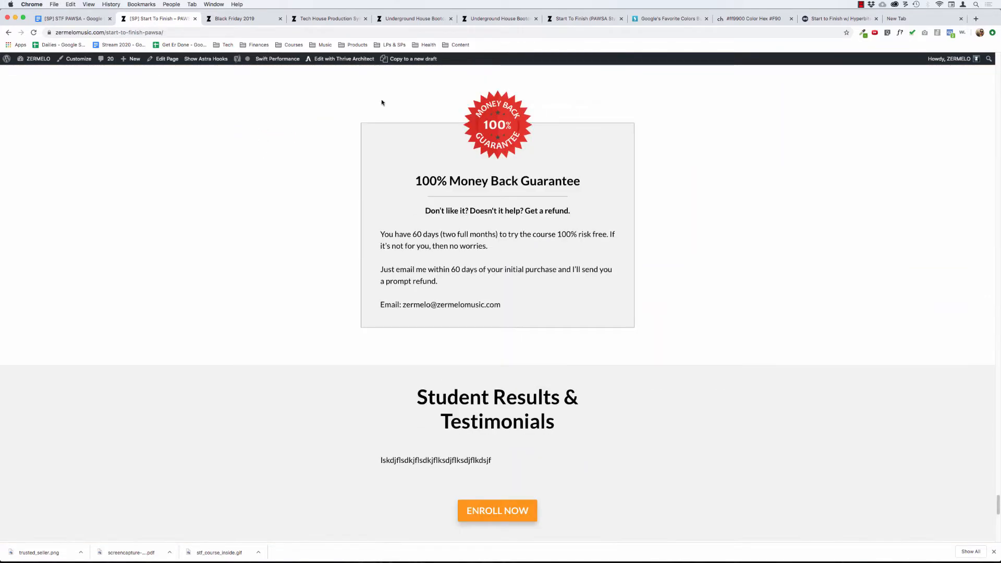
pyautogui.moveTo(347, 96); pyautogui.dragTo(605, 234)
pyautogui.click(276, 266)
pyautogui.scroll(-3, 276, 267)
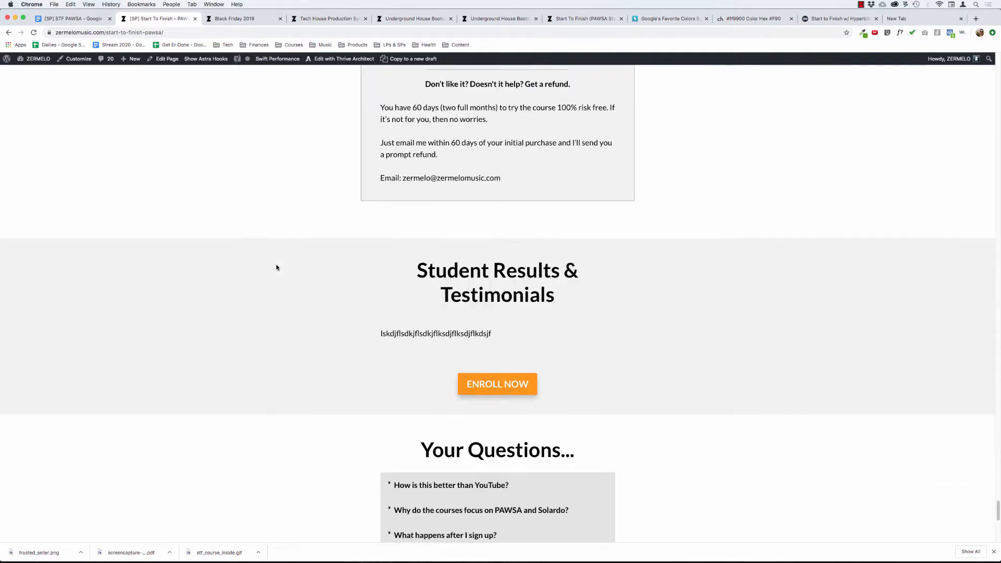
# Examine the "Student Results & Testimonials" section and its placement between the money back guarantee and "Your Questions...".
pyautogui.moveTo(412, 281); pyautogui.dragTo(557, 291)
pyautogui.click(618, 296)
pyautogui.scroll(-9, 302, 380)
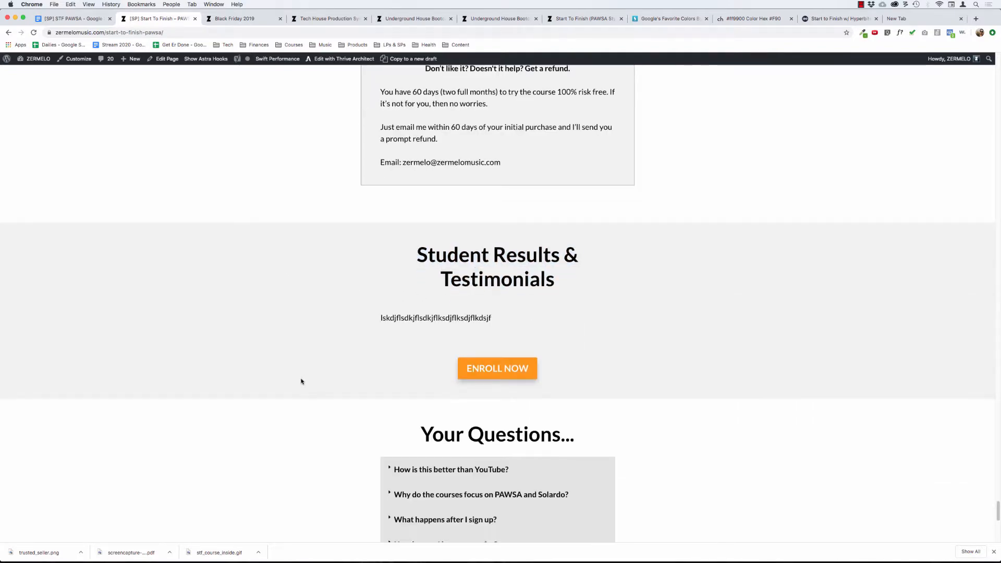
pyautogui.scroll(3, 346, 272)
pyautogui.scroll(-3, 346, 273)
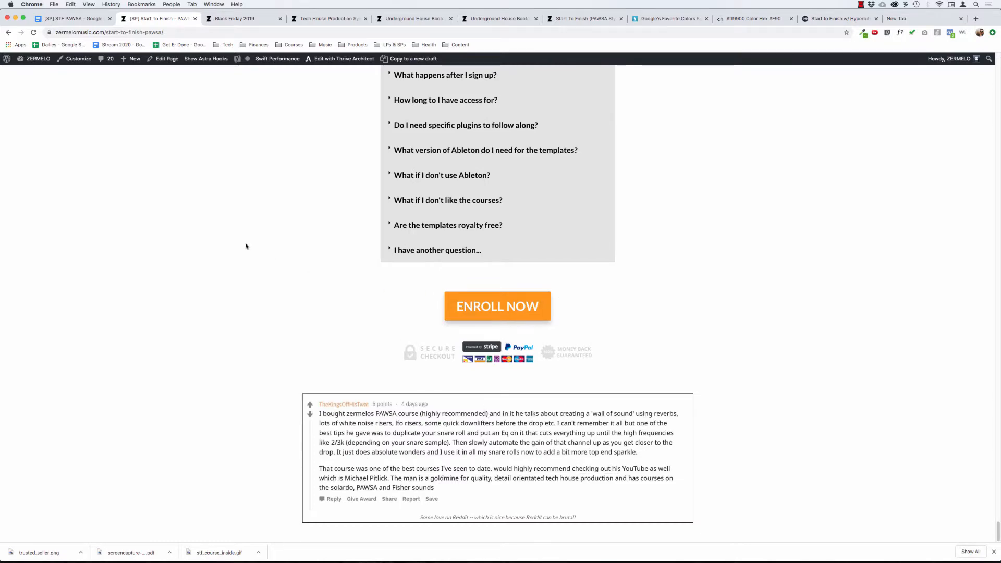
pyautogui.scroll(8, 246, 245)
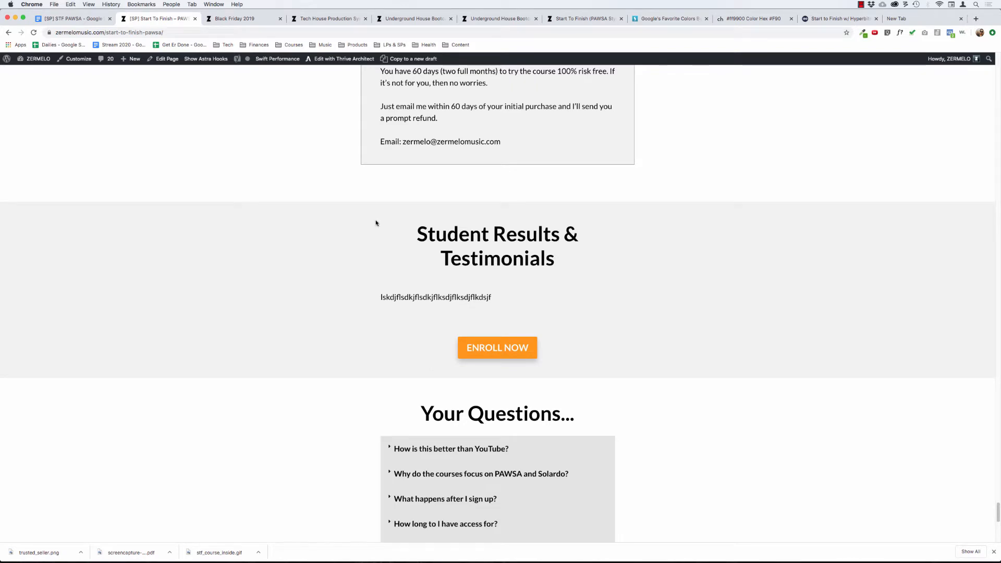
pyautogui.scroll(1, 338, 230)
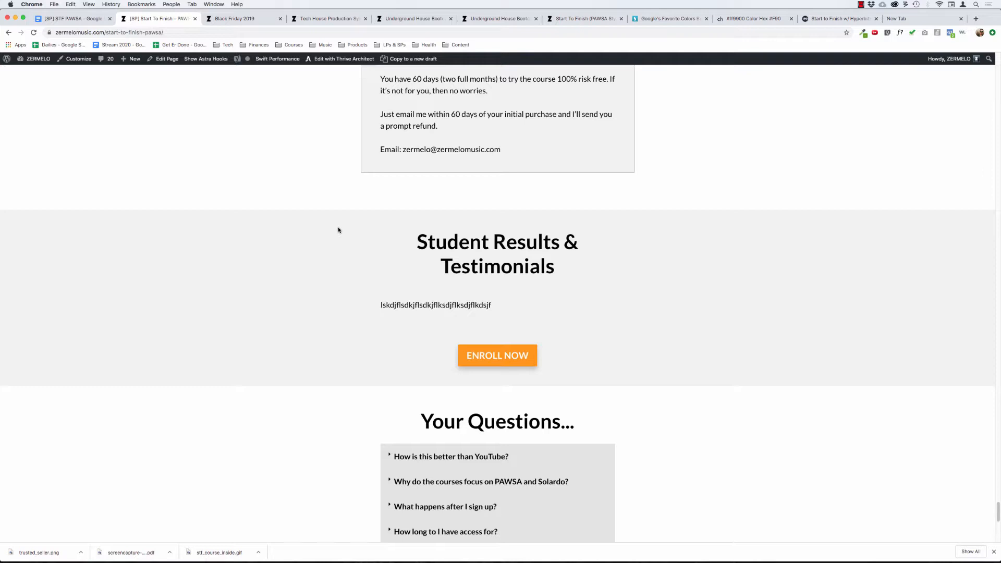
pyautogui.scroll(5, 361, 197)
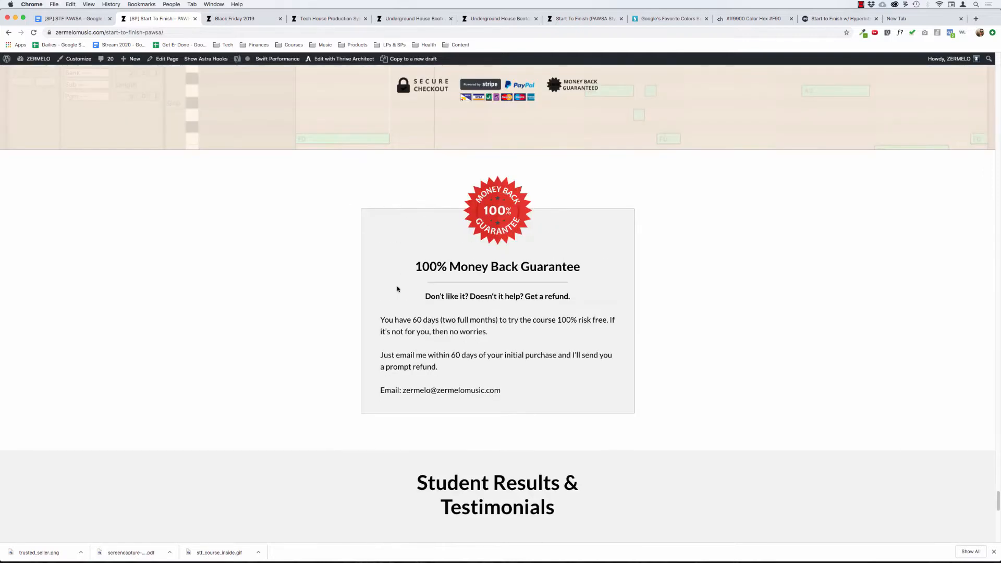
pyautogui.scroll(-3, 485, 348)
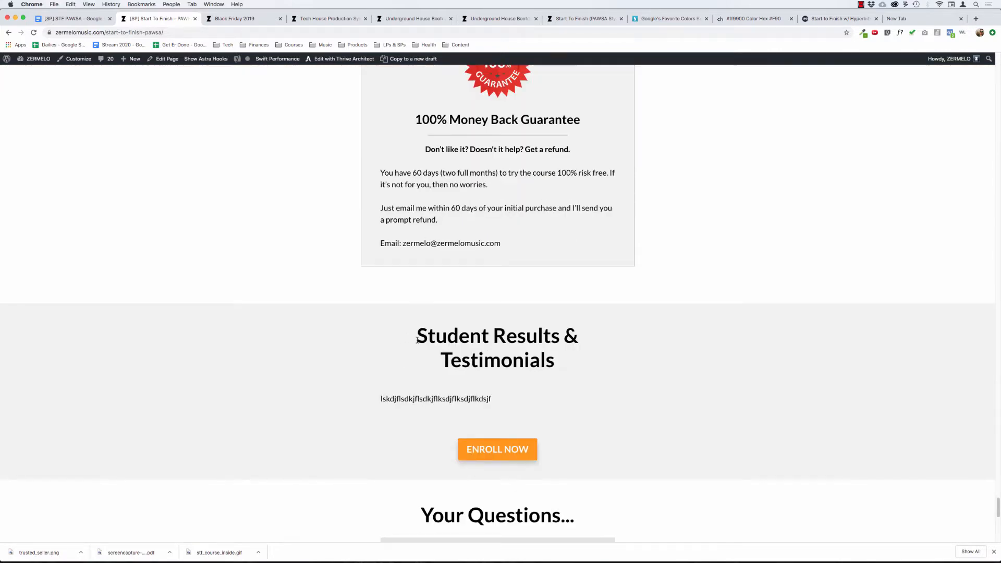
pyautogui.scroll(-2, 418, 340)
pyautogui.scroll(-3, 431, 286)
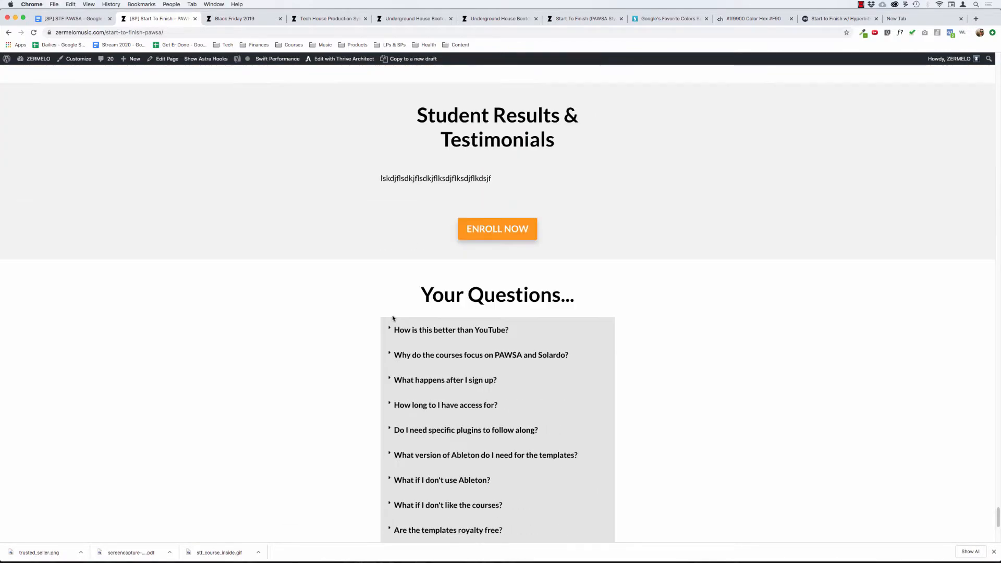
# Review the "Your Questions..." FAQ list, from the YouTube comparison to "I have another question...".
pyautogui.scroll(-3, 392, 319)
pyautogui.moveTo(419, 146); pyautogui.dragTo(690, 345)
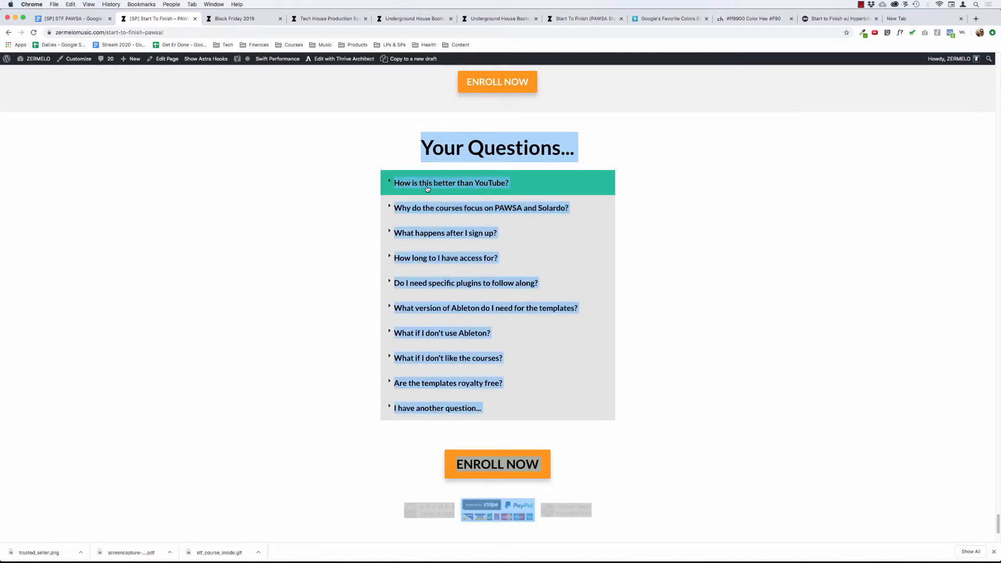
pyautogui.click(363, 175)
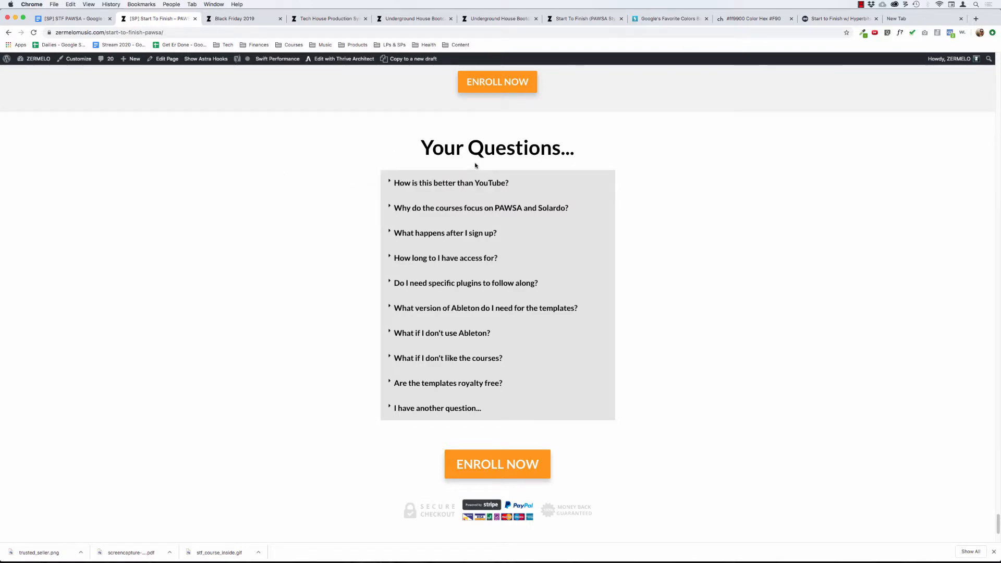
pyautogui.moveTo(412, 151); pyautogui.dragTo(725, 443)
pyautogui.click(684, 412)
# Return to the page's opening and review the "So... What's The Problem?" section through the "I'm talking about:" list.
pyautogui.scroll(20, 686, 211)
pyautogui.scroll(15, 704, 217)
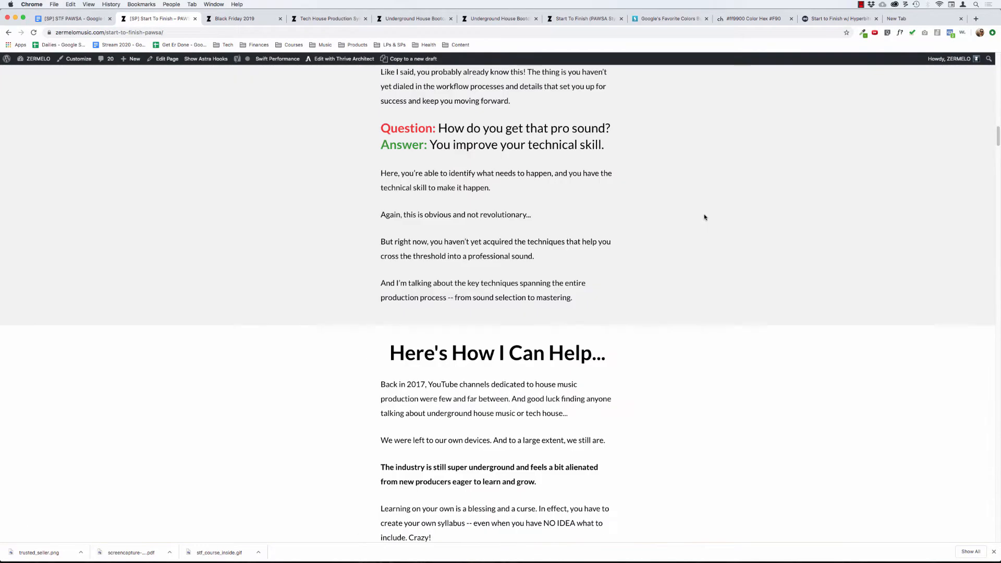
pyautogui.scroll(-3, 687, 297)
pyautogui.scroll(-4, 671, 348)
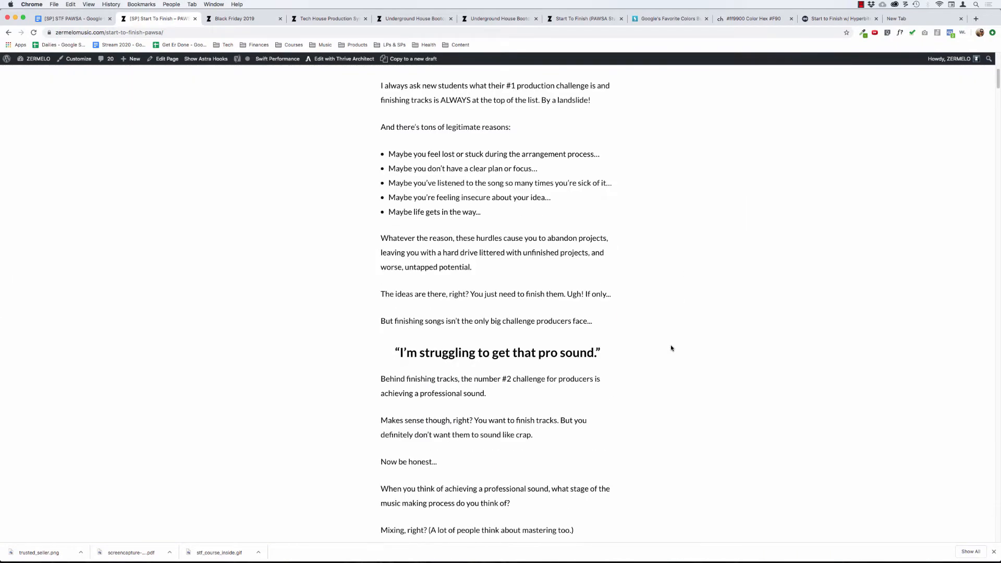
pyautogui.scroll(5, 638, 293)
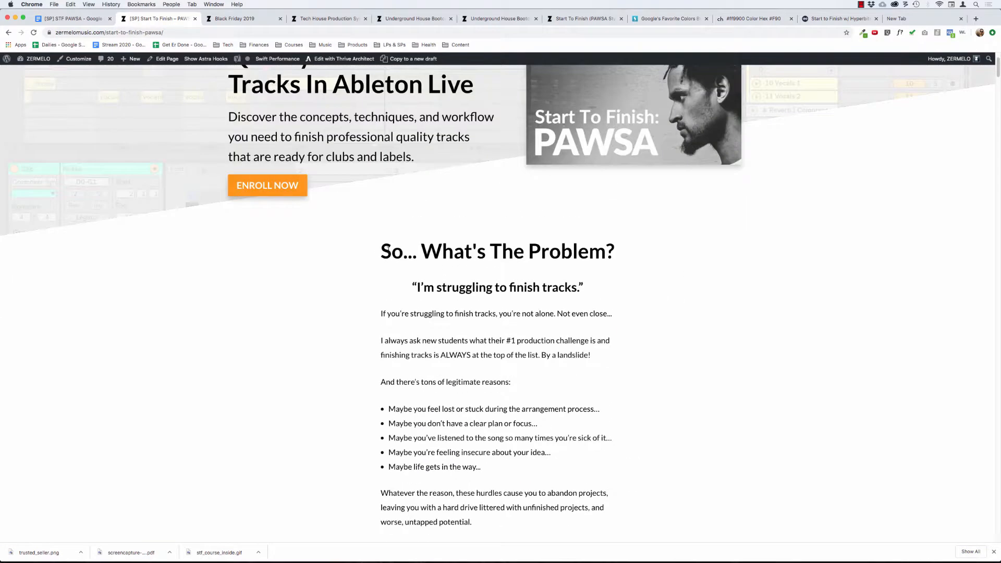
pyautogui.moveTo(379, 251); pyautogui.dragTo(527, 432)
pyautogui.scroll(-9, 498, 392)
pyautogui.scroll(-3, 523, 465)
pyautogui.scroll(-2, 527, 433)
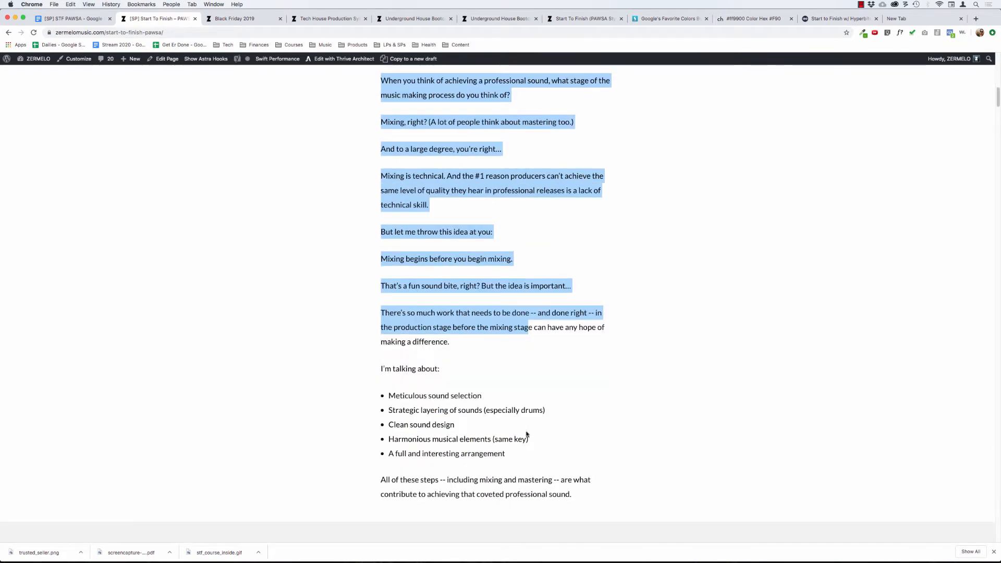
pyautogui.scroll(-1, 448, 345)
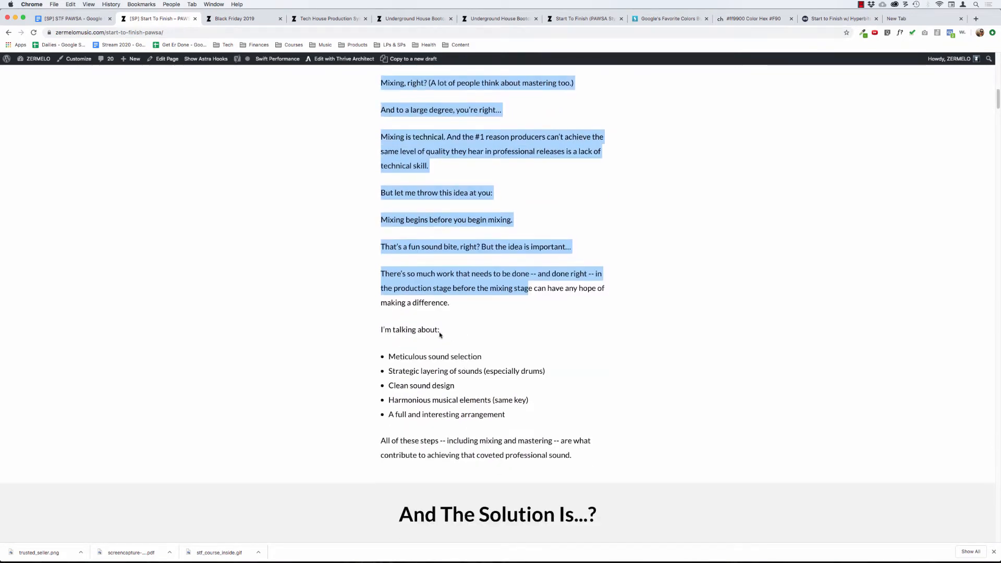
pyautogui.click(440, 334)
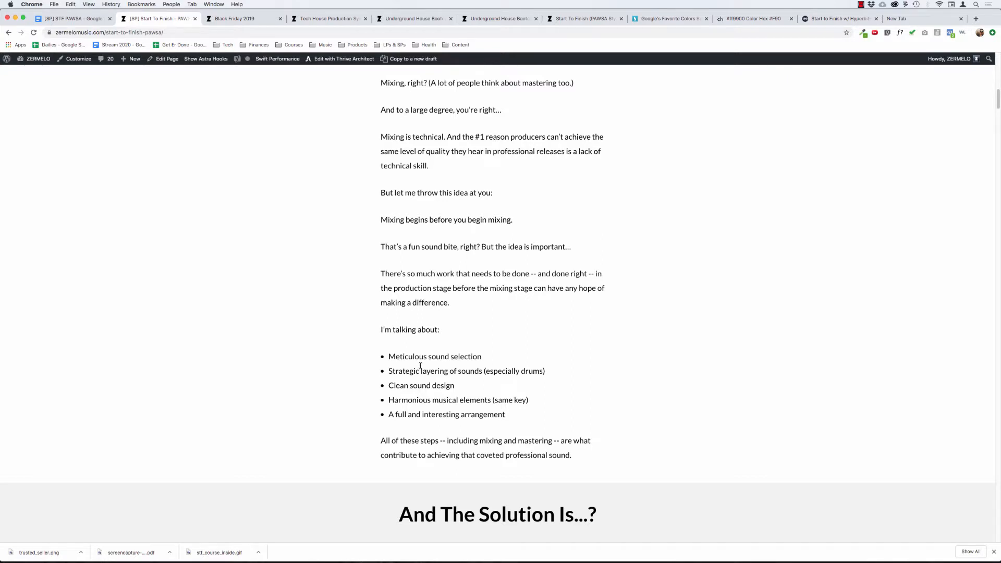
# Review the "And The Solution Is...?" section with its question-and-answer pairs on finishing tracks and getting a pro sound.
pyautogui.scroll(-4, 422, 355)
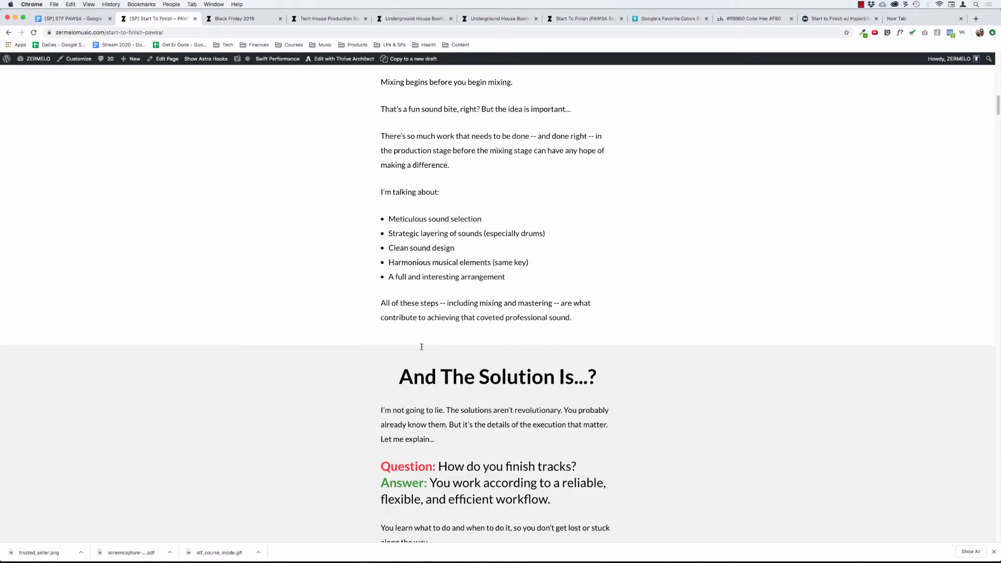
pyautogui.moveTo(395, 384); pyautogui.dragTo(545, 466)
pyautogui.scroll(-9, 538, 452)
pyautogui.moveTo(455, 290); pyautogui.dragTo(508, 456)
pyautogui.click(457, 349)
pyautogui.scroll(4, 443, 313)
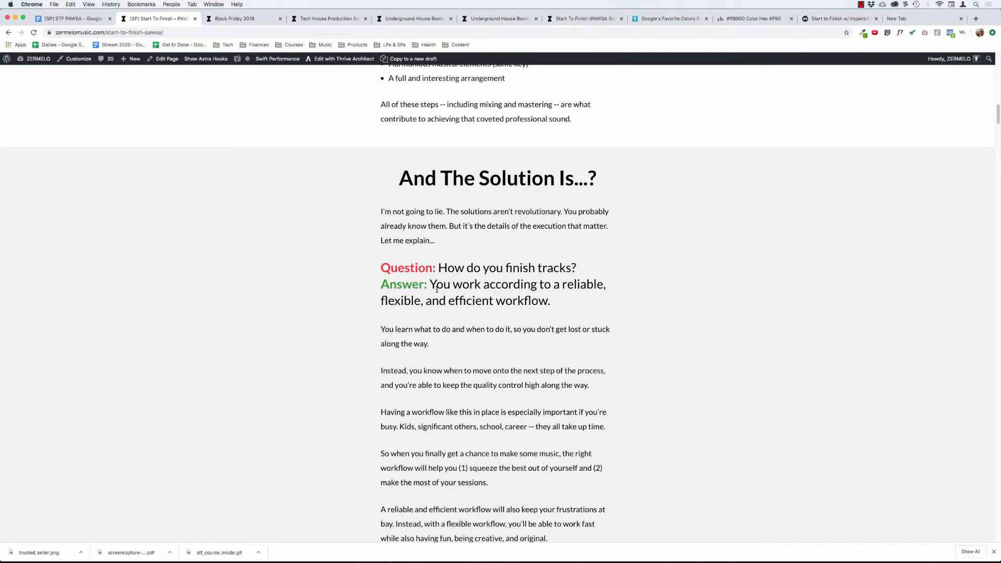
pyautogui.moveTo(381, 208); pyautogui.dragTo(539, 396)
pyautogui.click(485, 410)
pyautogui.scroll(-8, 391, 329)
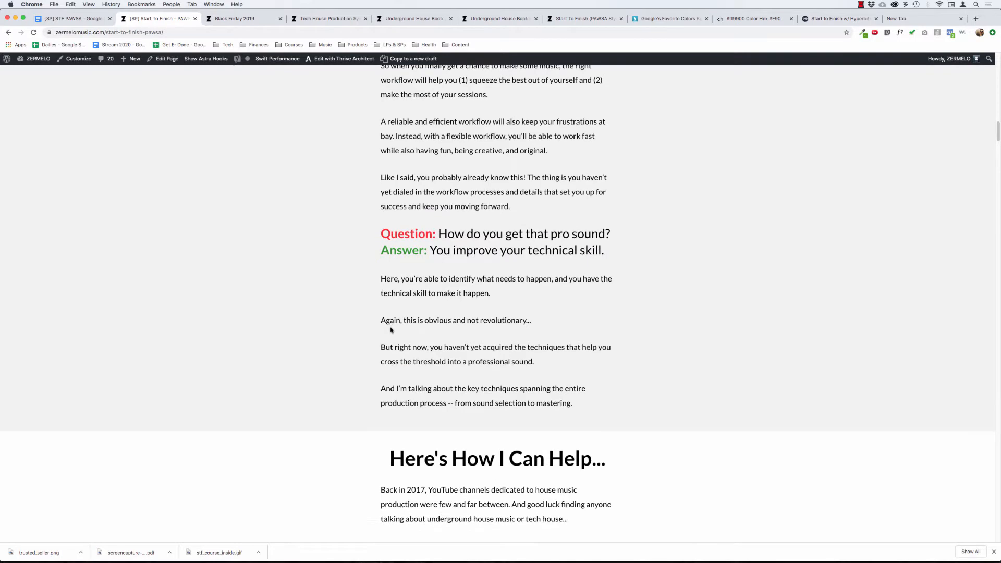
# Read through the "Here's How I Can Help..." story, including the student results and record label logos.
pyautogui.scroll(-5, 415, 364)
pyautogui.scroll(-5, 420, 363)
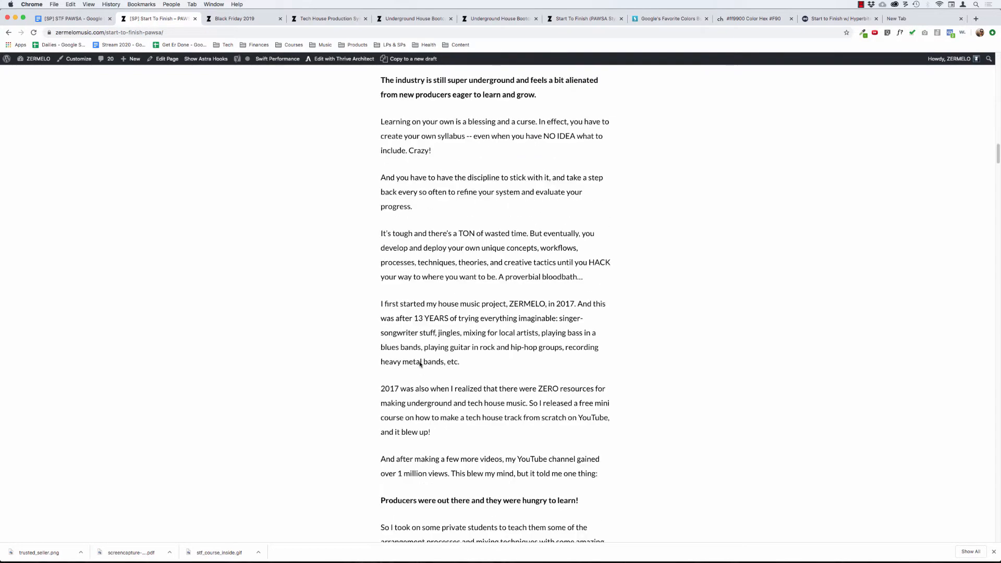
pyautogui.scroll(-20, 420, 364)
pyautogui.scroll(8, 420, 364)
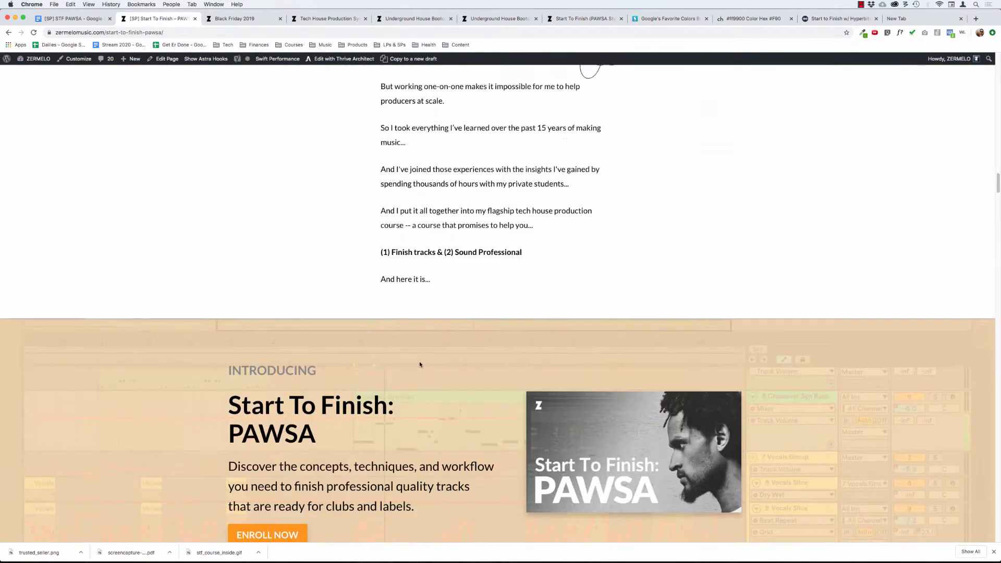
pyautogui.scroll(12, 420, 364)
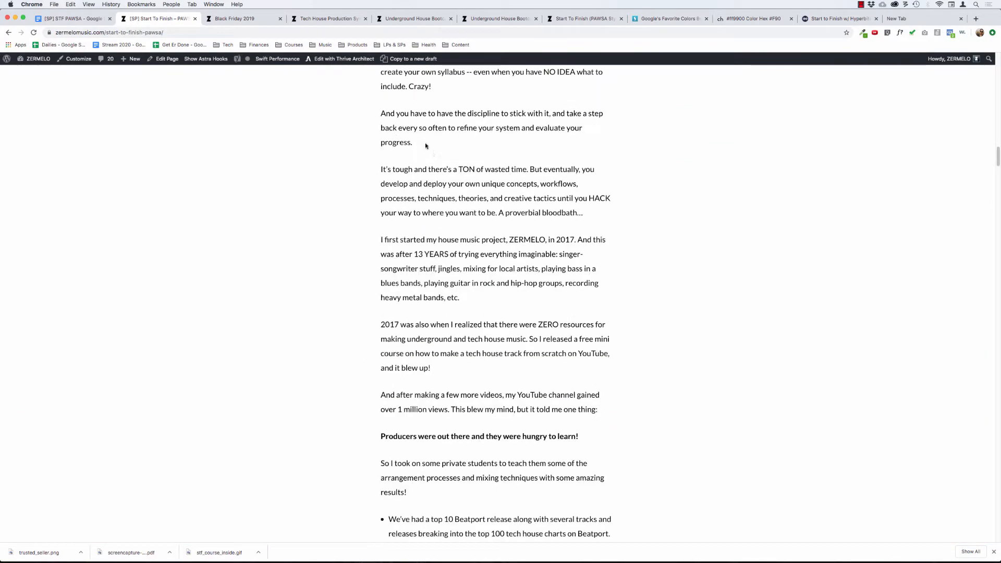
pyautogui.moveTo(426, 146); pyautogui.dragTo(483, 438)
pyautogui.click(484, 439)
pyautogui.scroll(-7, 484, 439)
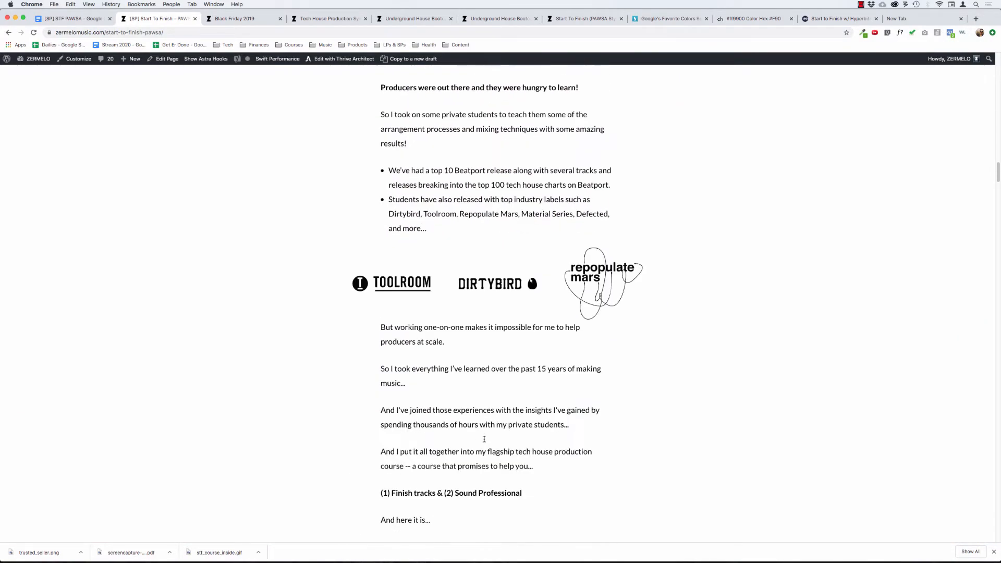
# Review the "Introducing Start To Finish: PAWSA" banner, the "704+ Students" block and the student testimonials beneath it.
pyautogui.scroll(-10, 484, 439)
pyautogui.scroll(3, 484, 439)
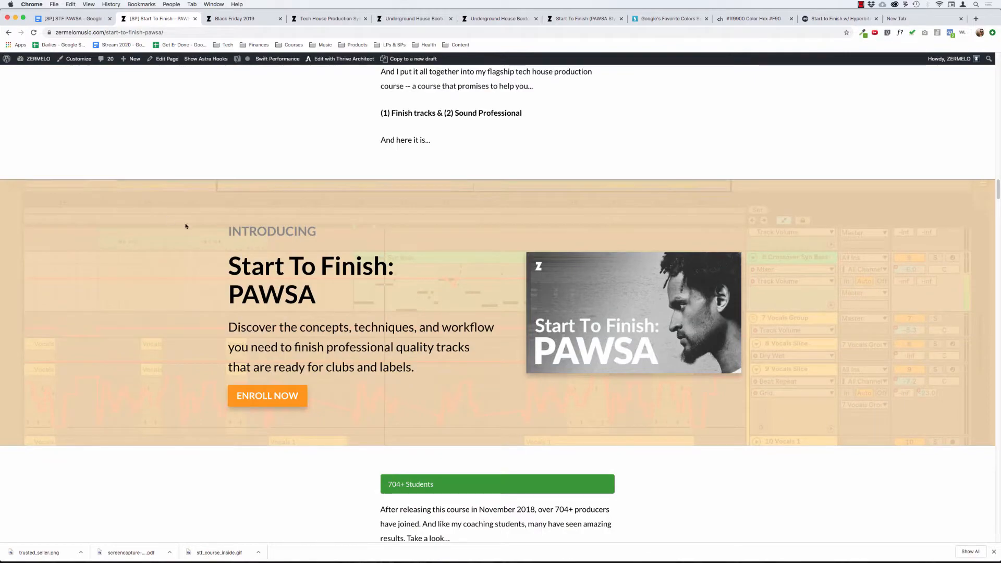
pyautogui.scroll(-15, 344, 260)
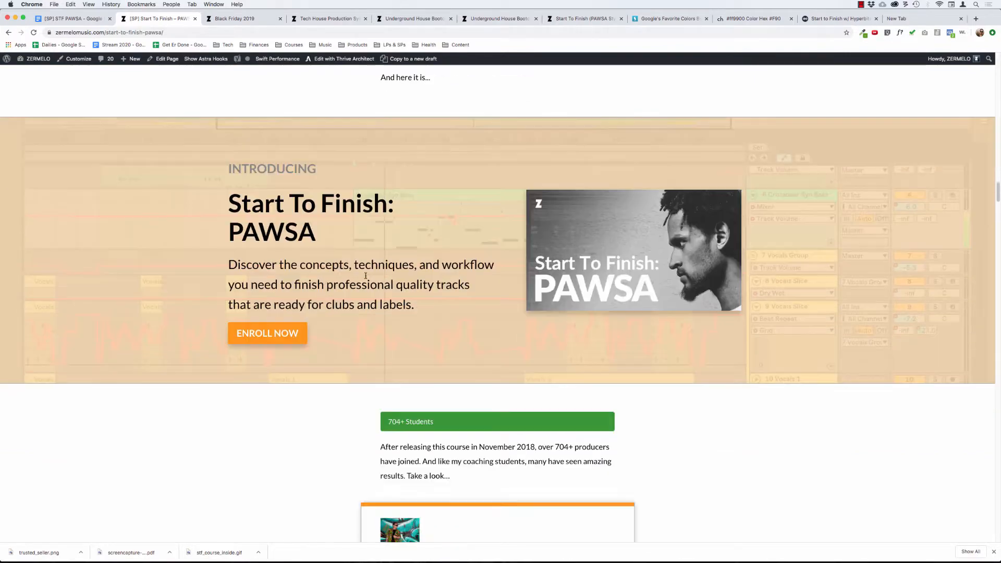
pyautogui.scroll(-20, 315, 275)
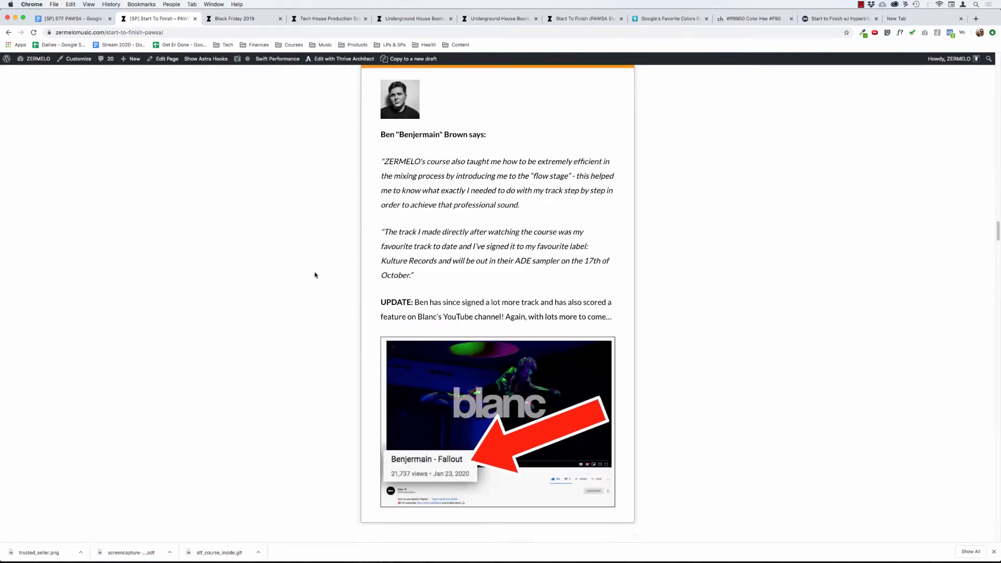
# Retrace the page flow from "So... What's The Problem?" through the solution and testimonials to "Here's Exactly What You Get...".
pyautogui.scroll(20, 315, 274)
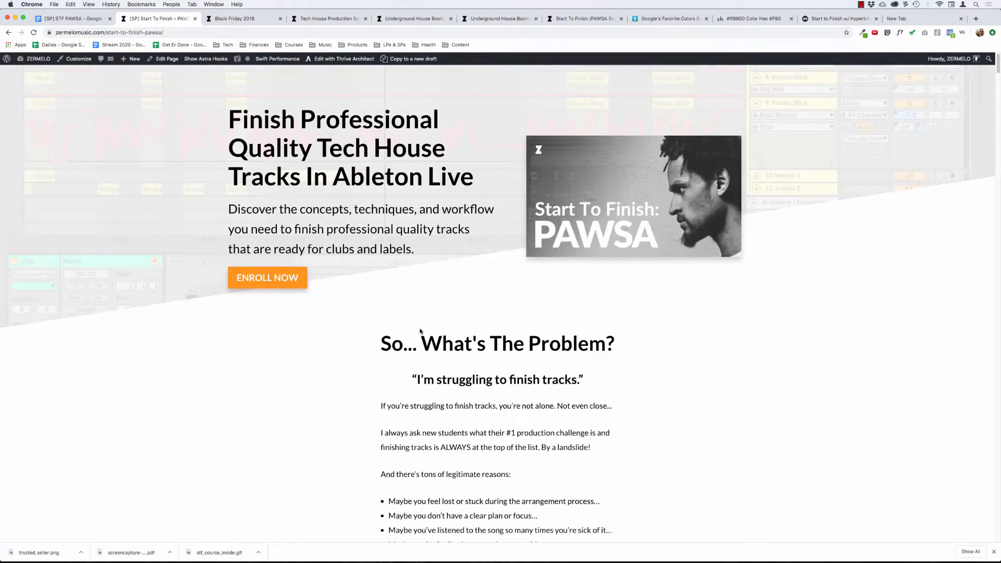
pyautogui.moveTo(420, 330); pyautogui.dragTo(508, 472)
pyautogui.scroll(-7, 537, 384)
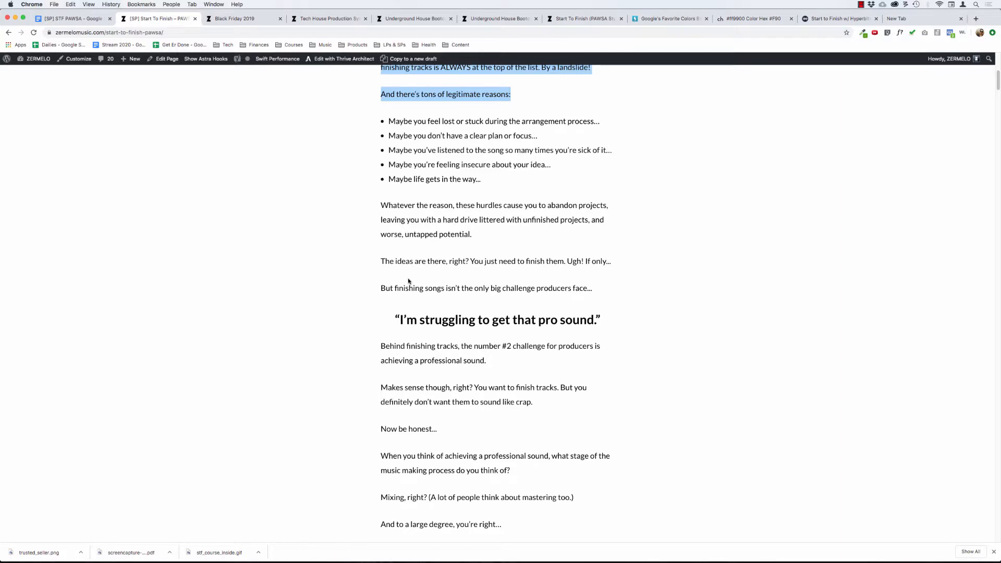
pyautogui.click(403, 220)
pyautogui.scroll(-20, 403, 220)
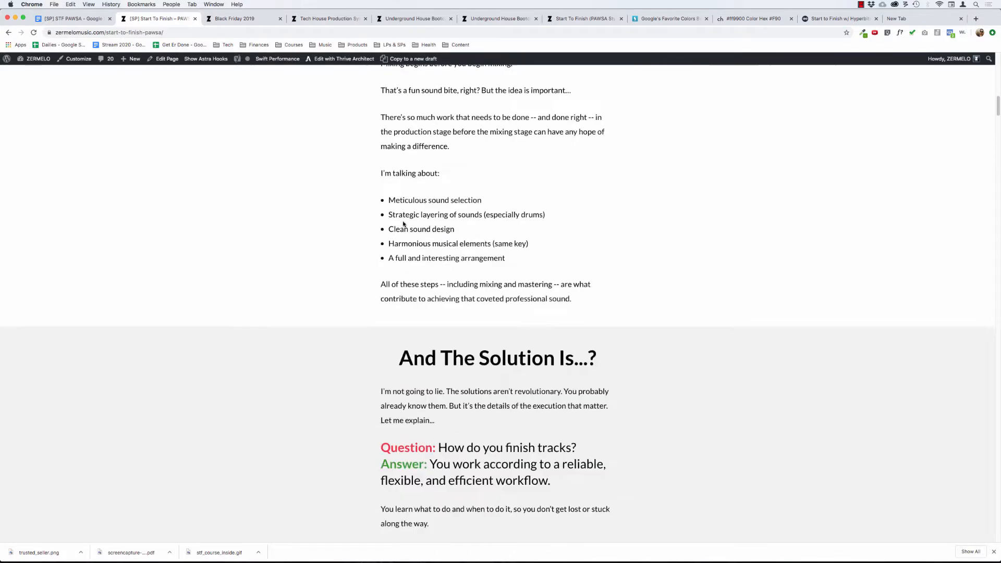
pyautogui.scroll(-15, 403, 224)
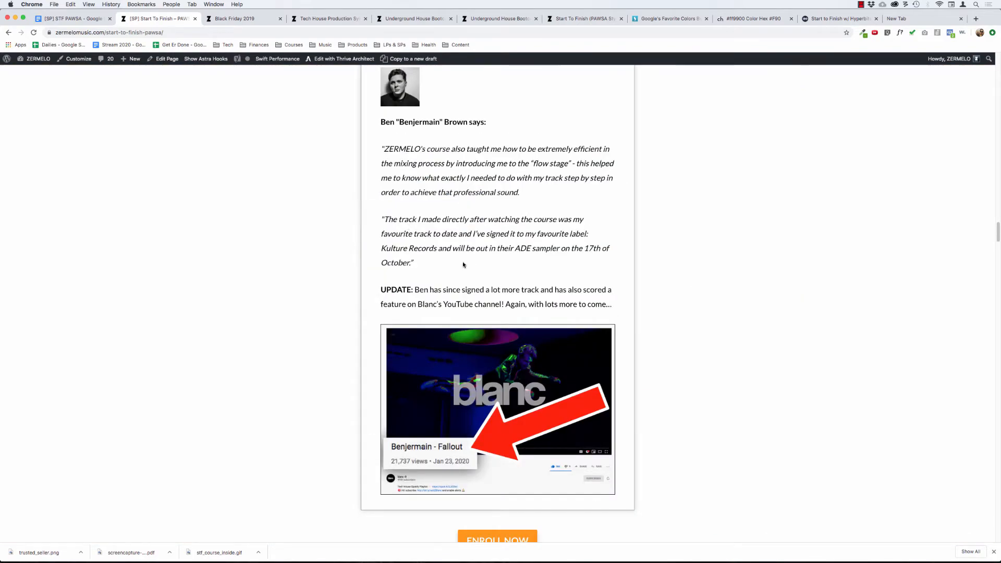
pyautogui.scroll(-15, 462, 264)
pyautogui.scroll(-20, 503, 286)
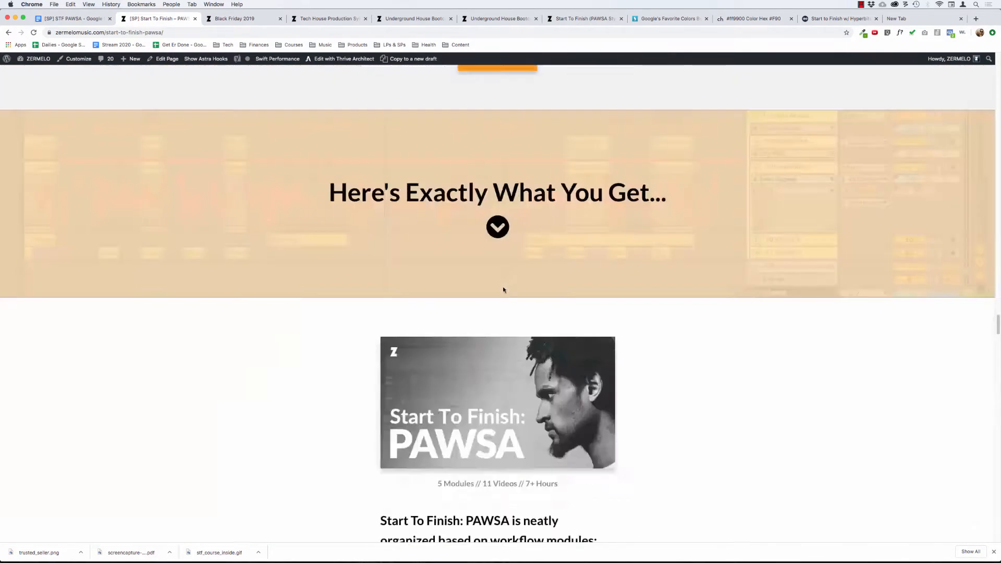
# Revisit the "Student Results & Testimonials" section near the page's end and highlight its heading and placeholder text.
pyautogui.scroll(5, 503, 287)
pyautogui.scroll(-5, 503, 287)
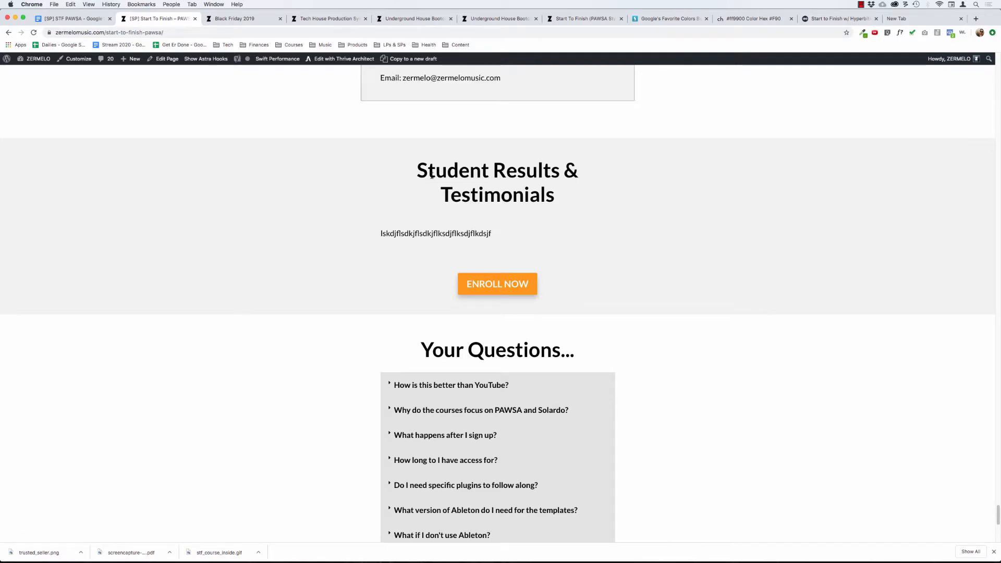
pyautogui.moveTo(414, 172); pyautogui.dragTo(596, 224)
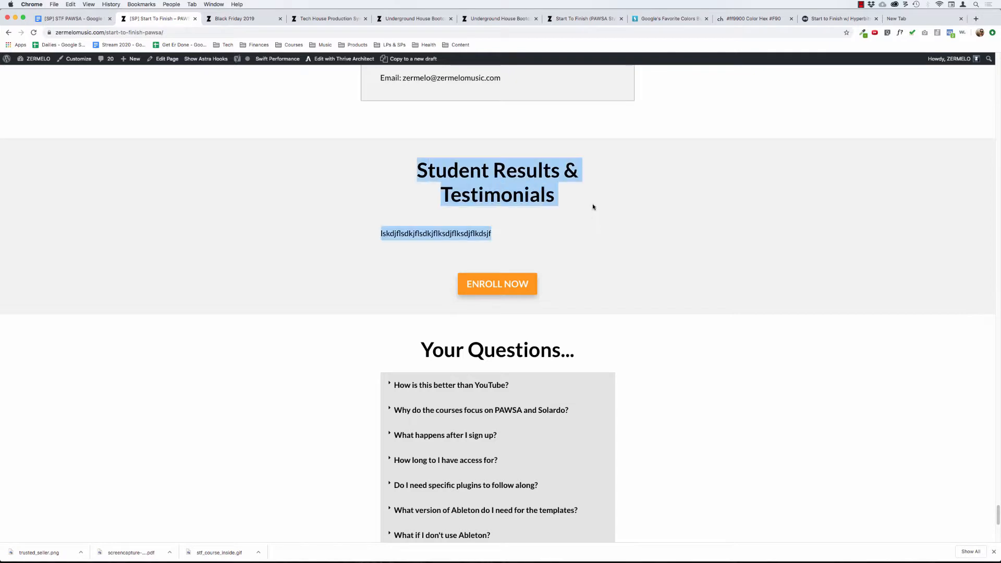
# Highlight the "Student Results & Testimonials" heading and placeholder text again, and clear the selection.
pyautogui.click(593, 207)
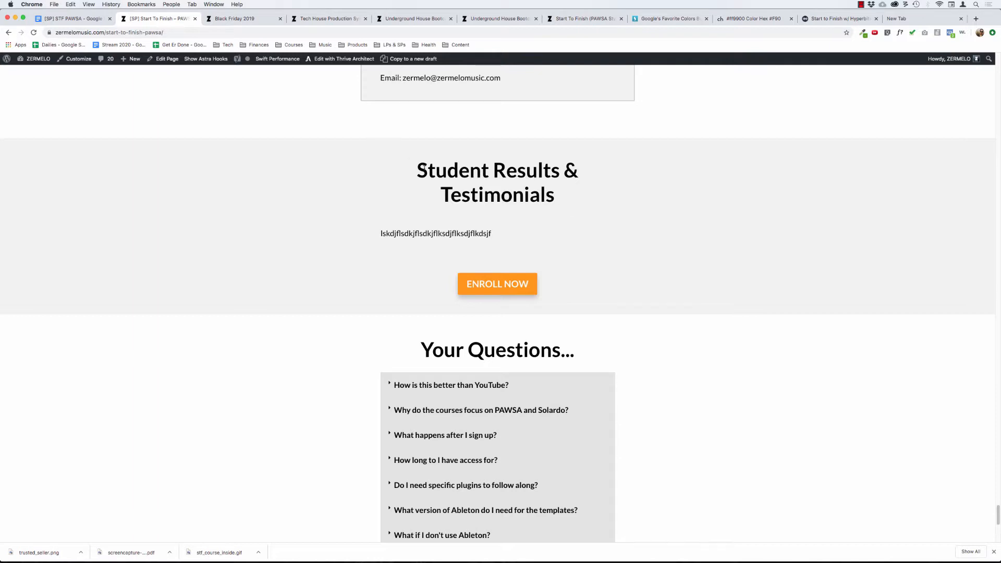
pyautogui.moveTo(422, 170); pyautogui.dragTo(599, 217)
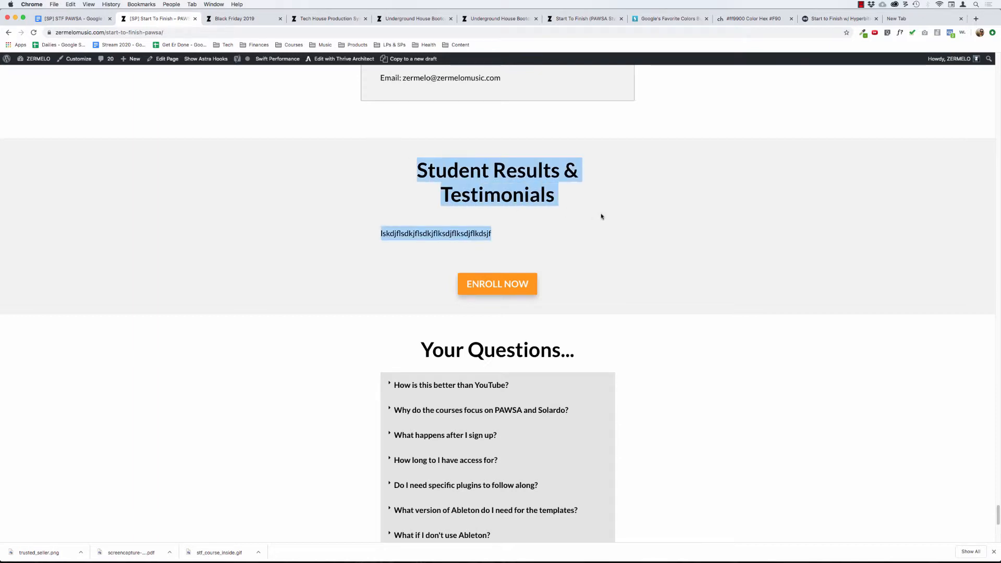
pyautogui.click(572, 217)
pyautogui.scroll(5, 572, 216)
pyautogui.scroll(-3, 501, 239)
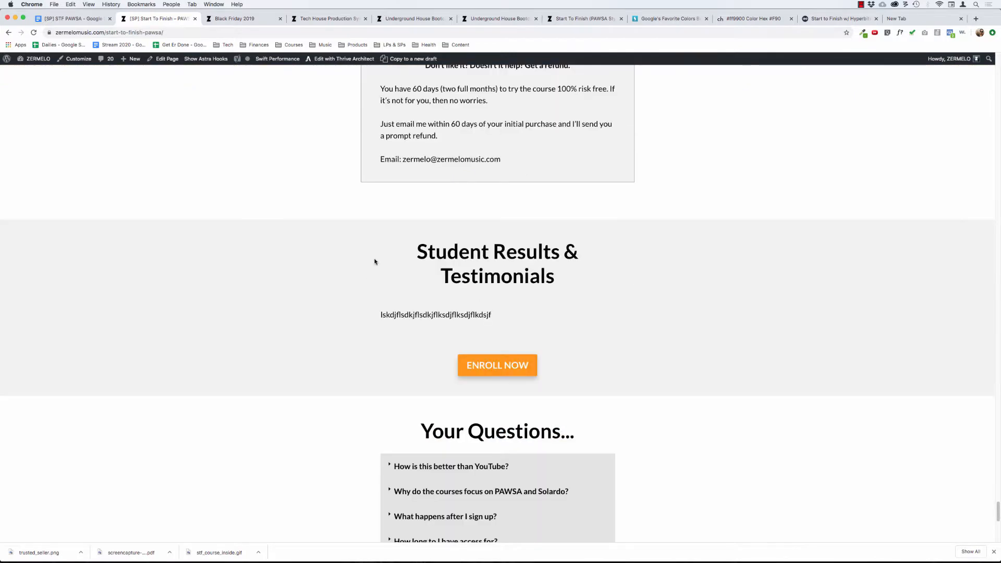
# Review the "Ready To Get Started?" section, comparing the Course Level and Suite Level pricing boxes and what precedes and follows them.
pyautogui.scroll(5, 389, 248)
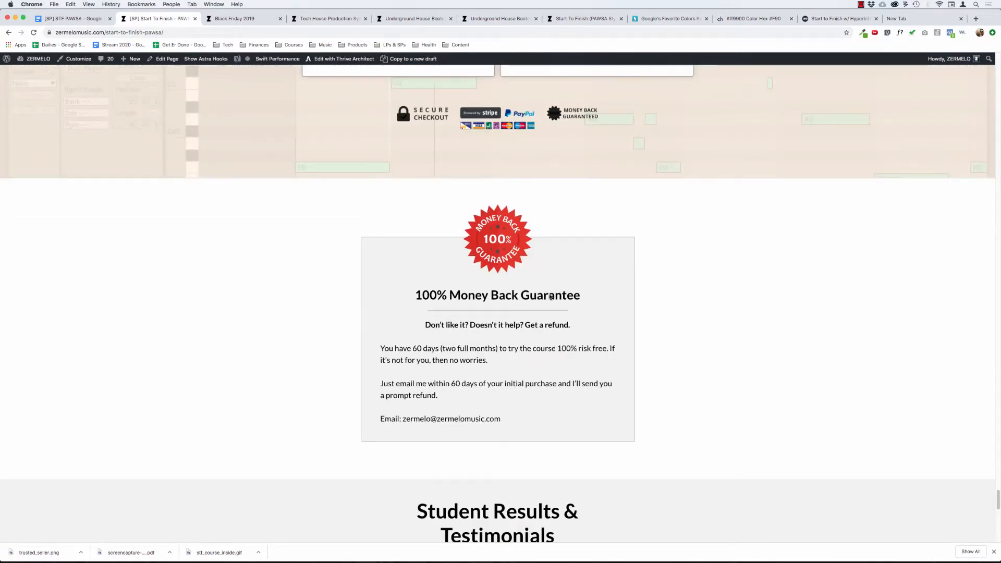
pyautogui.scroll(10, 486, 293)
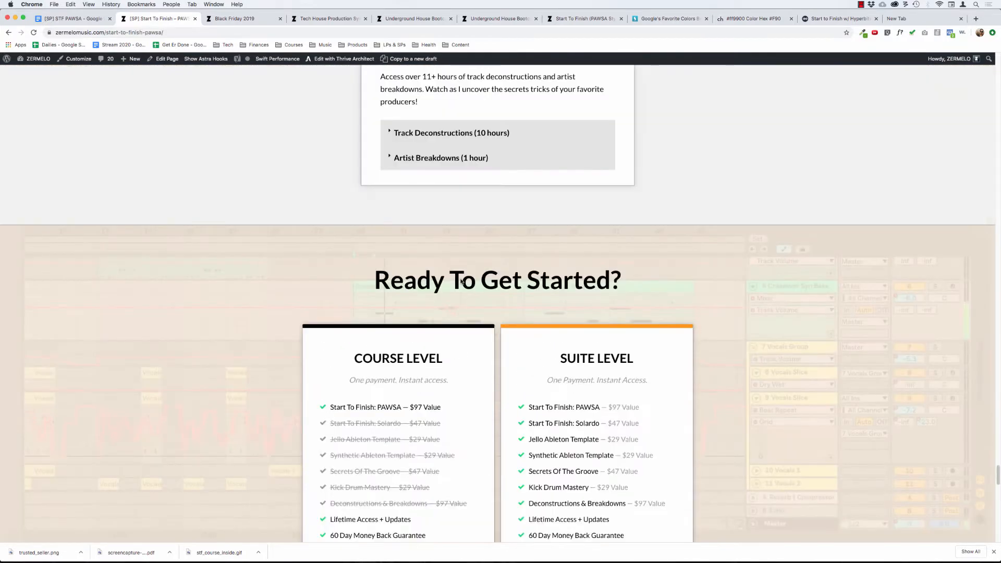
pyautogui.scroll(-5, 451, 271)
pyautogui.scroll(3, 451, 271)
pyautogui.scroll(-1, 434, 188)
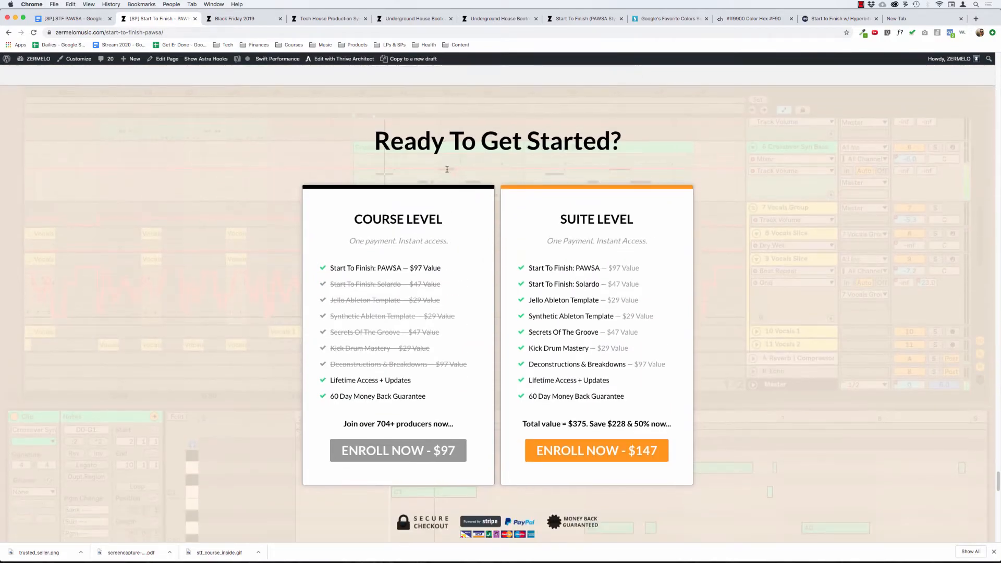
pyautogui.scroll(5, 447, 171)
pyautogui.scroll(3, 448, 171)
pyautogui.scroll(-11, 447, 171)
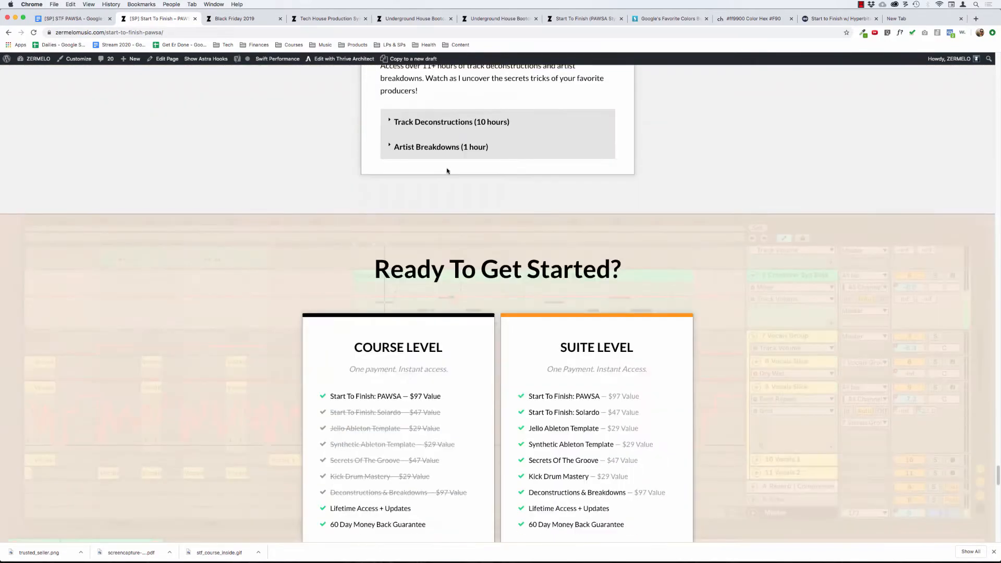
pyautogui.scroll(1, 448, 171)
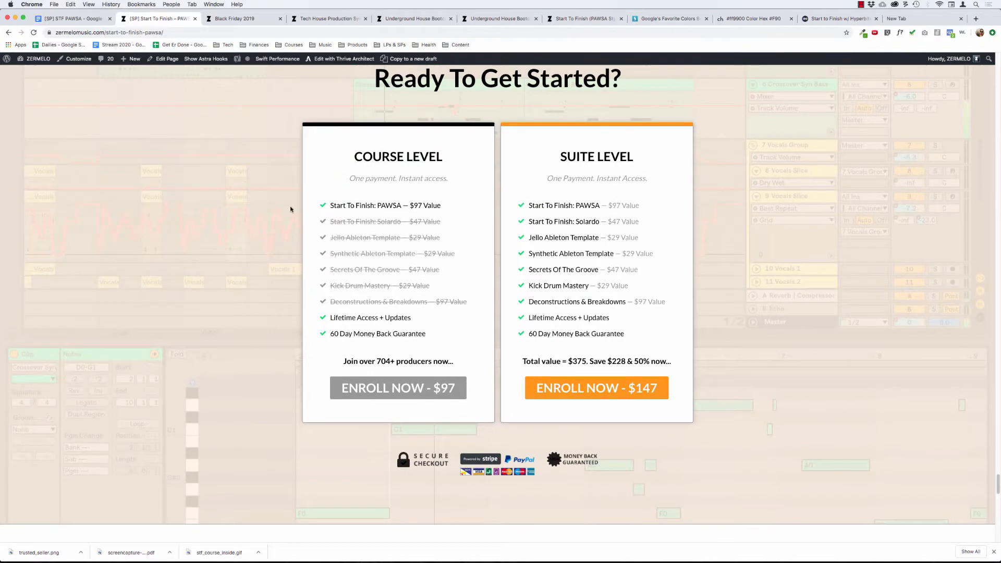
# Read the "100% Money Back Guarantee" box beneath the pricing and highlight its 60-day refund period.
pyautogui.scroll(-5, 279, 207)
pyautogui.scroll(-5, 279, 207)
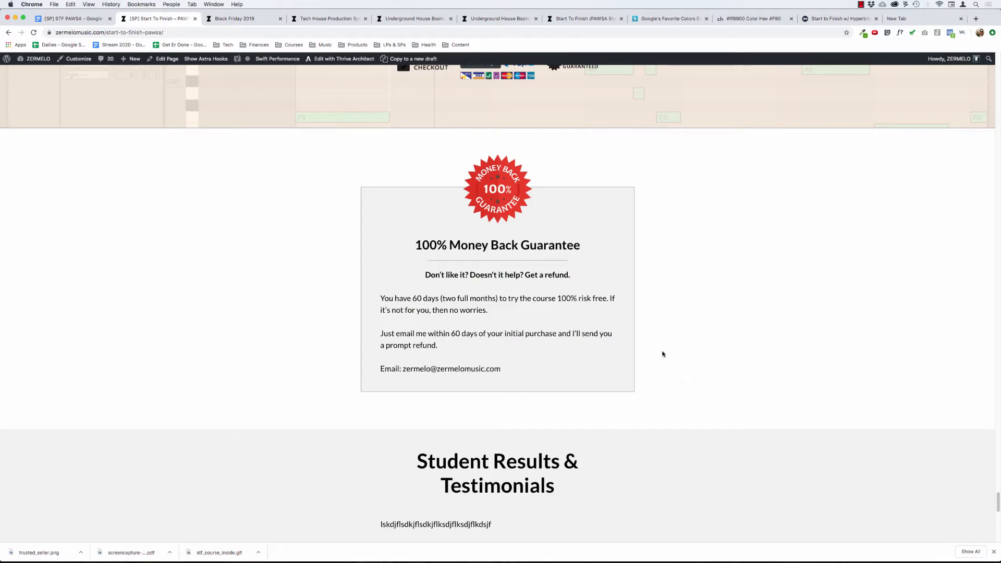
pyautogui.scroll(-1, 662, 354)
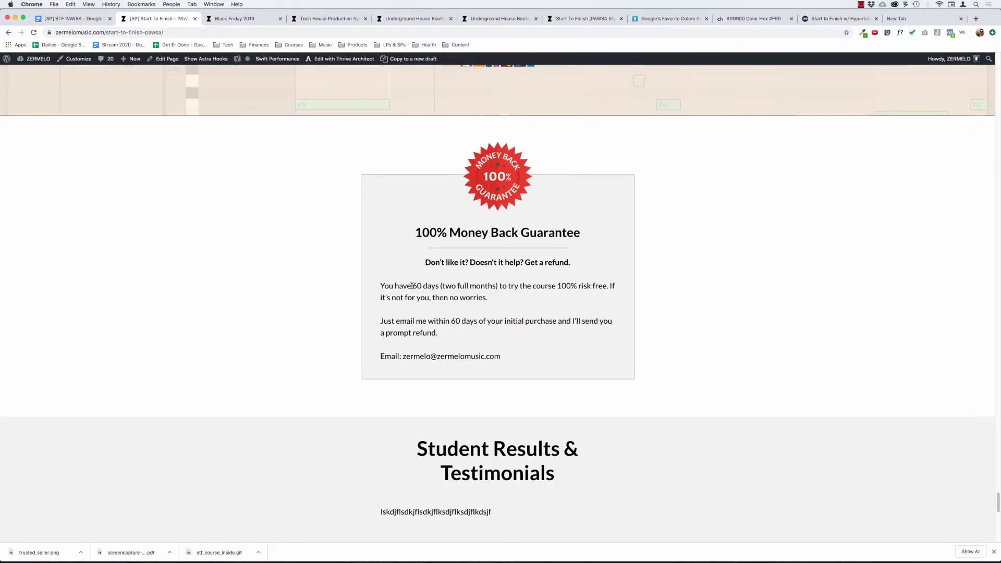
pyautogui.moveTo(412, 285); pyautogui.dragTo(471, 286)
pyautogui.click(268, 295)
pyautogui.scroll(-6, 429, 345)
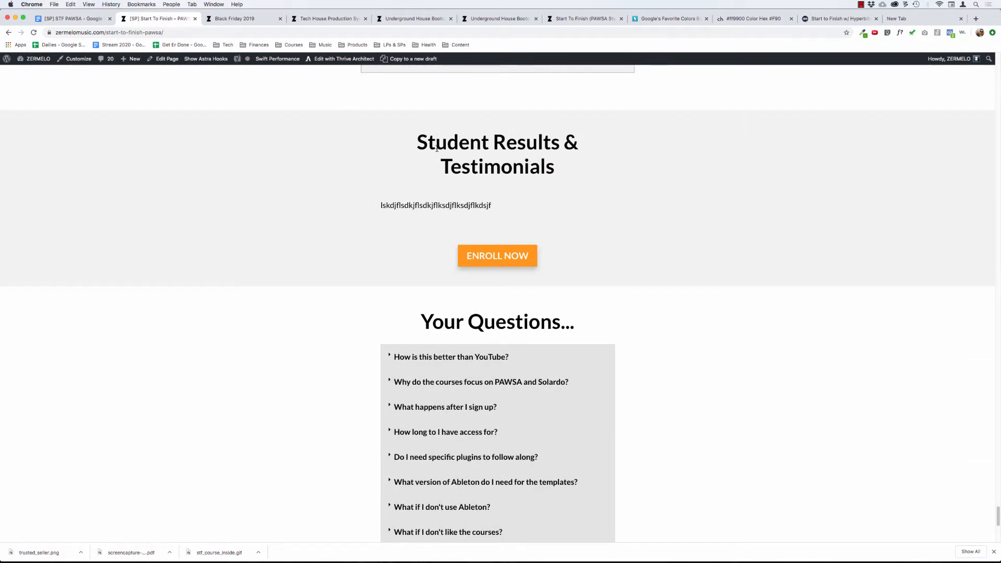
# Retrace the order from the pricing boxes through the guarantee, and highlight the "Student Results & Testimonials" heading that follows.
pyautogui.scroll(-10, 412, 154)
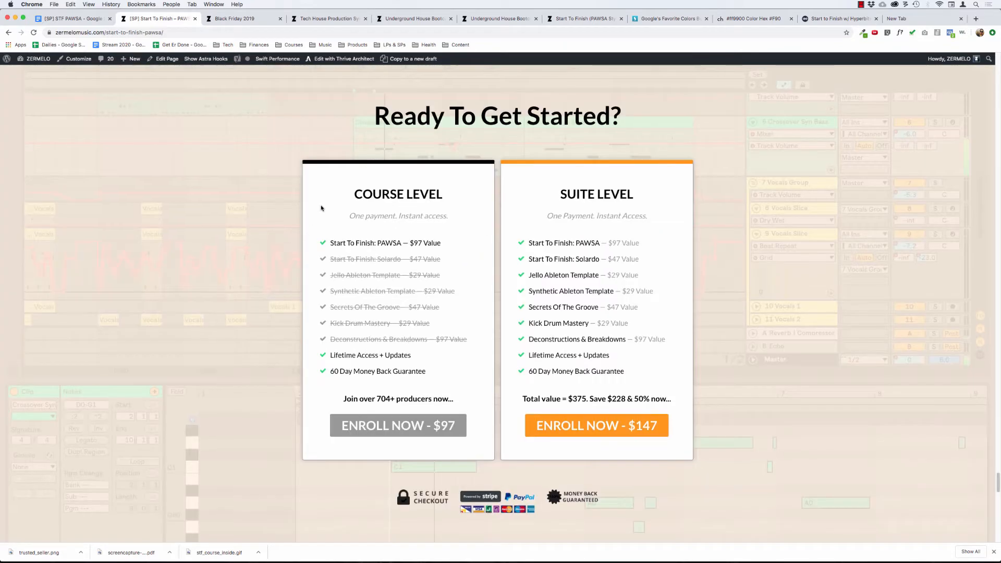
pyautogui.scroll(-10, 271, 290)
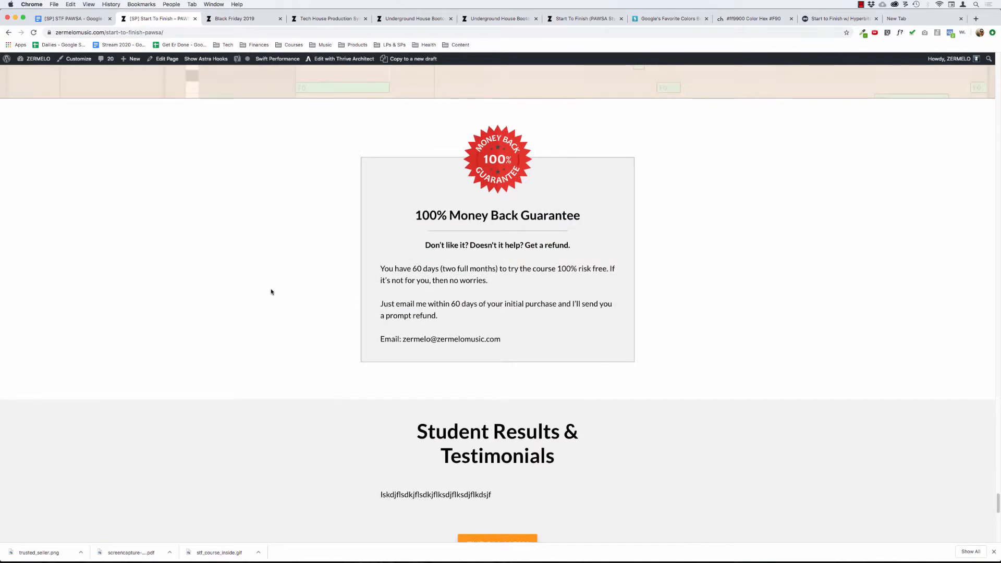
pyautogui.scroll(-4, 270, 291)
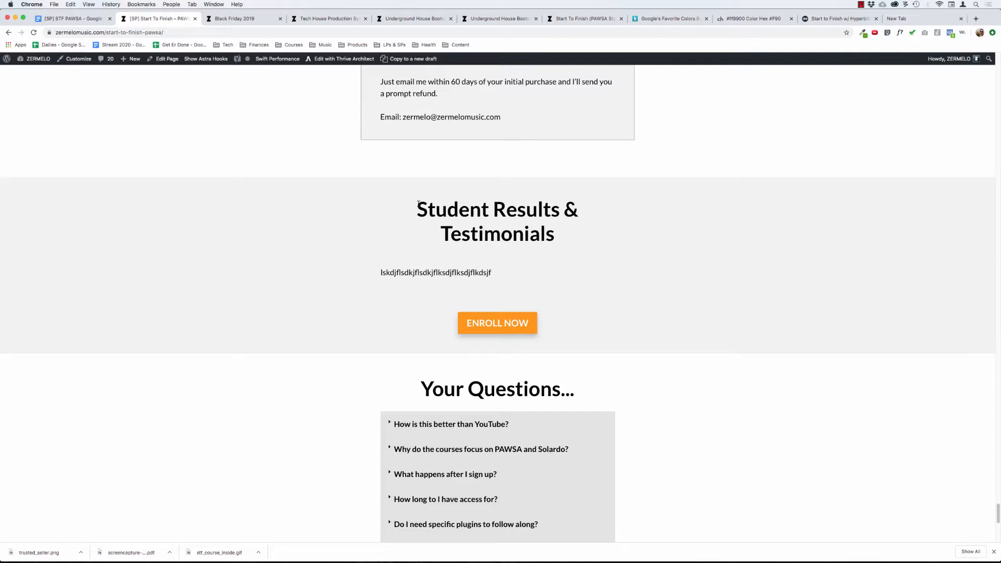
pyautogui.moveTo(419, 203); pyautogui.dragTo(579, 237)
pyautogui.click(452, 211)
# Retrace the whole page from the hero and "So... What's The Problem?" copy through the bonuses to the closing questions and Reddit testimonial.
pyautogui.scroll(20, 548, 181)
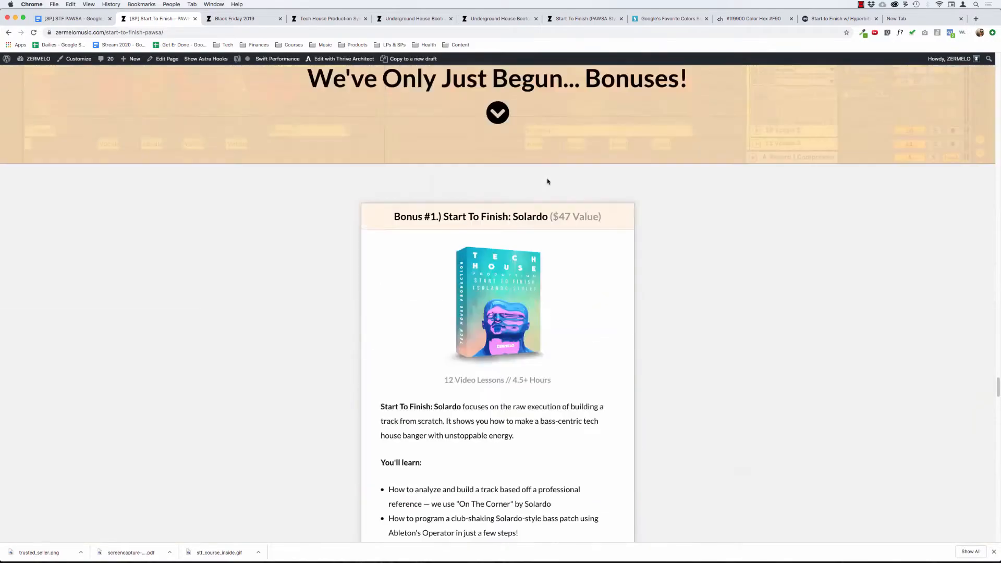
pyautogui.scroll(10, 408, 183)
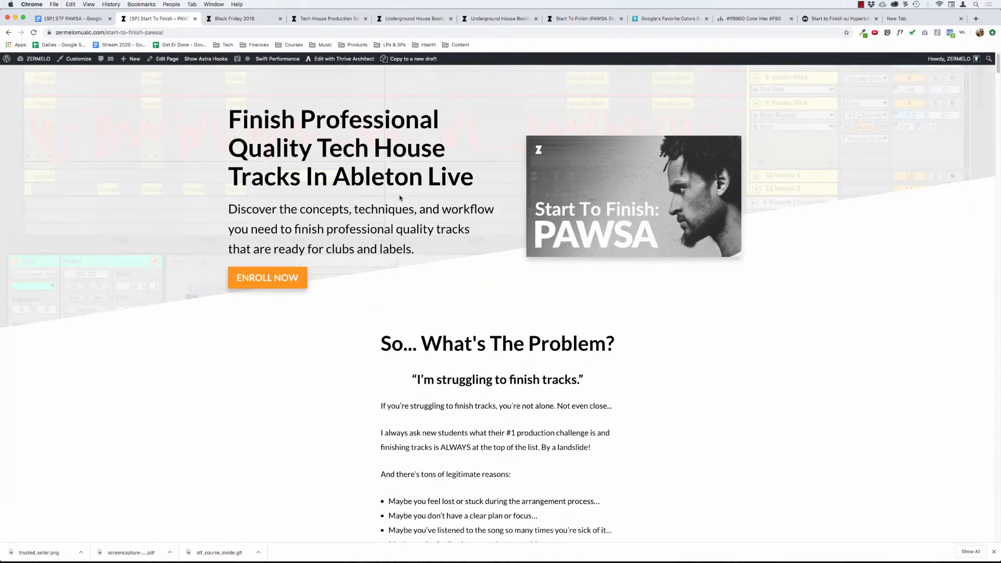
pyautogui.scroll(-5, 405, 196)
pyautogui.moveTo(374, 123); pyautogui.dragTo(492, 468)
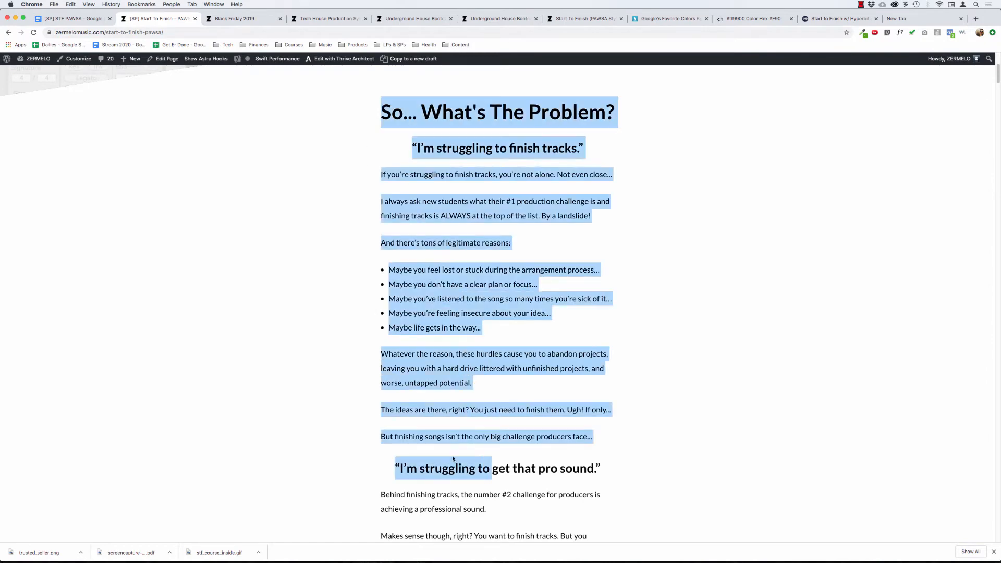
pyautogui.scroll(-20, 469, 459)
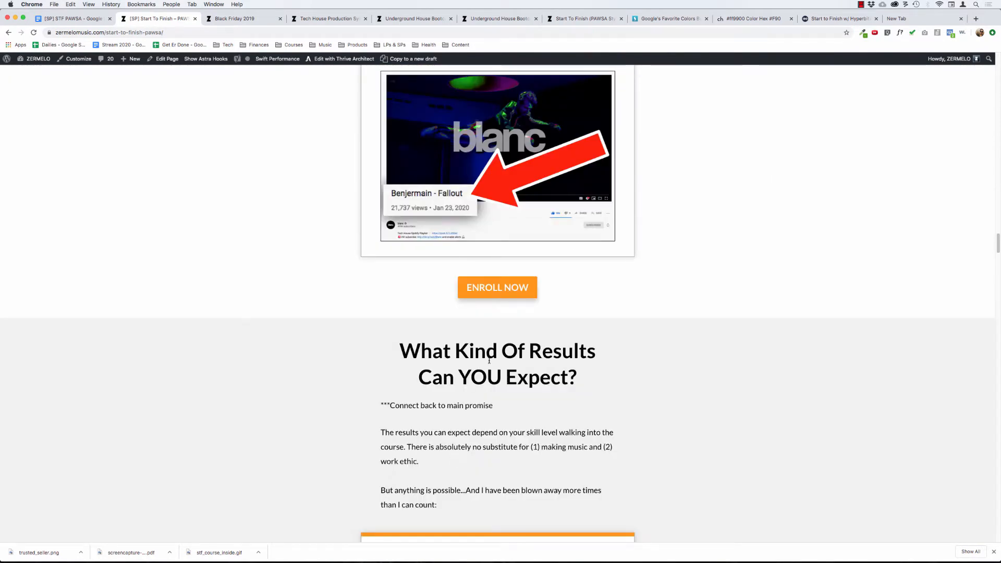
pyautogui.scroll(-20, 489, 361)
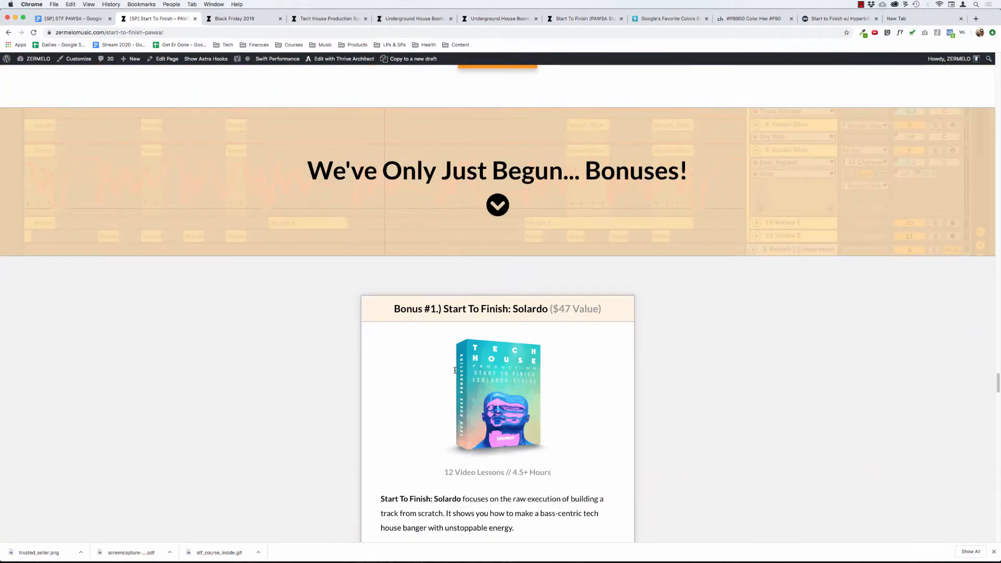
pyautogui.scroll(-20, 454, 370)
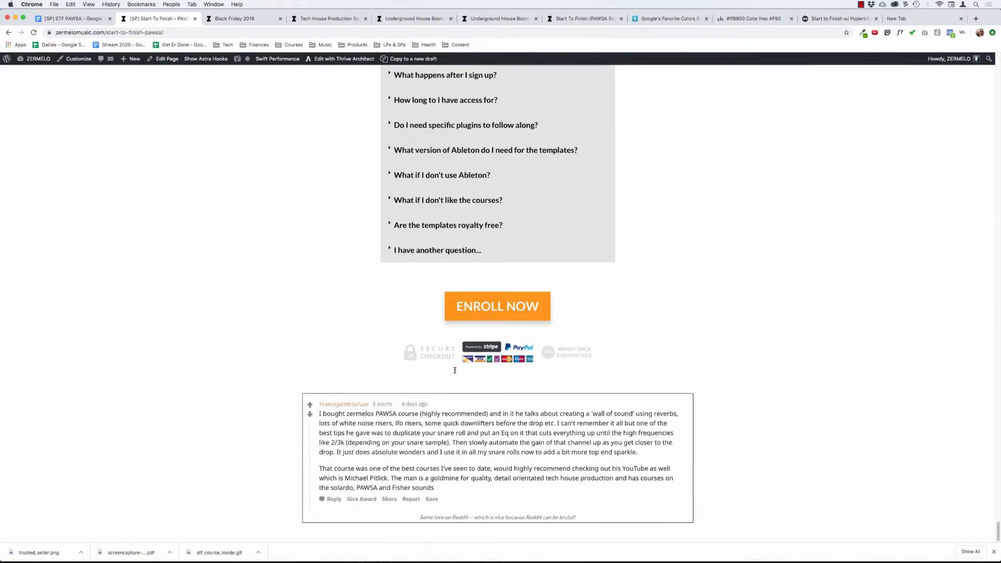
pyautogui.scroll(8, 455, 371)
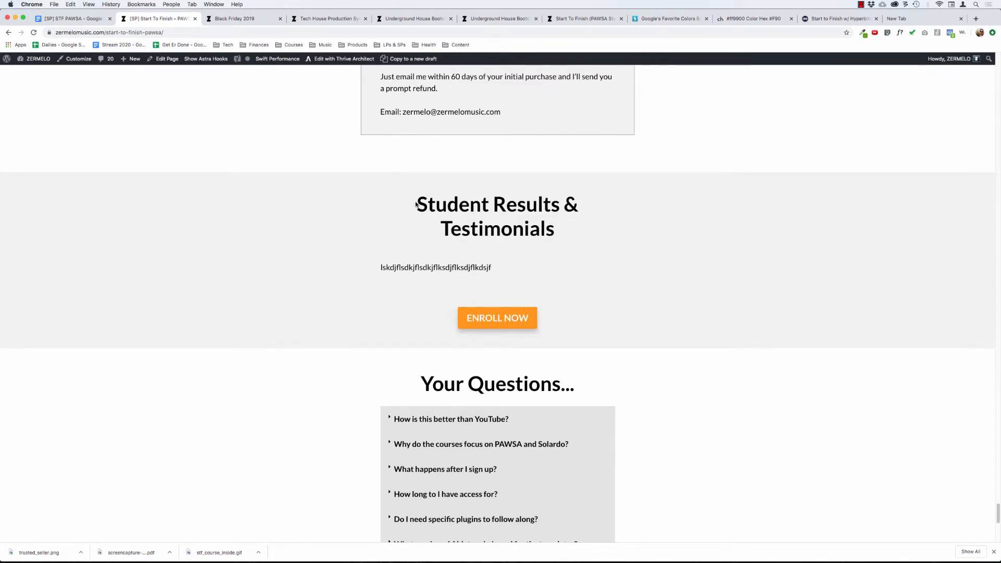
pyautogui.scroll(-8, 416, 204)
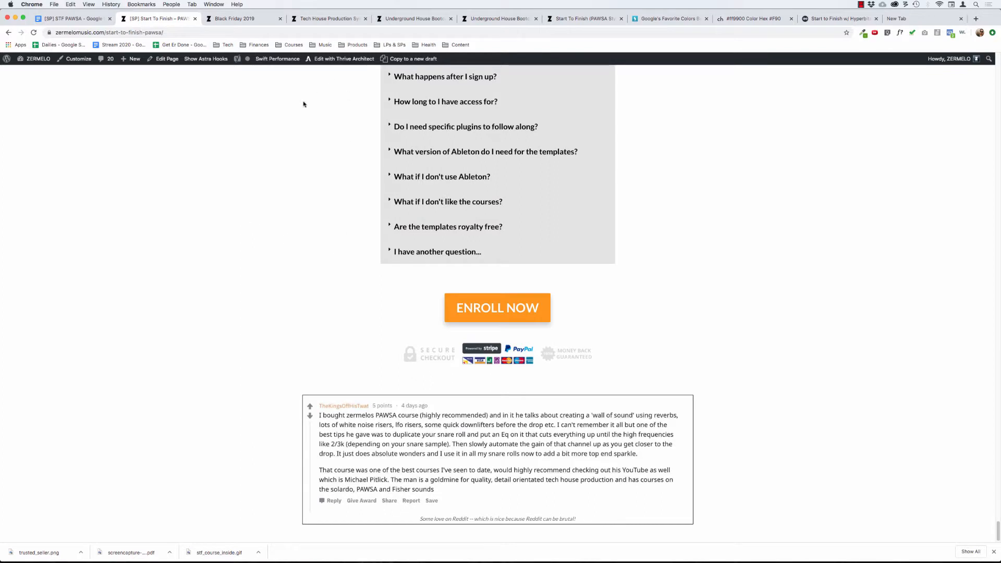
# Open the sales page in Thrive Architect, and open the $97 checkout from the older Start To Finish (PAWSA Style) page.
pyautogui.click(336, 59)
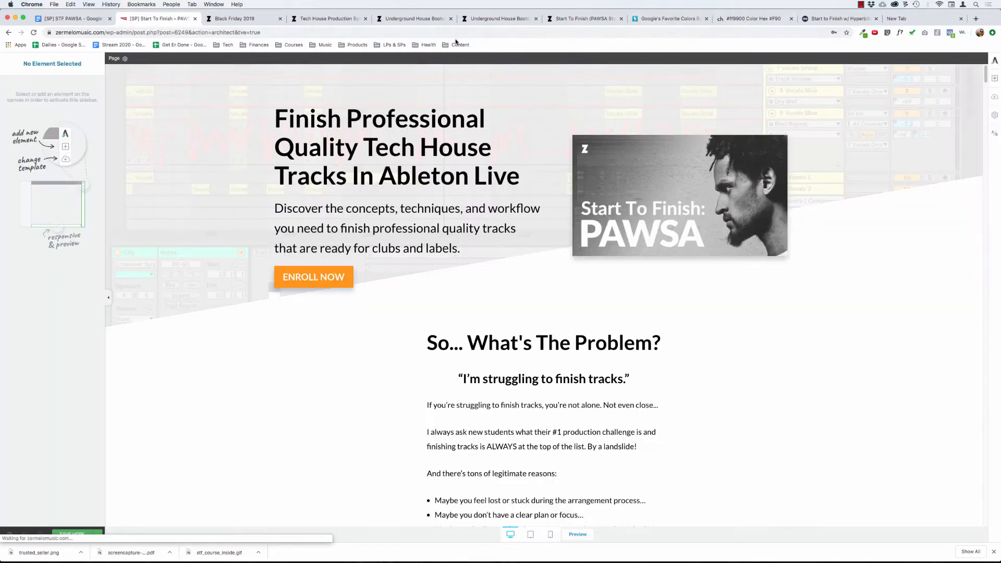
pyautogui.click(567, 20)
pyautogui.scroll(20, 444, 164)
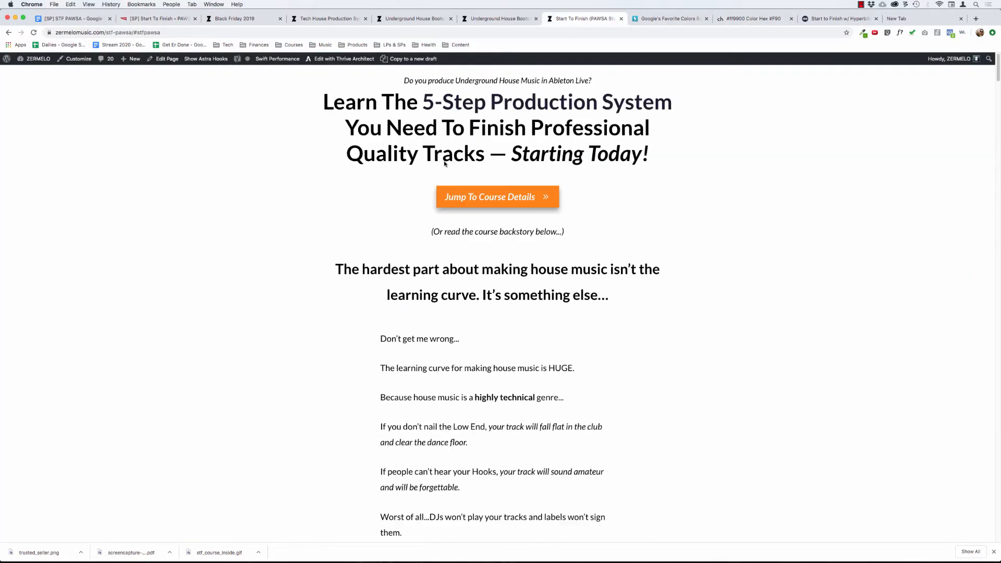
pyautogui.click(484, 198)
pyautogui.scroll(-20, 467, 415)
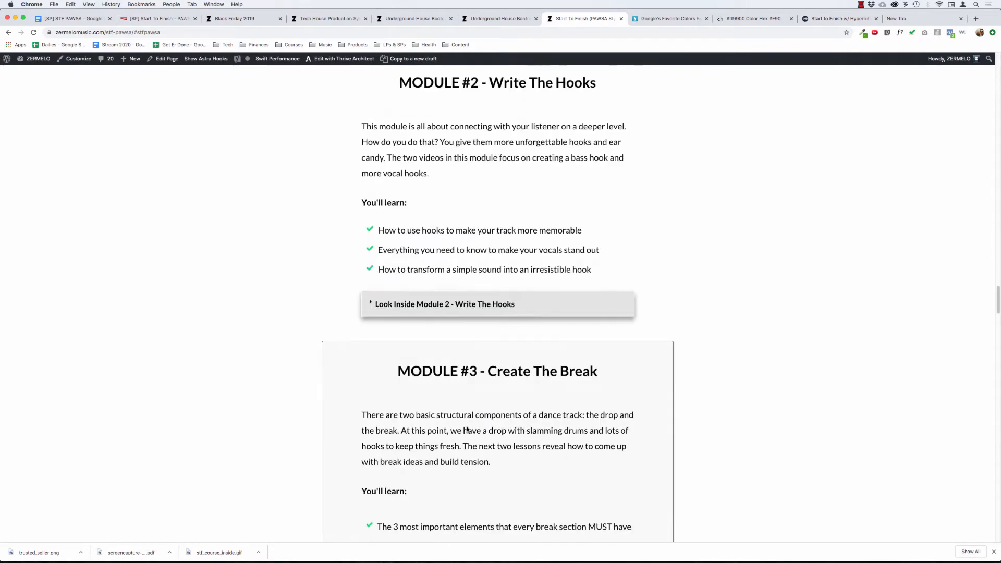
pyautogui.scroll(-15, 468, 429)
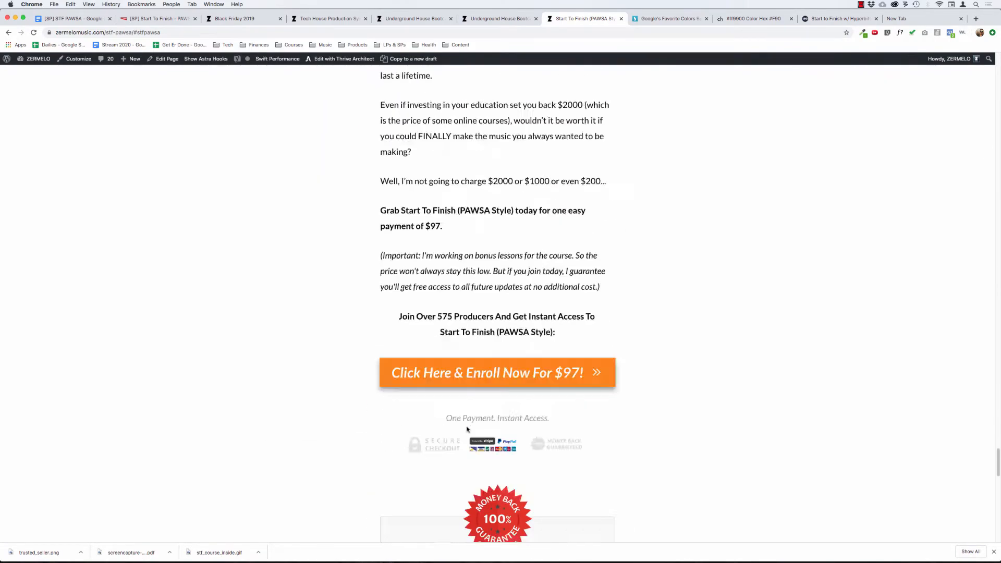
pyautogui.click(512, 231)
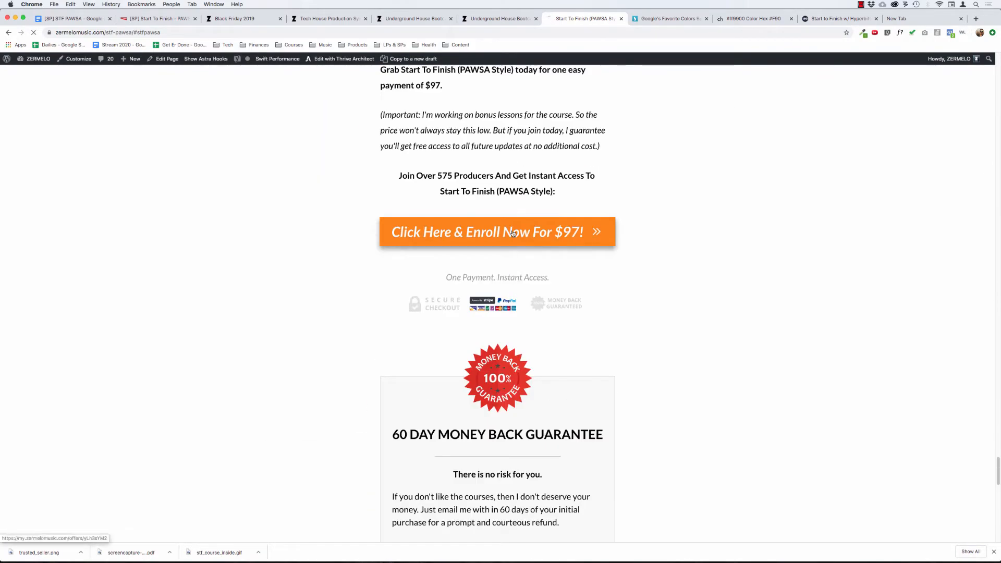
# Select the checkout page's web address and review its course details, guarantee and student testimonials.
pyautogui.click(194, 32)
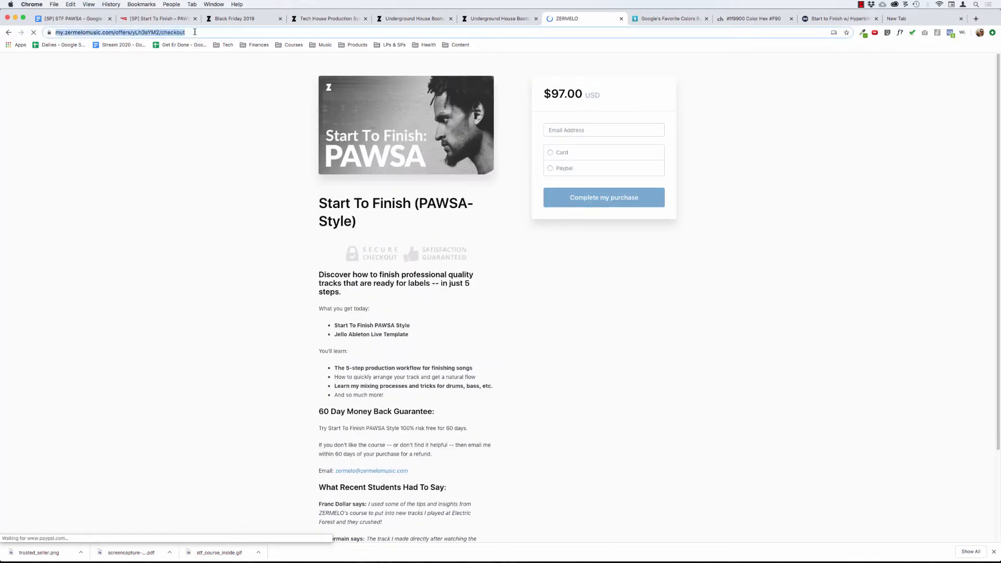
pyautogui.click(194, 186)
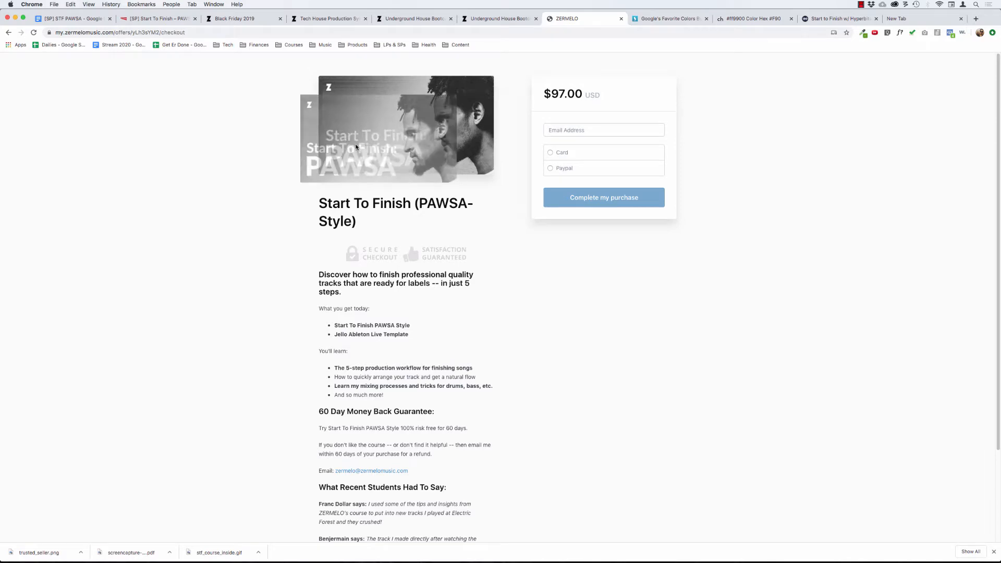
pyautogui.scroll(-4, 303, 235)
pyautogui.scroll(4, 303, 237)
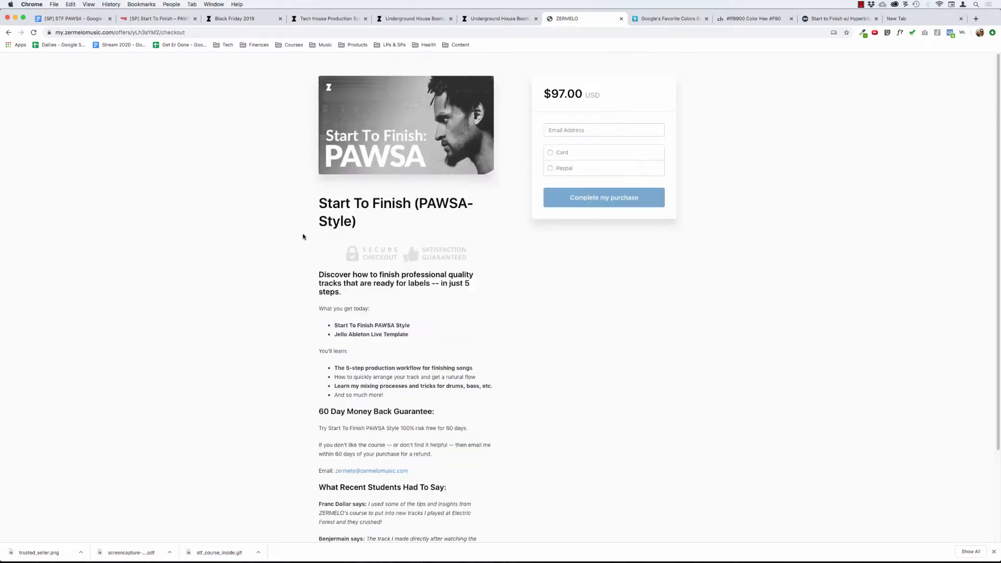
pyautogui.scroll(-4, 272, 238)
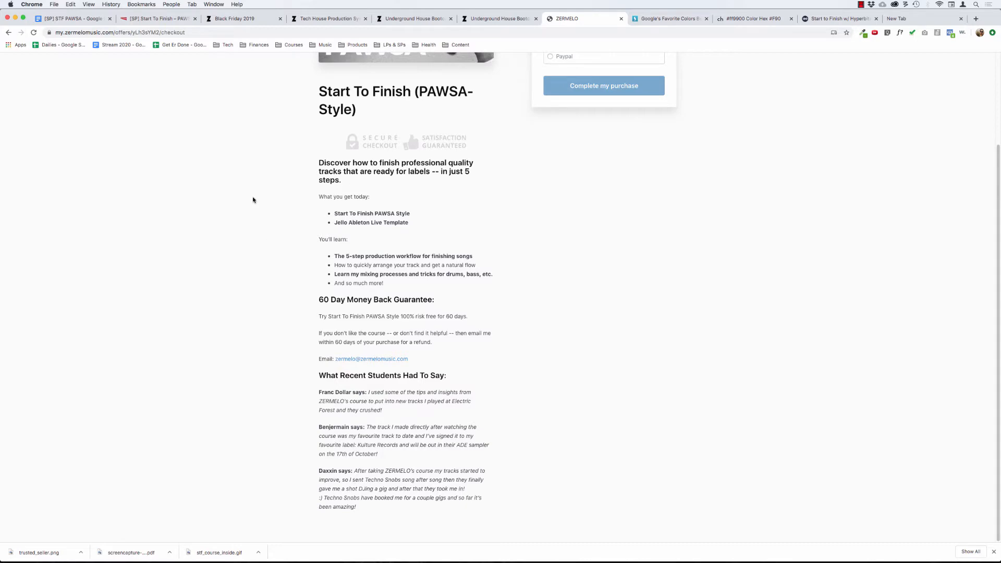
pyautogui.scroll(4, 253, 200)
# In the Thrive Architect page, set the Course Level "ENROLL NOW - $97" button's target URL to the copied PAWSA checkout address.
pyautogui.click(157, 19)
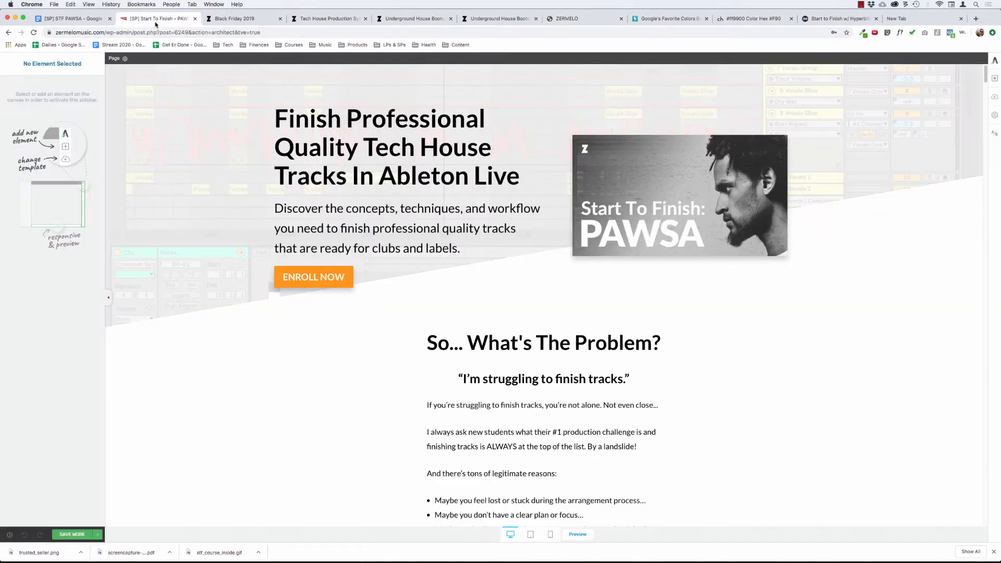
pyautogui.click(279, 270)
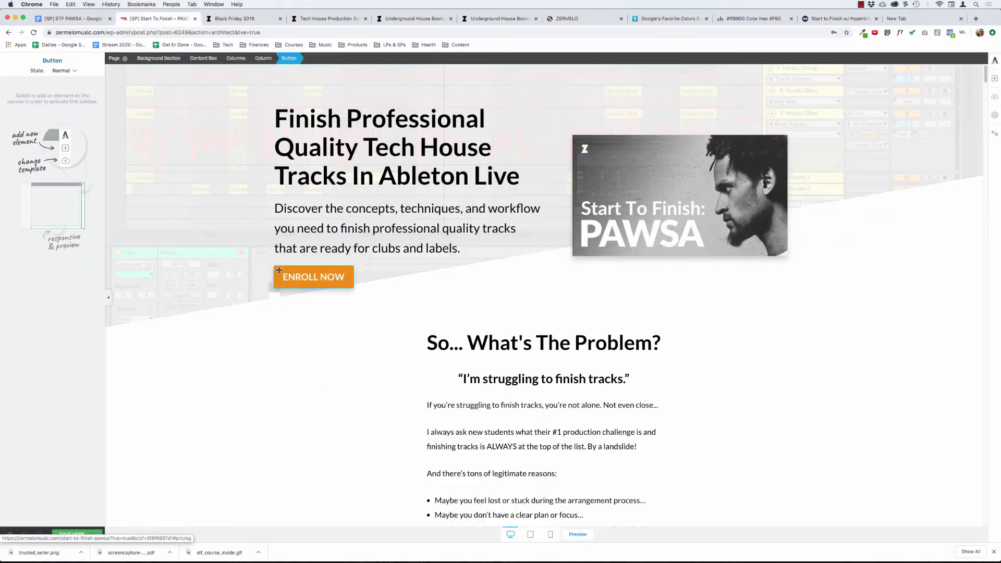
pyautogui.scroll(-15, 409, 411)
pyautogui.scroll(-20, 411, 415)
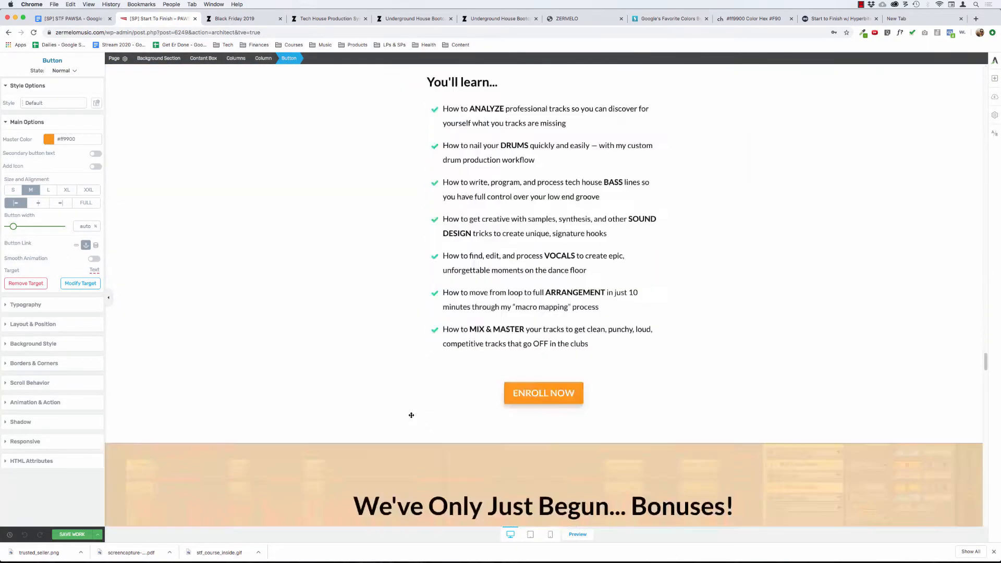
pyautogui.scroll(15, 412, 415)
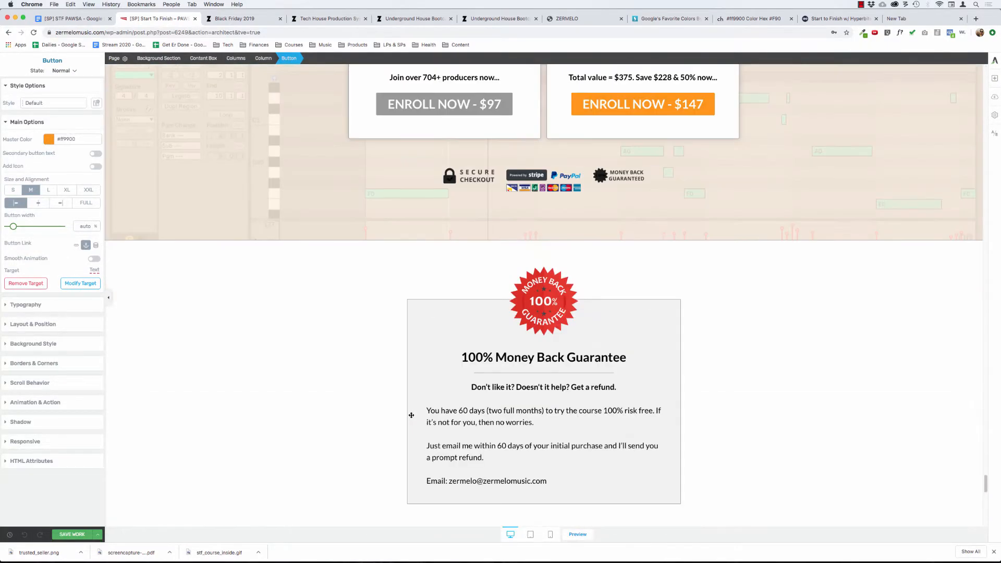
pyautogui.click(382, 365)
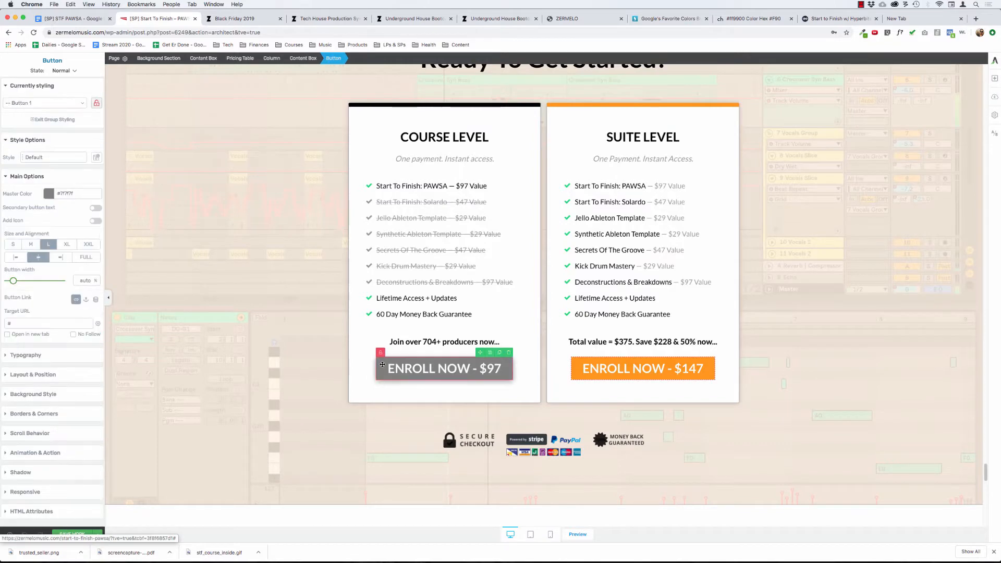
pyautogui.click(52, 323)
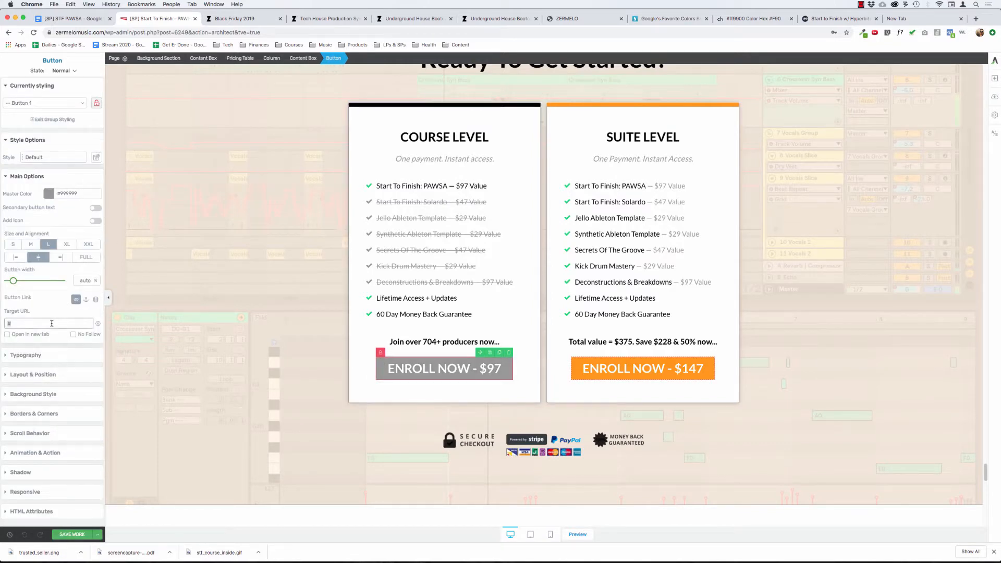
pyautogui.press('super+v')
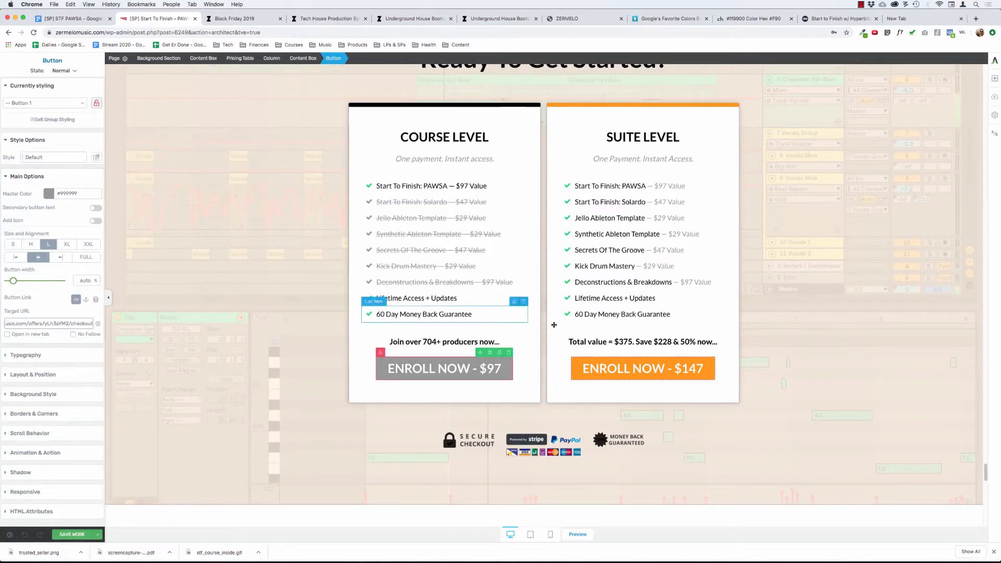
# Open zermelomusic.com/tech-house-system in a new tab, go to its $129 checkout, and copy the checkout page's web address.
pyautogui.press('super+t')
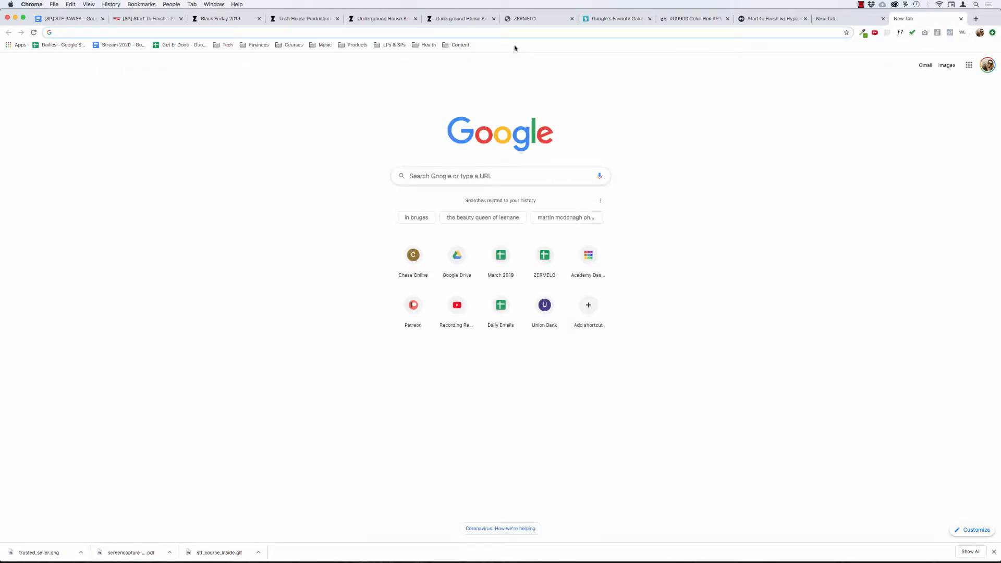
pyautogui.write('zermelomusic.com')
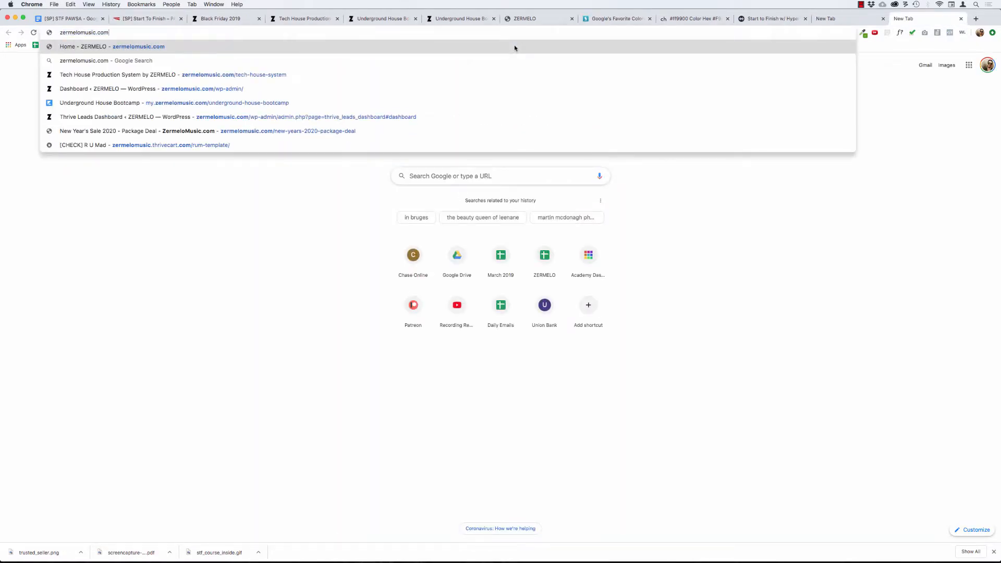
pyautogui.write('/tech-house-system')
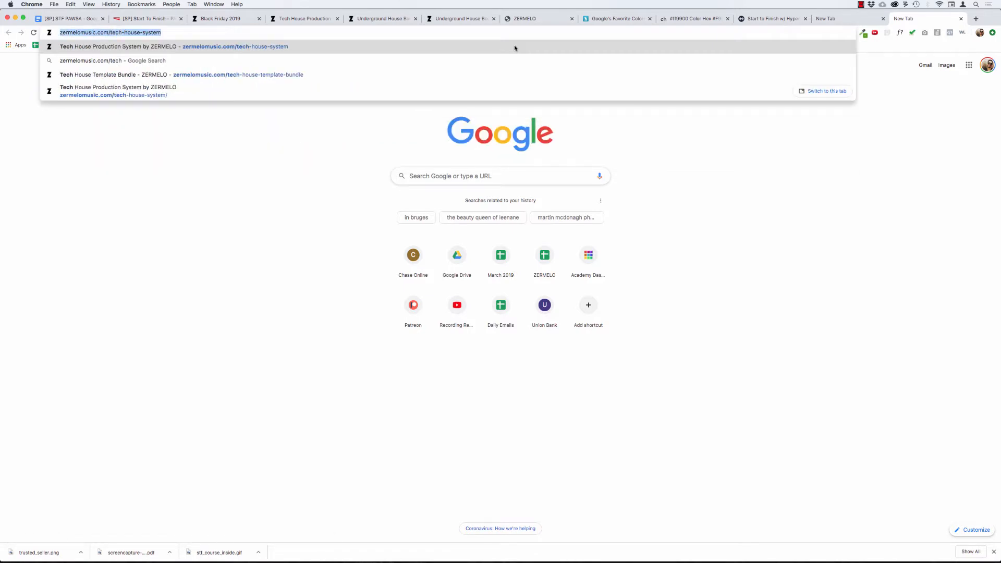
pyautogui.press('Return')
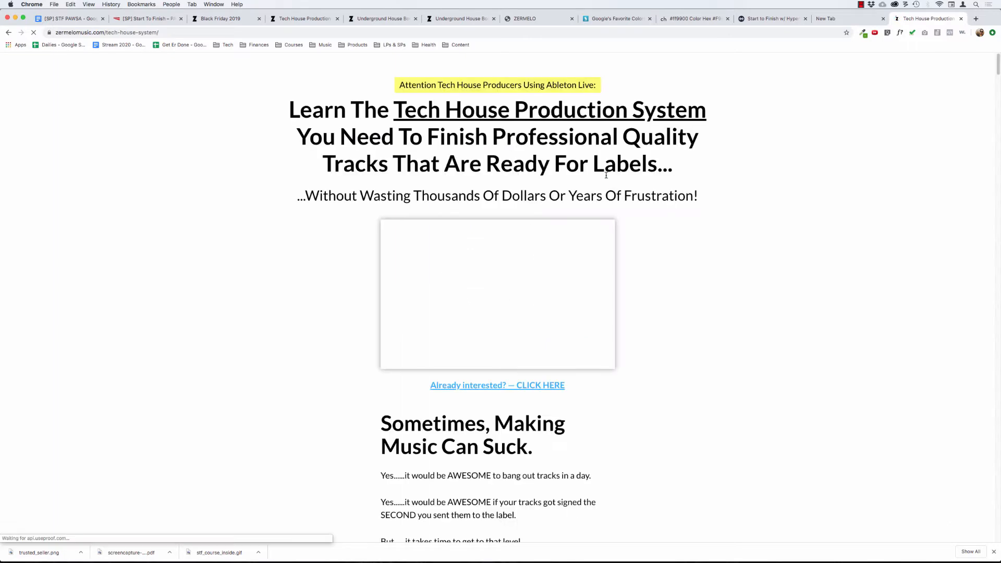
pyautogui.click(479, 388)
pyautogui.click(476, 444)
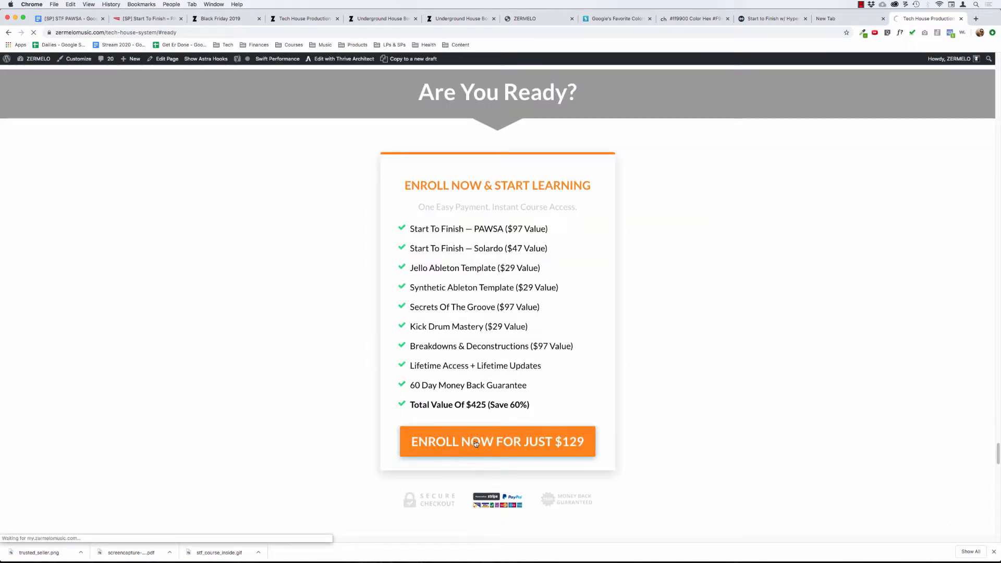
pyautogui.click(192, 33)
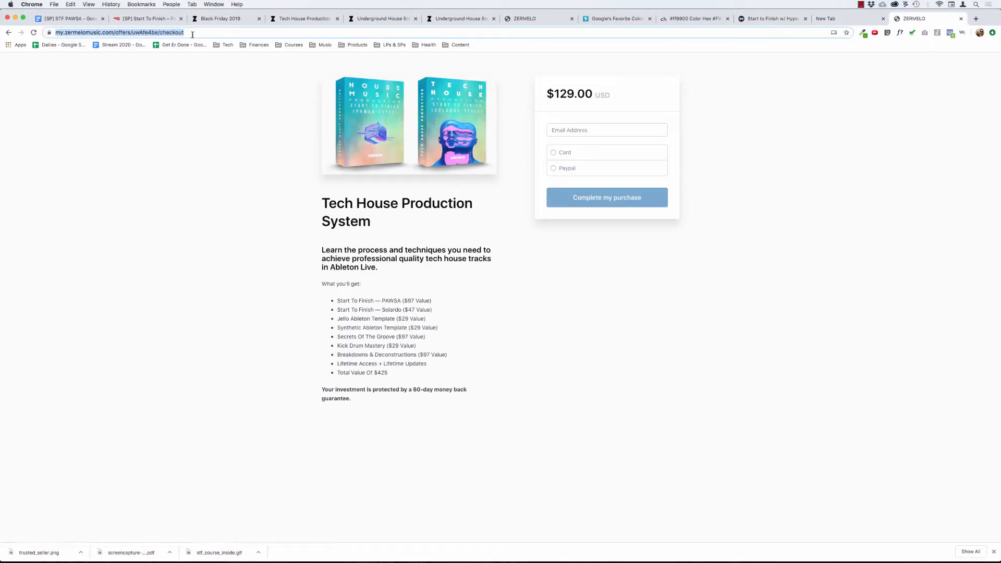
pyautogui.click(149, 174)
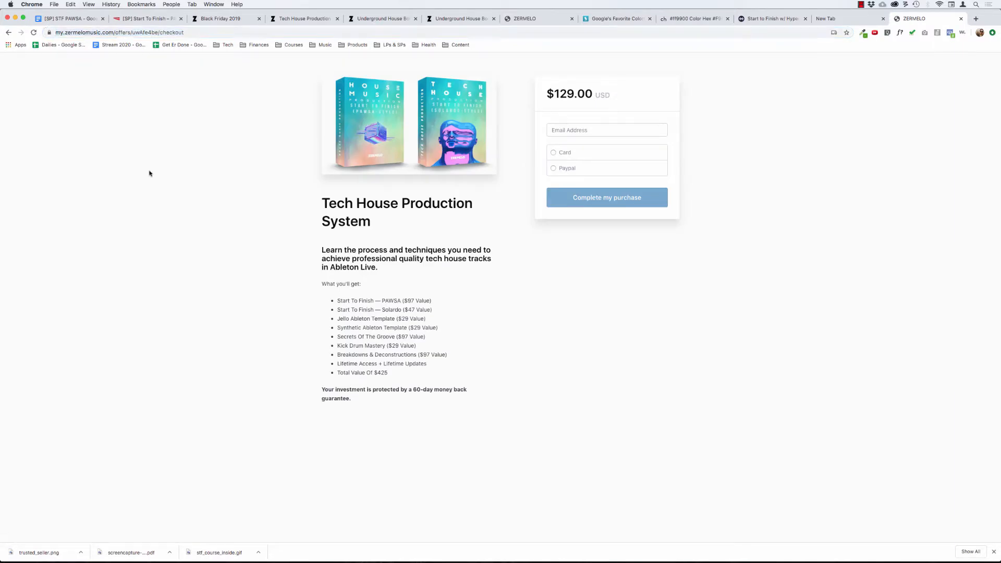
# Link the Suite Level "ENROLL NOW - $147" button to the copied checkout address, set it to open in a new tab, and save the page.
pyautogui.click(146, 18)
pyautogui.click(577, 363)
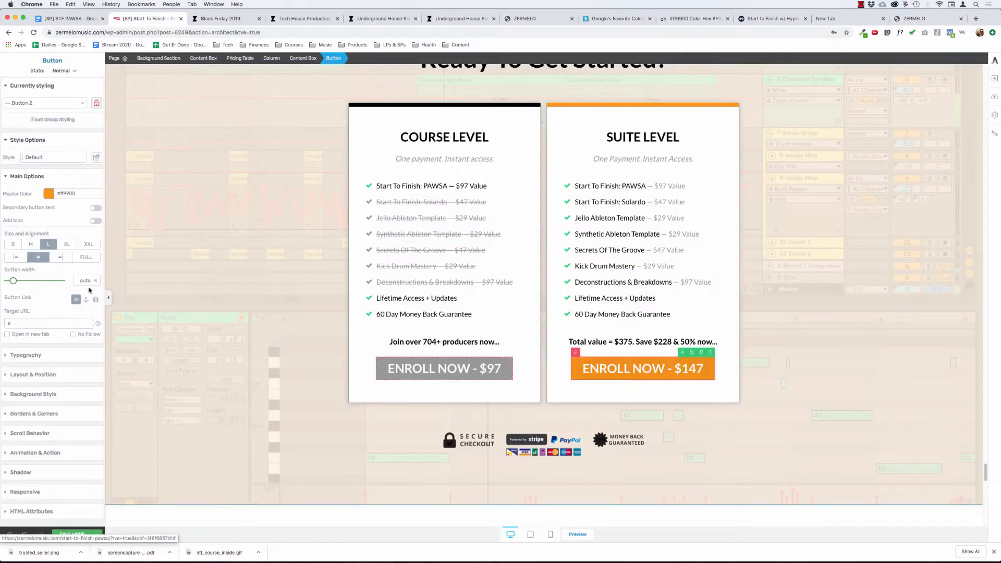
pyautogui.press('cmd+v')
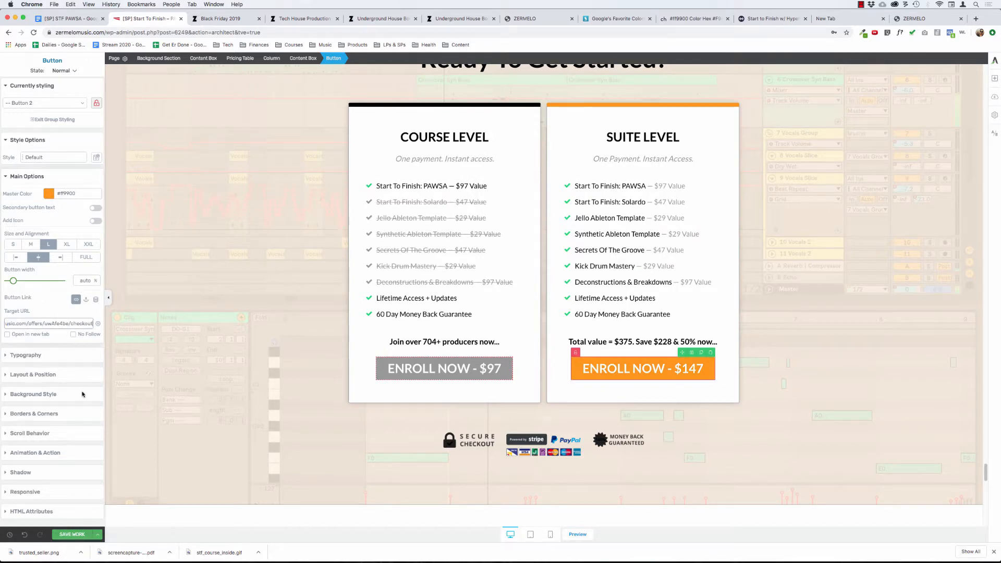
pyautogui.click(73, 534)
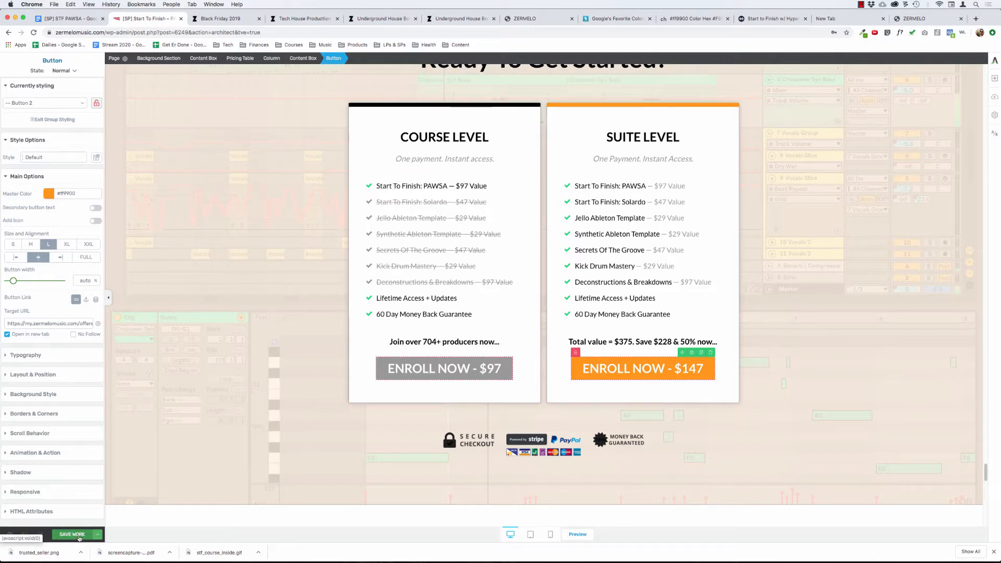
pyautogui.click(78, 536)
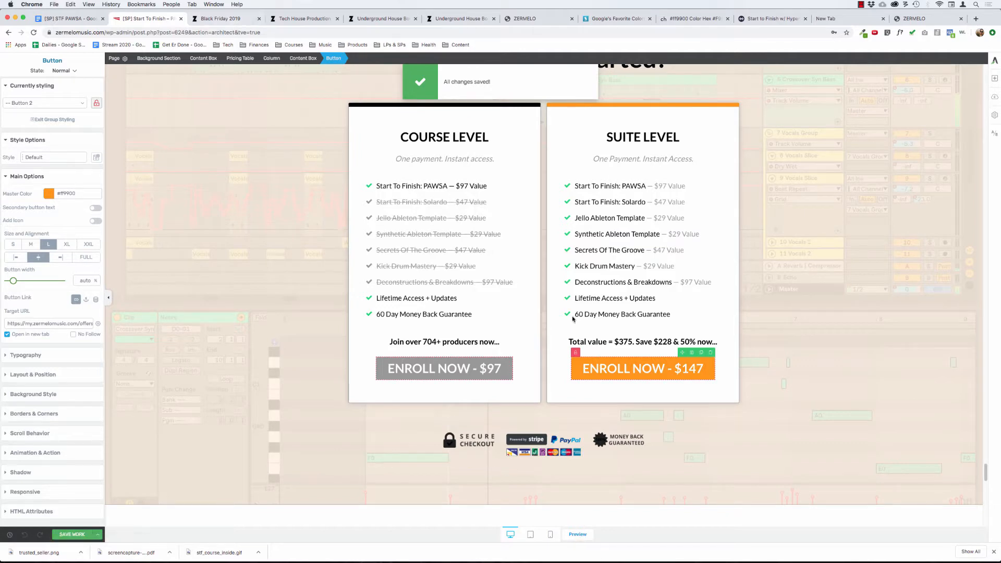
# Preview the sales page and test the hero's Enroll Now link to check how the pricing section is positioned.
pyautogui.click(577, 534)
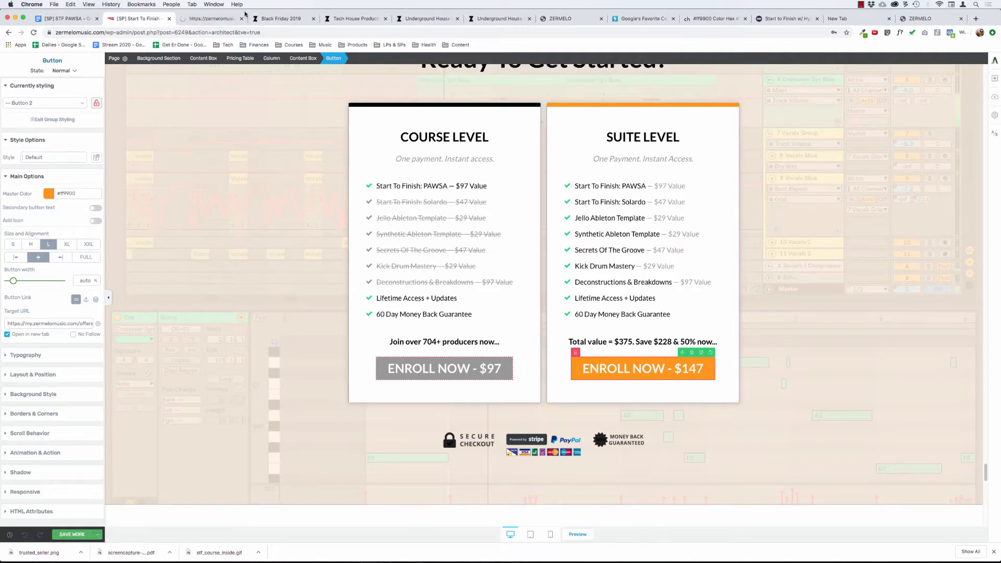
pyautogui.click(216, 18)
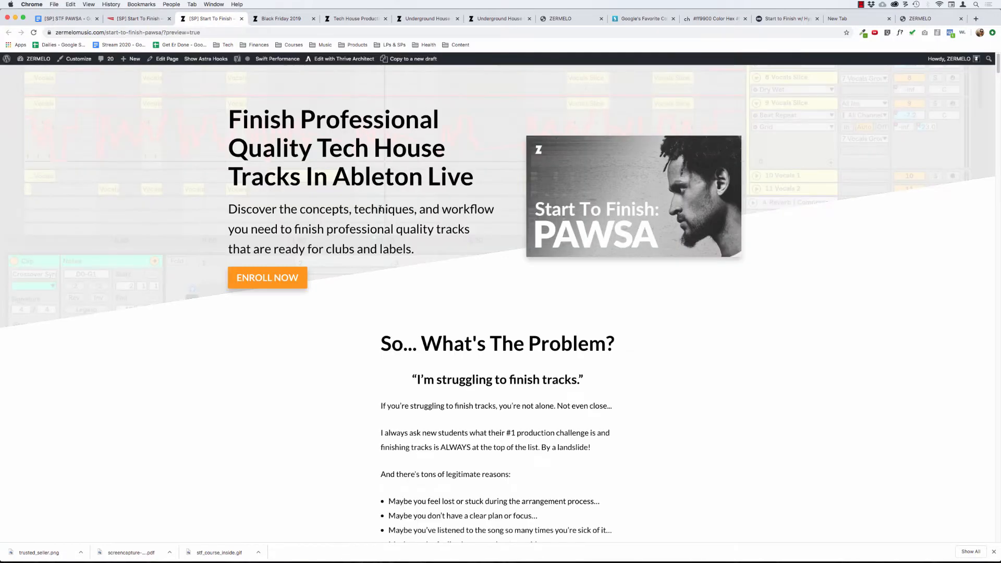
pyautogui.click(273, 271)
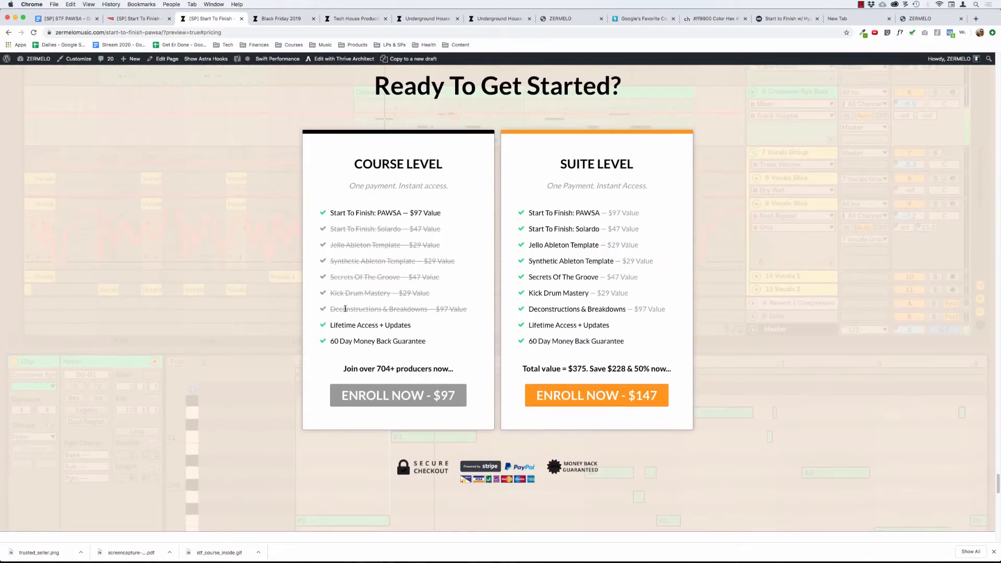
pyautogui.scroll(1, 345, 311)
pyautogui.scroll(1, 345, 310)
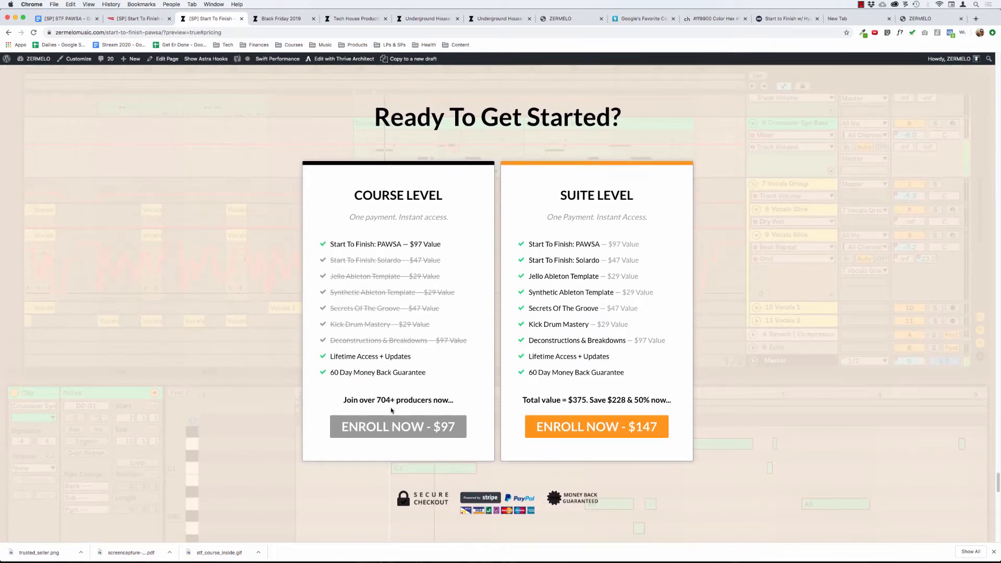
# Insert a Divider element directly above the "Ready To Get Started?" heading in the sales page editor.
pyautogui.click(143, 21)
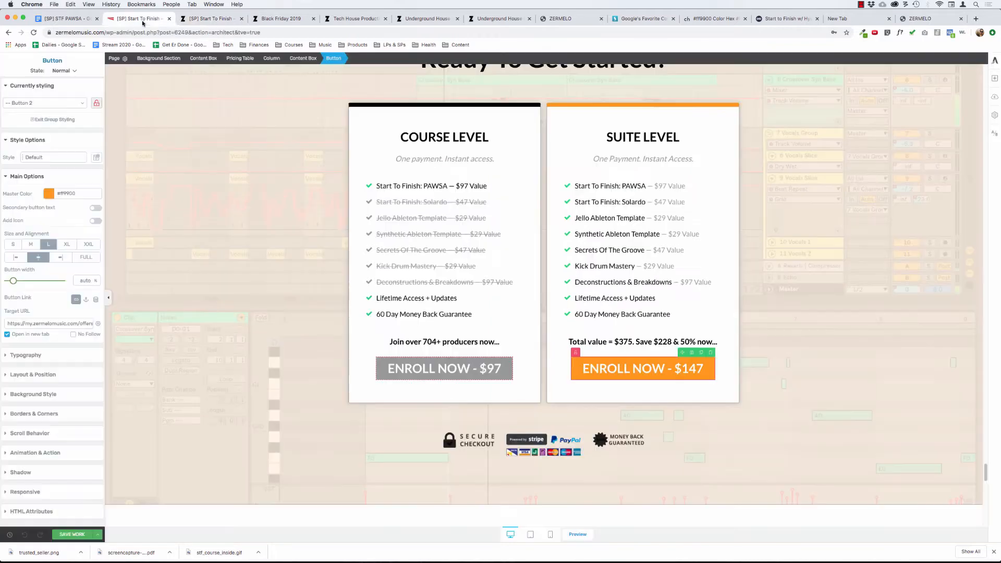
pyautogui.scroll(3, 458, 183)
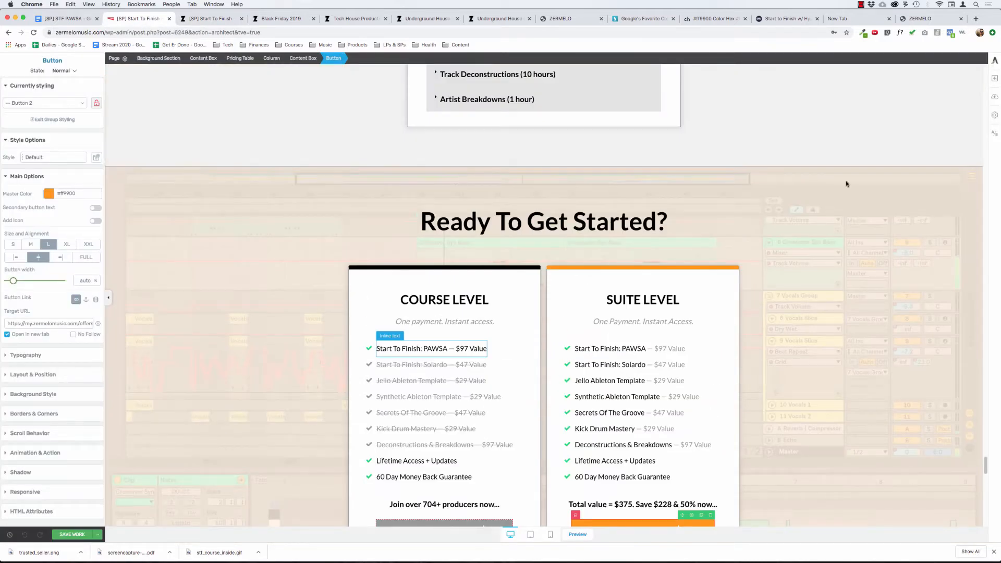
pyautogui.click(995, 79)
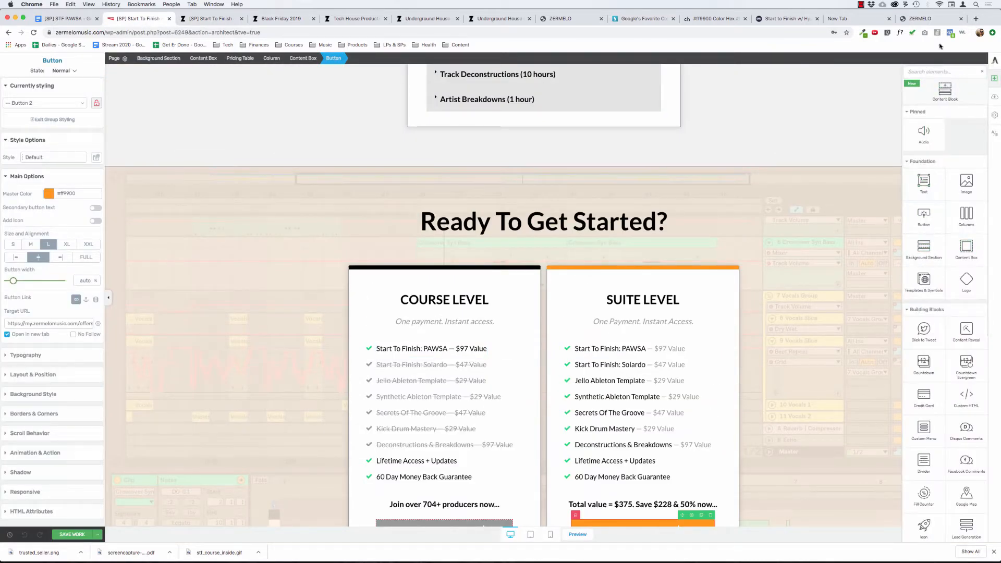
pyautogui.click(933, 73)
pyautogui.write('divider')
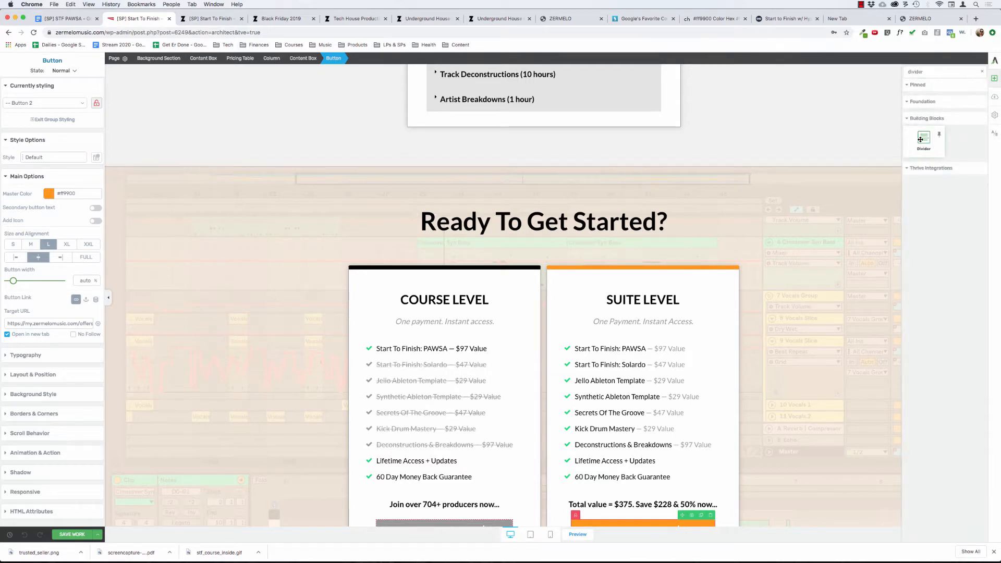
pyautogui.moveTo(924, 139); pyautogui.dragTo(546, 209)
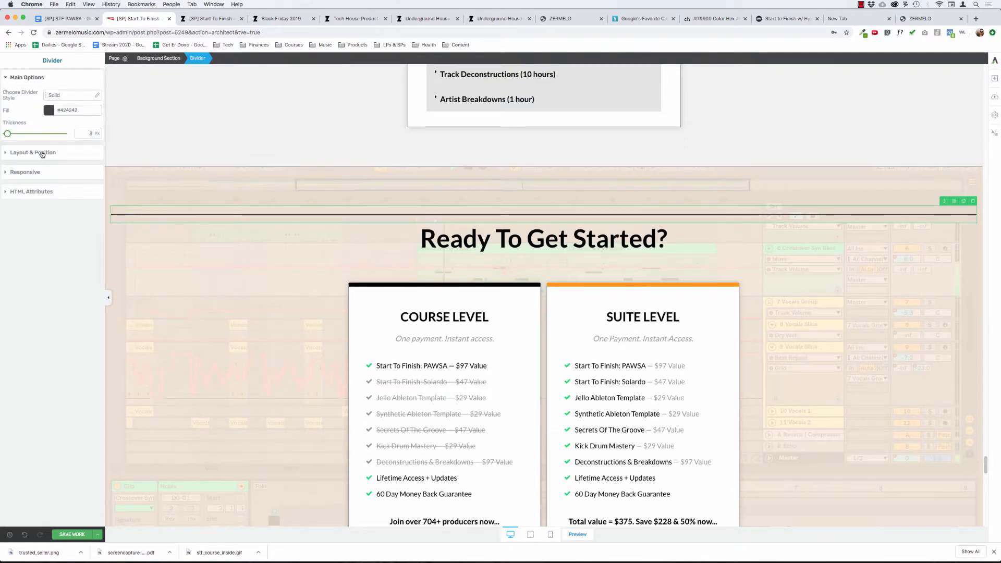
# Set the new divider's fill color opacity to 0.
pyautogui.click(49, 111)
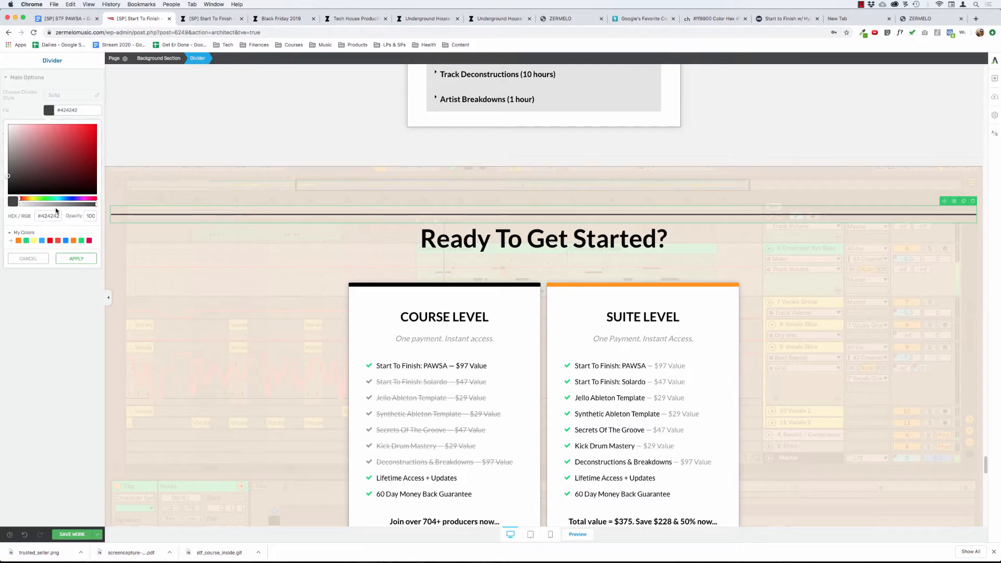
pyautogui.write('0')
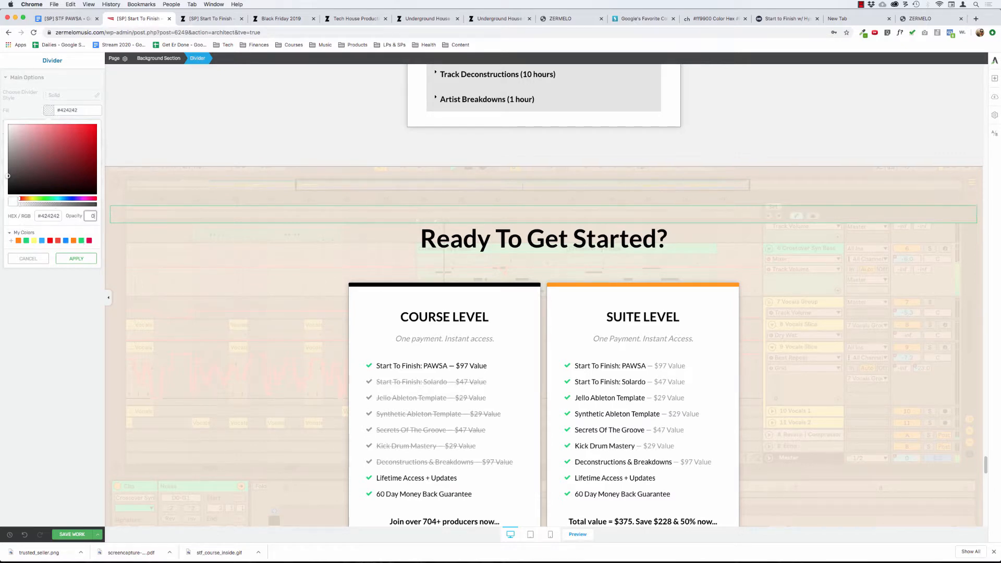
pyautogui.click(400, 257)
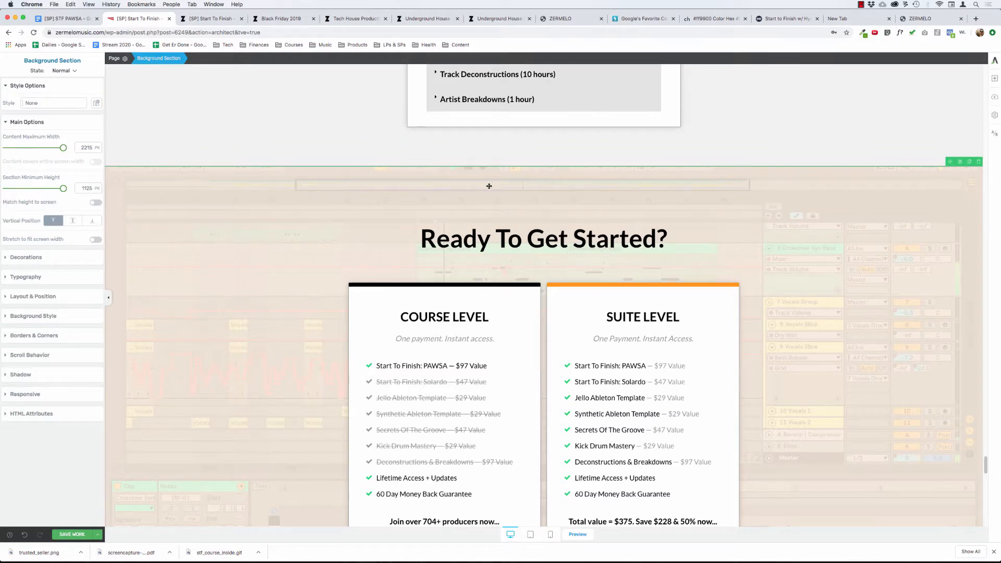
# Set the pricing background section's top padding to 60 px, and select the divider above the heading.
pyautogui.click(495, 212)
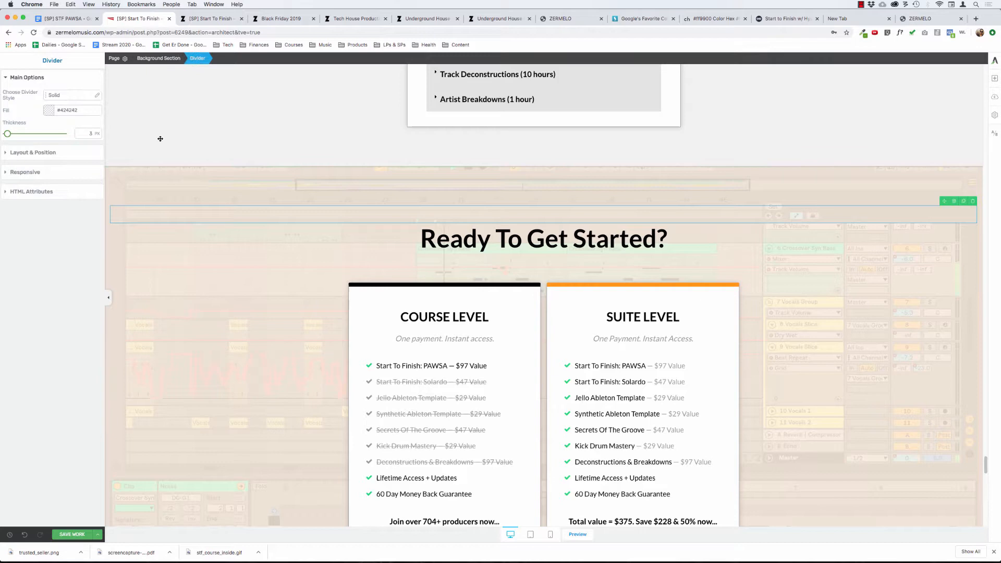
pyautogui.click(32, 155)
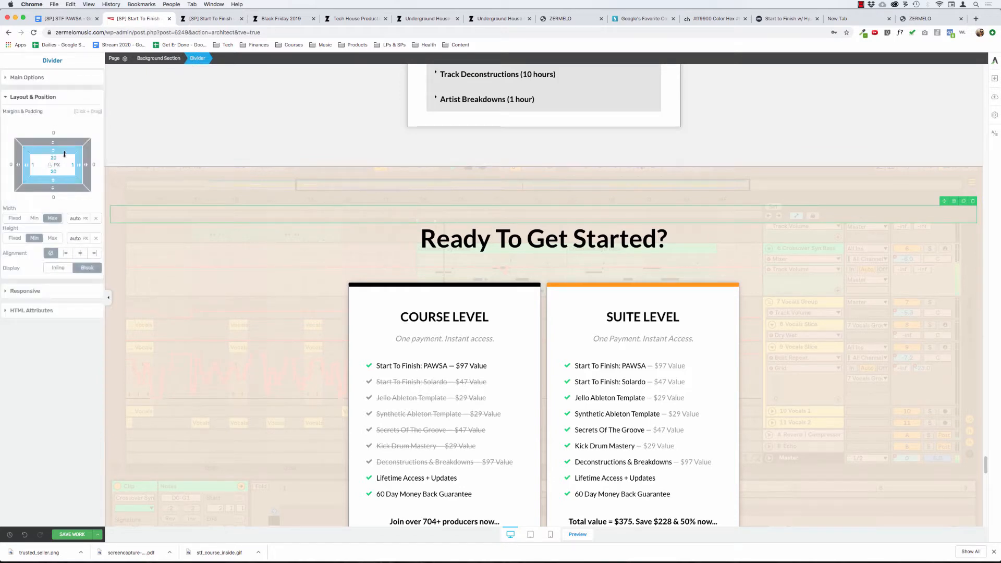
pyautogui.click(444, 182)
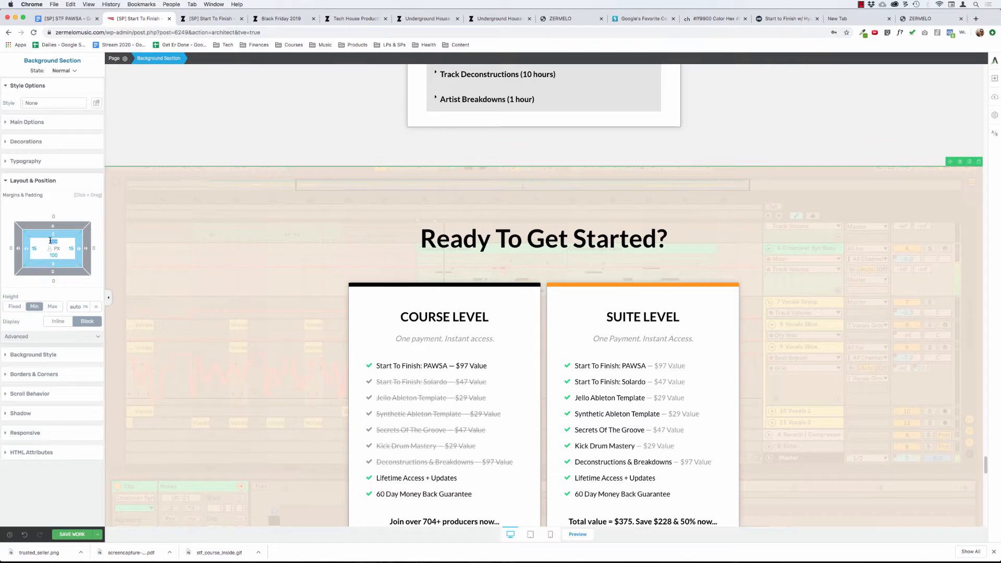
pyautogui.write('60')
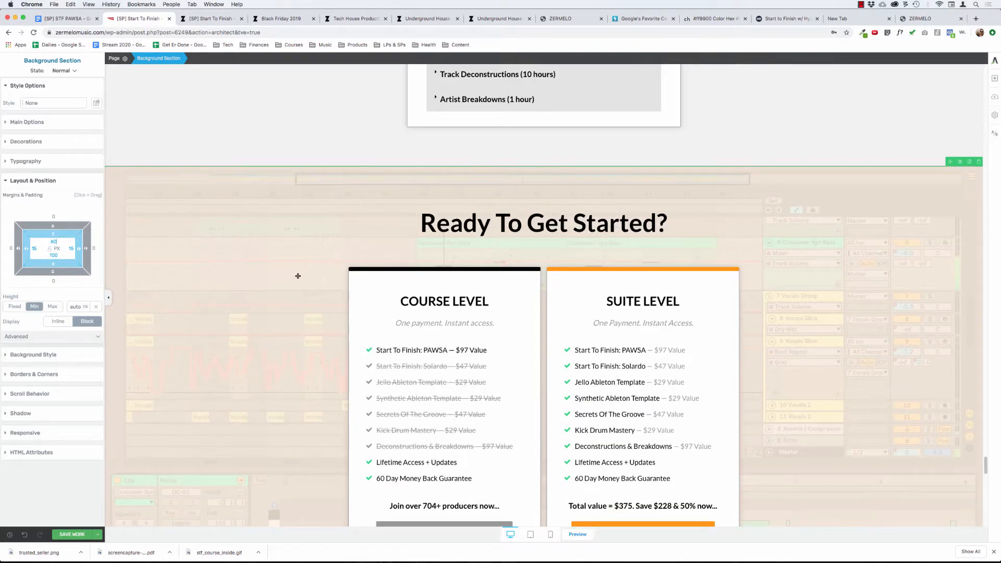
pyautogui.click(398, 200)
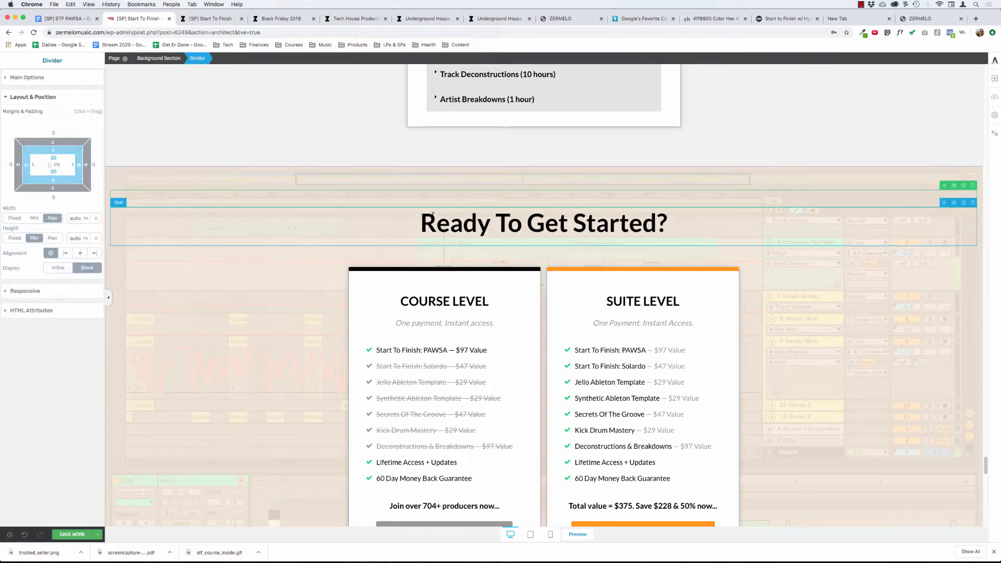
# Remove the "pricing" HTML ID from the "Ready To Get Started?" heading.
pyautogui.click(325, 232)
pyautogui.click(42, 423)
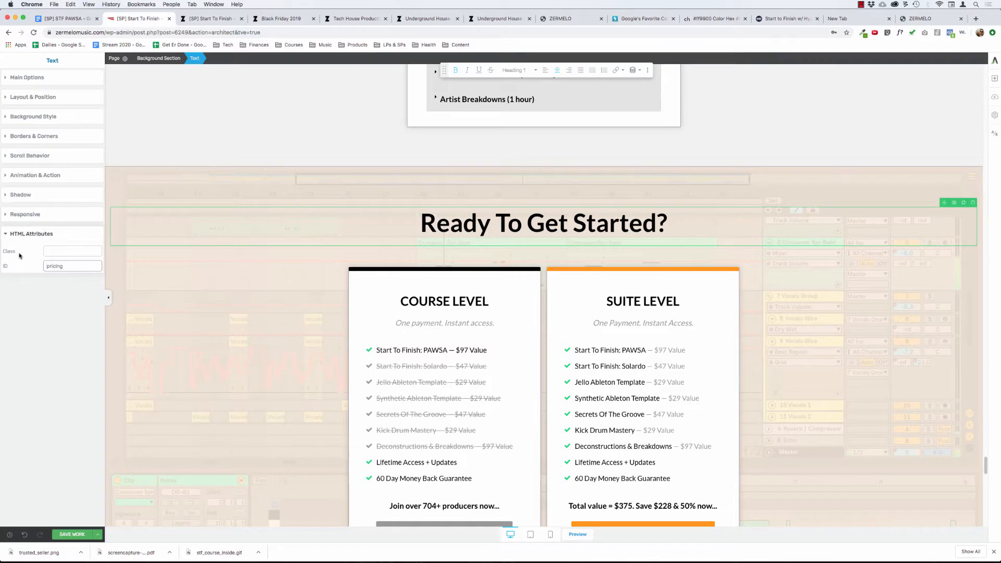
pyautogui.press('super+a')
pyautogui.press('BackSpace')
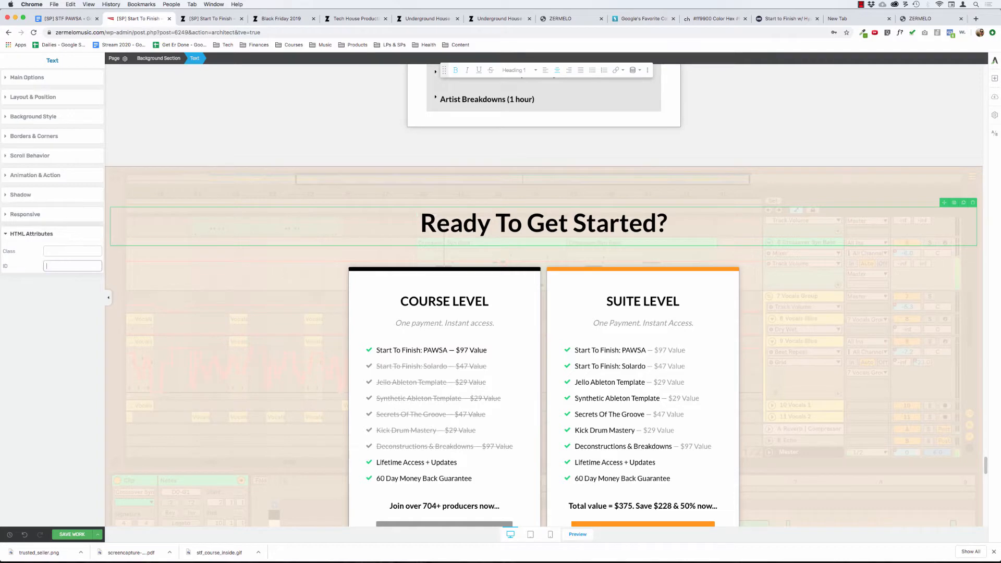
# Assign the HTML ID "pricing" to the divider above the "Ready To Get Started?" heading, check the heading's ID, and save the page.
pyautogui.click(490, 195)
pyautogui.click(89, 167)
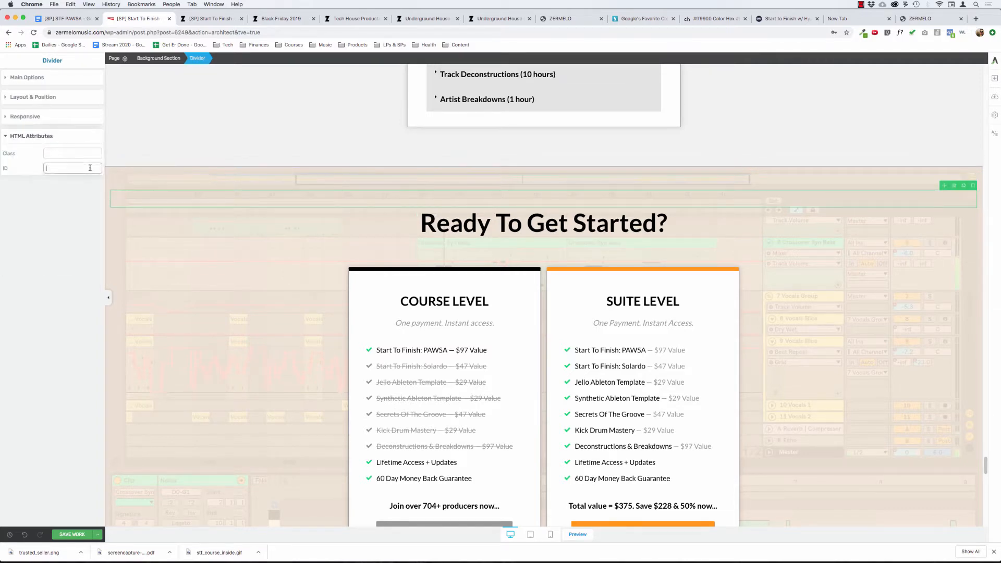
pyautogui.write('pricing')
pyautogui.click(162, 233)
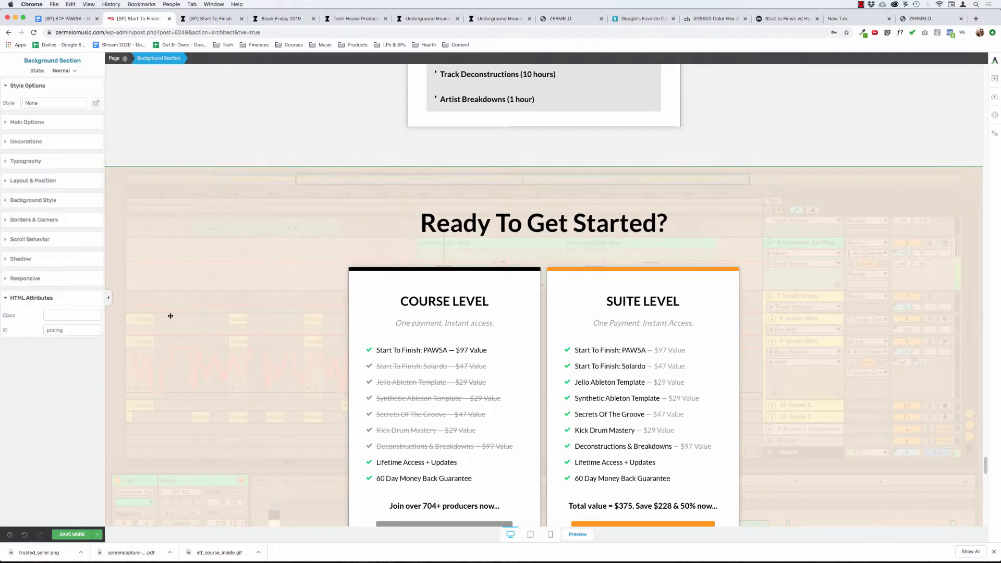
pyautogui.click(79, 536)
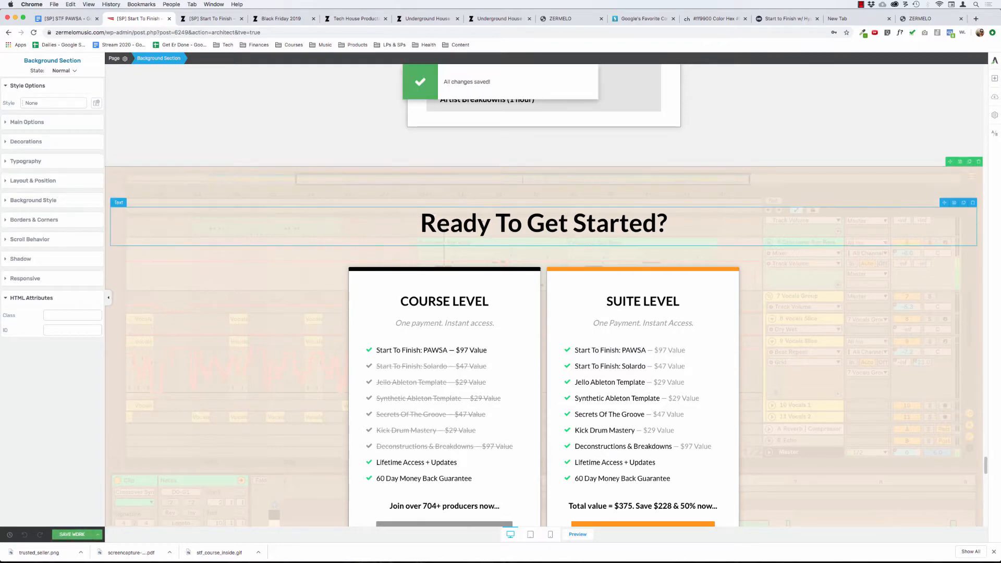
pyautogui.tripleClick(443, 217)
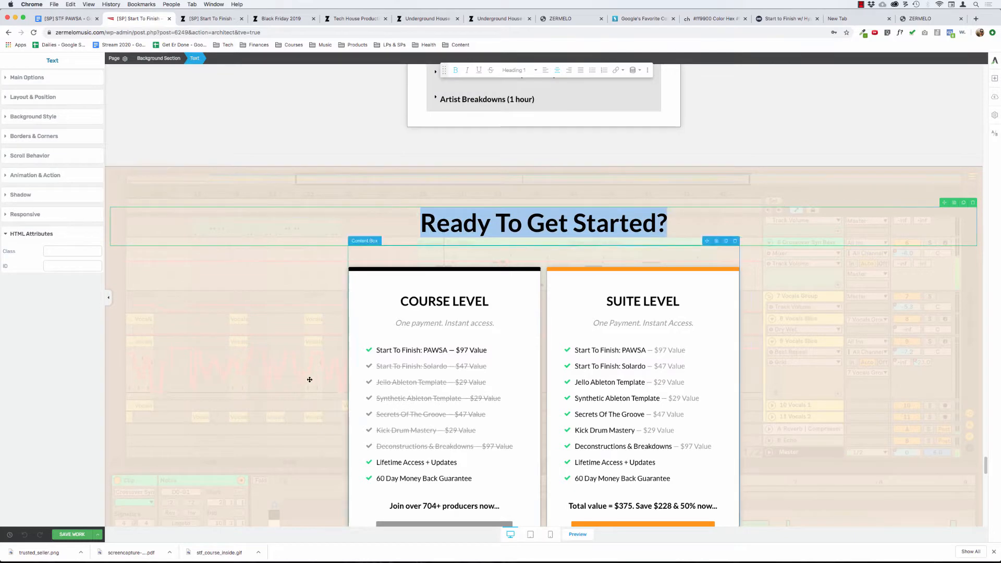
pyautogui.click(81, 536)
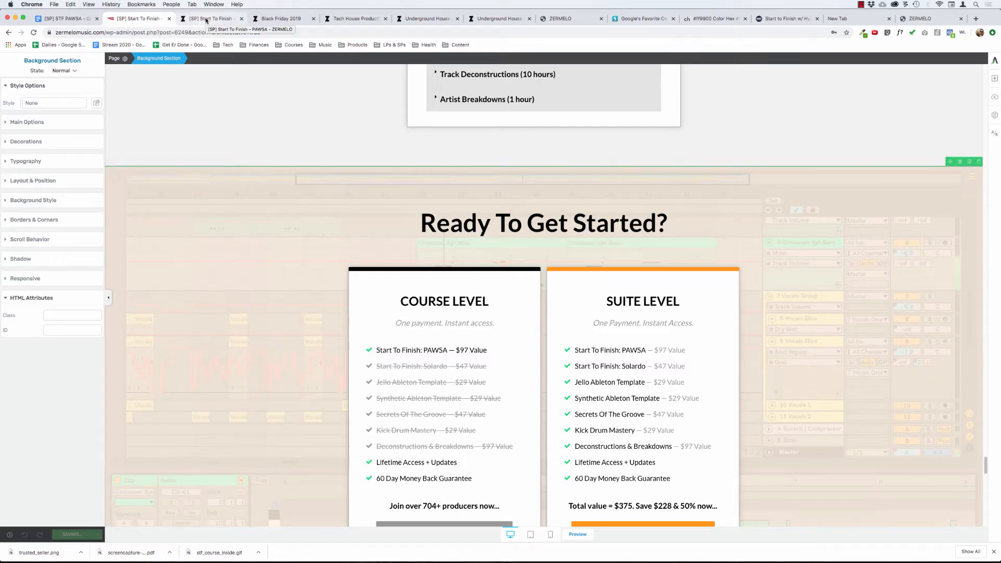
# Reload the sales page preview and test the hero's Enroll Now link to check where the pricing heading lands.
pyautogui.click(207, 20)
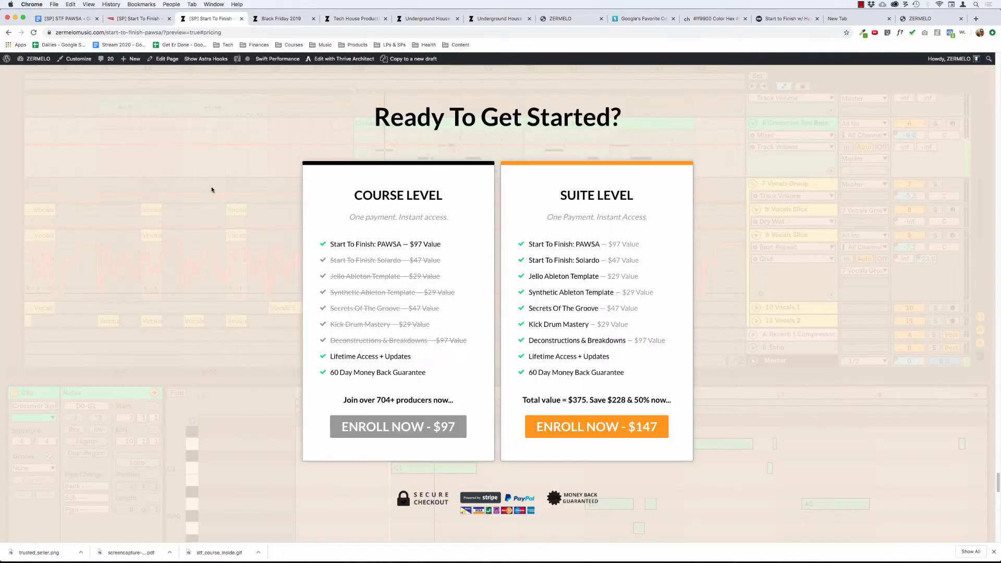
pyautogui.press('super+r')
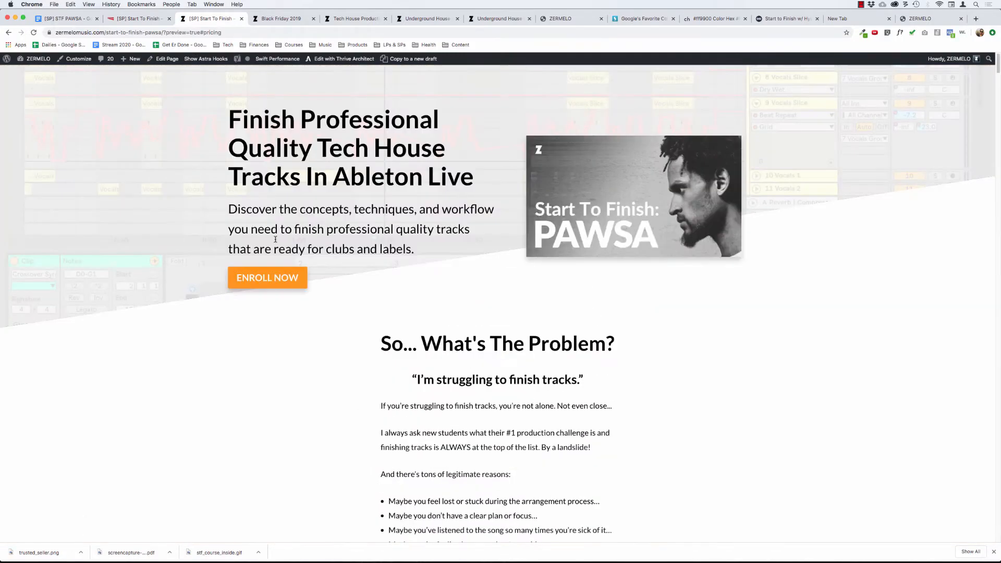
pyautogui.click(284, 277)
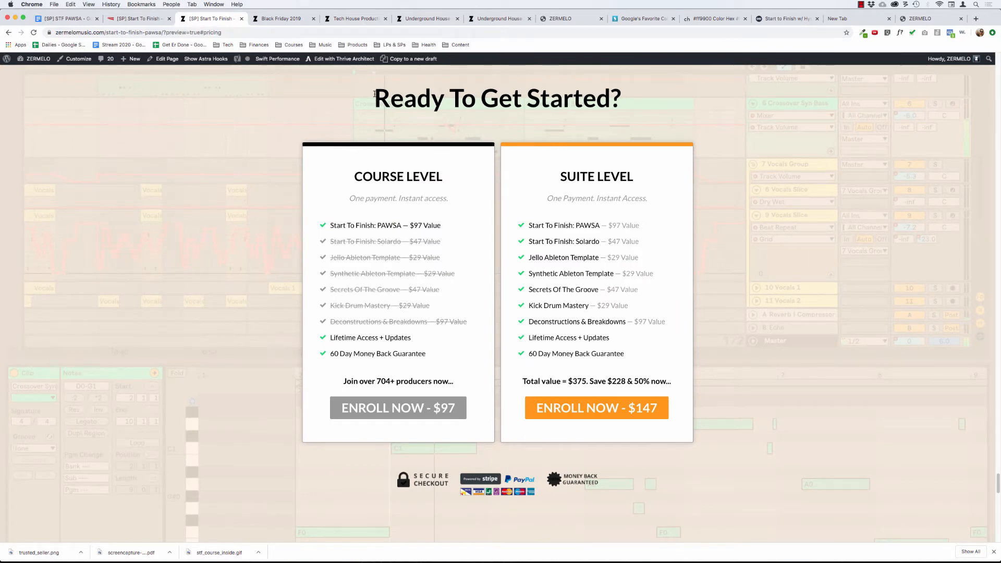
pyautogui.moveTo(375, 94); pyautogui.dragTo(626, 61)
pyautogui.click(405, 84)
pyautogui.scroll(2, 312, 137)
pyautogui.scroll(-1, 353, 155)
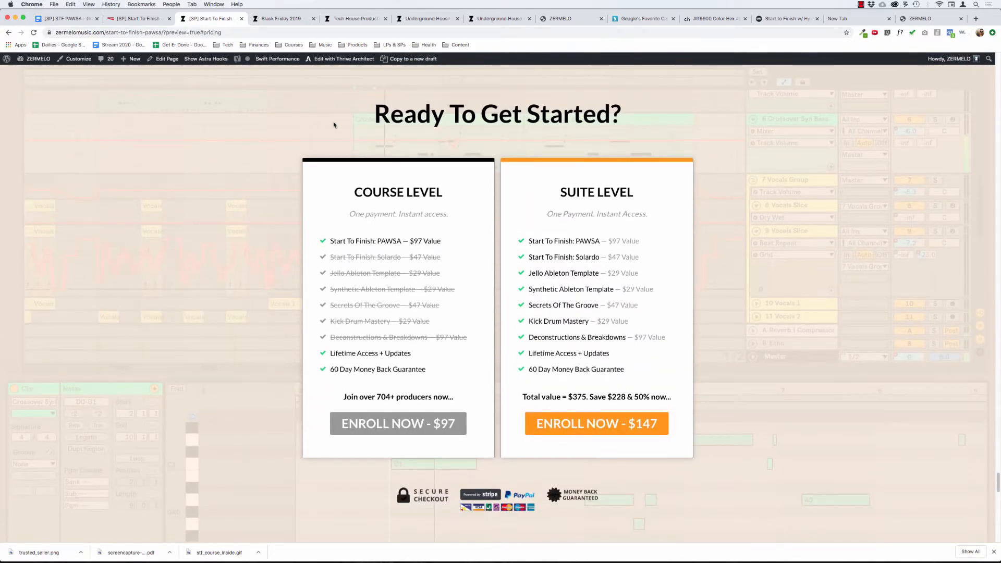
# Examine how the pricing boxes and payment badges fit on screen in the preview, and close the preview.
pyautogui.scroll(-20, 334, 125)
pyautogui.click(497, 313)
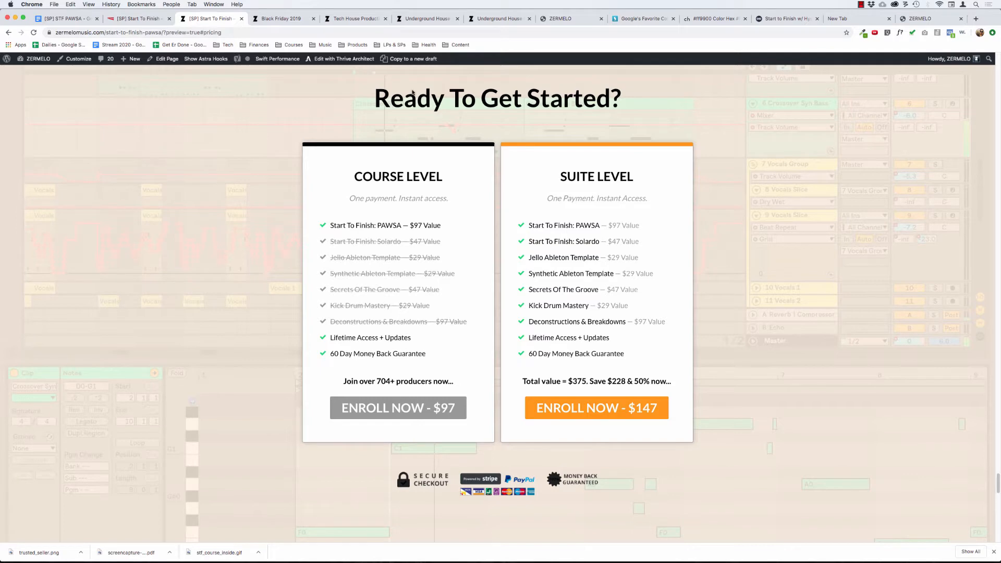
pyautogui.moveTo(367, 92); pyautogui.dragTo(719, 363)
pyautogui.click(755, 477)
pyautogui.scroll(-1, 757, 483)
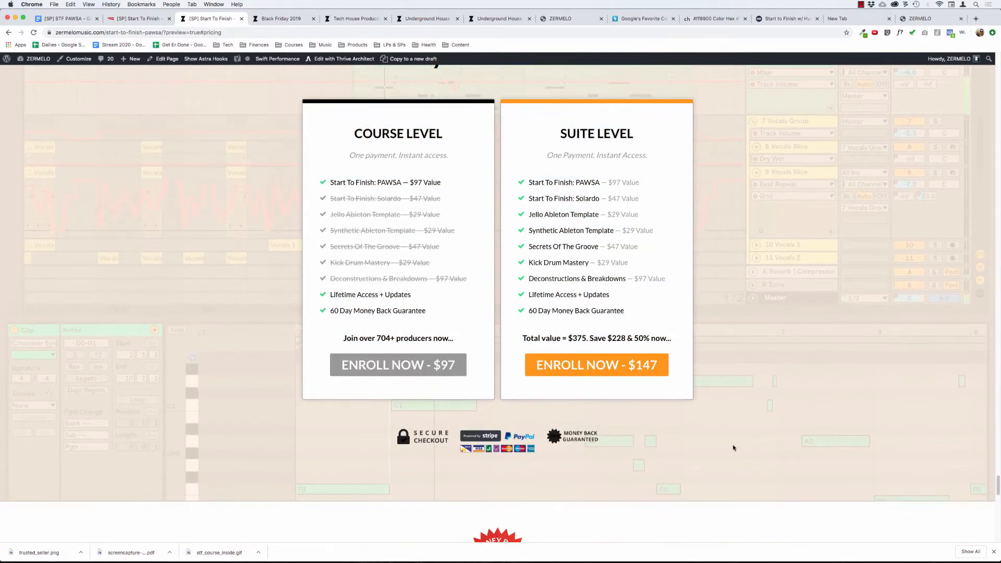
pyautogui.scroll(2, 733, 447)
pyautogui.scroll(-3, 733, 447)
pyautogui.scroll(3, 733, 447)
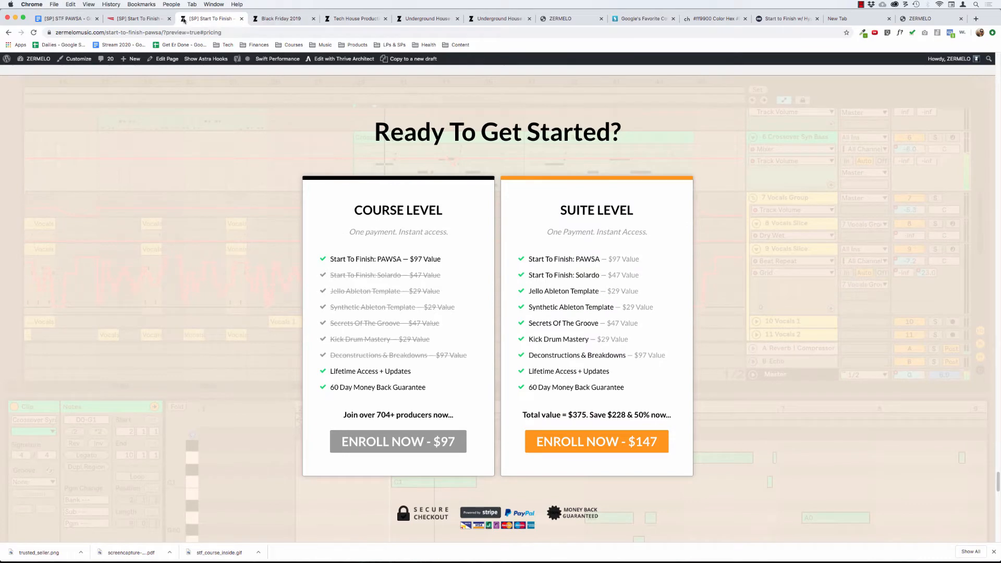
pyautogui.press('super+w')
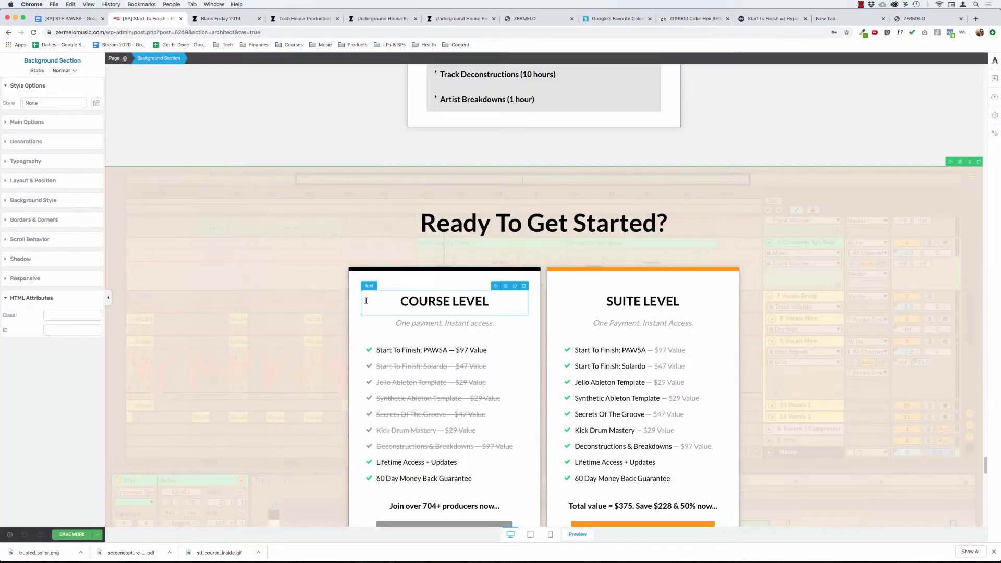
# Change the Course Level pricing box's top border color to the gray of its Enroll Now button, and save the page.
pyautogui.scroll(-3, 366, 301)
pyautogui.scroll(1, 366, 302)
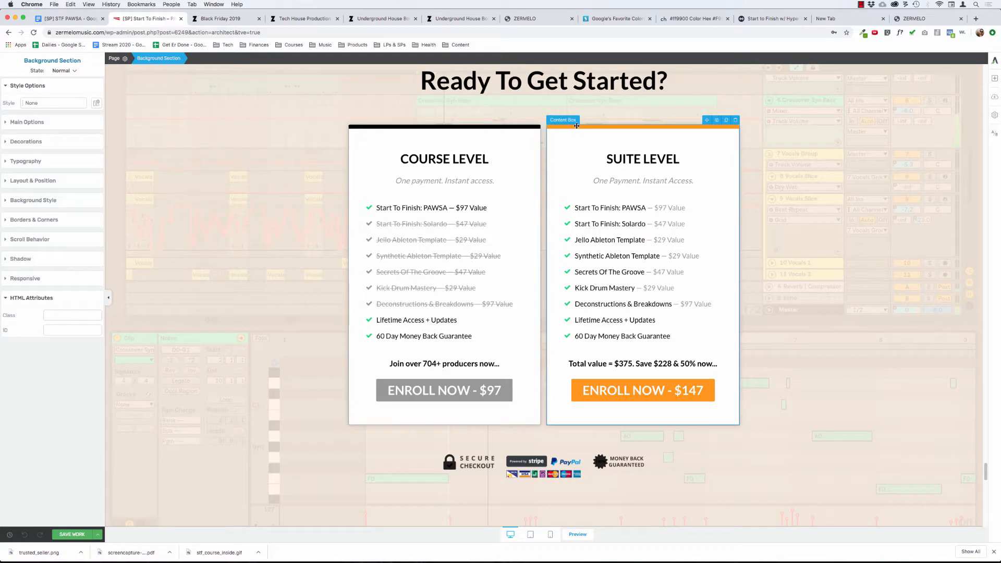
pyautogui.click(574, 391)
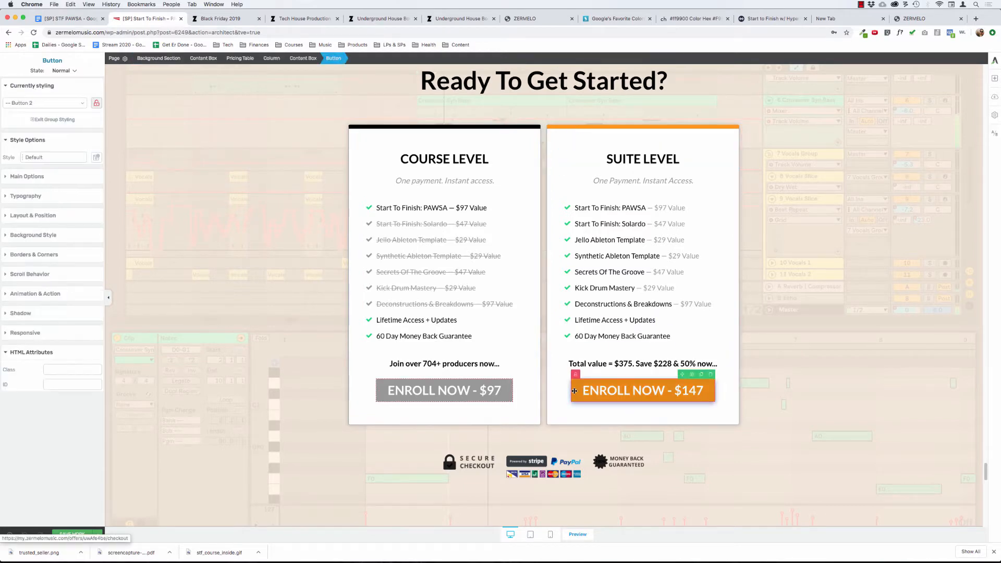
pyautogui.click(425, 127)
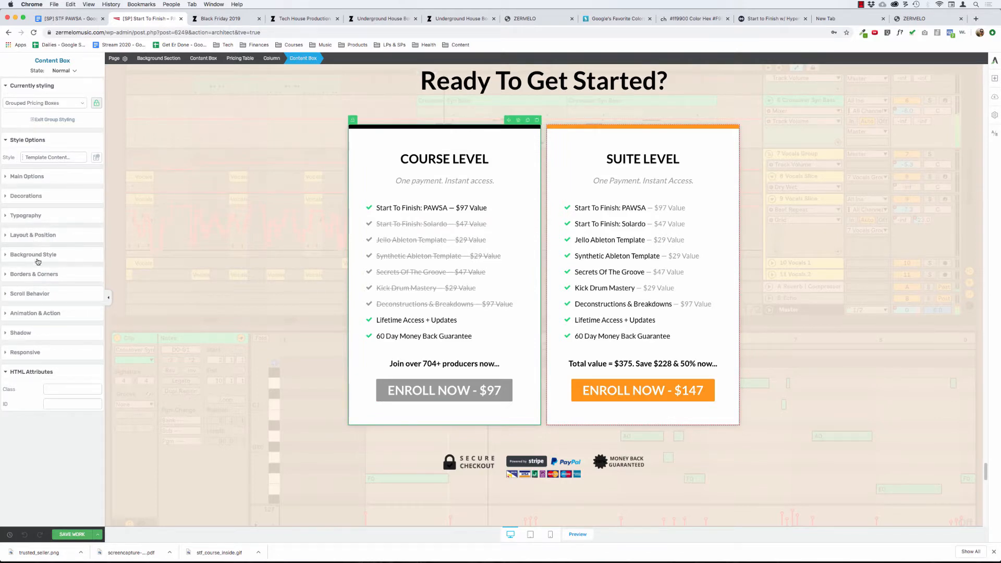
pyautogui.click(37, 274)
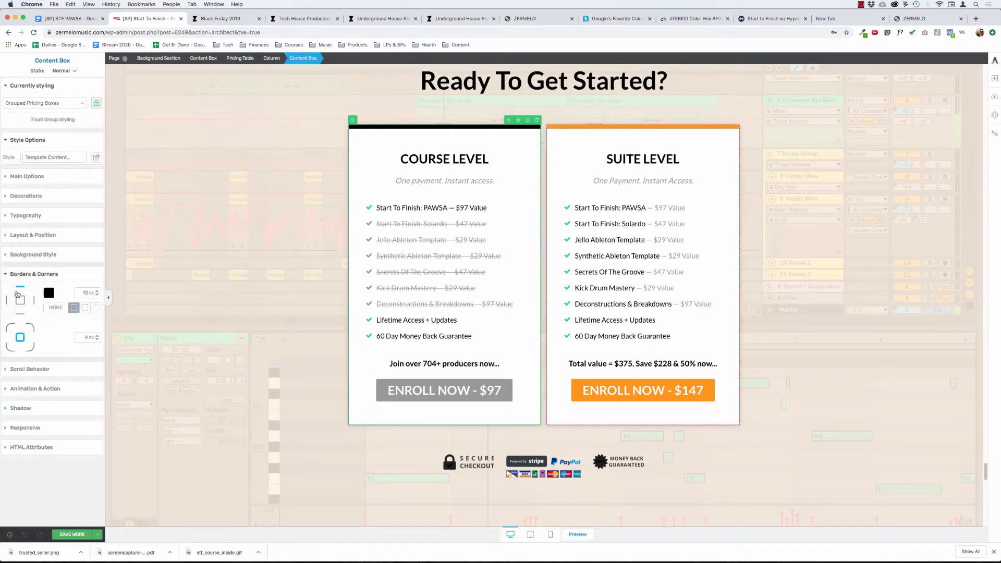
pyautogui.click(49, 295)
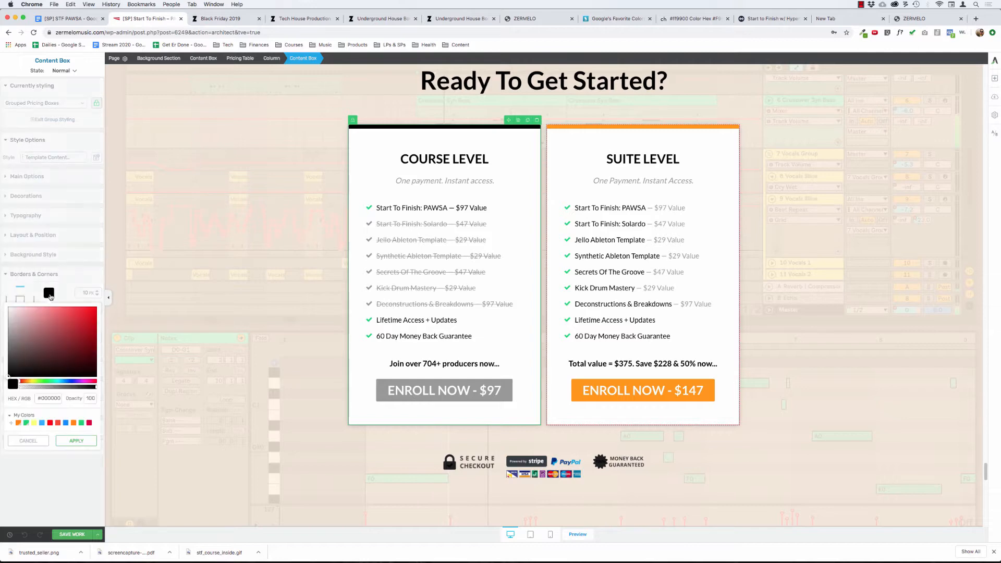
pyautogui.click(43, 400)
pyautogui.write('999999')
pyautogui.click(74, 440)
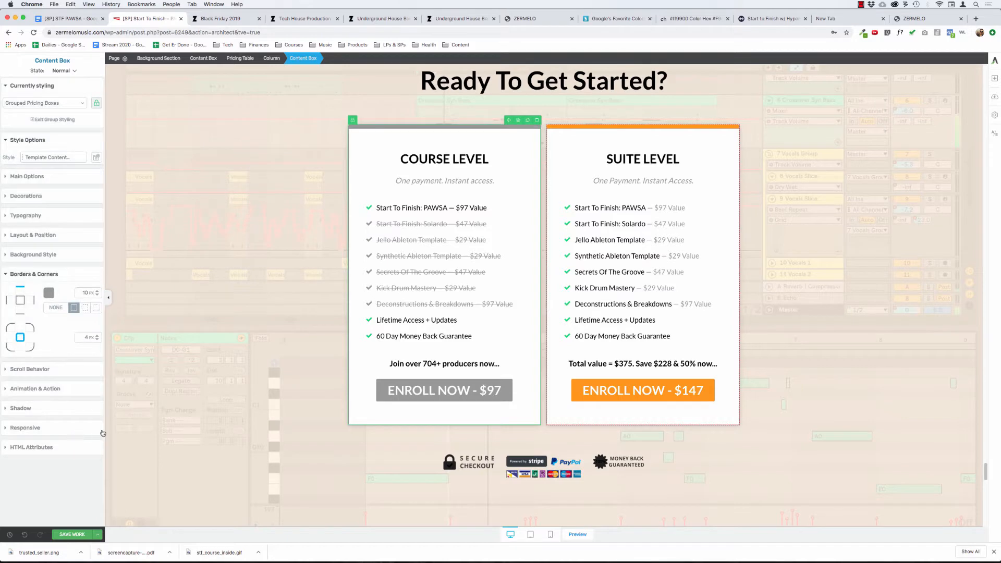
pyautogui.click(180, 395)
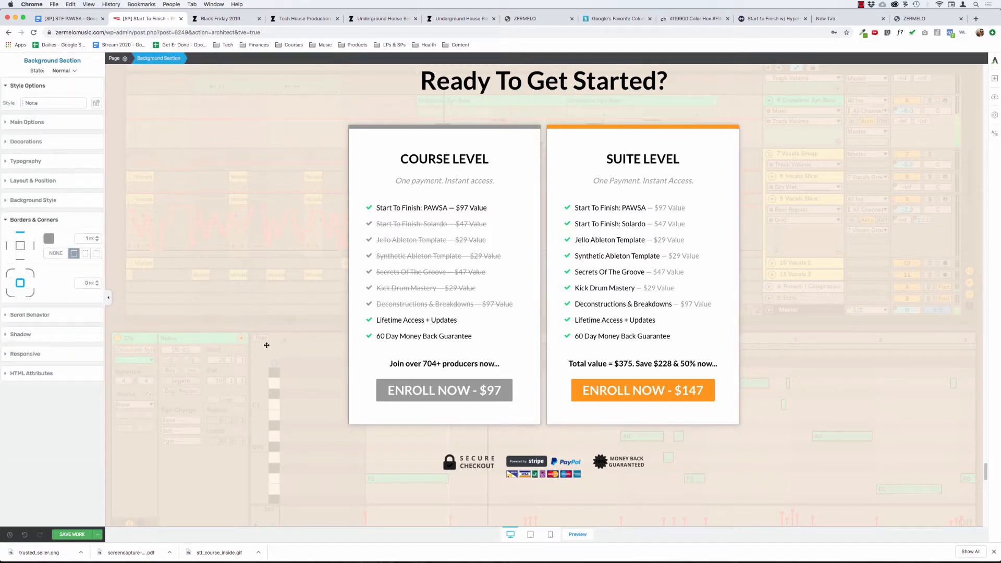
pyautogui.click(74, 534)
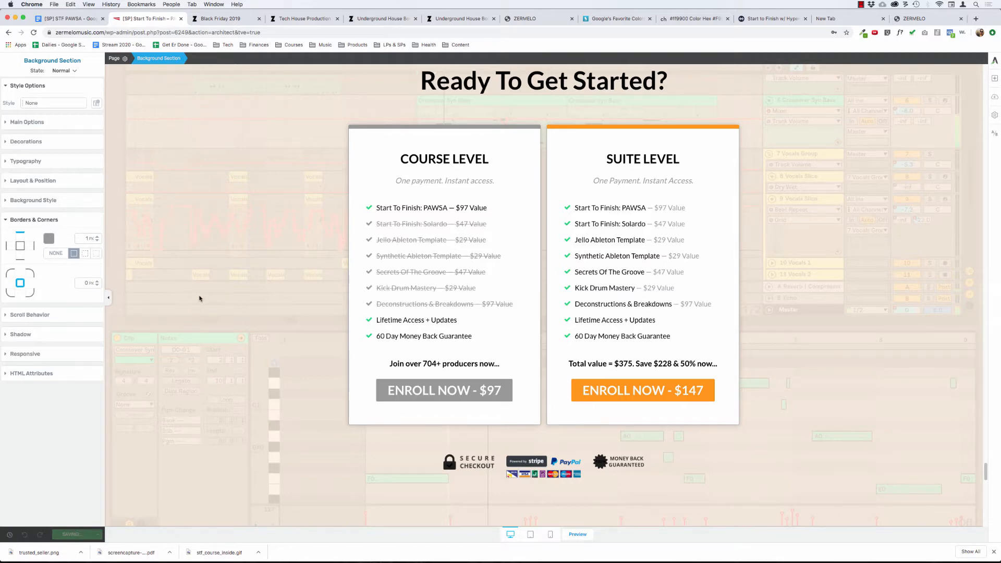
# Add a Grow animation that plays when the Course Level column comes into view, without looping.
pyautogui.click(356, 151)
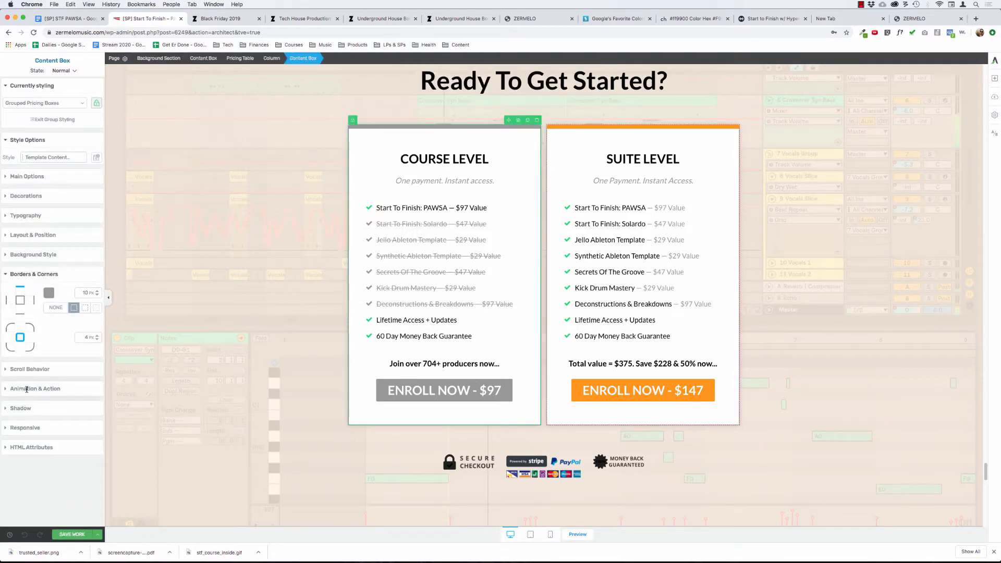
pyautogui.click(24, 427)
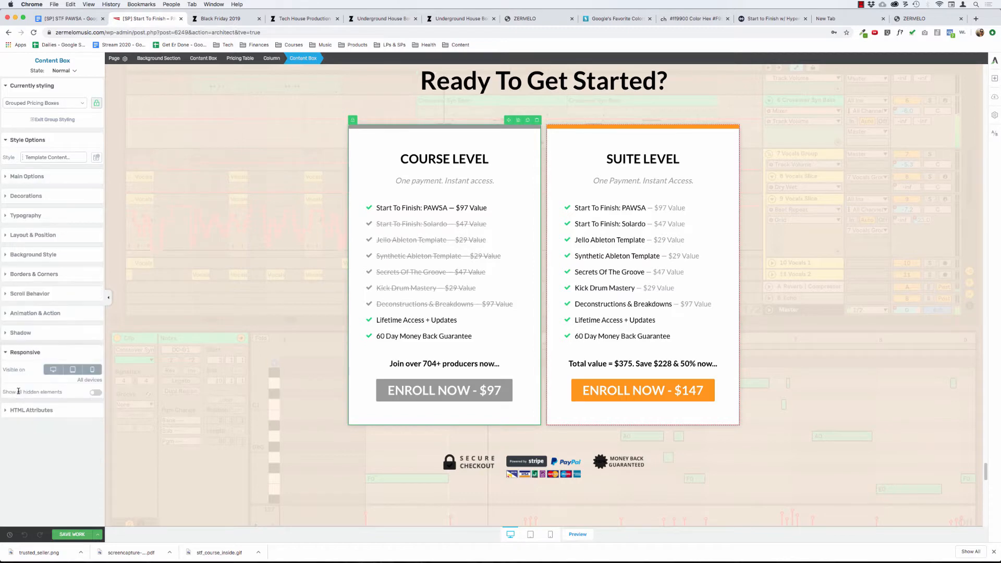
pyautogui.click(269, 58)
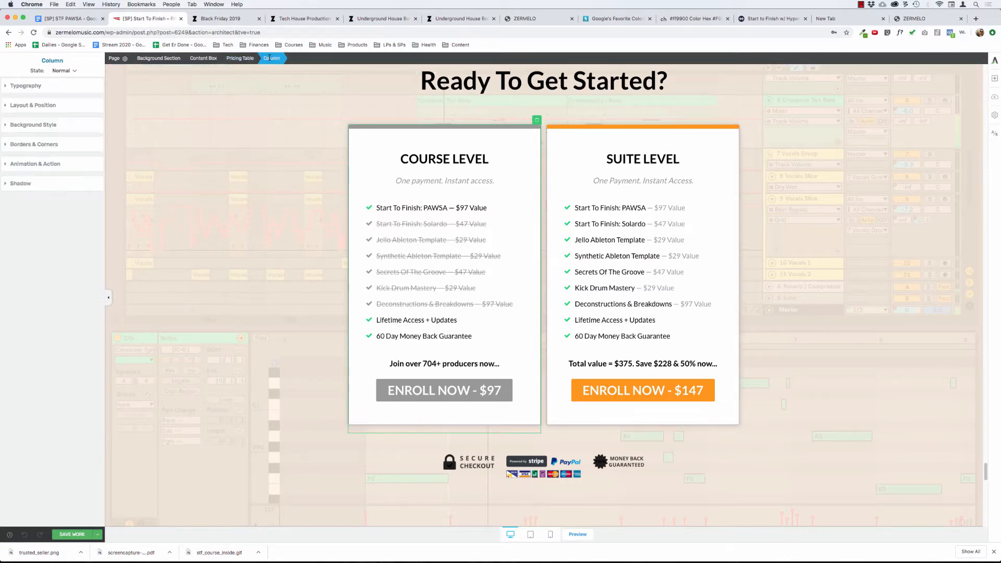
pyautogui.click(26, 165)
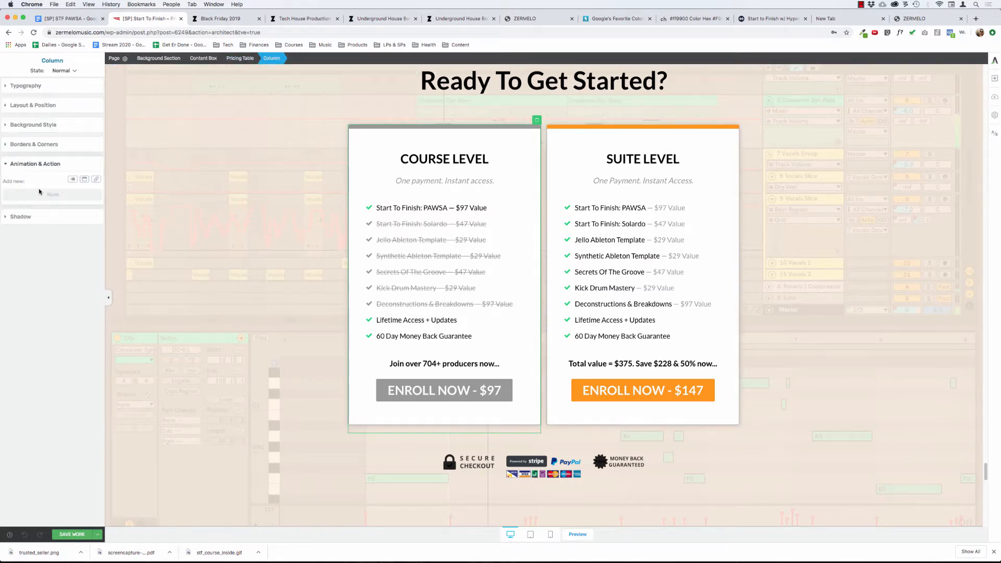
pyautogui.click(73, 179)
pyautogui.click(44, 209)
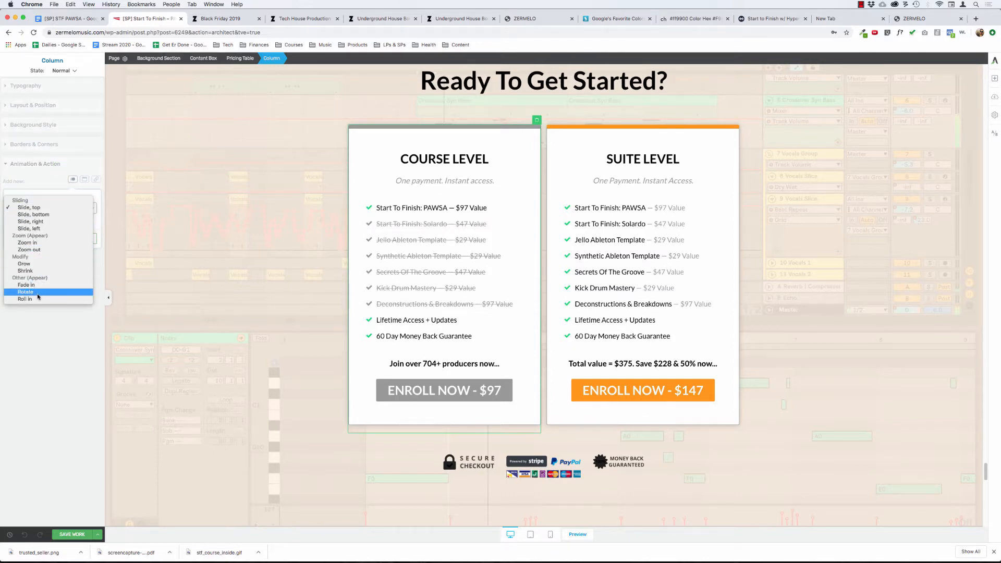
pyautogui.click(28, 265)
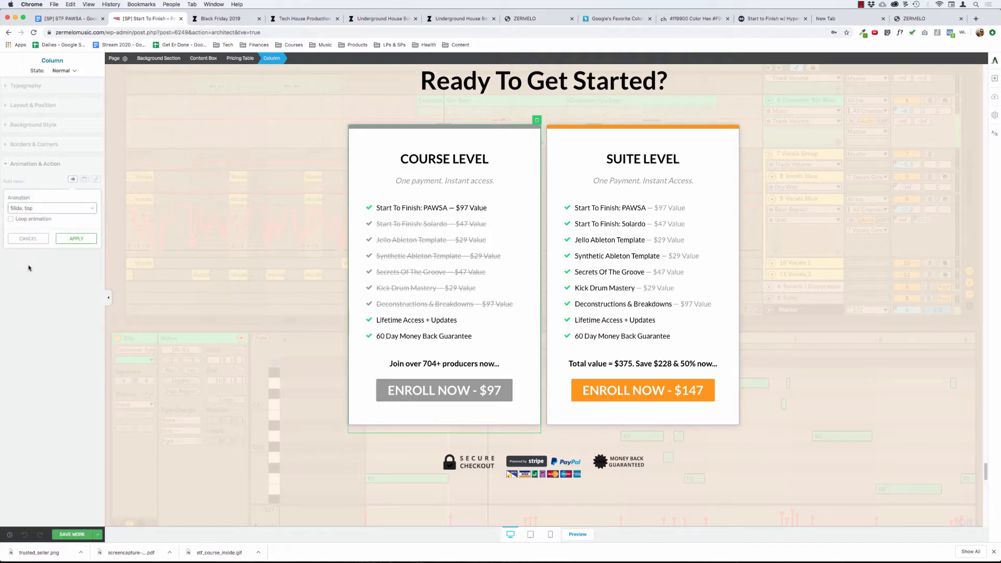
pyautogui.click(69, 241)
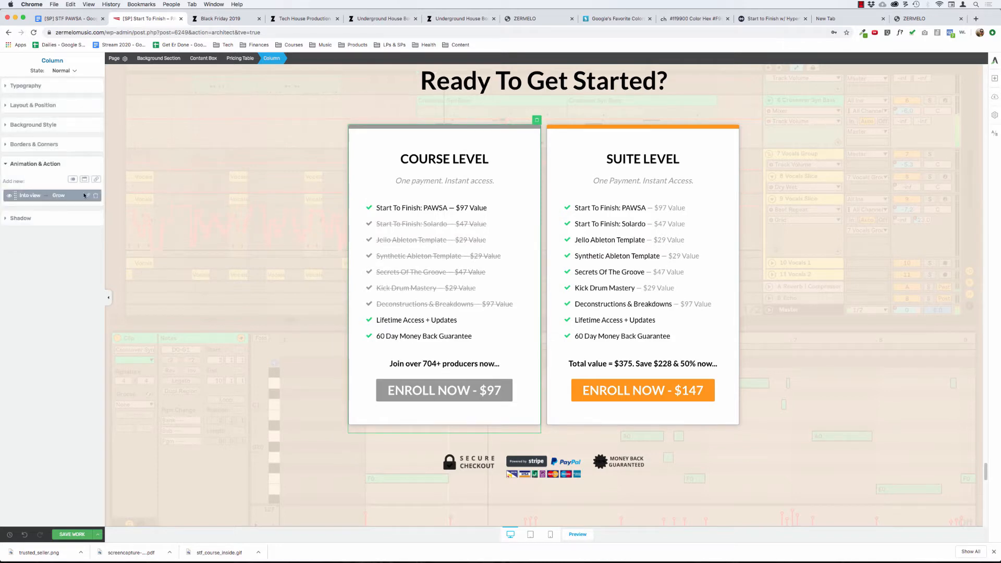
pyautogui.click(36, 164)
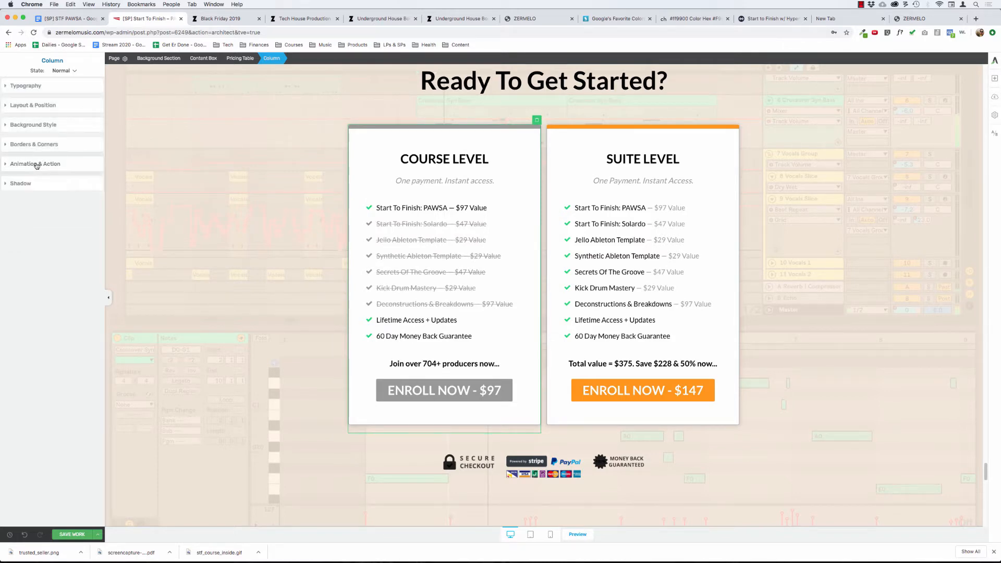
# Start adding a CSS animation to the Course Level column's hover state, trying the Push option.
pyautogui.click(61, 70)
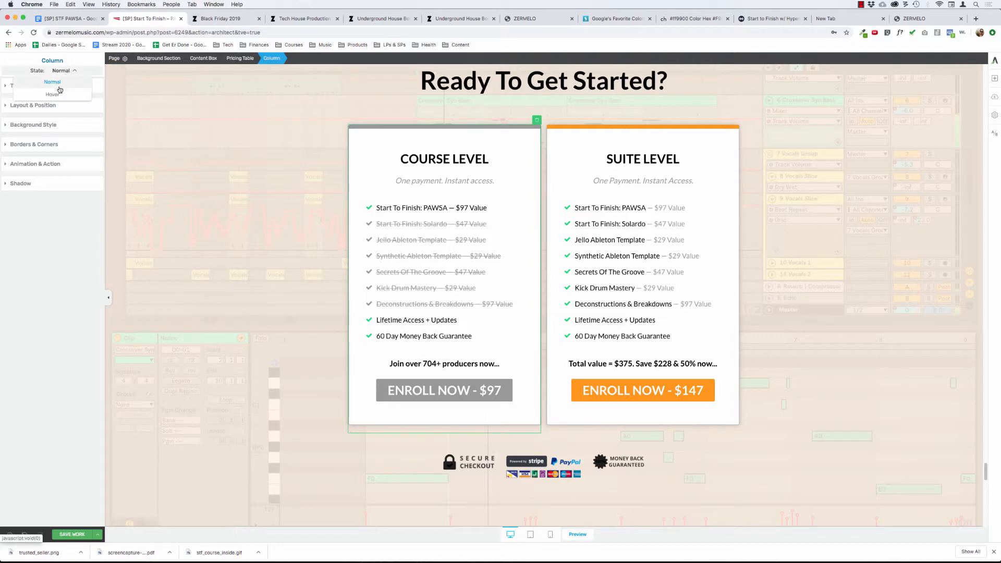
pyautogui.click(57, 94)
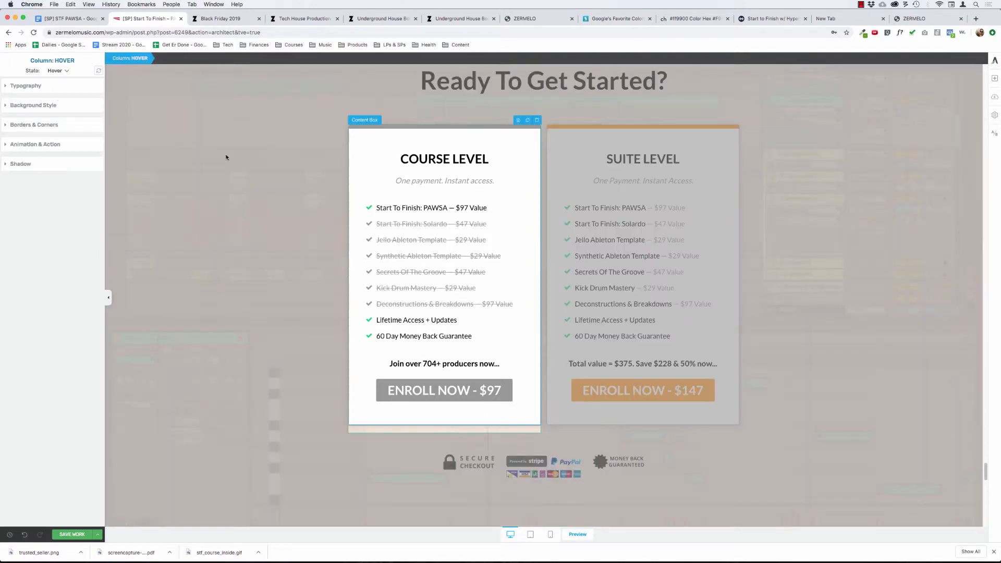
pyautogui.click(33, 146)
pyautogui.click(82, 160)
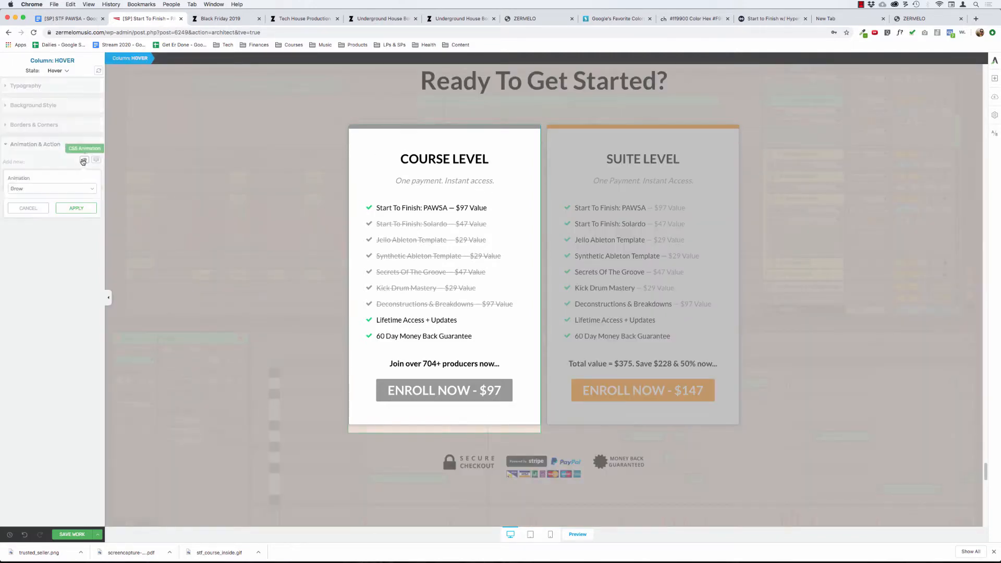
pyautogui.click(72, 188)
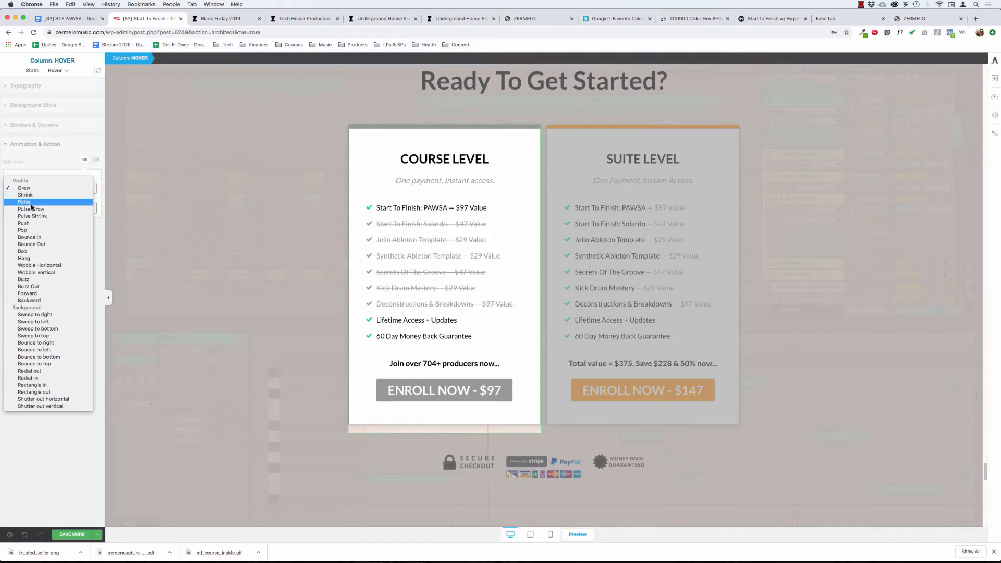
pyautogui.click(34, 224)
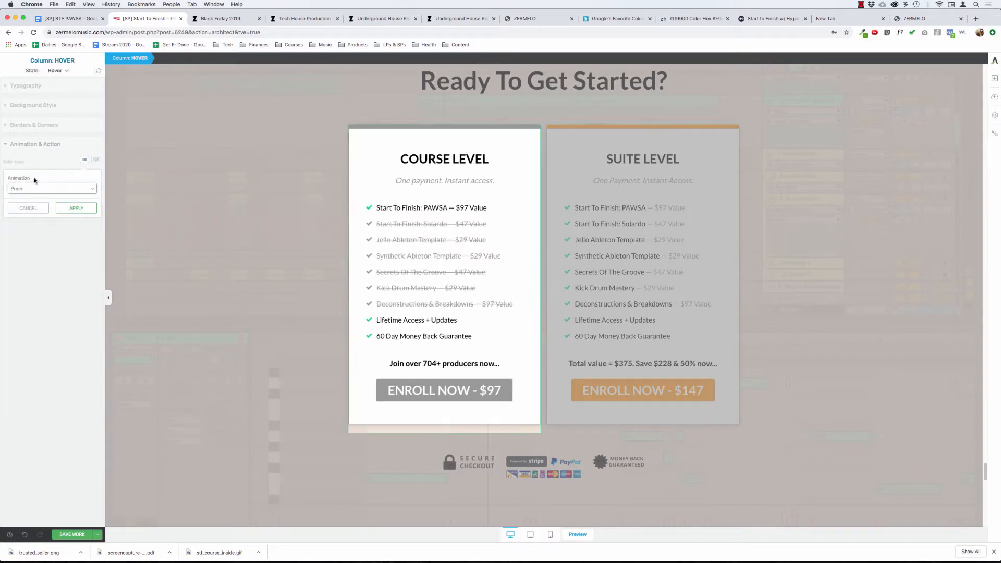
pyautogui.click(37, 188)
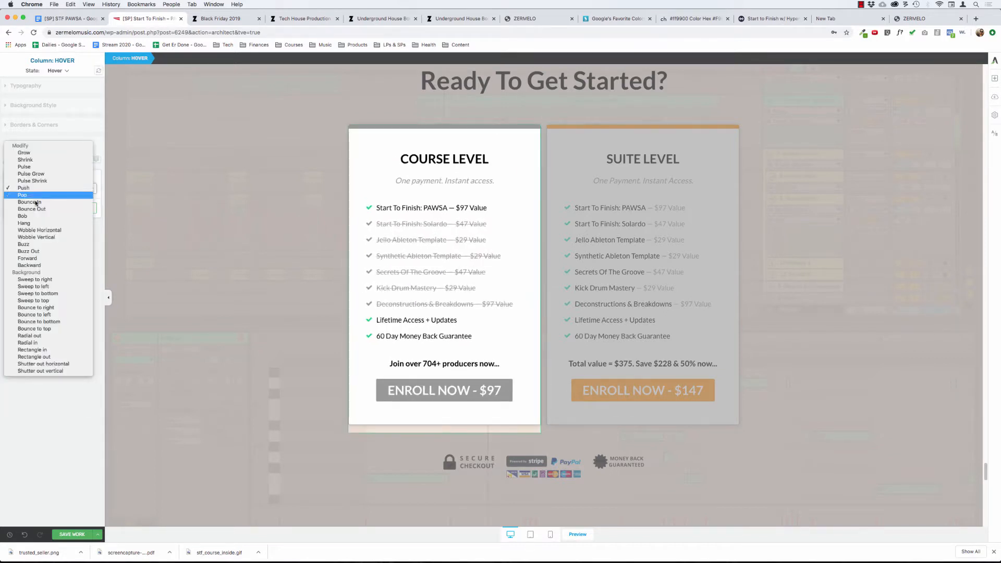
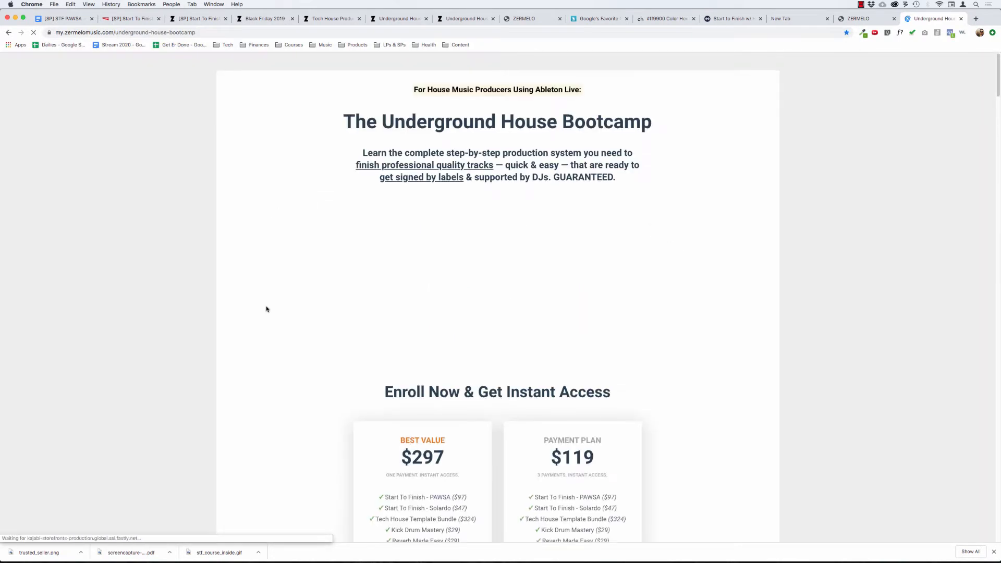
# Remove the hover animation from the Course Level column, save the page, and return the column to its Normal state.
pyautogui.scroll(-5, 266, 308)
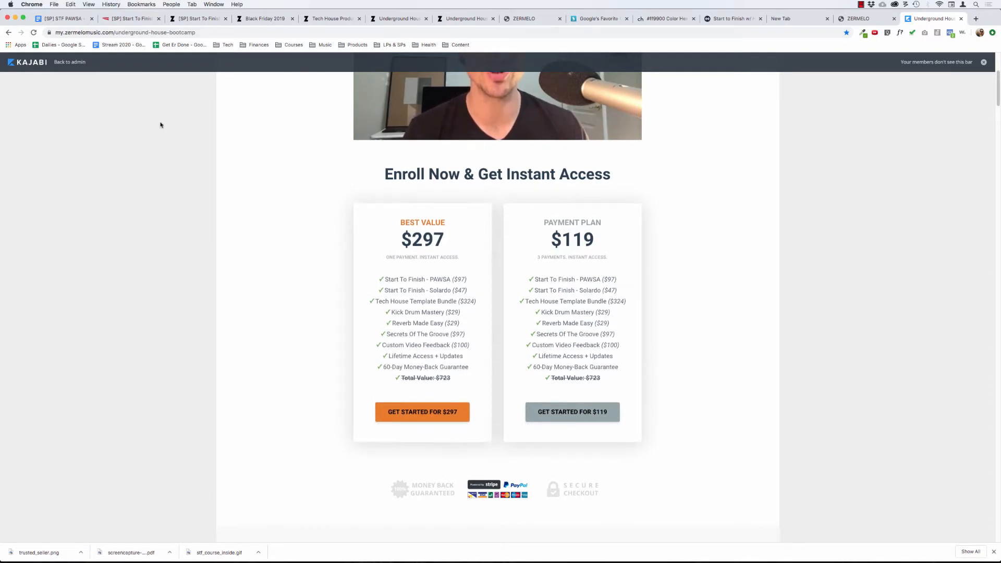
pyautogui.click(130, 19)
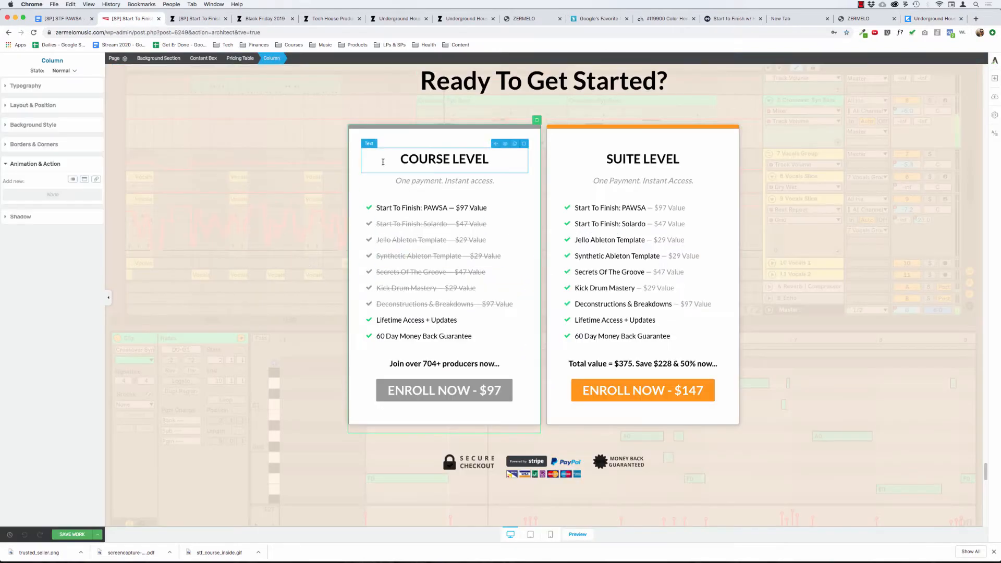
pyautogui.click(62, 71)
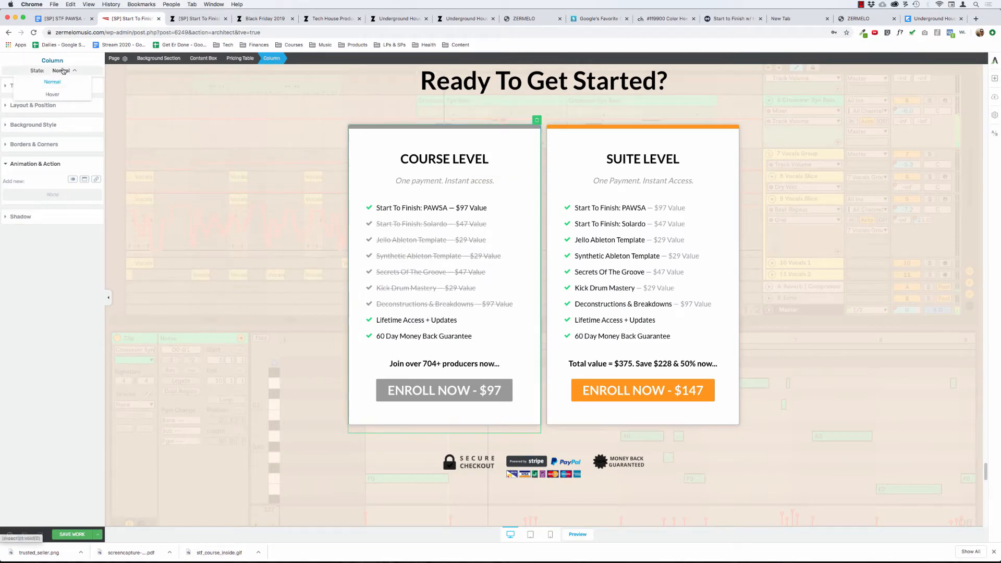
pyautogui.click(60, 96)
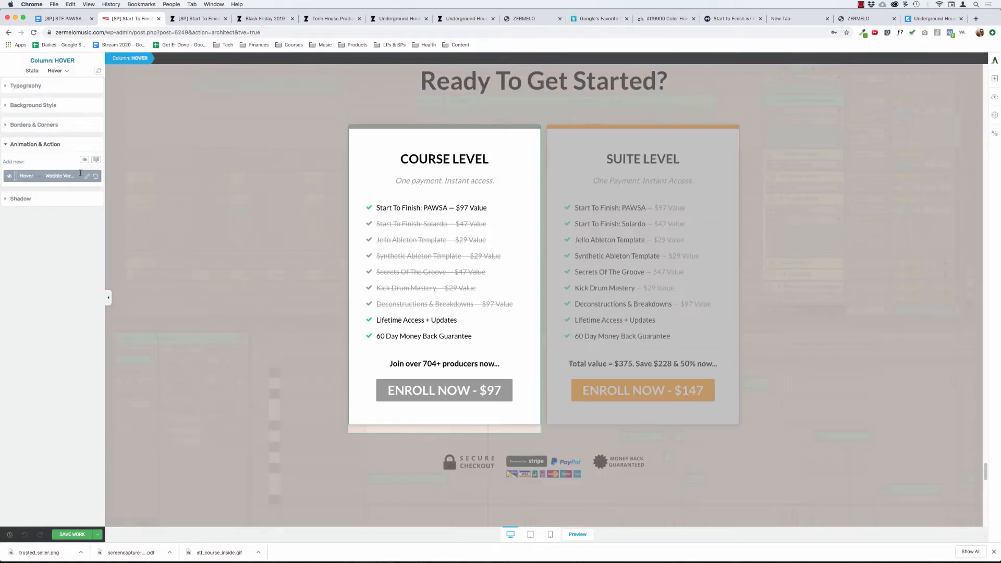
pyautogui.click(96, 178)
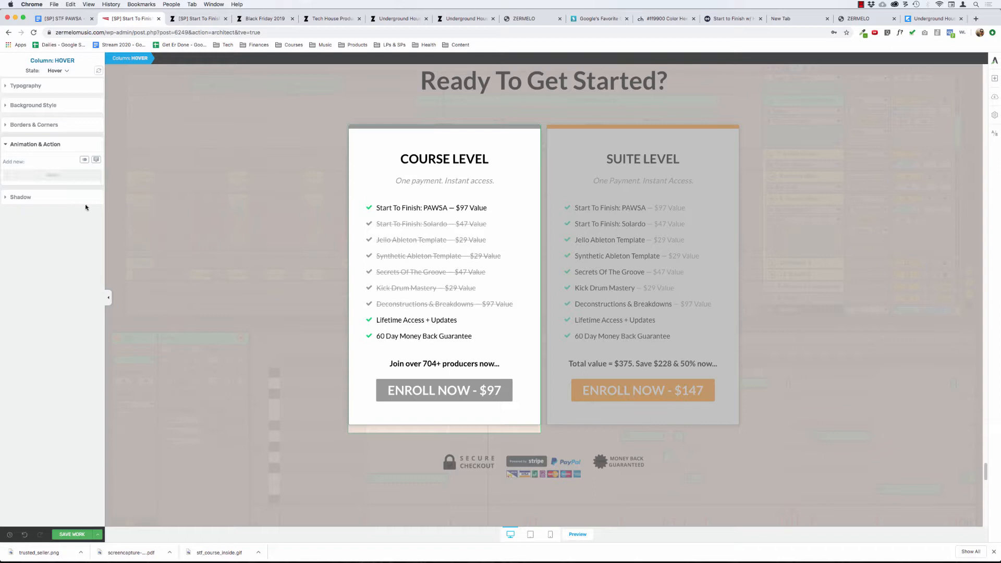
pyautogui.click(78, 535)
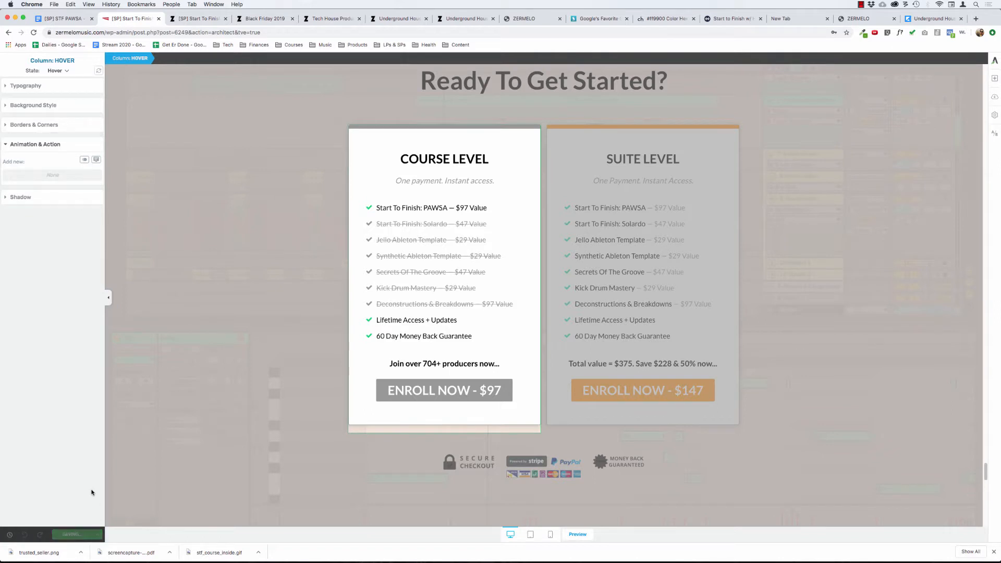
pyautogui.click(58, 72)
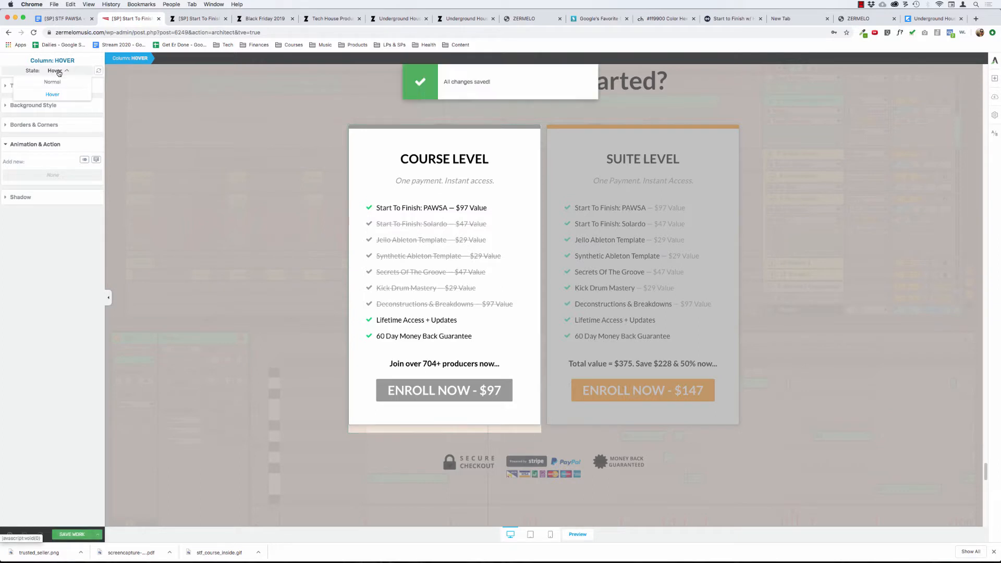
pyautogui.click(53, 81)
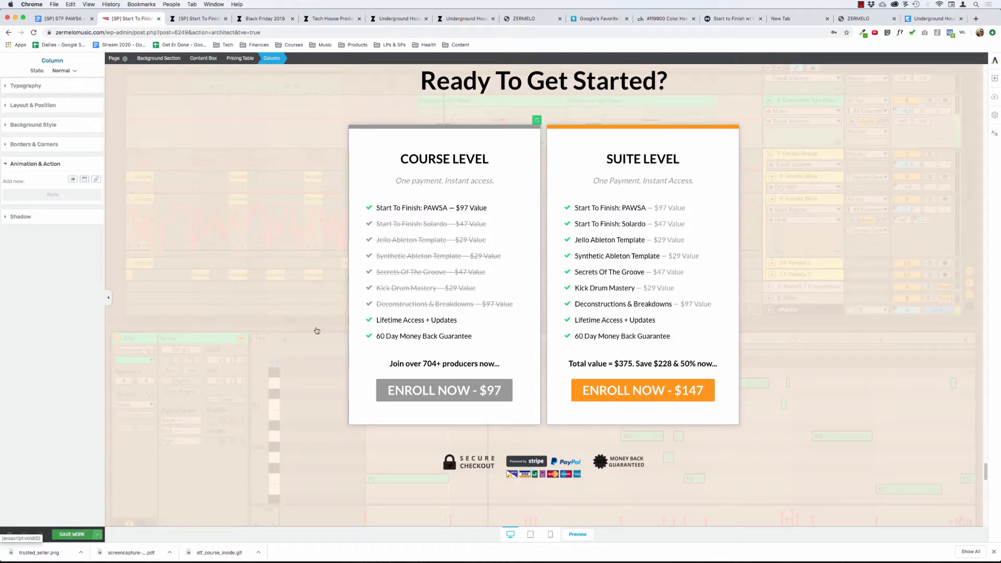
# Switch to ConvertKit in the blank browser tab and open its AR - Sales email sequence.
pyautogui.scroll(-10, 264, 268)
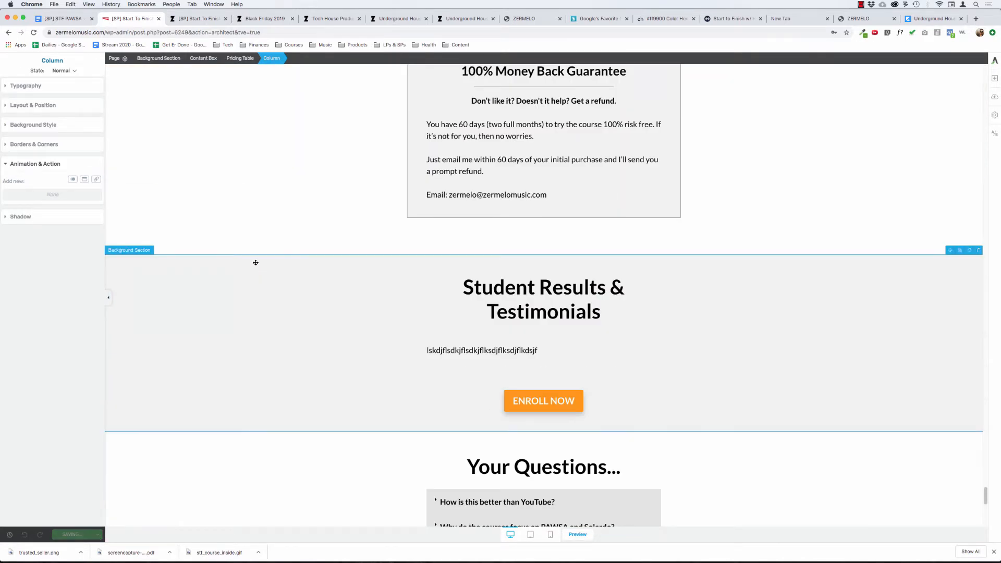
pyautogui.click(781, 18)
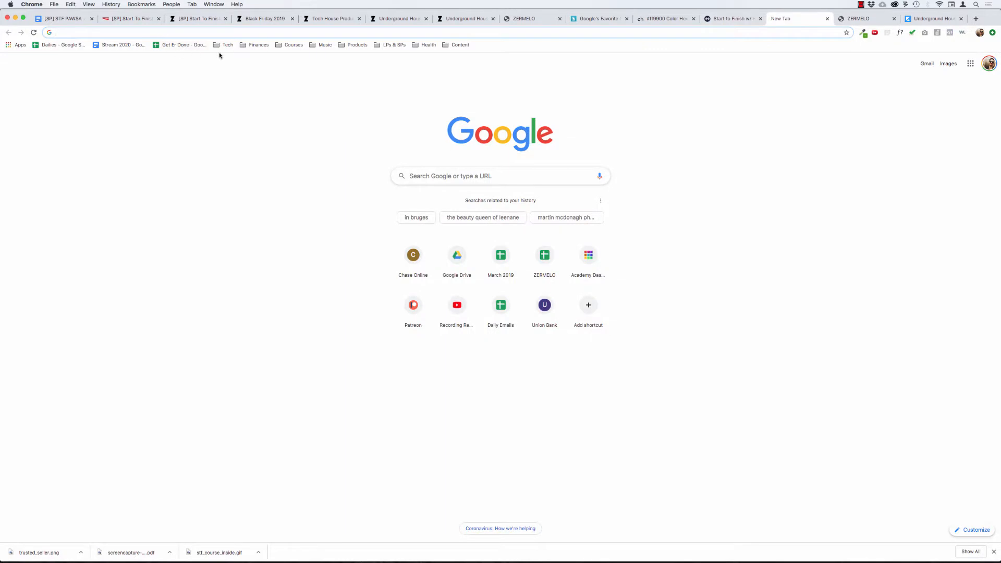
pyautogui.click(225, 45)
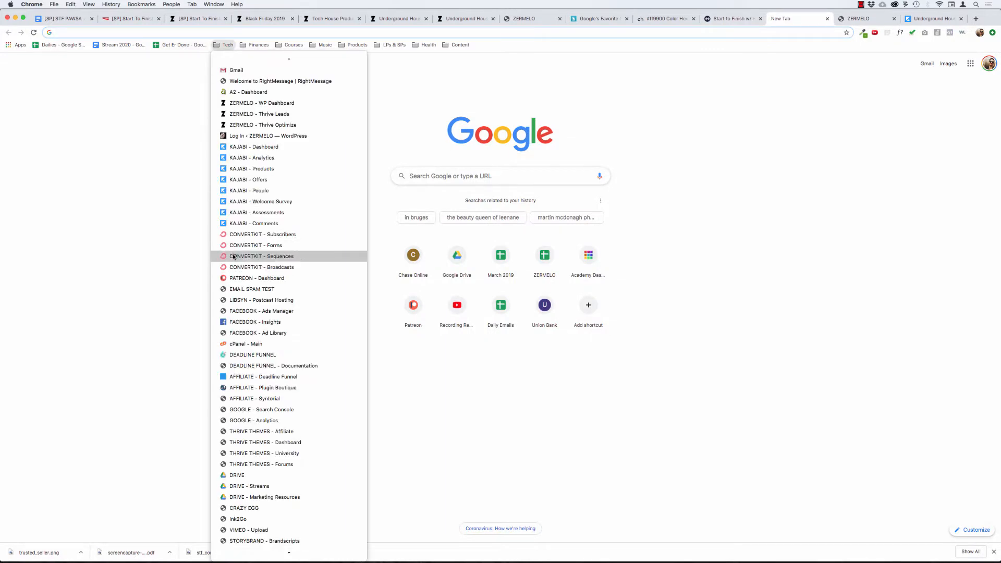
pyautogui.click(233, 257)
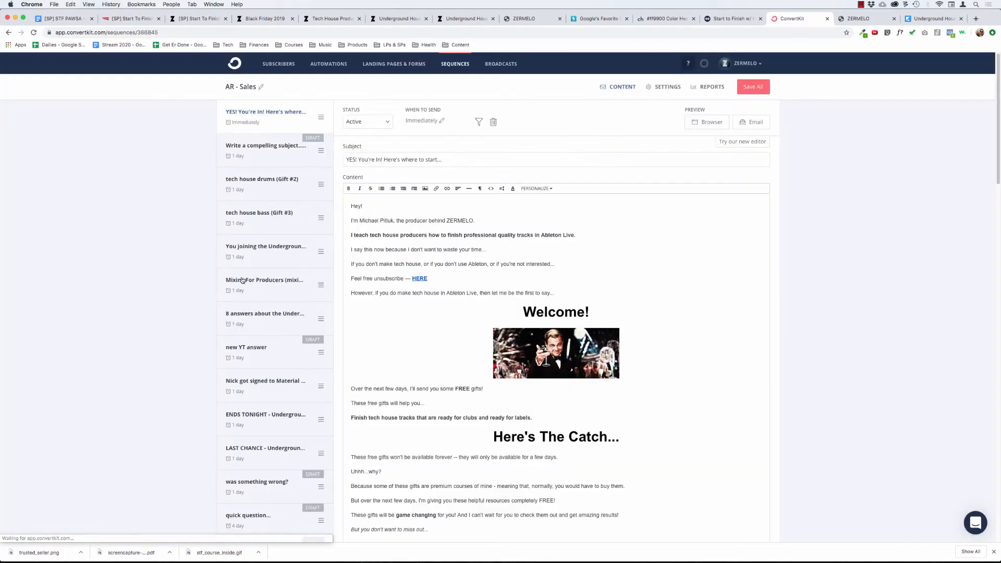
# Look through the sequence's emails for student feedback and open the one about a student getting signed to Material Series.
pyautogui.click(249, 195)
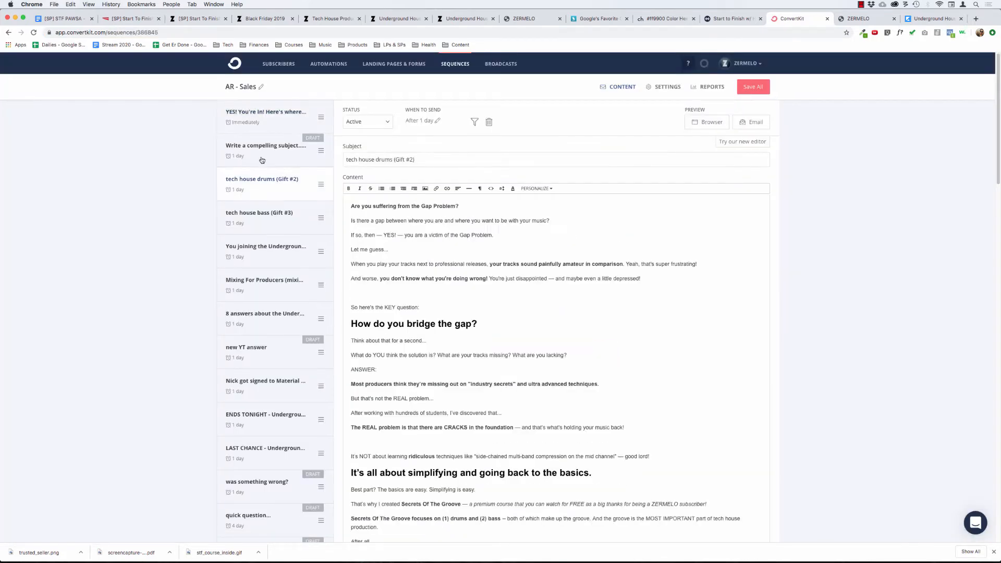
pyautogui.click(252, 221)
pyautogui.click(271, 259)
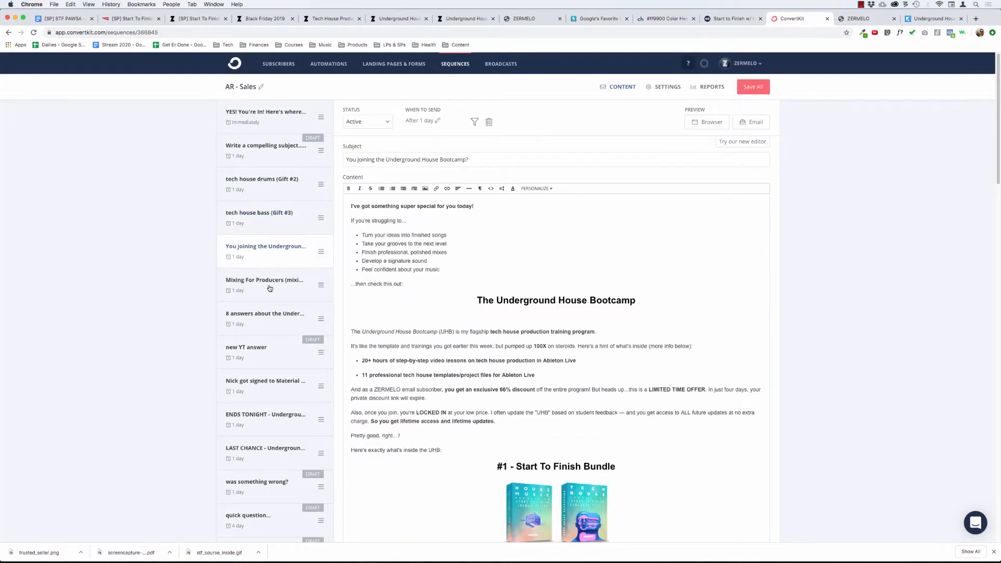
pyautogui.click(270, 284)
pyautogui.click(271, 320)
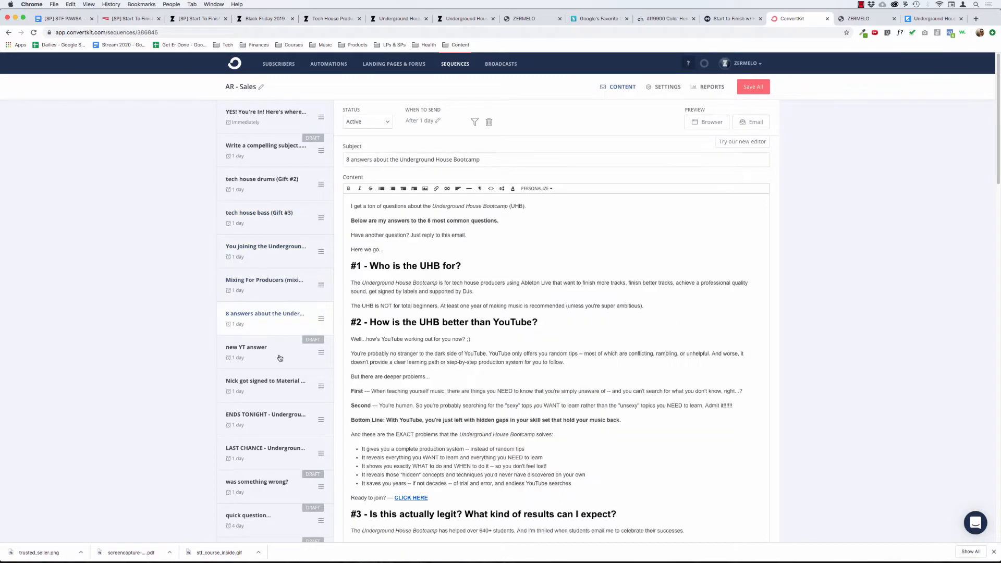
pyautogui.click(271, 392)
# Copy the written student quotes in the email's PS and PPS, covering the UHB and Mixing For Producers feedback.
pyautogui.scroll(-5, 445, 359)
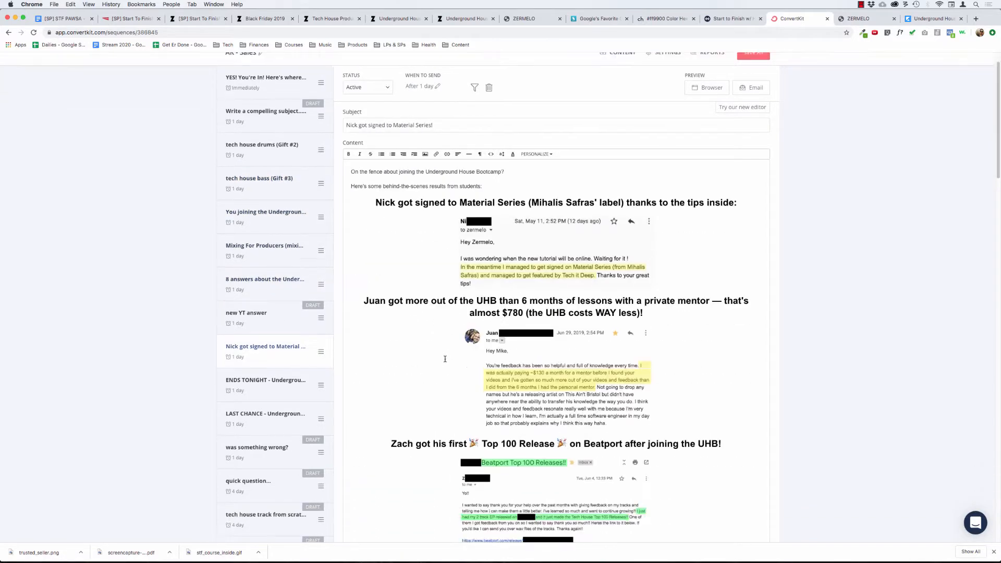
pyautogui.scroll(-8, 445, 358)
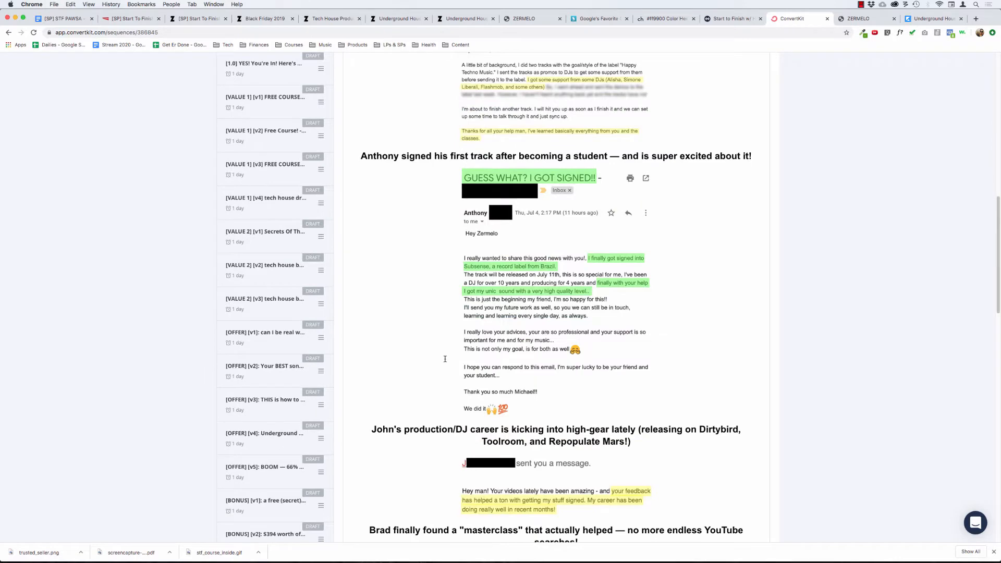
pyautogui.scroll(-5, 445, 359)
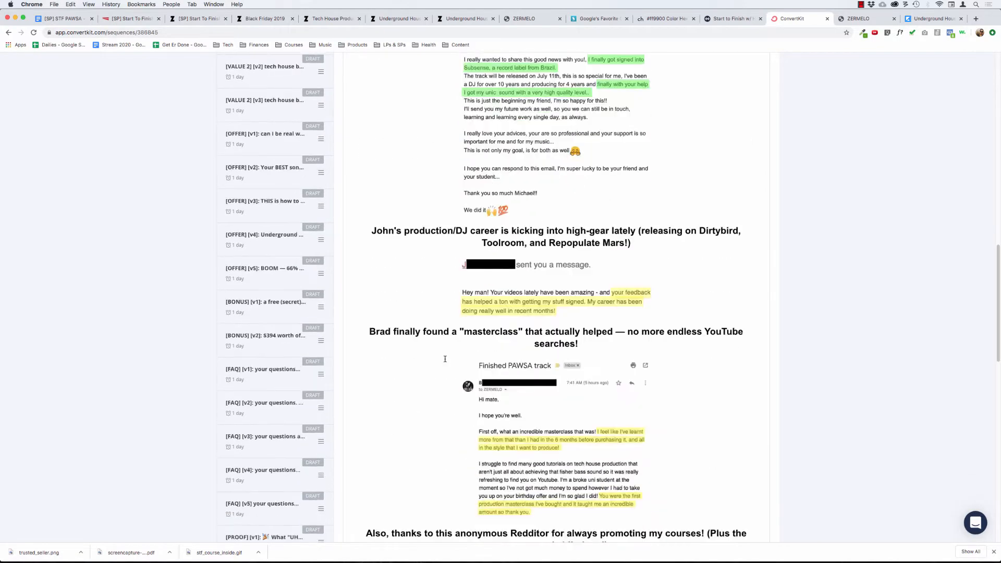
pyautogui.scroll(-1, 445, 359)
pyautogui.scroll(-9, 445, 359)
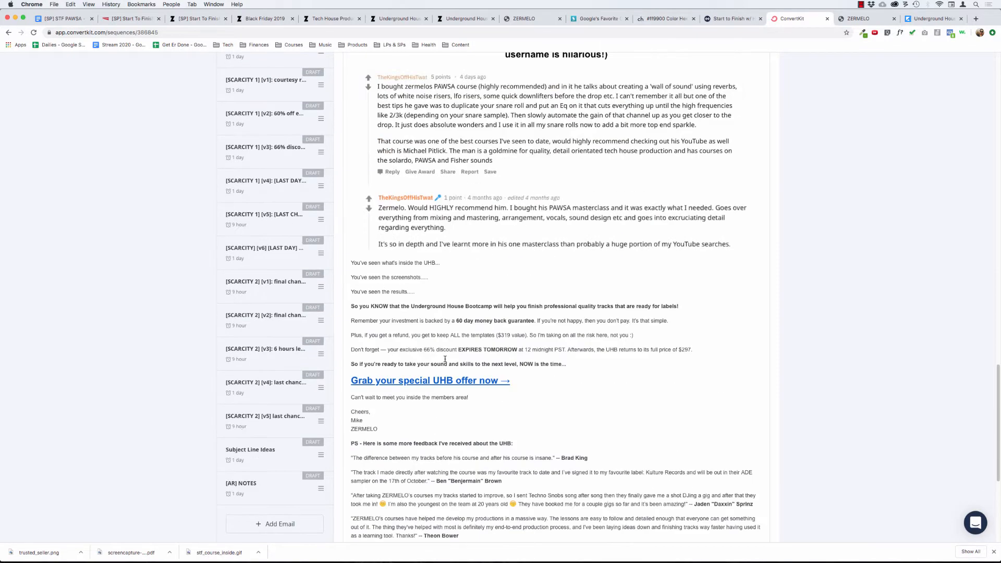
pyautogui.scroll(-5, 445, 359)
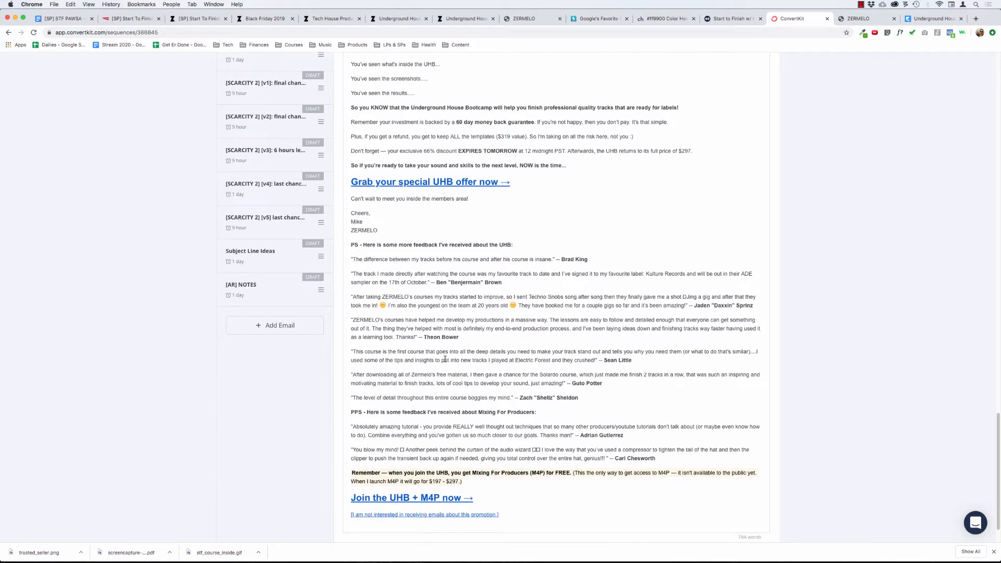
pyautogui.moveTo(353, 259); pyautogui.dragTo(664, 462)
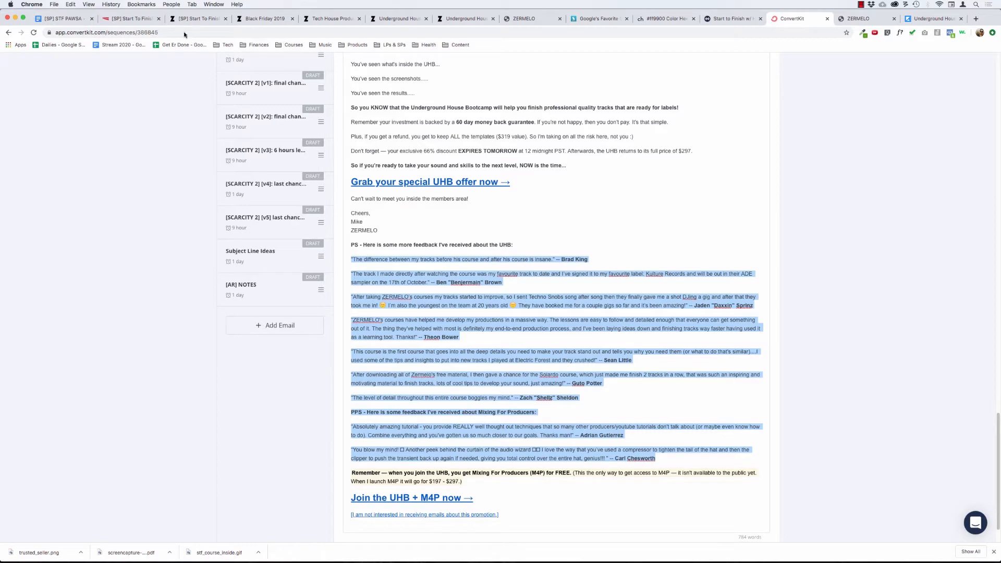
# Replace the placeholder text under Student Results & Testimonials on the sales page with the copied student quotes.
pyautogui.click(133, 19)
pyautogui.click(548, 353)
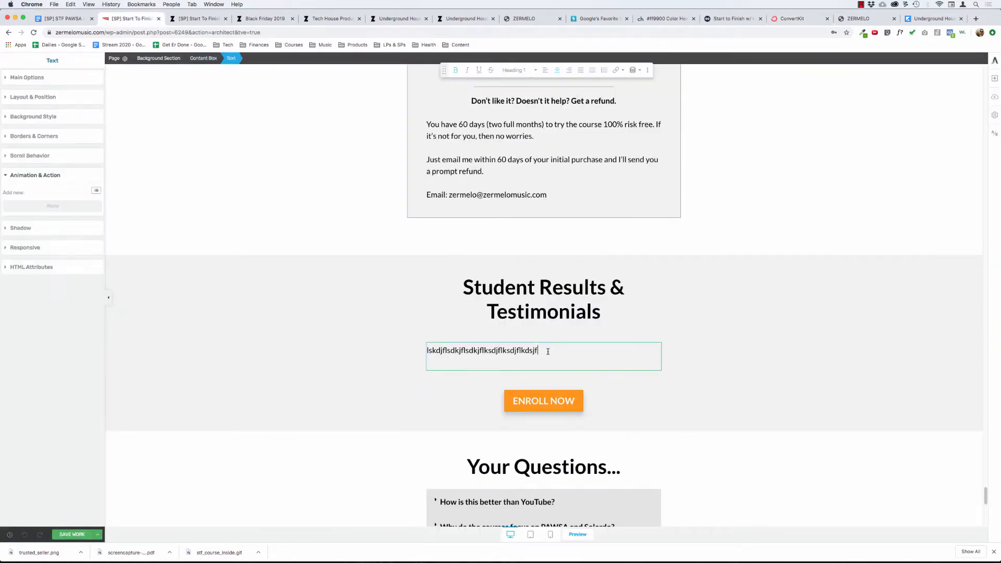
pyautogui.press('super+a')
pyautogui.press('BackSpace')
pyautogui.press('super+v')
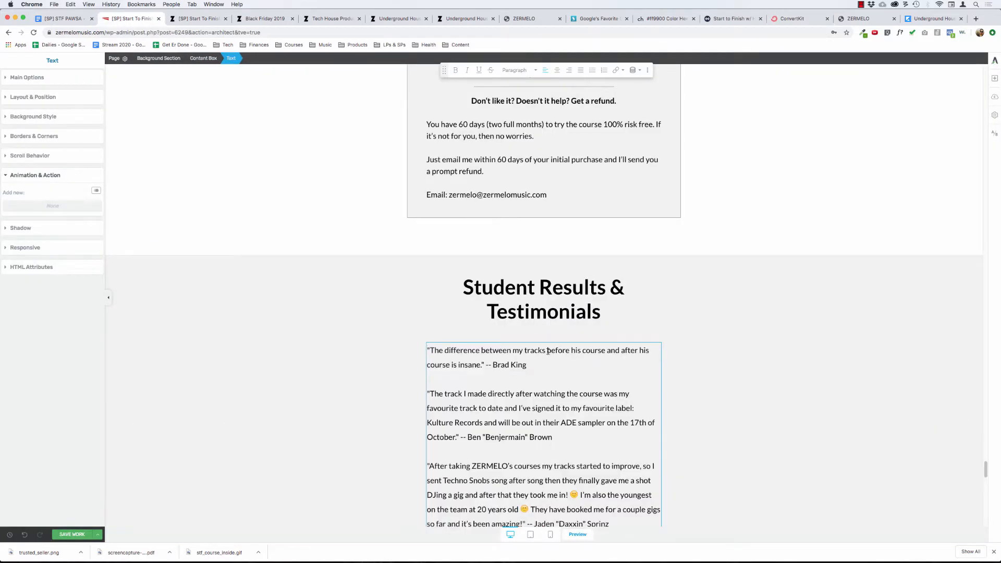
# Read through the pasted testimonials to examine their content, order and spacing.
pyautogui.click(995, 82)
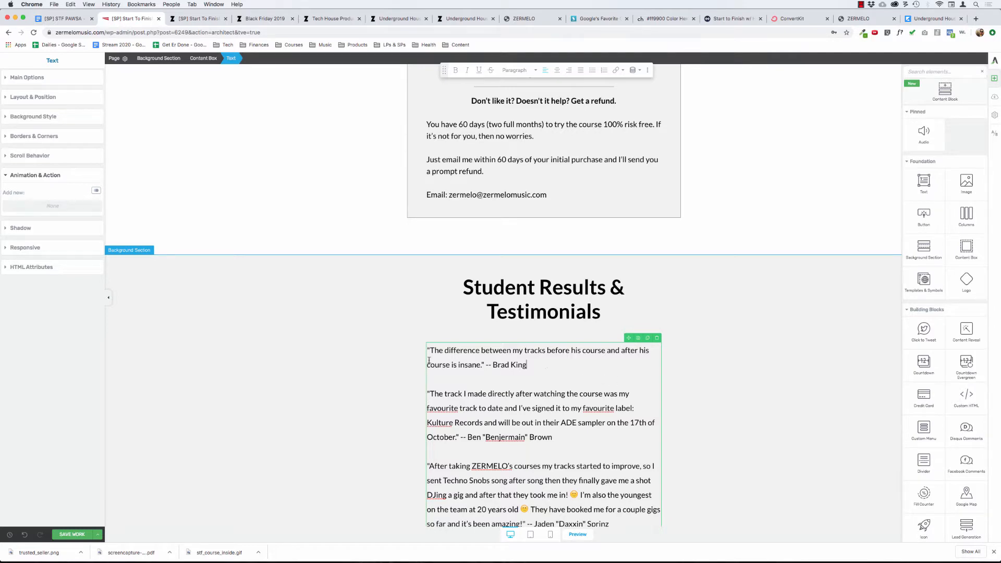
pyautogui.click(406, 349)
pyautogui.click(461, 362)
pyautogui.scroll(-5, 315, 353)
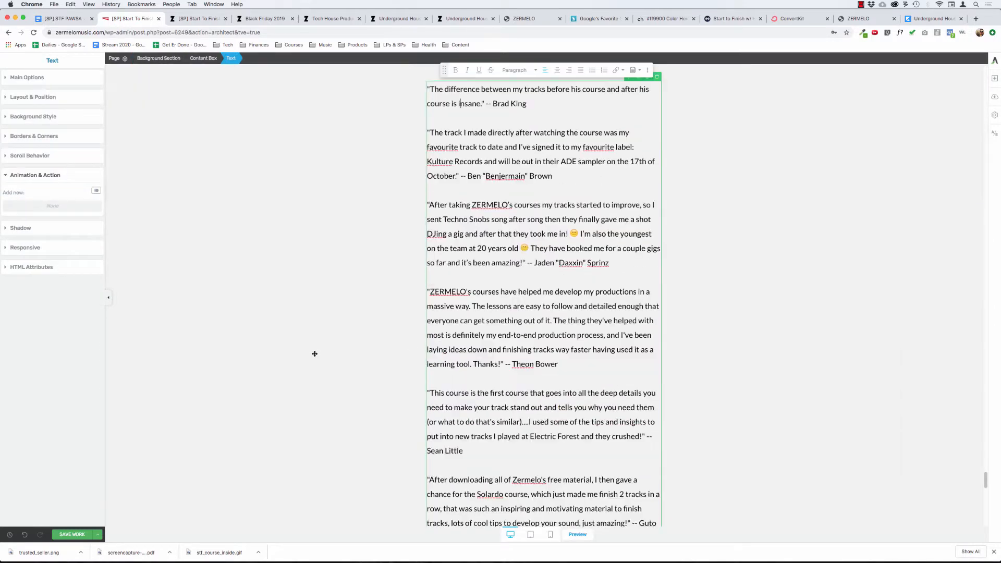
pyautogui.scroll(3, 315, 353)
pyautogui.scroll(-10, 315, 353)
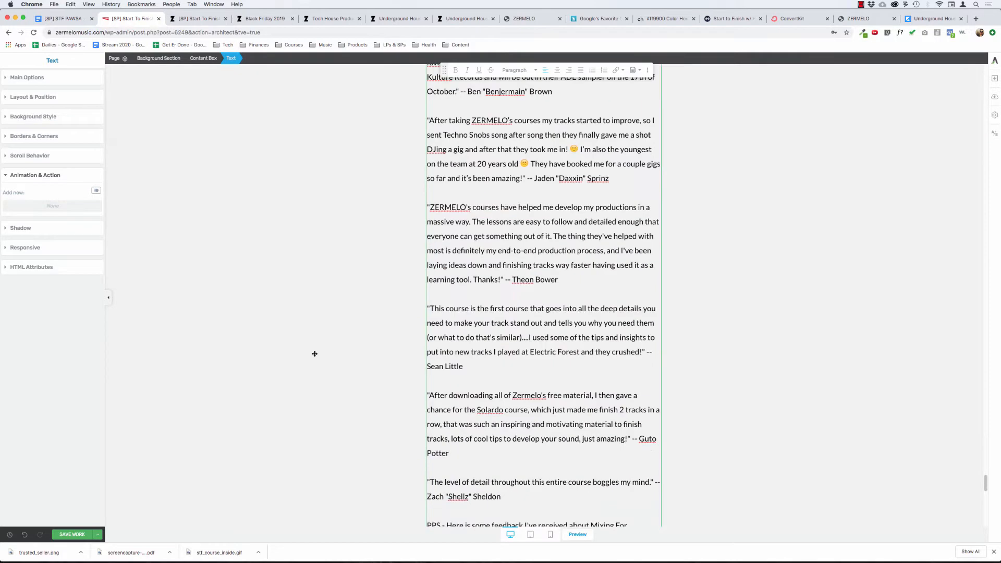
pyautogui.scroll(4, 315, 353)
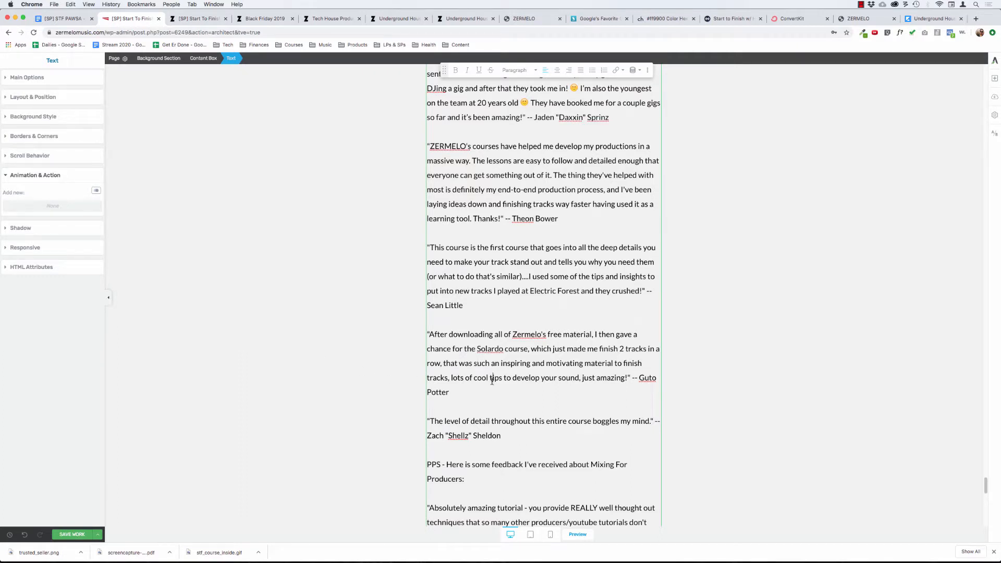
pyautogui.scroll(1, 467, 385)
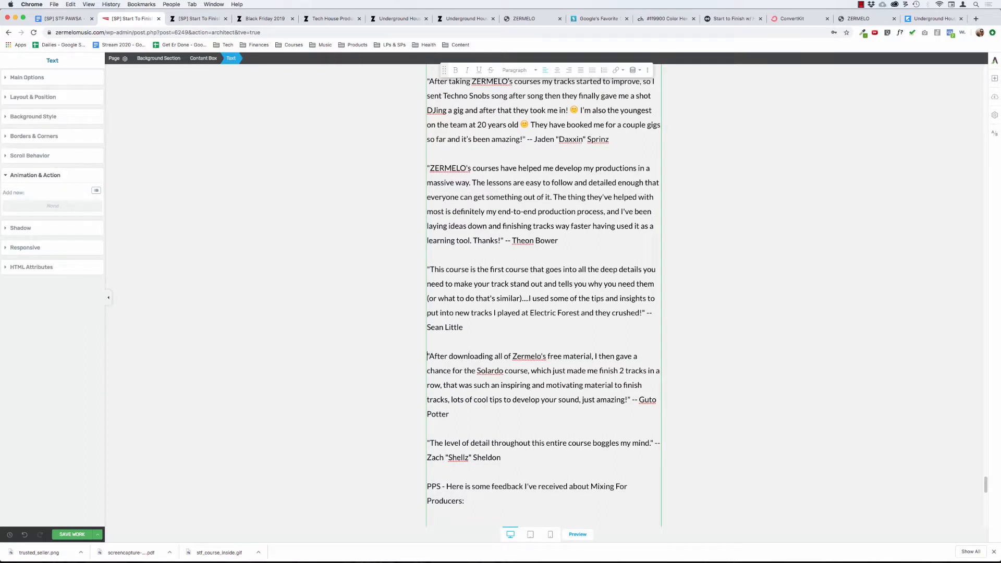
# Add the line "Struggling To Finish Tracks?" as its own paragraph above the testimonial starting "After downloading all of Zermelo's free material".
pyautogui.press('Return')
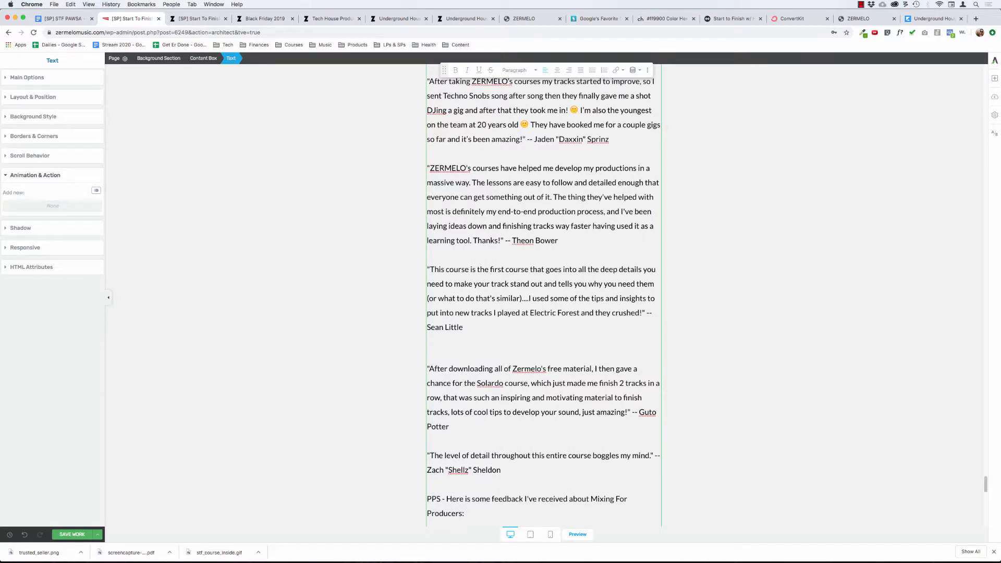
pyautogui.press('BackSpace')
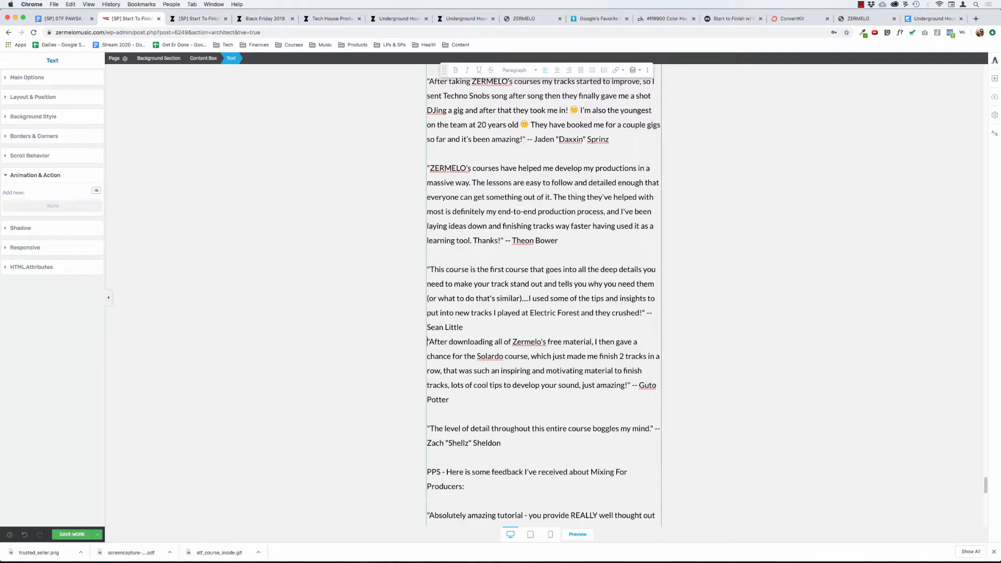
pyautogui.press('BackSpace')
pyautogui.press('Return')
pyautogui.press('BackSpace')
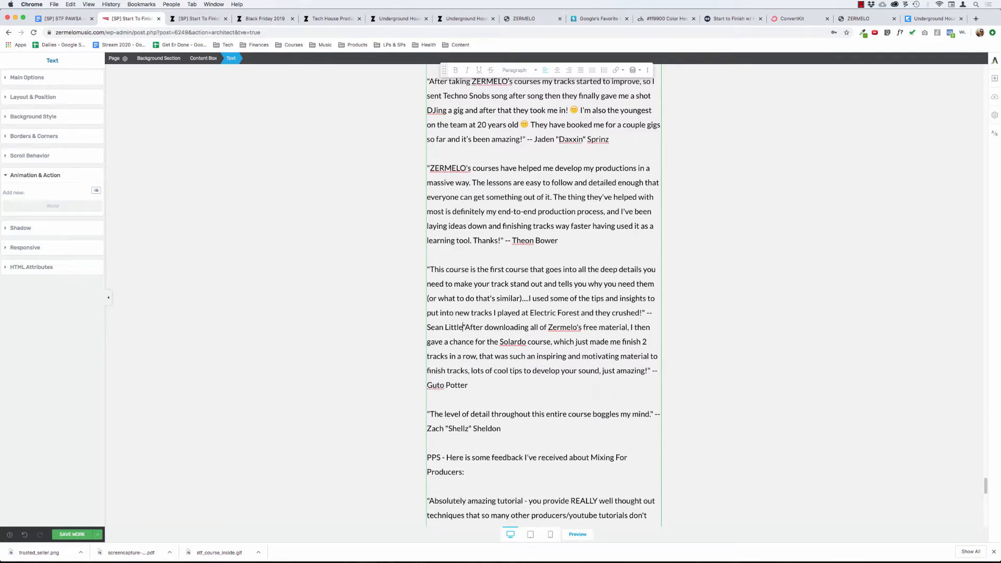
pyautogui.press('Return')
pyautogui.write('Struggli')
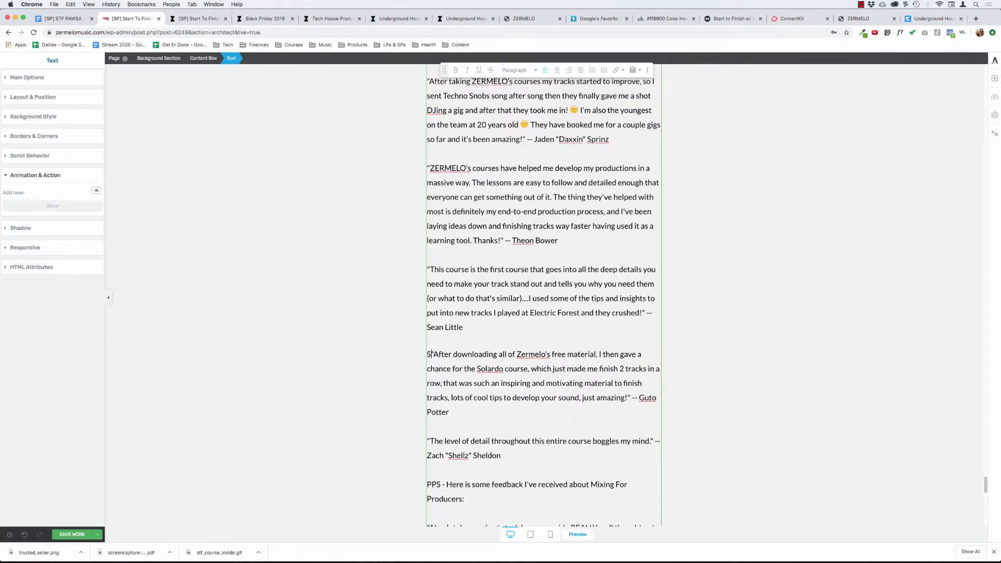
pyautogui.write('ng To ')
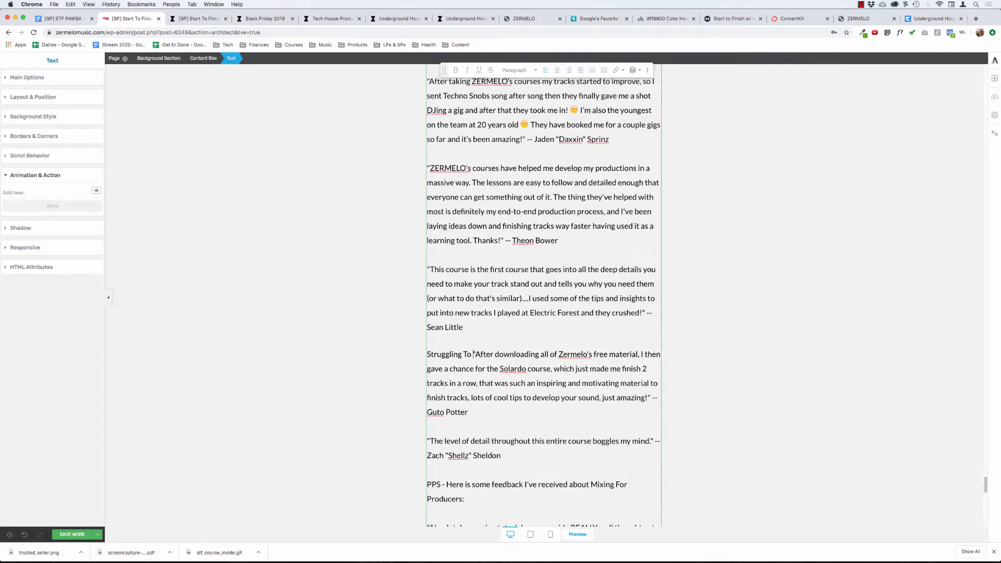
pyautogui.write('Finish Tracks?')
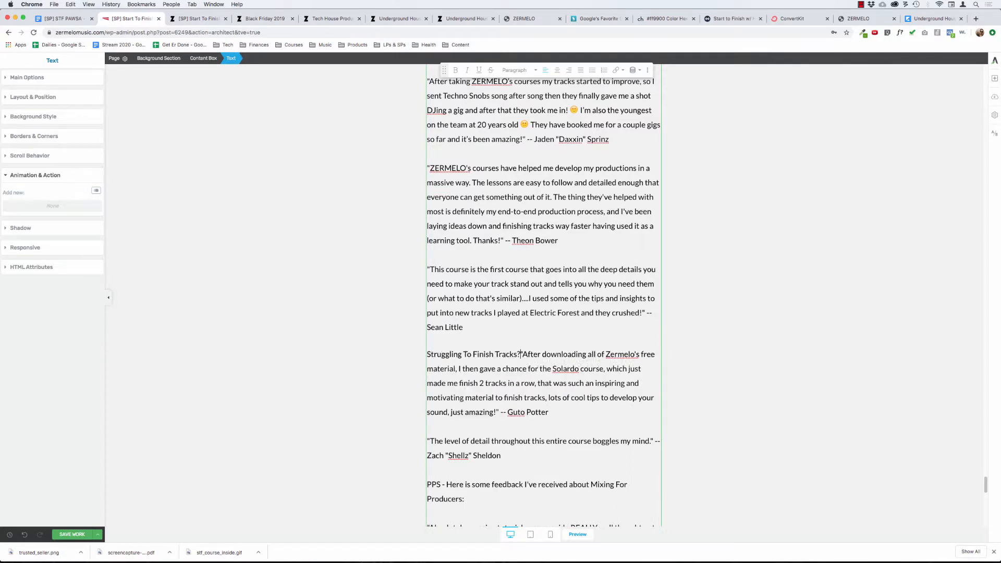
pyautogui.press('Return')
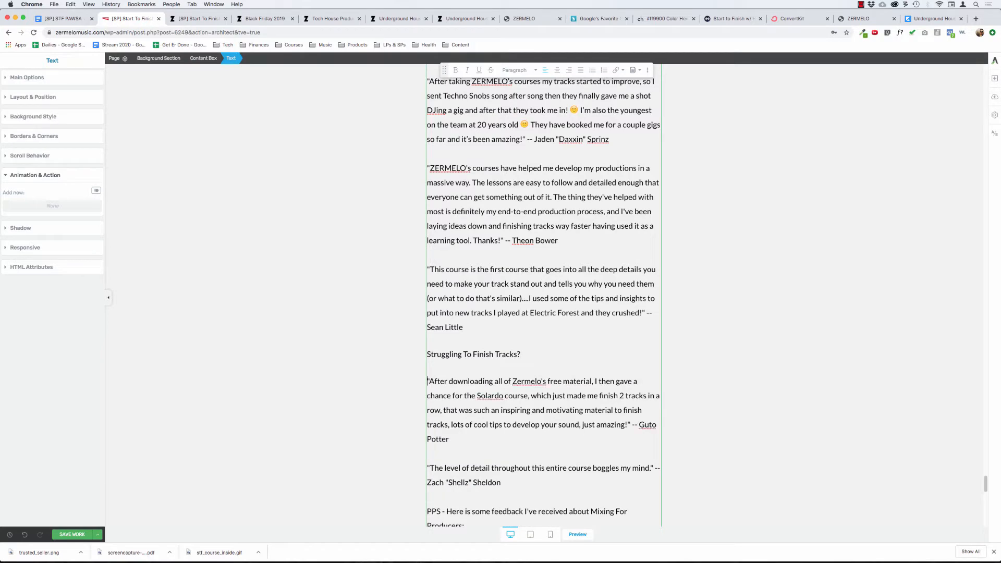
# Read the rest of the pasted testimonials, down to the feedback about Mixing For Producers.
pyautogui.scroll(-1, 490, 423)
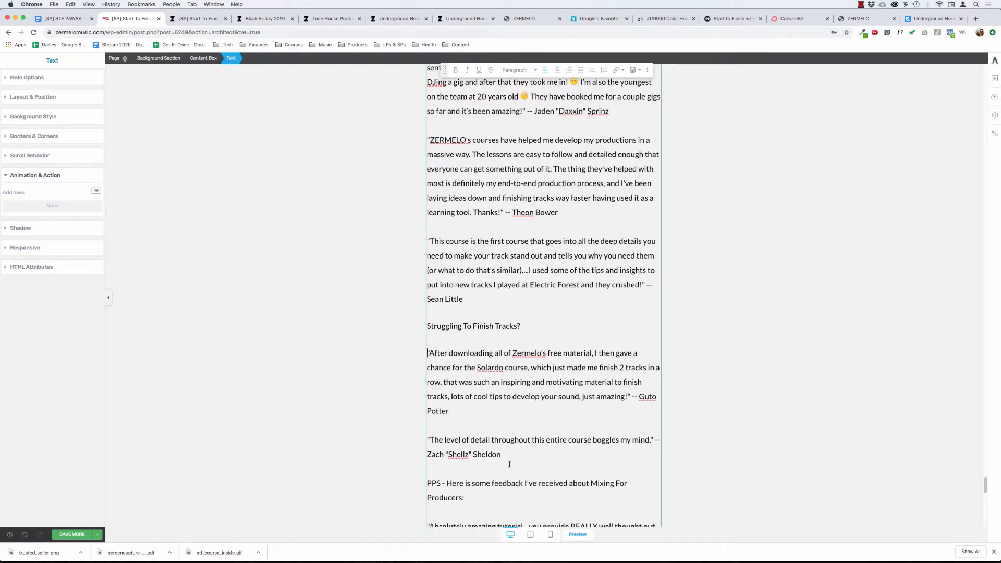
pyautogui.scroll(-4, 509, 464)
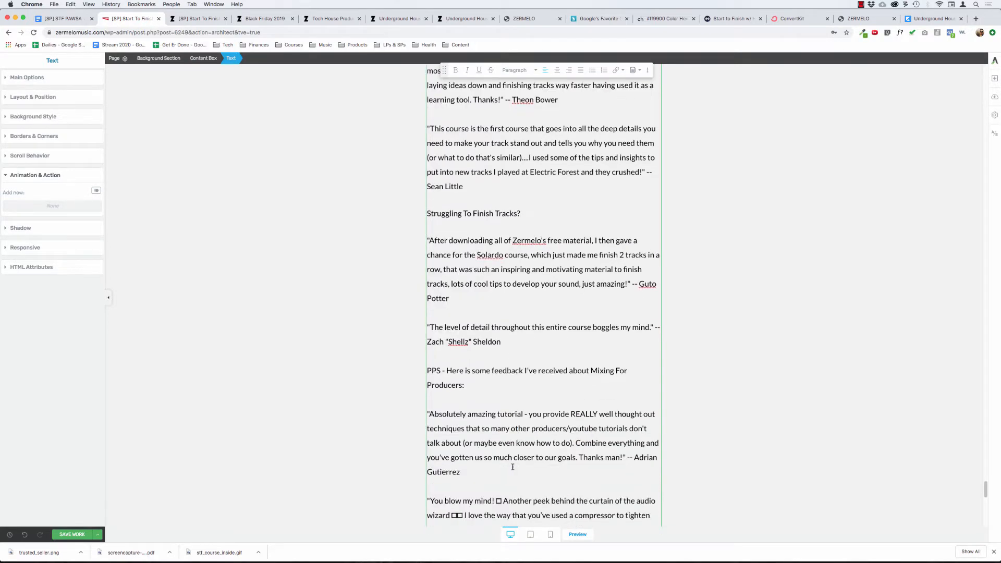
pyautogui.scroll(-2, 512, 467)
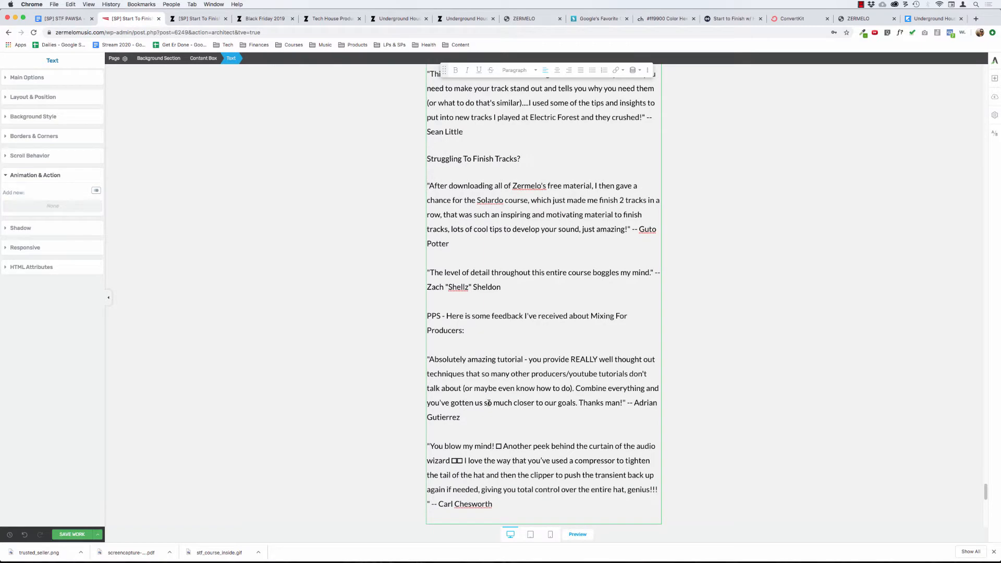
# Examine the Secrets Of The Groove and Kick Drum Mastery bonus sections and the start of the Student Results & Testimonials section.
pyautogui.click(344, 272)
pyautogui.scroll(-10, 344, 272)
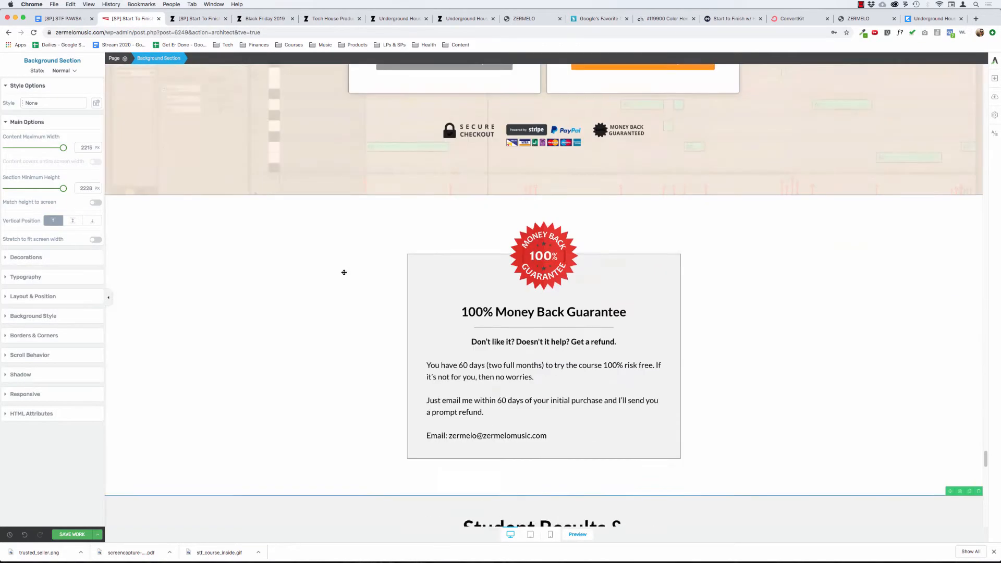
pyautogui.scroll(10, 344, 272)
pyautogui.scroll(5, 344, 272)
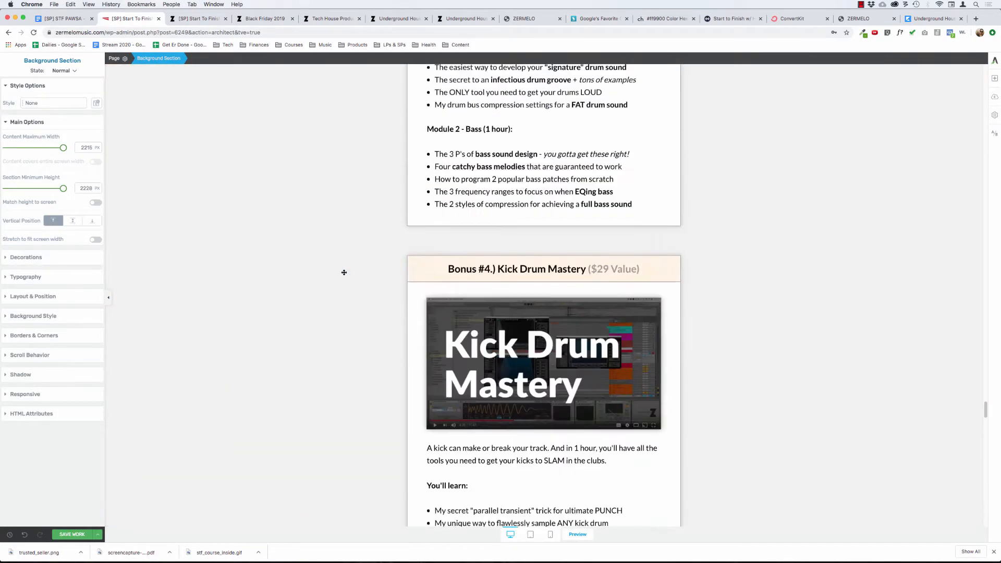
pyautogui.scroll(5, 344, 272)
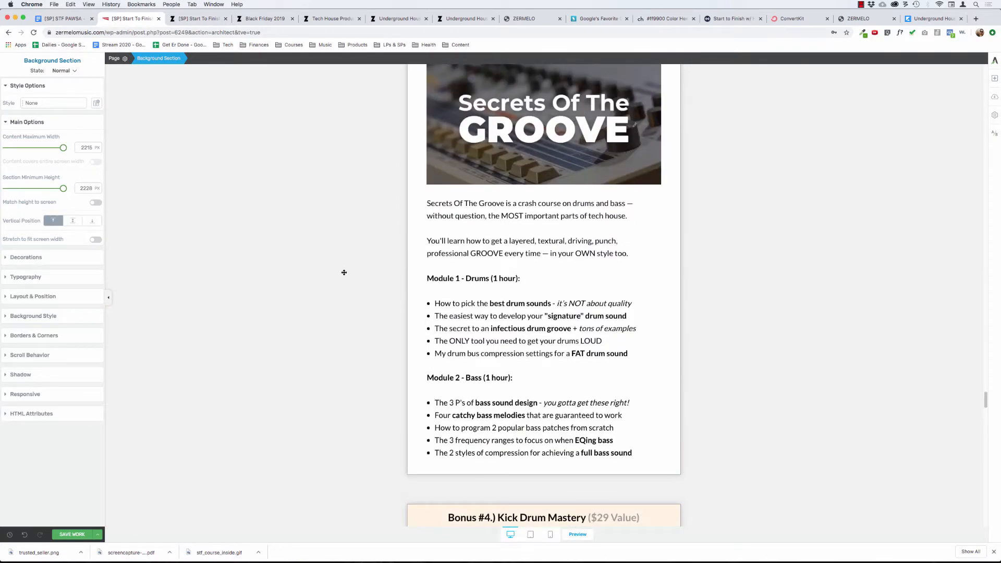
pyautogui.scroll(3, 344, 273)
pyautogui.scroll(-3, 343, 275)
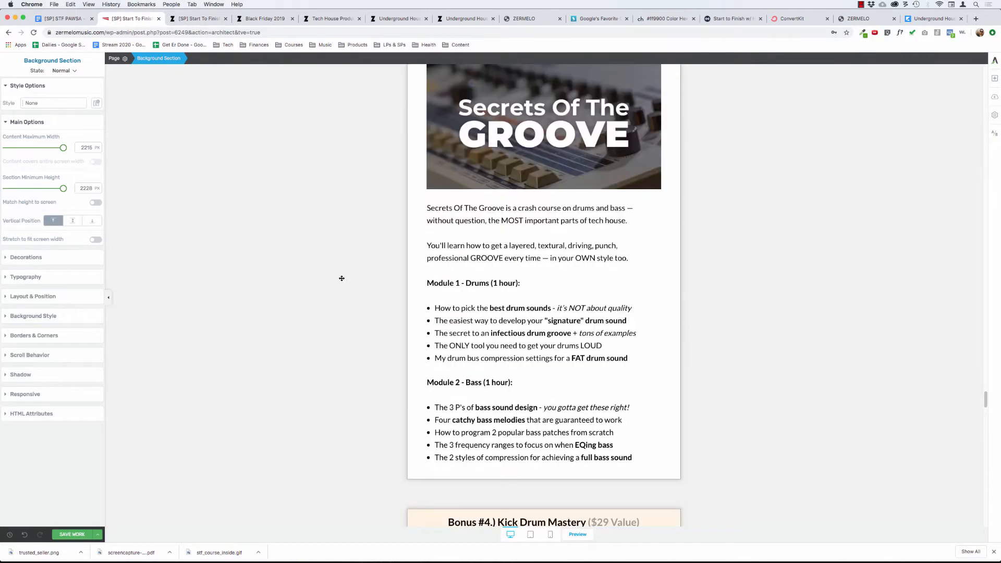
pyautogui.scroll(-3, 338, 271)
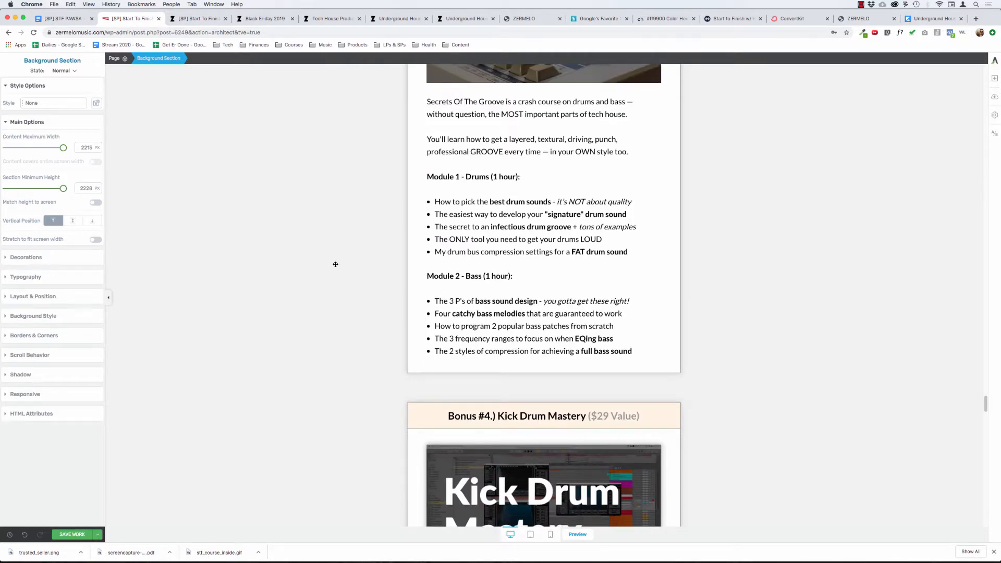
pyautogui.scroll(1, 335, 264)
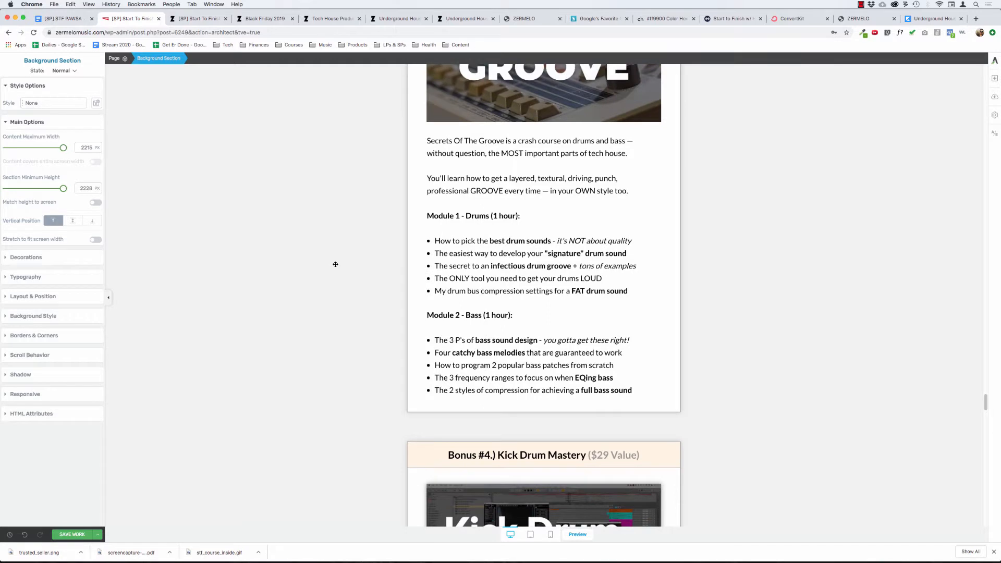
pyautogui.scroll(-2, 335, 264)
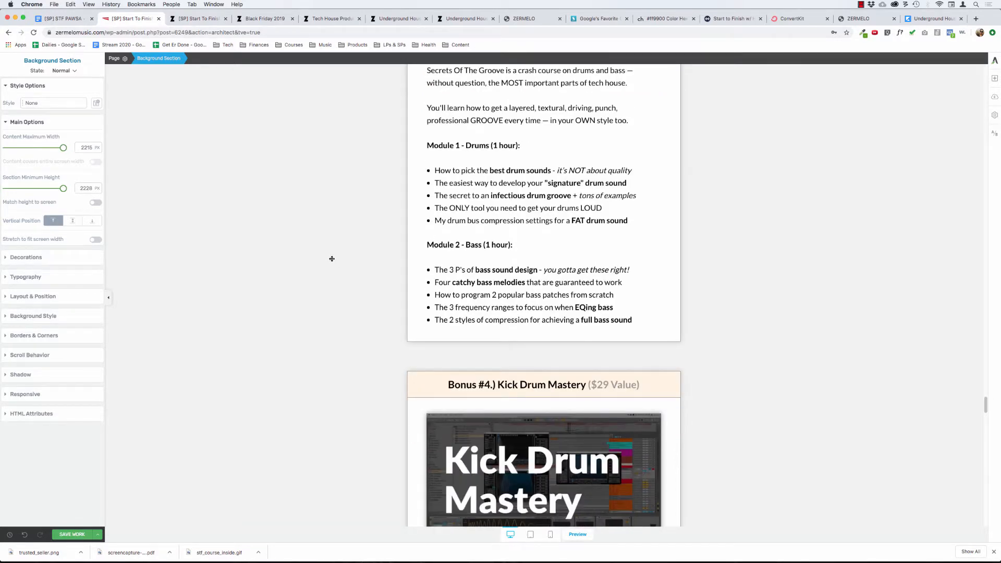
pyautogui.scroll(-8, 331, 259)
pyautogui.scroll(7, 331, 259)
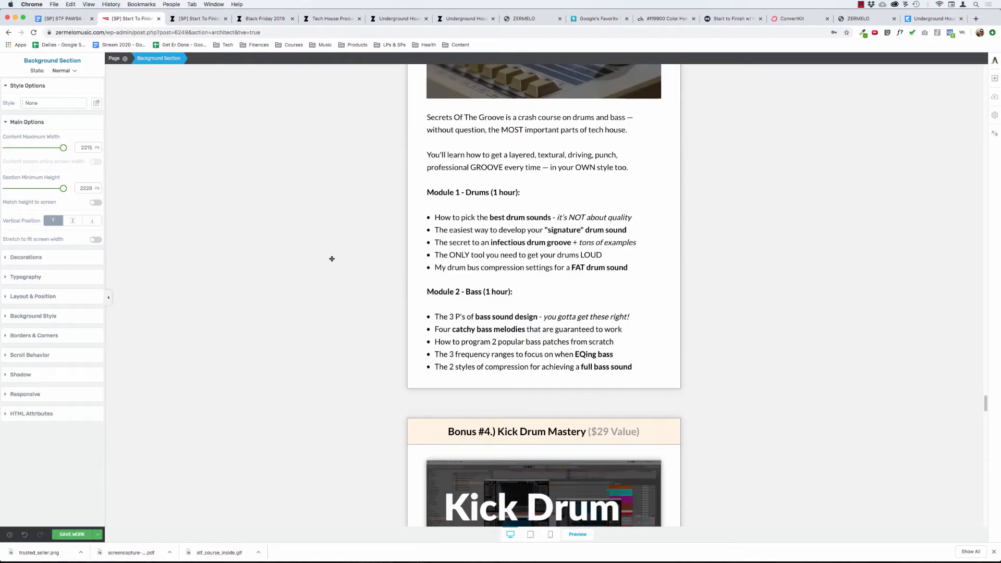
pyautogui.scroll(-20, 332, 259)
pyautogui.scroll(1, 332, 259)
pyautogui.scroll(3, 332, 258)
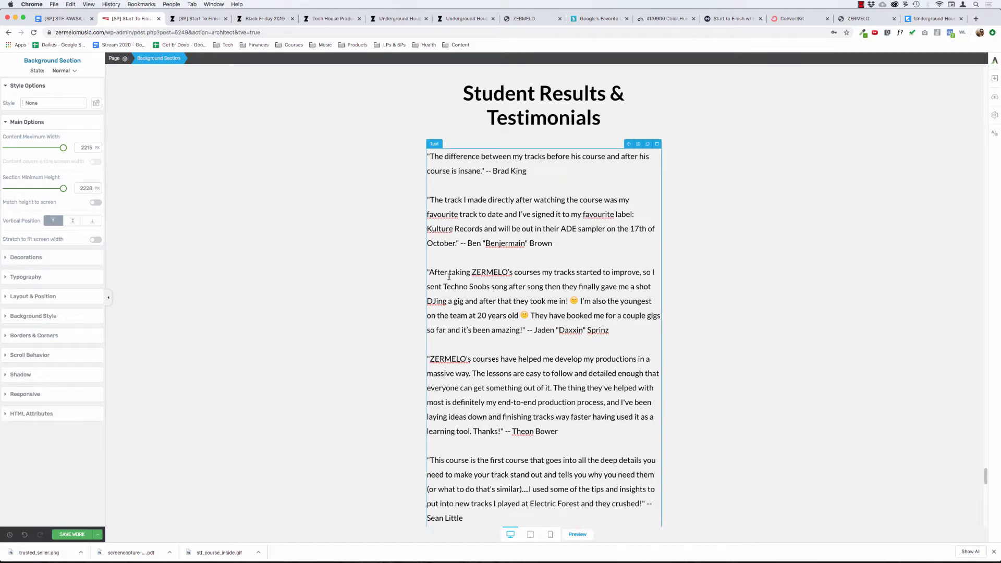
# Reread the third pasted testimonial, about getting DJ gigs with Techno Snobs.
pyautogui.click(488, 257)
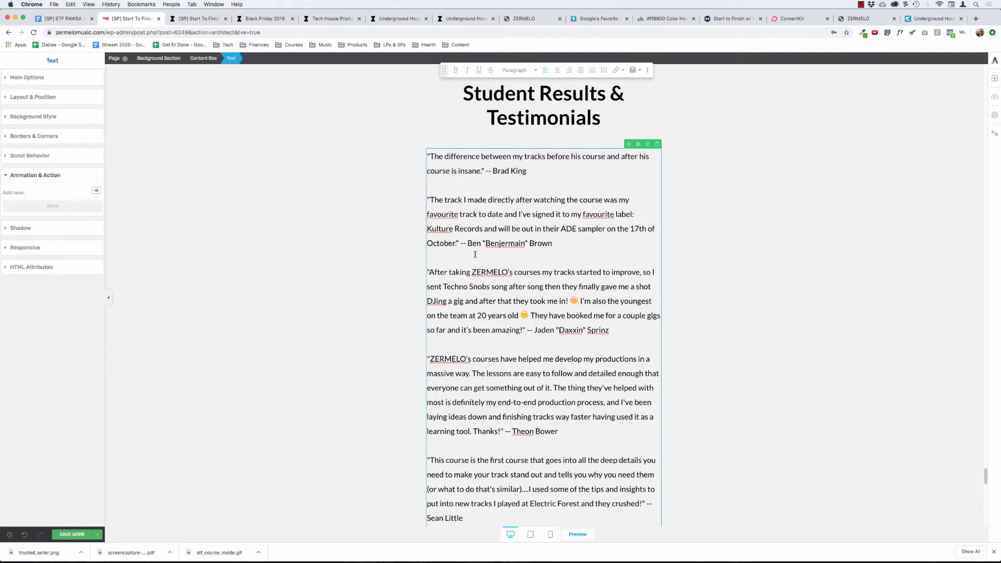
pyautogui.moveTo(452, 272); pyautogui.dragTo(572, 347)
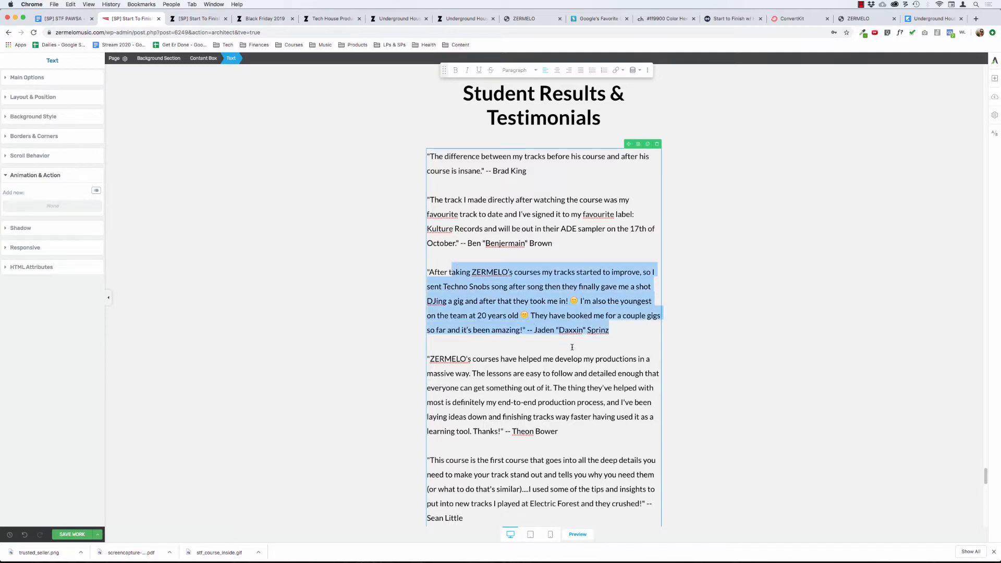
pyautogui.click(622, 332)
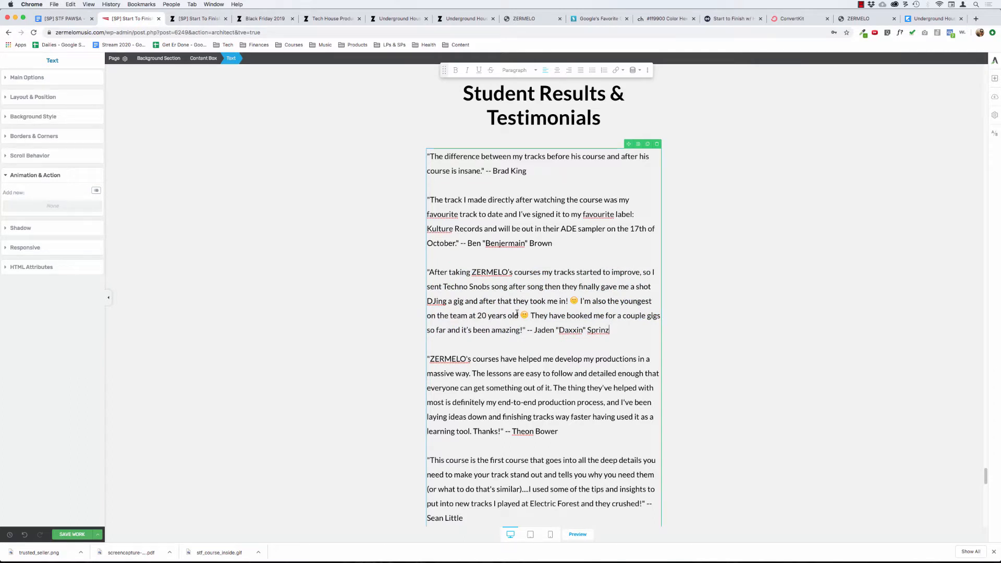
# Insert a Templates & Symbols element between the Student Results & Testimonials heading and the pasted quotes.
pyautogui.scroll(5, 679, 249)
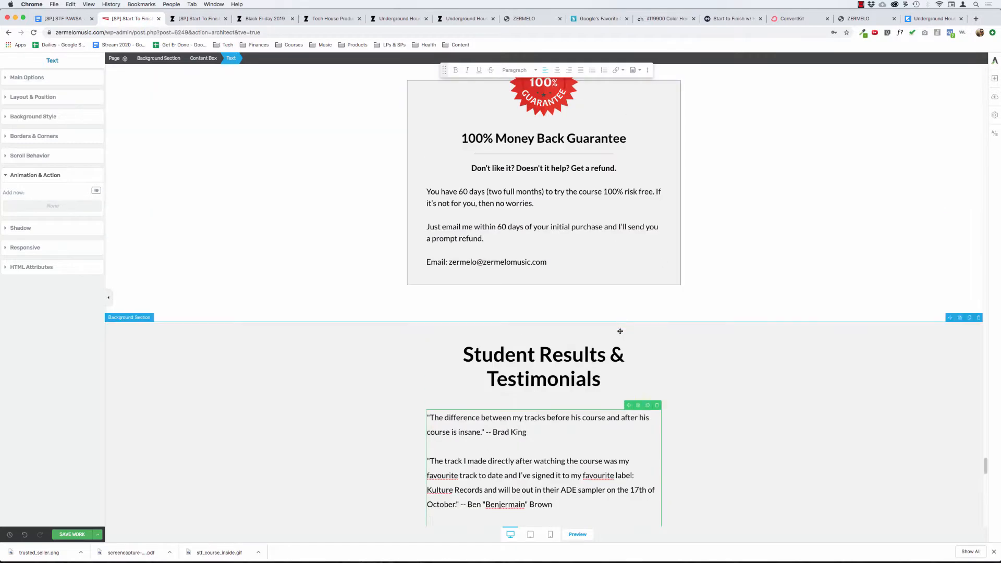
pyautogui.click(622, 369)
pyautogui.click(994, 79)
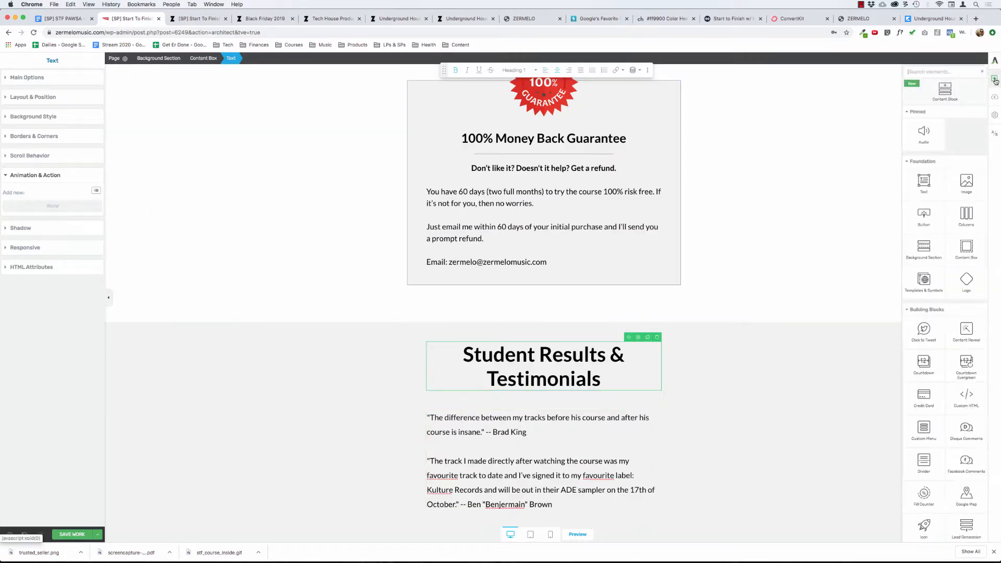
pyautogui.moveTo(924, 279); pyautogui.dragTo(547, 387)
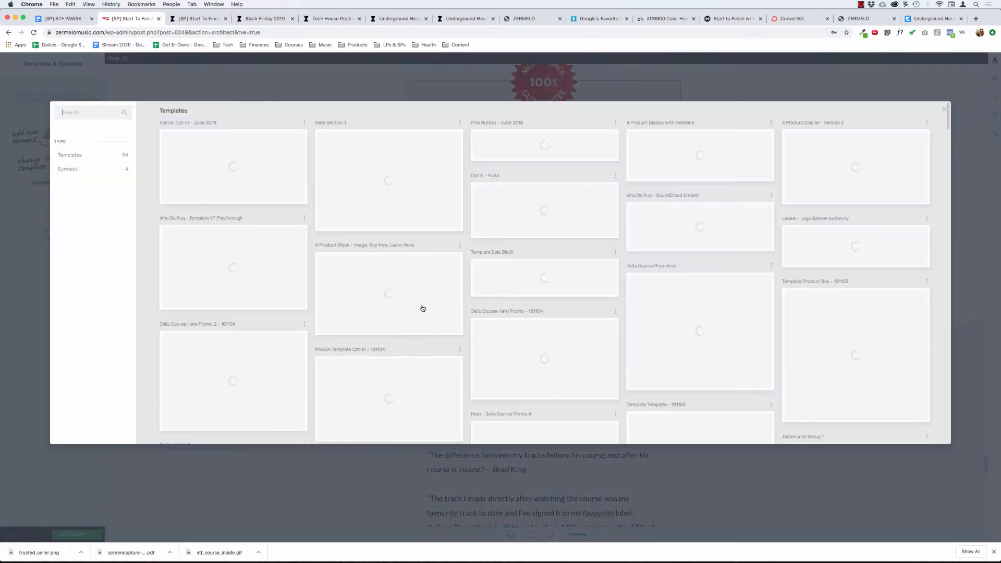
# Find the Written Testimonials template among the saved templates and load it into the new element.
pyautogui.scroll(-10, 521, 297)
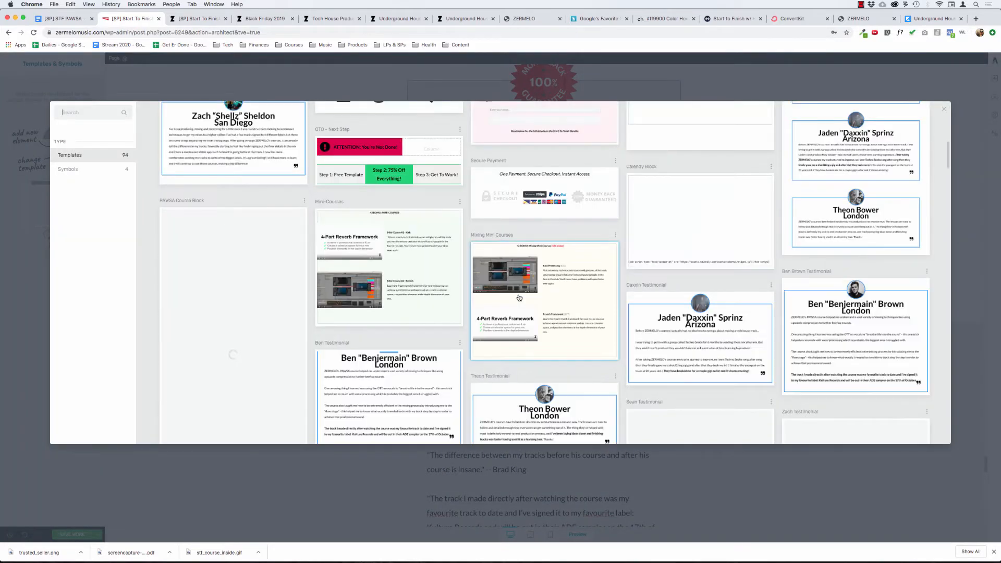
pyautogui.scroll(-8, 519, 297)
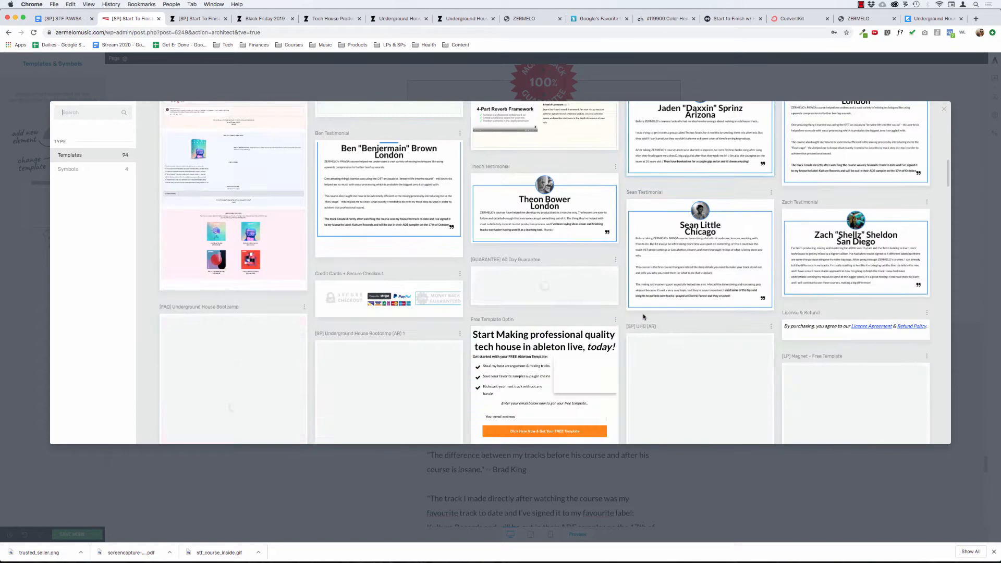
pyautogui.scroll(-10, 644, 316)
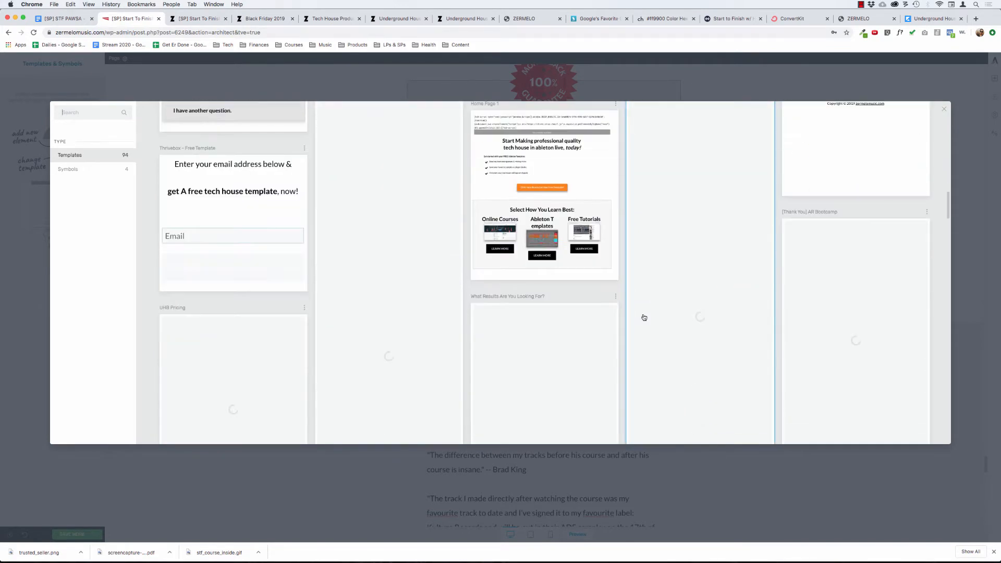
pyautogui.scroll(-5, 644, 317)
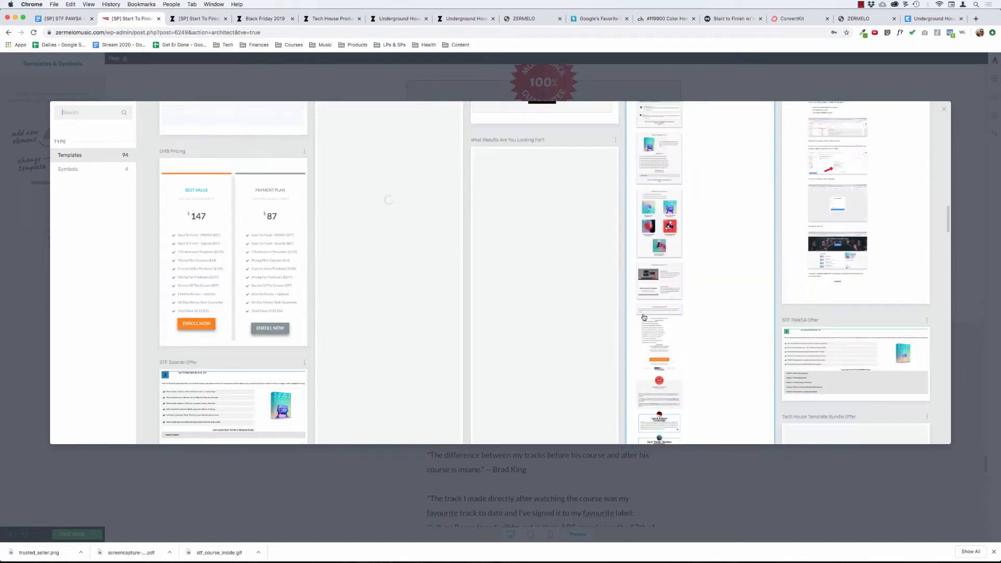
pyautogui.scroll(-6, 643, 317)
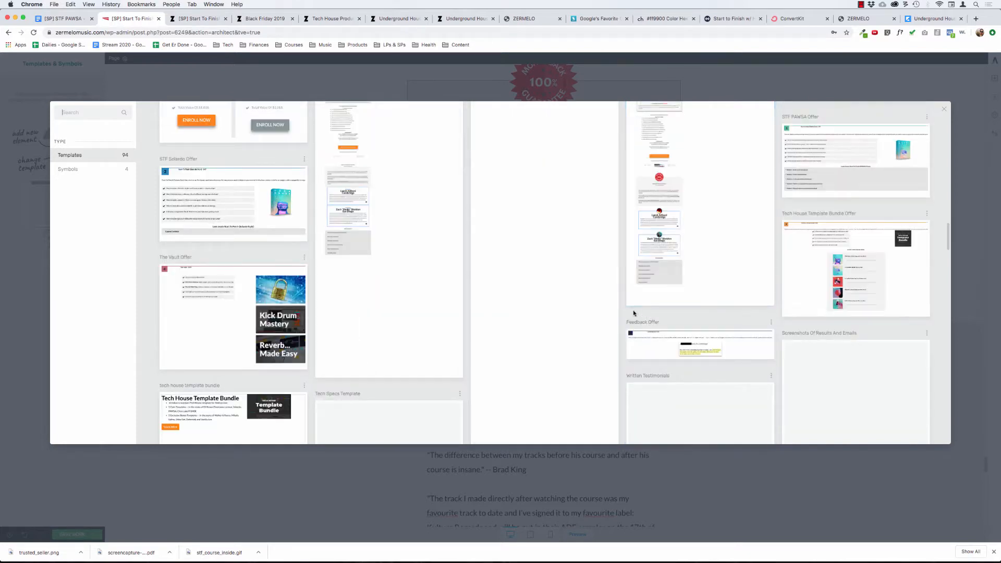
pyautogui.moveTo(949, 240); pyautogui.dragTo(957, 259)
pyautogui.scroll(-5, 959, 261)
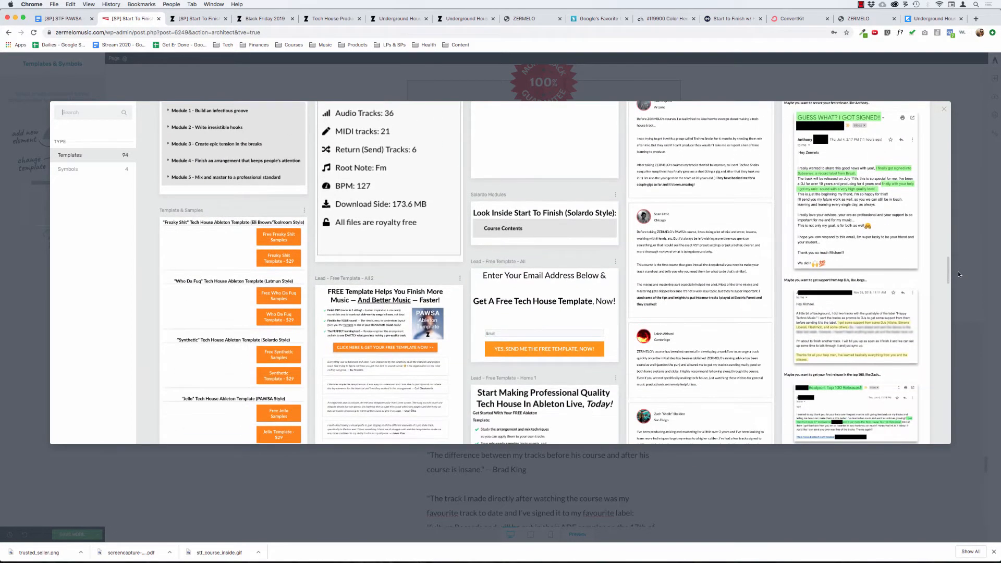
pyautogui.scroll(-2, 958, 273)
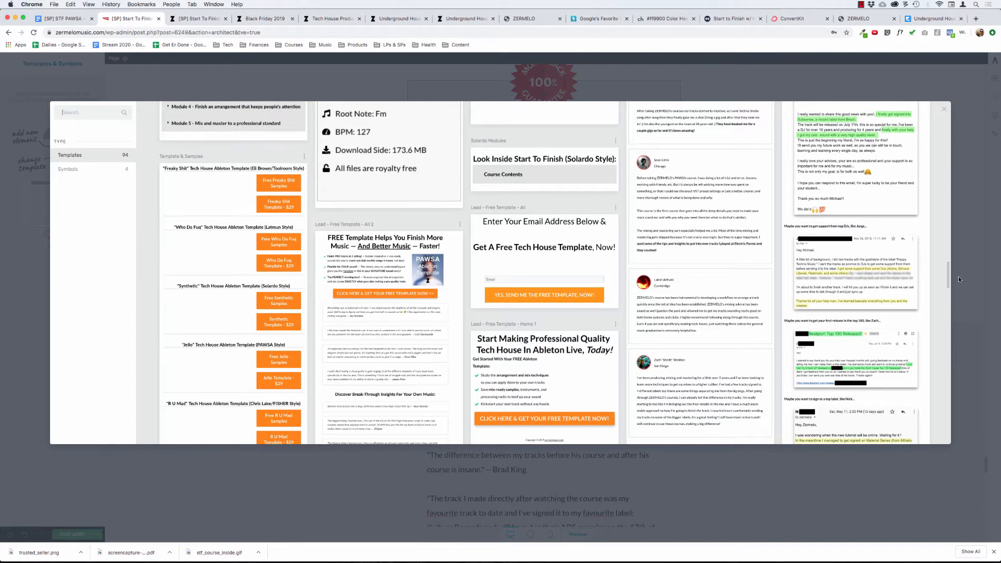
pyautogui.scroll(-3, 959, 281)
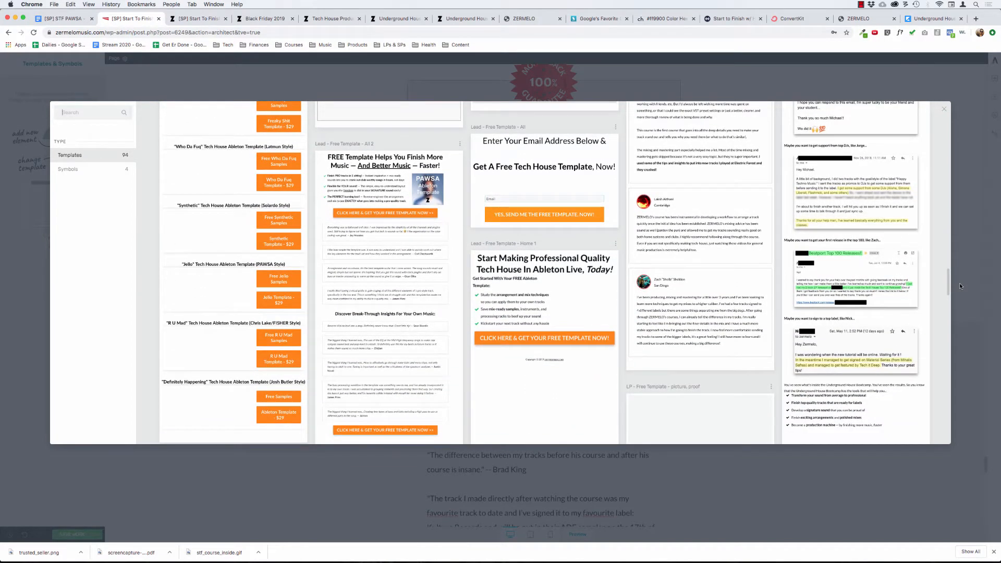
pyautogui.moveTo(960, 284); pyautogui.dragTo(965, 262)
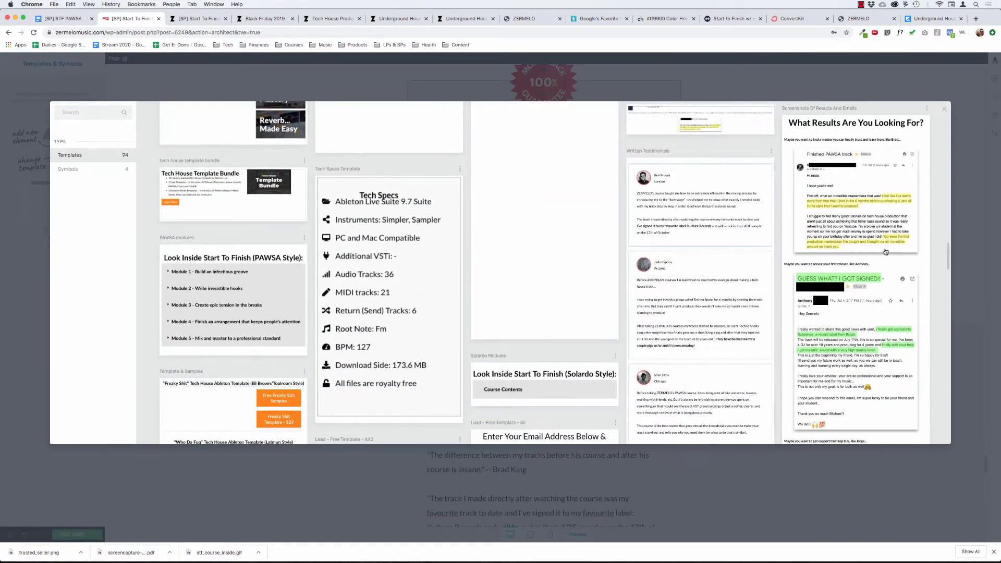
pyautogui.click(686, 199)
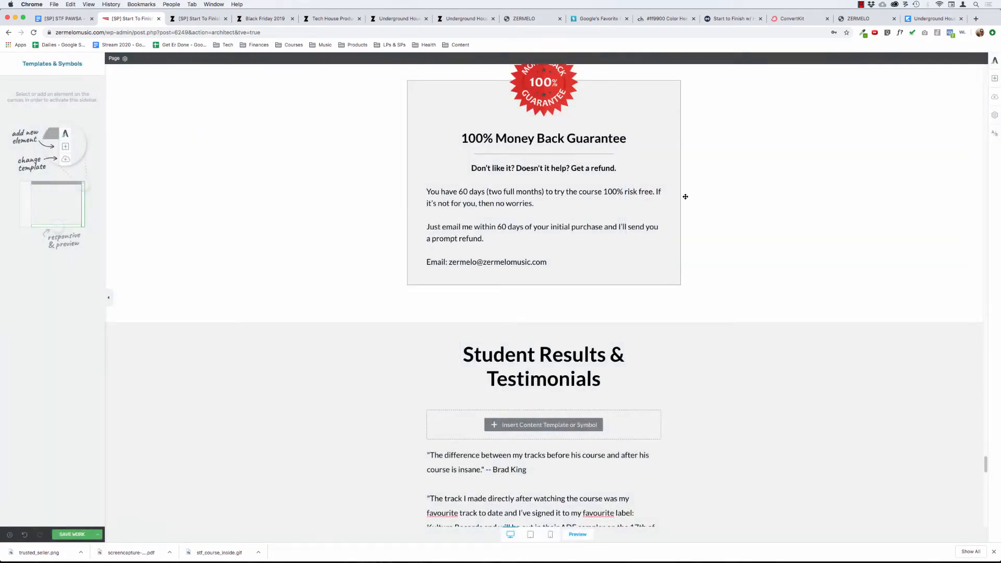
# Delete the first testimonial, from the London student, together with its emptied Testimonial container.
pyautogui.scroll(-5, 417, 389)
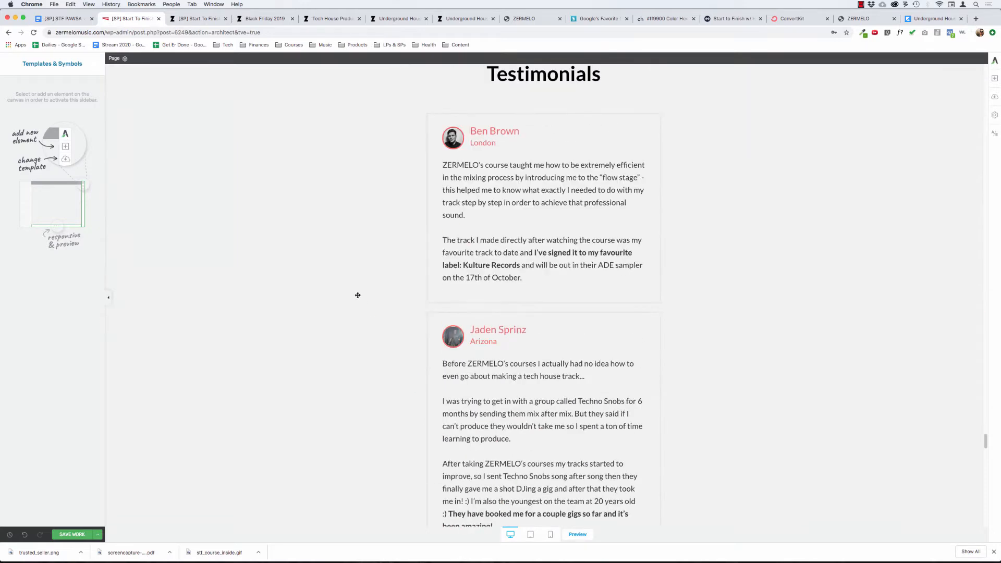
pyautogui.scroll(1, 379, 202)
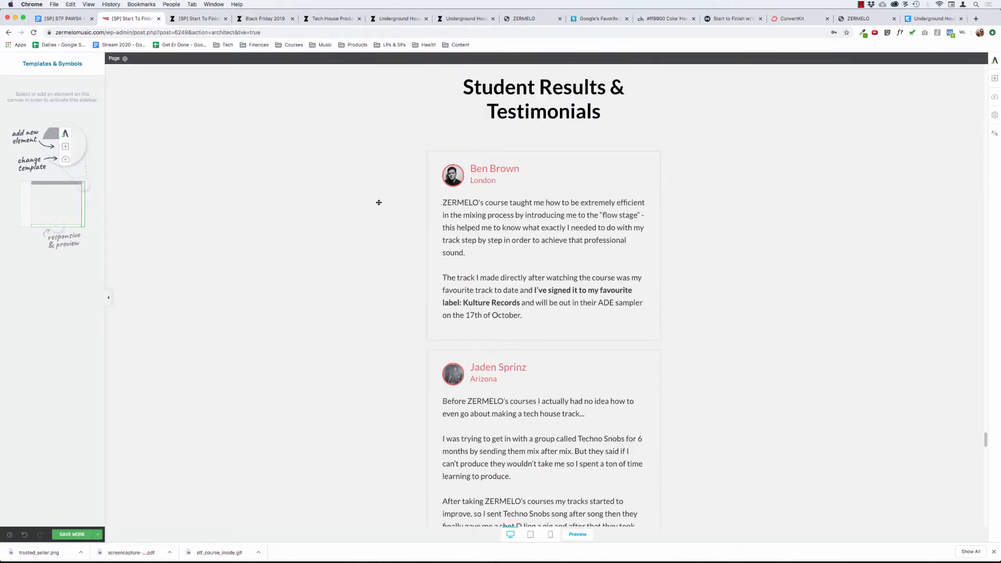
pyautogui.scroll(1, 362, 210)
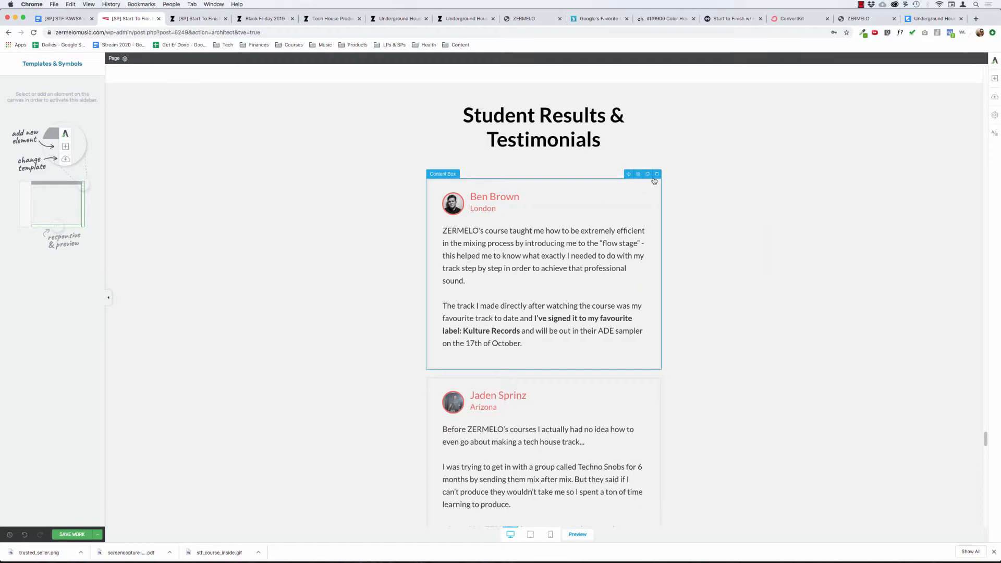
pyautogui.click(656, 174)
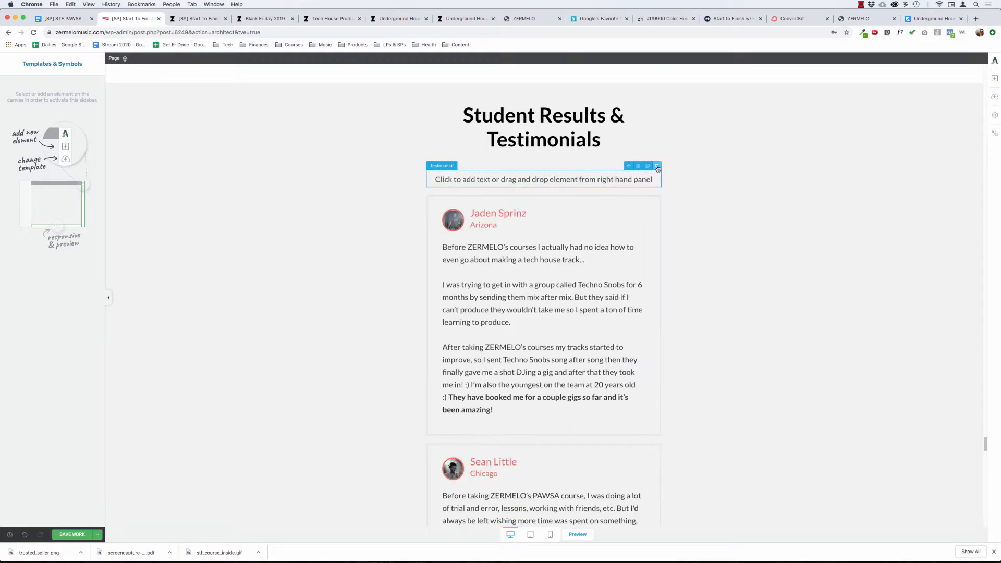
pyautogui.click(657, 166)
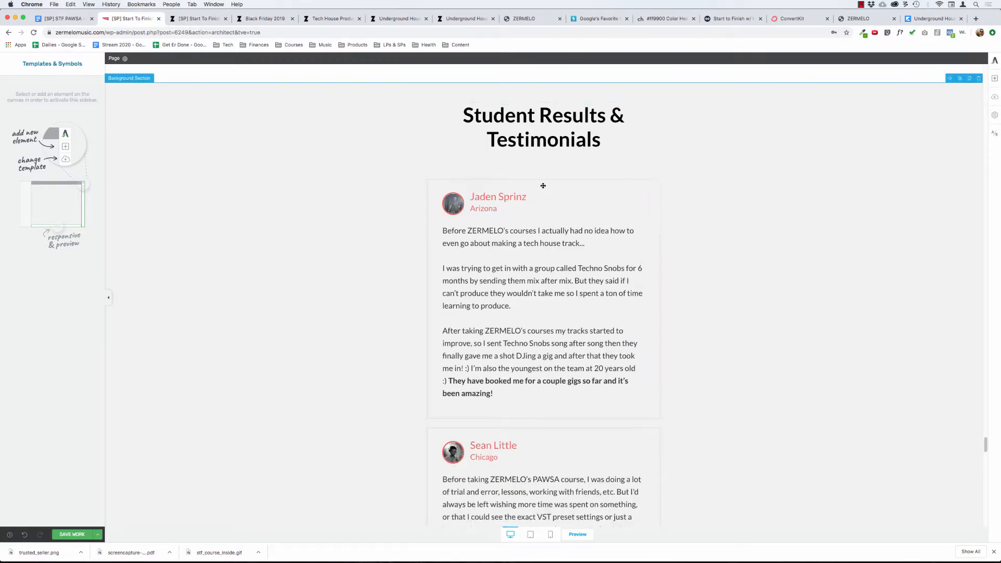
# Review the remaining loaded testimonials from the Arizona and Chicago students.
pyautogui.scroll(-8, 351, 204)
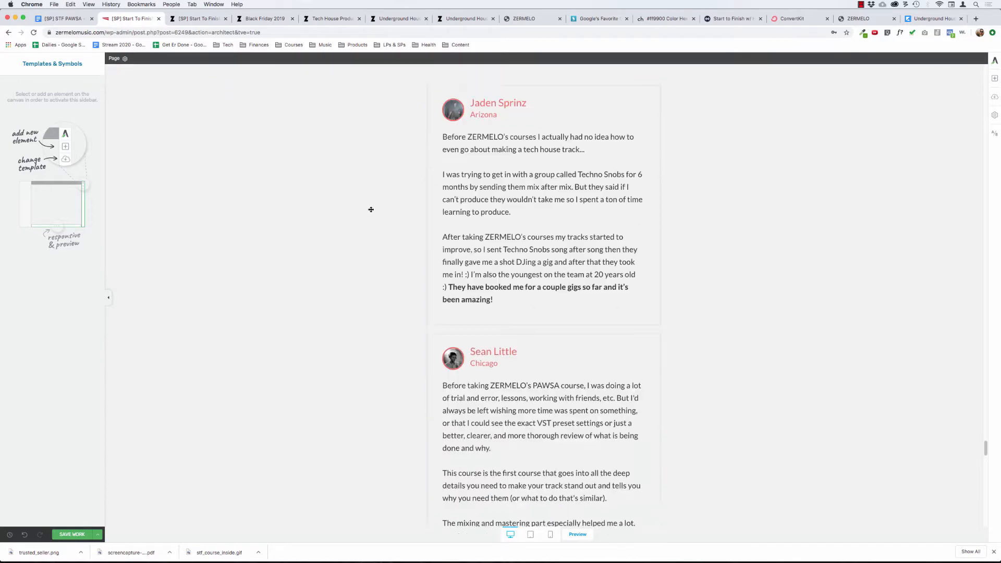
pyautogui.scroll(4, 371, 210)
pyautogui.scroll(2, 371, 210)
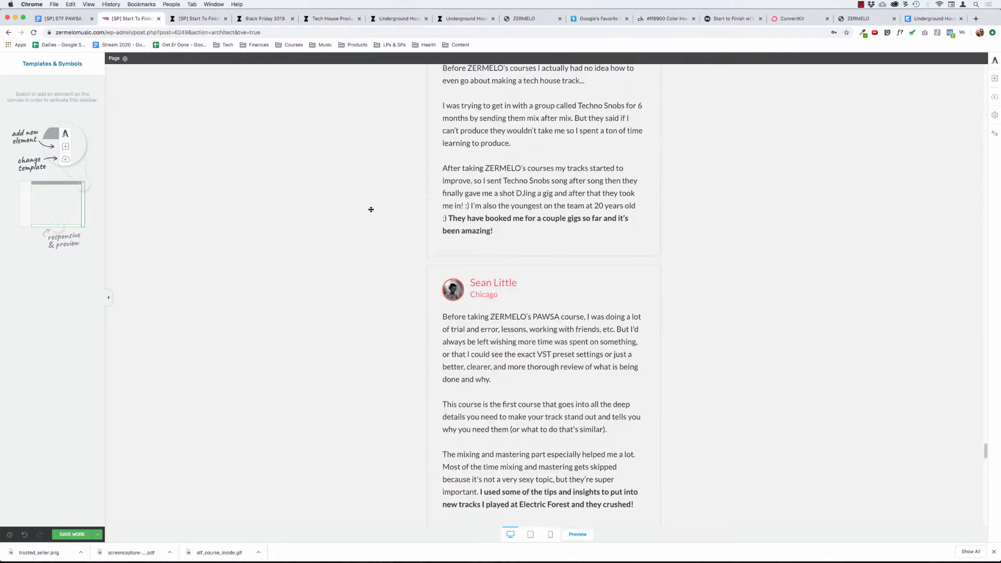
# Review the loaded Arizona, Chicago and Cambridge testimonials under the Student Results & Testimonials heading.
pyautogui.click(473, 315)
pyautogui.scroll(4, 470, 214)
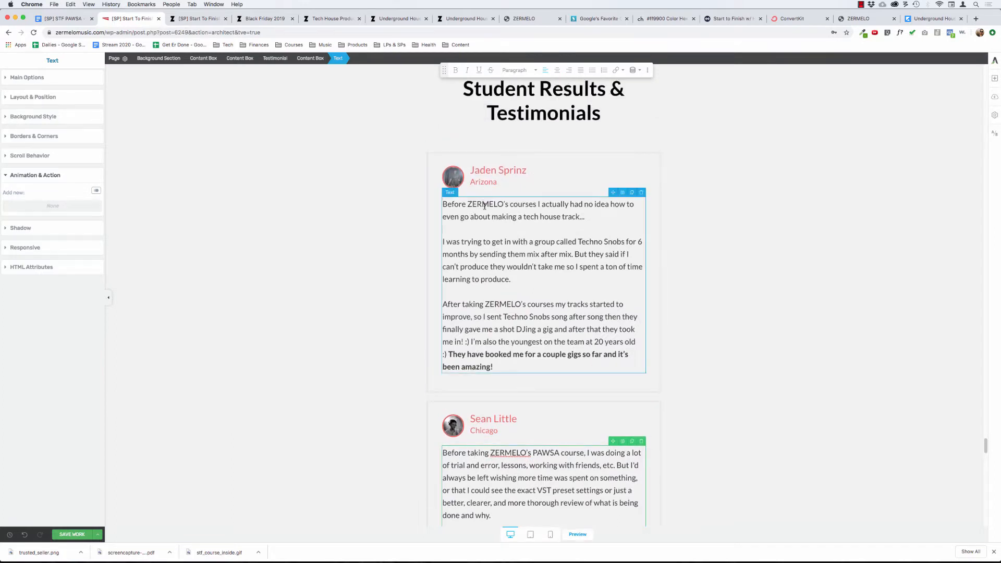
pyautogui.click(519, 279)
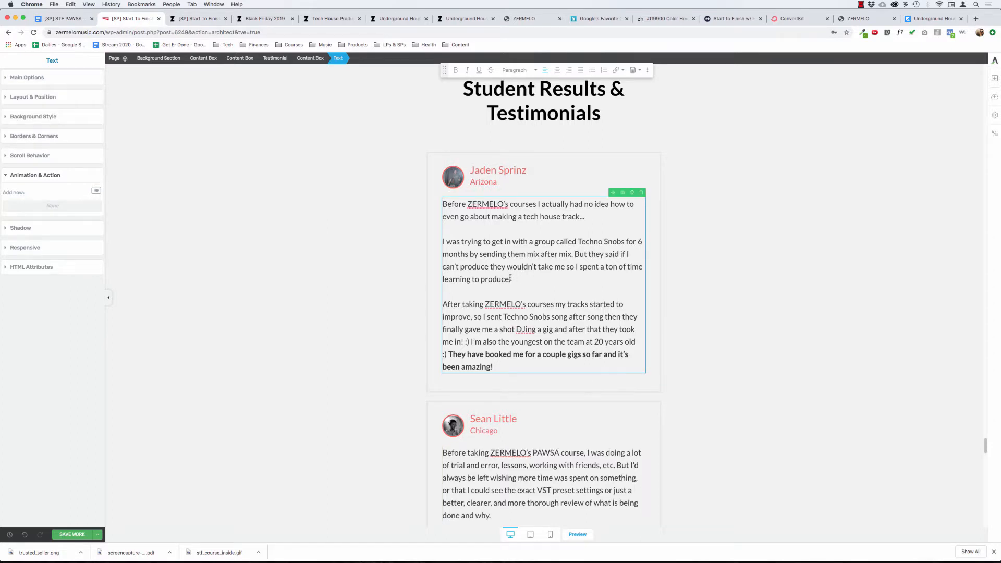
pyautogui.moveTo(511, 279); pyautogui.dragTo(437, 239)
pyautogui.click(436, 238)
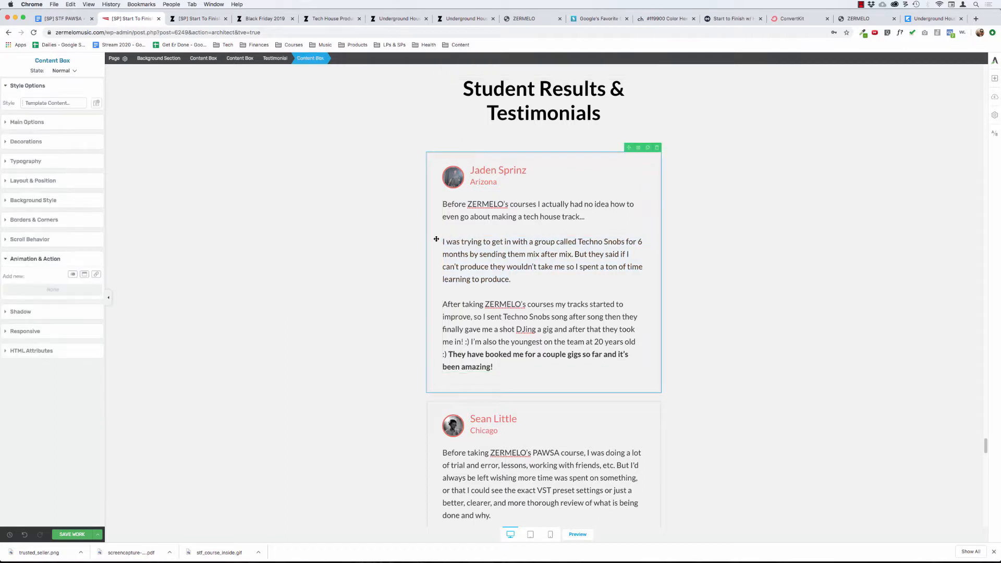
pyautogui.click(510, 280)
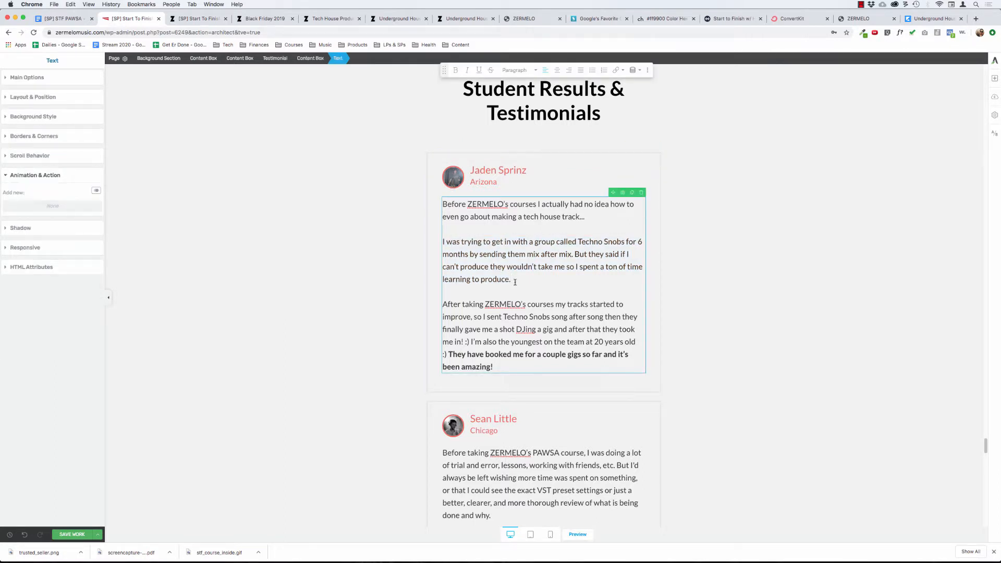
pyautogui.click(328, 241)
pyautogui.scroll(2, 328, 242)
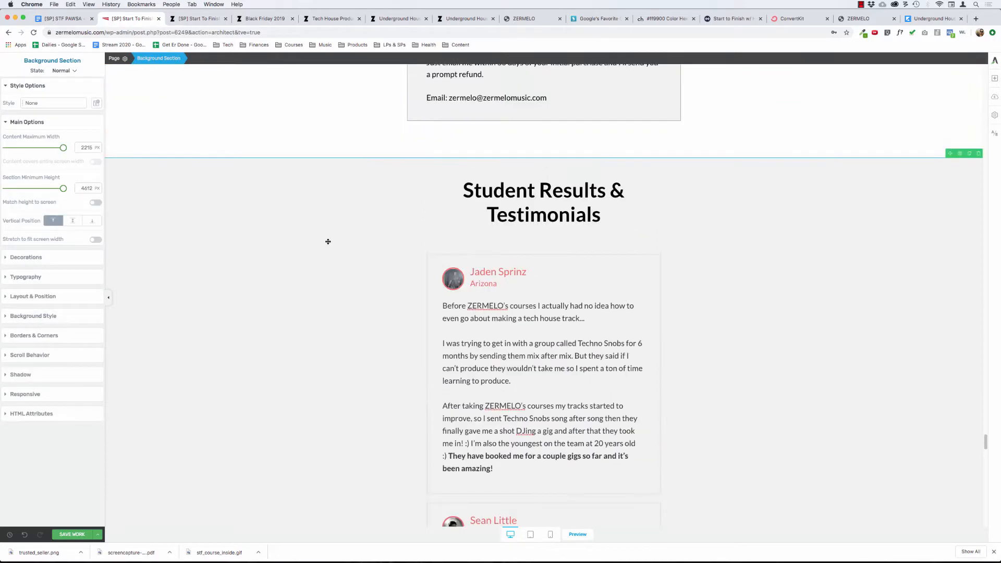
pyautogui.scroll(-2, 328, 241)
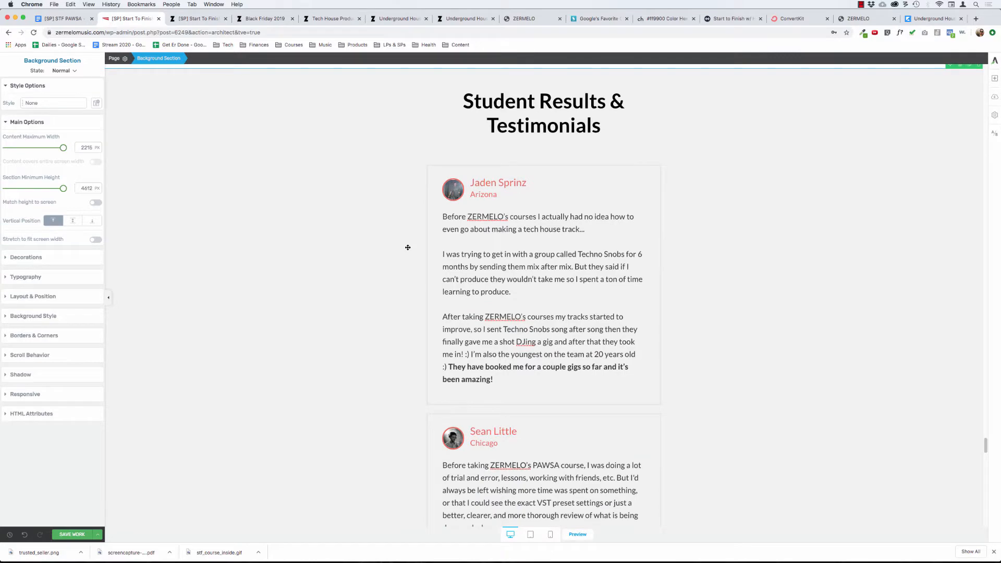
pyautogui.scroll(-4, 408, 248)
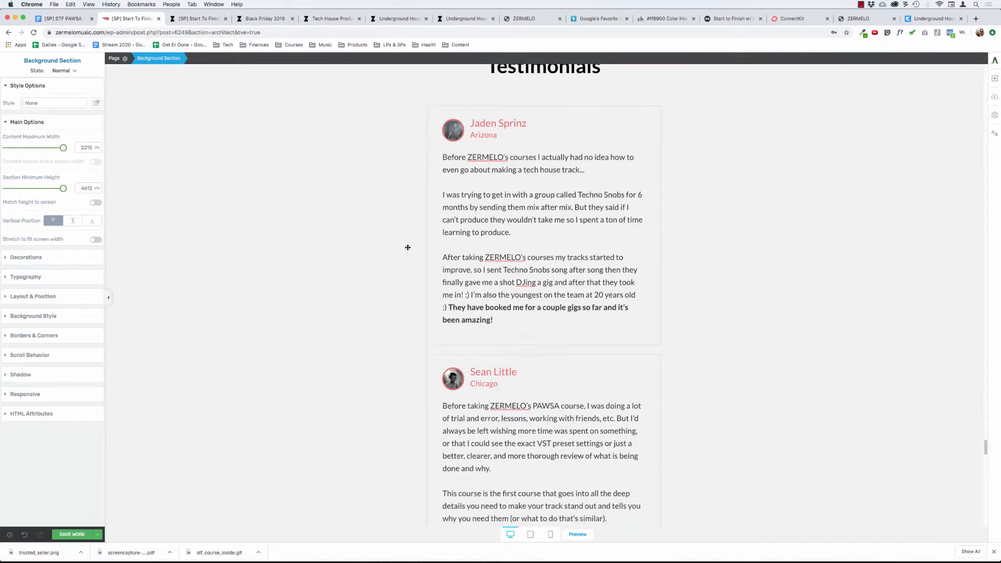
pyautogui.scroll(-6, 456, 302)
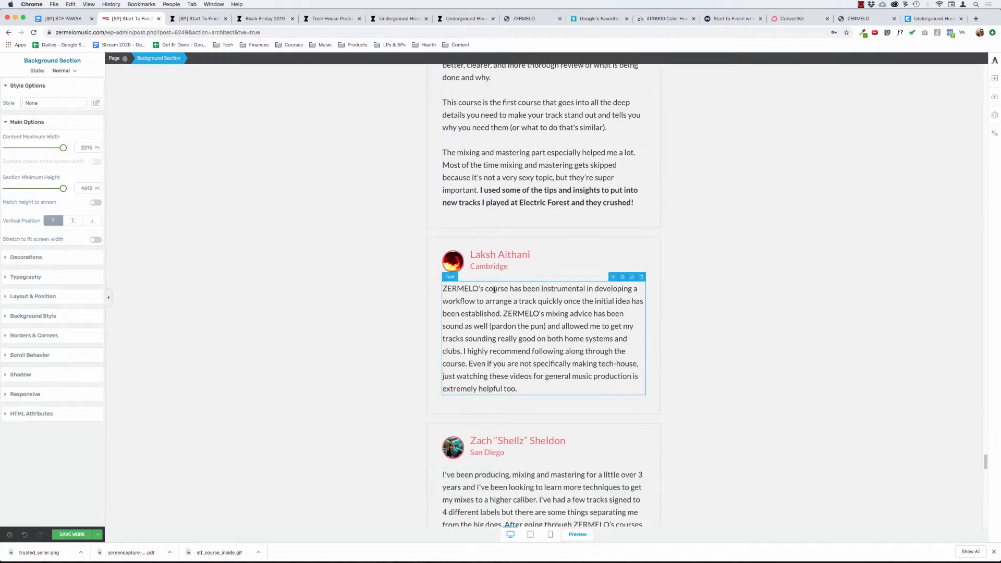
# Split the Cambridge student's testimonial with a blank line before the sentence starting "ZERMELO's mixing advice".
pyautogui.click(513, 301)
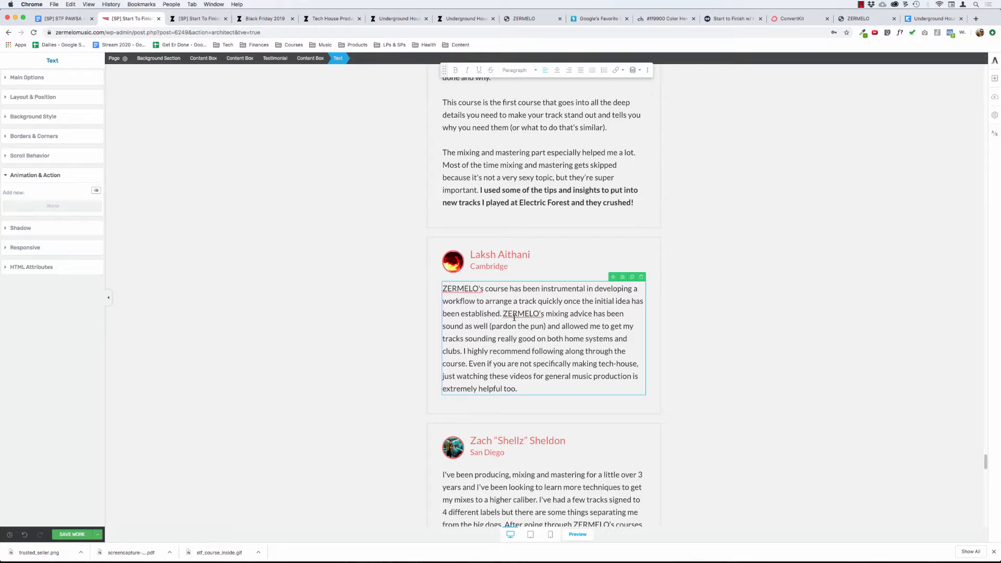
pyautogui.press('Return')
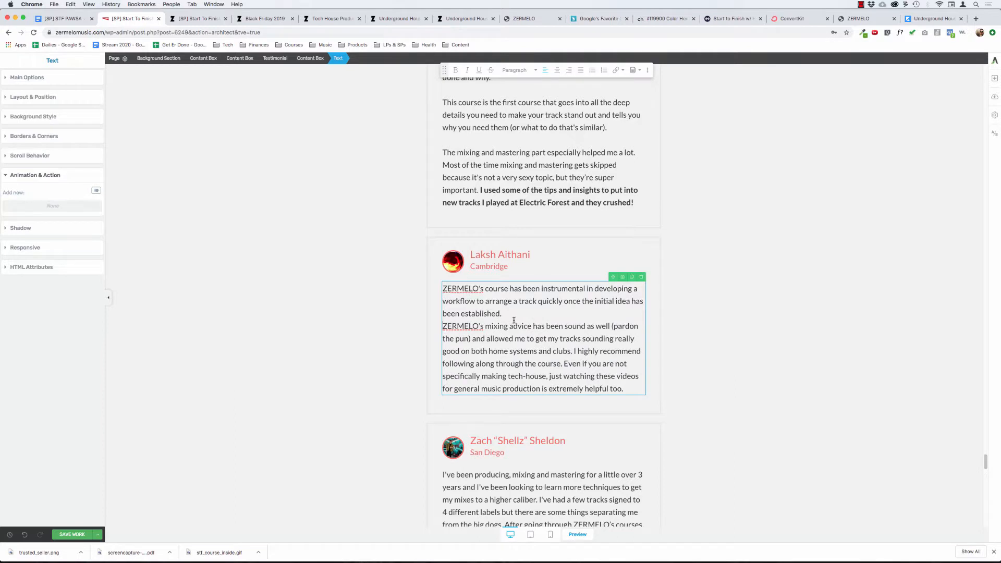
pyautogui.press('super+z')
pyautogui.press('Return')
pyautogui.press('Return')
pyautogui.press('super+z')
pyautogui.press('super+z')
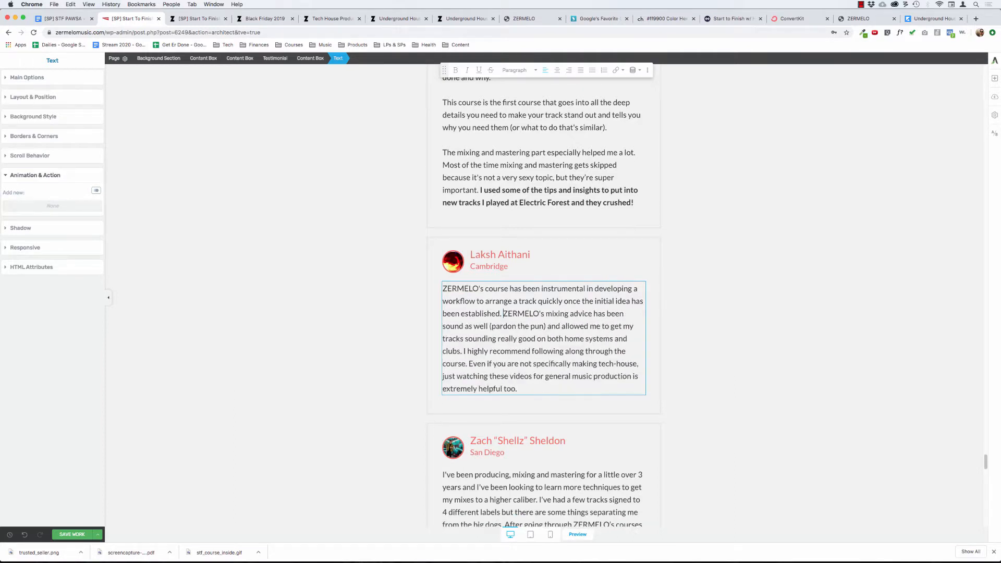
pyautogui.press('Return')
pyautogui.press('Return')
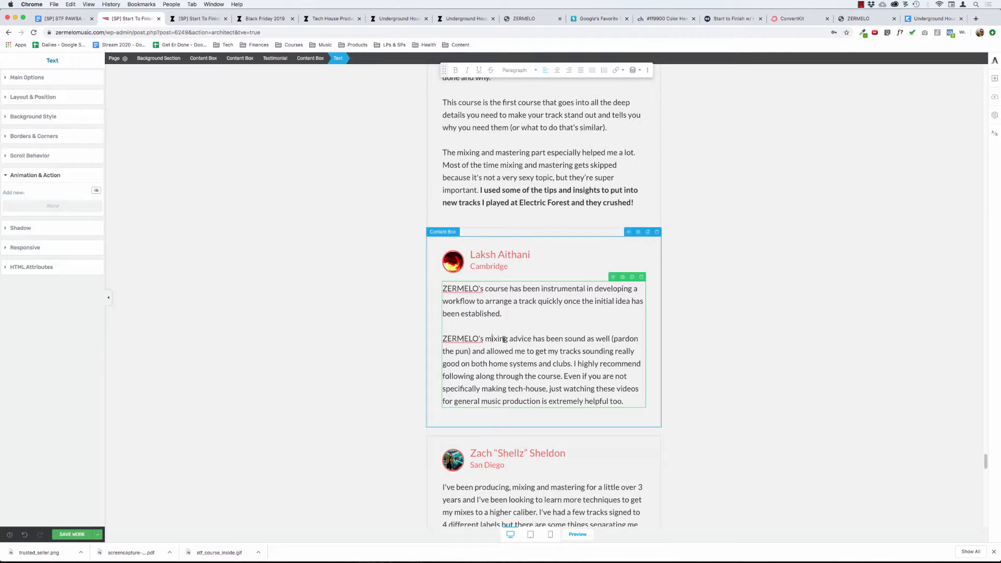
# Delete the San Diego student's testimonial box above the pasted quotes.
pyautogui.scroll(-5, 339, 311)
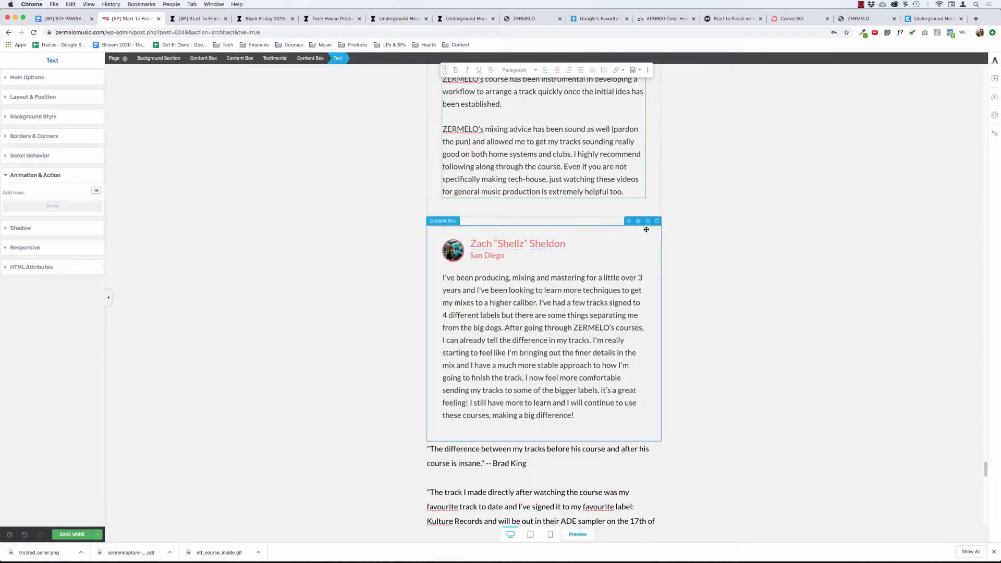
pyautogui.click(657, 221)
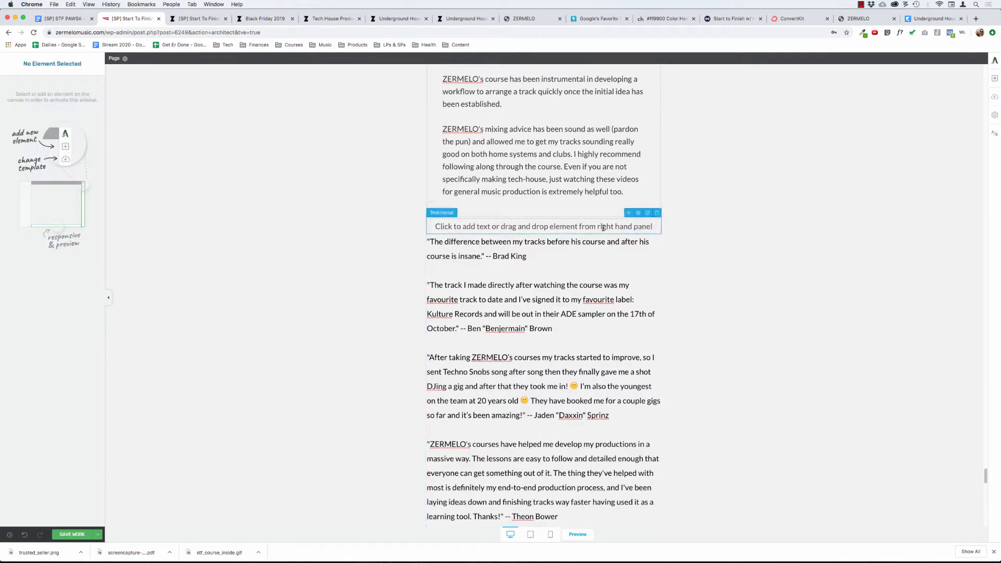
pyautogui.click(353, 231)
# Search the elements for "test" and insert a Testimonial element between the Student Results & Testimonials heading and the Arizona testimonial.
pyautogui.scroll(8, 353, 232)
pyautogui.scroll(8, 353, 231)
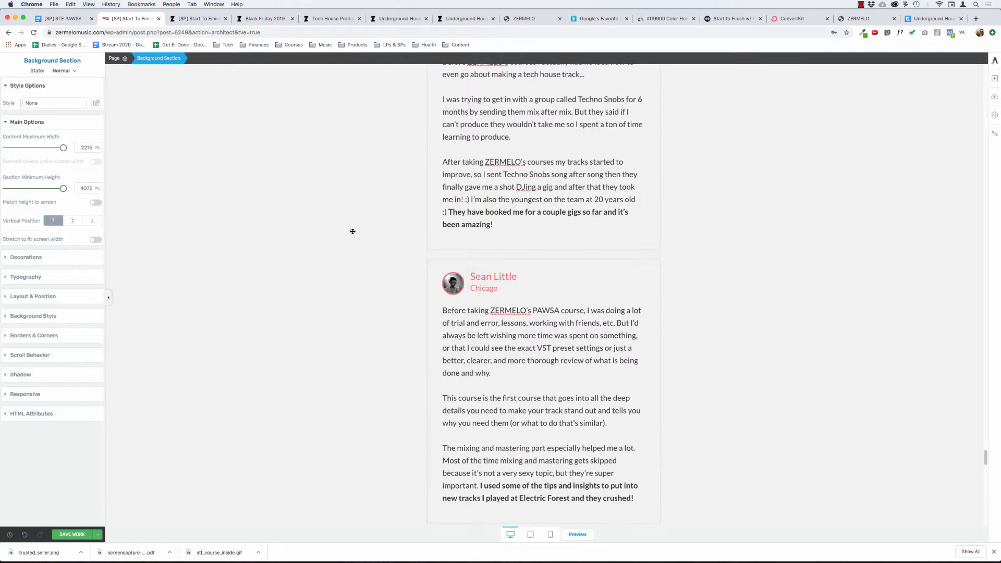
pyautogui.click(994, 77)
pyautogui.write('test')
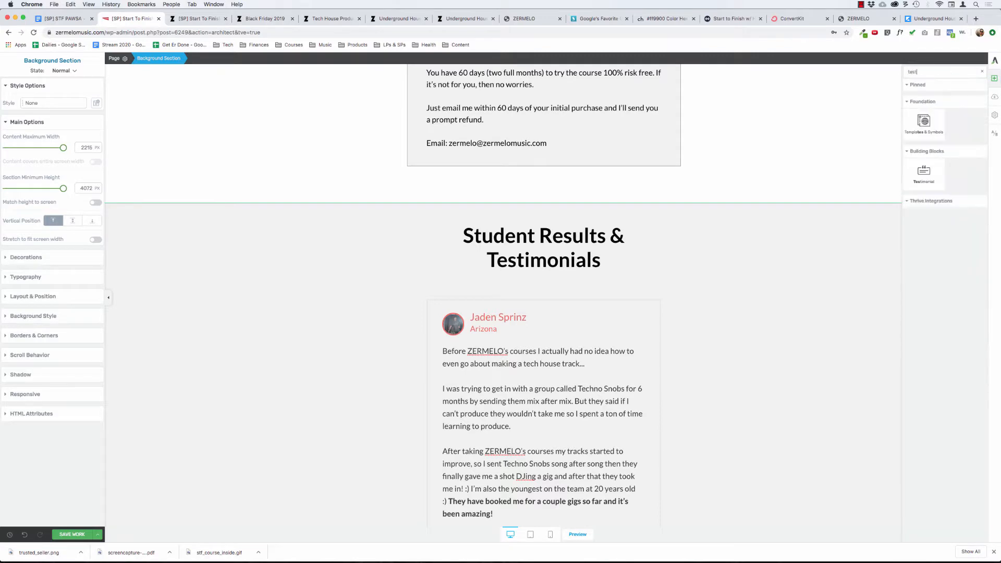
pyautogui.moveTo(917, 145); pyautogui.dragTo(539, 271)
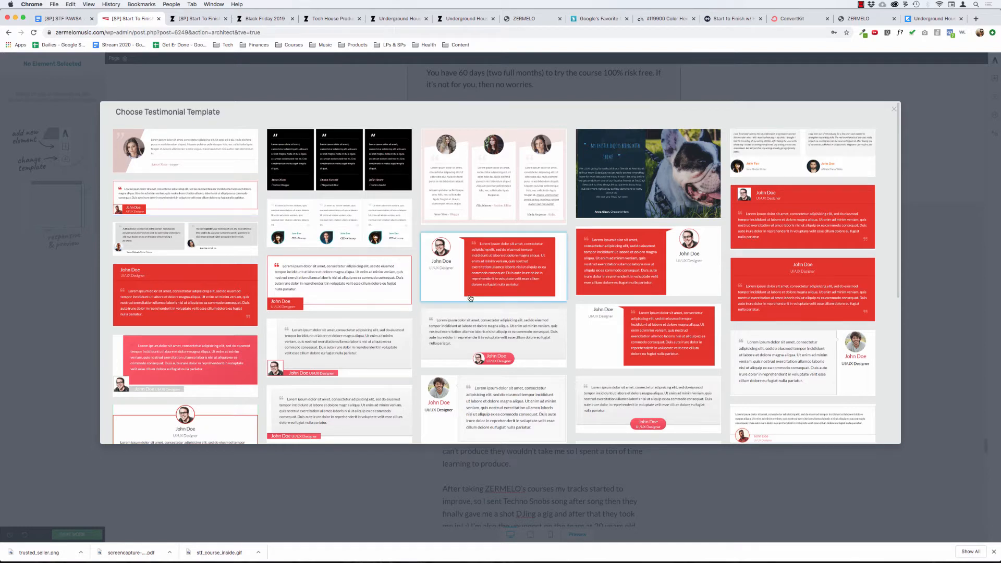
# Browse the testimonial templates and apply Legacy Style 1, with the red outline, quotation mark and red name label.
pyautogui.scroll(-2, 471, 298)
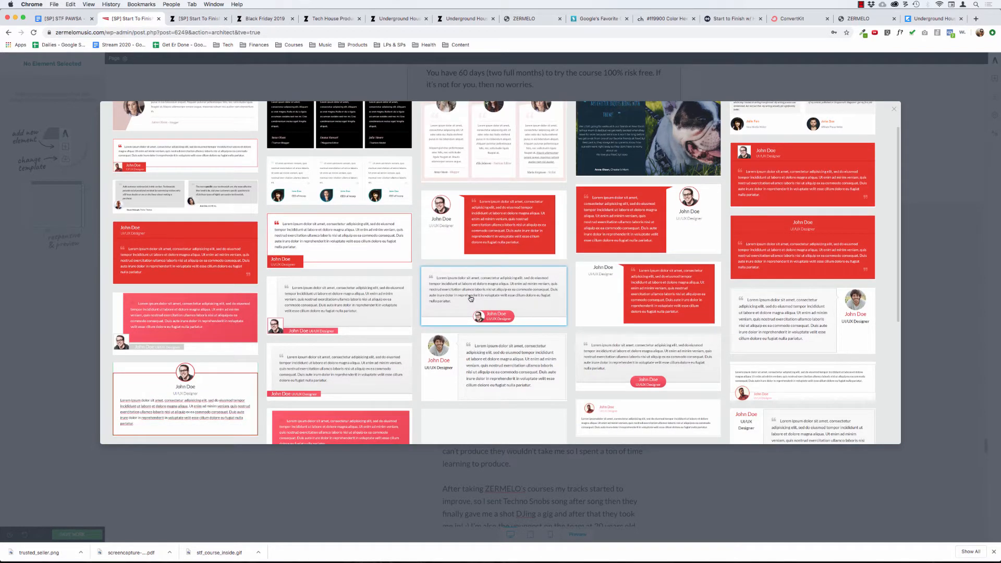
pyautogui.scroll(-5, 471, 299)
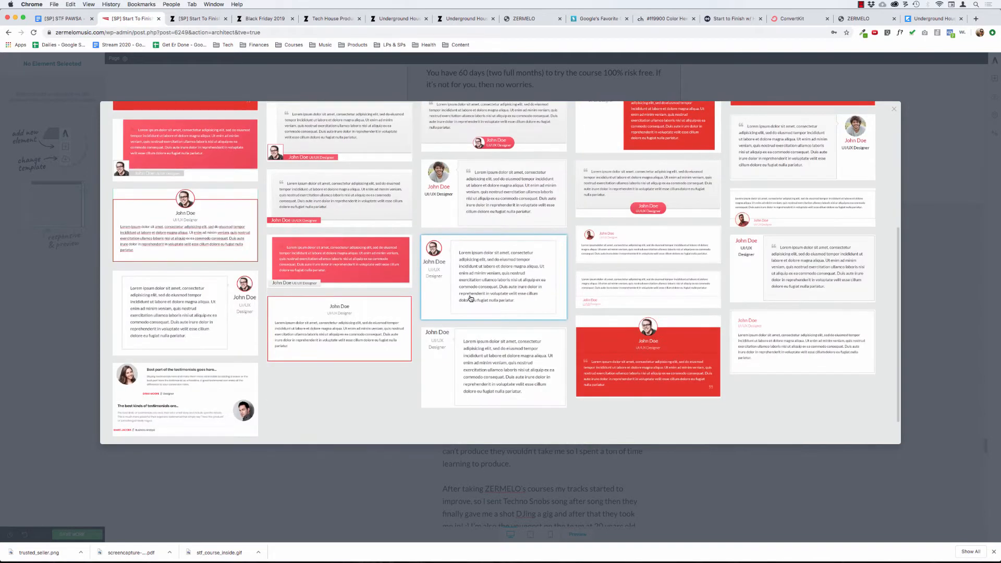
pyautogui.scroll(7, 471, 299)
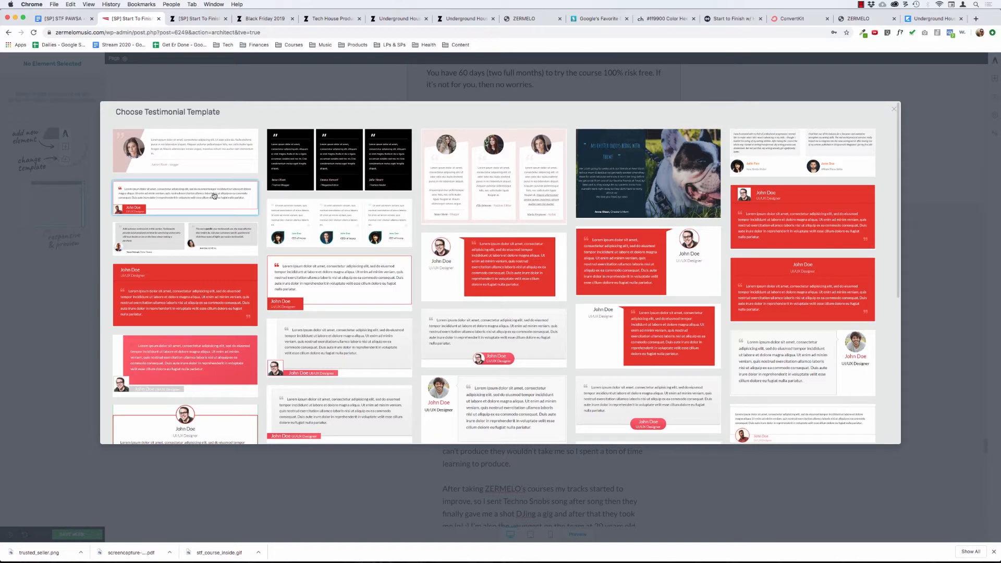
pyautogui.click(213, 195)
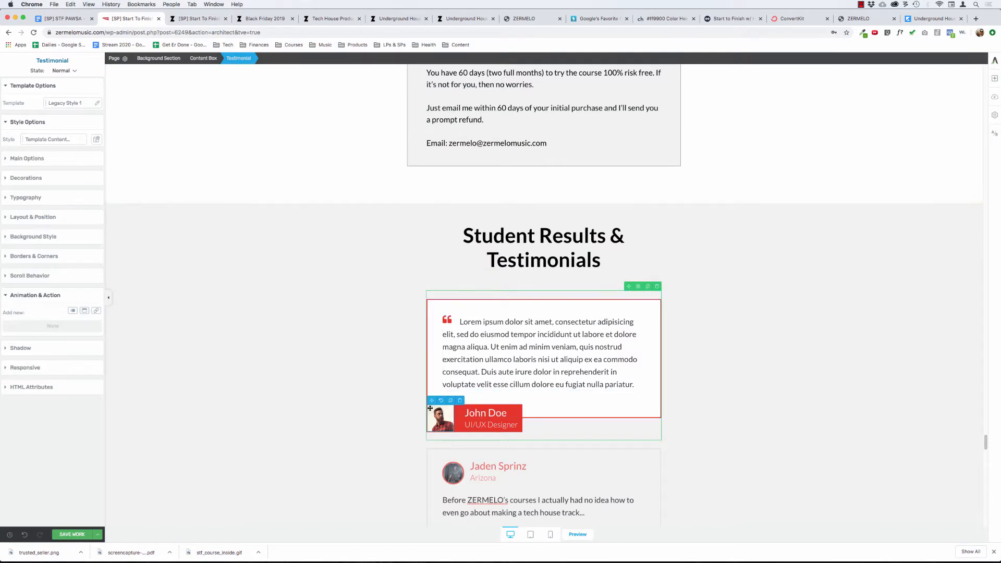
# Clear the white background colour of the new testimonial's content box.
pyautogui.click(432, 308)
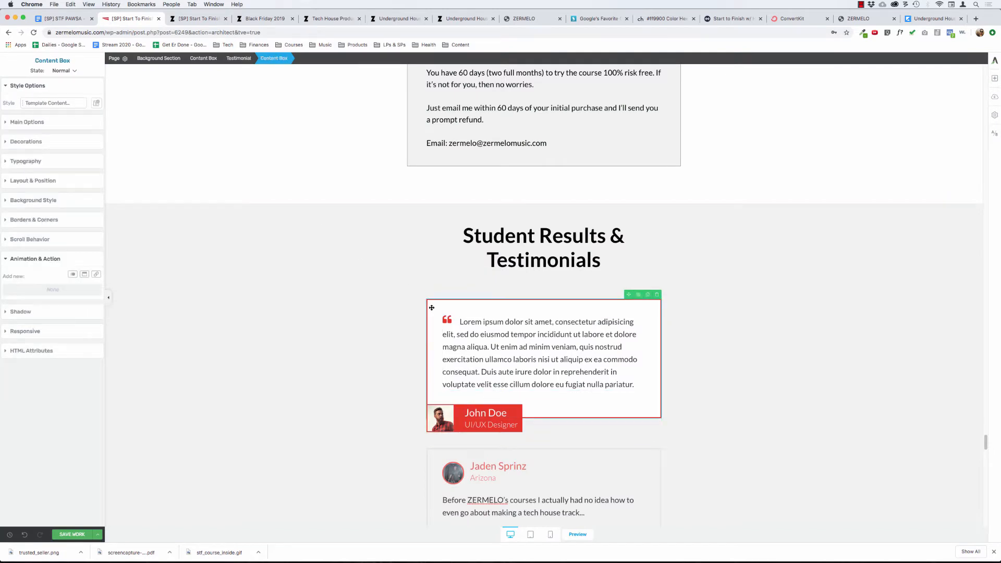
pyautogui.click(42, 201)
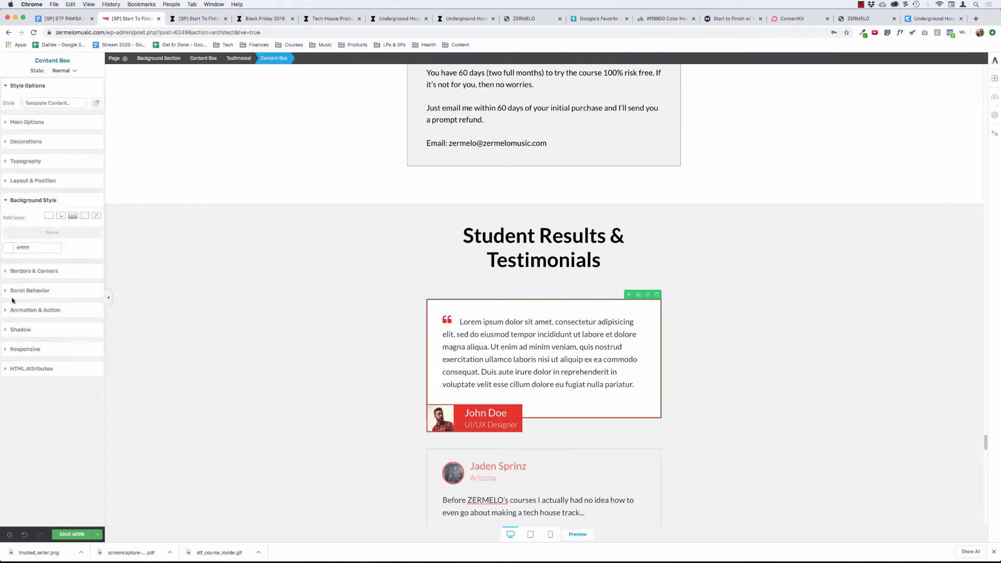
pyautogui.click(9, 248)
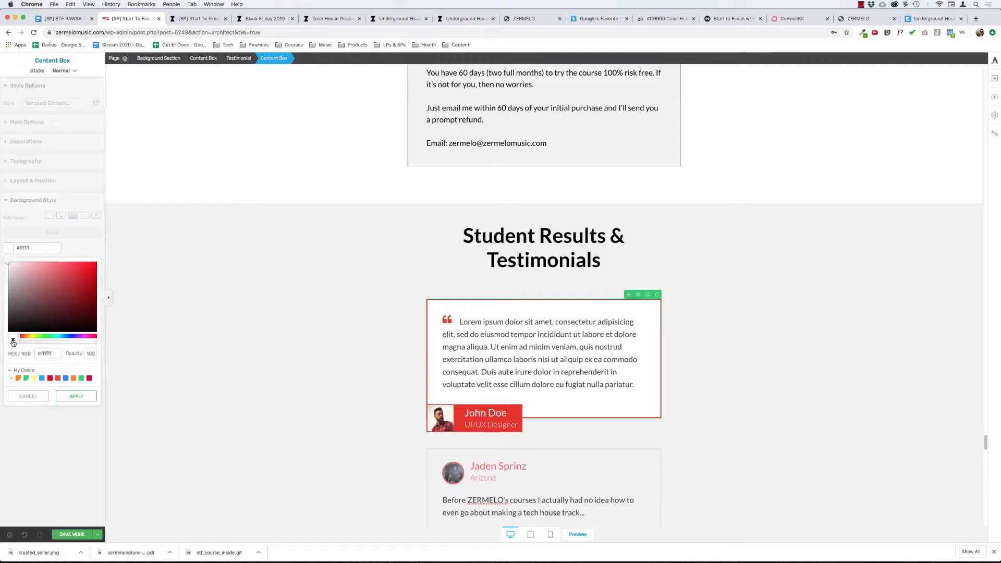
pyautogui.click(76, 396)
pyautogui.click(233, 329)
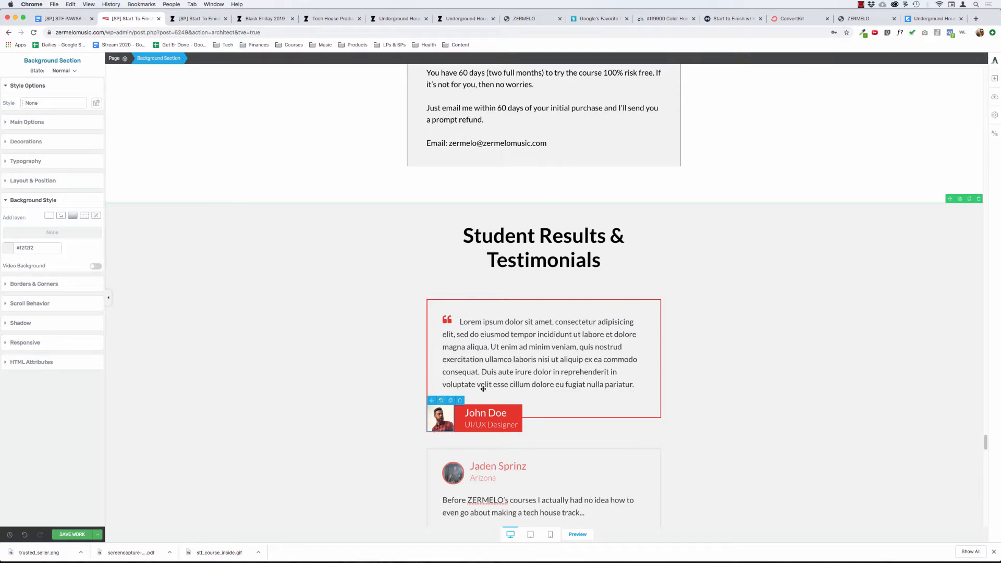
# Select the first pasted quote, starting "The difference between my tracks", below the Cambridge testimonial.
pyautogui.scroll(-3, 600, 458)
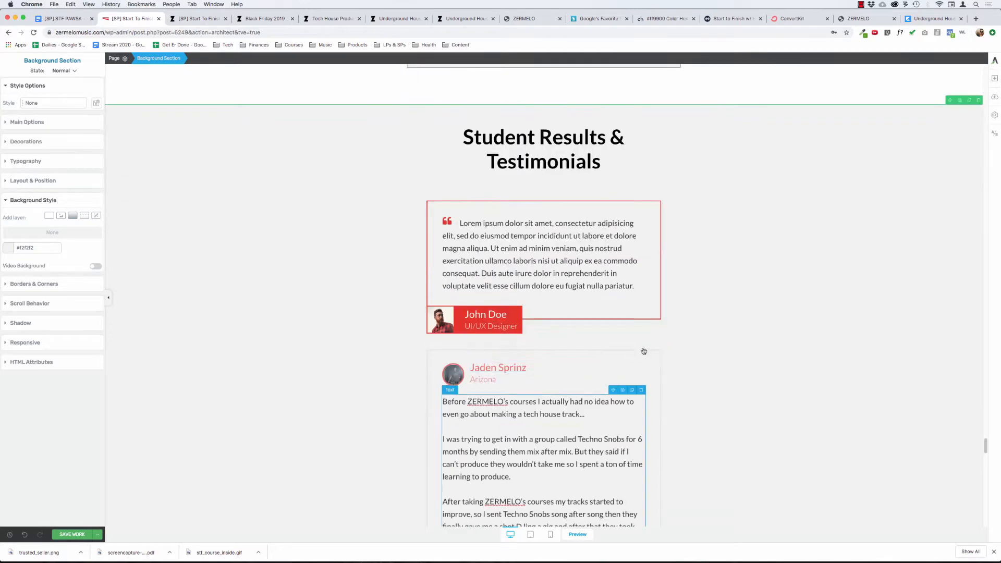
pyautogui.scroll(-15, 416, 361)
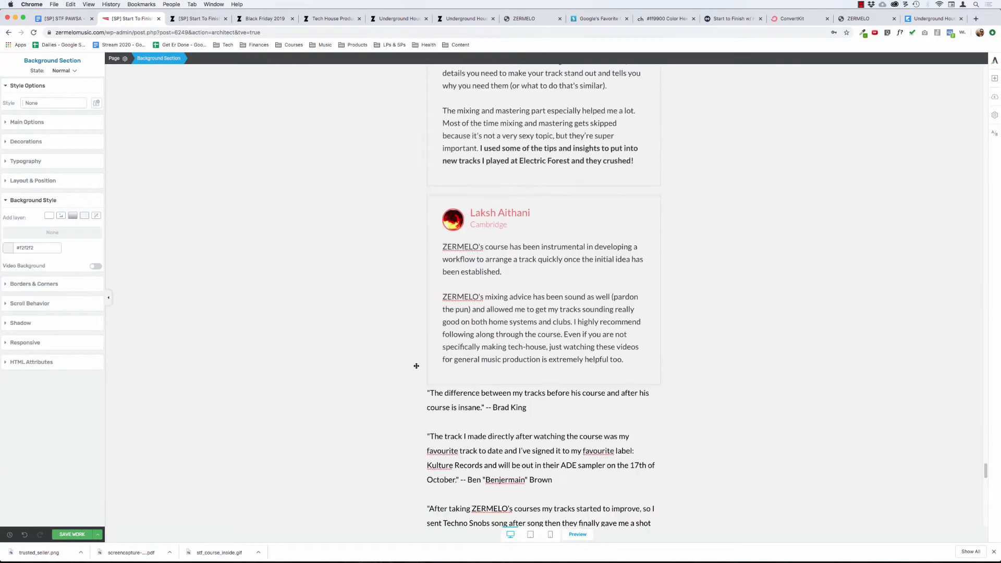
pyautogui.scroll(-4, 416, 366)
pyautogui.tripleClick(474, 251)
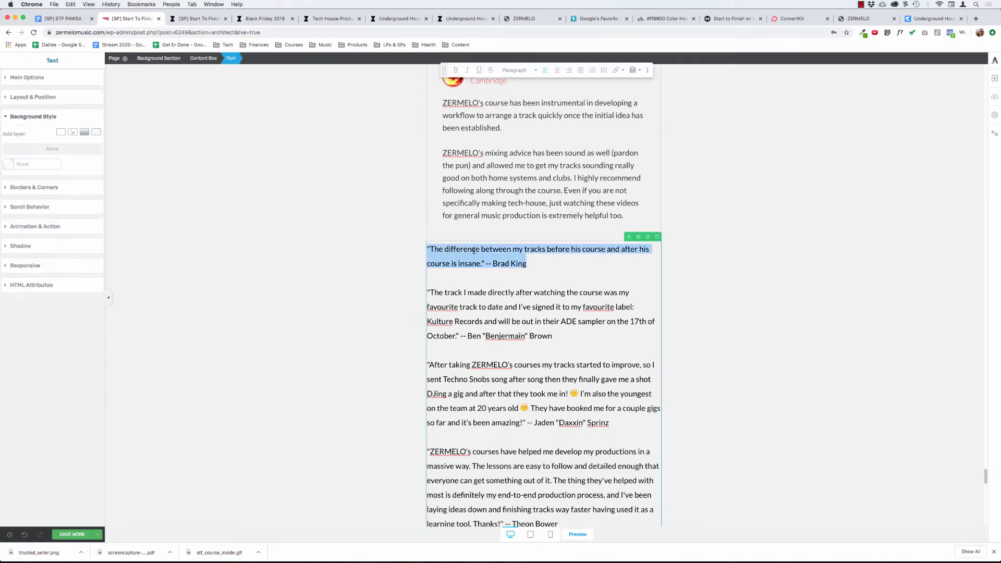
pyautogui.scroll(20, 473, 251)
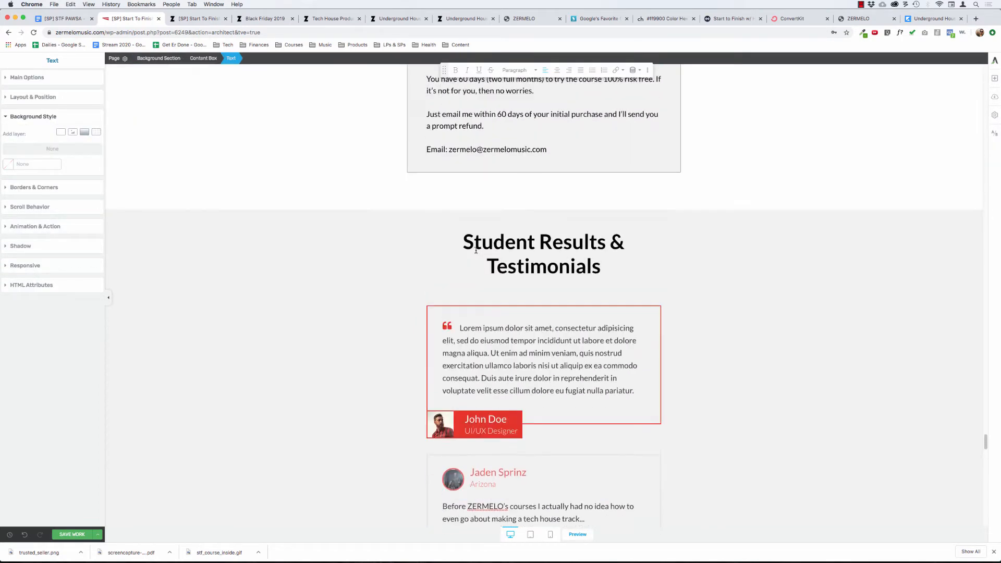
# Set the border of the new testimonial's content box to None.
pyautogui.click(431, 342)
pyautogui.click(49, 270)
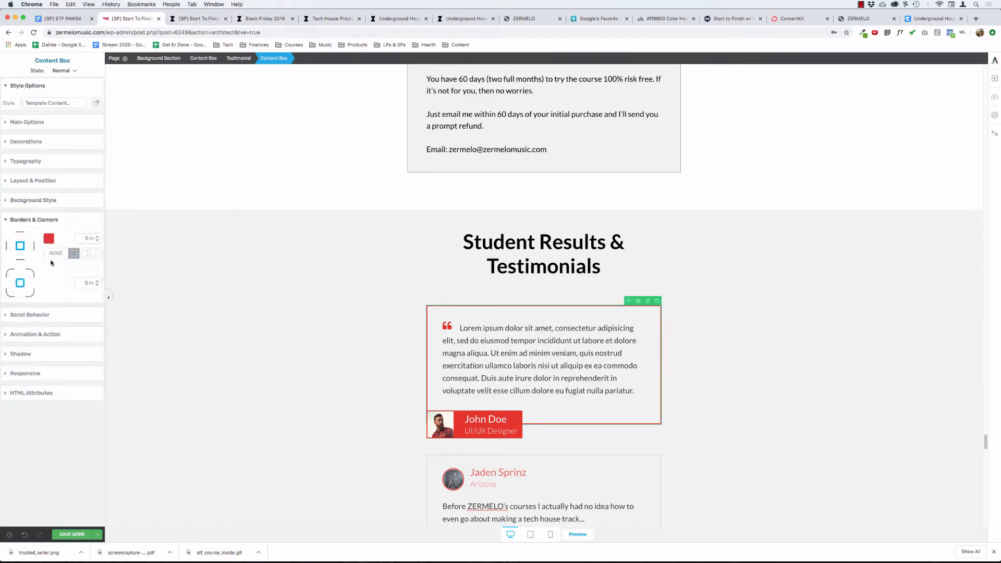
pyautogui.click(56, 254)
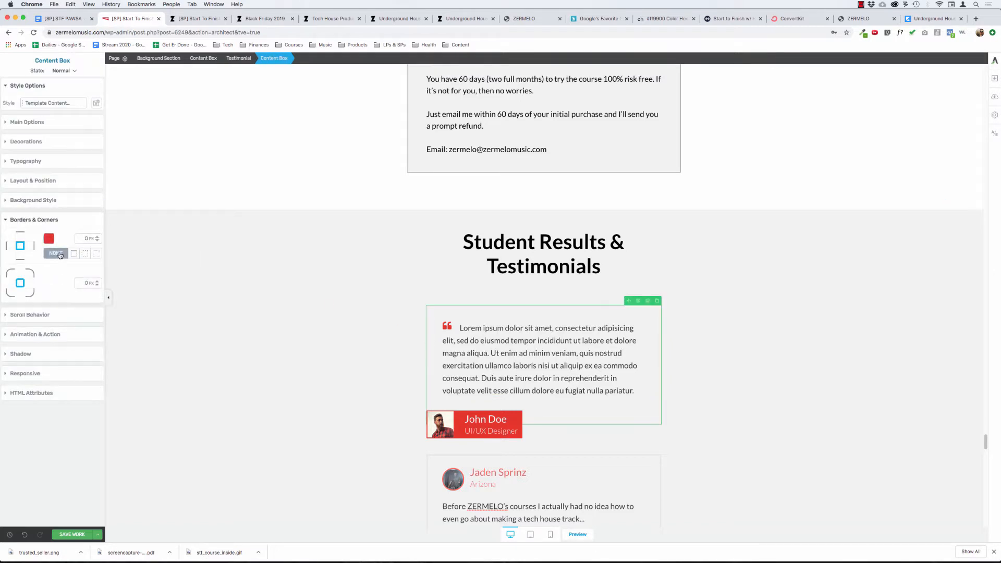
pyautogui.click(472, 332)
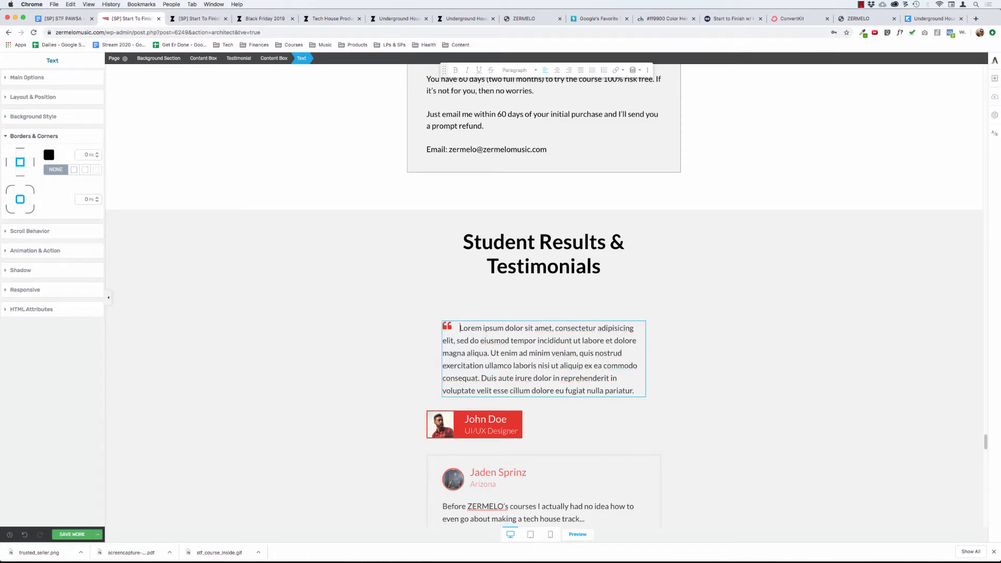
pyautogui.click(347, 297)
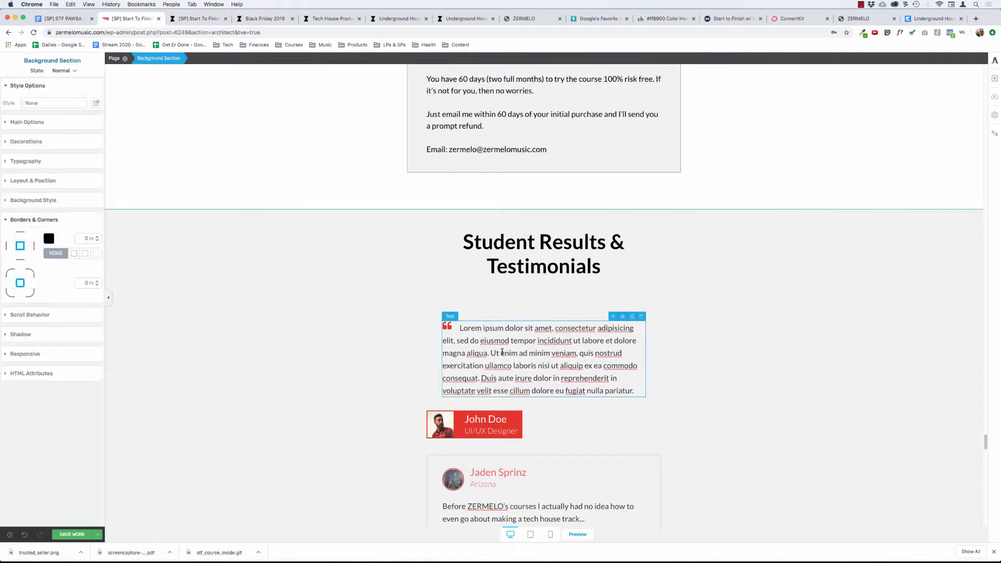
# Set the padding on all sides and the top margin of the new testimonial's content box to 0.
pyautogui.click(502, 349)
pyautogui.click(452, 326)
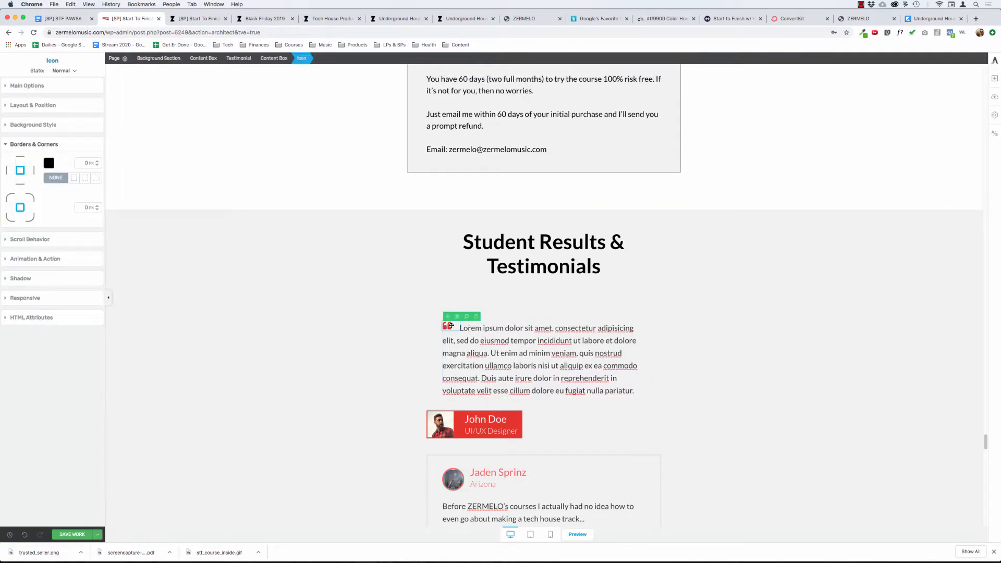
pyautogui.click(48, 105)
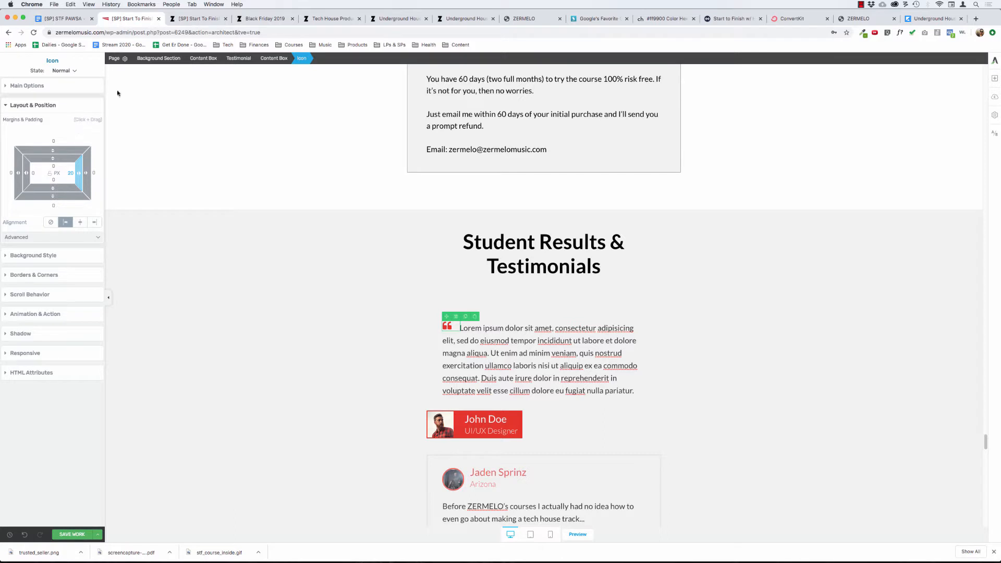
pyautogui.click(279, 59)
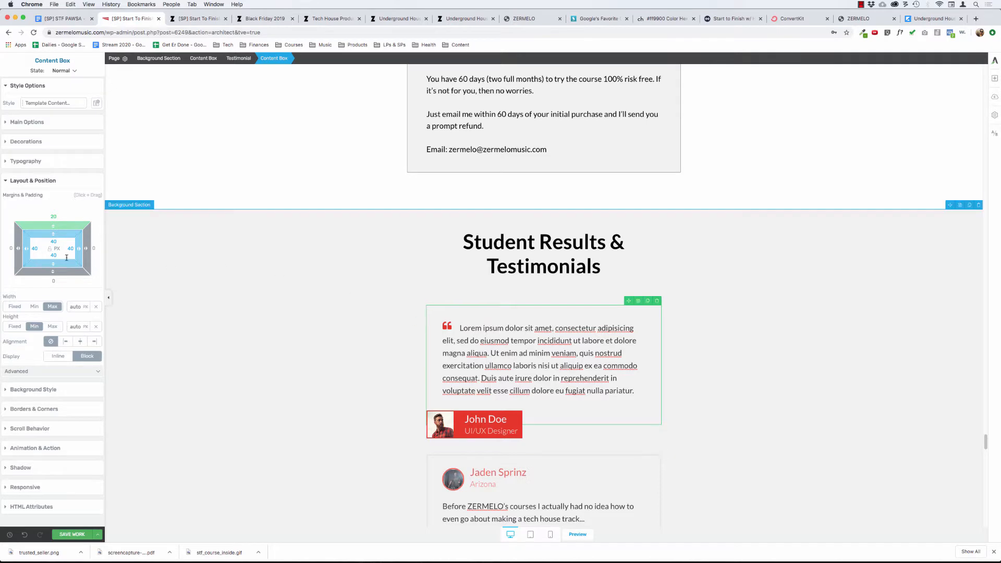
pyautogui.write('0')
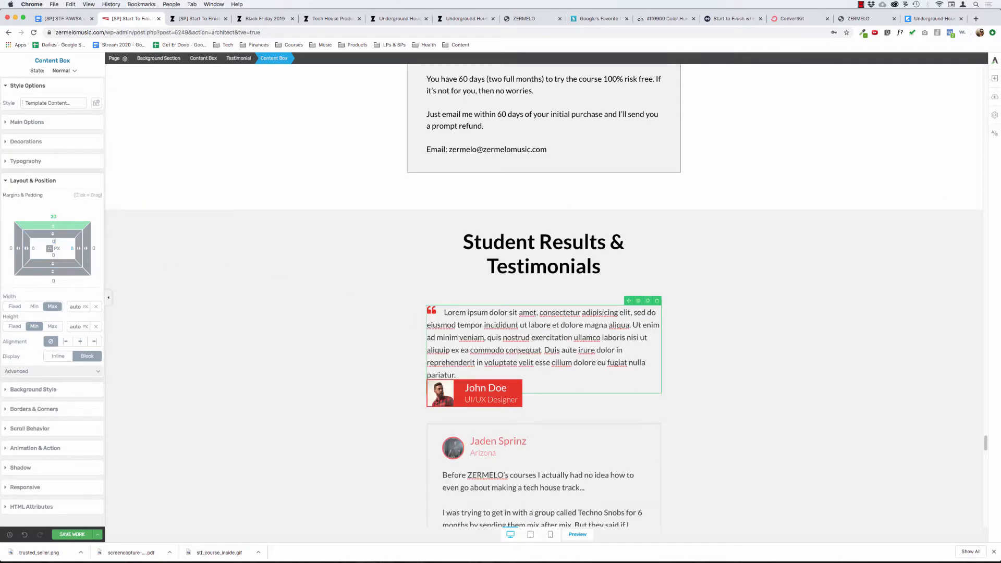
pyautogui.click(53, 217)
pyautogui.write('0')
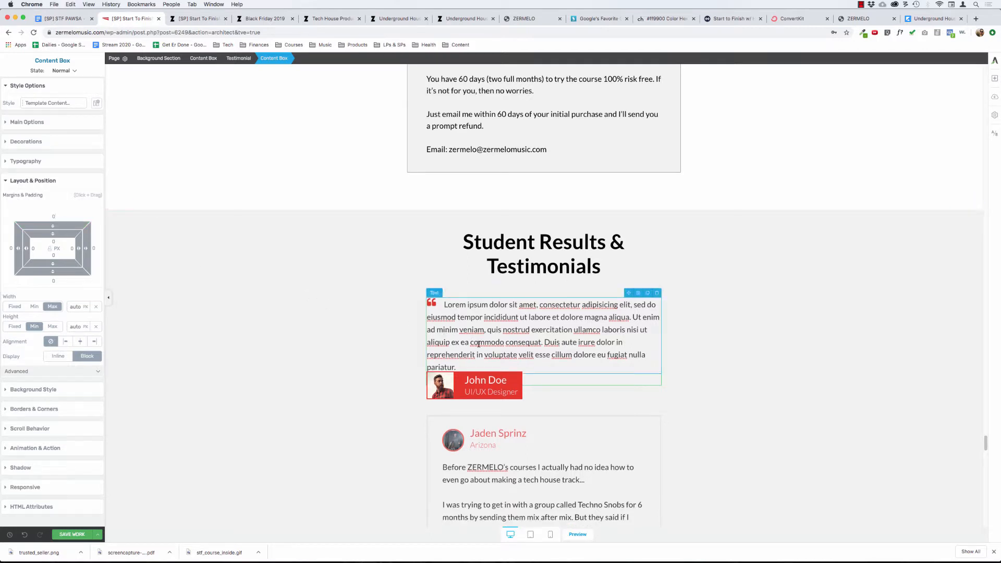
# Switch to the #ff9900 page on color-hex and copy the tint code #ffcc7f.
pyautogui.click(430, 304)
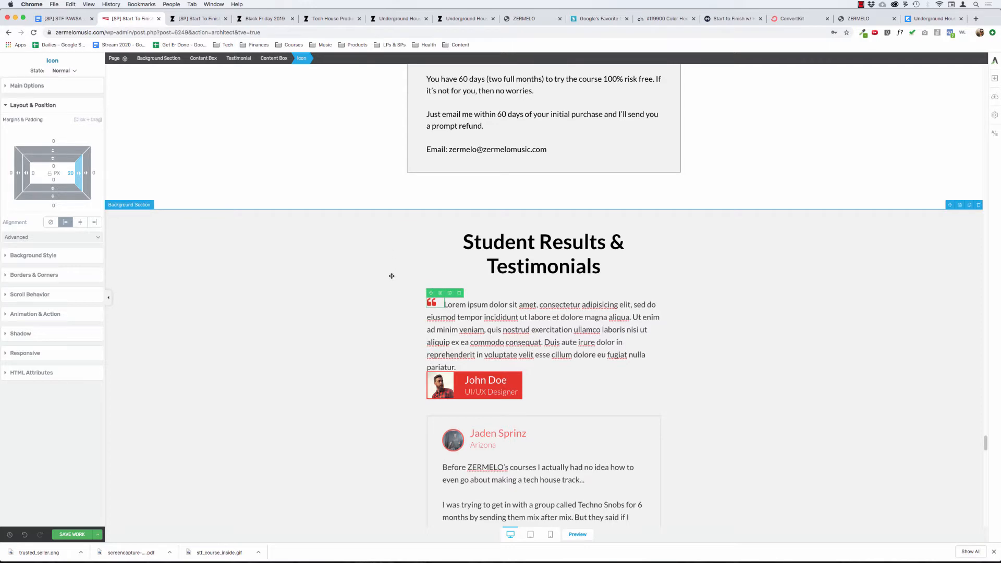
pyautogui.scroll(10, 391, 275)
pyautogui.scroll(-10, 391, 275)
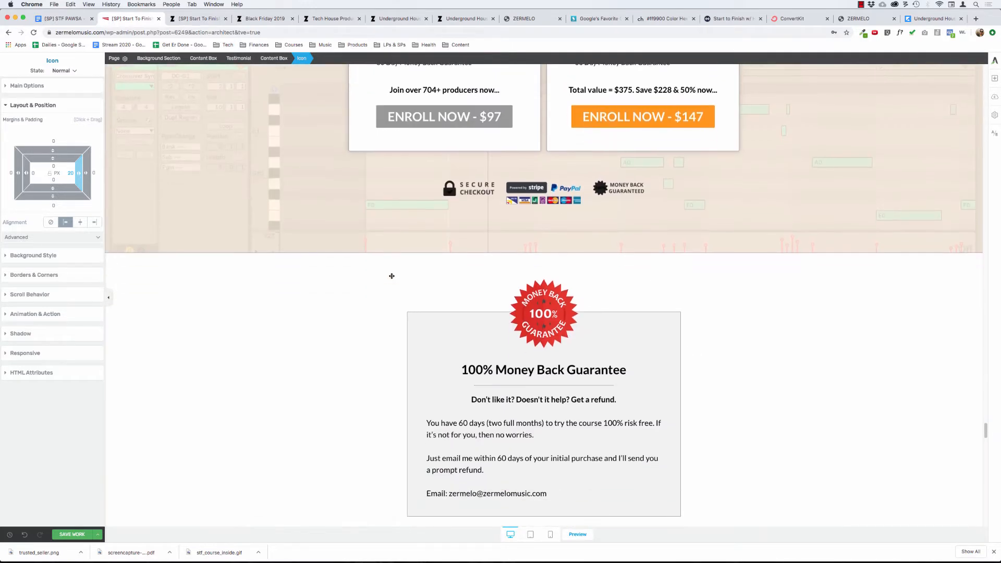
pyautogui.click(660, 20)
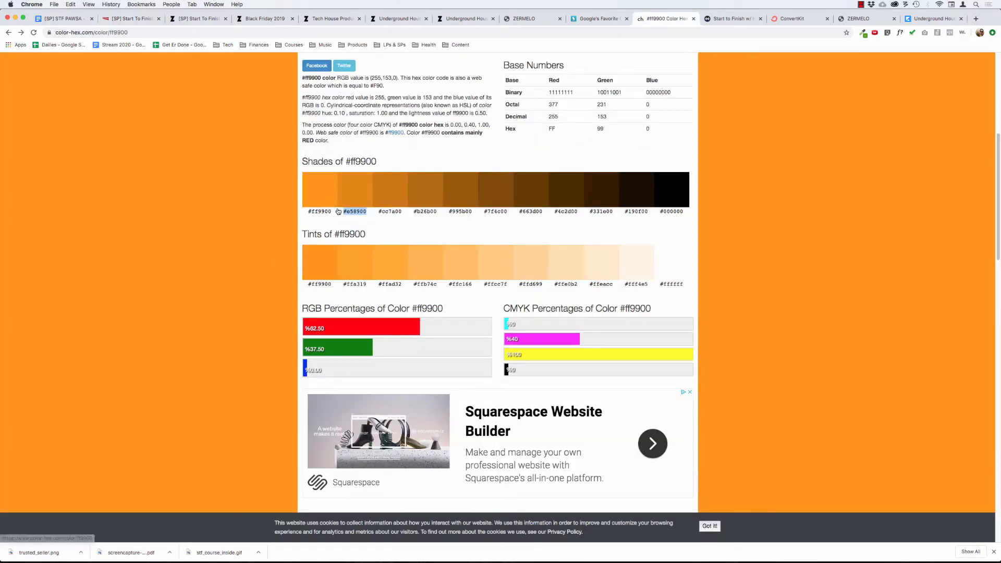
pyautogui.click(224, 214)
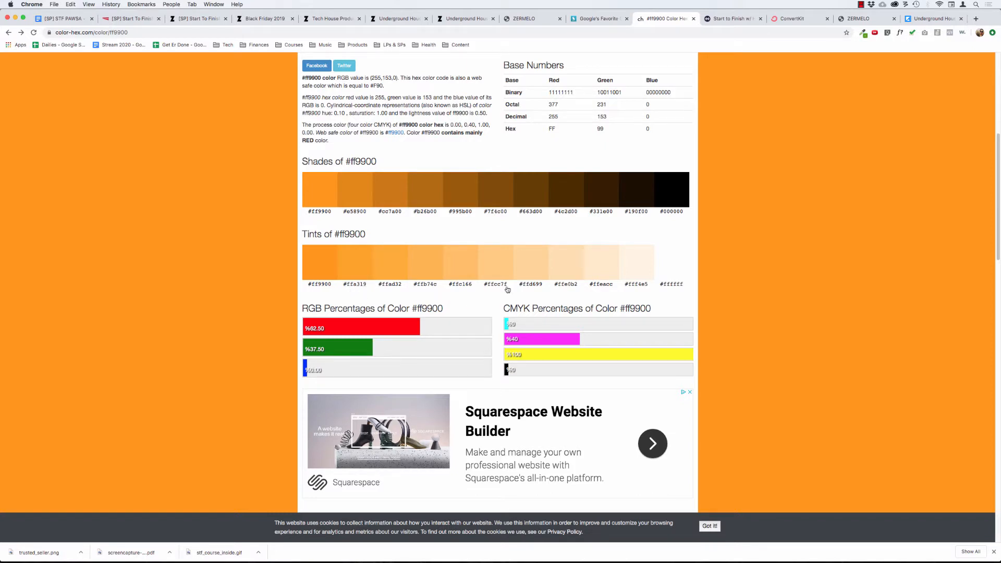
pyautogui.moveTo(511, 285); pyautogui.dragTo(483, 287)
pyautogui.press('super+c')
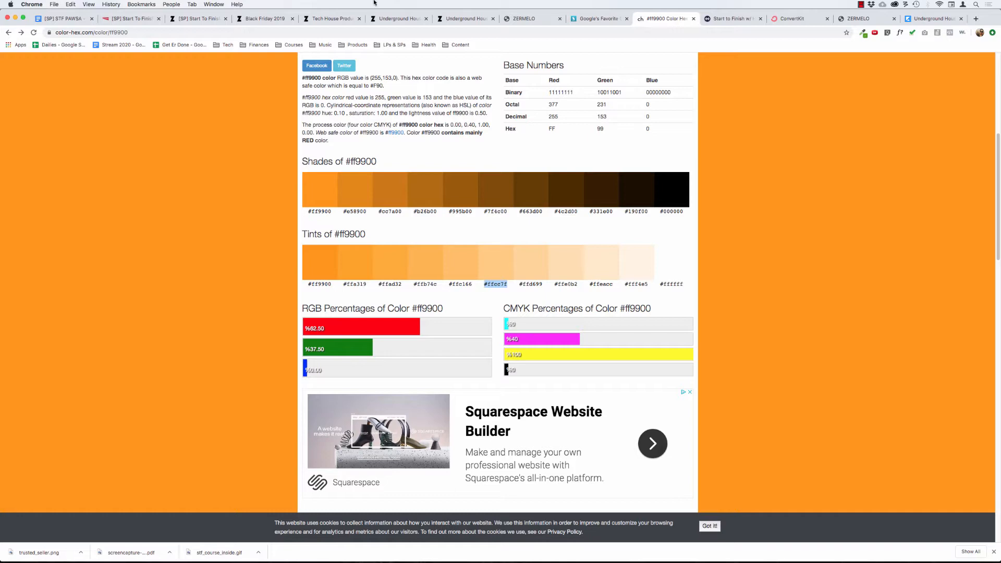
# Return to the page editor and set the colour of the testimonial's quotation mark icon to #ffcc7f.
pyautogui.click(130, 19)
pyautogui.scroll(-10, 348, 280)
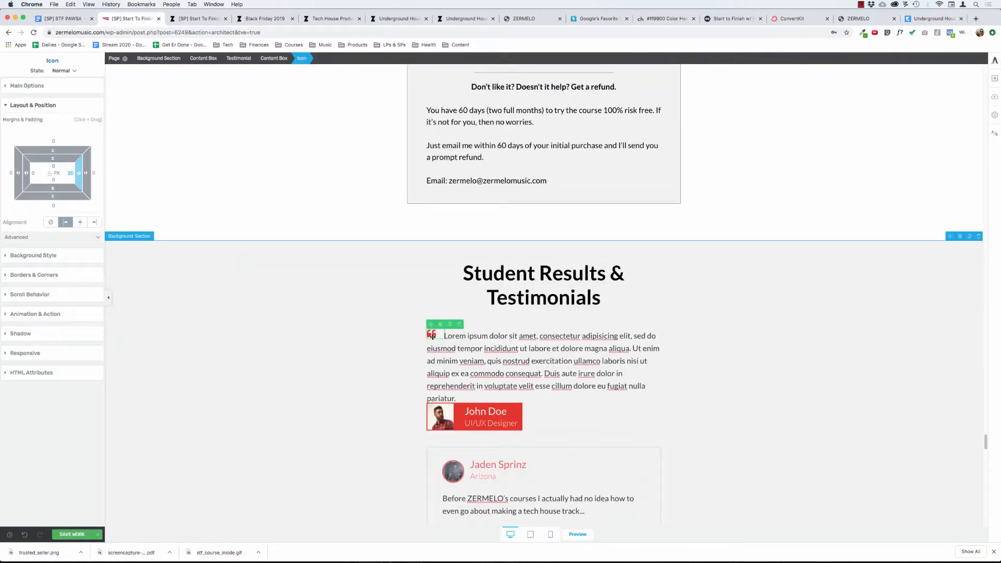
pyautogui.click(42, 86)
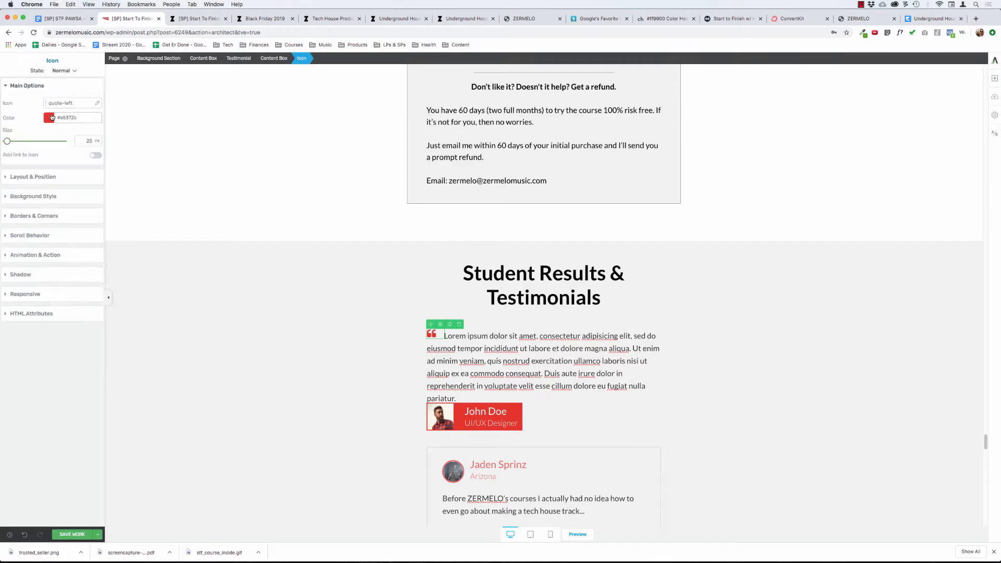
pyautogui.click(57, 118)
pyautogui.click(53, 223)
pyautogui.press('super+v')
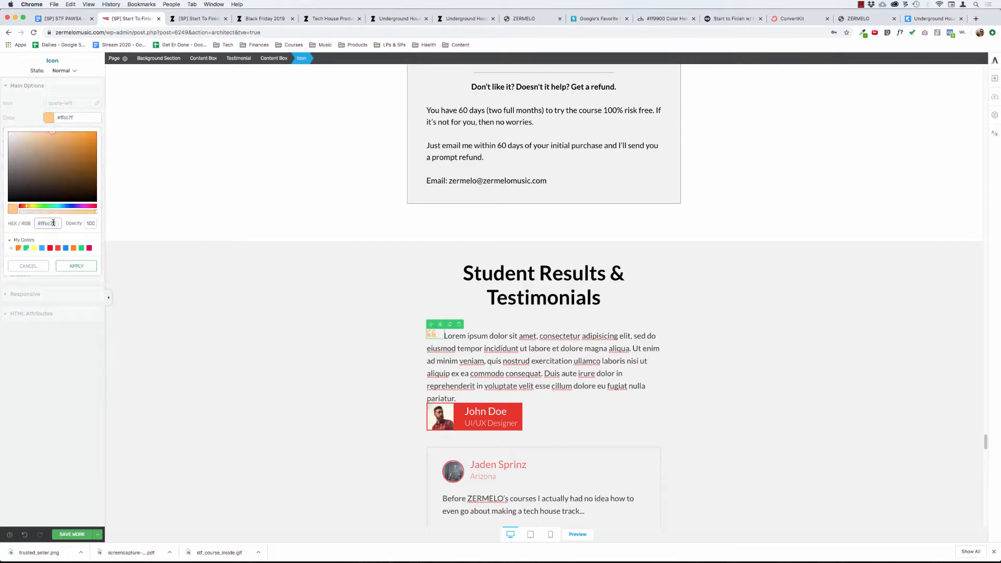
pyautogui.click(77, 266)
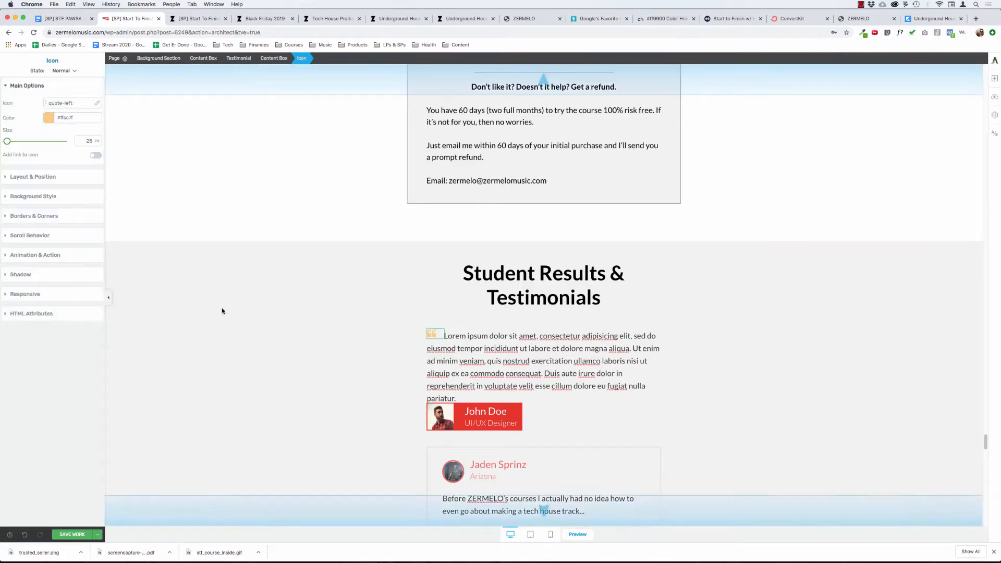
# Compare the quotation mark icon with the orange enroll button and set the icon's colour to #ff9900.
pyautogui.click(480, 271)
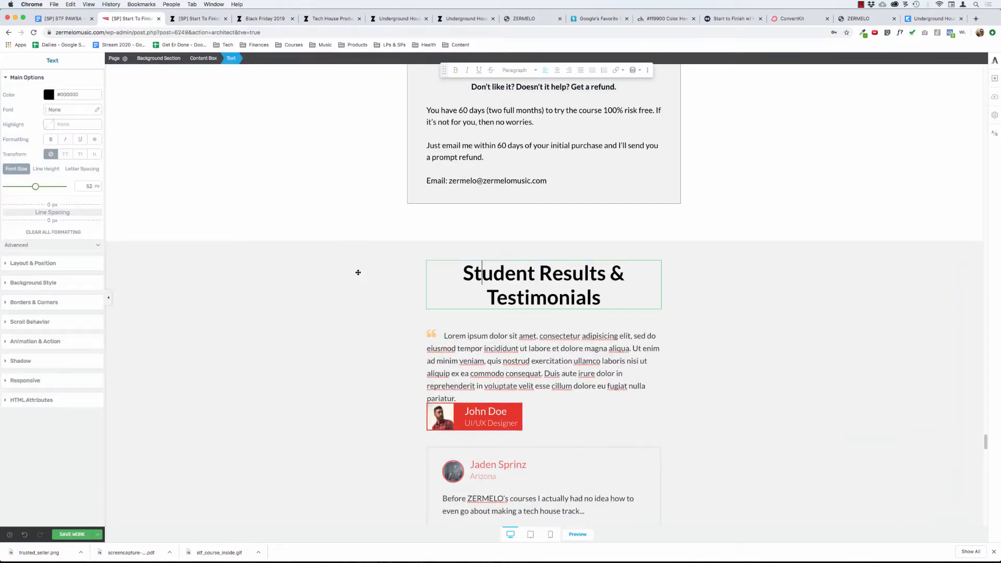
pyautogui.scroll(10, 358, 273)
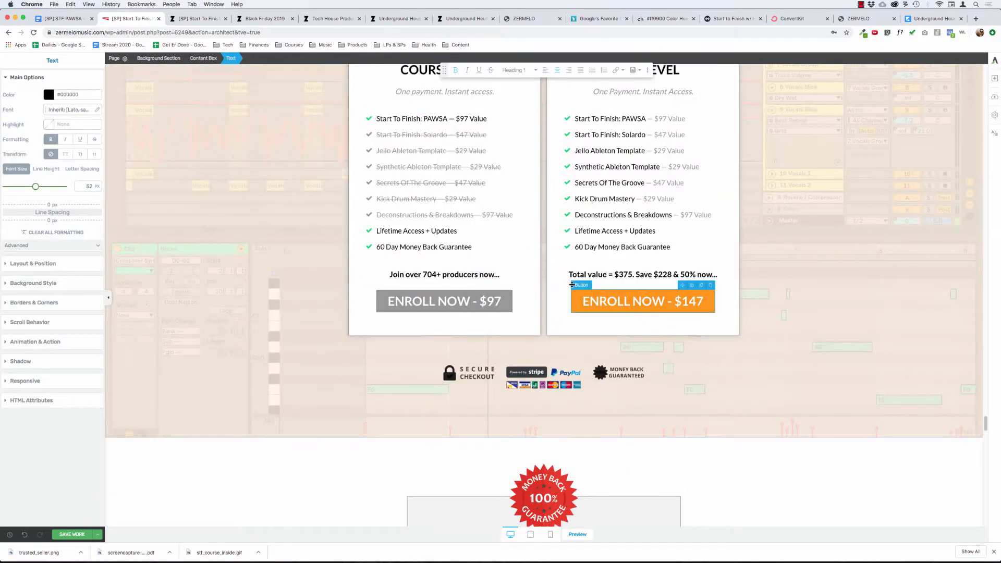
pyautogui.scroll(-8, 499, 346)
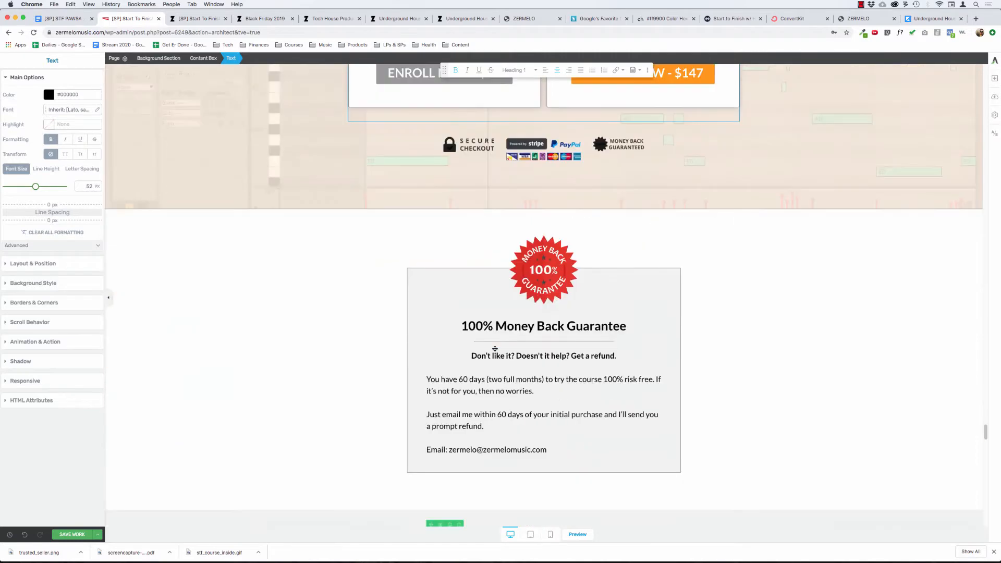
pyautogui.click(432, 400)
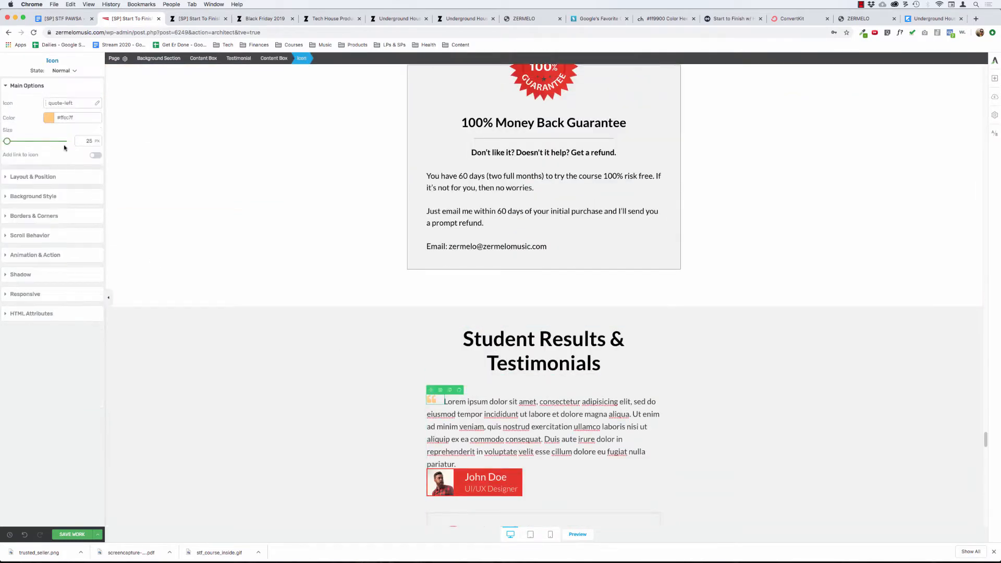
pyautogui.click(49, 118)
pyautogui.tripleClick(43, 223)
pyautogui.press('super+c')
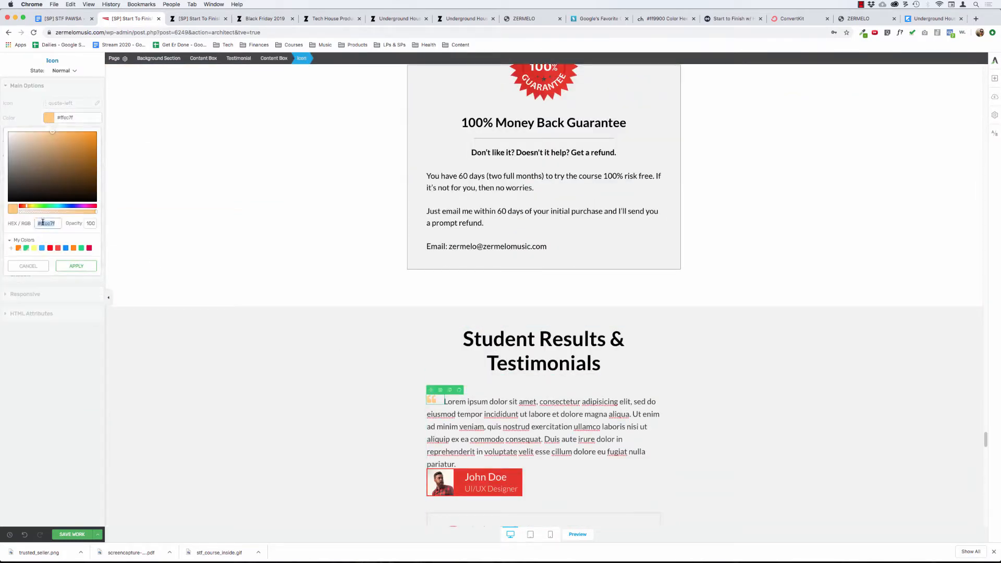
pyautogui.write('ff9900')
pyautogui.click(76, 266)
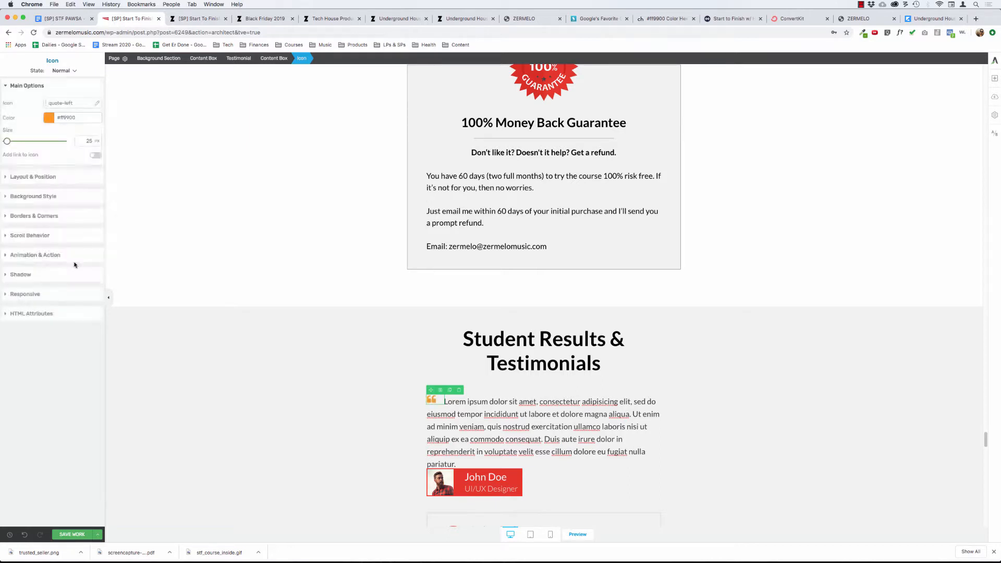
pyautogui.click(318, 356)
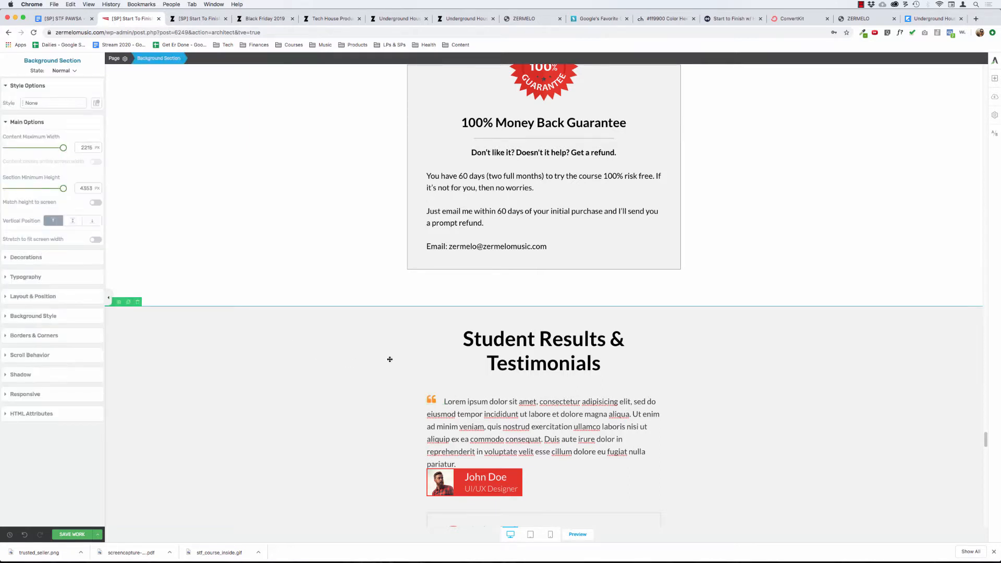
pyautogui.scroll(-5, 334, 334)
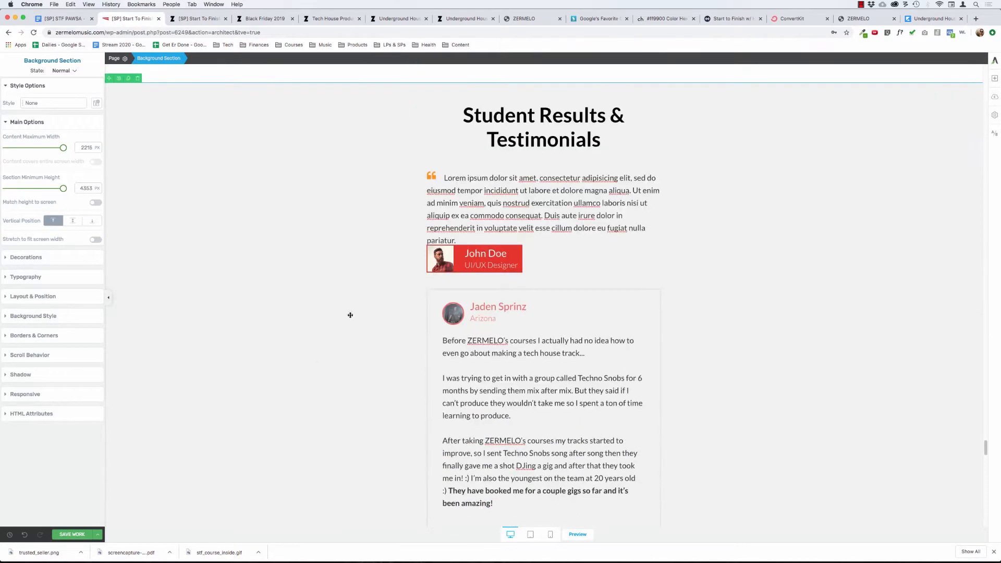
pyautogui.click(444, 177)
pyautogui.press('super+v')
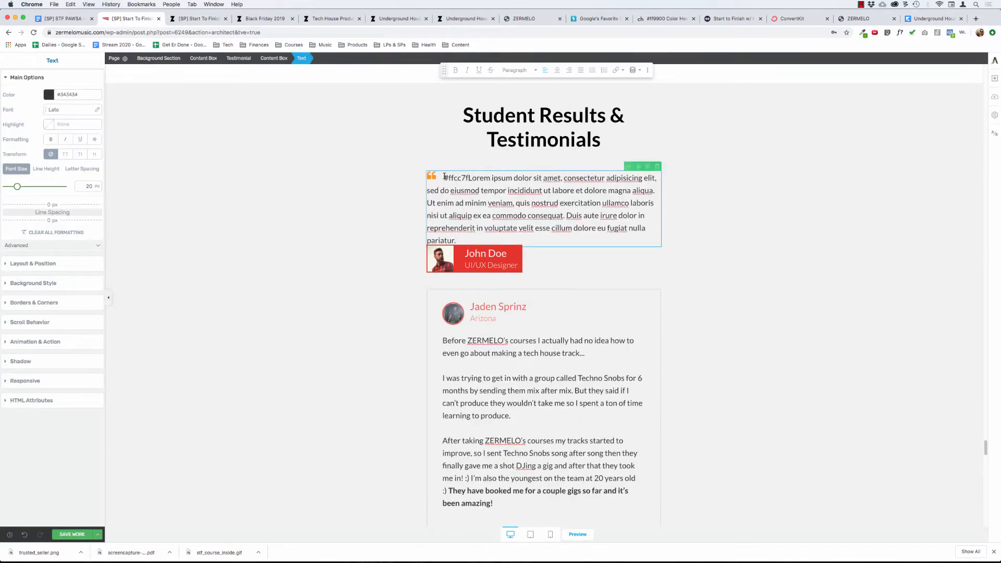
pyautogui.press('super+z')
# Copy the pasted quote starting "The difference between my tracks" and replace the new testimonial's placeholder paragraph with it.
pyautogui.scroll(-10, 477, 235)
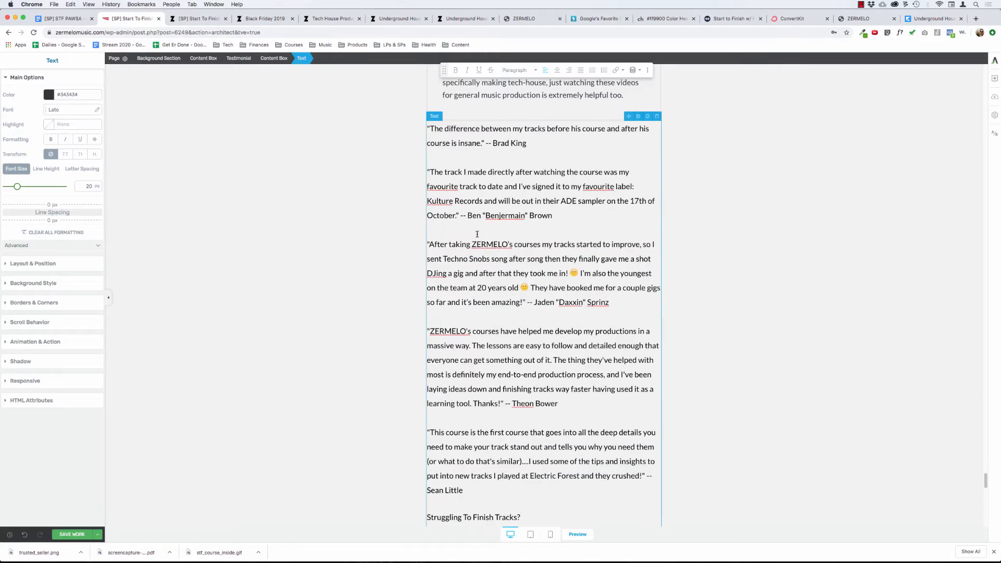
pyautogui.tripleClick(546, 267)
pyautogui.press('super+c')
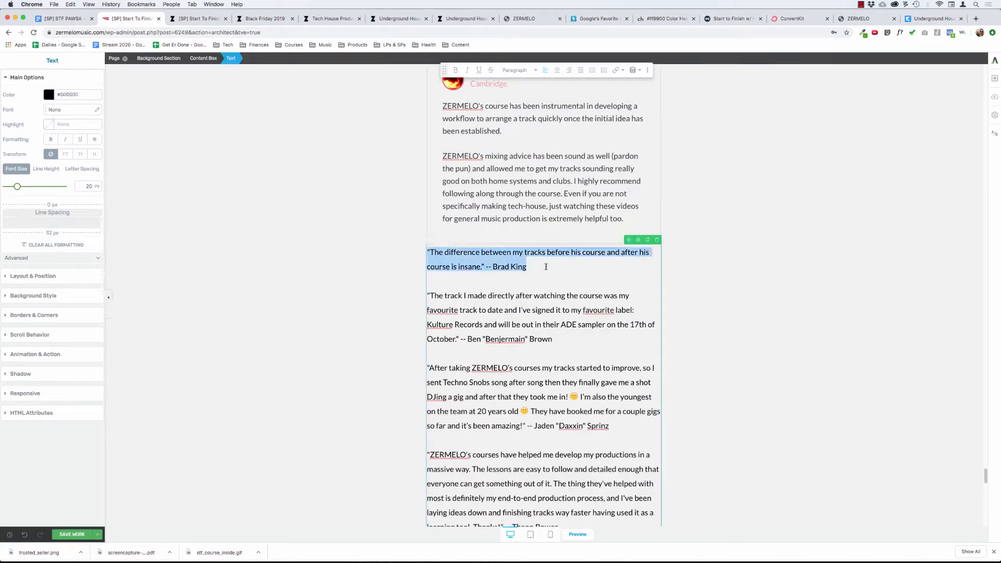
pyautogui.scroll(10, 457, 239)
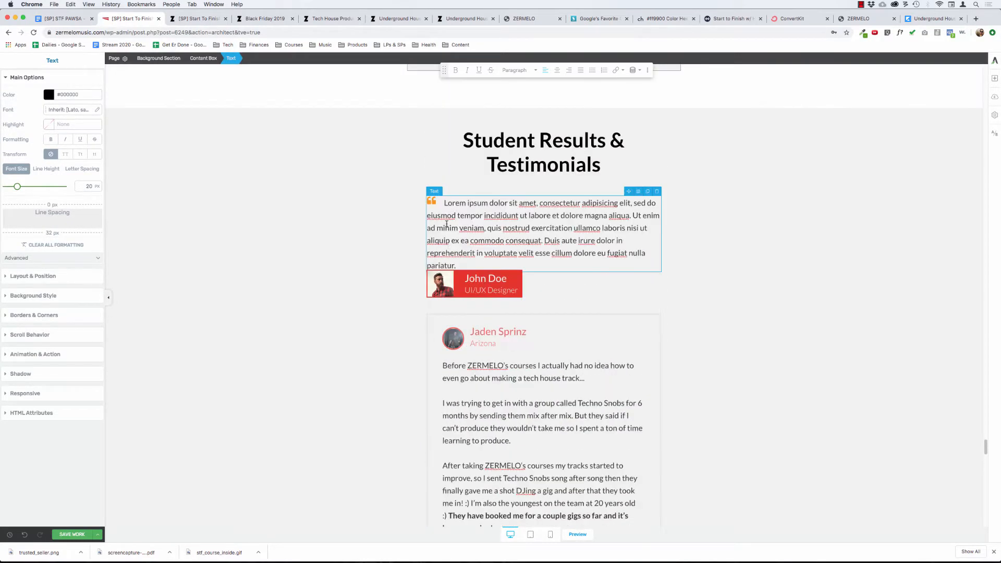
pyautogui.tripleClick(447, 203)
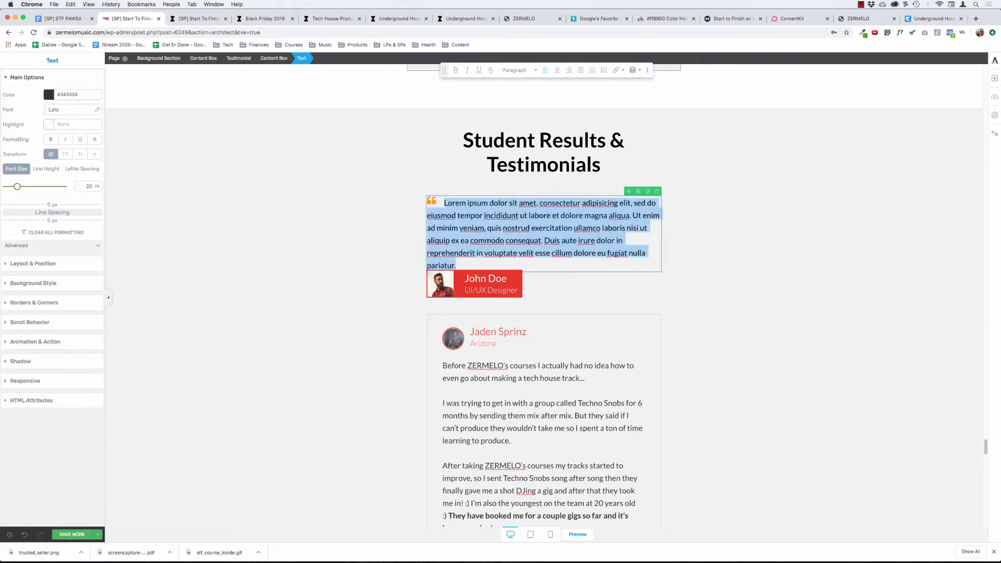
pyautogui.press('super+v')
# Replace the double hyphen after the quote with an em dash and make the dash and the student's name bold.
pyautogui.moveTo(538, 215); pyautogui.dragTo(505, 215)
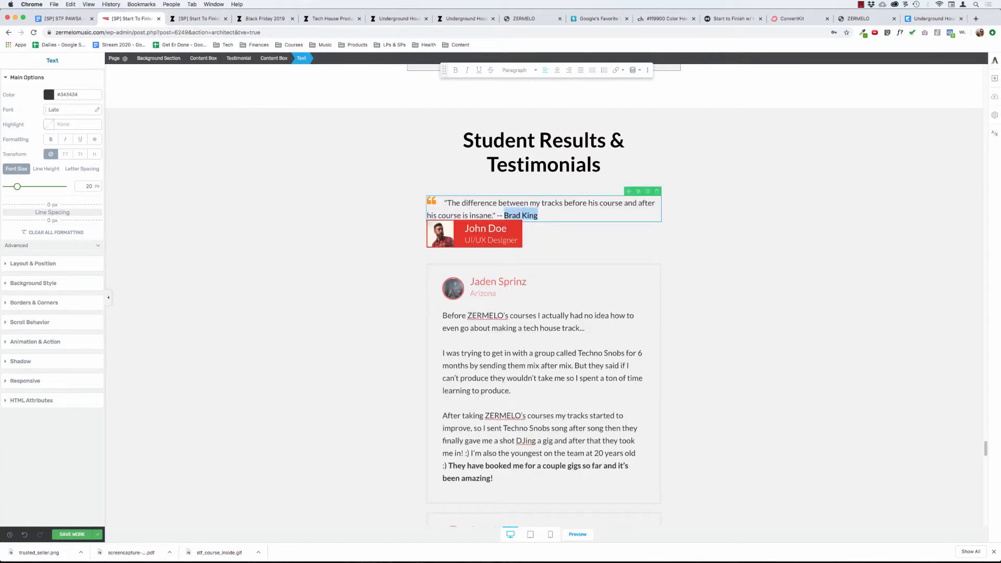
pyautogui.press('super+v')
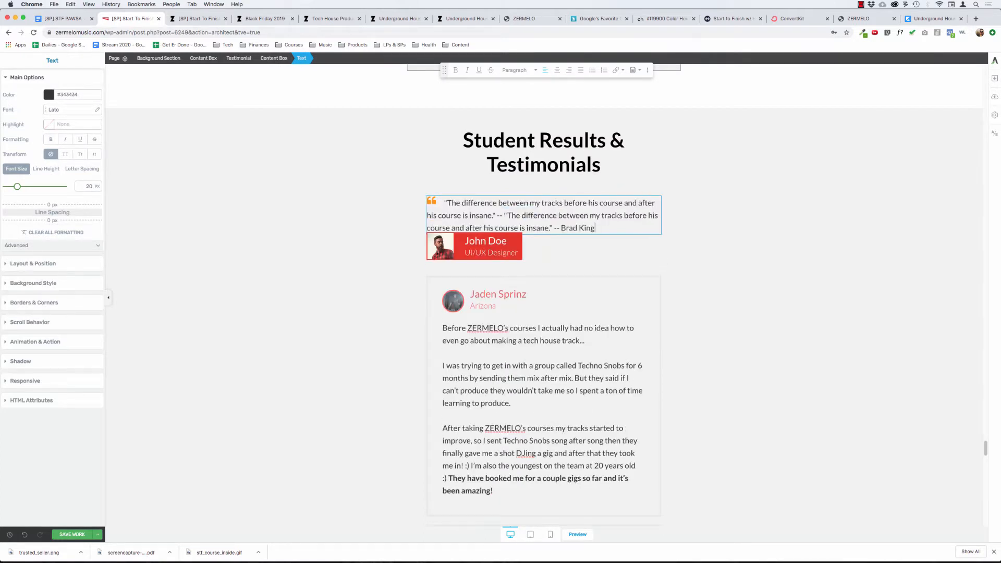
pyautogui.press('super+z')
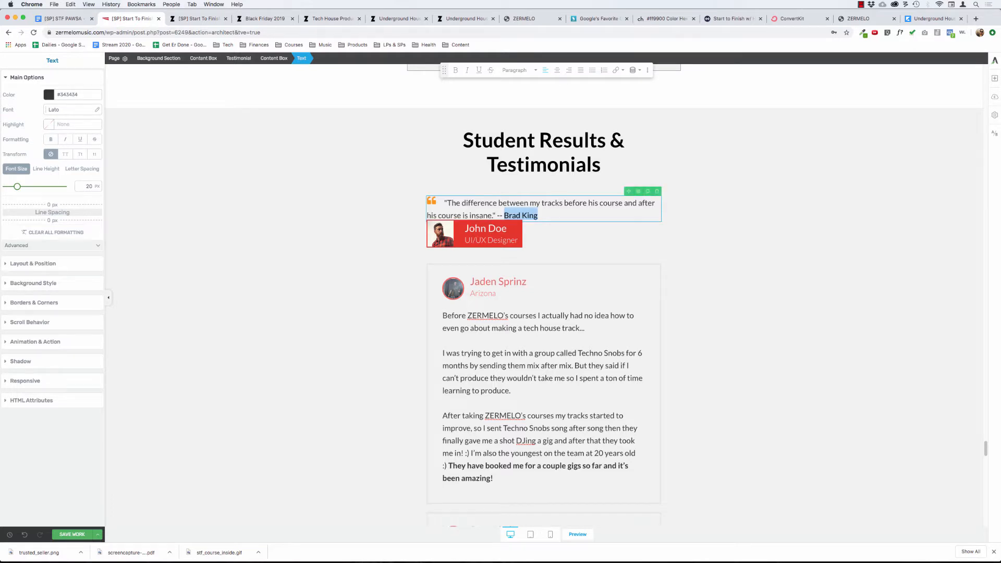
pyautogui.press('super+b')
pyautogui.press('Left')
pyautogui.press('BackSpace')
pyautogui.press('BackSpace')
pyautogui.write('—')
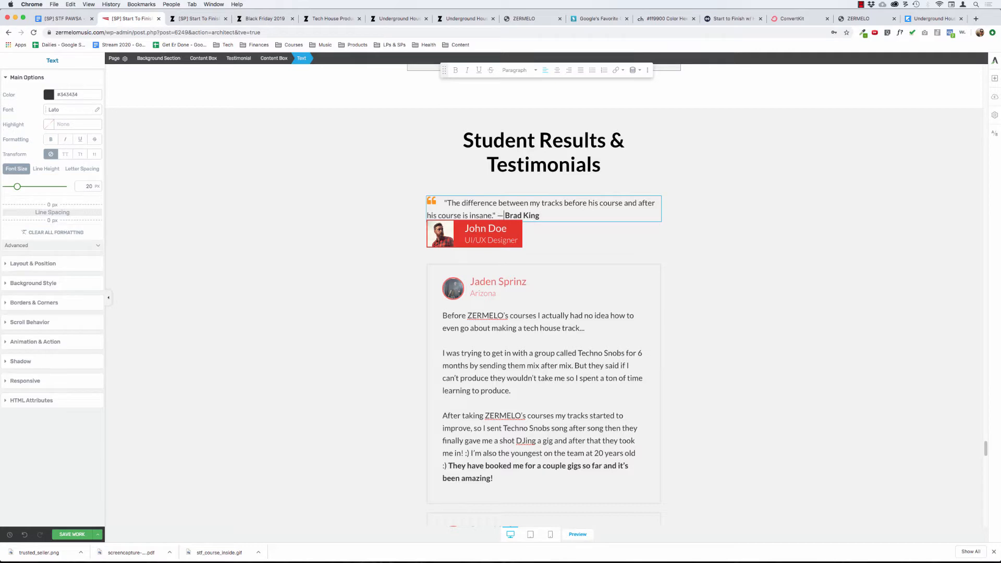
pyautogui.moveTo(540, 215); pyautogui.dragTo(497, 216)
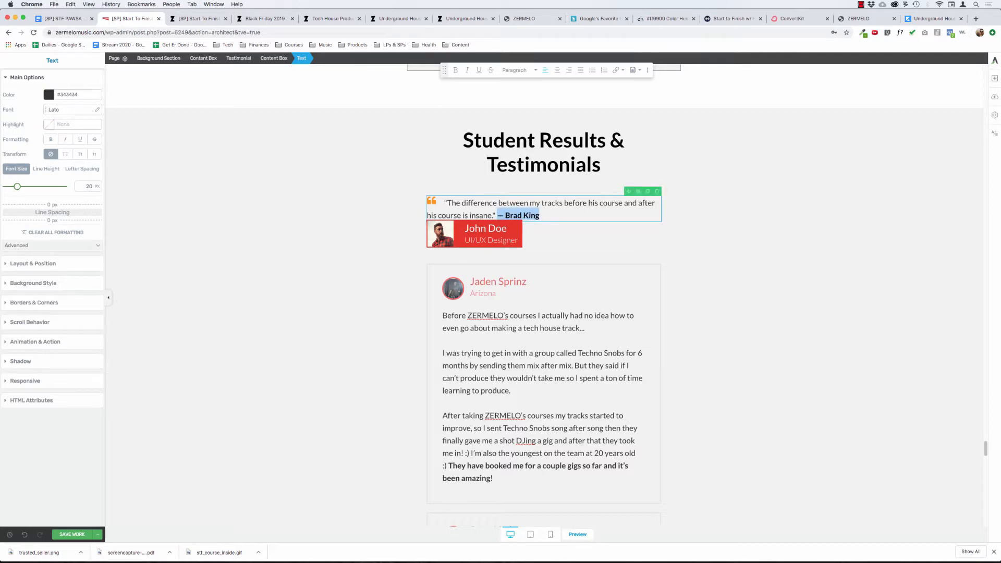
# Delete the closing and opening quotation marks typed around the quote in the new testimonial.
pyautogui.press('Left')
pyautogui.press('Left')
pyautogui.press('BackSpace')
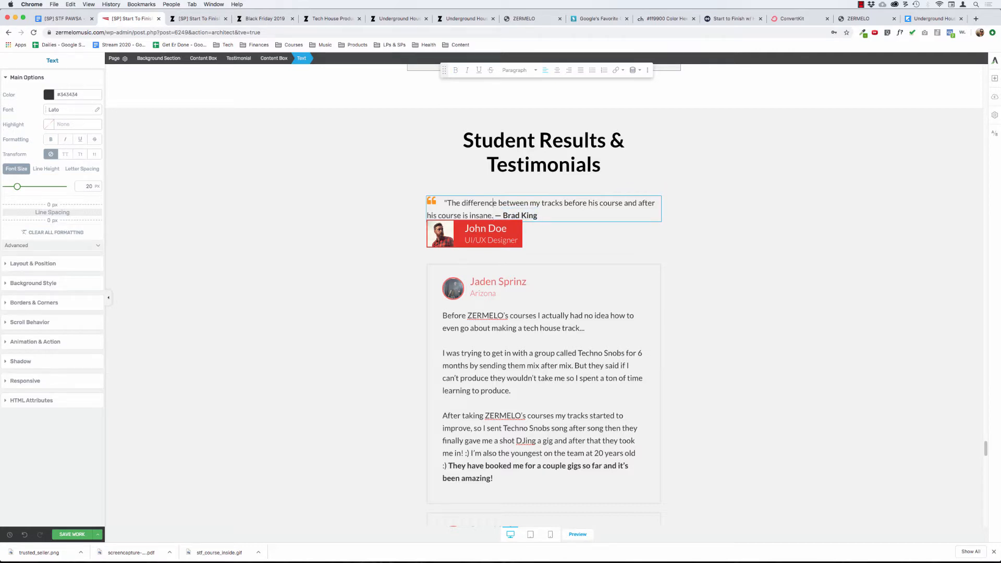
pyautogui.click(447, 203)
pyautogui.press('BackSpace')
# Italicise the quote from "The difference" to "insane", leaving out the dash and the student's name.
pyautogui.moveTo(445, 204); pyautogui.dragTo(492, 215)
pyautogui.press('super+i')
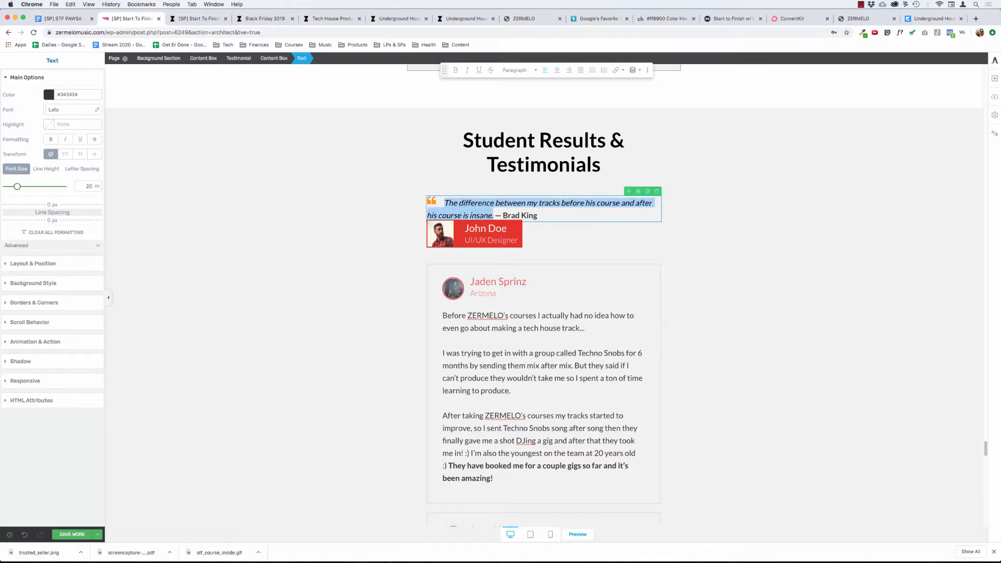
pyautogui.click(305, 201)
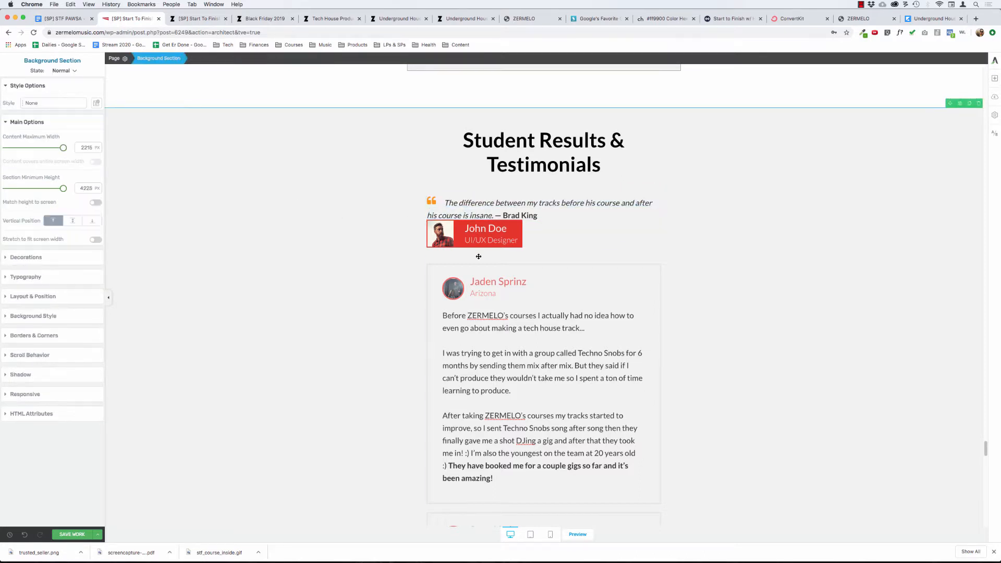
# Delete the red placeholder author box with photo, name and job title beneath the first quote.
pyautogui.click(434, 228)
pyautogui.click(333, 58)
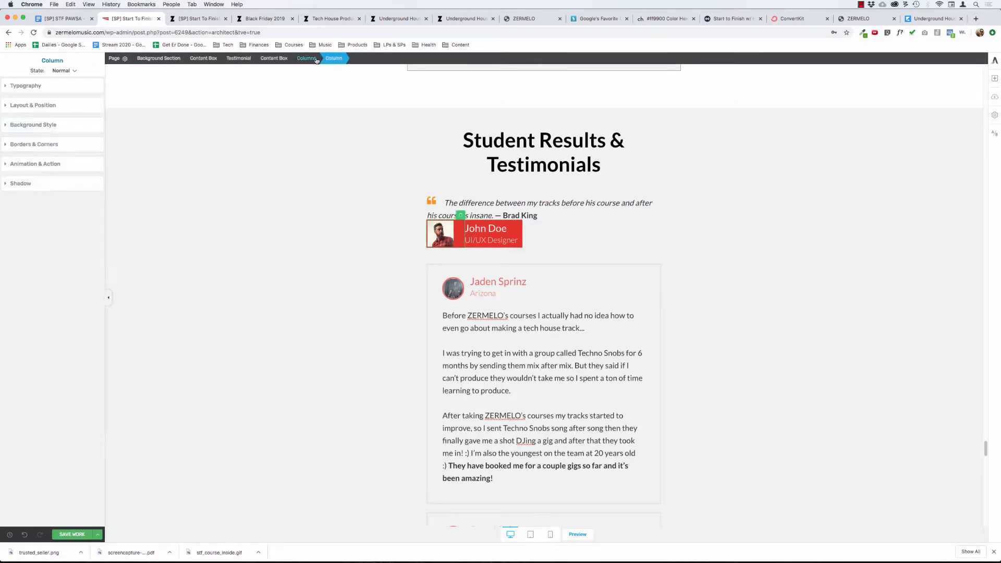
pyautogui.click(315, 59)
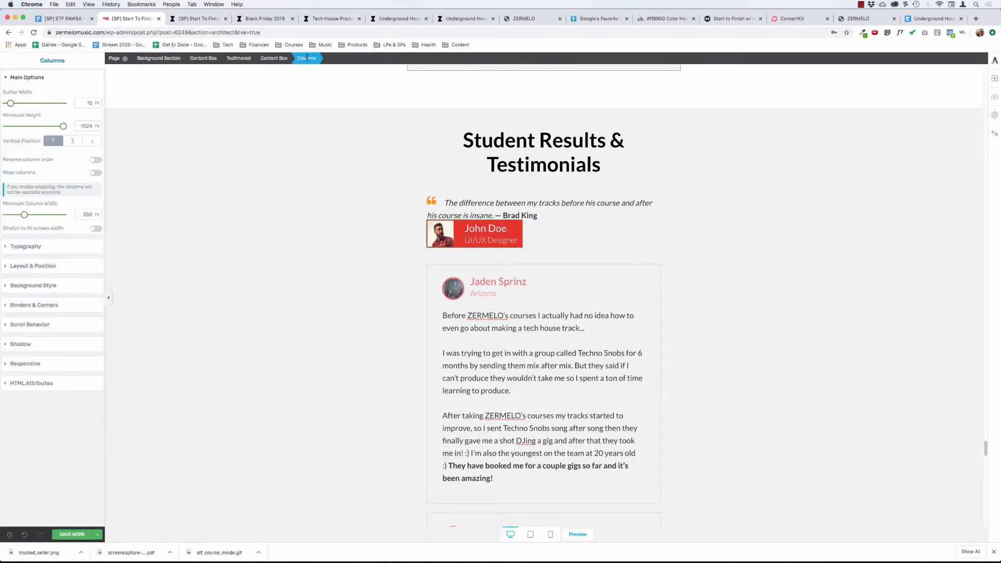
pyautogui.click(272, 59)
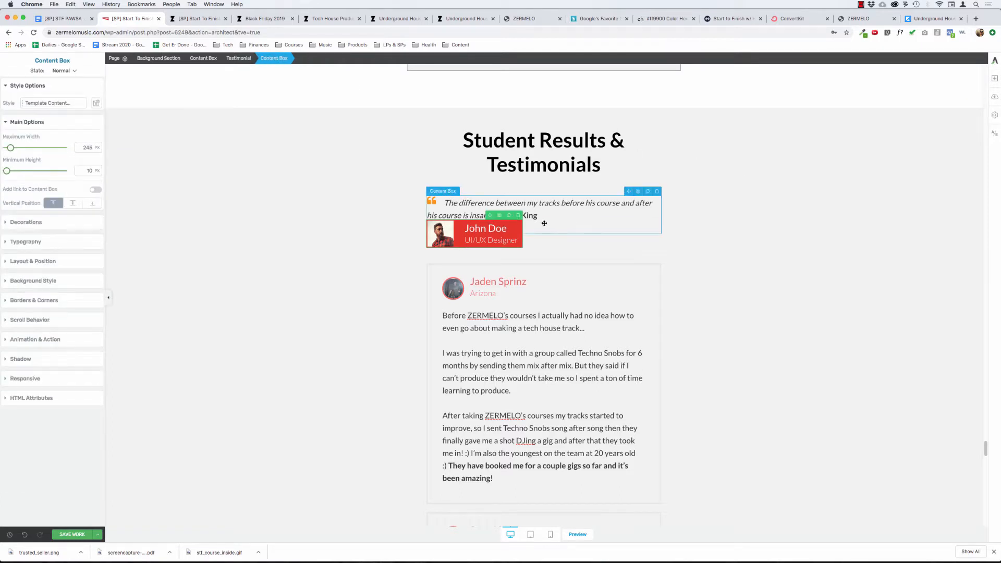
pyautogui.click(519, 215)
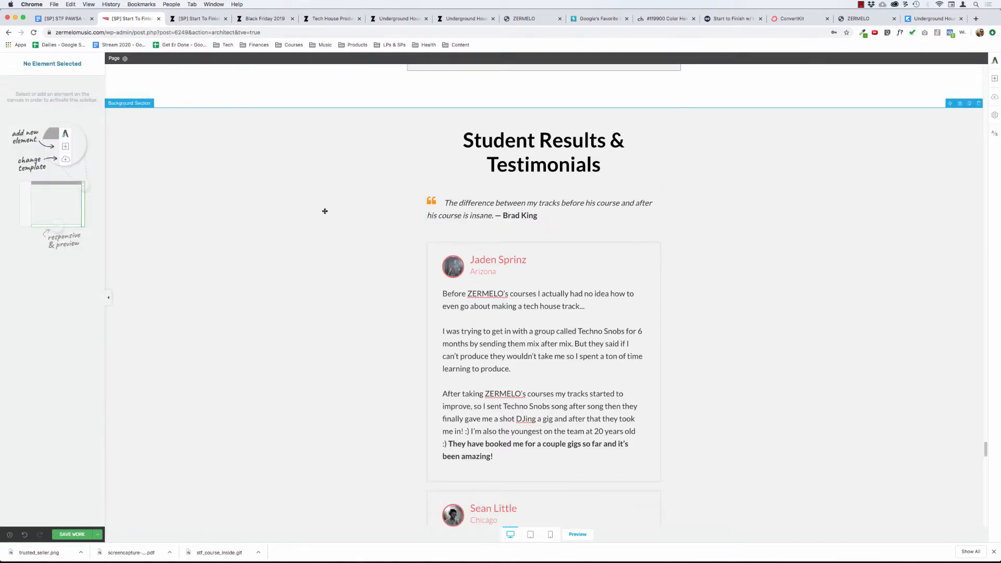
pyautogui.click(319, 201)
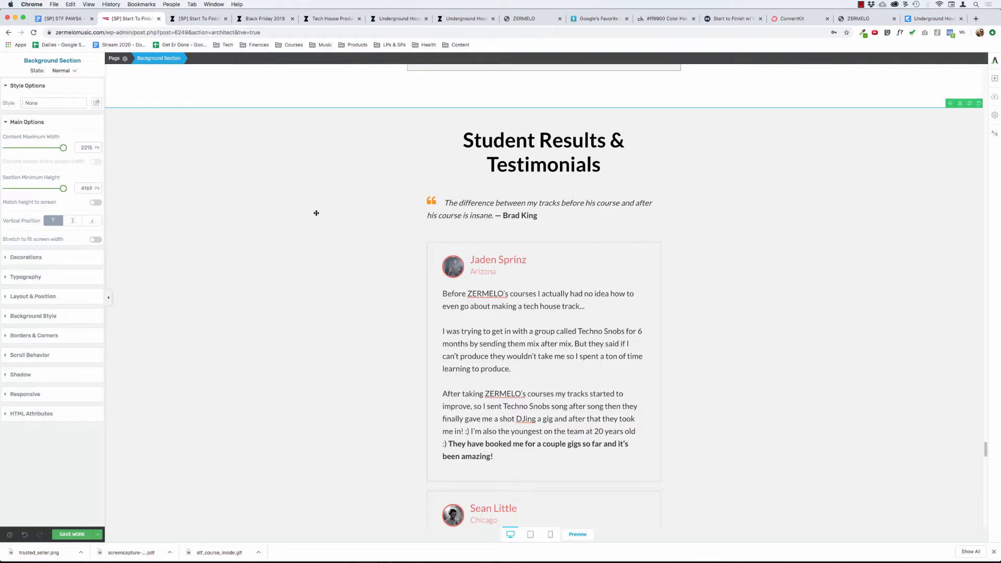
# Set the first quote's text element to 0 px bottom margin and 0 px padding on all sides.
pyautogui.click(463, 203)
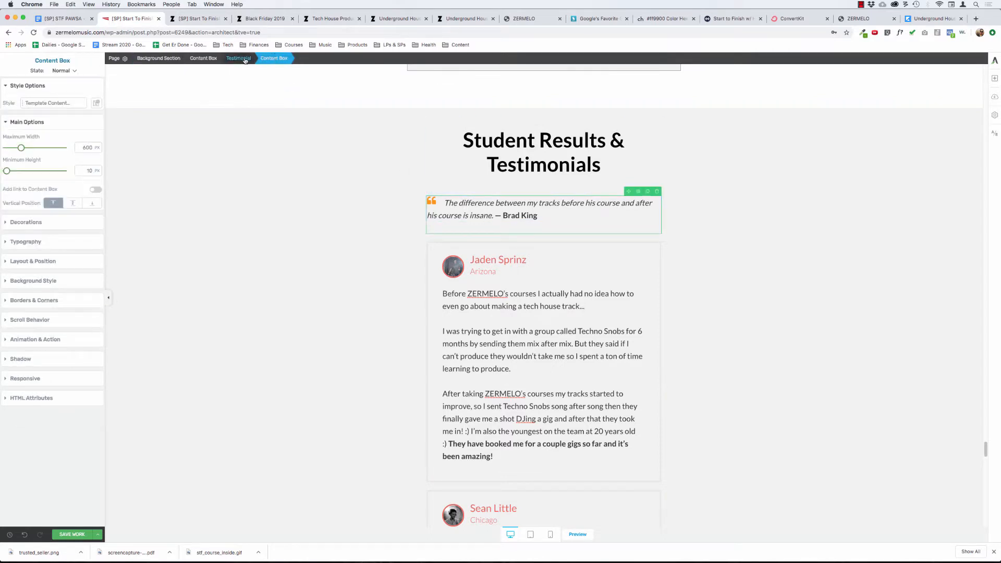
pyautogui.click(47, 262)
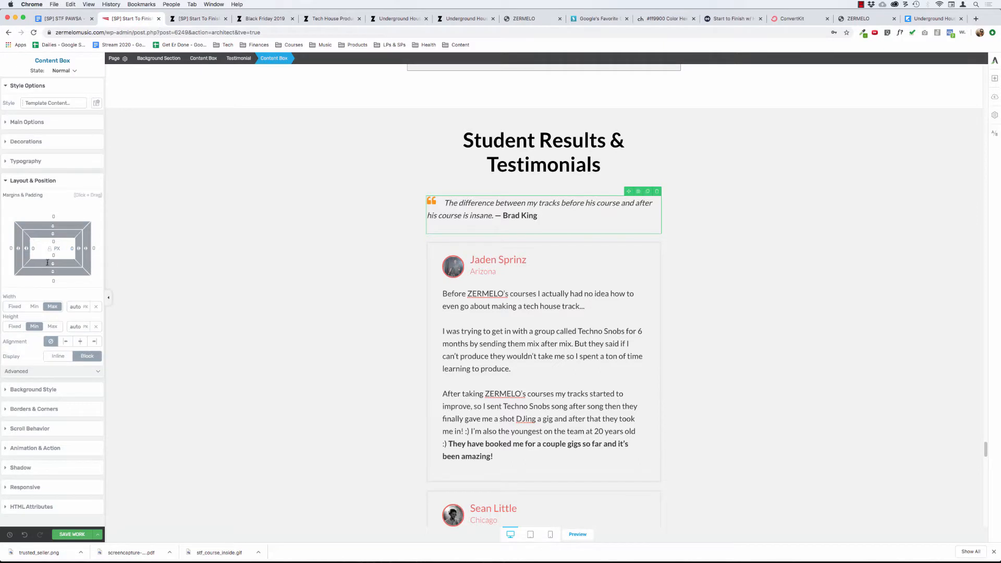
pyautogui.click(510, 203)
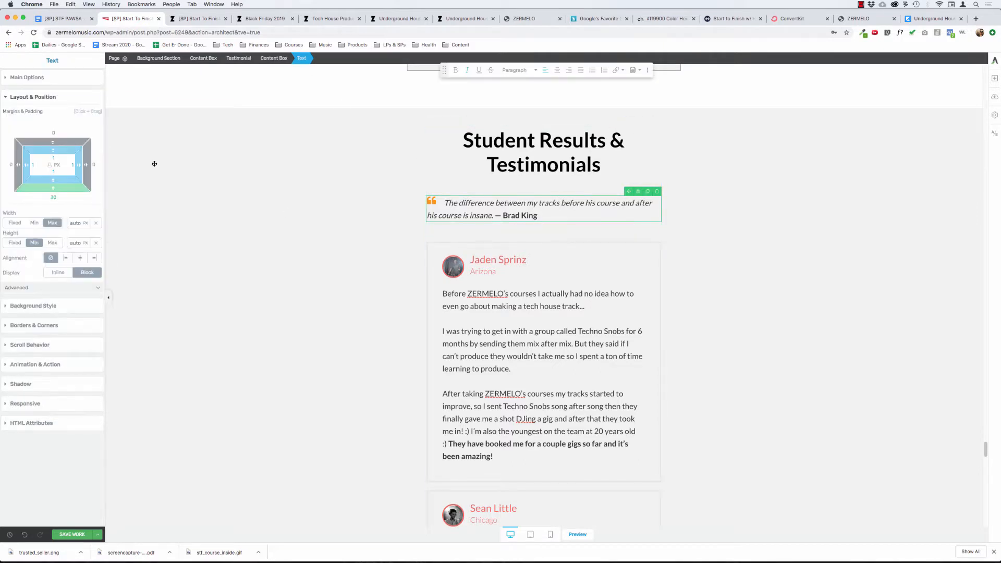
pyautogui.write('0')
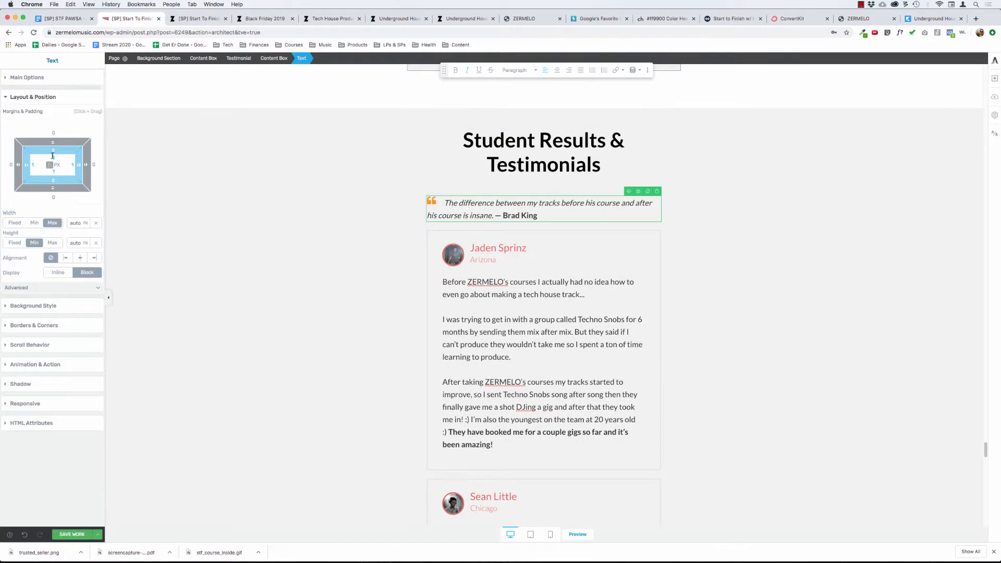
pyautogui.click(54, 156)
pyautogui.write('0')
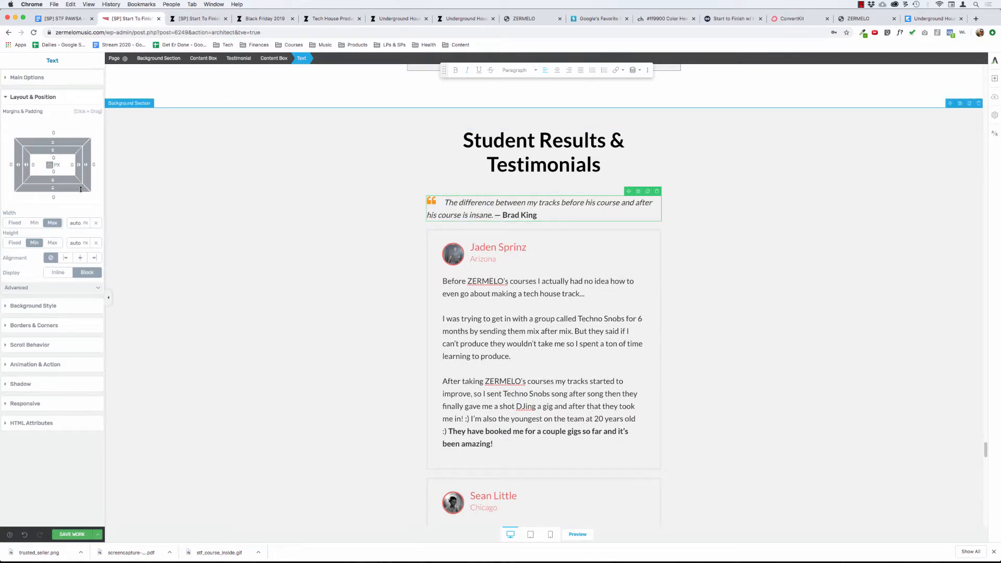
# Examine the main, layout, background and border settings of the first quote's text and its orange quote icon.
pyautogui.click(25, 78)
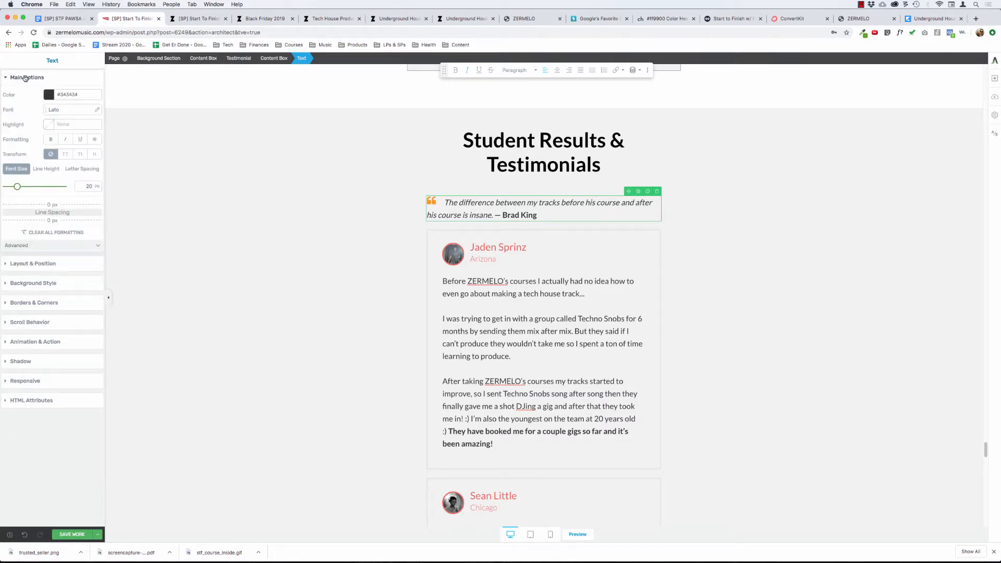
pyautogui.click(431, 200)
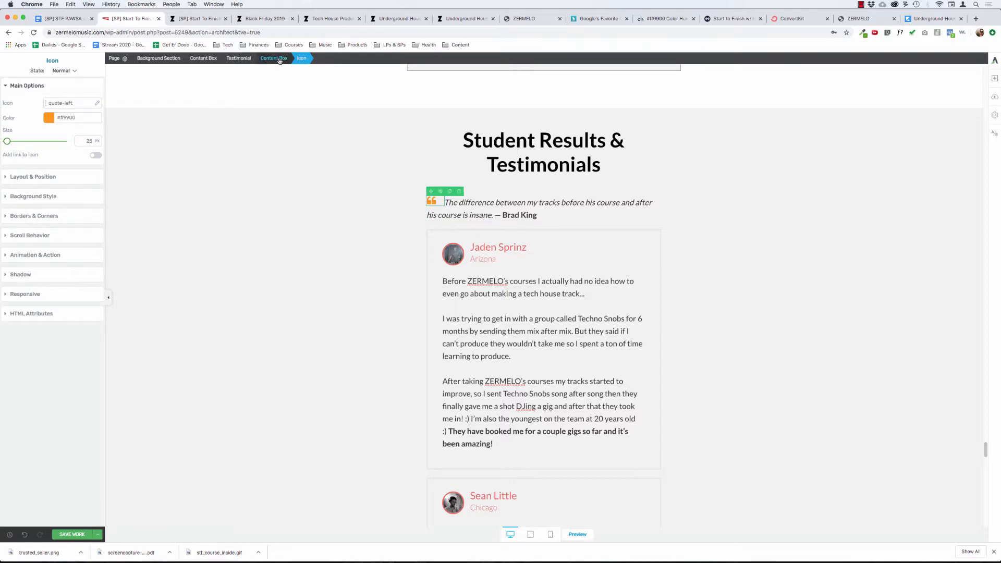
pyautogui.click(460, 203)
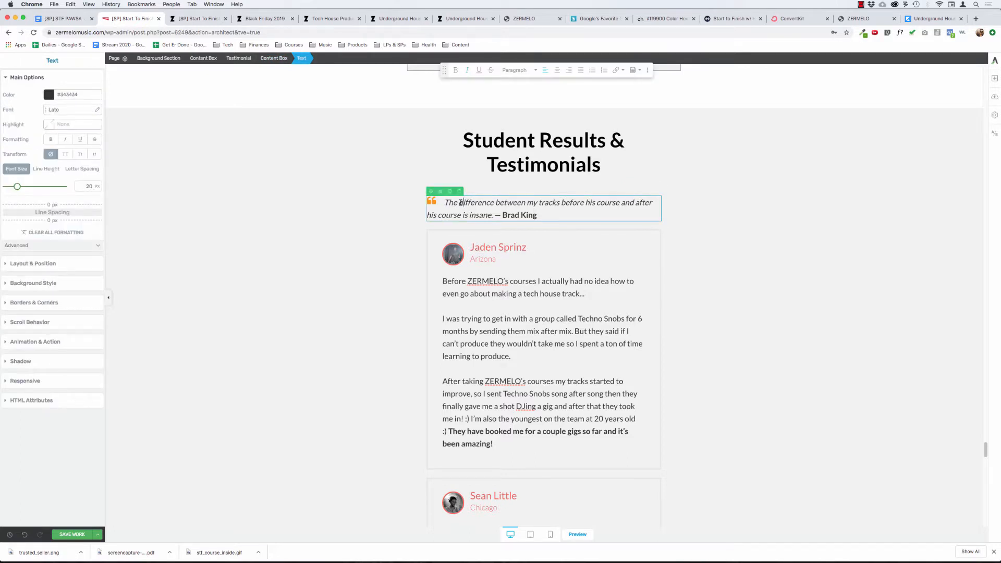
pyautogui.click(39, 264)
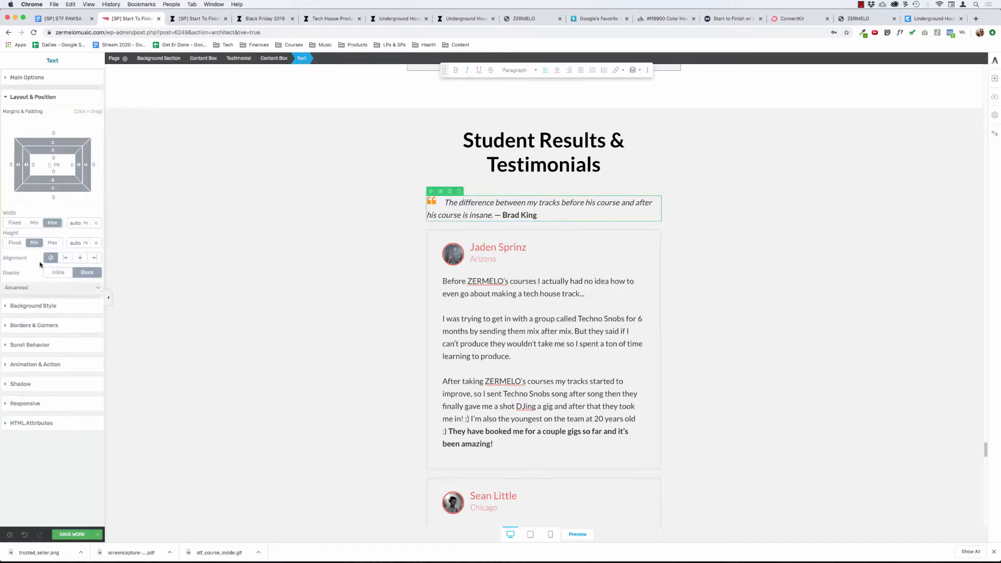
pyautogui.click(51, 307)
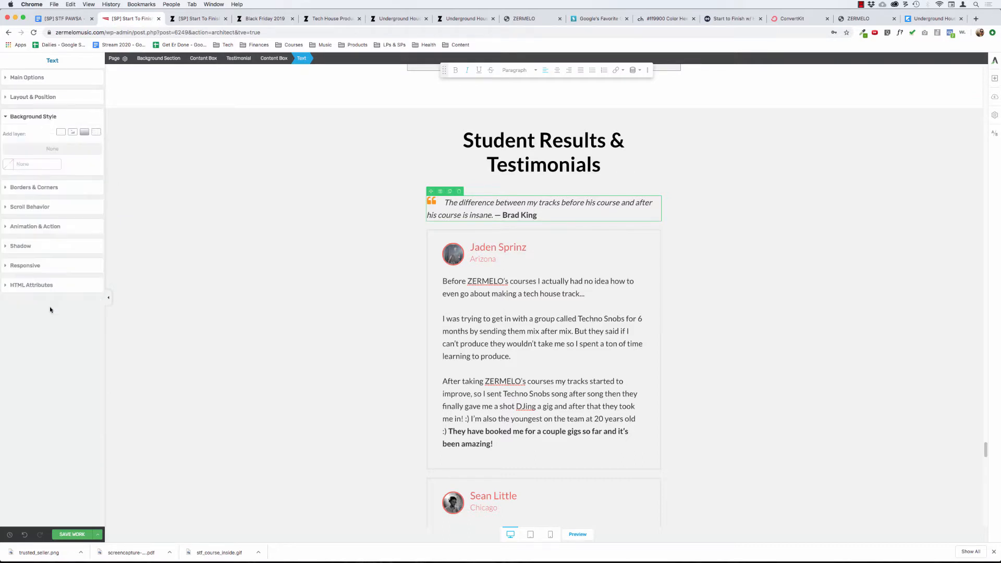
pyautogui.click(39, 190)
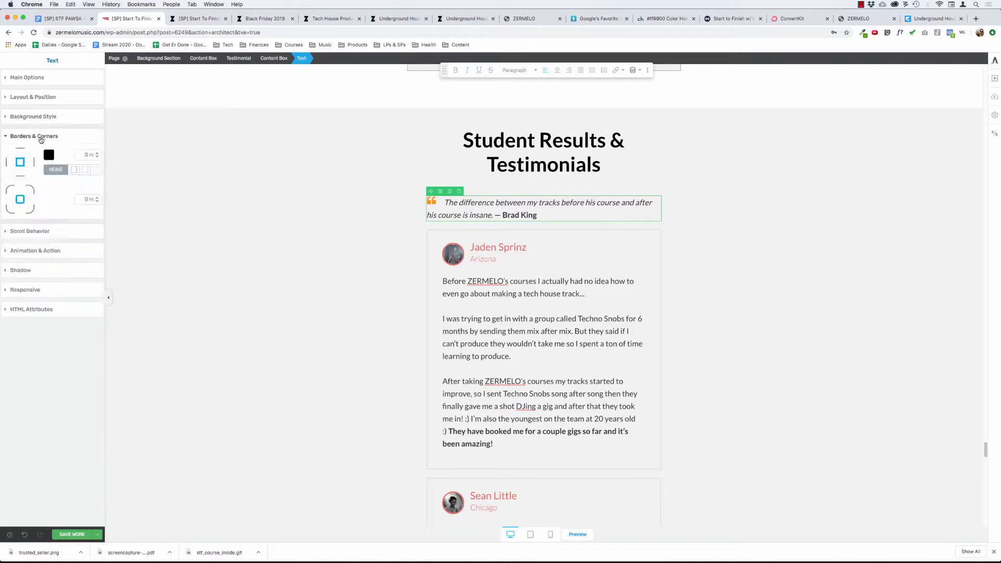
pyautogui.click(41, 138)
pyautogui.click(41, 115)
pyautogui.click(42, 116)
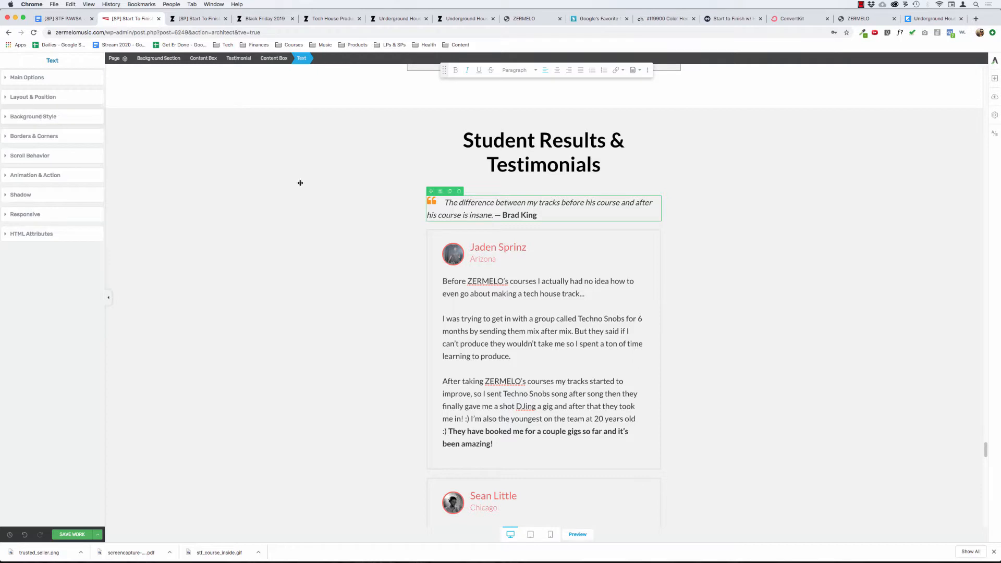
pyautogui.click(437, 202)
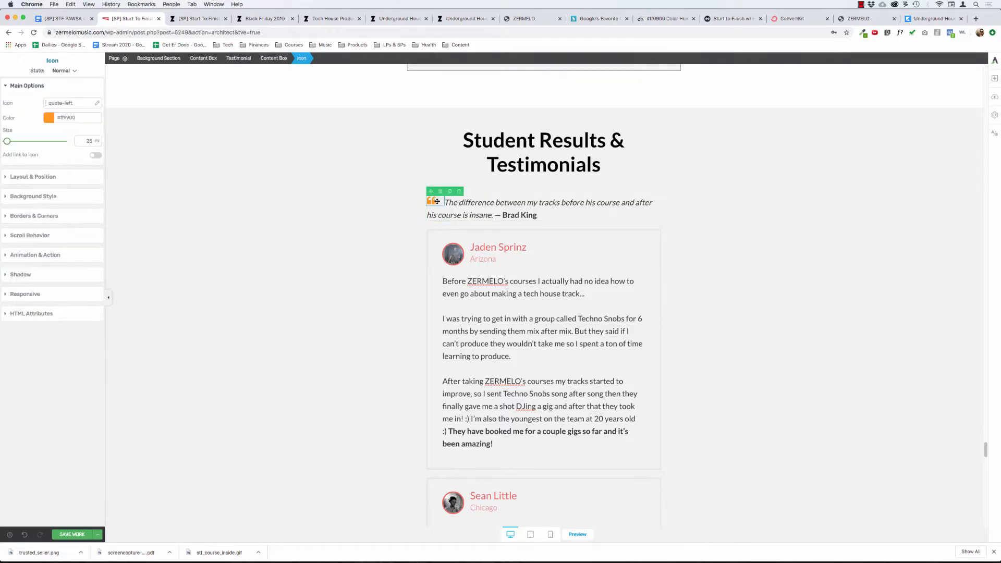
pyautogui.click(40, 180)
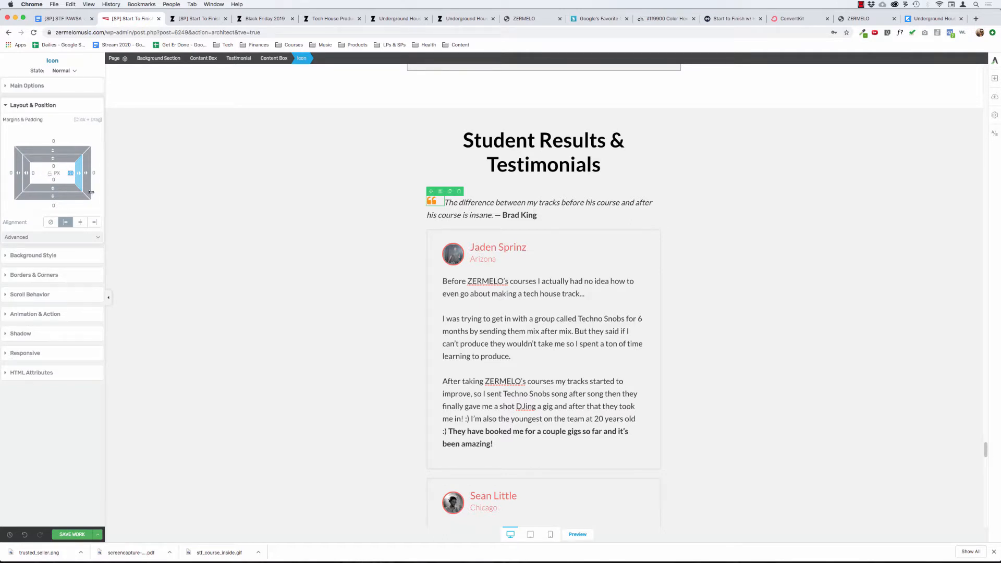
pyautogui.click(372, 238)
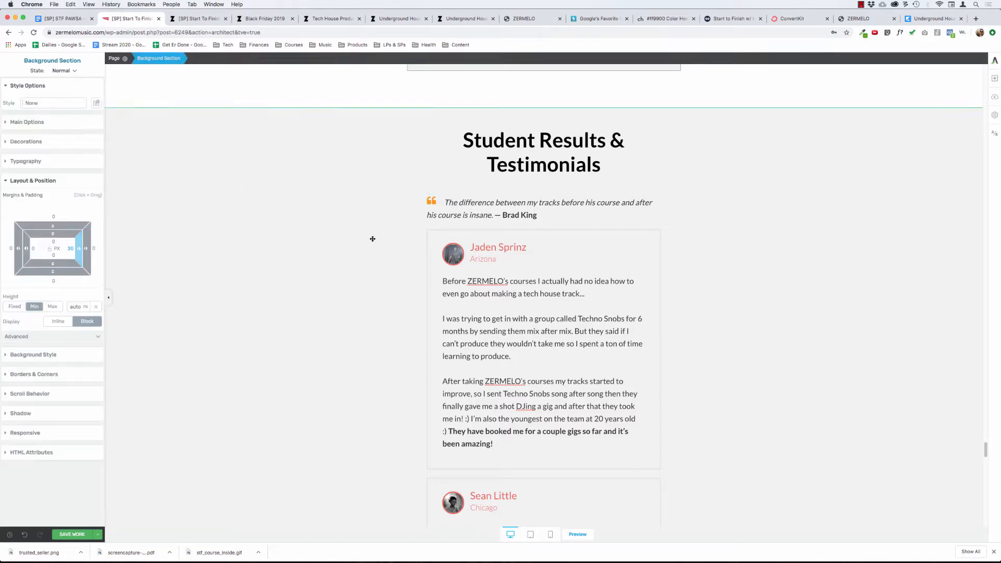
# Duplicate the content box holding the first quote and give the upper box a 30 px bottom margin.
pyautogui.click(446, 200)
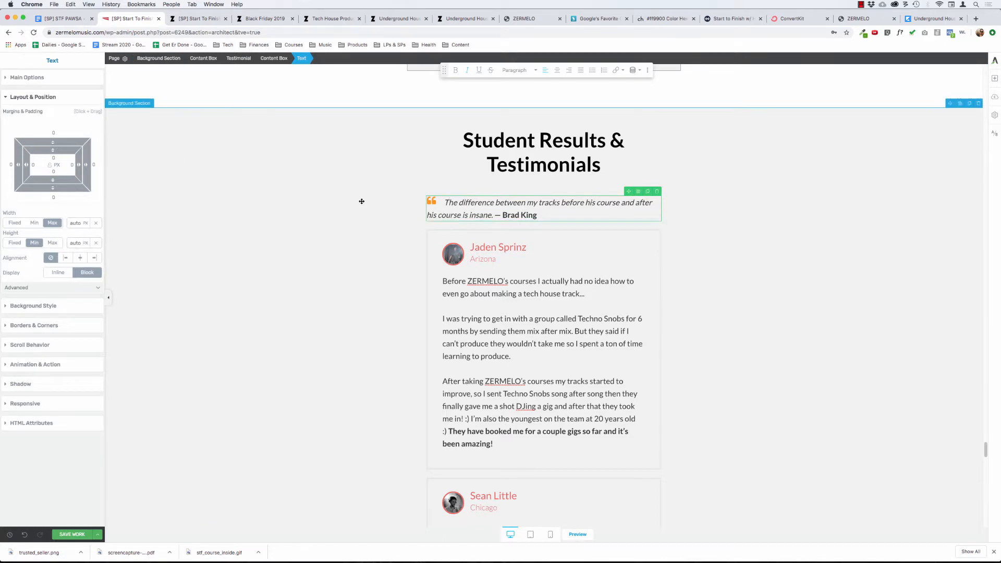
pyautogui.click(518, 203)
pyautogui.click(272, 58)
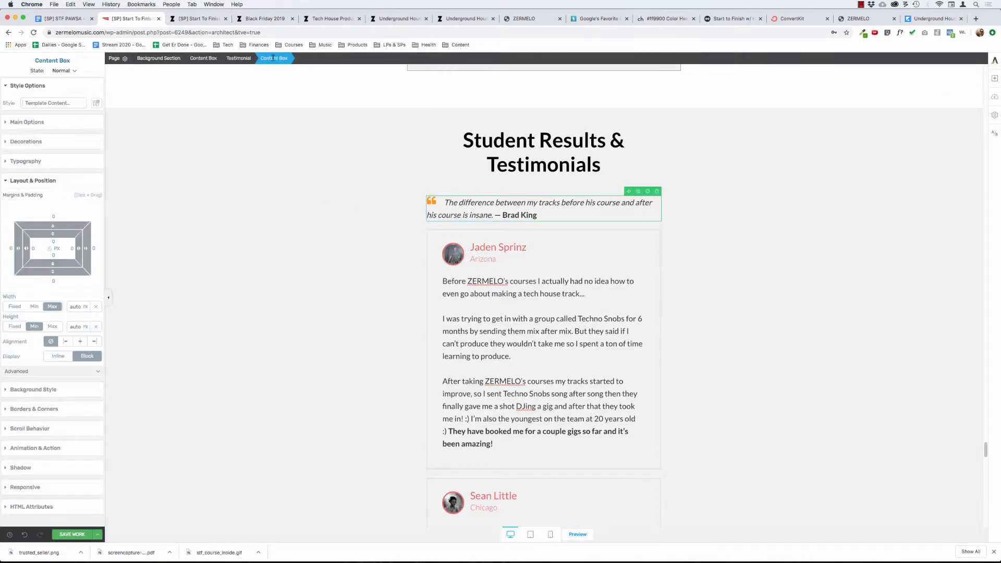
pyautogui.click(647, 192)
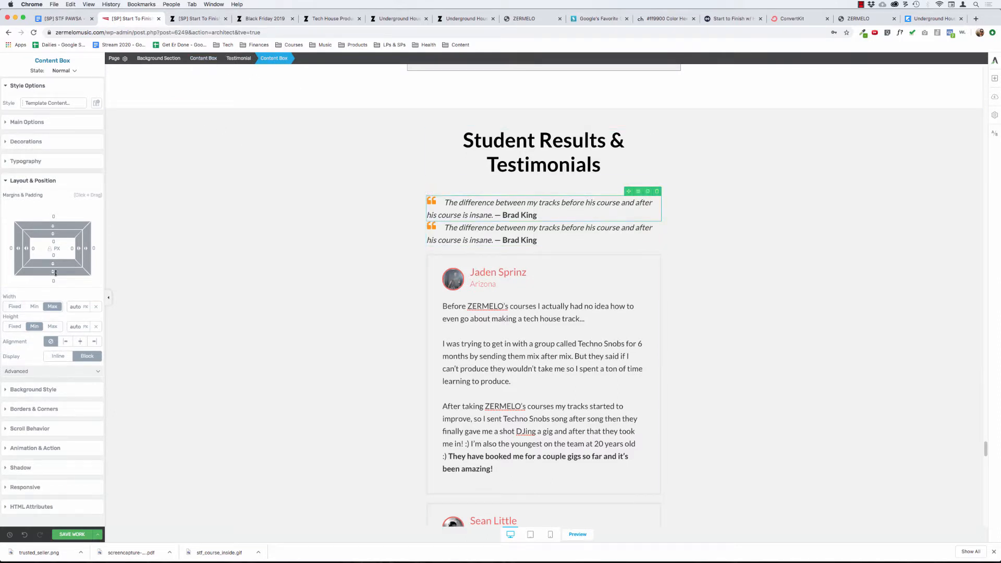
pyautogui.moveTo(55, 273)
pyautogui.mouseDown()
pyautogui.moveTo(55, 304)
pyautogui.moveTo(53, 276)
pyautogui.mouseUp()
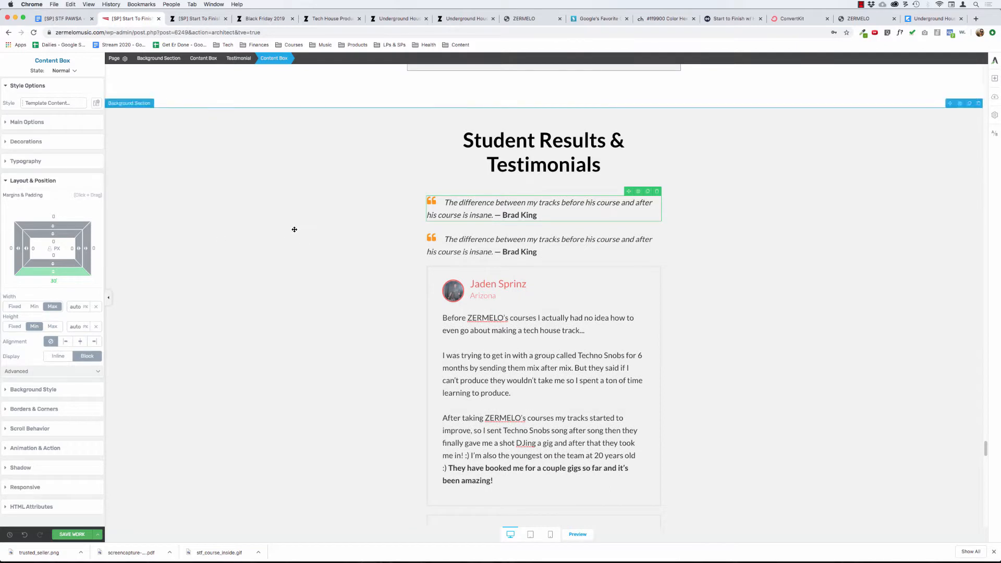
pyautogui.click(293, 228)
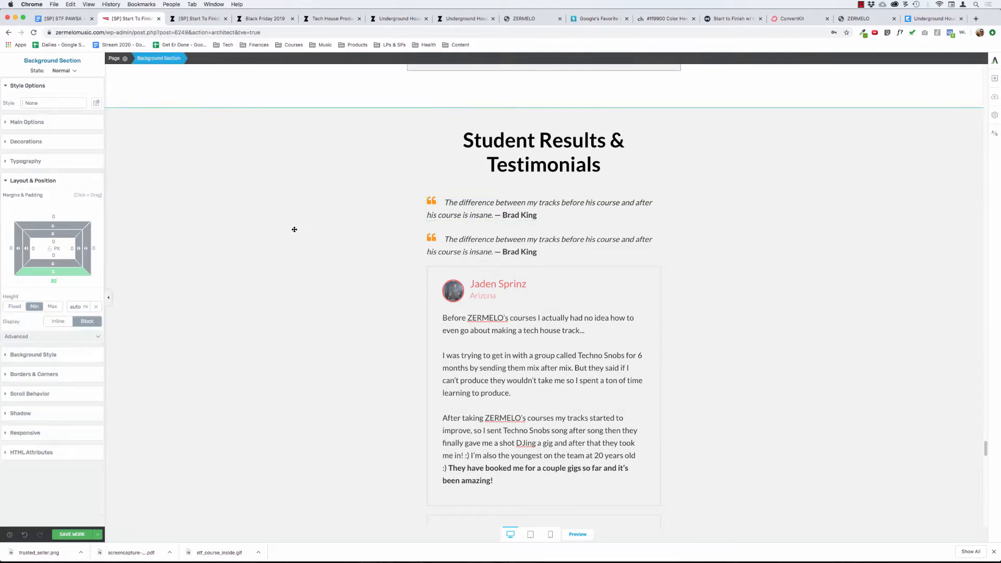
# Check the line height setting of the duplicated quote's text.
pyautogui.click(33, 124)
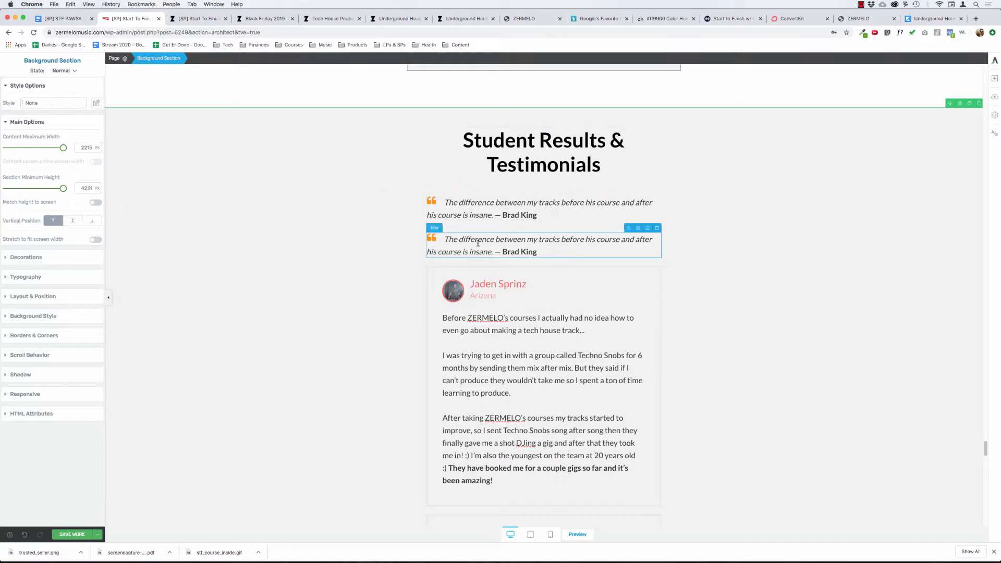
pyautogui.click(454, 230)
pyautogui.click(46, 169)
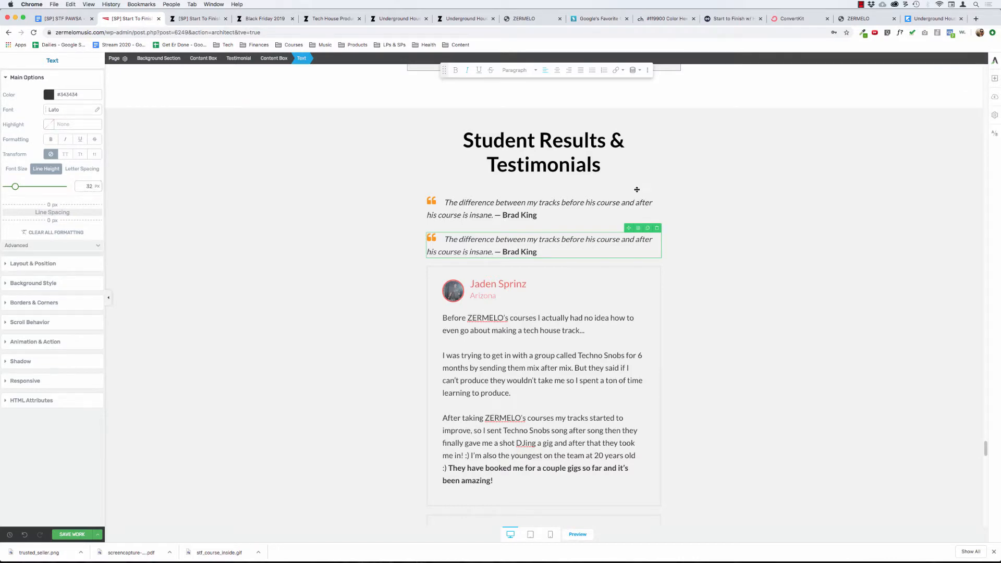
pyautogui.click(351, 227)
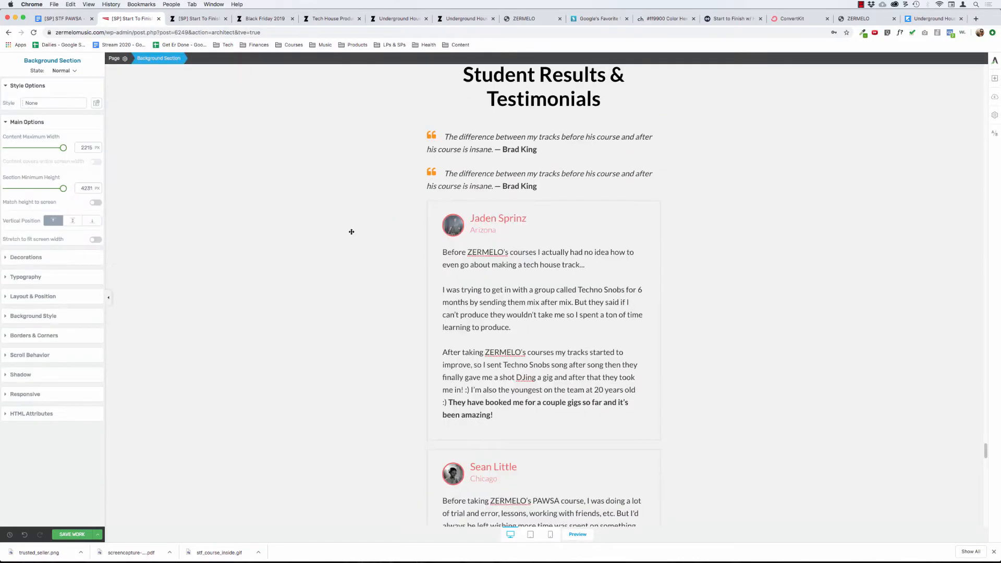
# Copy the pasted quote starting "After taking ZERMELO's courses" with its student's name and replace the duplicated quote's text with it.
pyautogui.scroll(-10, 405, 319)
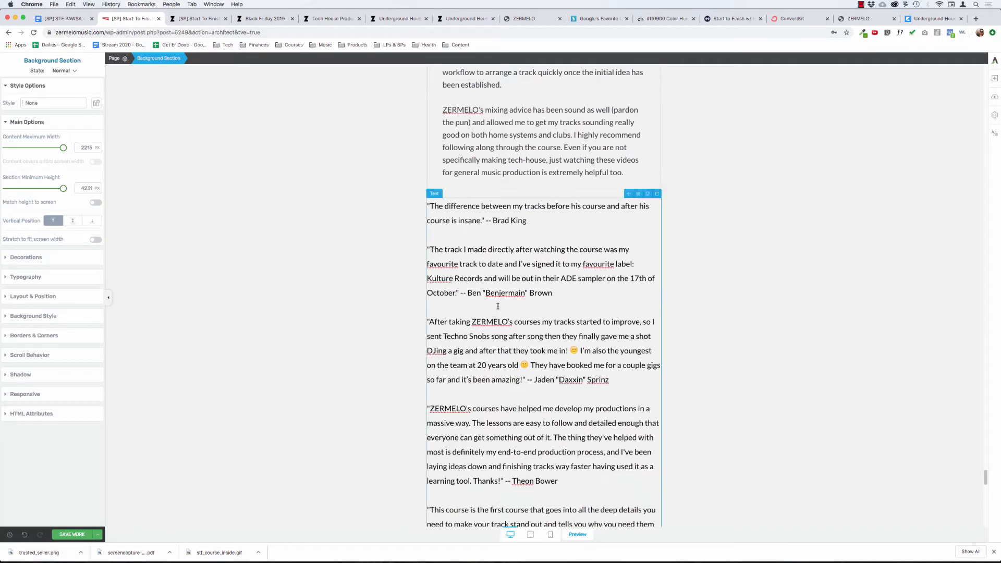
pyautogui.click(482, 258)
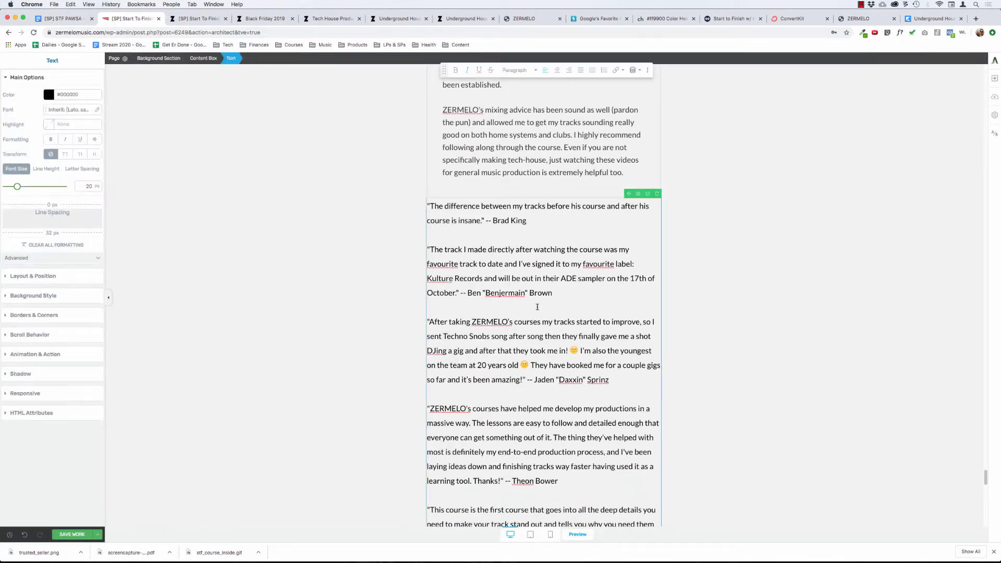
pyautogui.moveTo(615, 384); pyautogui.dragTo(412, 318)
pyautogui.click(400, 293)
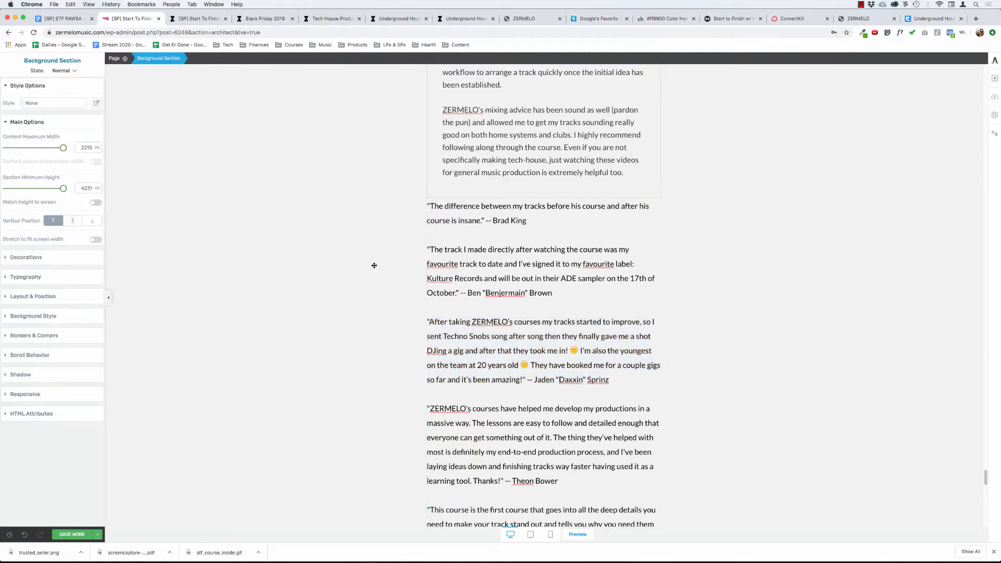
pyautogui.scroll(1, 374, 264)
pyautogui.moveTo(627, 421); pyautogui.dragTo(428, 364)
pyautogui.press('super+c')
pyautogui.scroll(10, 588, 319)
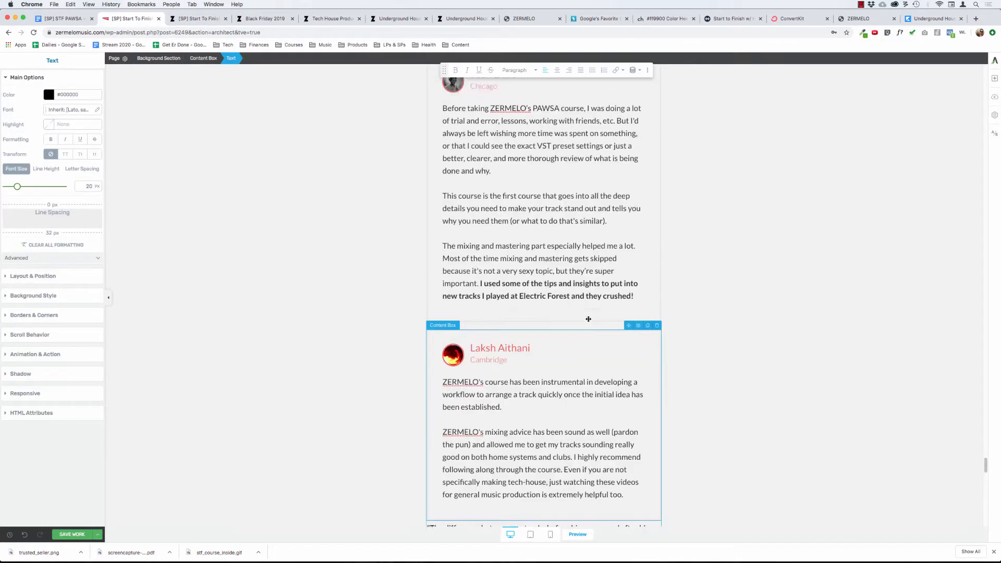
pyautogui.click(480, 245)
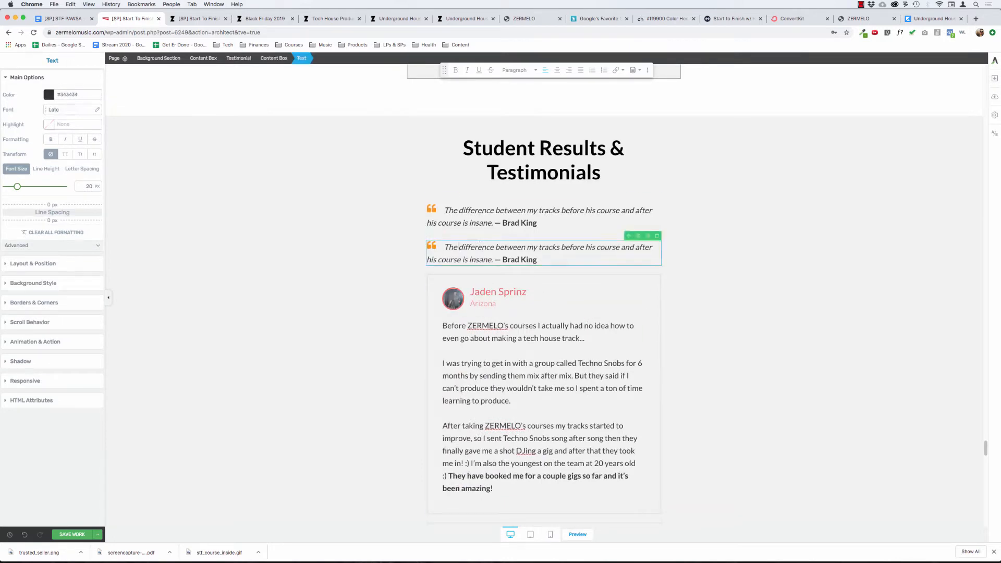
pyautogui.press('super+a')
pyautogui.press('super+v')
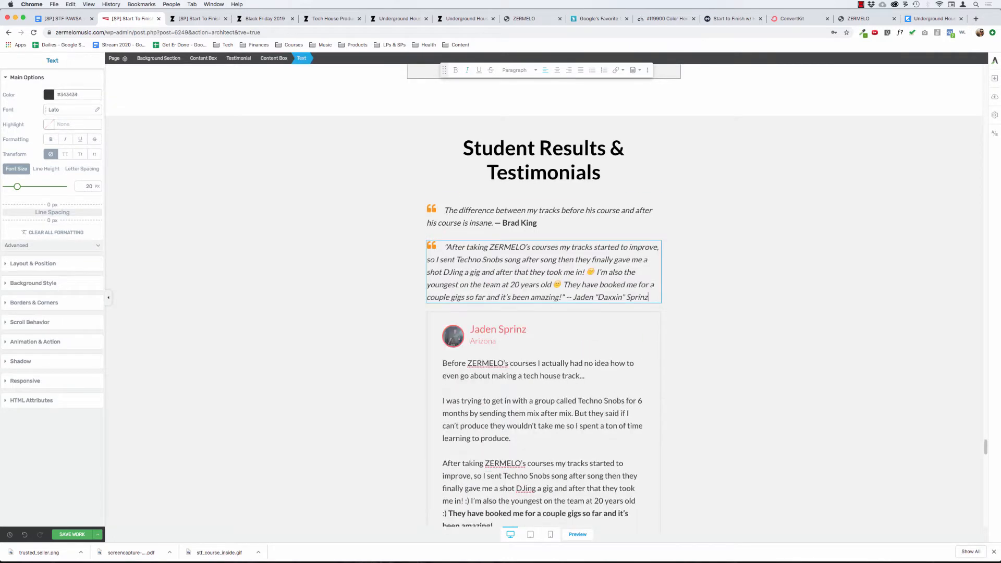
# Remove the italics from the student's name at the end of the second quote and delete the double hyphen before it.
pyautogui.hotkey('alt', 'shift', 'Left')
pyautogui.hotkey('alt', 'shift', 'Left')
pyautogui.hotkey('alt', 'shift', 'Left')
pyautogui.hotkey('alt', 'shift', 'Left')
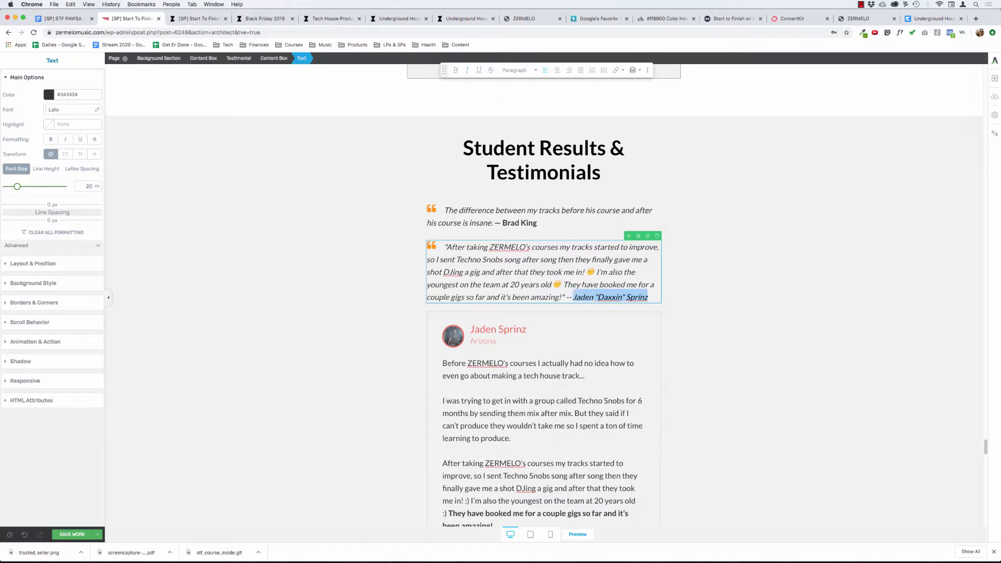
pyautogui.press('super+i')
pyautogui.press('Left')
pyautogui.press('Left')
pyautogui.press('BackSpace')
pyautogui.press('BackSpace')
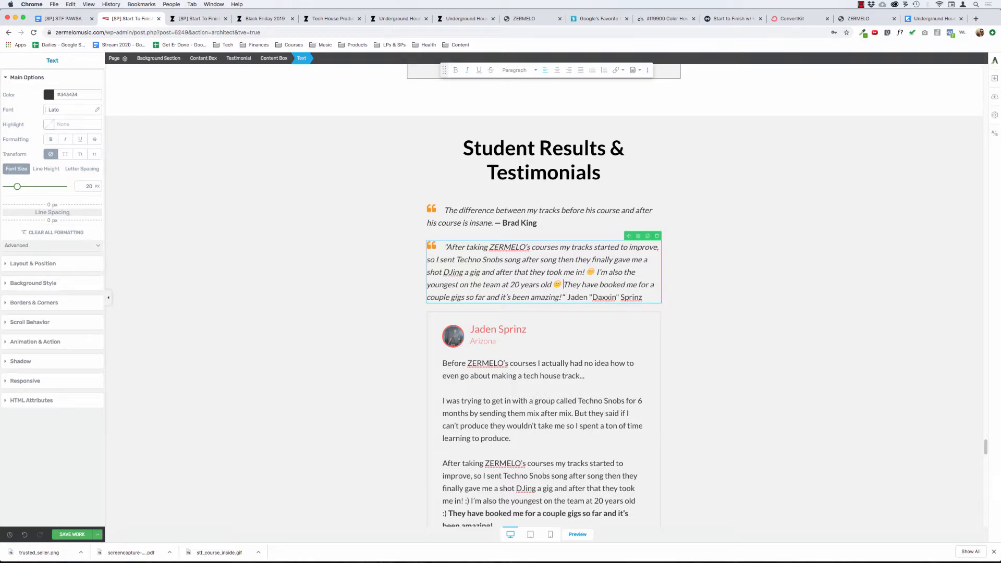
# Try to replace the smiley emojis in the second quote with plain ":)" characters.
pyautogui.press('BackSpace')
pyautogui.press('BackSpace')
pyautogui.press('BackSpace')
pyautogui.write(':)')
pyautogui.hotkey('shift', 'Left')
pyautogui.click(554, 272)
pyautogui.hotkey('shift', 'Right')
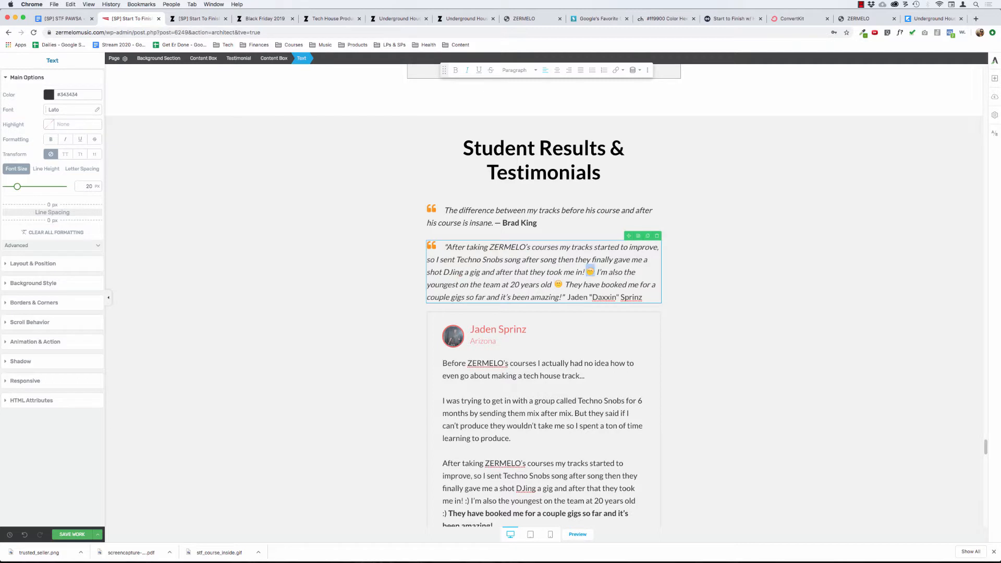
# Insert an em dash before the student's name in the second quote and make the dash and name bold.
pyautogui.press('Left')
pyautogui.press('Down')
pyautogui.press('Down')
pyautogui.write('—')
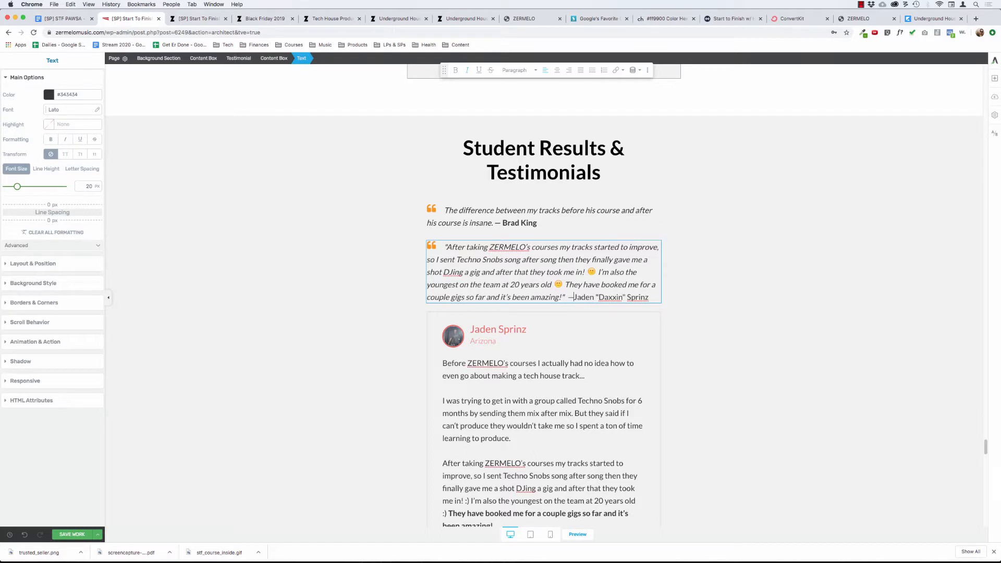
pyautogui.press('Left')
pyautogui.press('shift+super+Right')
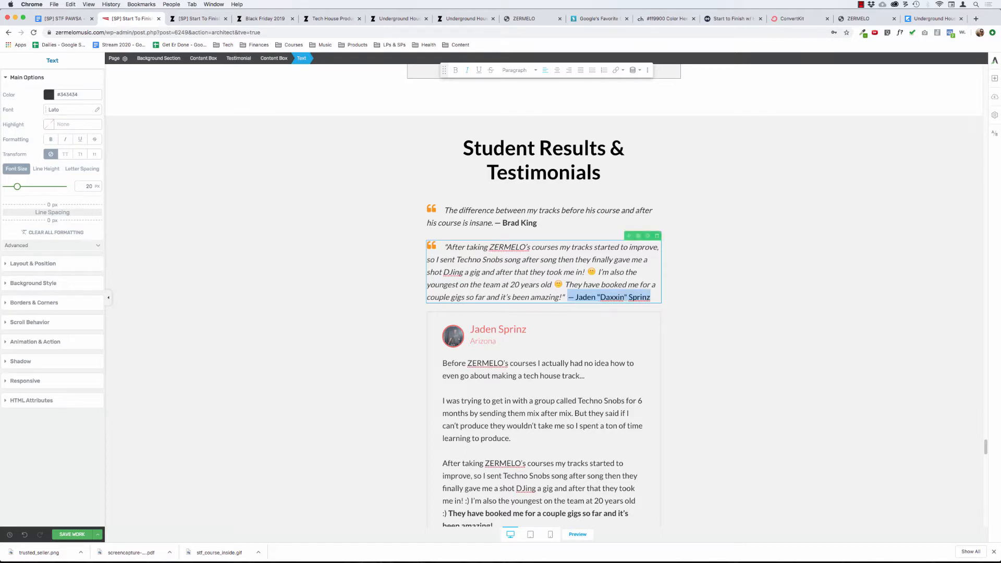
pyautogui.press('super+b')
pyautogui.press('Left')
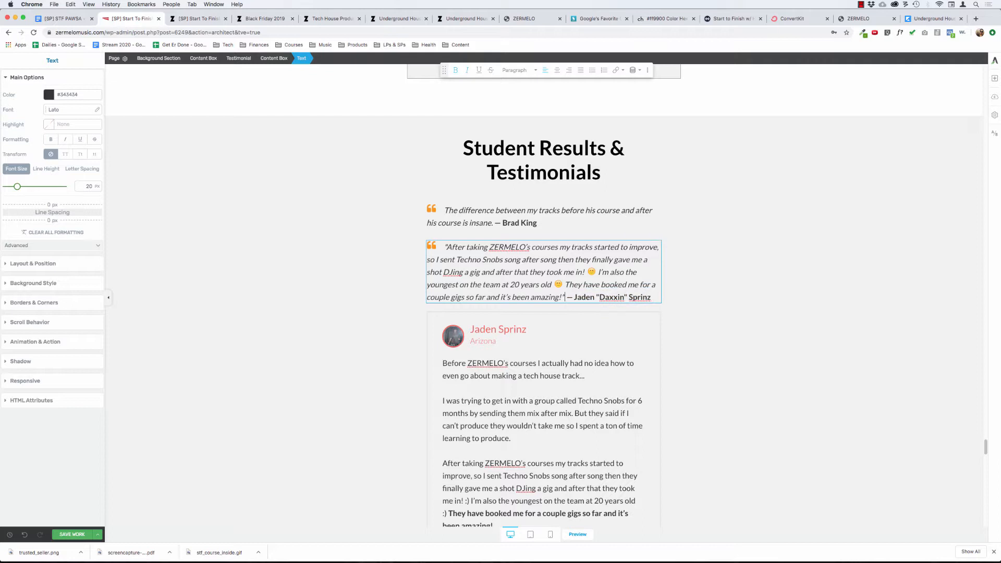
# Remove the closing and opening quotation marks from the second quote's text.
pyautogui.press('BackSpace')
pyautogui.press('Up')
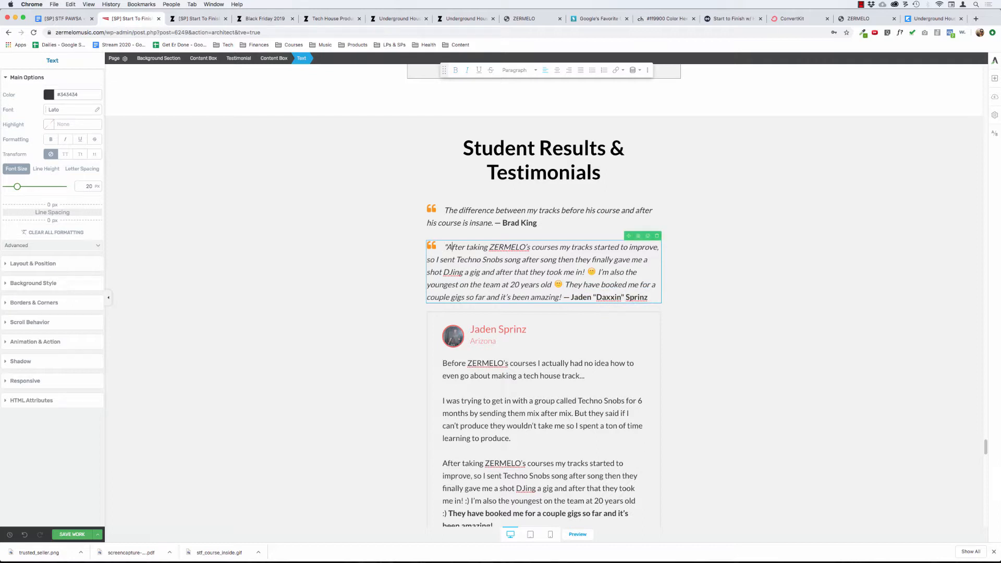
pyautogui.press('BackSpace')
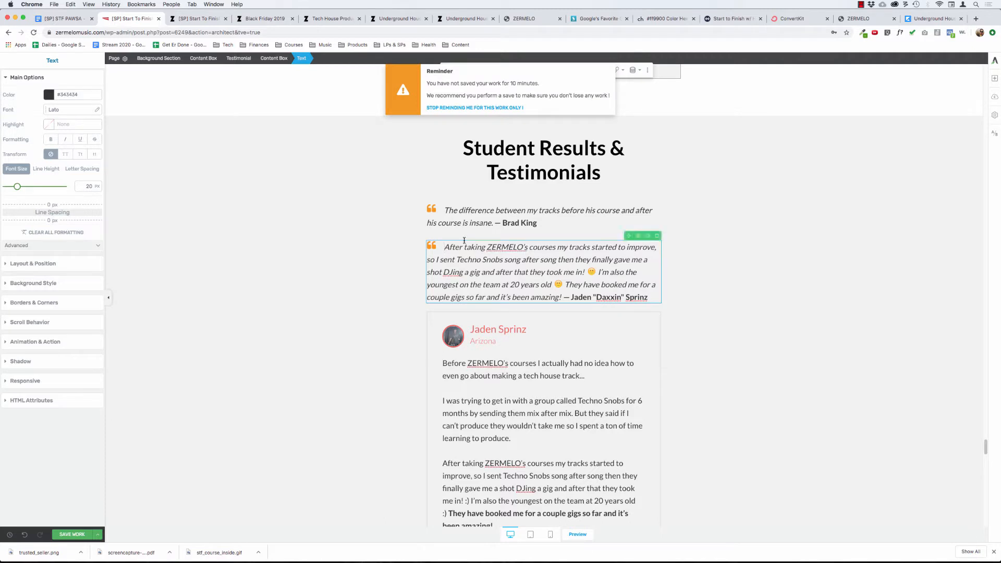
pyautogui.click(348, 249)
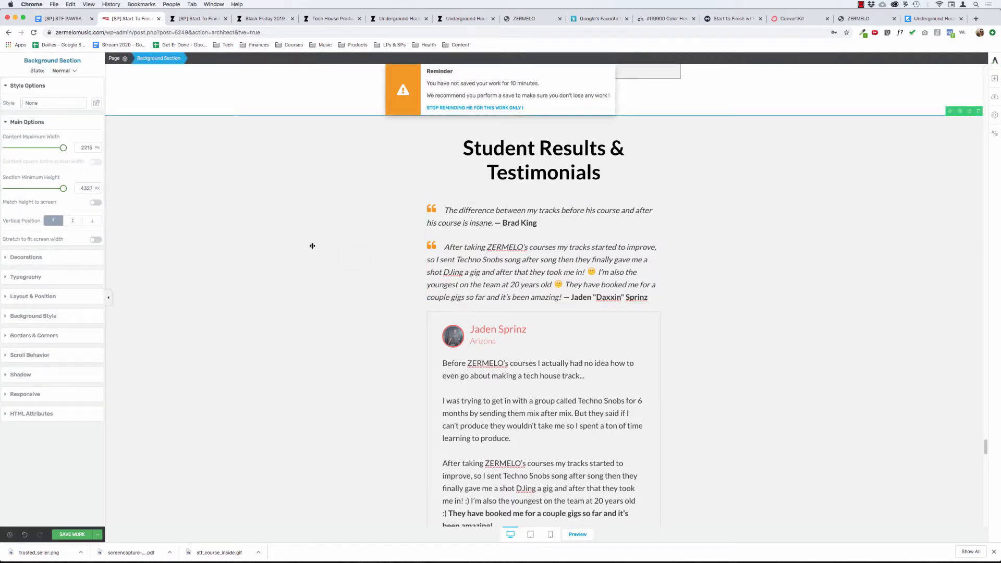
# Duplicate the content box holding the second quote, then delete the upper box with its text and quote icon.
pyautogui.scroll(-2, 314, 274)
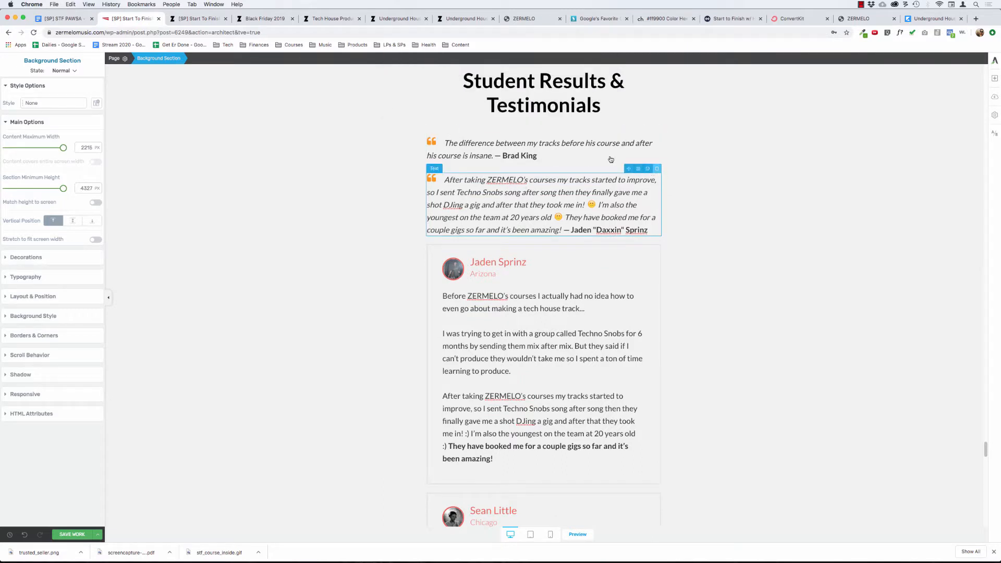
pyautogui.click(551, 181)
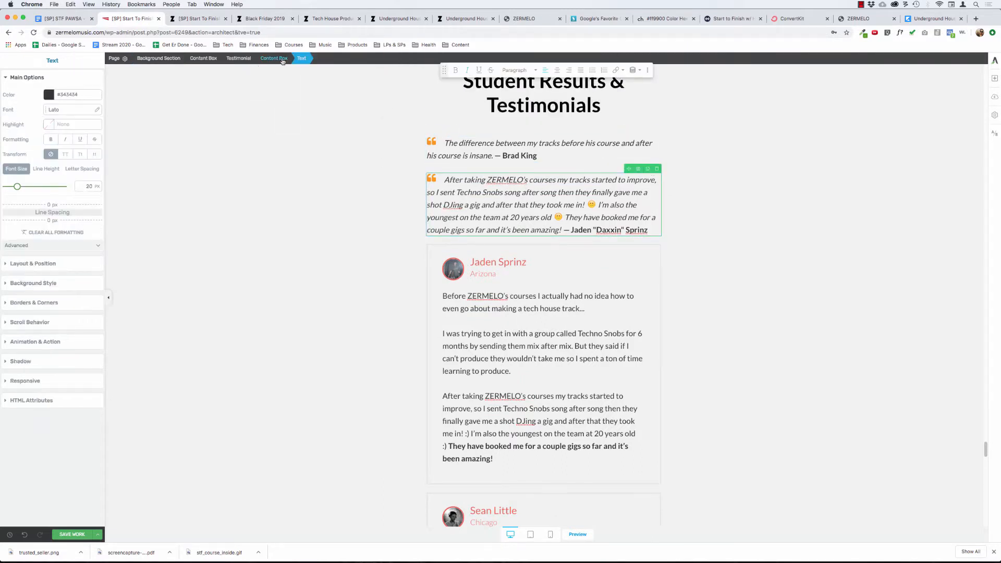
pyautogui.click(282, 59)
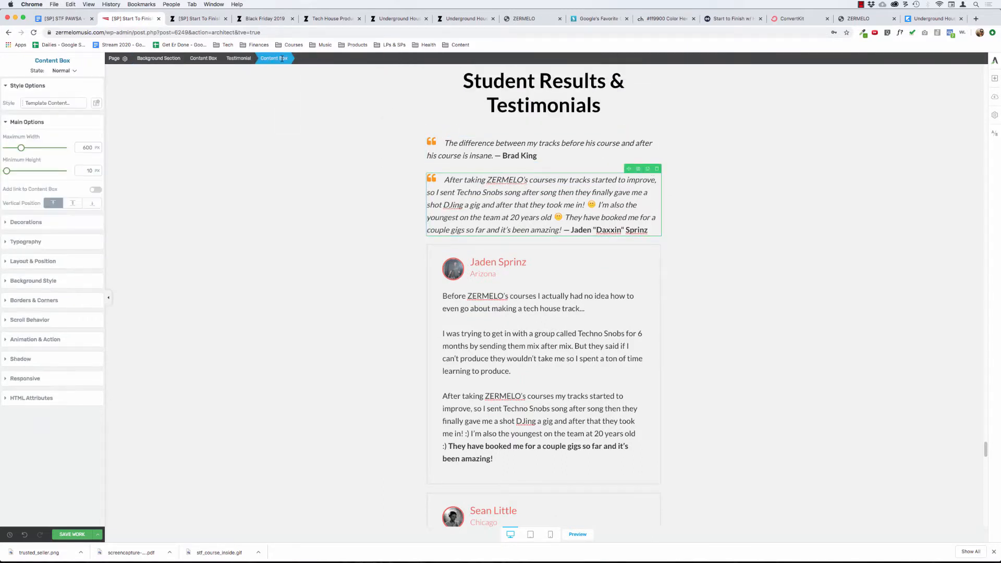
pyautogui.click(648, 168)
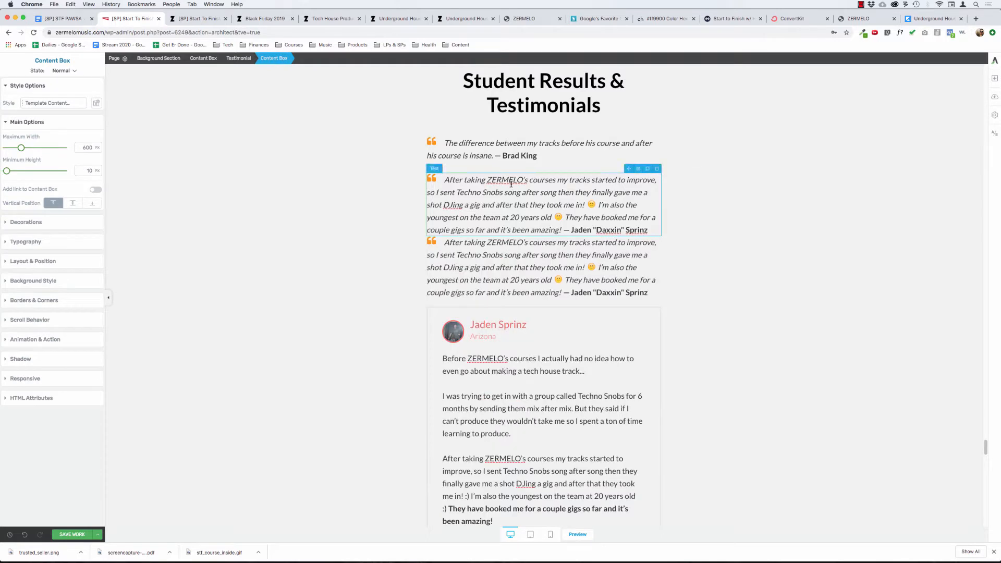
pyautogui.click(657, 168)
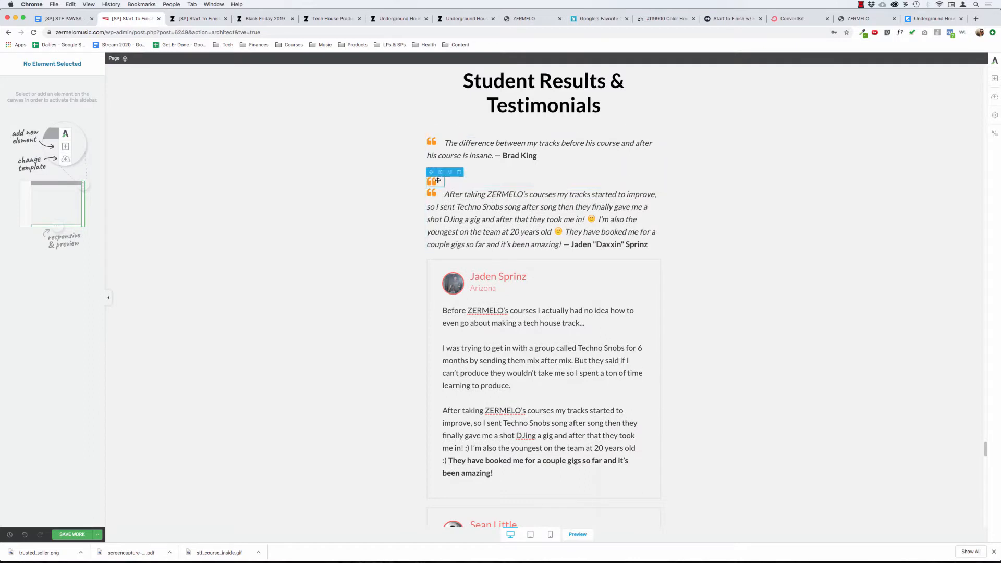
pyautogui.click(475, 178)
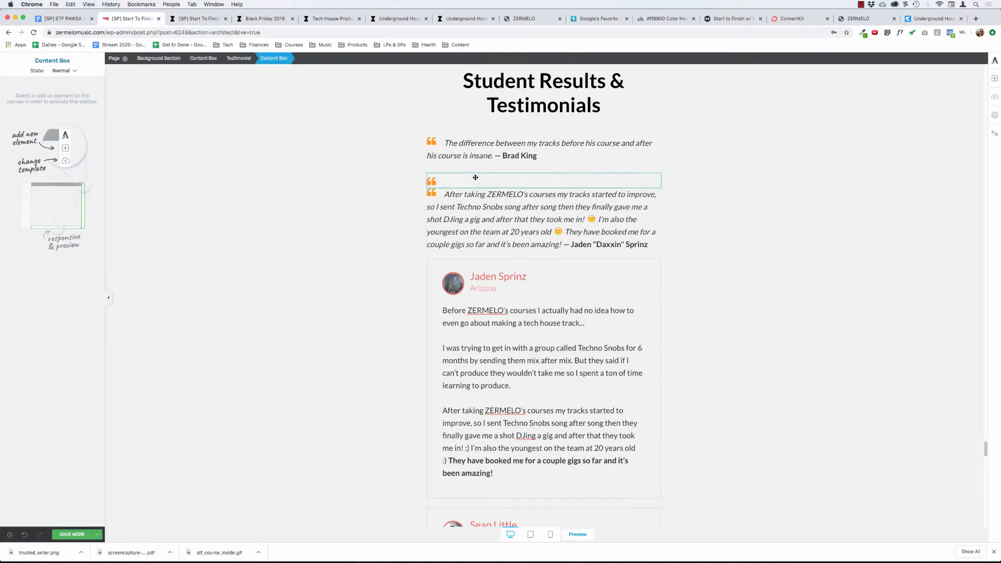
pyautogui.click(658, 169)
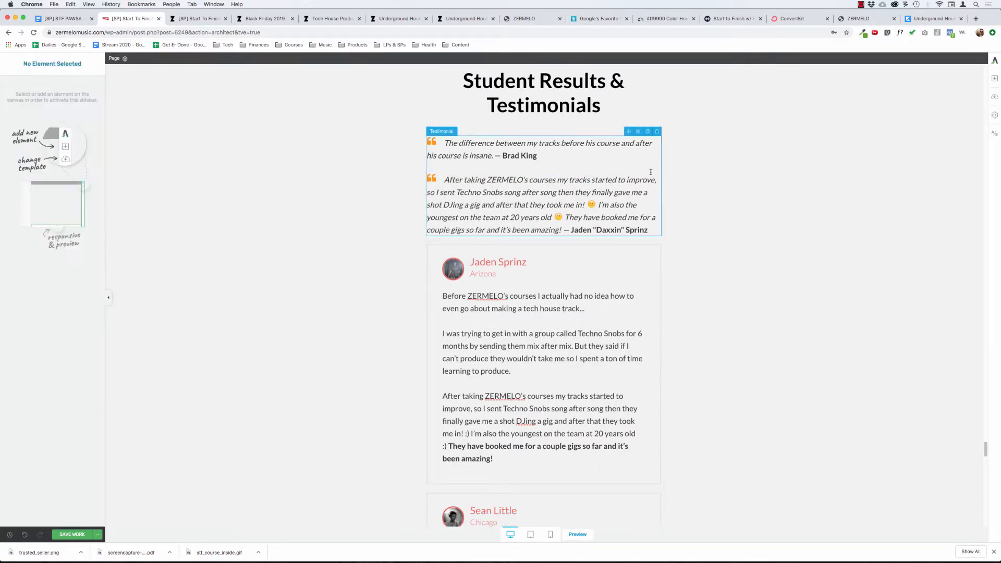
# Give the second quote's text element a 30 px bottom margin and duplicate that text element.
pyautogui.click(589, 173)
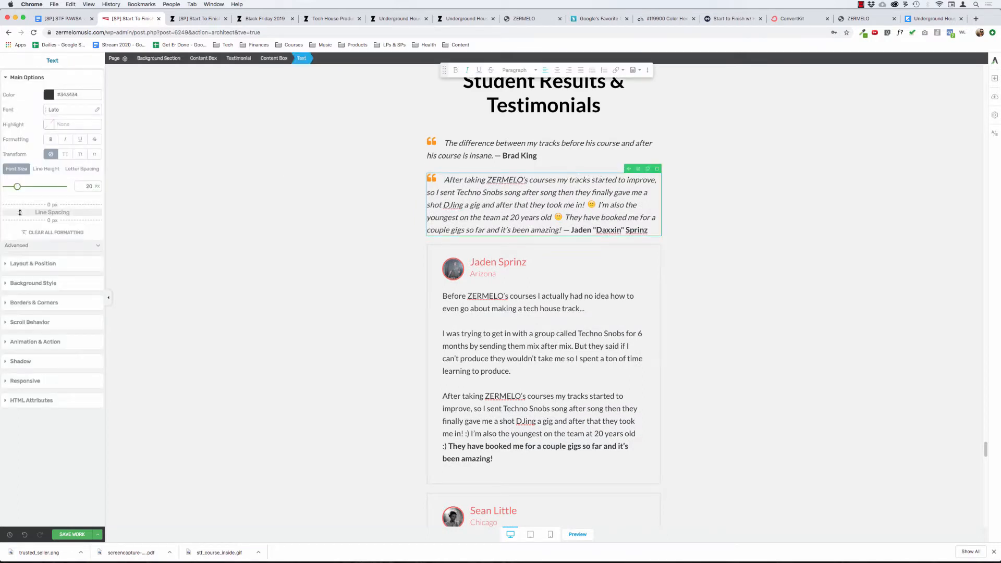
pyautogui.click(35, 264)
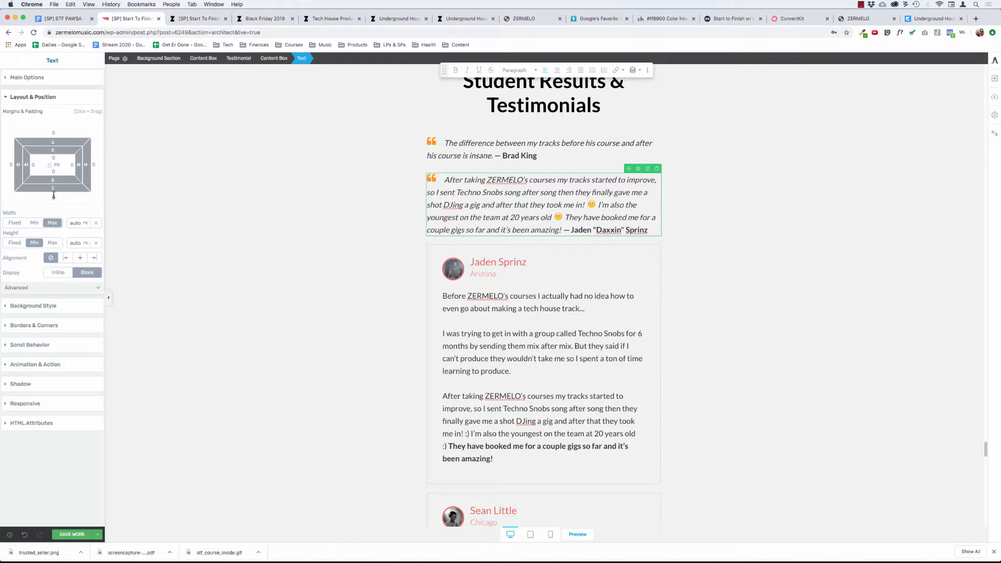
pyautogui.click(54, 196)
pyautogui.write('30')
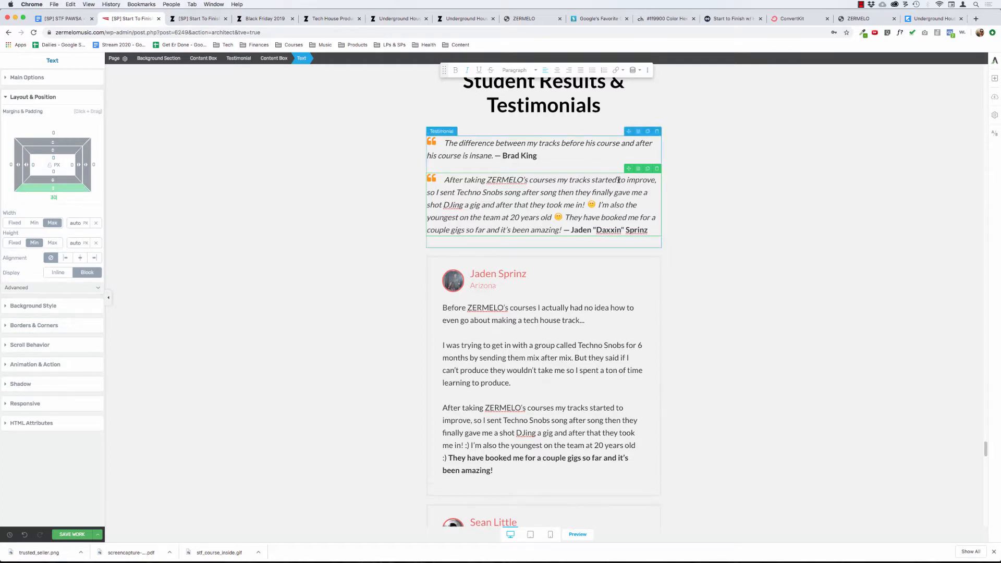
pyautogui.click(648, 169)
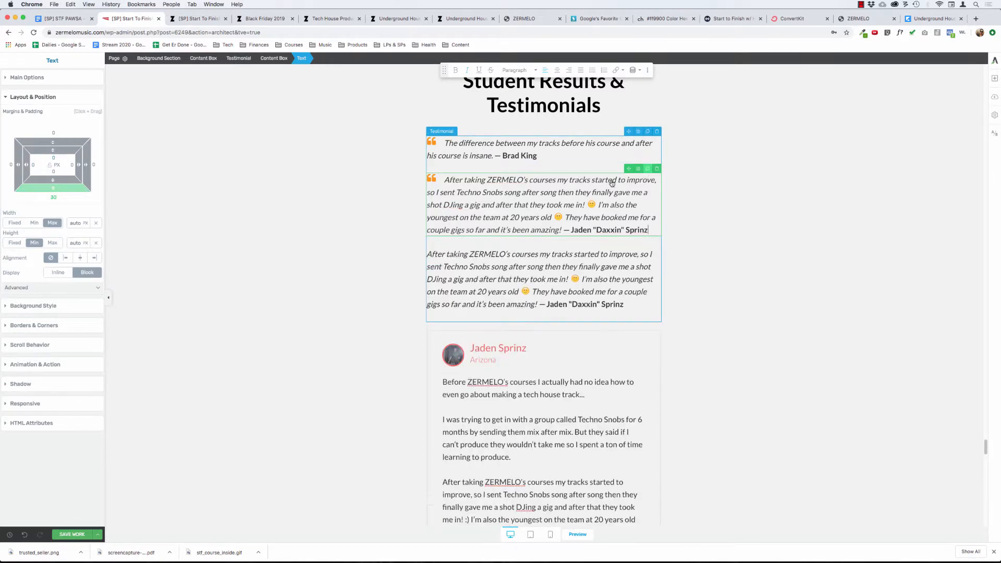
# Undo the text duplication and set the second quote text's bottom margin to 0 px.
pyautogui.click(353, 259)
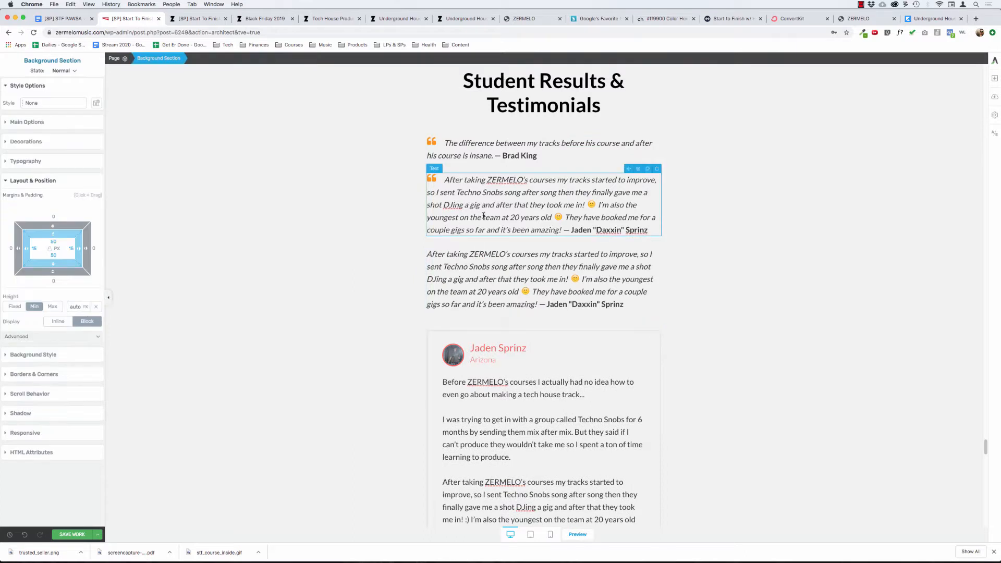
pyautogui.click(24, 534)
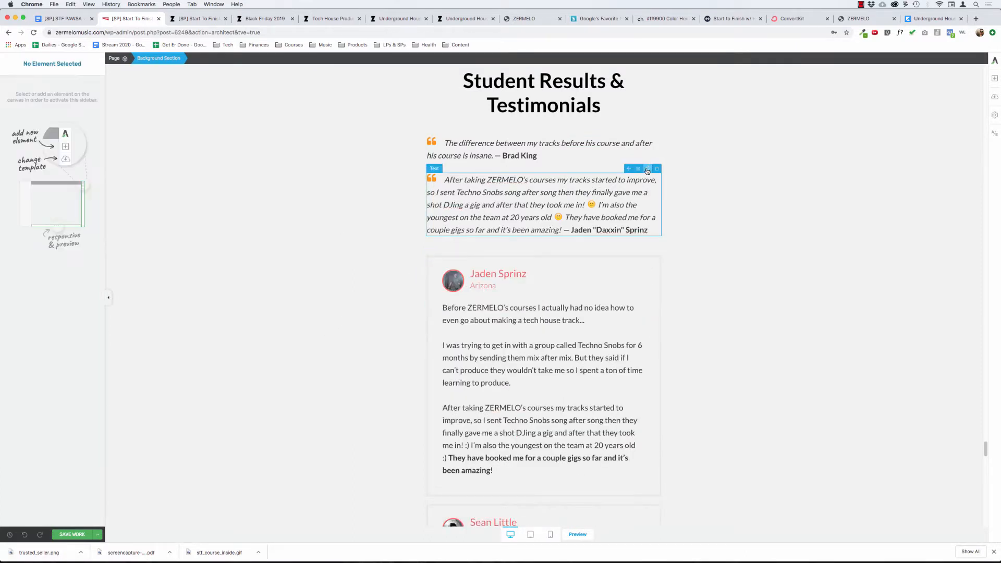
pyautogui.click(646, 176)
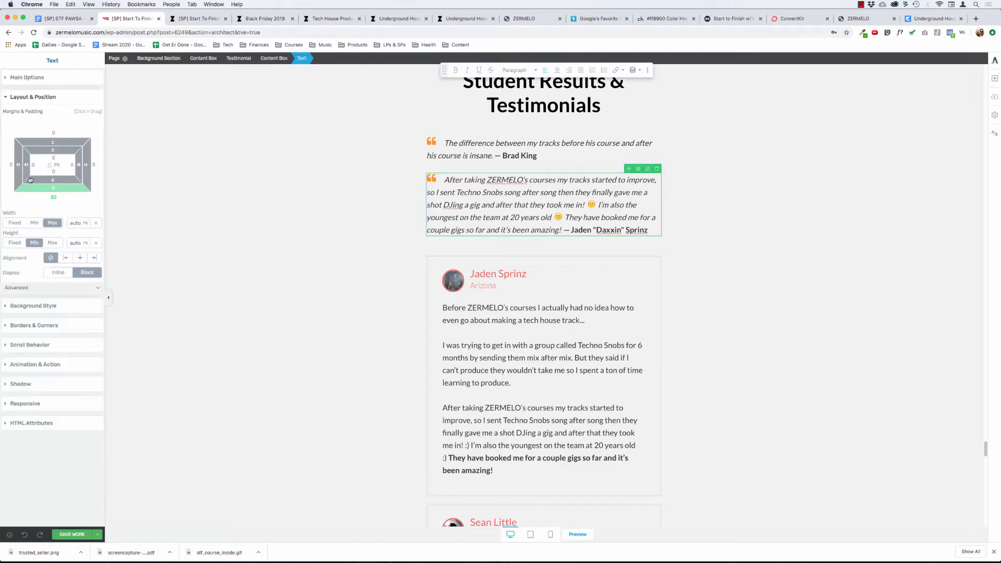
pyautogui.click(52, 197)
pyautogui.write('0')
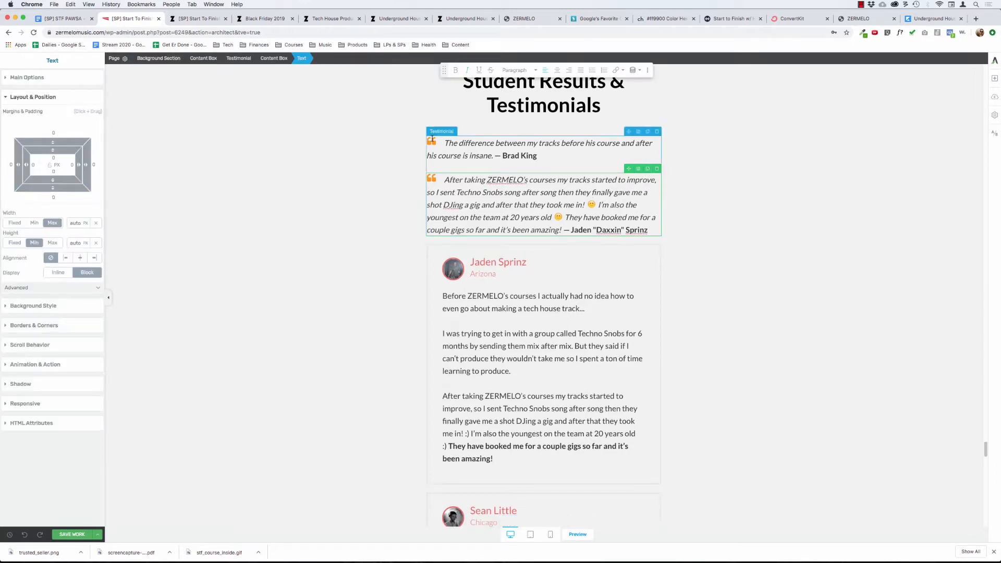
# Give the content box around the second quote a 30 px bottom margin and duplicate the box.
pyautogui.click(274, 59)
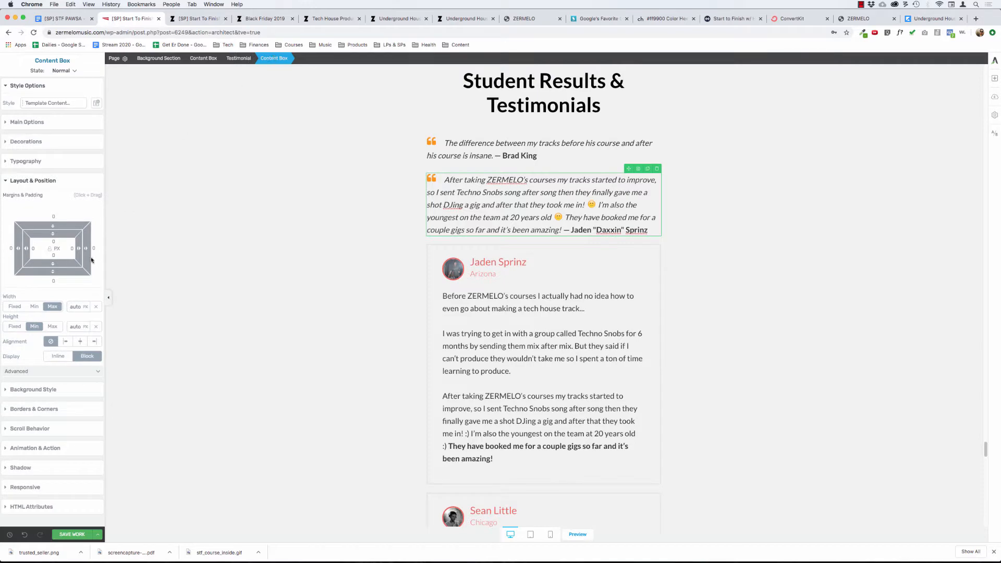
pyautogui.write('30')
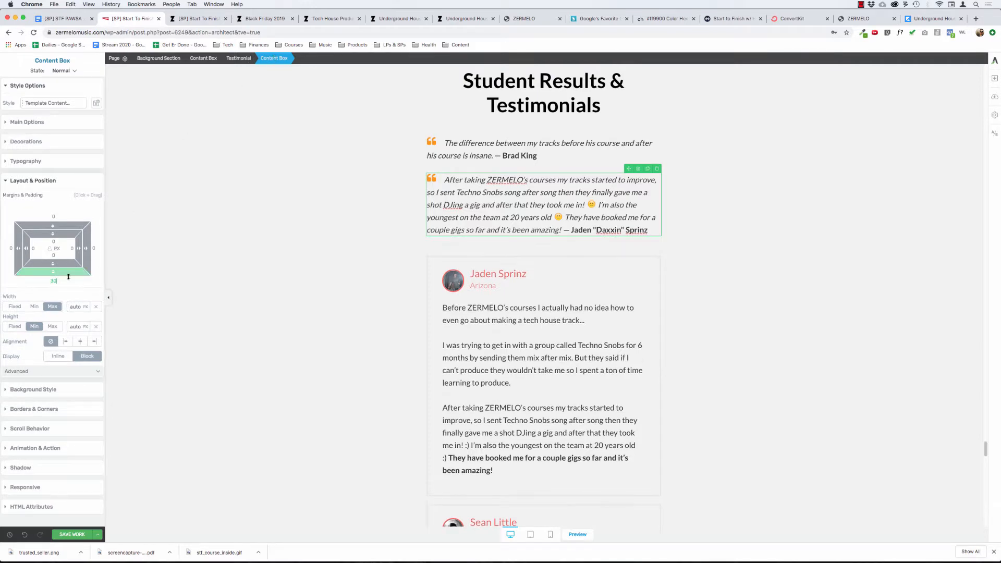
pyautogui.click(649, 168)
# Copy the pasted quote starting "ZERMELO's courses have helped me develop my productions" together with its student's name.
pyautogui.scroll(-10, 490, 261)
pyautogui.scroll(-6, 490, 261)
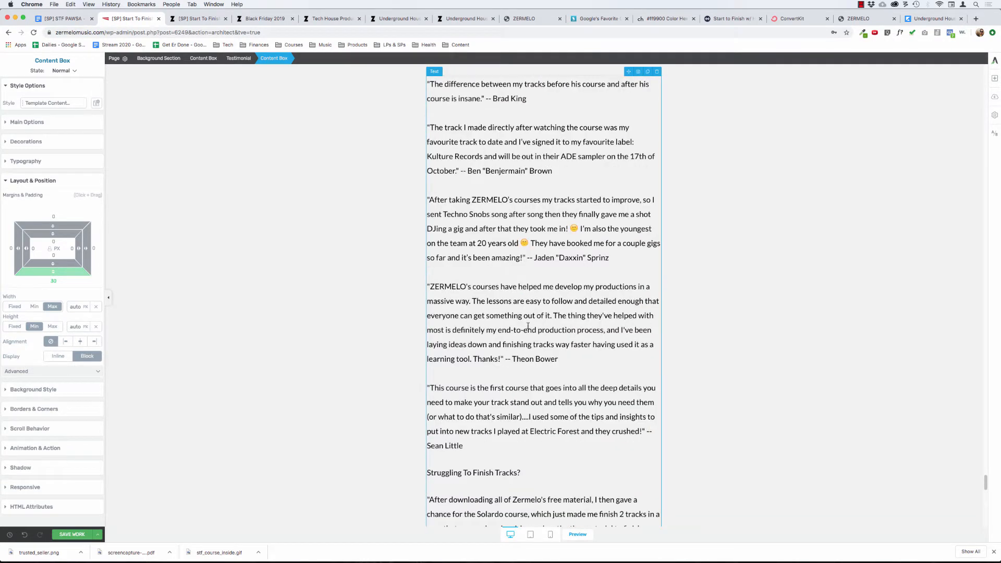
pyautogui.click(558, 359)
pyautogui.moveTo(558, 358); pyautogui.dragTo(425, 283)
pyautogui.click(365, 246)
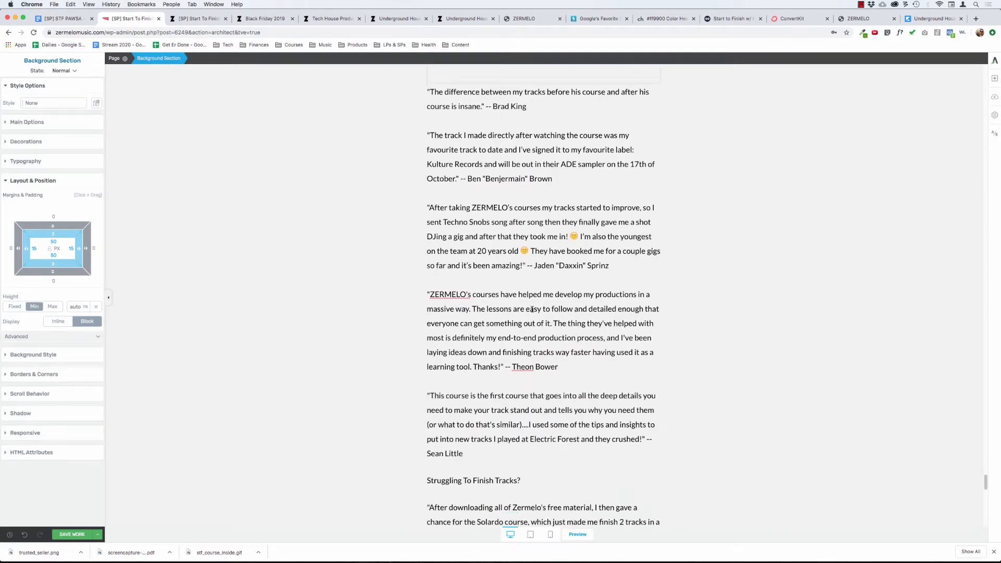
pyautogui.click(559, 367)
pyautogui.moveTo(559, 366); pyautogui.dragTo(578, 276)
pyautogui.press('super+c')
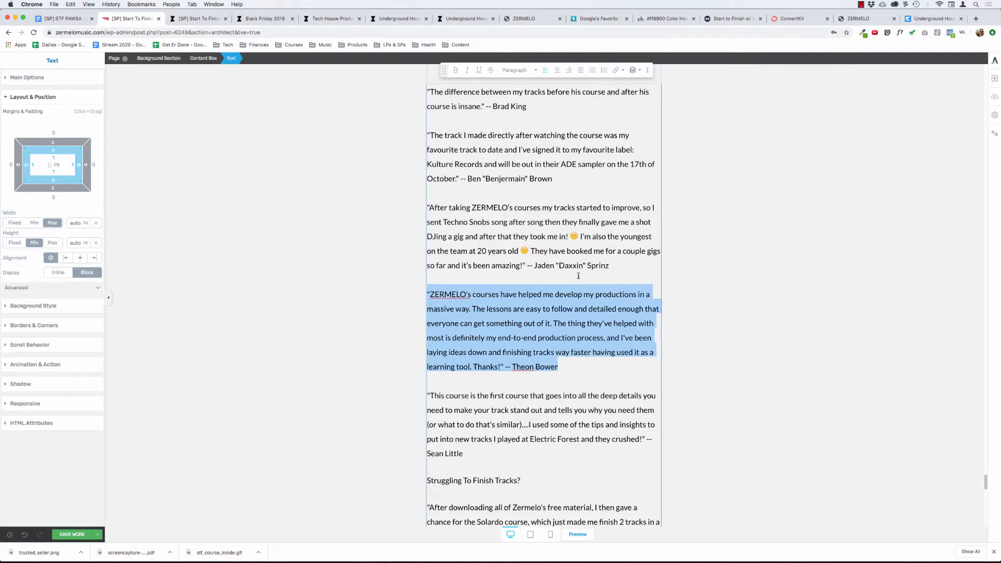
# Replace the text of the third, newly duplicated quote with the copied quote.
pyautogui.scroll(7, 538, 266)
pyautogui.scroll(20, 536, 262)
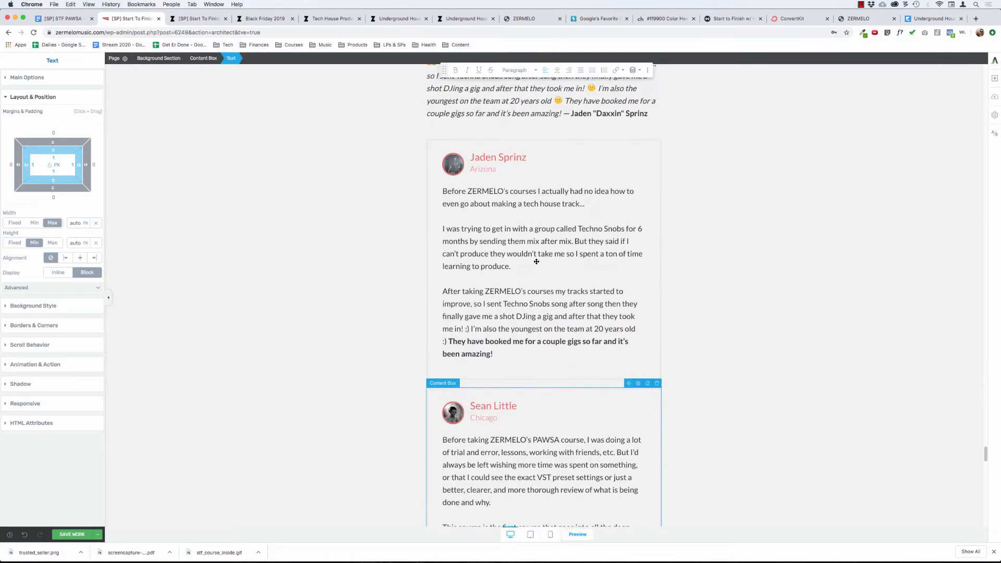
pyautogui.scroll(-12, 536, 262)
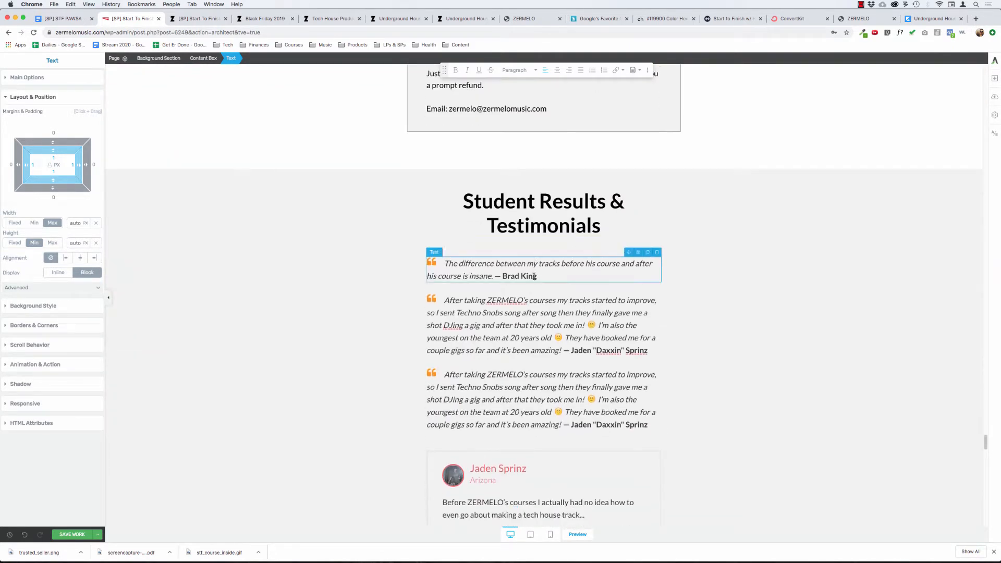
pyautogui.click(514, 388)
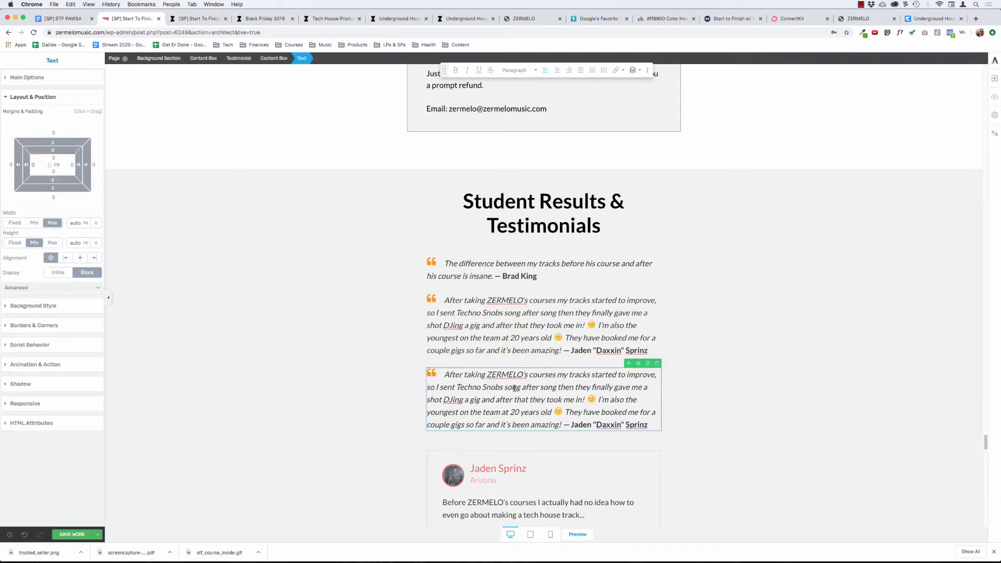
pyautogui.tripleClick(515, 388)
pyautogui.press('super+v')
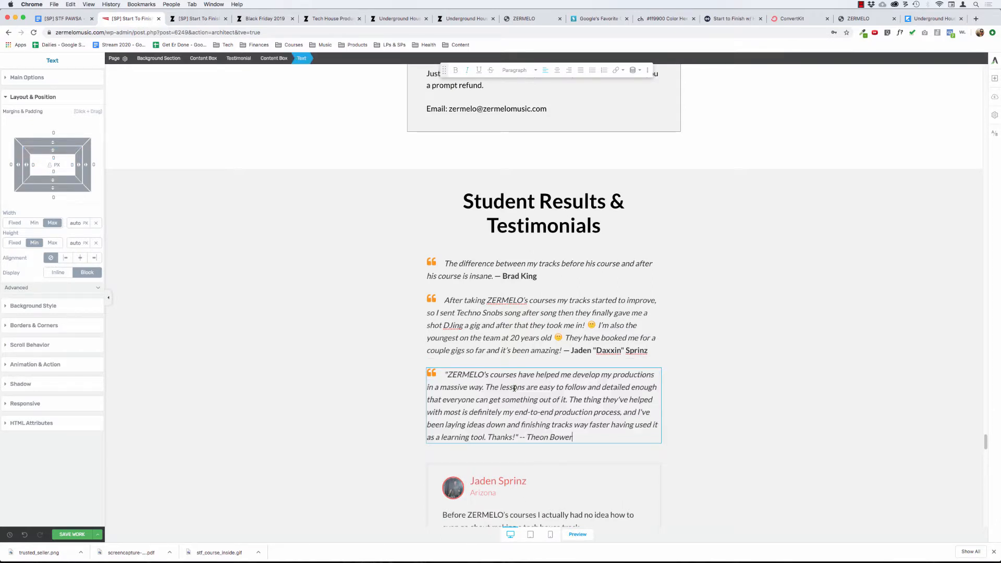
# Make the third quote's student attribution bold and non-italic, and replace its double hyphen with an em dash.
pyautogui.hotkey('shift', 'alt', 'Left')
pyautogui.hotkey('shift', 'alt', 'Left')
pyautogui.hotkey('shift', 'alt', 'Left')
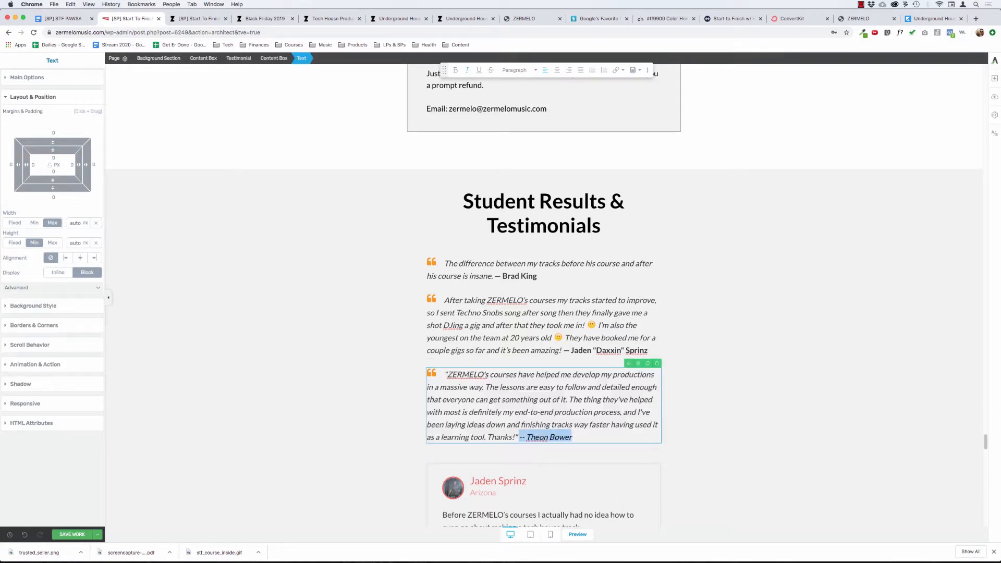
pyautogui.press('super+i')
pyautogui.press('super+b')
pyautogui.press('Left')
pyautogui.hotkey('shift', 'Right')
pyautogui.hotkey('shift', 'Right')
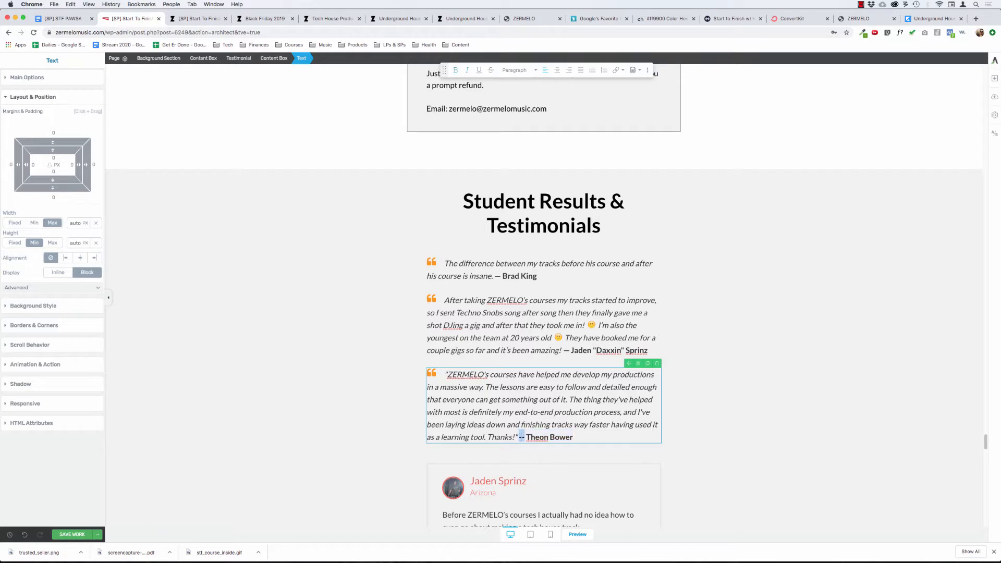
pyautogui.write('—')
# Remove the opening and closing quotation marks from the third quote.
pyautogui.press('Left')
pyautogui.press('Left')
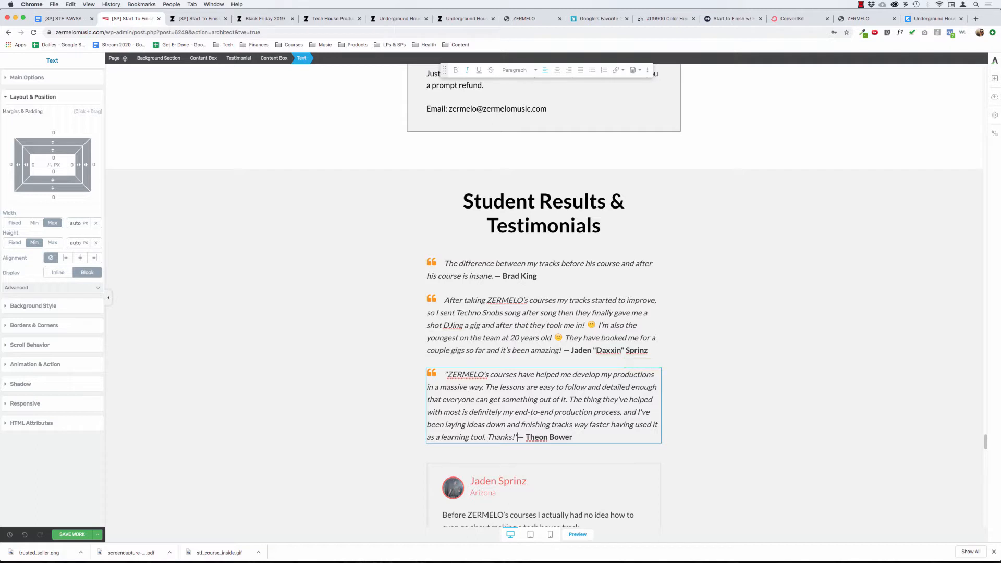
pyautogui.press('BackSpace')
pyautogui.click(444, 374)
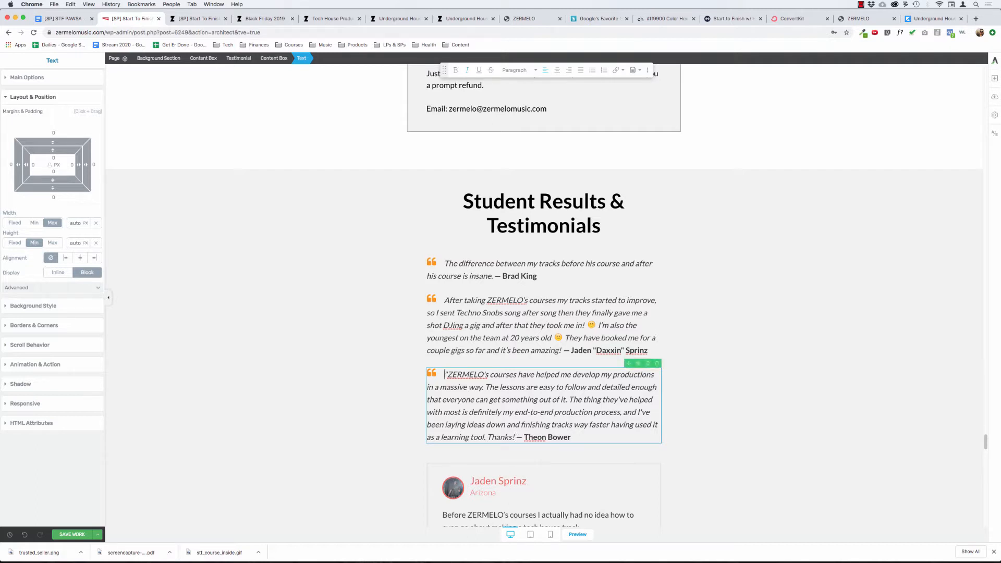
pyautogui.press('Delete')
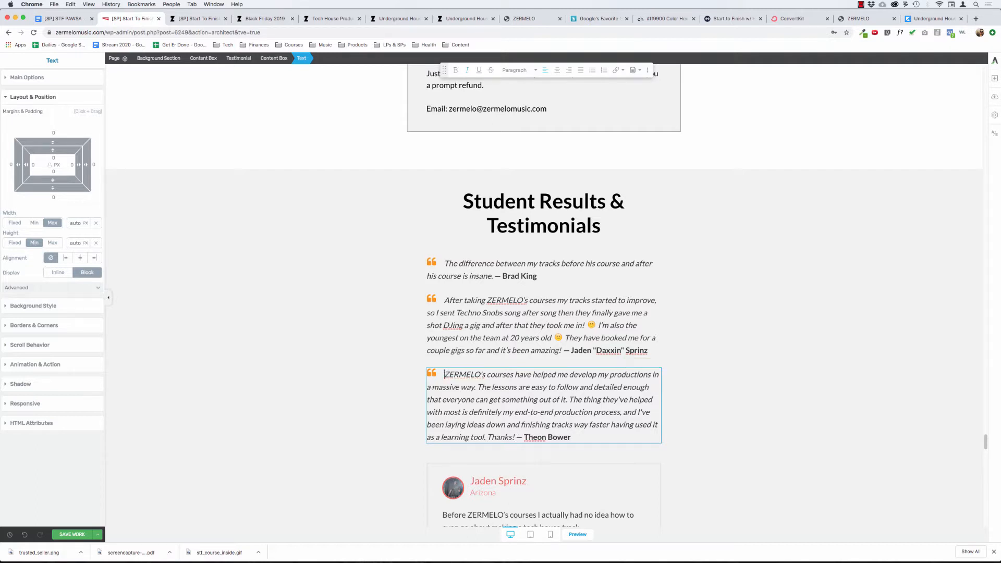
pyautogui.click(320, 385)
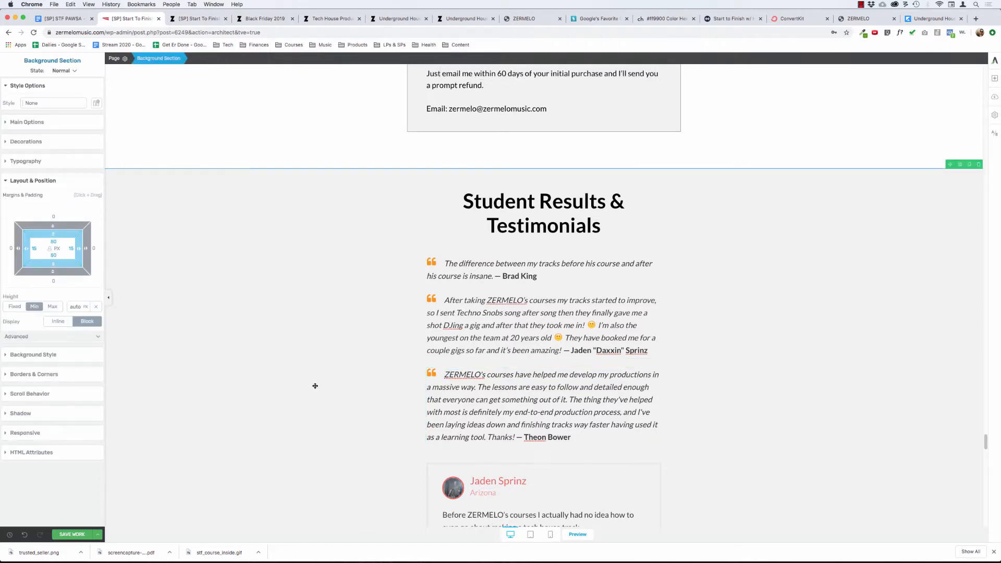
# Copy the pasted quote starting "This course is the first course that goes into all the deep details" together with its student's name.
pyautogui.scroll(-2, 315, 387)
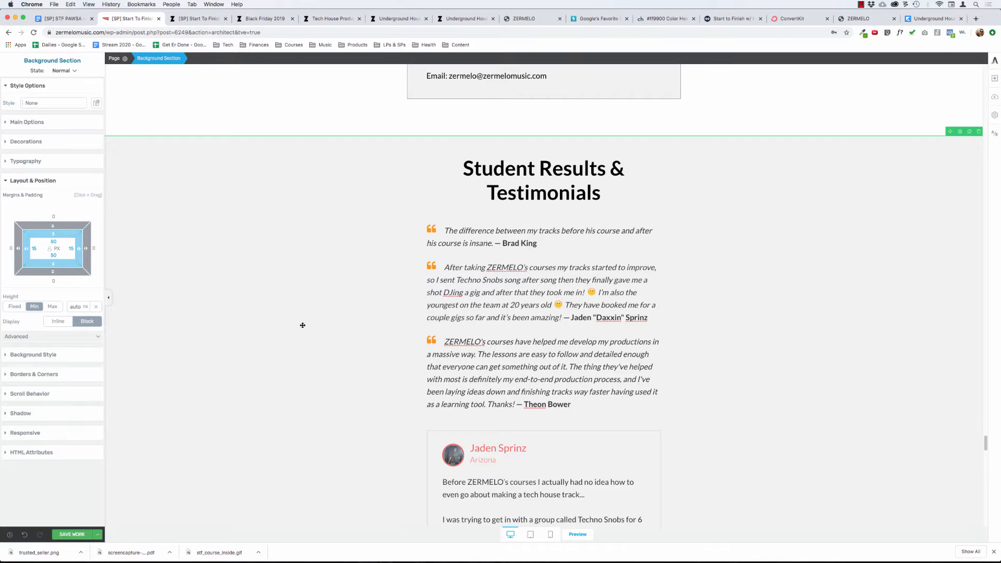
pyautogui.scroll(-15, 303, 326)
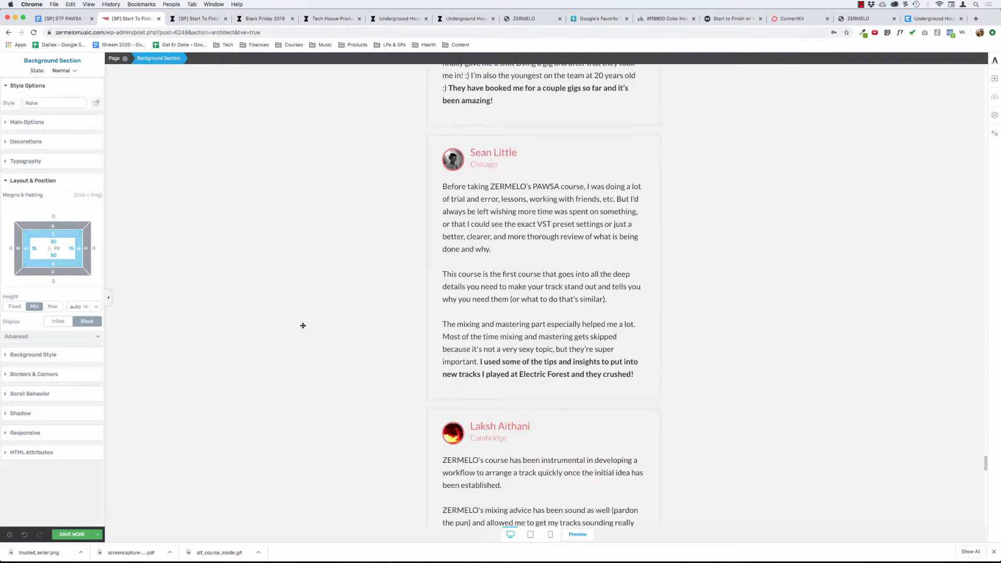
pyautogui.scroll(2, 303, 325)
pyautogui.scroll(-12, 303, 326)
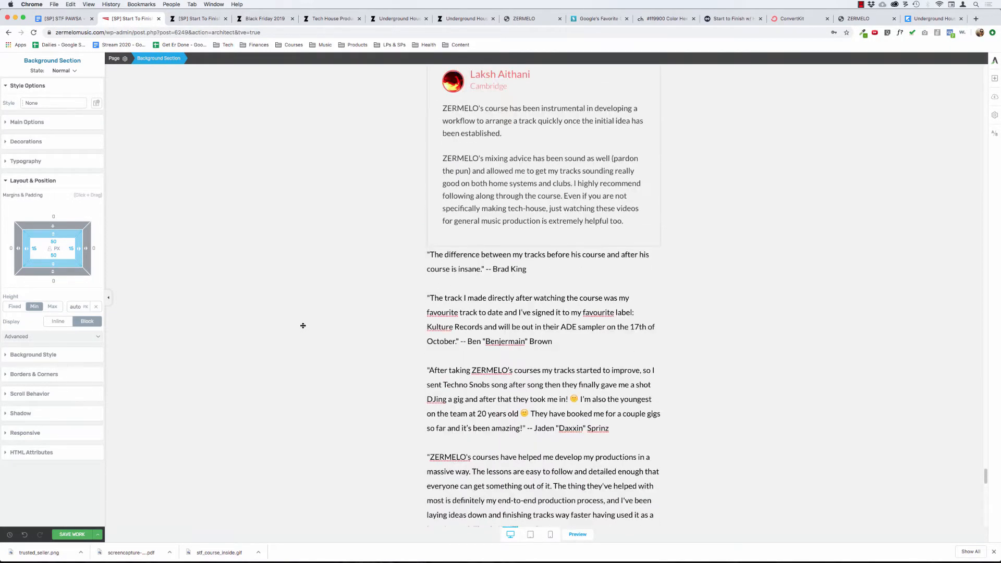
pyautogui.scroll(-8, 307, 326)
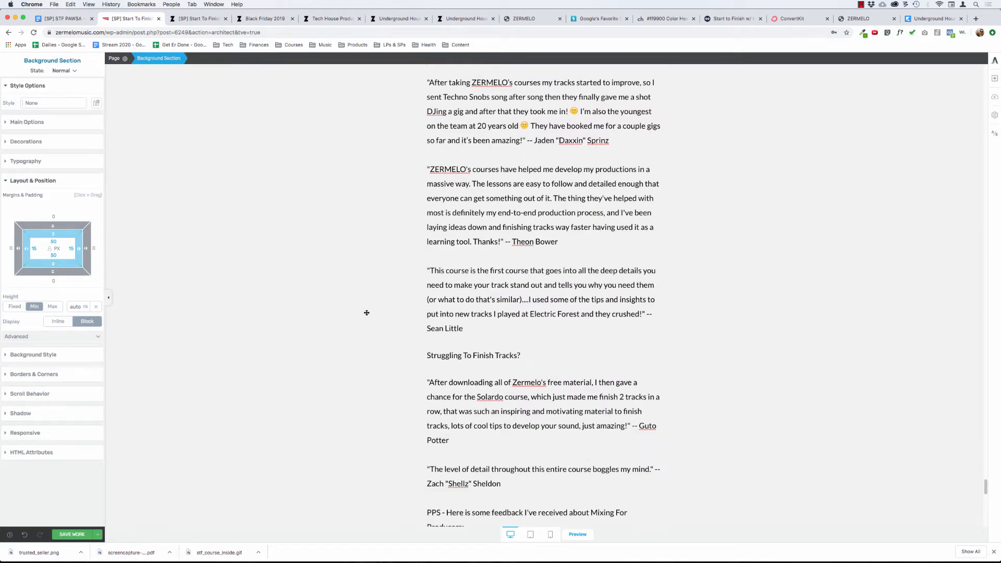
pyautogui.click(466, 327)
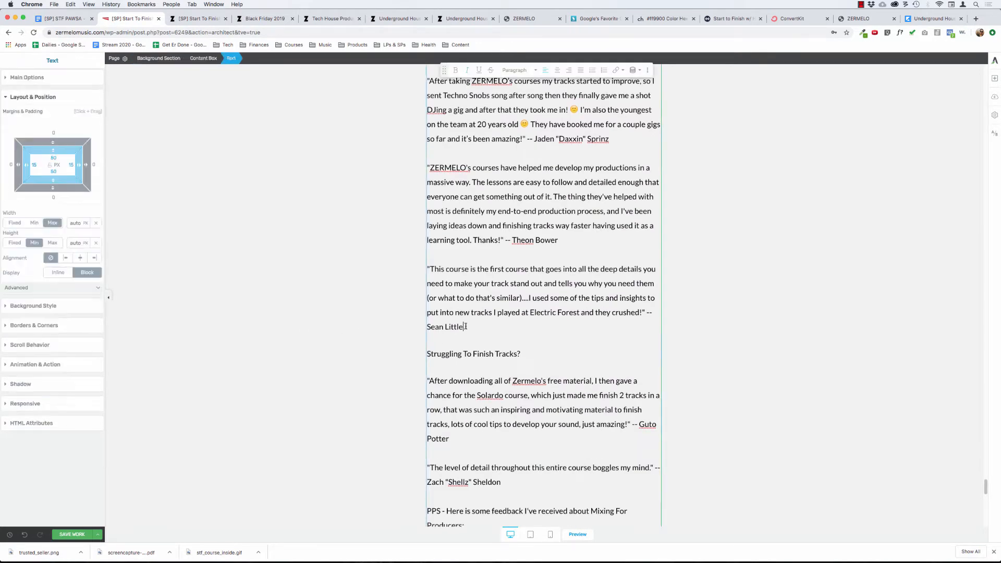
pyautogui.moveTo(462, 324); pyautogui.dragTo(427, 270)
pyautogui.press('super+c')
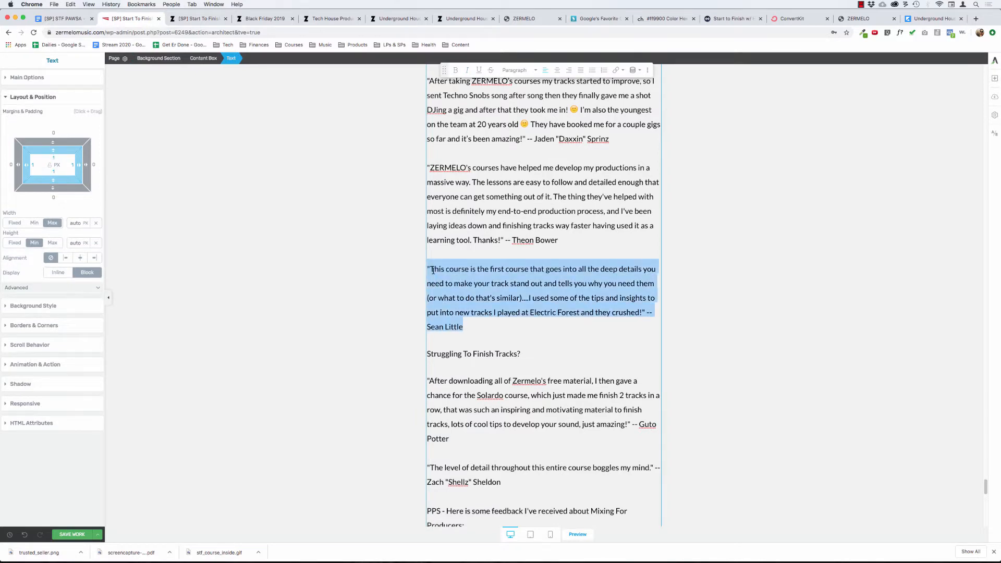
# Duplicate the third quote's content box and replace the duplicate's text with the copied quote.
pyautogui.scroll(20, 433, 271)
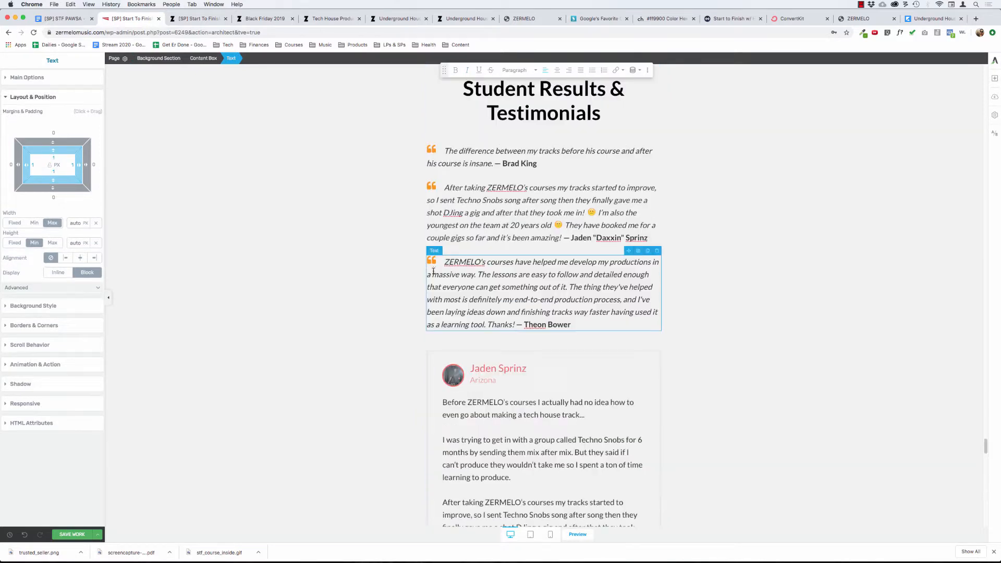
pyautogui.click(471, 261)
pyautogui.click(274, 59)
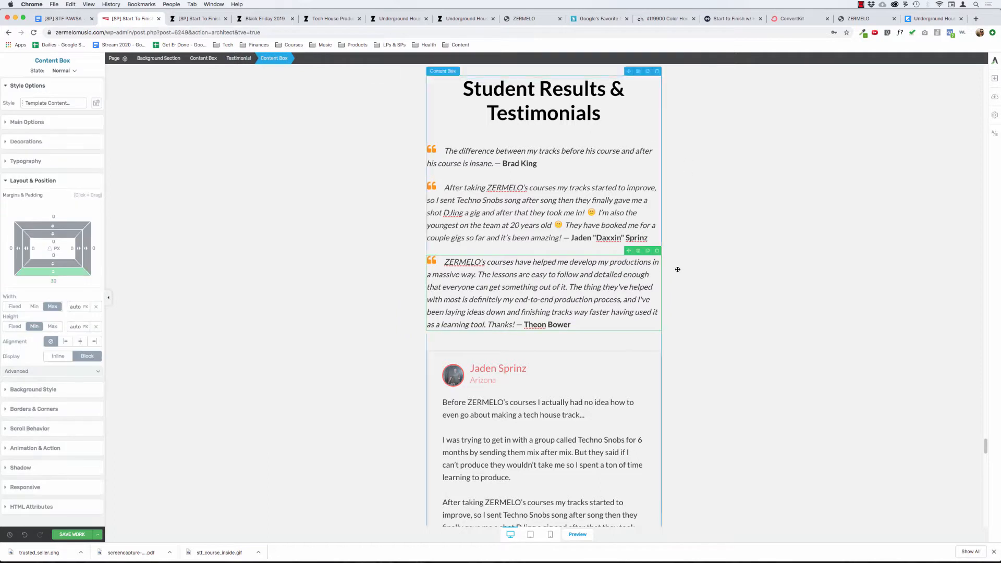
pyautogui.click(648, 251)
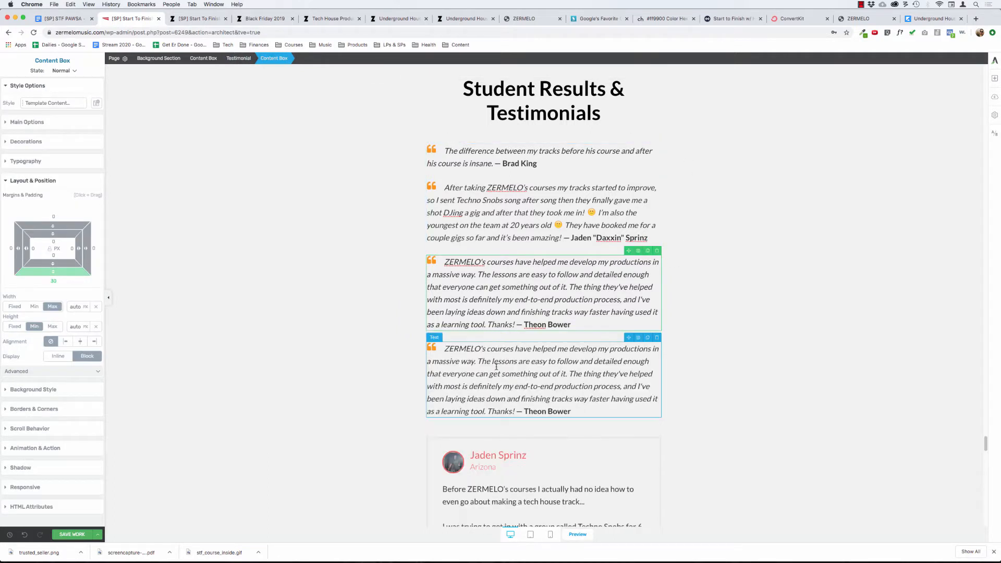
pyautogui.click(587, 404)
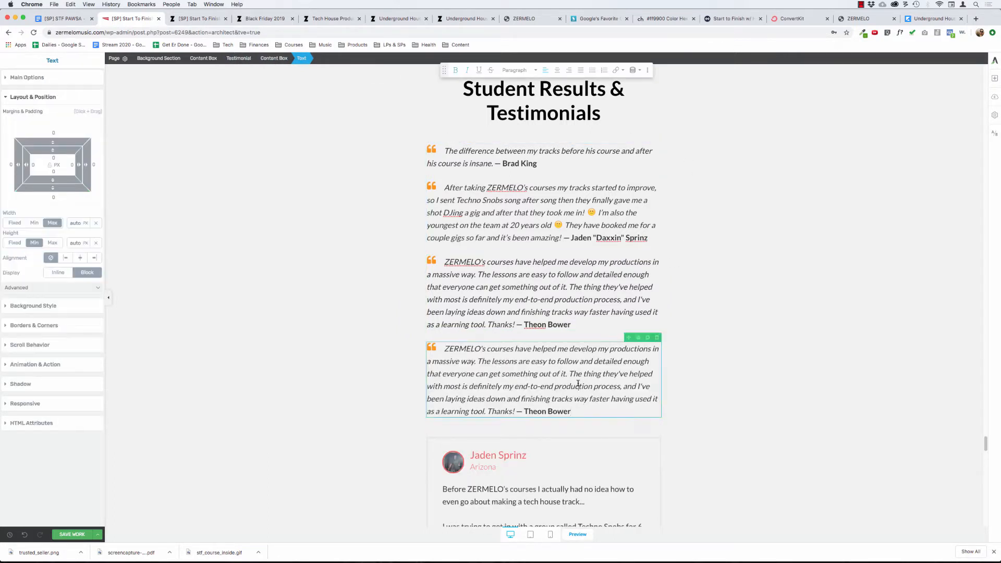
pyautogui.tripleClick(578, 383)
pyautogui.press('super+v')
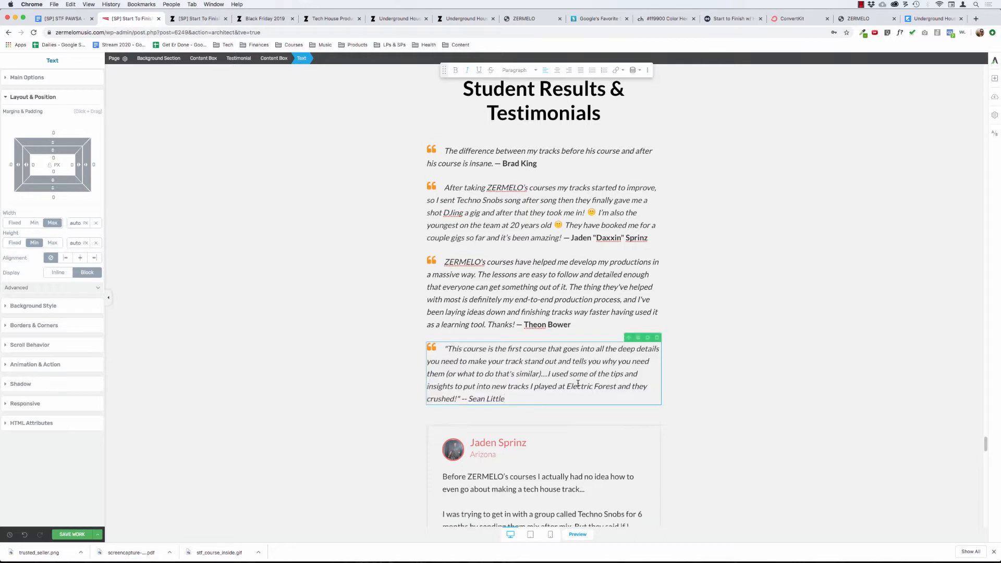
# Make the fourth quote's student attribution bold and non-italic, with an em dash in place of its double hyphen.
pyautogui.hotkey('shift', 'alt', 'Left')
pyautogui.hotkey('shift', 'alt', 'Left')
pyautogui.hotkey('shift', 'Left')
pyautogui.hotkey('shift', 'Left')
pyautogui.hotkey('shift', 'Left')
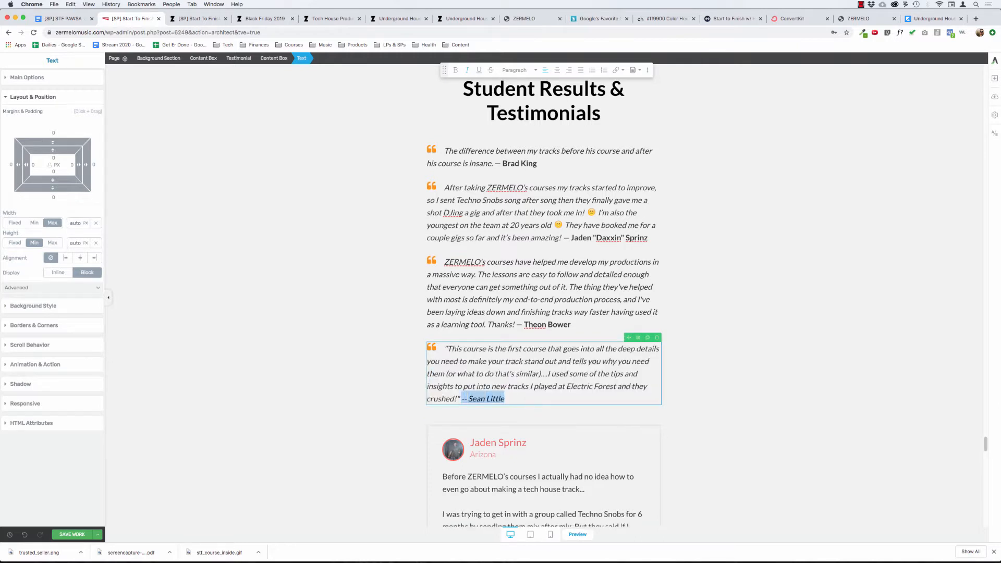
pyautogui.press('super+i')
pyautogui.press('Left')
pyautogui.hotkey('shift', 'Right')
pyautogui.hotkey('shift', 'Right')
pyautogui.write('—')
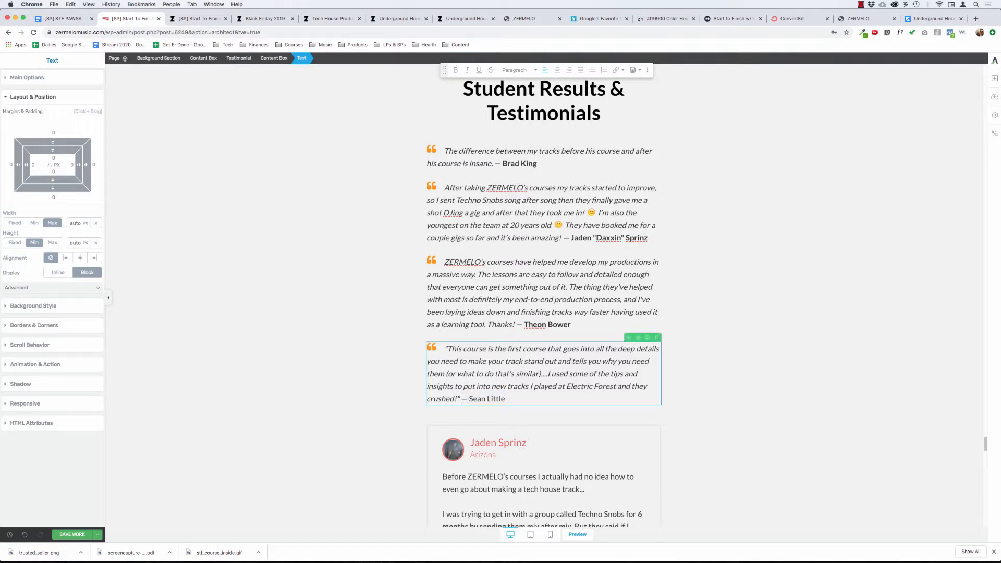
pyautogui.press('super+shift+Right')
pyautogui.press('super+b')
# Remove the opening and closing quotation marks from the fourth quote.
pyautogui.press('Left')
pyautogui.hotkey('shift', 'Up')
pyautogui.hotkey('shift', 'Up')
pyautogui.hotkey('shift', 'Up')
pyautogui.hotkey('shift', 'Up')
pyautogui.hotkey('shift', 'Up')
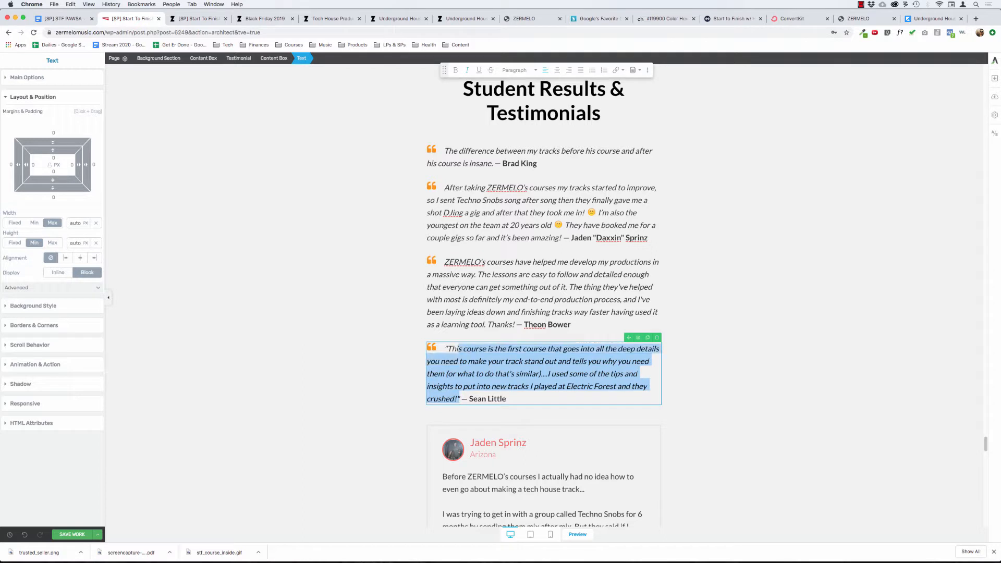
pyautogui.press('Left')
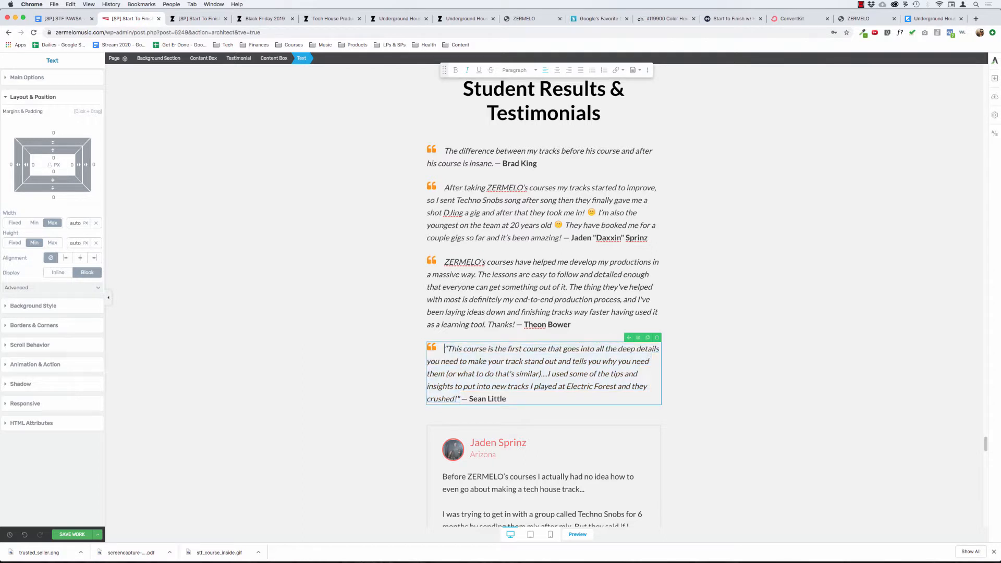
pyautogui.press('BackSpace')
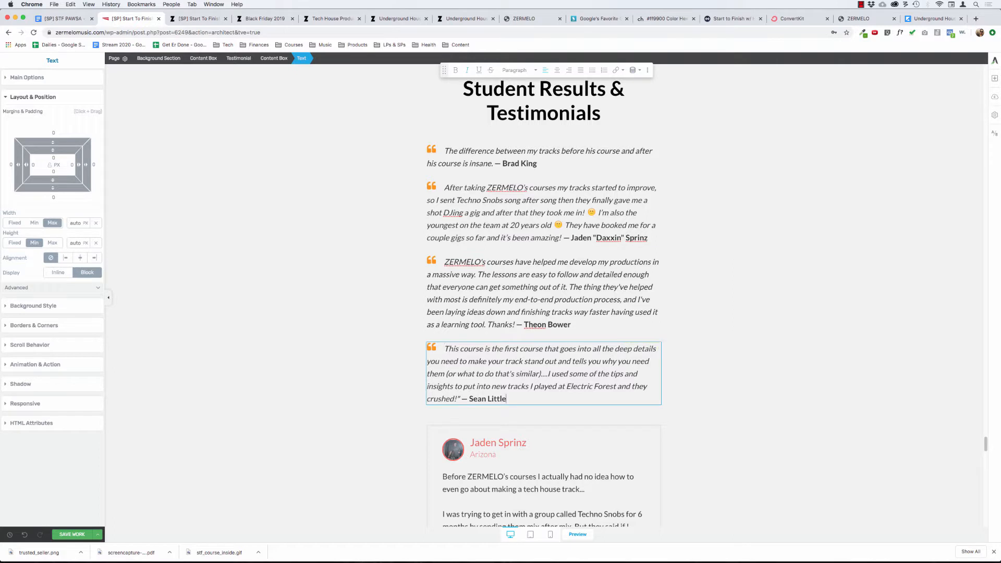
pyautogui.press('Left')
pyautogui.press('Delete')
pyautogui.click(242, 235)
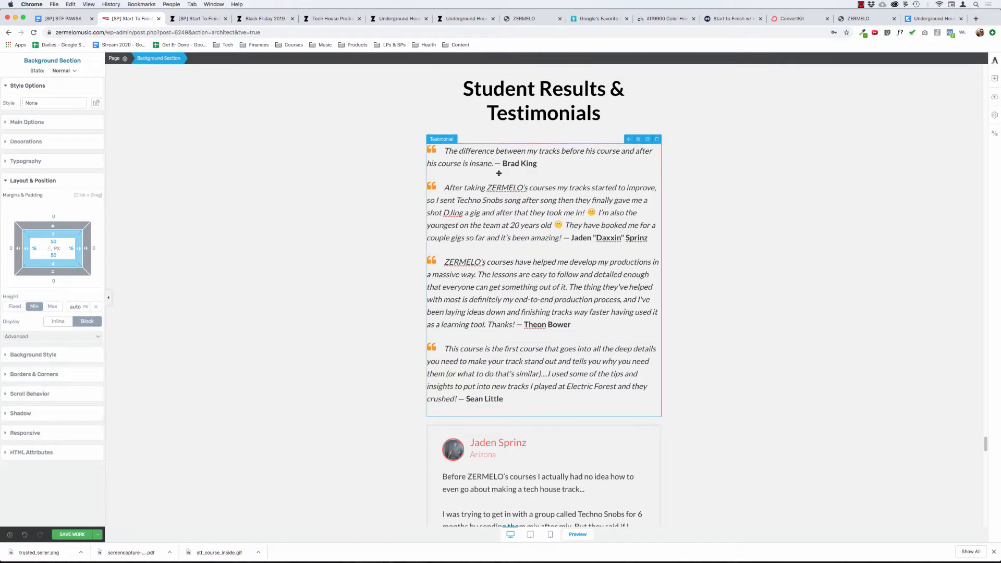
# Try to put the second quote's student attribution on its own line below the quote, led by an em dash.
pyautogui.click(503, 154)
pyautogui.click(562, 238)
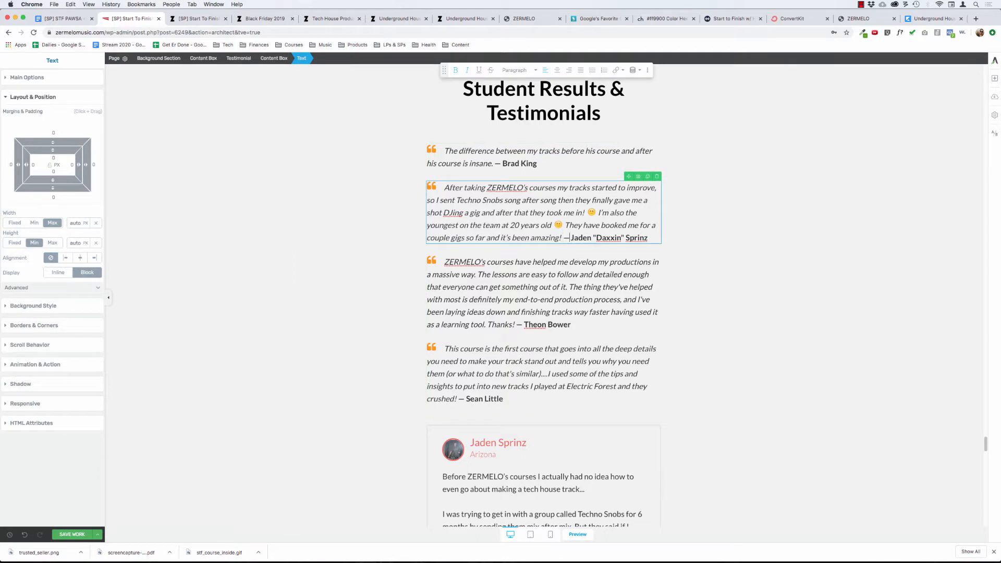
pyautogui.press('BackSpace')
pyautogui.press('BackSpace')
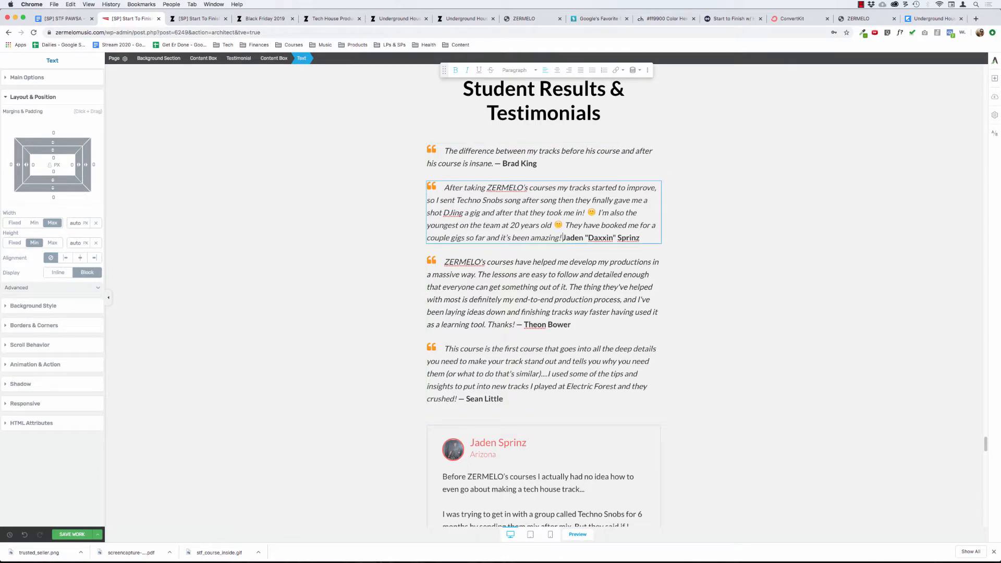
pyautogui.write('-')
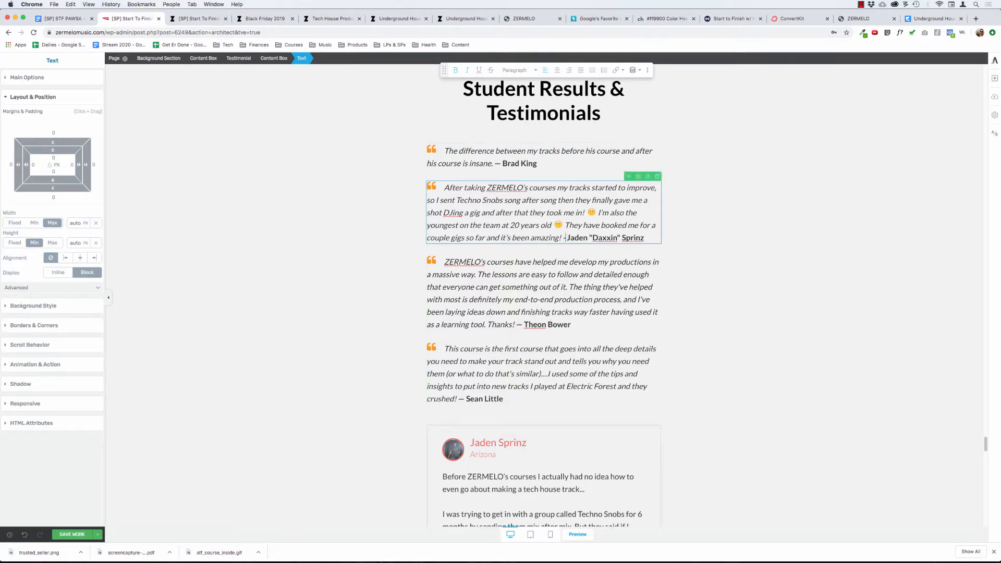
pyautogui.hotkey('shift', 'Return')
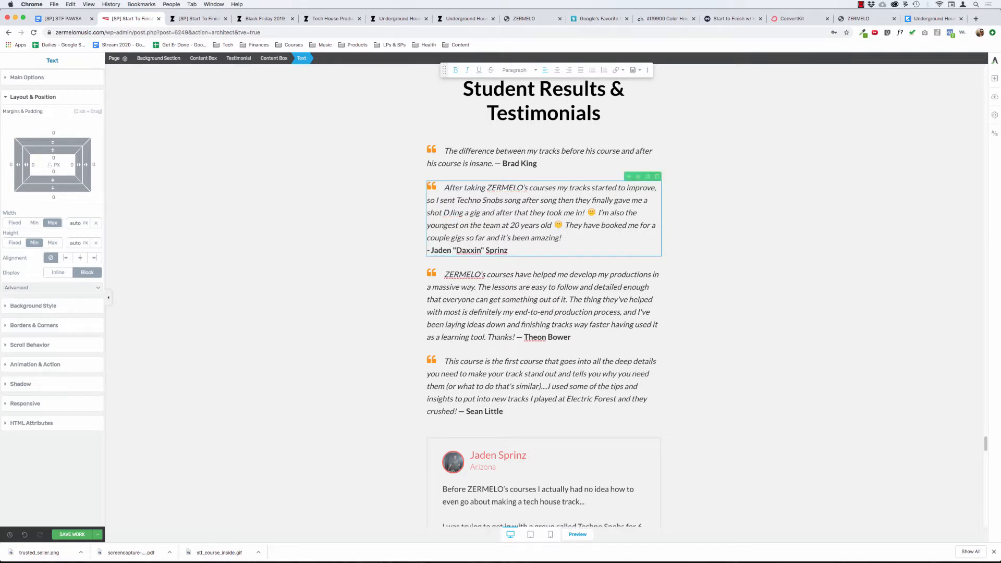
pyautogui.press('BackSpace')
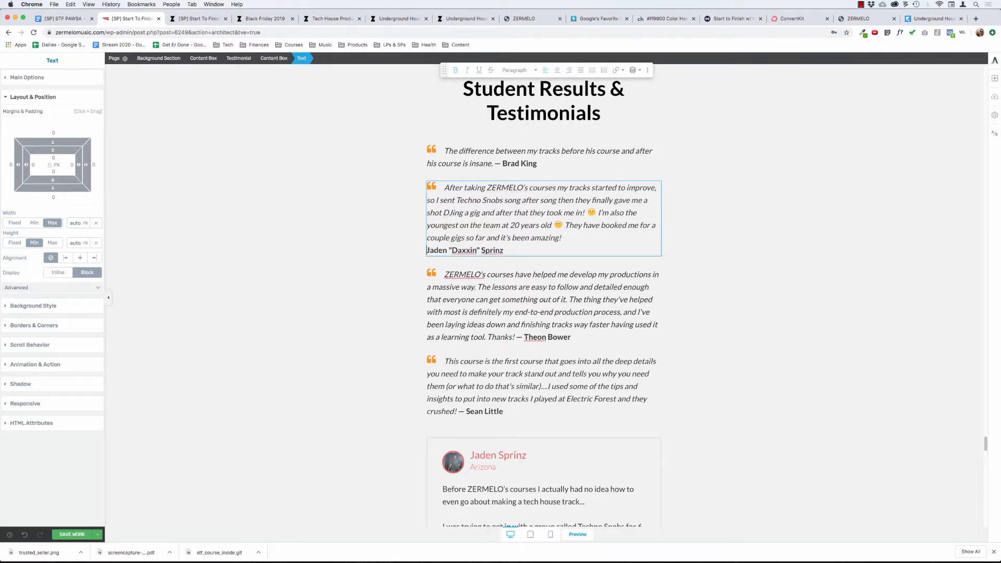
pyautogui.hotkey('shift', 'Return')
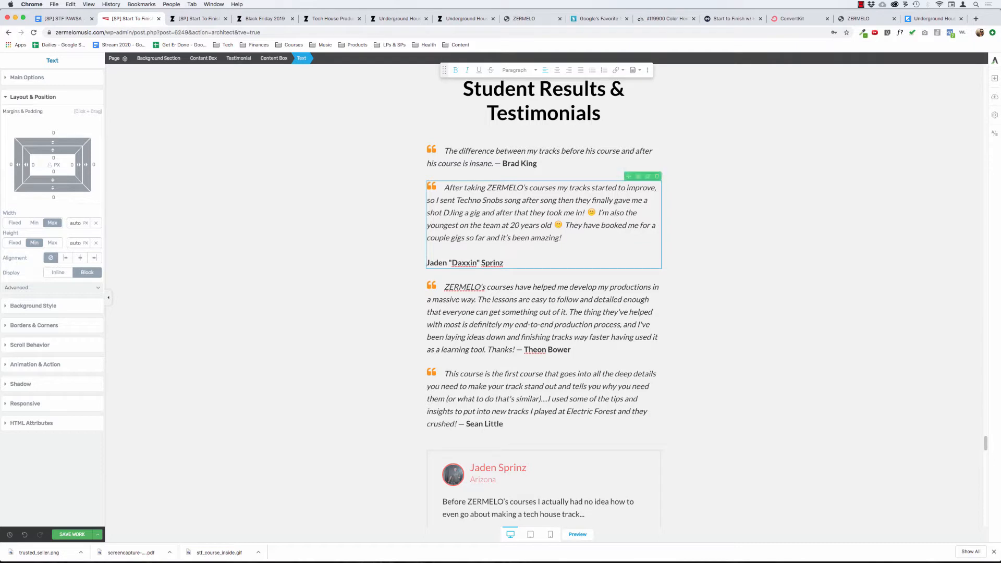
pyautogui.write('—')
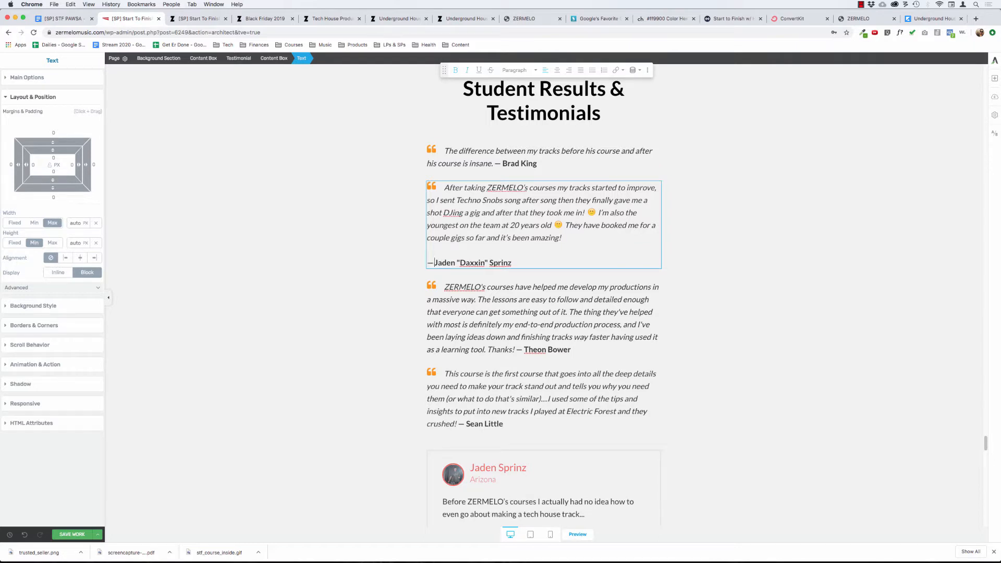
# Remove the line breaks before the second quote's attribution so it follows directly after the quote.
pyautogui.press('Left')
pyautogui.press('BackSpace')
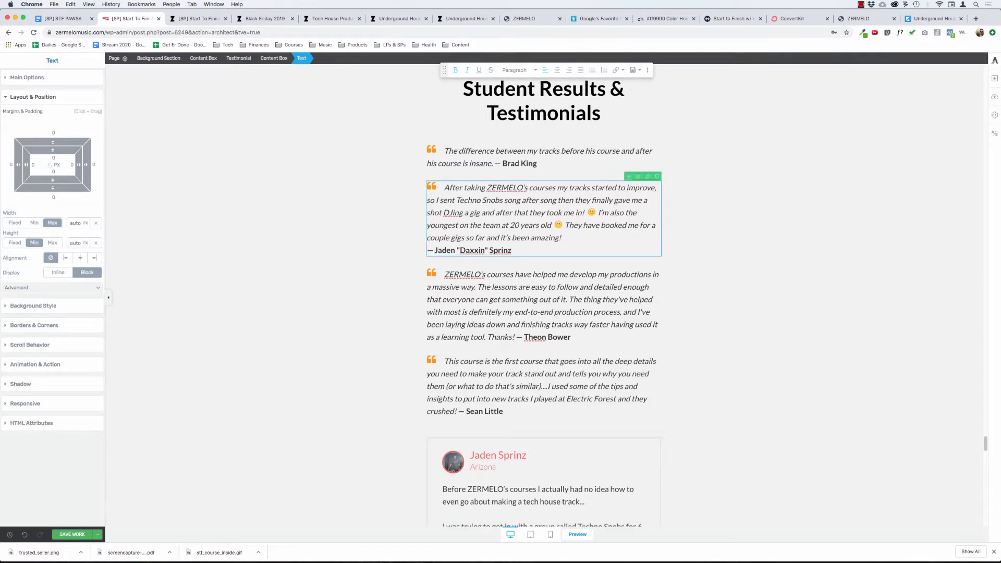
pyautogui.press('BackSpace')
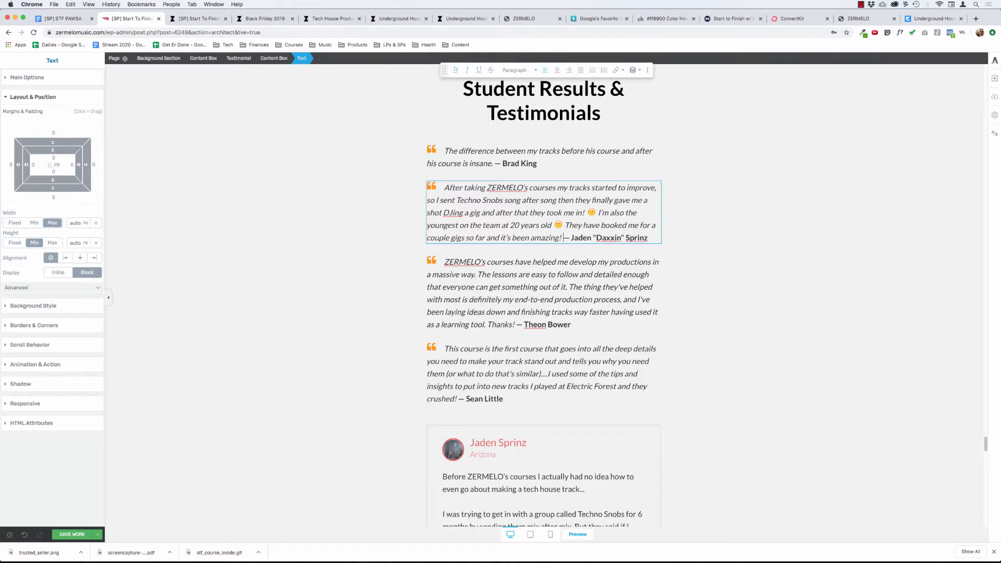
pyautogui.click(287, 256)
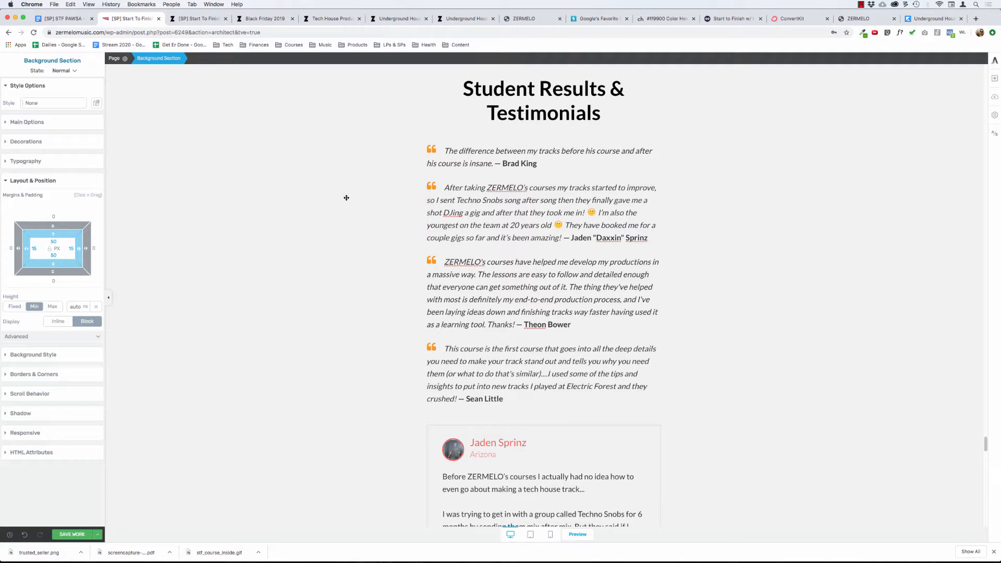
# Place a Testimonial element between the Student Results & Testimonials heading and the first quote, and open its template choices.
pyautogui.click(995, 78)
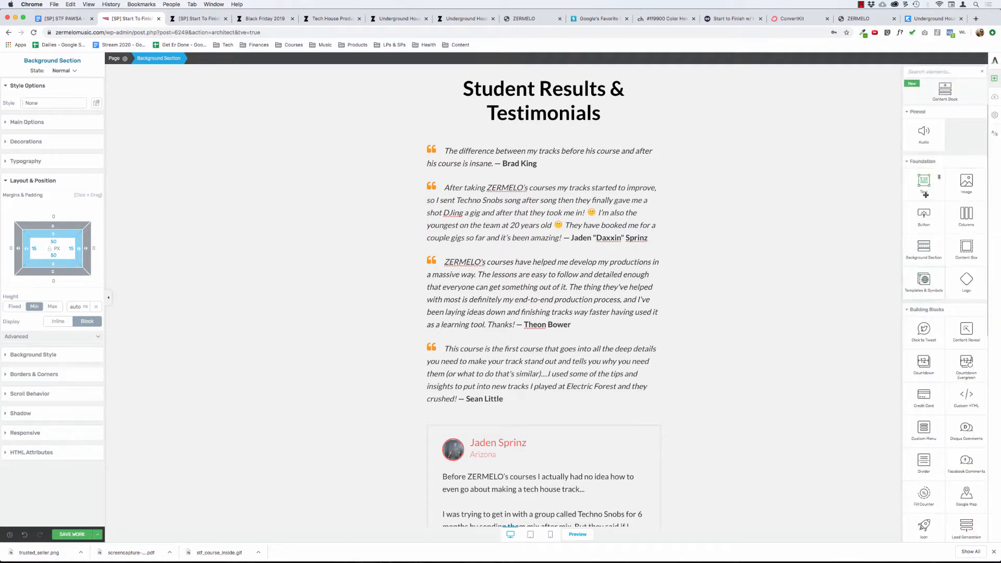
pyautogui.write('test')
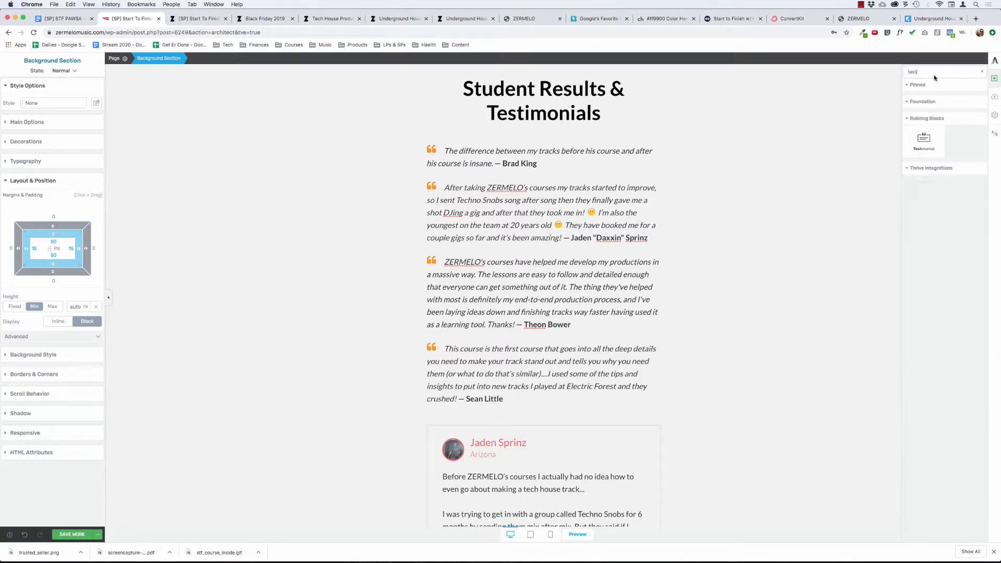
pyautogui.moveTo(927, 150); pyautogui.dragTo(550, 121)
pyautogui.click(540, 159)
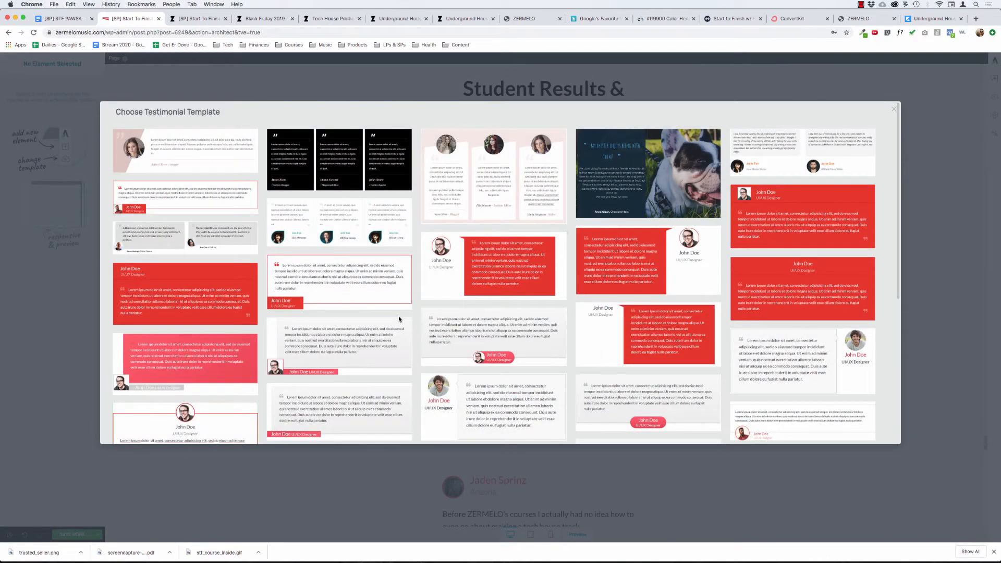
# Examine the available testimonial template designs and close the template chooser without applying one.
pyautogui.scroll(-3, 399, 319)
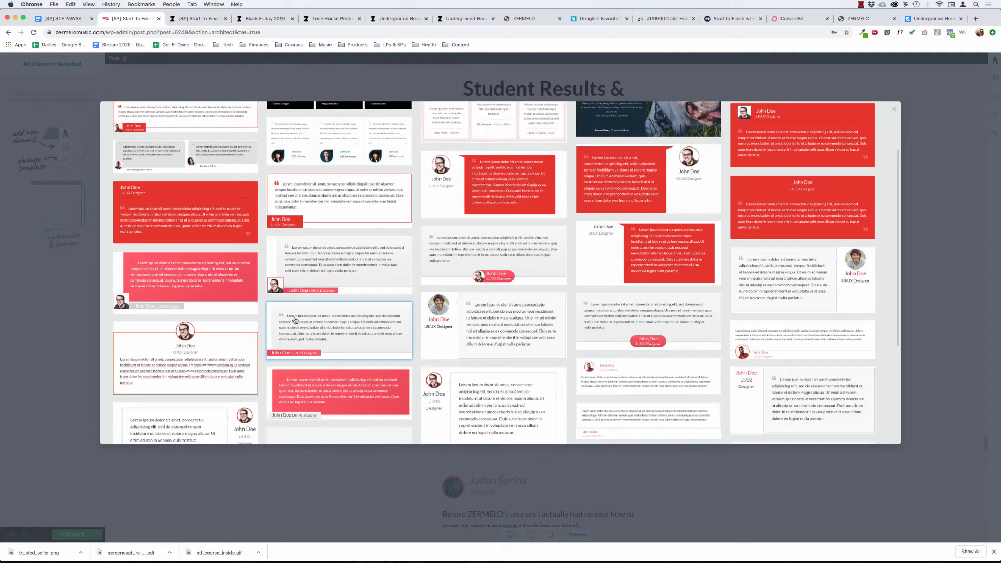
pyautogui.scroll(-2, 295, 321)
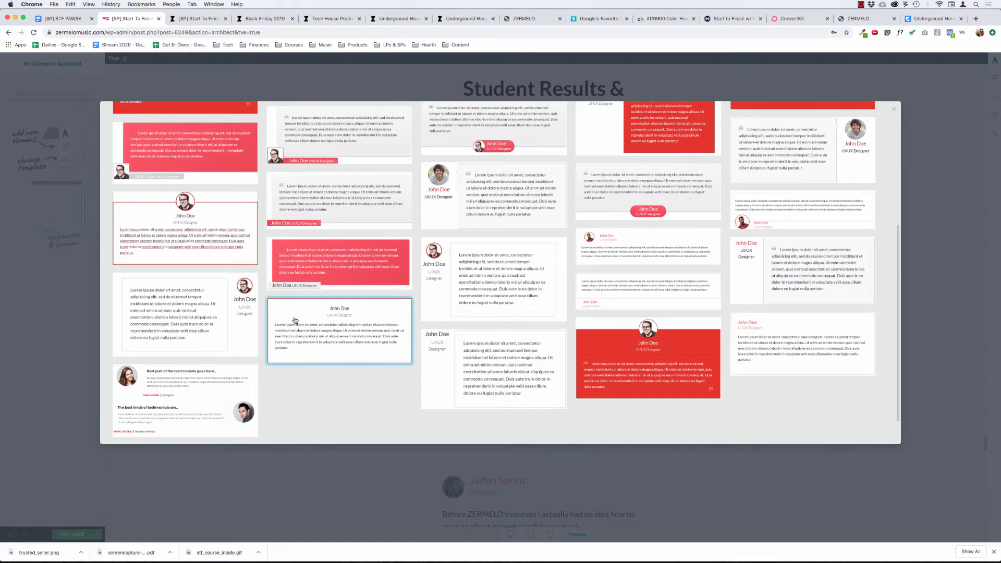
pyautogui.scroll(5, 295, 321)
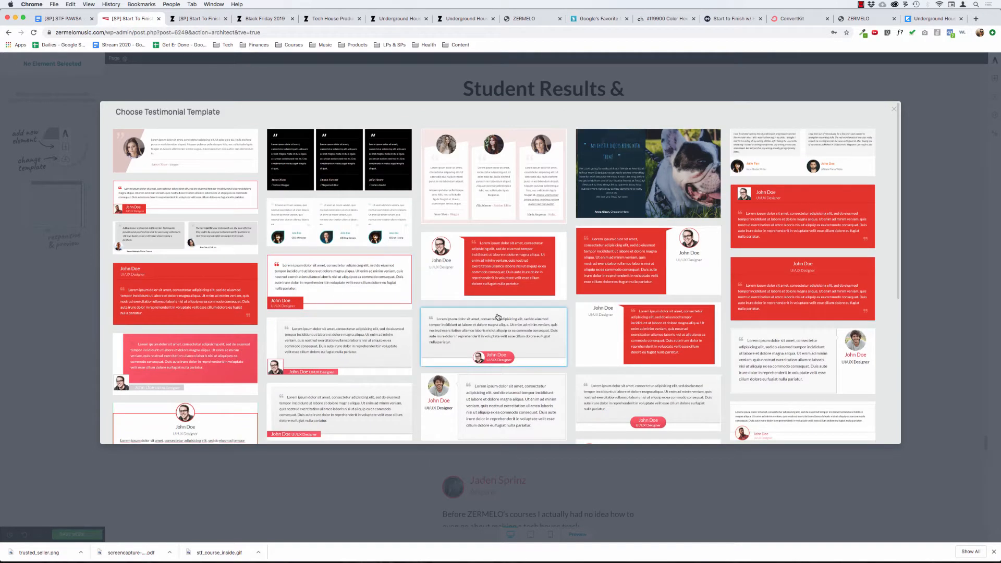
pyautogui.scroll(-5, 498, 317)
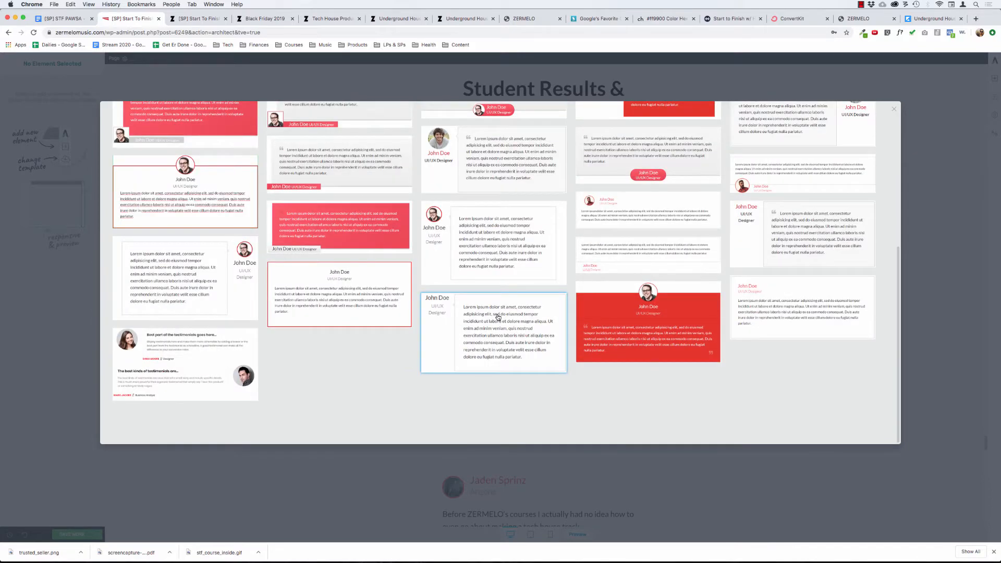
pyautogui.scroll(2, 498, 317)
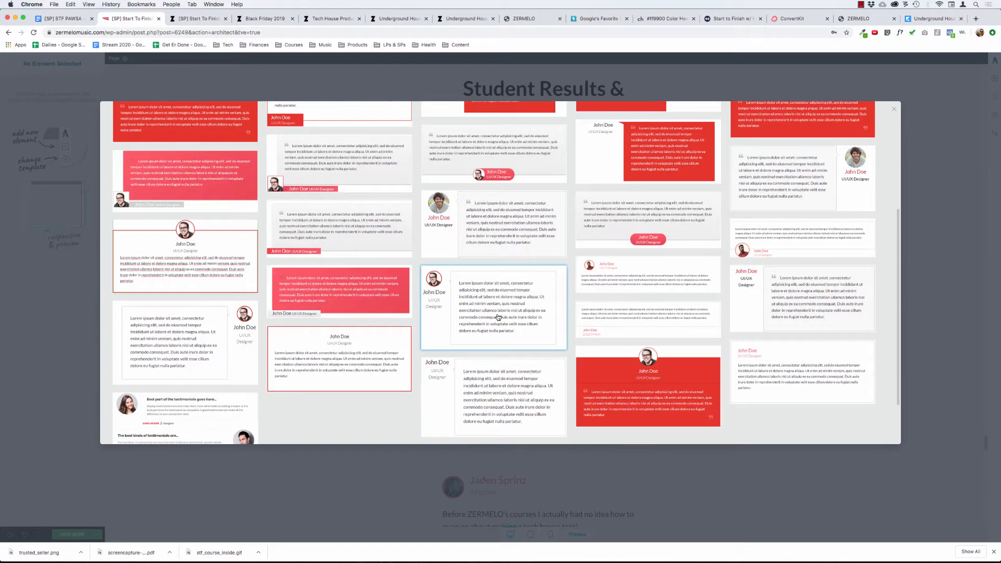
pyautogui.scroll(4, 498, 317)
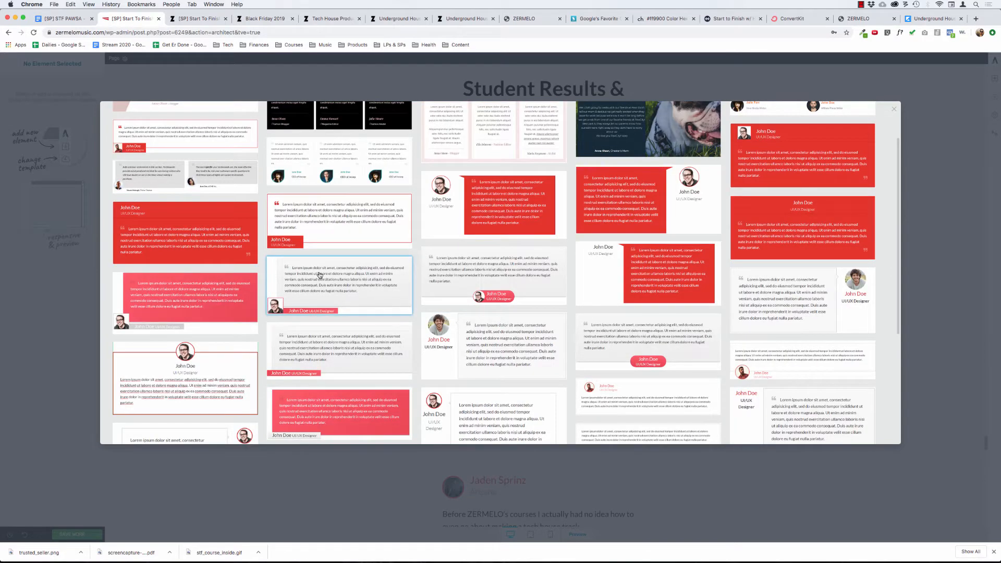
pyautogui.press('Escape')
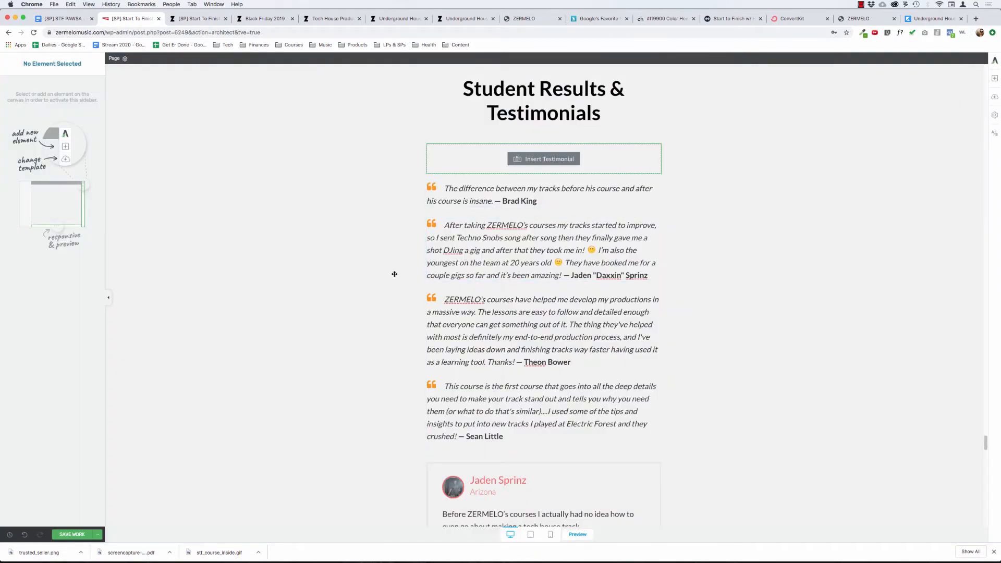
# Bold the fourth quote's closing sentence beginning "I used some of the tips" and make its student attribution regular weight.
pyautogui.scroll(-3, 387, 320)
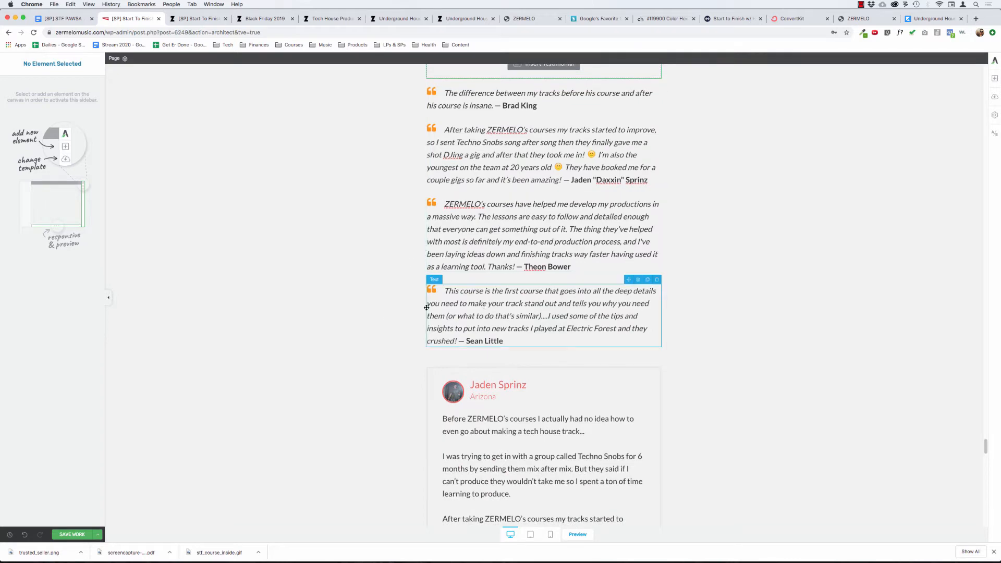
pyautogui.scroll(-13, 346, 309)
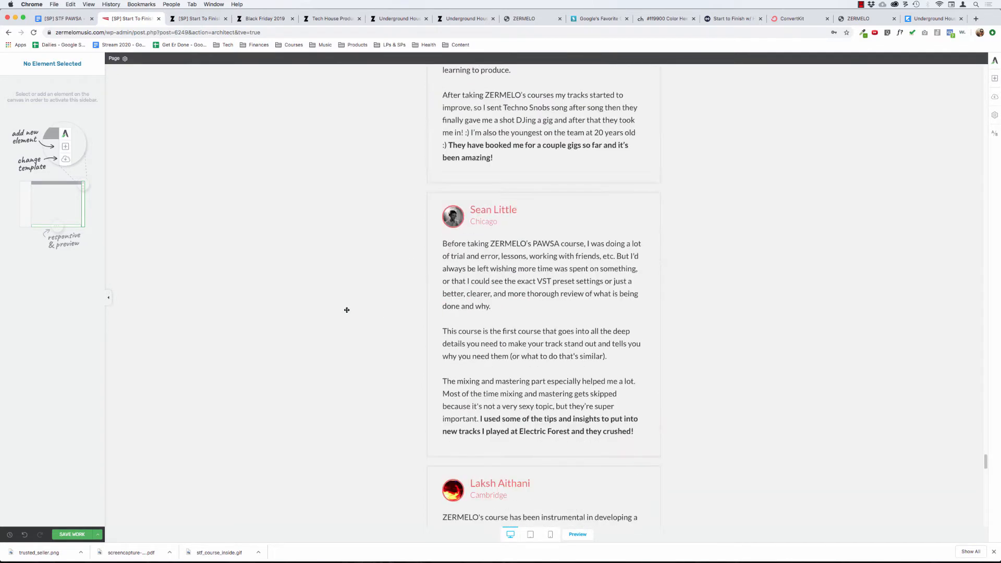
pyautogui.scroll(8, 347, 309)
pyautogui.scroll(7, 462, 202)
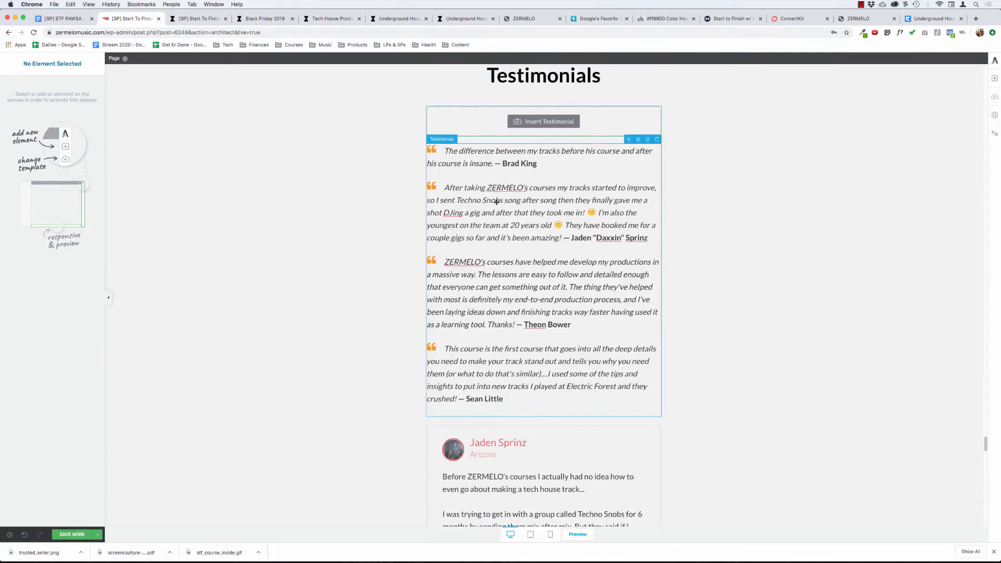
pyautogui.click(548, 375)
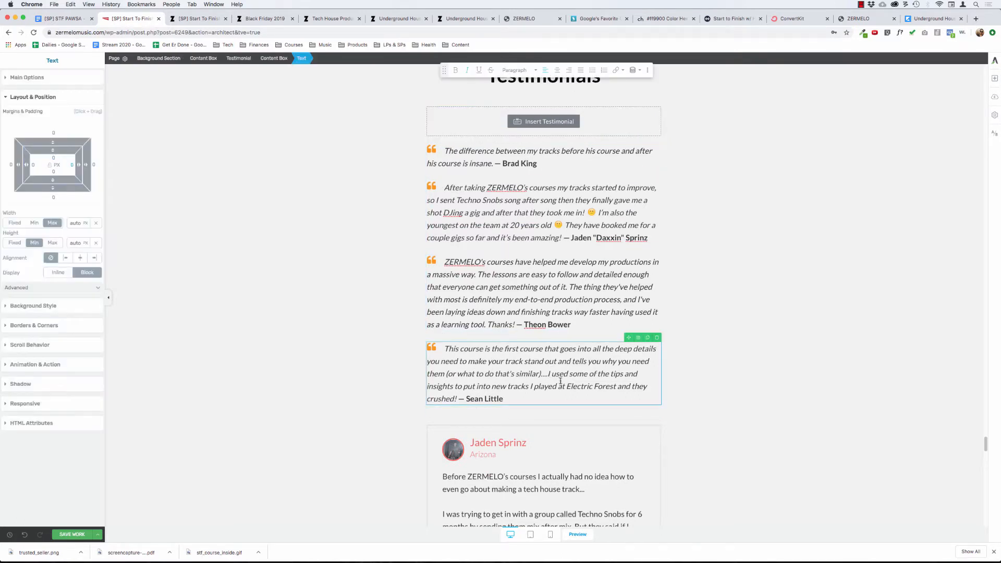
pyautogui.moveTo(548, 374); pyautogui.dragTo(504, 399)
pyautogui.press('super+b')
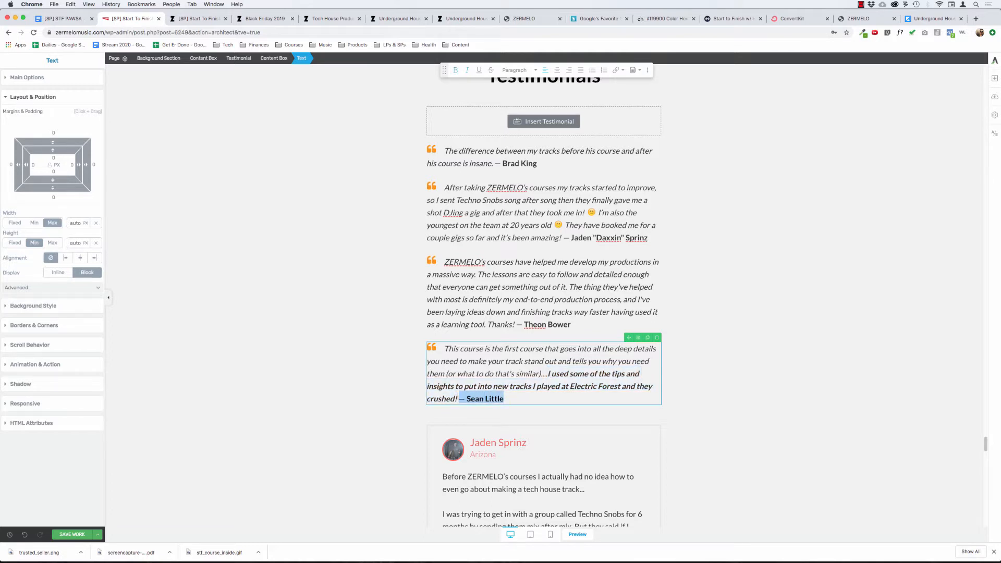
pyautogui.press('super+b')
pyautogui.click(538, 278)
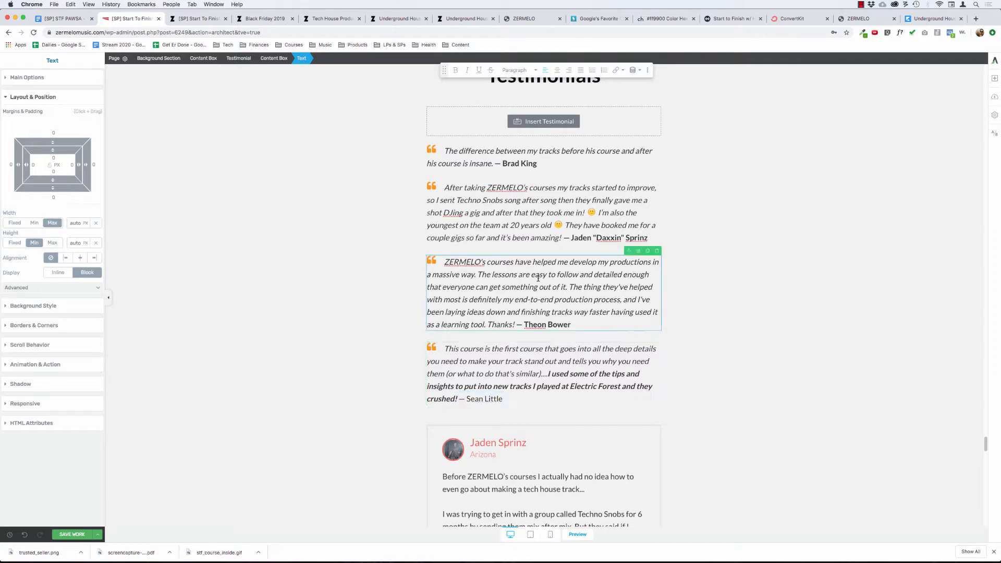
# Remove the italic formatting from the whole fourth quote.
pyautogui.click(445, 348)
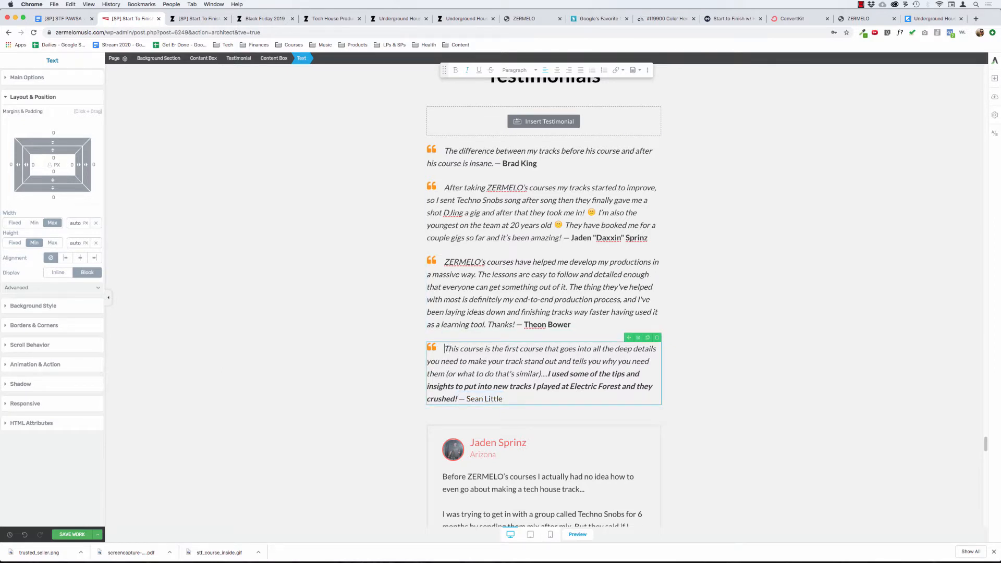
pyautogui.press('super+a')
pyautogui.press('super+i')
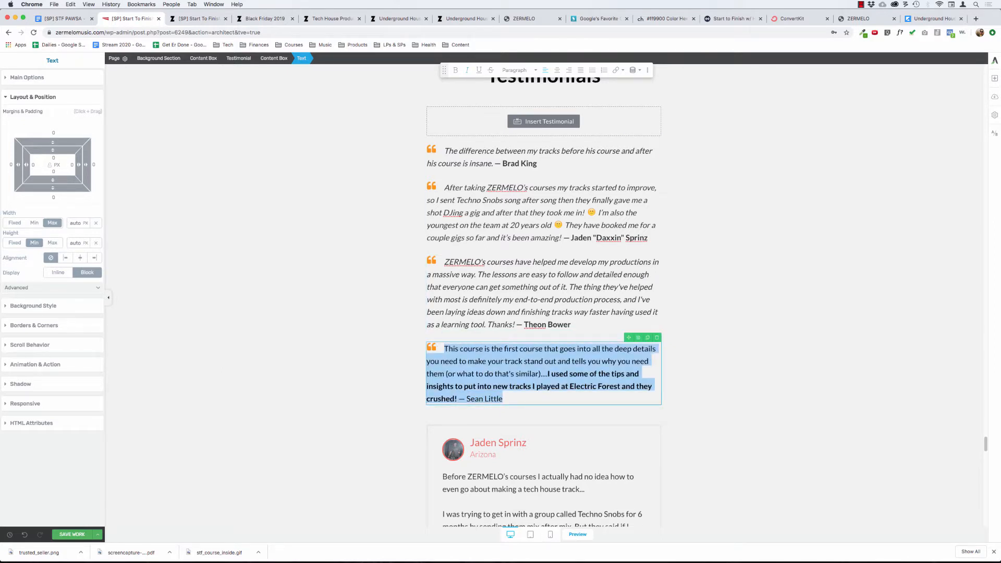
# Make the fourth quote's student attribution bold and return the quote's closing sentence to regular weight.
pyautogui.press('Right')
pyautogui.hotkey('shift', 'alt', 'Left')
pyautogui.hotkey('shift', 'alt', 'Left')
pyautogui.hotkey('shift', 'alt', 'Left')
pyautogui.hotkey('shift', 'alt', 'Left')
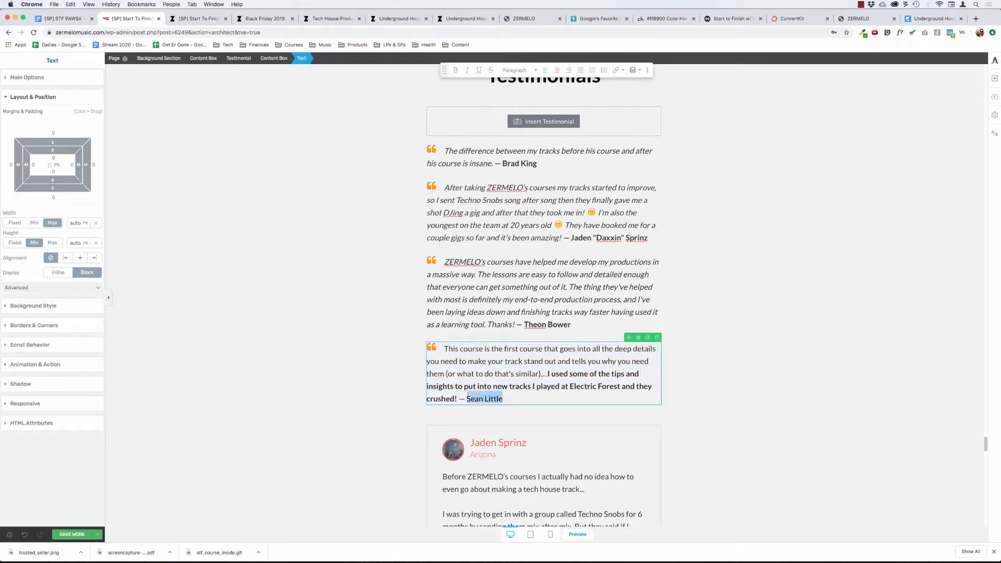
pyautogui.press('super+b')
pyautogui.press('Left')
pyautogui.hotkey('shift', 'Up')
pyautogui.hotkey('shift', 'Up')
pyautogui.hotkey('shift', 'Up')
pyautogui.press('super+b')
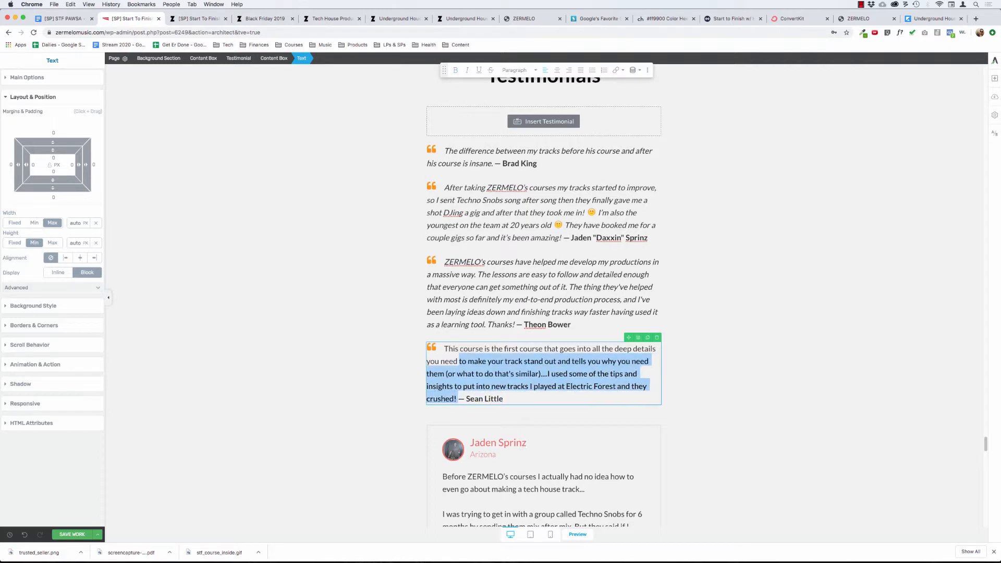
pyautogui.click(319, 302)
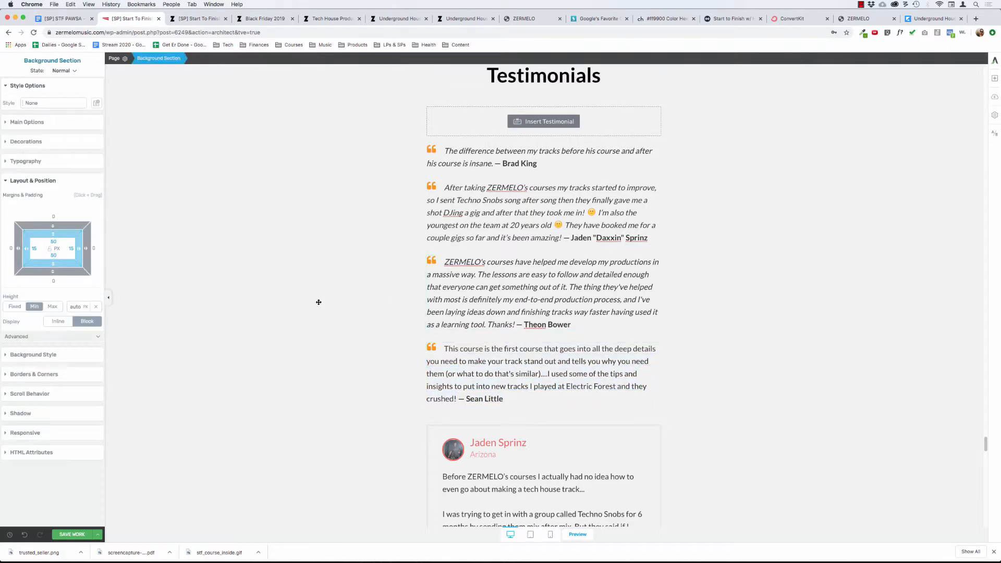
# Remove the italic formatting from the third quote, keeping its student attribution bold.
pyautogui.click(507, 298)
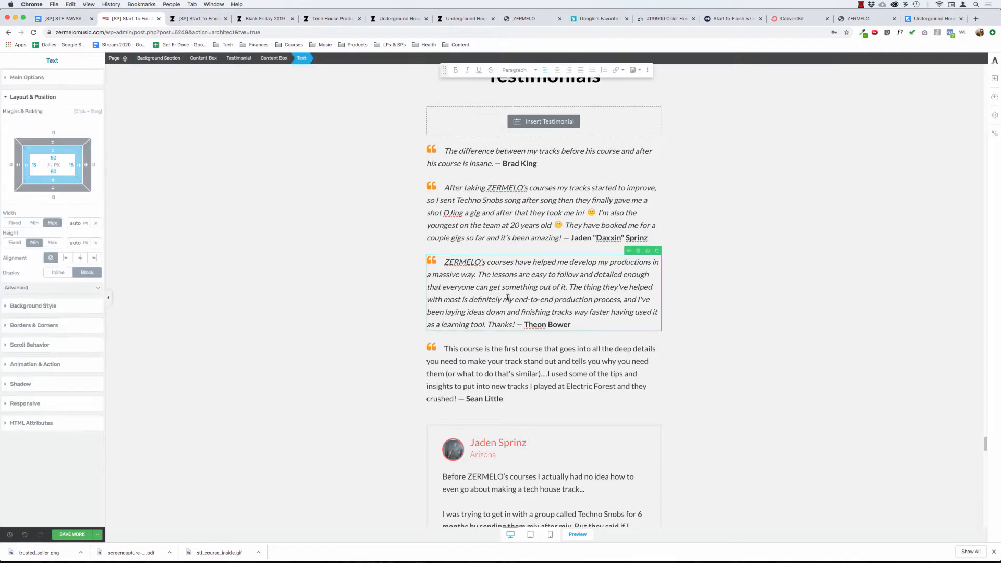
pyautogui.press('super+a')
pyautogui.press('super+i')
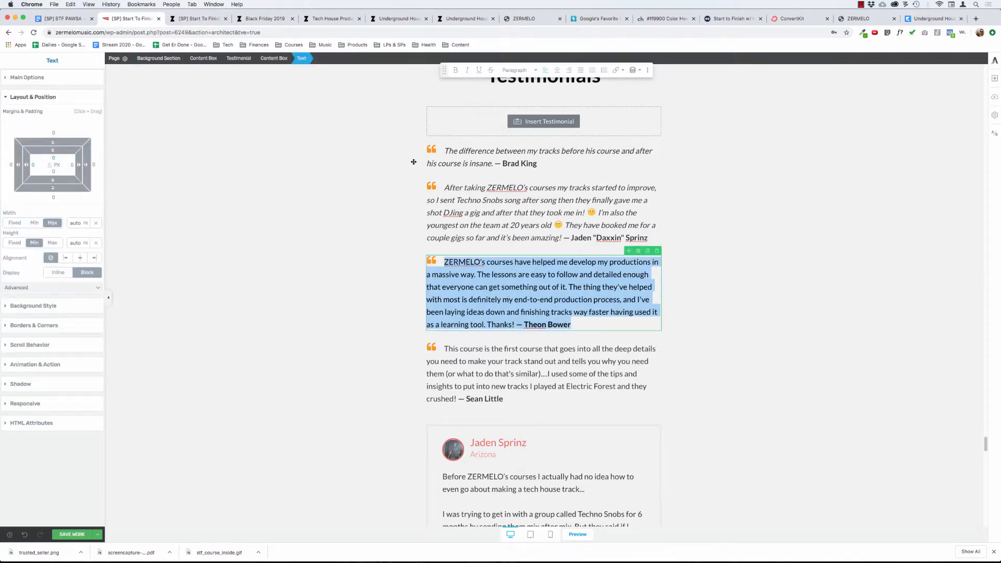
pyautogui.click(316, 218)
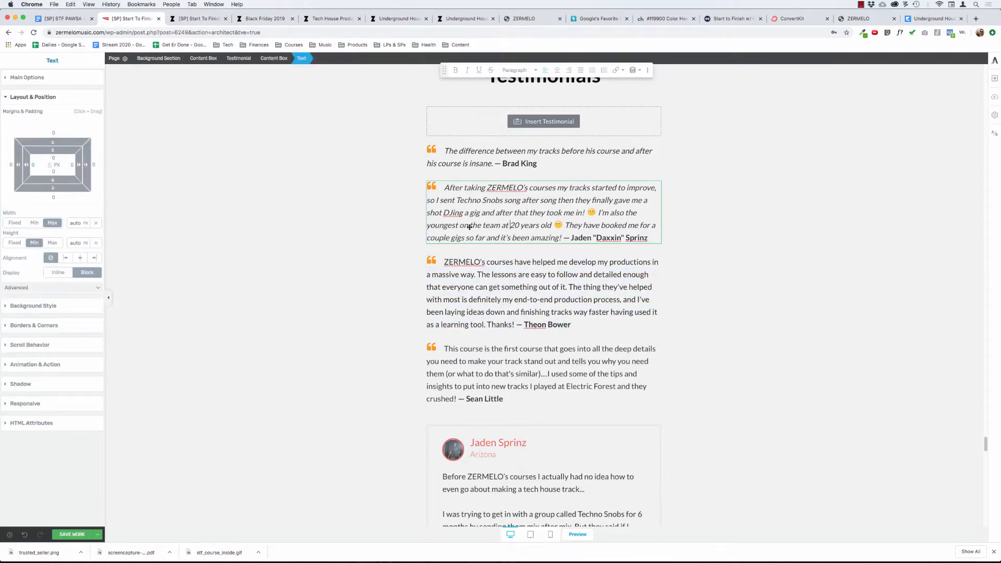
# Remove the italic formatting from the second quote and delete the extra spaces before its smiley emojis.
pyautogui.click(537, 225)
pyautogui.press('super+a')
pyautogui.press('super+i')
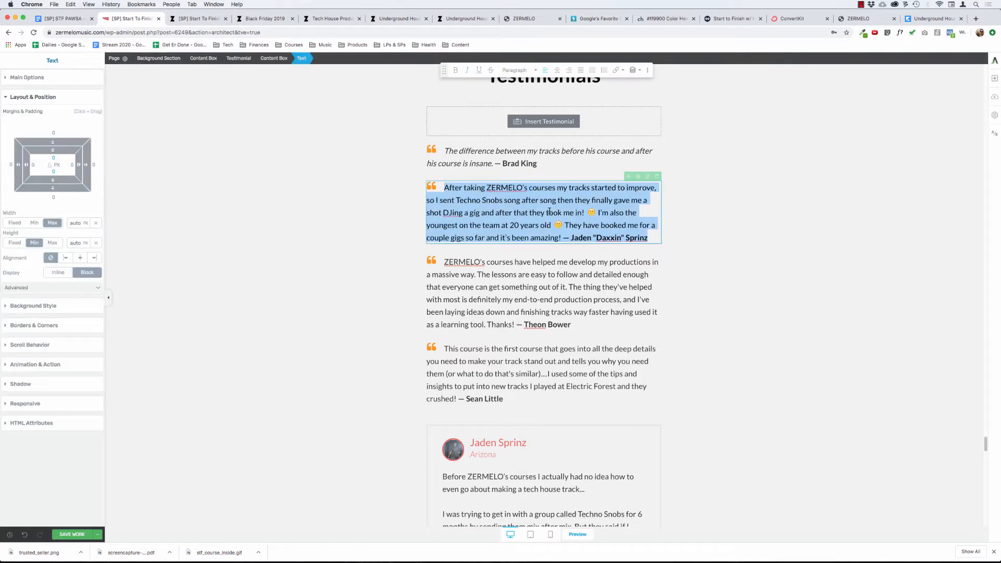
pyautogui.click(554, 223)
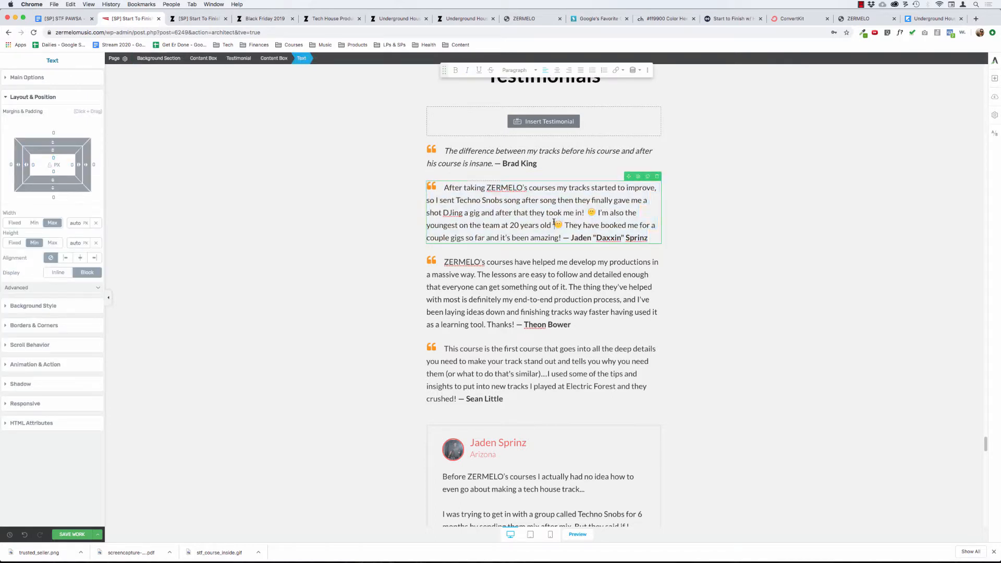
pyautogui.press('BackSpace')
pyautogui.click(583, 213)
# Remove the italic formatting from the first quote, keeping its student attribution bold.
pyautogui.click(480, 151)
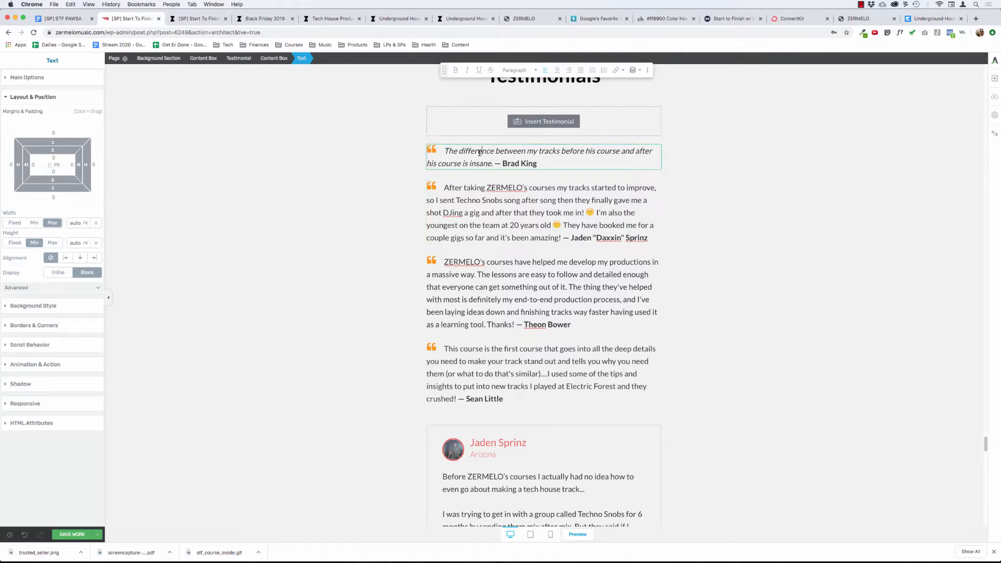
pyautogui.press('super+a')
pyautogui.press('super+i')
pyautogui.click(302, 183)
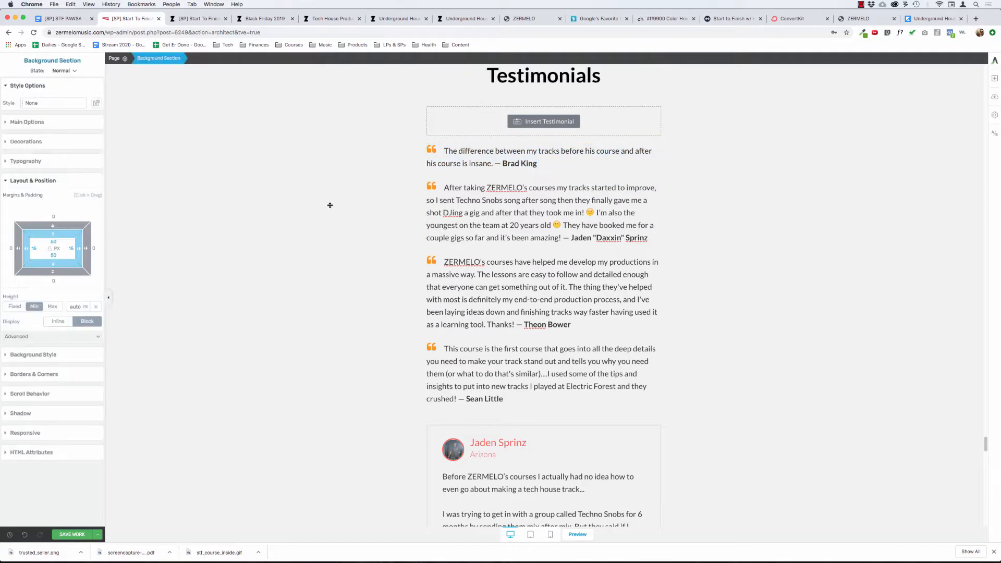
# Duplicate the fourth student quote to add a fifth quote at the end of the formatted testimonial list.
pyautogui.scroll(4, 287, 272)
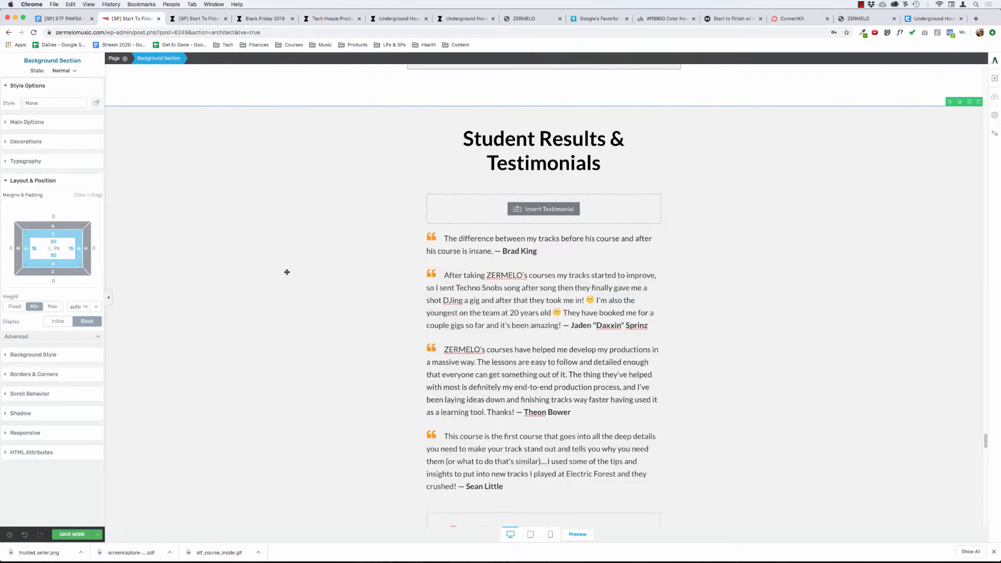
pyautogui.scroll(-5, 287, 272)
pyautogui.scroll(-7, 287, 272)
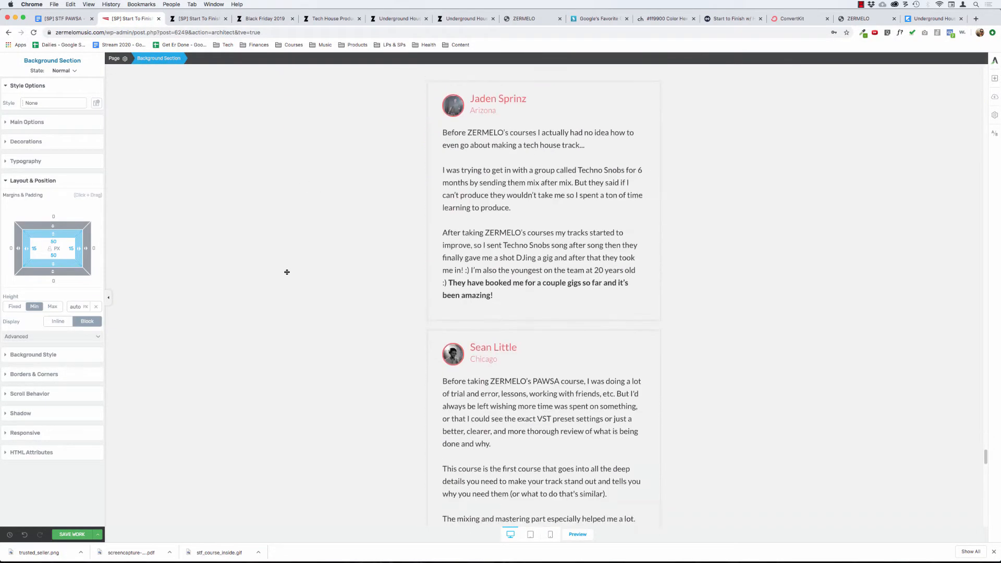
pyautogui.scroll(5, 286, 273)
pyautogui.scroll(2, 430, 199)
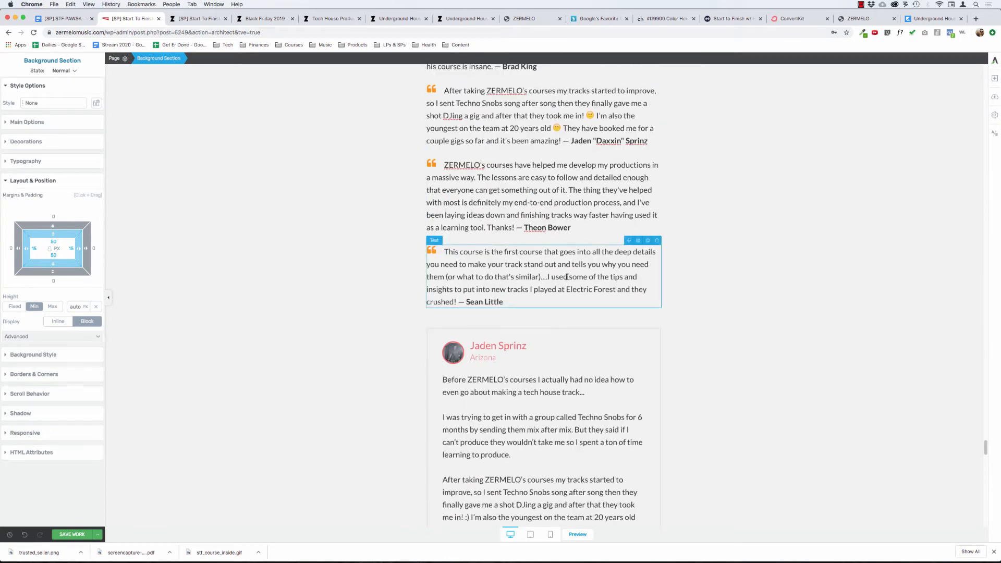
pyautogui.click(567, 277)
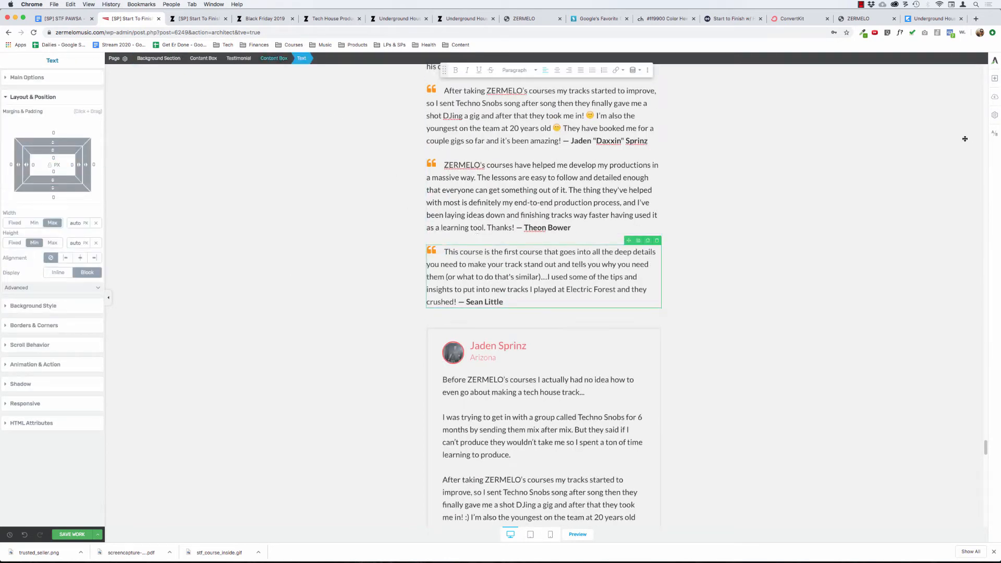
pyautogui.click(649, 241)
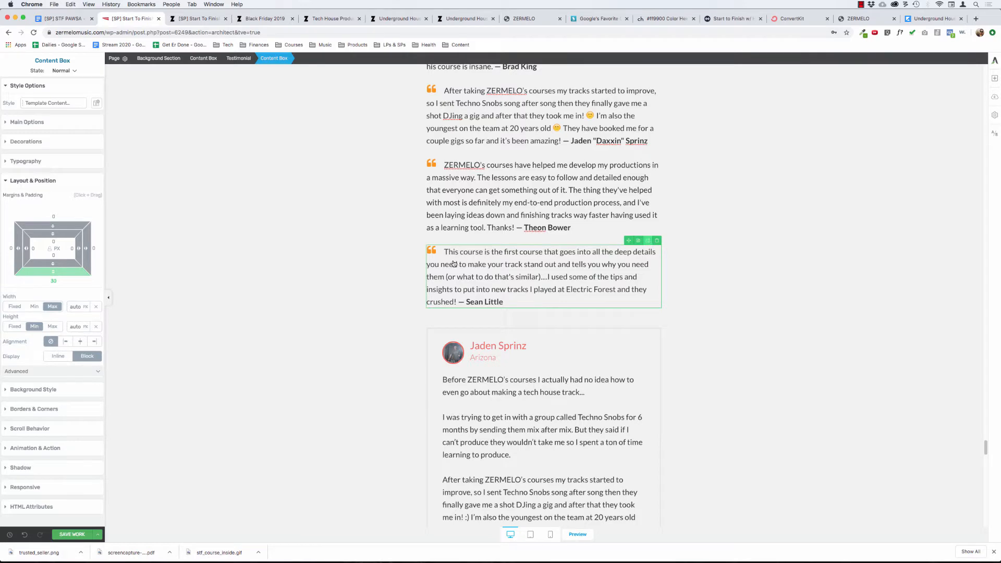
# Copy the pasted quote beginning "After downloading all of Zermelo's free material", including its student attribution.
pyautogui.scroll(-10, 329, 304)
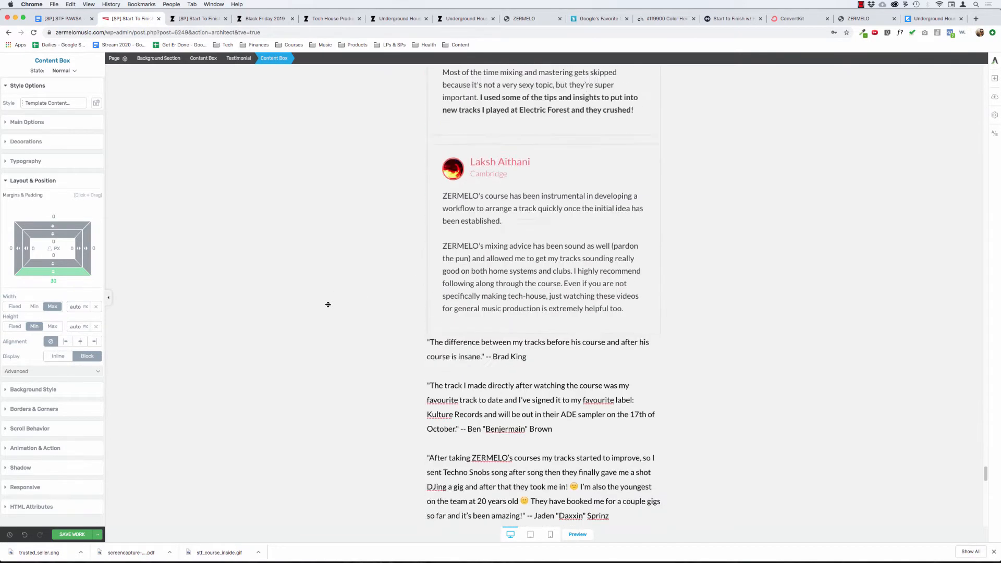
pyautogui.scroll(-3, 328, 304)
pyautogui.scroll(1, 328, 304)
pyautogui.scroll(-8, 328, 305)
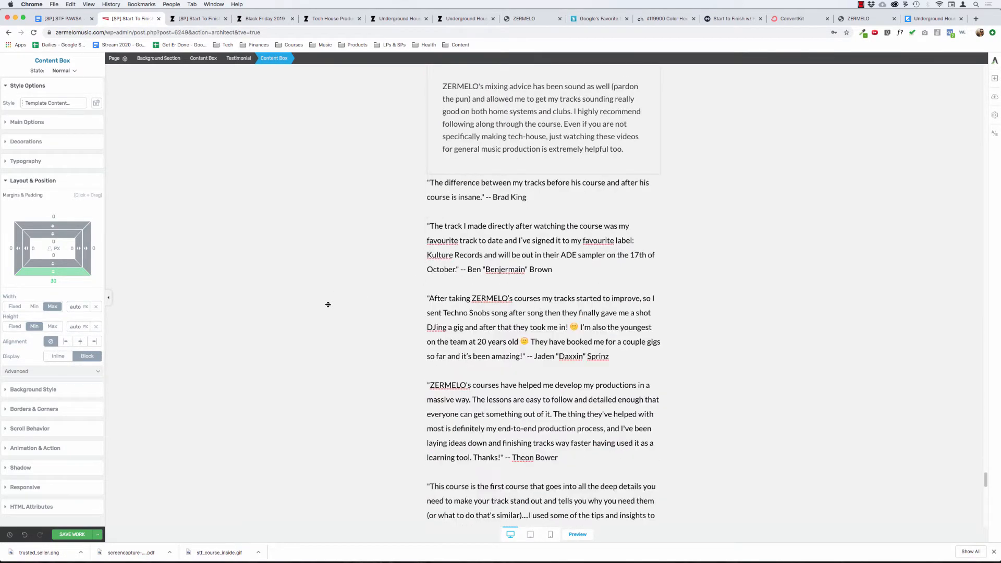
pyautogui.scroll(-2, 380, 375)
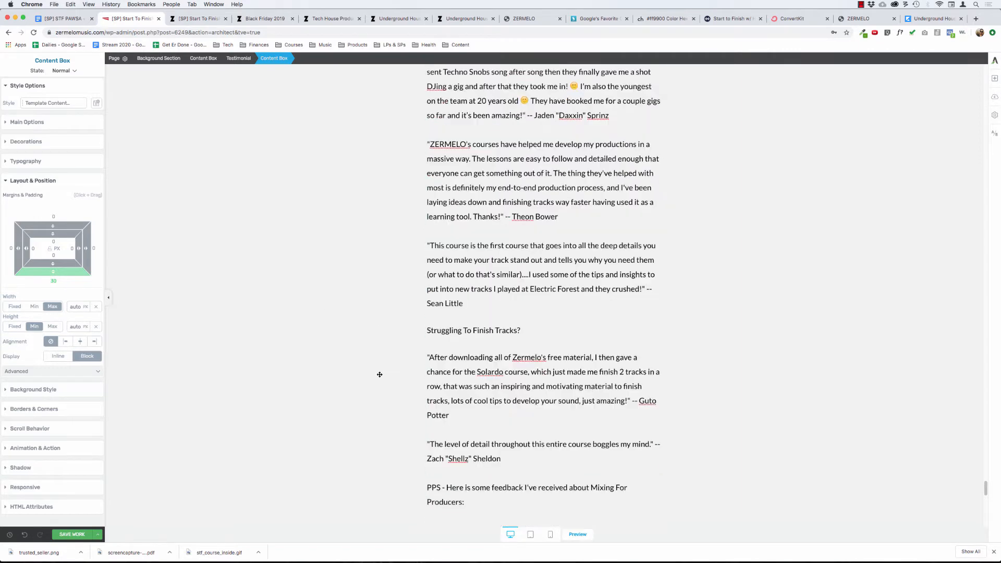
pyautogui.moveTo(450, 415); pyautogui.dragTo(420, 357)
pyautogui.click(397, 350)
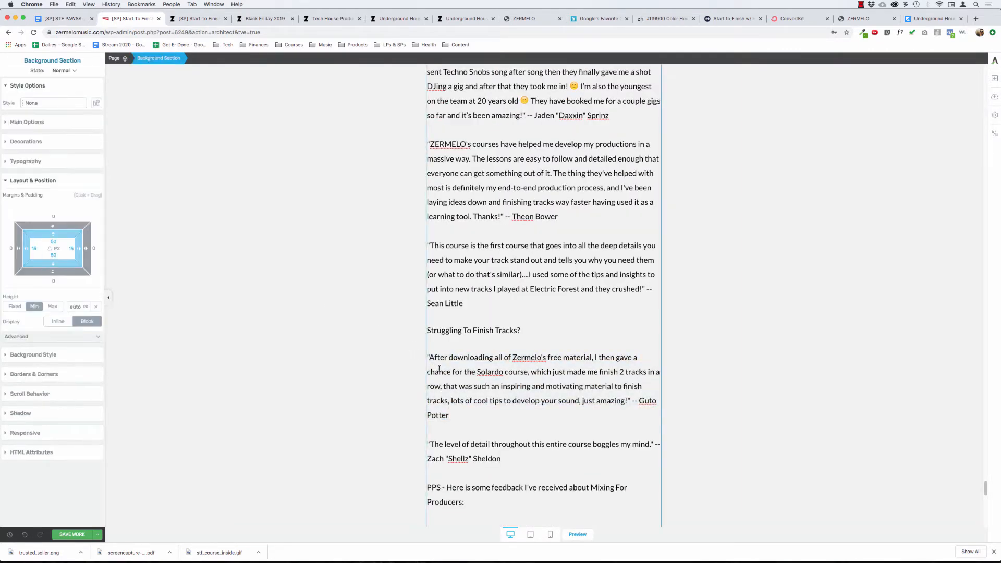
pyautogui.click(481, 372)
pyautogui.moveTo(457, 415); pyautogui.dragTo(451, 359)
pyautogui.press('super+c')
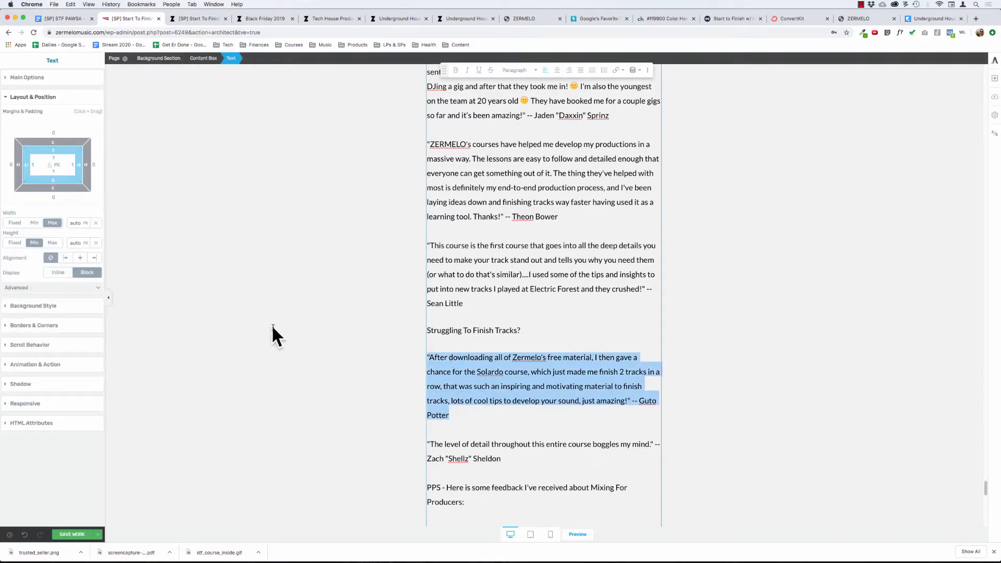
# Replace all the text of the duplicated fifth quote with the copied "After downloading all of Zermelo's free material" quote.
pyautogui.scroll(10, 291, 329)
pyautogui.scroll(10, 291, 330)
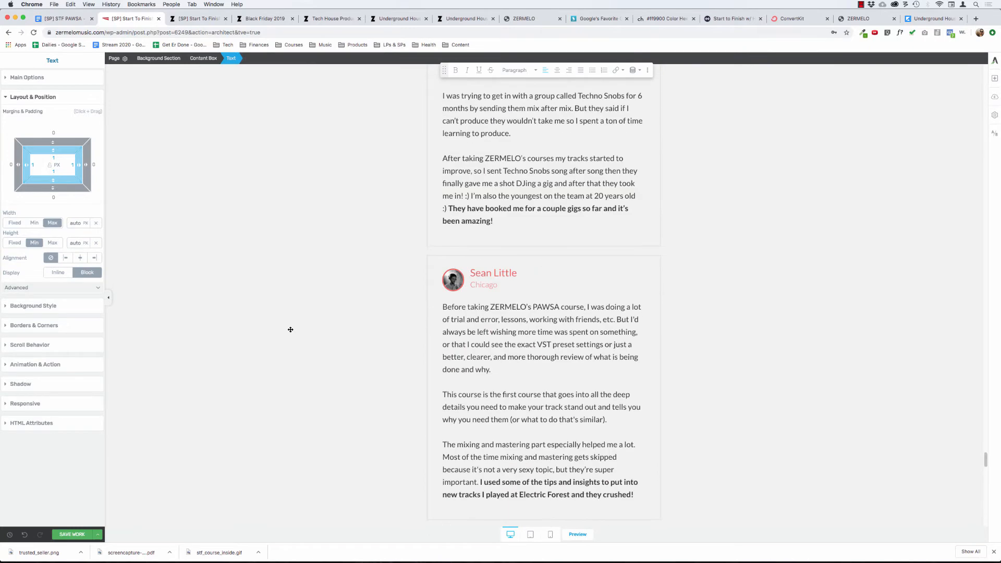
pyautogui.click(493, 377)
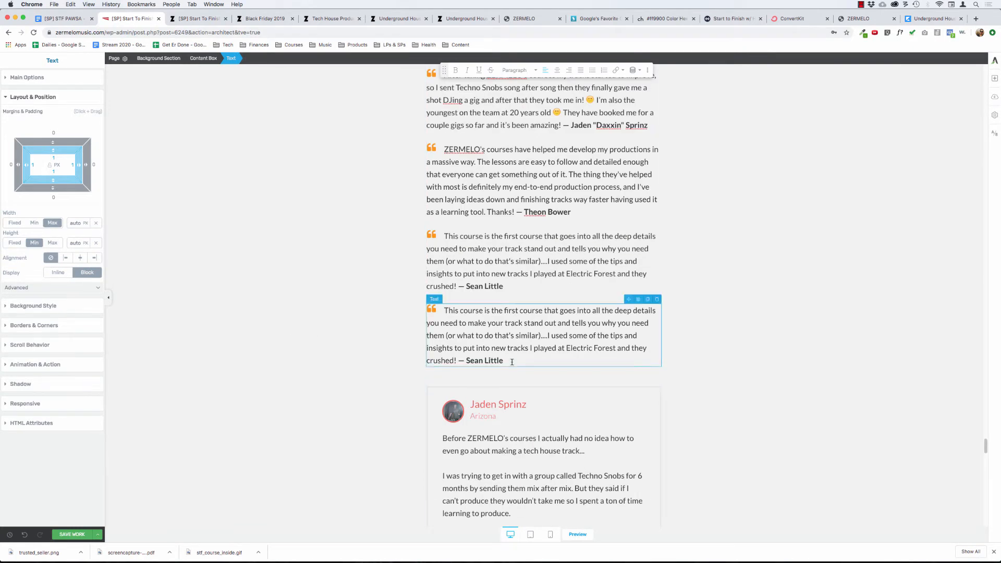
pyautogui.press('Return')
pyautogui.press('BackSpace')
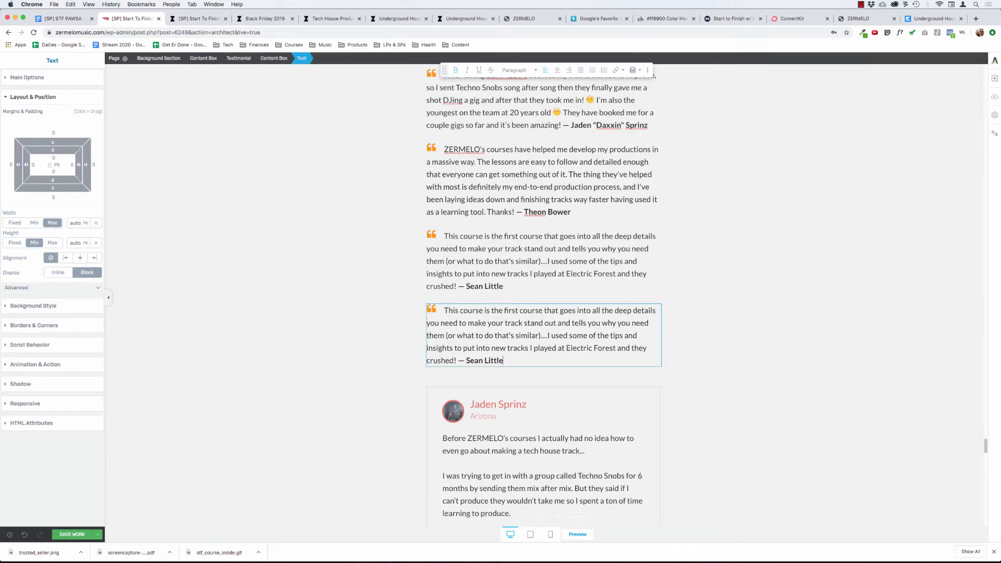
pyautogui.press('super+a')
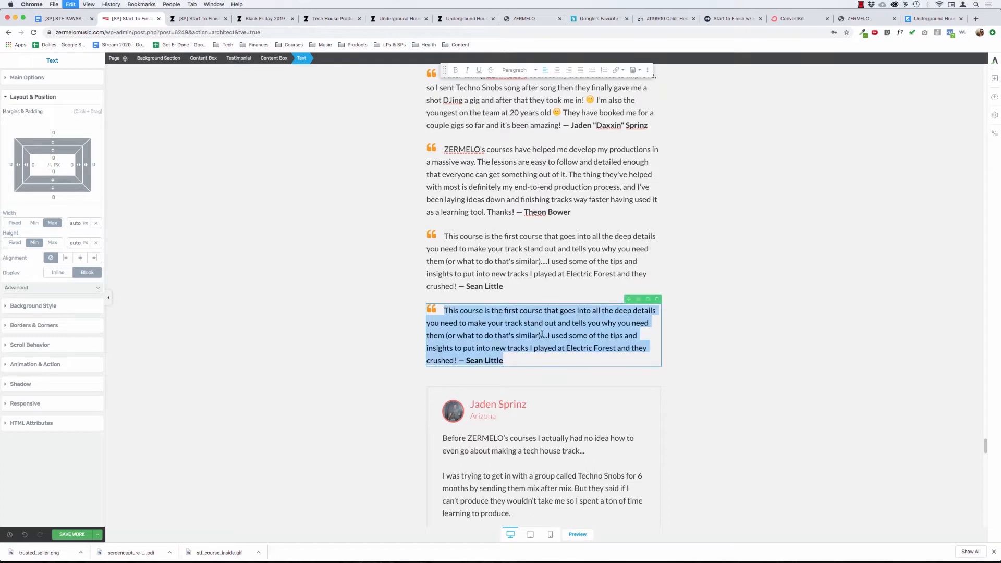
pyautogui.press('super+v')
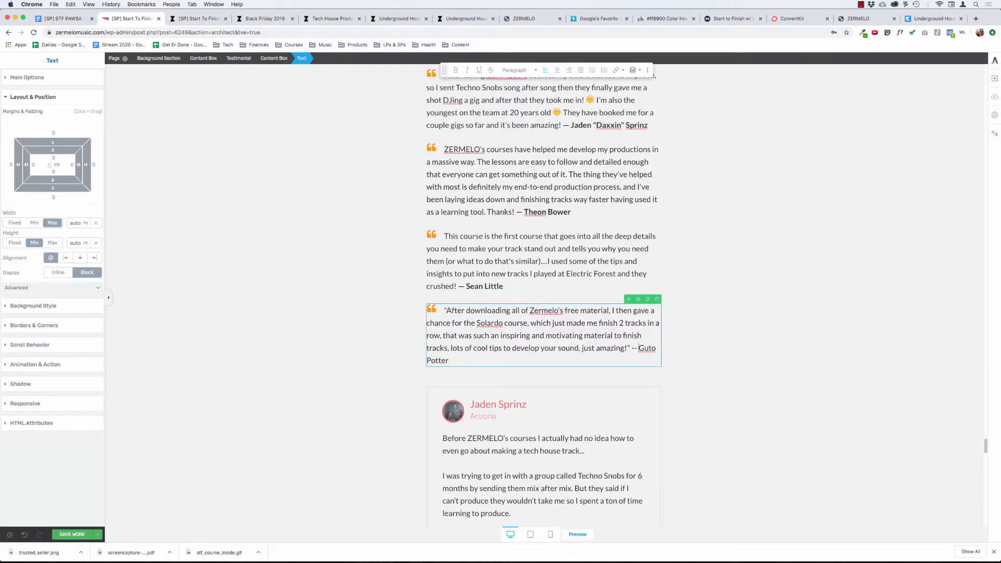
# Remove the fifth quote's opening and closing quotation marks and put an em dash before the attribution instead of the double hyphen.
pyautogui.press('BackSpace')
pyautogui.press('BackSpace')
pyautogui.press('BackSpace')
pyautogui.press('BackSpace')
pyautogui.press('BackSpace')
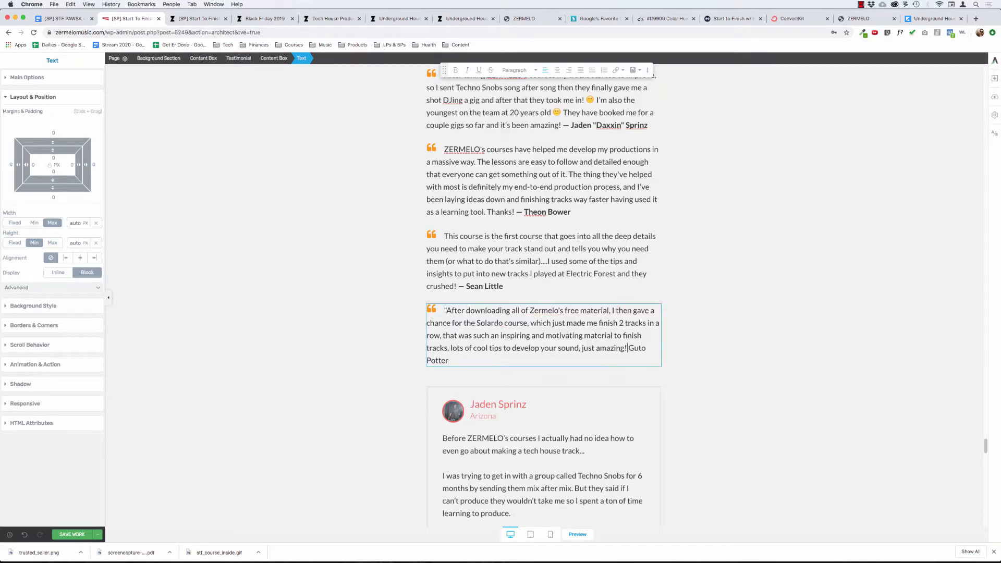
pyautogui.write('—')
pyautogui.click(445, 311)
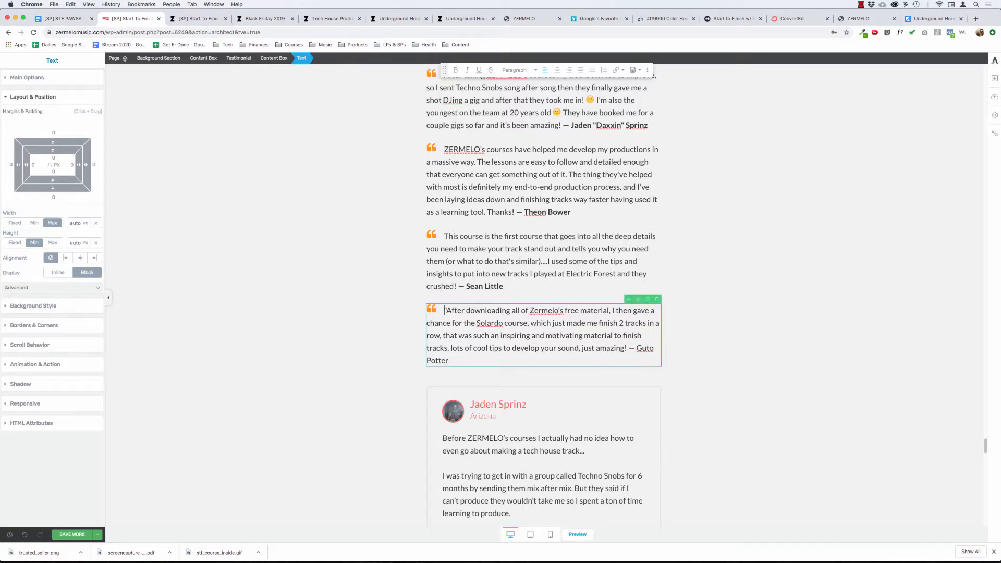
pyautogui.press('BackSpace')
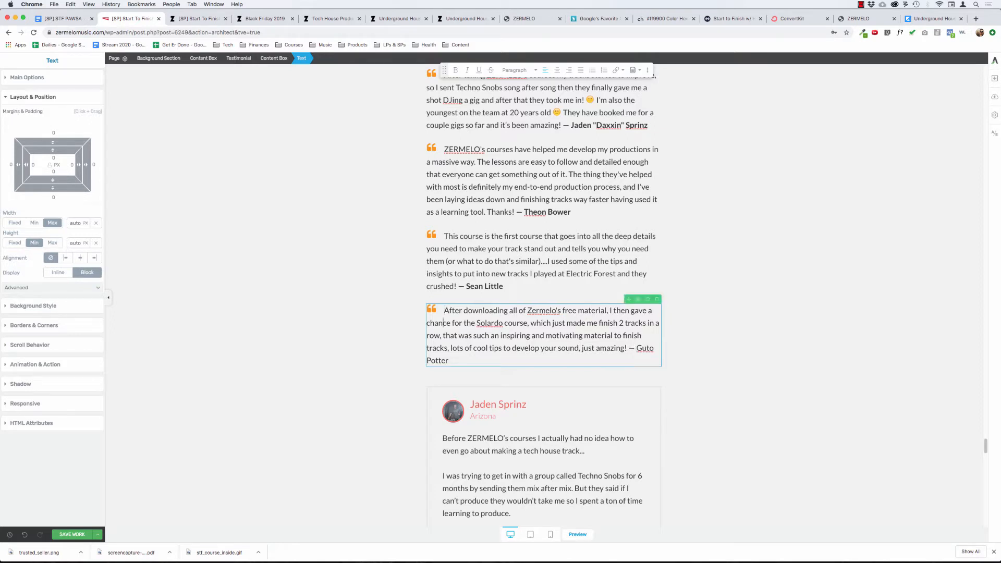
# Make the fifth quote's student attribution bold, including the em dash.
pyautogui.hotkey('alt', 'shift', 'Left')
pyautogui.hotkey('alt', 'shift', 'Left')
pyautogui.hotkey('alt', 'shift', 'Left')
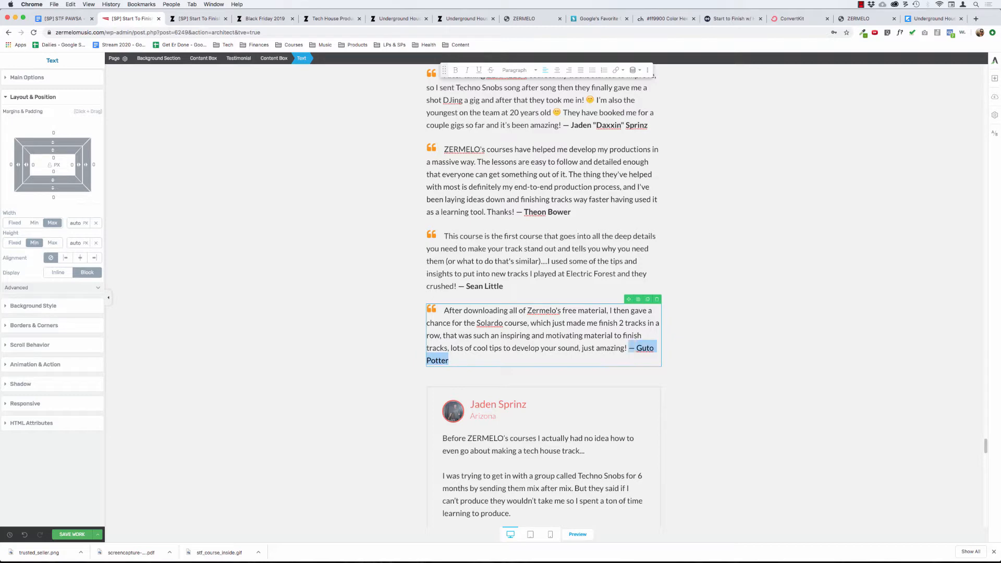
pyautogui.press('super+b')
pyautogui.click(323, 301)
# Review the formatted testimonial list, the boxed testimonials and the remaining pasted quotes beneath them.
pyautogui.scroll(-5, 332, 358)
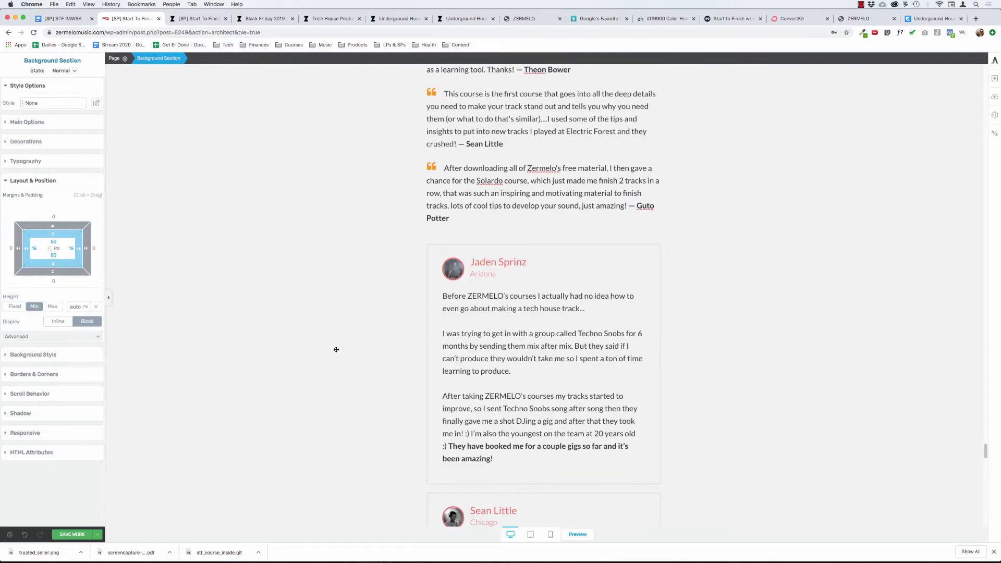
pyautogui.scroll(1, 360, 326)
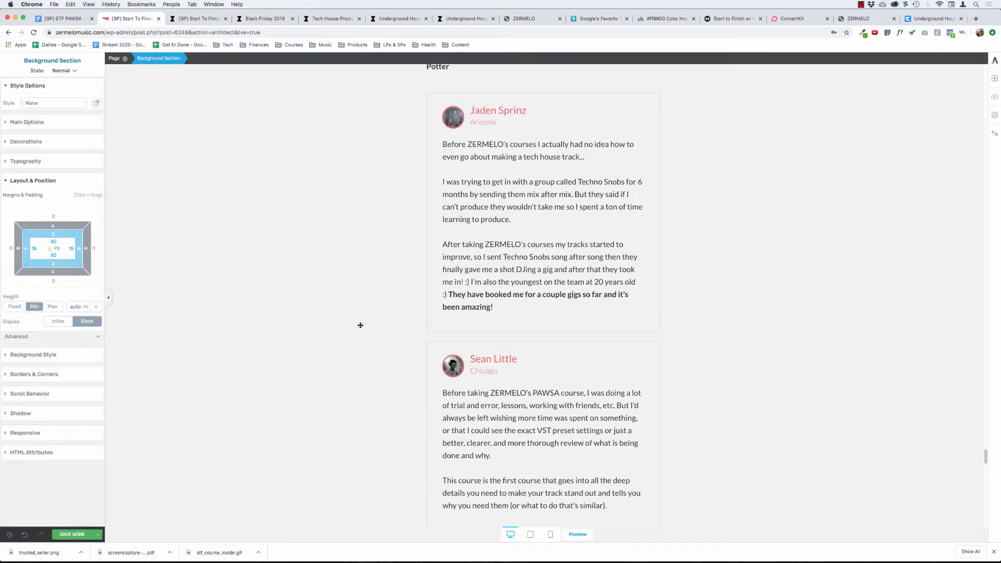
pyautogui.scroll(-1, 361, 325)
pyautogui.scroll(15, 360, 326)
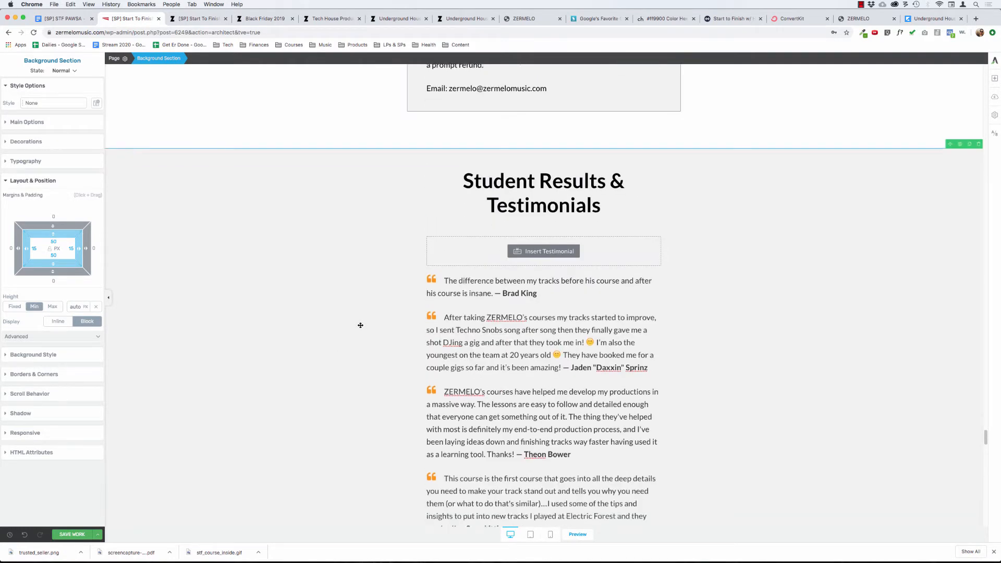
pyautogui.scroll(-6, 361, 325)
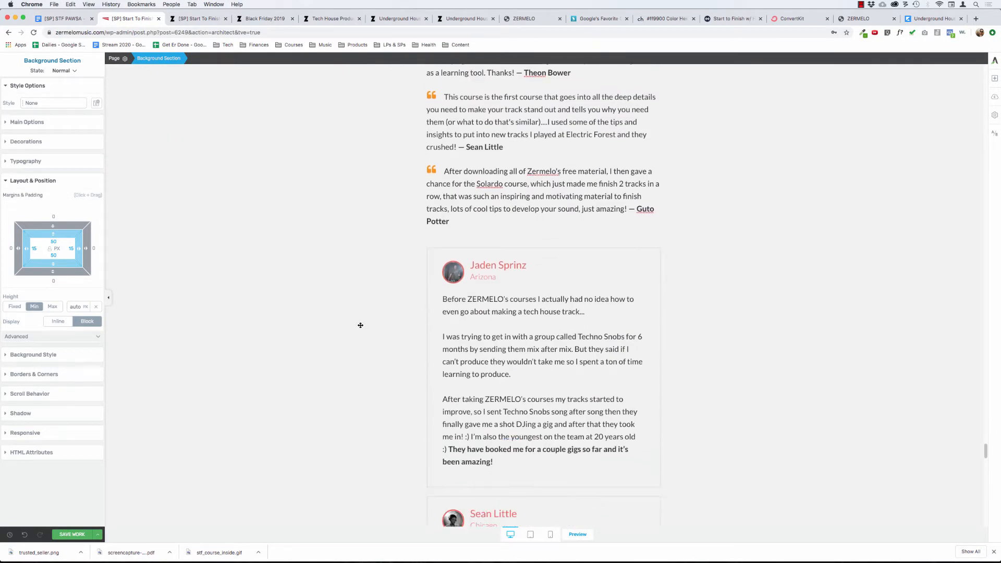
pyautogui.scroll(5, 360, 325)
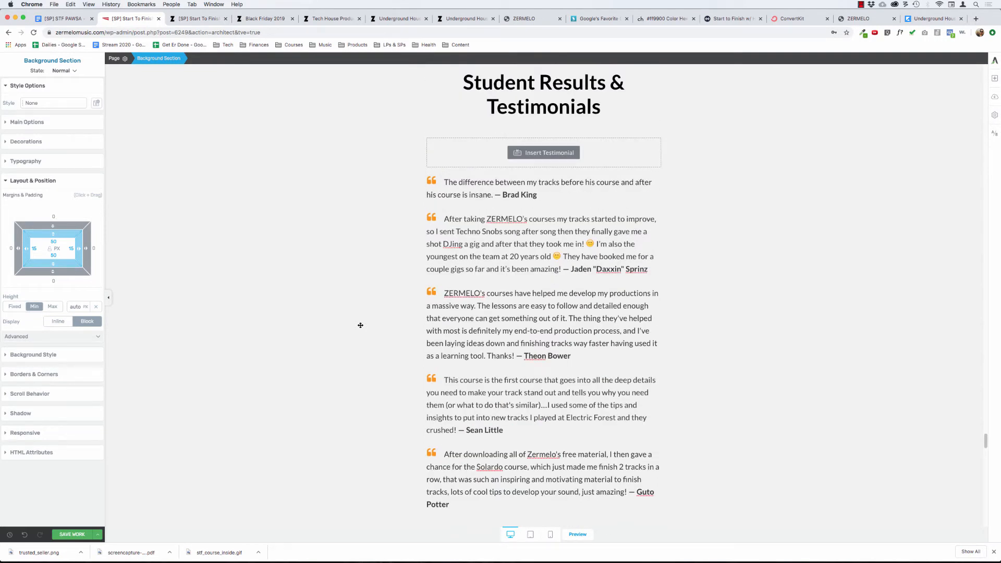
pyautogui.scroll(-2, 360, 326)
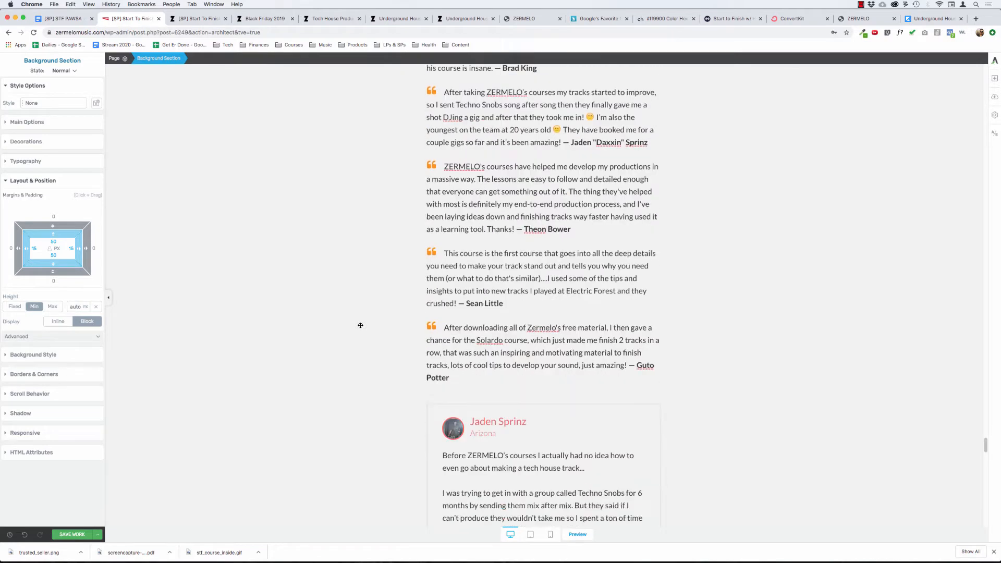
pyautogui.scroll(-12, 361, 325)
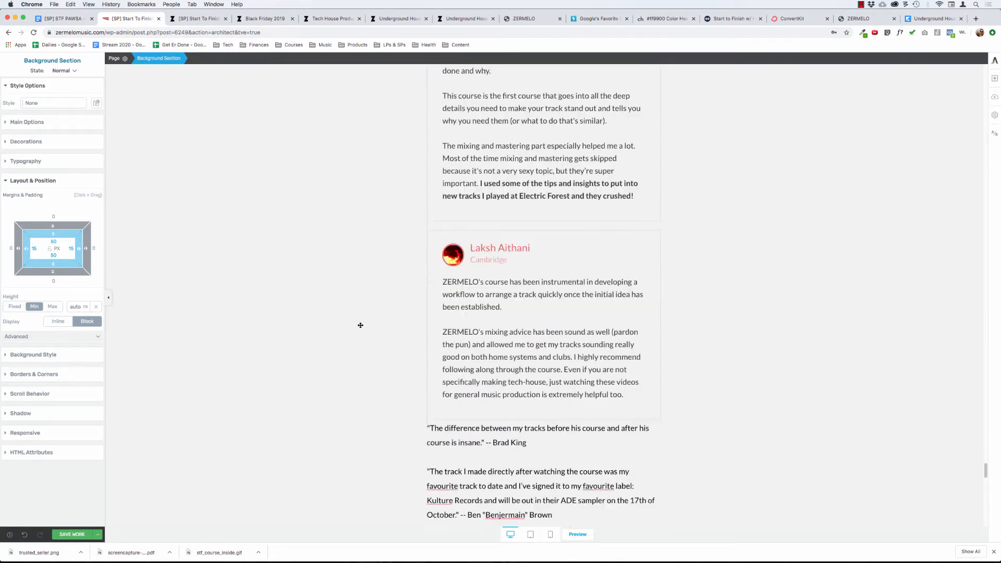
pyautogui.scroll(-8, 360, 326)
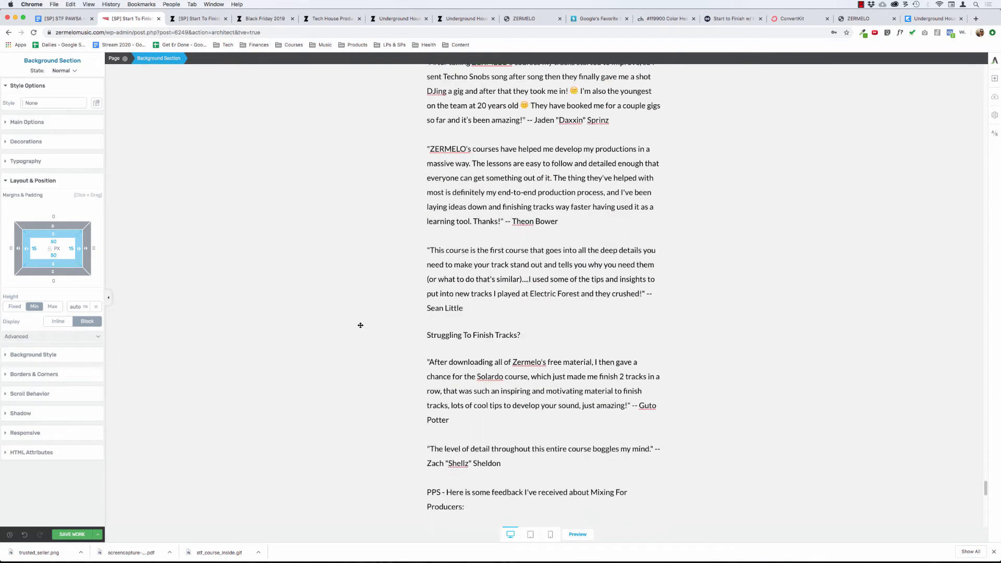
pyautogui.scroll(-2, 360, 325)
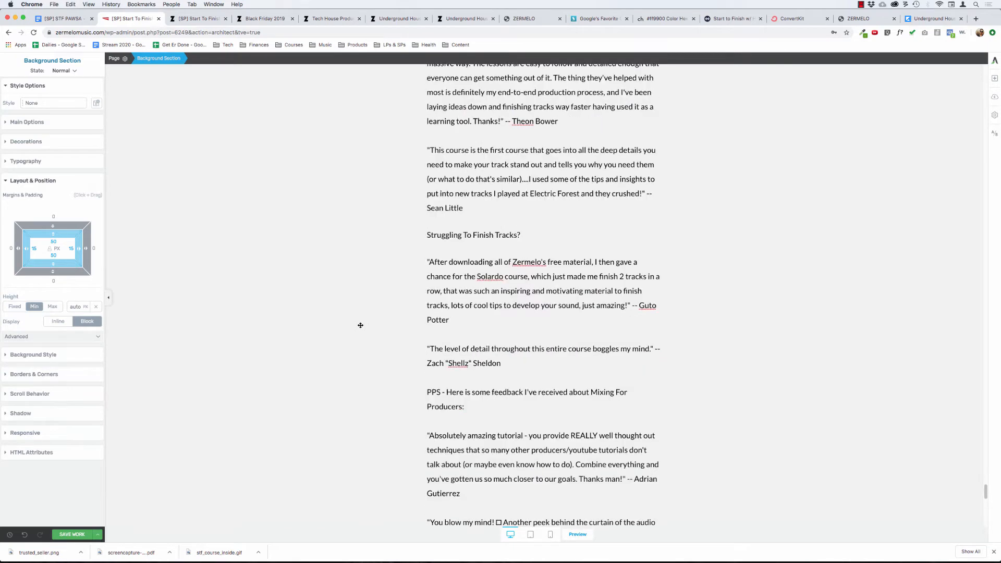
pyautogui.scroll(-2, 360, 325)
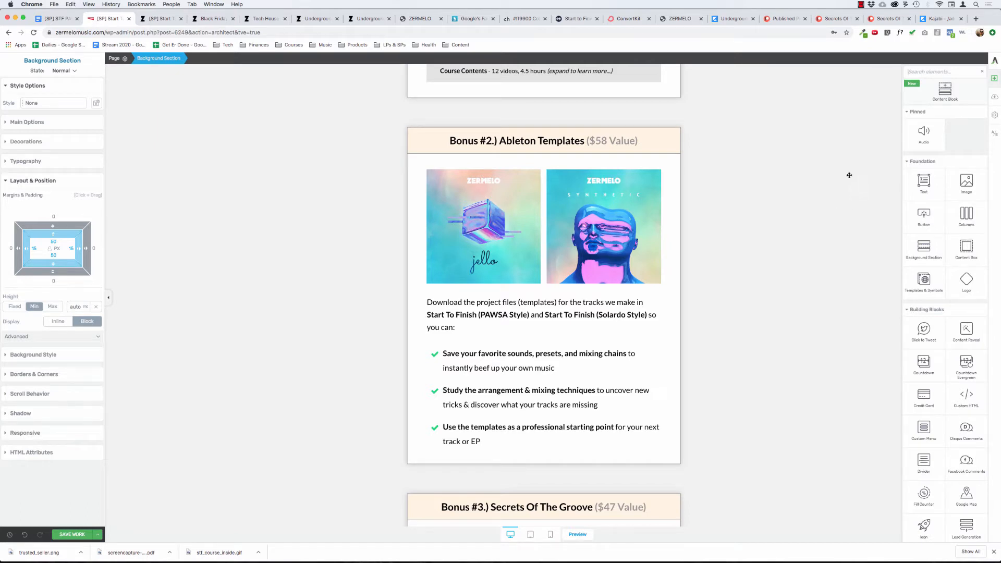
# Add a text element below the Course Contents toggle in the "Bonus #1.) Start To Finish: Solardo" box.
pyautogui.scroll(1, 774, 215)
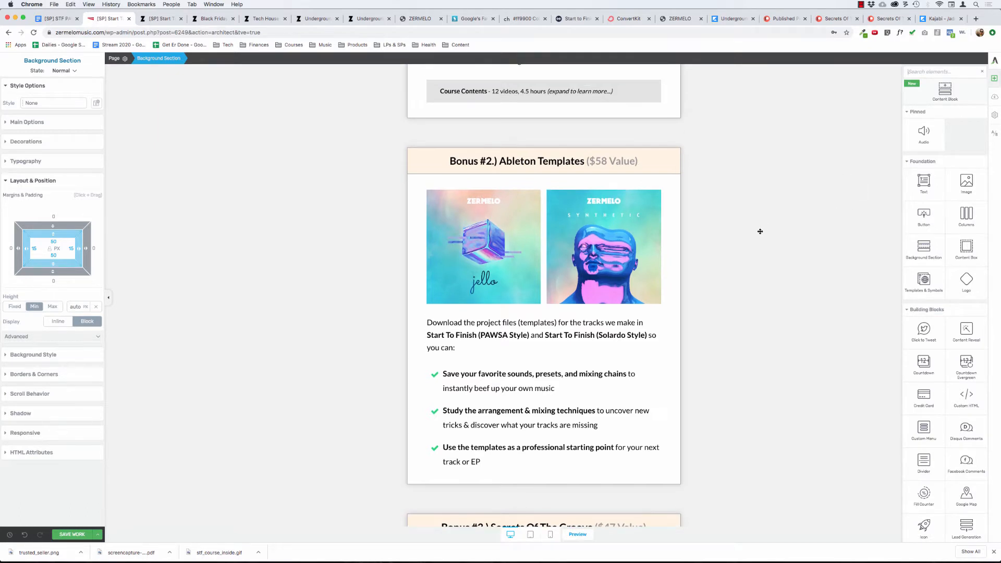
pyautogui.scroll(8, 759, 231)
pyautogui.scroll(12, 760, 232)
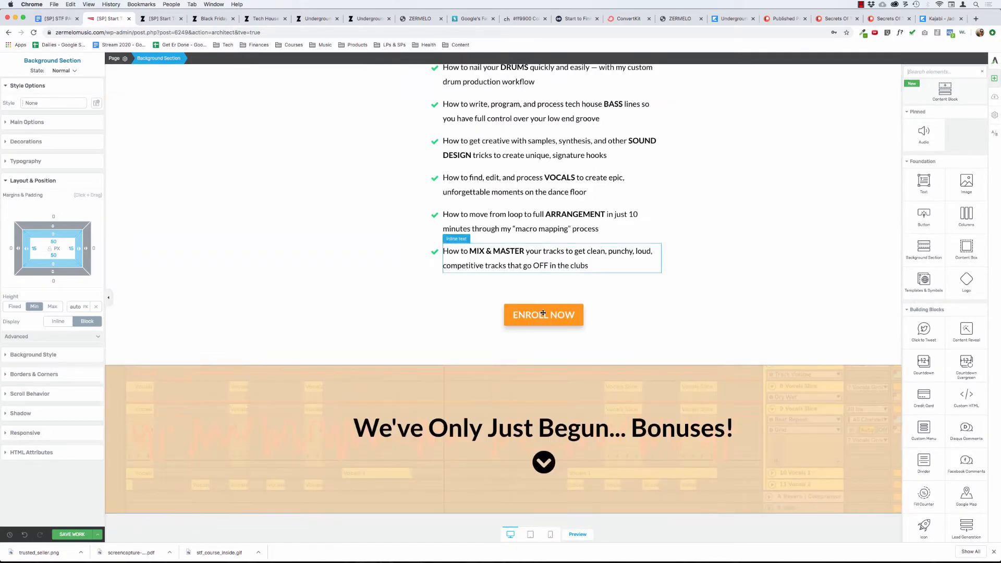
pyautogui.scroll(-11, 481, 358)
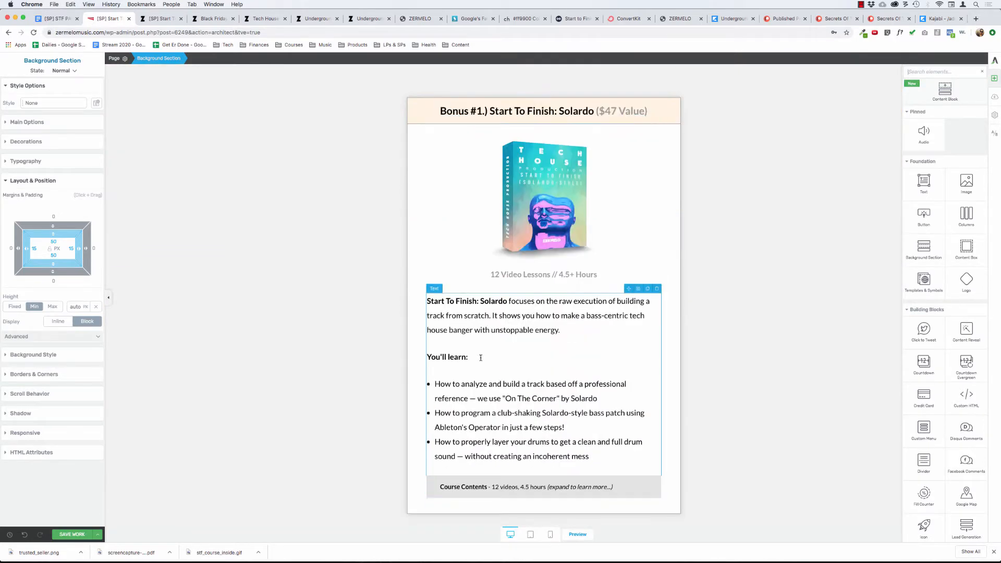
pyautogui.moveTo(923, 183); pyautogui.dragTo(507, 451)
pyautogui.scroll(-3, 504, 450)
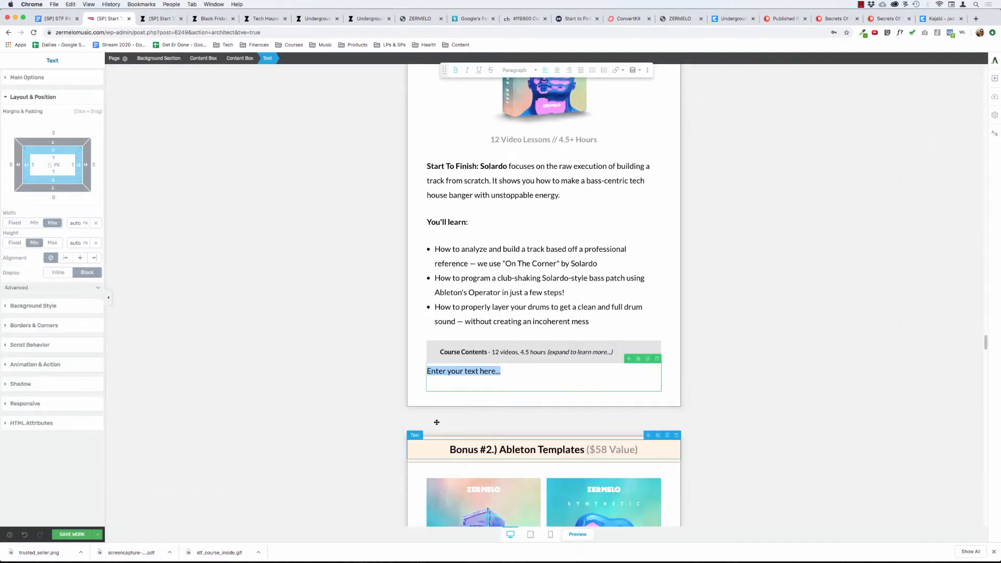
# Copy the quote "The level of detail throughout this entire course boggles my mind." with its attribution into the new text element under Bonus #1's Course Contents toggle.
pyautogui.scroll(-20, 443, 406)
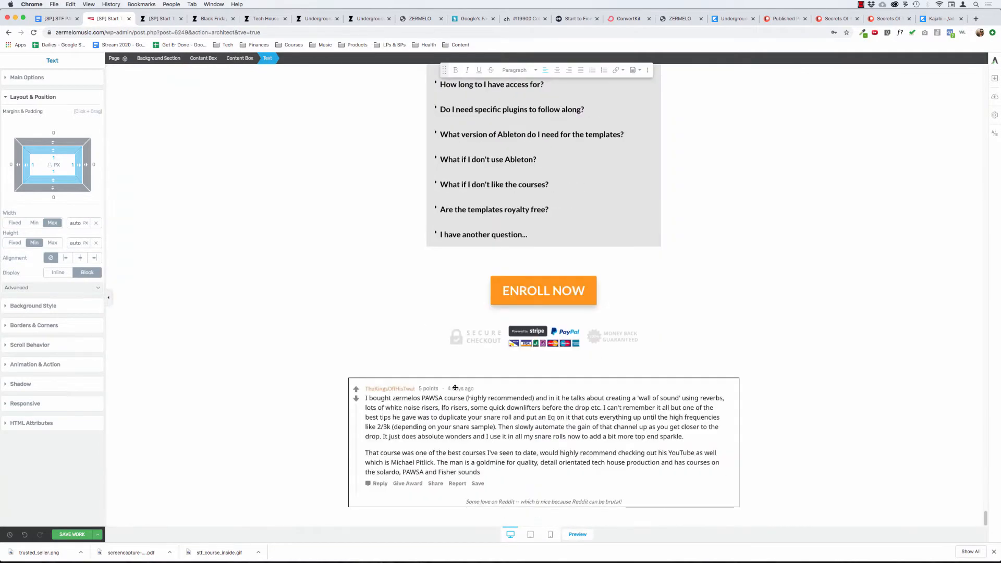
pyautogui.scroll(15, 455, 388)
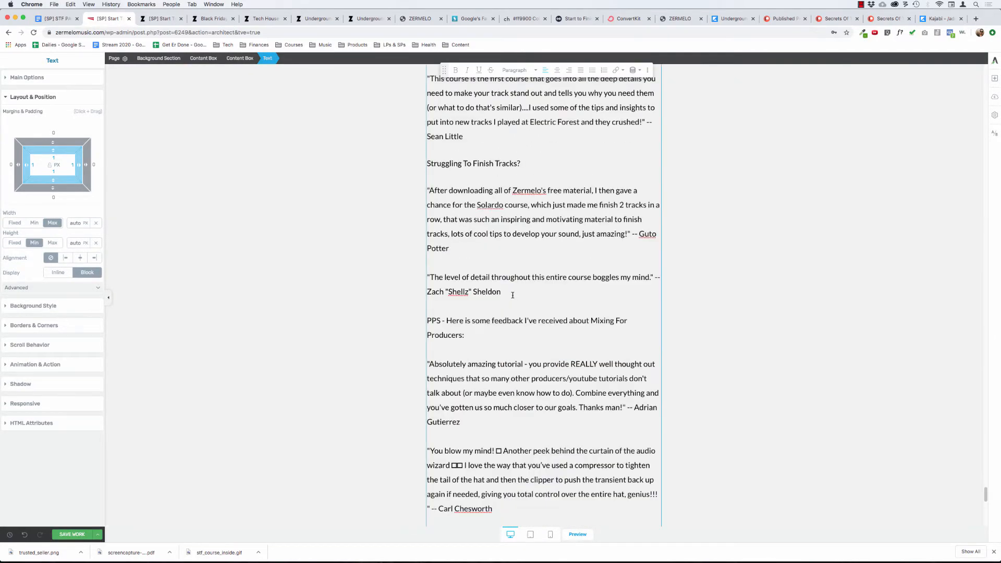
pyautogui.click(510, 292)
pyautogui.keyDown('shift'); pyautogui.click(426, 273); pyautogui.keyUp('shift')
pyautogui.press('super+c')
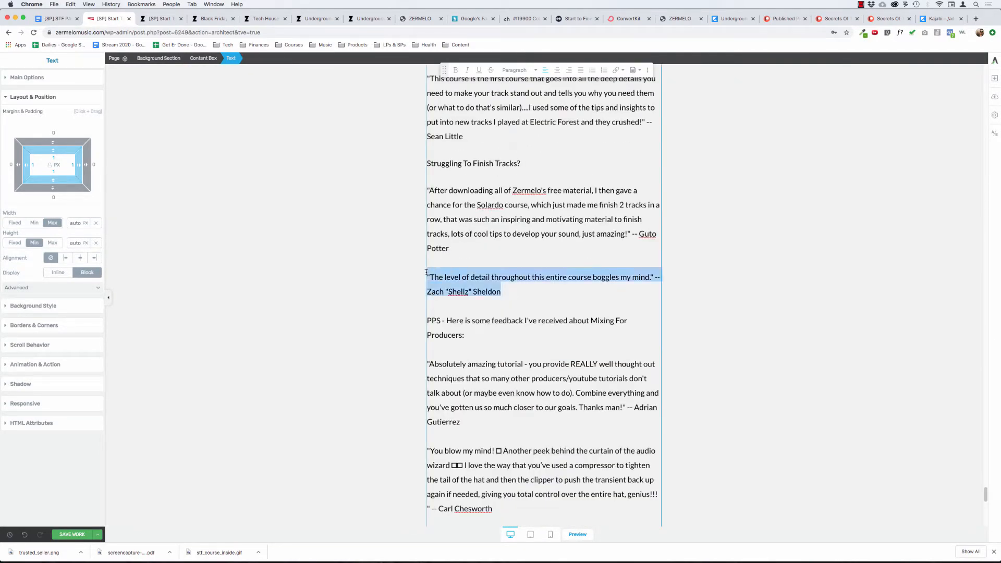
pyautogui.scroll(20, 507, 243)
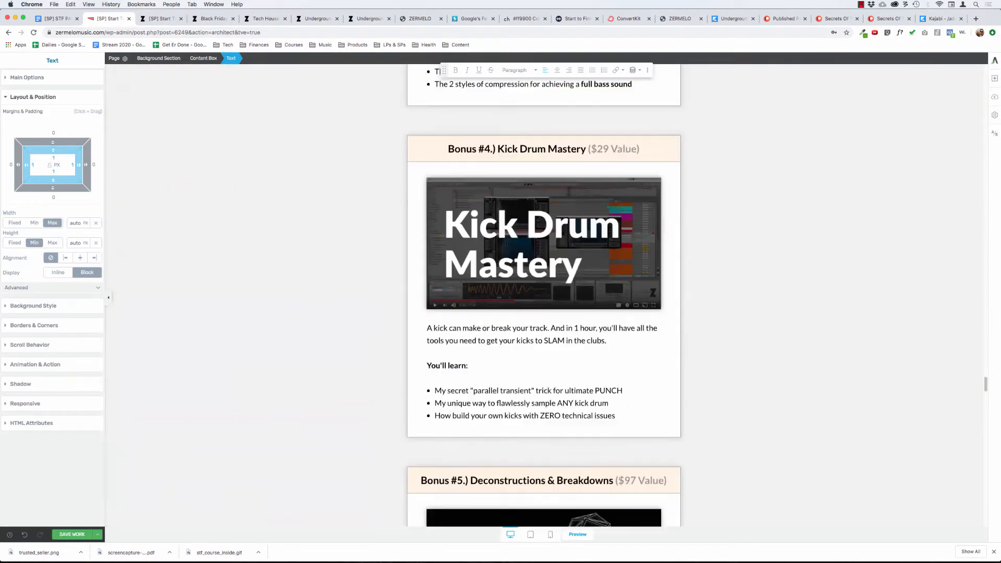
pyautogui.scroll(10, 506, 243)
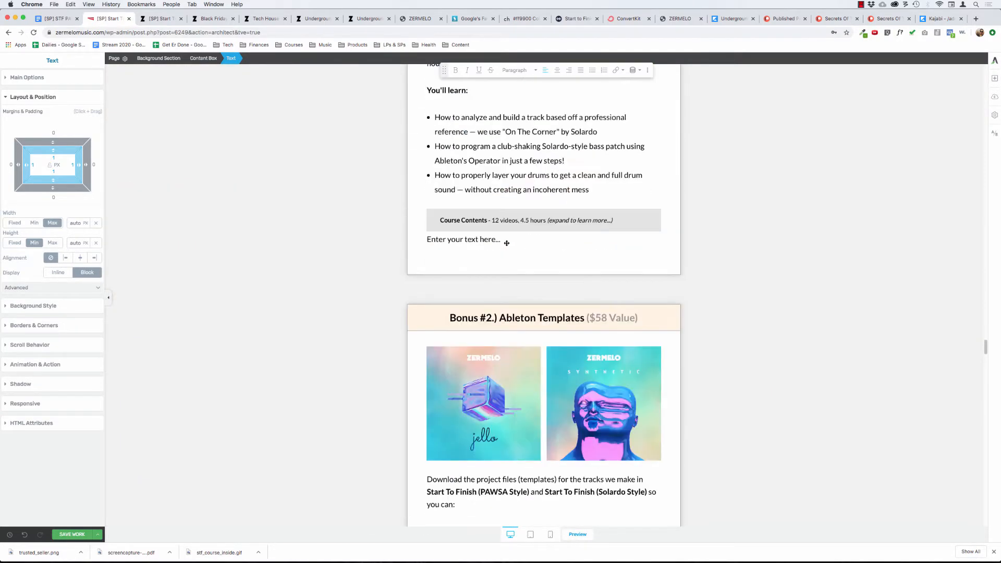
pyautogui.scroll(-4, 506, 243)
pyautogui.scroll(10, 507, 243)
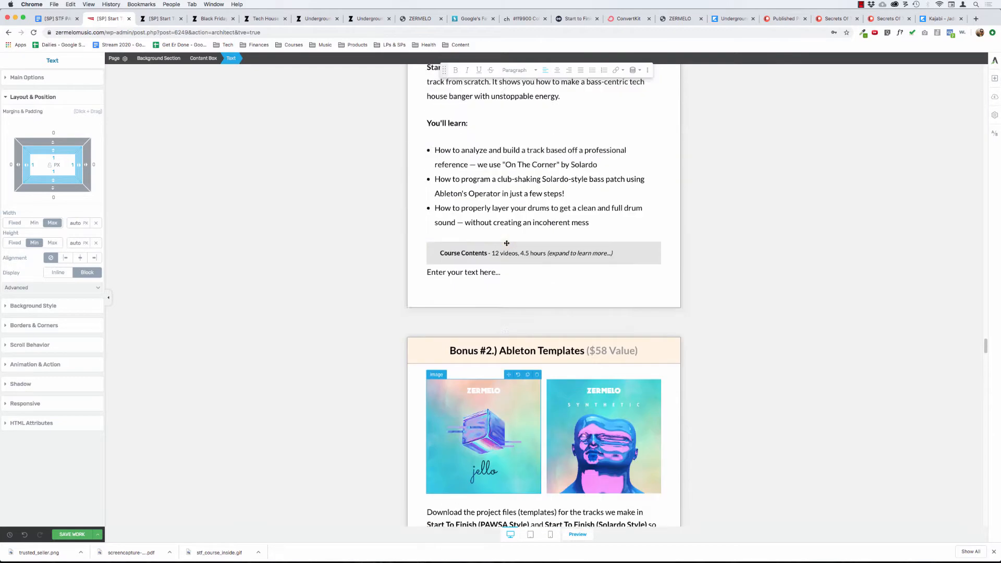
pyautogui.click(508, 372)
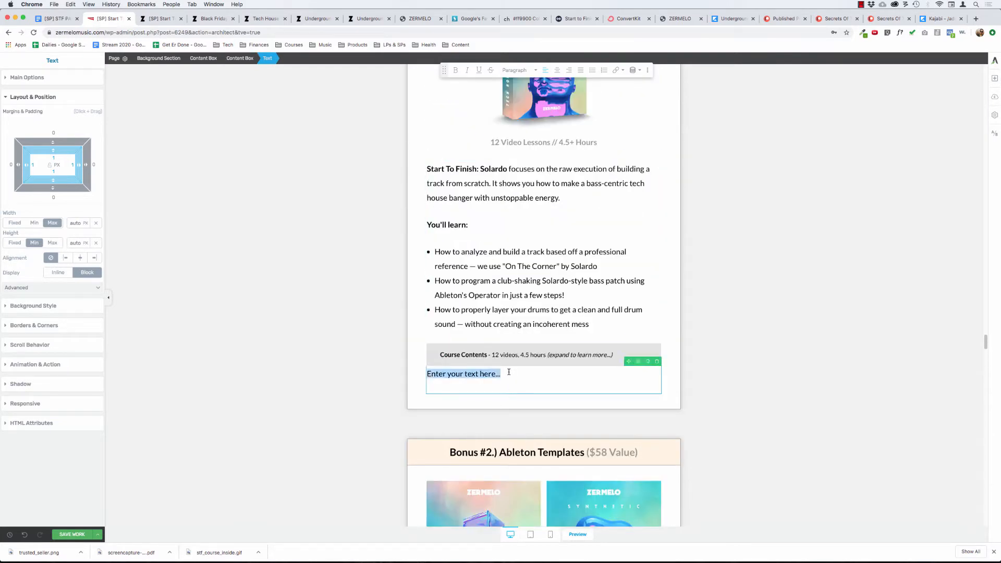
pyautogui.press('super+v')
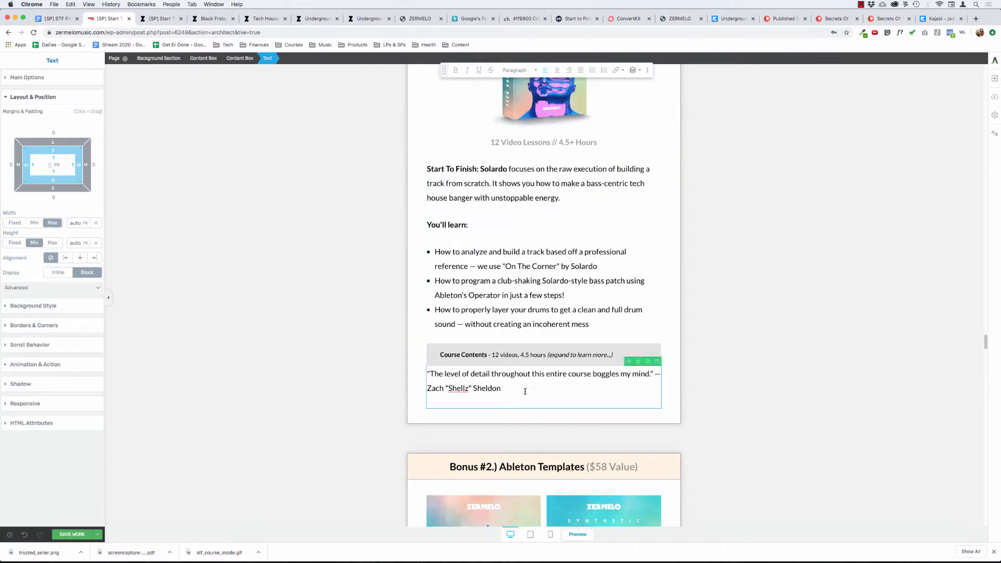
# Center the pasted quote and move its attribution onto a separate line directly below with a line break.
pyautogui.press('super+a')
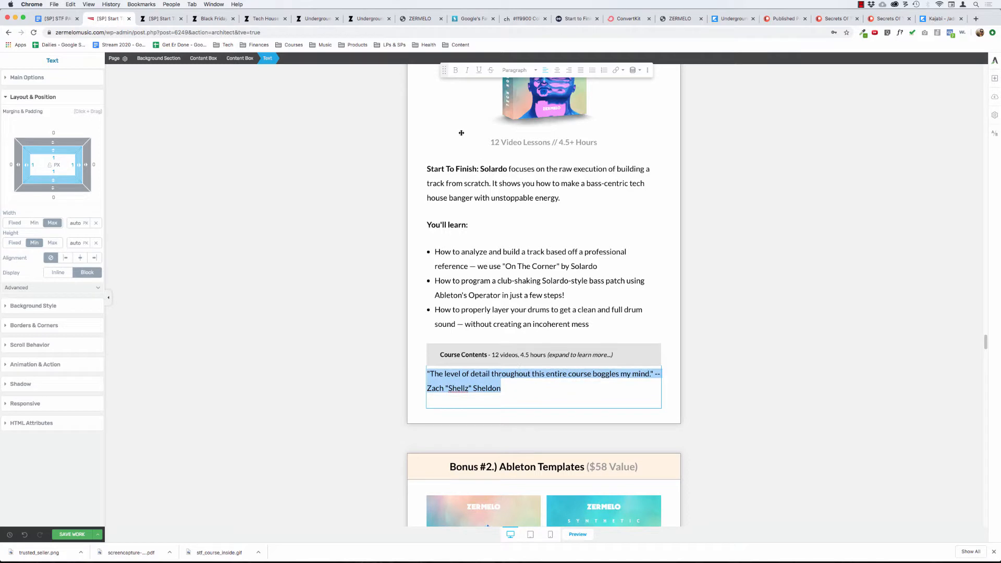
pyautogui.click(558, 71)
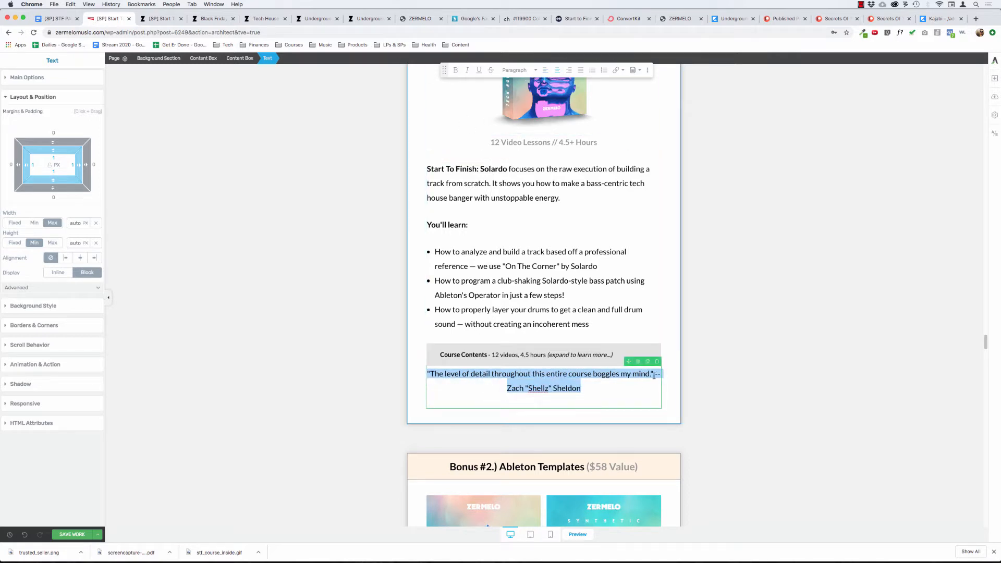
pyautogui.click(656, 374)
pyautogui.press('Return')
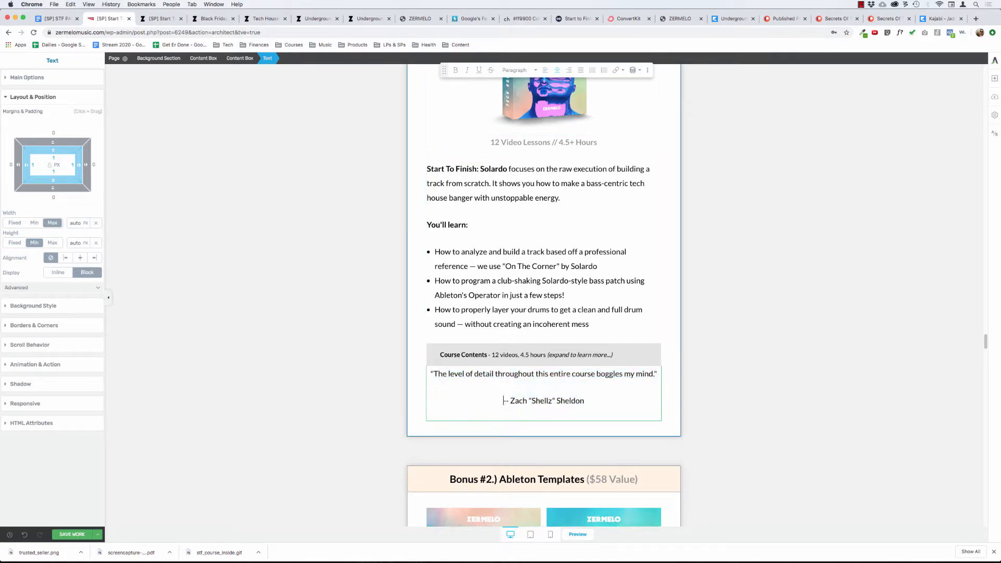
pyautogui.press('BackSpace')
pyautogui.hotkey('shift', 'Return')
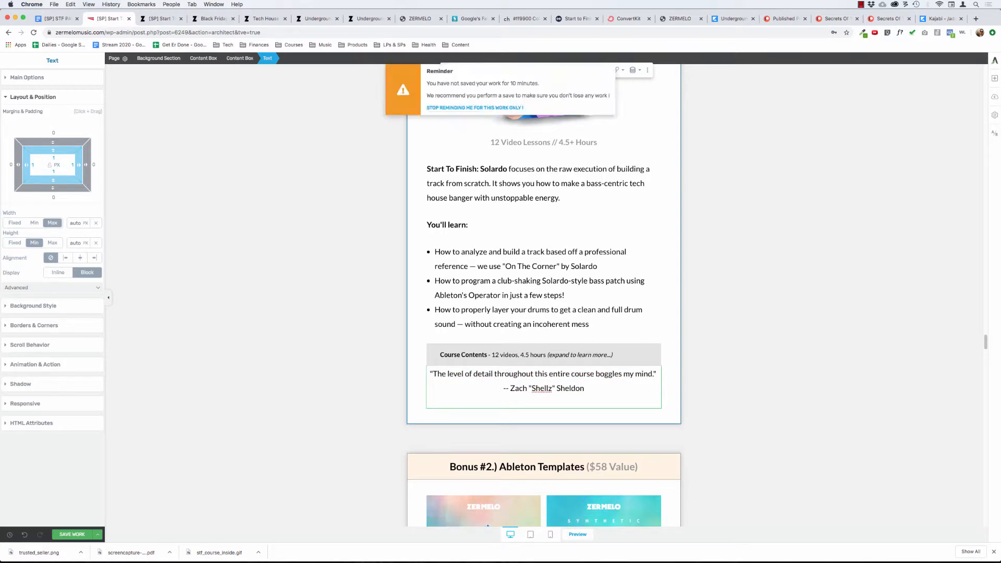
# Replace the double hyphen before the Bonus #1 quote's attribution with an em dash.
pyautogui.press('Delete')
pyautogui.press('Delete')
pyautogui.write('—')
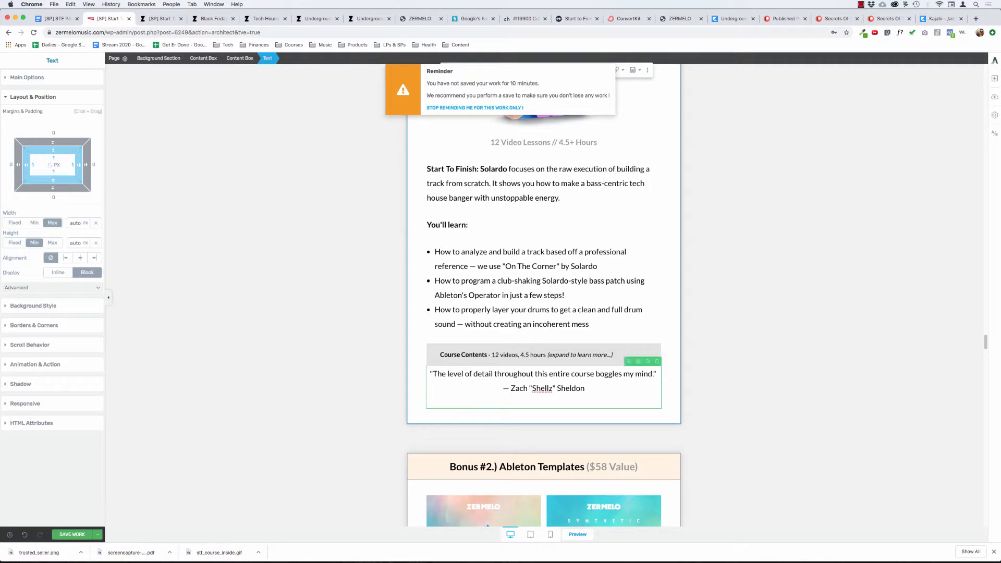
# Make the Bonus #1 quote's attribution line bold and set the spacing below the paragraph to 0 px.
pyautogui.tripleClick(544, 388)
pyautogui.hotkey('ctrl', 'b')
pyautogui.click(502, 388)
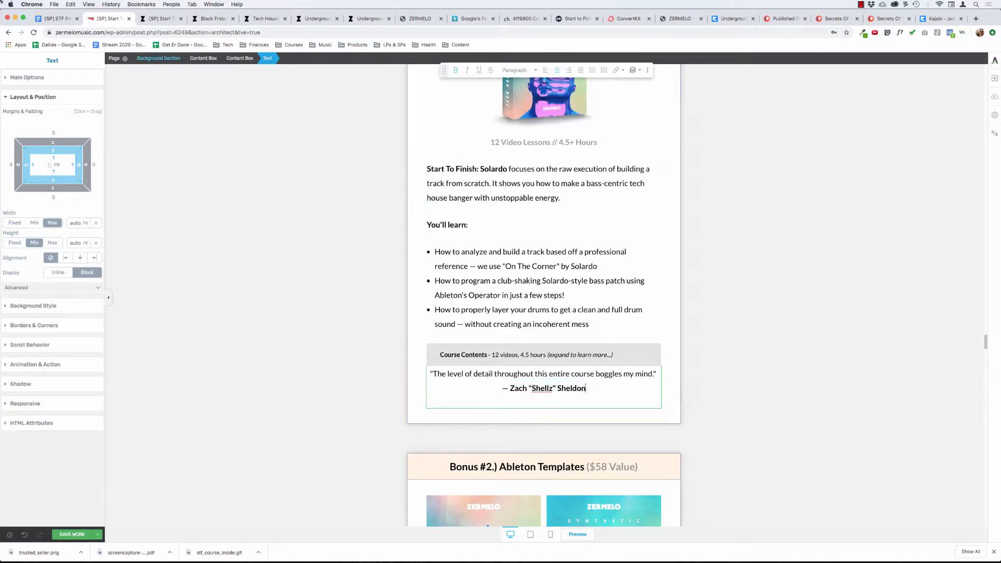
pyautogui.click(38, 79)
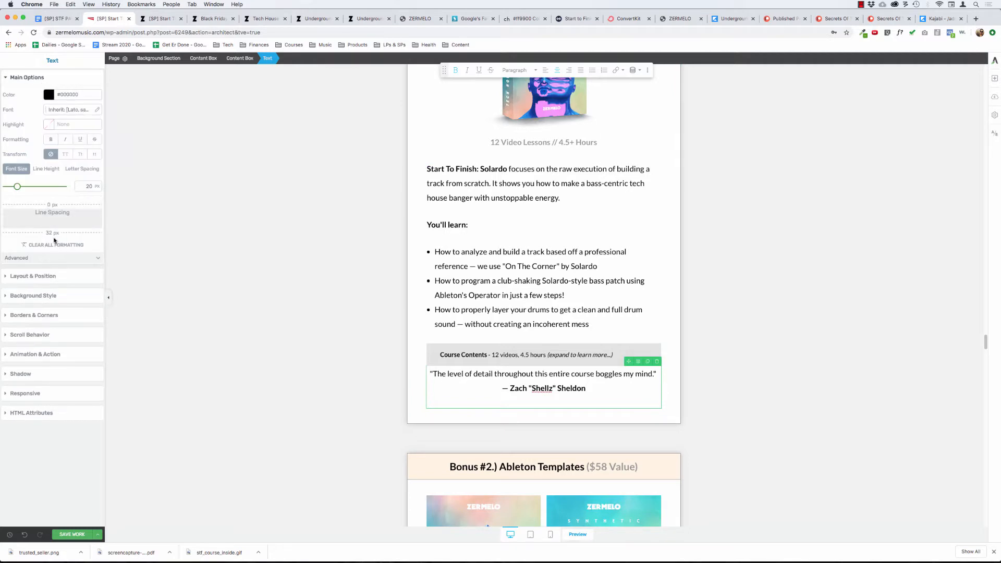
pyautogui.moveTo(54, 233); pyautogui.dragTo(64, 171)
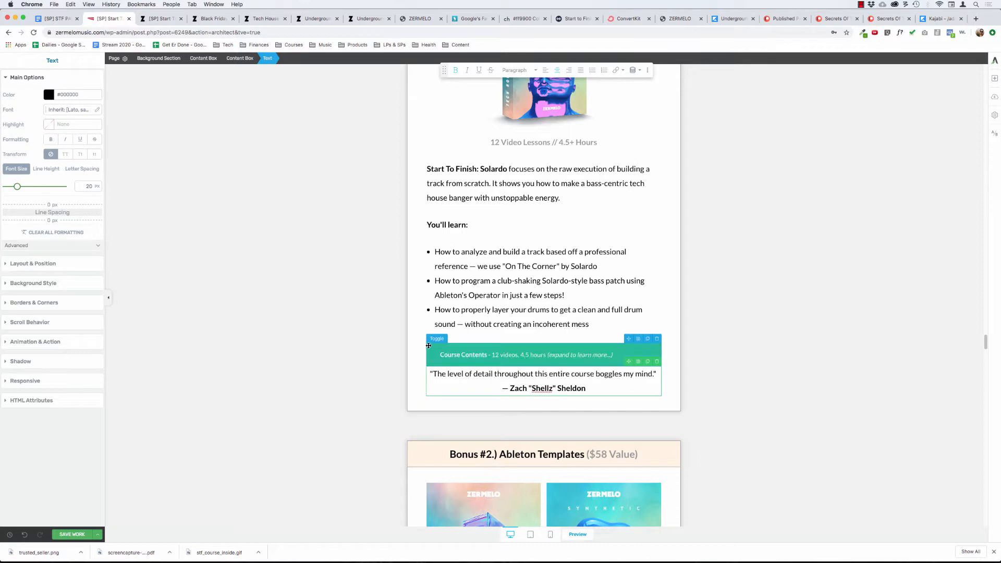
# Give the Course Contents toggle in the Bonus #1 box a bottom margin of about 33 px.
pyautogui.click(448, 354)
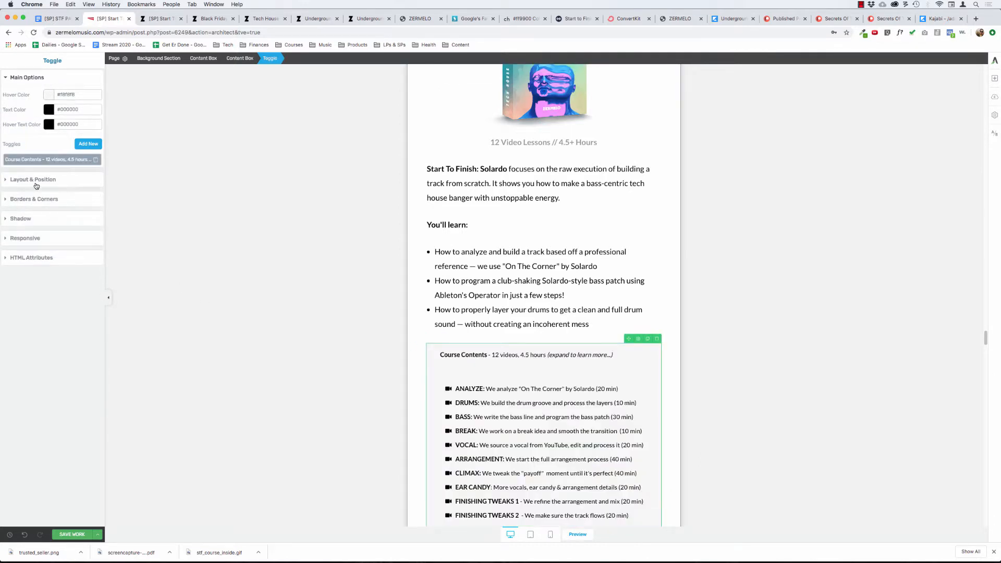
pyautogui.click(35, 179)
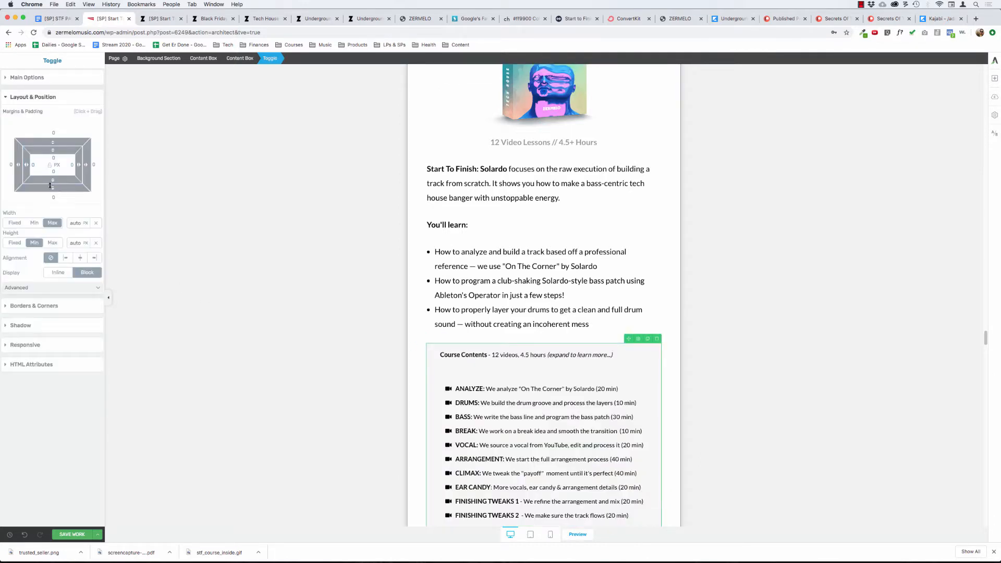
pyautogui.moveTo(50, 186); pyautogui.dragTo(55, 212)
pyautogui.scroll(-3, 524, 312)
pyautogui.click(429, 225)
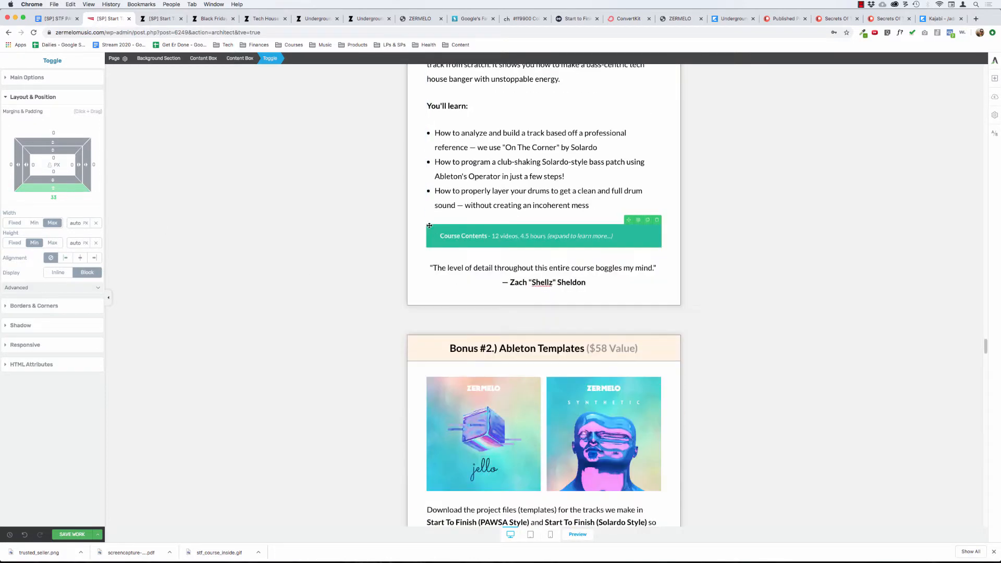
# Check the layout spacing of the enclosing content boxes and set the Course Contents toggle's bottom margin to 40 px.
pyautogui.click(512, 280)
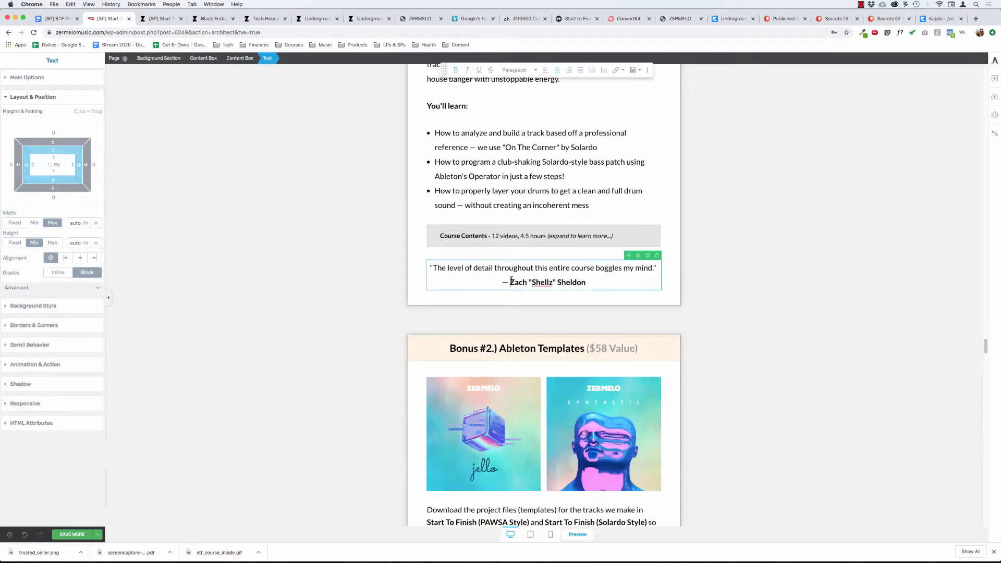
pyautogui.click(39, 77)
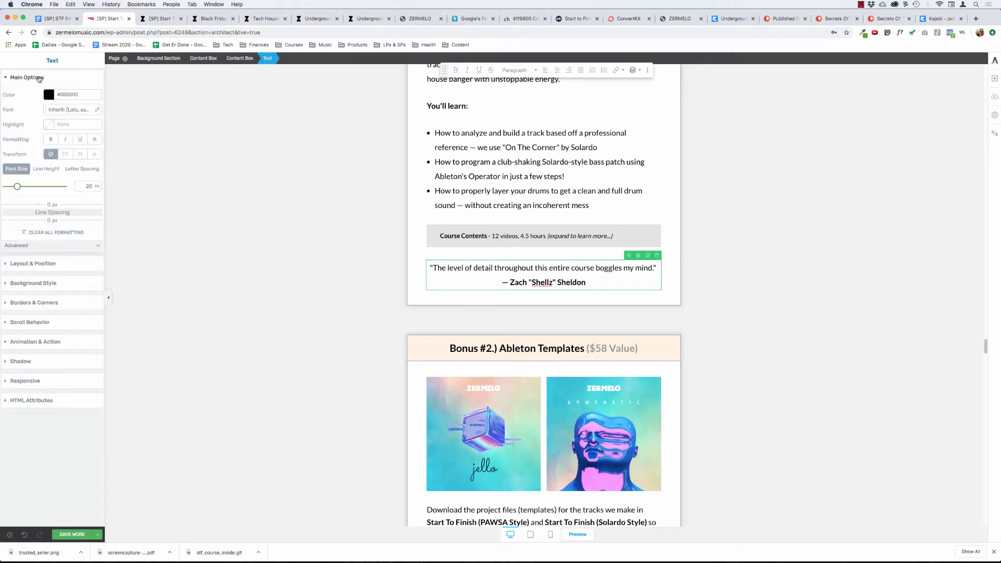
pyautogui.click(39, 78)
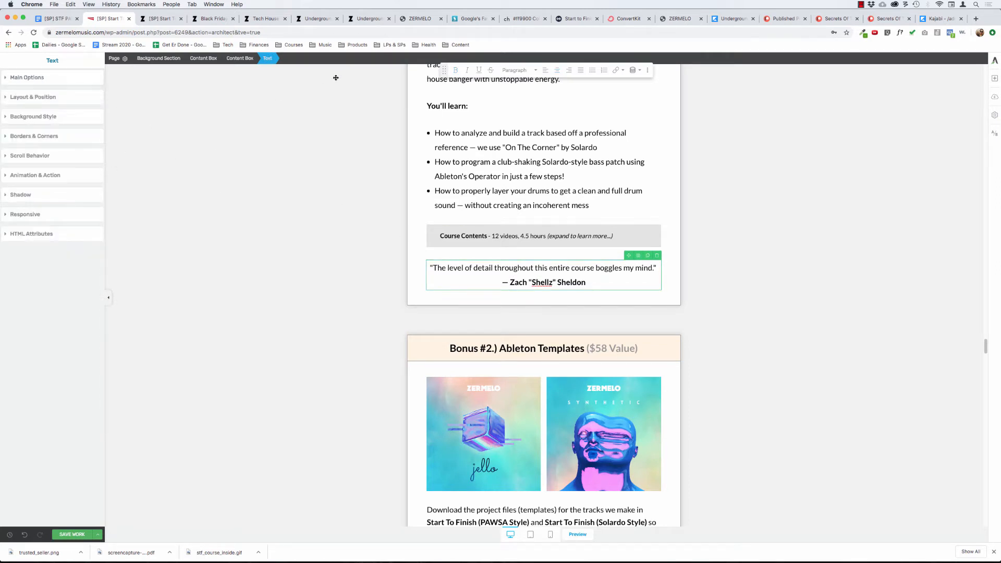
pyautogui.click(243, 58)
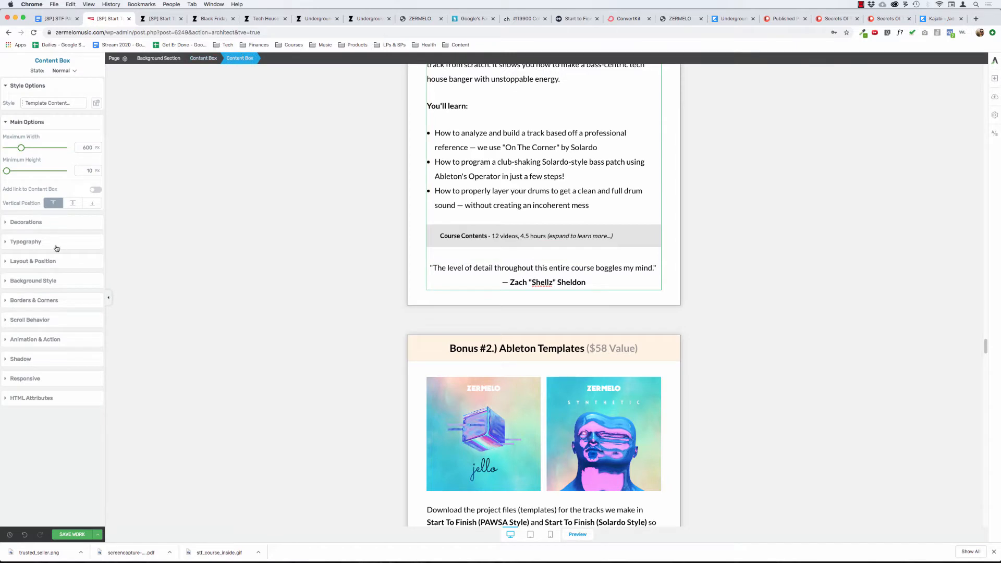
pyautogui.click(52, 264)
pyautogui.click(197, 59)
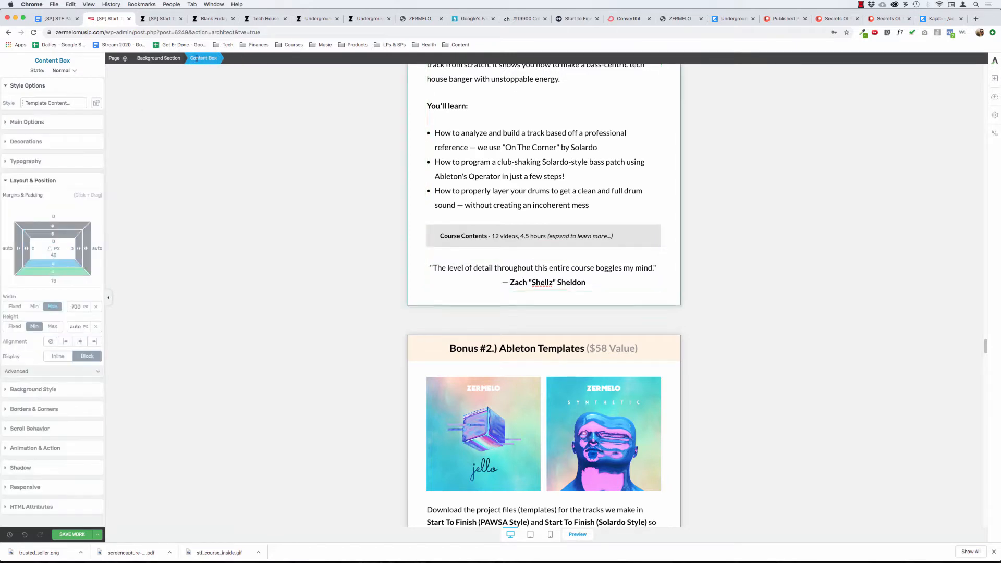
pyautogui.click(442, 232)
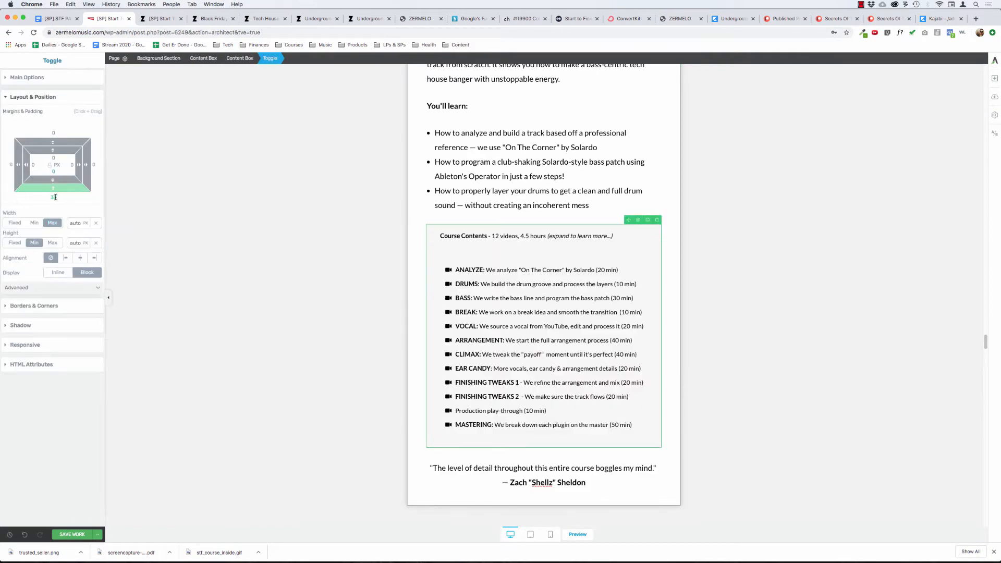
pyautogui.write('40')
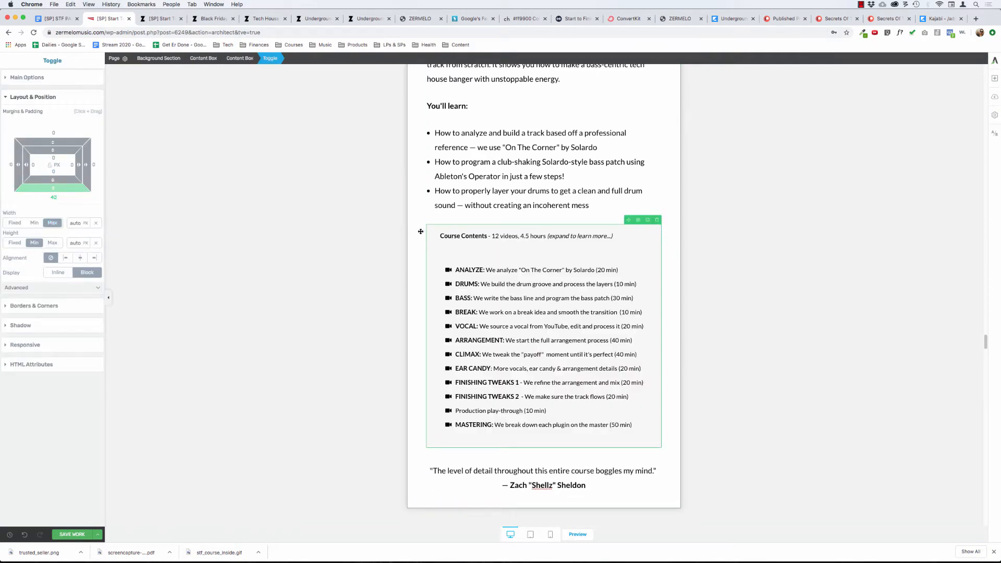
pyautogui.click(435, 229)
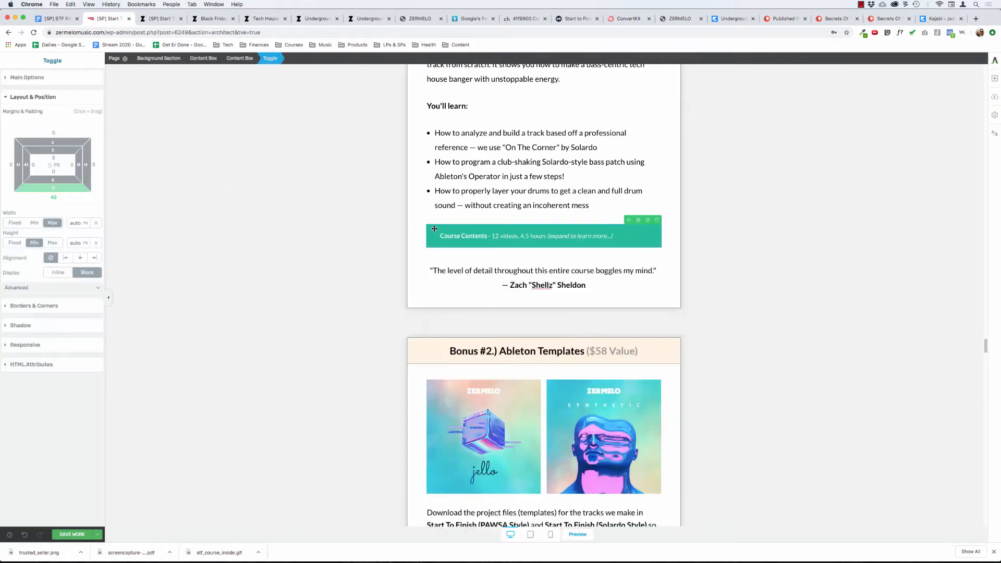
# Add a 1 px solid border in color 999999 around the Bonus #1 quote's text element.
pyautogui.click(435, 163)
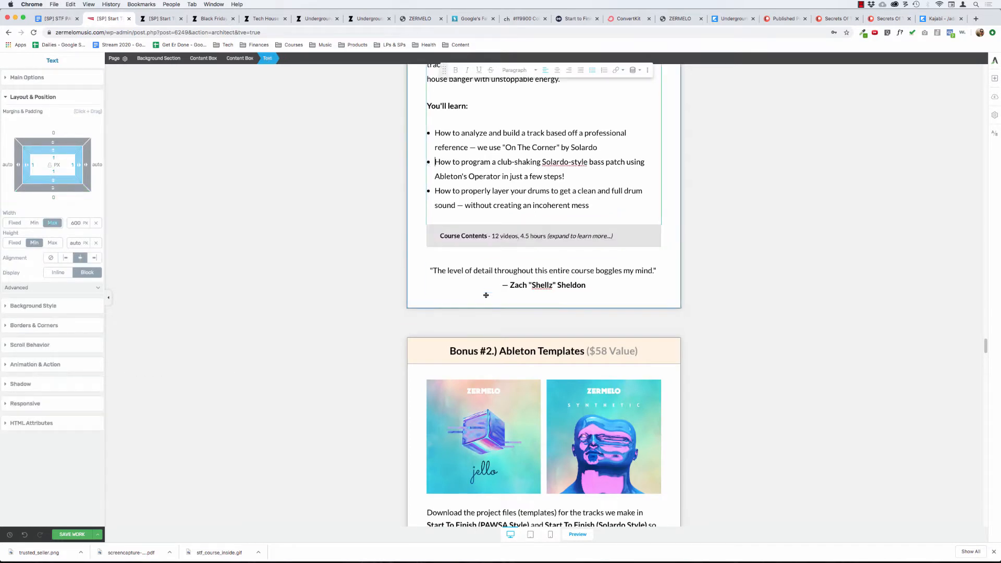
pyautogui.click(495, 279)
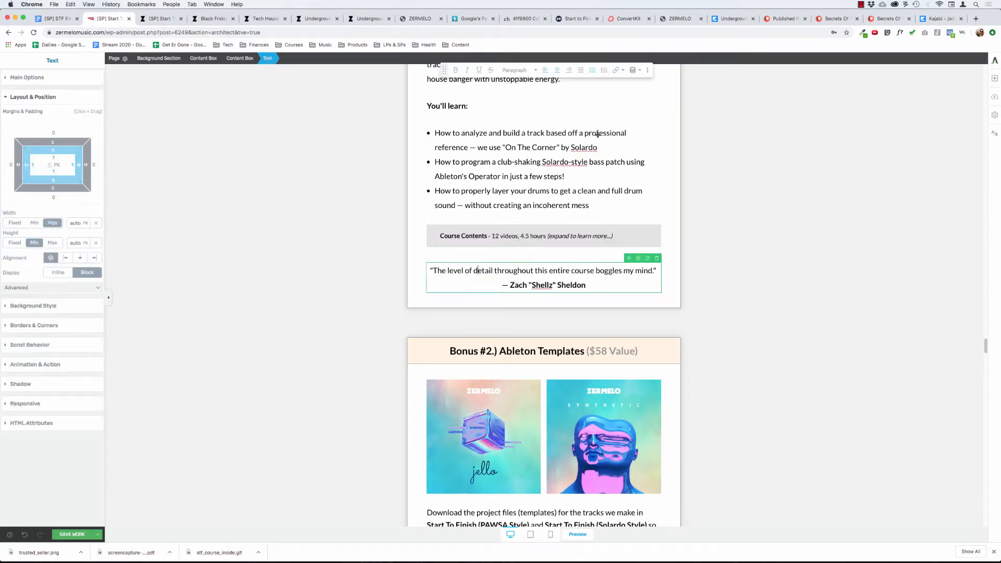
pyautogui.click(31, 326)
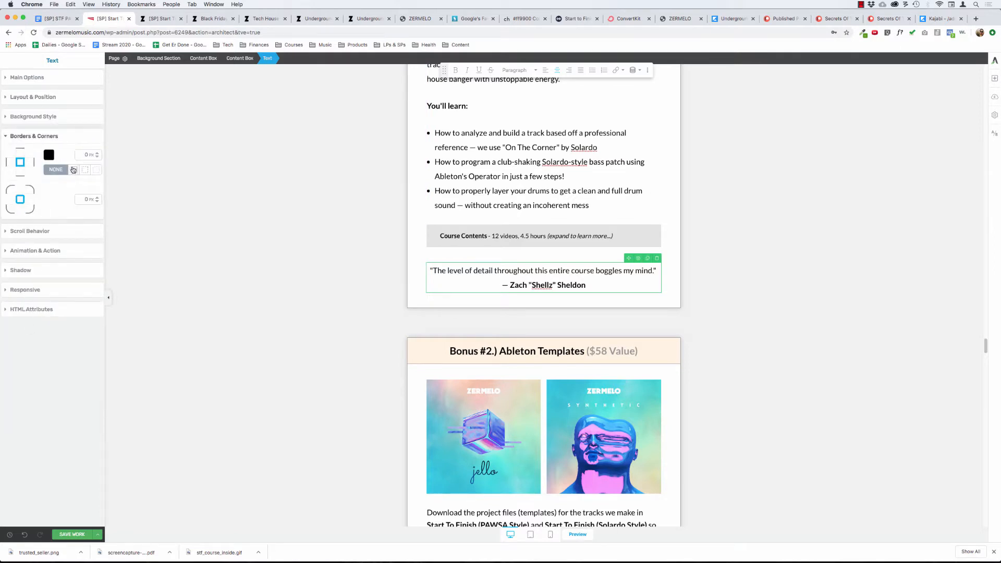
pyautogui.click(73, 169)
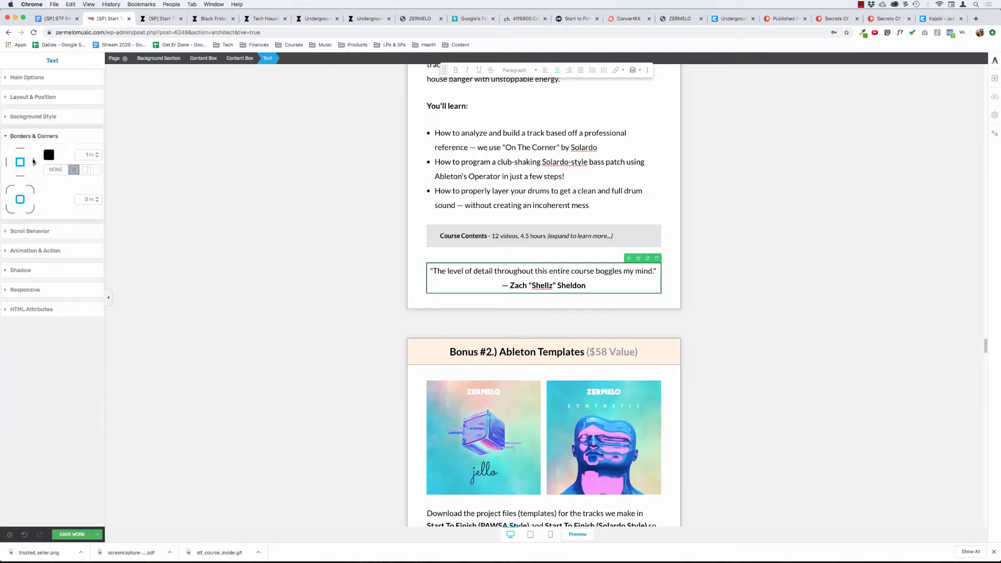
pyautogui.click(48, 155)
pyautogui.doubleClick(44, 259)
pyautogui.write('999999')
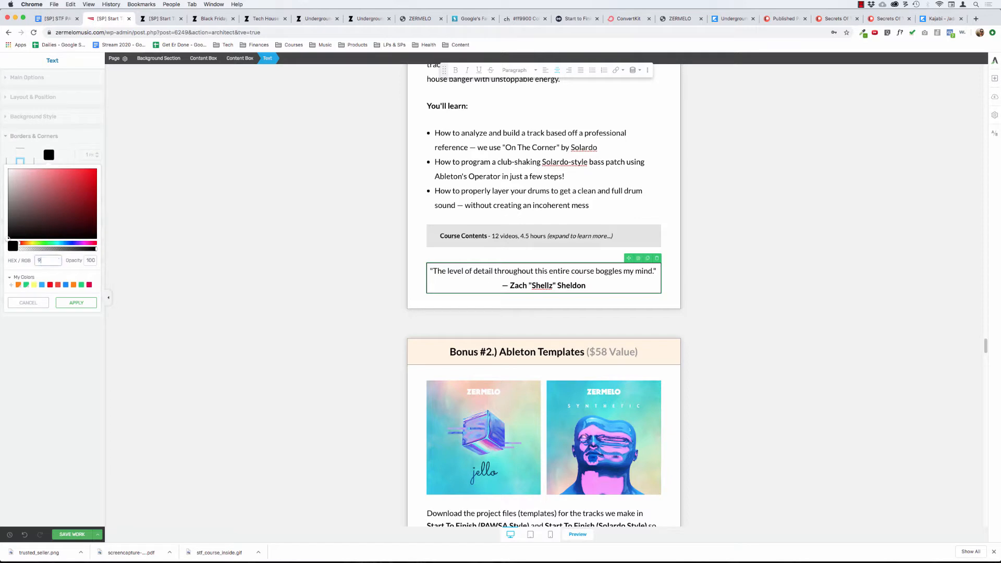
pyautogui.click(61, 300)
# Set the padding inside the bordered Bonus #1 quote to 60 px on all four sides.
pyautogui.click(33, 98)
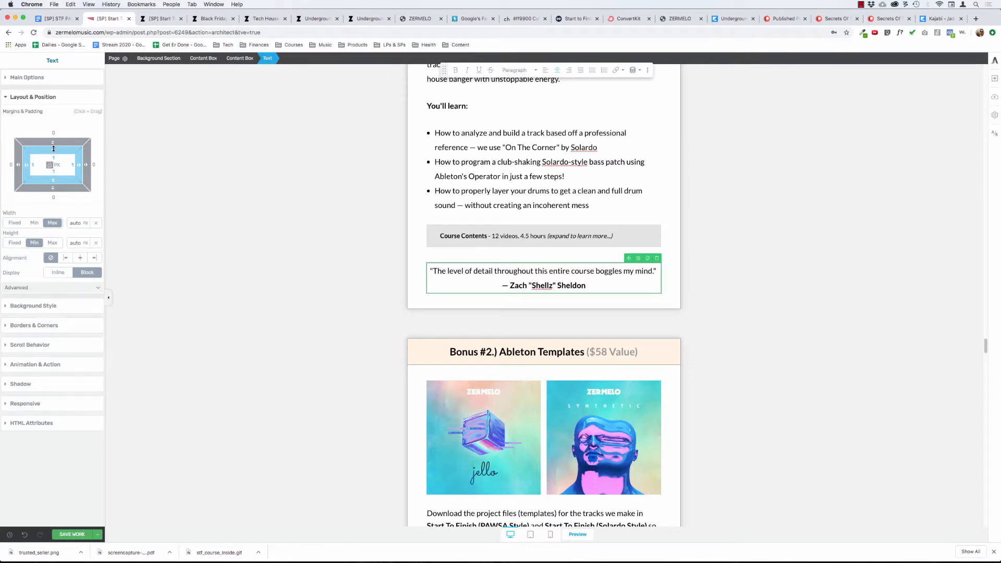
pyautogui.moveTo(53, 151); pyautogui.dragTo(54, 159)
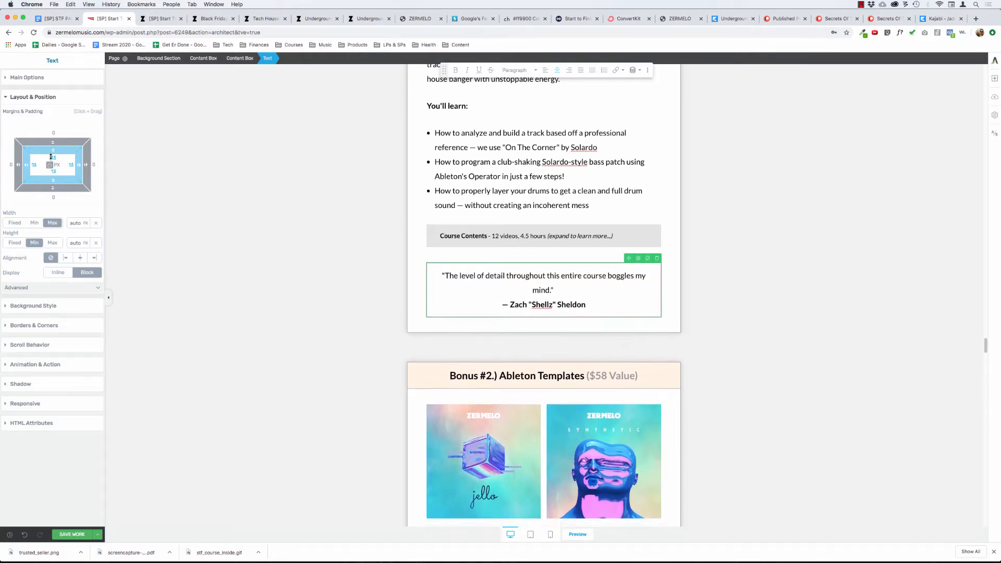
pyautogui.moveTo(51, 157); pyautogui.dragTo(55, 197)
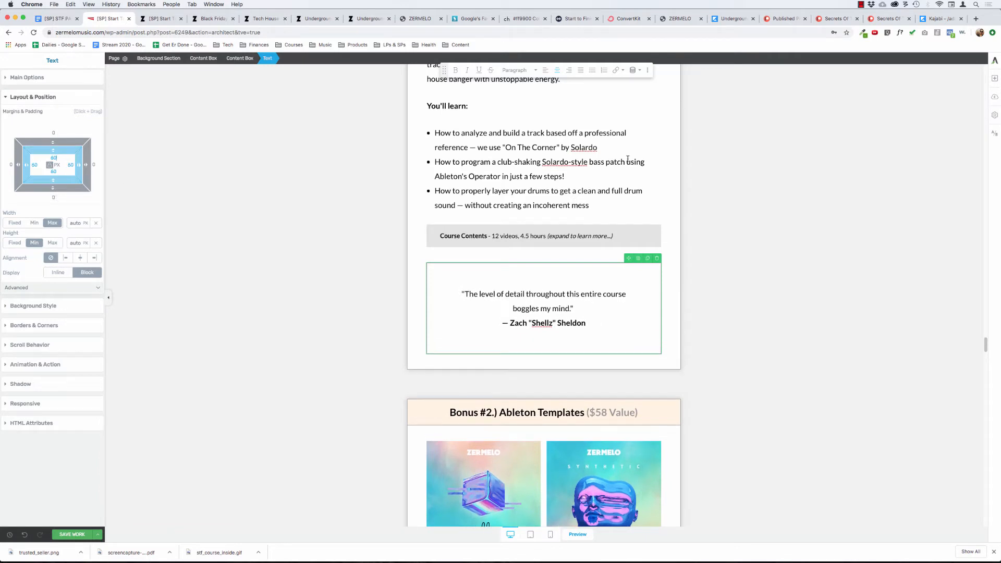
# Duplicate the first testimonial's content box in the Student Results & Testimonials section and move it below the Course Contents toggle in the Bonus #1 box.
pyautogui.click(527, 147)
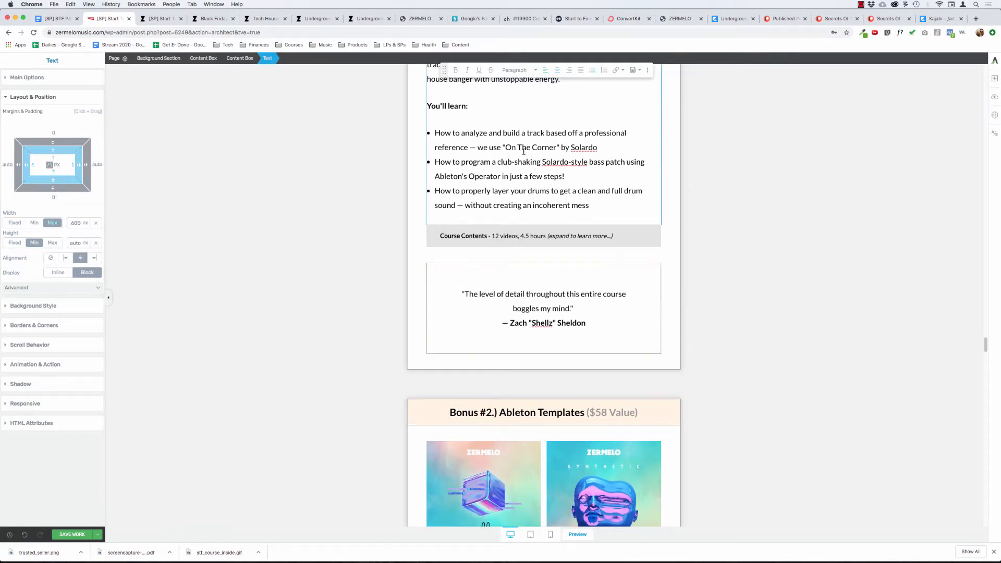
pyautogui.scroll(1, 287, 262)
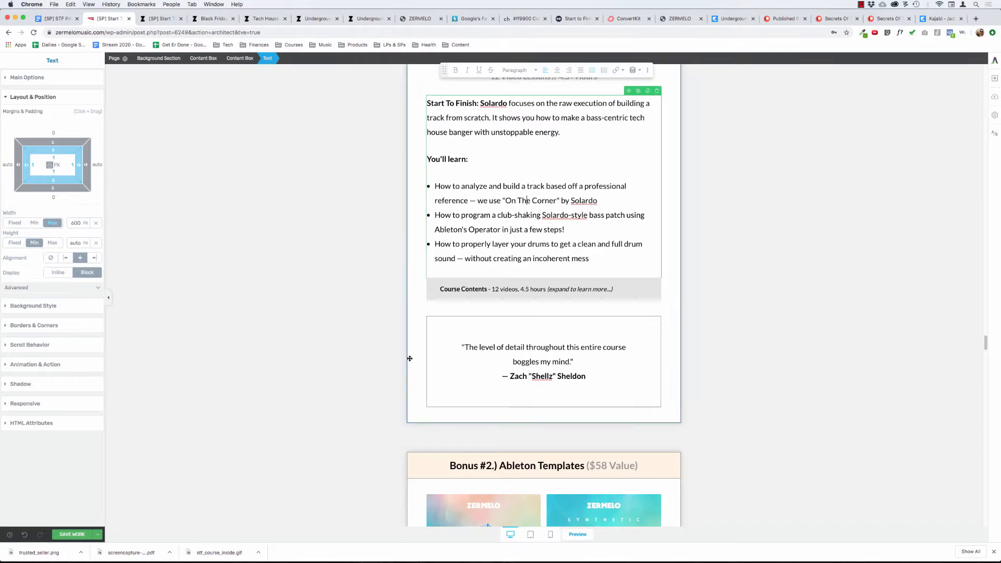
pyautogui.scroll(-3, 293, 344)
pyautogui.scroll(-20, 292, 344)
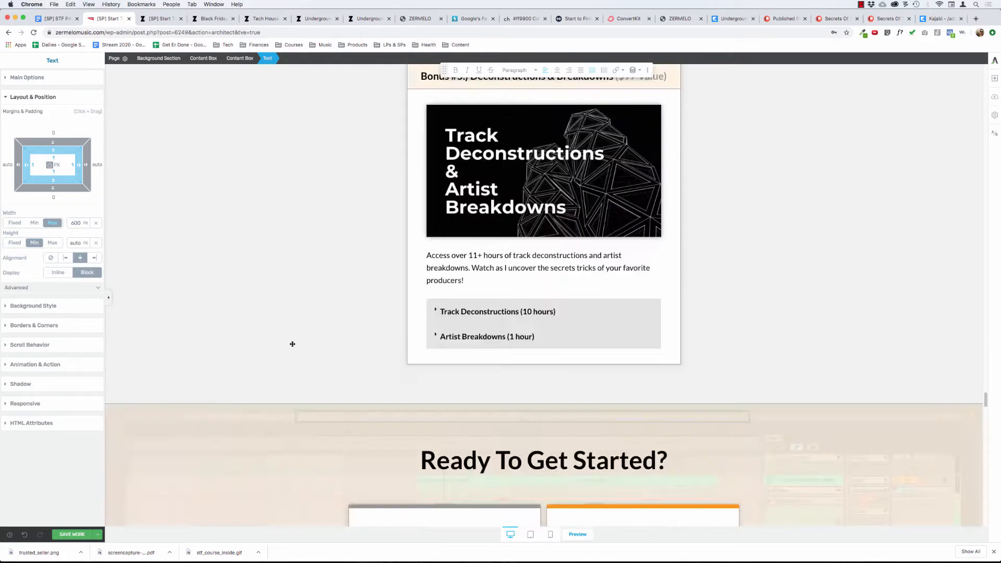
pyautogui.scroll(8, 295, 339)
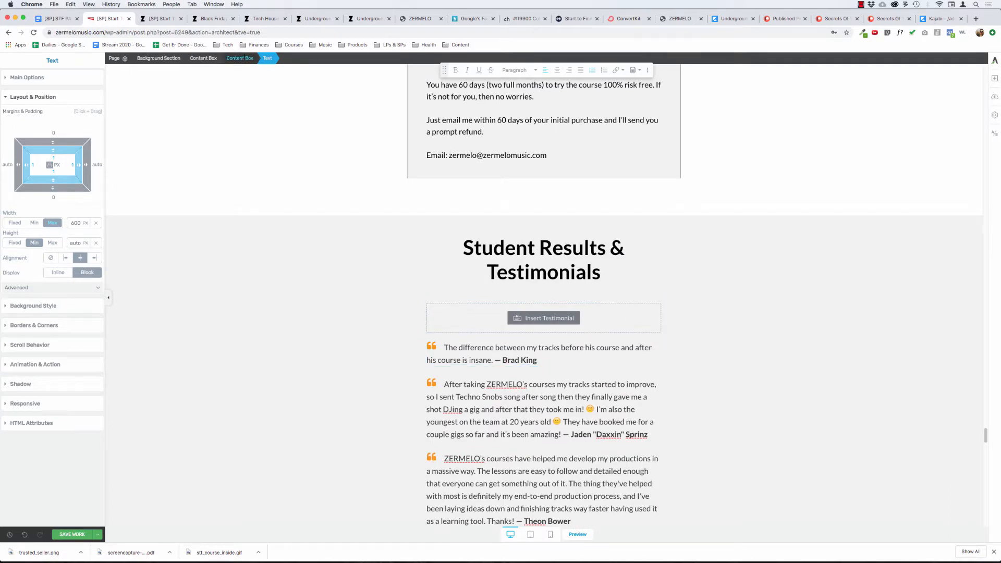
pyautogui.click(593, 346)
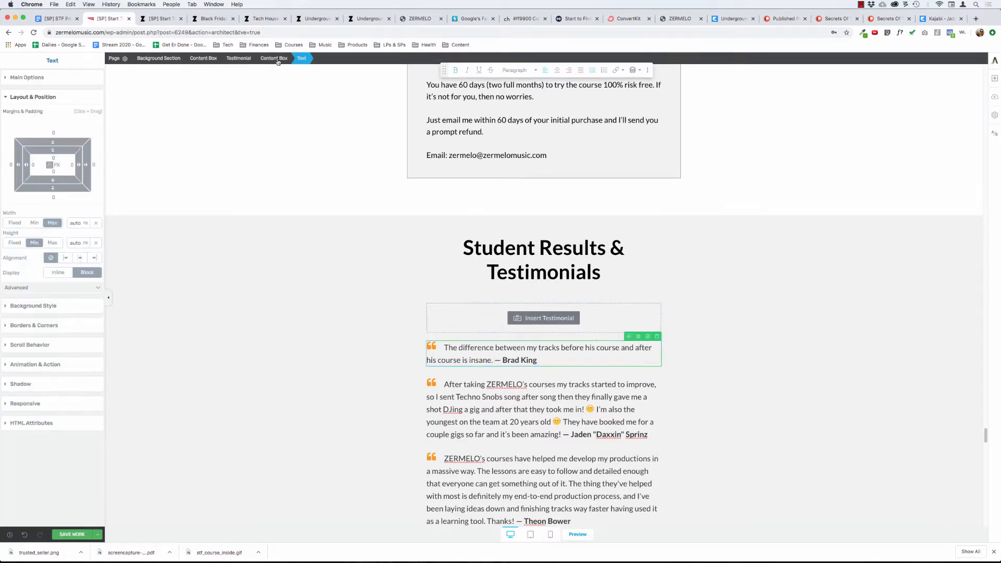
pyautogui.click(274, 59)
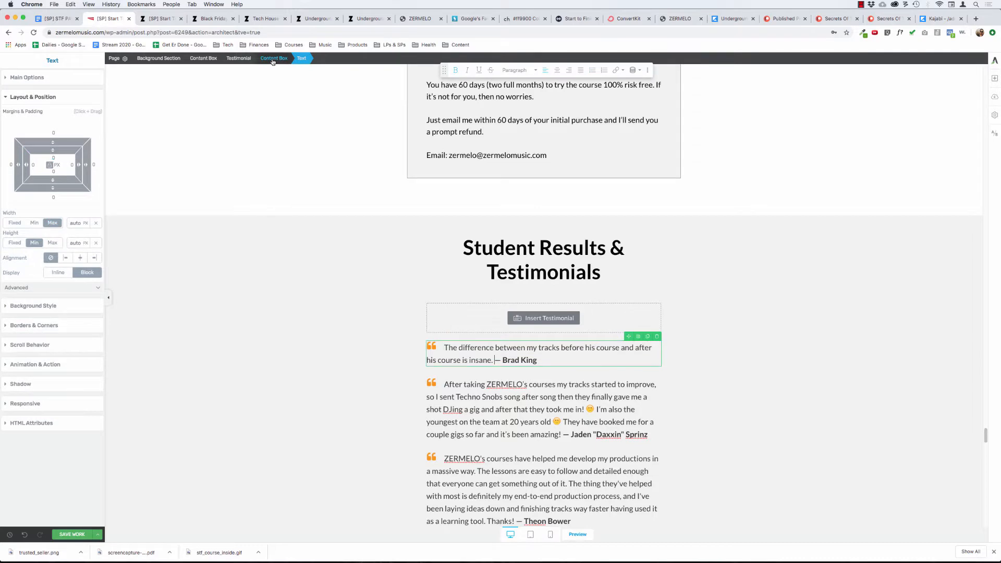
pyautogui.click(647, 337)
pyautogui.moveTo(629, 336); pyautogui.dragTo(518, 254)
# Strip the quotation marks and line break from the bordered Bonus #1 quote, cut its text and delete the emptied box.
pyautogui.click(502, 266)
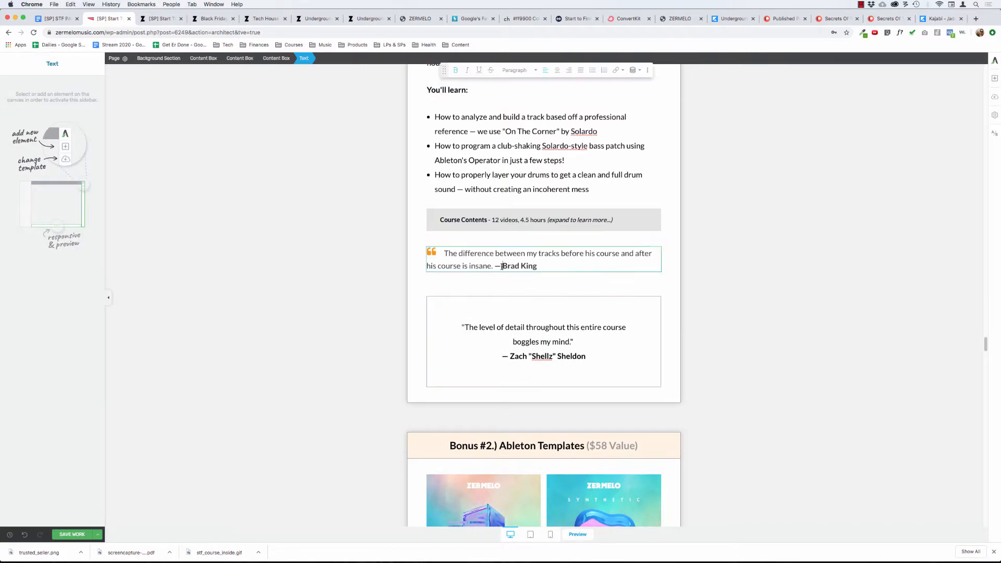
pyautogui.press('shift+super+Right')
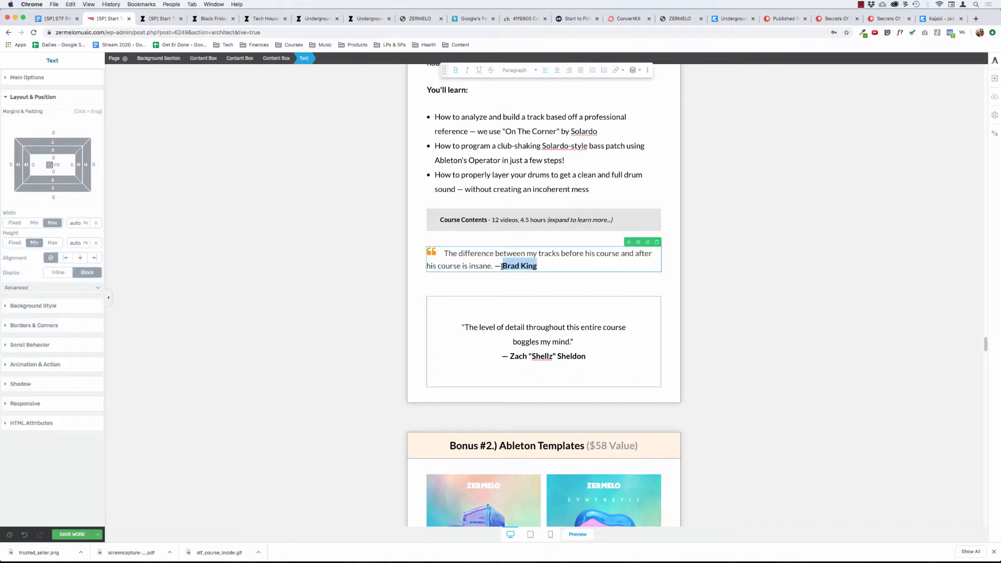
pyautogui.click(517, 329)
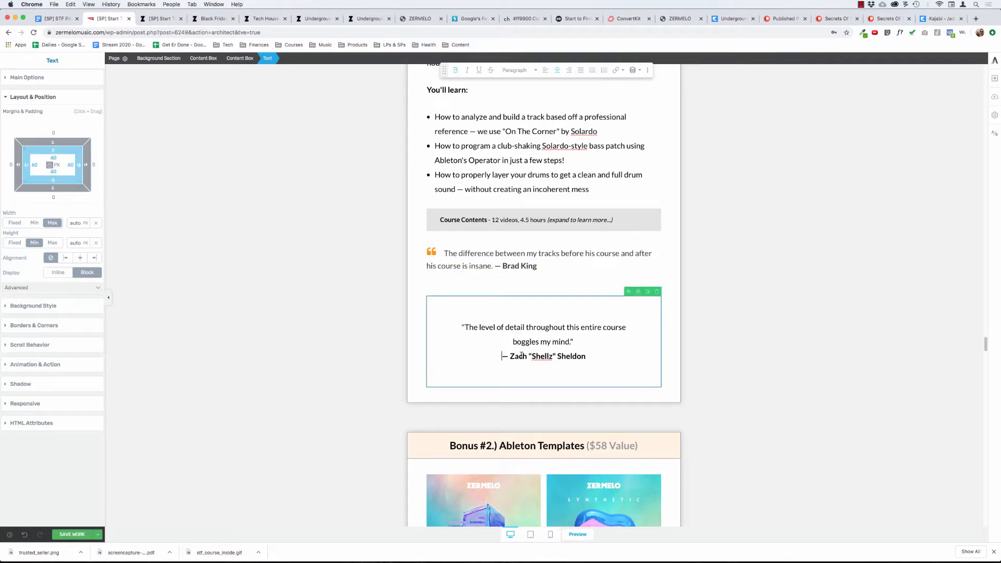
pyautogui.press('BackSpace')
pyautogui.press('BackSpace')
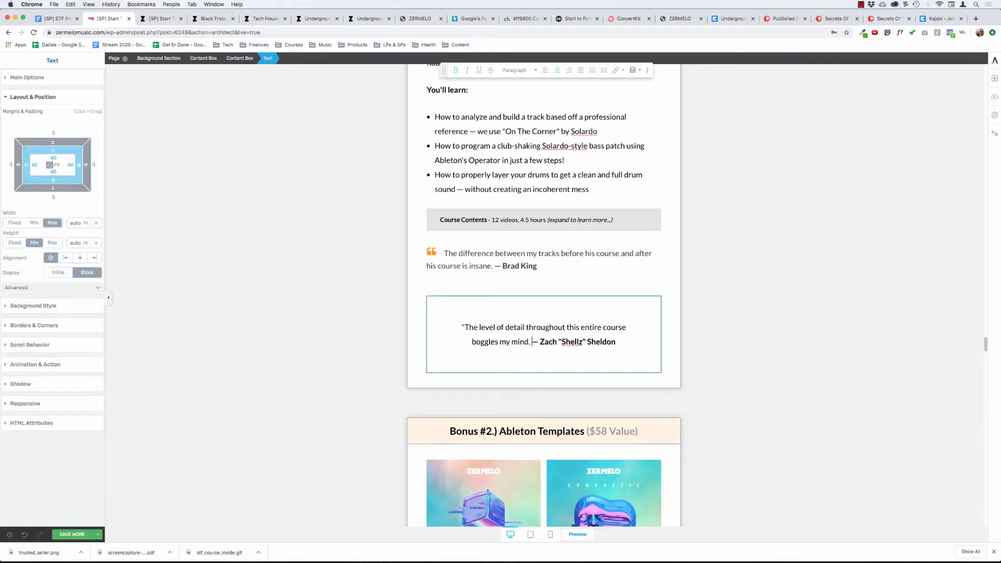
pyautogui.press('Delete')
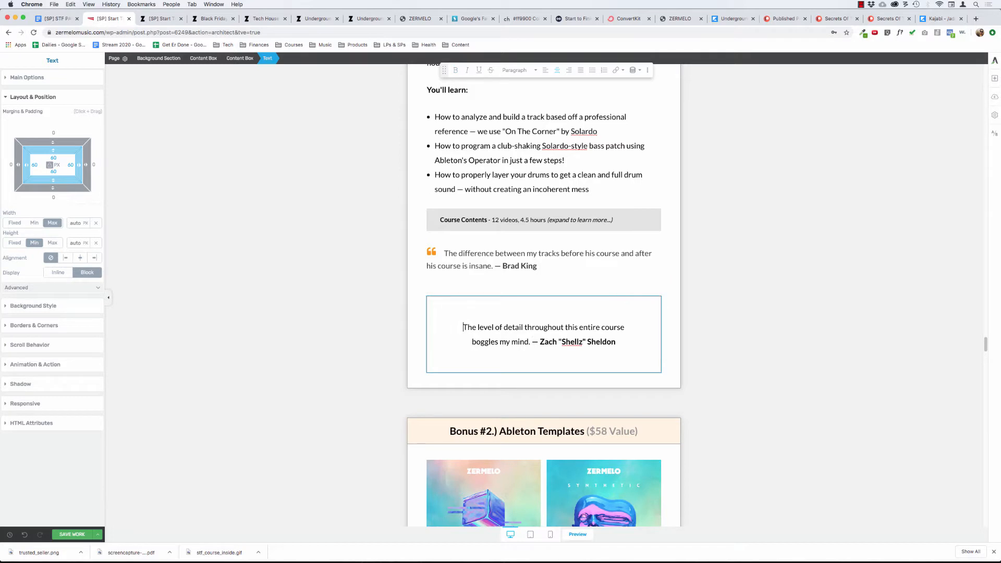
pyautogui.hotkey('shift', 'Down')
pyautogui.hotkey('shift', 'Down')
pyautogui.press('super+c')
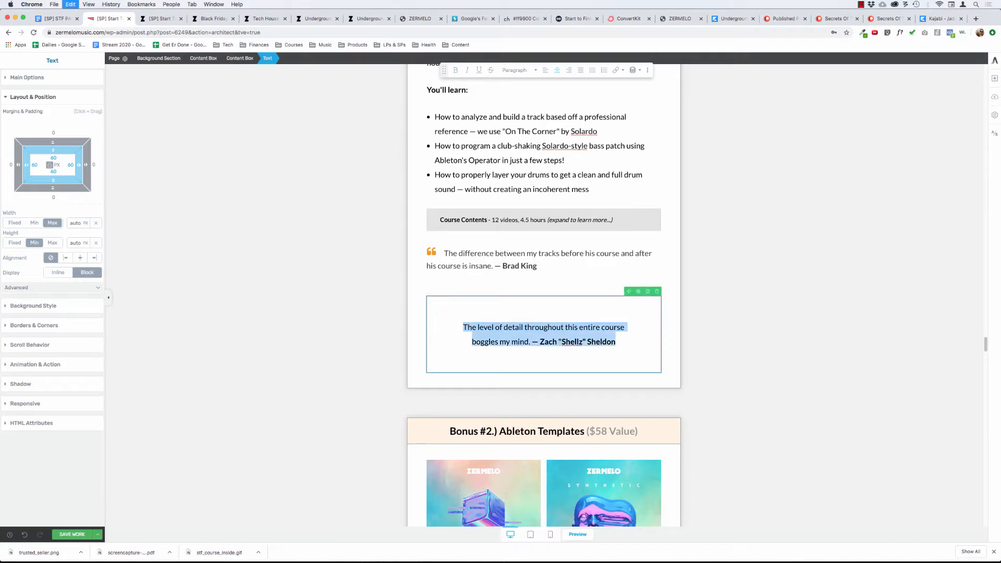
pyautogui.press('BackSpace')
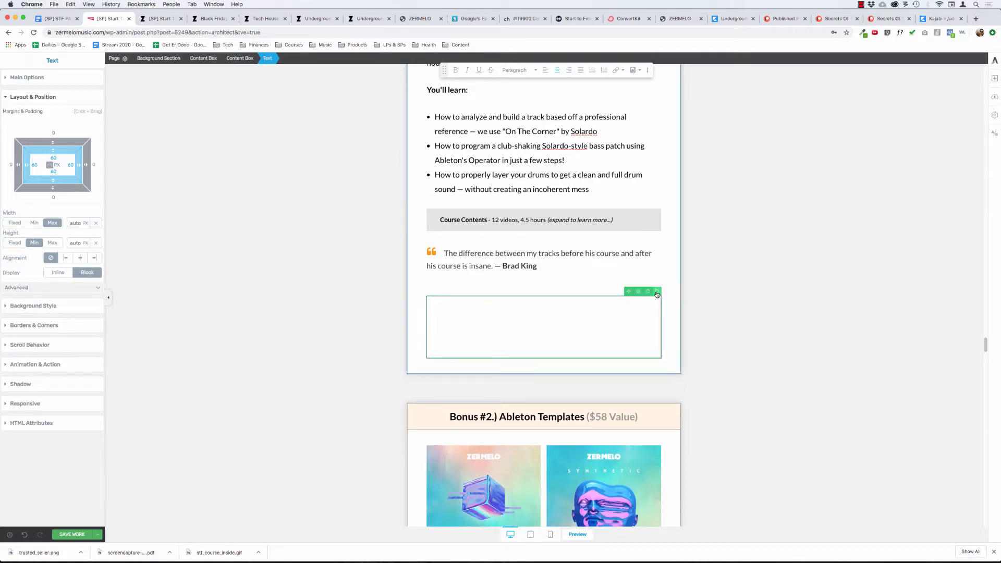
# Replace the text of the testimonial under the Course Contents toggle with the cut quote and make the student's name bold.
pyautogui.click(483, 255)
pyautogui.press('super+a')
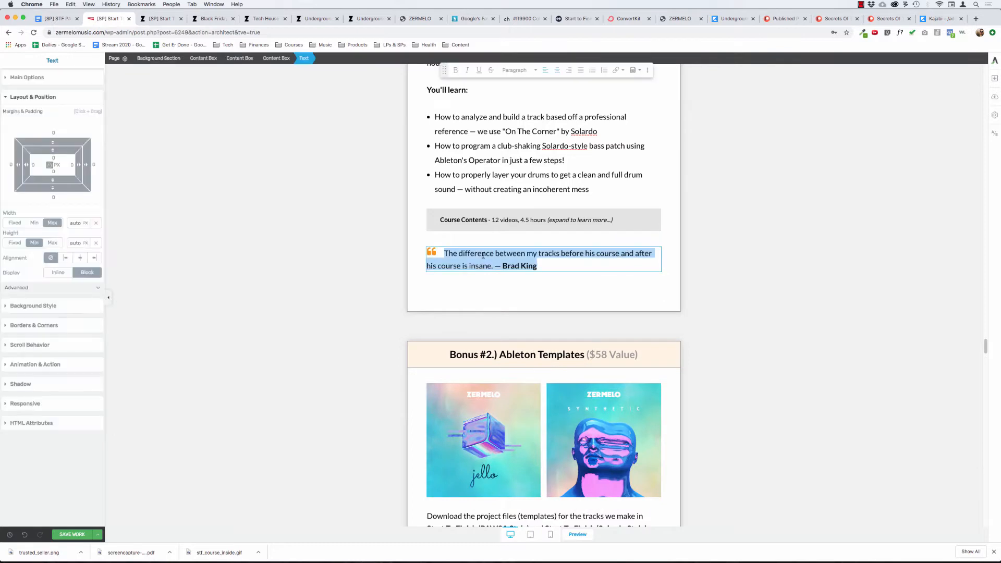
pyautogui.press('super+v')
pyautogui.hotkey('alt', 'shift', 'Left')
pyautogui.hotkey('alt', 'shift', 'Left')
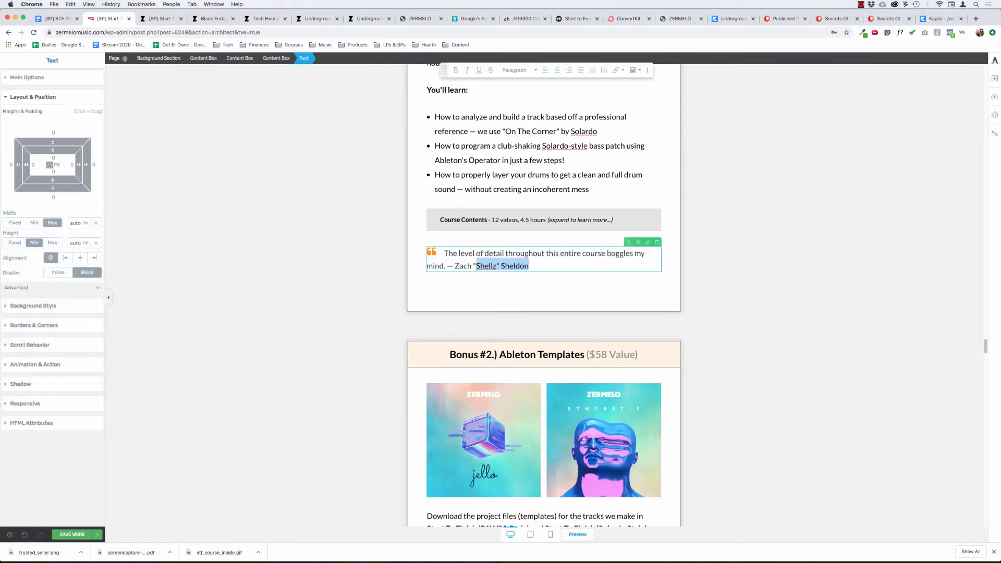
pyautogui.hotkey('alt', 'shift', 'Left')
pyautogui.hotkey('alt', 'shift', 'Left')
pyautogui.press('super+b')
pyautogui.press('Up')
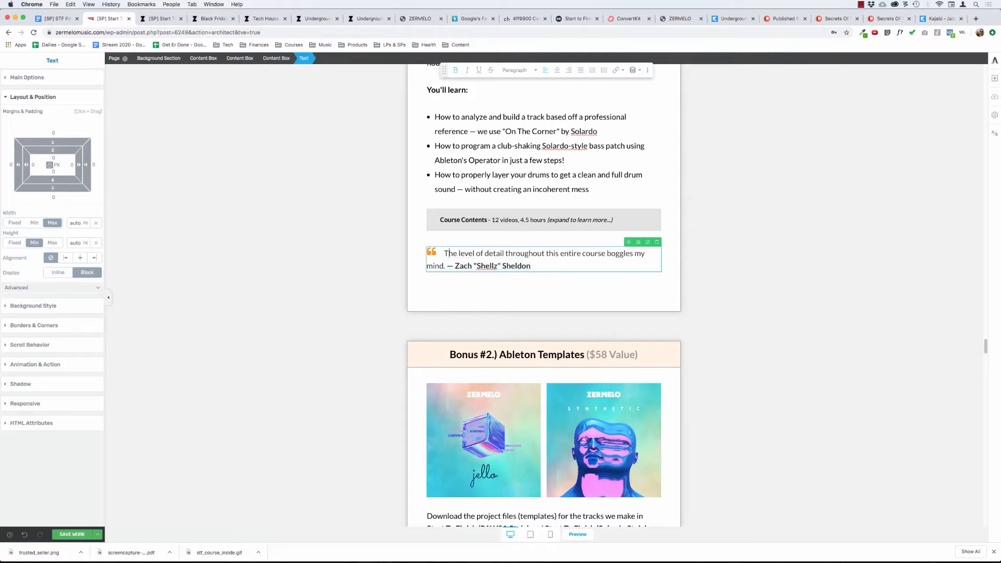
# Add a content box below the Bonus #1 quote, try moving the quote's text into it, and undo that move.
pyautogui.click(316, 220)
pyautogui.scroll(7, 315, 219)
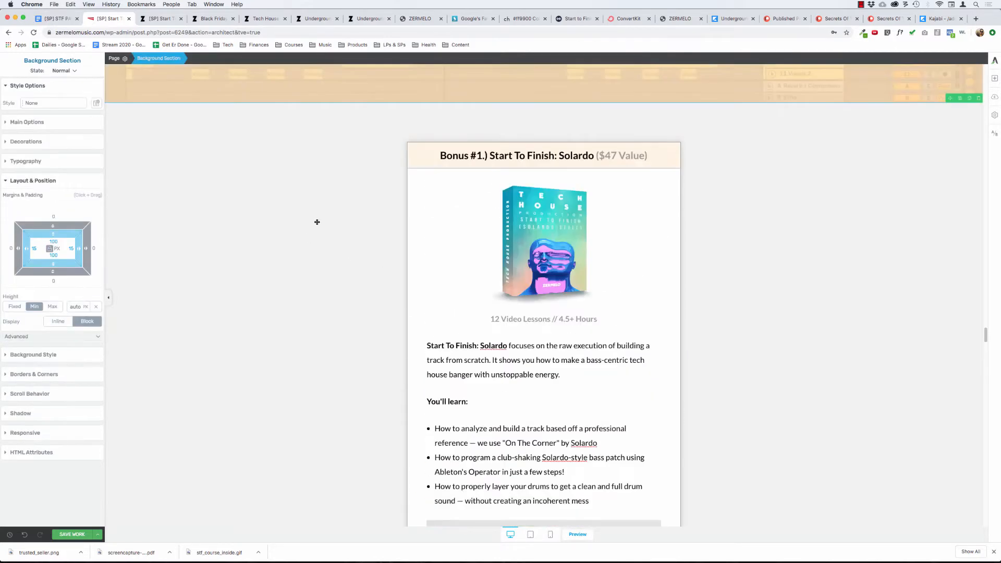
pyautogui.scroll(-6, 315, 219)
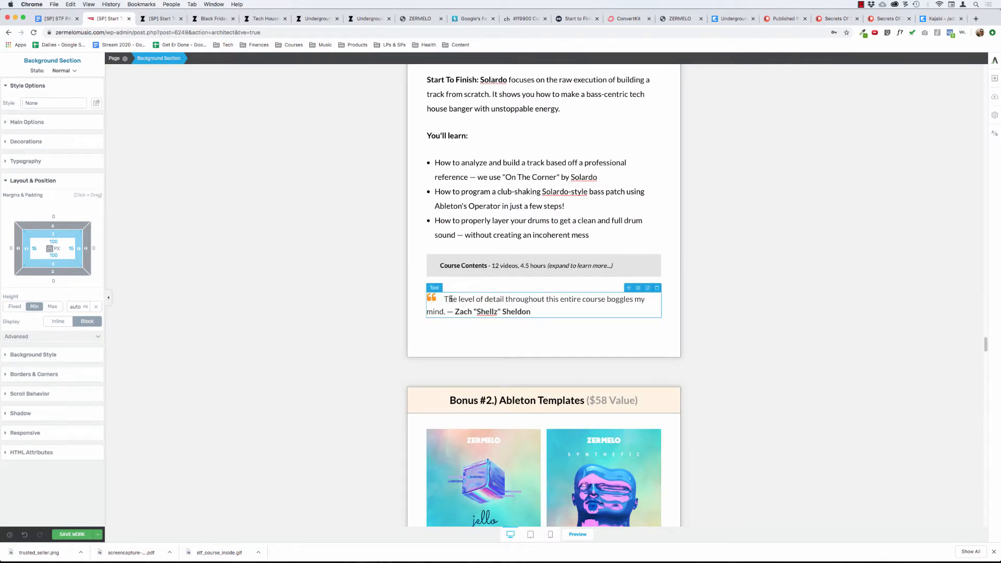
pyautogui.click(995, 78)
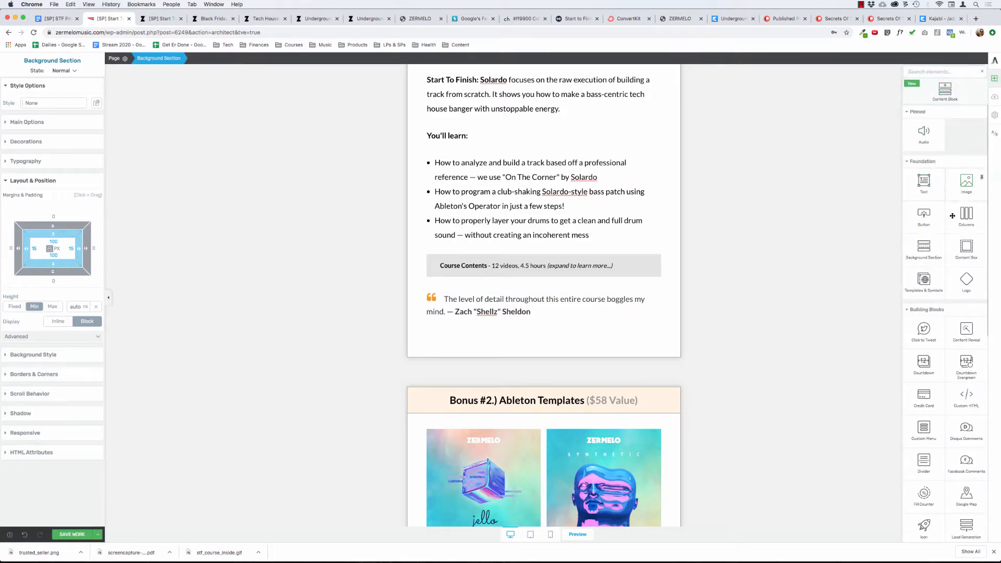
pyautogui.moveTo(966, 248); pyautogui.dragTo(506, 313)
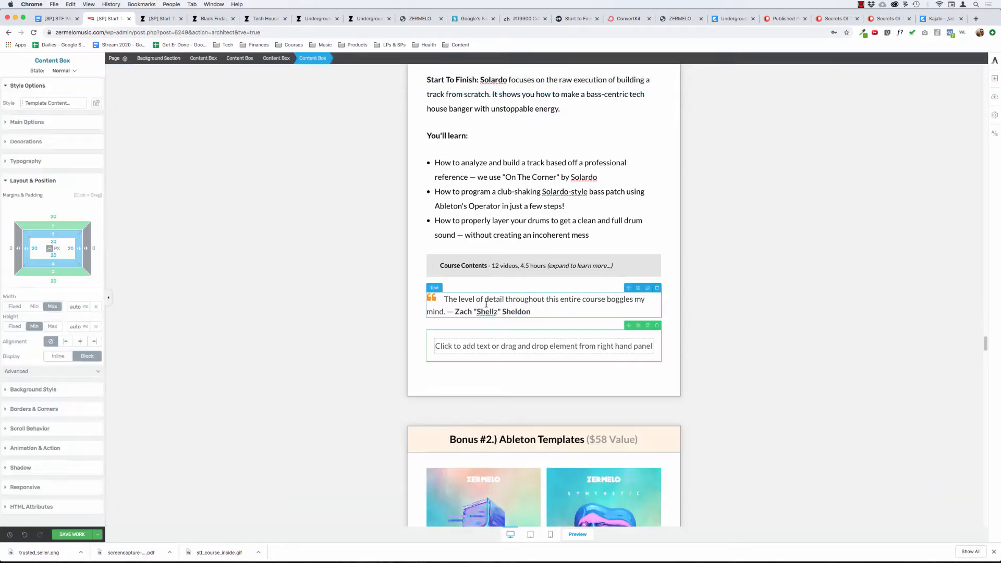
pyautogui.moveTo(629, 287); pyautogui.dragTo(571, 345)
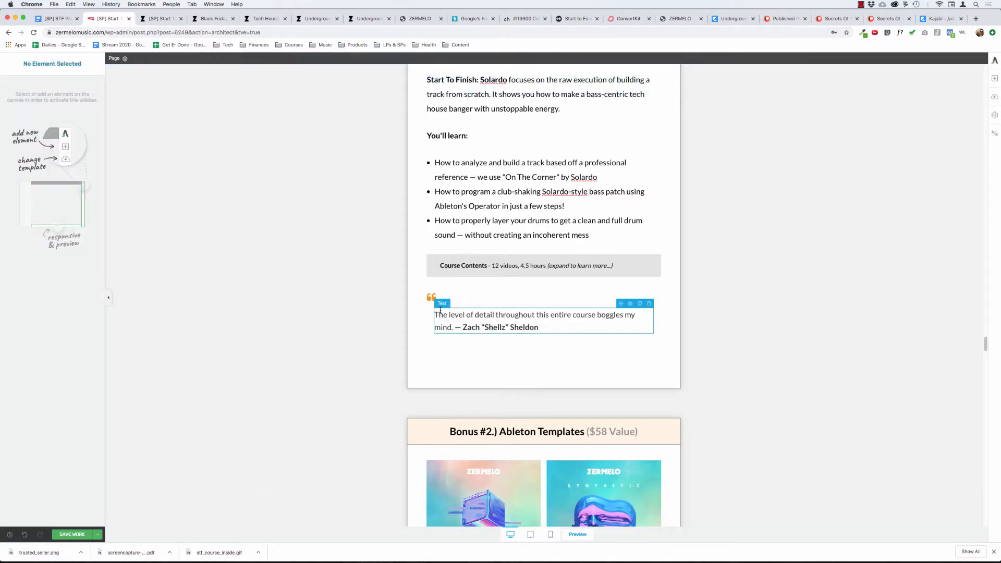
pyautogui.click(25, 535)
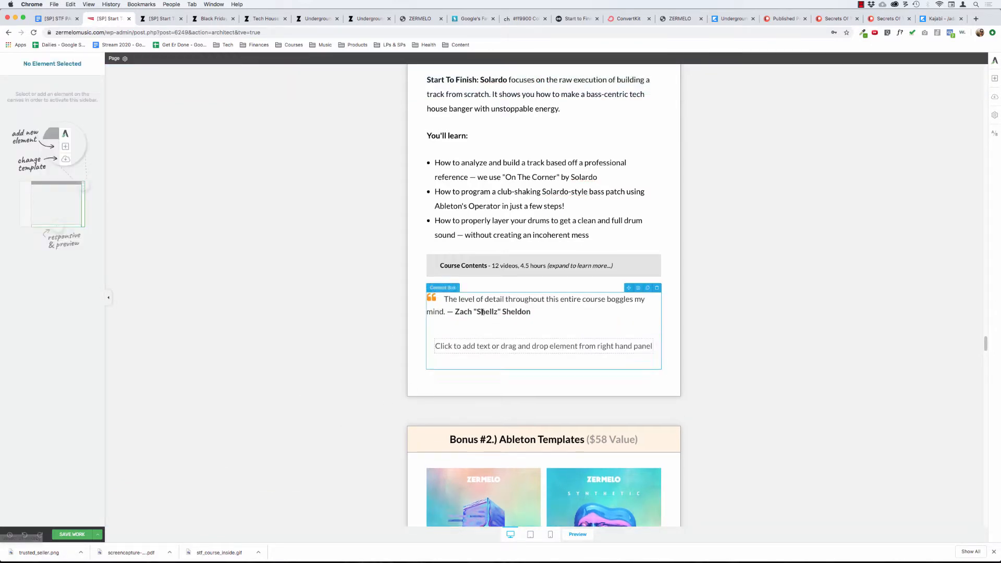
# Move the empty content box above the Bonus #1 quote and try to pick up the quote's own content box for moving.
pyautogui.click(483, 307)
pyautogui.click(280, 60)
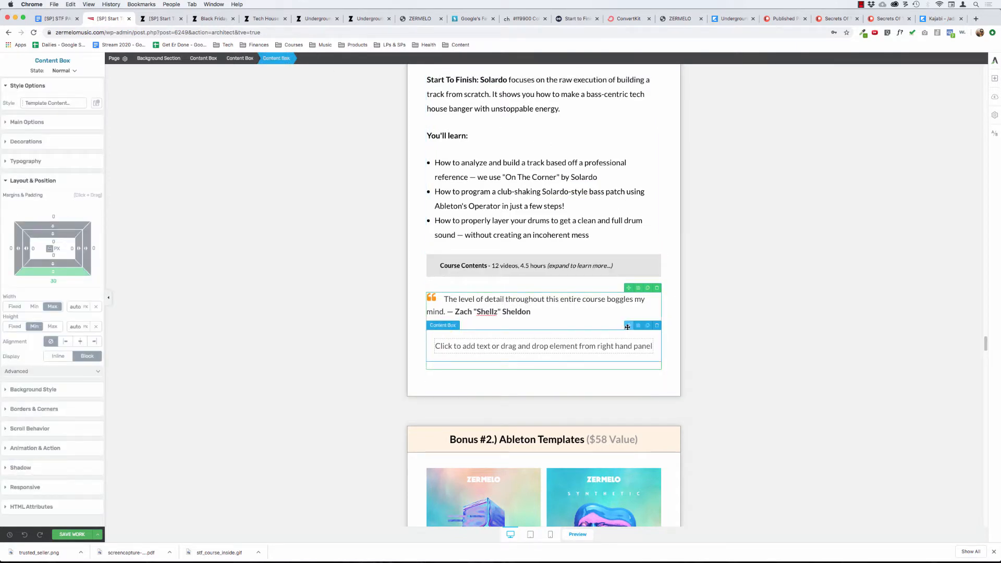
pyautogui.moveTo(627, 326); pyautogui.dragTo(589, 275)
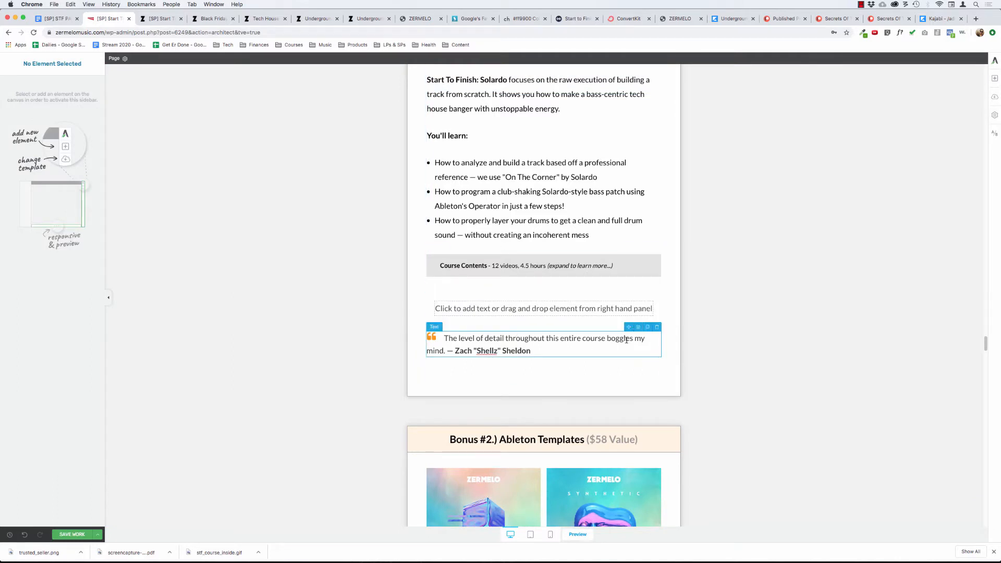
pyautogui.click(591, 346)
pyautogui.click(276, 58)
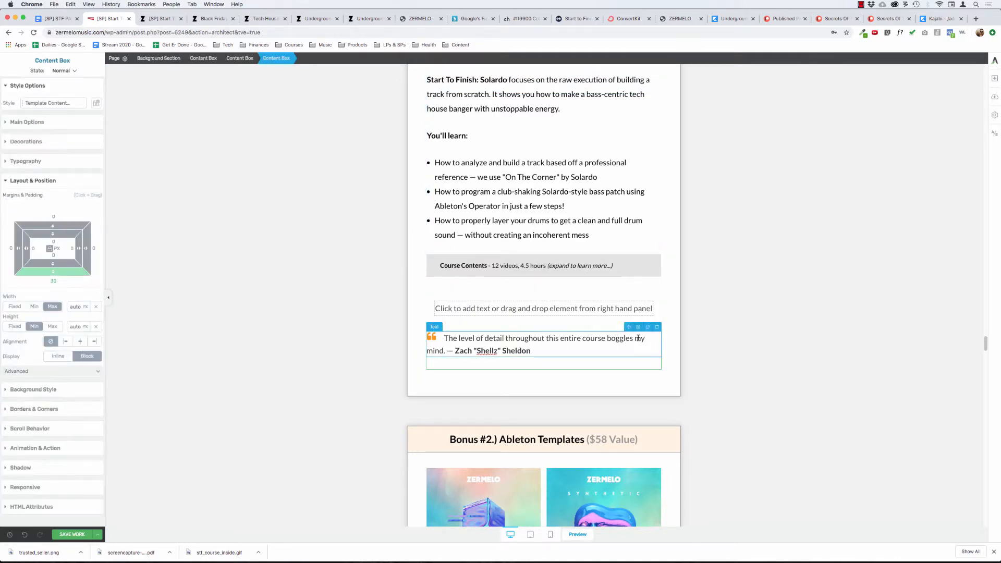
pyautogui.moveTo(620, 328); pyautogui.dragTo(618, 326)
# Set the line spacing below the Bonus #1 quote's paragraph to 0 px.
pyautogui.click(593, 345)
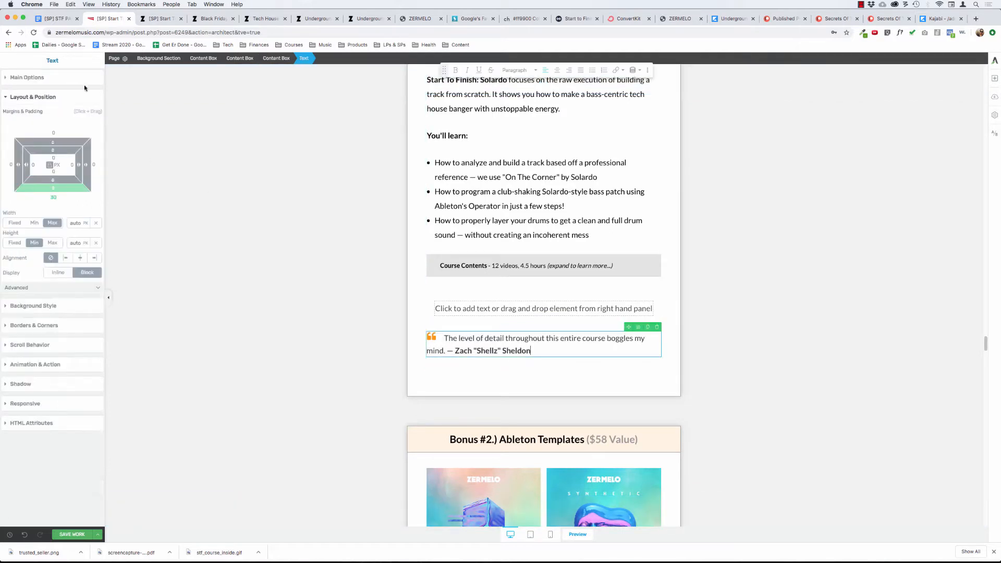
pyautogui.click(52, 78)
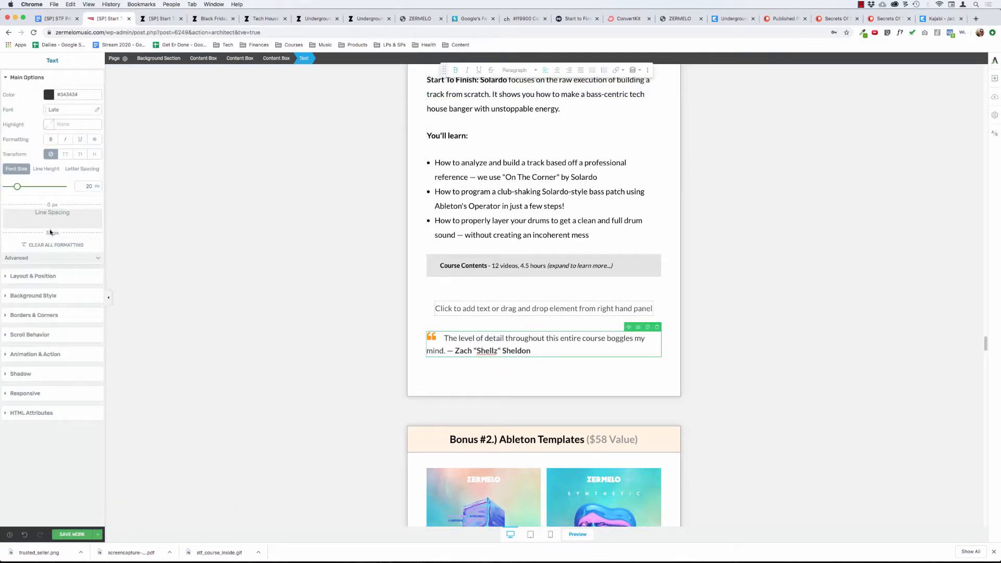
pyautogui.moveTo(50, 233); pyautogui.dragTo(85, 93)
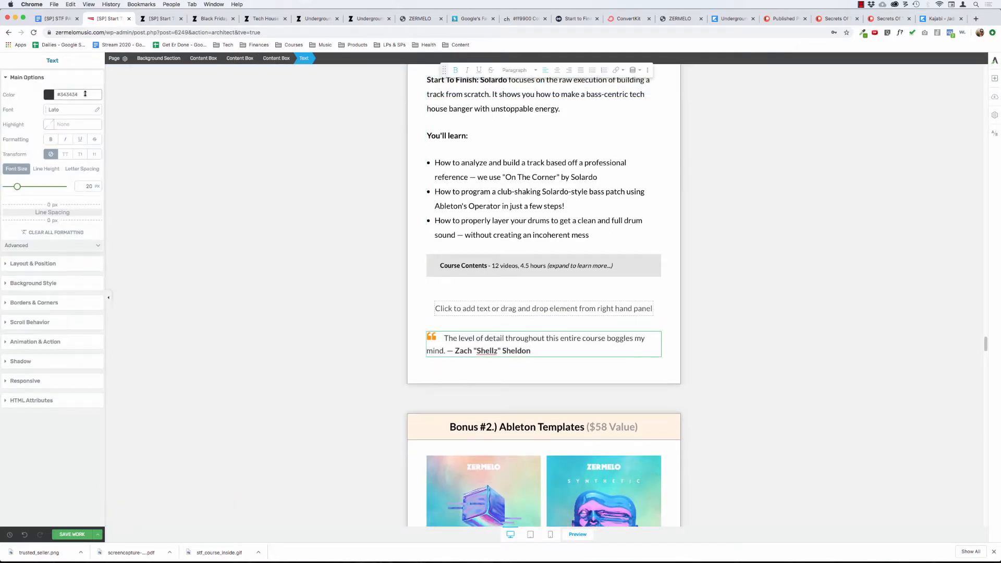
# Try nesting the quote's content box inside the empty one, undo the move and delete the empty content box.
pyautogui.click(276, 58)
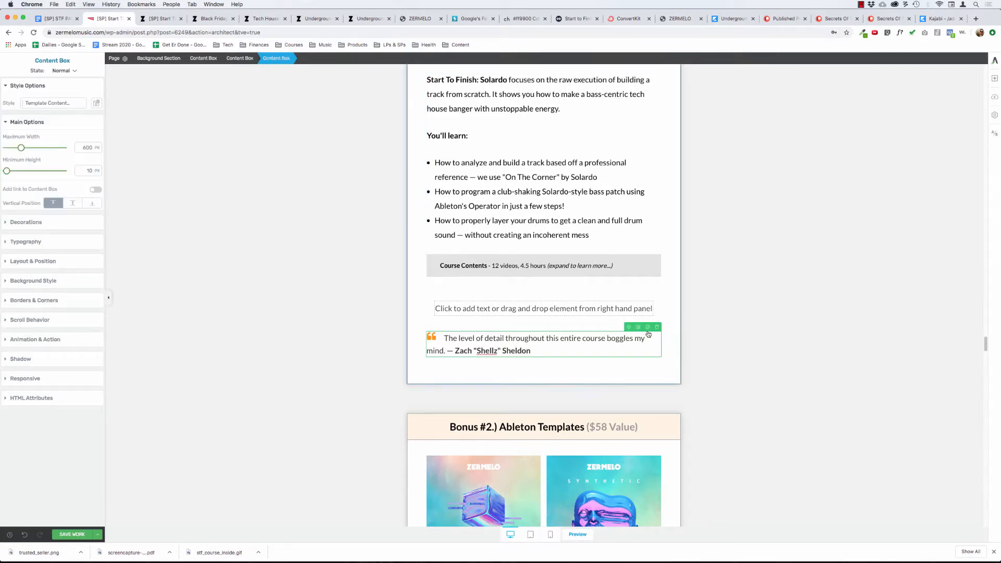
pyautogui.moveTo(629, 327); pyautogui.dragTo(604, 305)
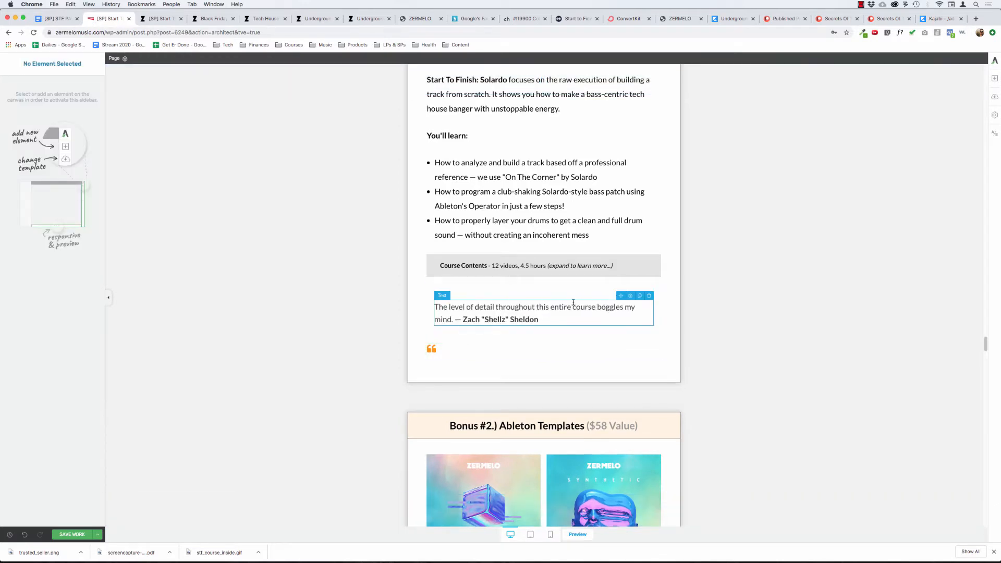
pyautogui.click(25, 536)
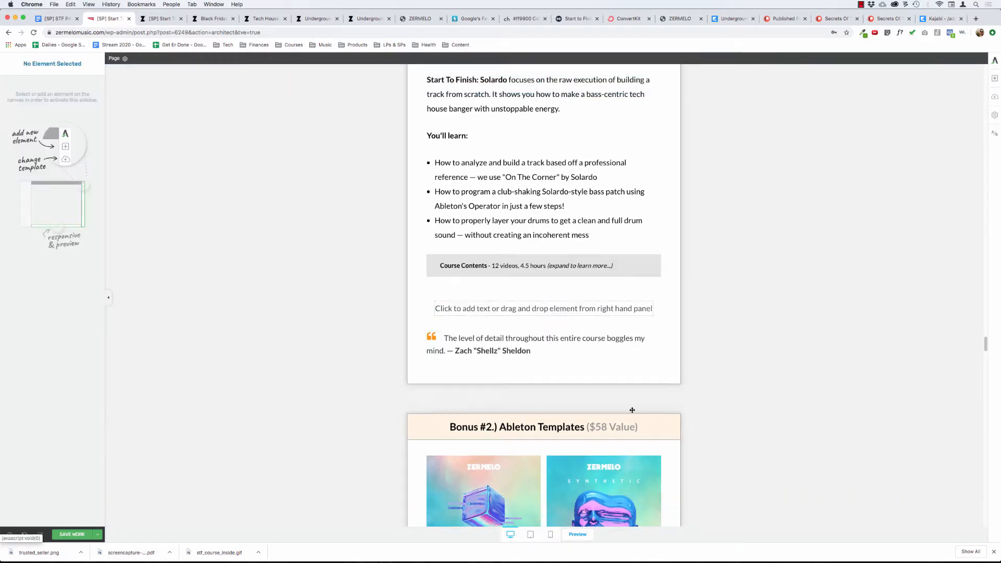
pyautogui.click(566, 340)
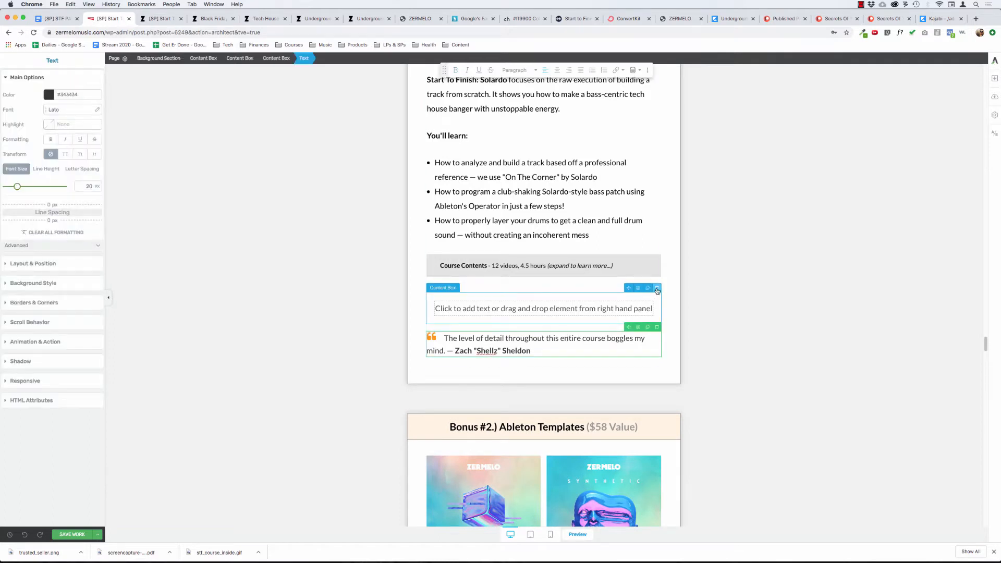
pyautogui.click(656, 288)
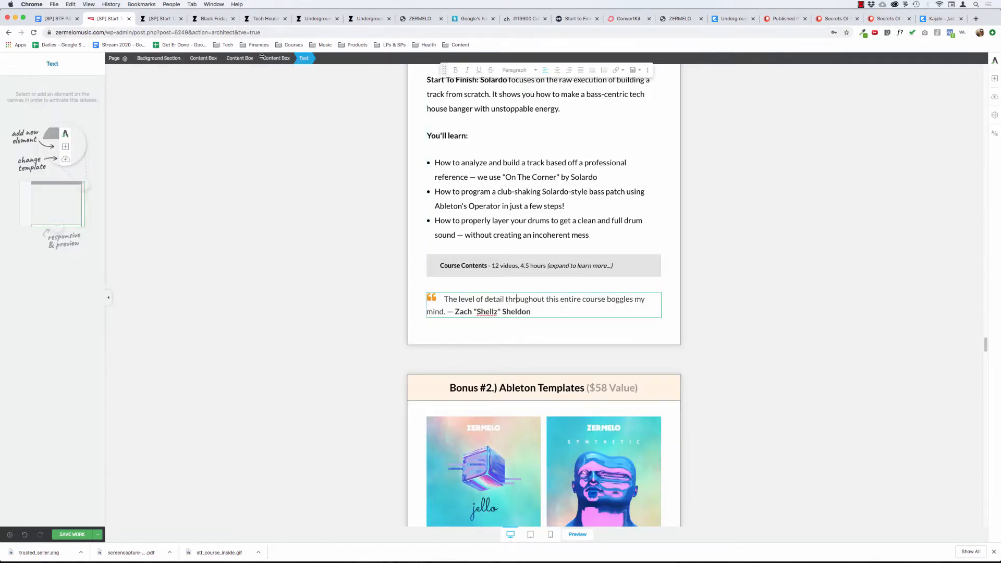
# Give the Bonus #1 quote's content box a 1 px solid border in color #999999.
pyautogui.click(278, 58)
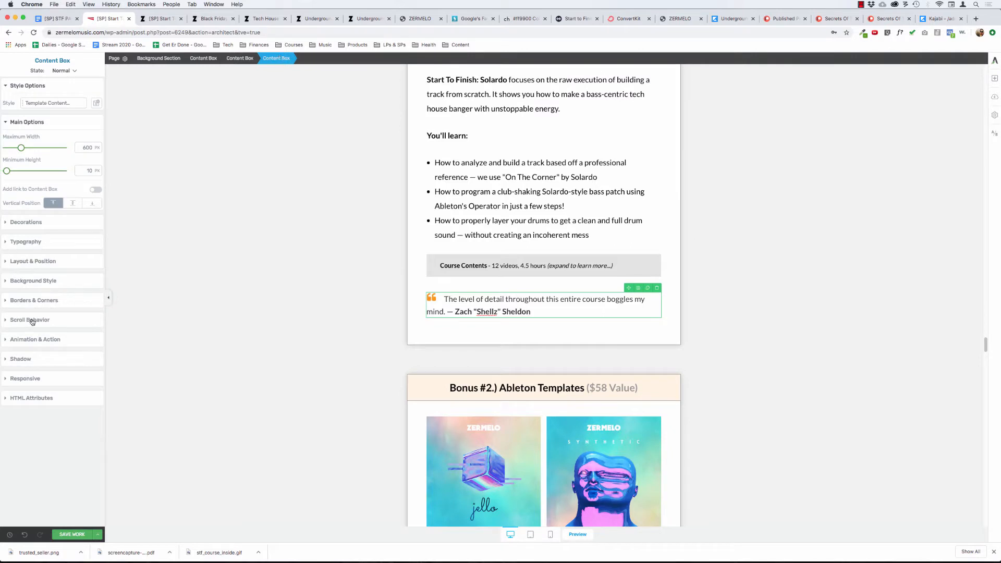
pyautogui.click(24, 300)
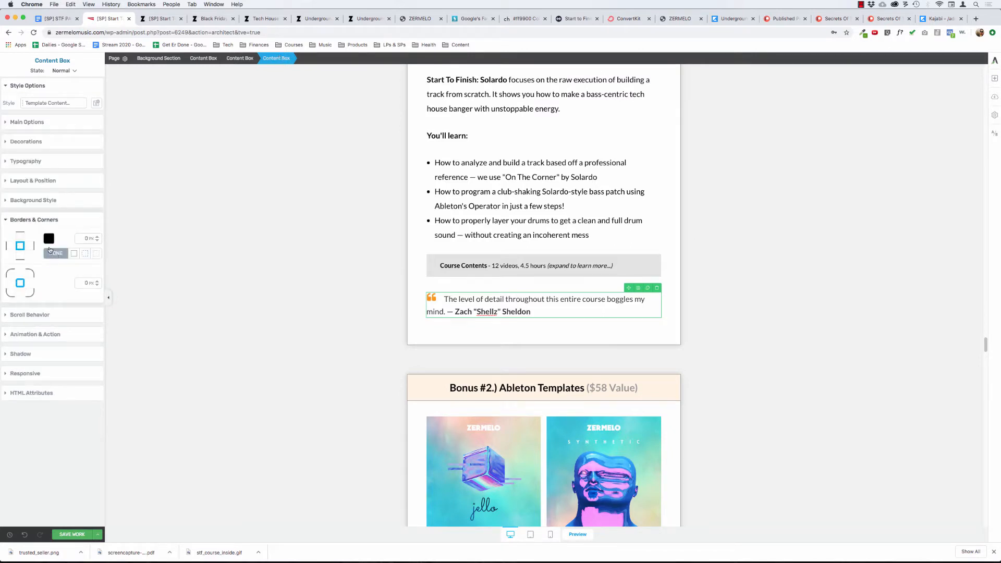
pyautogui.click(74, 254)
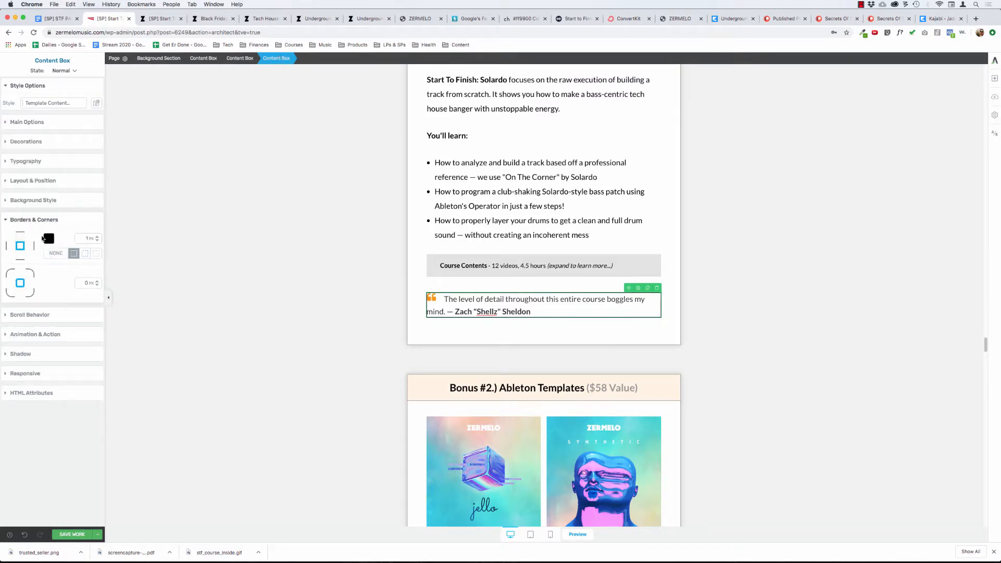
pyautogui.click(48, 240)
pyautogui.moveTo(38, 344); pyautogui.dragTo(60, 344)
pyautogui.write('999999')
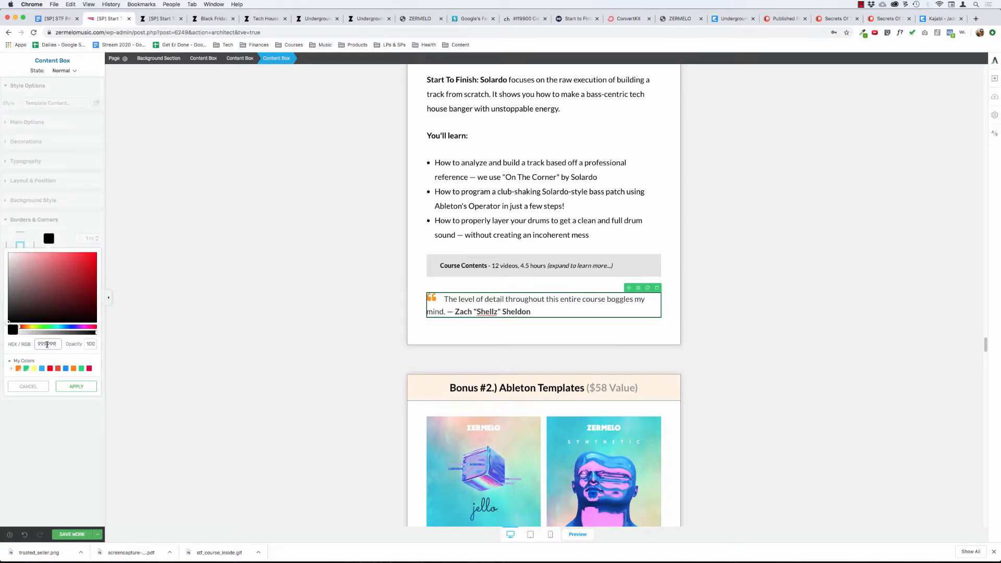
pyautogui.click(76, 386)
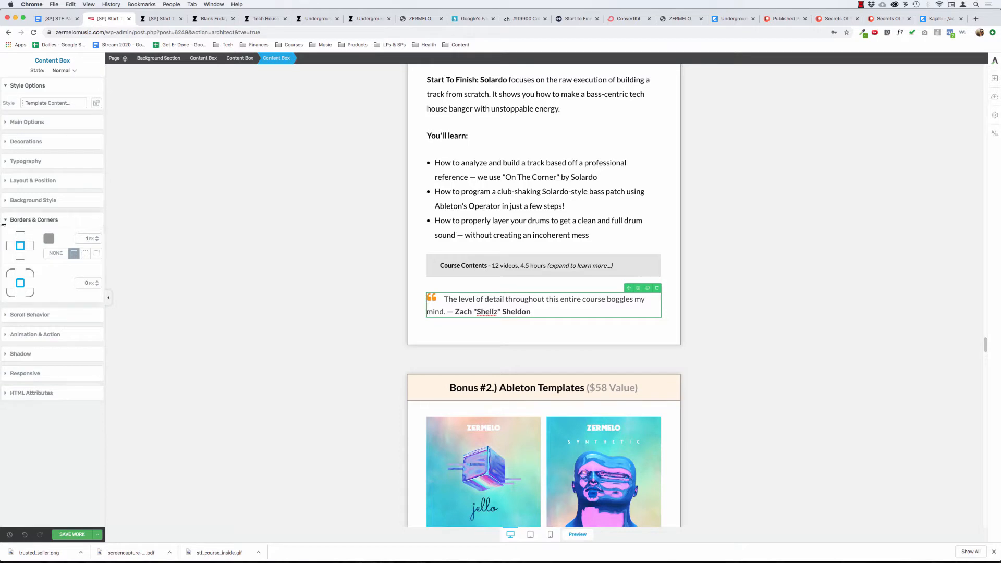
# Set the padding of the Bonus #1 quote's content box to 20 px on all sides.
pyautogui.click(28, 220)
pyautogui.click(29, 181)
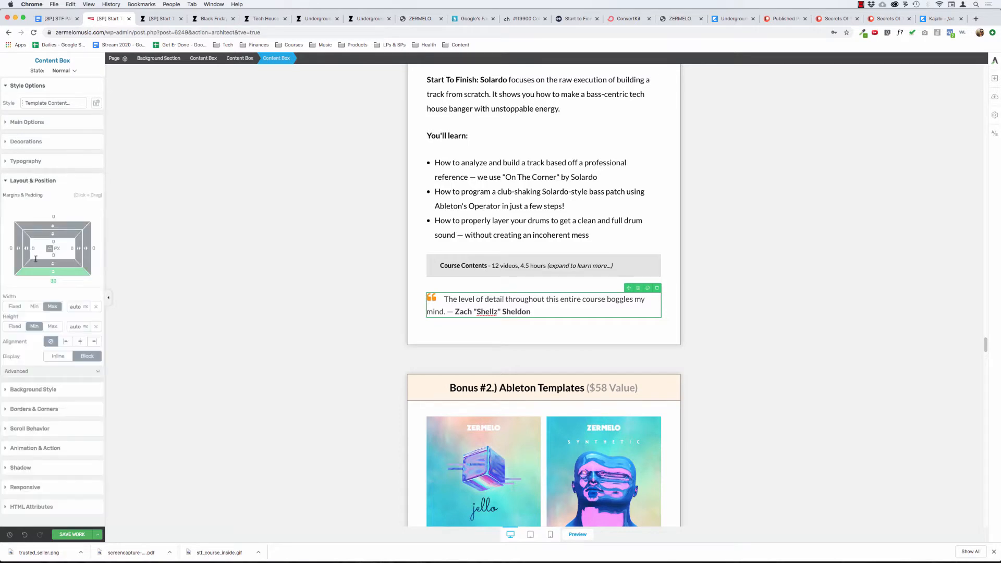
pyautogui.click(53, 241)
pyautogui.moveTo(58, 241); pyautogui.dragTo(57, 244)
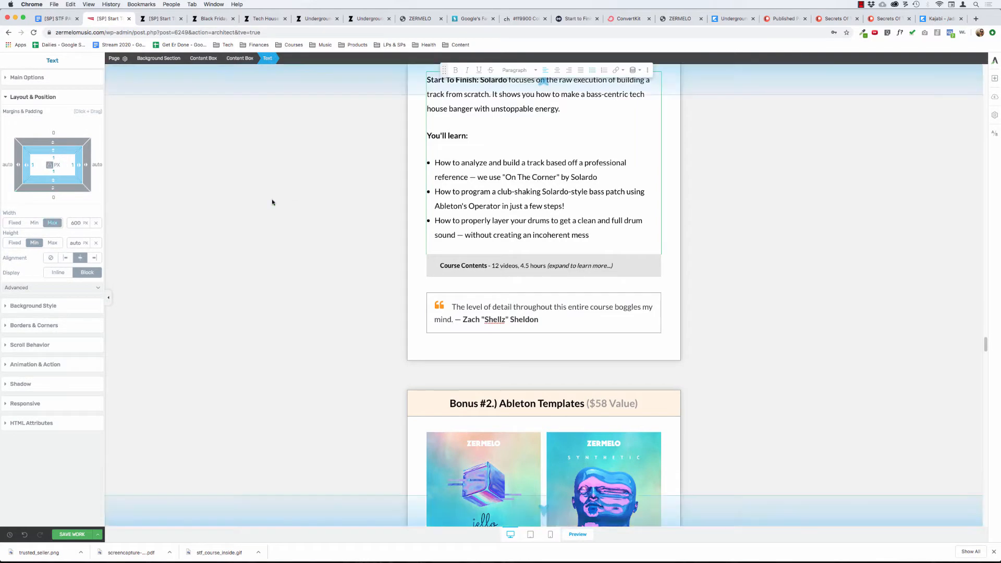
pyautogui.scroll(3, 258, 207)
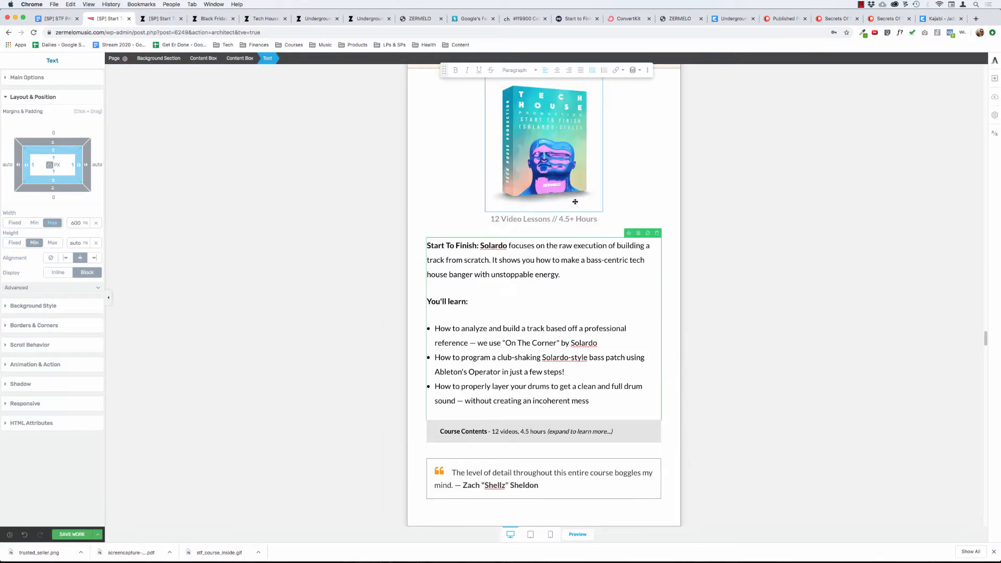
pyautogui.click(528, 157)
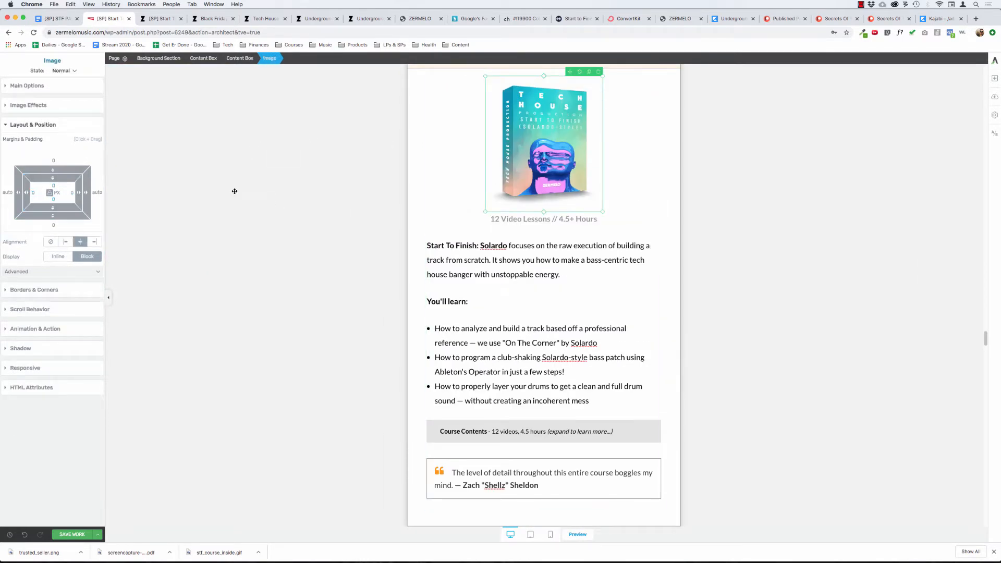
# Change the border color of the Bonus #1 quote's content box to #ff9900.
pyautogui.scroll(-2, 235, 191)
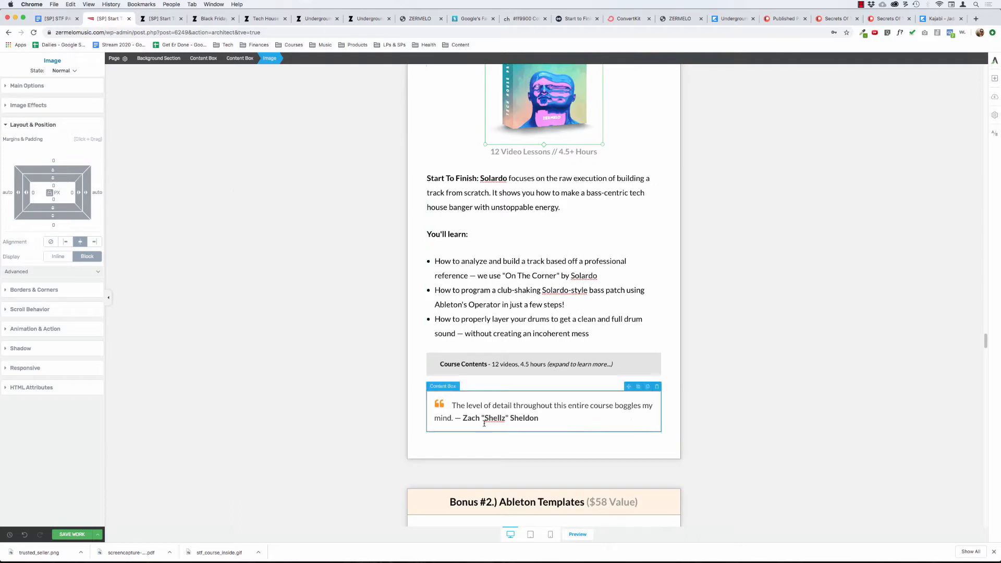
pyautogui.click(468, 405)
pyautogui.click(282, 59)
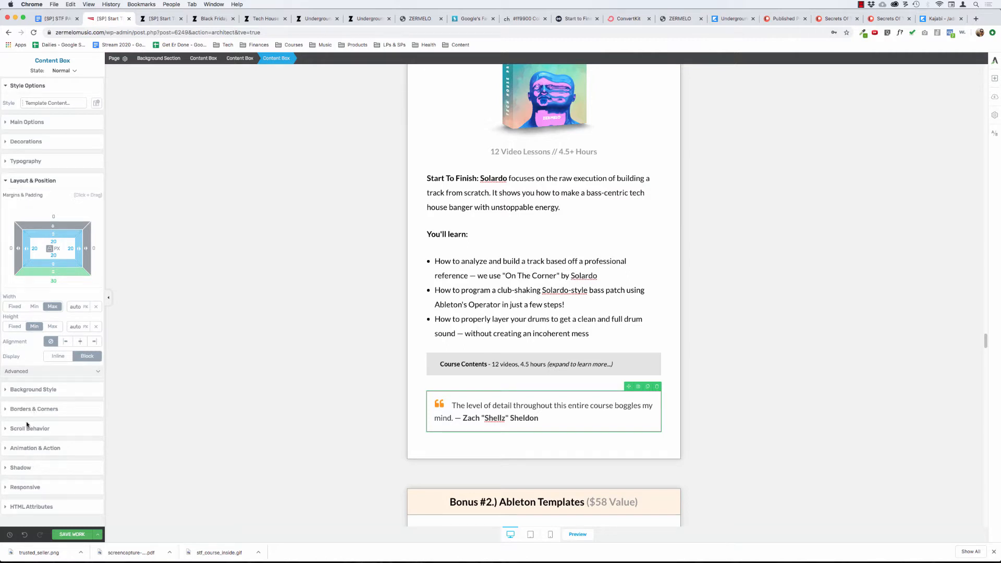
pyautogui.click(33, 409)
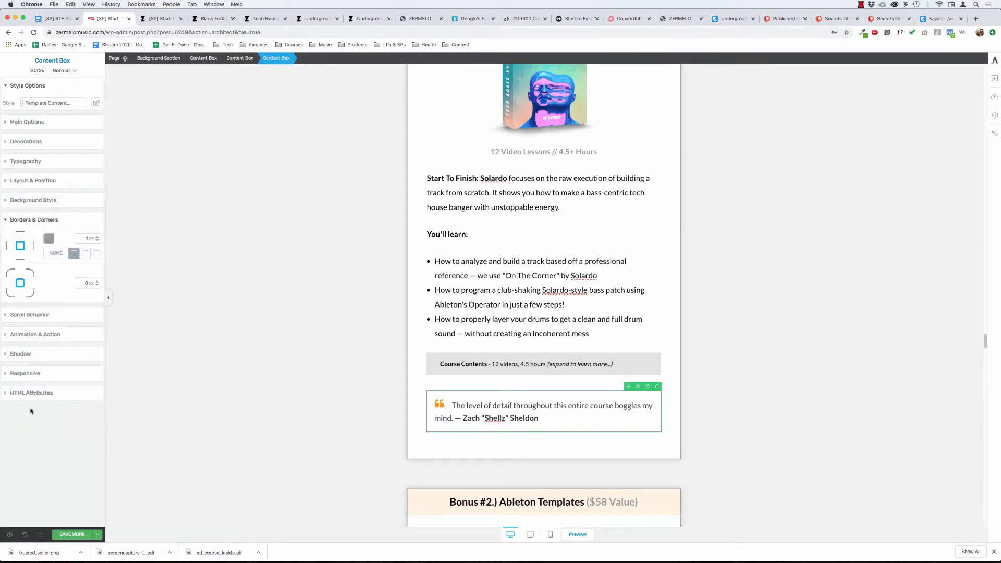
pyautogui.click(48, 238)
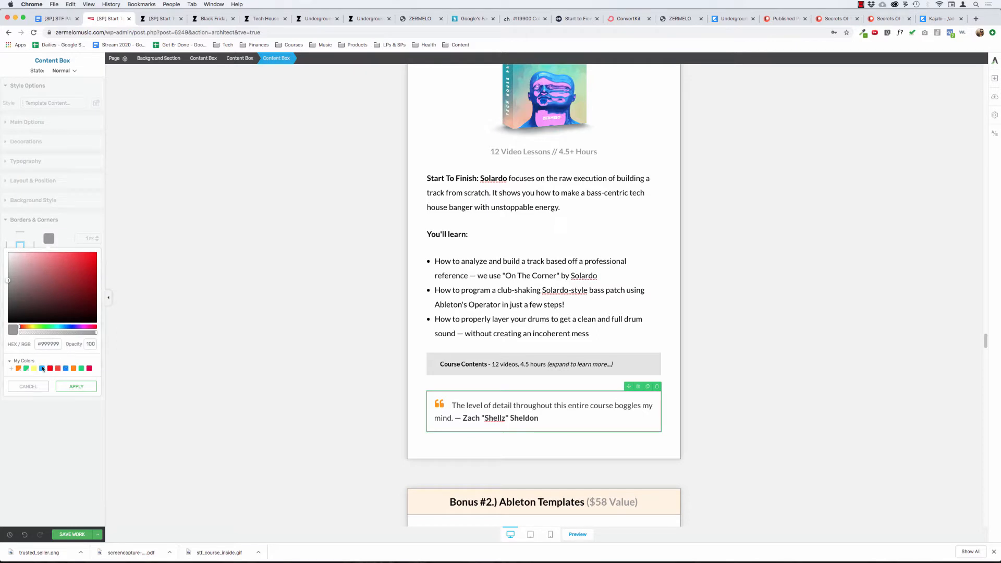
pyautogui.click(28, 386)
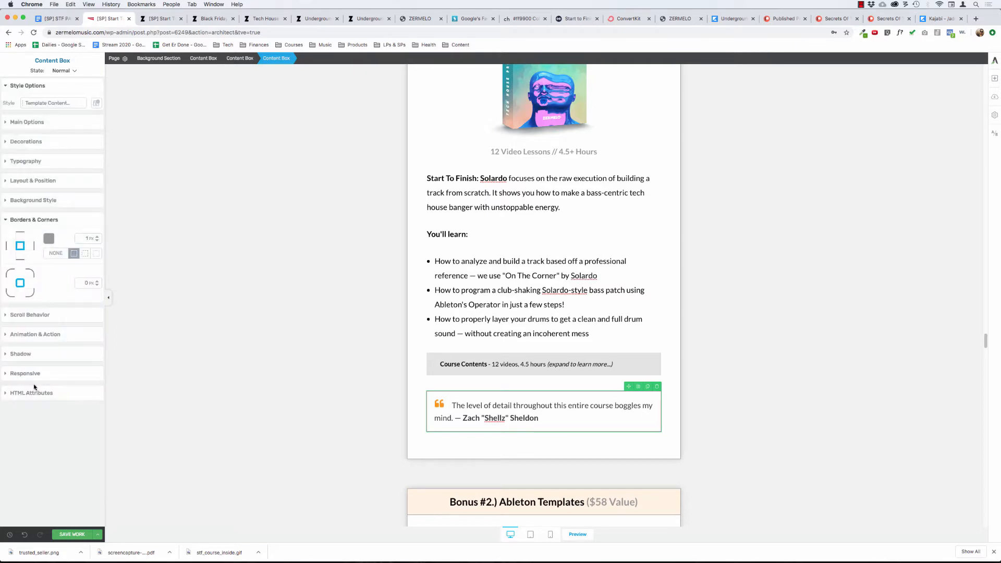
pyautogui.click(49, 239)
pyautogui.click(47, 343)
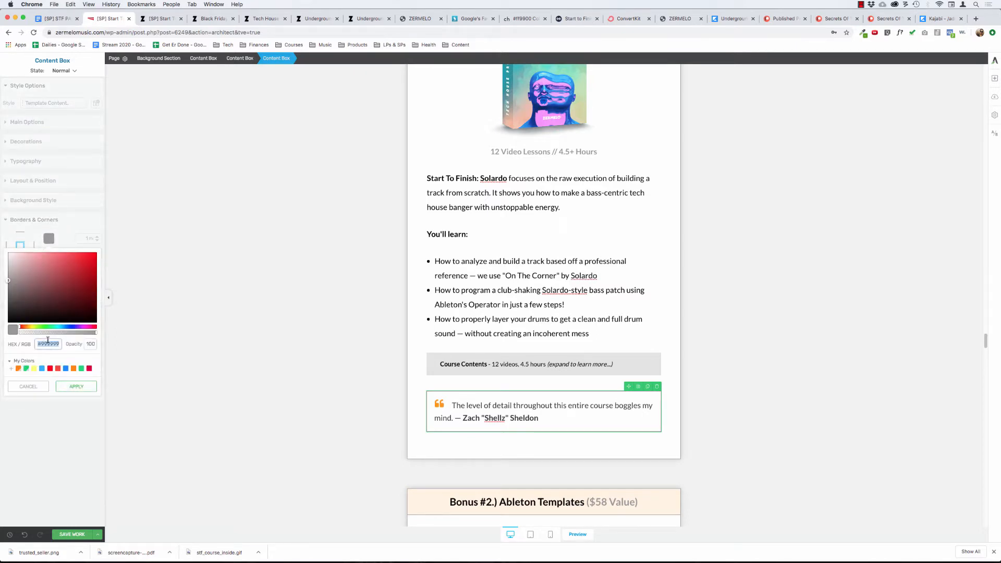
pyautogui.write('ff9900')
pyautogui.click(76, 386)
pyautogui.click(442, 290)
pyautogui.click(285, 254)
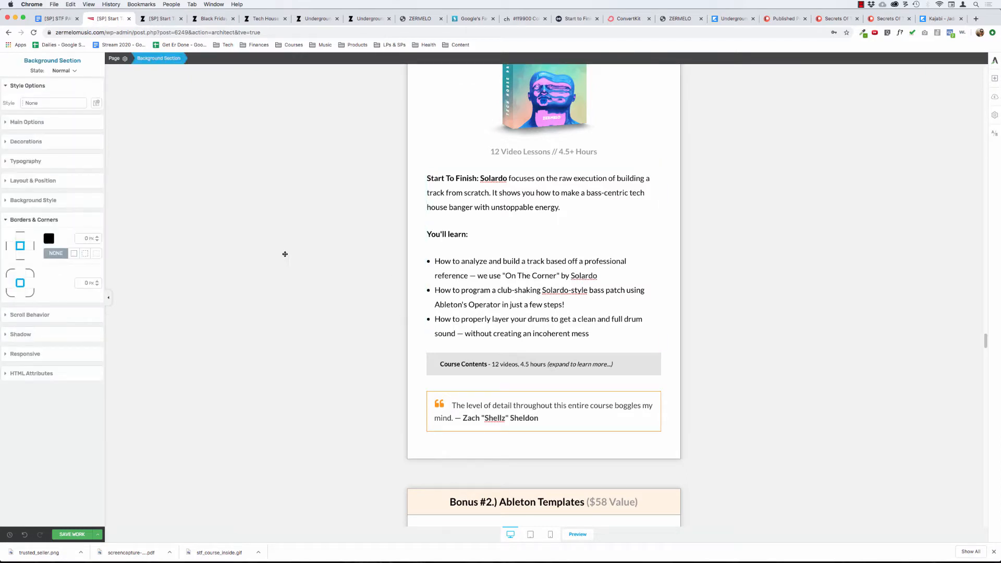
# Set the bottom margin of the Bonus #1 quote's content box to 0 px.
pyautogui.click(414, 395)
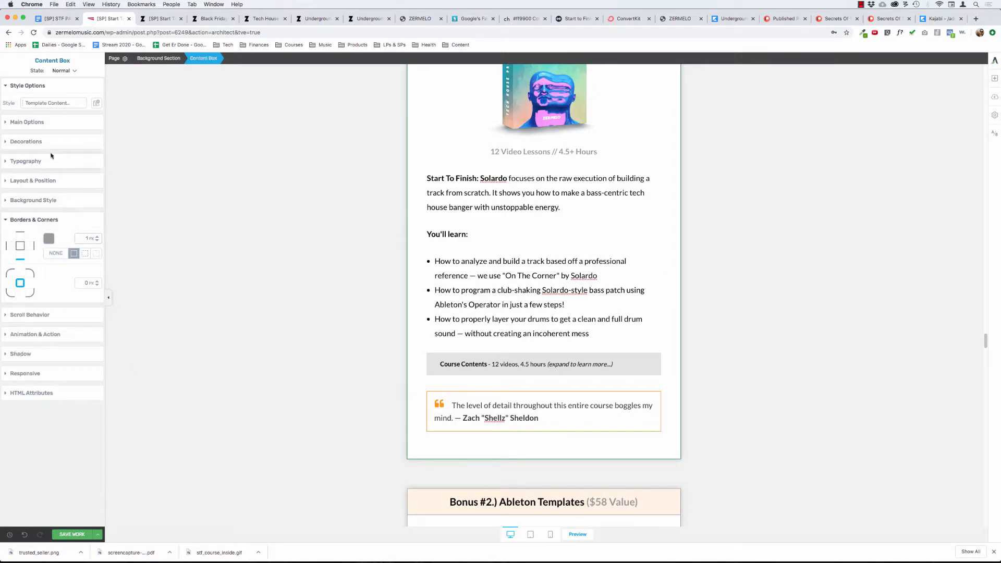
pyautogui.click(39, 206)
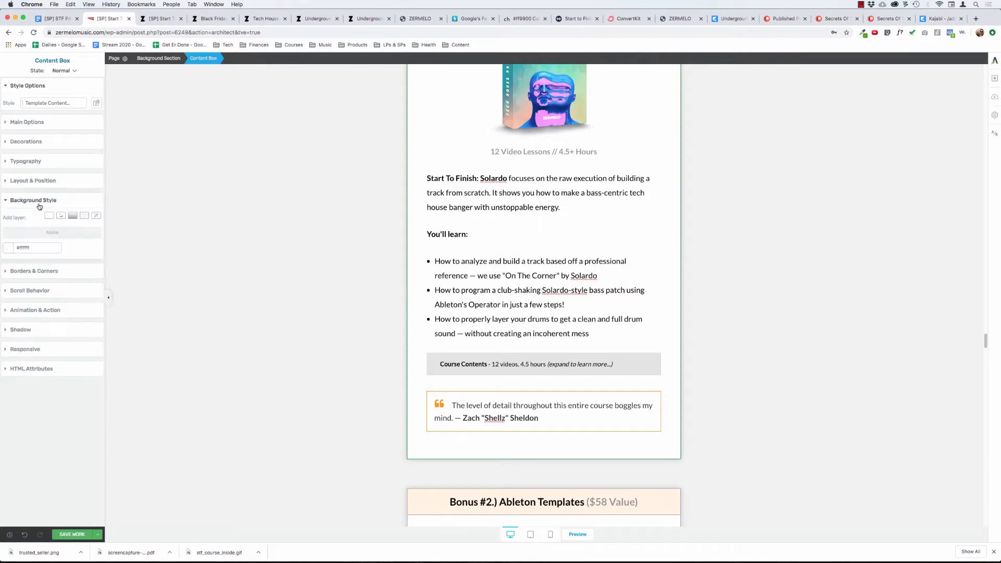
pyautogui.click(37, 183)
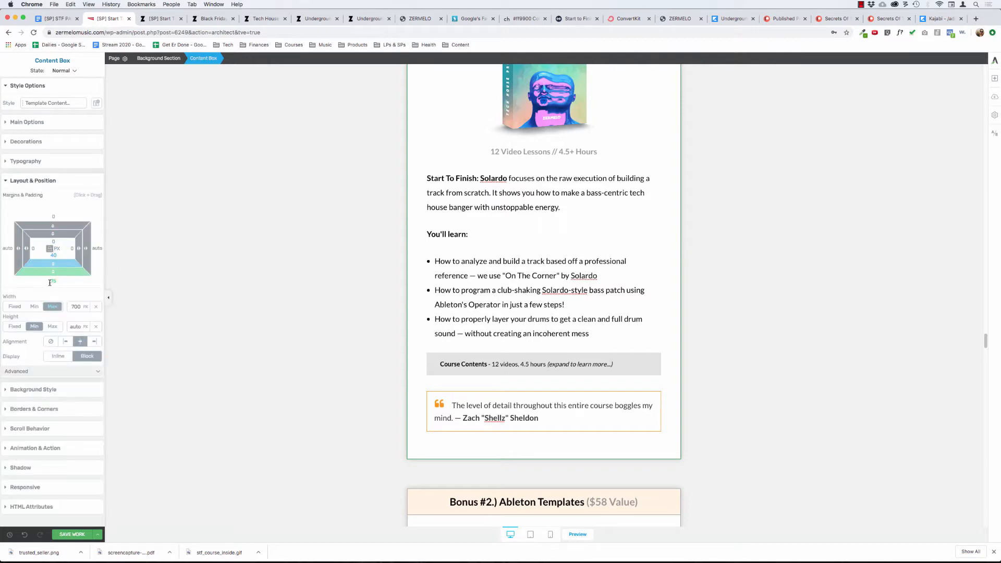
pyautogui.click(429, 398)
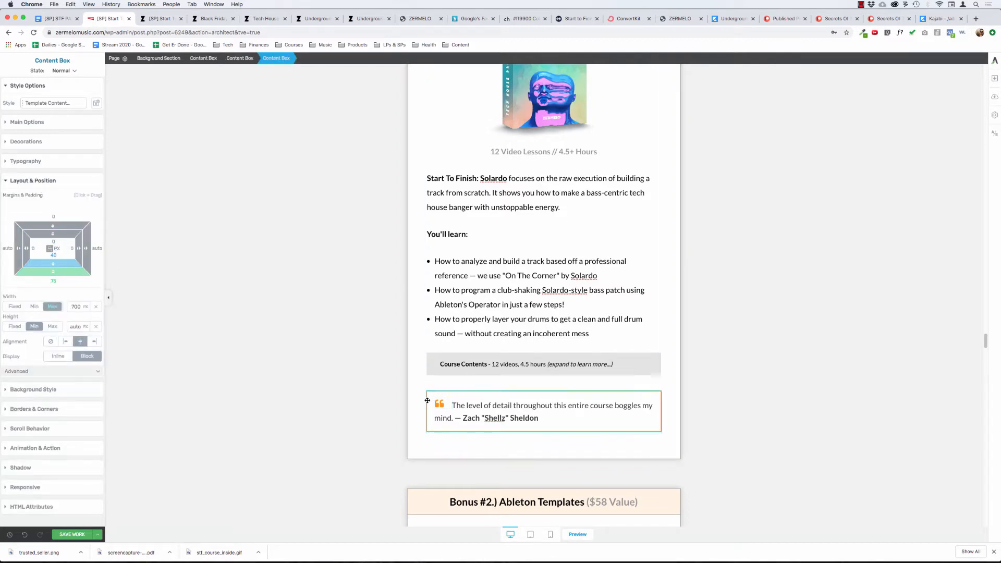
pyautogui.click(53, 280)
pyautogui.write('0')
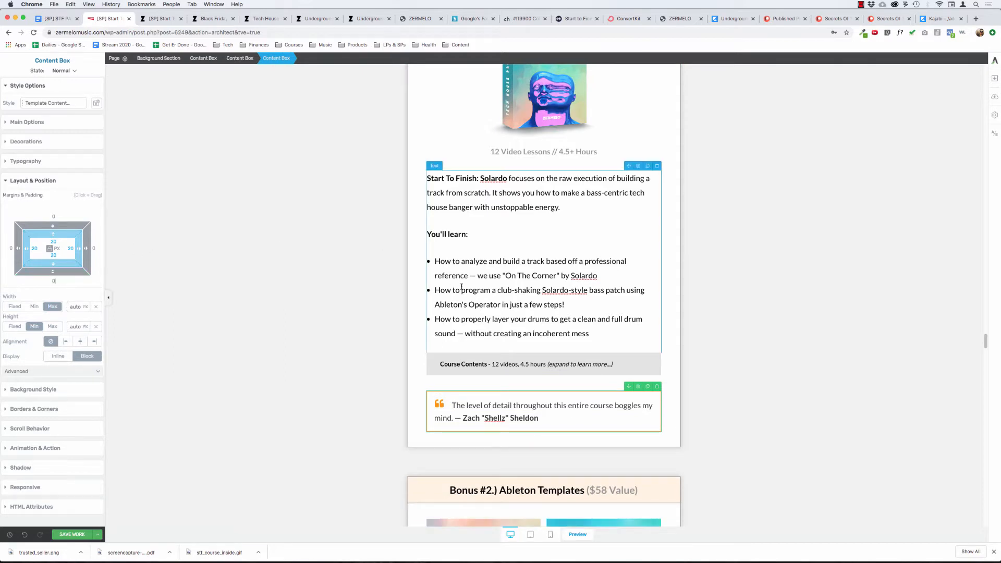
pyautogui.click(234, 195)
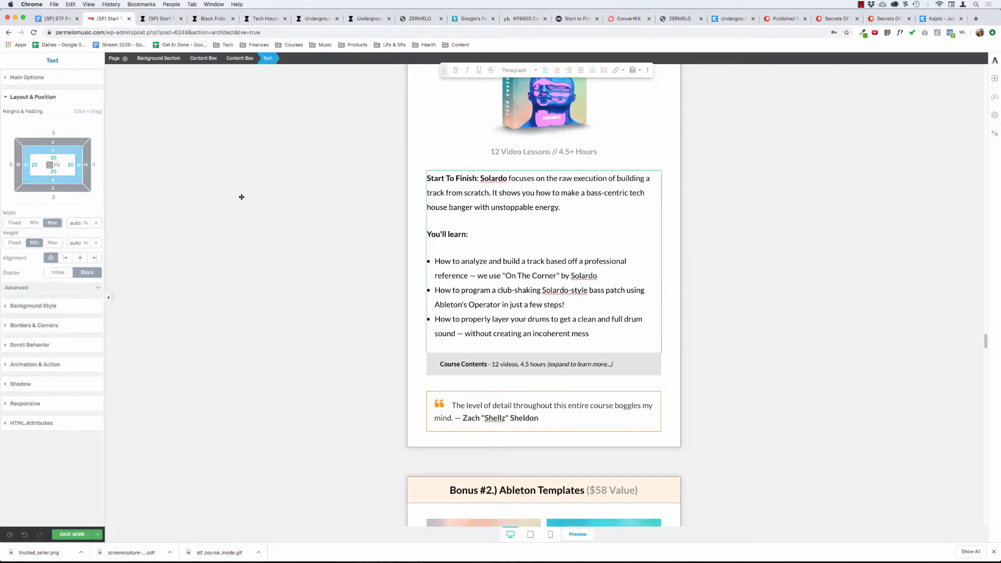
# Increase the border width of the Bonus #1 quote's content box to 2 px.
pyautogui.click(429, 398)
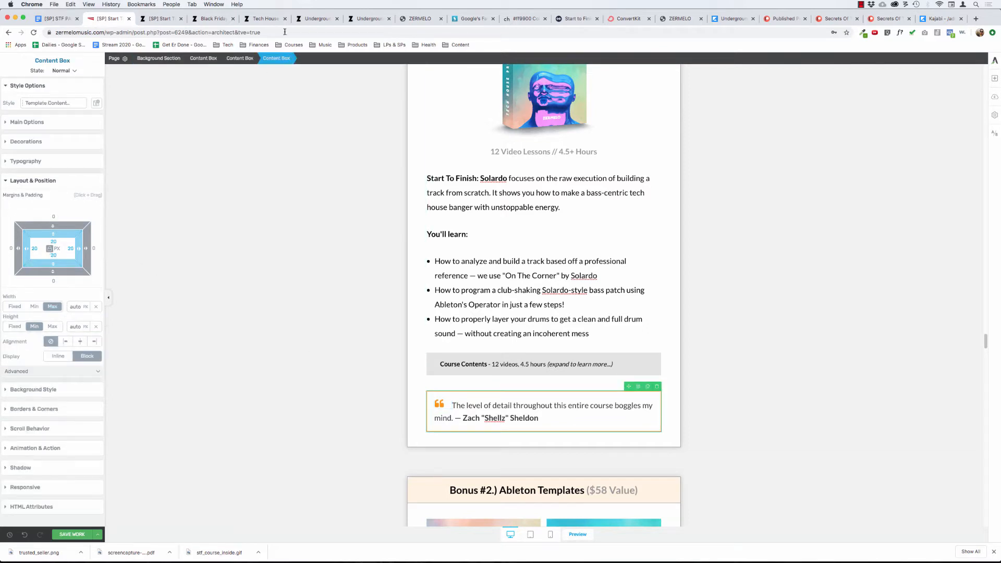
pyautogui.click(27, 409)
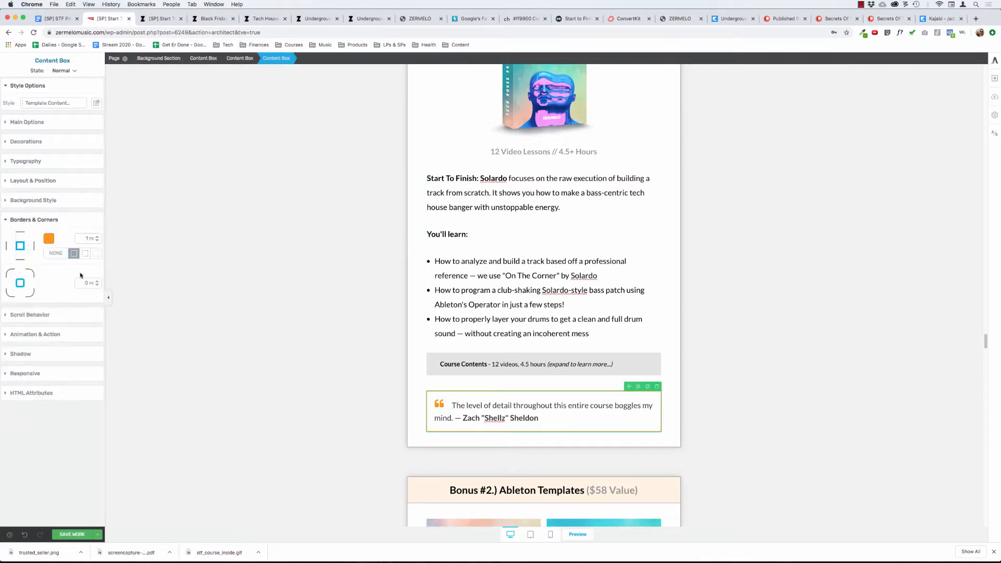
pyautogui.click(97, 237)
pyautogui.click(459, 207)
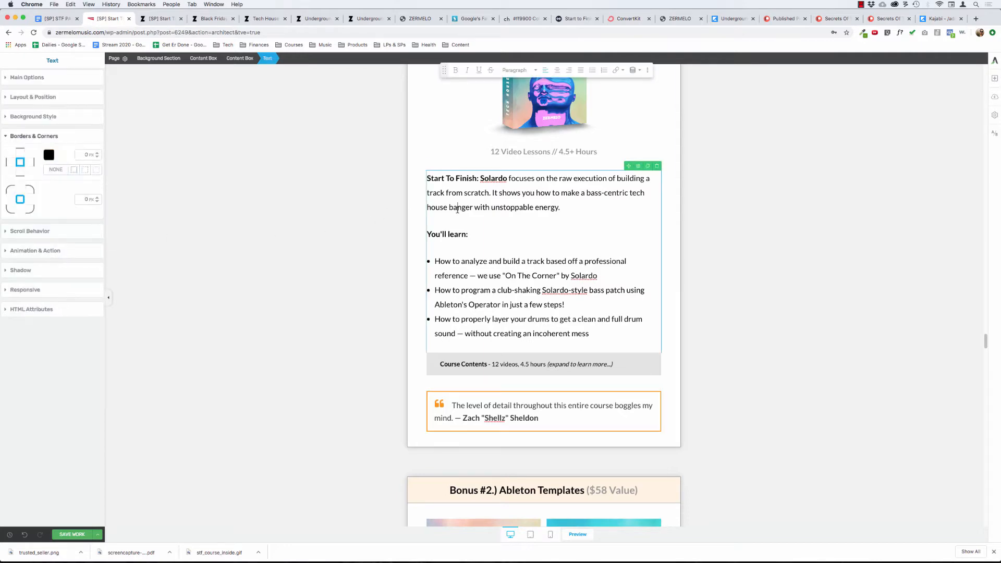
pyautogui.click(200, 192)
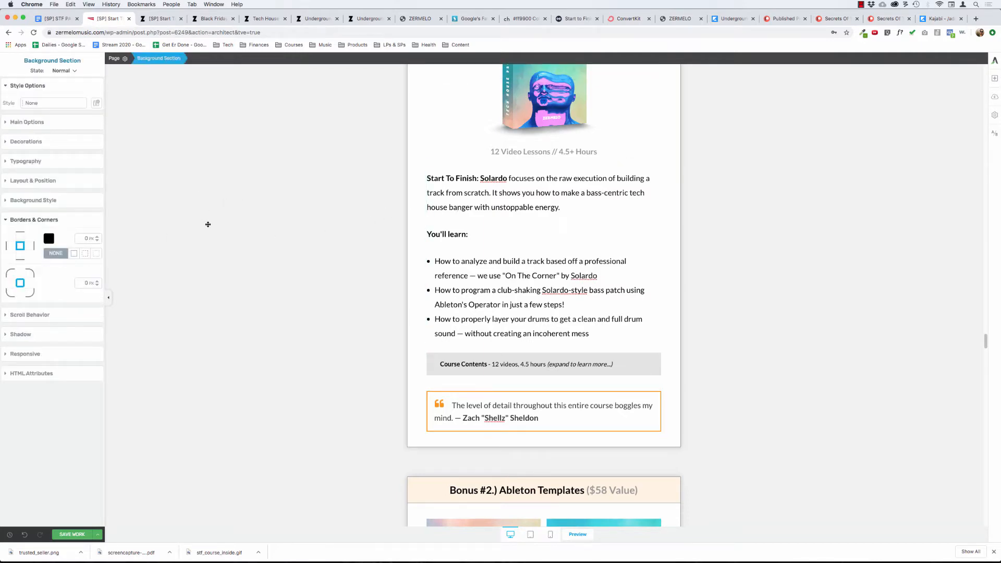
# Review the styling of the page's other sections, bonuses and student testimonials, then reselect the Bonus #1 quote's content box.
pyautogui.scroll(-5, 208, 225)
pyautogui.scroll(15, 208, 224)
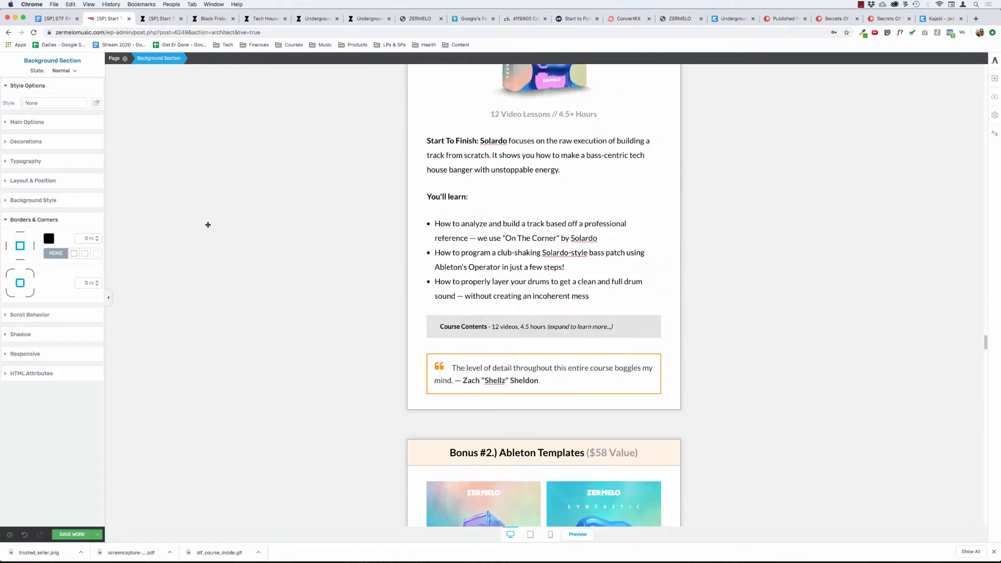
pyautogui.scroll(20, 208, 225)
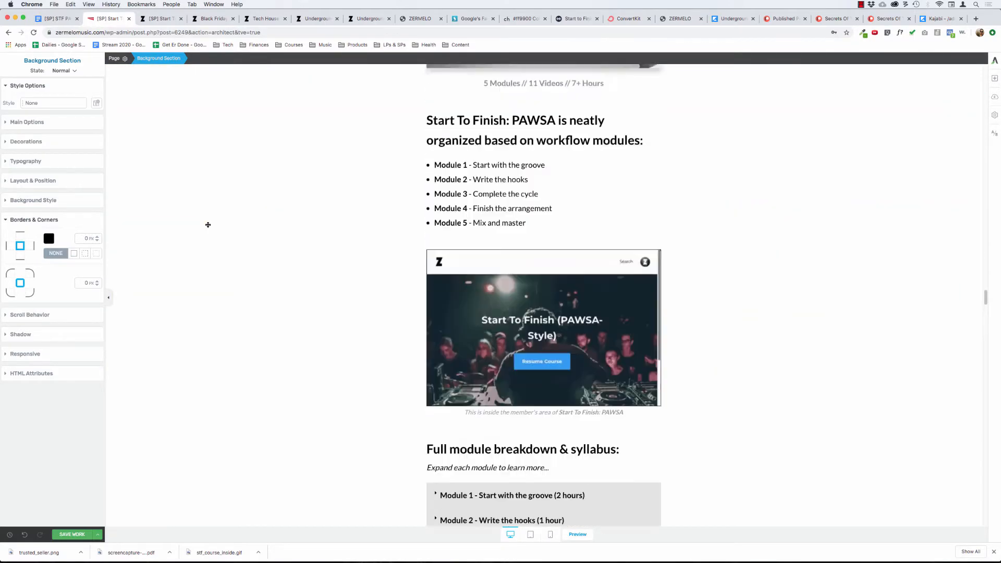
pyautogui.scroll(20, 243, 253)
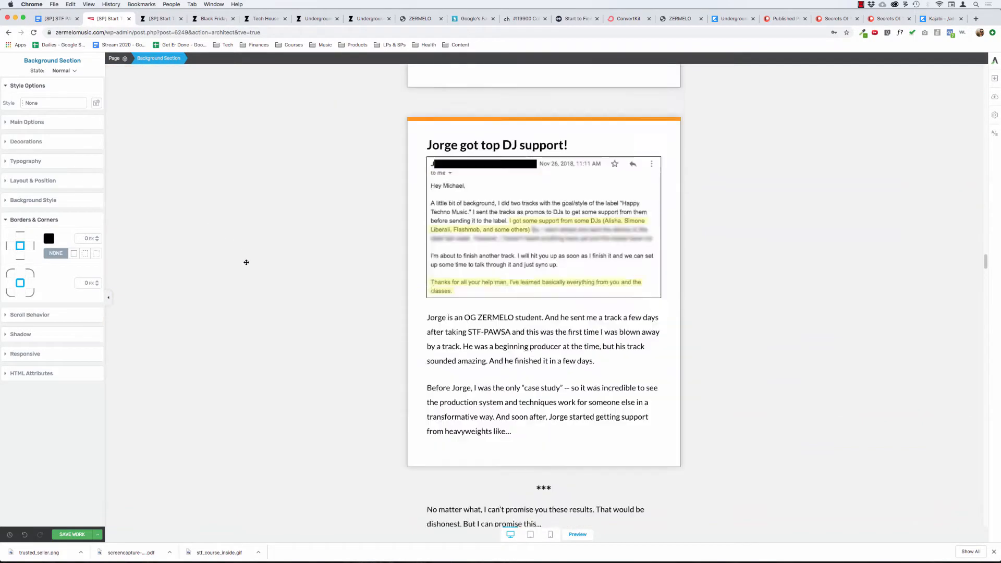
pyautogui.scroll(10, 246, 262)
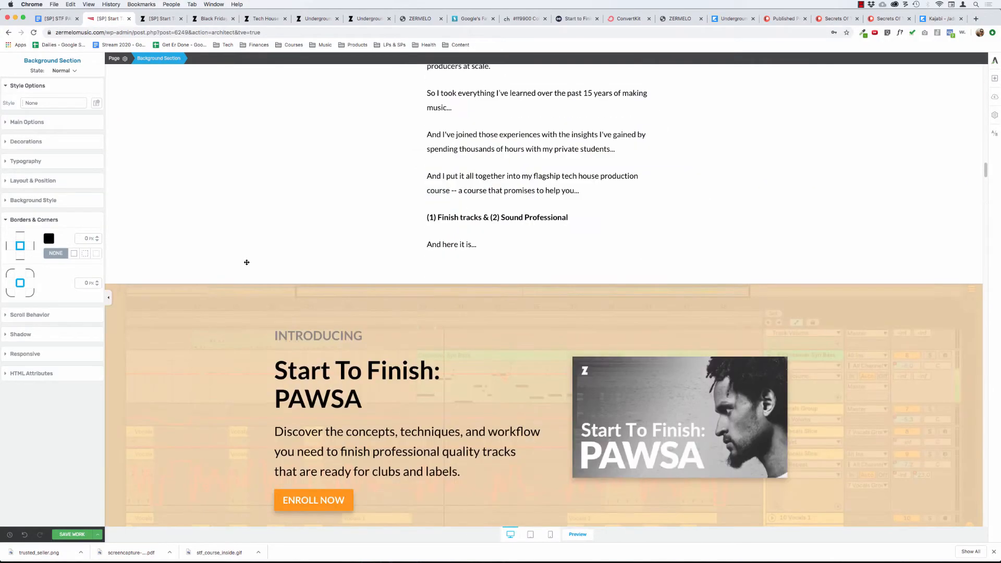
pyautogui.scroll(-20, 247, 263)
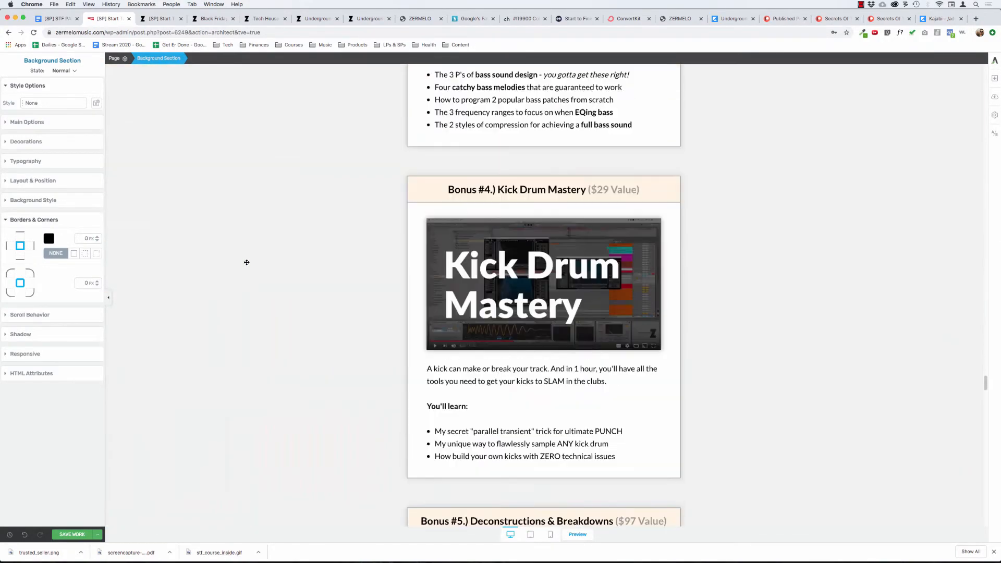
pyautogui.scroll(-20, 247, 262)
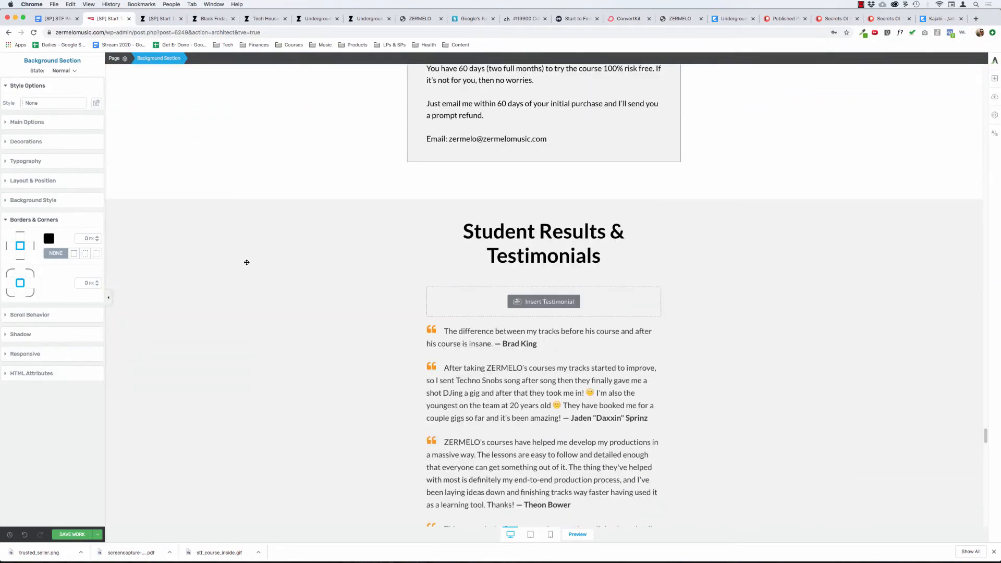
pyautogui.scroll(20, 247, 262)
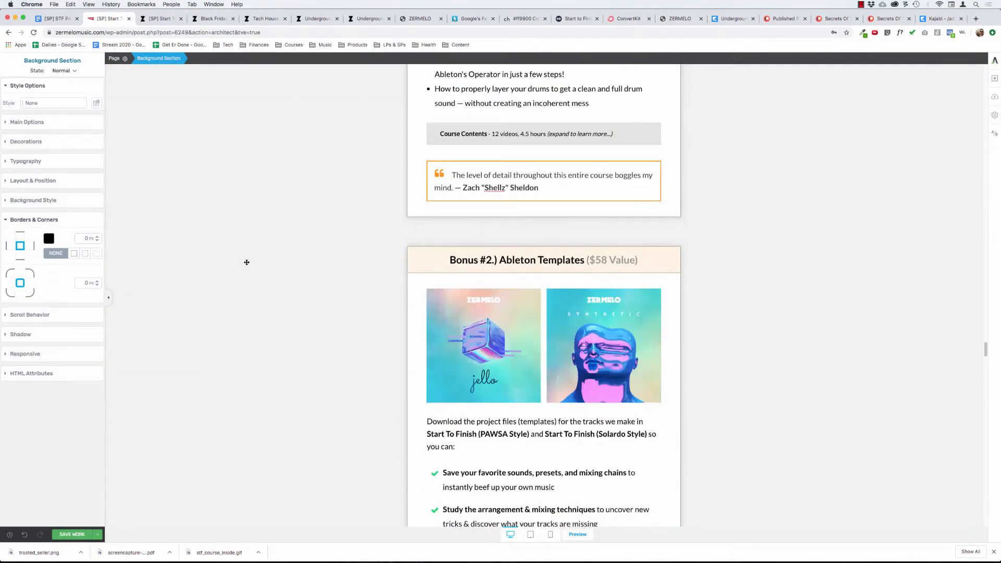
pyautogui.scroll(3, 247, 262)
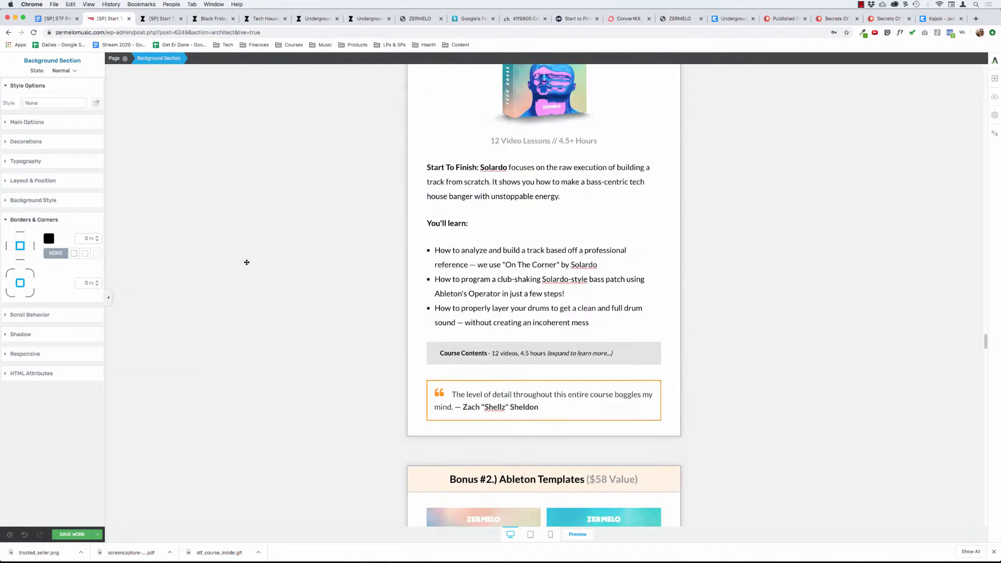
pyautogui.click(429, 383)
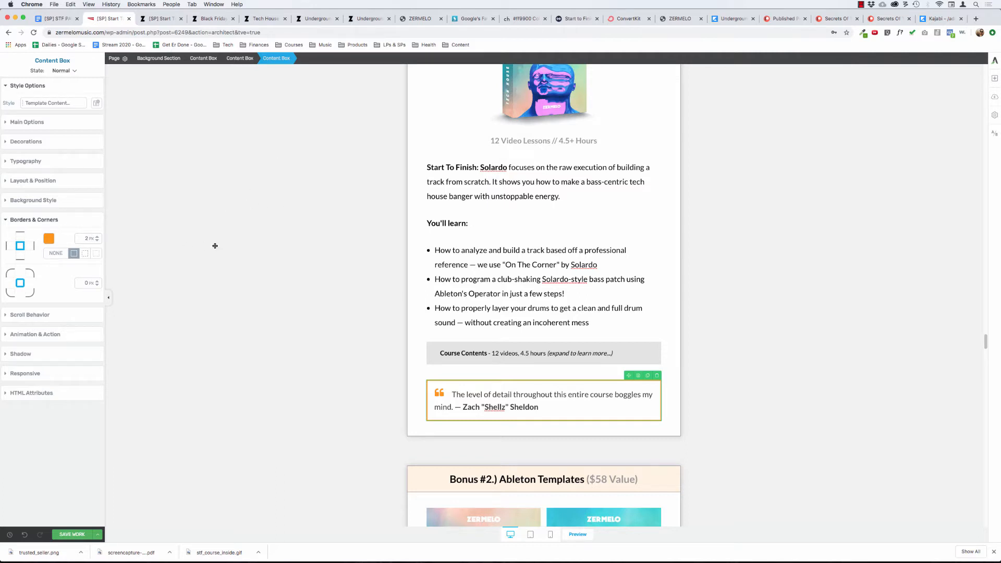
# Set the padding of the Bonus #1 quote's content box to 0 px on all sides.
pyautogui.click(469, 250)
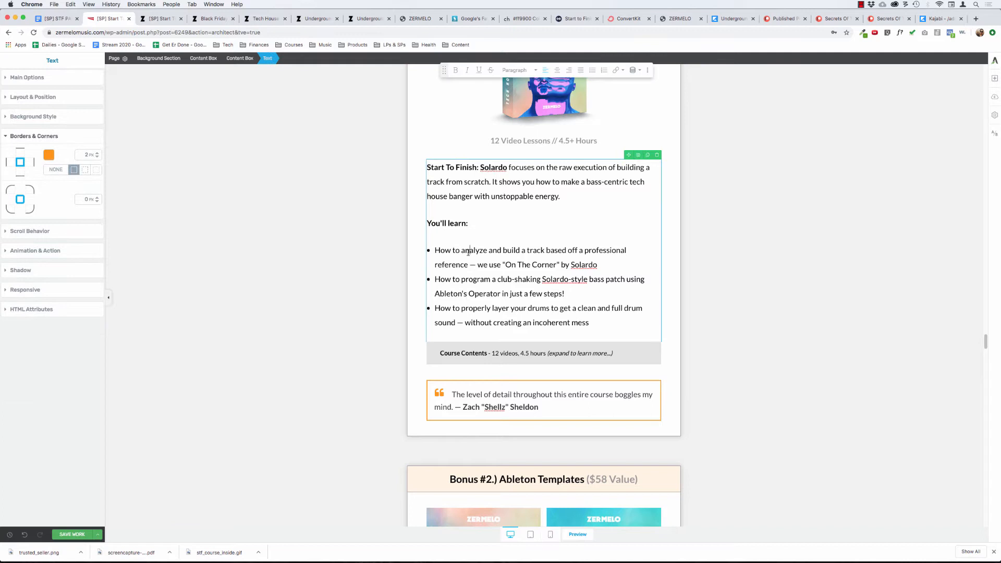
pyautogui.click(466, 381)
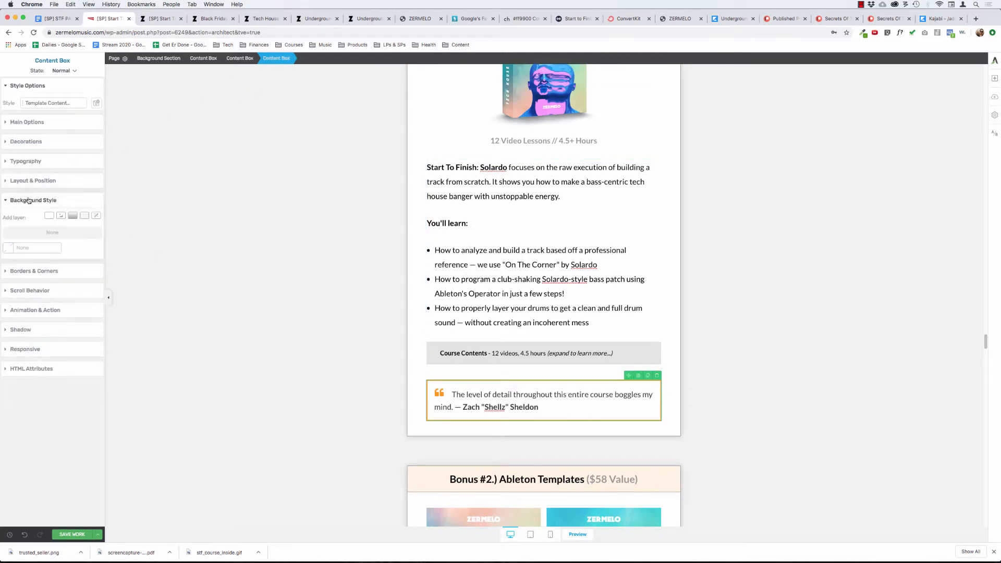
pyautogui.click(31, 182)
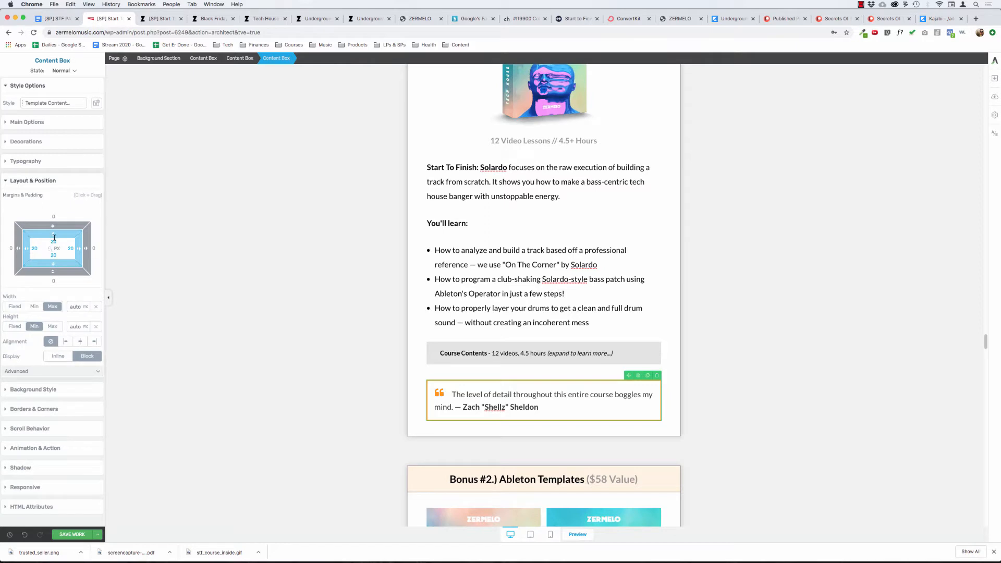
pyautogui.moveTo(54, 238); pyautogui.dragTo(54, 242)
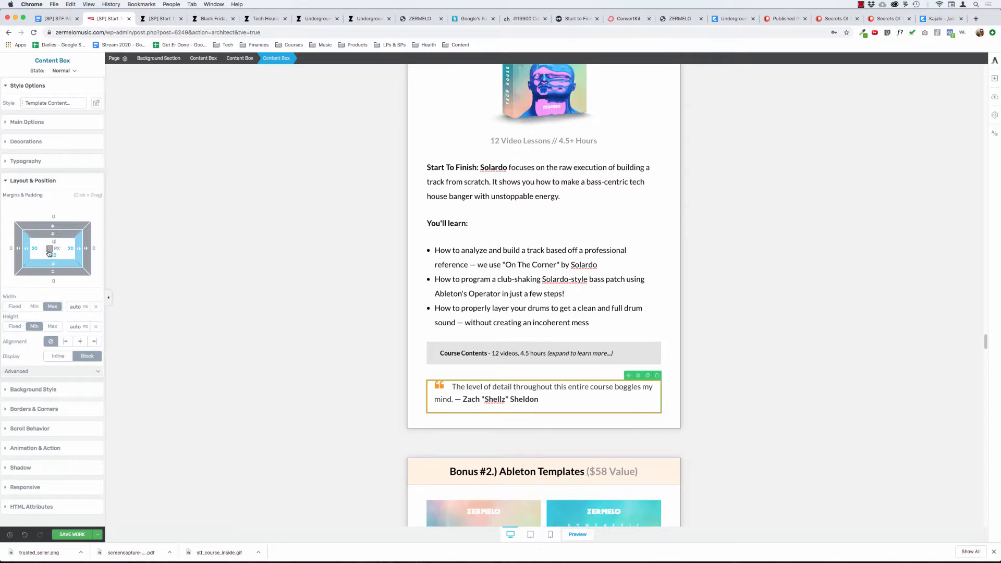
pyautogui.click(49, 249)
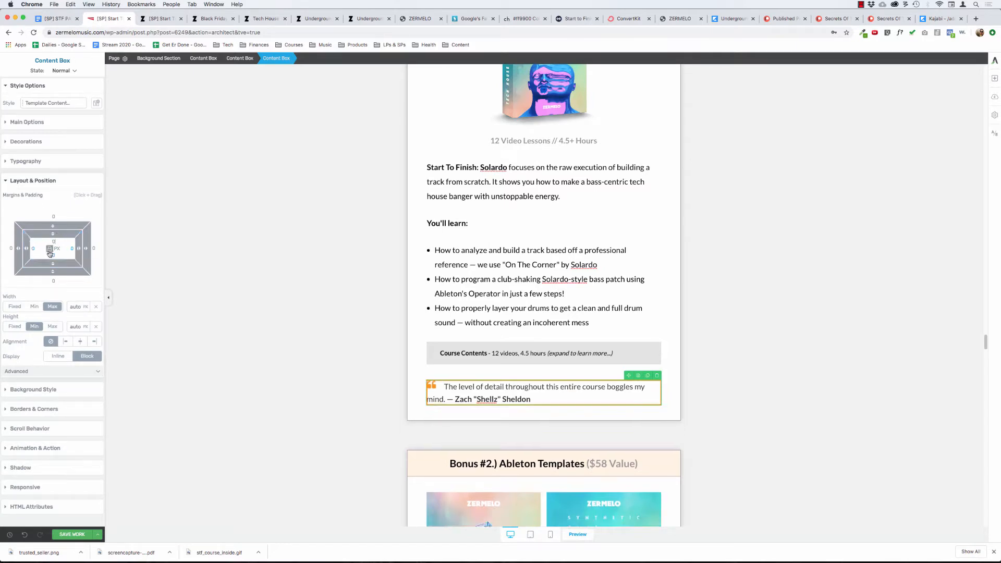
# Remove the orange border from the Bonus #1 quote's content box.
pyautogui.click(59, 181)
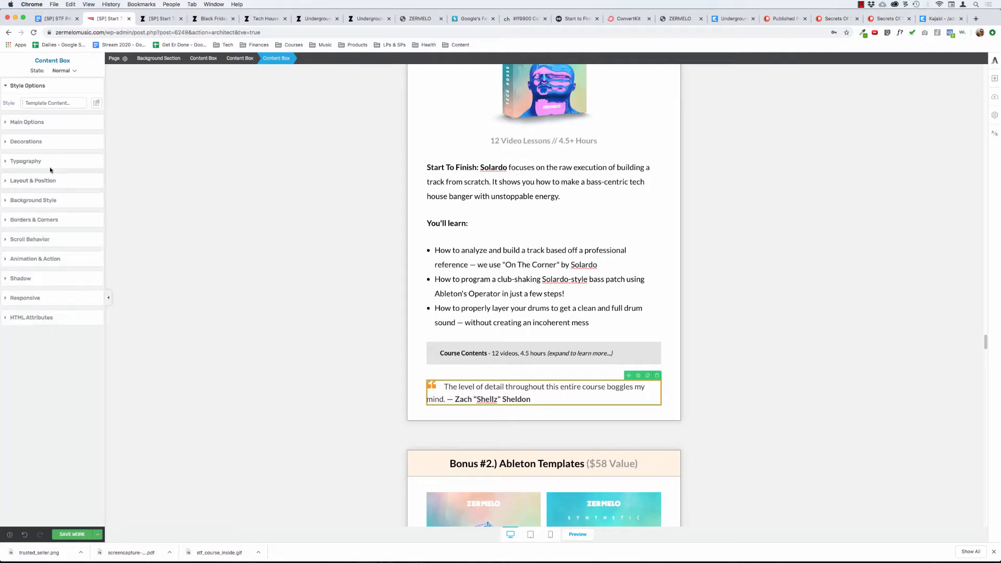
pyautogui.click(47, 224)
pyautogui.click(56, 254)
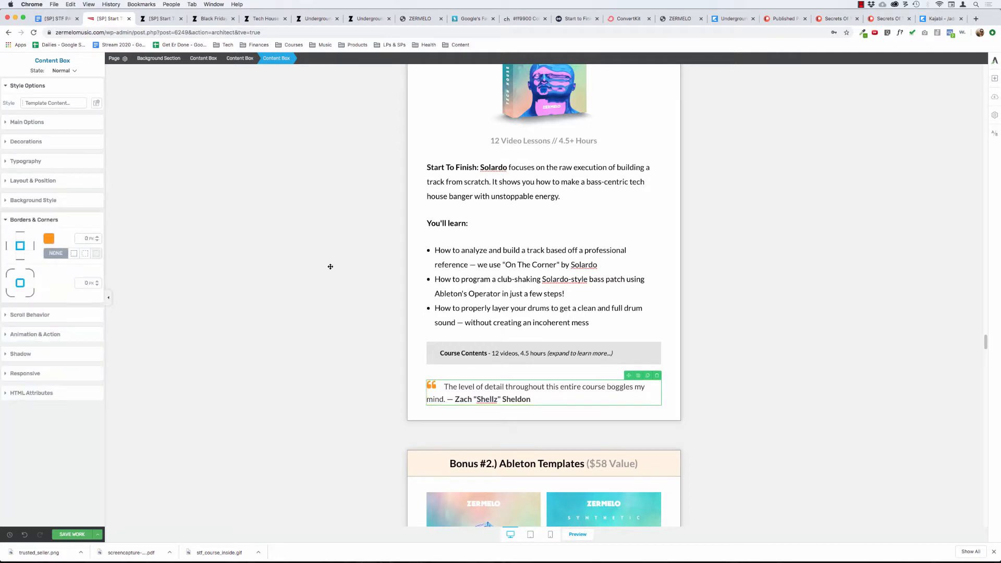
pyautogui.click(436, 275)
pyautogui.click(300, 265)
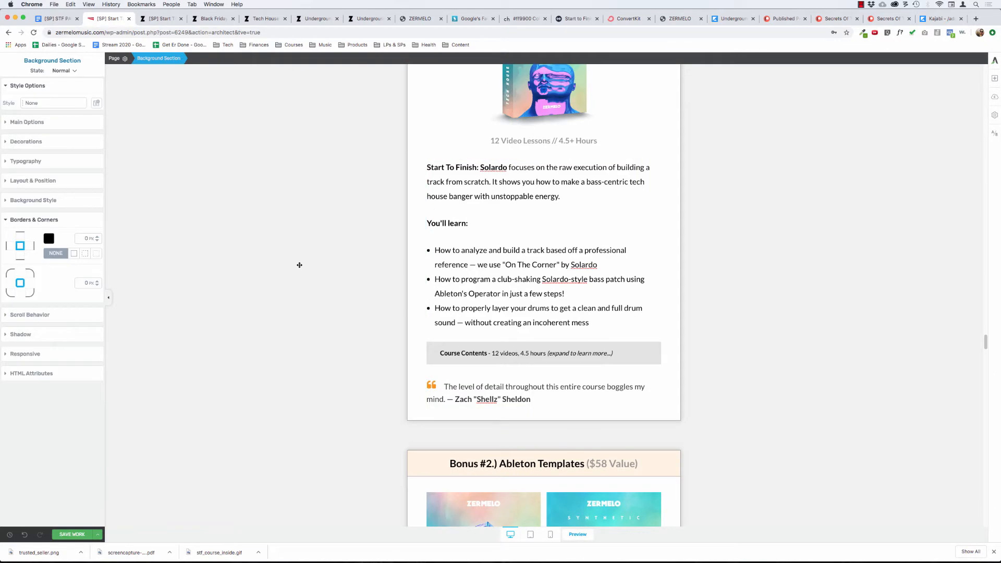
# Add an image element below the Module 2 - Bass list in the Bonus #3 section.
pyautogui.scroll(-2, 286, 261)
pyautogui.scroll(8, 286, 261)
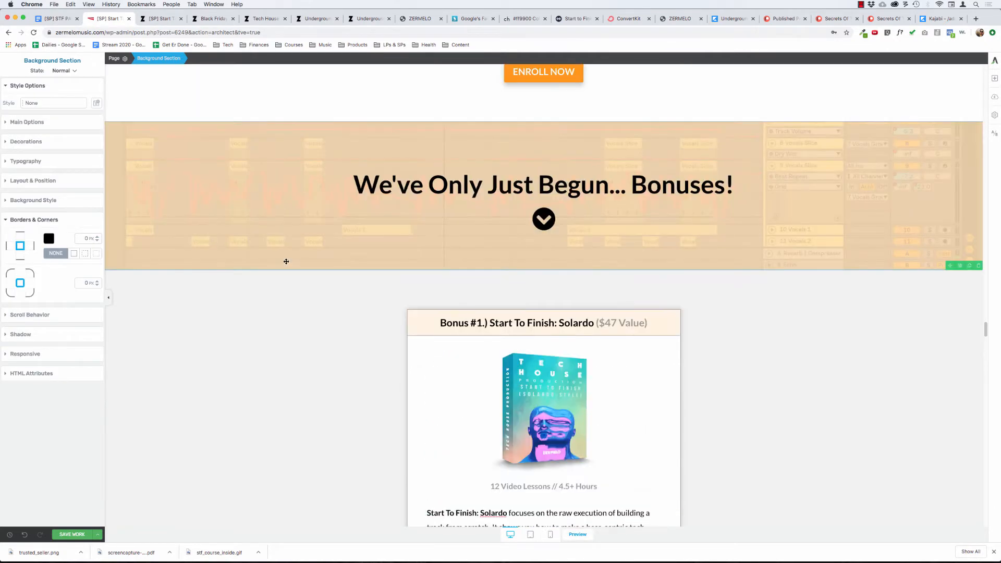
pyautogui.scroll(-2, 286, 262)
pyautogui.scroll(-3, 287, 262)
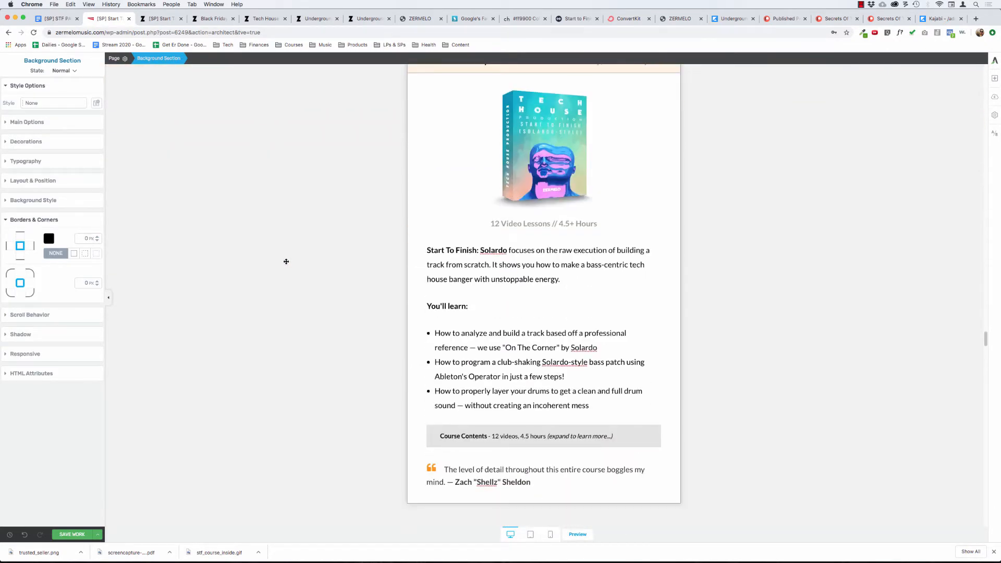
pyautogui.scroll(-2, 286, 261)
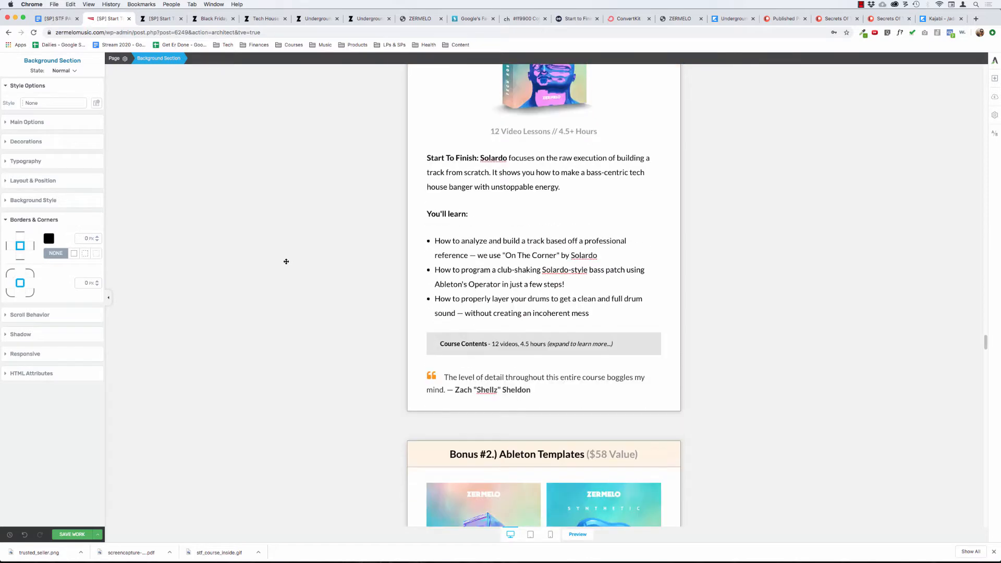
pyautogui.scroll(-10, 287, 261)
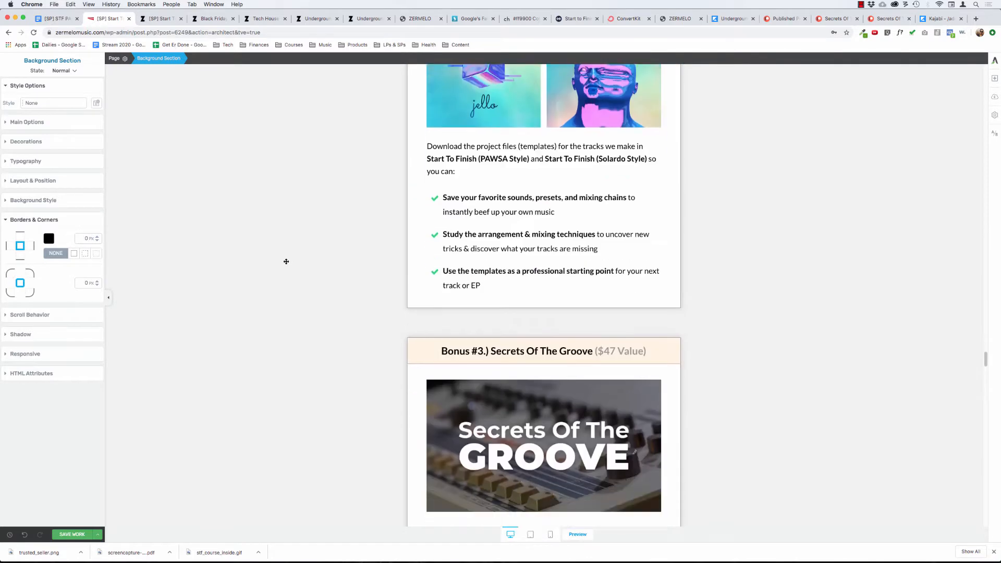
pyautogui.scroll(-10, 287, 261)
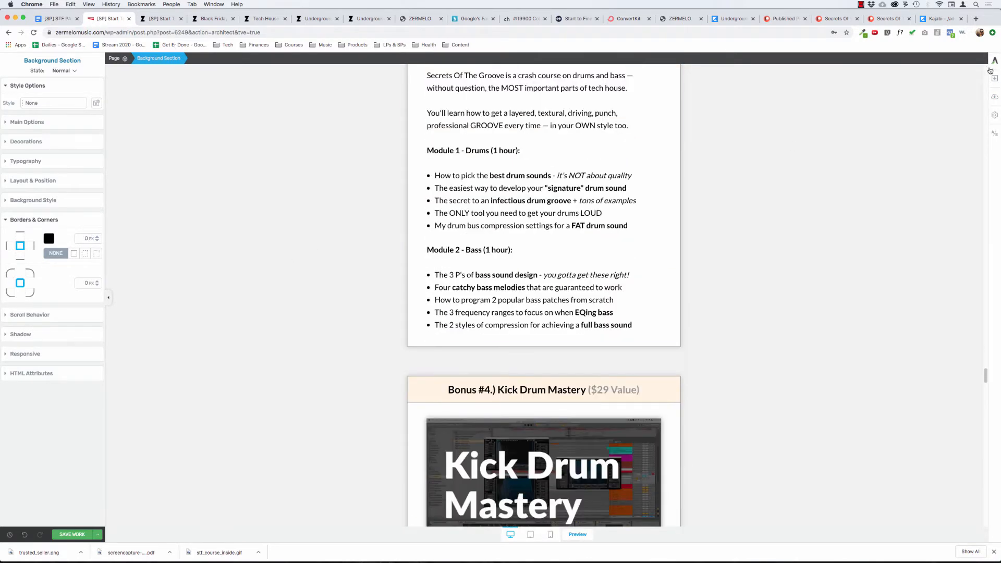
pyautogui.click(995, 78)
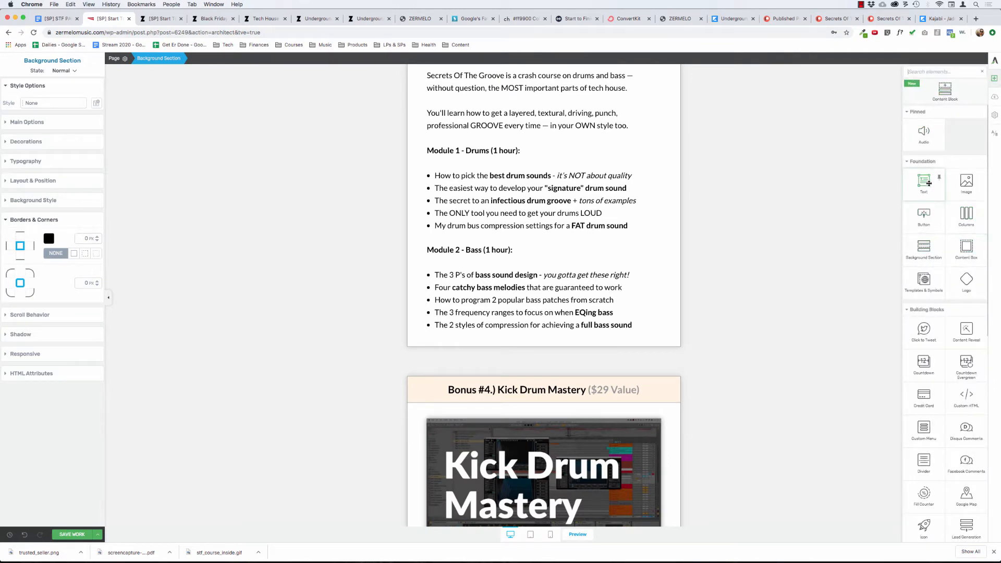
pyautogui.moveTo(966, 183); pyautogui.dragTo(502, 329)
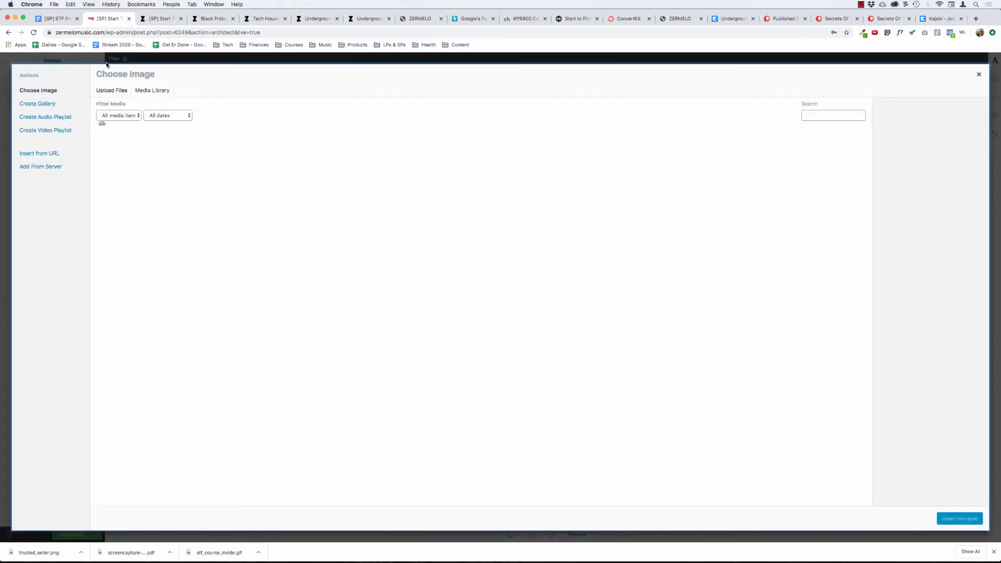
# Prepare a file upload for the new image, switch to Finder and preview the Desktop file Screen Shot 2020-03-07 at 1.16.15 AM.
pyautogui.click(112, 91)
pyautogui.press('super+Tab')
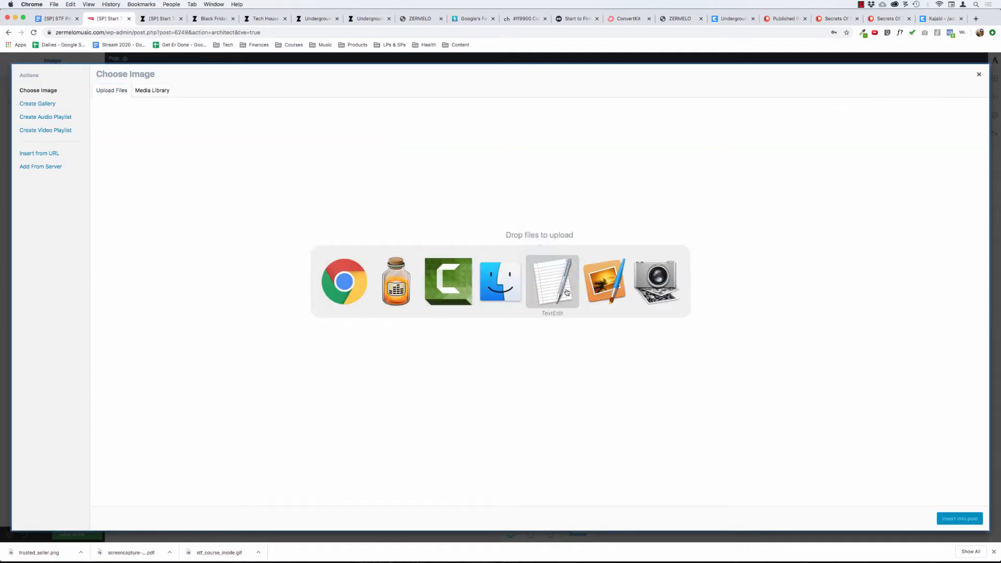
pyautogui.click(507, 288)
pyautogui.click(145, 161)
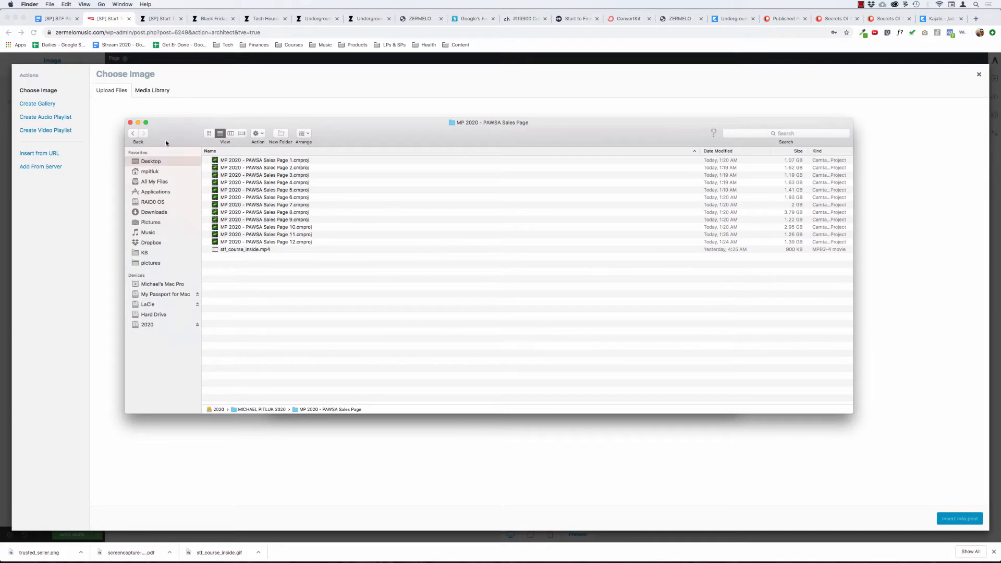
pyautogui.moveTo(165, 140); pyautogui.dragTo(381, 237)
pyautogui.click(443, 257)
pyautogui.press('space')
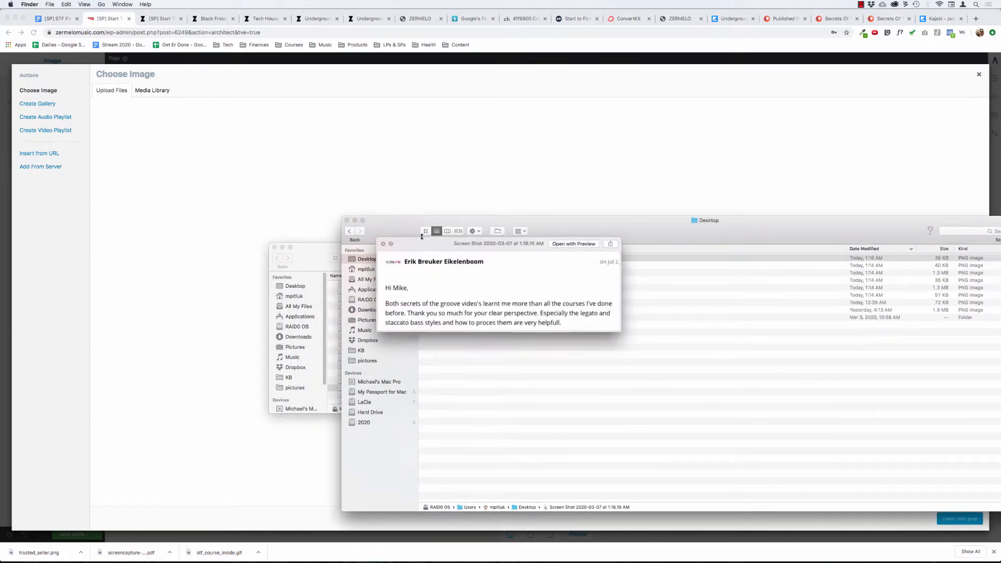
pyautogui.press('space')
# Upload Screen Shot 2020-03-07 at 1.16.15 AM to the media library and insert it at full size.
pyautogui.moveTo(389, 224); pyautogui.dragTo(616, 178)
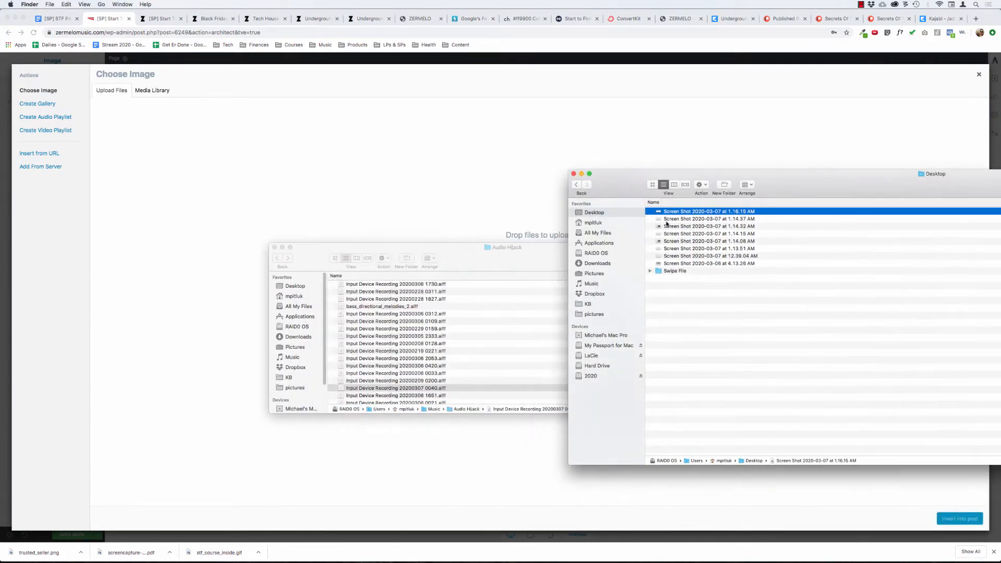
pyautogui.moveTo(663, 211); pyautogui.dragTo(447, 198)
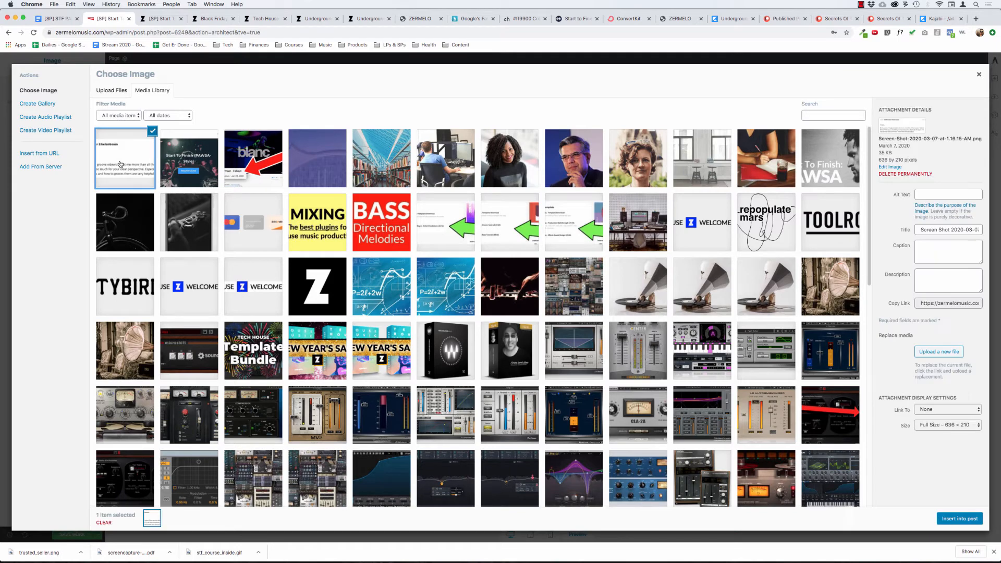
pyautogui.click(945, 518)
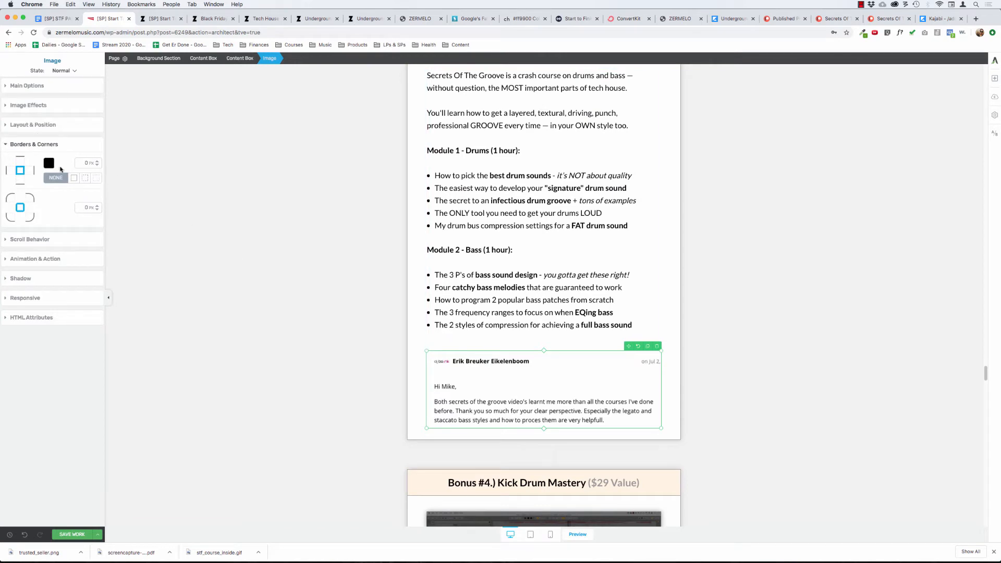
# Add a 1 px solid black border to the Bonus #3 testimonial image.
pyautogui.click(74, 178)
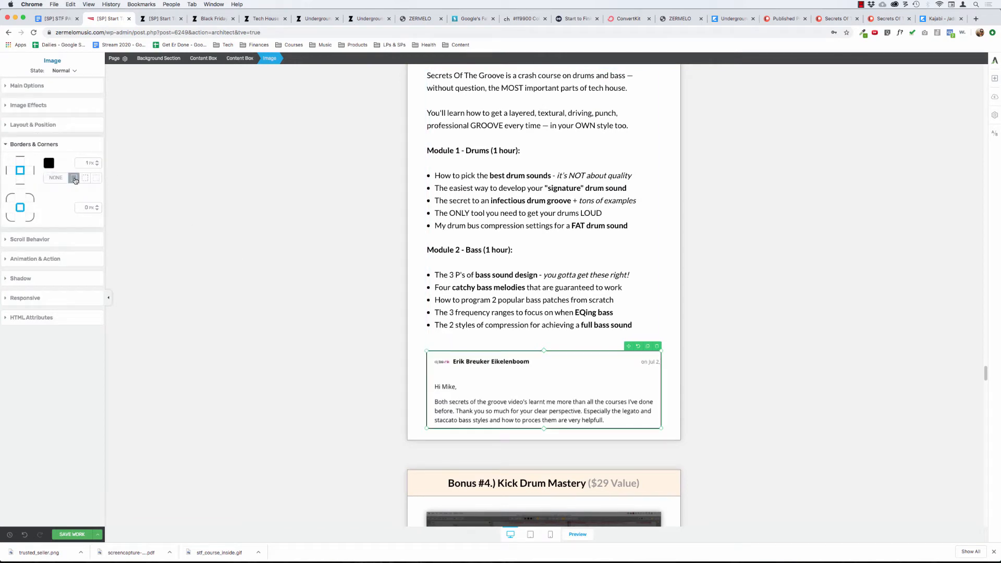
pyautogui.click(488, 175)
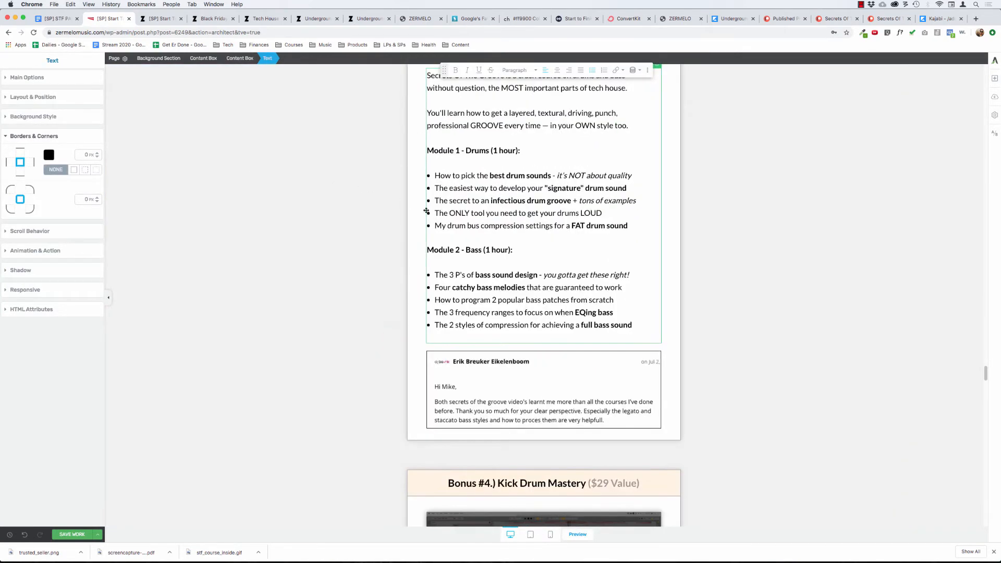
pyautogui.click(443, 213)
# Examine the layout of the Bonus #3 content box and the main text settings of its module lists.
pyautogui.scroll(3, 456, 106)
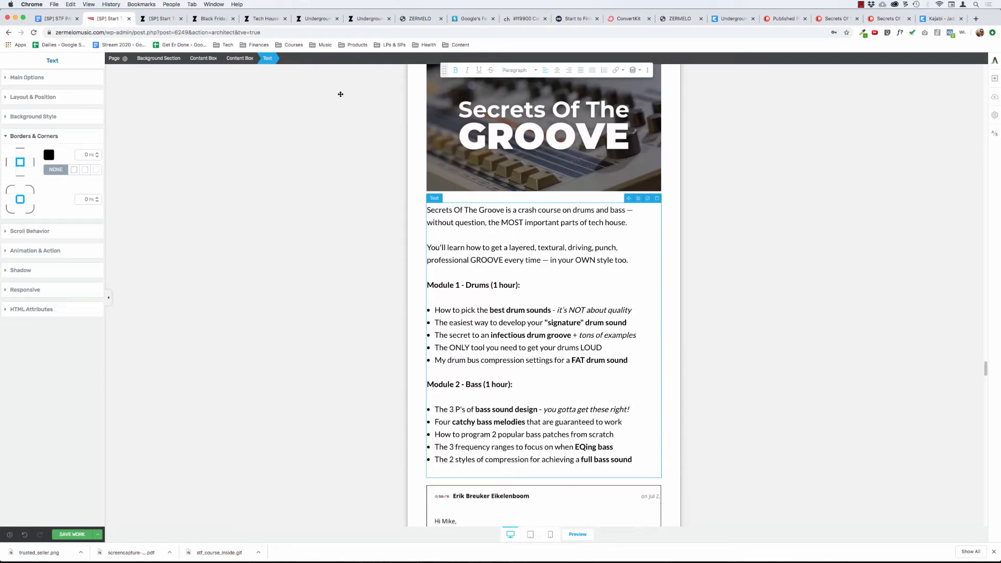
pyautogui.click(240, 57)
pyautogui.scroll(-2, 558, 252)
pyautogui.scroll(6, 558, 252)
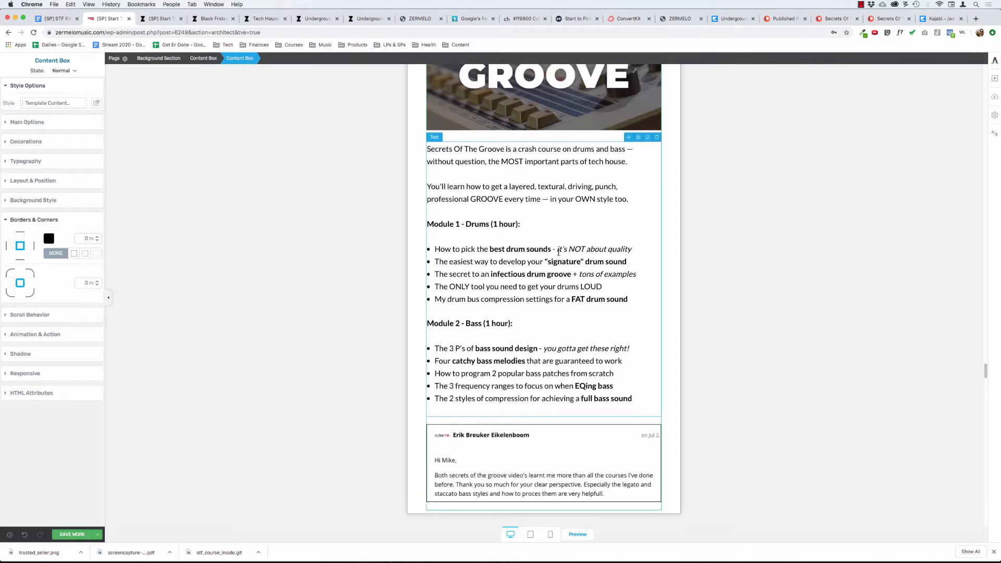
pyautogui.scroll(-6, 558, 254)
pyautogui.scroll(-1, 558, 254)
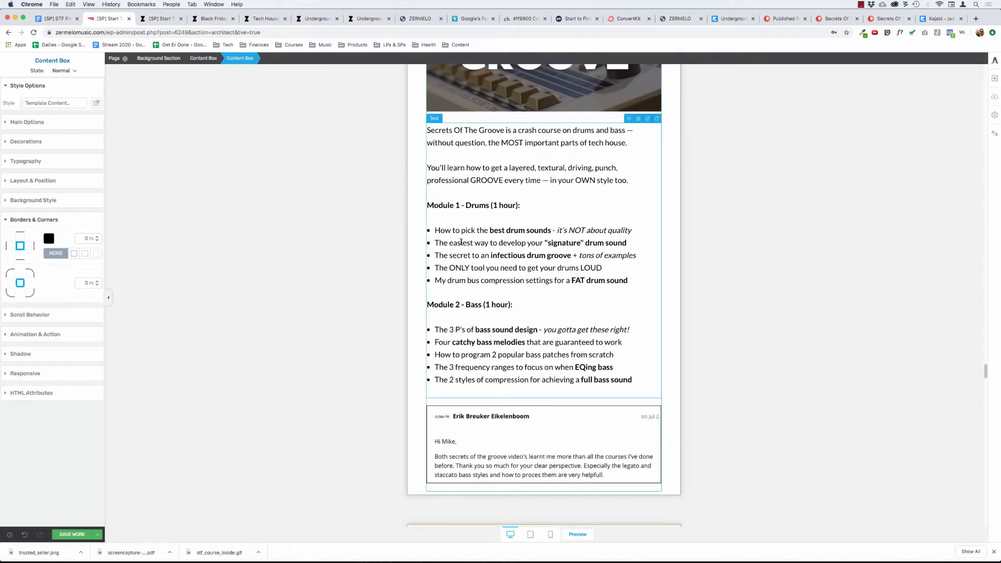
pyautogui.click(476, 353)
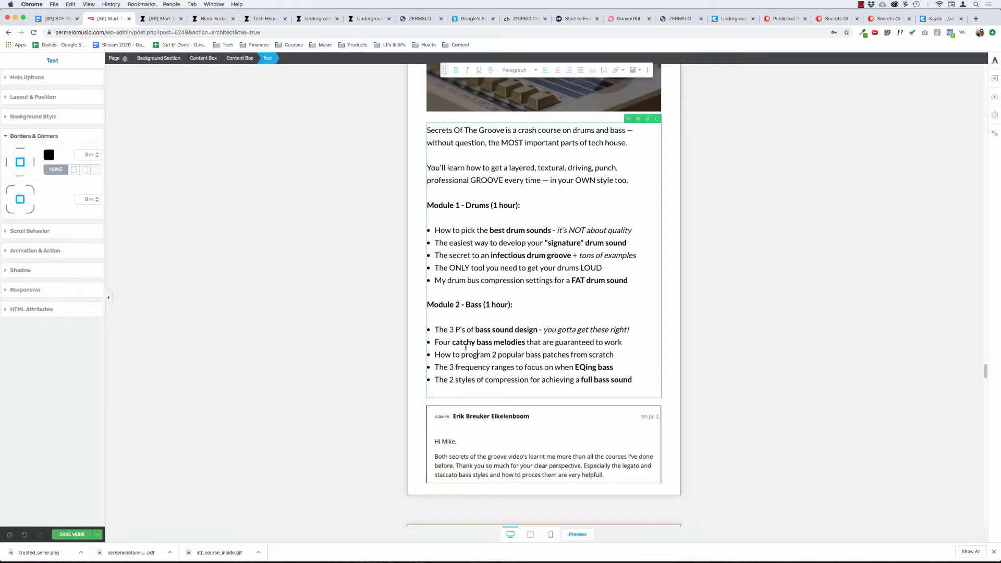
pyautogui.click(45, 78)
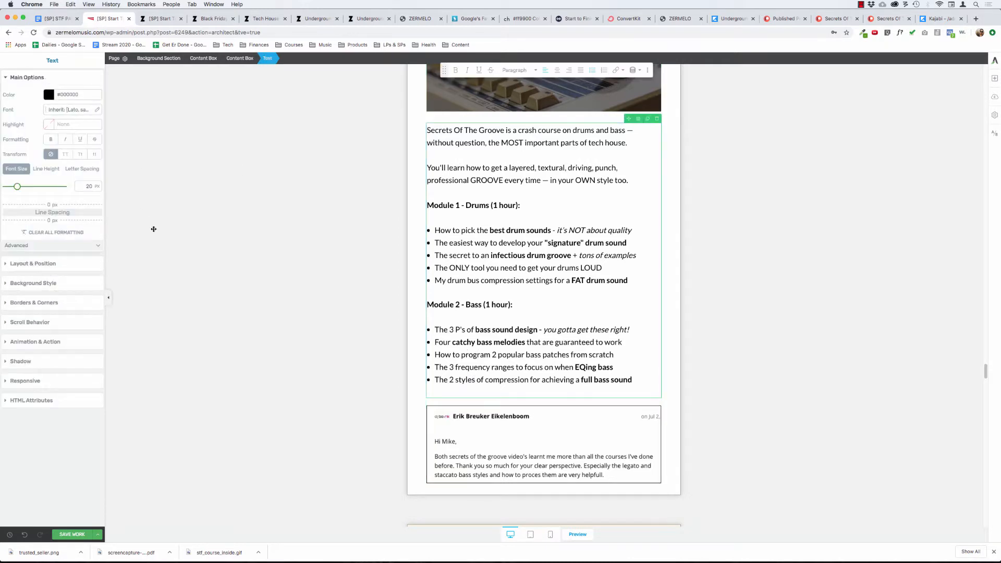
# Set the top and bottom margins of the Bonus #3 testimonial image to 0 px.
pyautogui.click(445, 409)
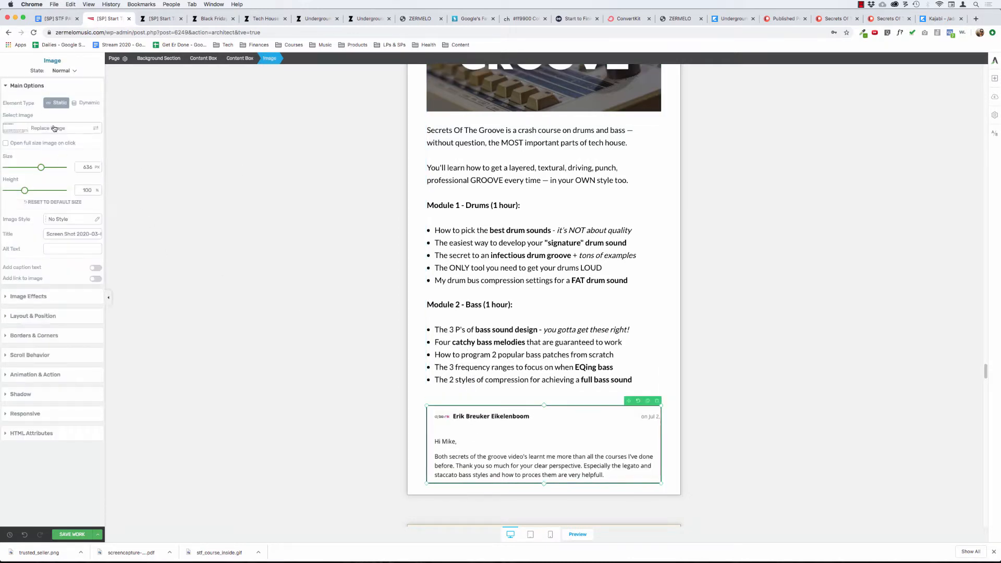
pyautogui.click(35, 316)
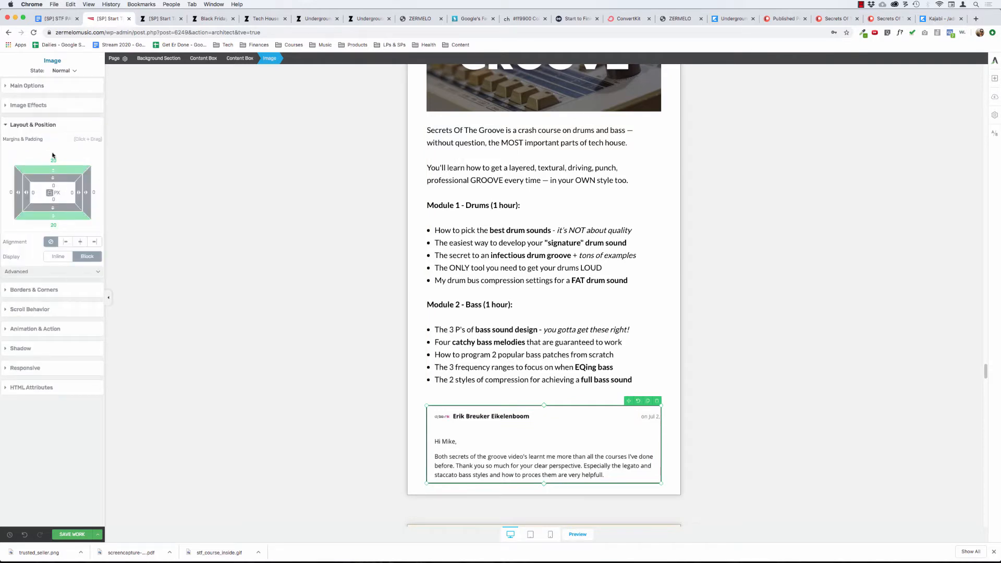
pyautogui.write('0')
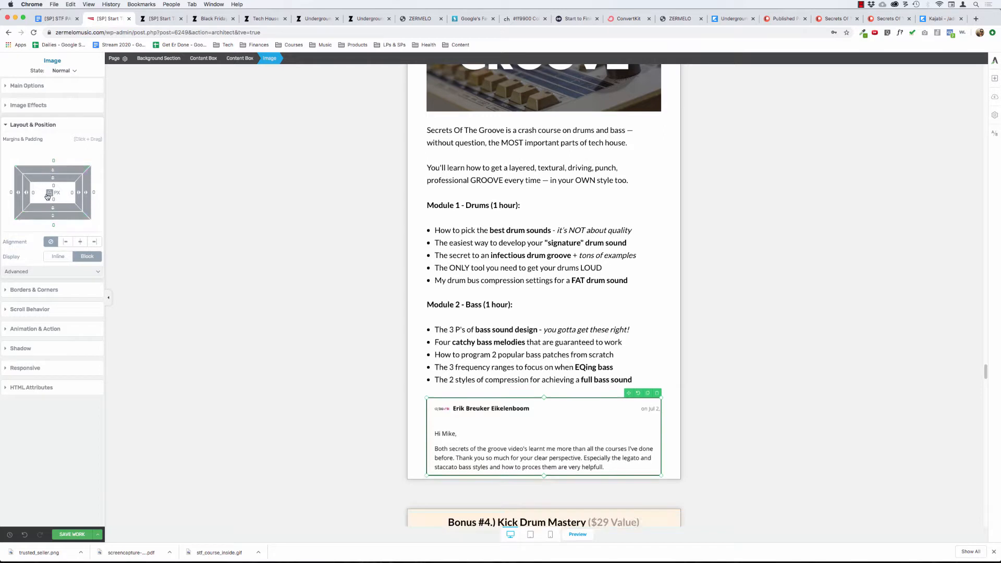
pyautogui.click(49, 194)
# Set the bottom padding of the outer Bonus #3 content box to 40 px.
pyautogui.click(415, 315)
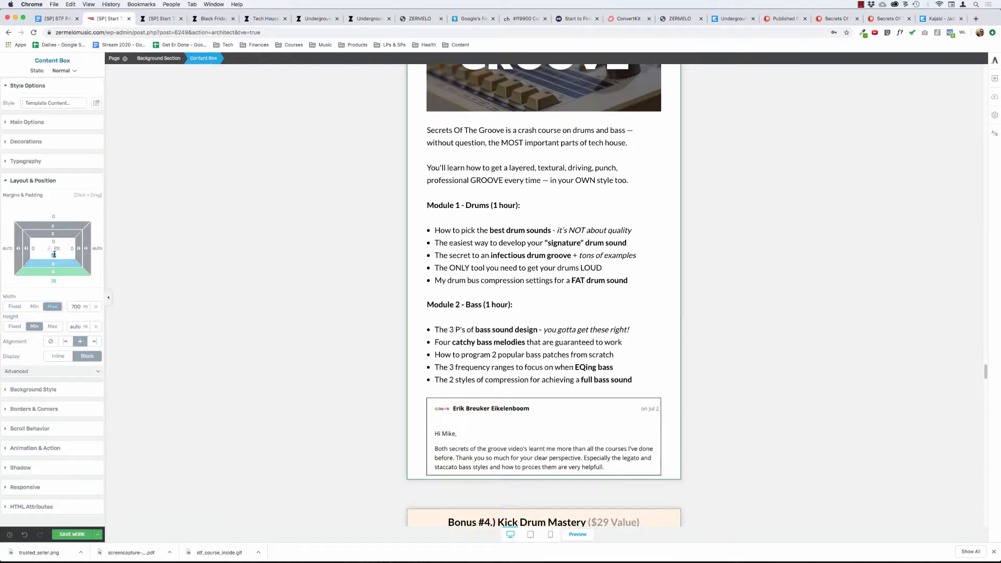
pyautogui.write('40')
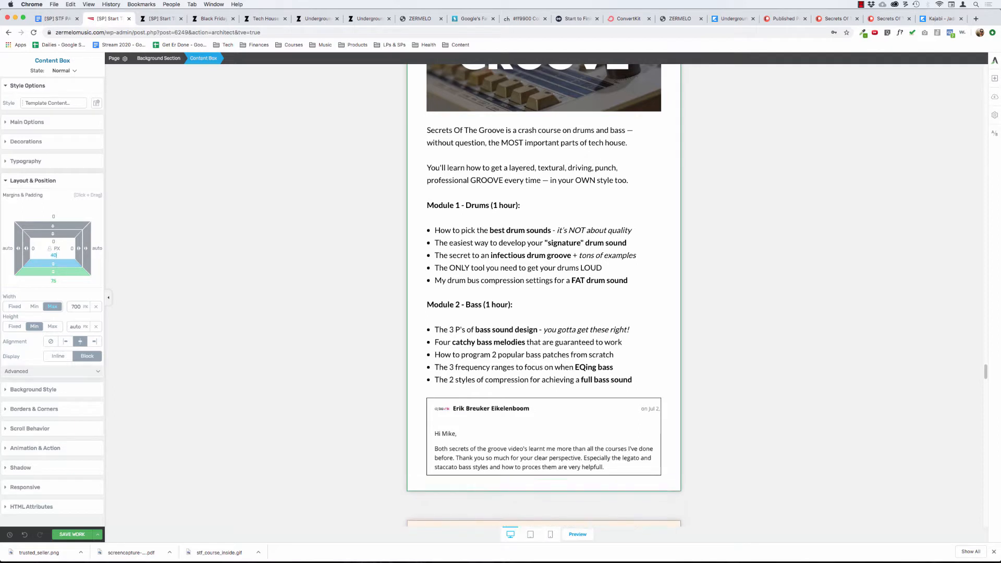
pyautogui.click(250, 285)
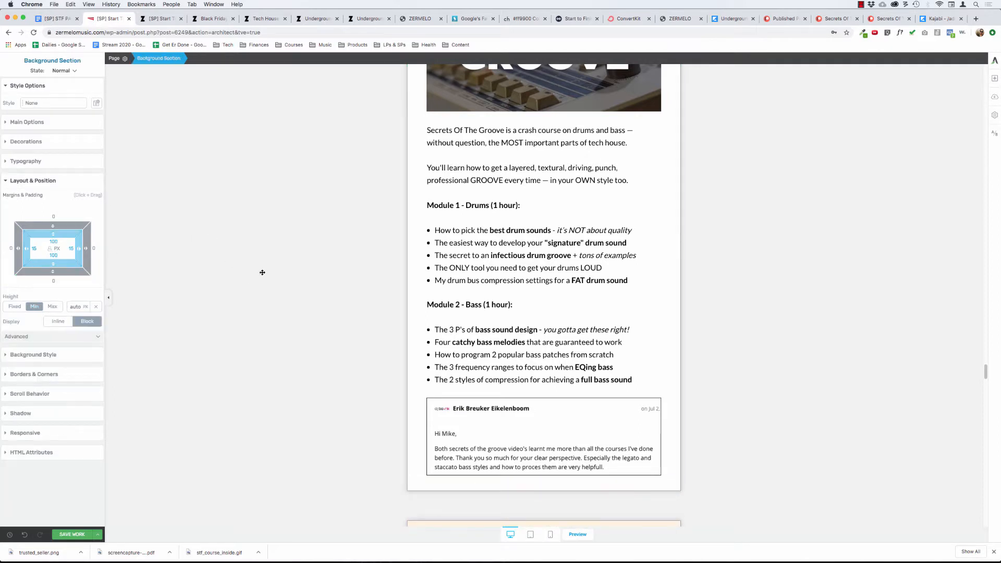
pyautogui.scroll(-3, 277, 258)
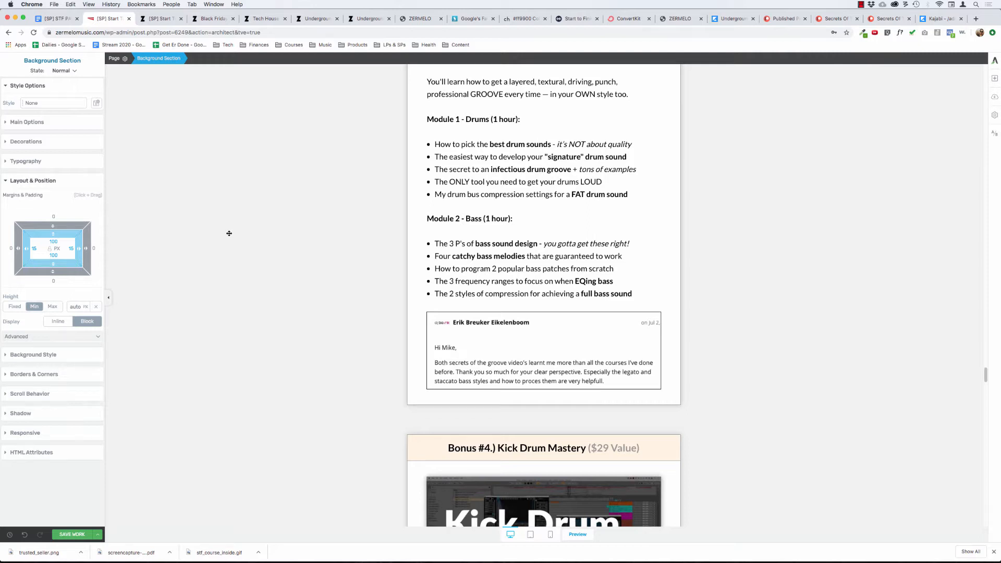
# Add an image element below the Bonus #3 testimonial image and open its file upload view.
pyautogui.click(995, 78)
pyautogui.moveTo(966, 185); pyautogui.dragTo(560, 386)
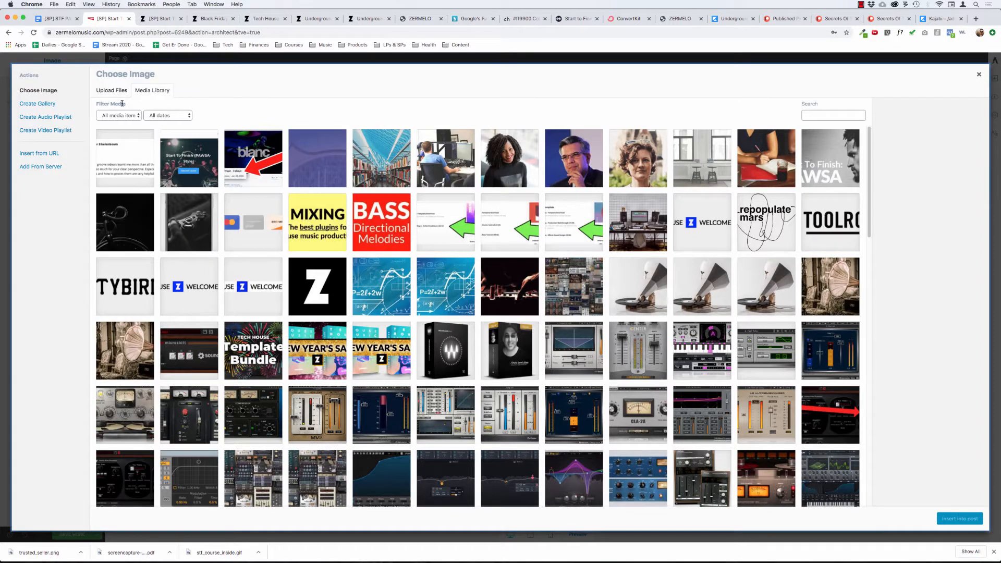
pyautogui.click(112, 91)
# Switch to Finder and preview the desktop screenshots from 1.14.37 AM through 1.14.15 AM.
pyautogui.press('super+Tab')
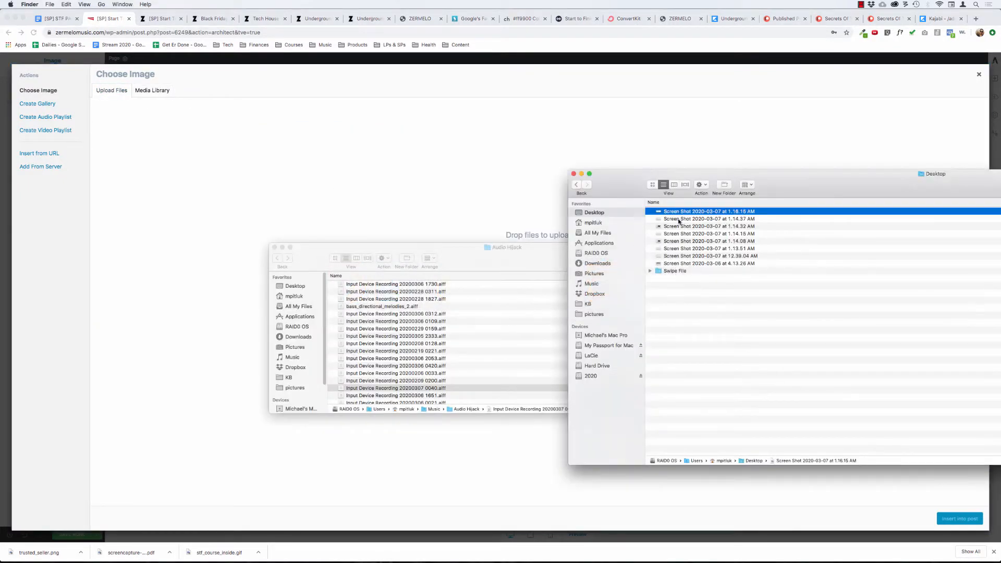
pyautogui.click(679, 219)
pyautogui.press('space')
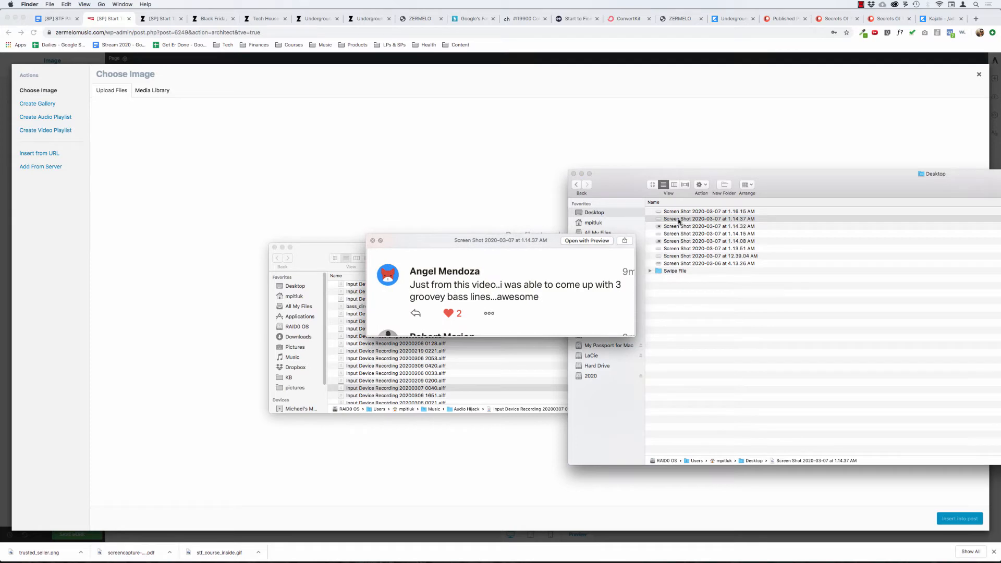
pyautogui.press('Down')
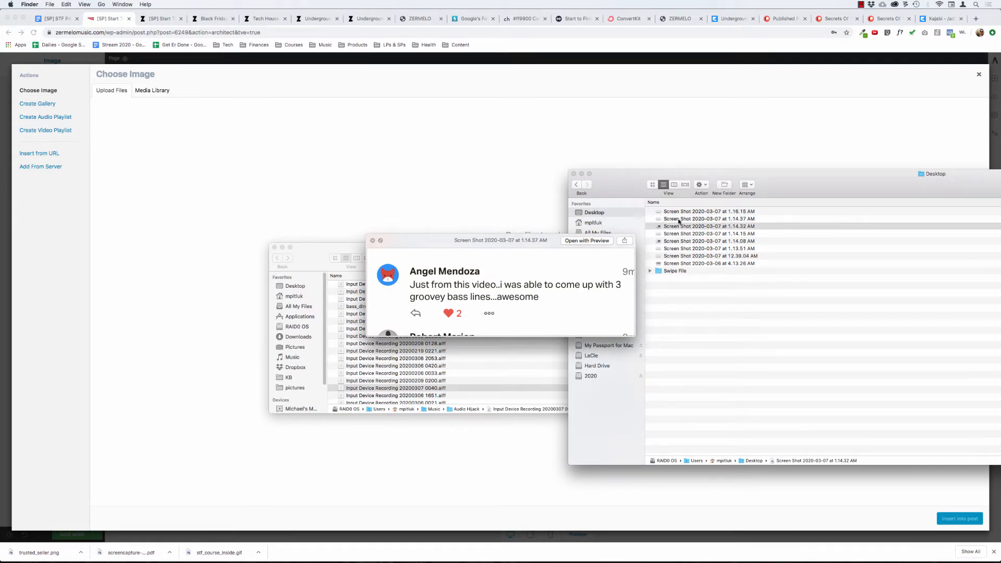
pyautogui.press('Down')
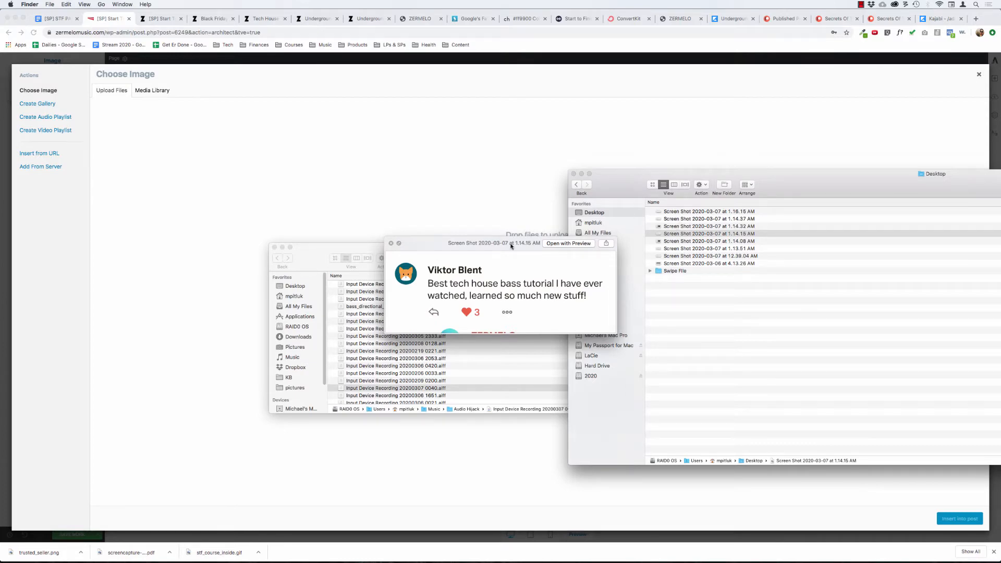
pyautogui.press('space')
# Upload the desktop screenshots from 2020-03-07 at 1.14.37 AM and 1.14.15 AM together to the media library.
pyautogui.moveTo(313, 253); pyautogui.dragTo(698, 398)
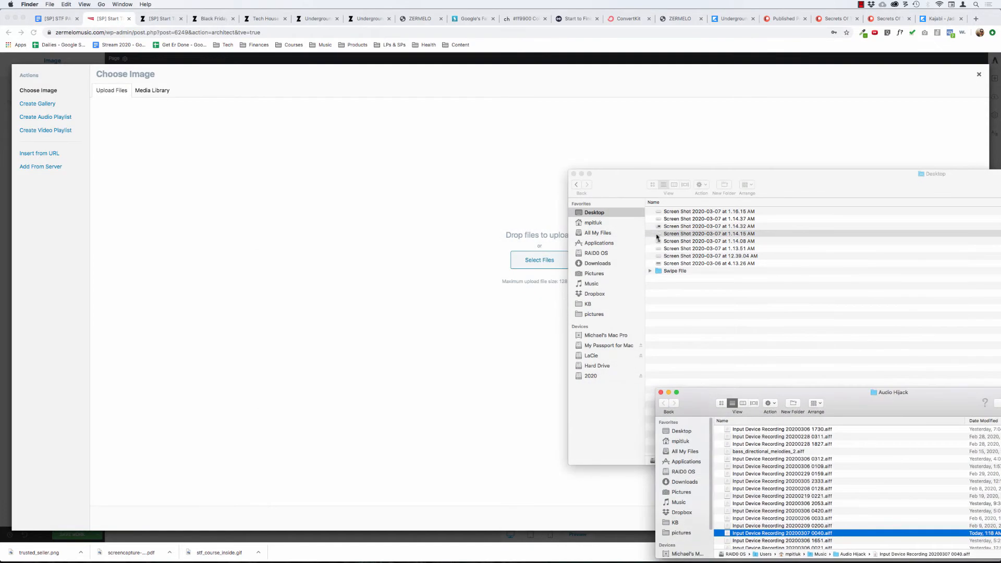
pyautogui.click(681, 234)
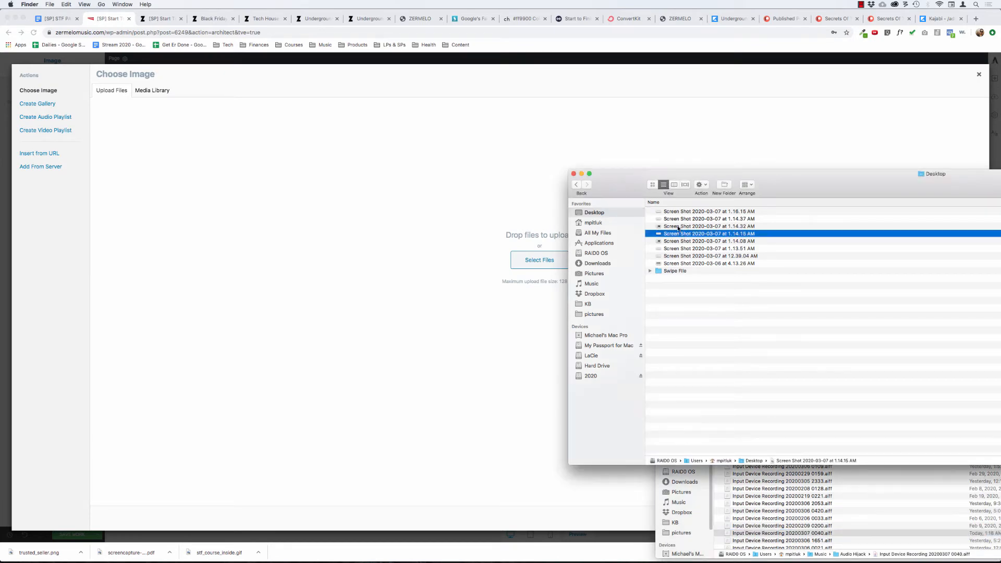
pyautogui.click(678, 227)
pyautogui.press('space')
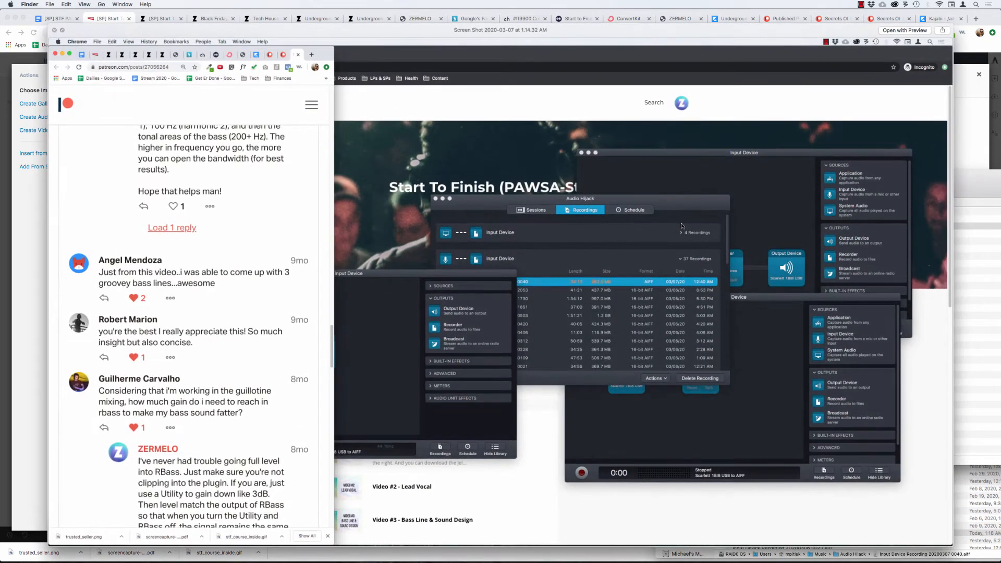
pyautogui.press('space')
pyautogui.click(681, 219)
pyautogui.keyDown('super'); pyautogui.click(681, 234); pyautogui.keyUp('super')
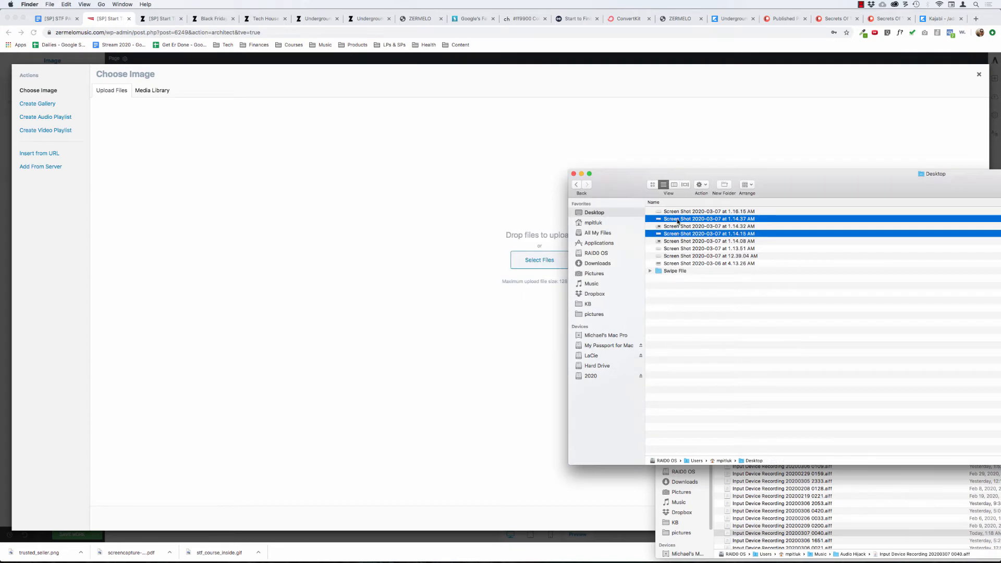
pyautogui.moveTo(677, 221); pyautogui.dragTo(479, 237)
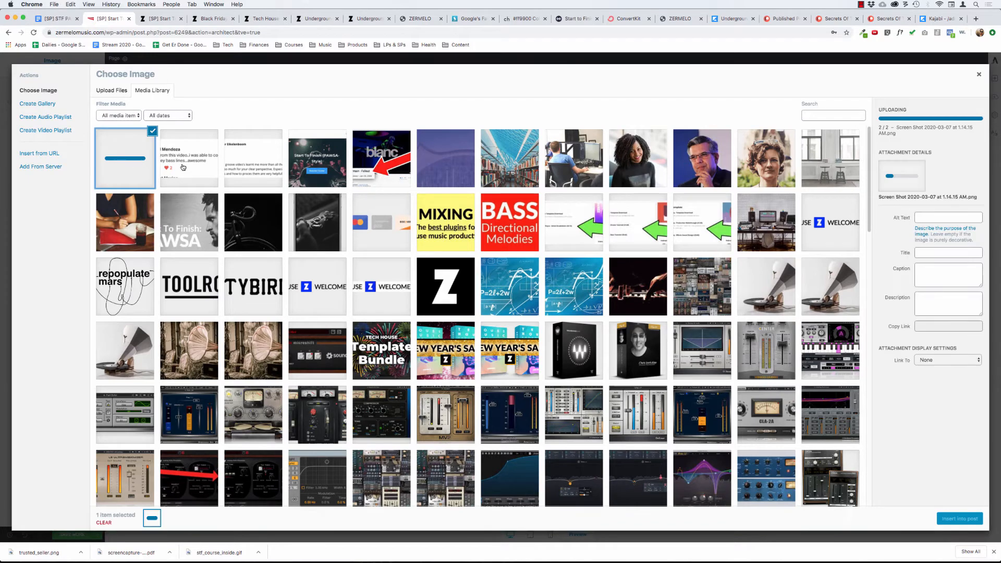
# Insert the full-size 1.14.15 AM screenshot into the new image element and give it a 1 px solid black border.
pyautogui.click(139, 163)
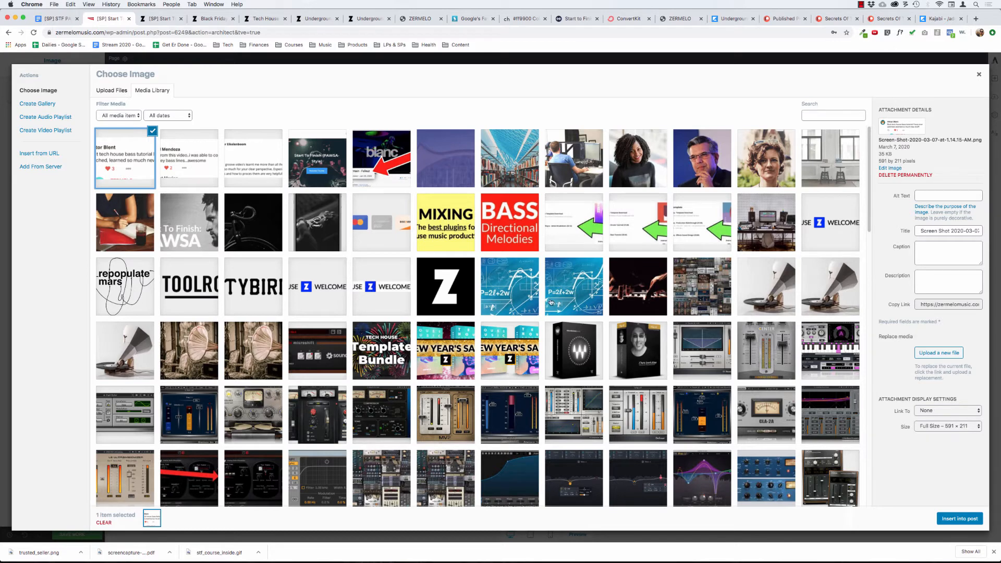
pyautogui.click(962, 520)
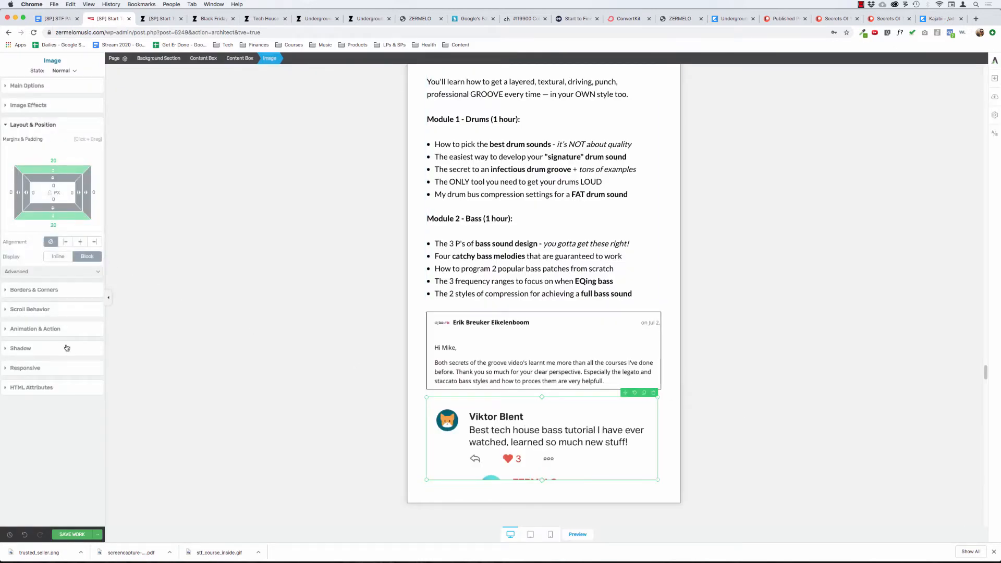
pyautogui.click(32, 311)
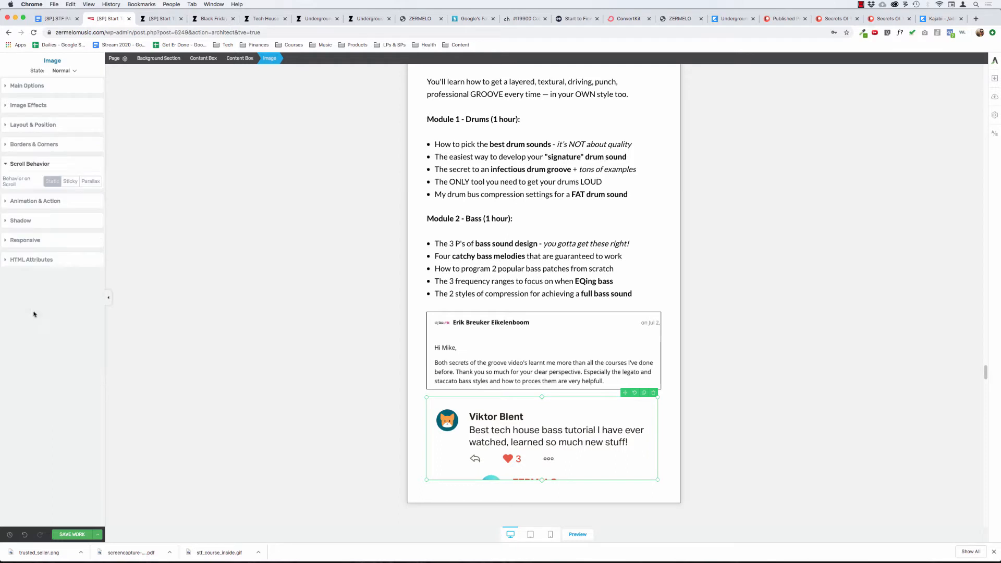
pyautogui.click(36, 145)
pyautogui.click(73, 178)
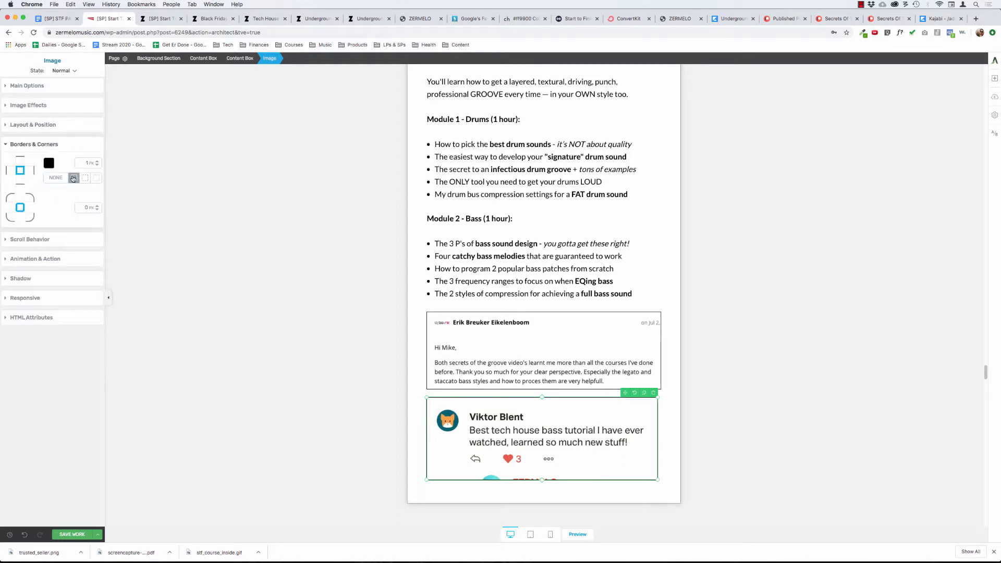
pyautogui.click(307, 226)
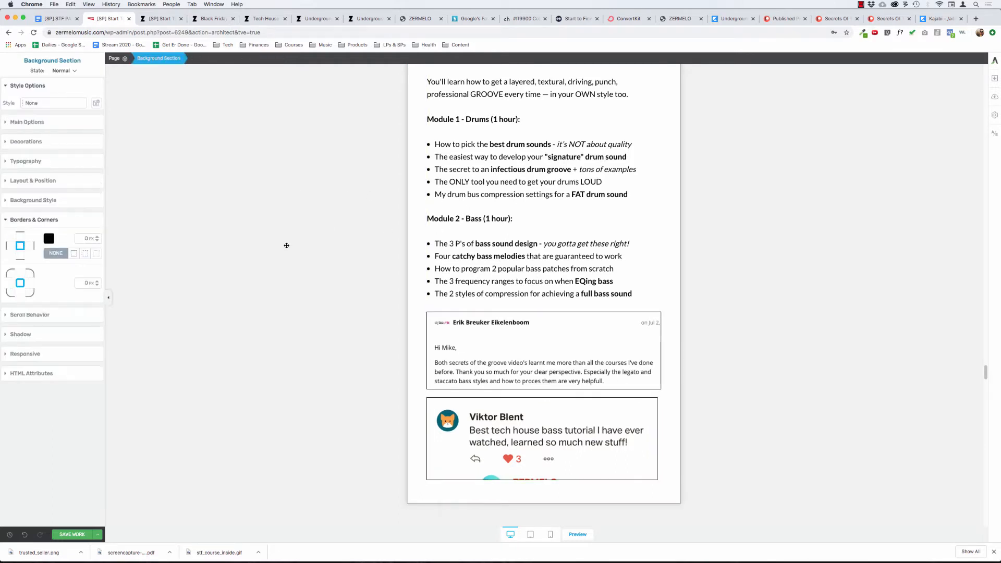
# Add a third testimonial image below the other two in Bonus #3, using the full-size 1.14.37 AM screenshot from the media library.
pyautogui.scroll(5, 287, 245)
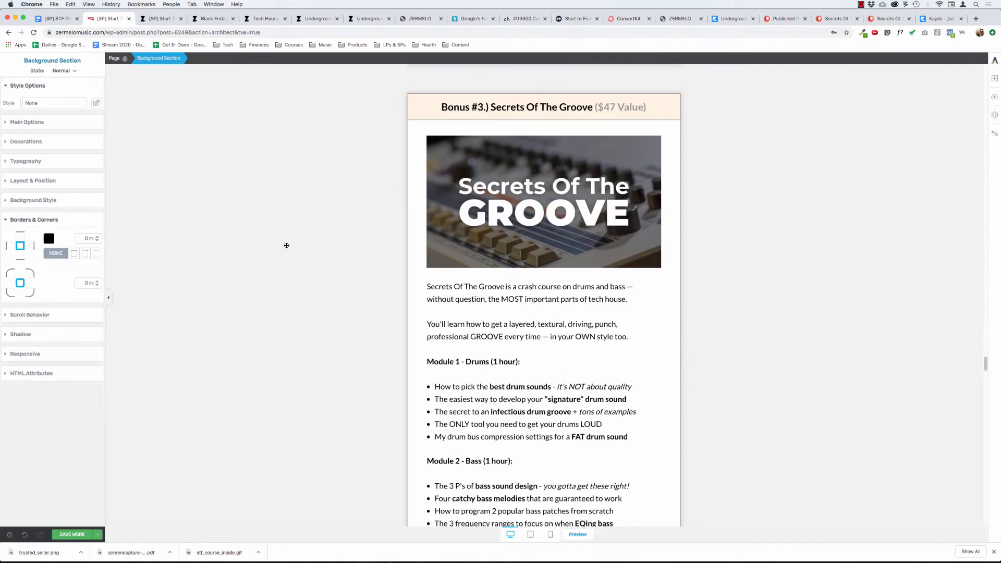
pyautogui.scroll(-1, 286, 245)
pyautogui.scroll(-5, 286, 246)
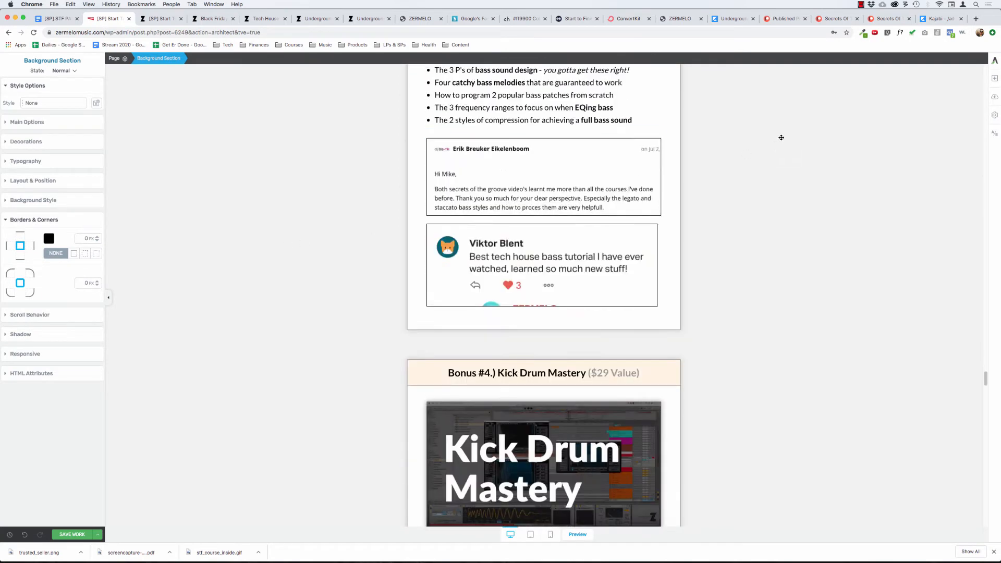
pyautogui.click(996, 79)
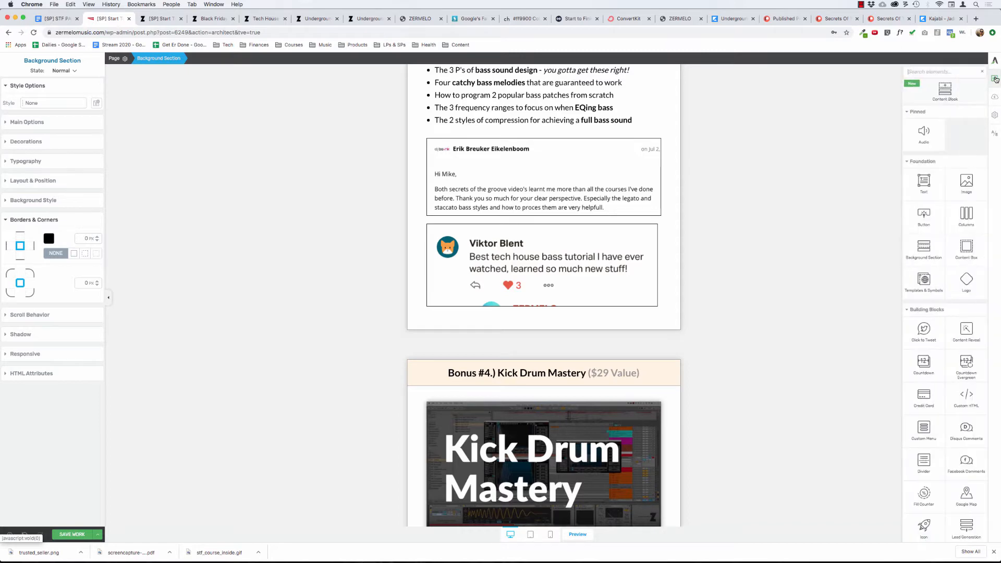
pyautogui.moveTo(966, 182); pyautogui.dragTo(537, 302)
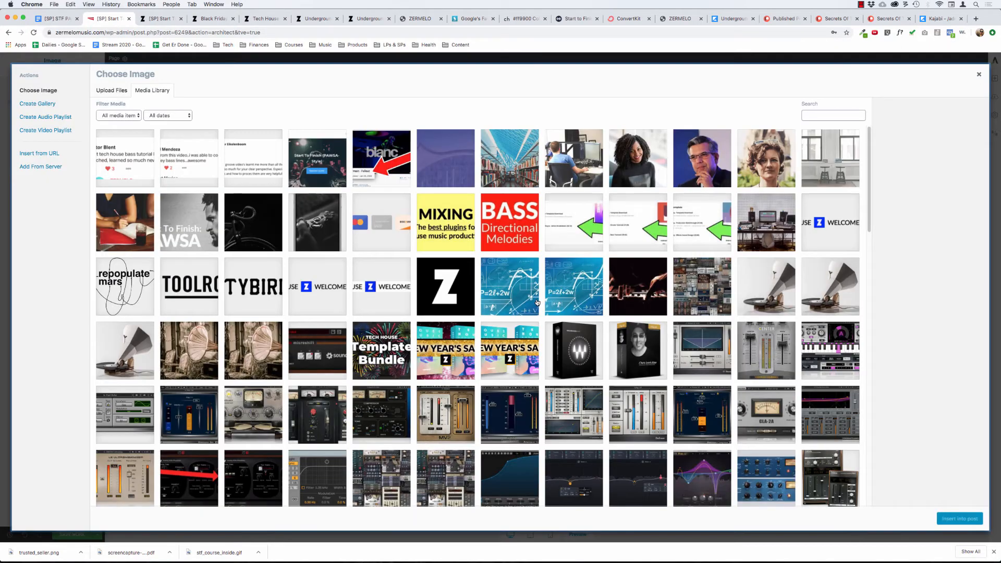
pyautogui.click(112, 91)
pyautogui.click(151, 90)
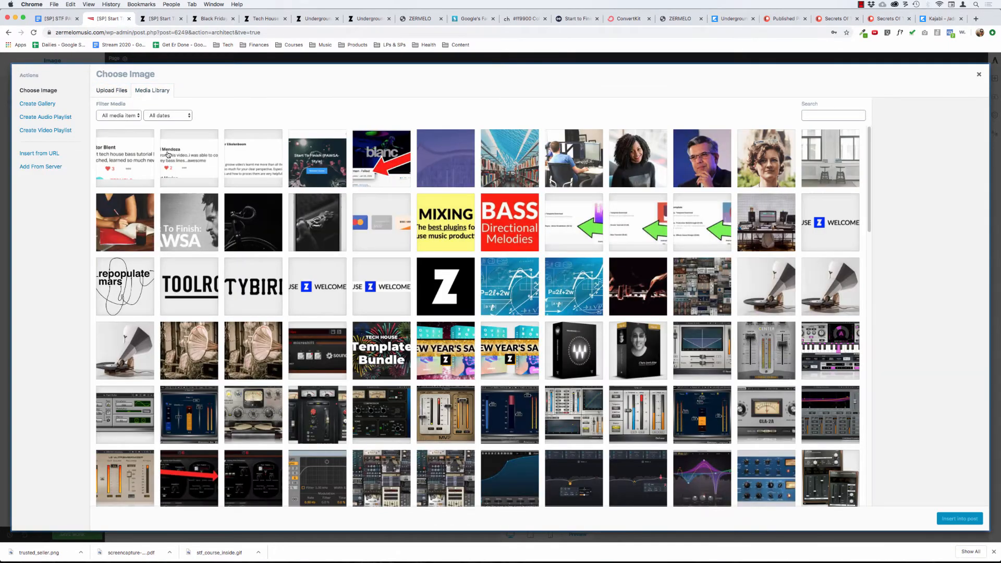
pyautogui.click(173, 156)
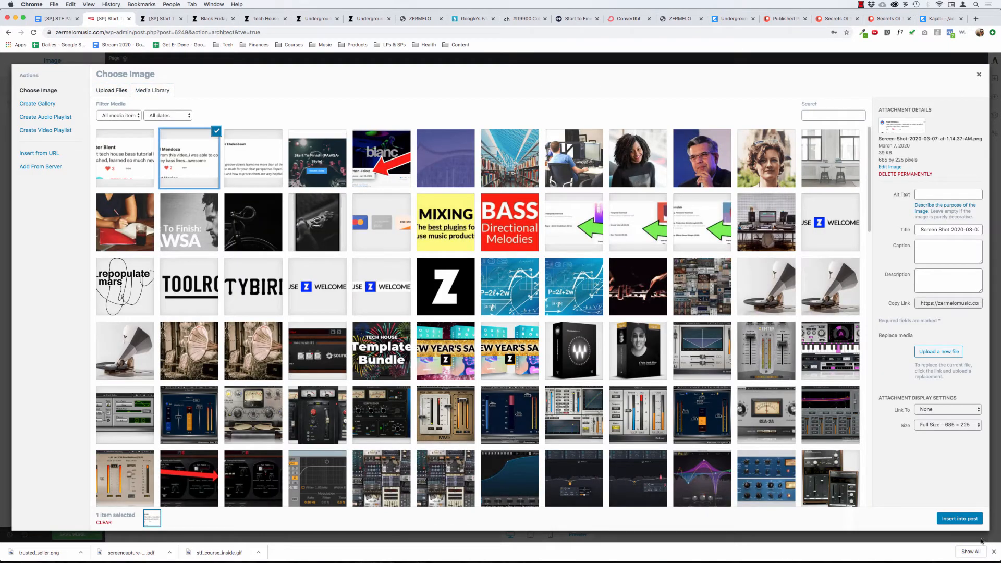
pyautogui.click(957, 519)
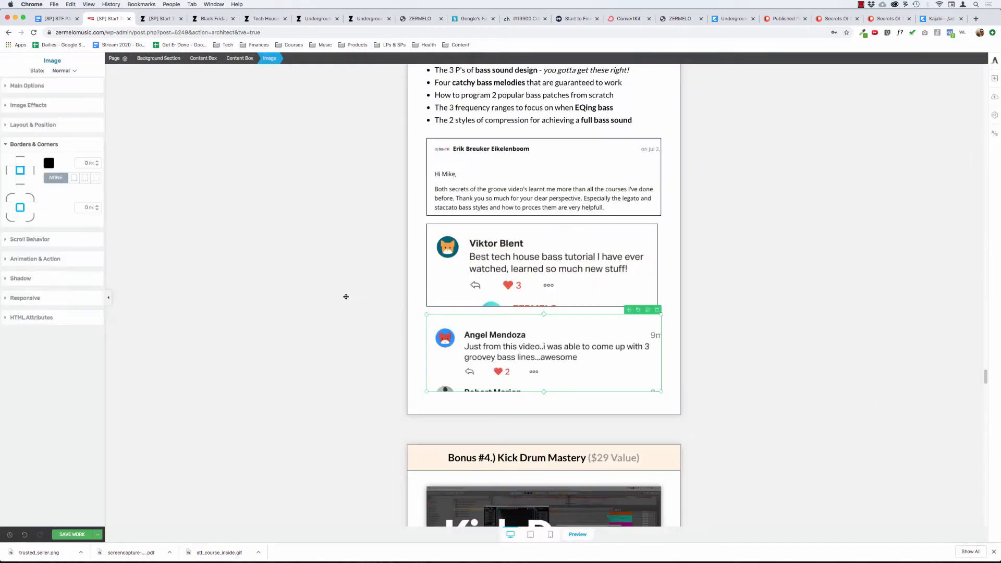
# Add a 1 px solid black border to the third Bonus #3 testimonial image.
pyautogui.click(73, 178)
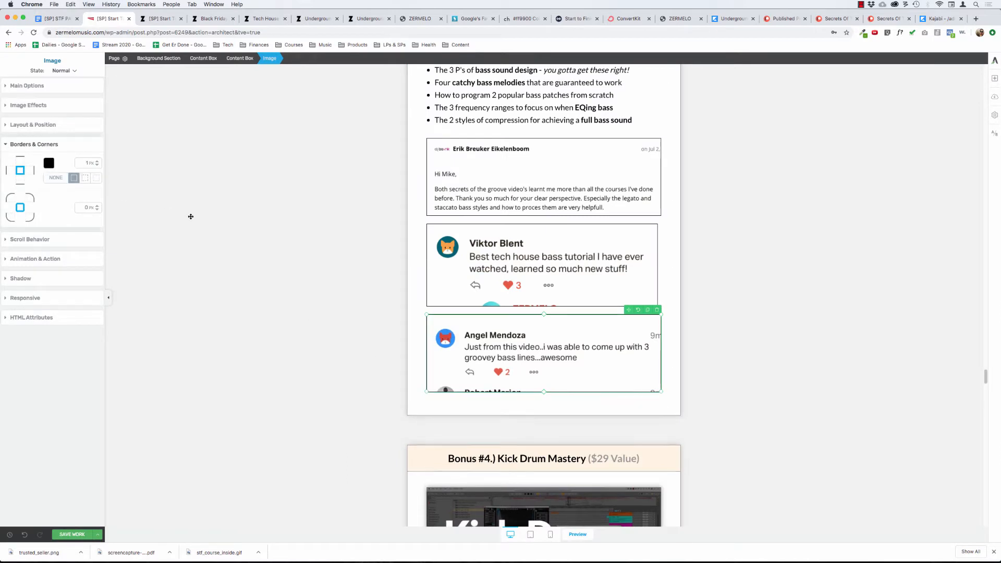
pyautogui.click(257, 180)
pyautogui.scroll(2, 252, 222)
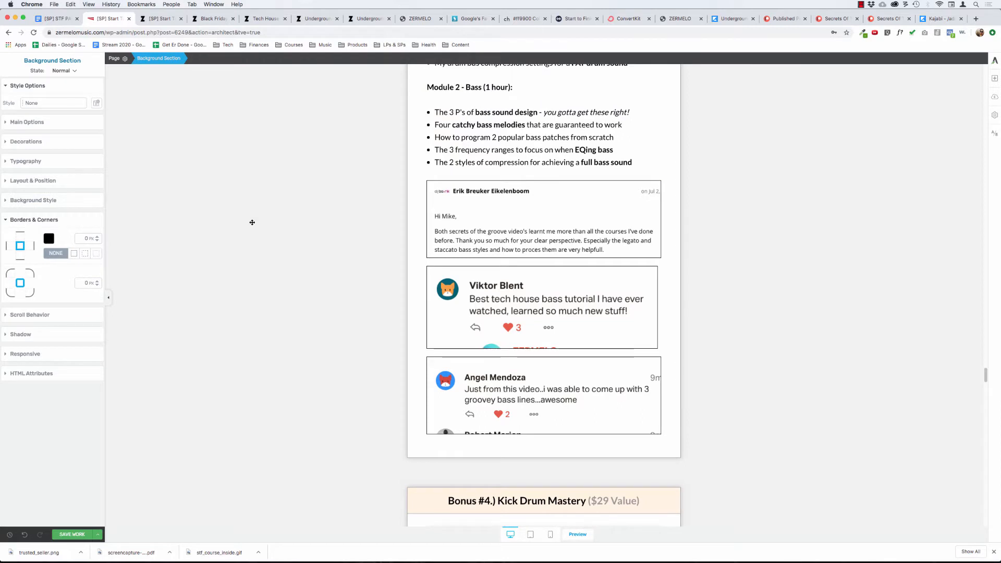
# Set the width of the second Bonus #3 testimonial image to 100%.
pyautogui.click(505, 290)
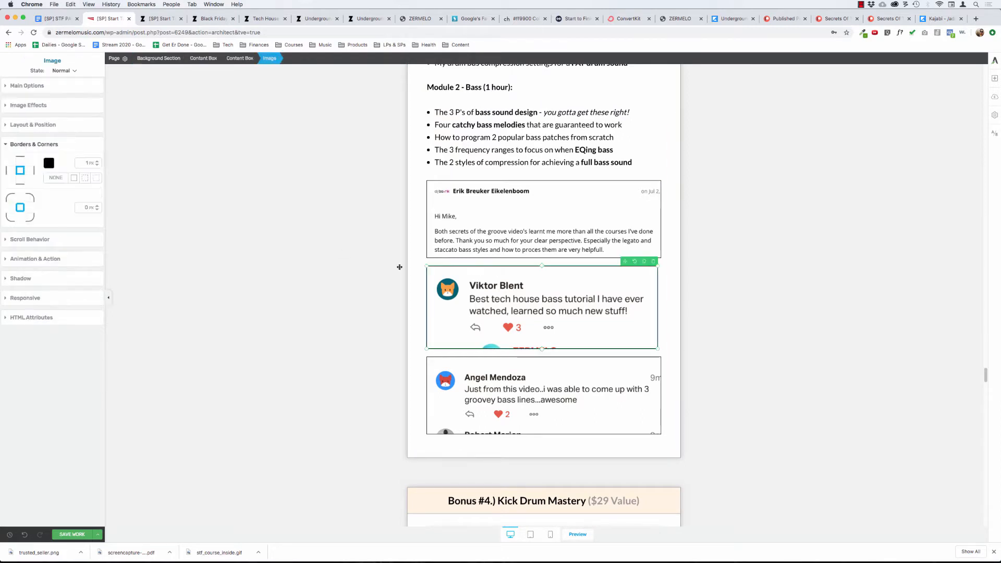
pyautogui.click(21, 85)
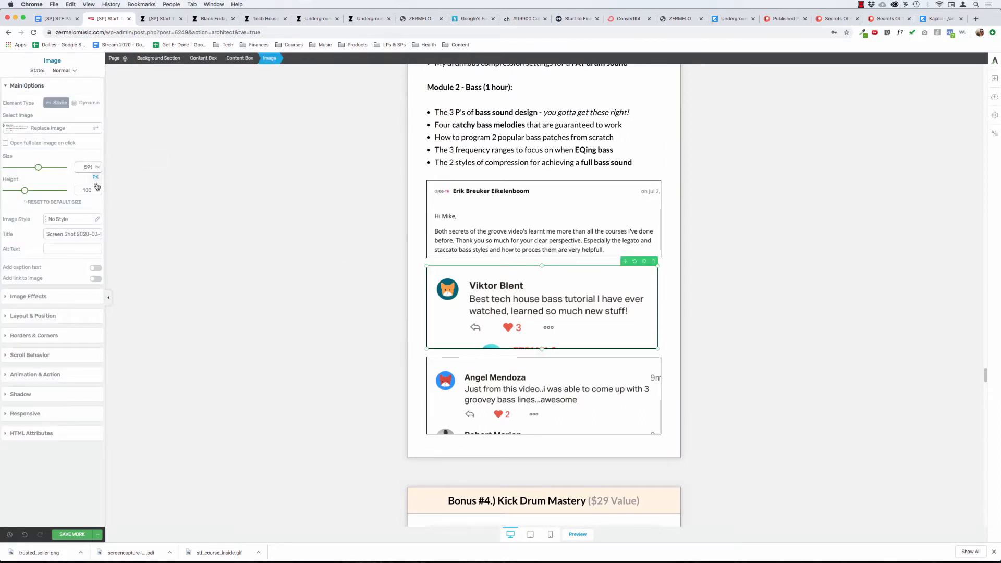
pyautogui.doubleClick(84, 166)
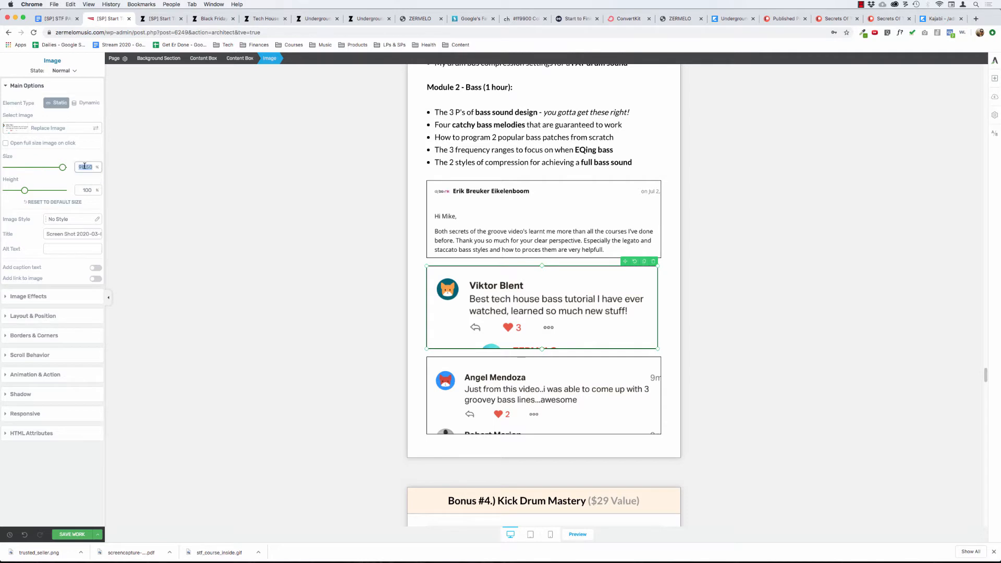
pyautogui.write('100')
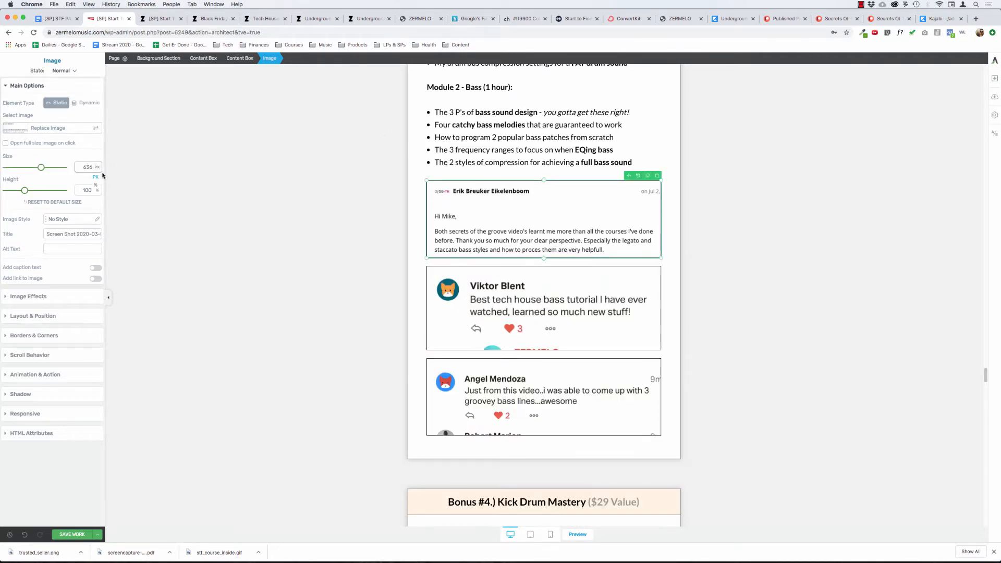
# Switch the width unit of the first and third Bonus #3 testimonial images from pixels to percent.
pyautogui.click(96, 185)
pyautogui.doubleClick(87, 166)
pyautogui.click(481, 385)
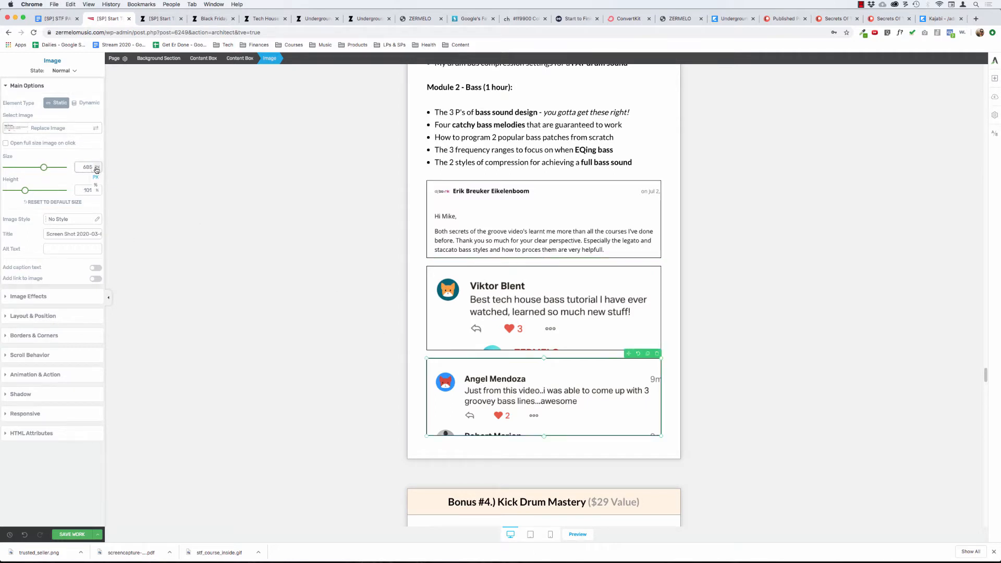
pyautogui.click(95, 185)
pyautogui.click(317, 230)
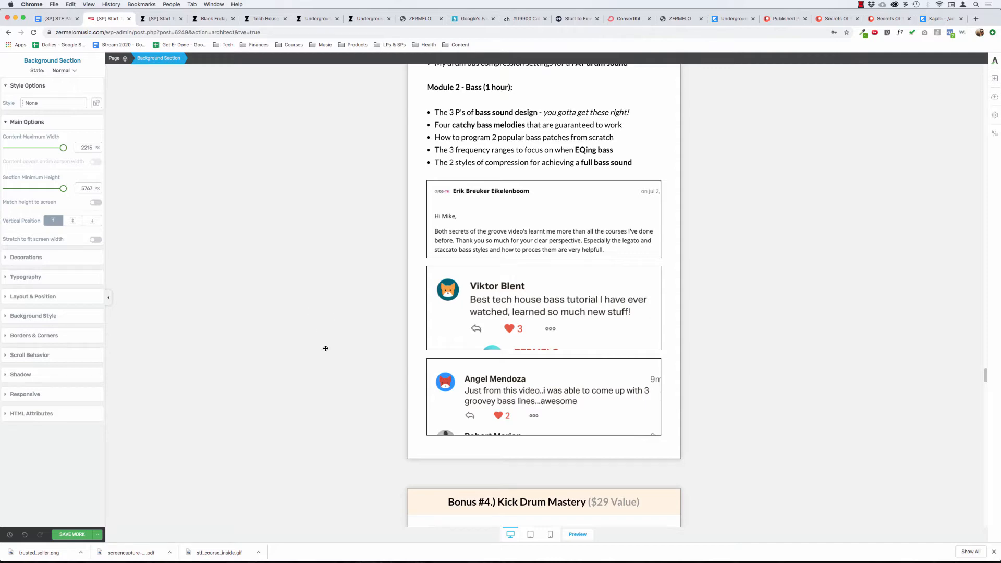
# Review the finished Bonus #3 section with its three testimonial images and save the page.
pyautogui.scroll(5, 326, 348)
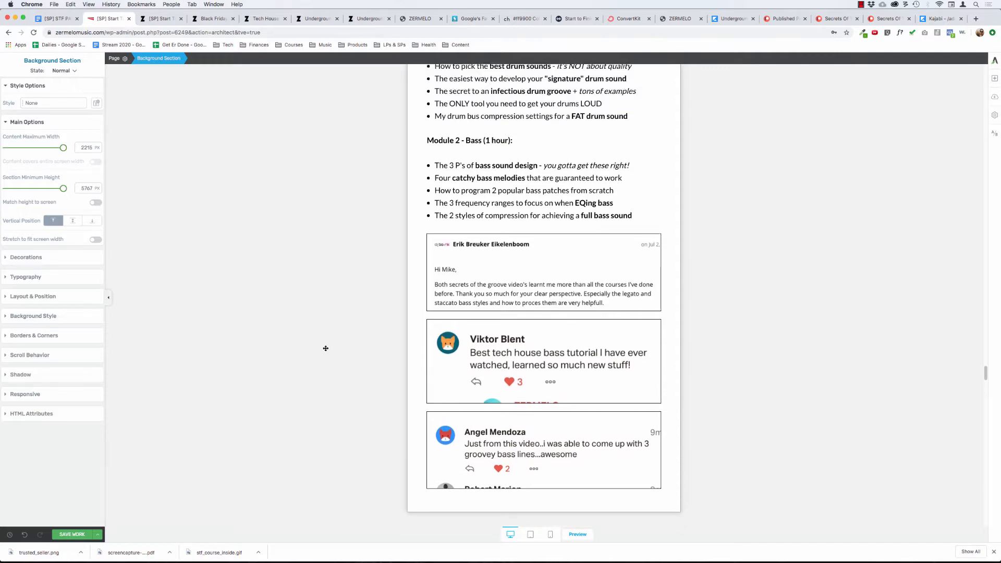
pyautogui.scroll(10, 326, 348)
pyautogui.scroll(-8, 326, 349)
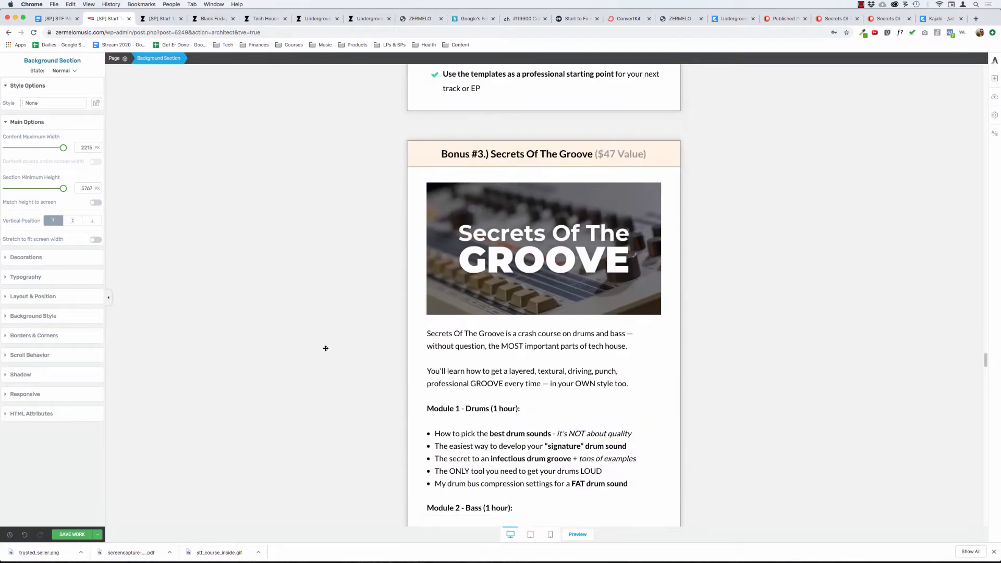
pyautogui.scroll(-6, 326, 348)
pyautogui.scroll(-3, 326, 349)
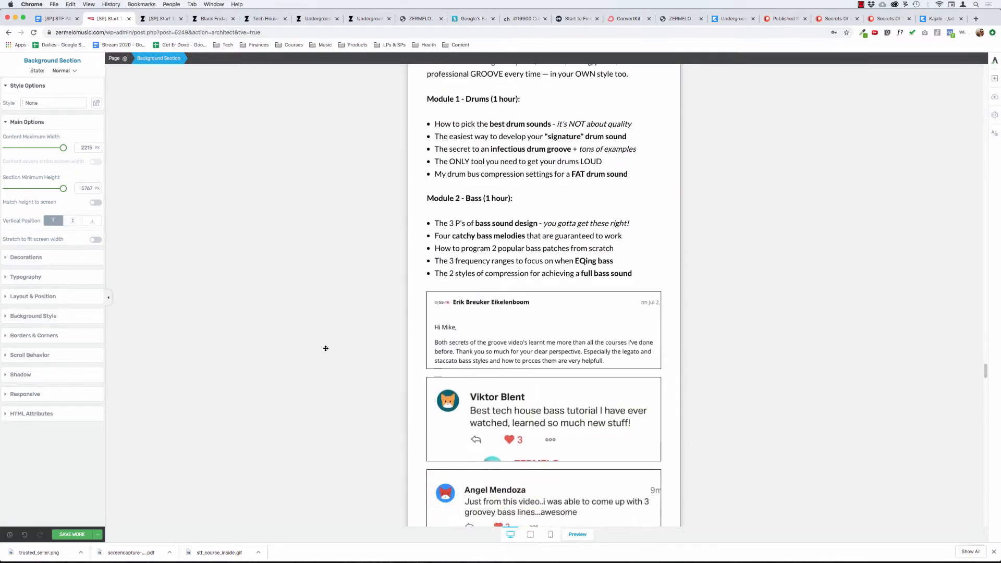
pyautogui.scroll(-3, 326, 349)
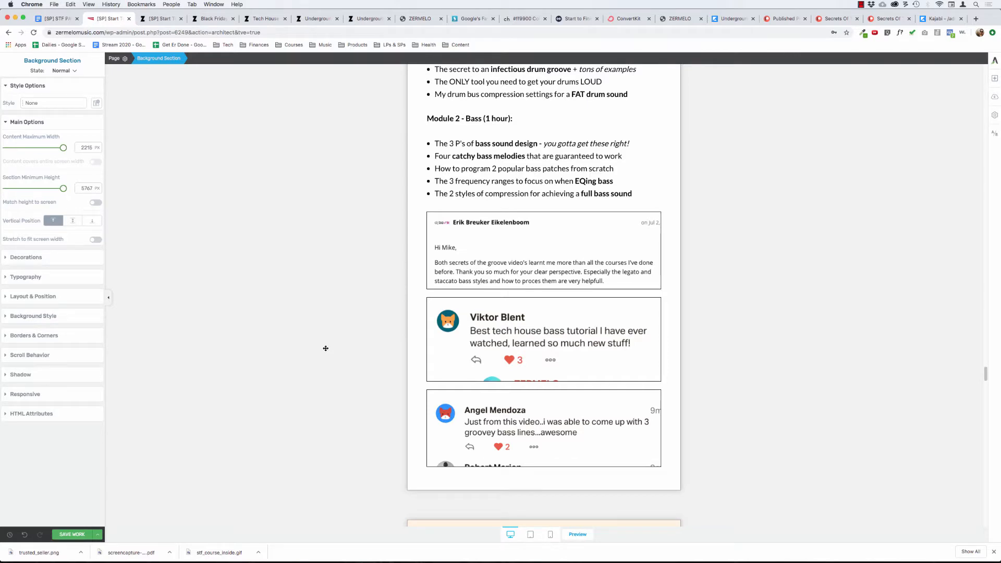
pyautogui.scroll(-12, 326, 348)
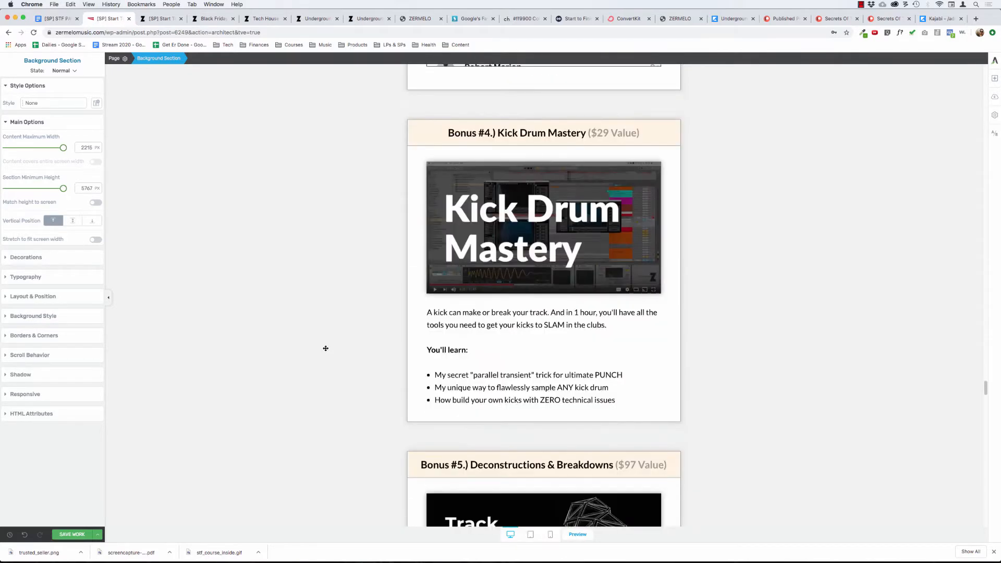
pyautogui.click(70, 535)
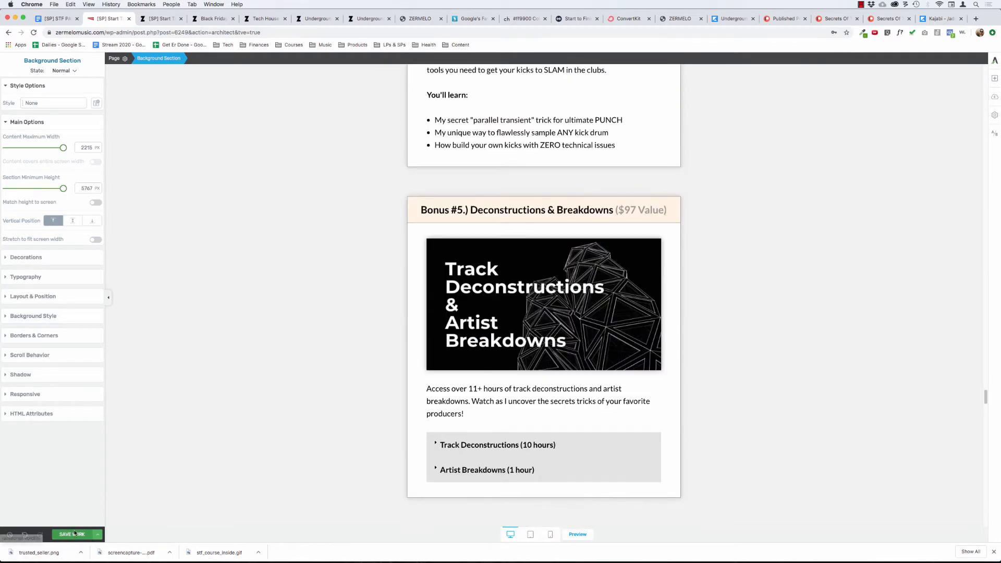
# Replace the placeholder "Name" with the student's first name in the heading above the "Finished PAWSA track" email screenshot.
pyautogui.scroll(10, 928, 164)
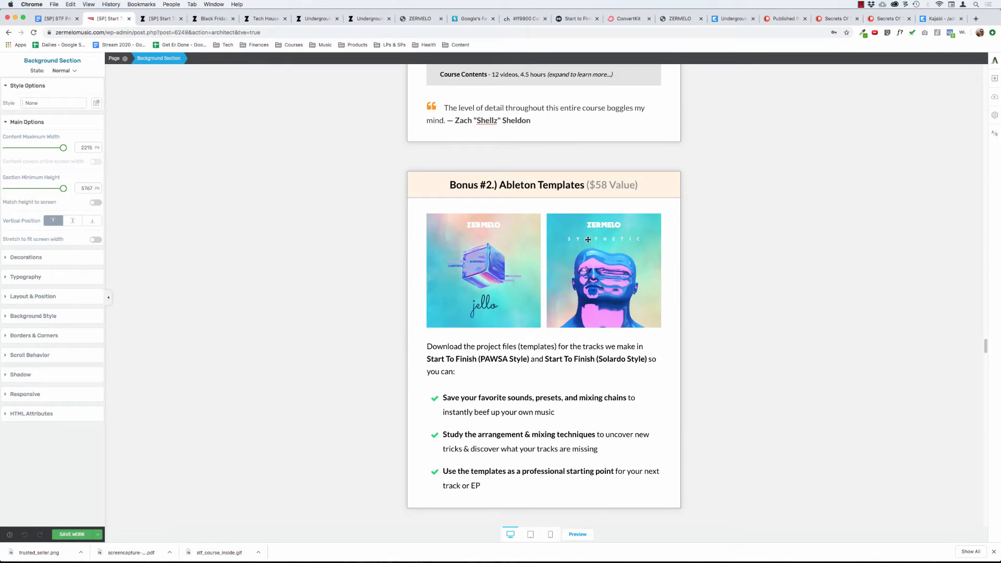
pyautogui.scroll(15, 588, 239)
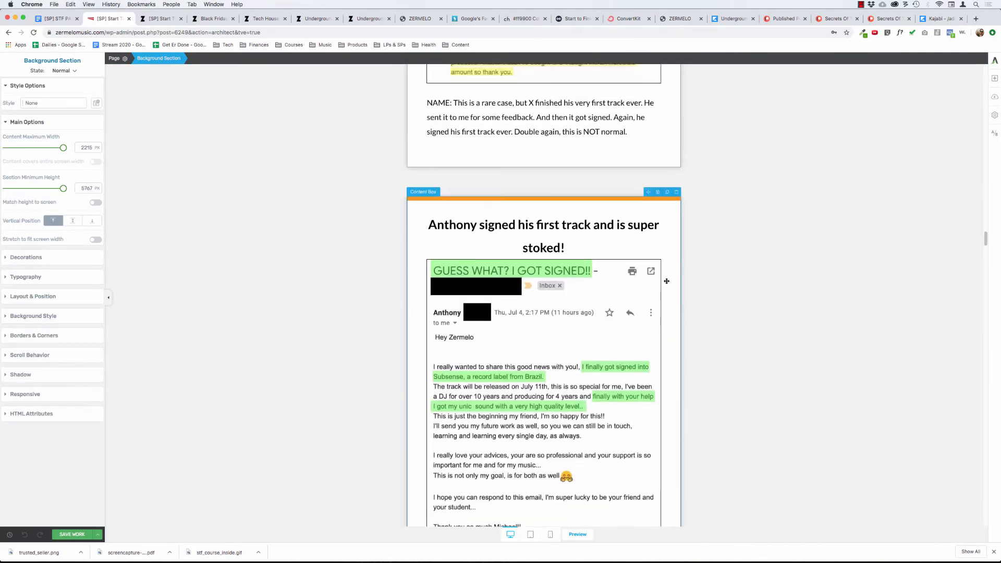
pyautogui.scroll(5, 667, 281)
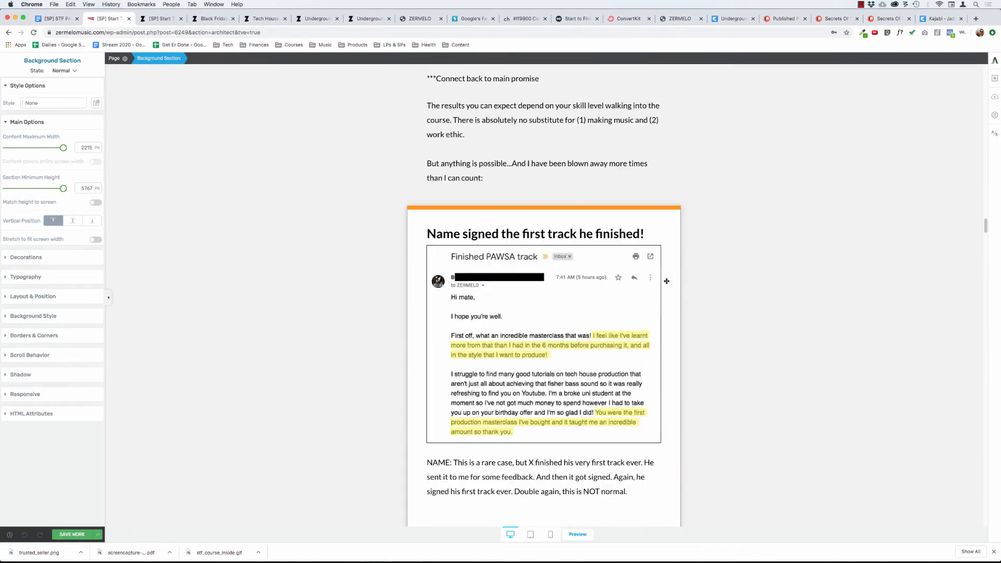
pyautogui.doubleClick(443, 234)
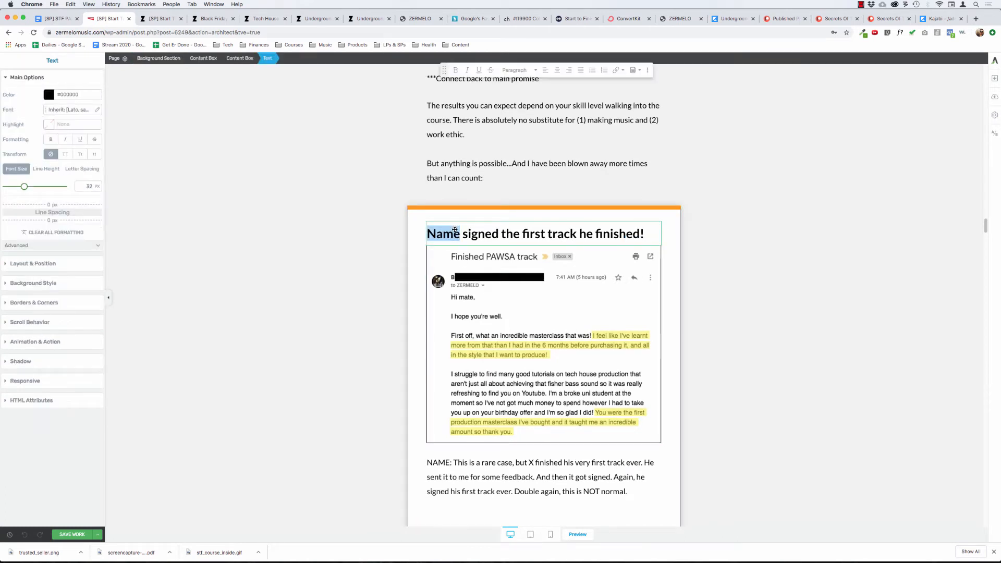
pyautogui.write('Brad')
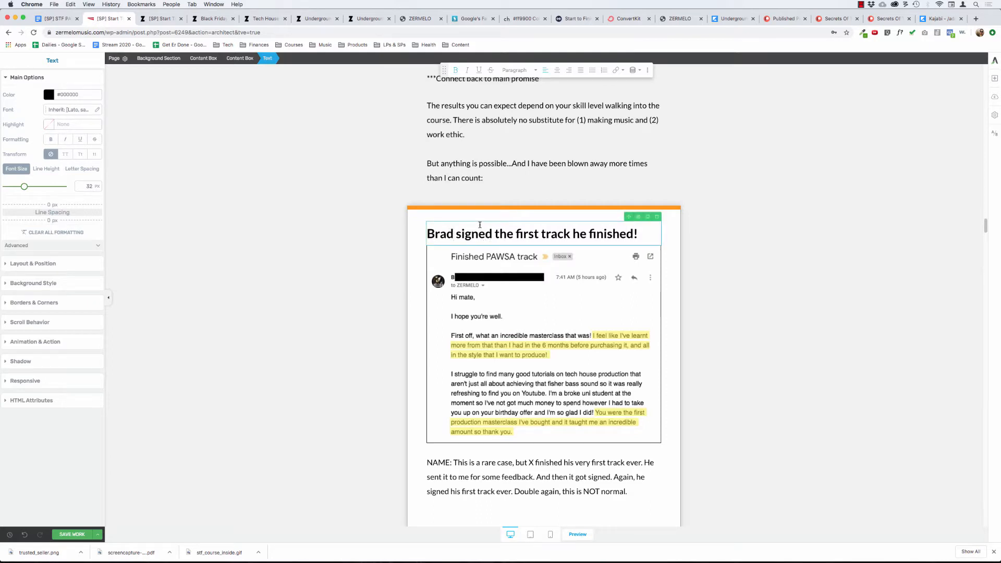
# Remove the heading's wording after the first name, trying "finally found the right help" and clearing it again.
pyautogui.press('shift+super+Right')
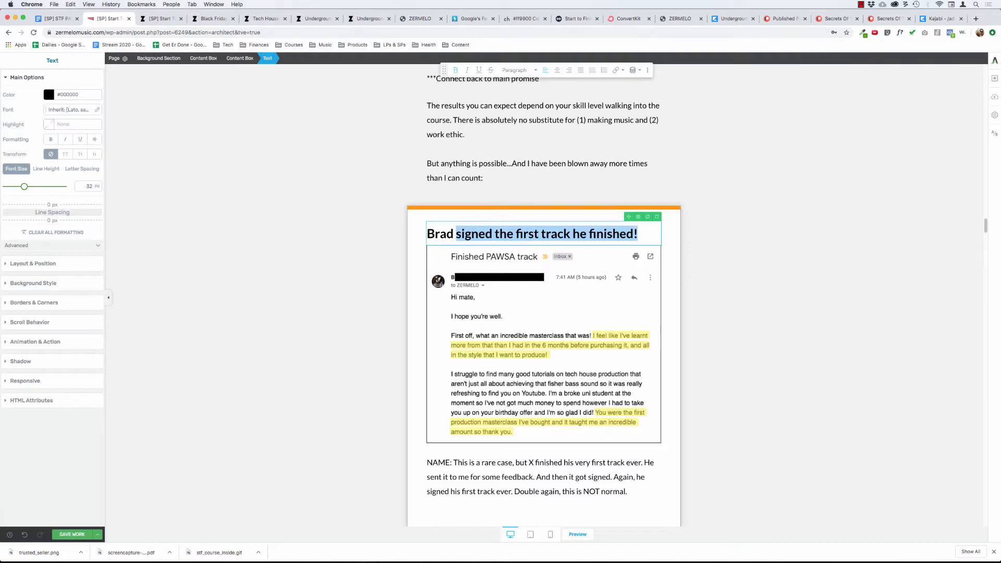
pyautogui.write('finally ')
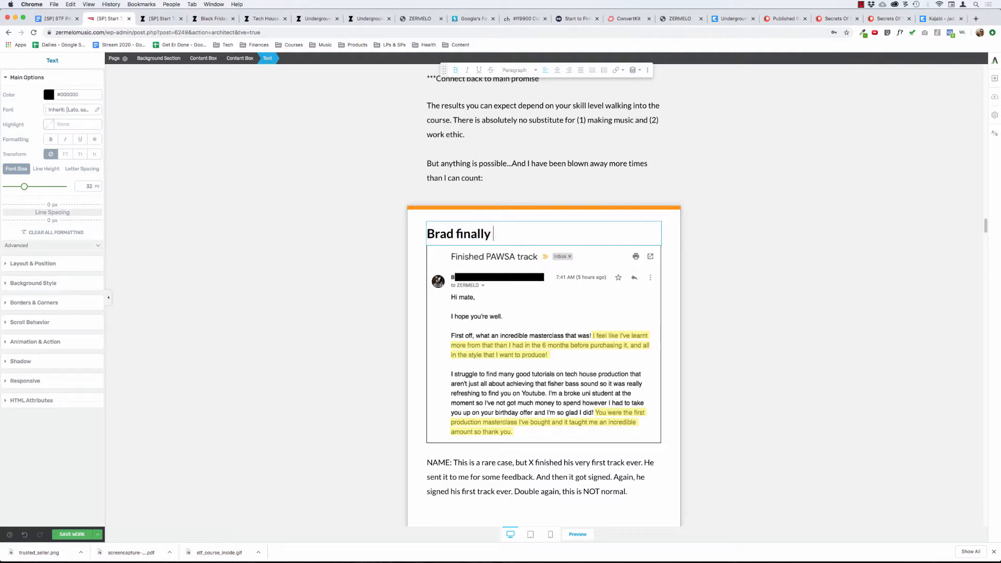
pyautogui.write('found the right help')
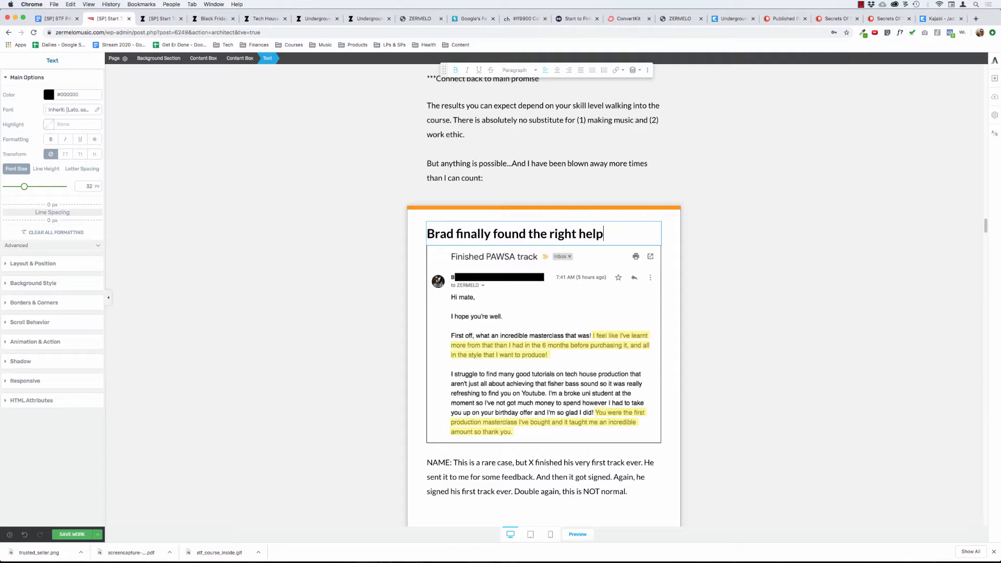
pyautogui.write('!')
pyautogui.press('BackSpace')
pyautogui.write('res')
pyautogui.write('ou')
pyautogui.press('BackSpace')
pyautogui.press('BackSpace')
pyautogui.press('BackSpace')
pyautogui.press('BackSpace')
pyautogui.press('BackSpace')
pyautogui.press('BackSpace')
pyautogui.press('BackSpace')
pyautogui.press('BackSpace')
pyautogui.press('BackSpace')
pyautogui.write('resource')
pyautogui.hotkey('alt', 'BackSpace')
pyautogui.hotkey('alt', 'BackSpace')
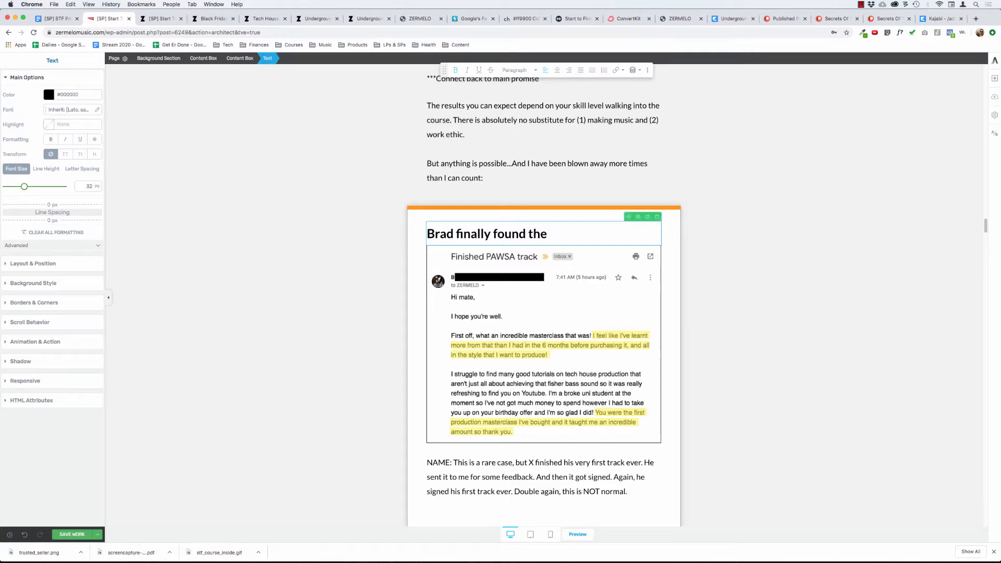
pyautogui.hotkey('alt', 'BackSpace')
pyautogui.hotkey('alt', 'BackSpace')
pyautogui.hotkey('alt', 'BackSpace')
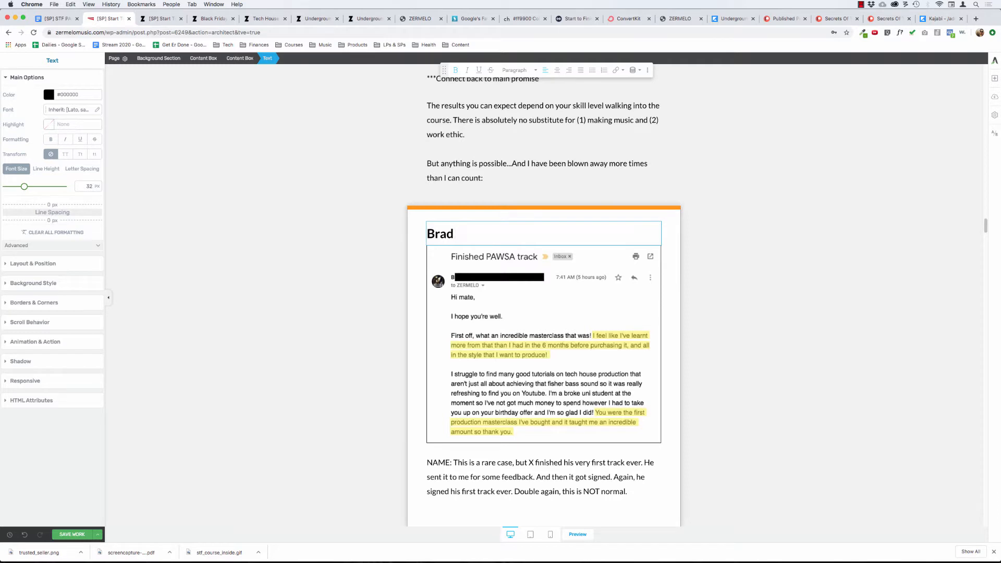
# Complete the heading after the student's first name with "found the help he needed...".
pyautogui.write('found the help he needed')
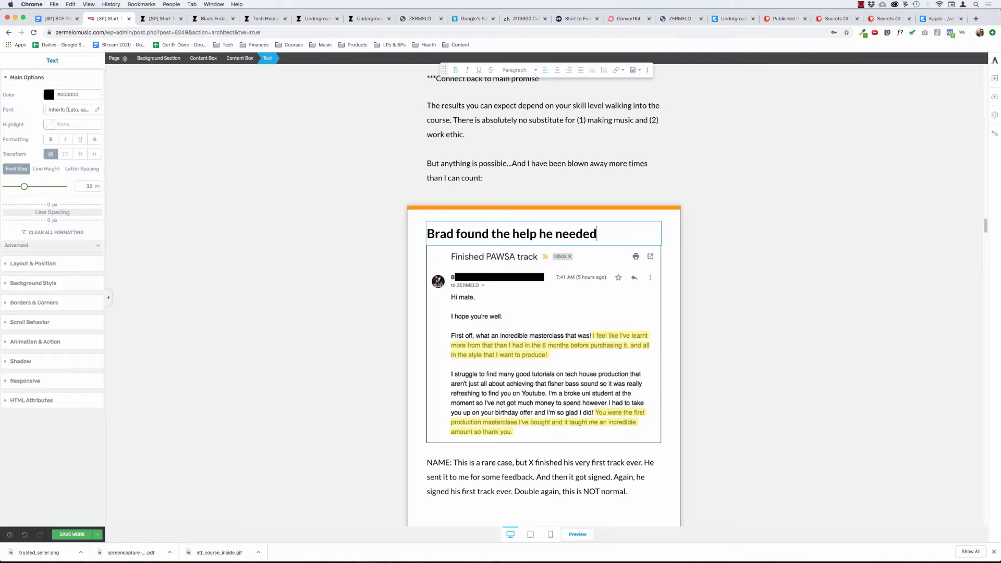
pyautogui.write('...')
# Delete the placeholder paragraph starting "NAME: This is a rare case" below the "Finished PAWSA track" email screenshot.
pyautogui.scroll(-1, 444, 411)
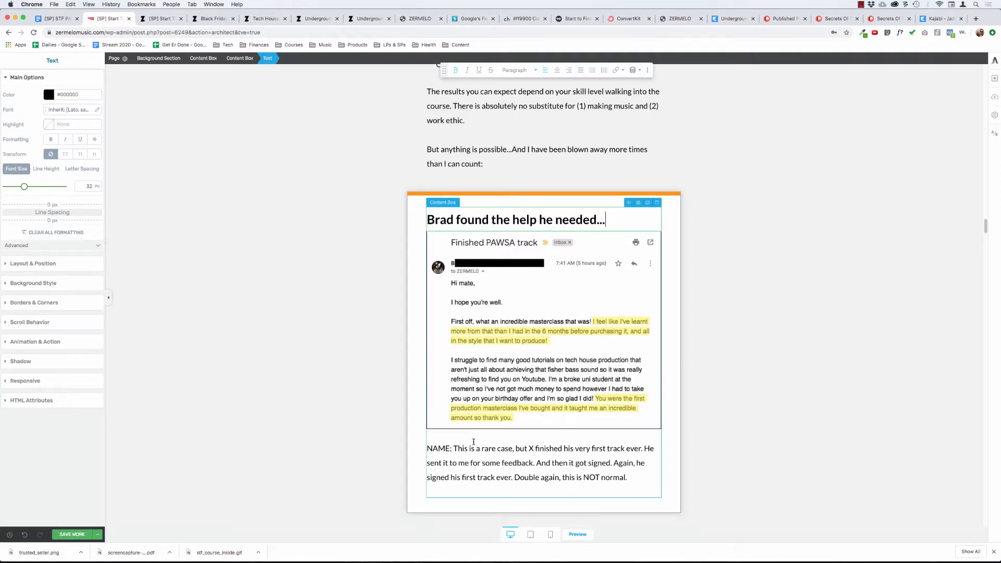
pyautogui.scroll(-3, 498, 459)
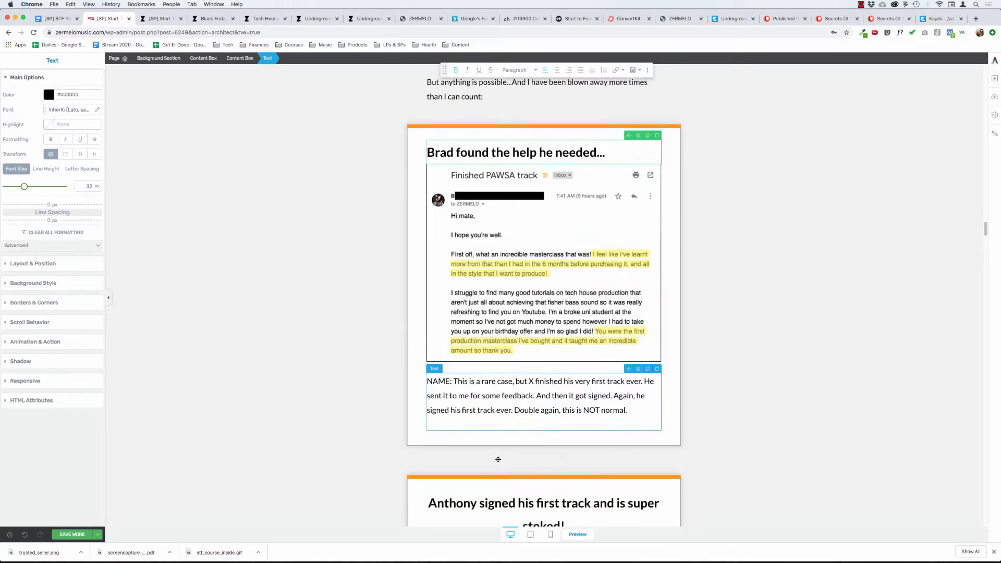
pyautogui.click(657, 369)
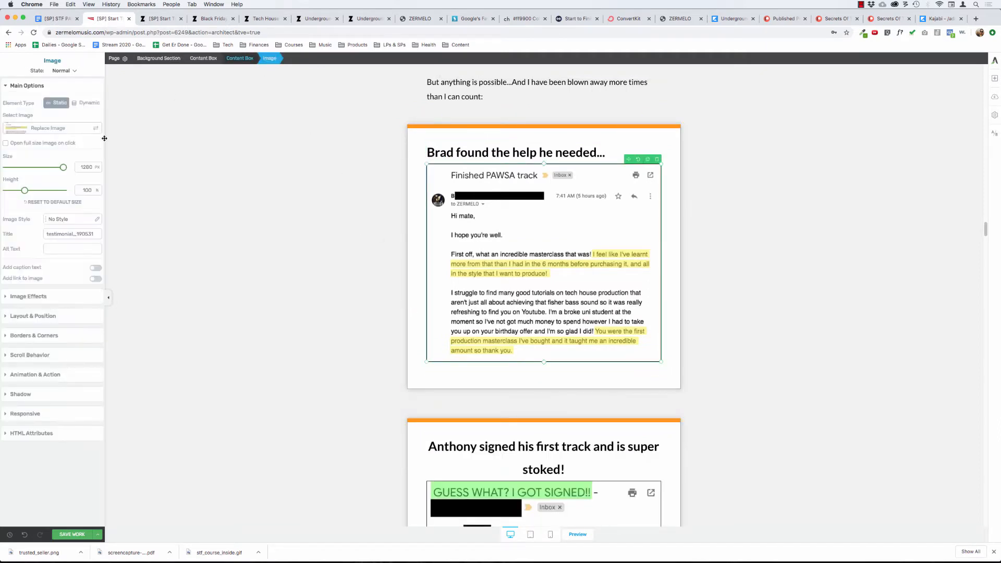
# Set the bottom margin of the "Finished PAWSA track" email image to 0.
pyautogui.click(36, 300)
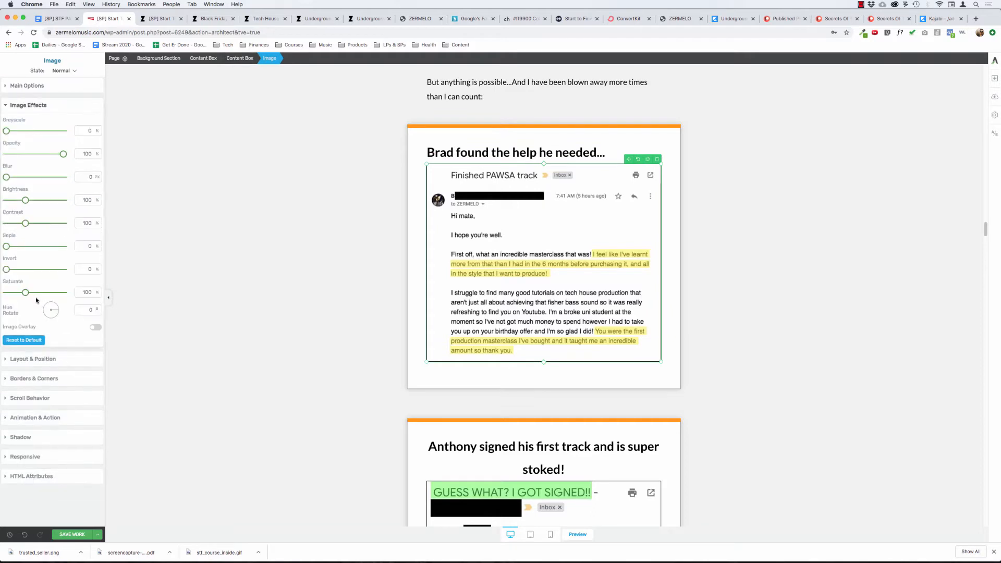
pyautogui.click(35, 358)
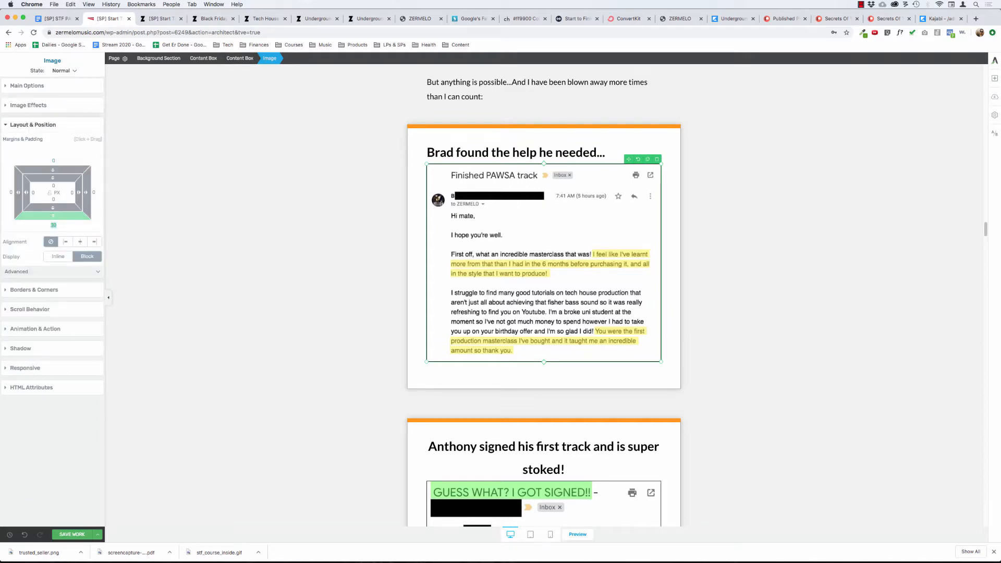
pyautogui.write('0')
pyautogui.click(258, 202)
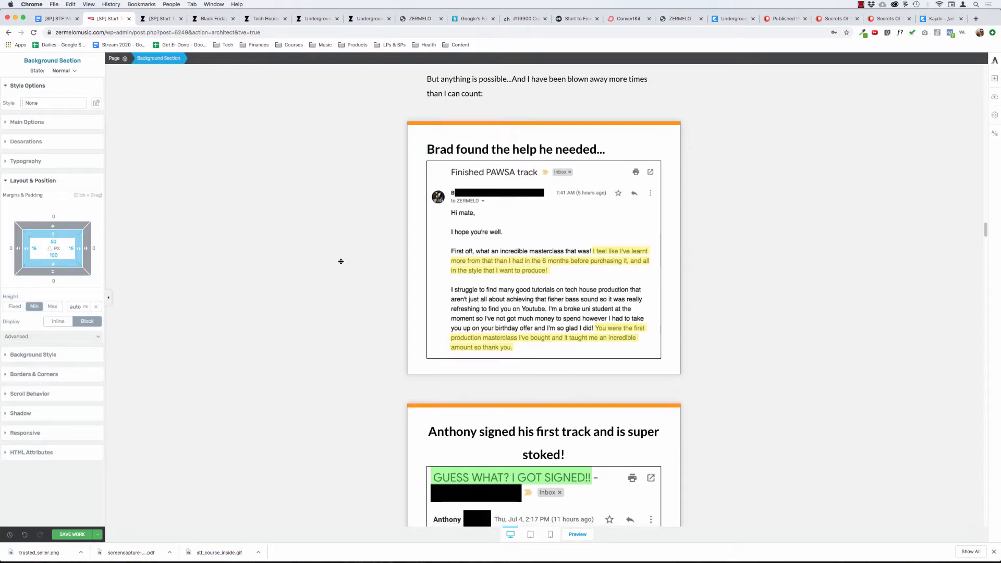
# Change the heading above the "GUESS WHAT? I GOT SIGNED!!" email so it reads "signed his very first track!" after the student's name.
pyautogui.scroll(-3, 340, 261)
pyautogui.scroll(-4, 340, 261)
pyautogui.scroll(-6, 340, 262)
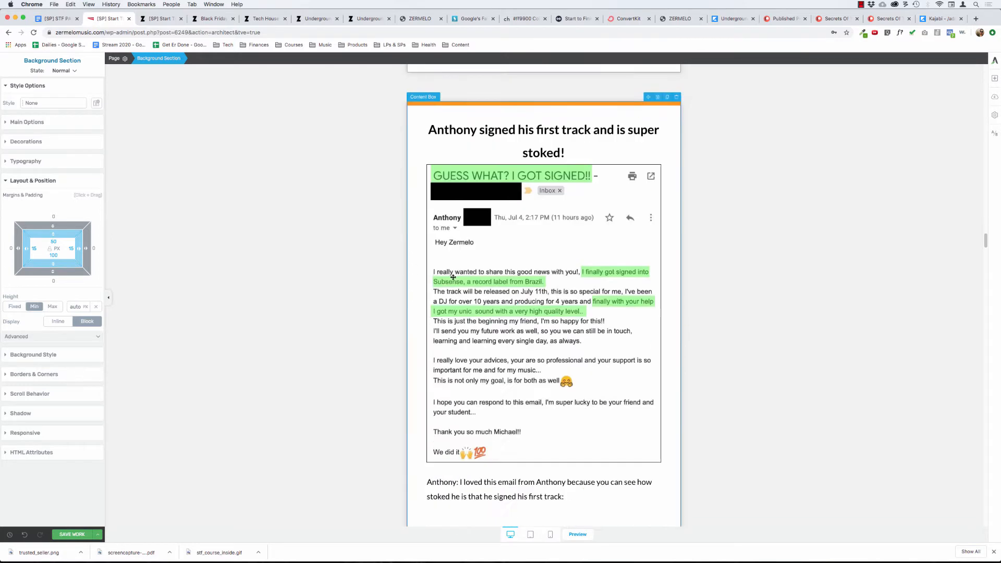
pyautogui.click(528, 126)
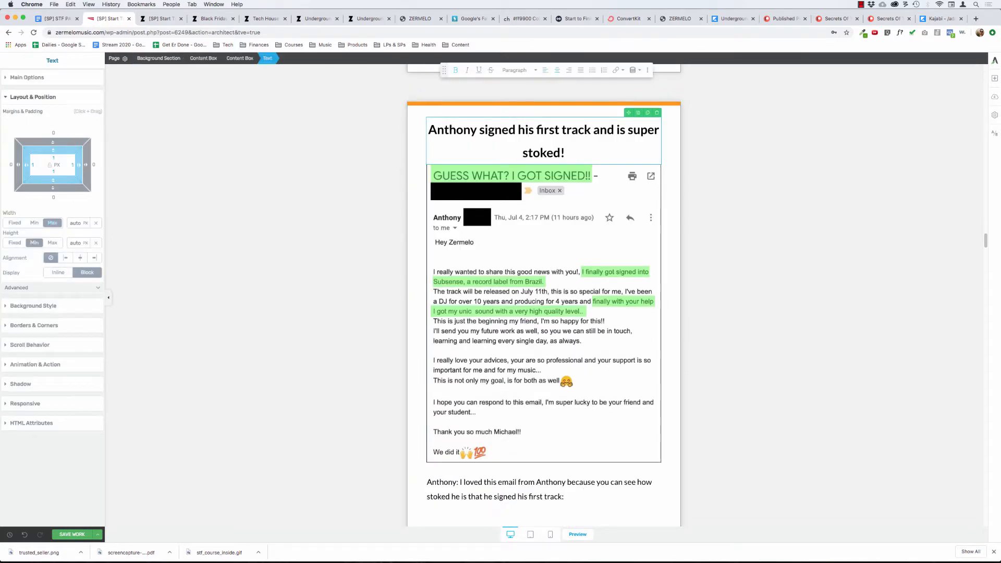
pyautogui.write('very')
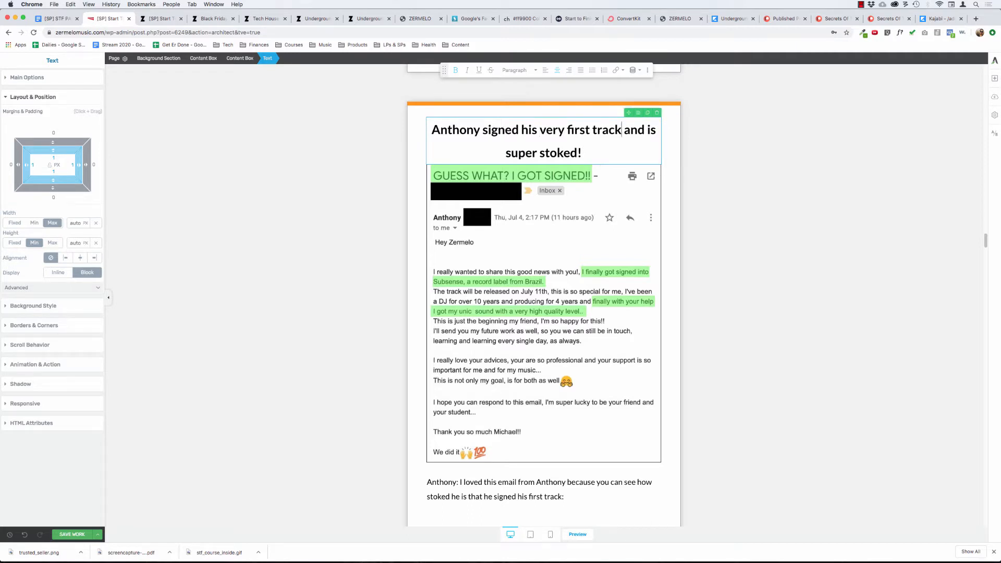
pyautogui.moveTo(621, 130); pyautogui.dragTo(599, 154)
pyautogui.press('BackSpace')
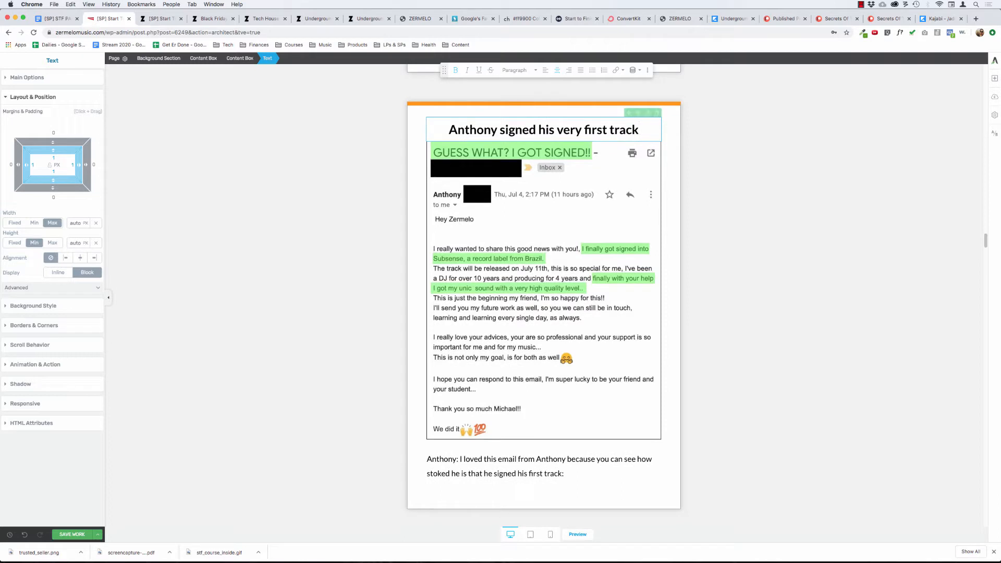
pyautogui.write('!')
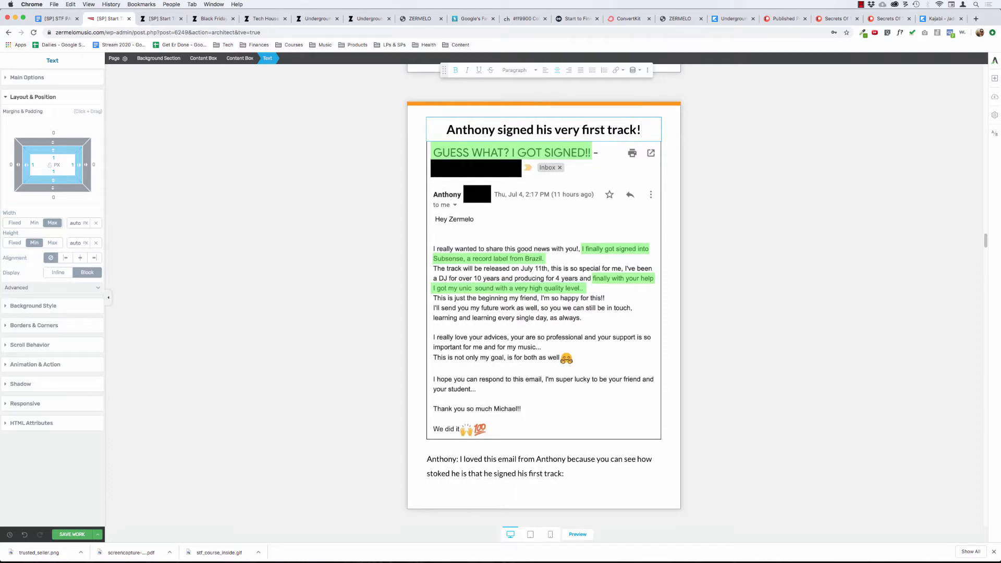
pyautogui.click(392, 373)
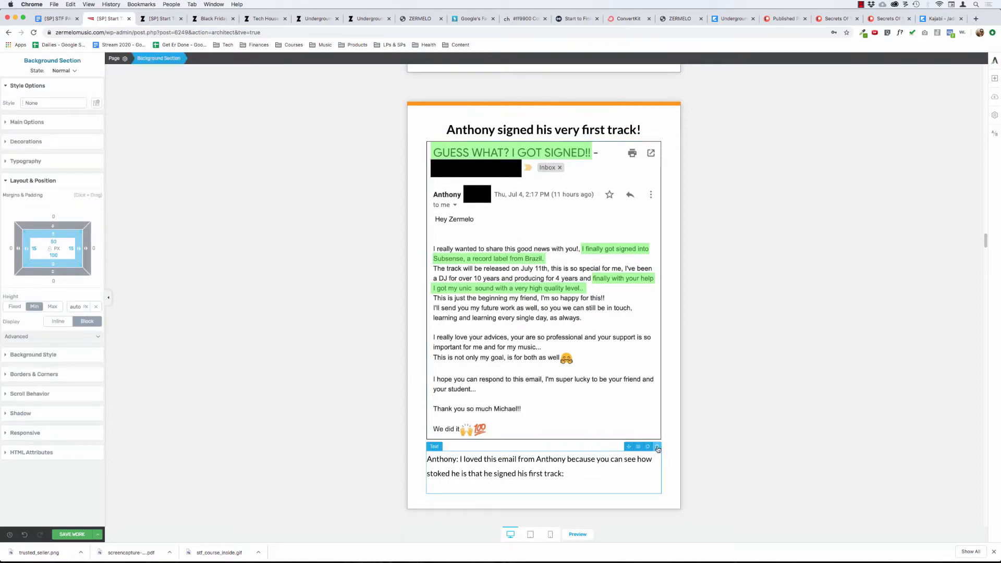
# Delete the paragraph below the "GUESS WHAT? I GOT SIGNED!!" email image and set the image's bottom margin to 0.
pyautogui.click(658, 449)
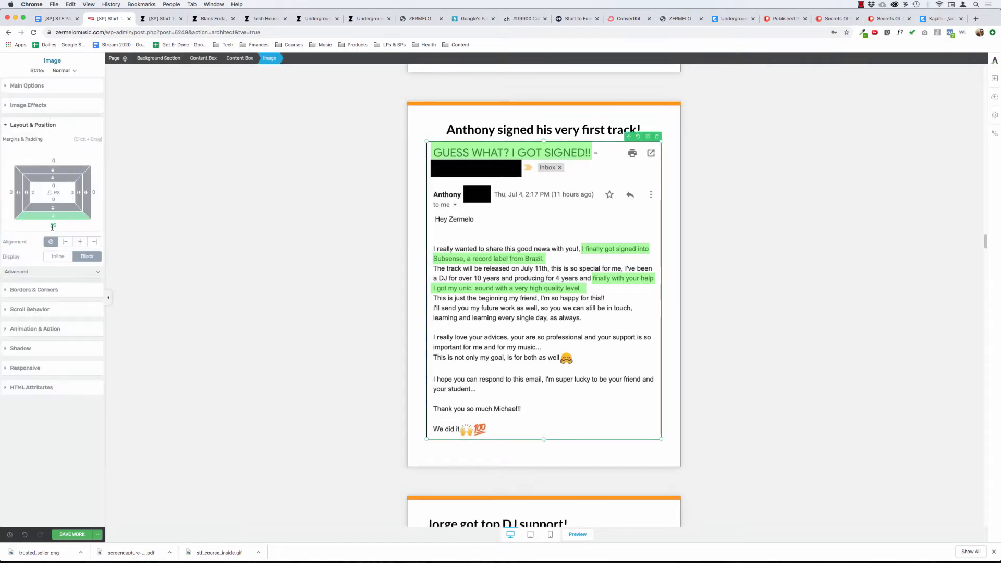
pyautogui.click(53, 226)
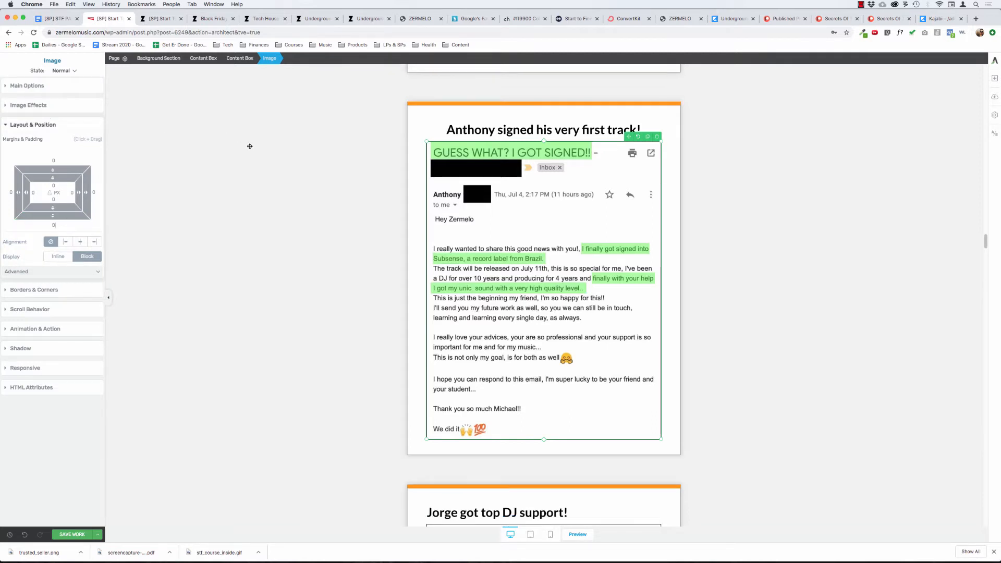
# Add a text element below the "GUESS WHAT? I GOT SIGNED!!" email image and begin its note with "I love this em".
pyautogui.click(995, 77)
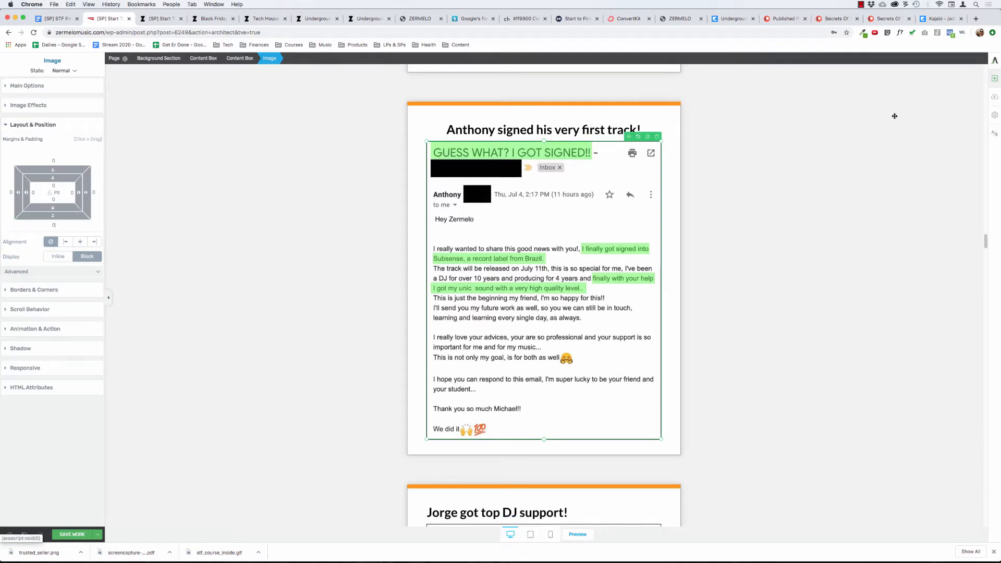
pyautogui.moveTo(926, 185); pyautogui.dragTo(519, 437)
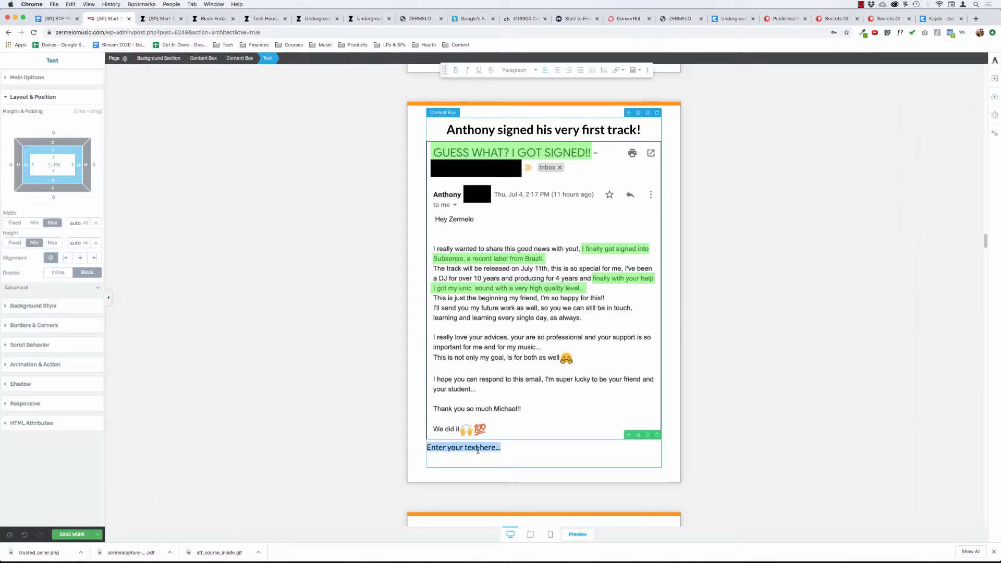
pyautogui.write('I love th')
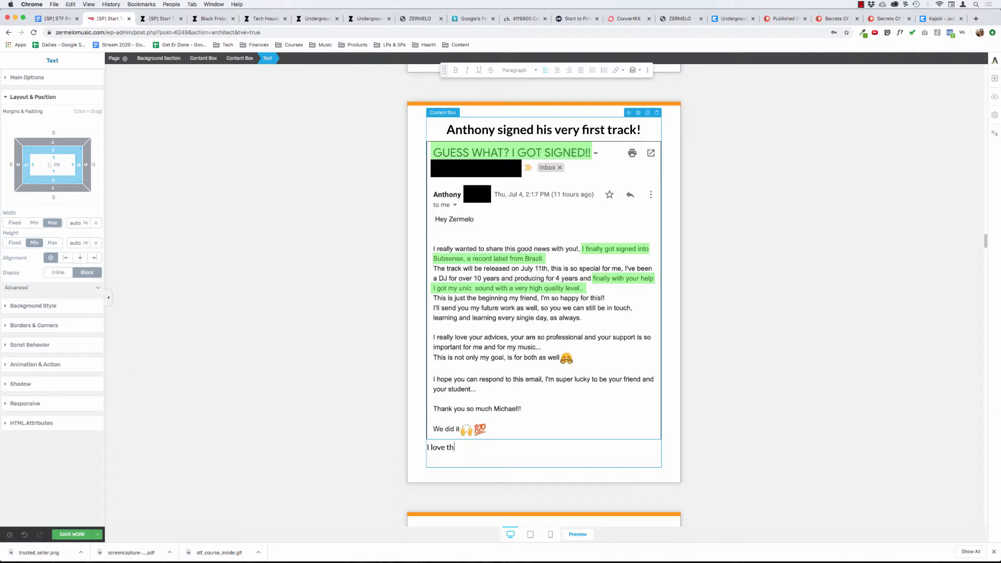
pyautogui.write('is em')
pyautogui.press('super+Left')
pyautogui.write('PS -')
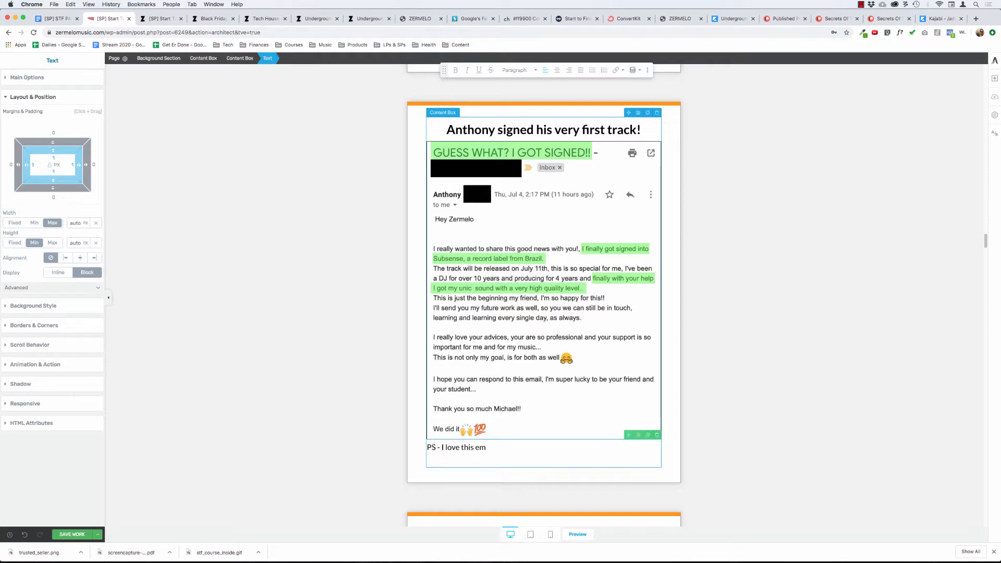
pyautogui.press('super+BackSpace')
pyautogui.press('shift+super+Right')
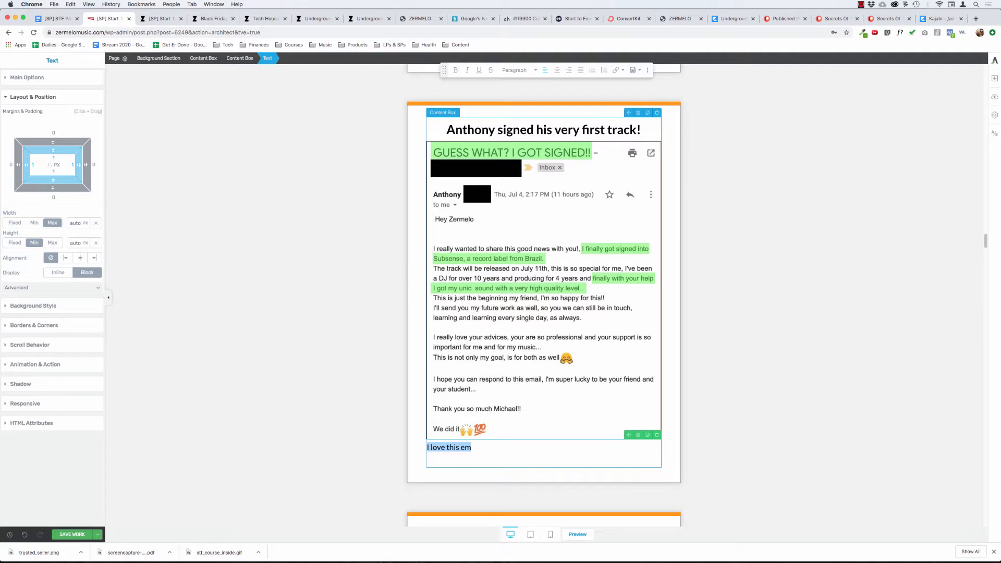
pyautogui.press('Right')
# Complete the note as "I love this email because you can tell that", the student's first name and "is STOKED!".
pyautogui.write('ail because yo')
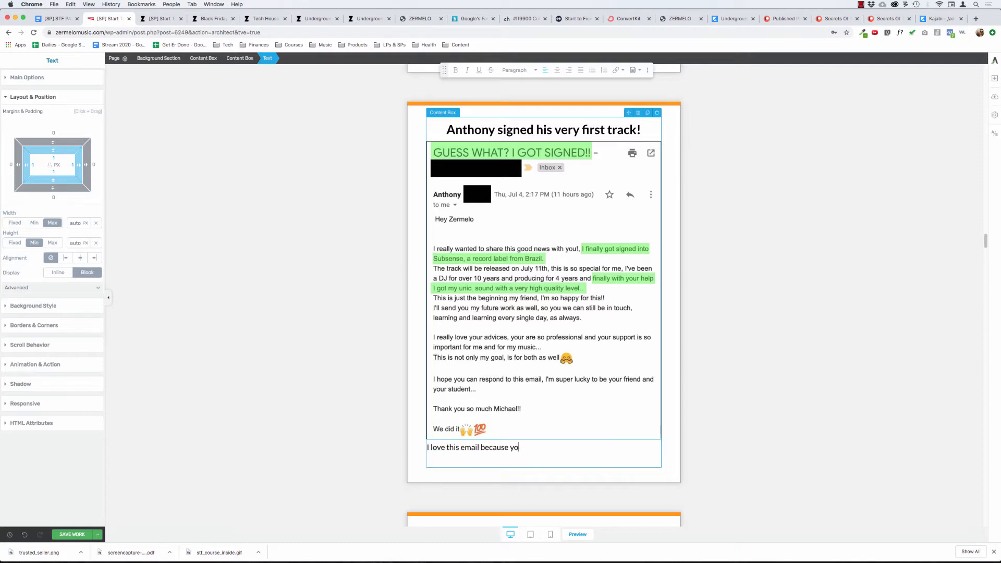
pyautogui.write('u can tell that Anthony is STOCKED')
pyautogui.press('BackSpace')
# Italicize and center the whole note below the "GUESS WHAT? I GOT SIGNED!!" email image.
pyautogui.press('super+a')
pyautogui.press('super+i')
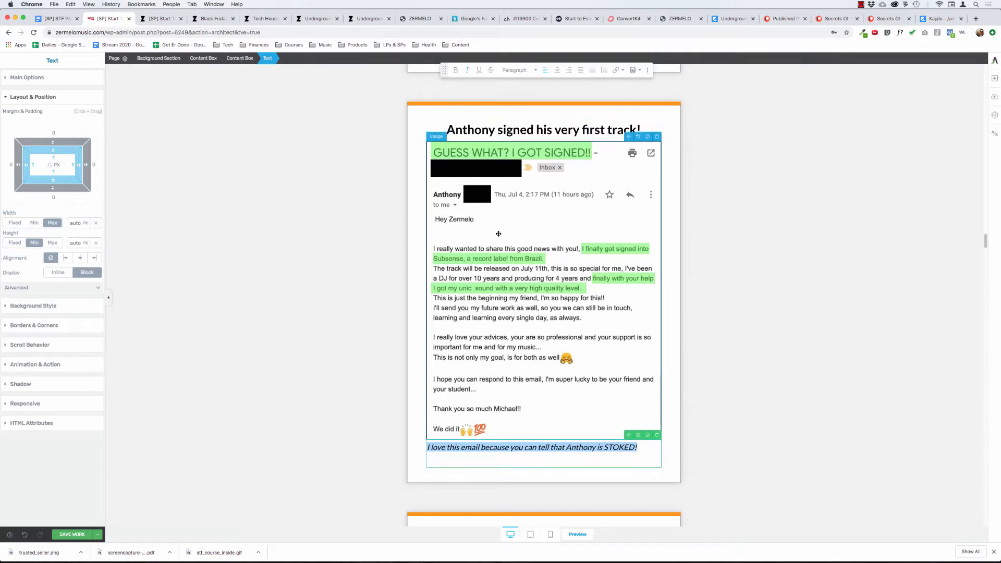
pyautogui.click(557, 70)
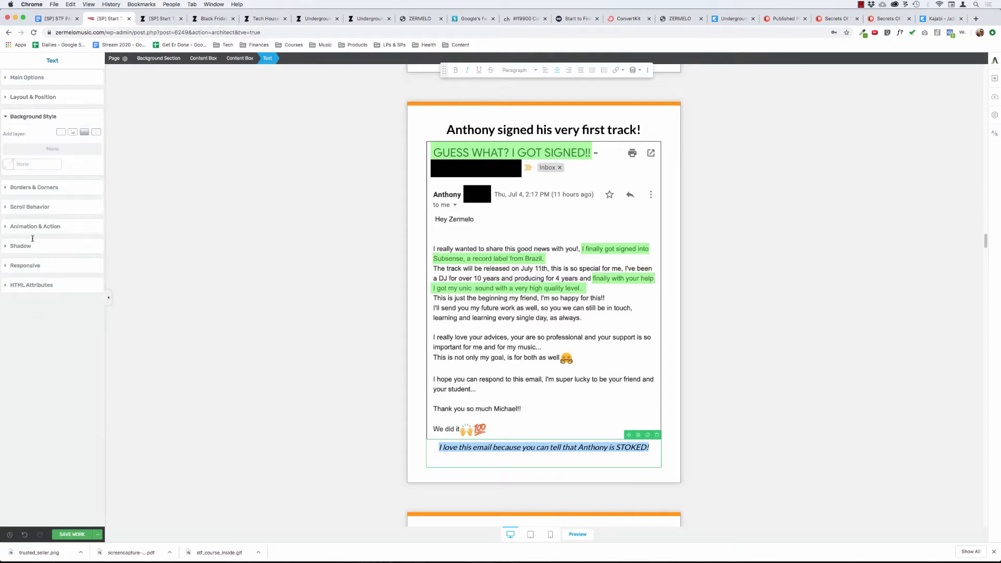
# Set the text color of the "I love this email" note to #999999.
pyautogui.click(33, 97)
pyautogui.click(29, 77)
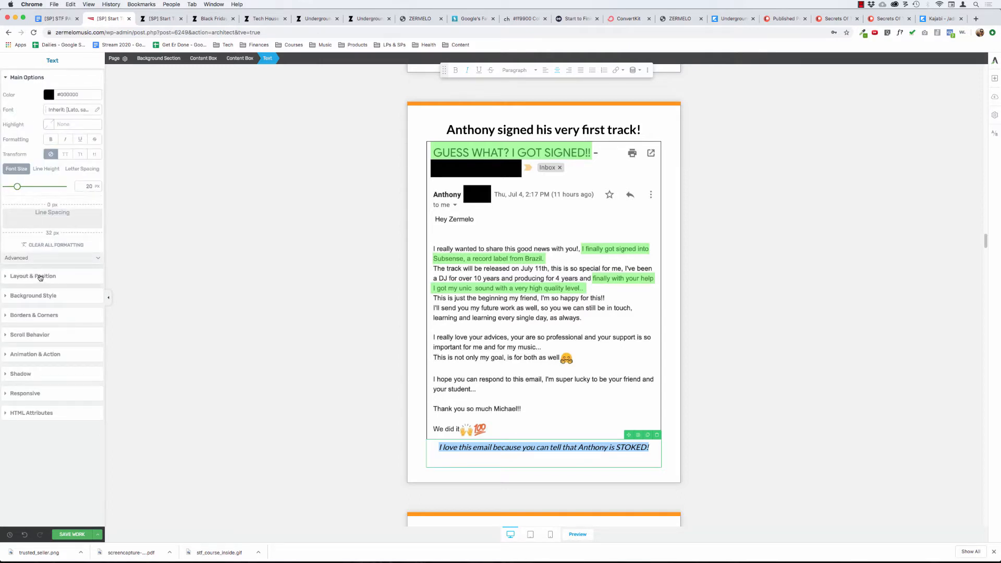
pyautogui.click(49, 94)
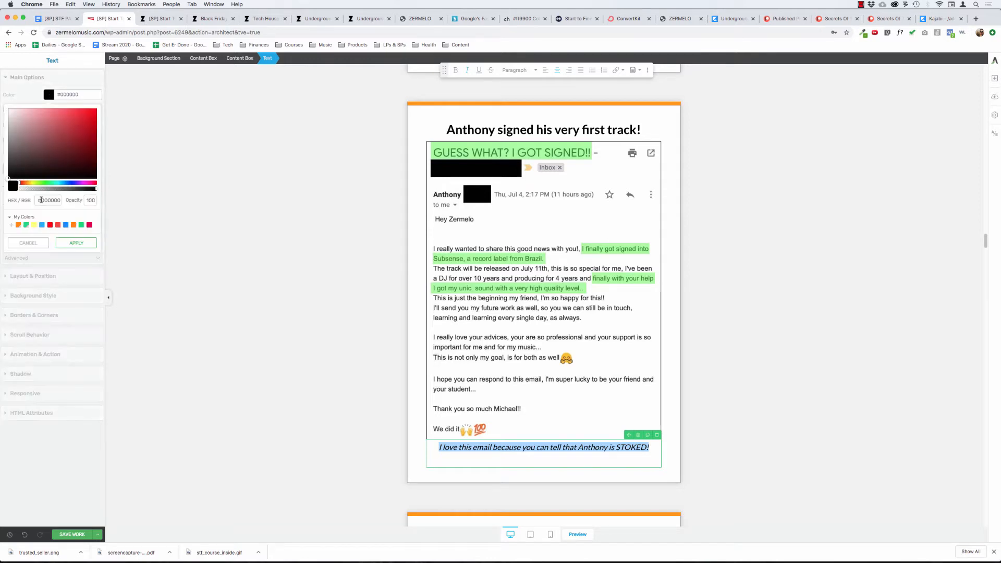
pyautogui.click(49, 200)
pyautogui.write('999999')
pyautogui.click(84, 244)
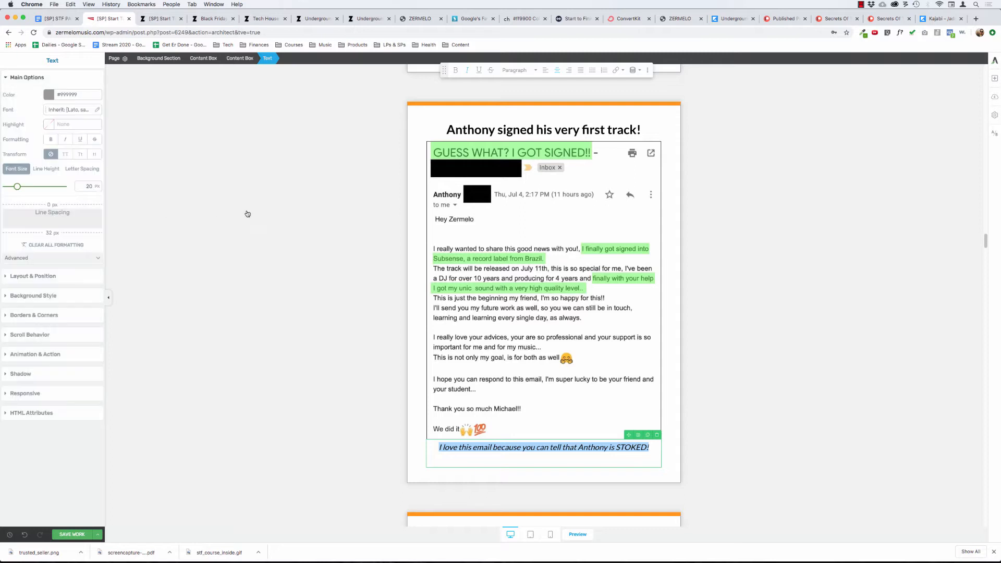
pyautogui.click(250, 206)
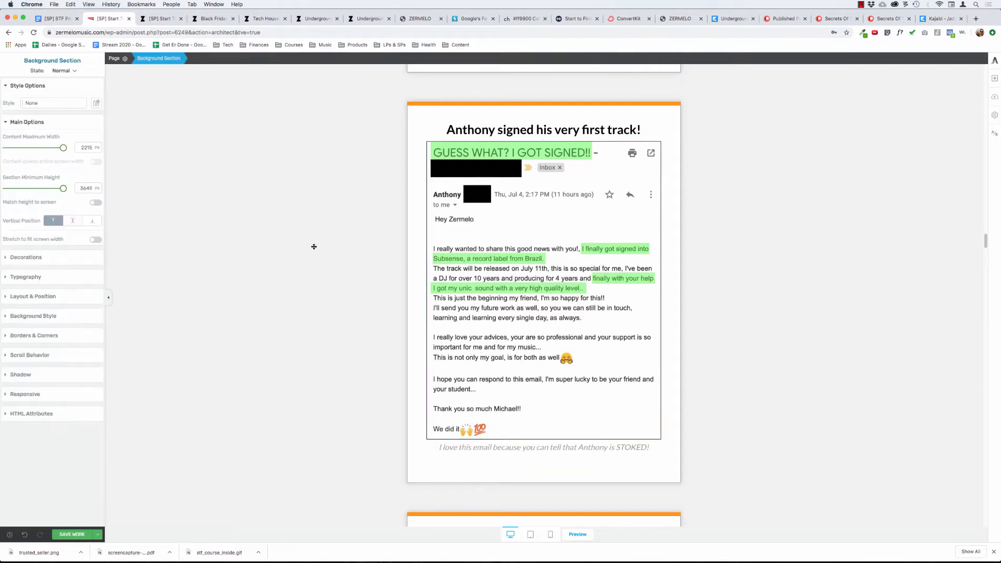
# Reduce the line spacing below the "I love this email" note to 0 px.
pyautogui.click(512, 453)
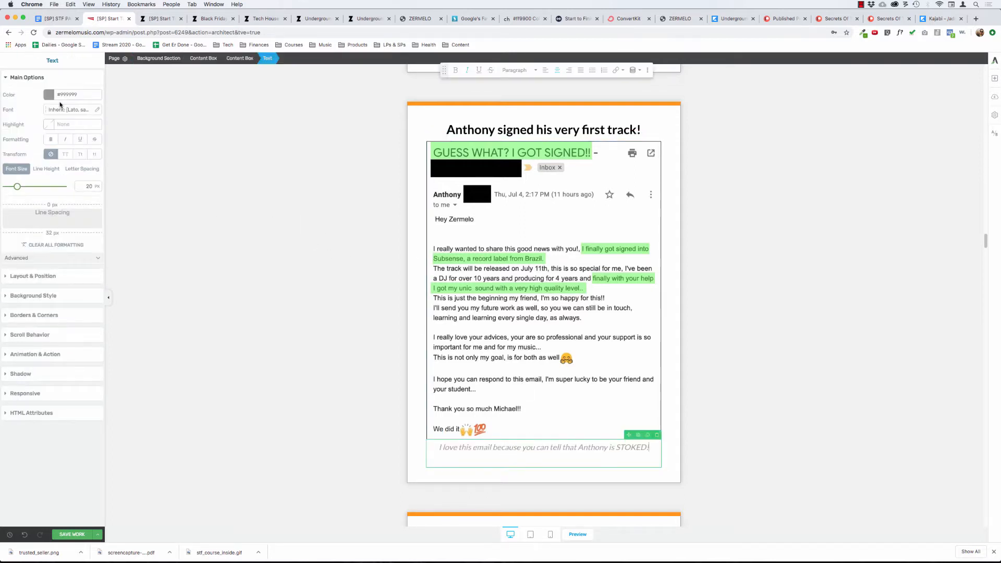
pyautogui.moveTo(51, 233); pyautogui.dragTo(79, 131)
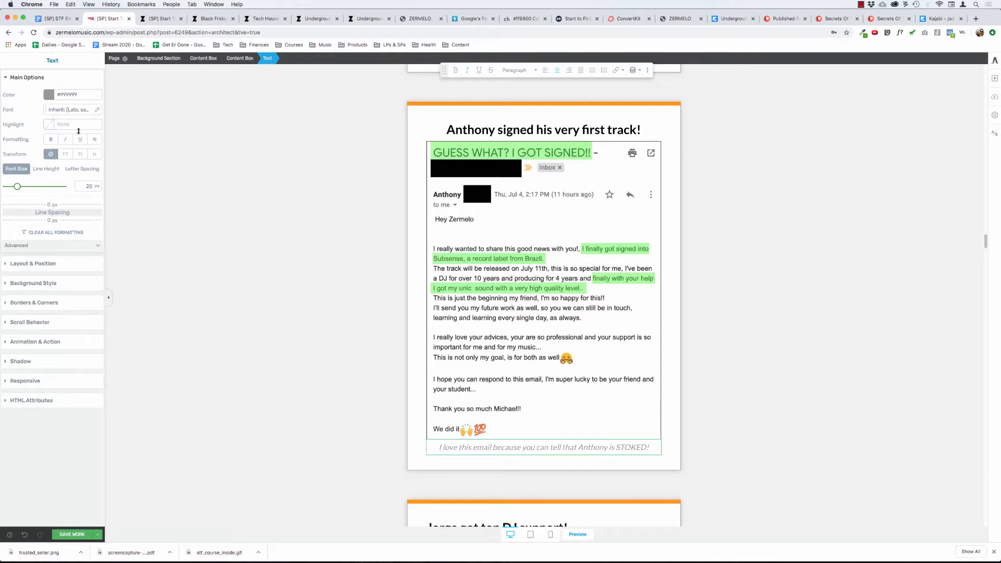
pyautogui.click(300, 279)
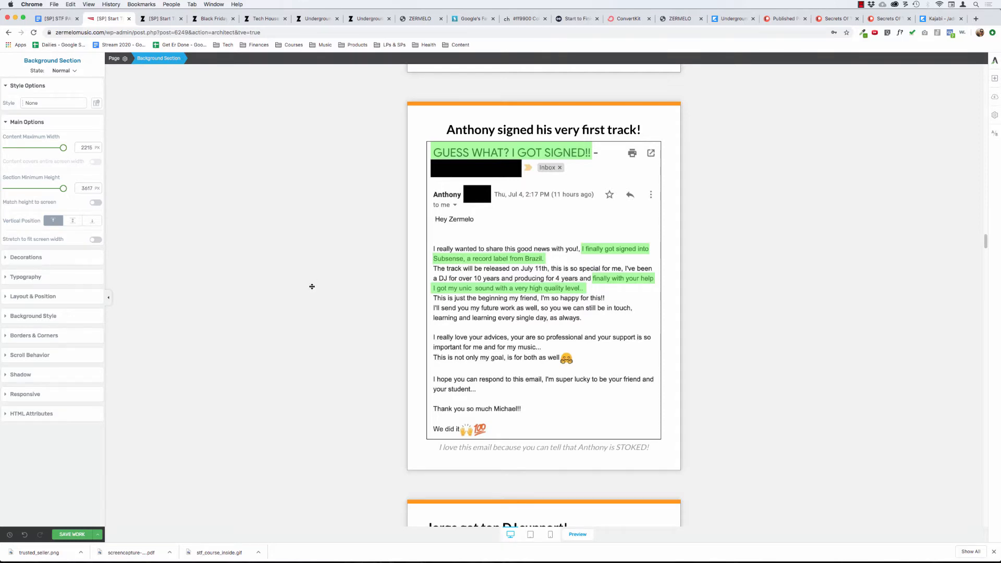
# In the paragraph below the "got top DJ support!" email, replace "he" in "And he sent me a track" with the student's first name.
pyautogui.scroll(3, 313, 285)
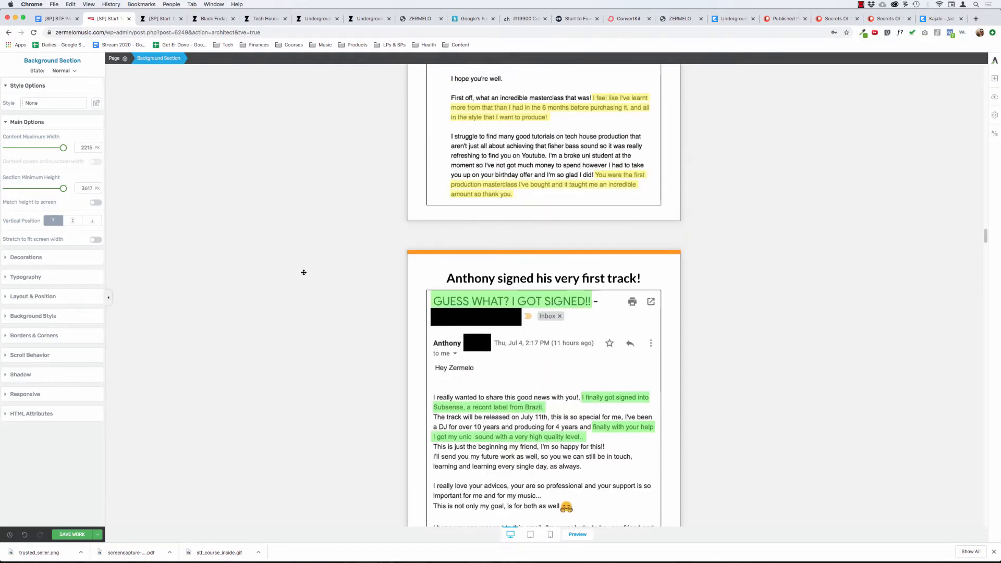
pyautogui.scroll(5, 307, 276)
pyautogui.scroll(-1, 301, 297)
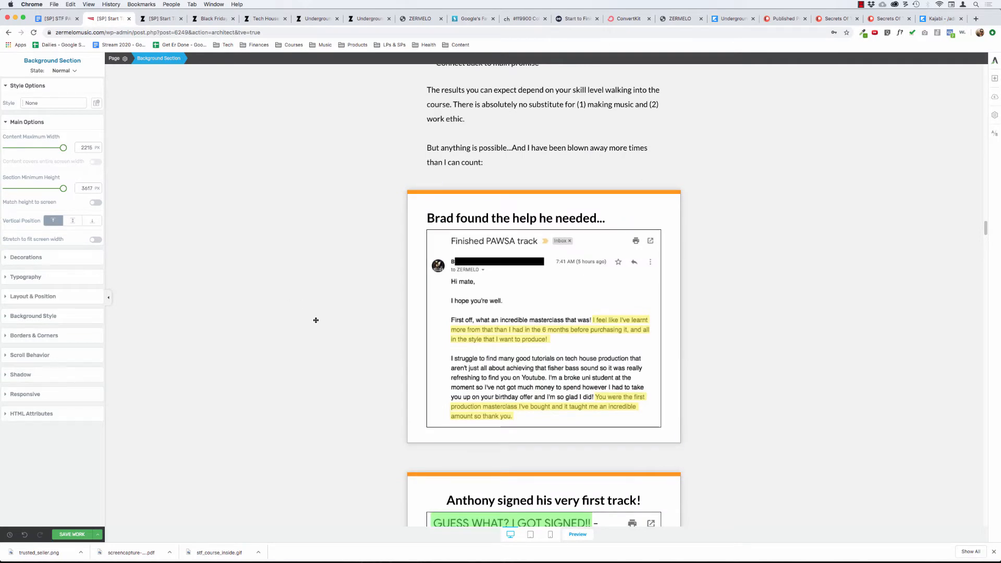
pyautogui.scroll(-9, 315, 320)
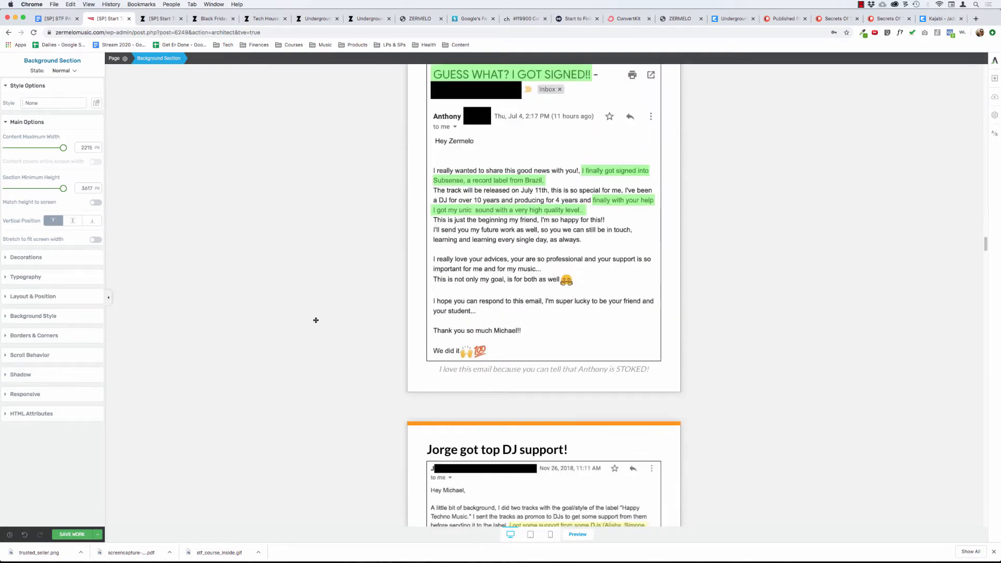
pyautogui.scroll(-6, 316, 320)
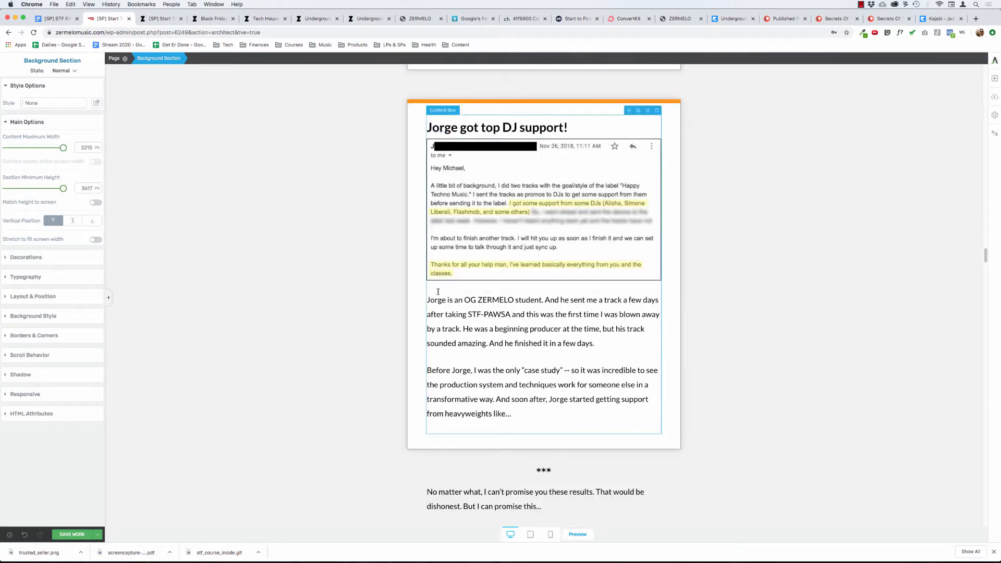
pyautogui.click(557, 300)
pyautogui.doubleClick(564, 300)
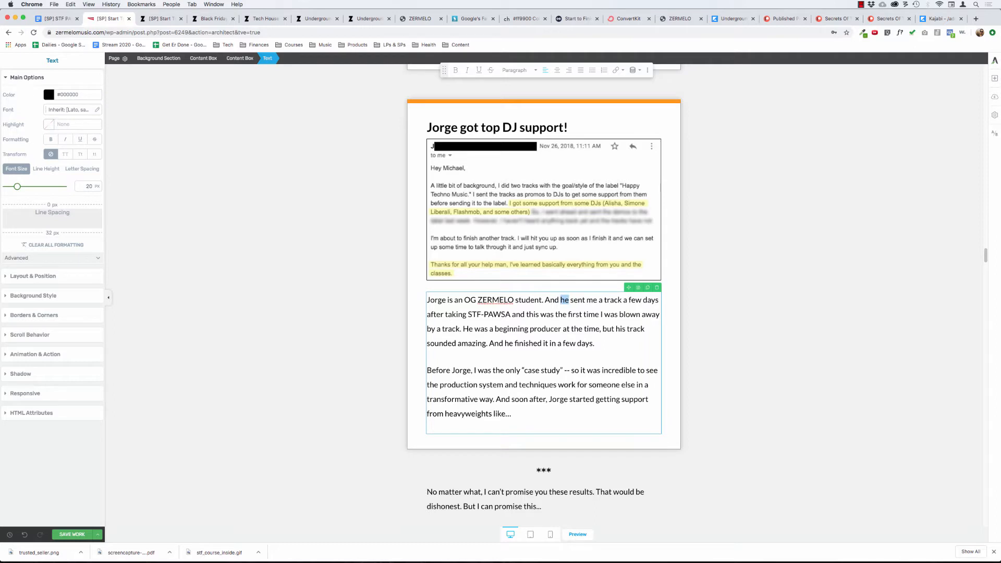
pyautogui.write('Jorge')
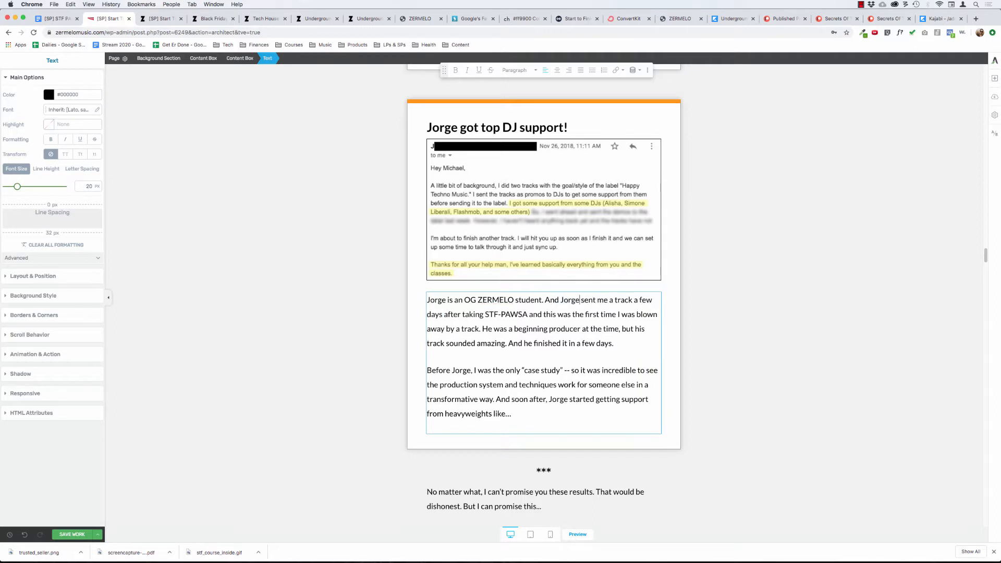
# Insert "I released Start To Finish: PAWSA" at the beginning of the paragraph below the top DJ support email.
pyautogui.click(542, 300)
pyautogui.write('I released ')
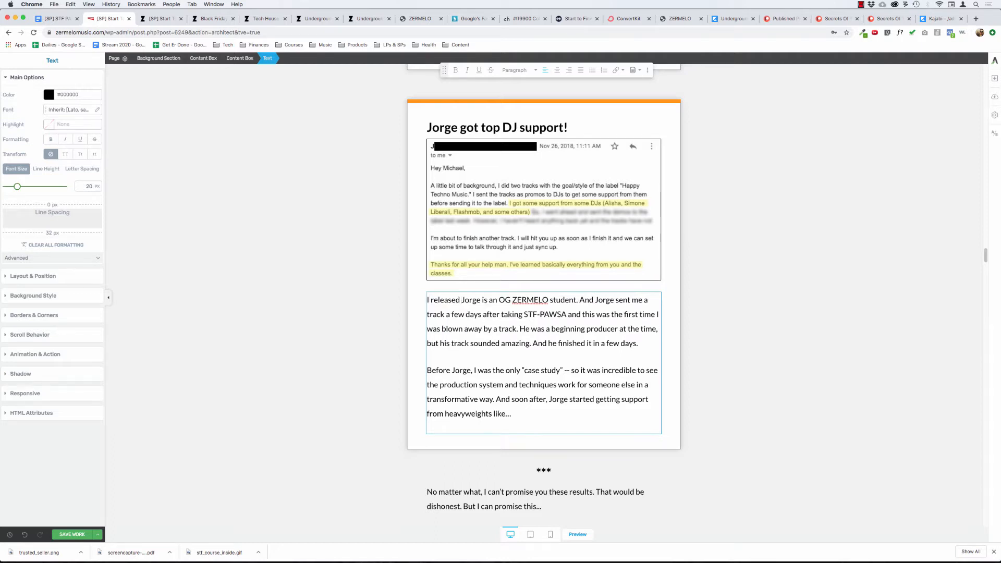
pyautogui.write('Start To')
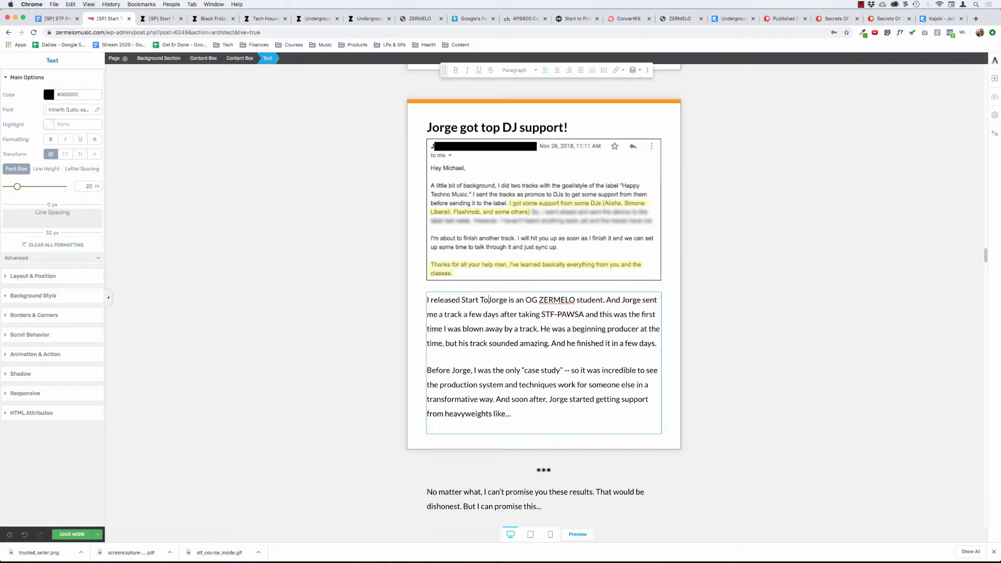
pyautogui.write(' Finish')
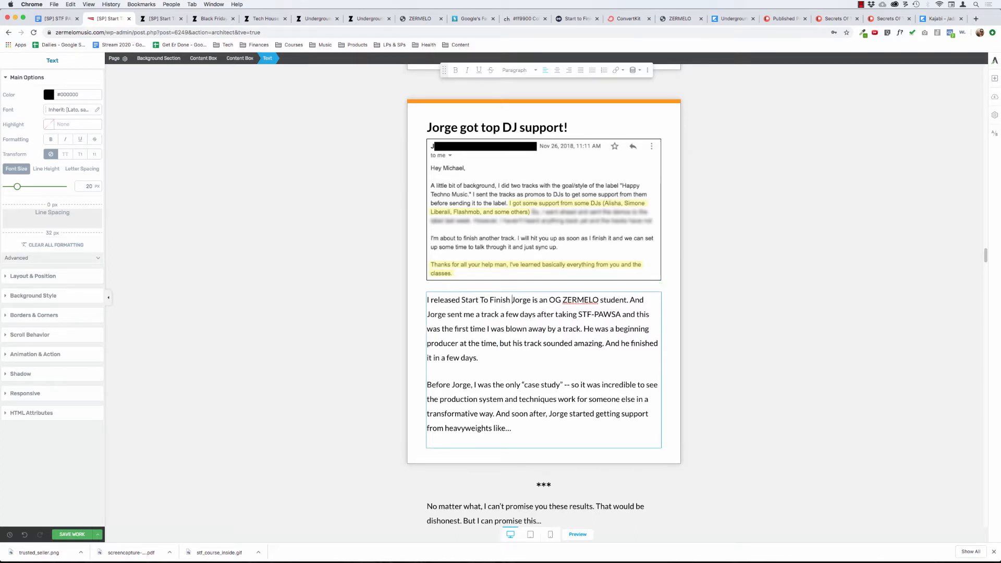
pyautogui.press('BackSpace')
pyautogui.write(': PAWSA')
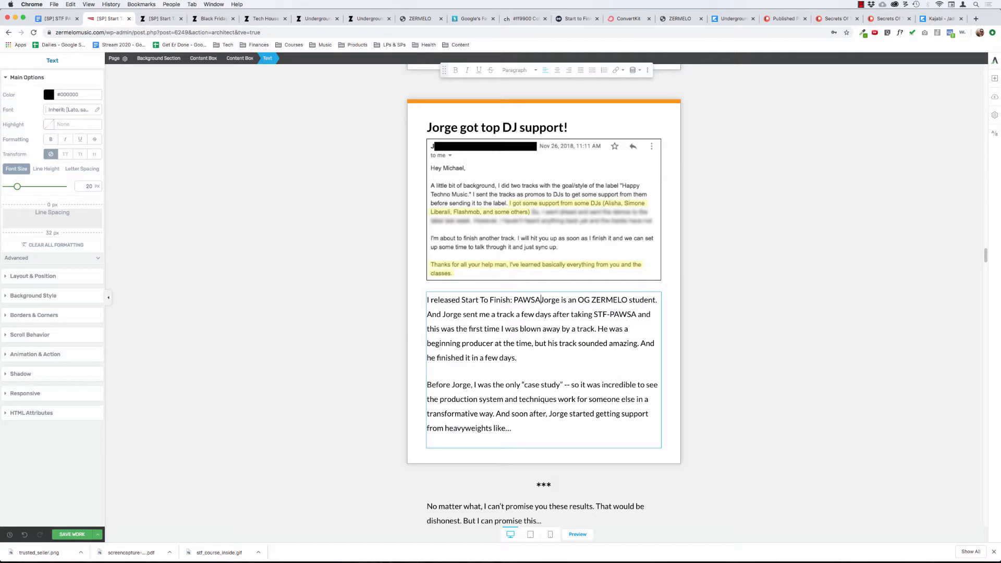
# Make the course name "Start To Finish: PAWSA" bold in the paragraph's opening sentence.
pyautogui.hotkey('shift', 'alt', 'Left')
pyautogui.hotkey('shift', 'alt', 'Left')
pyautogui.hotkey('shift', 'alt', 'Left')
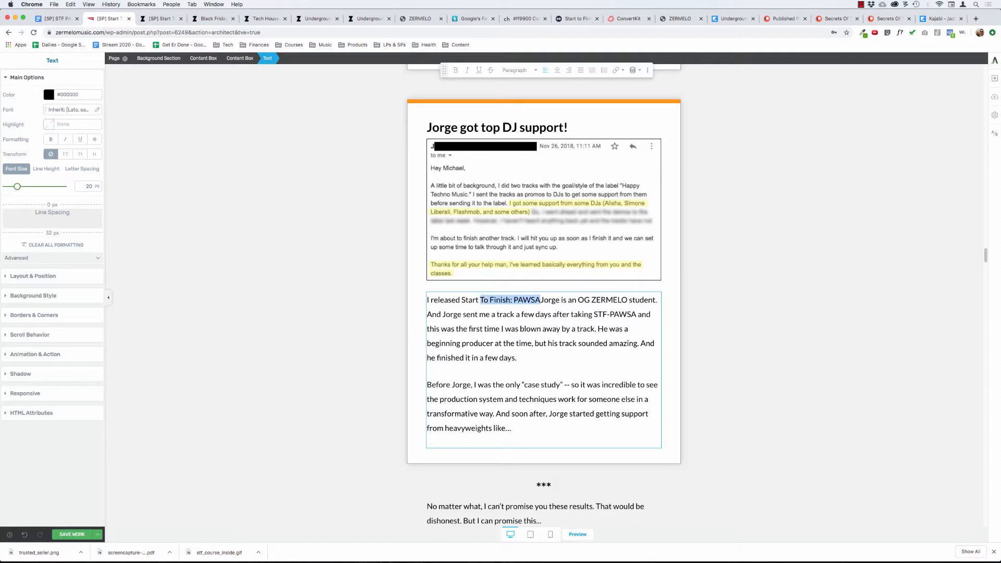
pyautogui.hotkey('shift', 'alt', 'Left')
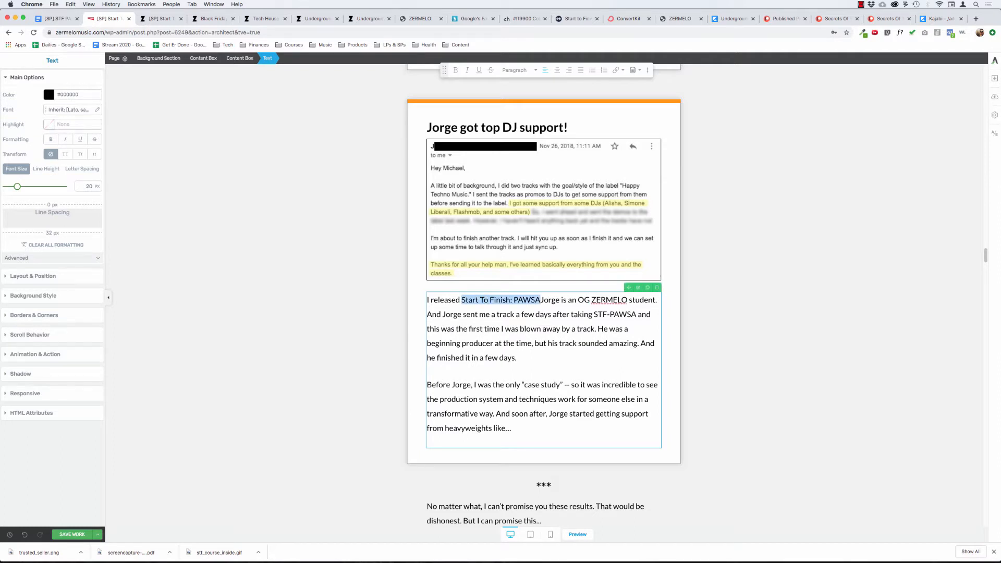
pyautogui.press('super+b')
pyautogui.press('Right')
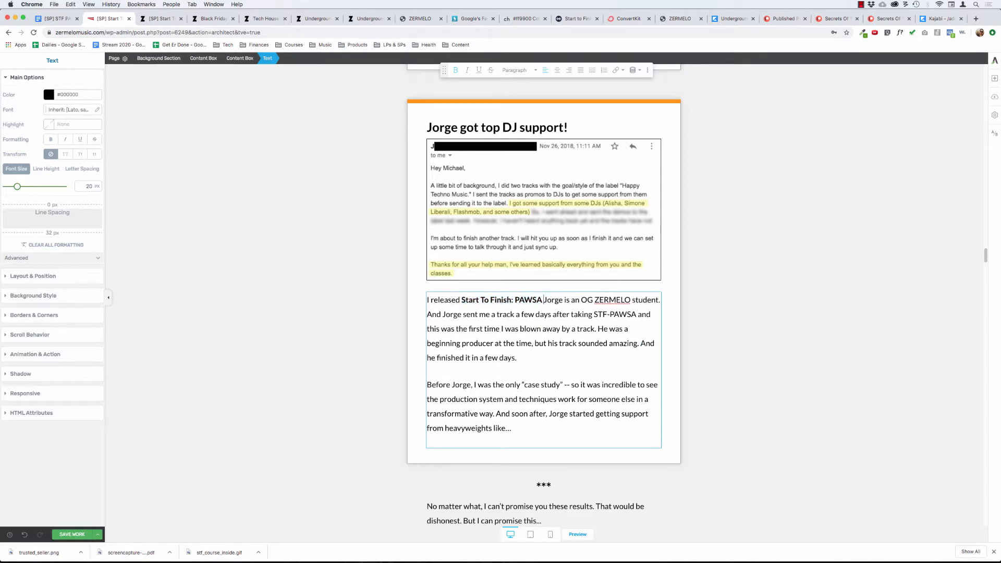
# Continue the opening sentence after the bold course name with "in early November 2018." in regular, non-bold text.
pyautogui.press('super+b')
pyautogui.write('o')
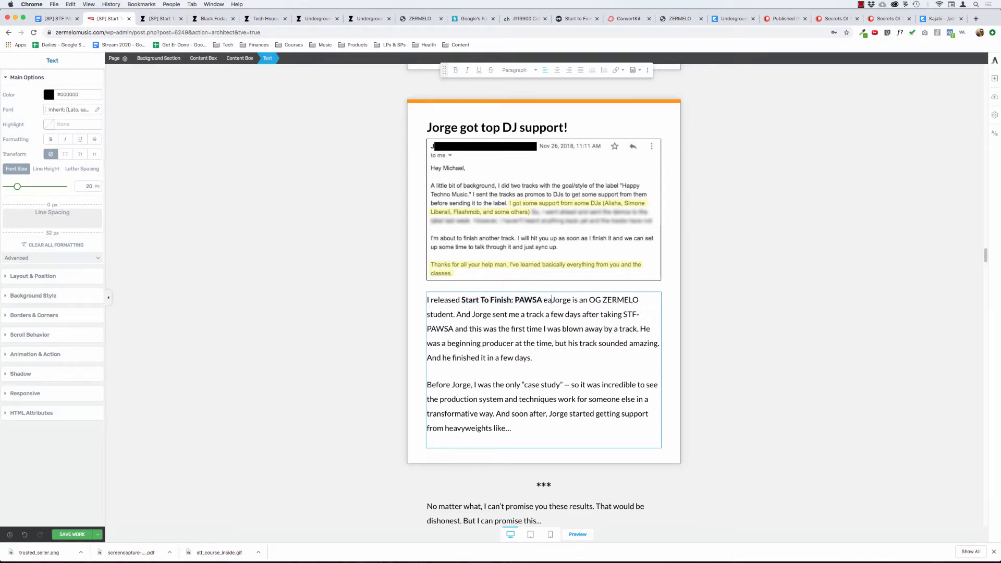
pyautogui.press('BackSpace')
pyautogui.press('super+b')
pyautogui.write('in ear')
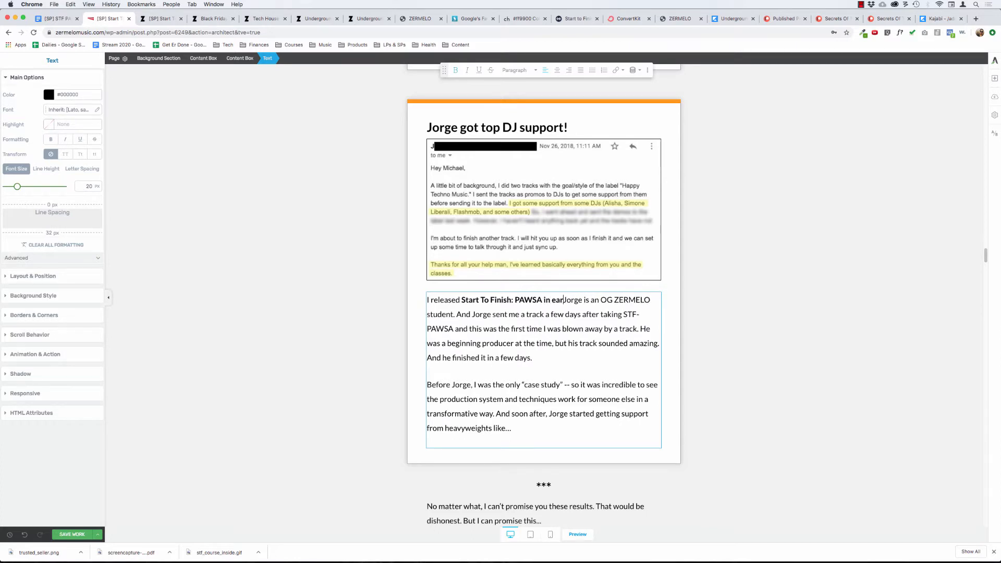
pyautogui.write('ly ')
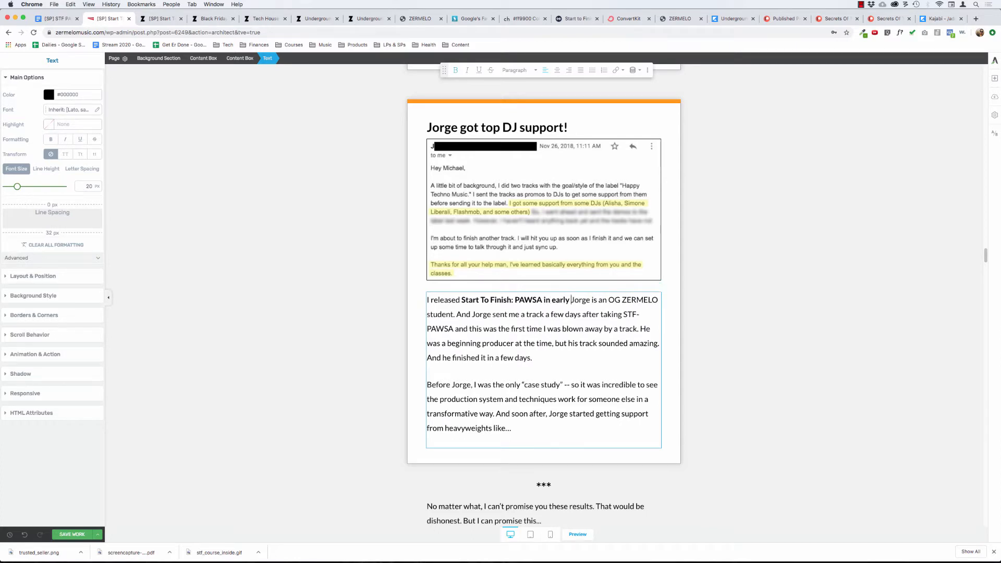
pyautogui.write('November 2018')
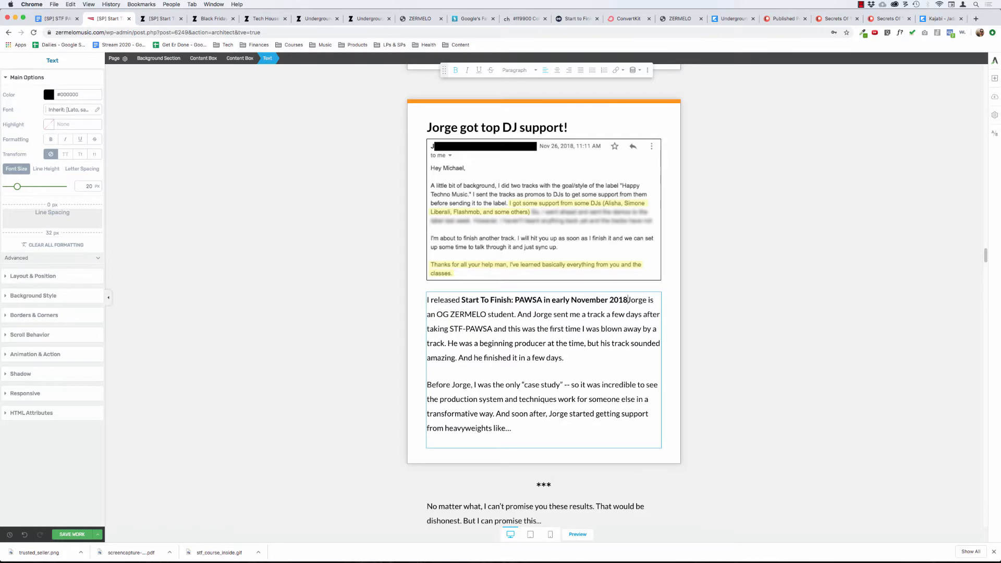
pyautogui.write('.')
pyautogui.moveTo(630, 300); pyautogui.dragTo(543, 300)
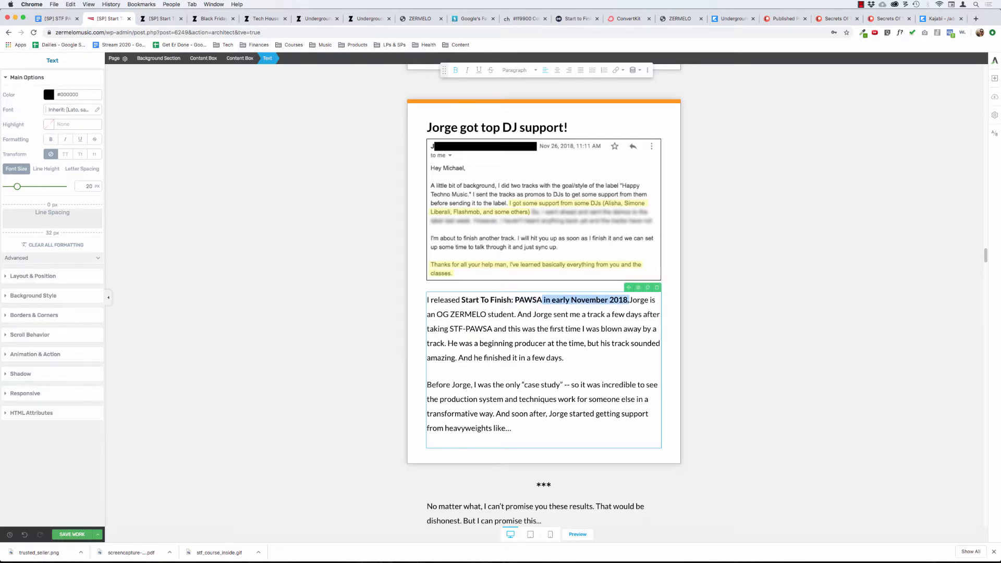
pyautogui.press('super+b')
# Insert "Backstory:" before "I released" at the start of the paragraph below the top DJ support email.
pyautogui.click(427, 299)
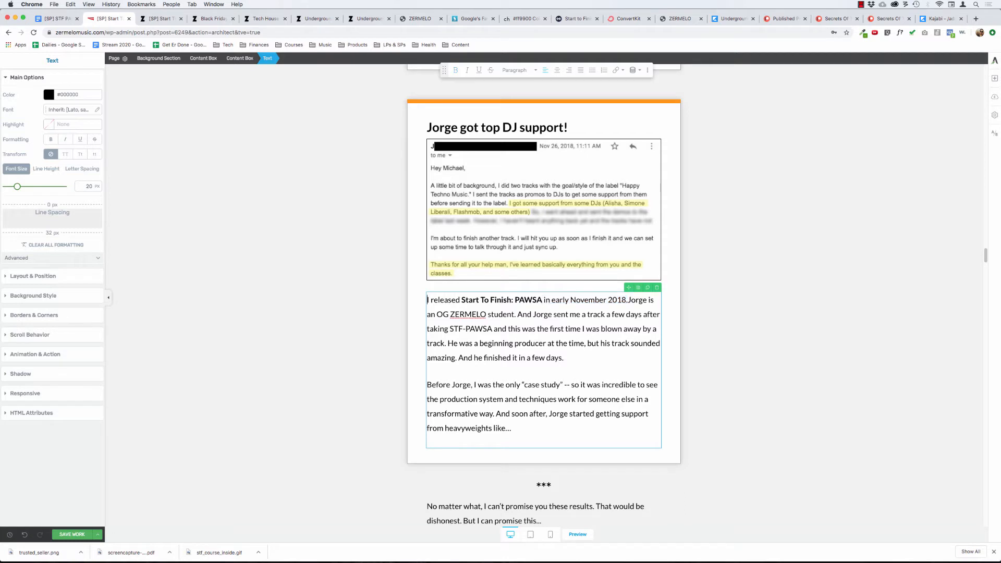
pyautogui.write('Backstort')
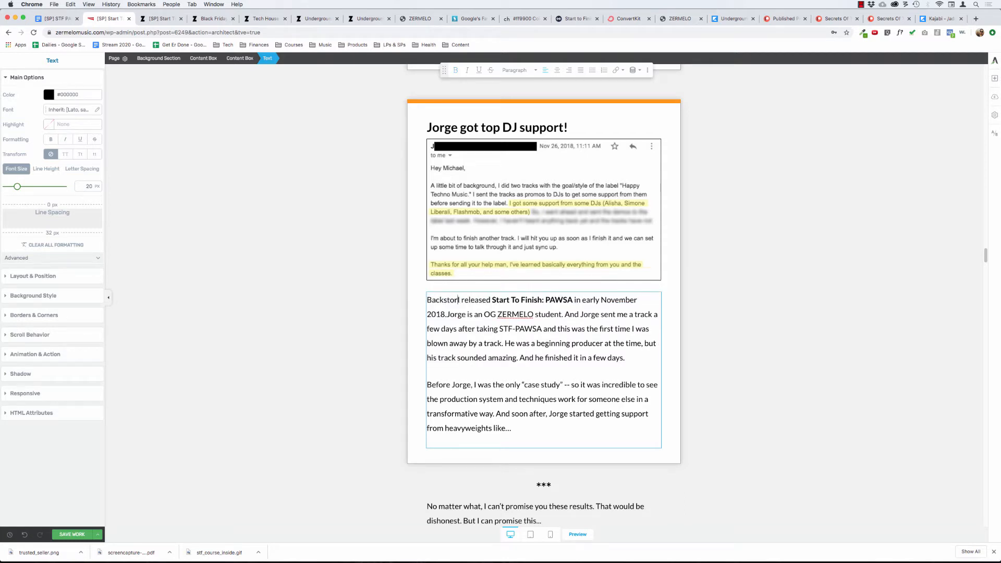
pyautogui.write('y')
pyautogui.press('BackSpace')
pyautogui.press('BackSpace')
pyautogui.press('BackSpace')
pyautogui.press('BackSpace')
pyautogui.press('BackSpace')
pyautogui.press('BackSpace')
pyautogui.press('BackSpace')
pyautogui.press('BackSpace')
pyautogui.press('BackSpace')
pyautogui.press('BackSpace')
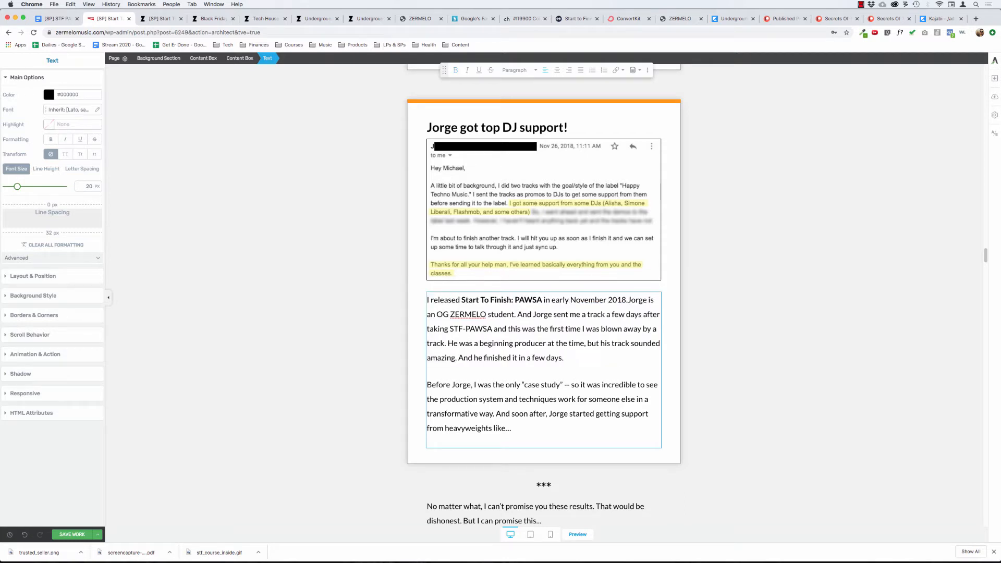
pyautogui.write('Backstory:')
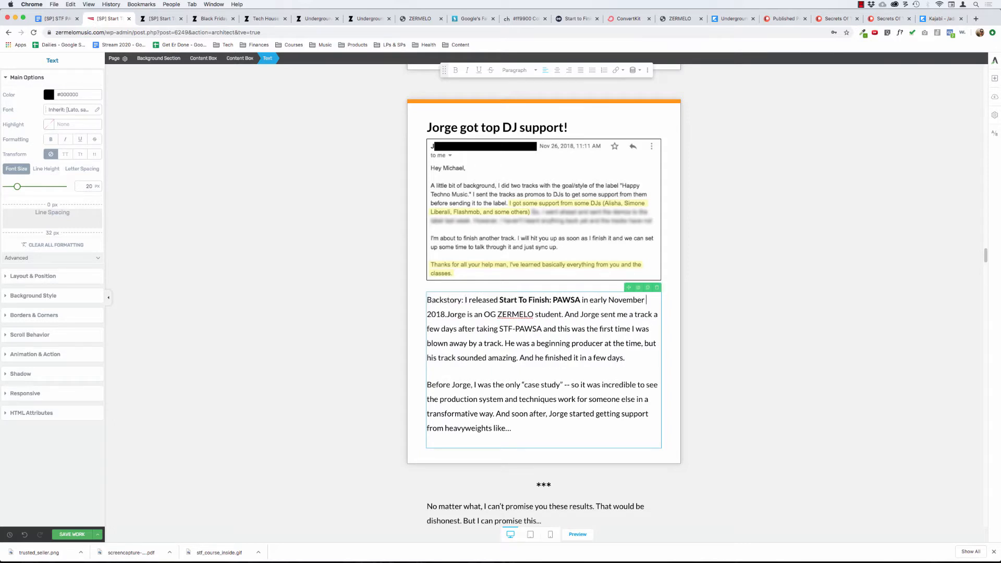
pyautogui.press('Left')
pyautogui.write('. lkj')
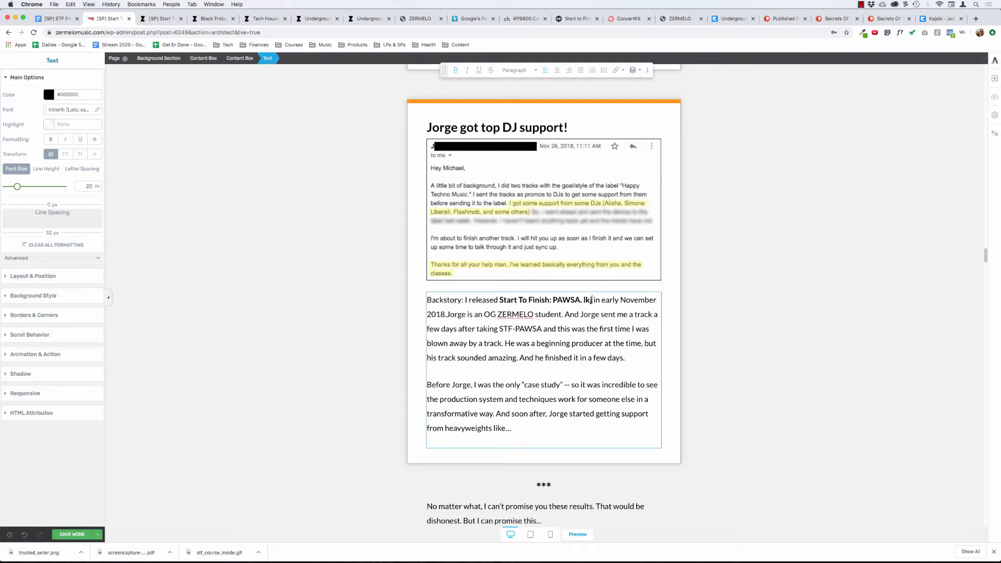
pyautogui.press('BackSpace')
pyautogui.press('BackSpace')
pyautogui.press('BackSpace')
pyautogui.press('BackSpace')
pyautogui.press('BackSpace')
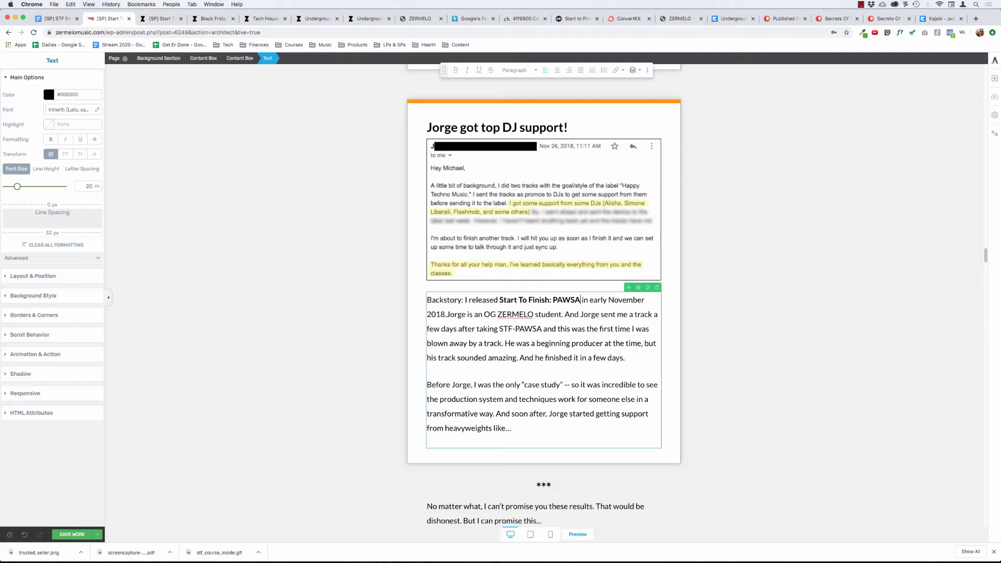
# Add "A few days later," after "in early November 2018." in the paragraph below the email, separated by a space.
pyautogui.press('Down')
pyautogui.press('Right')
pyautogui.press('Right')
pyautogui.press('Right')
pyautogui.press('Right')
pyautogui.press('Right')
pyautogui.write('A few day')
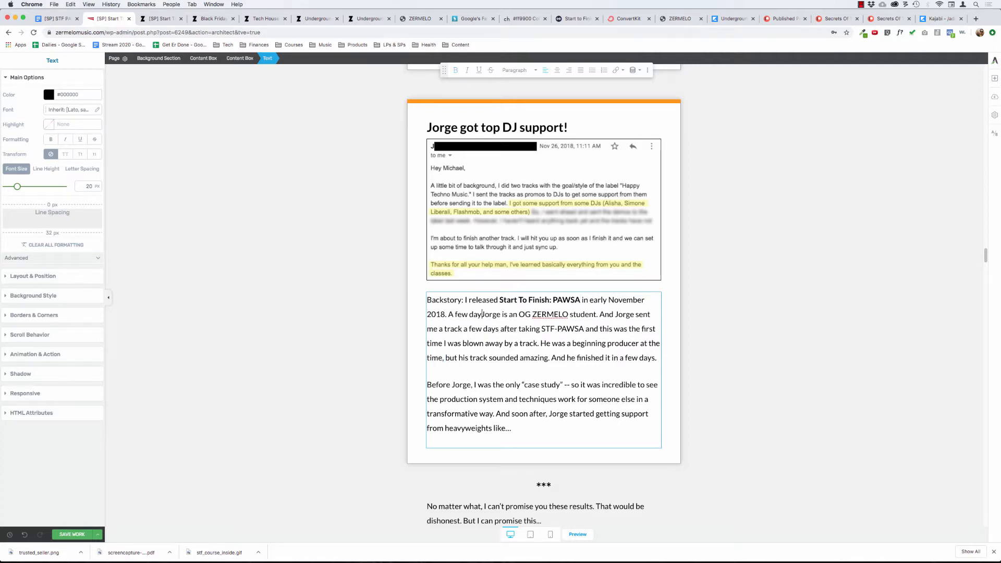
pyautogui.write('s later, ')
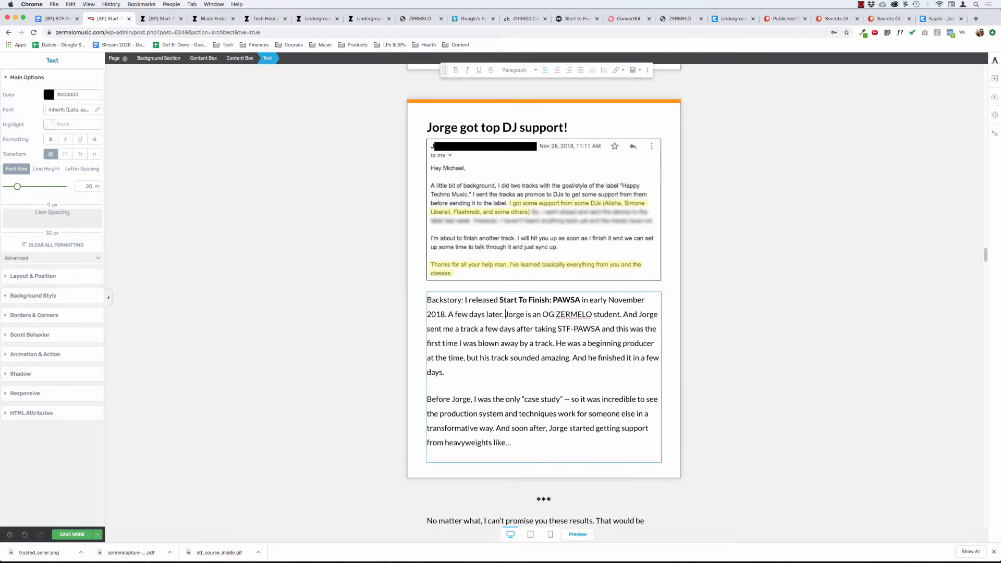
pyautogui.write('Jorge h')
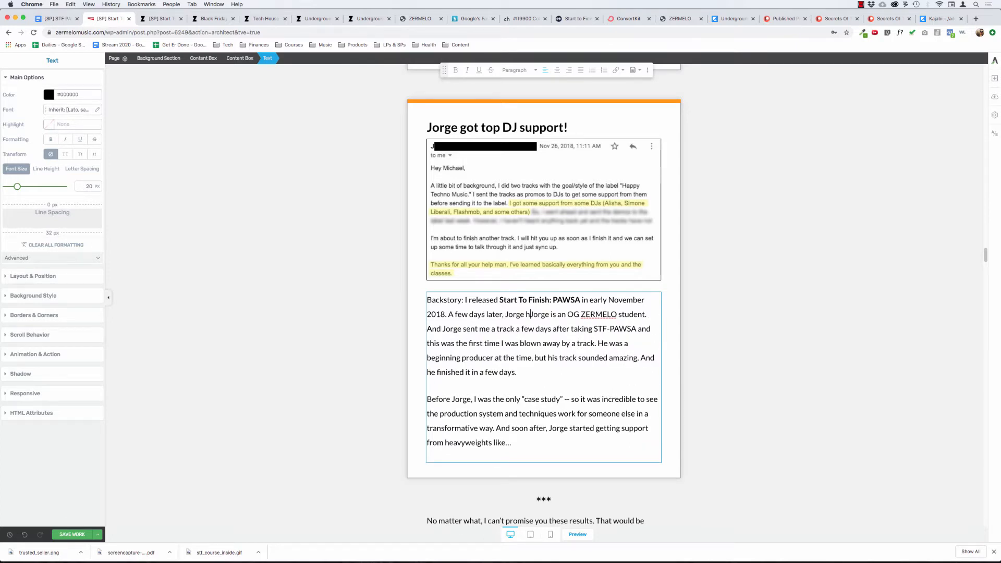
# Continue "A few days later," with the student's first name and "emails me with a track he had finished".
pyautogui.press('BackSpace')
pyautogui.write('emails me')
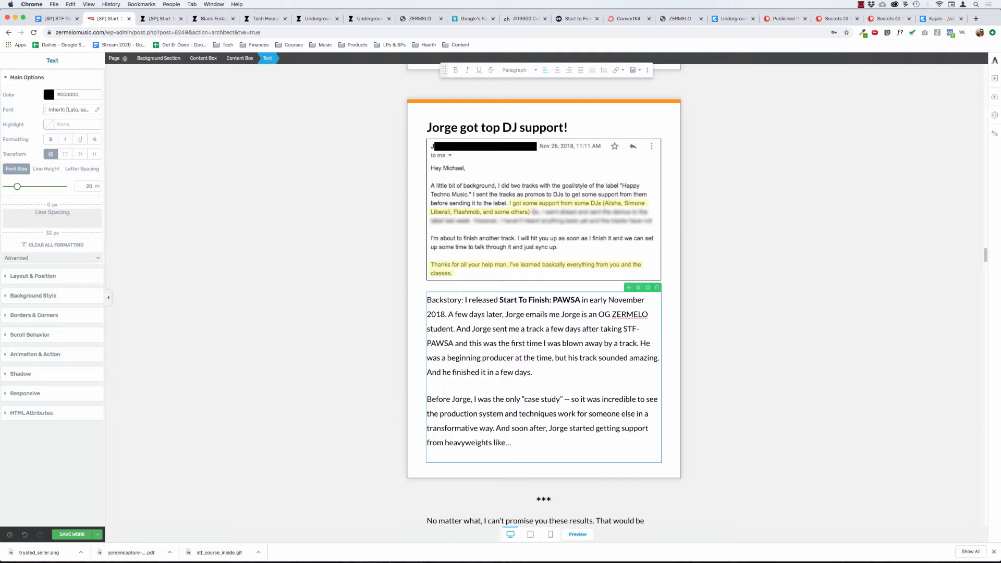
pyautogui.write('with a t')
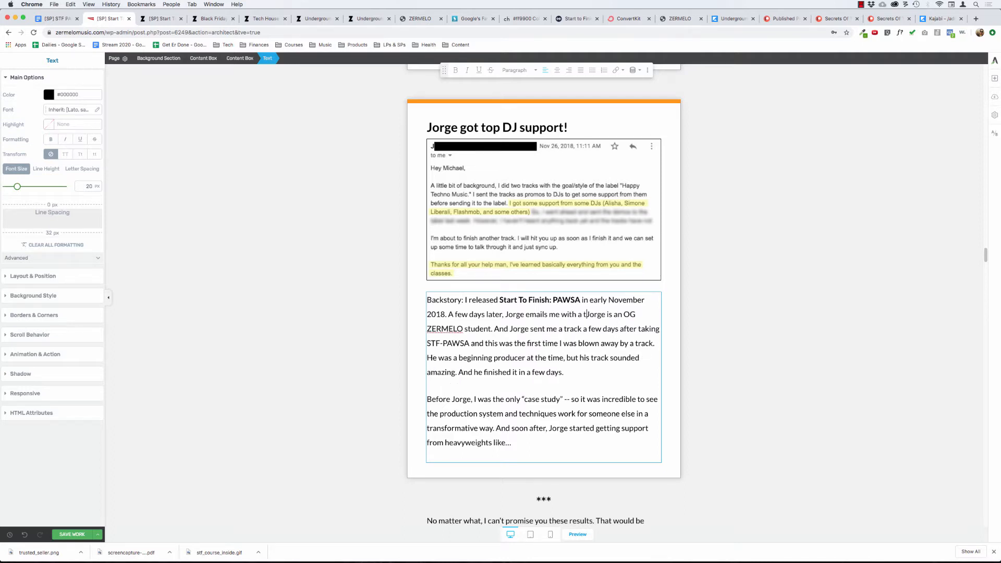
pyautogui.write('rack he had ')
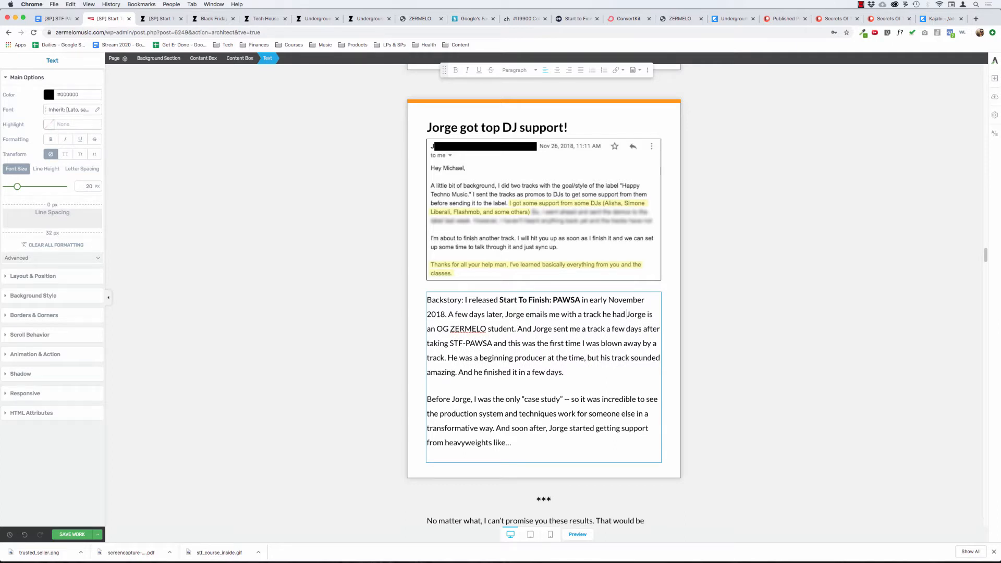
pyautogui.write('finished')
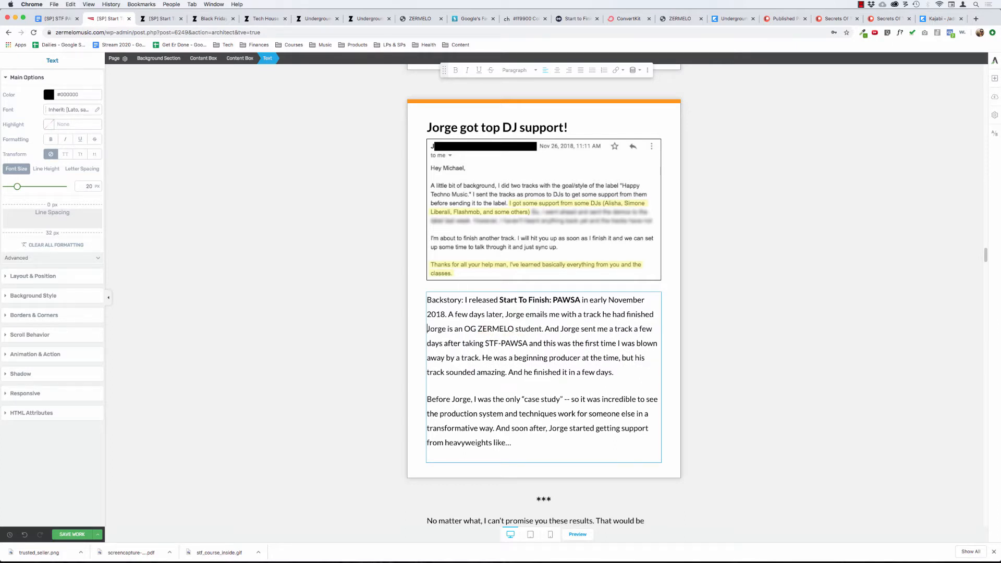
pyautogui.press('BackSpace')
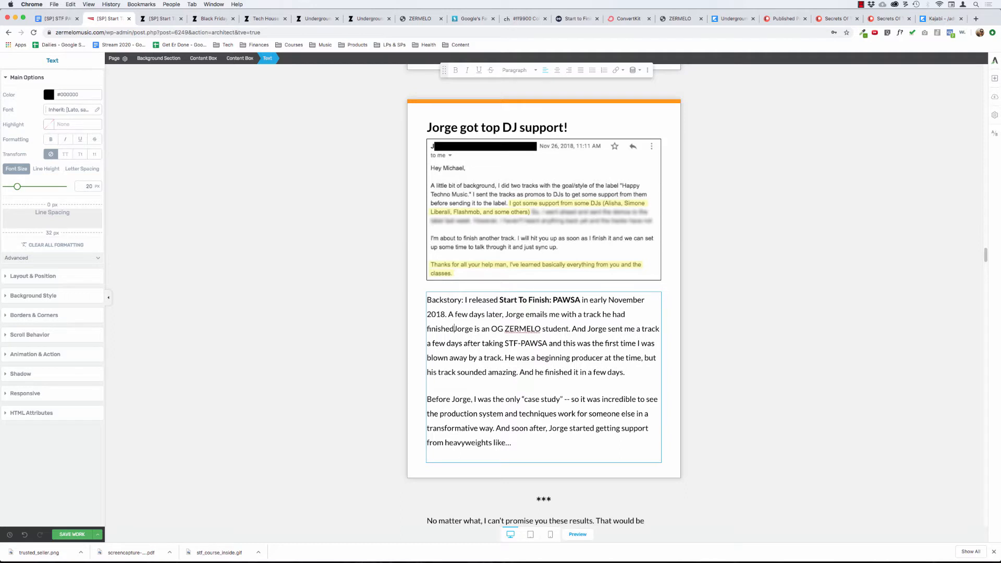
# Delete the unfinished "A few days later" sentence that follows "in early November 2018.".
pyautogui.hotkey('alt', 'BackSpace')
pyautogui.hotkey('alt', 'BackSpace')
pyautogui.hotkey('alt', 'BackSpace')
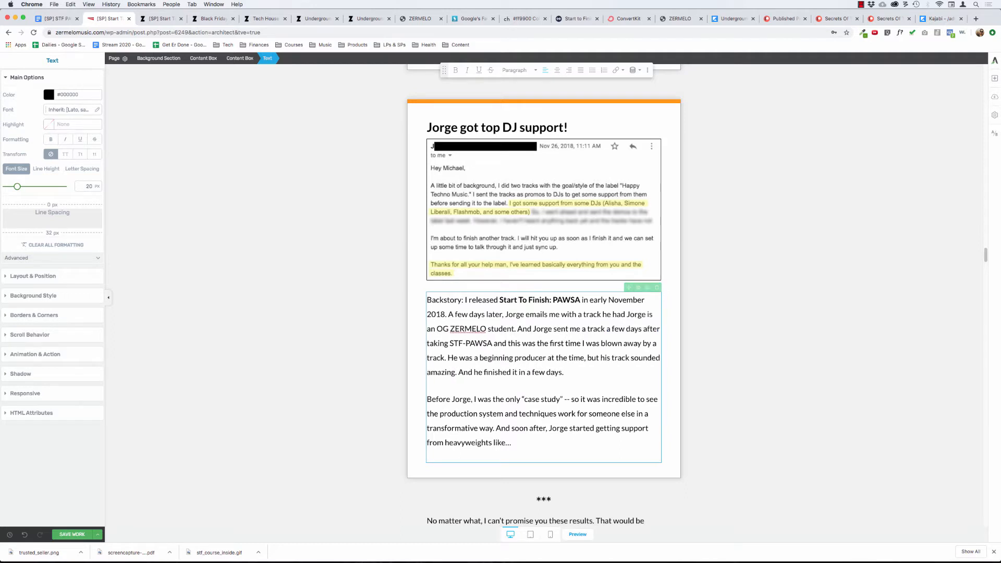
pyautogui.hotkey('alt', 'BackSpace')
pyautogui.hotkey('alt', 'BackSpace')
pyautogui.hotkey('alt', 'BackSpace')
pyautogui.hotkey('alt', 'BackSpace')
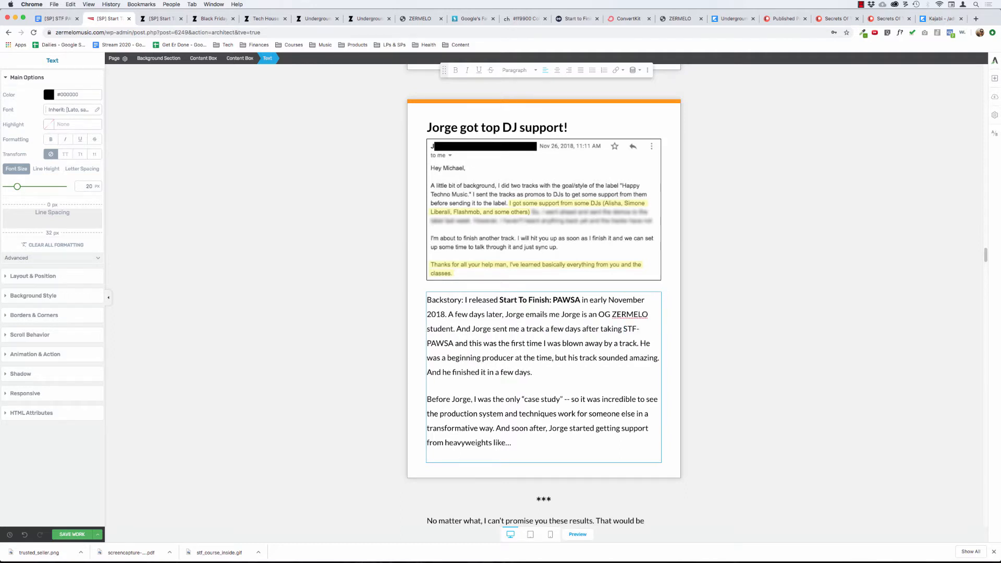
pyautogui.hotkey('alt', 'BackSpace')
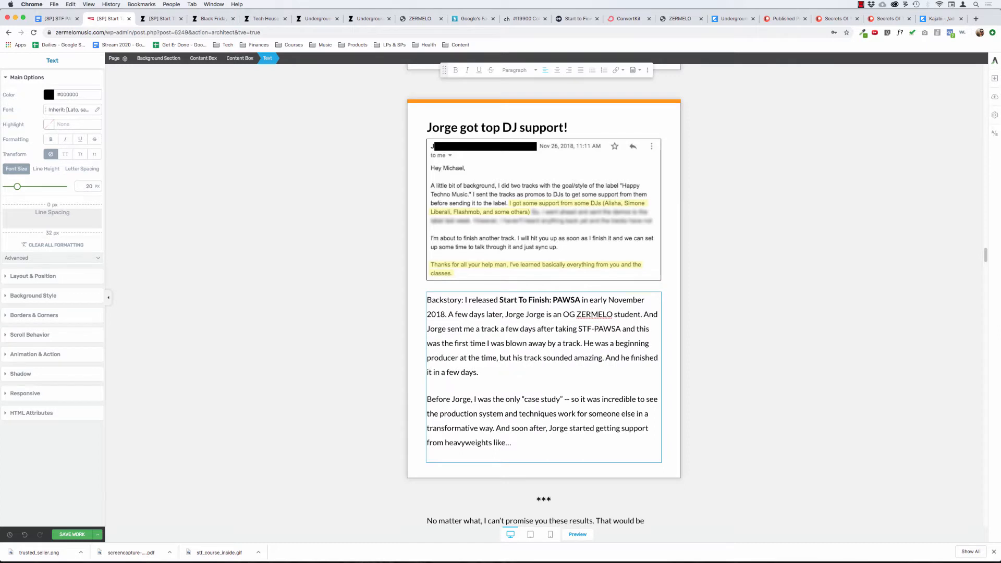
pyautogui.hotkey('alt', 'BackSpace')
pyautogui.hotkey('alt', 'BackSpace')
pyautogui.hotkey('alt', 'BackSpace')
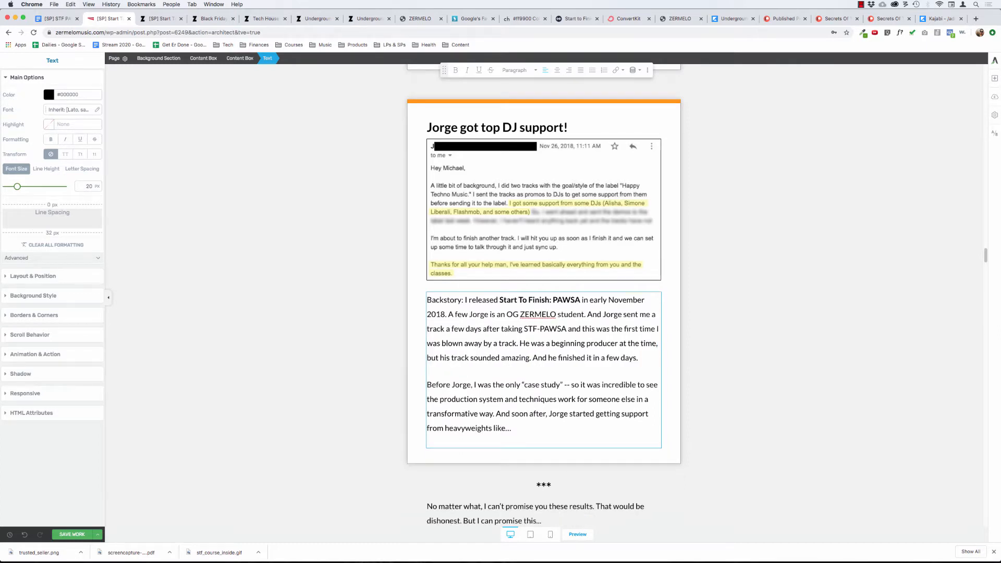
pyautogui.hotkey('alt', 'BackSpace')
pyautogui.hotkey('alt', 'BackSpace')
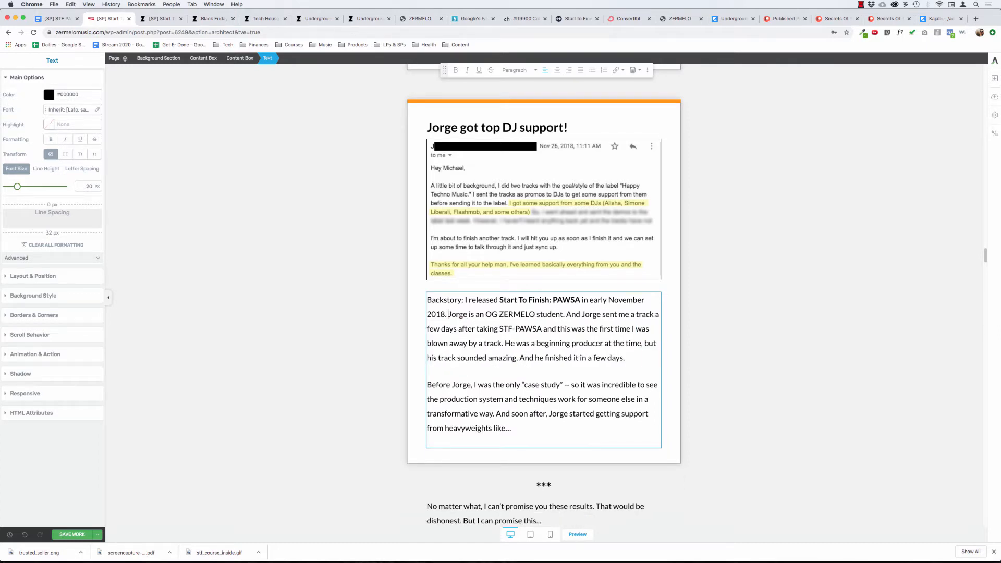
# Insert the student's first name and "was one of the first Start To Finish: PAWSA customers back in" at the paragraph's beginning.
pyautogui.press('Up')
pyautogui.press('Up')
pyautogui.write('J')
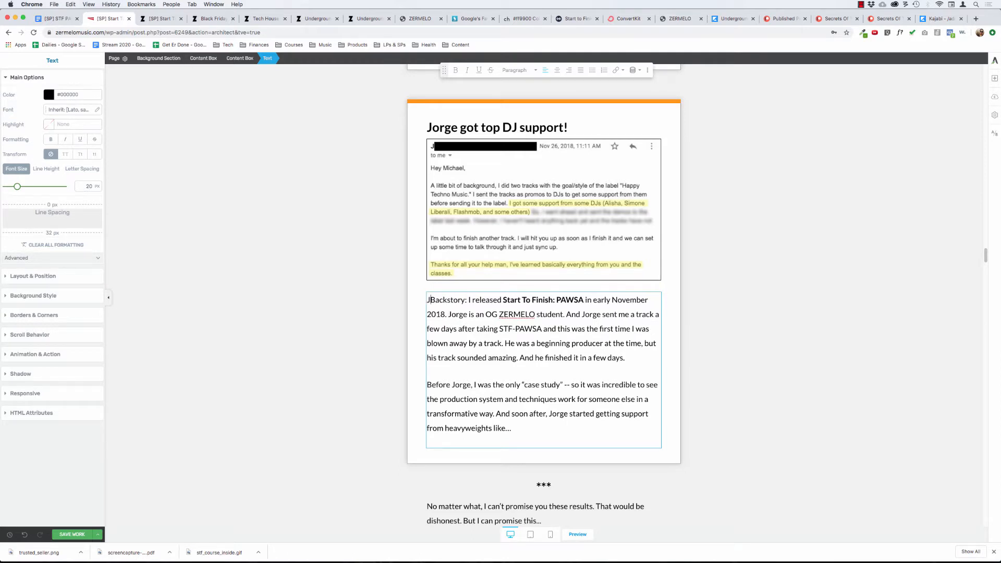
pyautogui.write('orge was one')
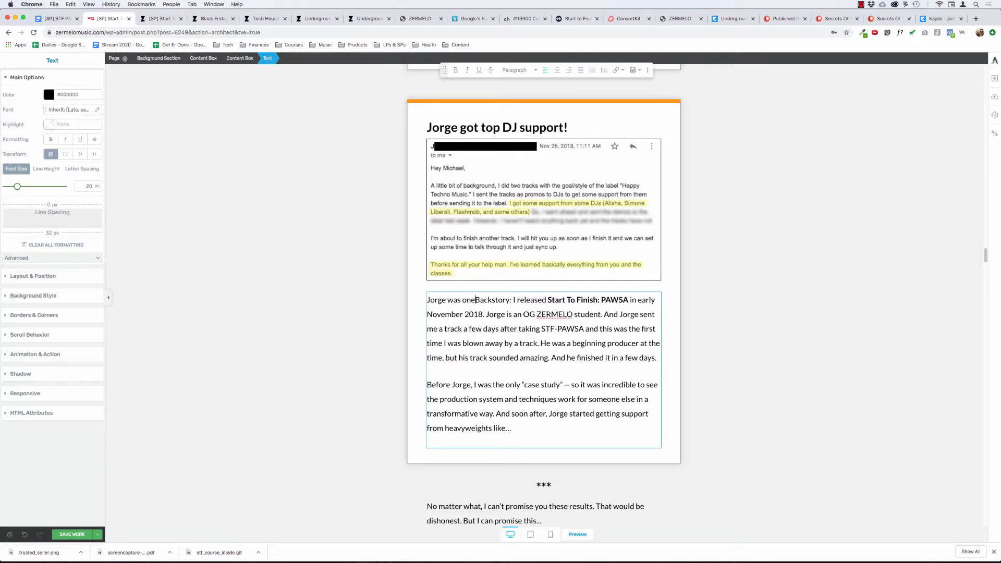
pyautogui.write(' of the first ')
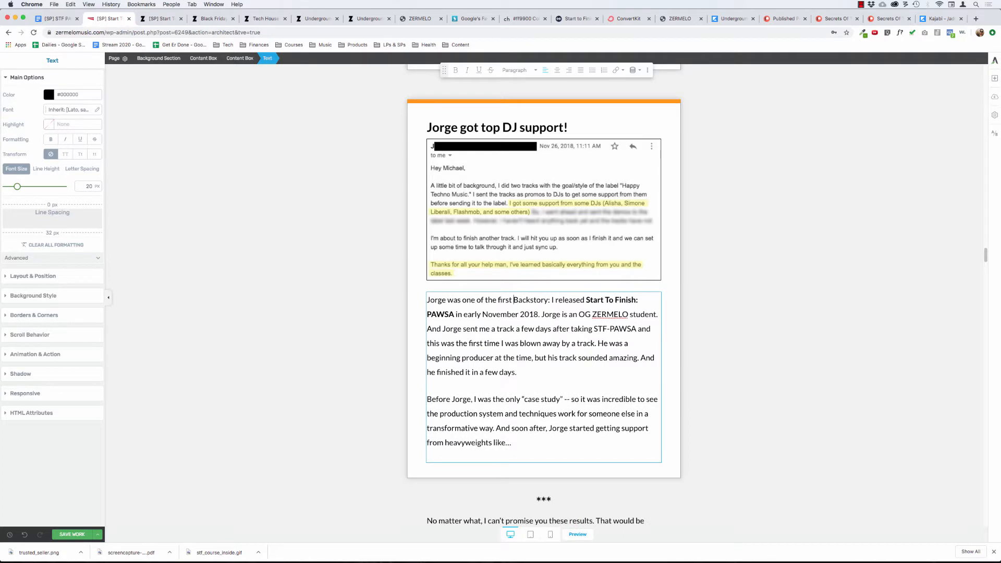
pyautogui.write('Start To Finish')
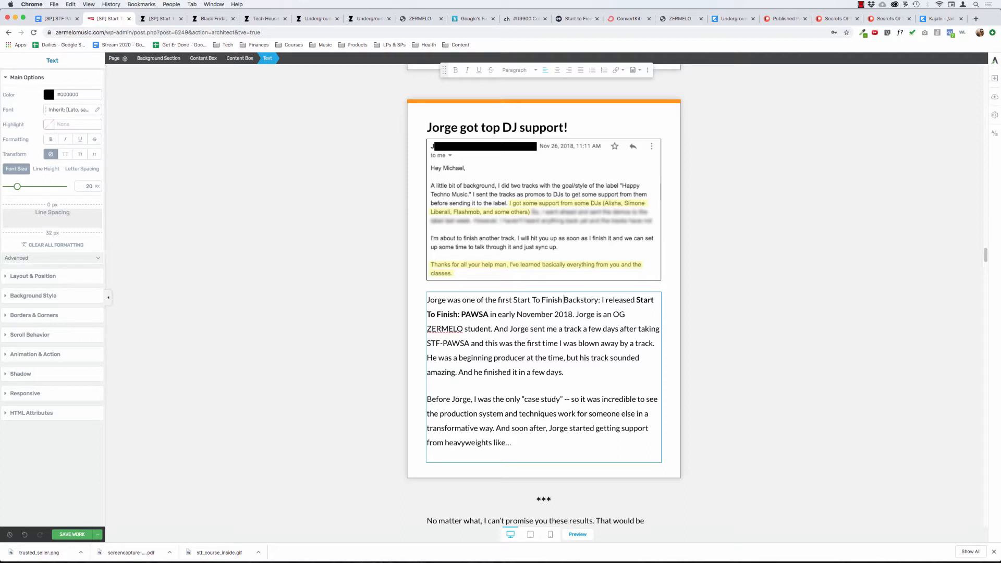
pyautogui.press('BackSpace')
pyautogui.write(': PAWSA customers back ')
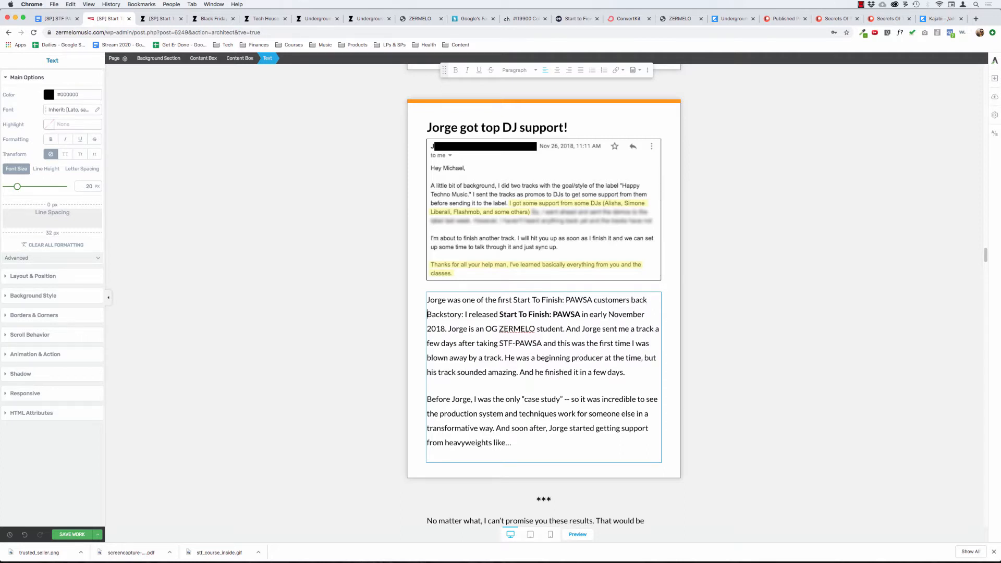
pyautogui.write('in')
# Replace "customers" with "students" in the paragraph's new opening sentence.
pyautogui.hotkey('alt', 'BackSpace')
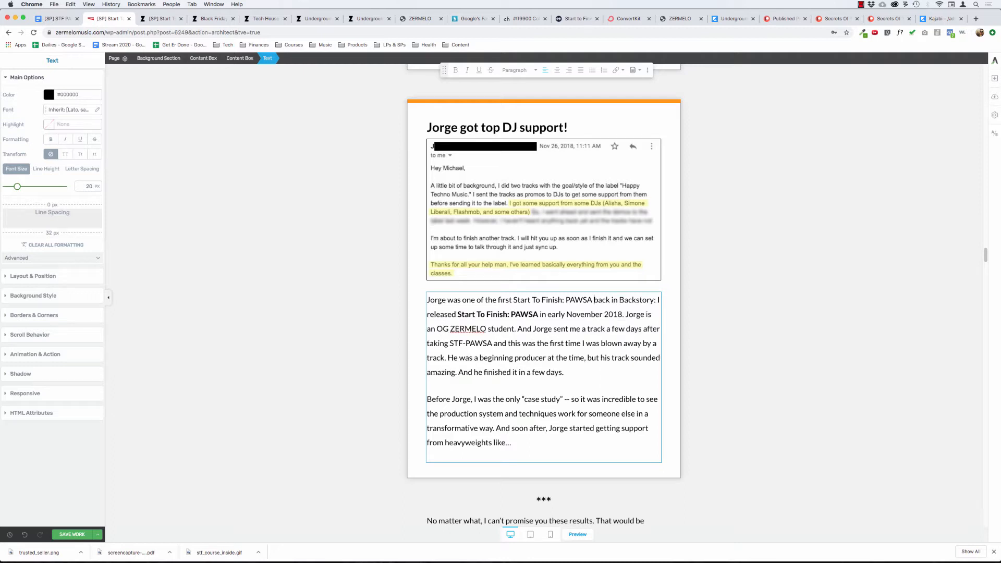
pyautogui.write('students')
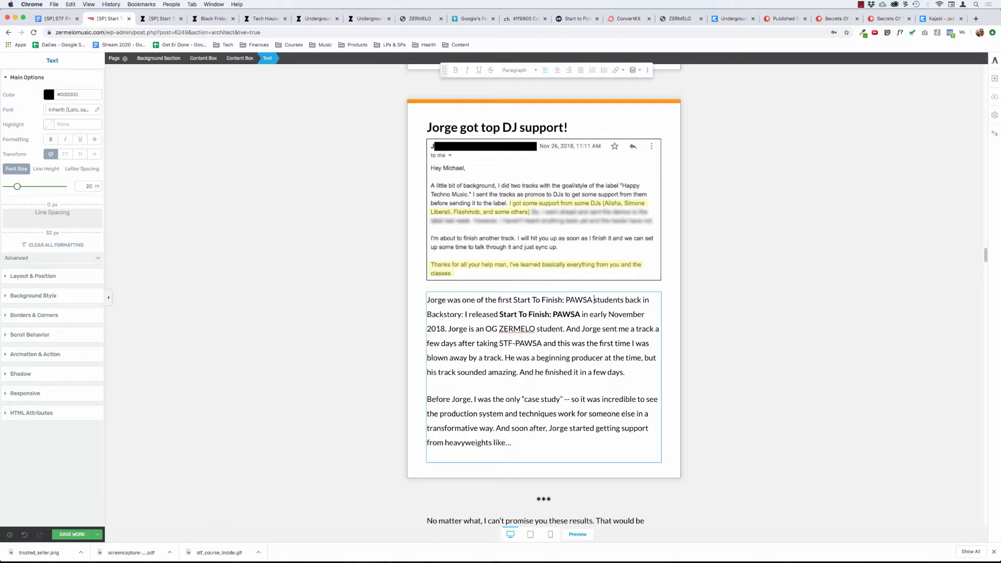
# Make the course name "Start To Finish: PAWSA" bold in the new opening sentence.
pyautogui.hotkey('shift', 'alt', 'Left')
pyautogui.hotkey('shift', 'alt', 'Left')
pyautogui.hotkey('shift', 'alt', 'Left')
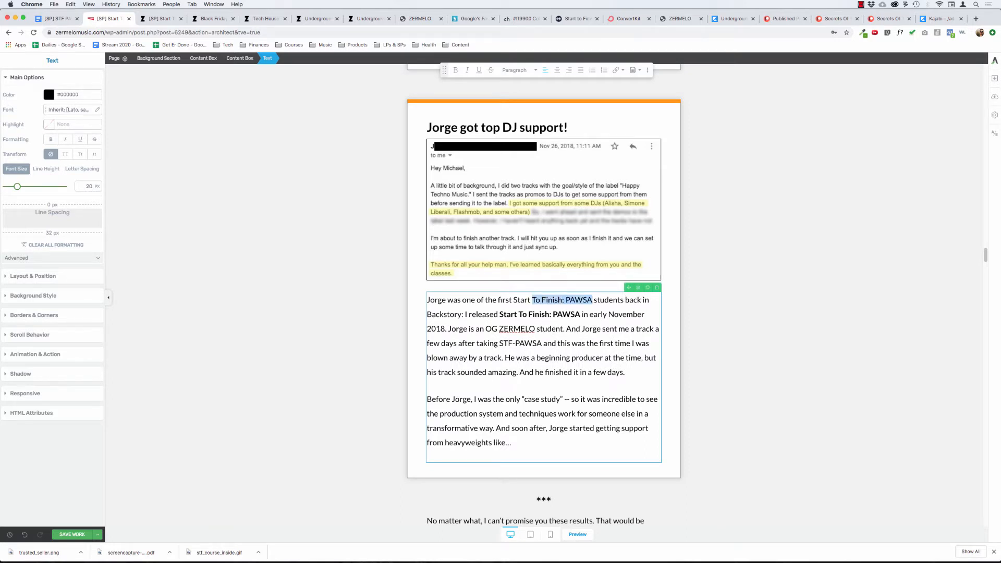
pyautogui.hotkey('shift', 'alt', 'Left')
pyautogui.press('super+b')
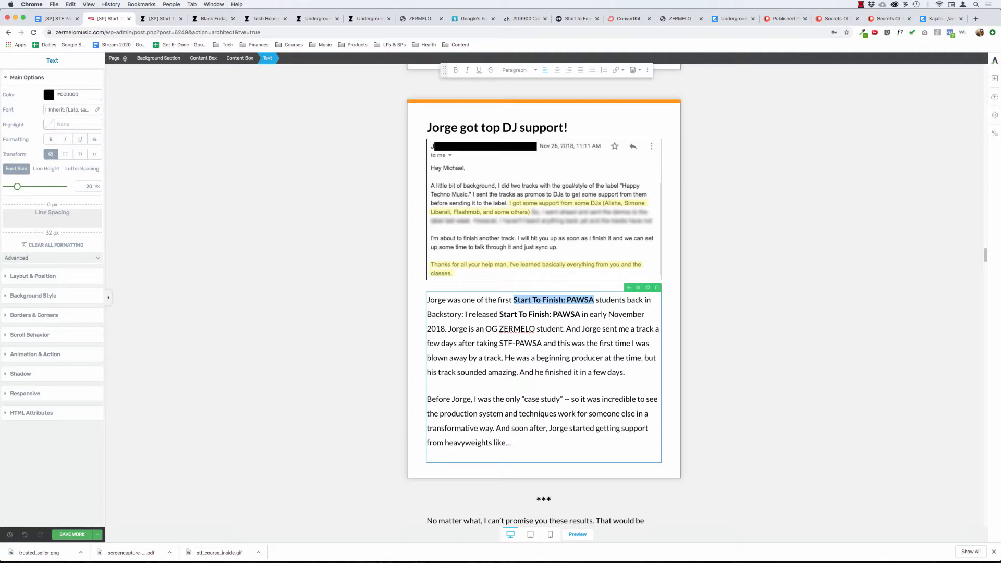
# Finish the new opening sentence with "November 2018." after "students back in".
pyautogui.press('super+Right')
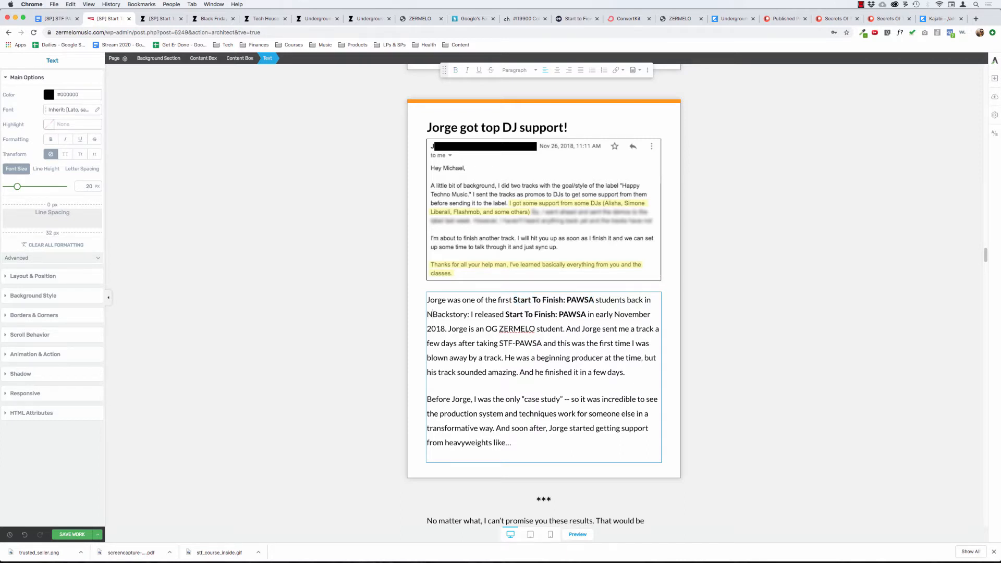
pyautogui.write('ovember 2018.')
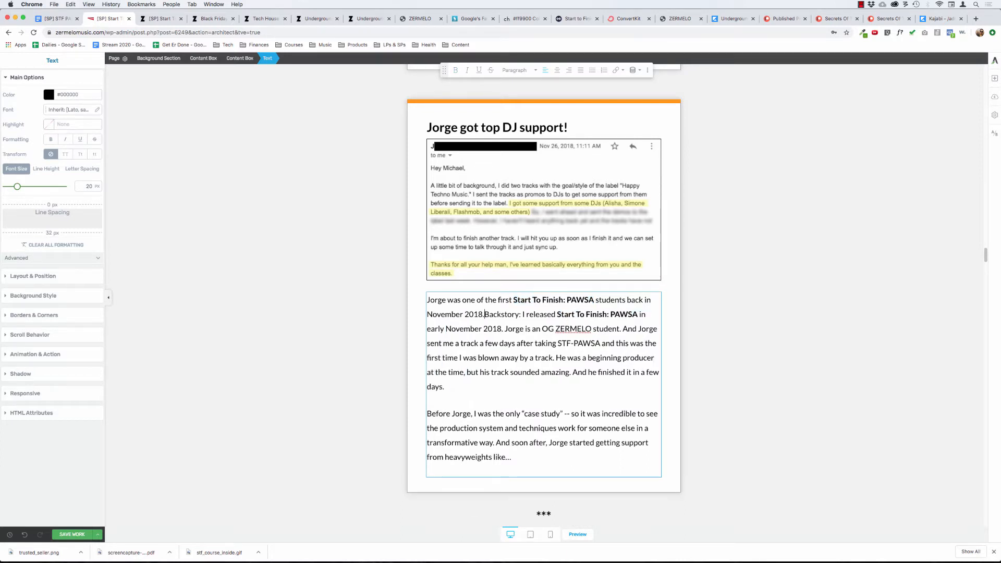
# Replace "Backstory: I released Start To Finish: PAWSA in early November" with "A few days later, he" after the opening sentence.
pyautogui.hotkey('shift', 'Down')
pyautogui.hotkey('shift', 'Down')
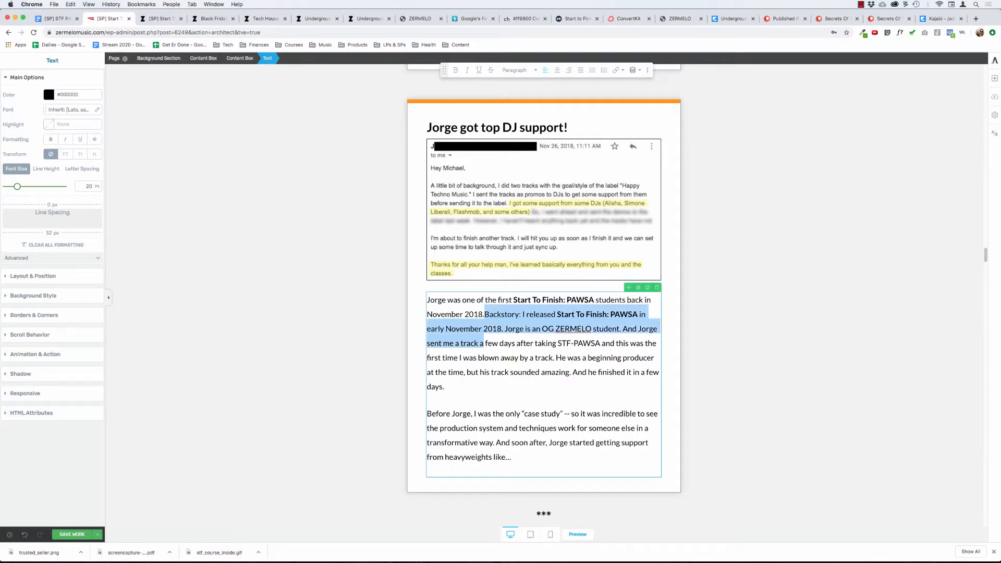
pyautogui.hotkey('shift', 'Up')
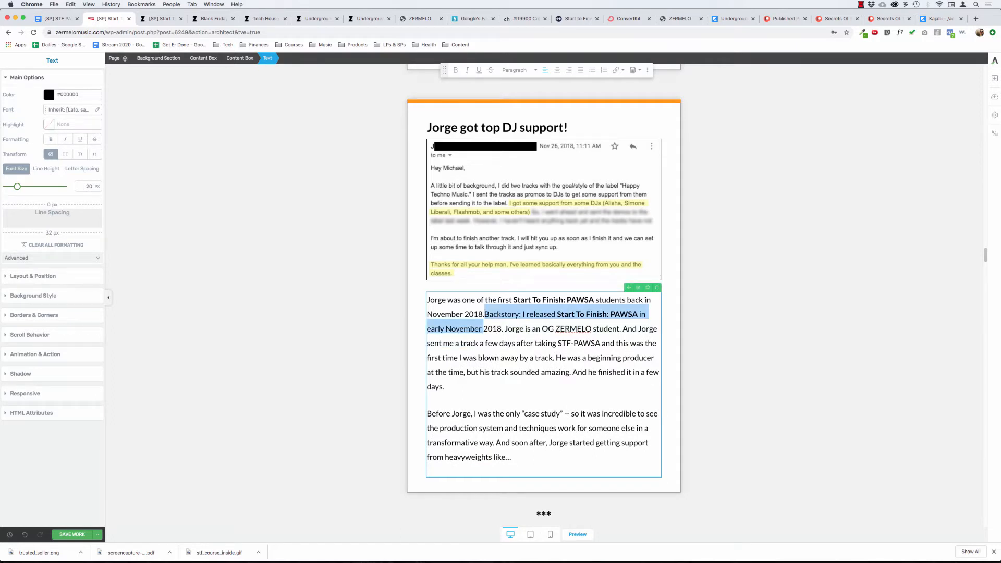
pyautogui.write('A fe')
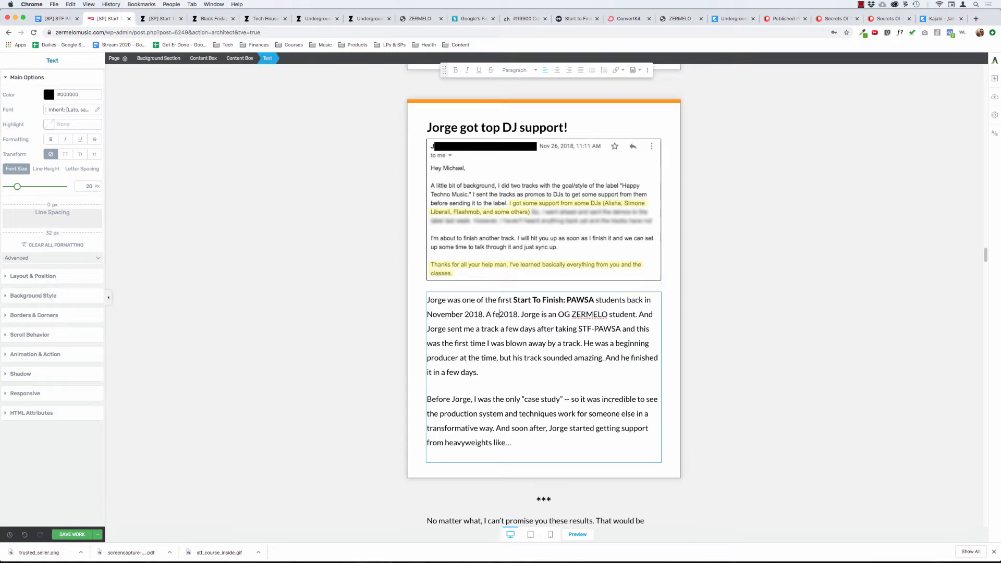
pyautogui.write('w days')
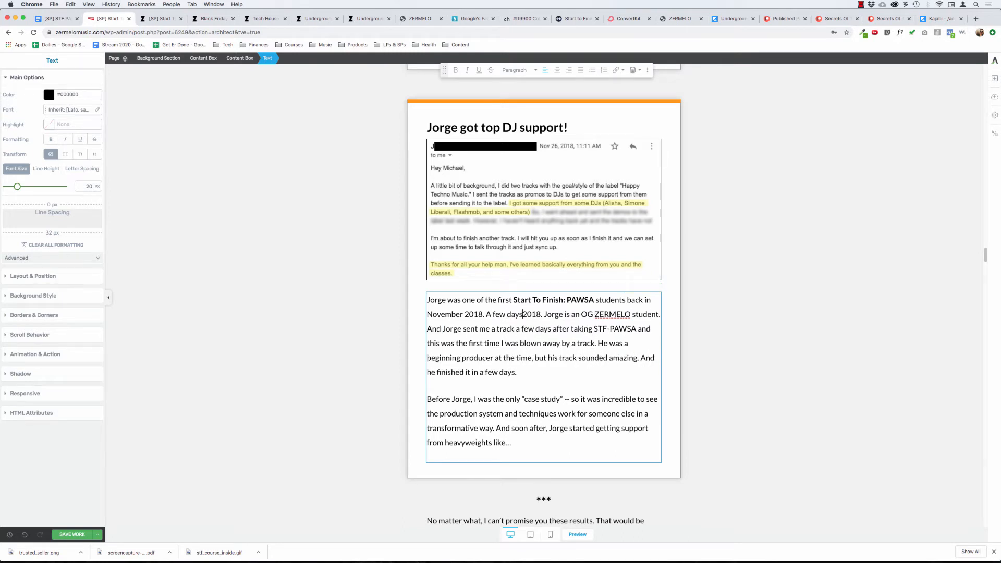
pyautogui.write(' layer, h')
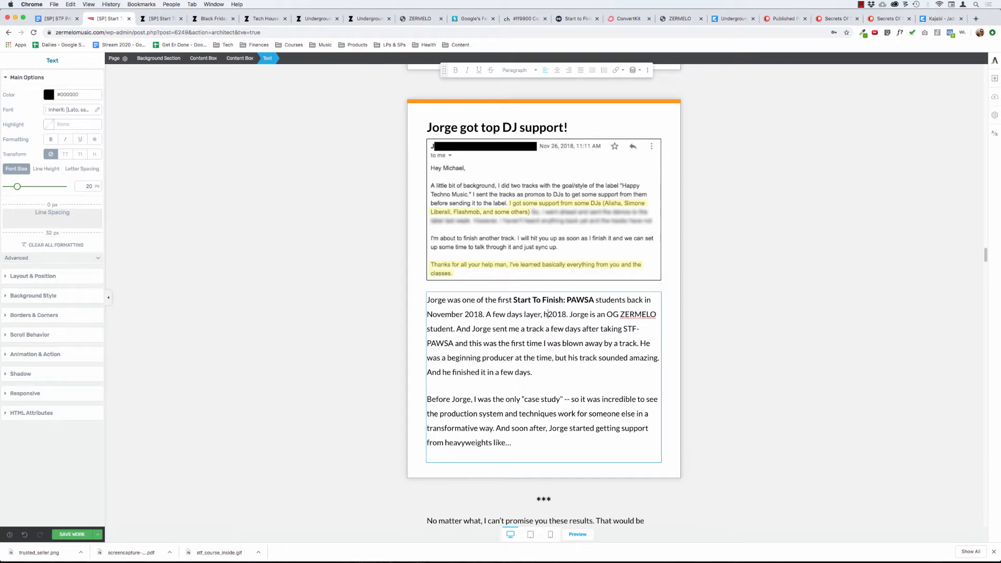
pyautogui.press('BackSpace')
pyautogui.press('BackSpace')
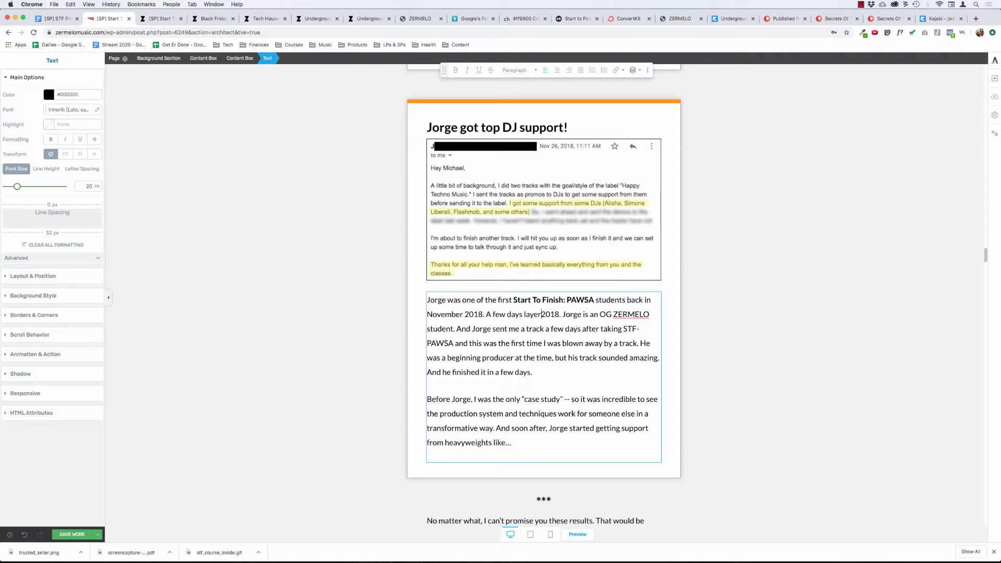
pyautogui.hotkey('alt', 'BackSpace')
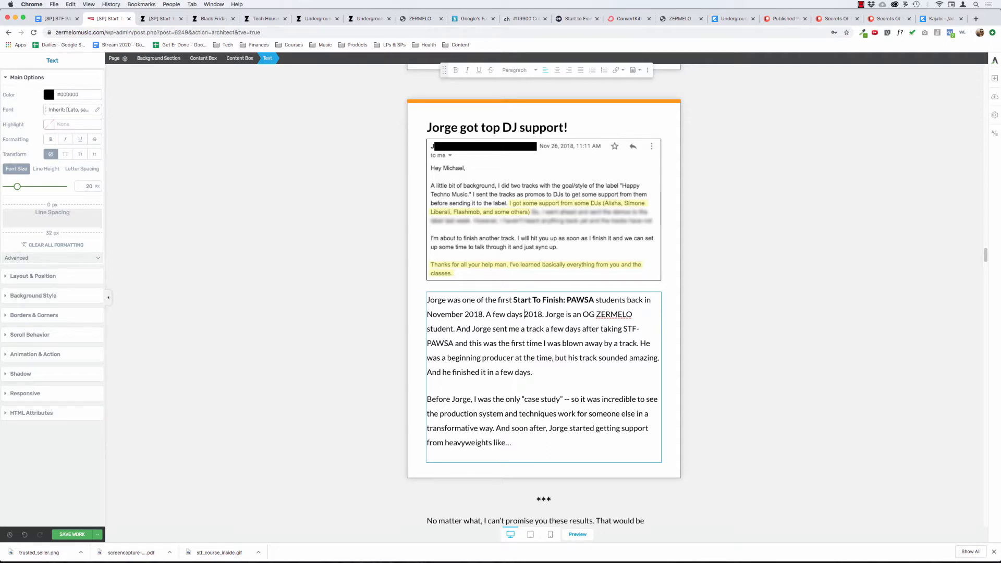
pyautogui.write('later, he')
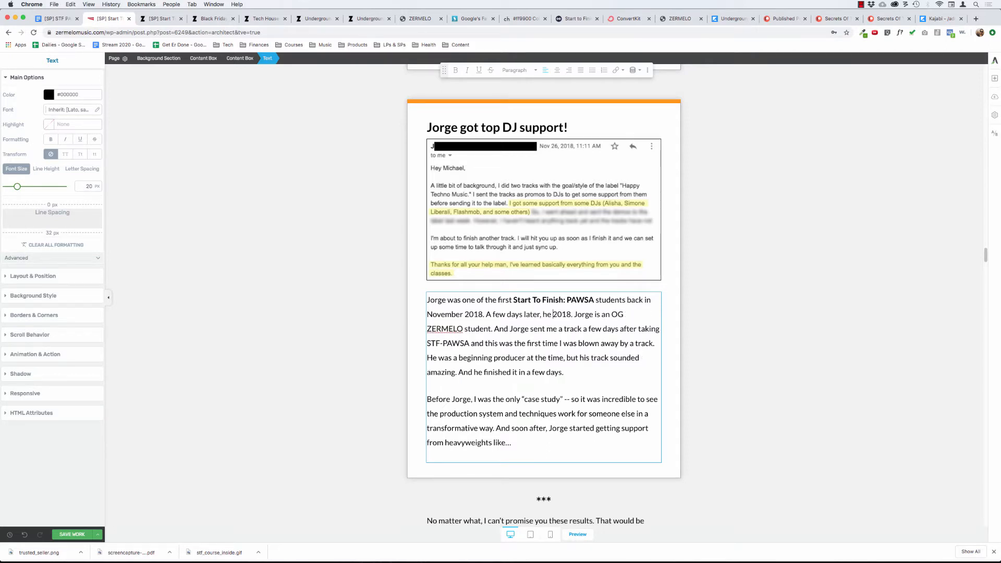
pyautogui.write(' sends me a track')
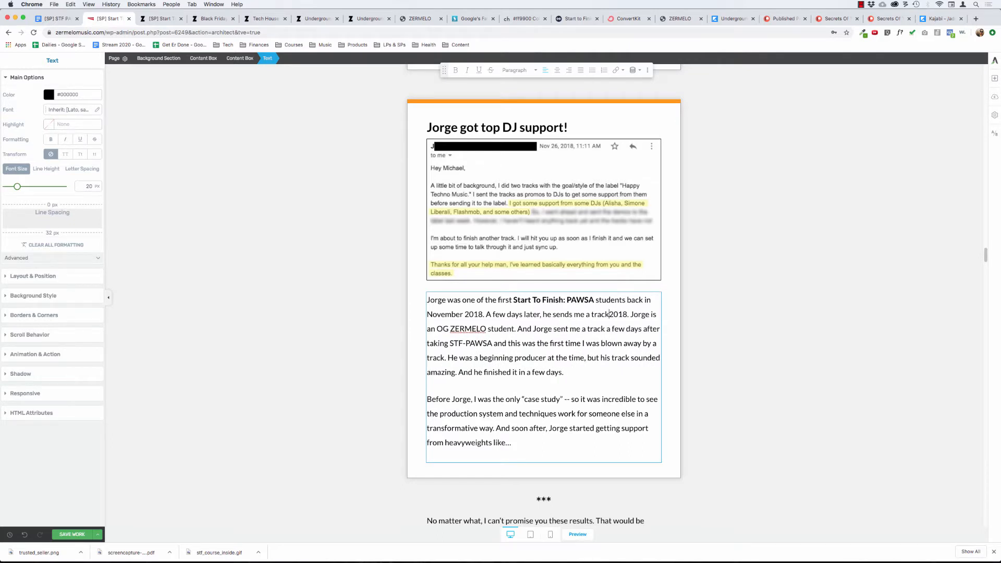
pyautogui.write(' for some ')
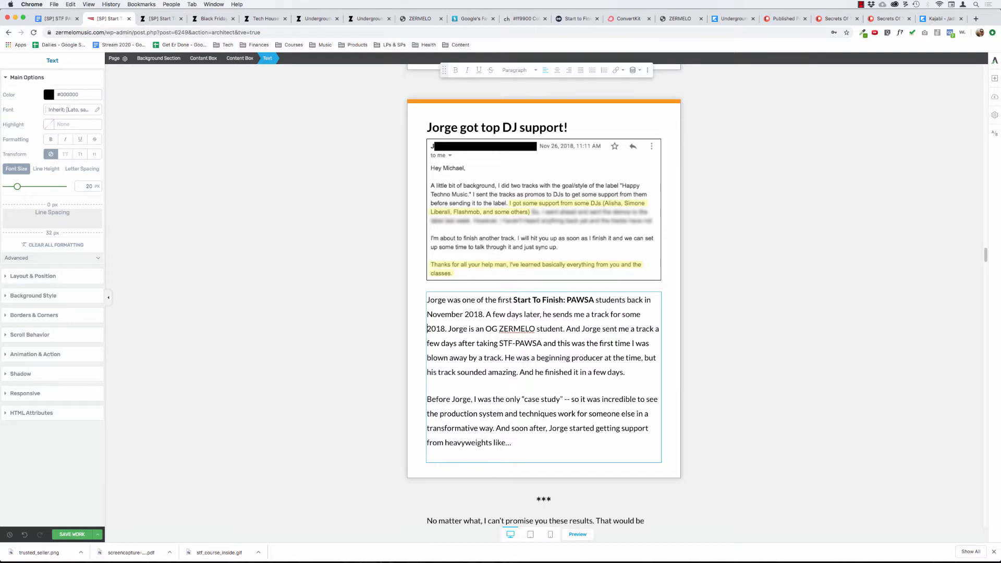
pyautogui.write('feedback')
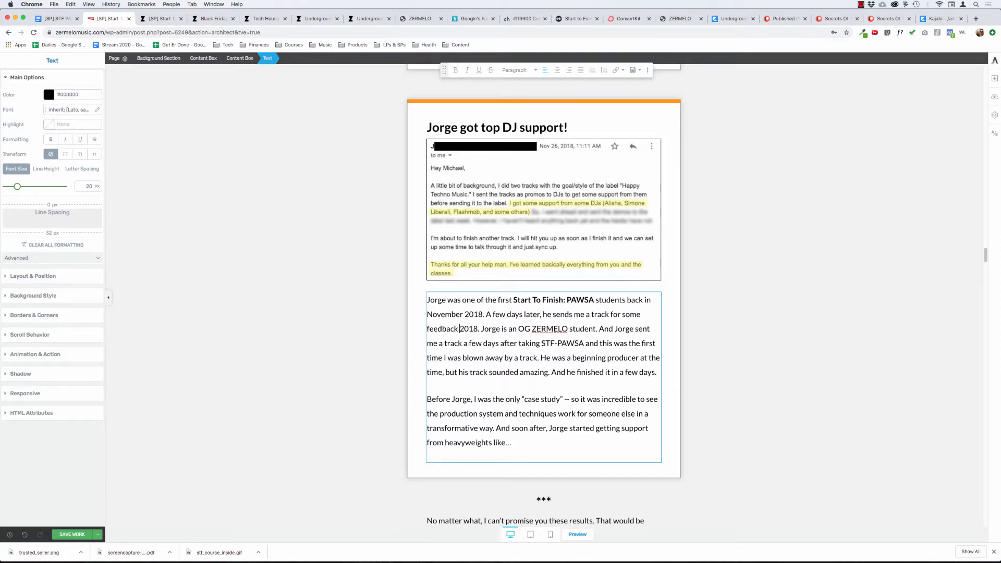
# Insert "After ripping through the course," and the student's first name before "A few days later".
pyautogui.click(483, 314)
pyautogui.write('. After ripp')
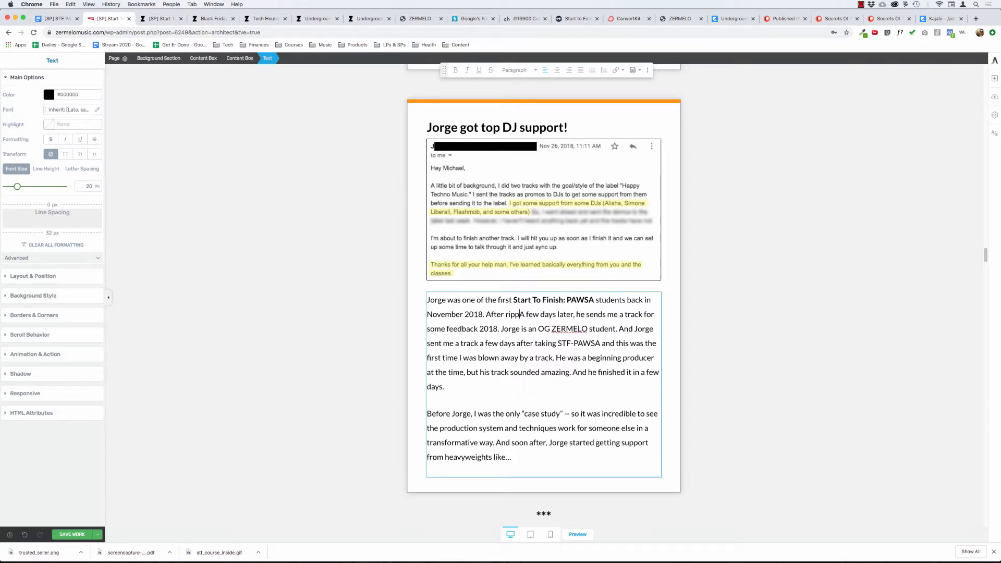
pyautogui.write('ing through thec')
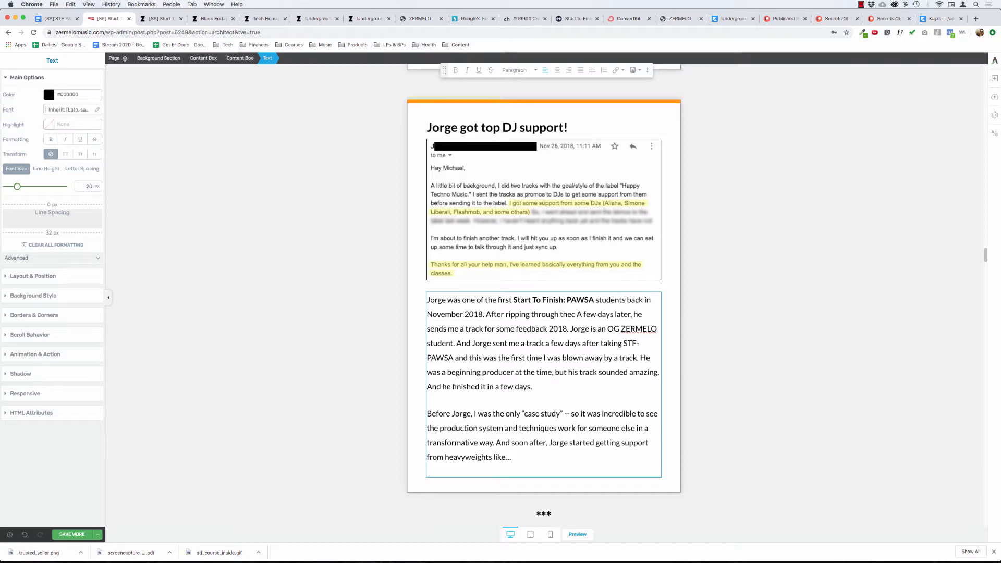
pyautogui.press('BackSpace')
pyautogui.press('BackSpace')
pyautogui.write('course, Jorg')
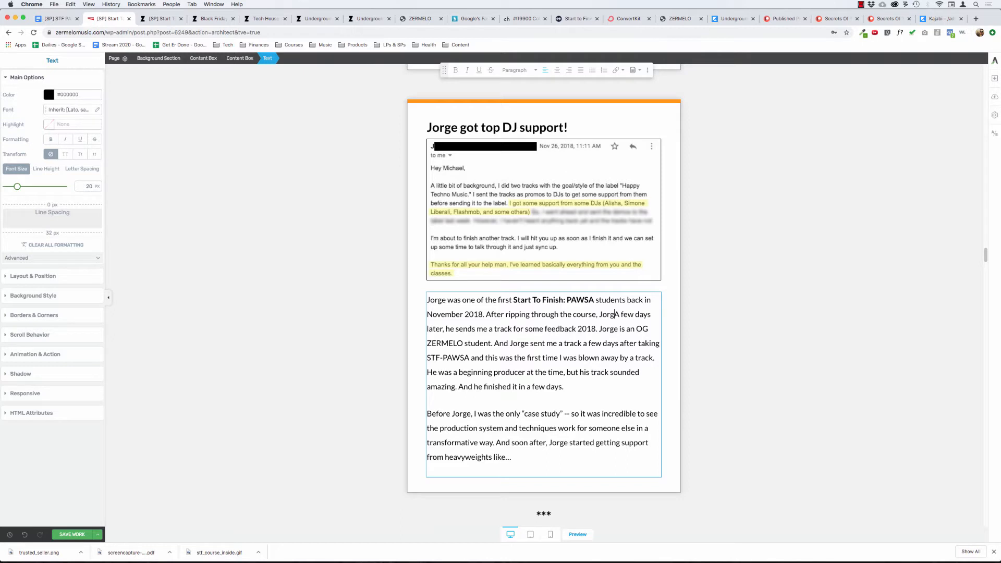
pyautogui.write('e sends me a track ')
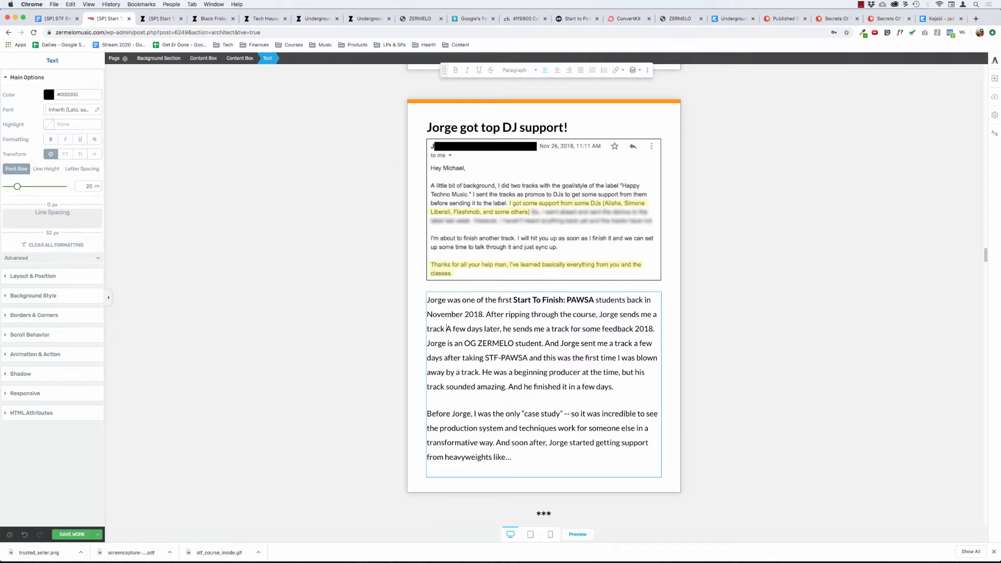
pyautogui.write('he made based on the')
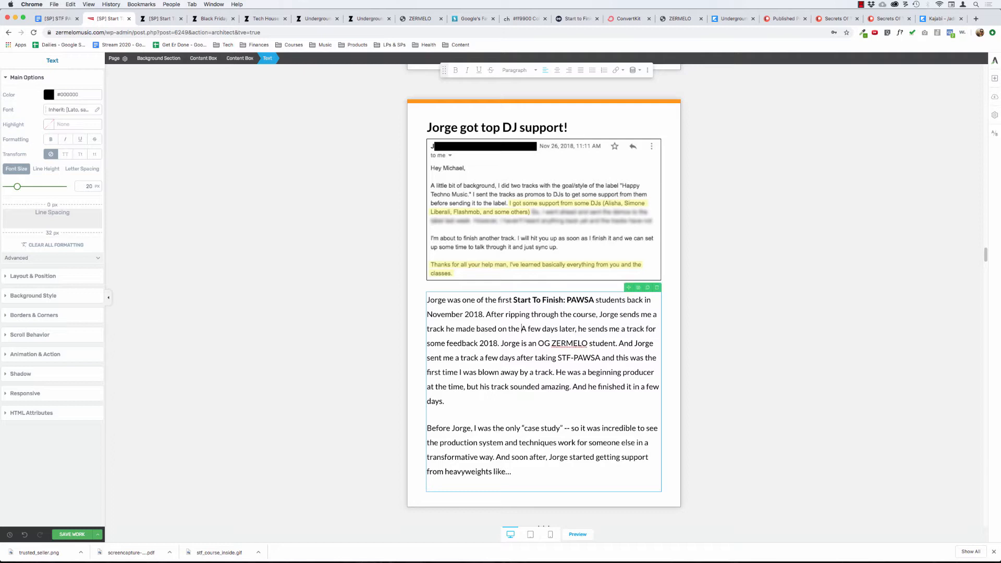
# Complete the inserted sentence with "sends me a track he made based on the lessons." and move the remaining text into a new paragraph.
pyautogui.write('lesson')
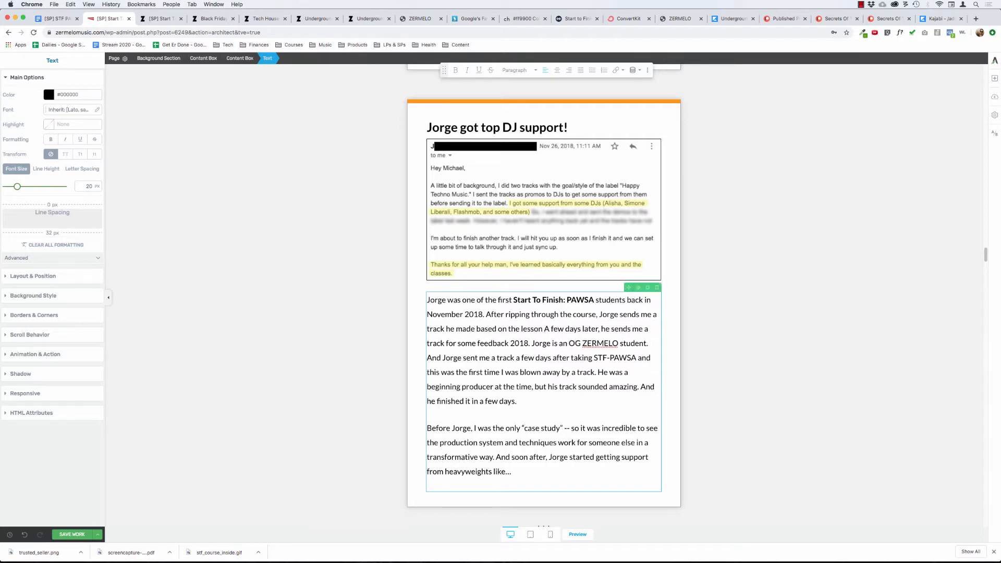
pyautogui.press('BackSpace')
pyautogui.write('s.')
pyautogui.press('Return')
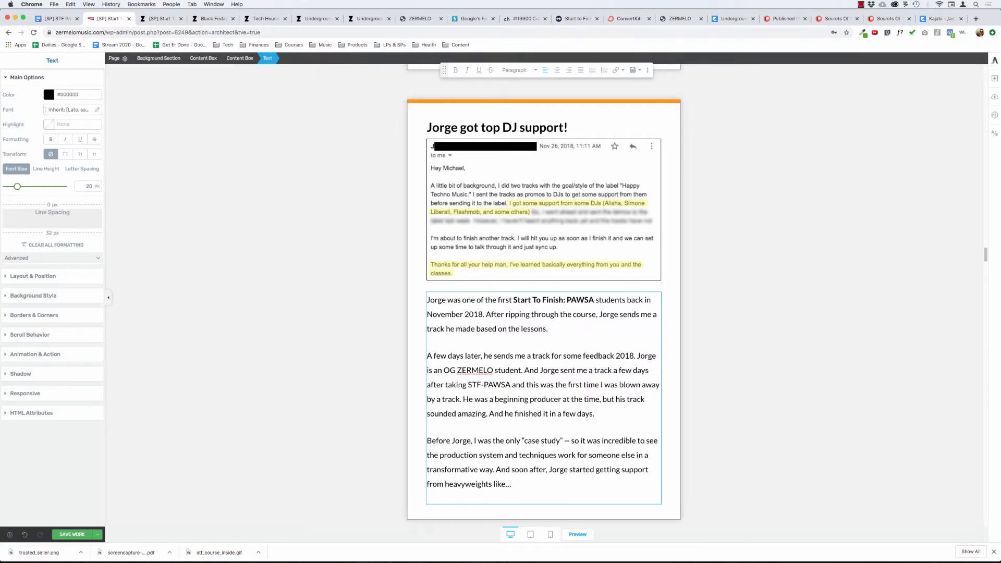
# Add "I was BLOWN AWAY..." to the end of the first paragraph and start an empty paragraph below it.
pyautogui.click(552, 329)
pyautogui.write('I was BLOWN AWAY...')
pyautogui.press('Return')
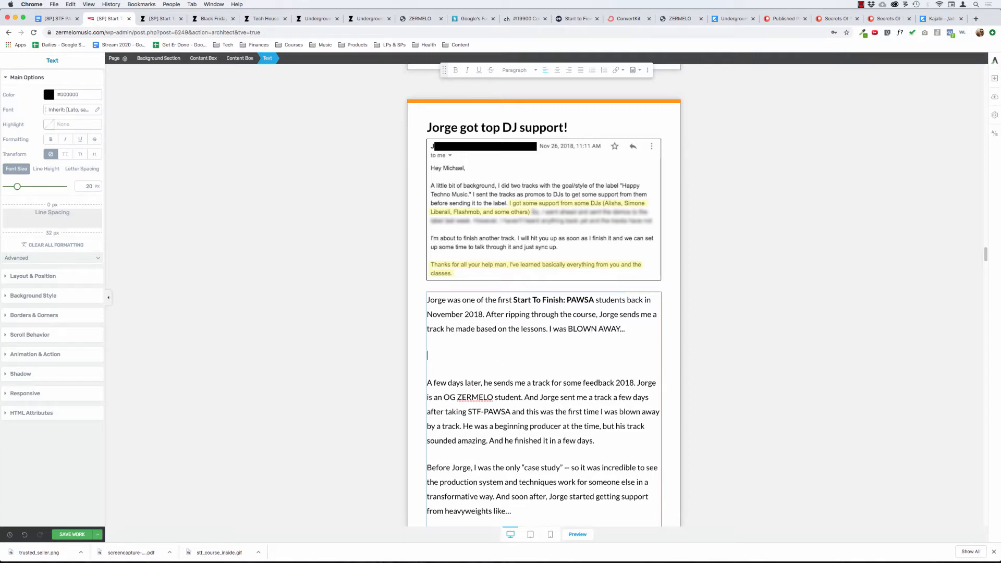
pyautogui.press('Return')
pyautogui.write('You se')
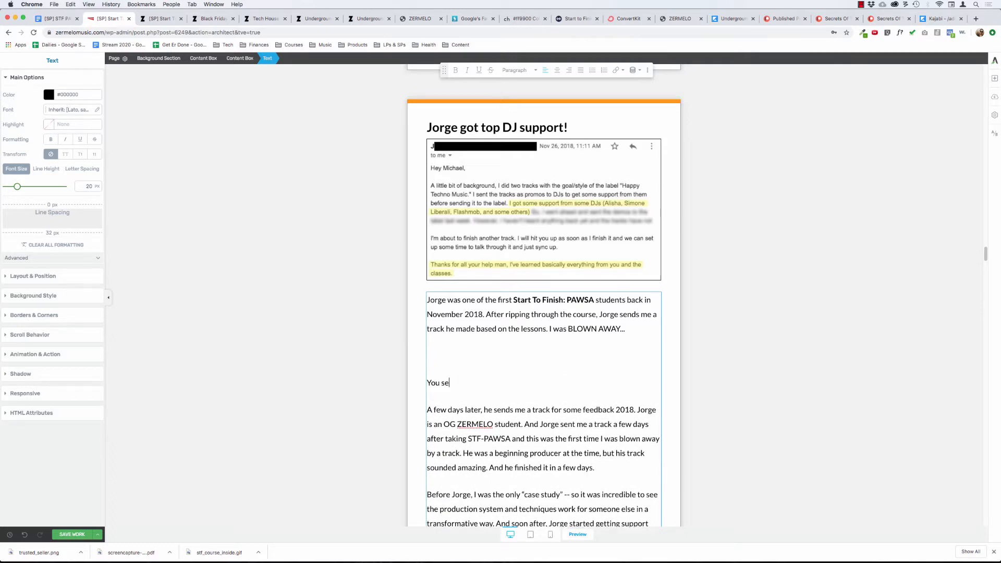
pyautogui.write('e,')
pyautogui.press('super+Left')
pyautogui.press('BackSpace')
pyautogui.press('super+Right')
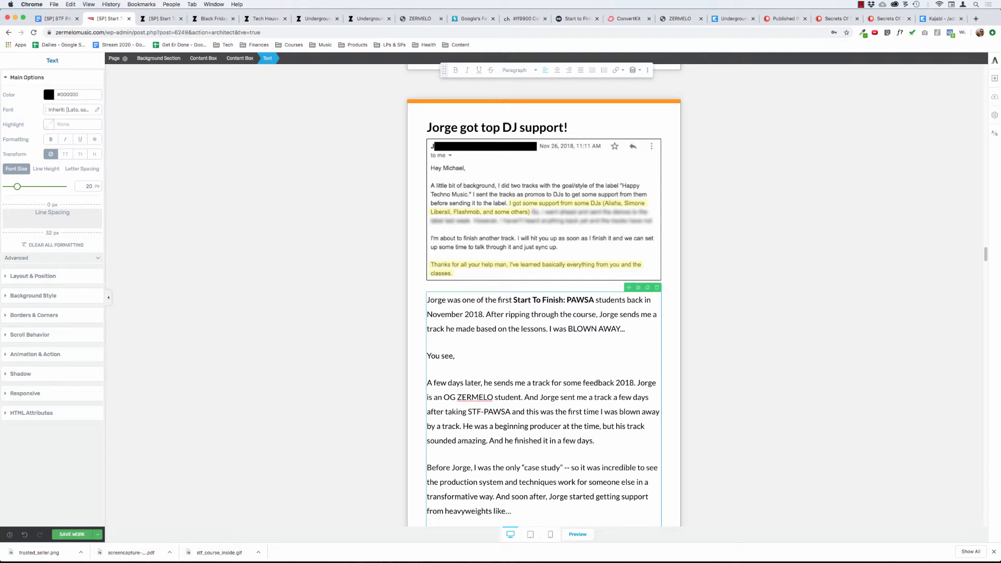
pyautogui.write('this was the ')
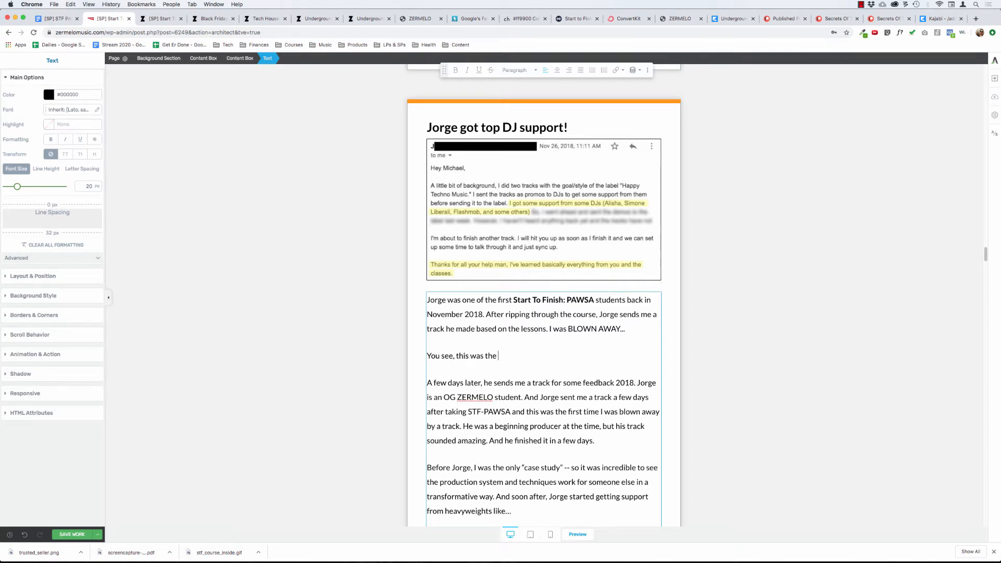
pyautogui.write('first time')
pyautogui.press('super+BackSpace')
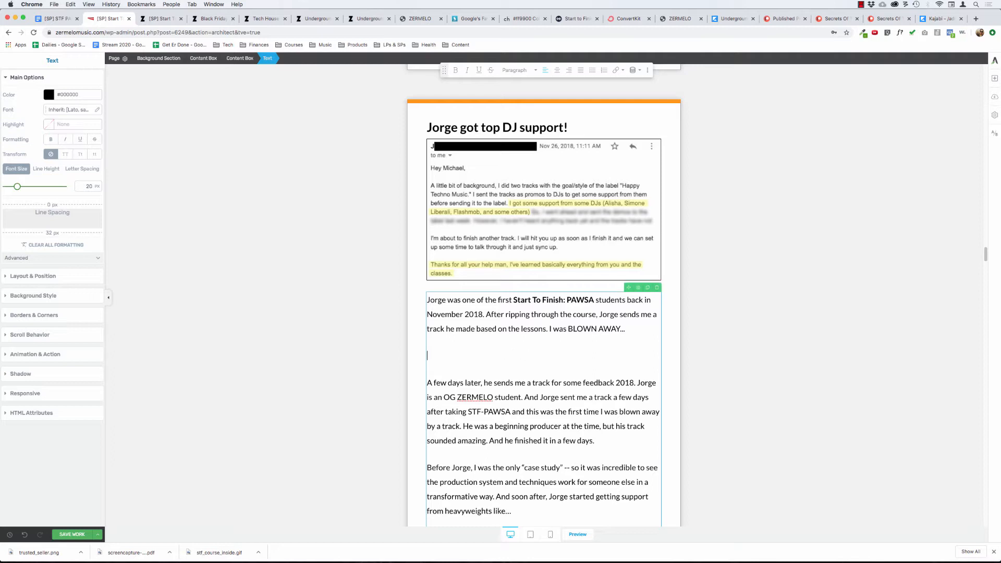
pyautogui.write('Outside of w')
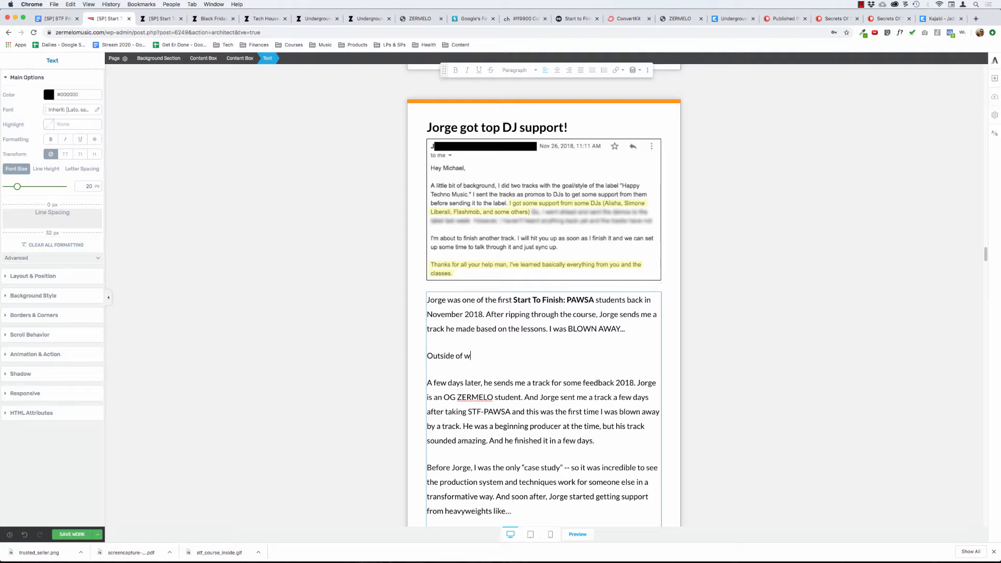
pyautogui.press('BackSpace')
pyautogui.press('BackSpace')
pyautogui.press('BackSpace')
pyautogui.press('BackSpace')
pyautogui.press('BackSpace')
pyautogui.press('BackSpace')
pyautogui.press('BackSpace')
pyautogui.press('BackSpace')
pyautogui.press('BackSpace')
pyautogui.press('BackSpace')
pyautogui.press('BackSpace')
pyautogui.press('BackSpace')
pyautogui.write('This ws')
pyautogui.press('BackSpace')
pyautogui.press('BackSpace')
pyautogui.press('BackSpace')
pyautogui.write('was the first time someone')
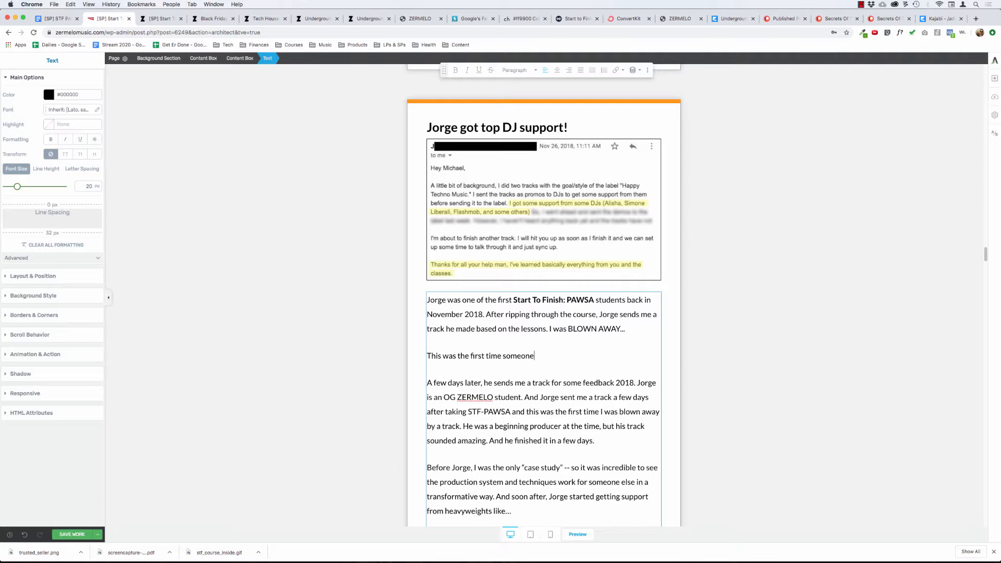
pyautogui.press('super+BackSpace')
# Write "You see, I had only been teaching students one on one at this point." as the second paragraph's opening sentence.
pyautogui.write('You s')
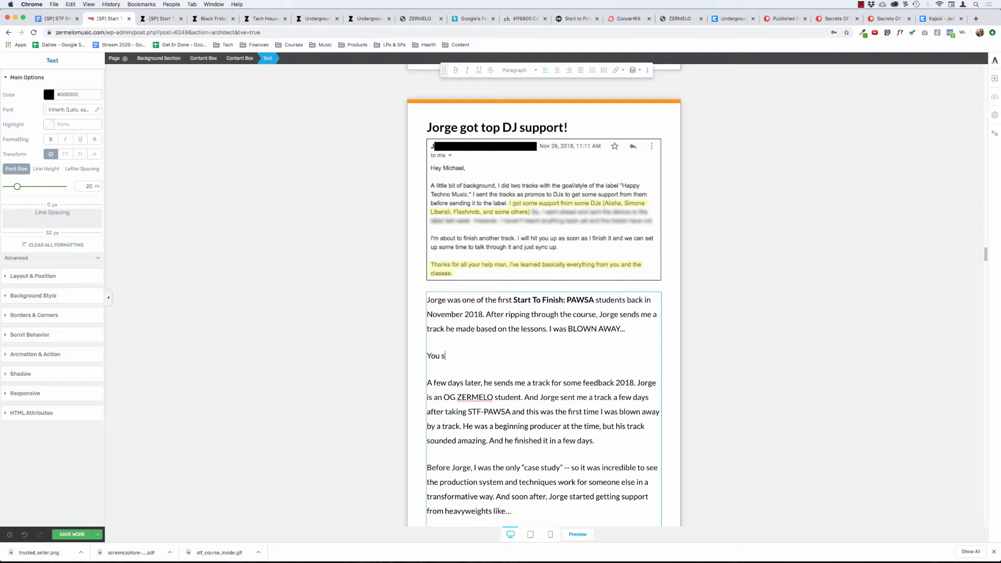
pyautogui.write('ee, I had only been teaching students on')
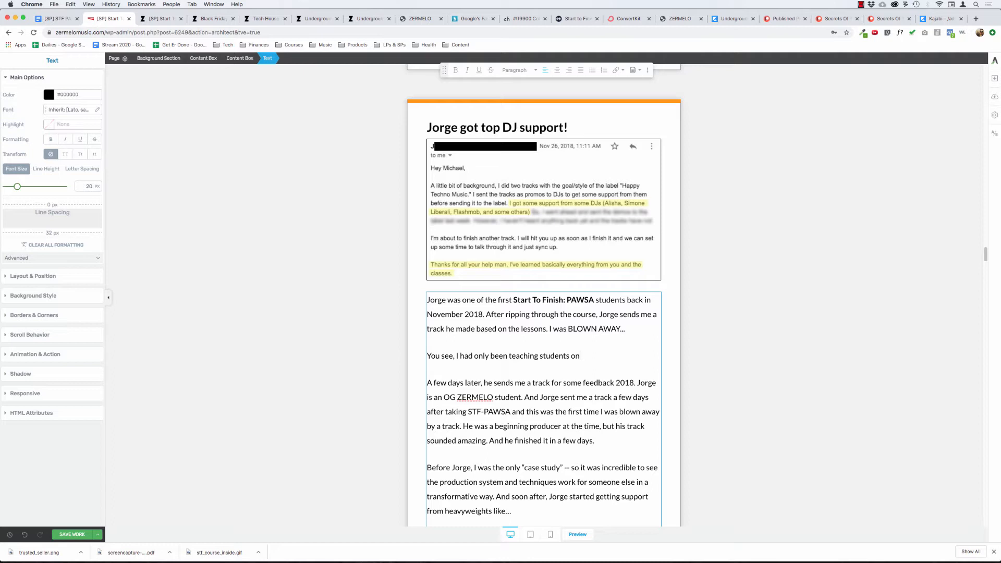
pyautogui.write('e on one at this point. So to see omeon')
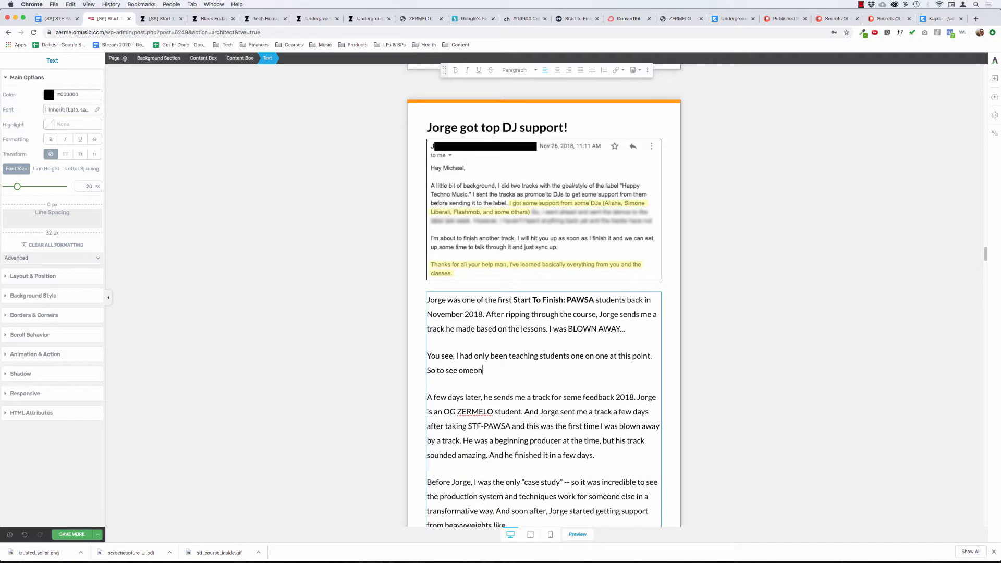
# Begin the second paragraph's next sentence with "So to see someone".
pyautogui.press('BackSpace')
pyautogui.press('BackSpace')
pyautogui.press('BackSpace')
pyautogui.press('BackSpace')
pyautogui.press('BackSpace')
pyautogui.press('BackSpace')
pyautogui.press('BackSpace')
pyautogui.press('BackSpace')
pyautogui.press('BackSpace')
pyautogui.write('see someo')
pyautogui.write('ne')
# Insert "— a beginning producer —" after the student's first name in the opening sentence.
pyautogui.write(', a beg')
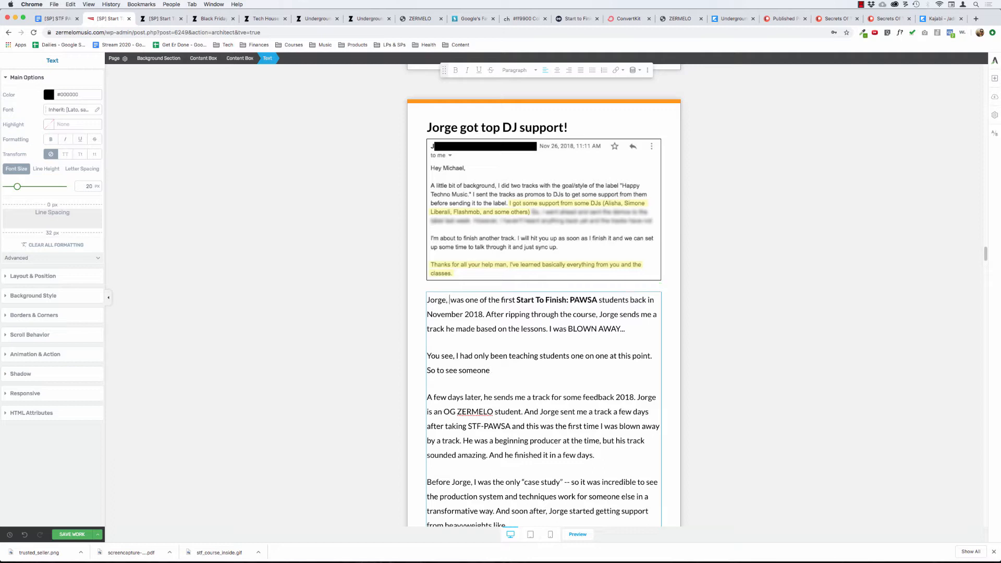
pyautogui.write('inning ')
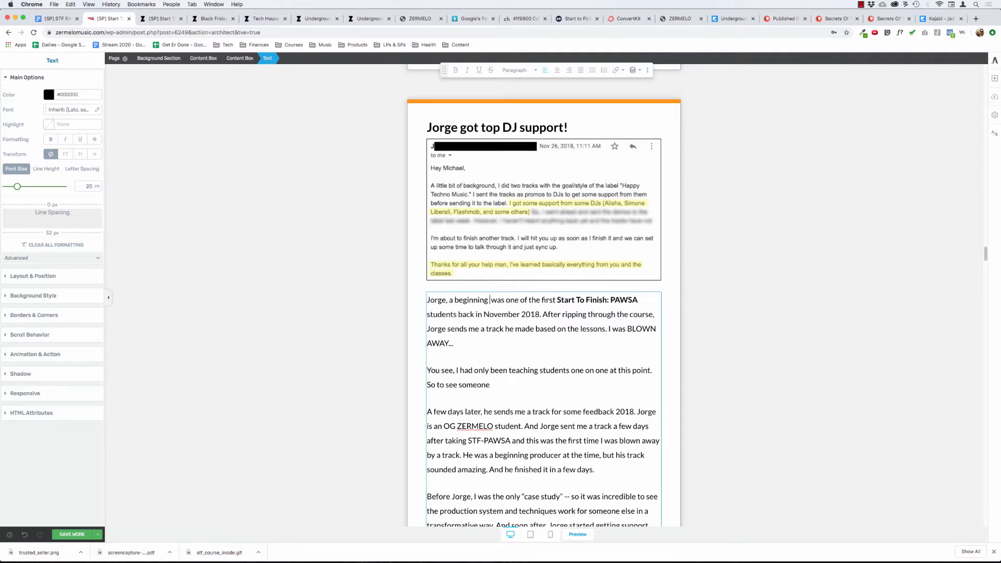
pyautogui.write('producer,')
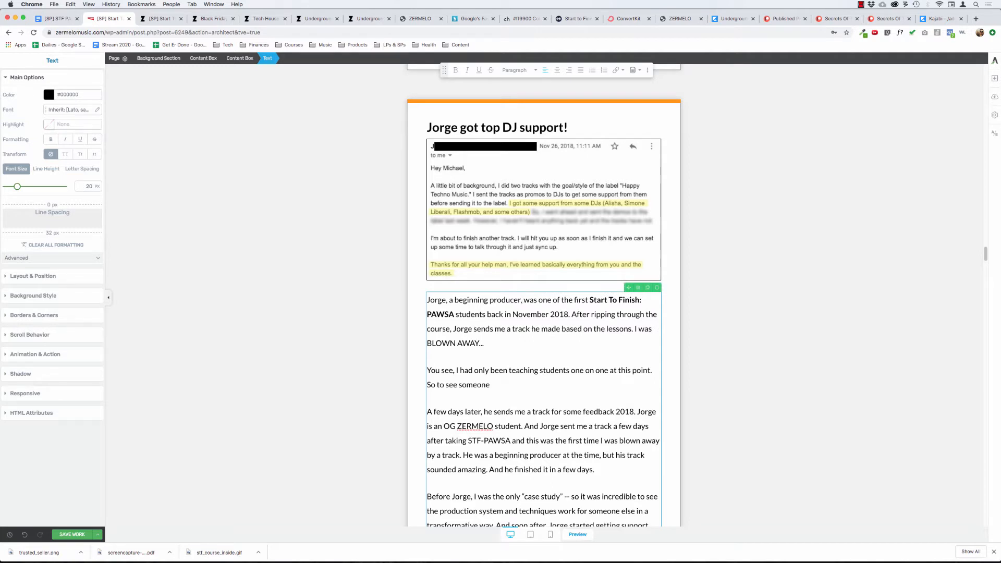
pyautogui.press('BackSpace')
pyautogui.write('—')
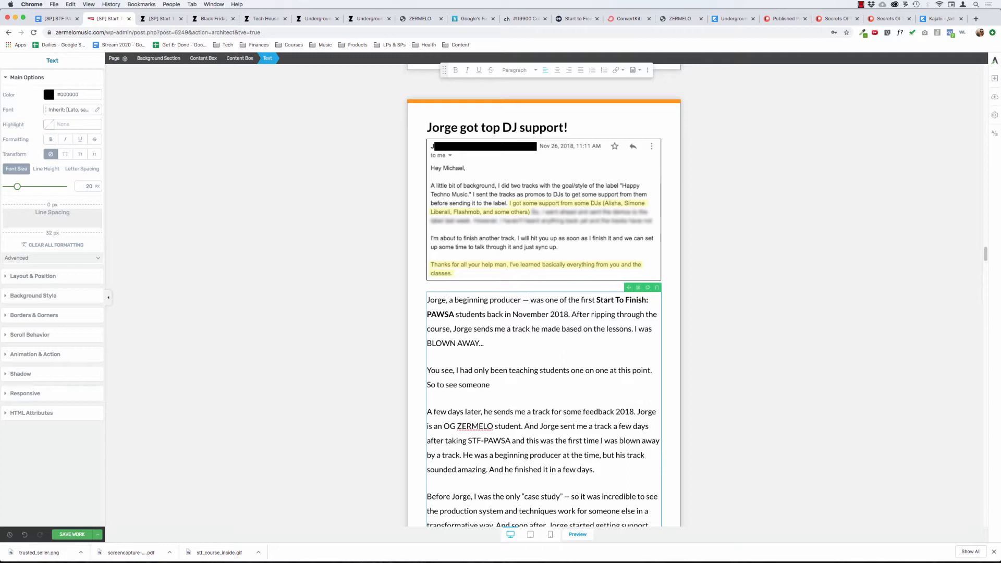
pyautogui.press('BackSpace')
pyautogui.write('—')
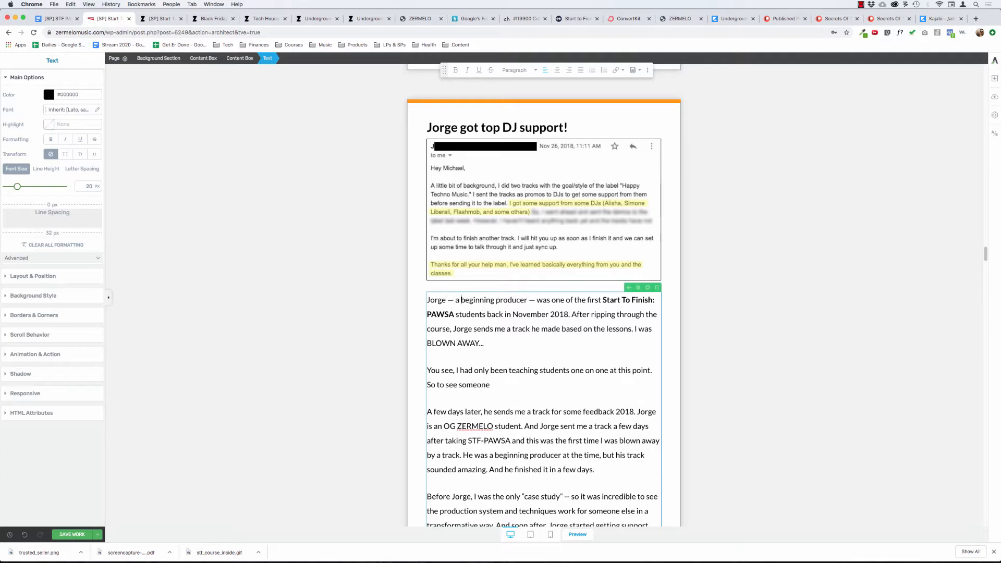
# Reword the aside after the student's name in the opening sentence as "a beginner at the time".
pyautogui.hotkey('alt', 'shift', 'Right')
pyautogui.write('be')
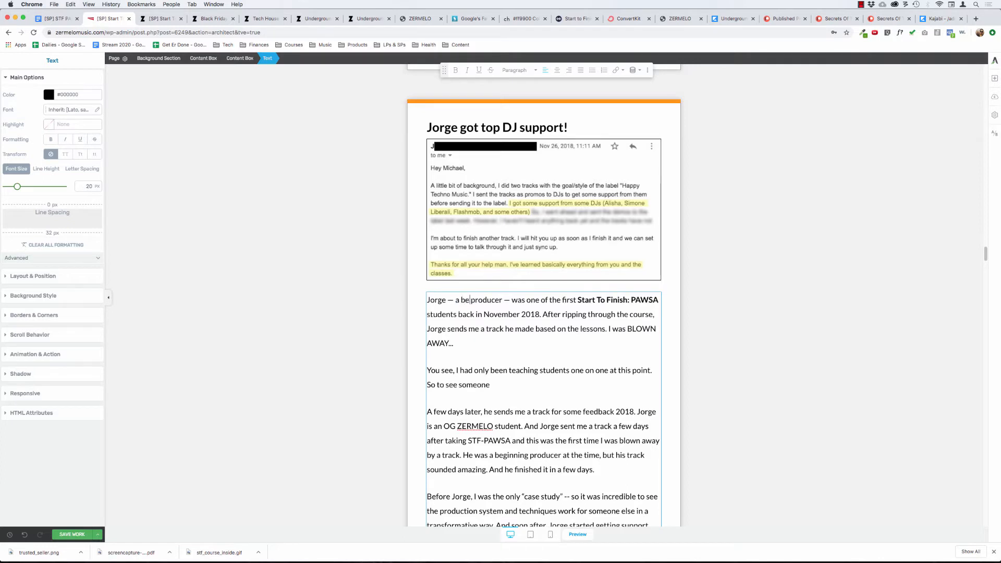
pyautogui.write('ginner at the time')
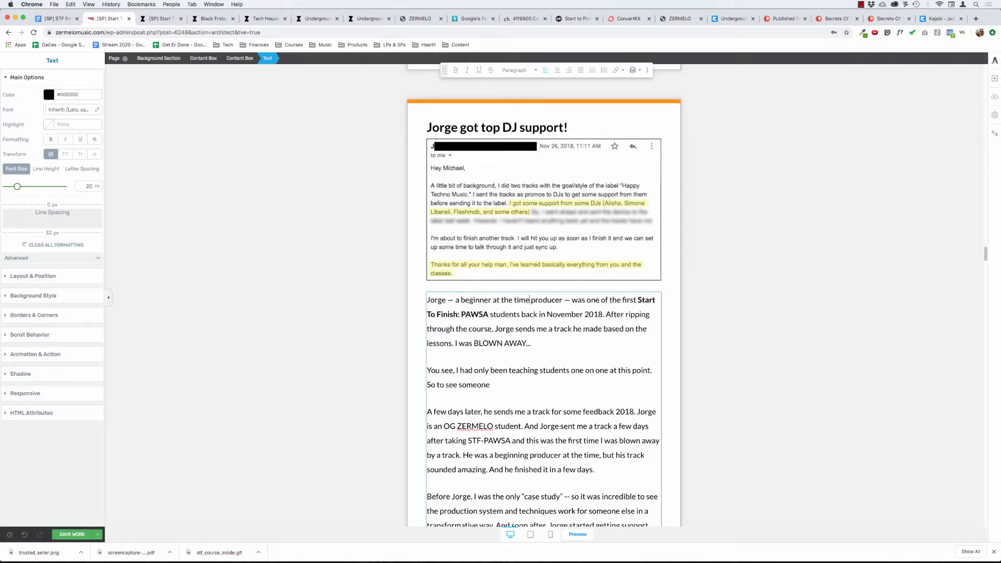
pyautogui.hotkey('alt', 'shift', 'Right')
pyautogui.press('BackSpace')
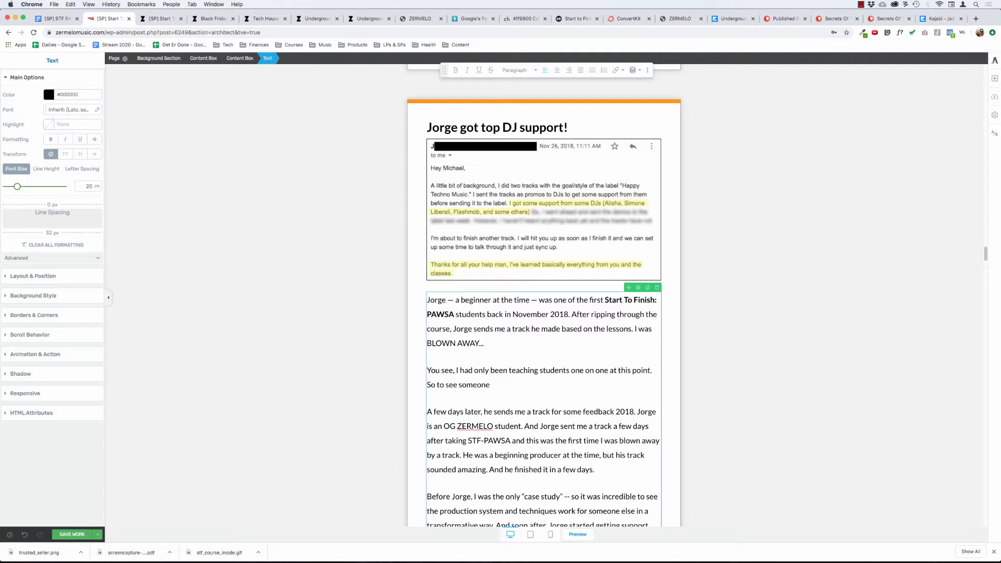
# Change the end of the second paragraph's first sentence to "1-on-1 at that point.".
pyautogui.hotkey('alt', 'BackSpace')
pyautogui.hotkey('alt', 'BackSpace')
pyautogui.hotkey('alt', 'BackSpace')
pyautogui.write('1-on-1')
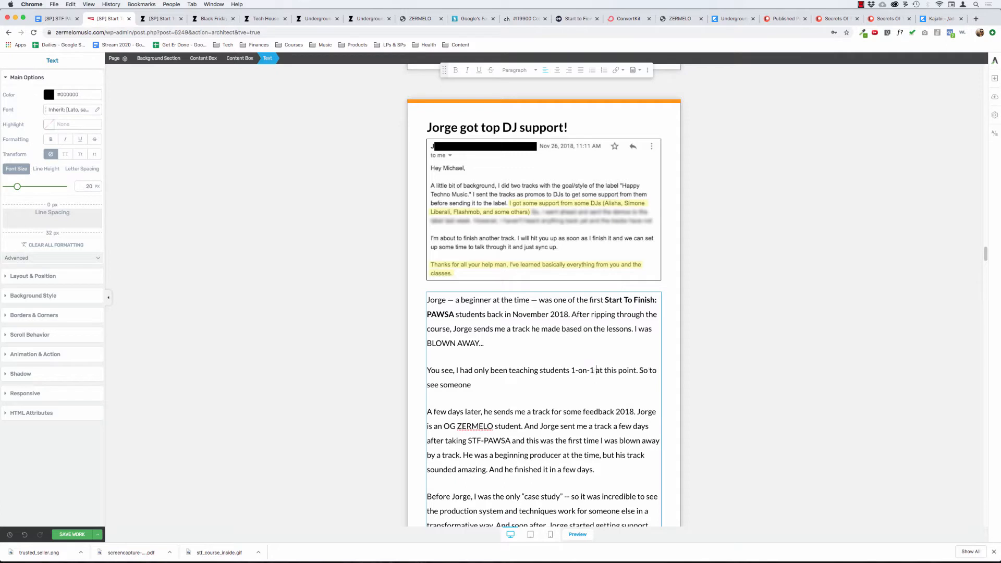
pyautogui.hotkey('alt', 'shift', 'Right')
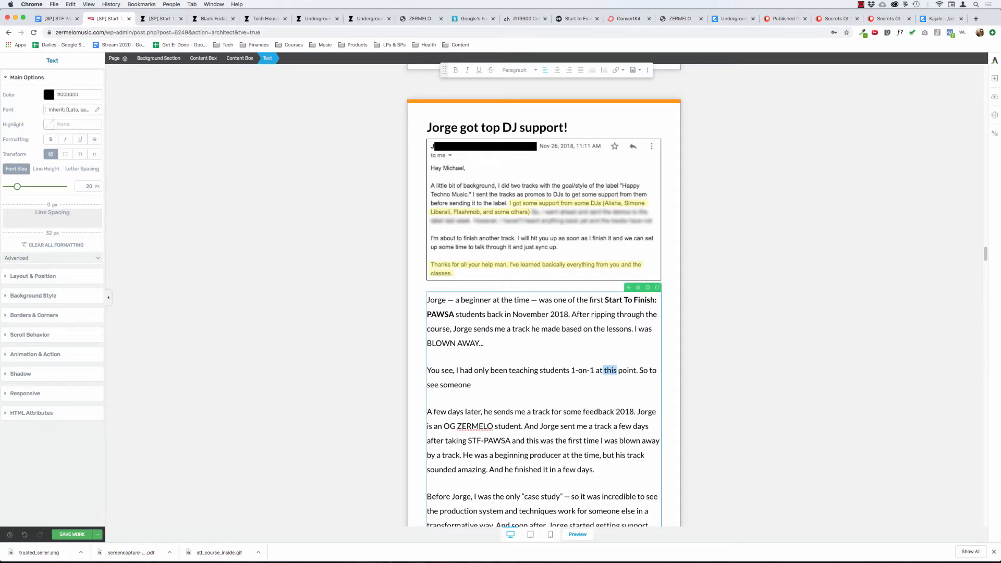
pyautogui.write('that point. So to see someone crank out ')
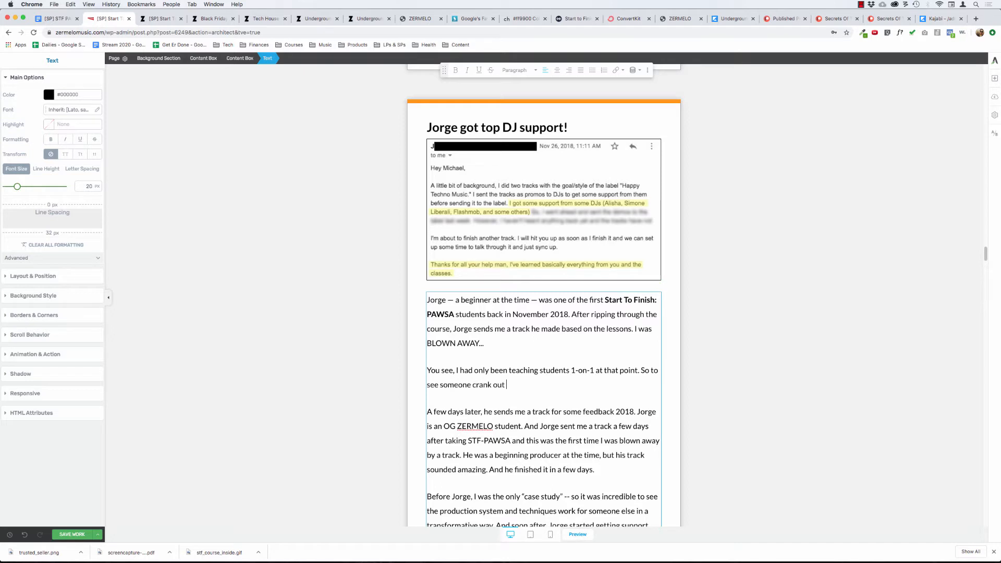
pyautogui.write('a banger ')
pyautogui.write('after watching')
# Continue the sentence after "So to see someone" with "crank out a banger a few days after watching the course".
pyautogui.hotkey('alt', 'BackSpace')
pyautogui.hotkey('alt', 'BackSpace')
pyautogui.write('a few days after watching the ')
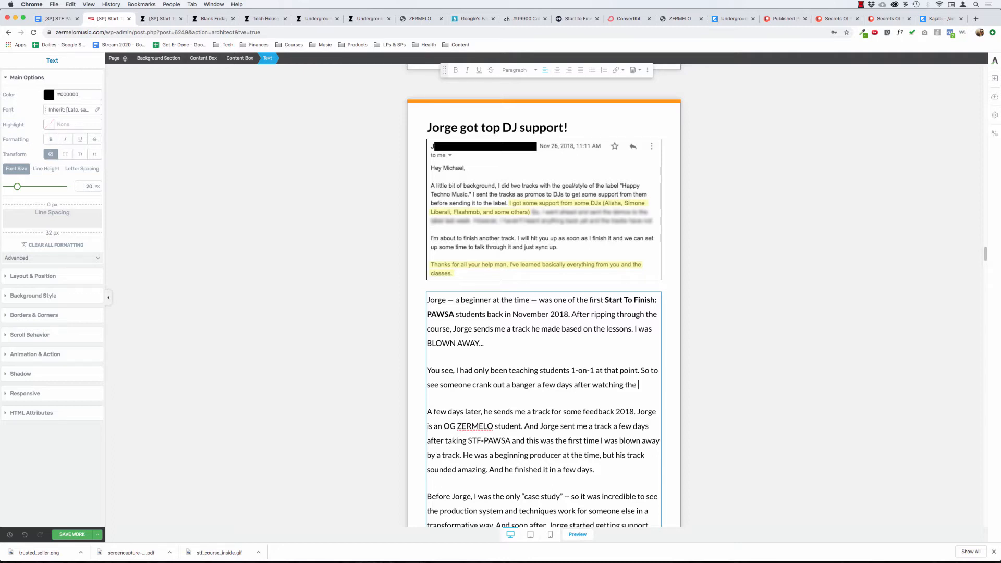
pyautogui.write('course')
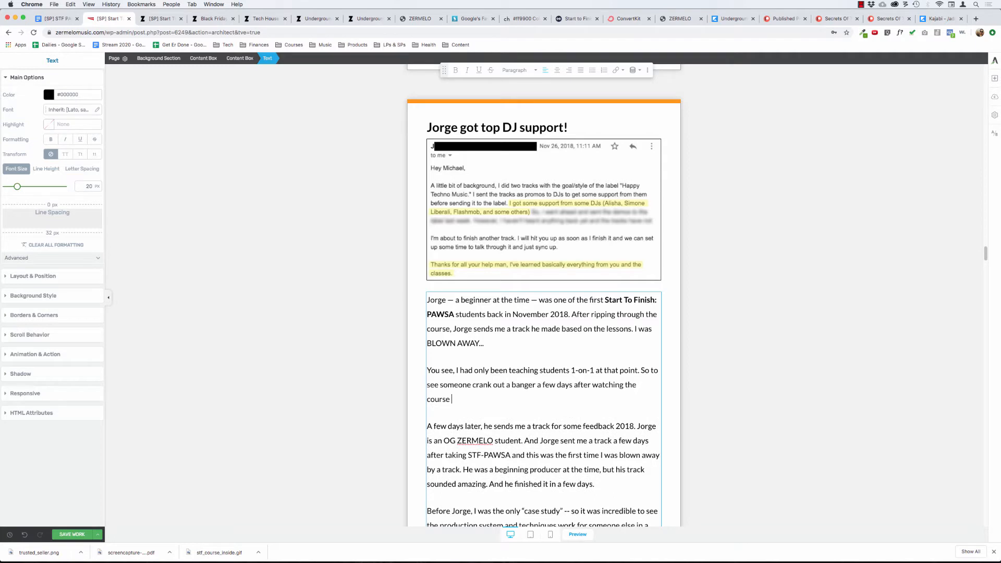
# Finish the sentence with "was as cool for me as it was for", the student's first name and "!", followed by ""Proof of concept" you could say...".
pyautogui.write('was as cool for me as it was for Jorge')
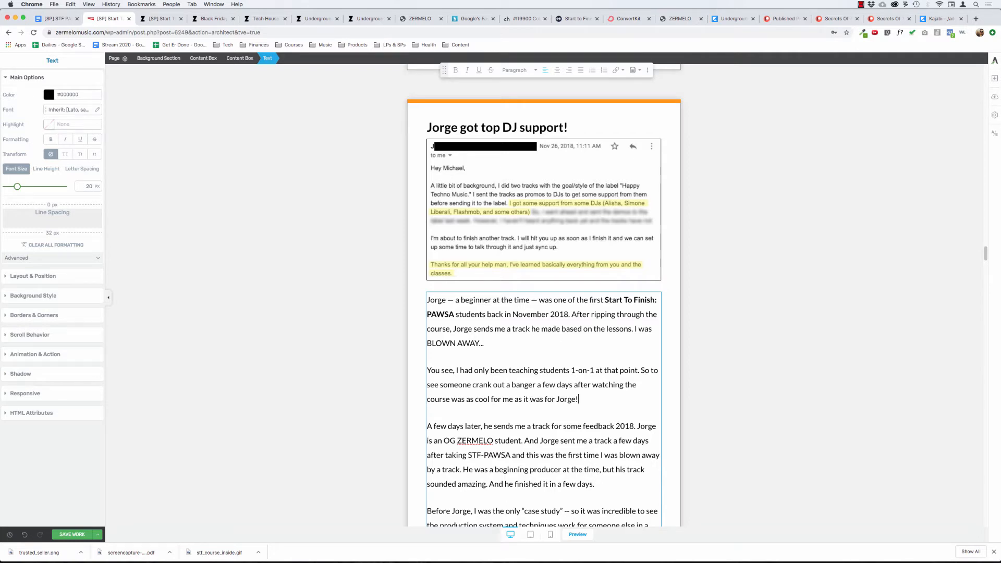
pyautogui.write('! "Proof of concept" you could say...')
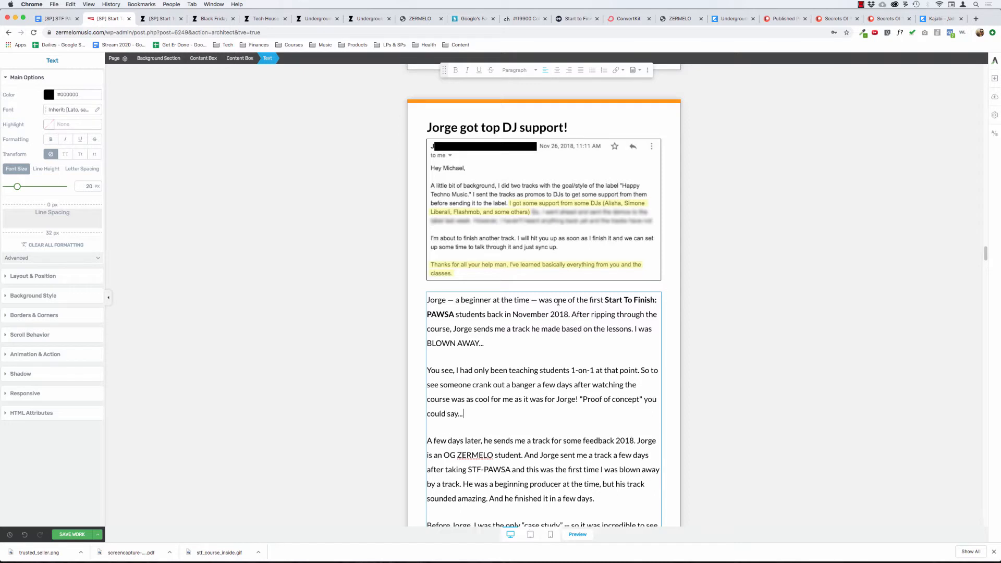
# Start a third paragraph saying "A month later, you can see that" the student "started getting support from major".
pyautogui.press('Return')
pyautogui.scroll(-3, 510, 338)
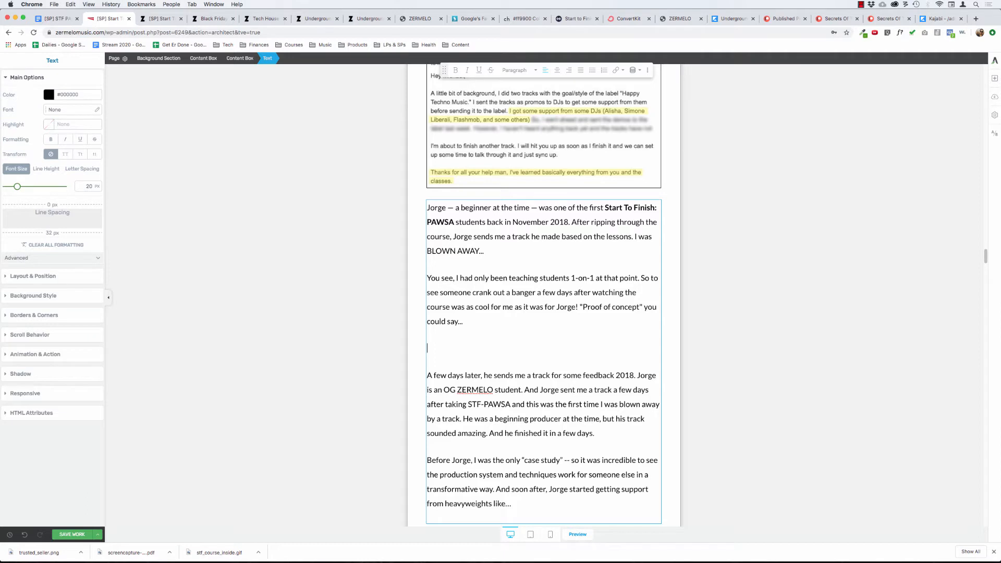
pyautogui.write('A month later, ')
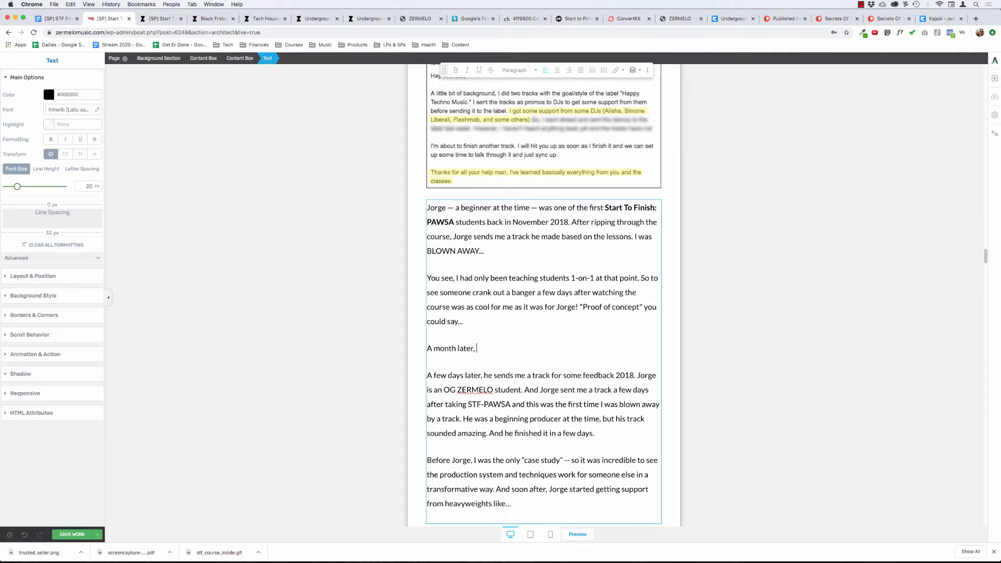
pyautogui.write('you can see that Jorge started ge')
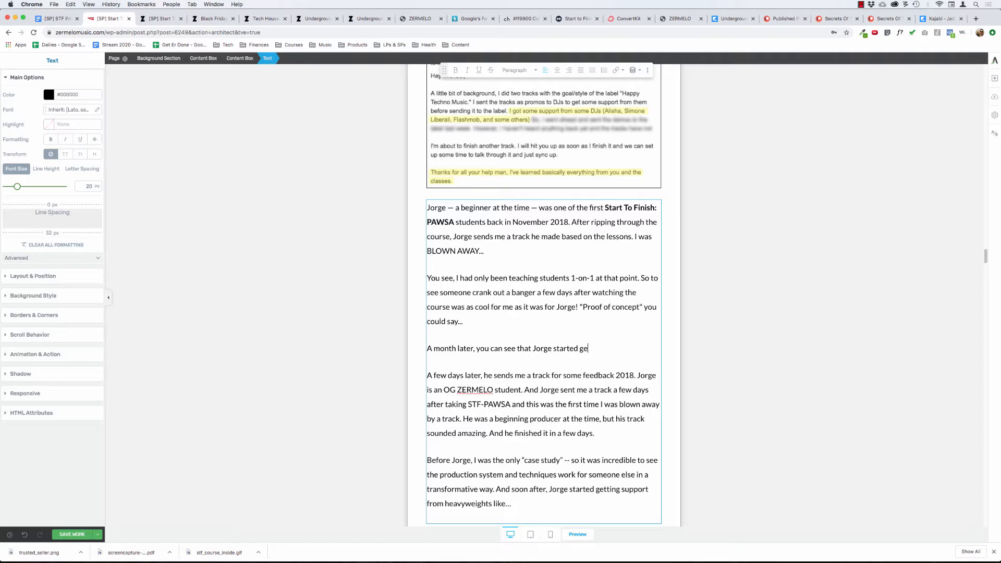
pyautogui.write('tting support from major ')
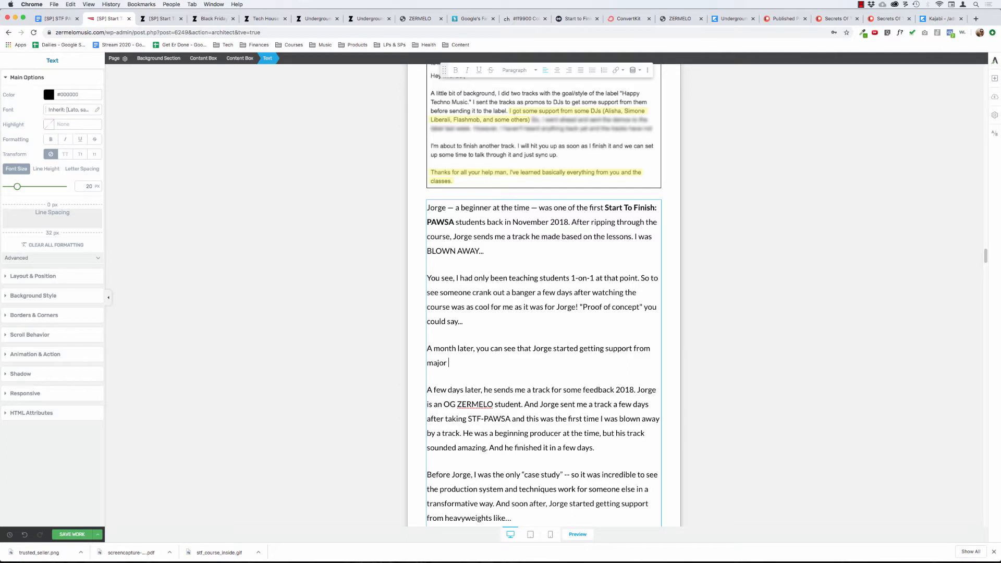
pyautogui.write('heavyweights like ')
pyautogui.write('Simone L')
# Continue the third paragraph with "heavyweights like" and the names of the first two DJs highlighted in the email, separated by commas.
pyautogui.press('BackSpace')
pyautogui.press('BackSpace')
pyautogui.press('BackSpace')
pyautogui.press('BackSpace')
pyautogui.press('BackSpace')
pyautogui.press('BackSpace')
pyautogui.press('BackSpace')
pyautogui.press('BackSpace')
pyautogui.write('Alisa, Simone Liberali, ')
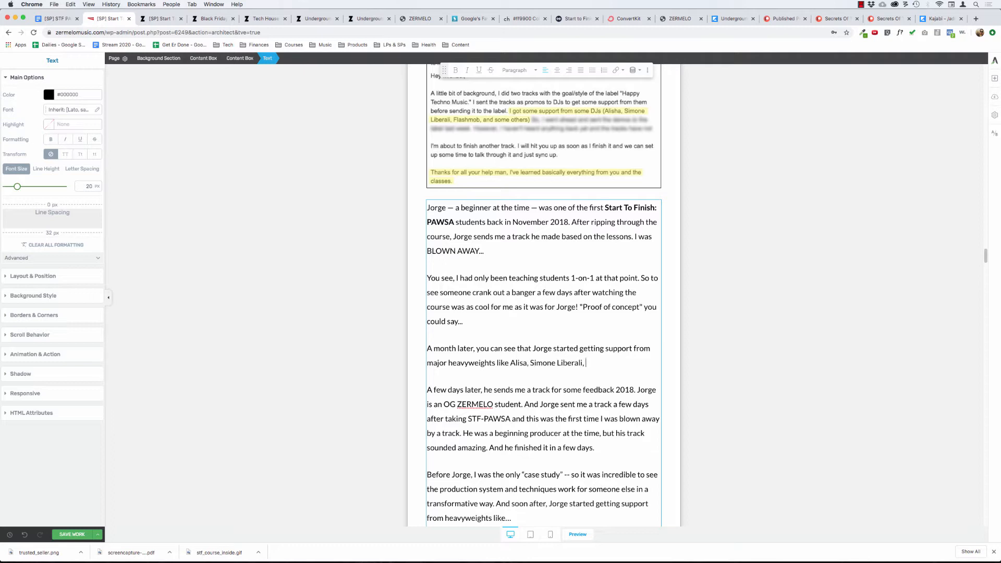
pyautogui.write('Flash')
pyautogui.write('mob, and oth')
pyautogui.write('er')
# End the third paragraph's list of supporters with "Flashmob, and more...".
pyautogui.press('BackSpace')
pyautogui.press('BackSpace')
pyautogui.press('BackSpace')
pyautogui.press('BackSpace')
pyautogui.press('BackSpace')
pyautogui.write('more...')
# Delete the two old draft paragraphs below the new third paragraph, from "A few days later" to "heavyweights like...".
pyautogui.moveTo(427, 390); pyautogui.dragTo(512, 518)
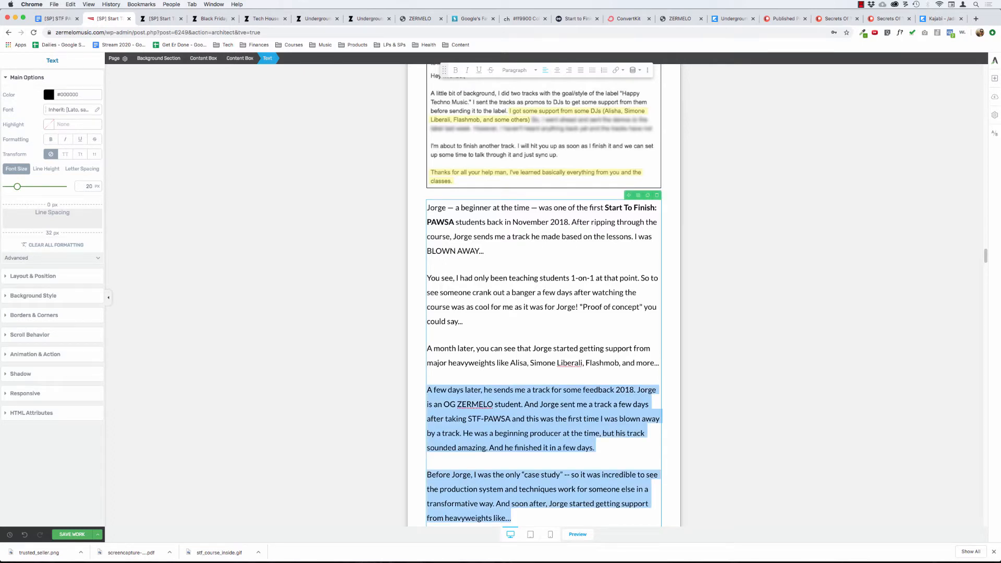
pyautogui.press('BackSpace')
pyautogui.press('BackSpace')
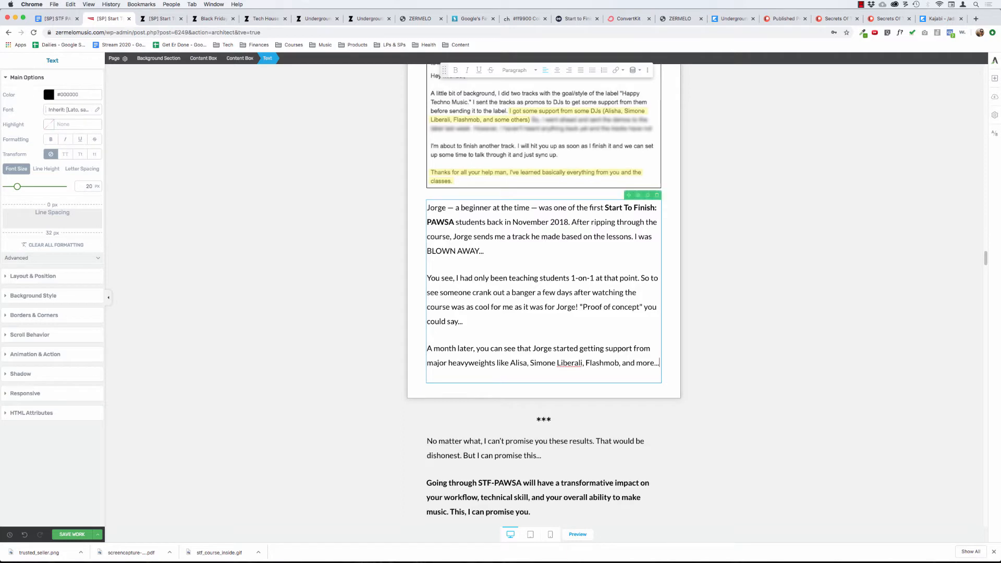
pyautogui.press('Return')
pyautogui.write('S')
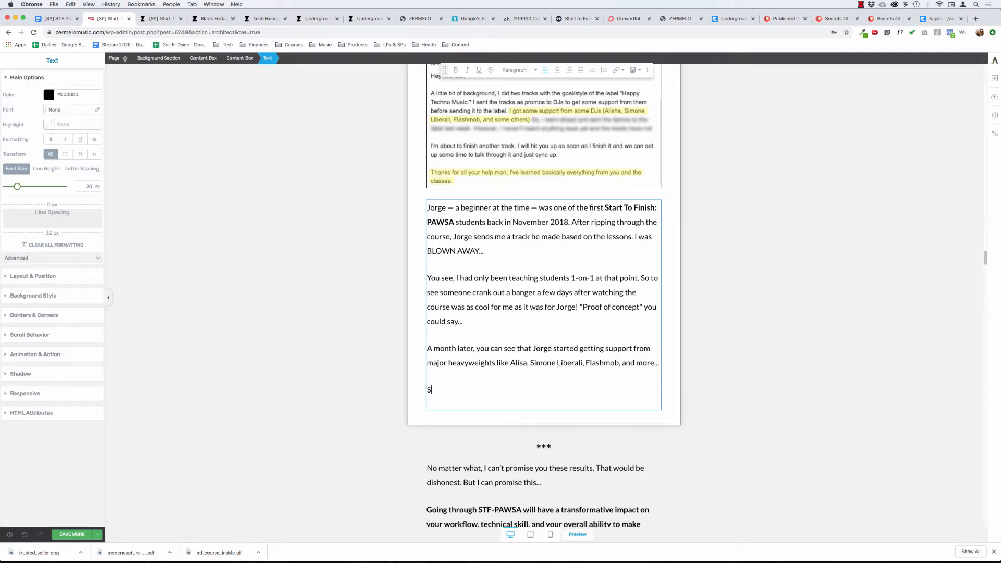
pyautogui.write('o this email')
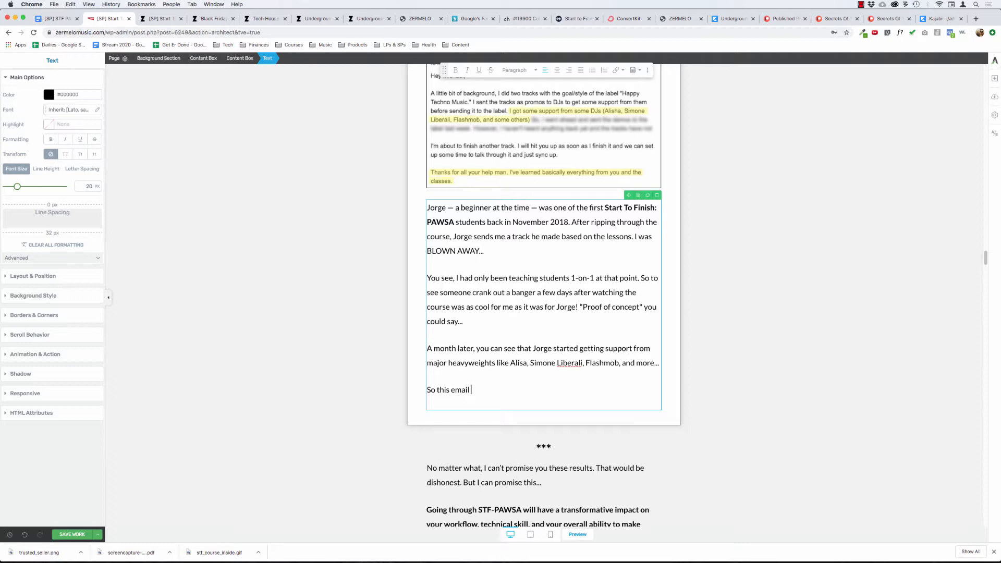
pyautogui.hotkey('alt', 'BackSpace')
pyautogui.hotkey('alt', 'BackSpace')
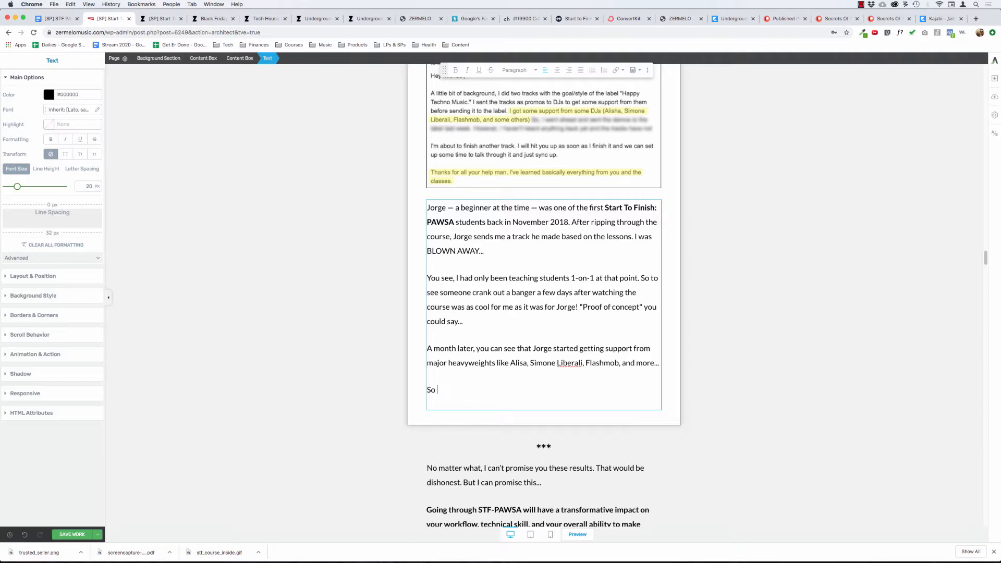
pyautogui.write('Jor')
pyautogui.hotkey('alt', 'BackSpace')
pyautogui.hotkey('alt', 'BackSpace')
pyautogui.press('BackSpace')
# Add "This email is extra special to me..." as a new opening paragraph above the student's introduction.
pyautogui.press('Return')
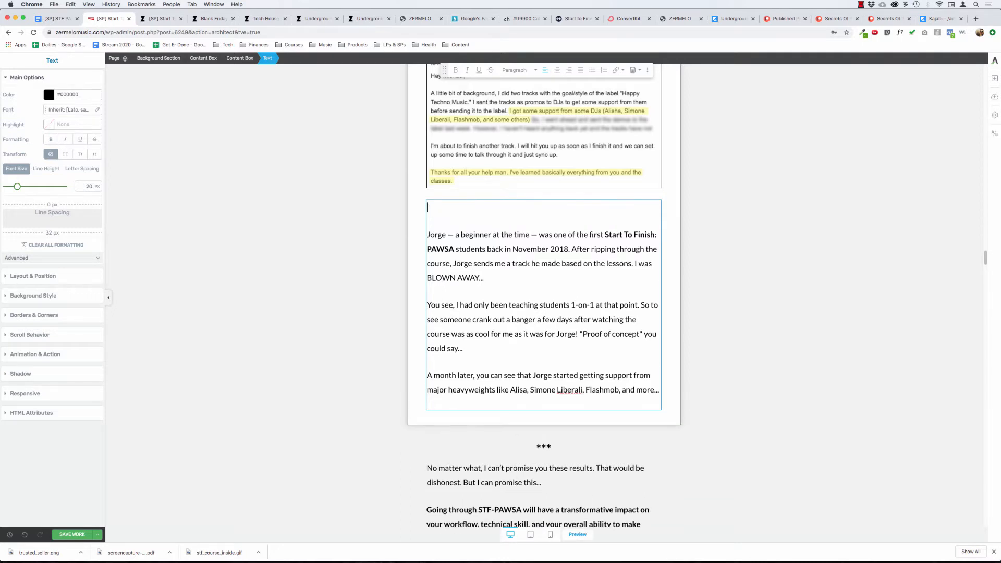
pyautogui.write('Thi')
pyautogui.write('s email ')
pyautogui.write('has')
pyautogui.press('BackSpace')
pyautogui.press('BackSpace')
pyautogui.press('BackSpace')
pyautogui.press('BackSpace')
pyautogui.write('is extra special to me...')
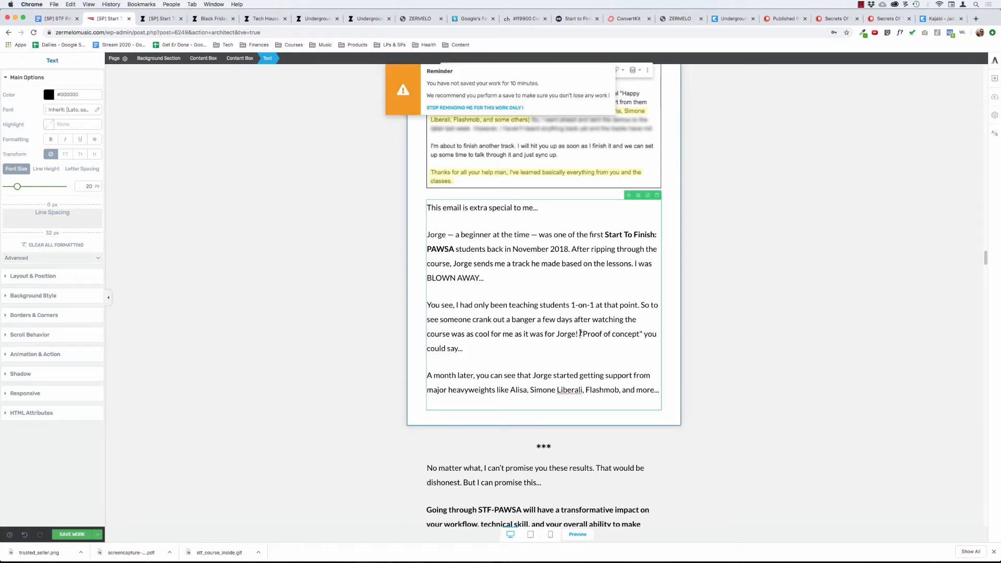
# Remove the "Proof of concept" sentence and start a closing paragraph with "So", the student's first name in possessive form, and "emails were".
pyautogui.moveTo(581, 333); pyautogui.dragTo(462, 348)
pyautogui.press('BackSpace')
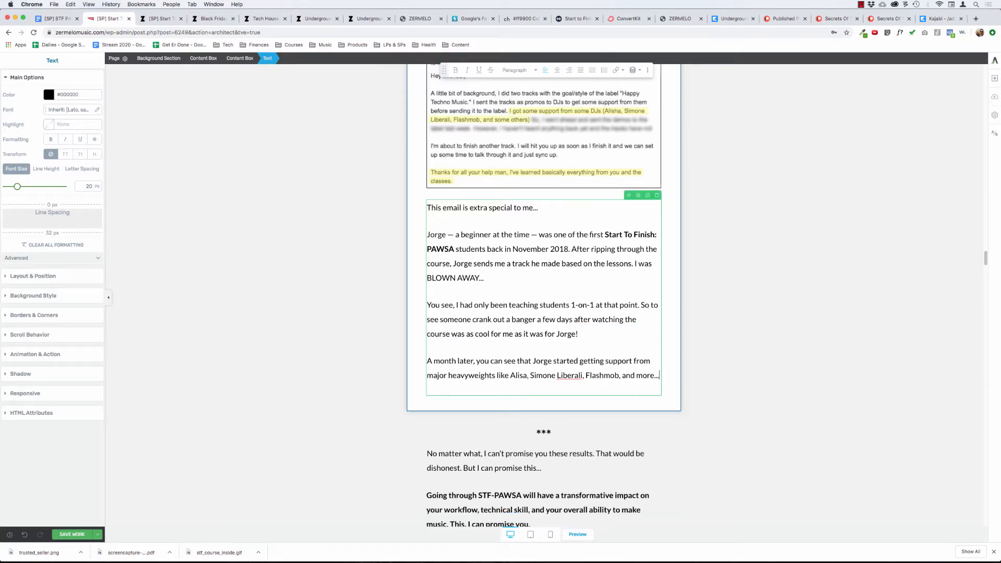
pyautogui.press('Return')
pyautogui.write('So ')
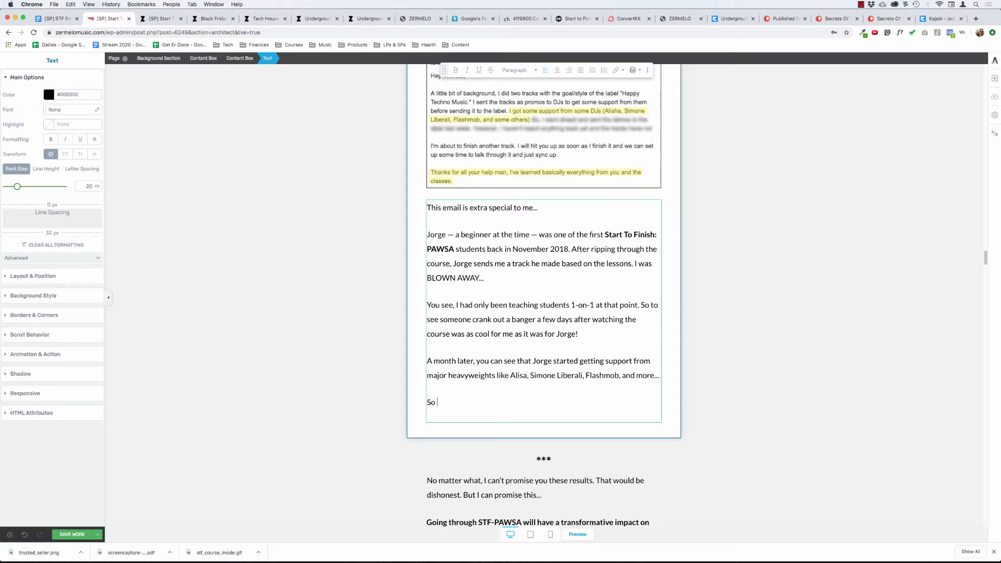
pyautogui.write("Jorge's emails were")
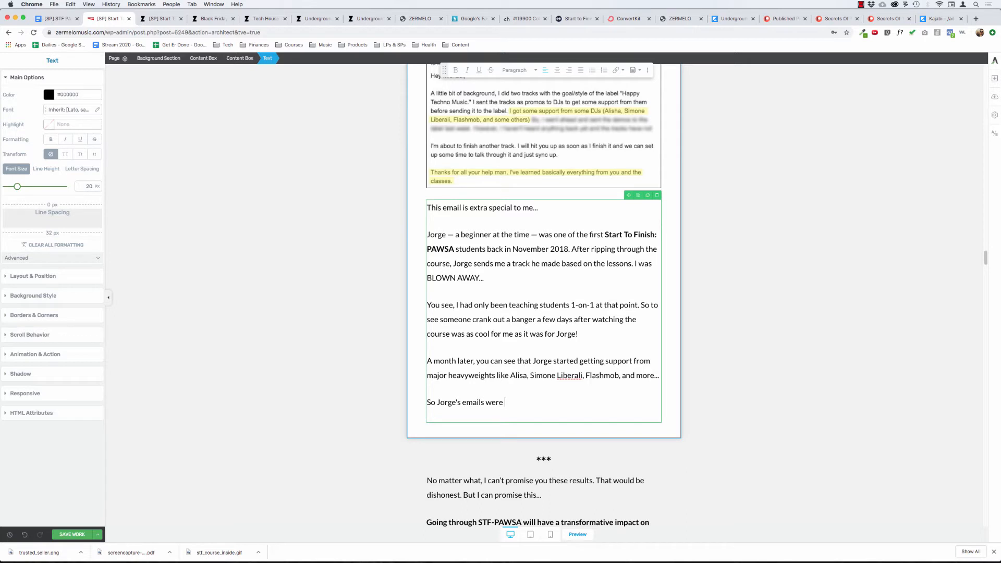
# Continue the closing paragraph with "the first emails from a student that proved the power of the system (to me) and achieved".
pyautogui.write('the first emails from ')
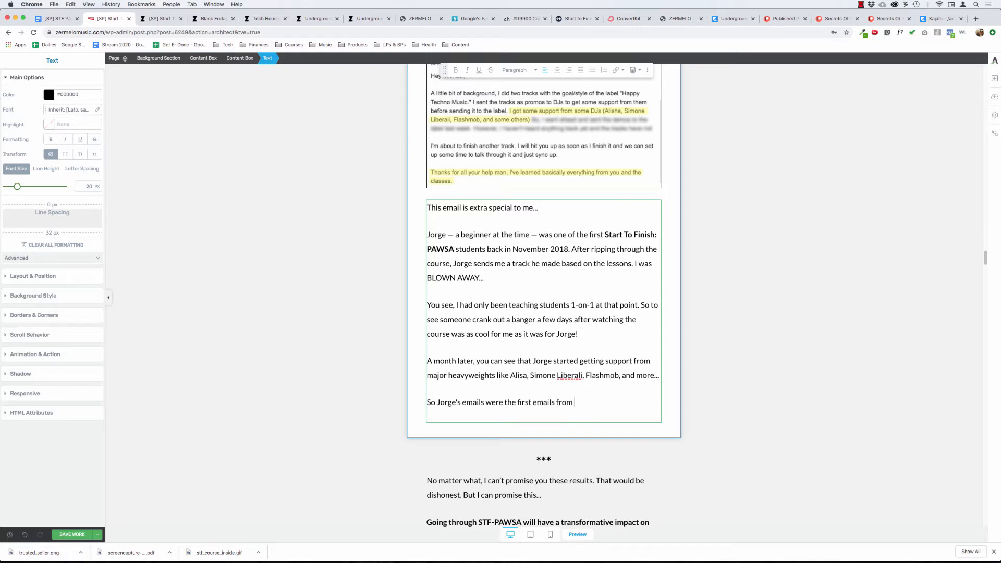
pyautogui.write('a student that ')
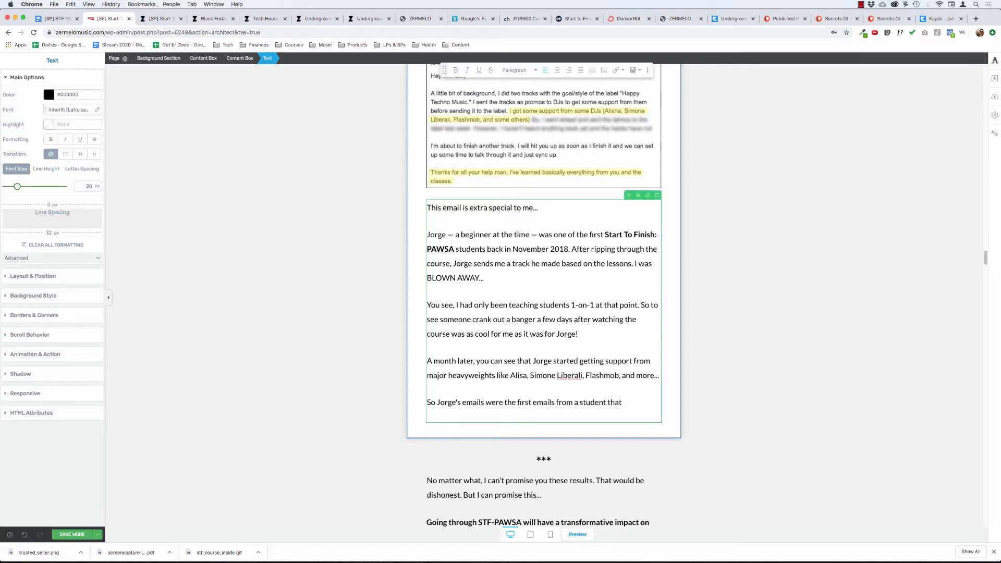
pyautogui.write('proved t')
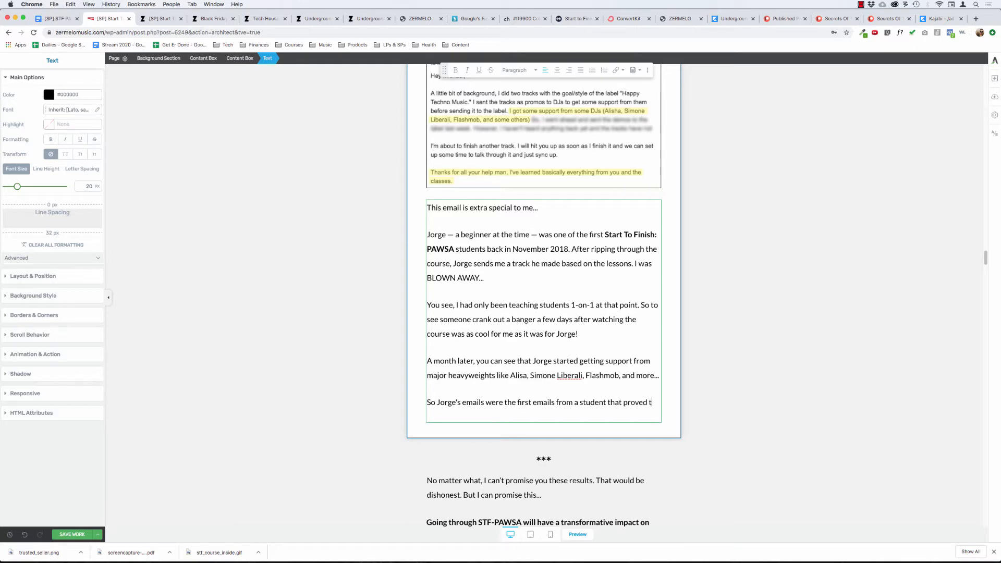
pyautogui.write('he power of the ')
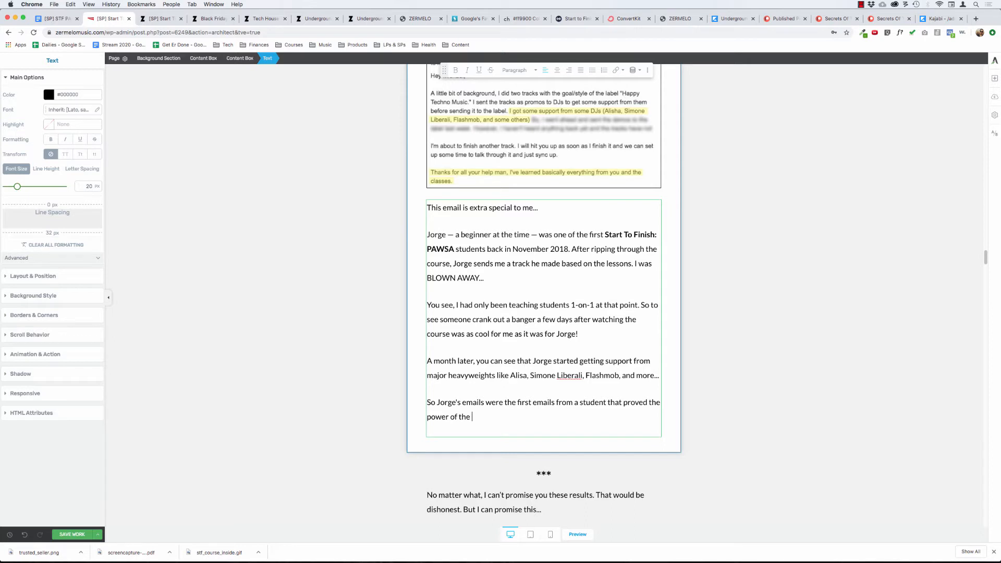
pyautogui.write('system (to me) and achieved')
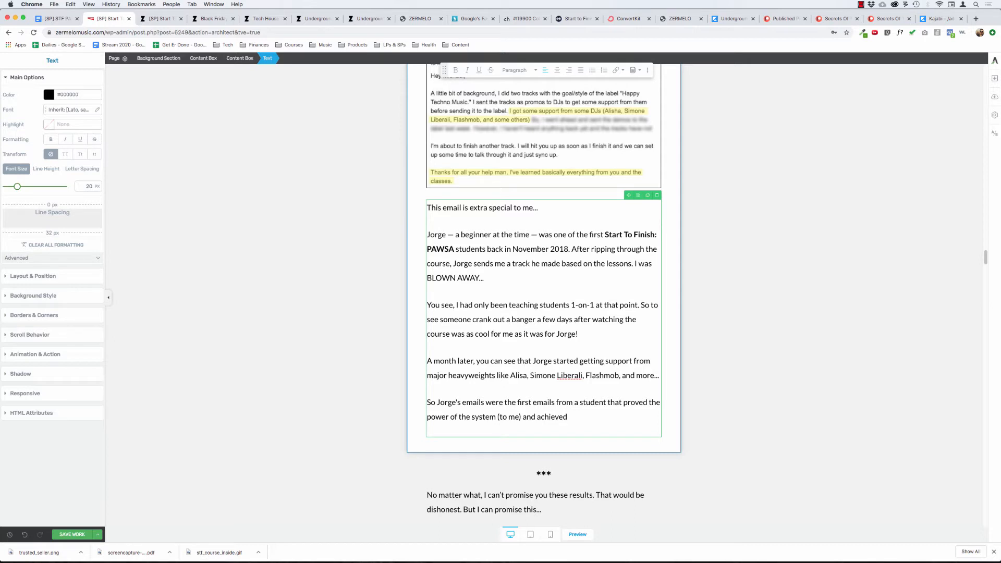
# Delete "emails from a student" after "the first" in the closing paragraph.
pyautogui.hotkey('alt', 'Right')
pyautogui.hotkey('alt', 'Right')
pyautogui.hotkey('shift', 'alt', 'Right')
pyautogui.hotkey('shift', 'alt', 'Right')
pyautogui.hotkey('shift', 'alt', 'Right')
pyautogui.hotkey('shift', 'alt', 'Right')
pyautogui.press('BackSpace')
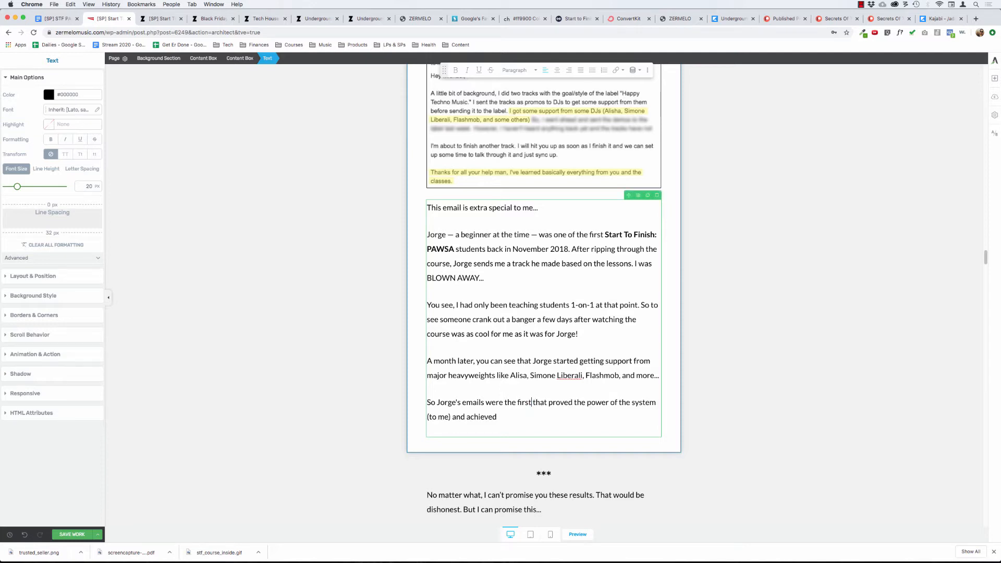
# Insert "that both (1)" after "the first" in the closing paragraph and remove the duplicate "that" before "proved".
pyautogui.write('that both')
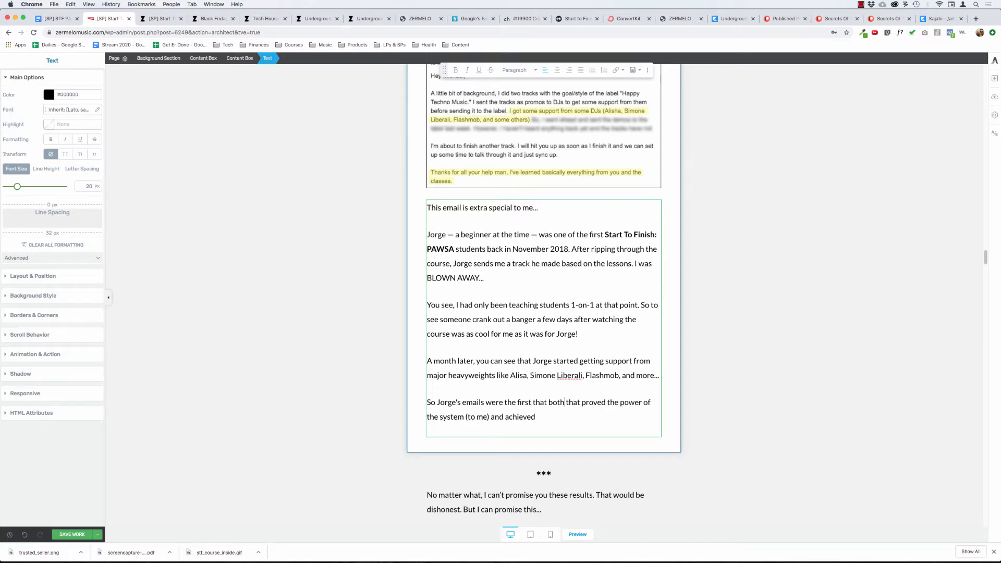
pyautogui.write(' (1)')
pyautogui.hotkey('alt', 'shift', 'Right')
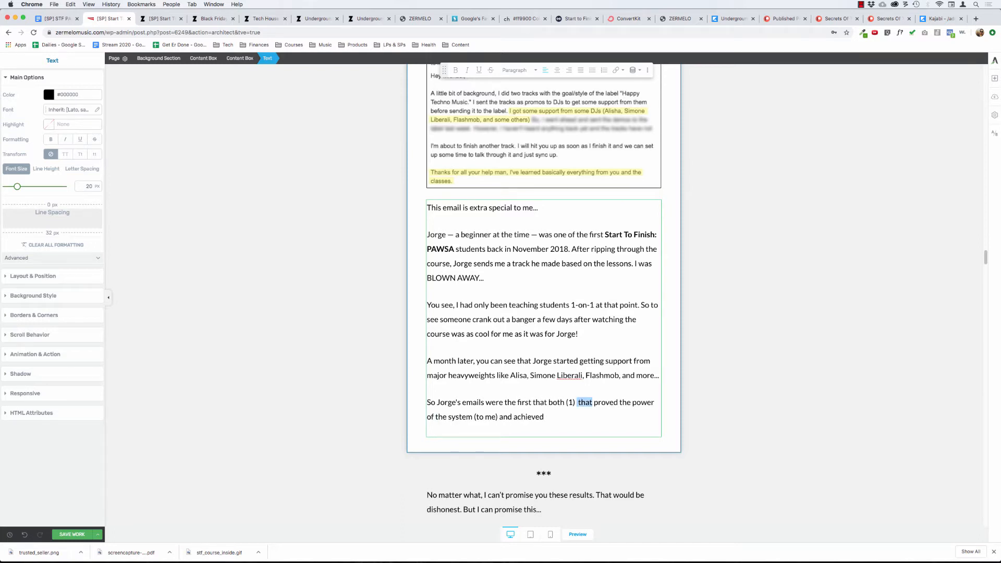
pyautogui.press('BackSpace')
pyautogui.press('BackSpace')
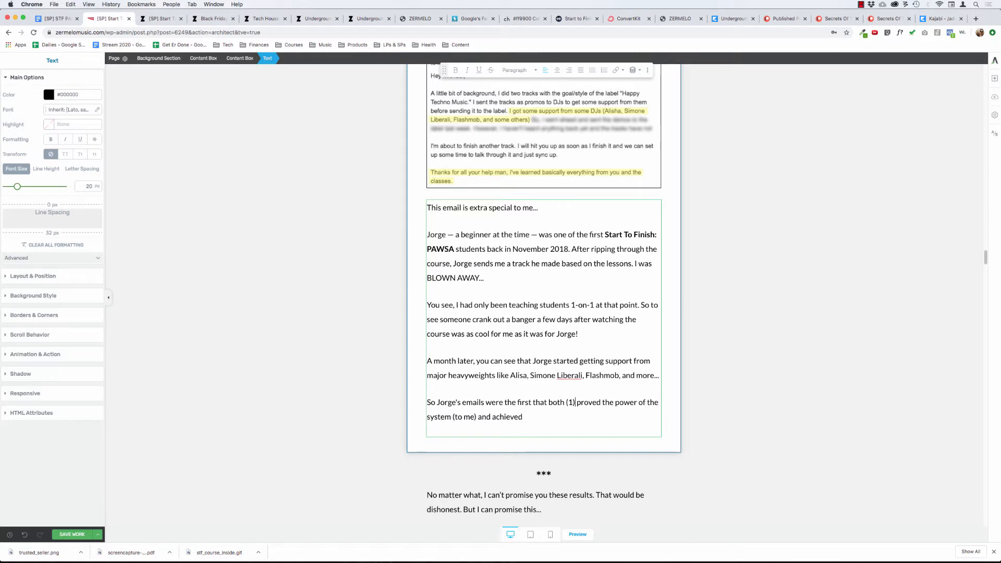
# Finish the "emails were the first" paragraph with "(2) achieved a result based on the course lessons.".
pyautogui.click(524, 418)
pyautogui.write('(2) achieved a result base')
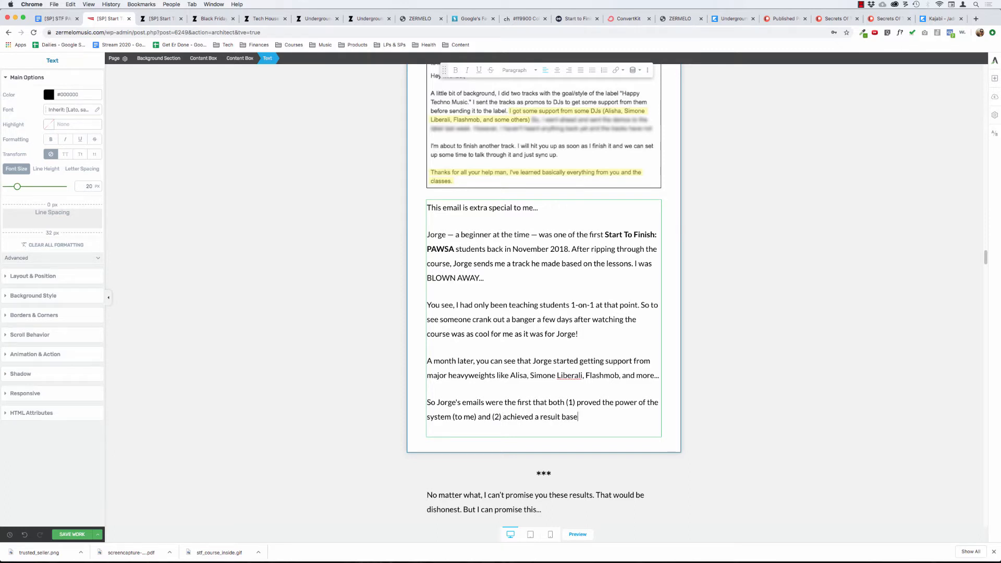
pyautogui.write('d on')
pyautogui.write('teh')
pyautogui.press('BackSpace')
pyautogui.press('BackSpace')
pyautogui.press('BackSpace')
pyautogui.write('the')
pyautogui.write(' course Is')
pyautogui.press('BackSpace')
pyautogui.write('essons.')
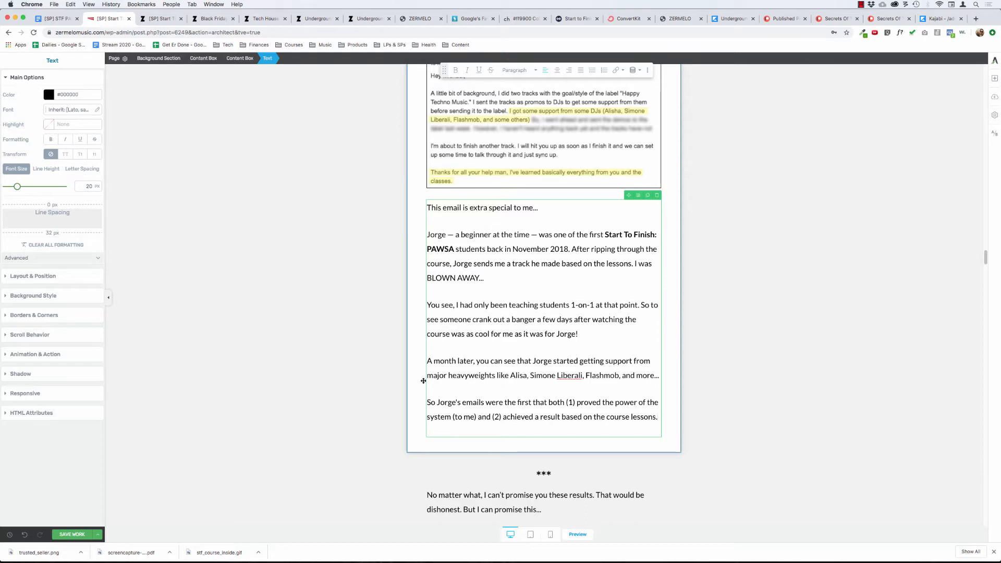
pyautogui.click(342, 159)
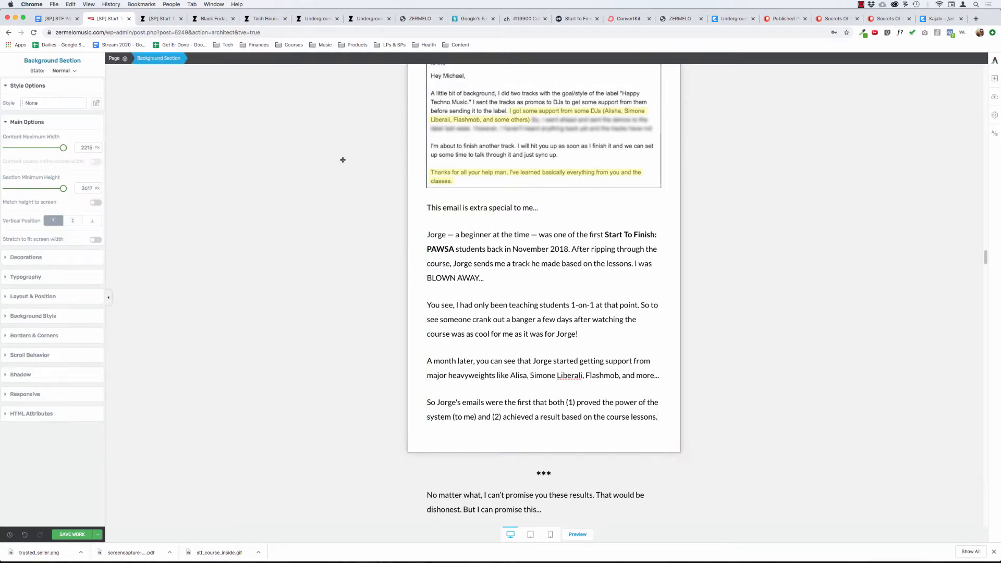
# Add a final paragraph reading "And", the student's first name and "continues to kill it!" below the course lessons sentence.
pyautogui.scroll(3, 341, 165)
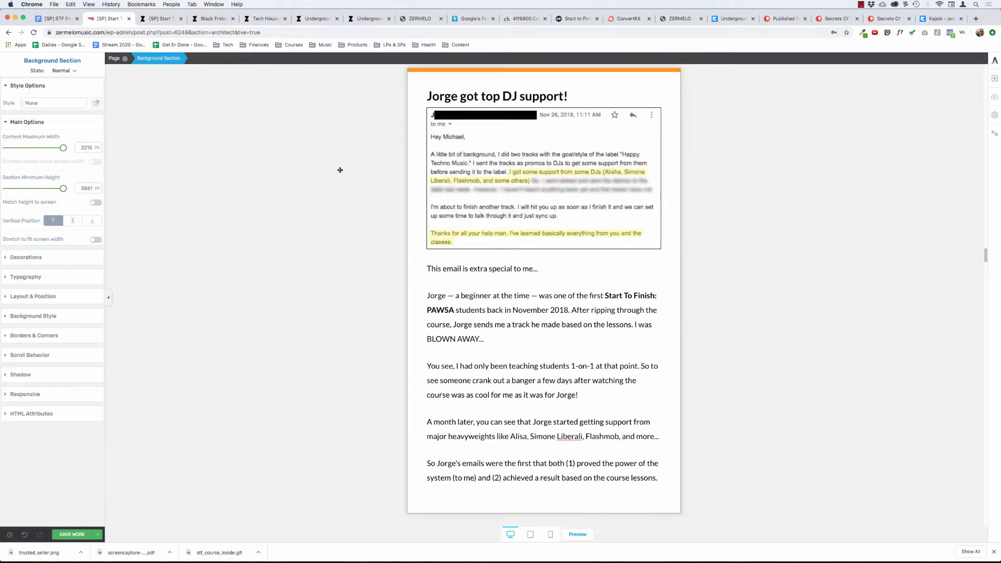
pyautogui.click(525, 475)
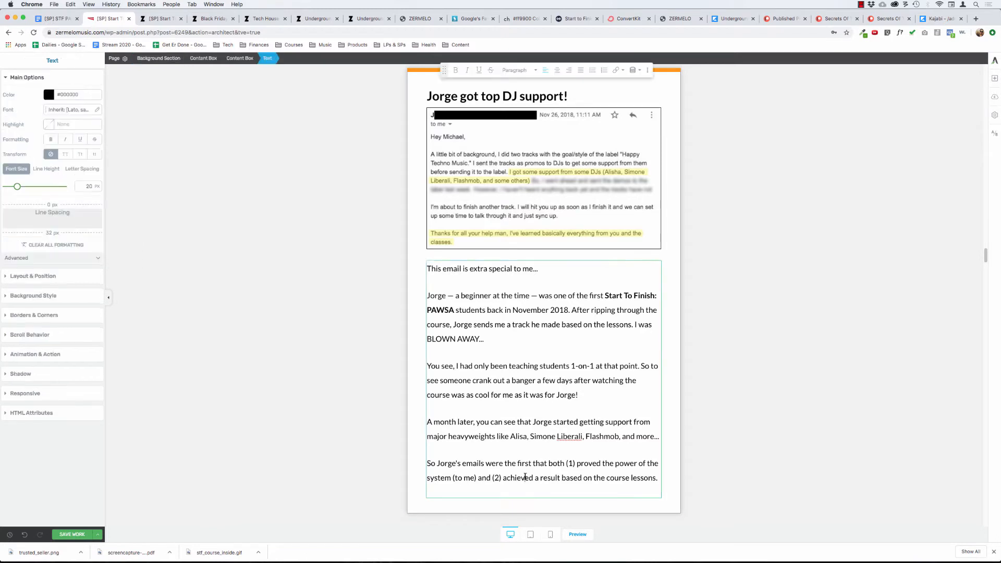
pyautogui.press('Return')
pyautogui.write('And')
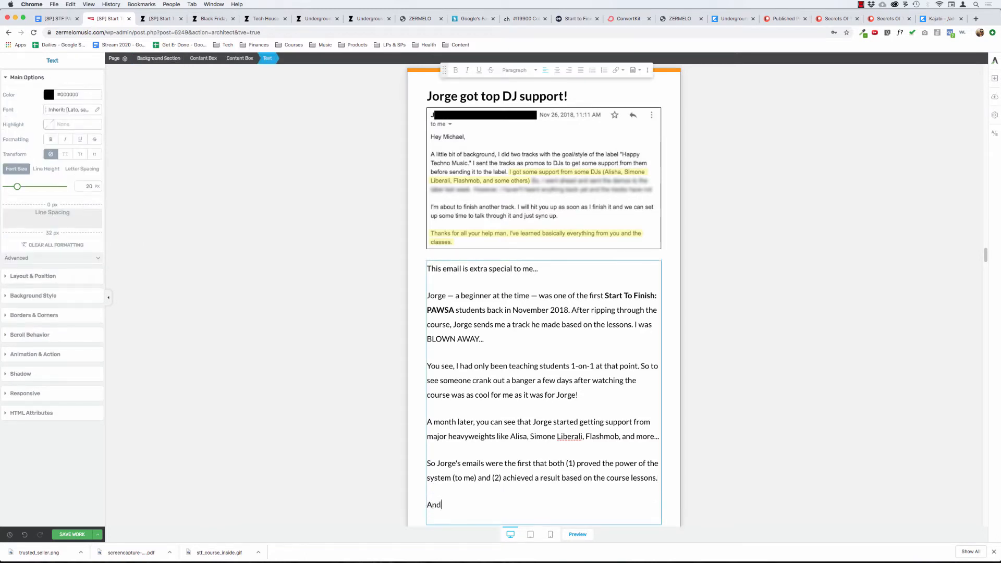
pyautogui.write(' Jorge continues to kill it.')
pyautogui.press('BackSpace')
pyautogui.write('!')
pyautogui.click(247, 282)
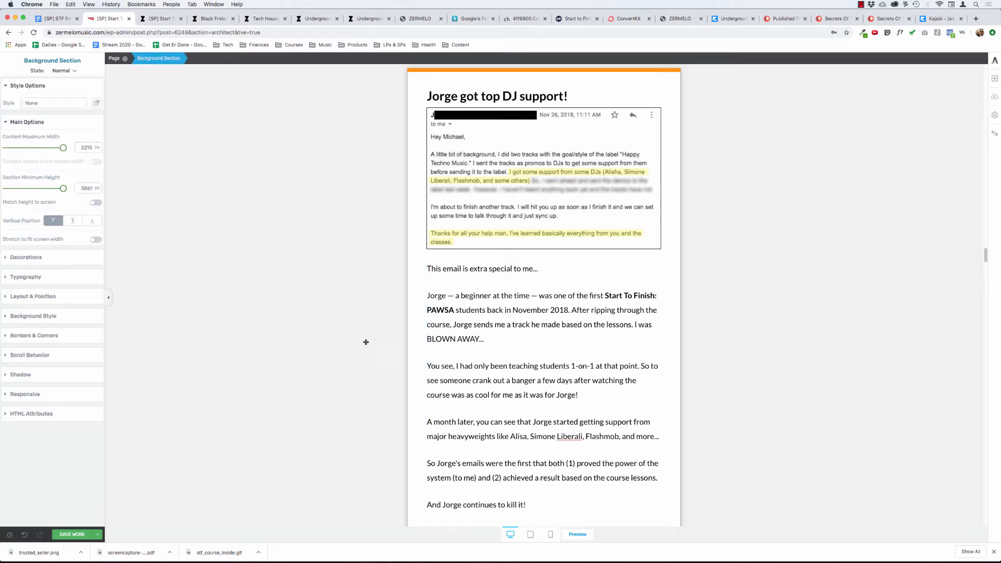
# Remove the extra line spacing below the "continues to kill it!" paragraph.
pyautogui.scroll(-5, 383, 350)
pyautogui.click(538, 375)
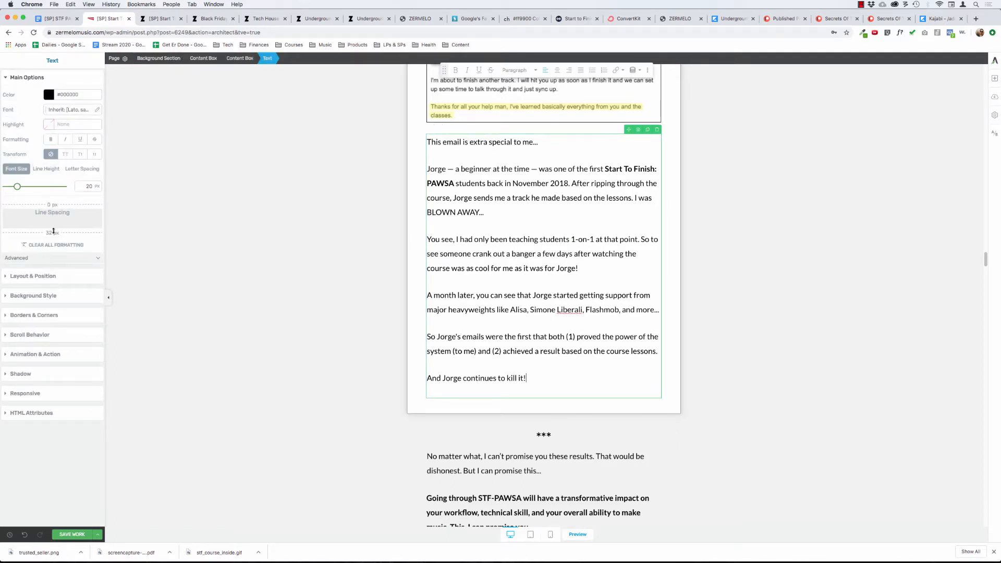
pyautogui.moveTo(55, 230); pyautogui.dragTo(66, 169)
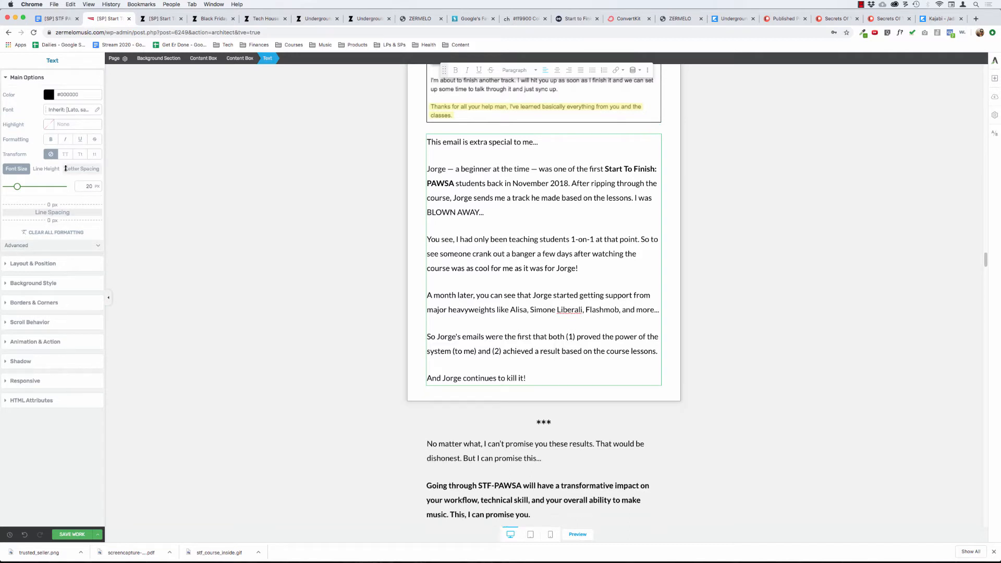
pyautogui.click(328, 247)
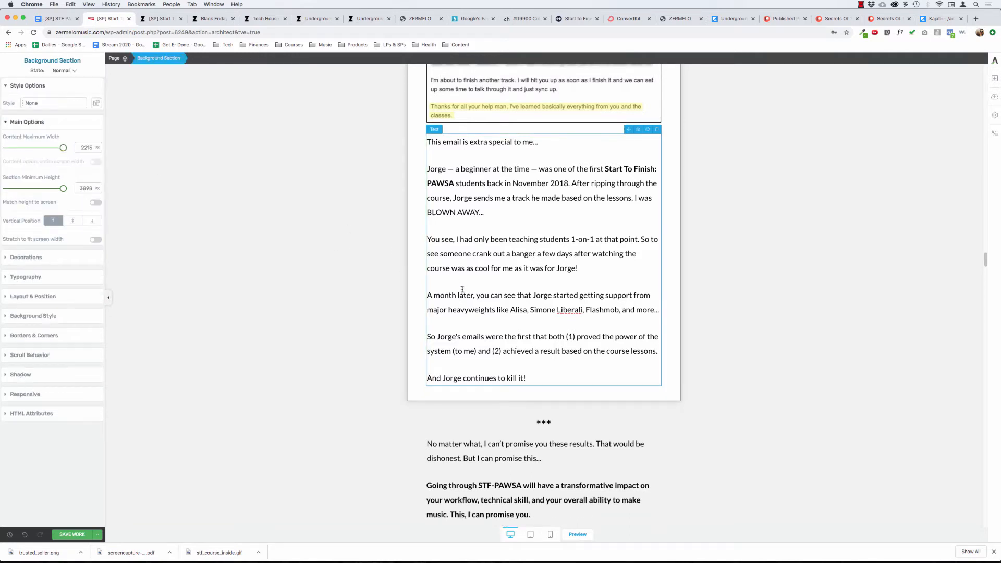
# Split off "After ripping through the course" through "I was BLOWN AWAY..." as its own paragraph and make it bold.
pyautogui.scroll(1, 495, 303)
pyautogui.click(495, 303)
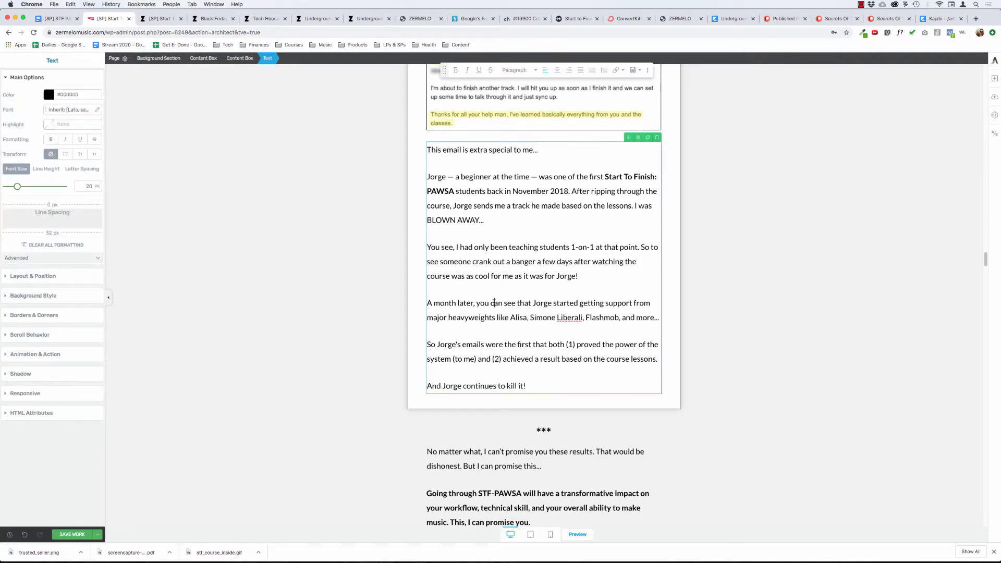
pyautogui.click(573, 191)
pyautogui.press('Return')
pyautogui.press('shift+super+Right')
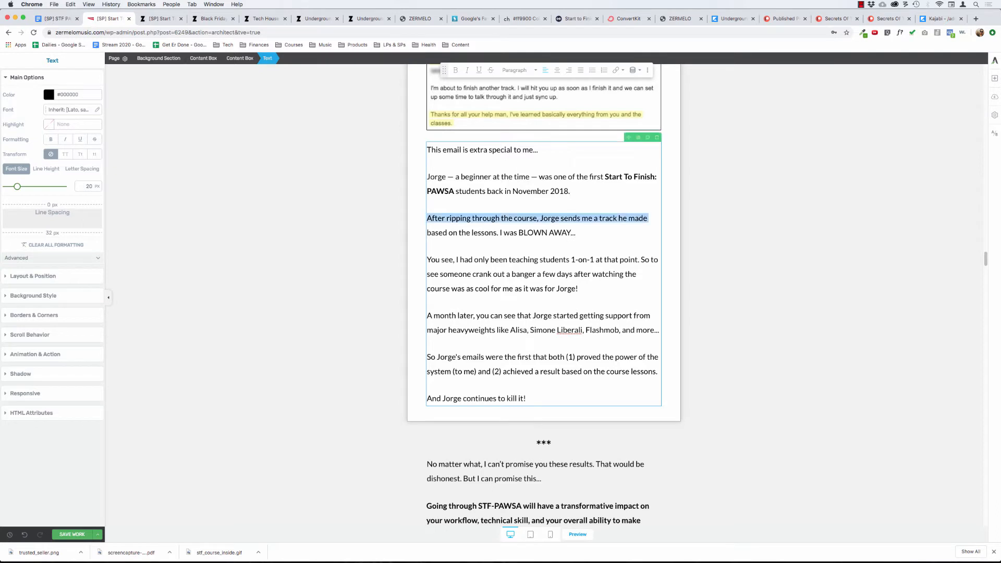
pyautogui.hotkey('shift', 'Down')
pyautogui.press('super+b')
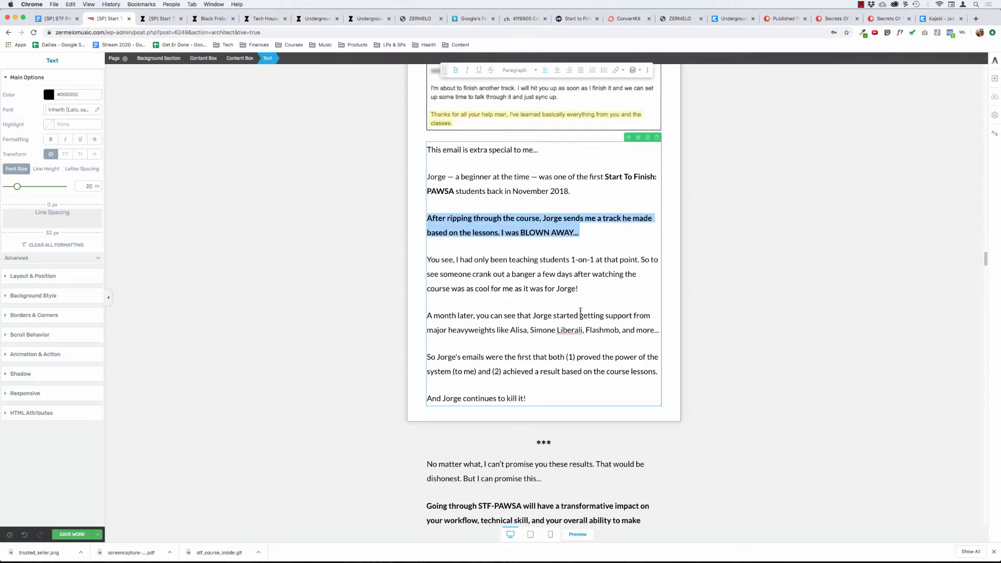
# Make the whole "A month later" paragraph about the DJ support bold.
pyautogui.click(575, 316)
pyautogui.press('shift+super+Right')
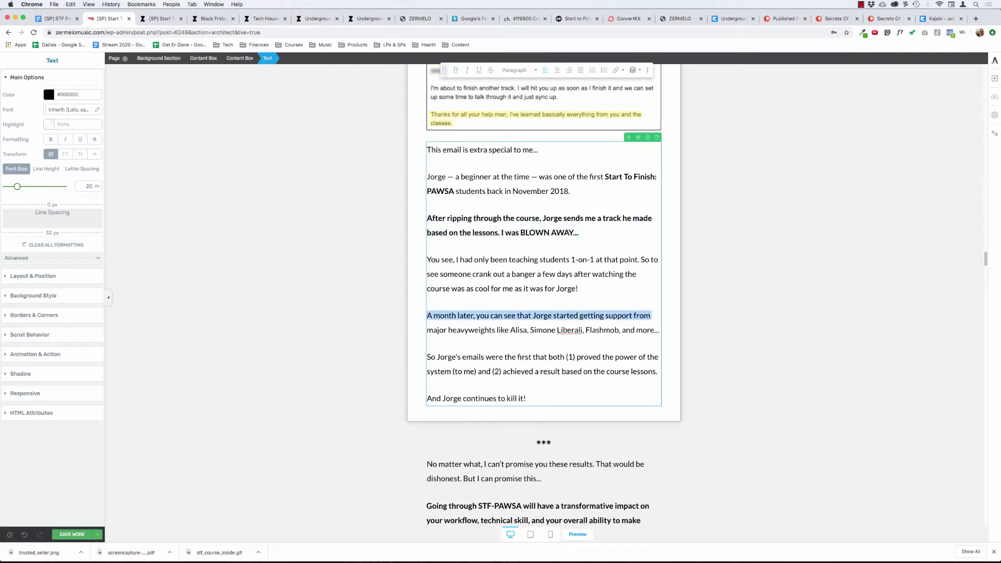
pyautogui.hotkey('shift', 'Down')
pyautogui.press('super+b')
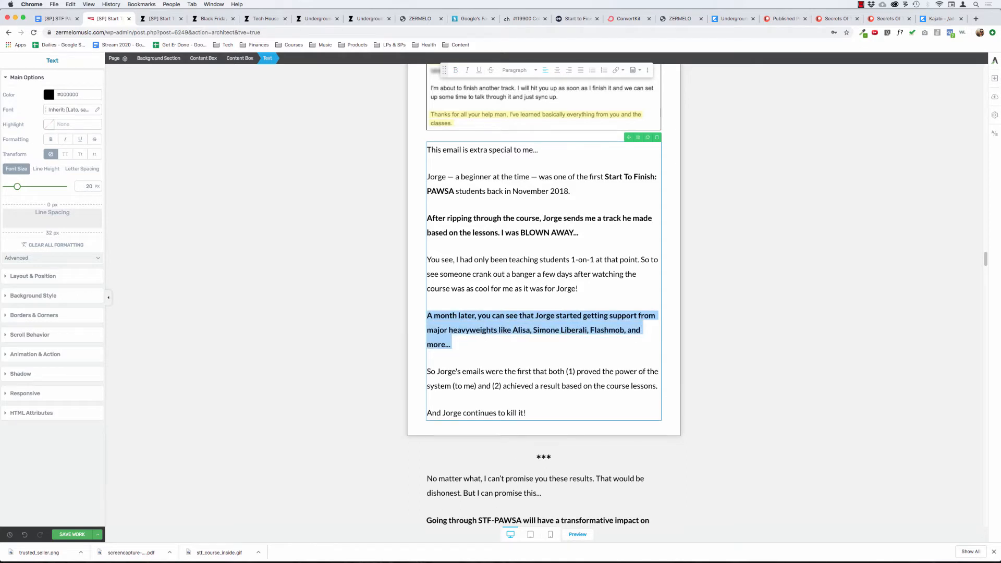
# Remove the bold from "Start To Finish: PAWSA" in the beginner sentence and add a closing quotation mark after it.
pyautogui.click(605, 176)
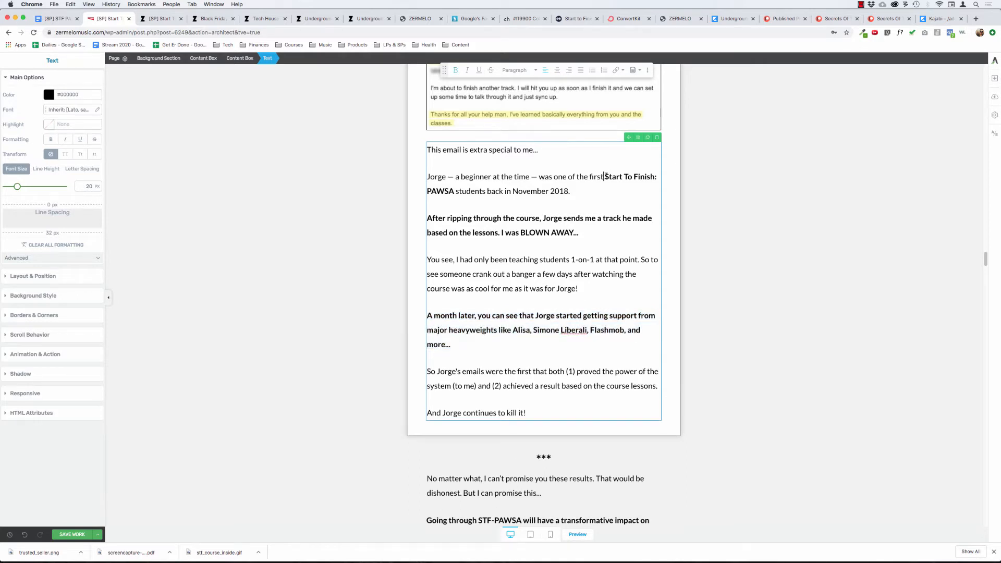
pyautogui.press('shift+super+Right')
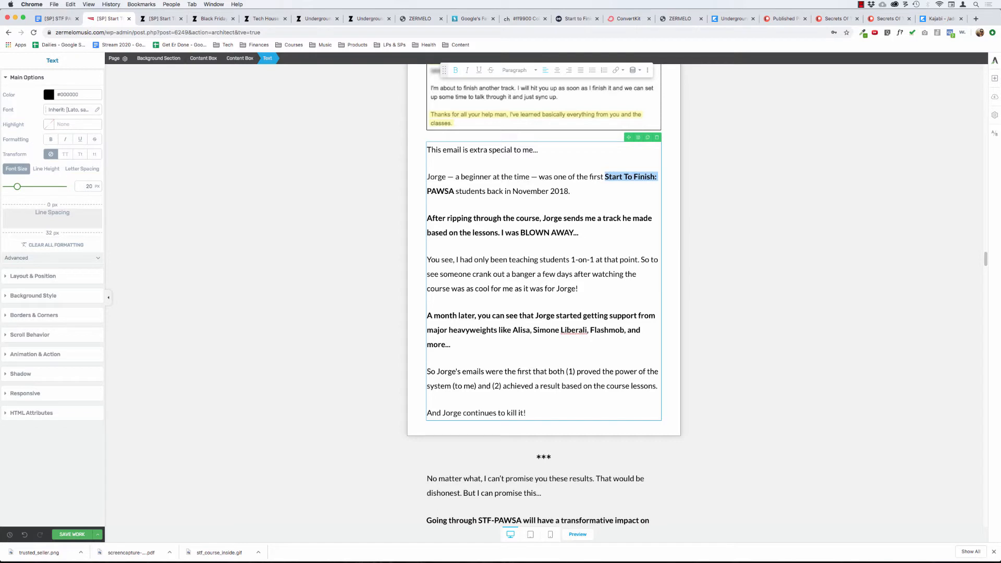
pyautogui.hotkey('shift', 'alt', 'Right')
pyautogui.press('super+b')
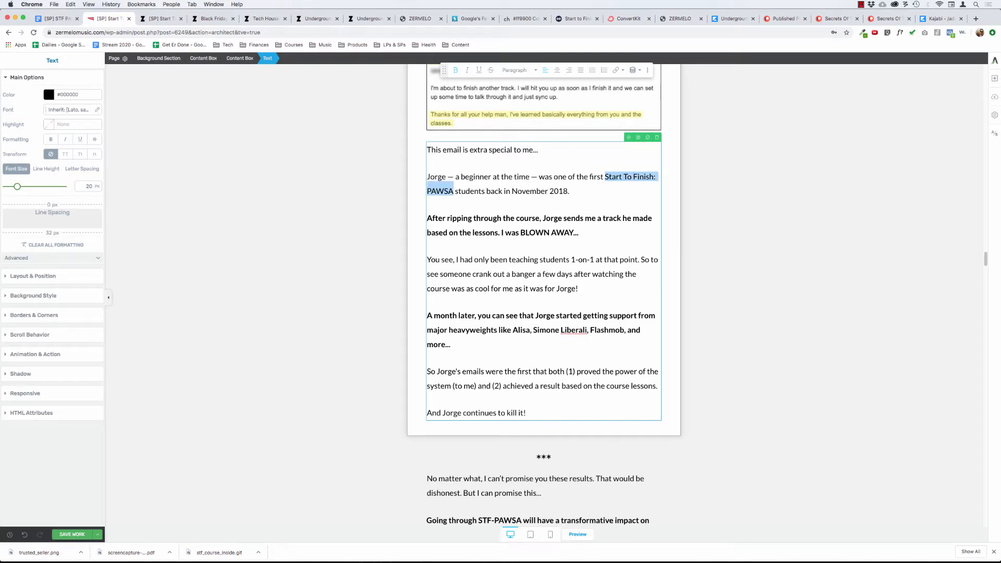
pyautogui.press('Right')
pyautogui.write('"')
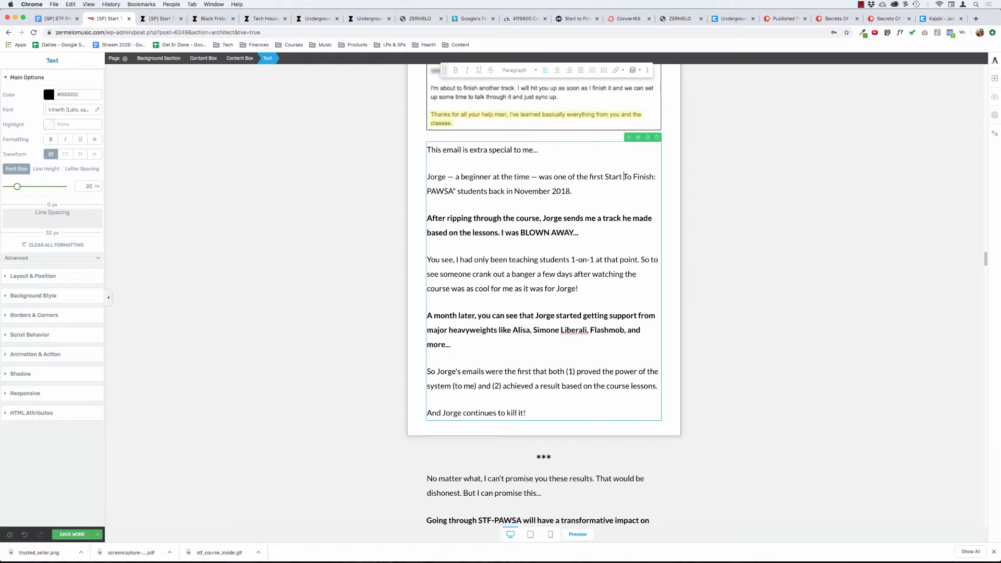
# Italicize "Start To Finish: PAWSA" in the beginner sentence and delete the quotation mark after it.
pyautogui.moveTo(610, 177); pyautogui.dragTo(453, 191)
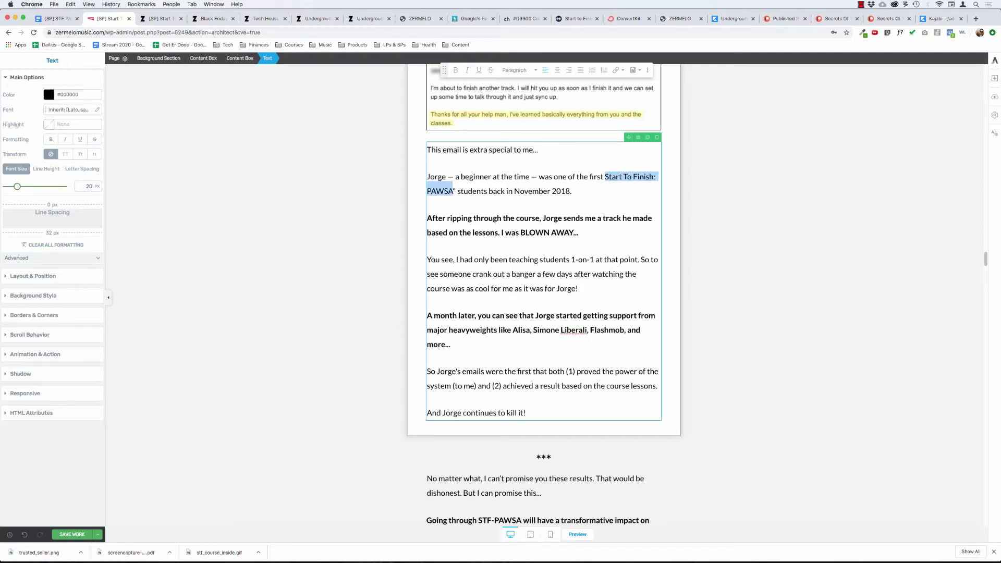
pyautogui.press('super+i')
pyautogui.press('Right')
pyautogui.press('Right')
pyautogui.press('BackSpace')
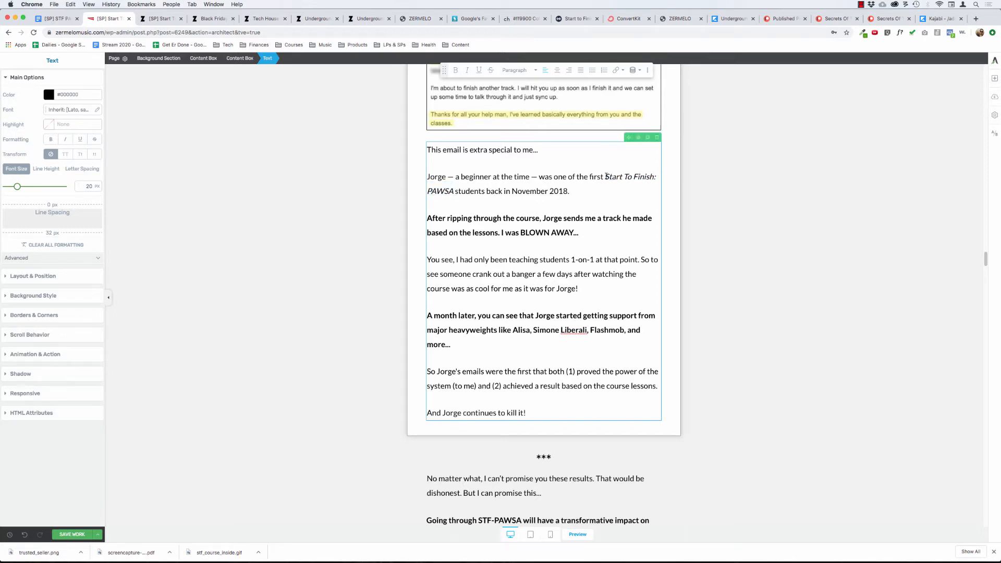
pyautogui.click(529, 272)
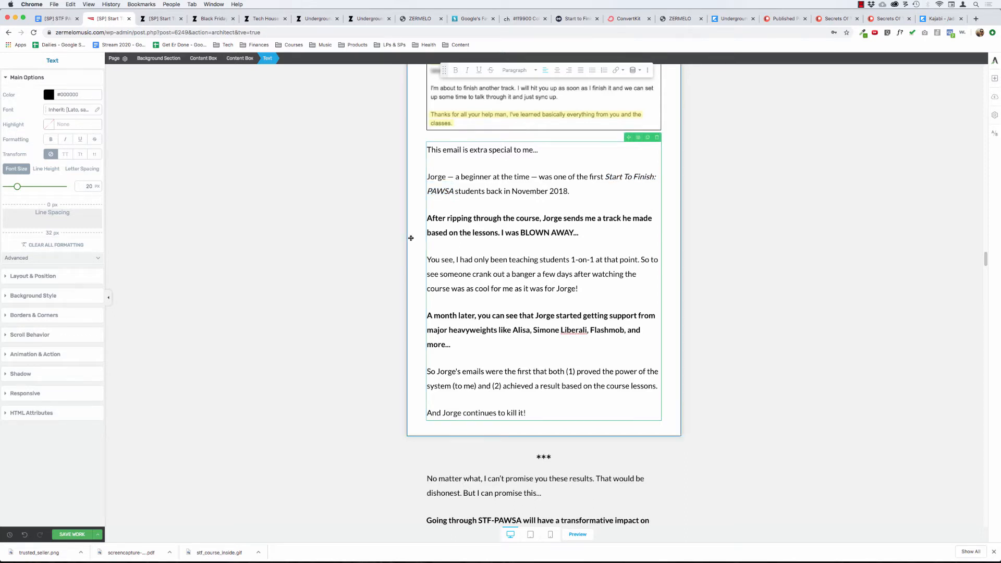
pyautogui.click(345, 260)
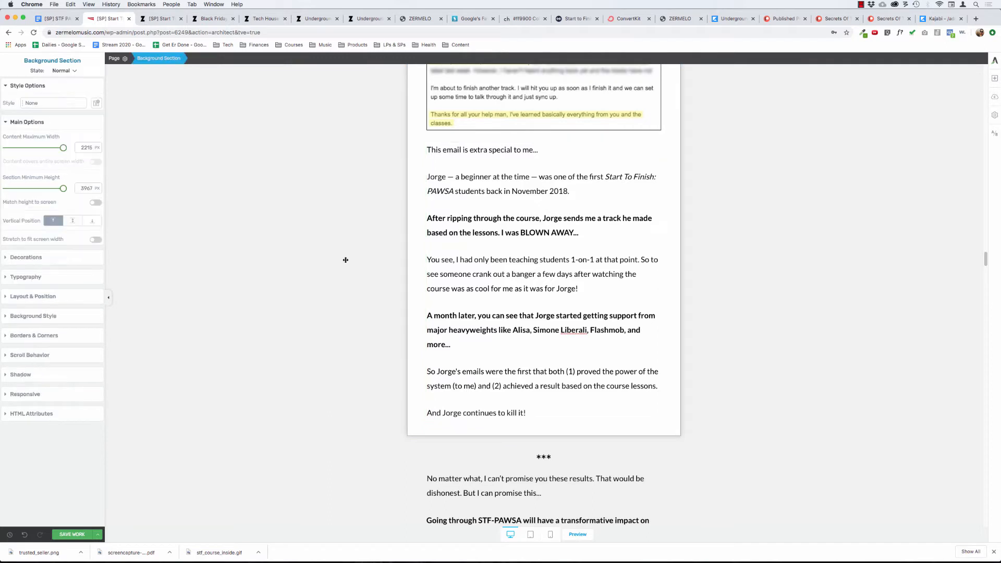
# Insert "proved to me that the production system worked and" after "emails" in the paragraph starting with "So".
pyautogui.click(486, 371)
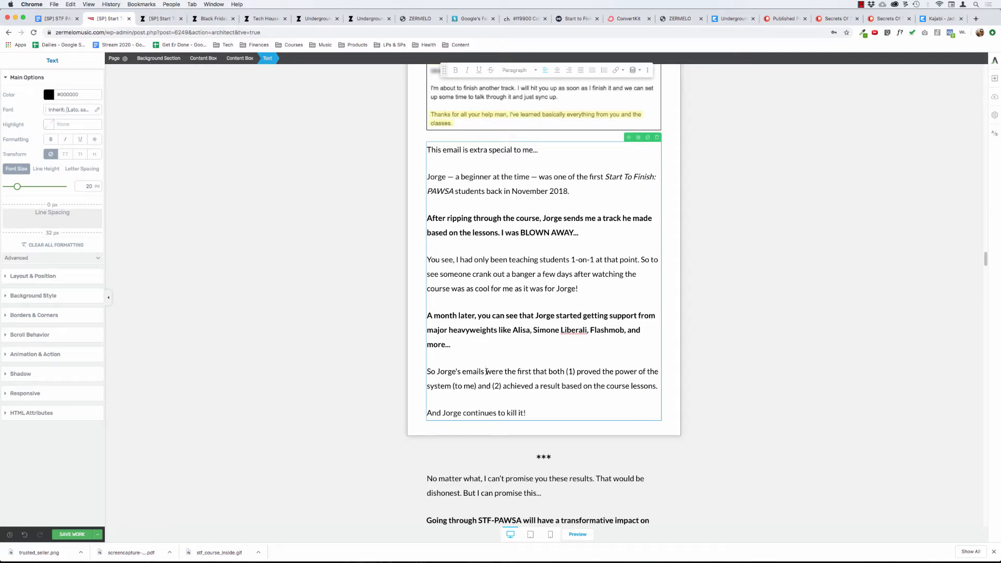
pyautogui.write('proved')
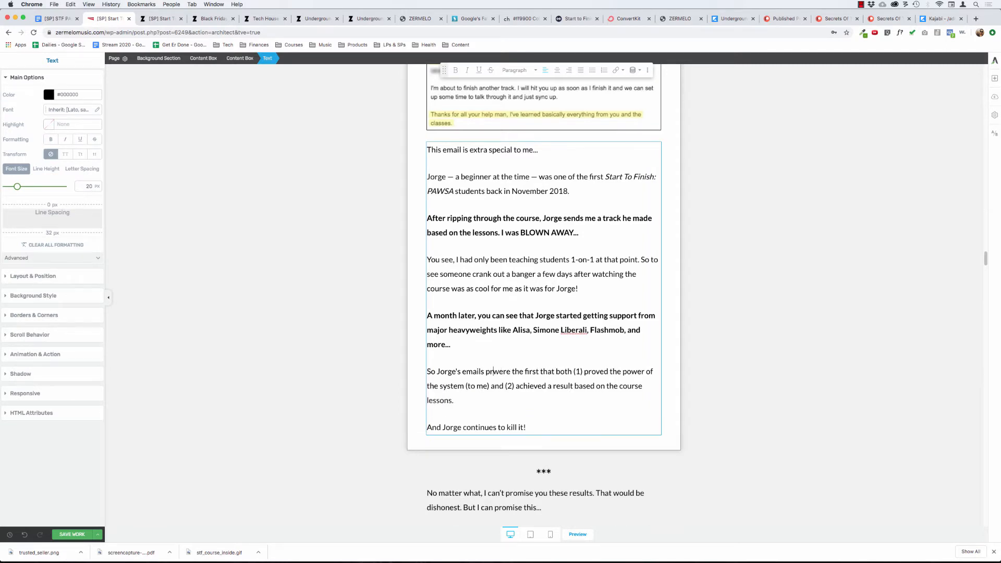
pyautogui.write(' to me that th')
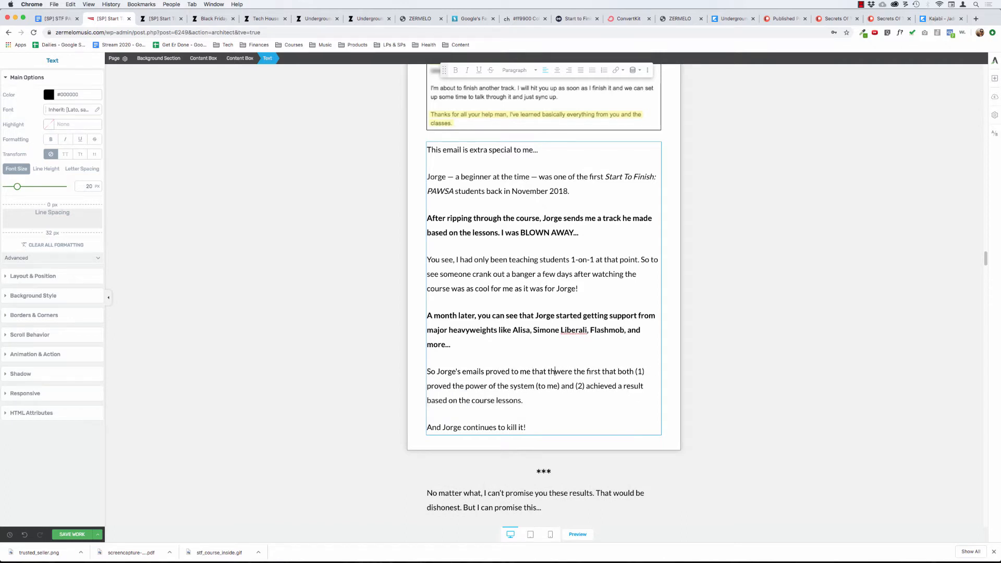
pyautogui.write('e production system worked')
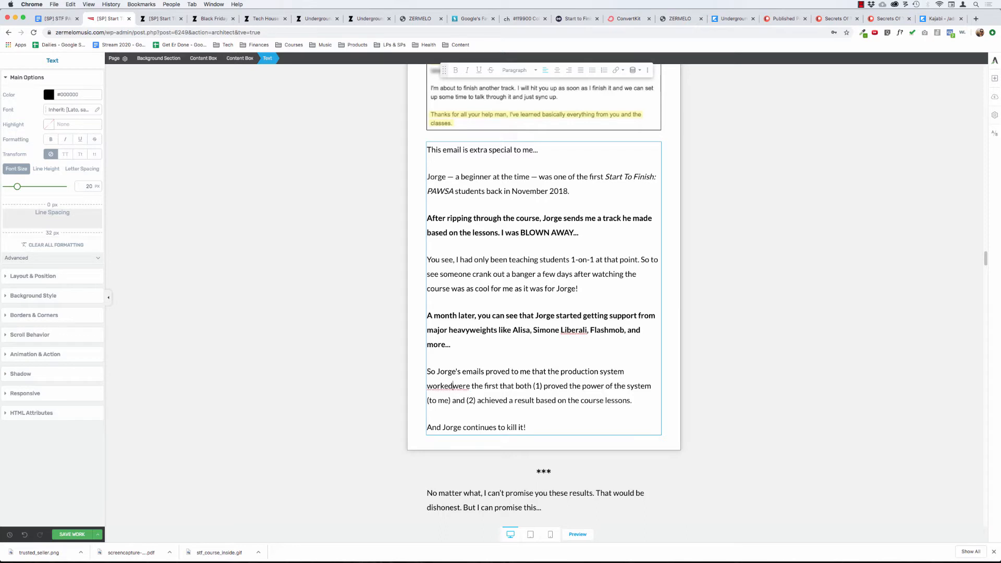
pyautogui.write('and')
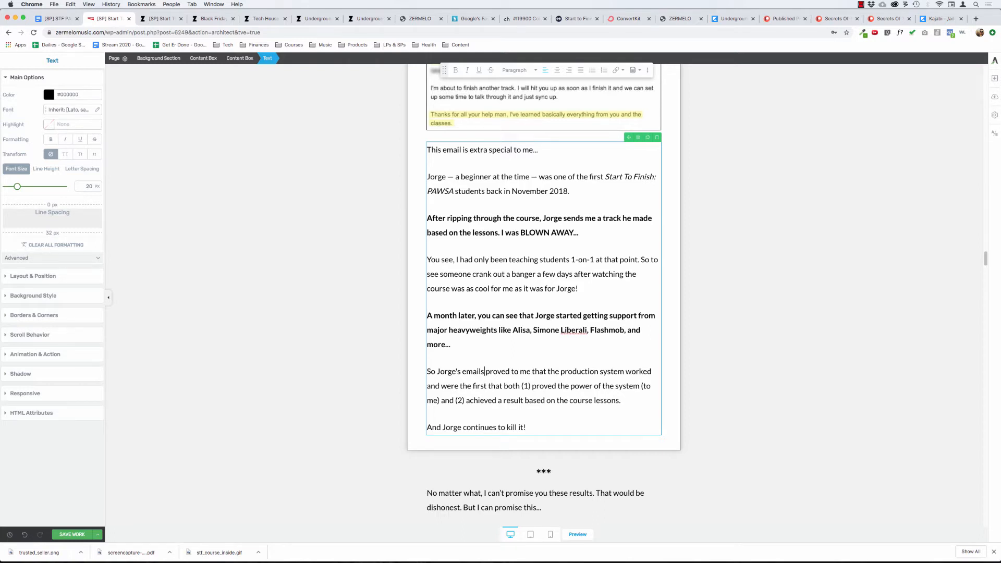
# Insert "(beyond myself and my private students)" after "the production system worked".
pyautogui.write('(beyond mys')
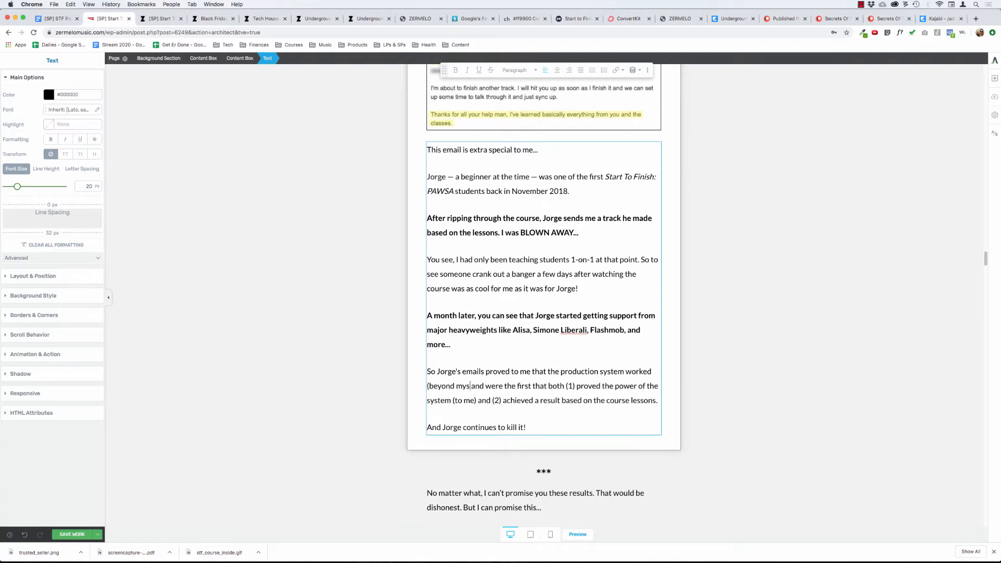
pyautogui.write('elf and m')
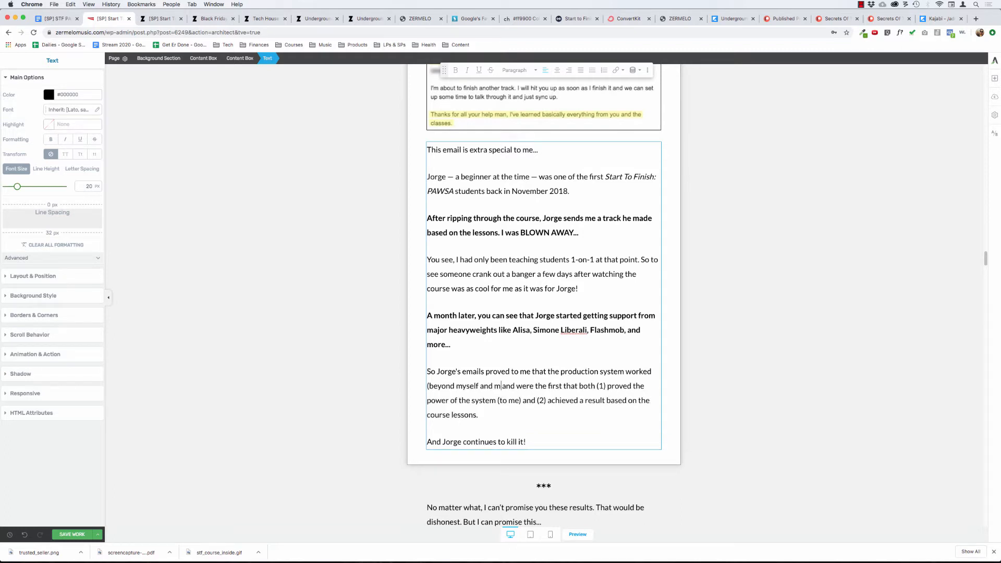
pyautogui.write('y private students)')
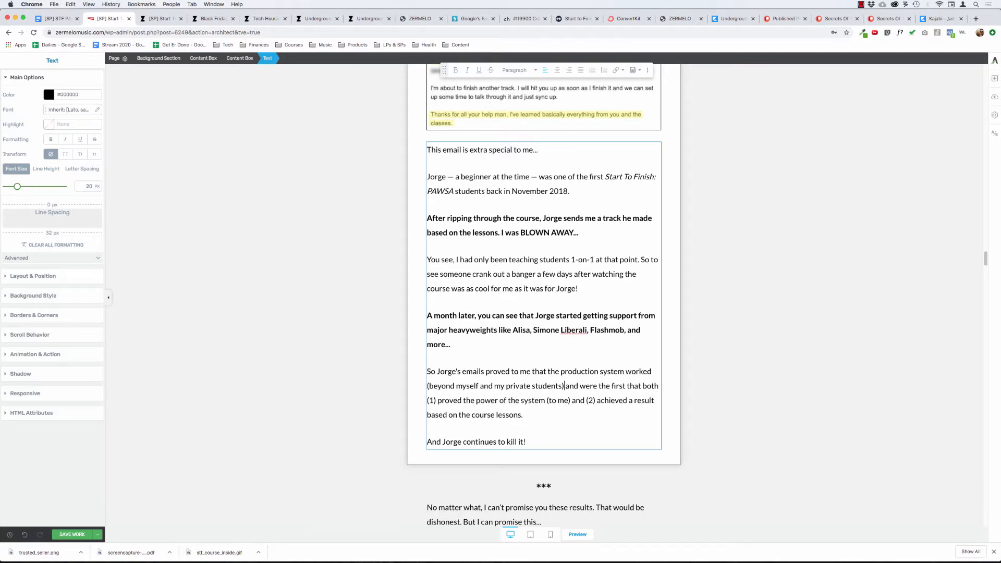
pyautogui.write('. And')
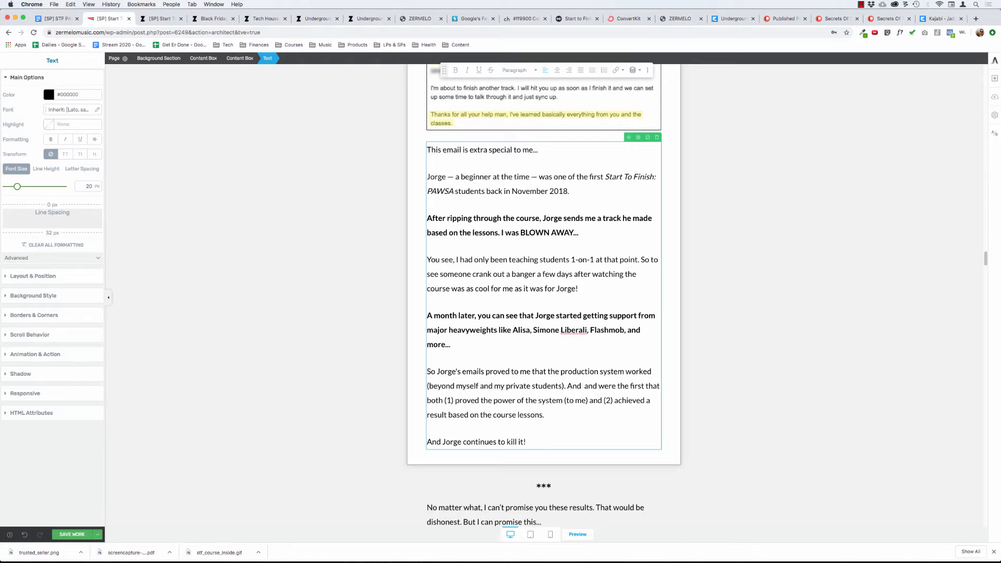
# Insert ". And it was the first tangible result based on the course lessons." after "(beyond myself and my private students)".
pyautogui.write('it was the')
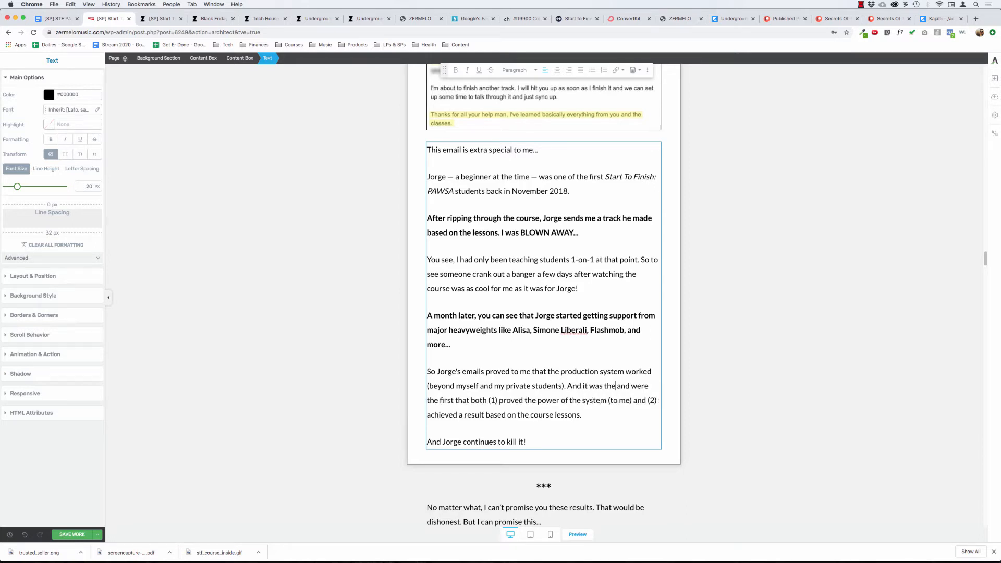
pyautogui.write(' first ta ')
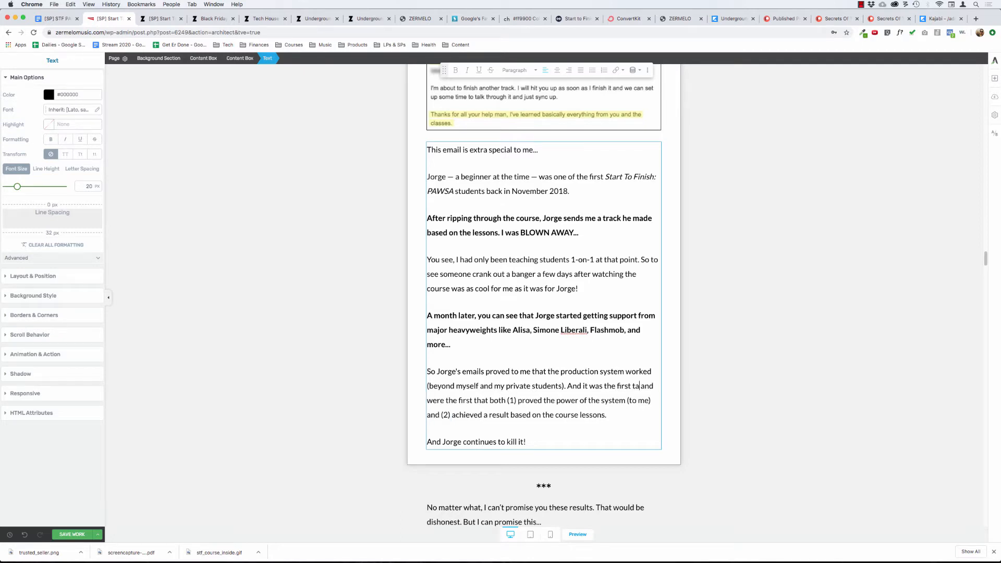
pyautogui.write('ngible result t')
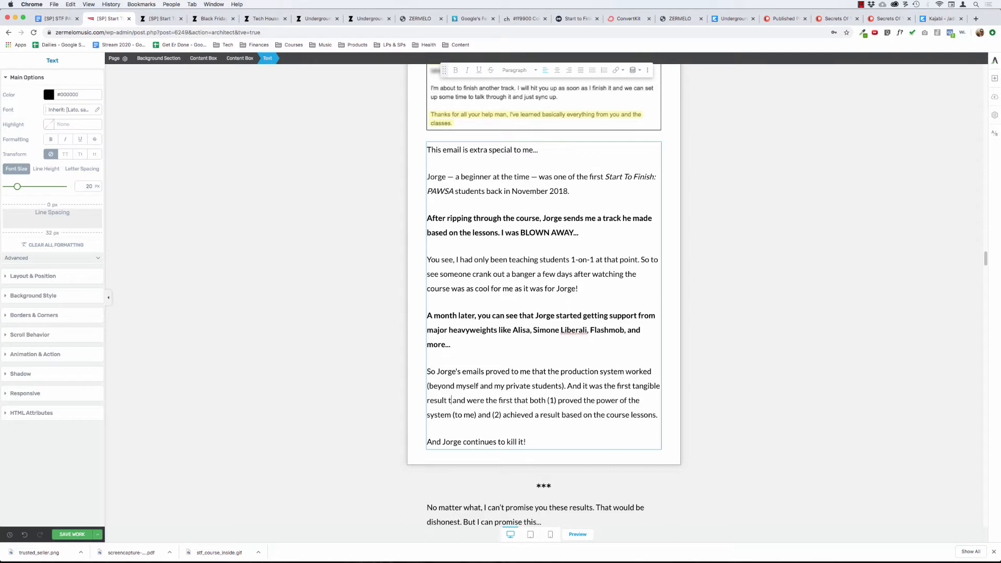
pyautogui.write('hat a s')
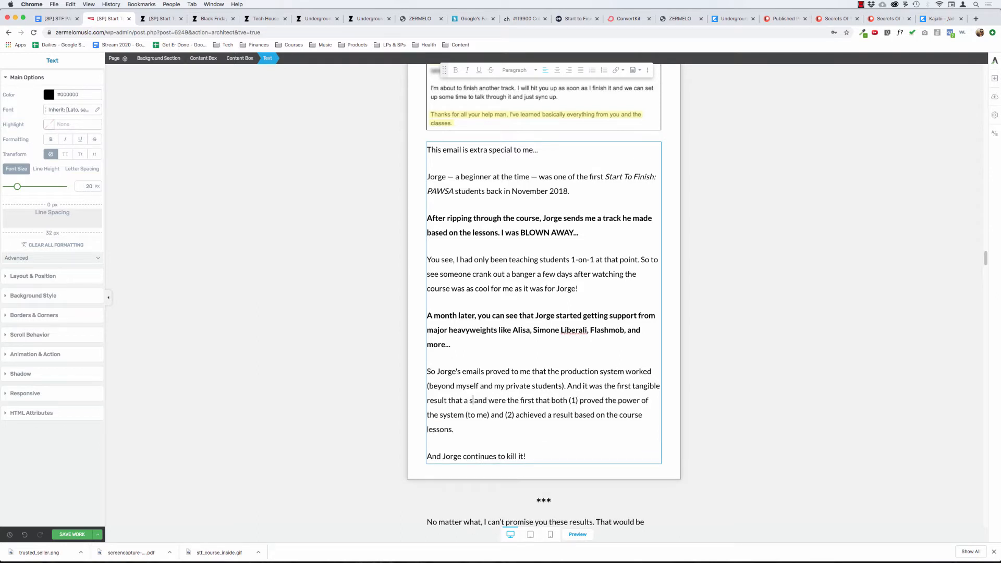
pyautogui.press('BackSpace')
pyautogui.press('BackSpace')
pyautogui.press('BackSpace')
pyautogui.press('BackSpace')
pyautogui.press('BackSpace')
pyautogui.press('BackSpace')
pyautogui.press('BackSpace')
pyautogui.press('BackSpace')
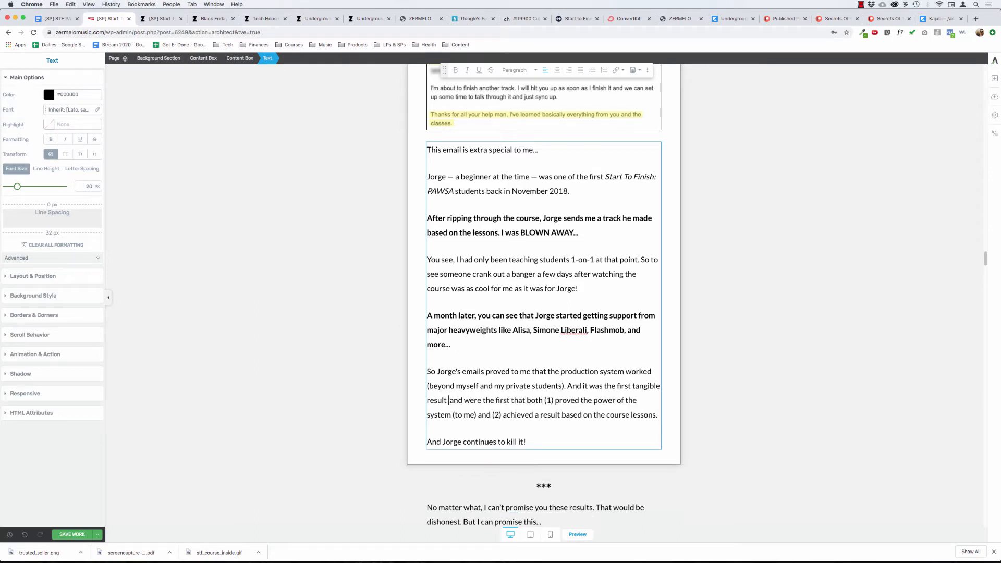
pyautogui.write('based on ')
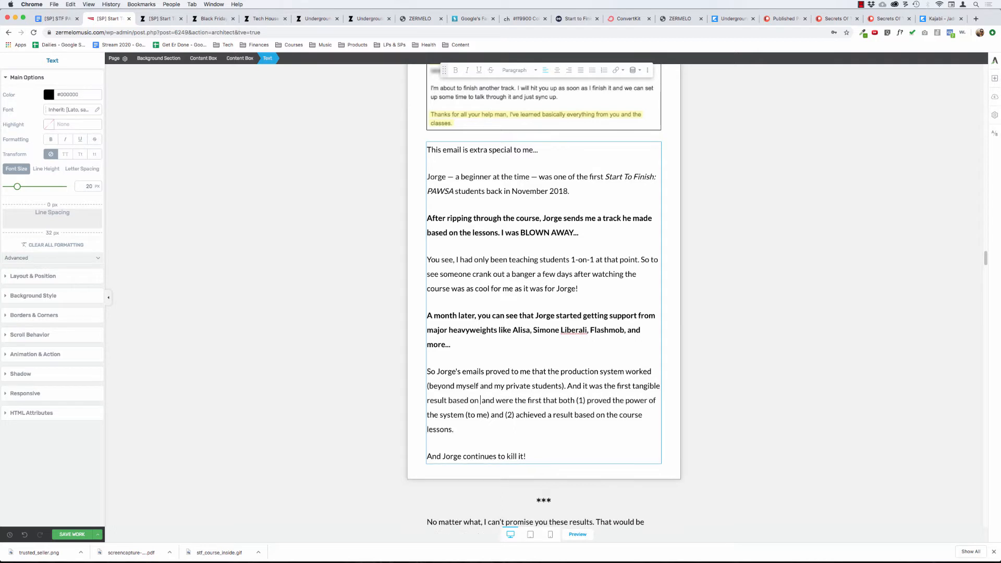
pyautogui.write('the co')
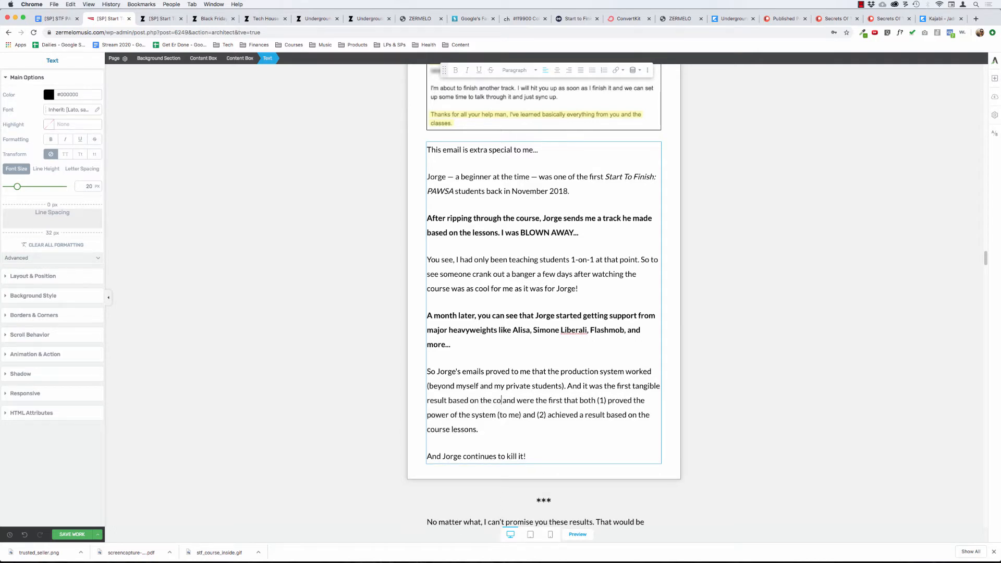
pyautogui.write('urse lessons.')
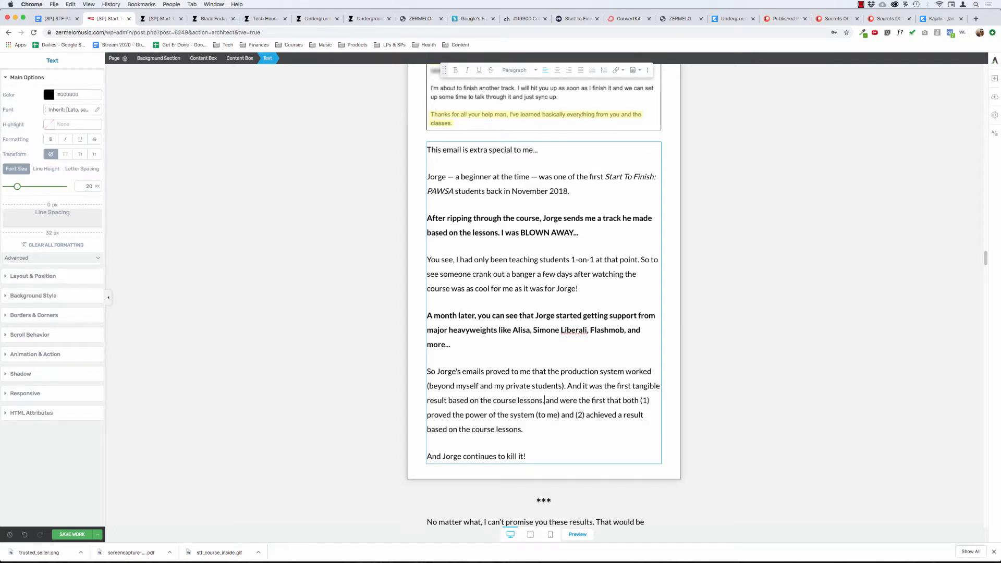
# Delete the leftover text from "and were the first that both (1)" to the paragraph's end and deselect the text block.
pyautogui.hotkey('shift', 'Down')
pyautogui.hotkey('shift', 'Down')
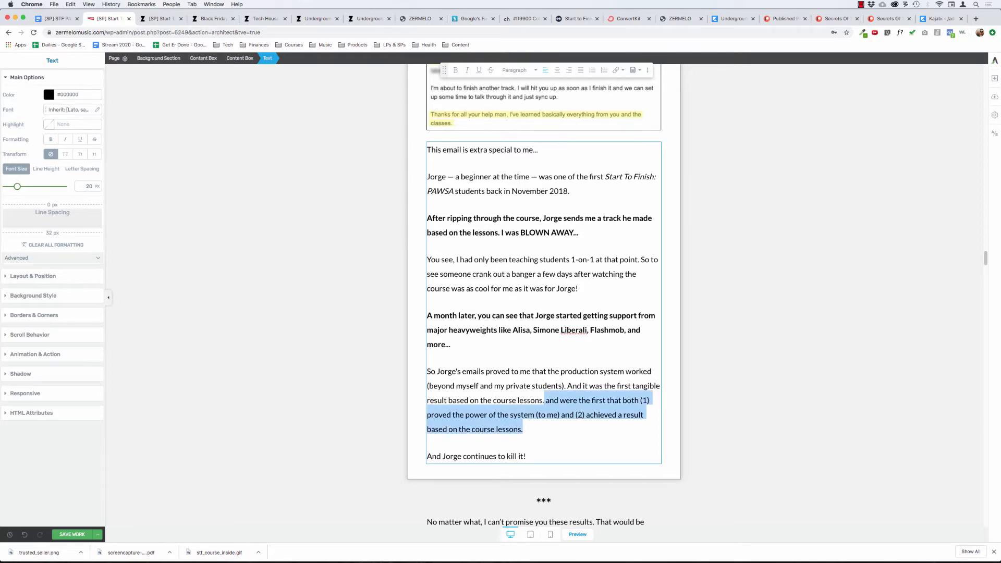
pyautogui.press('BackSpace')
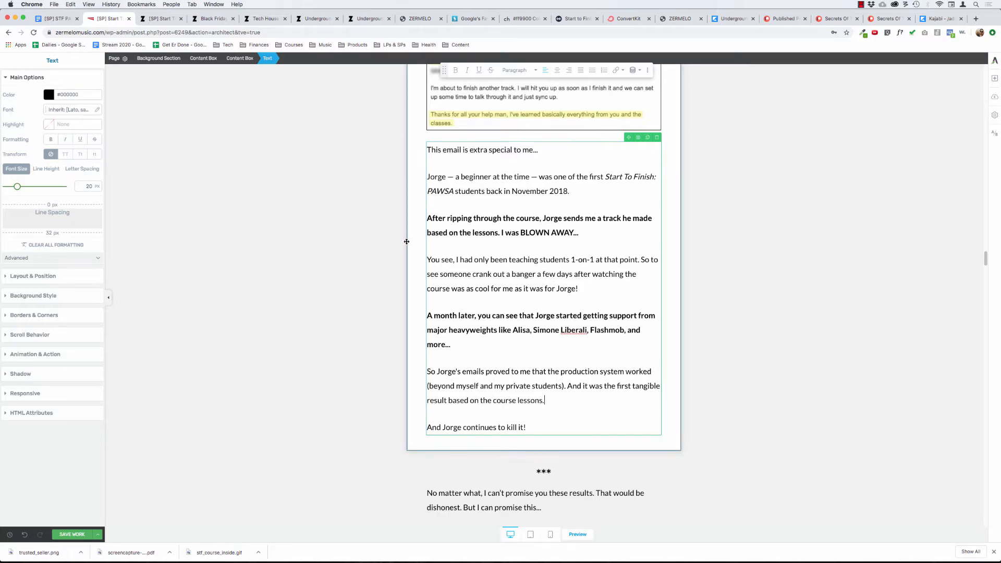
pyautogui.click(326, 251)
# Review the "What Kind Of Results Can YOU Expect?" section, comparing the testimonial boxes about finding help, signing a first track and top DJ support.
pyautogui.scroll(4, 325, 252)
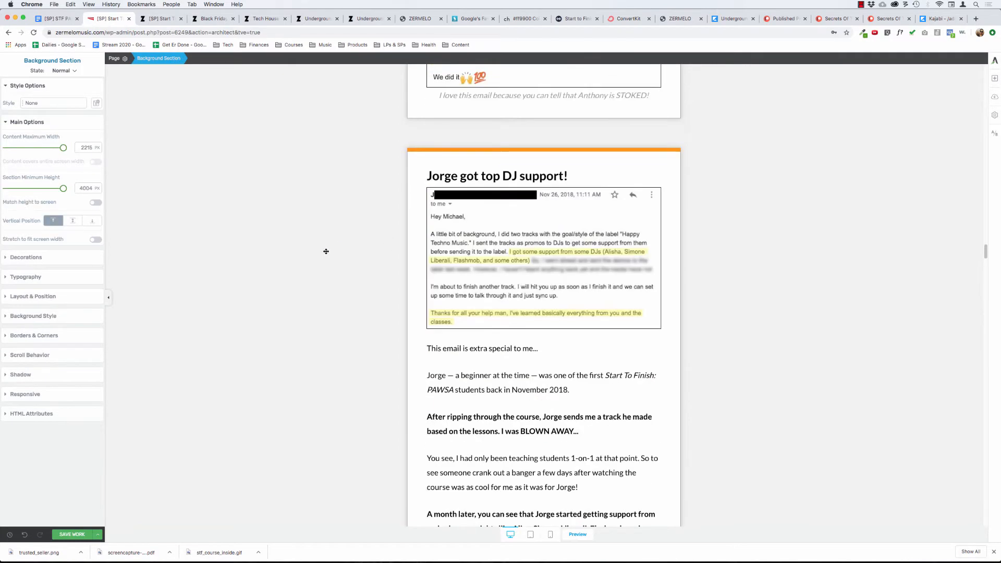
pyautogui.scroll(15, 326, 251)
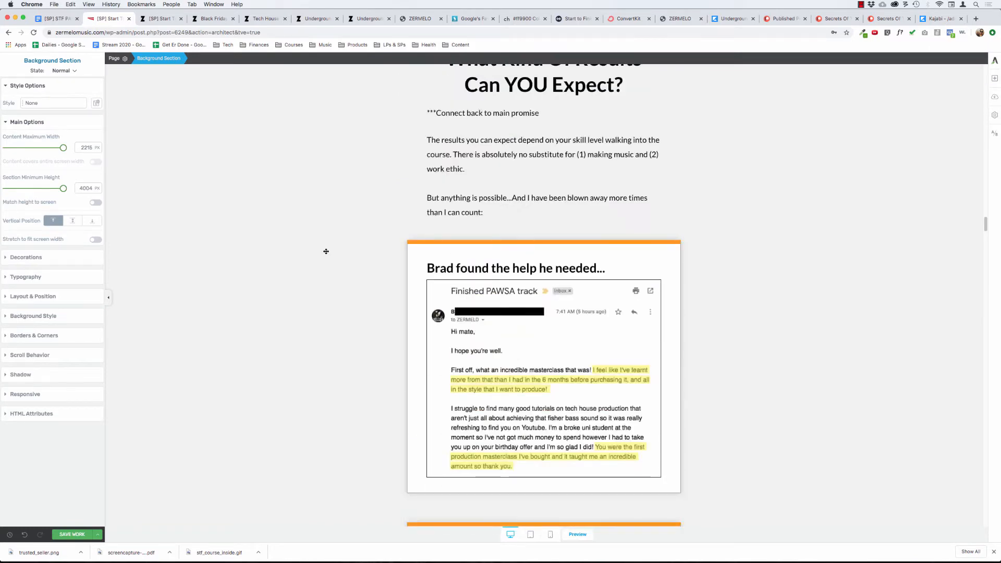
pyautogui.scroll(-2, 326, 251)
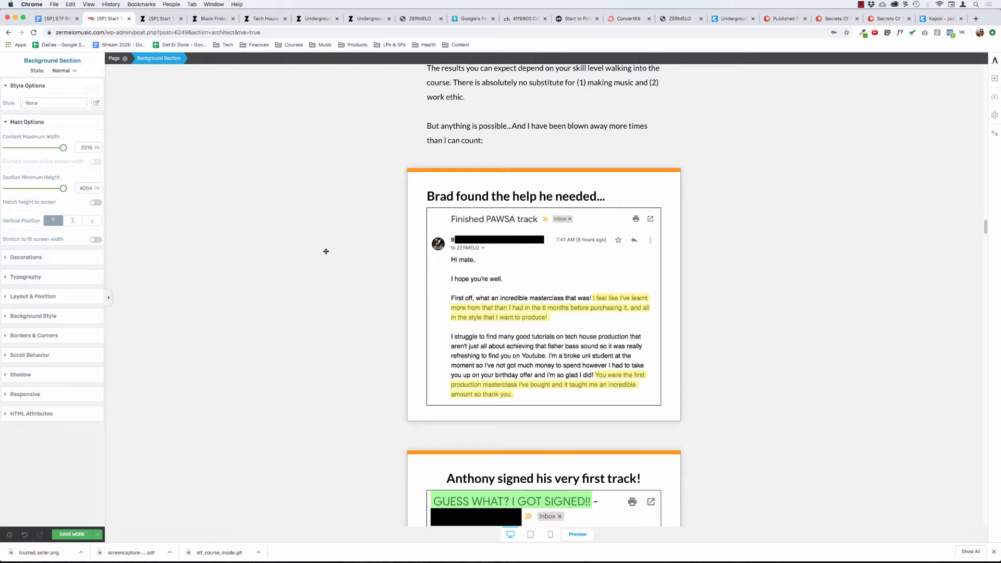
pyautogui.scroll(-1, 326, 251)
pyautogui.scroll(-5, 326, 251)
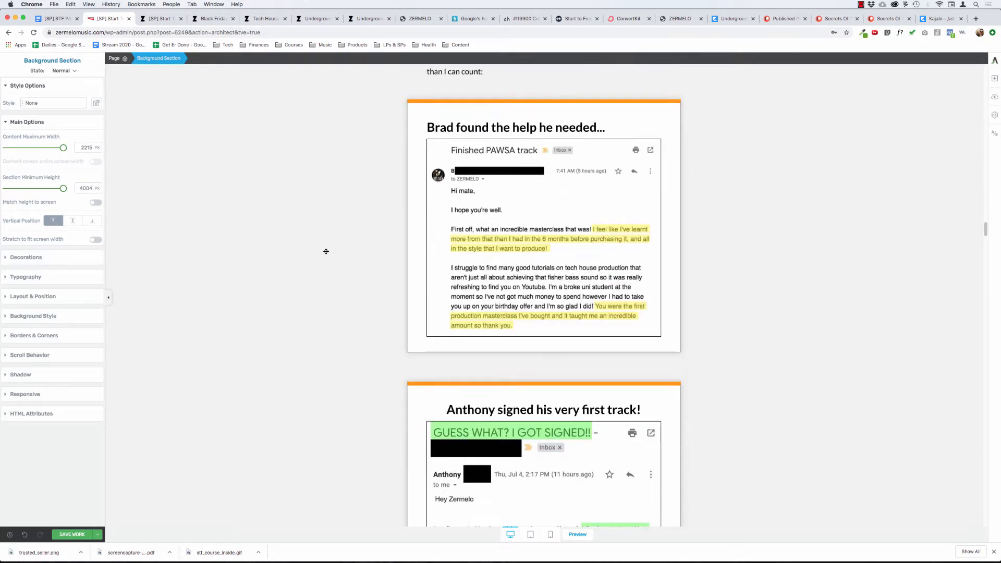
pyautogui.scroll(-4, 326, 252)
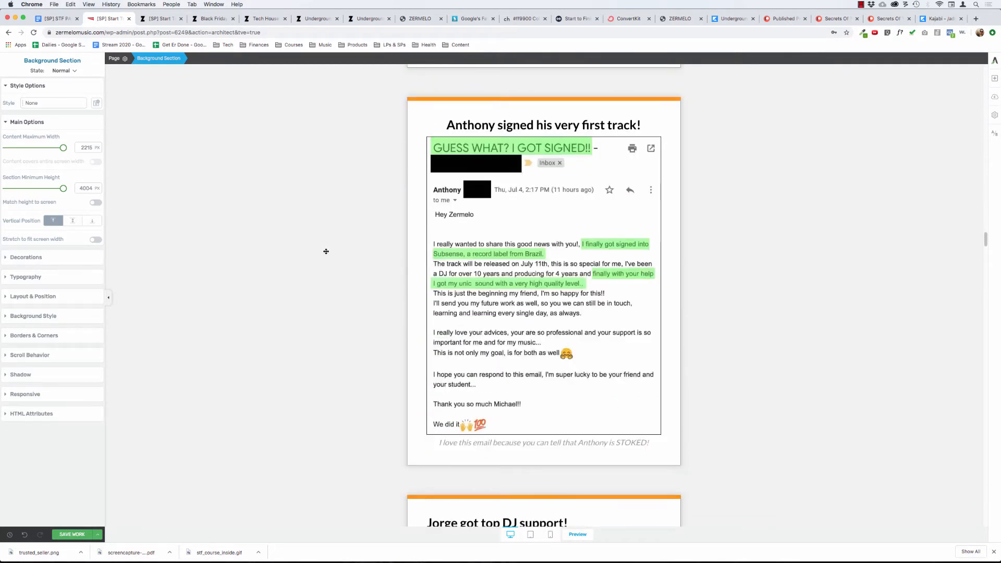
pyautogui.scroll(5, 326, 251)
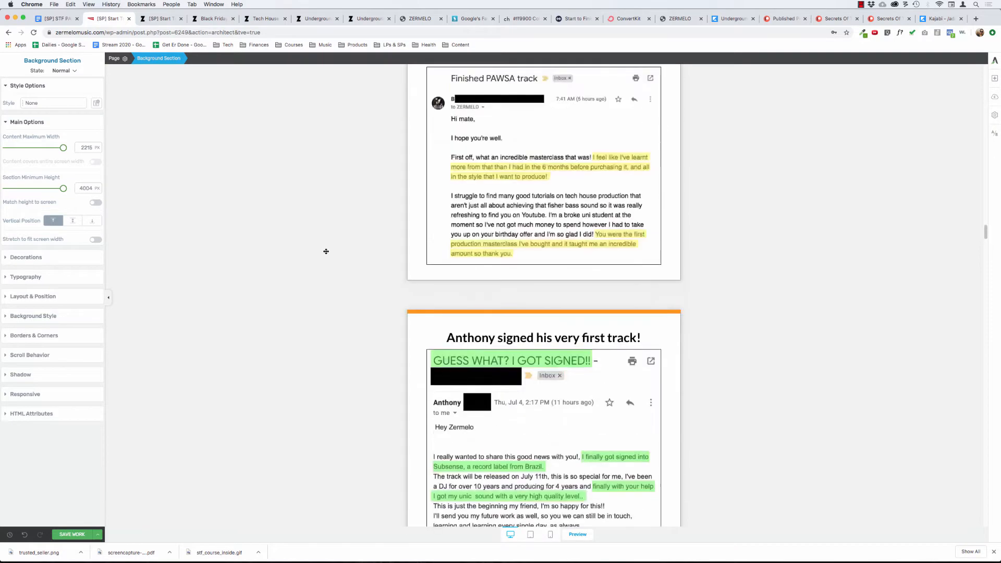
pyautogui.scroll(5, 326, 251)
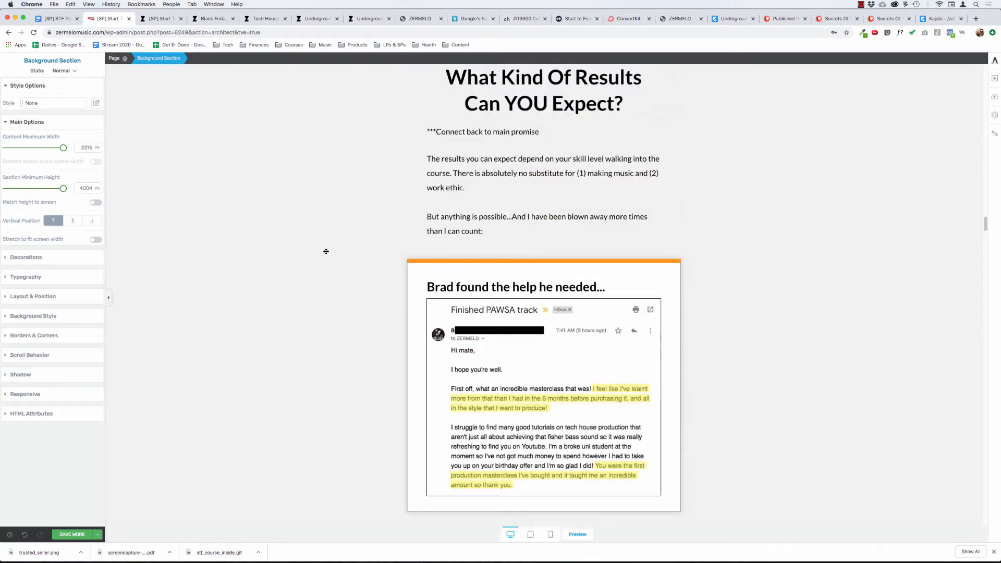
pyautogui.scroll(-3, 325, 252)
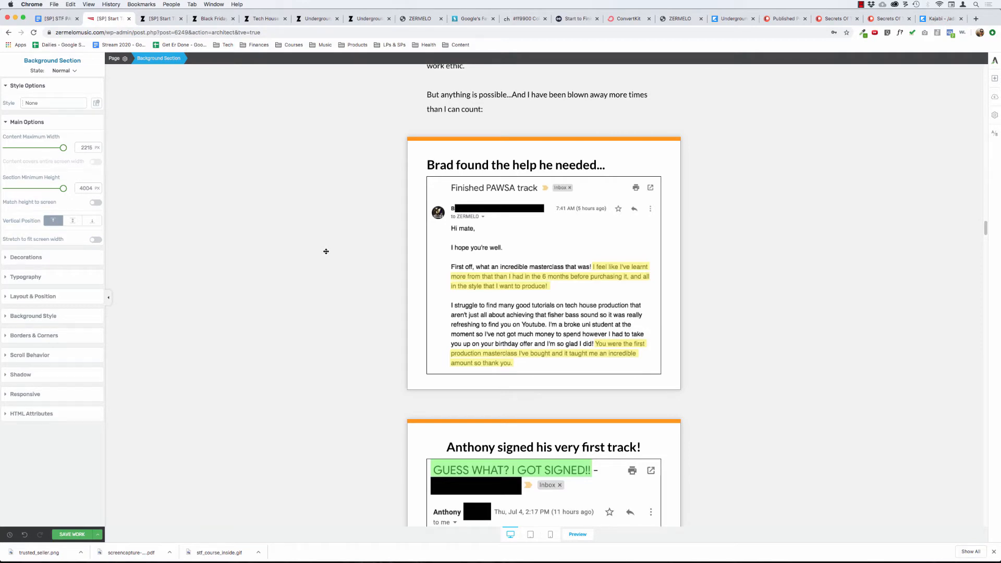
pyautogui.scroll(-10, 326, 251)
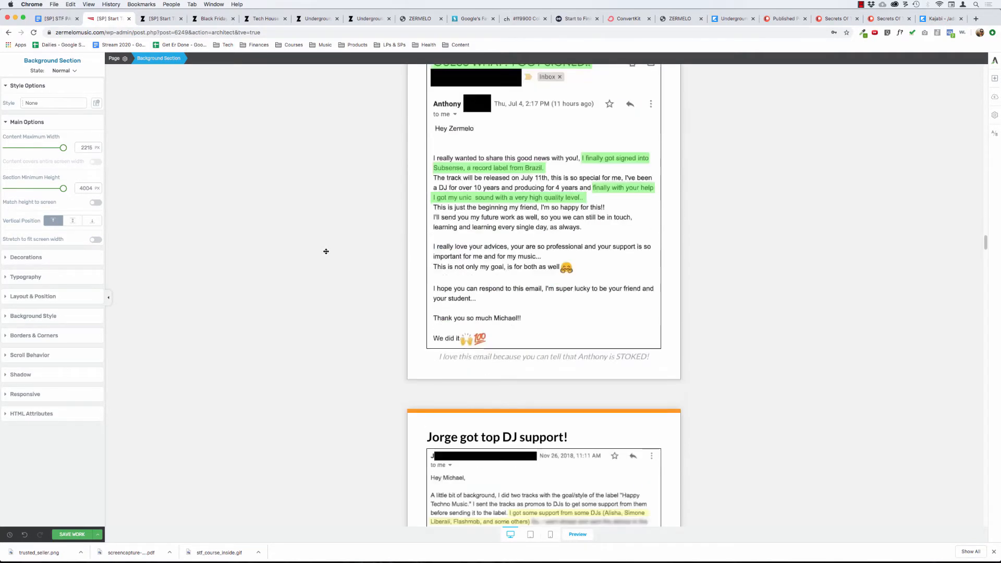
pyautogui.scroll(-3, 299, 249)
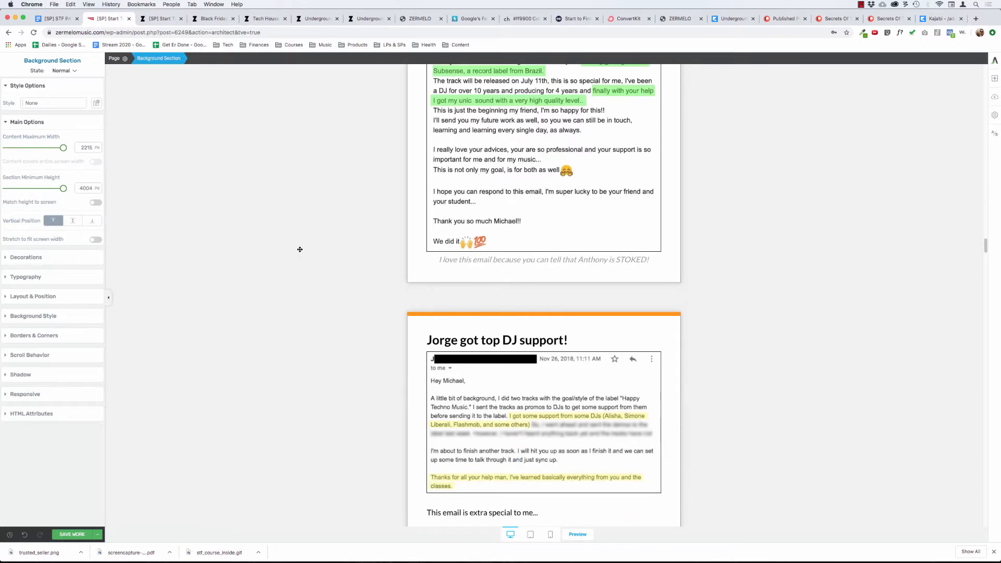
pyautogui.scroll(-7, 299, 250)
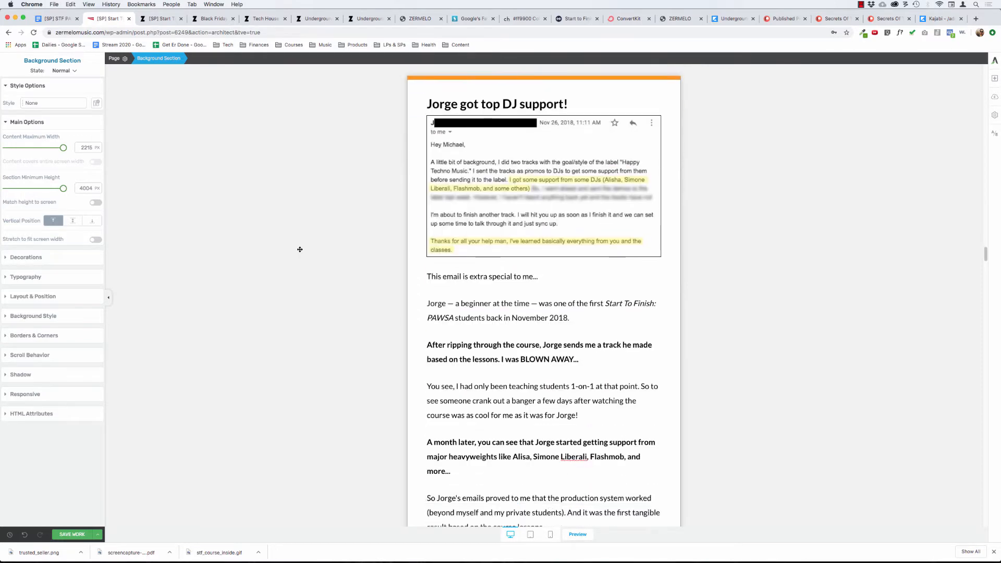
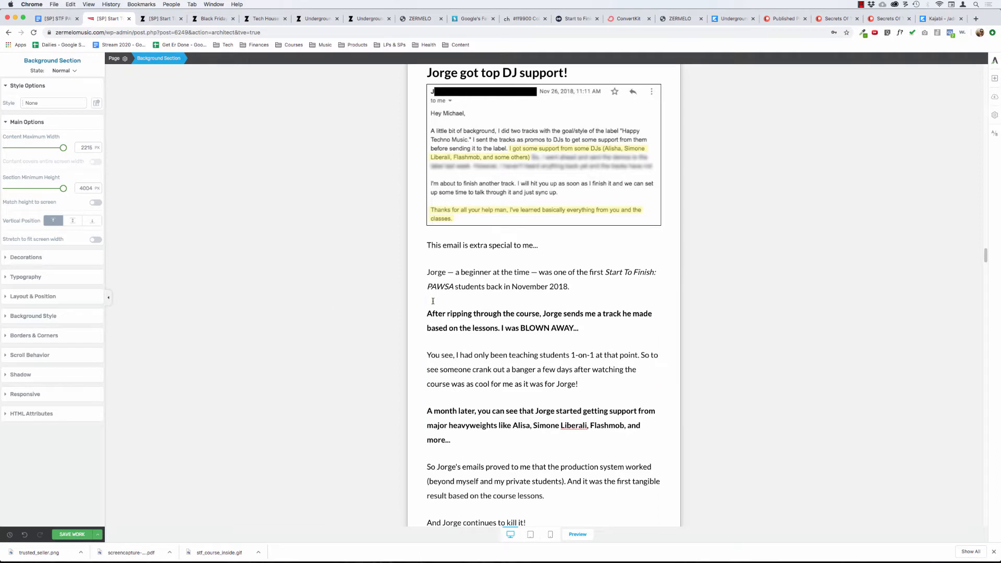
# Insert "course" before "lessons" in the first bold paragraph and shorten "I had" to "I'd" in the paragraph below.
pyautogui.click(471, 327)
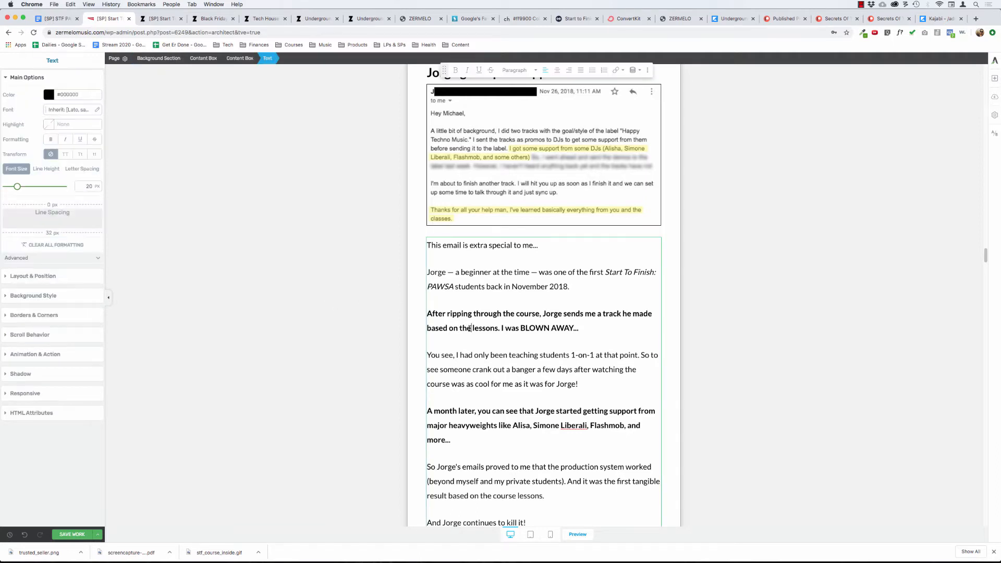
pyautogui.write('course')
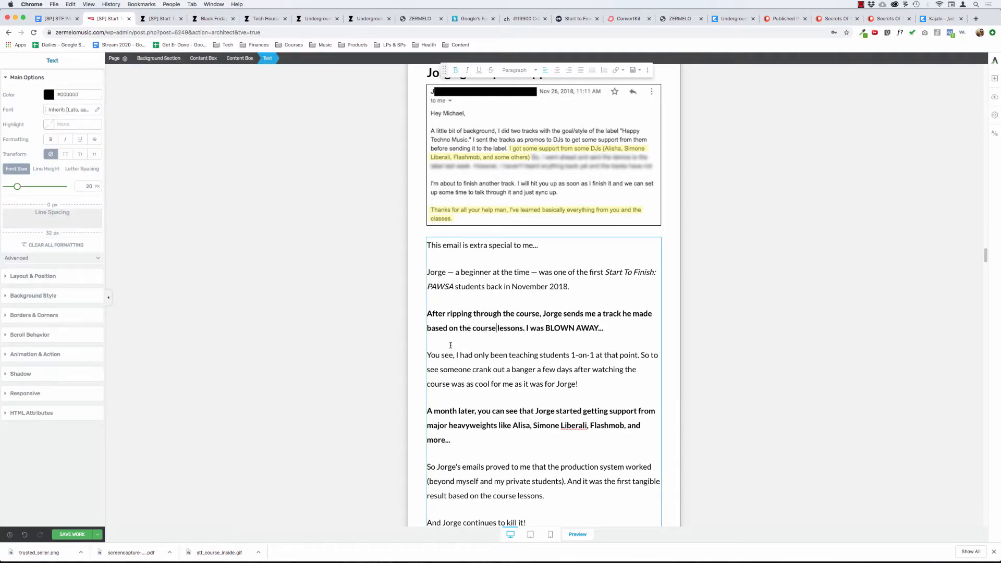
pyautogui.click(441, 355)
pyautogui.hotkey('alt', 'BackSpace')
pyautogui.press('BackSpace')
pyautogui.write("'d")
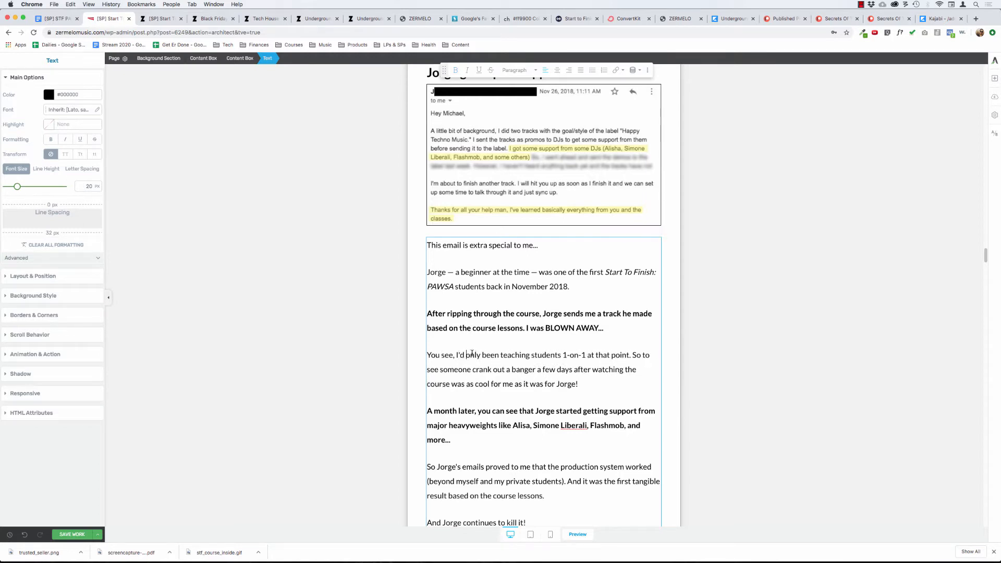
pyautogui.click(322, 337)
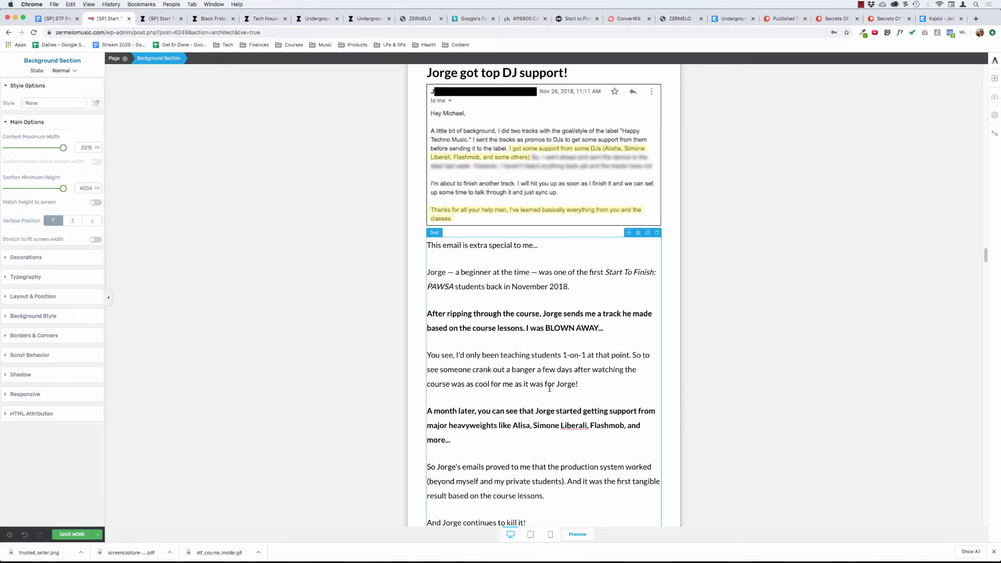
# Delete "you can see that" from the bold paragraph beginning "A month later".
pyautogui.click(581, 385)
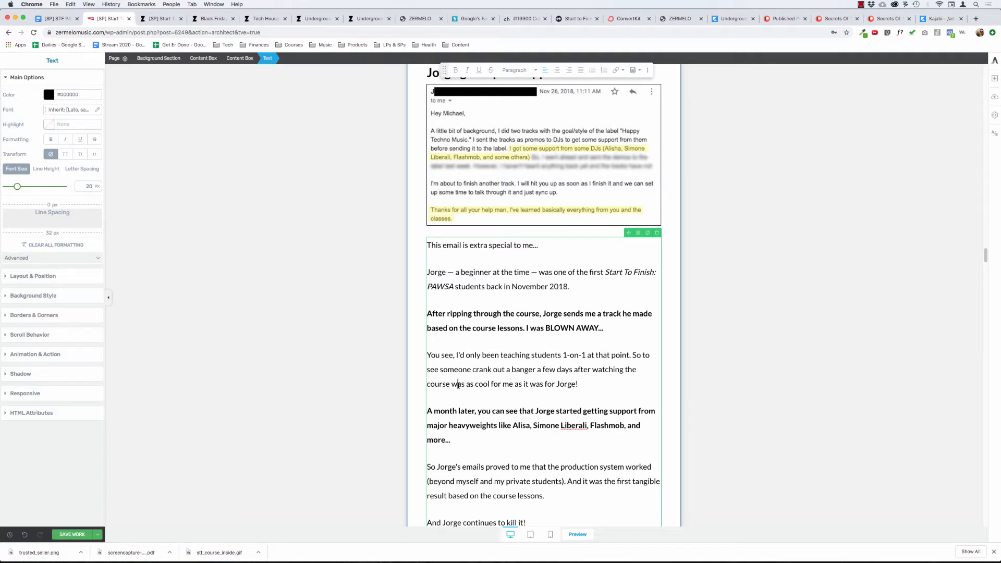
pyautogui.scroll(-2, 458, 385)
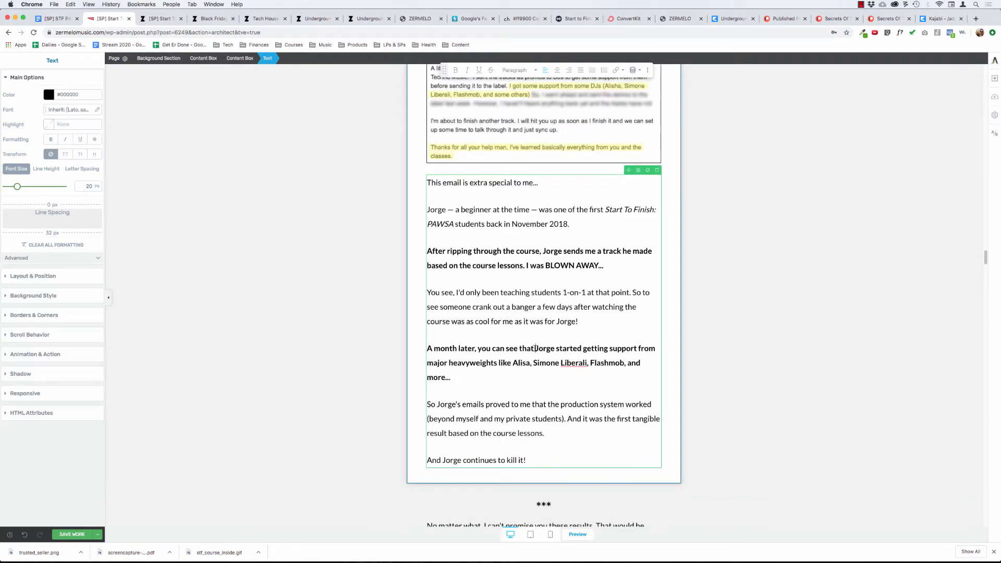
pyautogui.press('BackSpace')
pyautogui.press('BackSpace')
pyautogui.press('BackSpace')
pyautogui.press('BackSpace')
pyautogui.press('BackSpace')
pyautogui.press('BackSpace')
pyautogui.press('BackSpace')
pyautogui.press('BackSpace')
pyautogui.press('BackSpace')
pyautogui.press('BackSpace')
pyautogui.press('BackSpace')
pyautogui.press('BackSpace')
pyautogui.press('BackSpace')
pyautogui.press('BackSpace')
pyautogui.press('BackSpace')
pyautogui.press('BackSpace')
pyautogui.press('BackSpace')
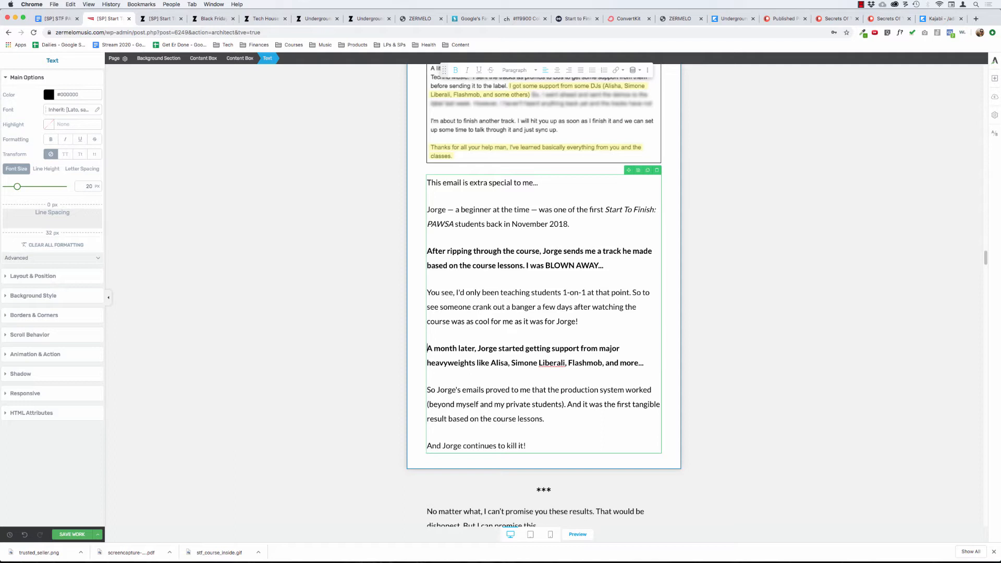
pyautogui.write('J')
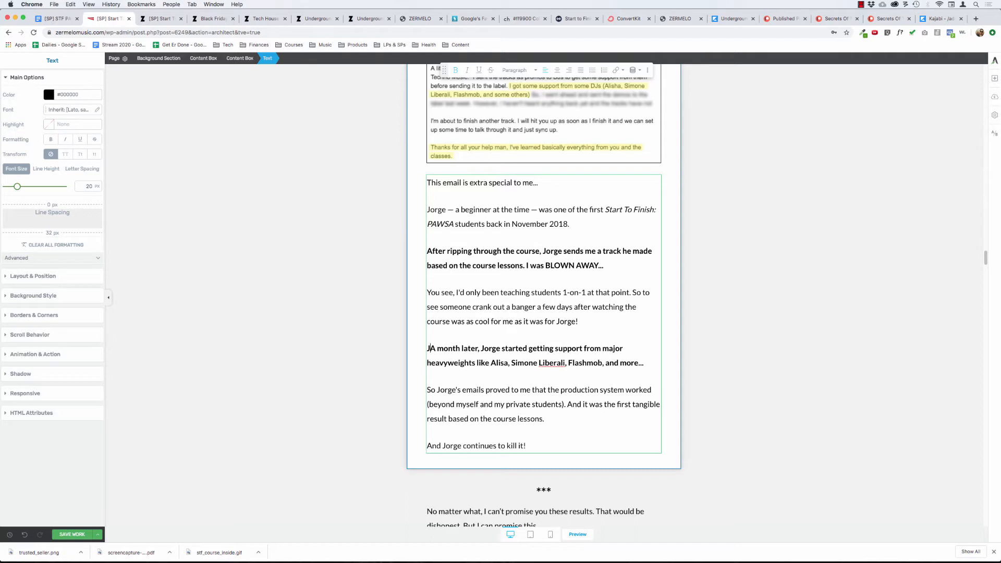
pyautogui.write('orge took ad')
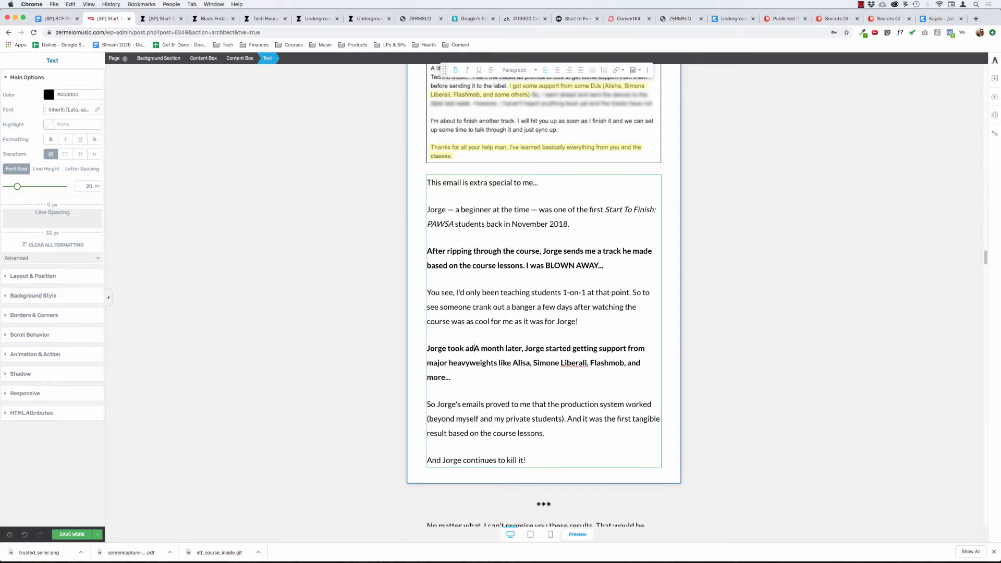
pyautogui.write('vantage of th')
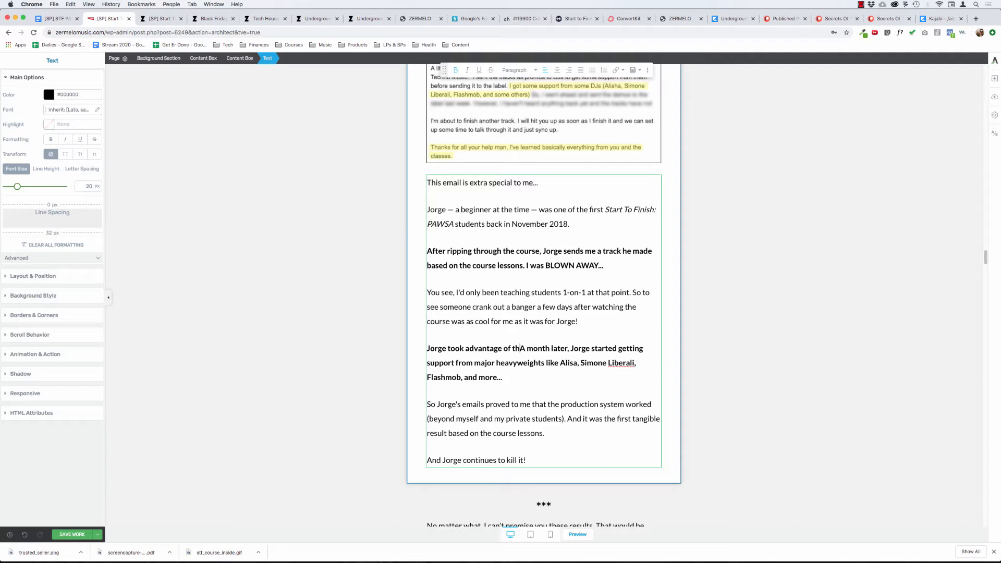
pyautogui.write('e speed of the ')
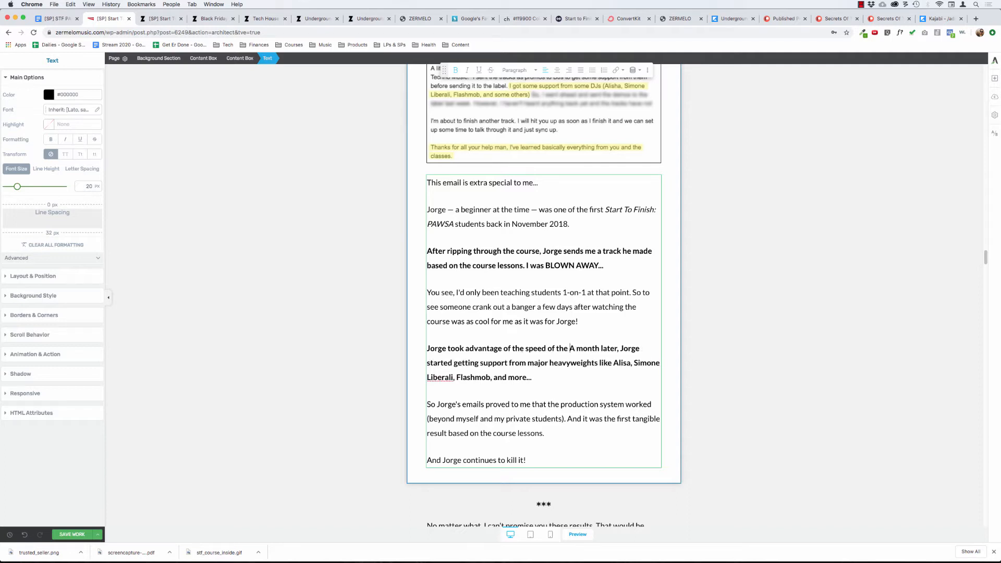
pyautogui.write('course system')
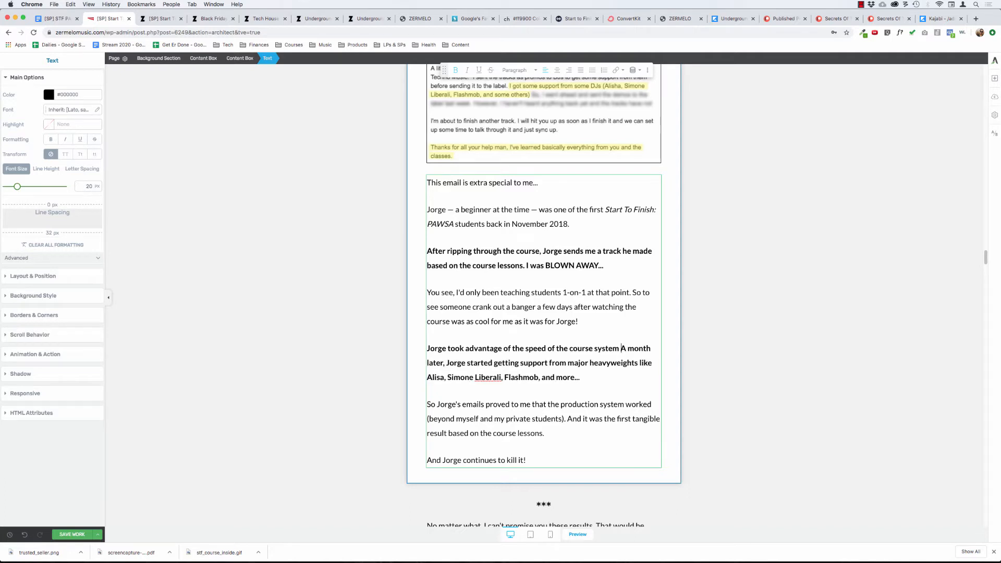
pyautogui.press('super+BackSpace')
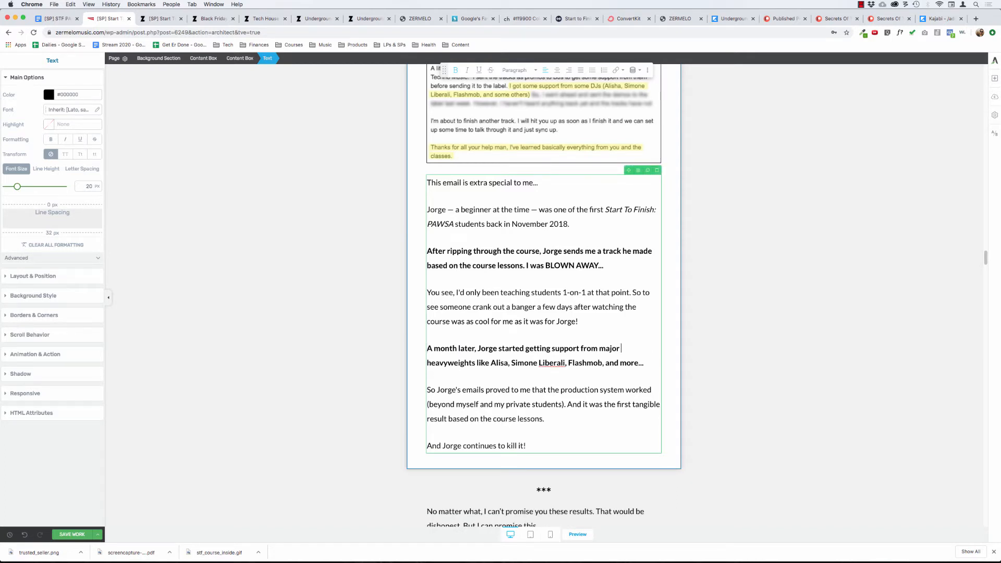
# Delete "major" before "heavyweights" and remove "course" before "lessons" in the paragraph below.
pyautogui.hotkey('alt', 'BackSpace')
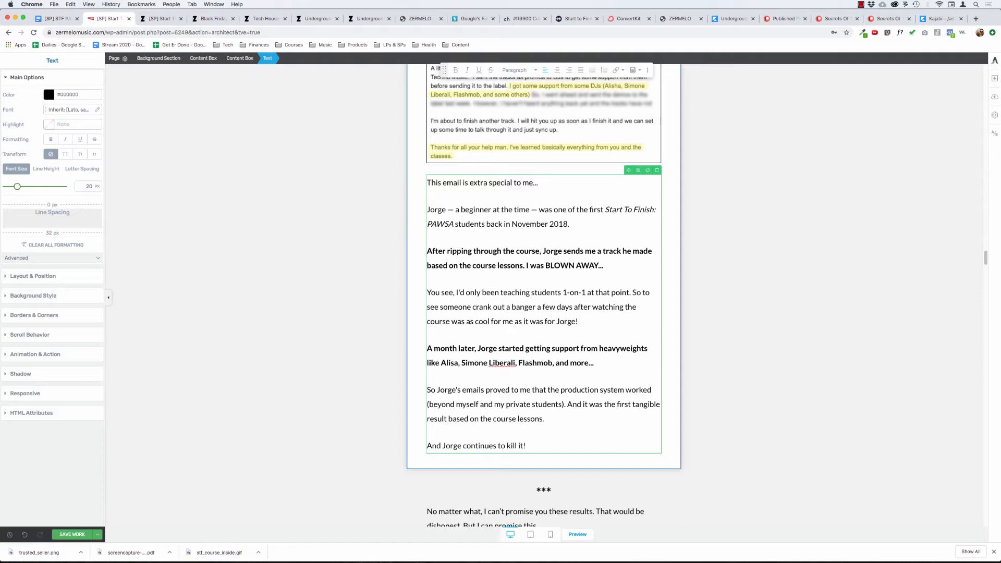
pyautogui.doubleClick(493, 419)
pyautogui.press('BackSpace')
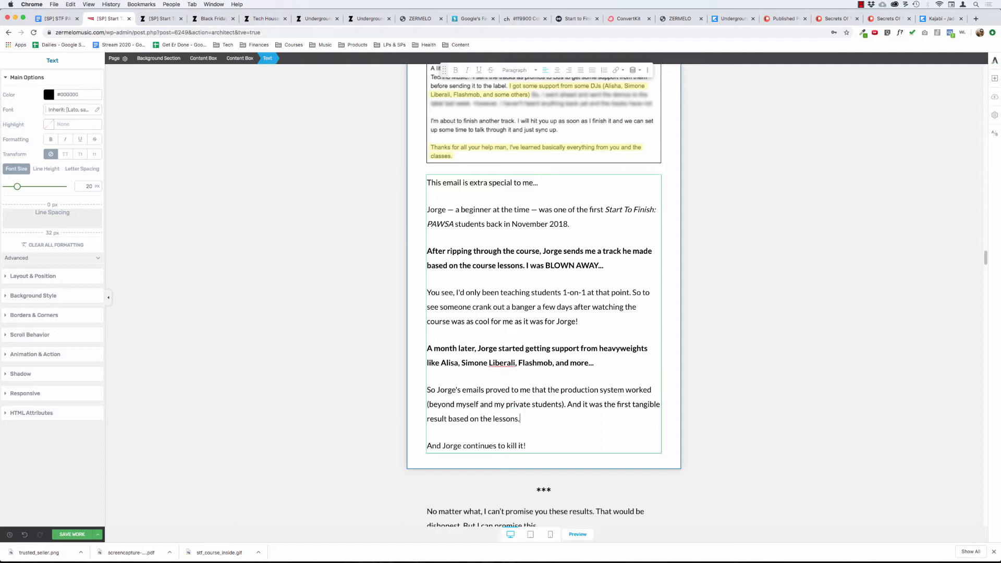
# Replace the period after "lessons" with "inside Start To Finish: PAWSA".
pyautogui.press('BackSpace')
pyautogui.write('inside Start To finish: PAWSA')
pyautogui.press('Delete')
pyautogui.write('F')
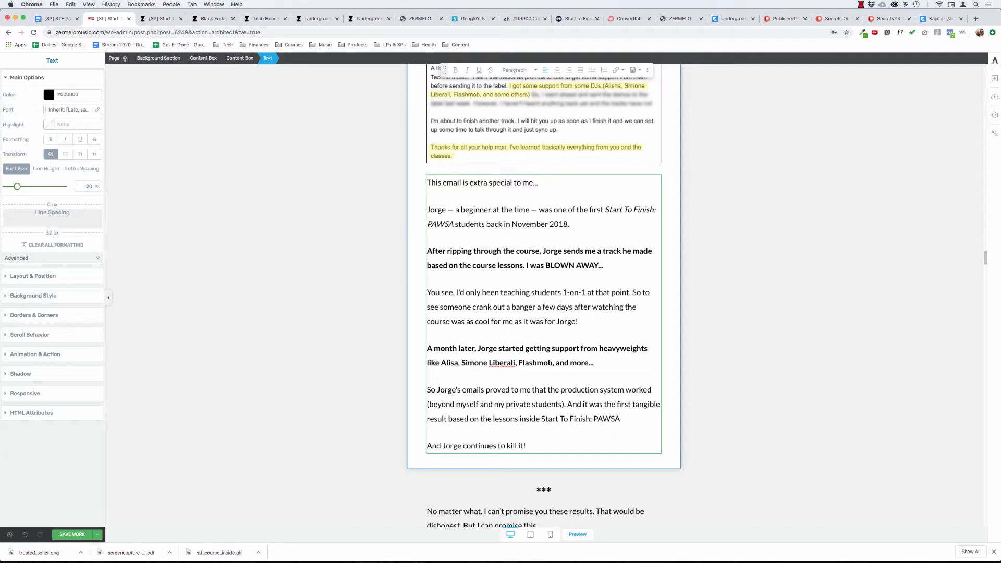
# Italicize "Start To Finish: PAWSA" after "lessons inside" and end the sentence with a period.
pyautogui.moveTo(541, 419); pyautogui.dragTo(620, 419)
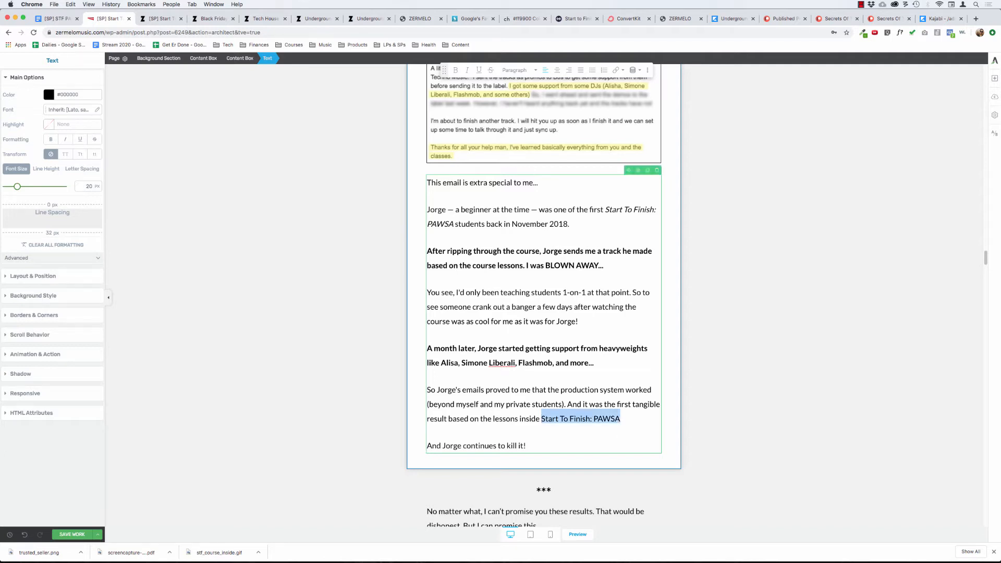
pyautogui.press('super+i')
pyautogui.press('Right')
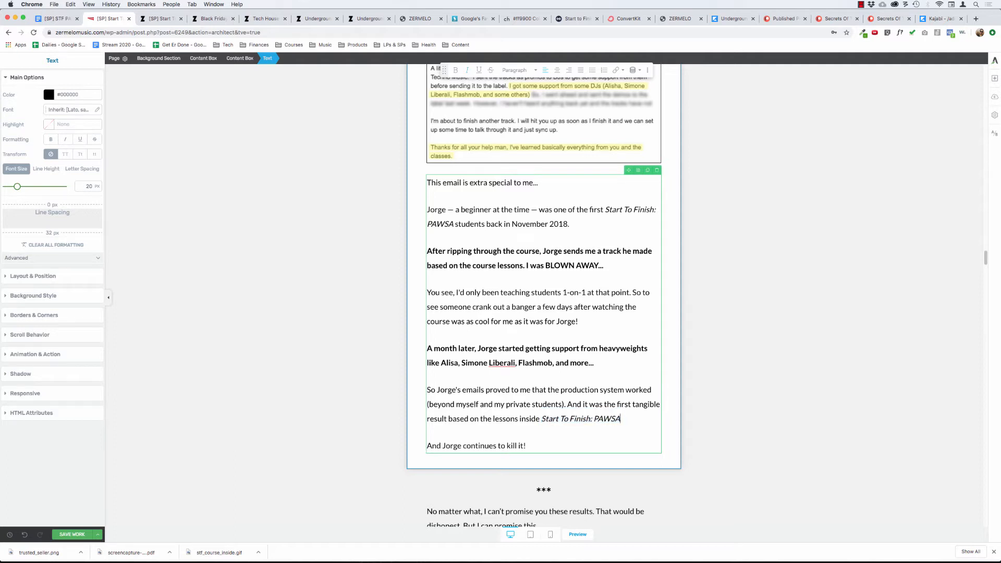
pyautogui.write('.')
pyautogui.click(344, 289)
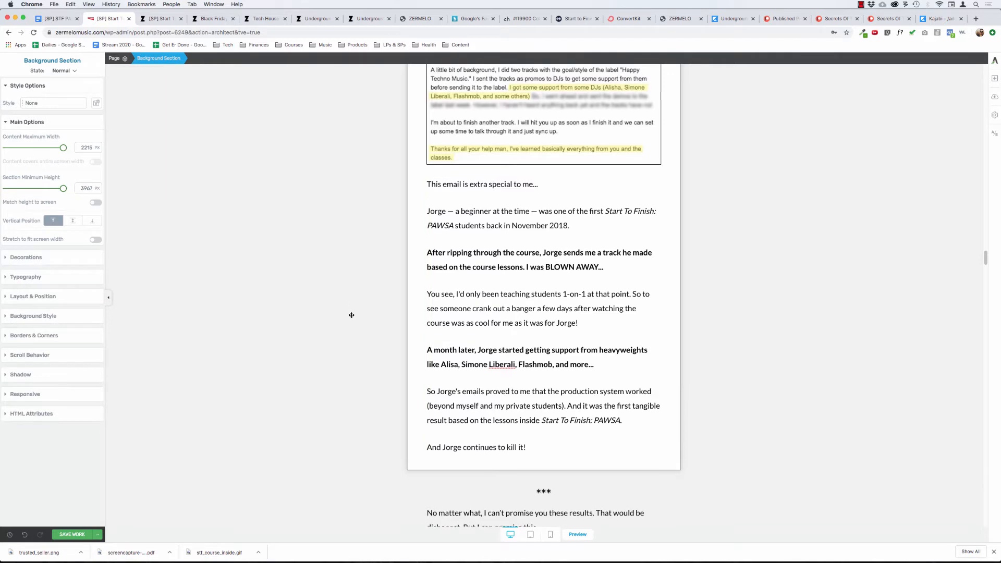
# Make the line "This email is extra special to me..." bold.
pyautogui.click(461, 194)
pyautogui.tripleClick(460, 194)
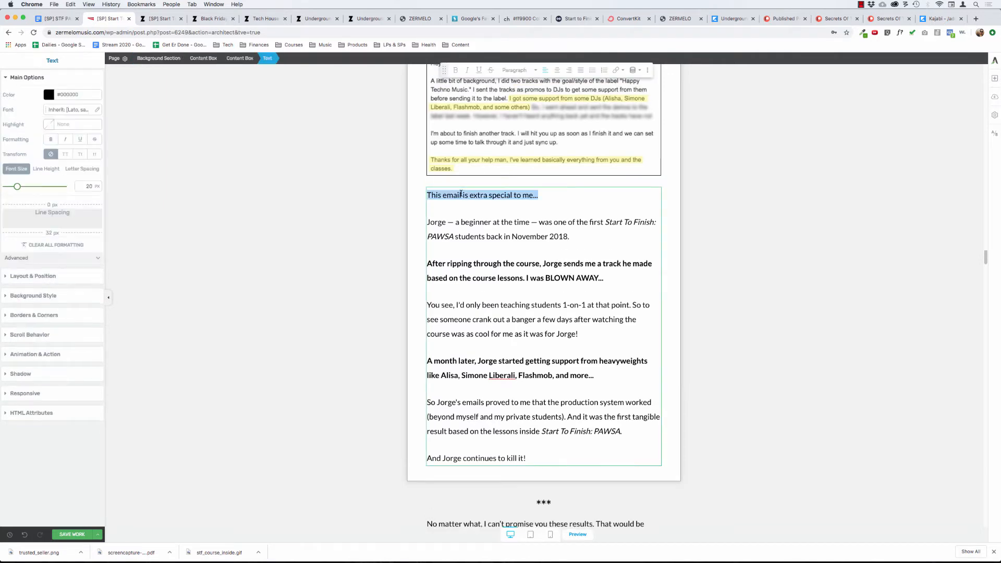
pyautogui.press('super+b')
pyautogui.click(358, 257)
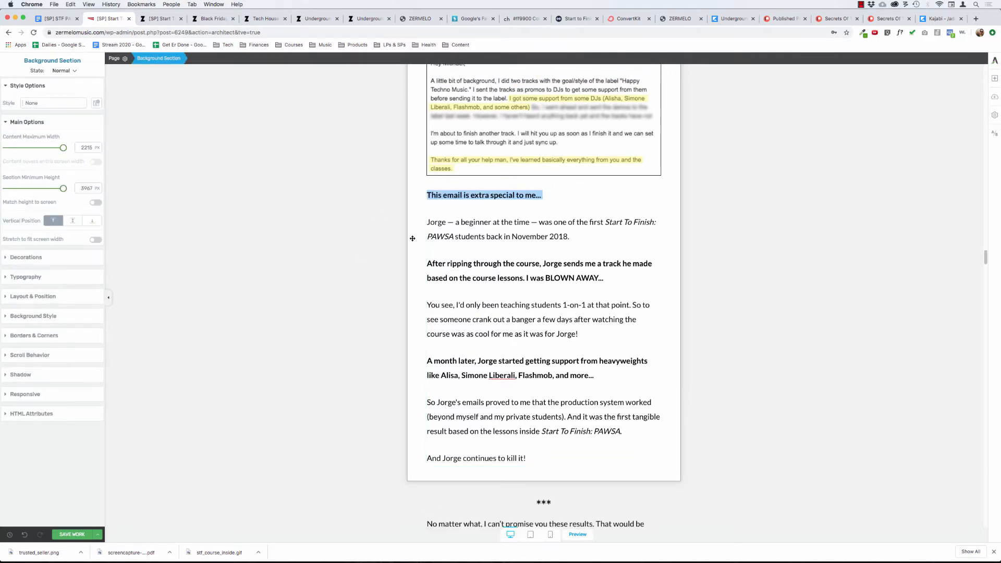
# Replace "No matter what," with "Look, I" at the start of the paragraph below the three asterisks.
pyautogui.scroll(10, 357, 239)
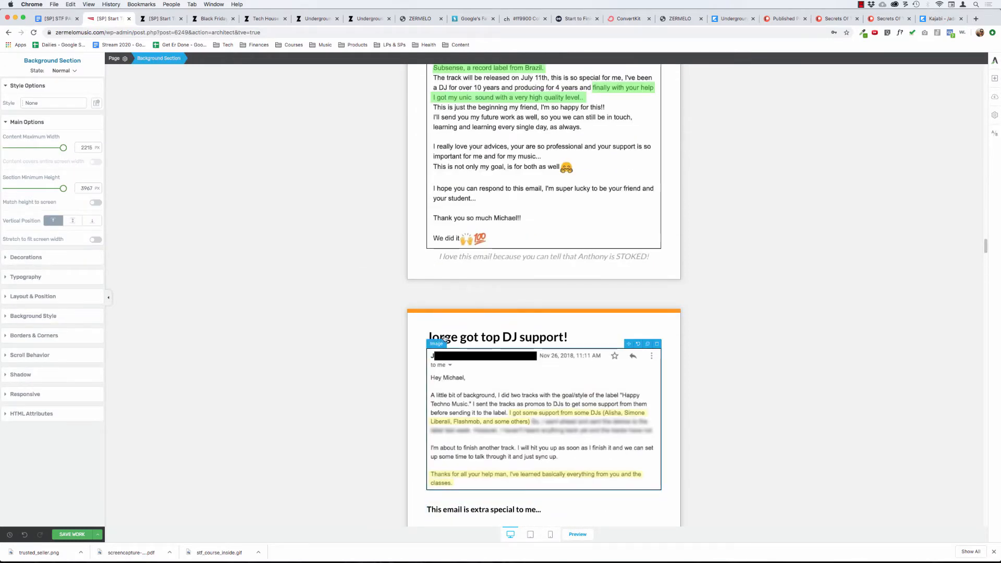
pyautogui.scroll(-14, 330, 410)
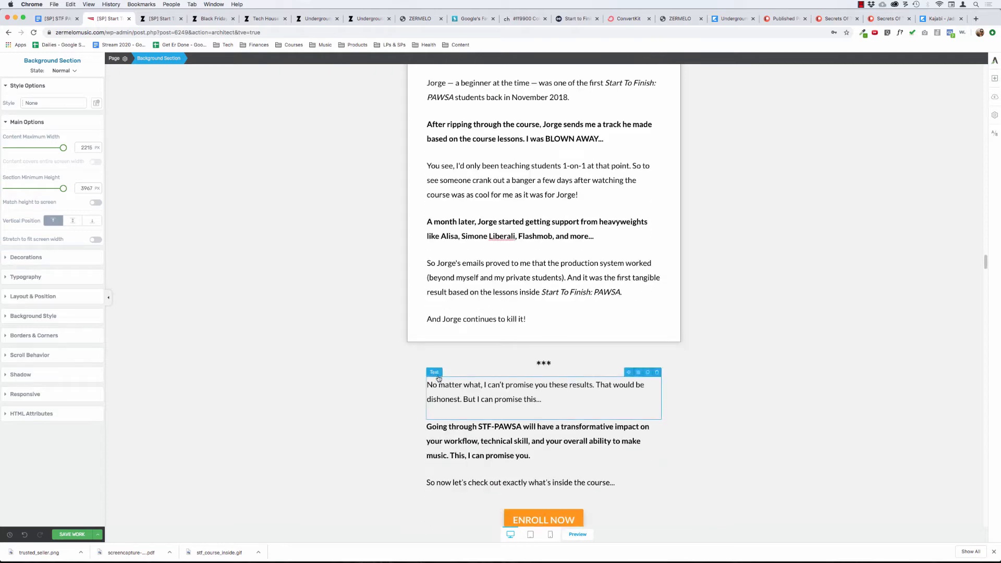
pyautogui.click(483, 385)
pyautogui.press('super+BackSpace')
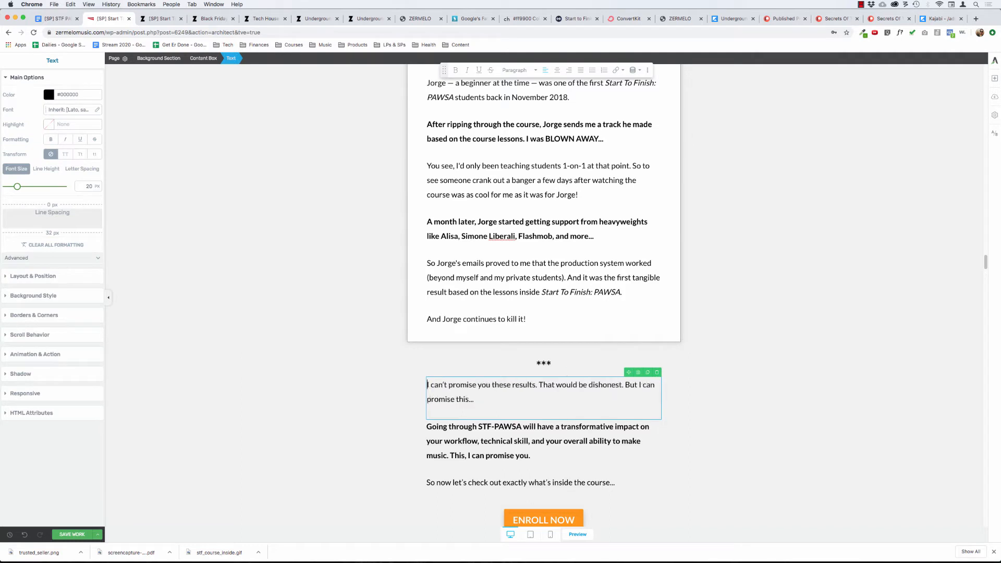
pyautogui.write('Look, I ca')
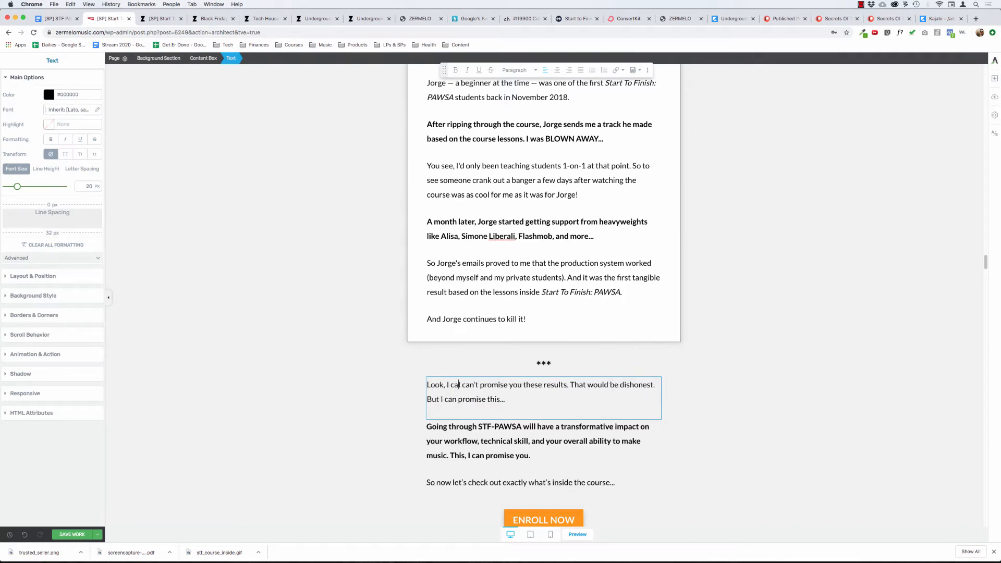
pyautogui.write('n')
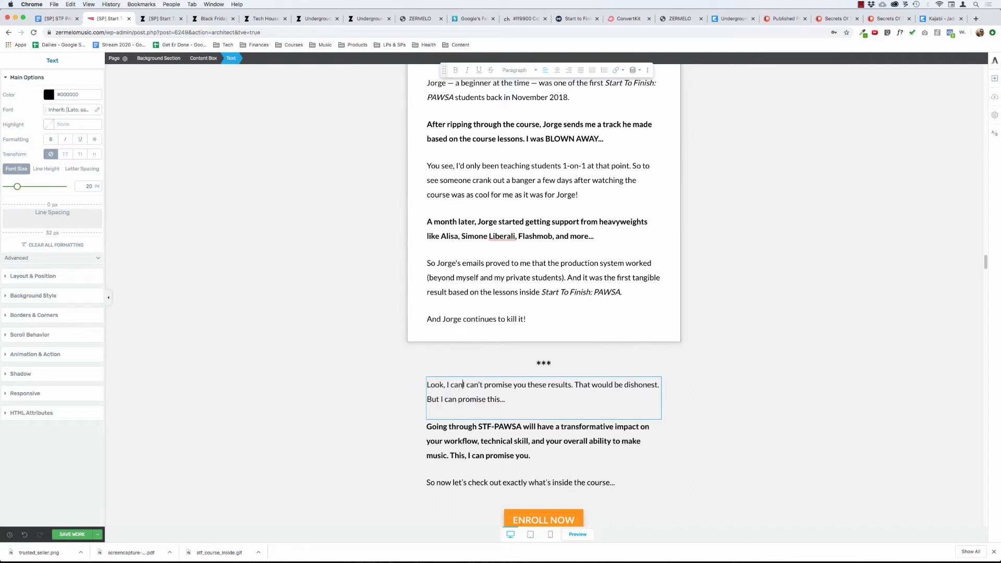
pyautogui.write("n't guarant")
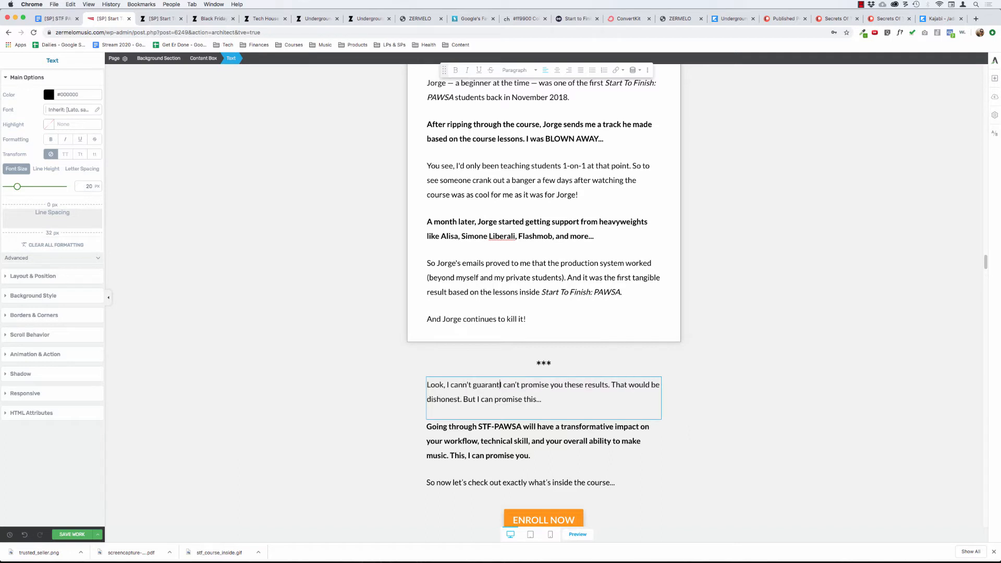
pyautogui.hotkey('alt', 'BackSpace')
pyautogui.hotkey('alt', 'BackSpace')
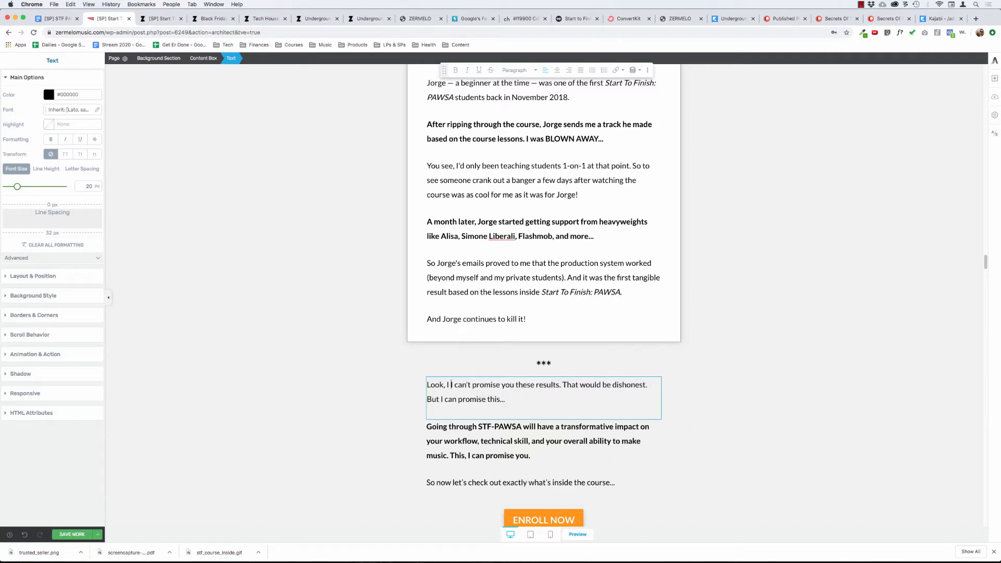
# Continue the new opening sentence with "can't guarantee that you'll get your tracks signed or you'll get DJ support.".
pyautogui.write("I can't guaran")
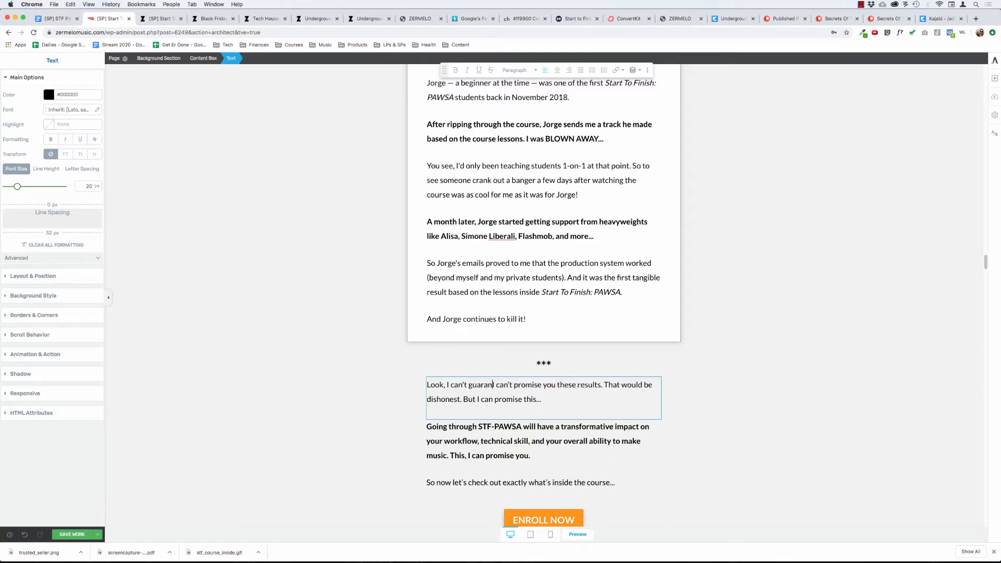
pyautogui.write("tee that you'll ")
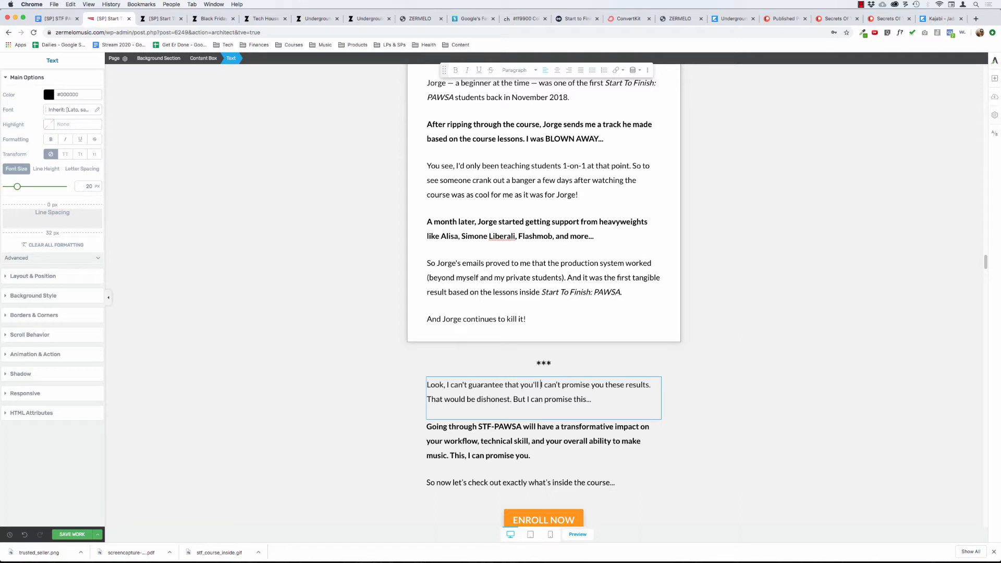
pyautogui.write("get your tracks signed or you'll get")
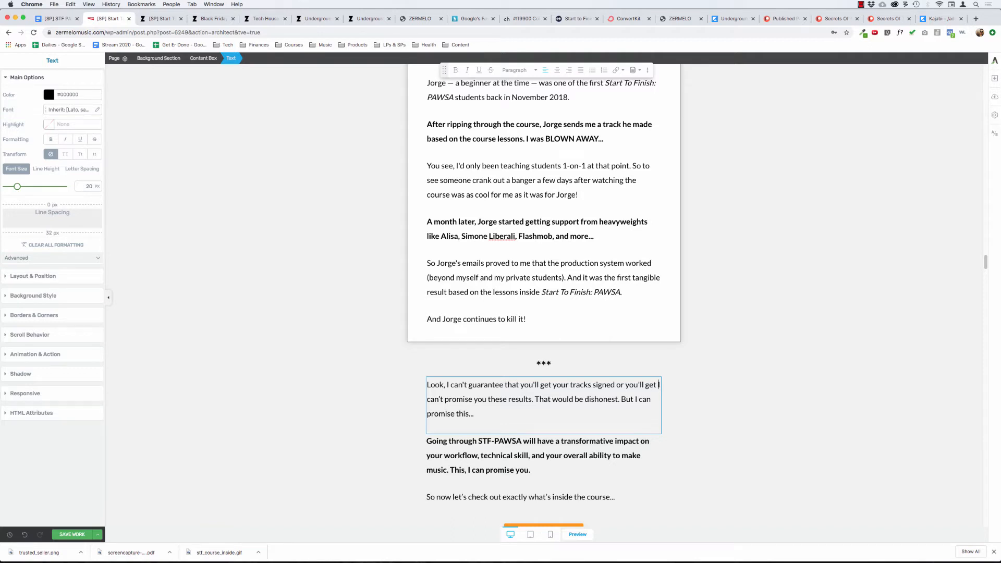
pyautogui.write('DJ support.')
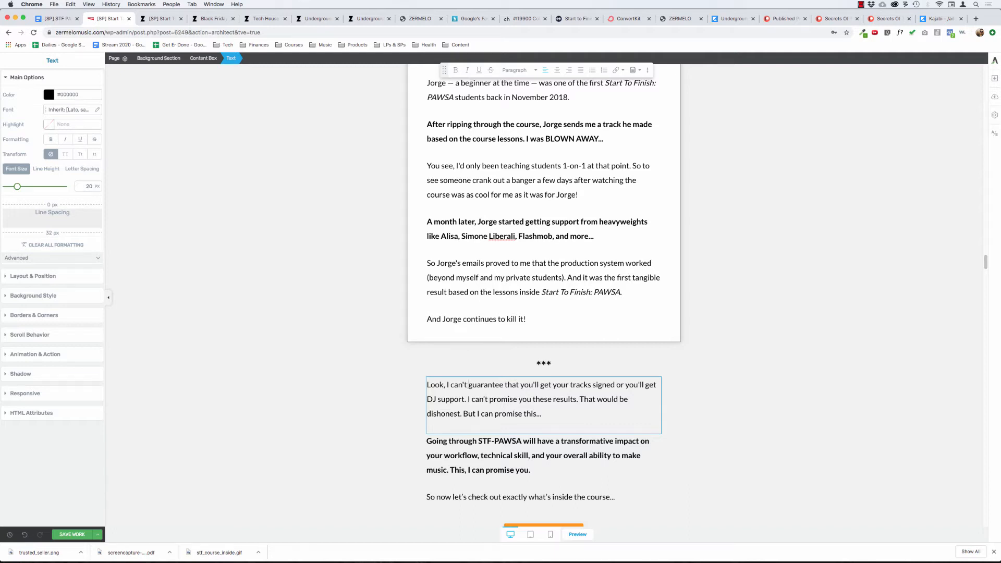
# Replace "guarantee" with "promise" in the new opening sentence and re-enter "that" before "you'll get your tracks signed".
pyautogui.hotkey('shift', 'alt', 'Right')
pyautogui.write('promi')
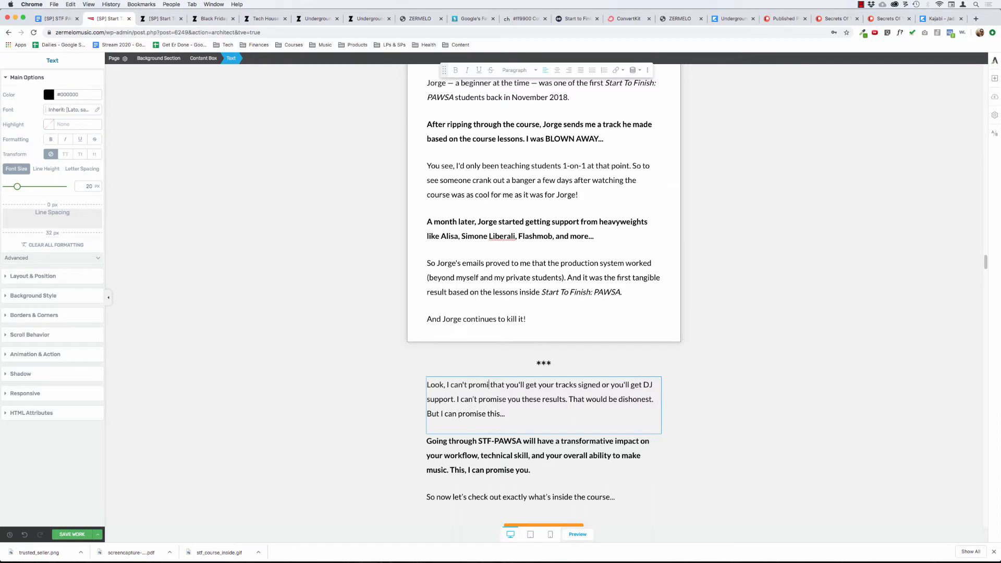
pyautogui.write('se')
pyautogui.hotkey('shift', 'alt', 'Right')
pyautogui.press('BackSpace')
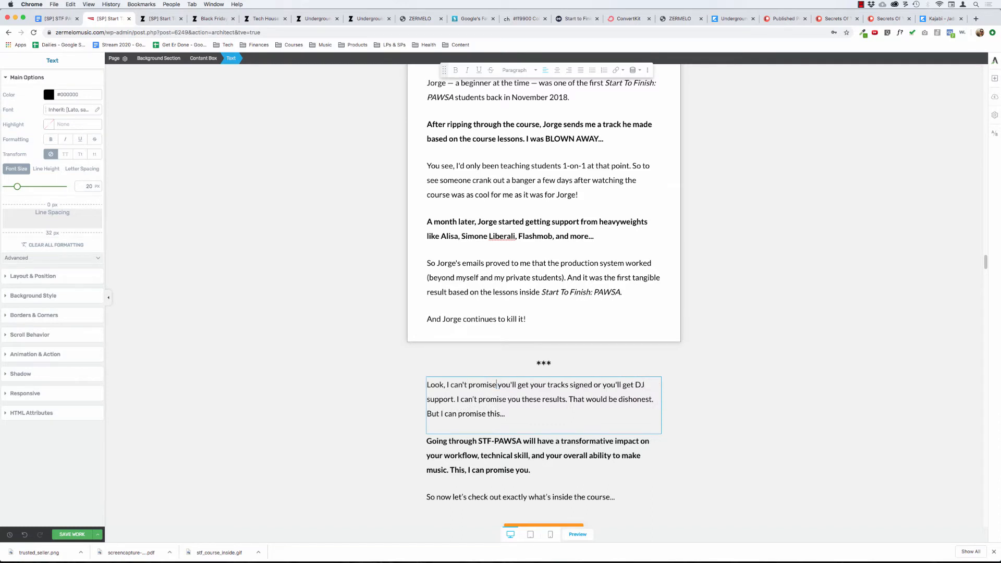
pyautogui.hotkey('alt', 'Right')
pyautogui.write('that ')
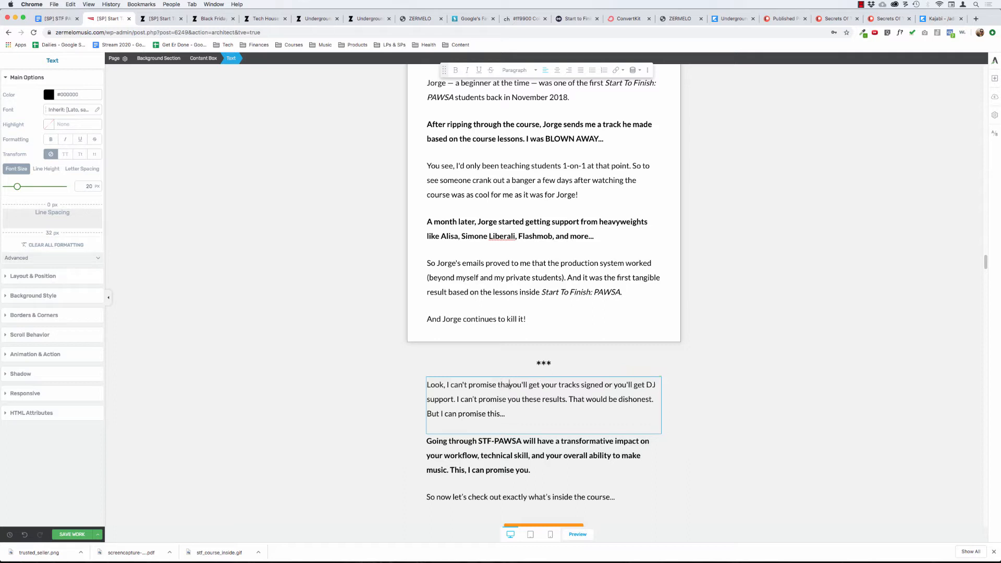
pyautogui.write('labels w')
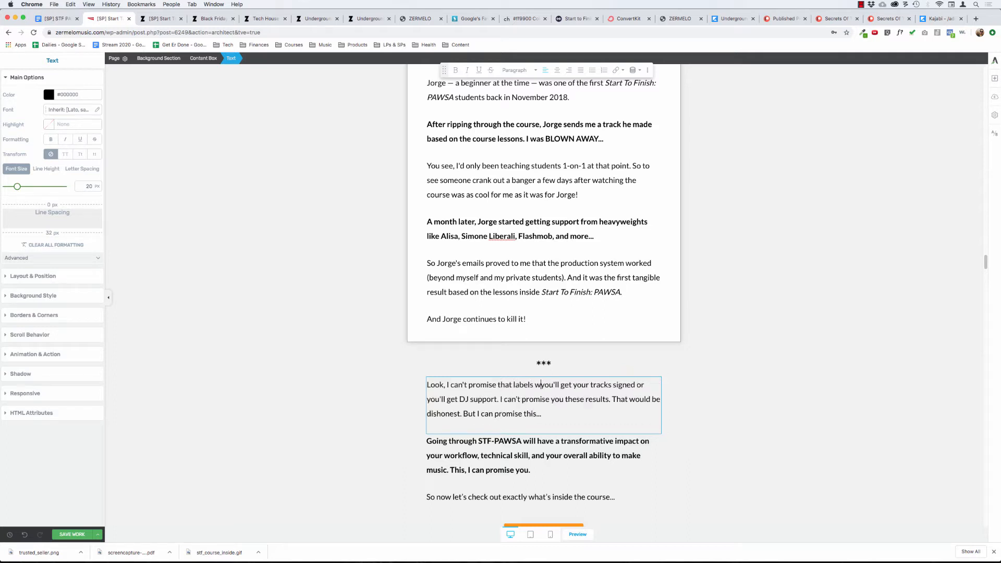
pyautogui.write('ill sign your tra')
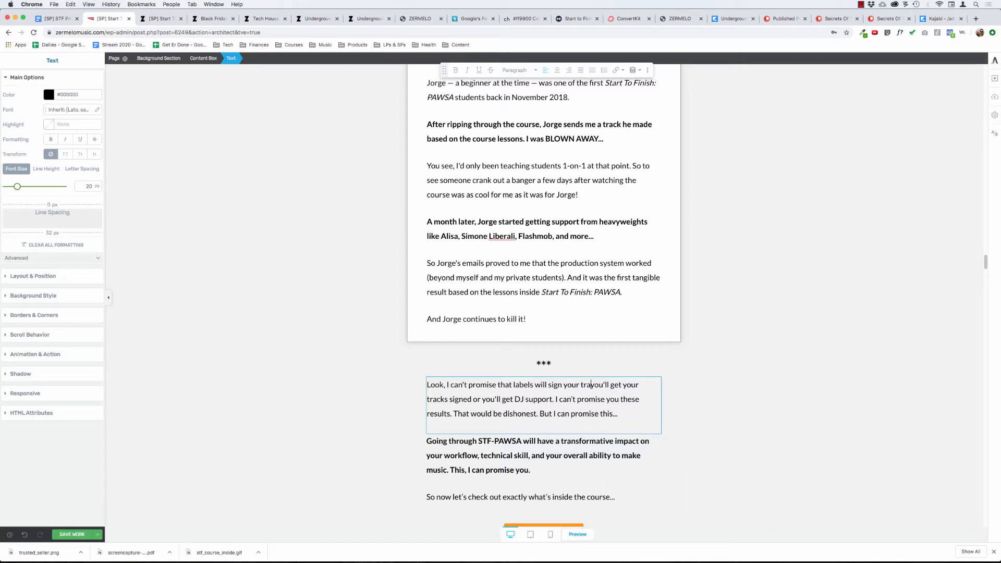
pyautogui.write("cks and that DJ's will play th")
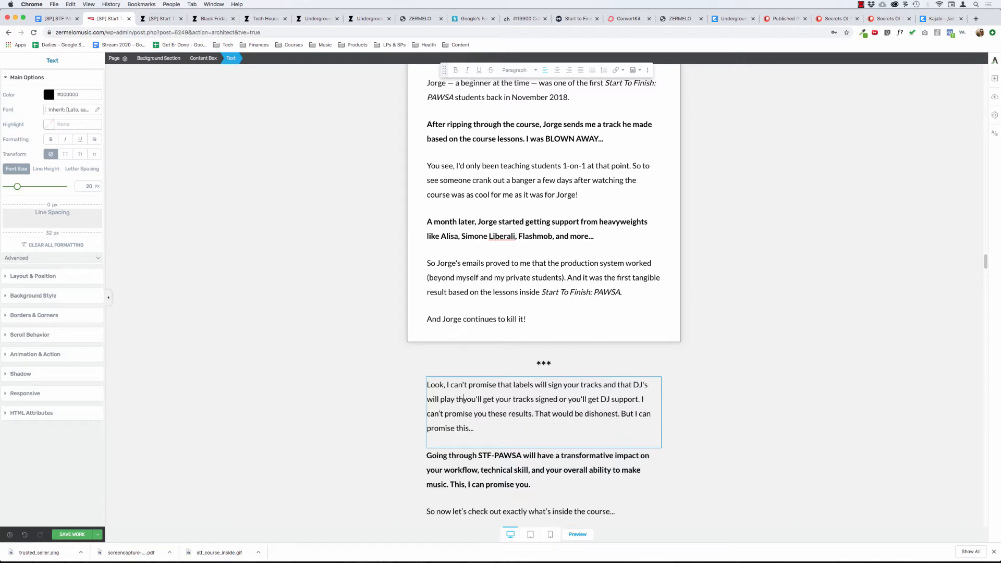
pyautogui.write('em.')
# Insert "labels will sign your tracks and that DJ's will play them." after "Look, I can't promise that" in the opening sentence.
pyautogui.press('shift+super+Down')
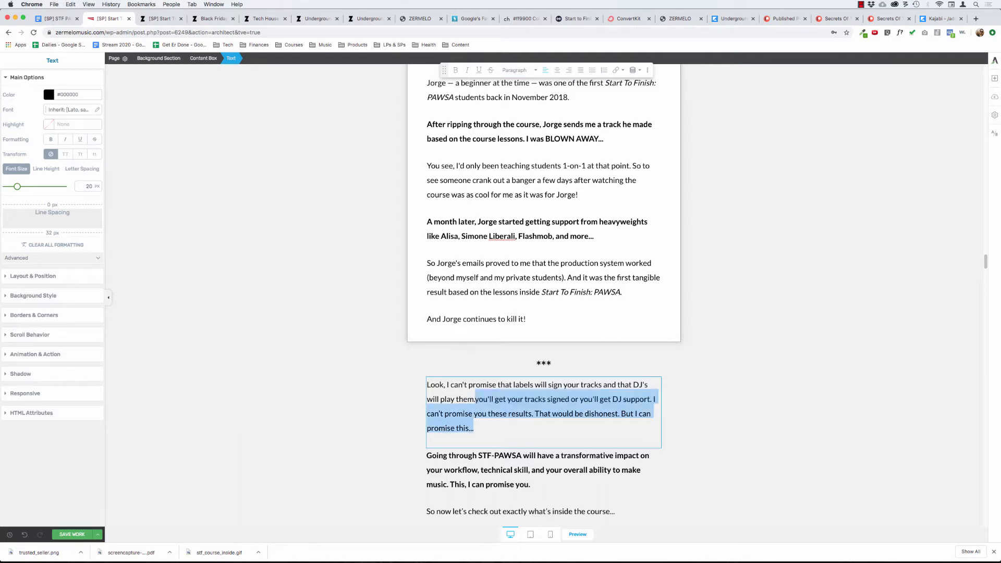
pyautogui.click(650, 385)
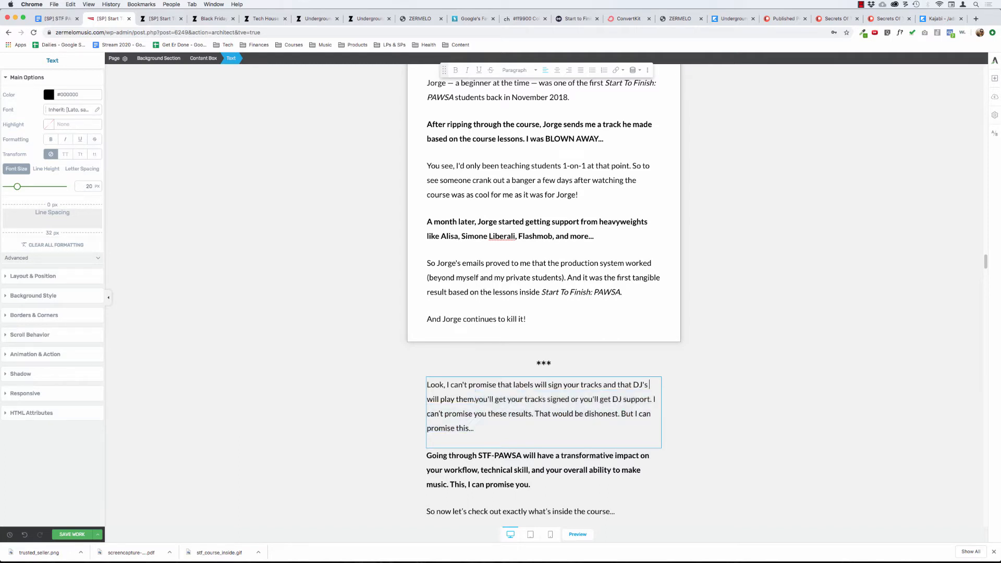
# Replace "and" with "or" before "that DJ's will play them" in the opening sentence.
pyautogui.click(618, 385)
pyautogui.press('BackSpace')
pyautogui.press('BackSpace')
pyautogui.press('BackSpace')
pyautogui.press('BackSpace')
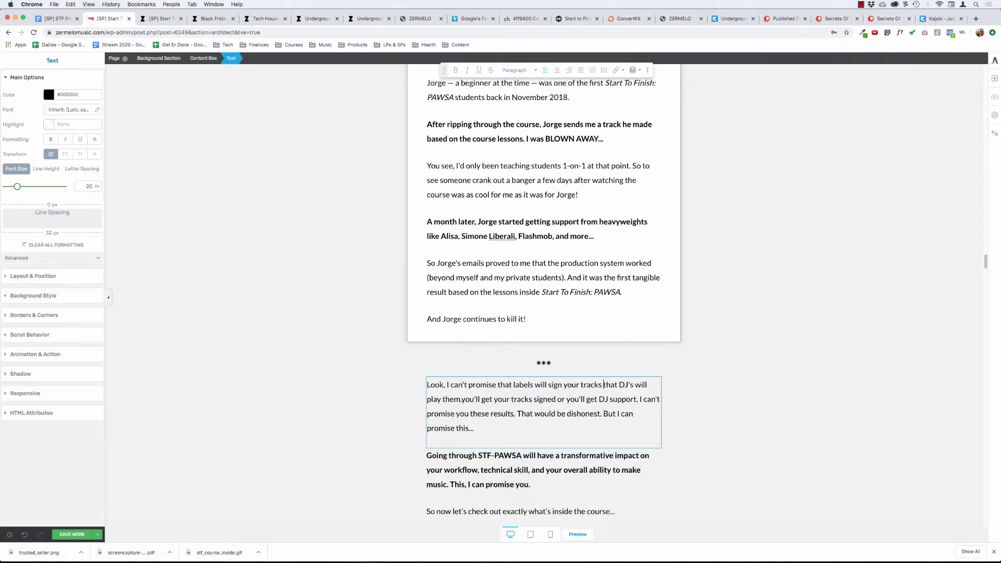
pyautogui.write('or')
# Delete the leftover text from "you'll get your tracks signed" through "That would be dishonest." before "But I can promise this...".
pyautogui.click(442, 400)
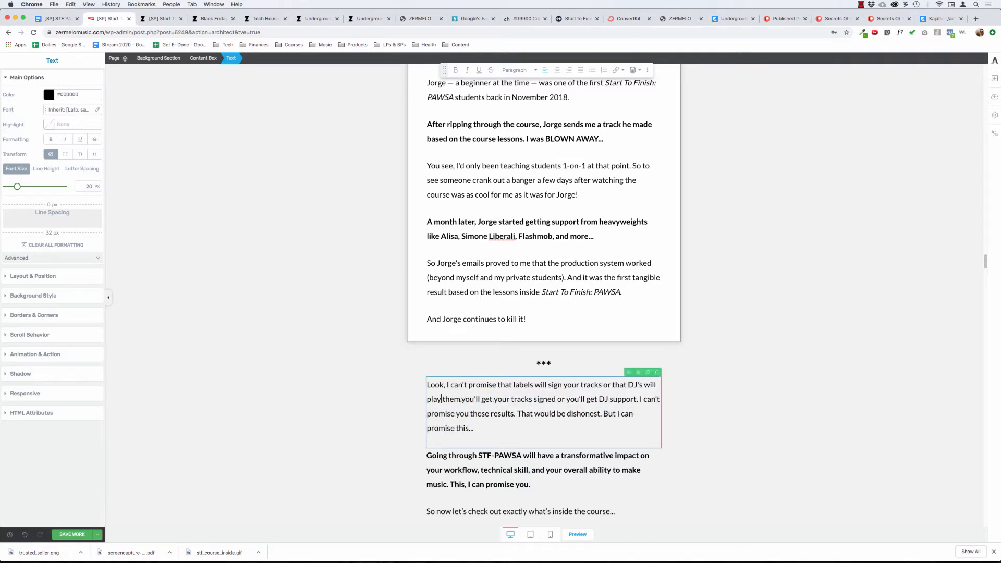
pyautogui.moveTo(461, 399); pyautogui.dragTo(602, 414)
pyautogui.press('BackSpace')
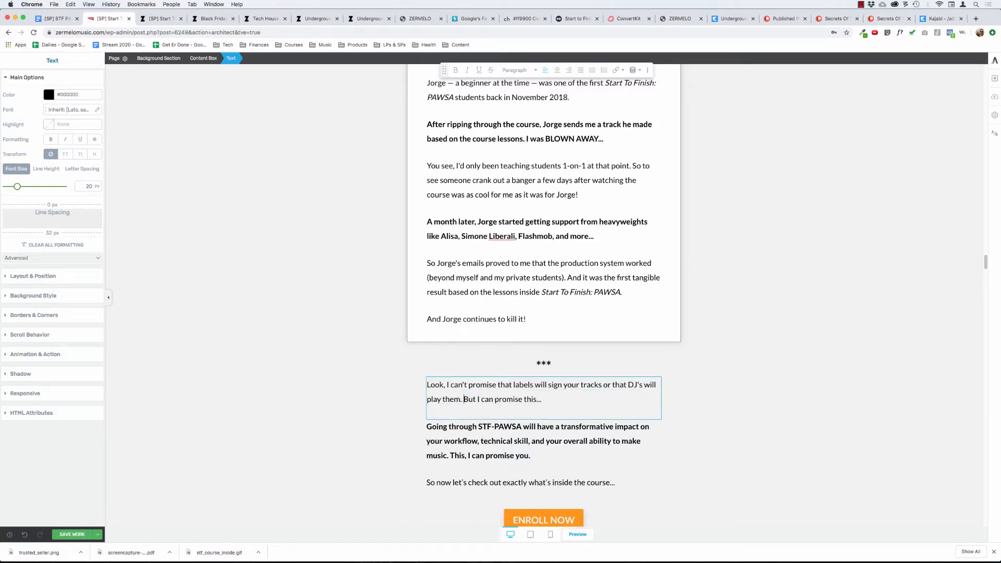
pyautogui.click(346, 409)
pyautogui.scroll(-3, 378, 445)
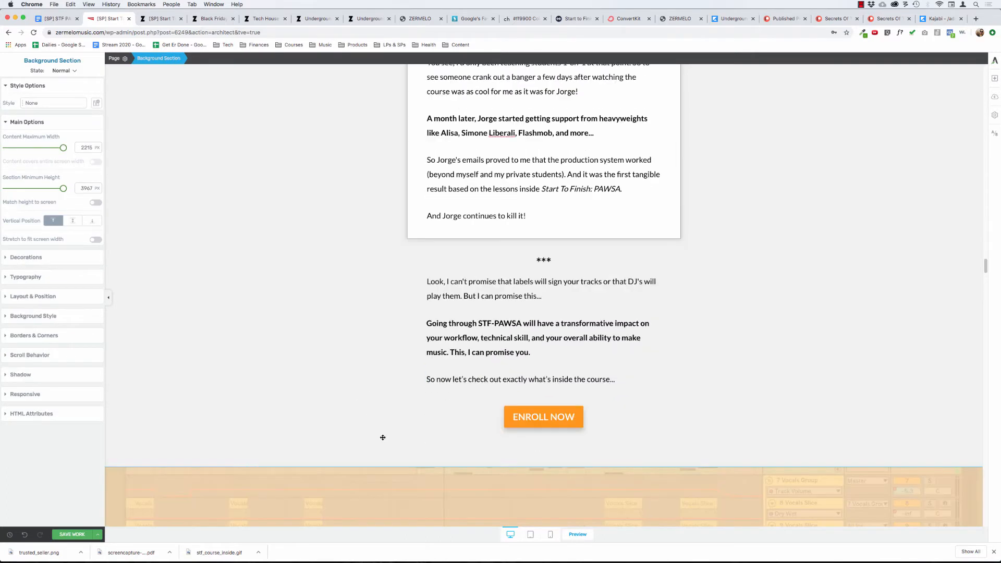
pyautogui.click(479, 357)
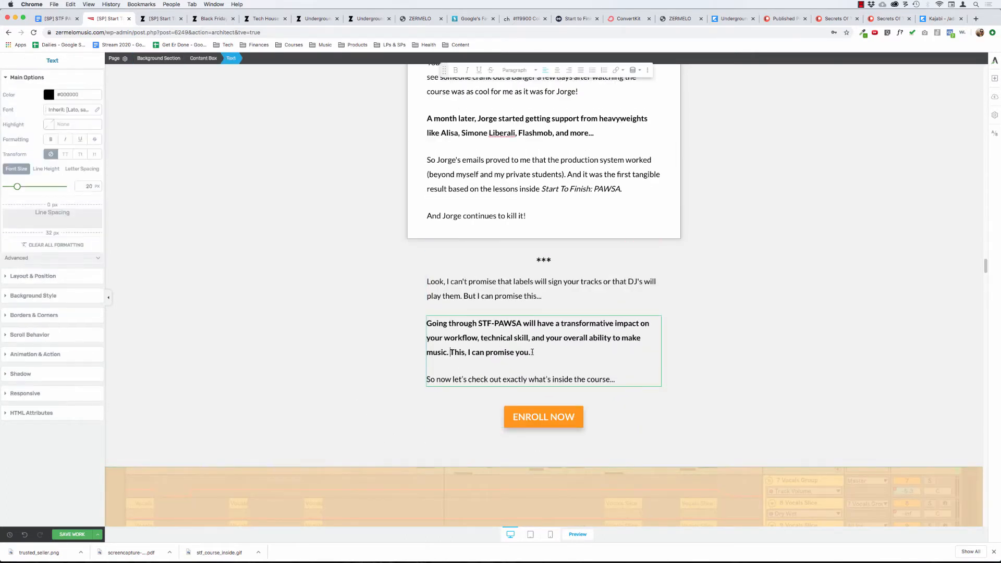
pyautogui.write('And')
pyautogui.press('BackSpace')
pyautogui.press('BackSpace')
pyautogui.press('BackSpace')
pyautogui.press('Return')
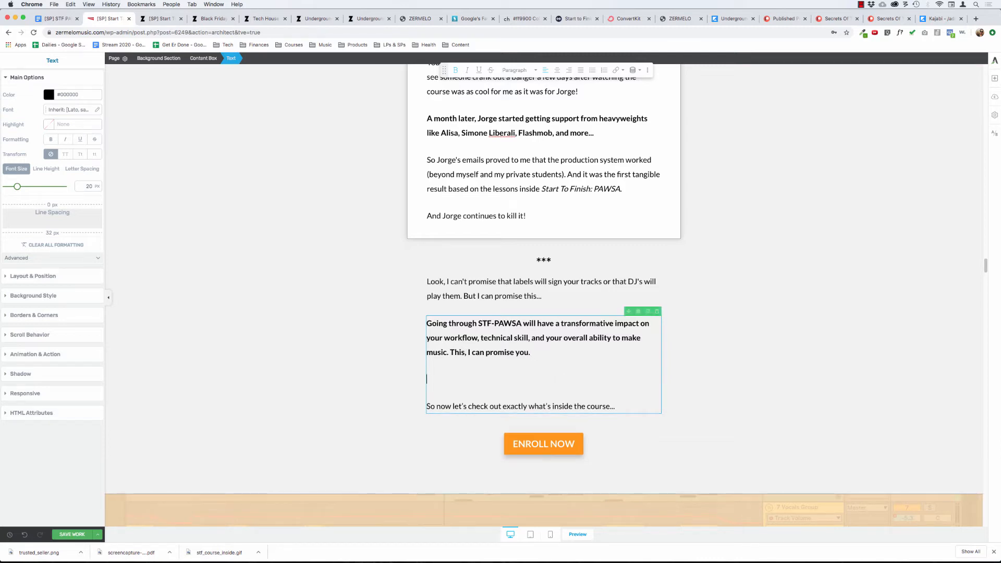
pyautogui.write("And that's what will")
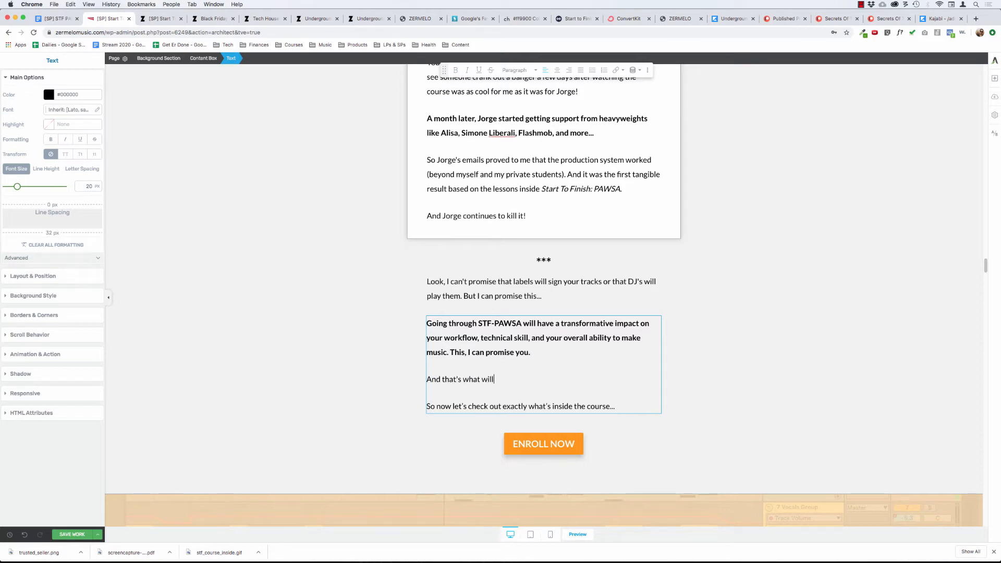
pyautogui.press('super+BackSpace')
pyautogui.press('BackSpace')
pyautogui.press('BackSpace')
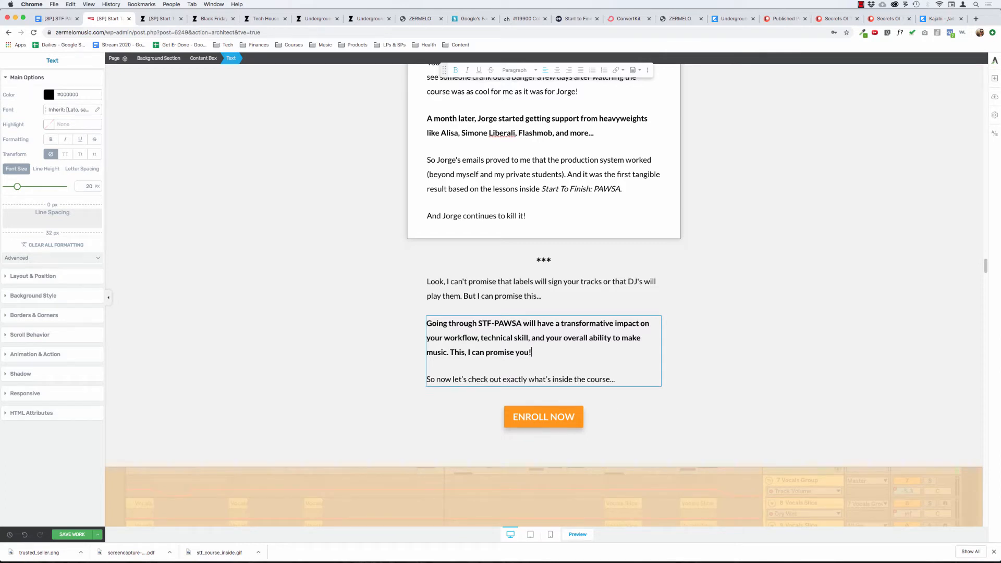
pyautogui.write('.')
# Insert "you" after "I can't promise" and replace "STF-PAWSA" with "Start To Finish: PAWSA" in the bold paragraph below.
pyautogui.click(504, 283)
pyautogui.write('you')
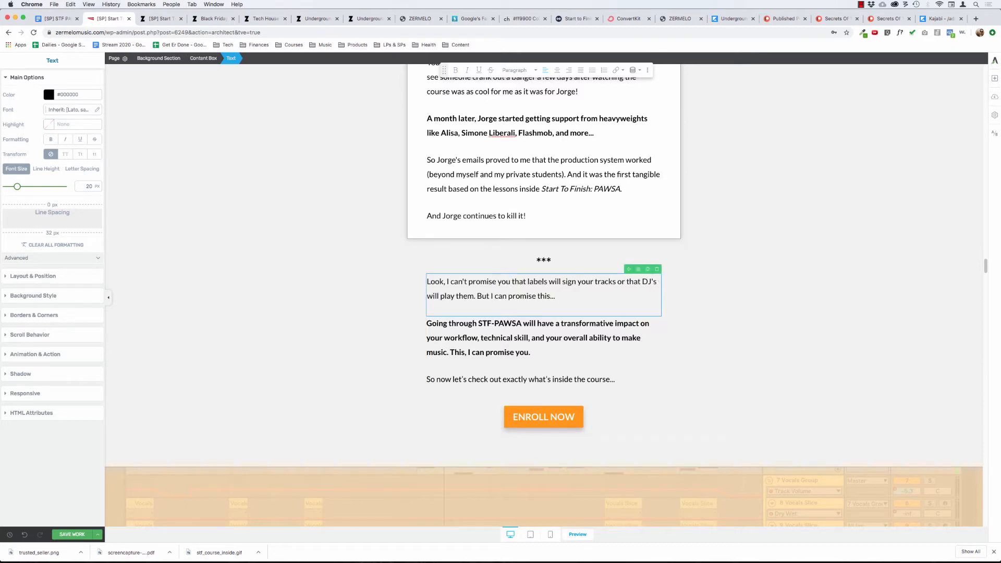
pyautogui.doubleClick(507, 324)
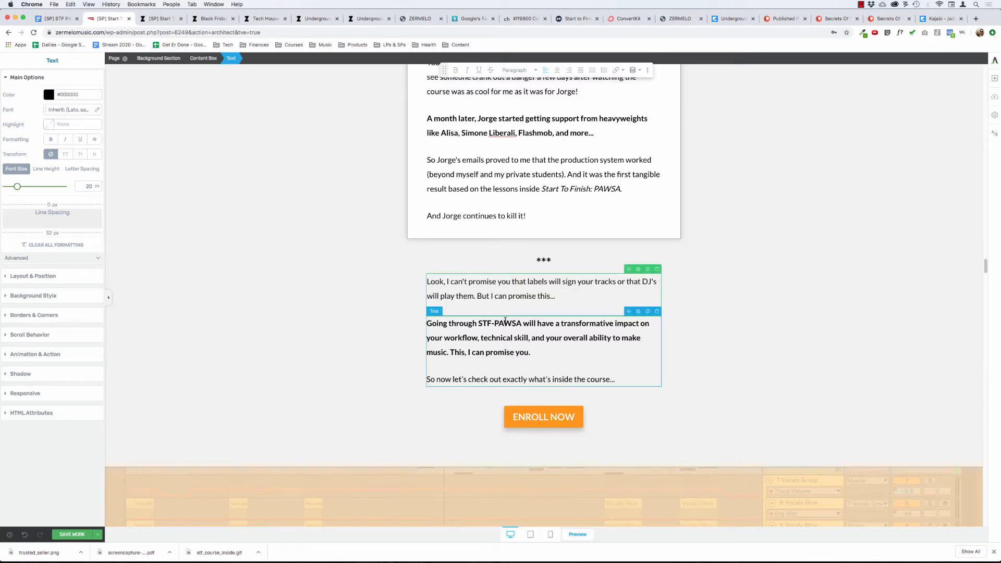
pyautogui.click(494, 323)
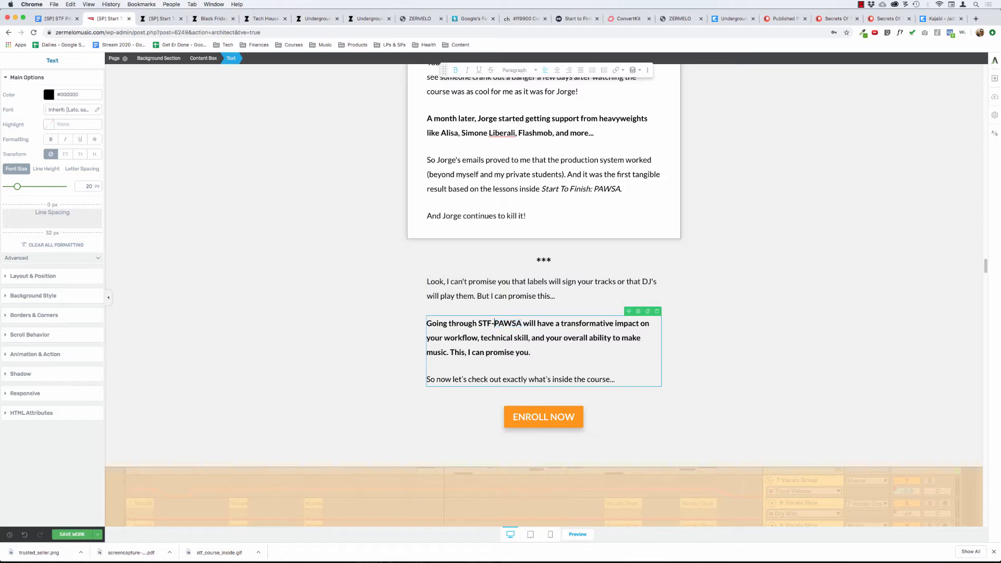
pyautogui.moveTo(478, 324); pyautogui.dragTo(522, 323)
pyautogui.write('Start')
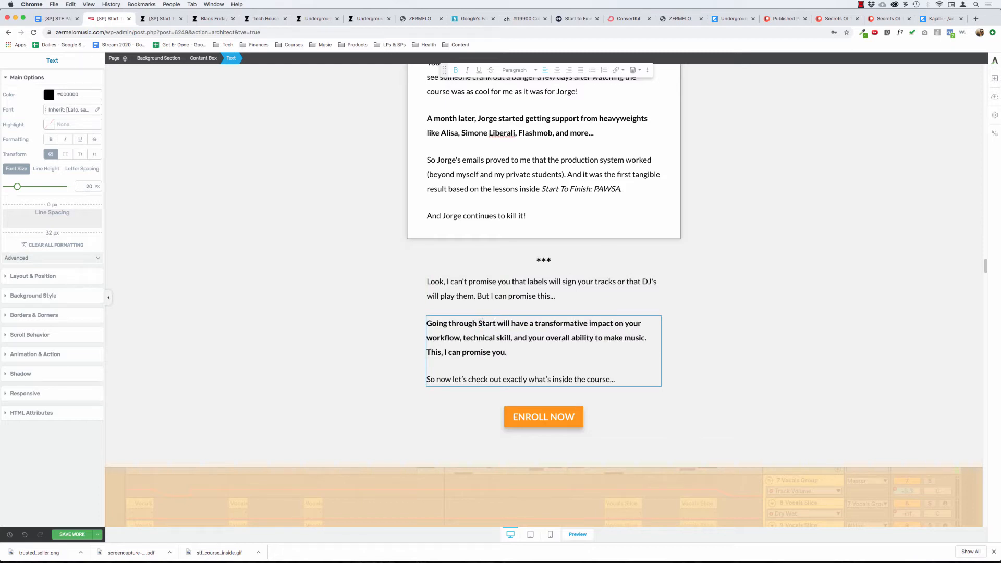
pyautogui.write(' To Fin')
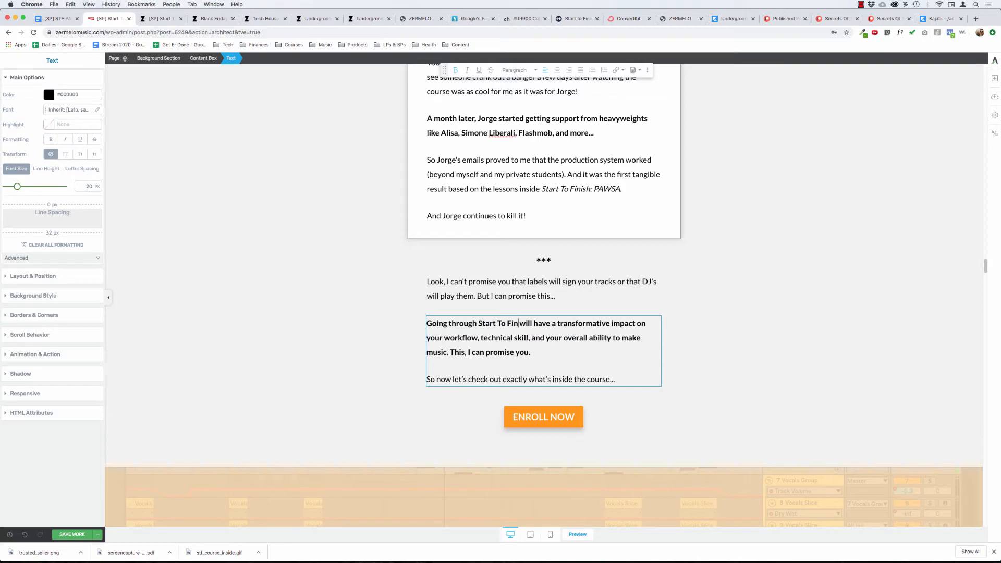
pyautogui.write('ish: PAWSA')
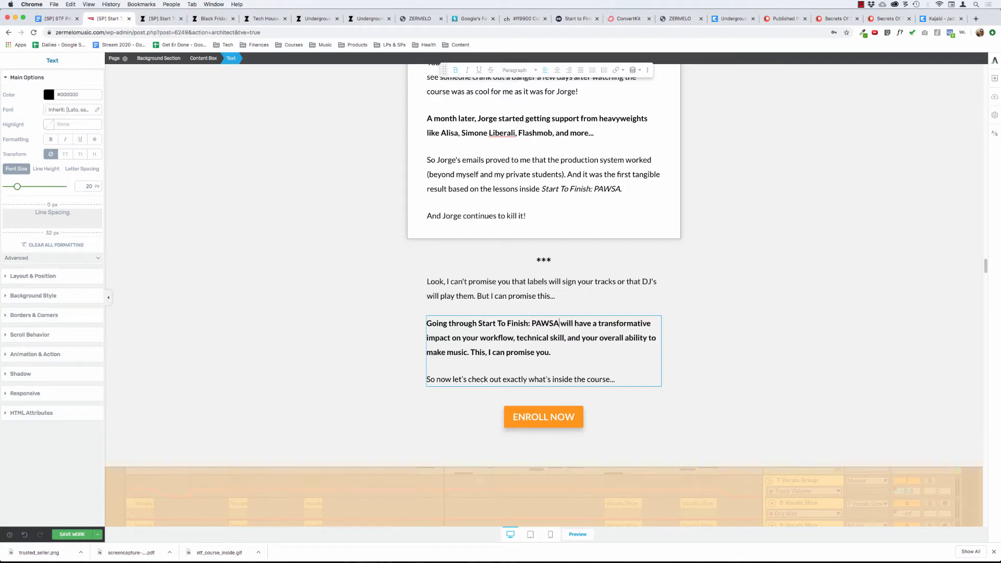
# Try italics on "Start To Finish: PAWSA" in the bold promise paragraph and undo the formatting.
pyautogui.hotkey('alt', 'shift', 'Left')
pyautogui.hotkey('alt', 'shift', 'Left')
pyautogui.hotkey('alt', 'shift', 'Left')
pyautogui.hotkey('alt', 'shift', 'Left')
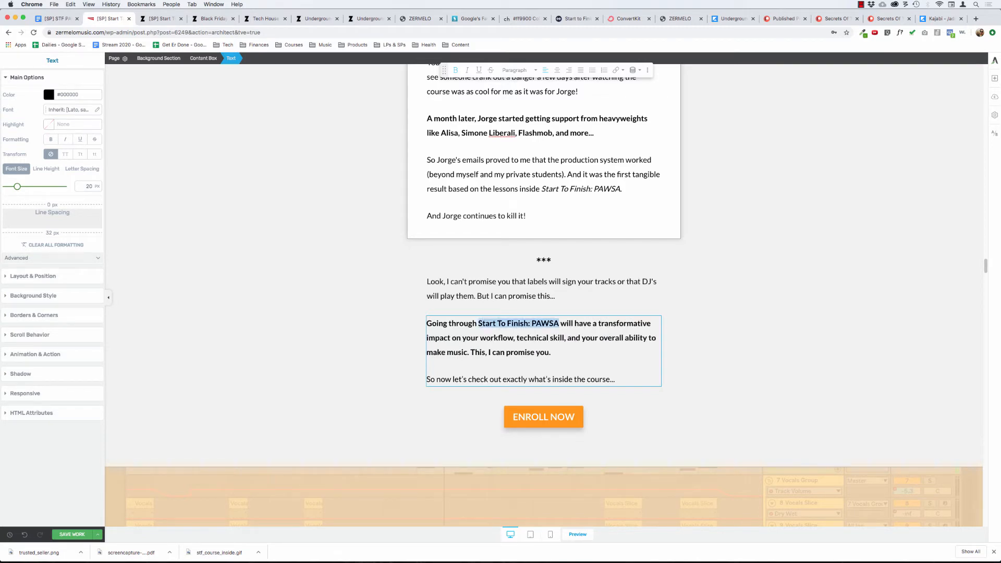
pyautogui.press('super+i')
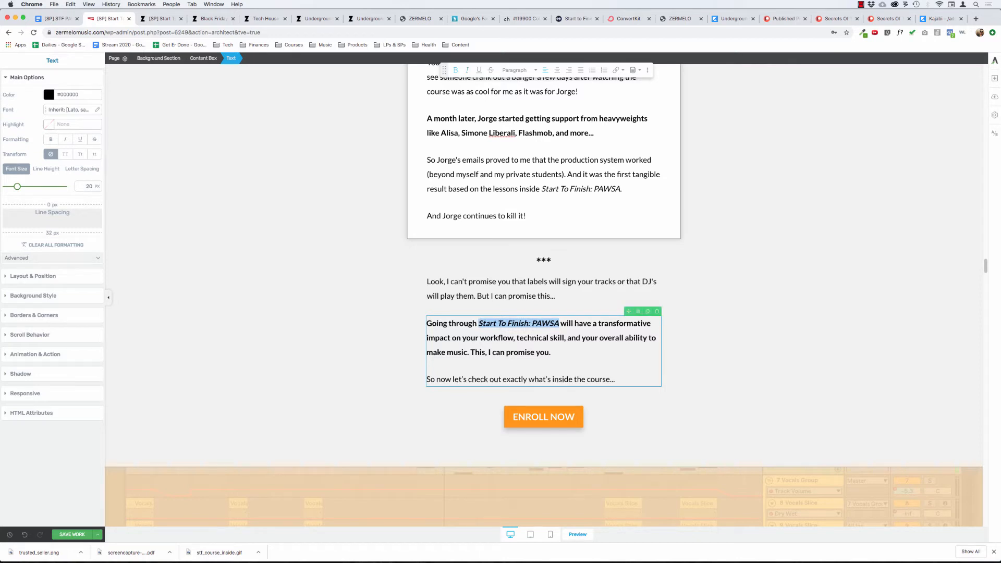
pyautogui.click(558, 338)
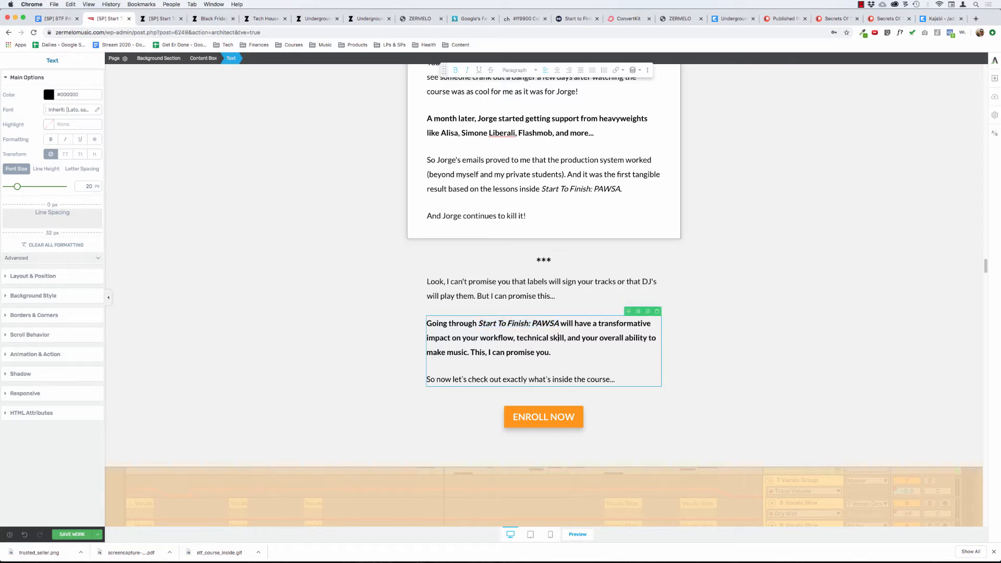
pyautogui.press('super+z')
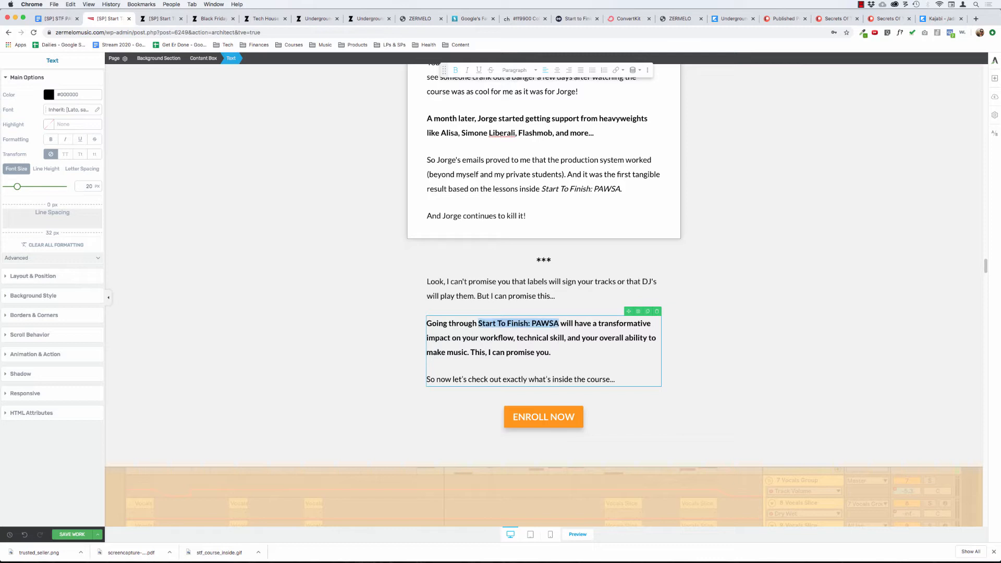
pyautogui.click(479, 338)
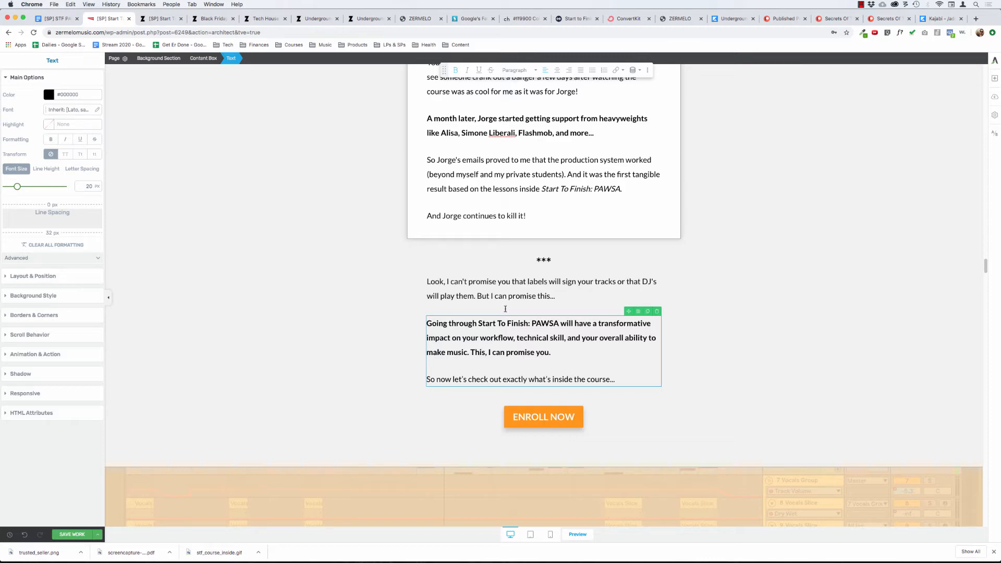
# Delete the placeholder line "***Connect back to main promise" below the "What Kind Of Results Can YOU Expect?" heading.
pyautogui.click(343, 323)
pyautogui.scroll(2, 337, 286)
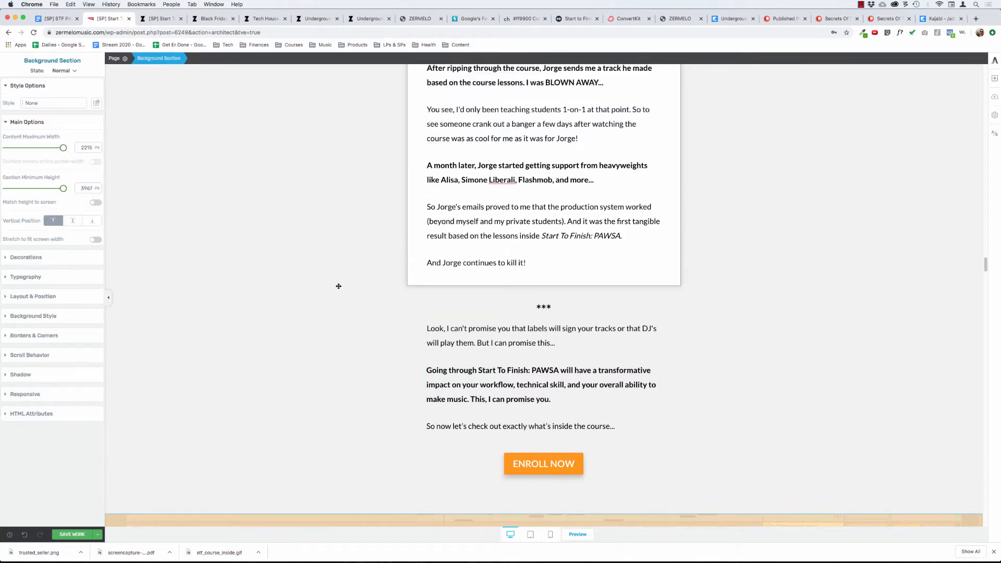
pyautogui.scroll(15, 338, 286)
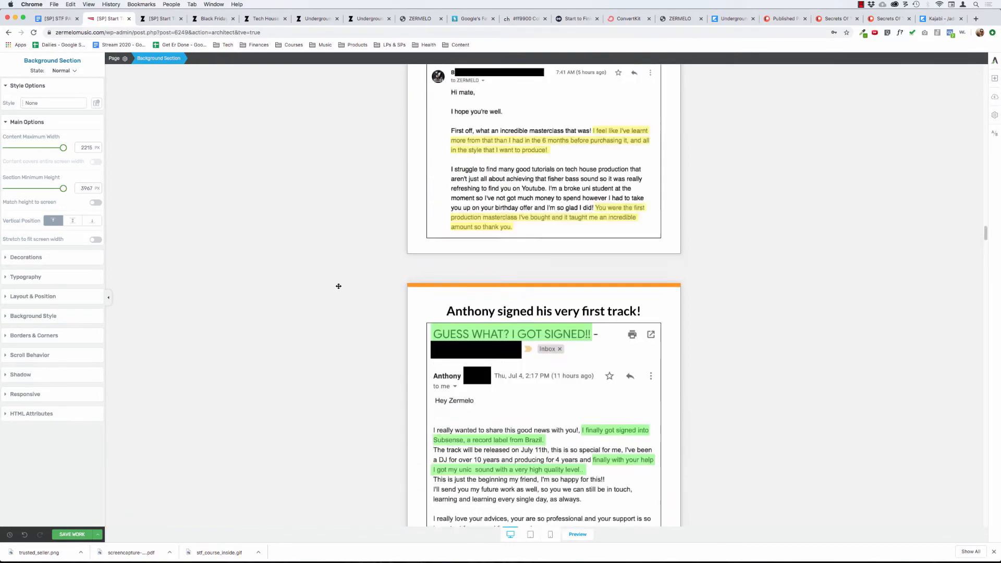
pyautogui.scroll(20, 338, 287)
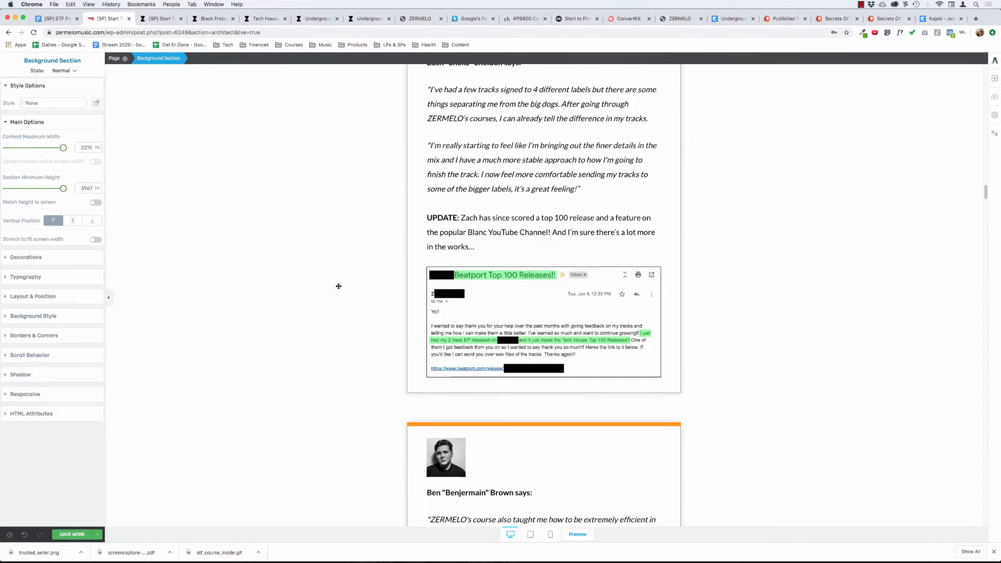
pyautogui.scroll(10, 339, 286)
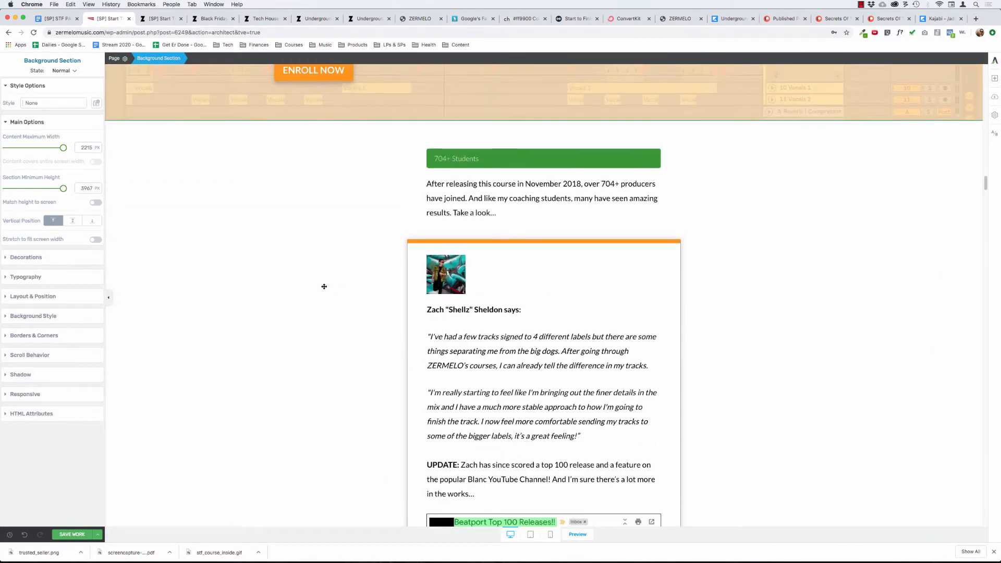
pyautogui.scroll(-20, 324, 286)
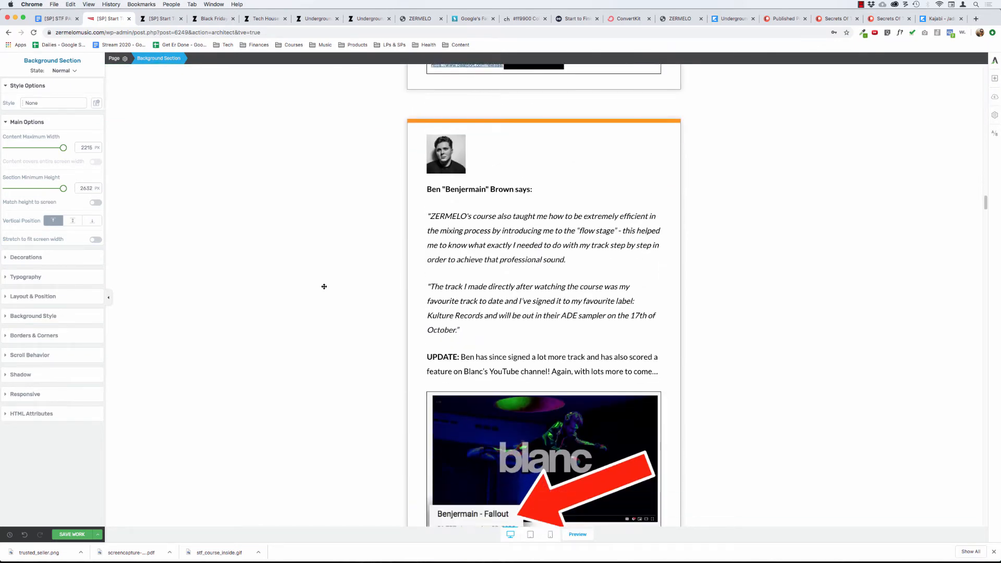
pyautogui.scroll(-18, 323, 287)
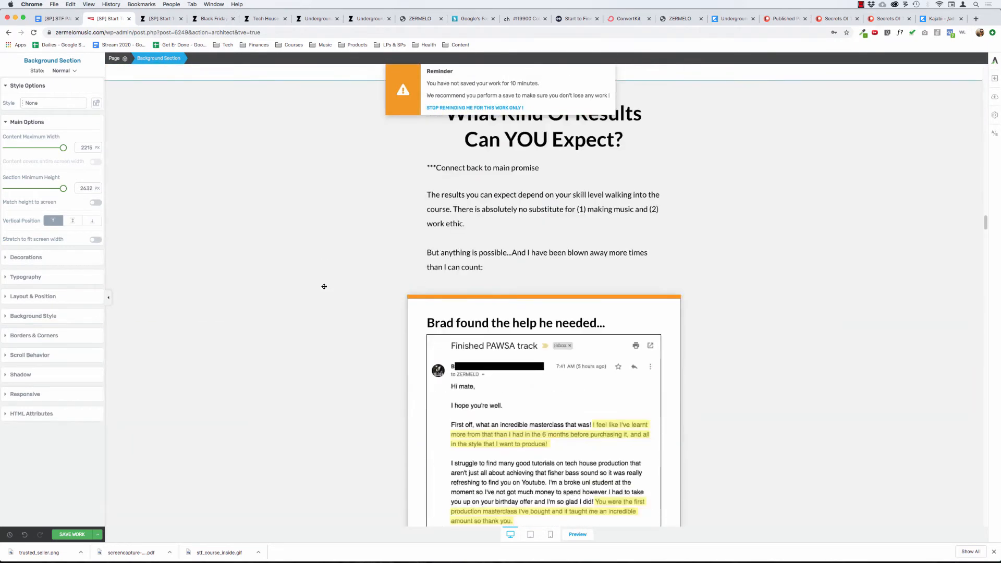
pyautogui.click(550, 169)
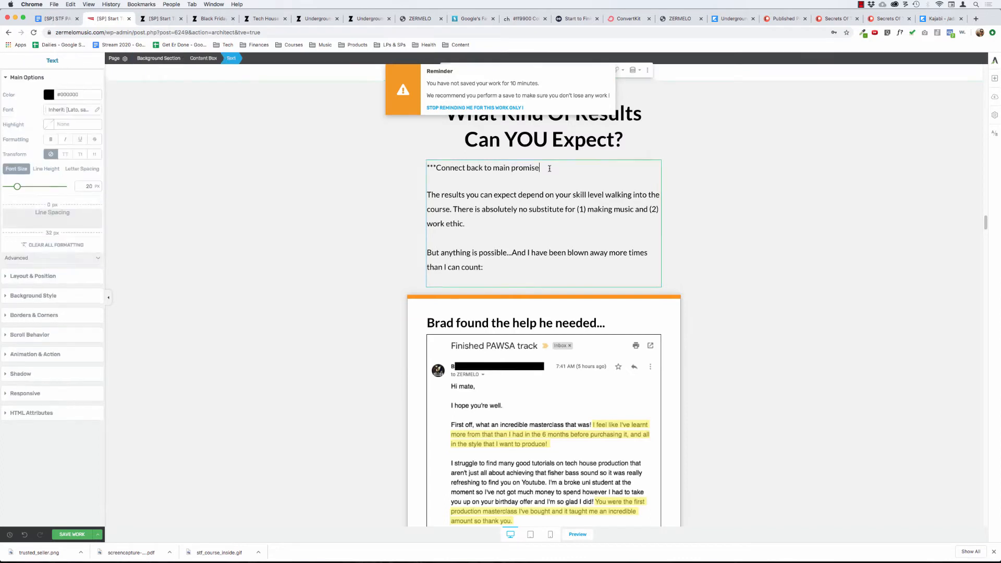
pyautogui.tripleClick(550, 168)
pyautogui.press('Delete')
pyautogui.press('Delete')
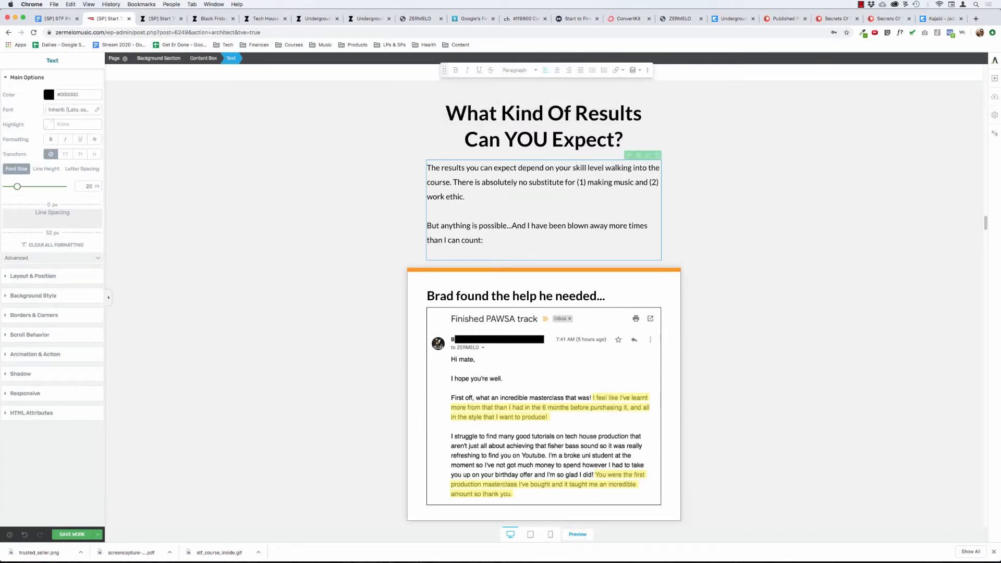
# Replace the line breaks between "work ethic." and "But anything is possible..." with a regular paragraph break.
pyautogui.press('Return')
pyautogui.press('BackSpace')
pyautogui.press('Delete')
pyautogui.press('BackSpace')
pyautogui.press('Return')
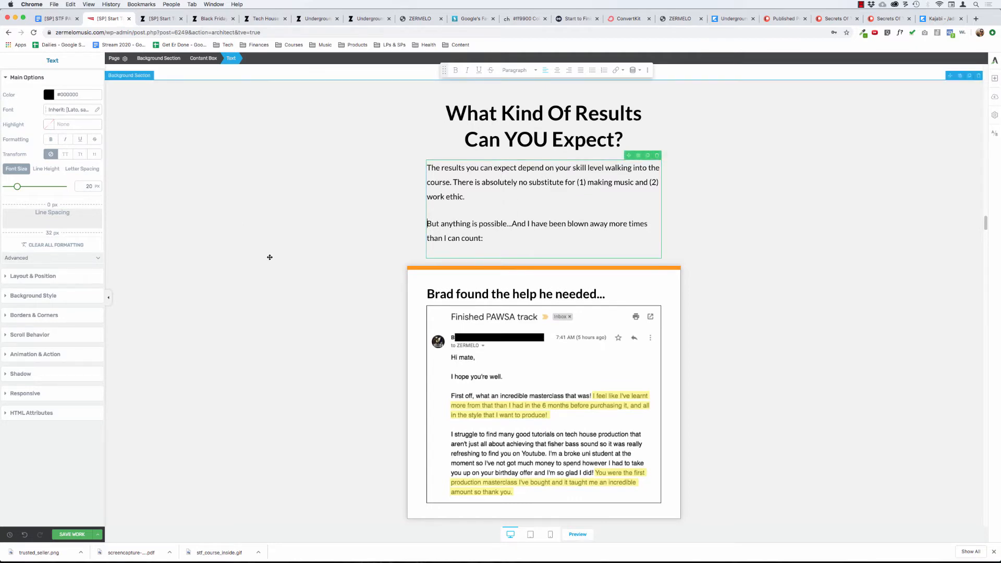
pyautogui.click(286, 259)
pyautogui.scroll(-6, 296, 268)
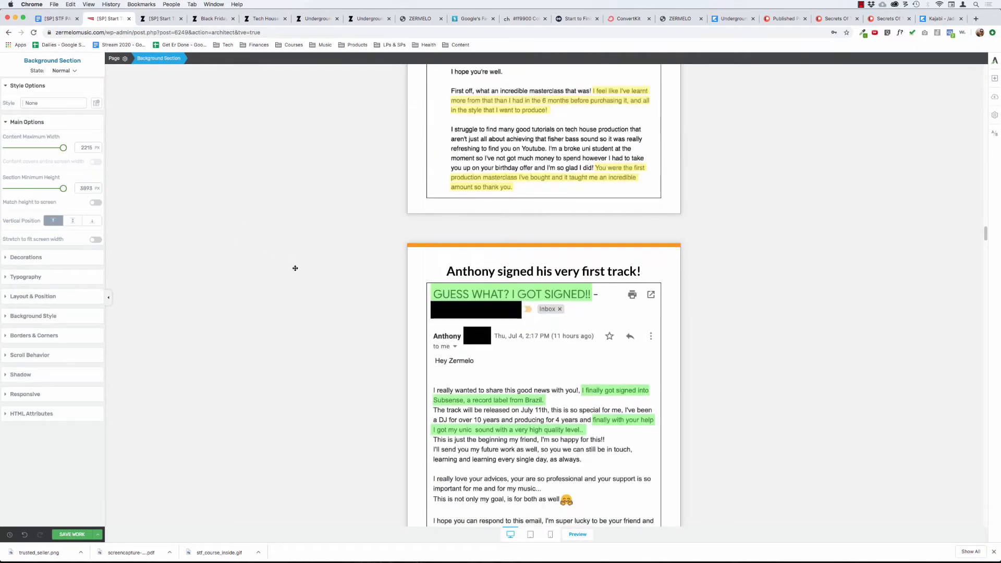
pyautogui.scroll(9, 295, 268)
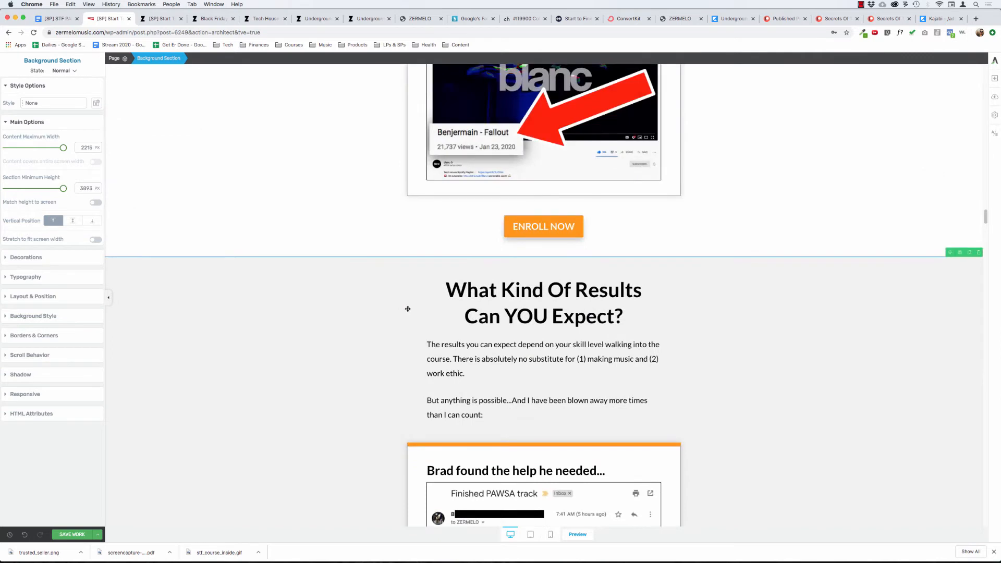
# Review the student result emails between the "What Kind Of Results Can YOU Expect?" intro and the closing promise text.
pyautogui.scroll(-2, 407, 307)
pyautogui.click(492, 309)
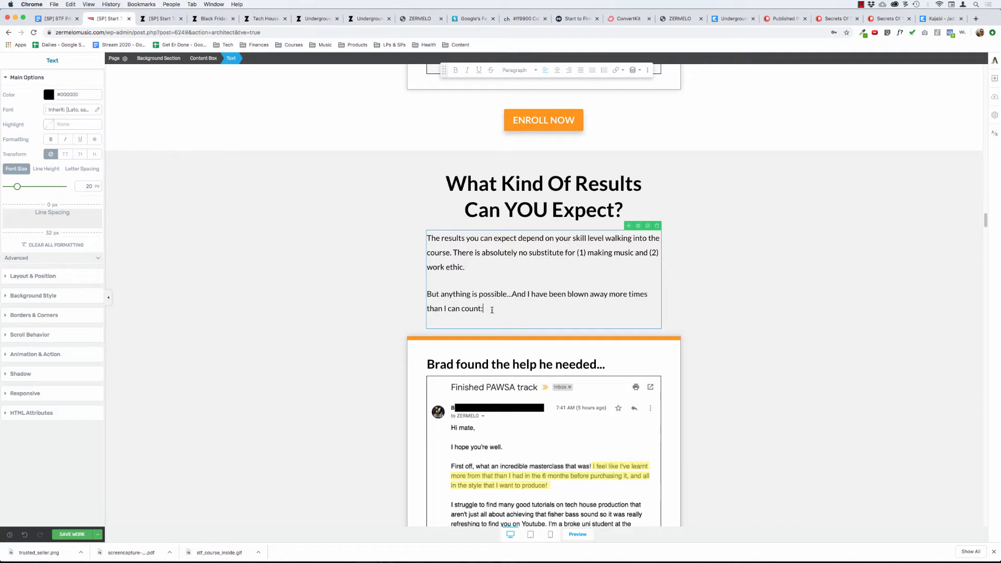
pyautogui.click(335, 330)
pyautogui.scroll(-11, 336, 331)
pyautogui.scroll(-10, 336, 331)
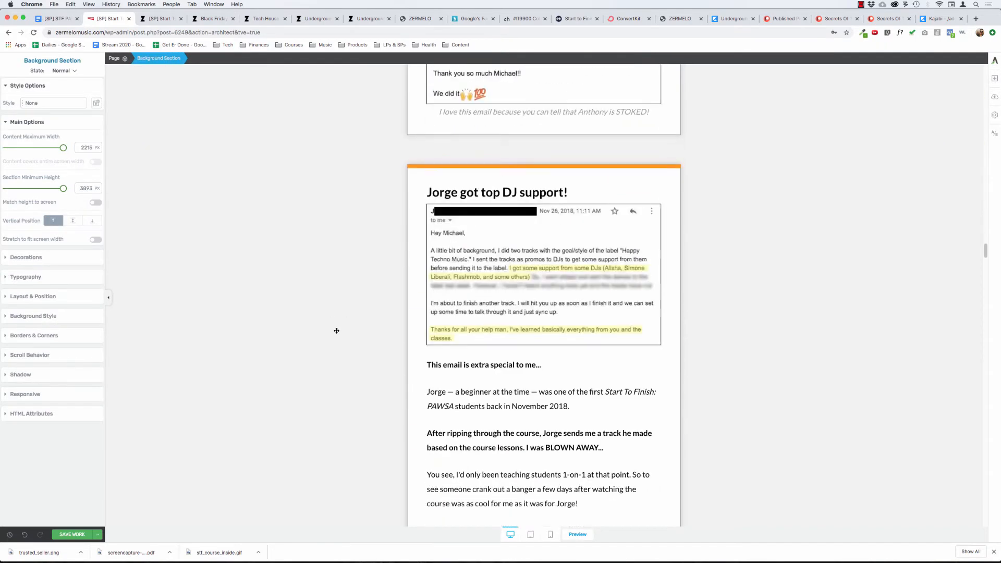
pyautogui.scroll(-3, 336, 331)
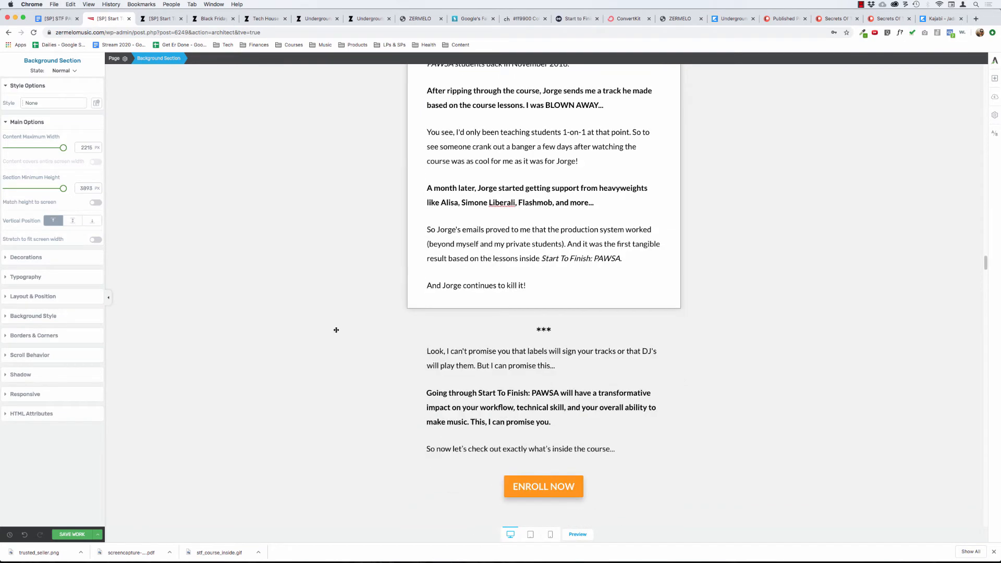
pyautogui.scroll(12, 335, 326)
pyautogui.scroll(15, 334, 324)
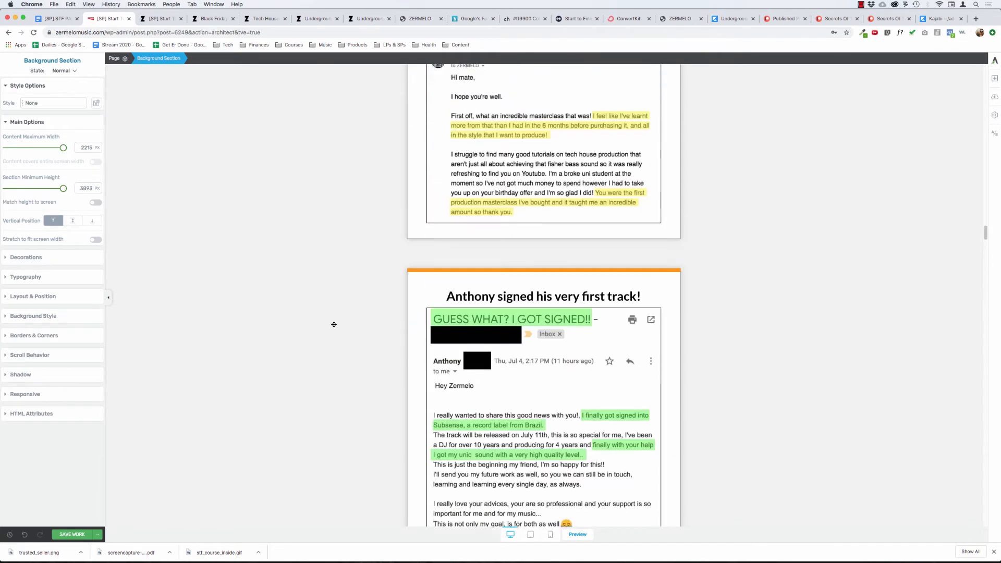
pyautogui.scroll(-6, 334, 325)
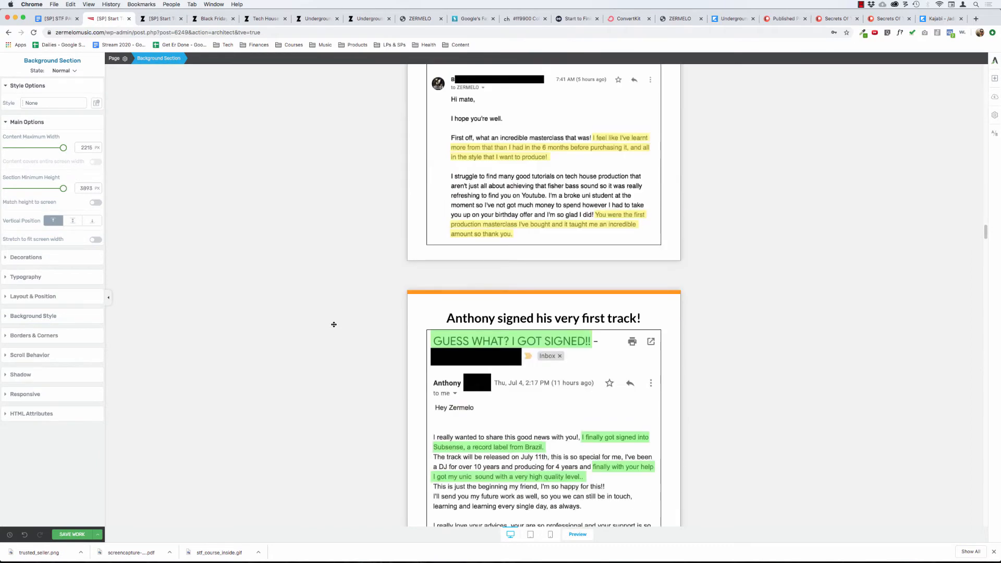
pyautogui.scroll(4, 334, 324)
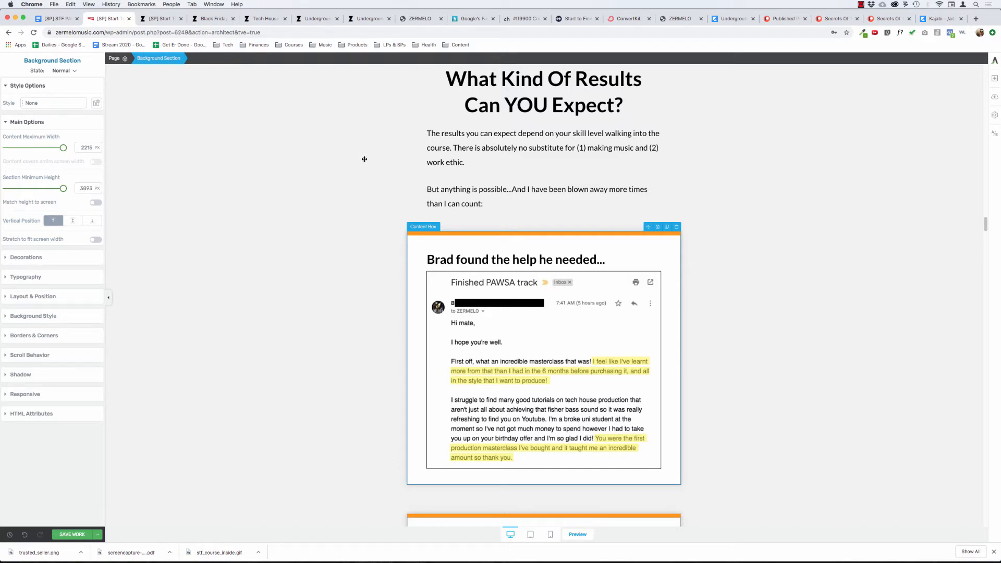
# Replace the colon after "more times than I can count" with an exclamation mark in the results intro.
pyautogui.click(490, 203)
pyautogui.press('BackSpace')
pyautogui.write('!')
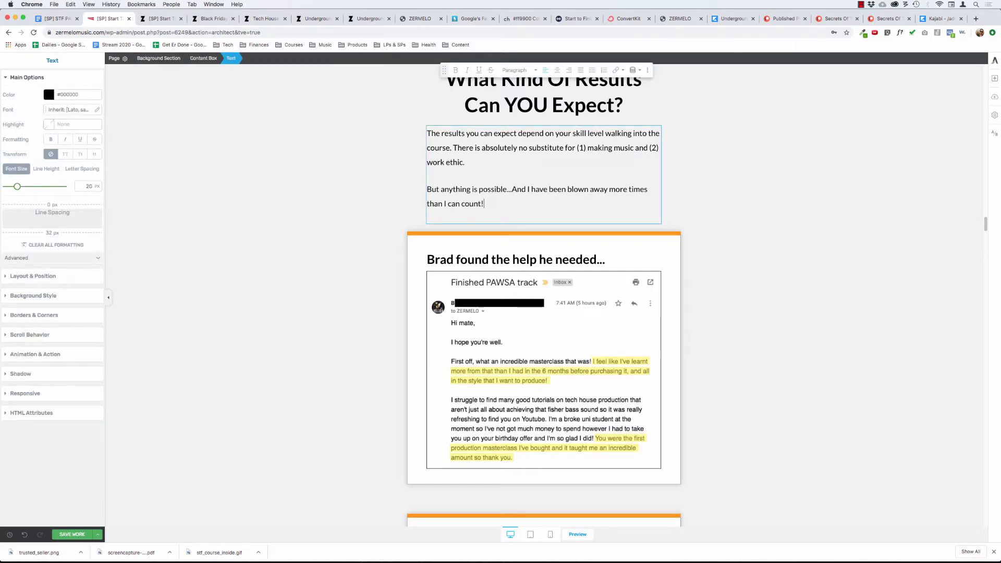
pyautogui.click(308, 300)
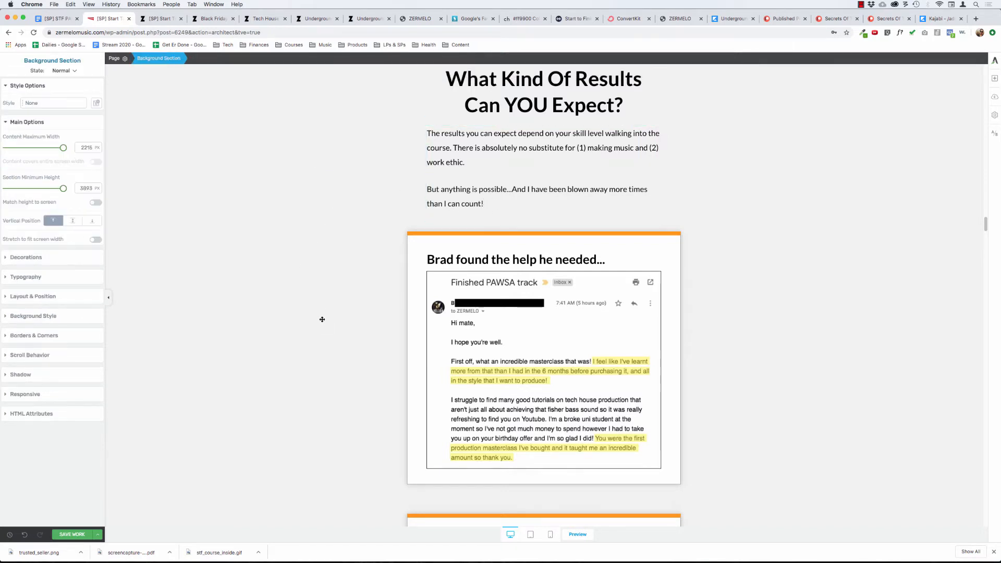
# Try left alignment on the "signed his very first track!" testimonial heading, then centre it again.
pyautogui.scroll(-1, 322, 318)
pyautogui.scroll(-2, 322, 319)
pyautogui.scroll(-1, 322, 319)
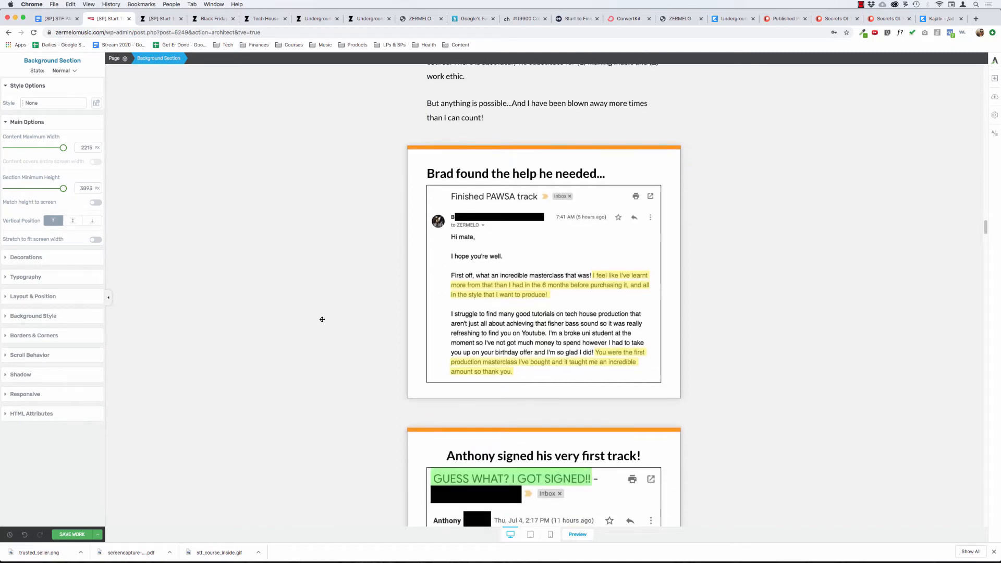
pyautogui.scroll(-1, 322, 319)
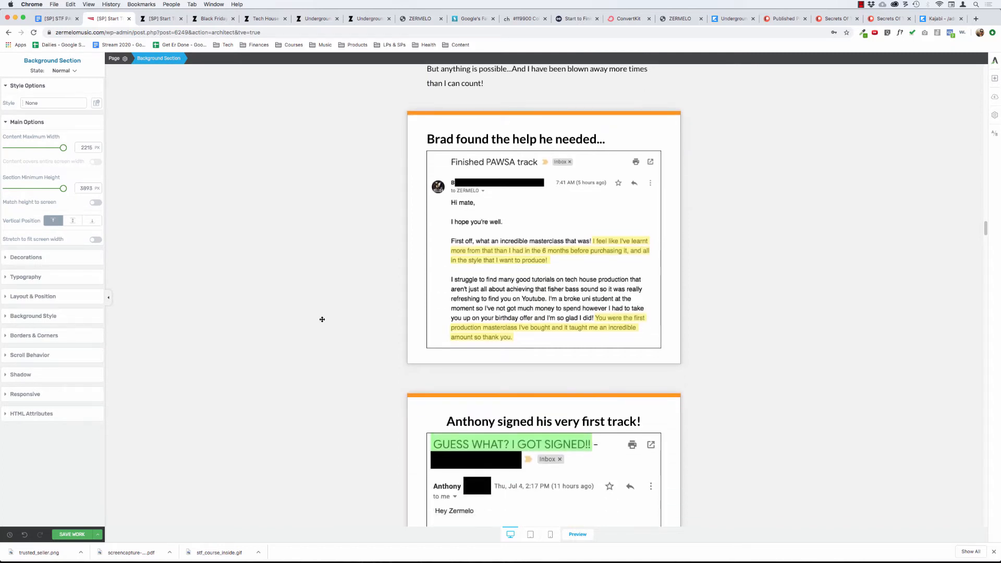
pyautogui.scroll(-2, 322, 319)
pyautogui.scroll(-2, 322, 319)
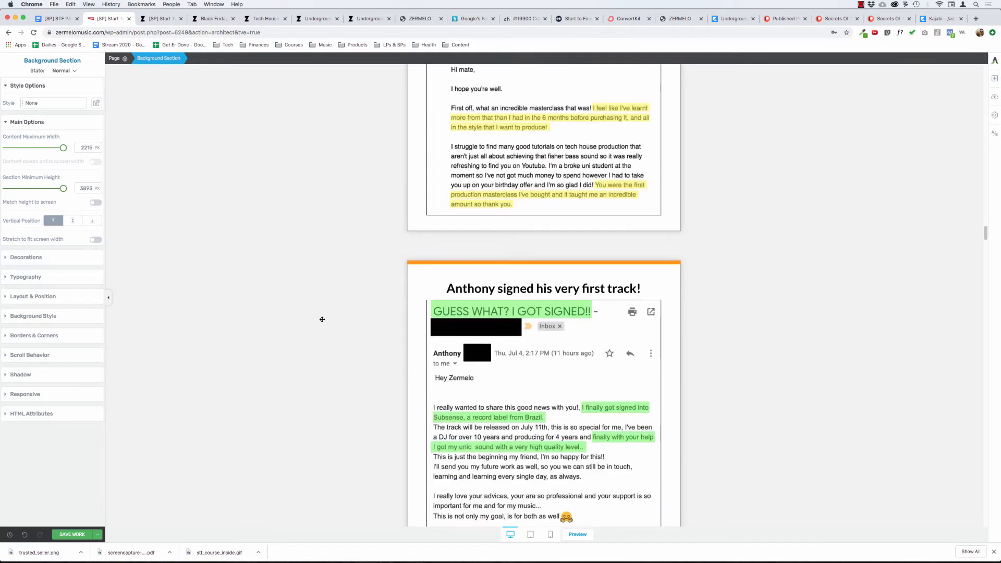
pyautogui.scroll(-2, 322, 319)
pyautogui.scroll(-1, 322, 319)
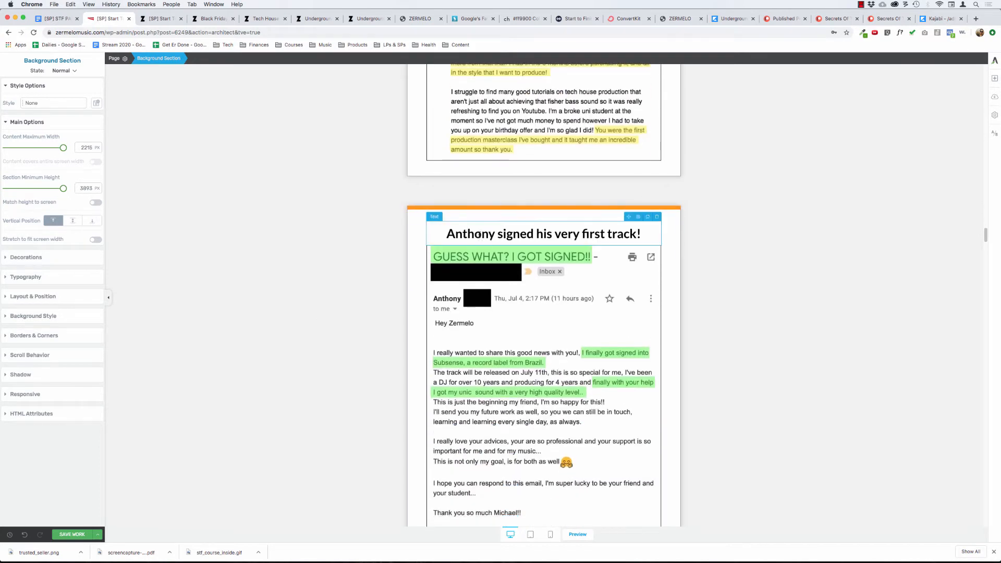
pyautogui.tripleClick(479, 235)
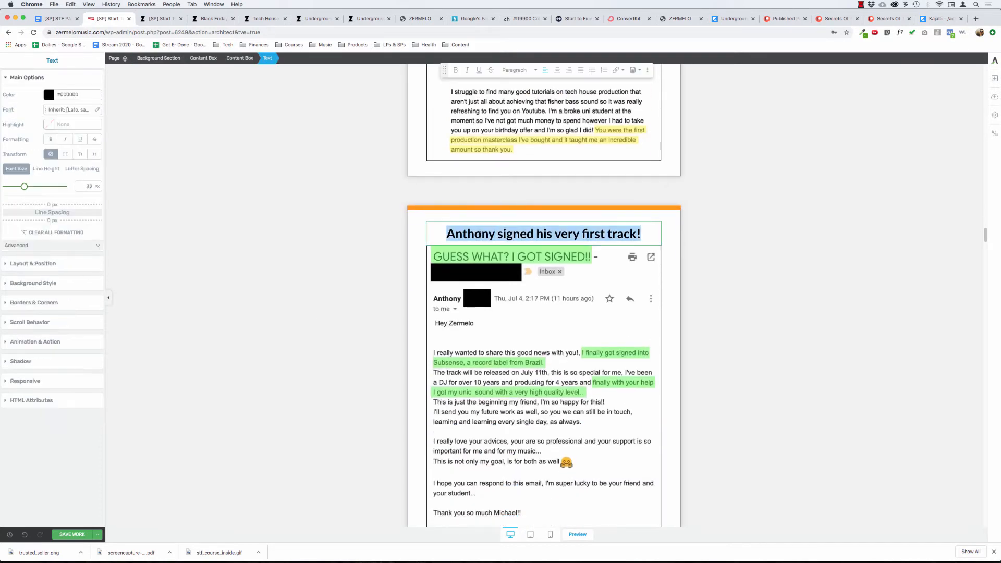
pyautogui.click(545, 71)
pyautogui.click(335, 258)
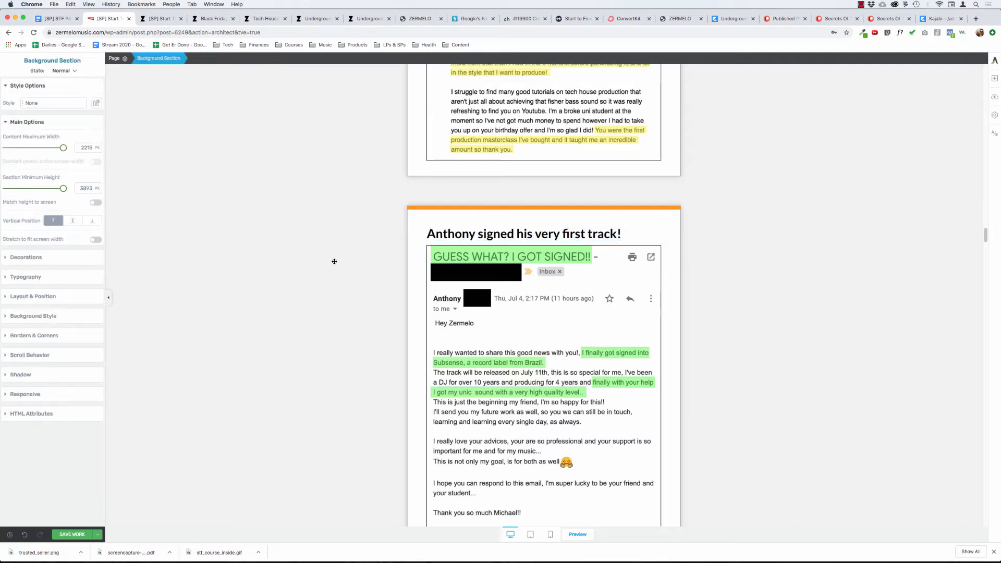
pyautogui.click(464, 234)
pyautogui.tripleClick(464, 233)
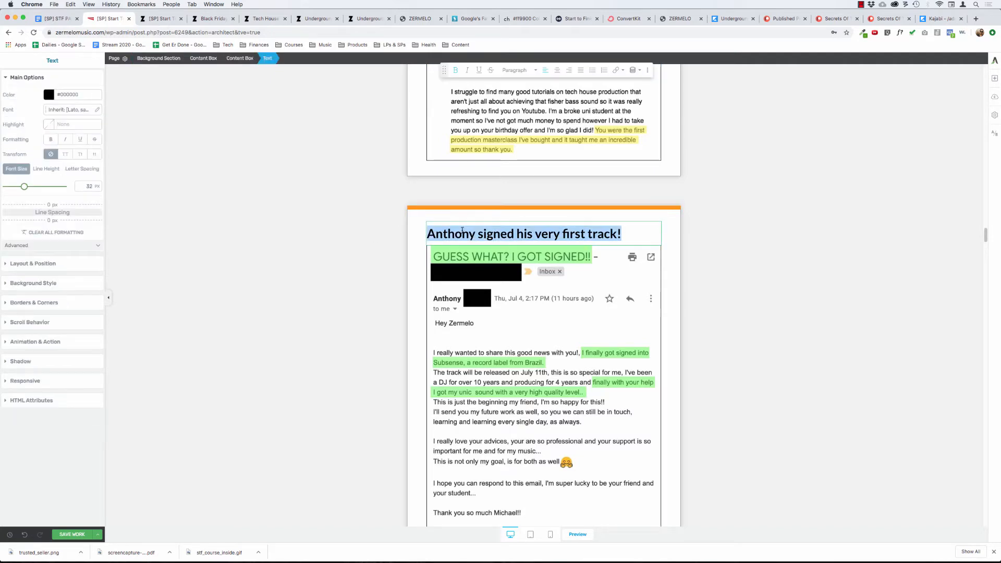
pyautogui.click(557, 70)
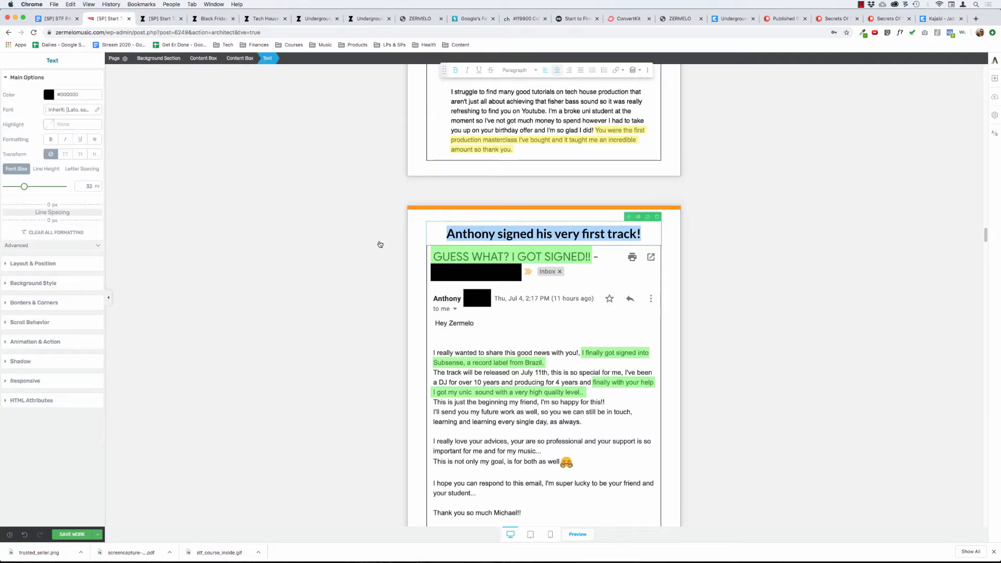
pyautogui.click(333, 259)
# Centre the "got top DJ support!" heading in its testimonial box.
pyautogui.scroll(-6, 332, 259)
pyautogui.tripleClick(458, 301)
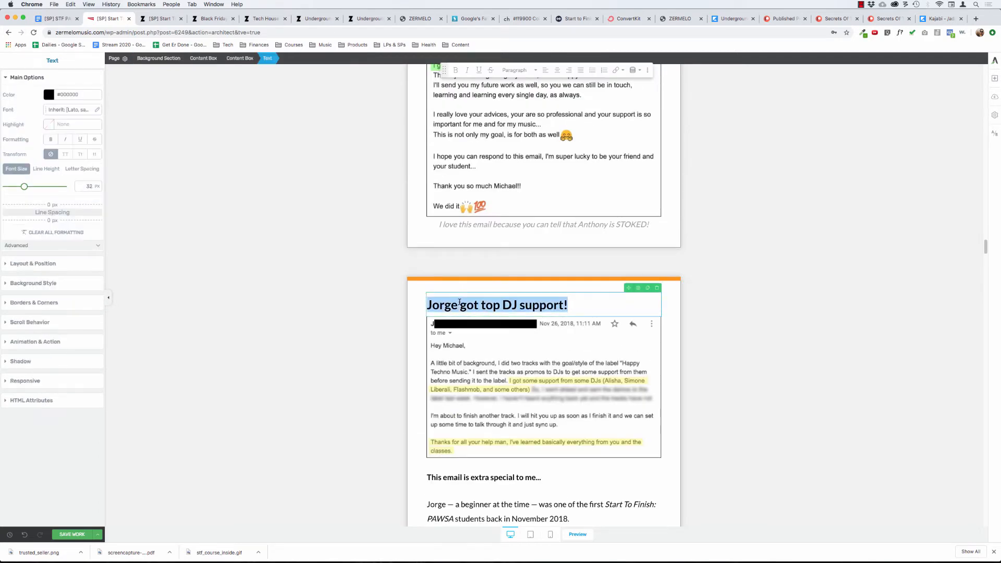
pyautogui.click(557, 69)
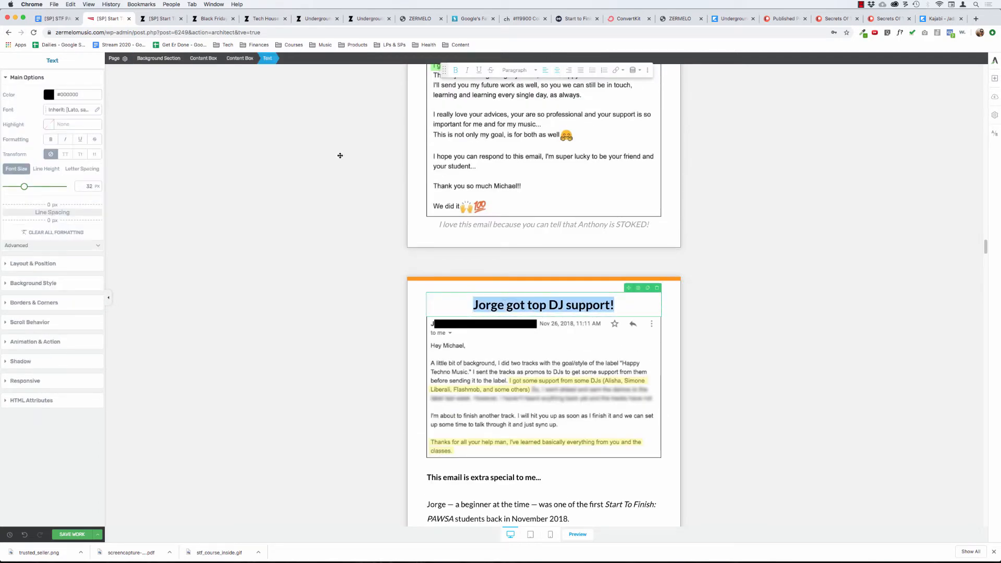
pyautogui.click(340, 156)
# Centre the "found the help he needed..." heading in the first student email box.
pyautogui.scroll(3, 340, 155)
pyautogui.scroll(5, 340, 156)
pyautogui.tripleClick(466, 151)
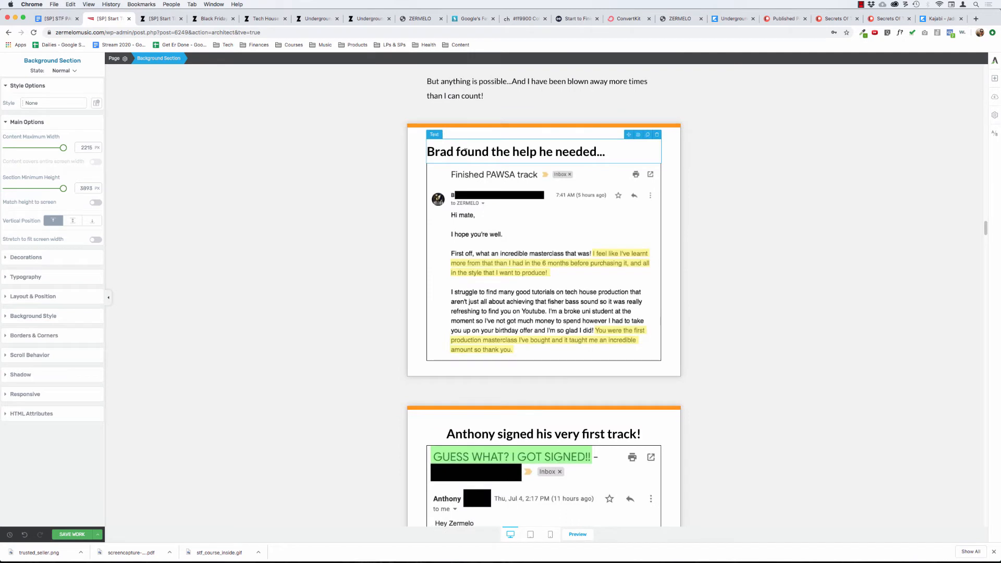
pyautogui.click(556, 70)
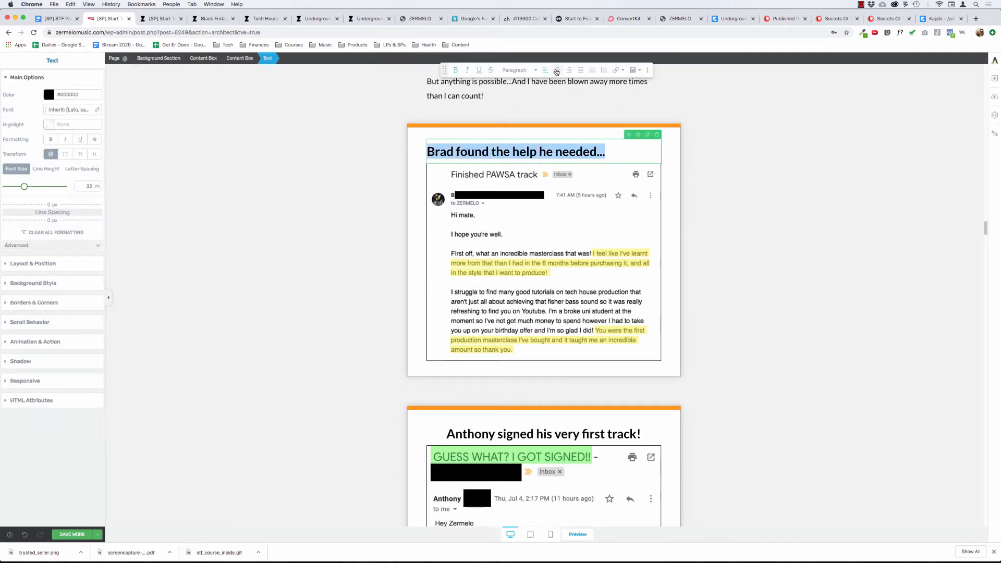
pyautogui.click(316, 186)
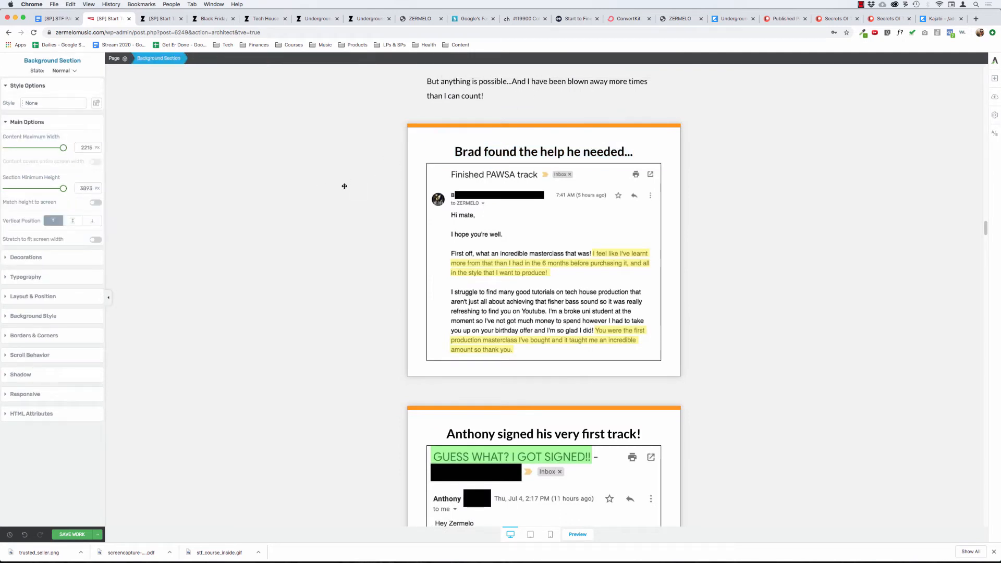
# Look over the sales page from the student emails through the modules, bonuses and pricing to the Student Results & Testimonials section.
pyautogui.scroll(-3, 339, 203)
pyautogui.scroll(-15, 339, 202)
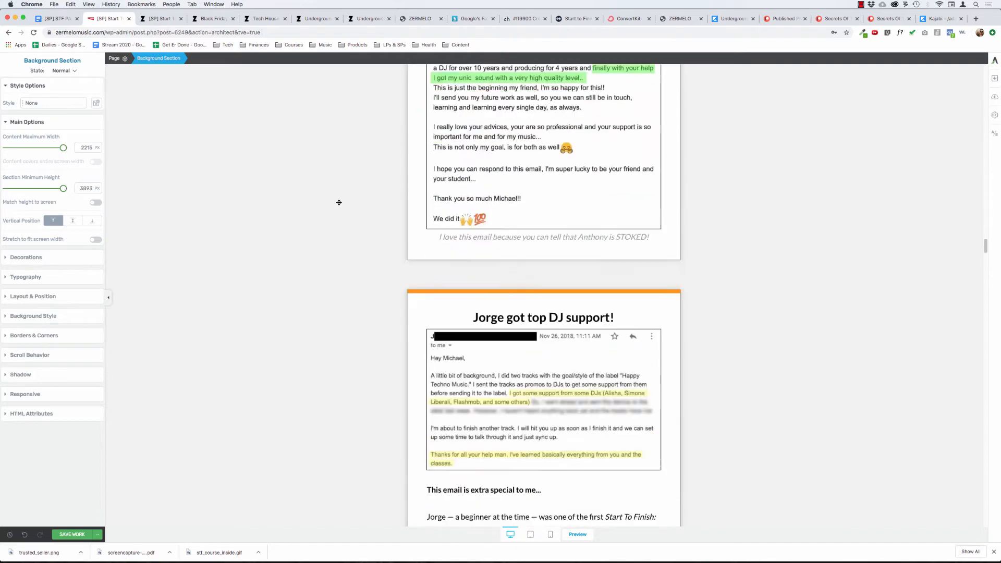
pyautogui.scroll(-8, 339, 203)
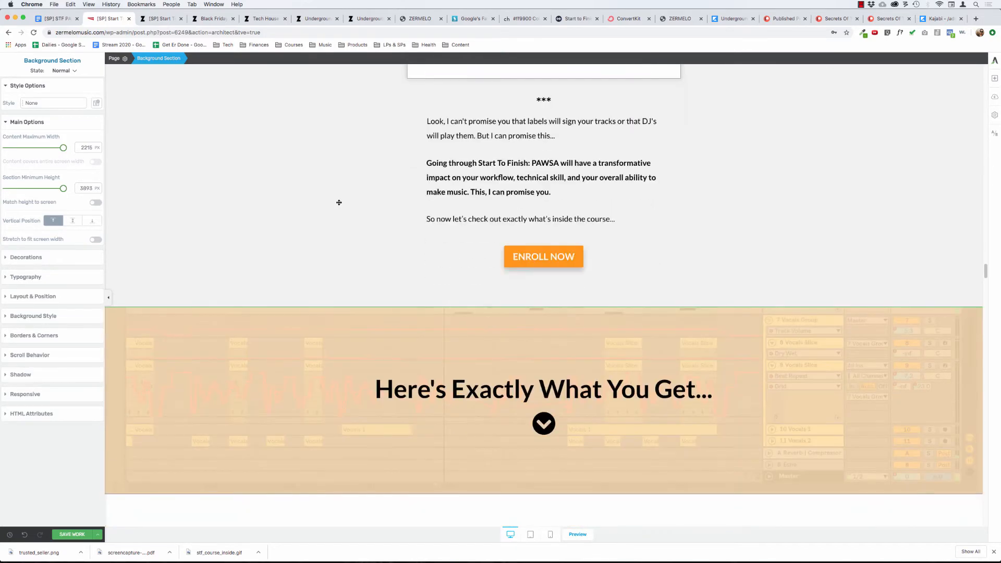
pyautogui.scroll(-5, 338, 202)
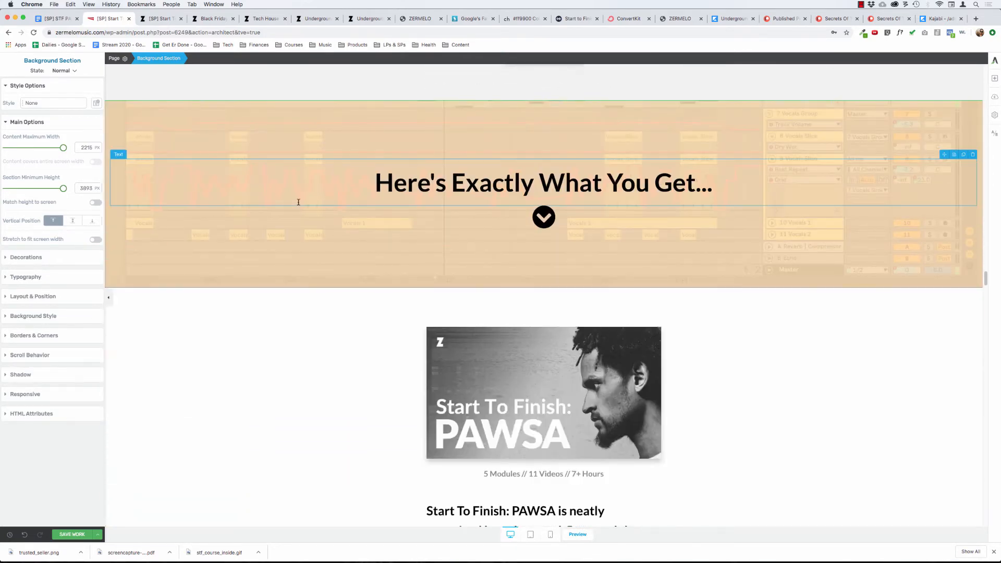
pyautogui.scroll(-5, 297, 202)
pyautogui.scroll(-5, 284, 208)
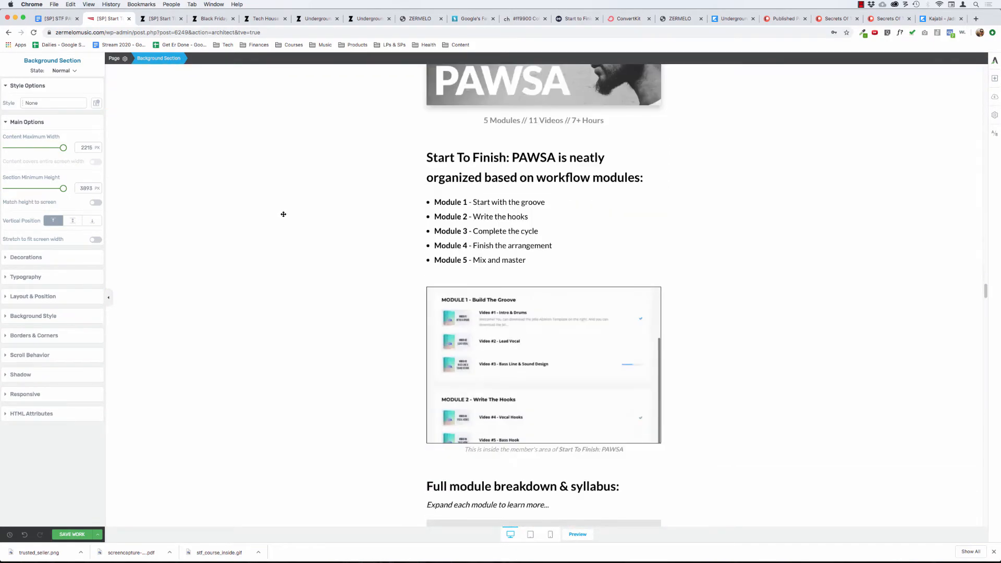
pyautogui.scroll(-8, 283, 214)
pyautogui.scroll(20, 283, 214)
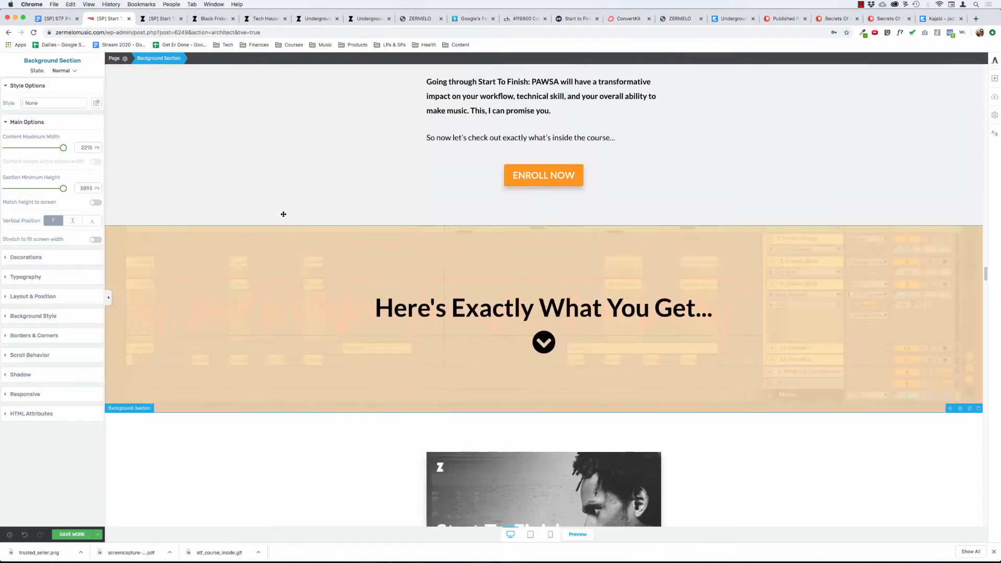
pyautogui.scroll(20, 283, 213)
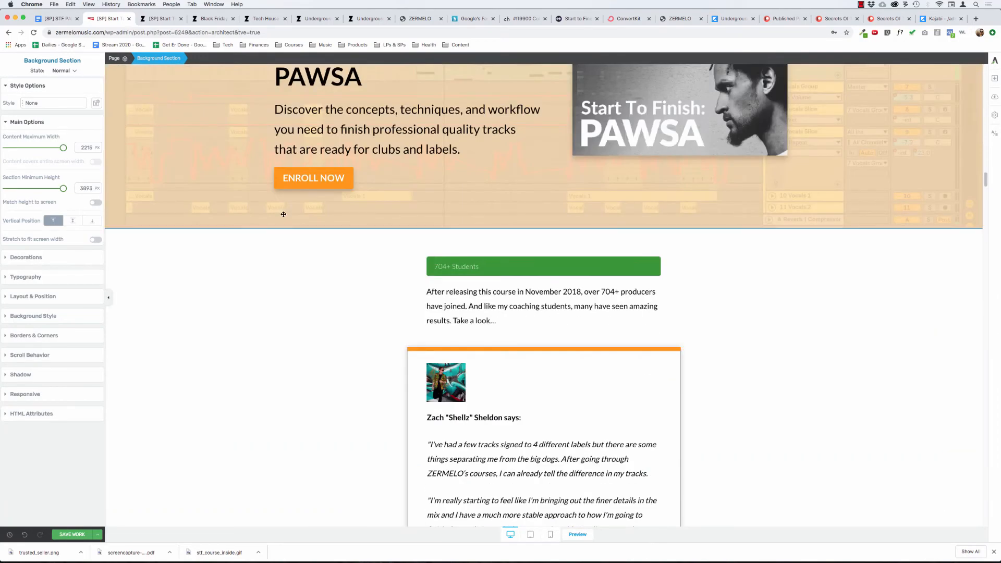
pyautogui.scroll(10, 283, 214)
pyautogui.scroll(-20, 283, 214)
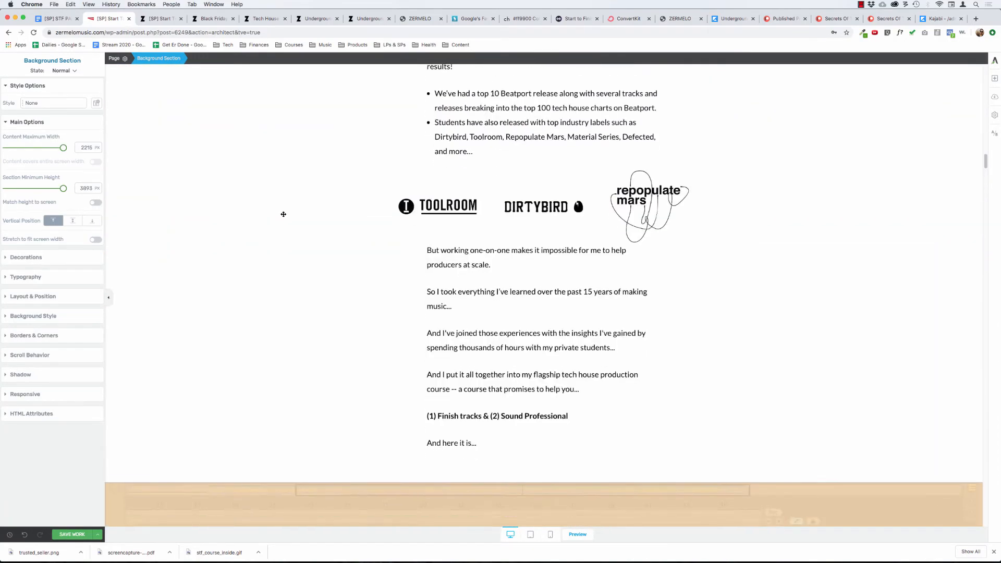
pyautogui.scroll(-20, 284, 214)
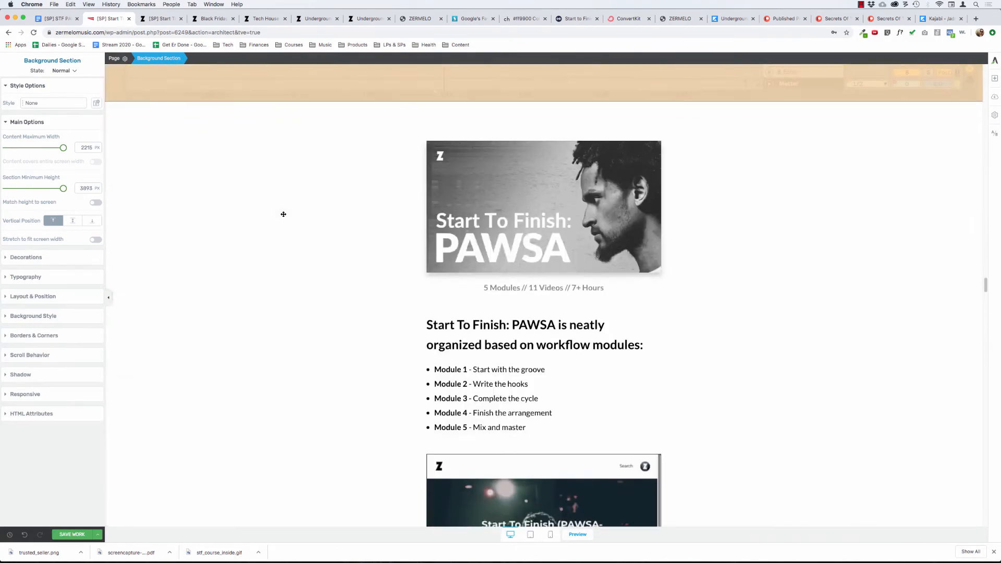
pyautogui.scroll(-20, 283, 214)
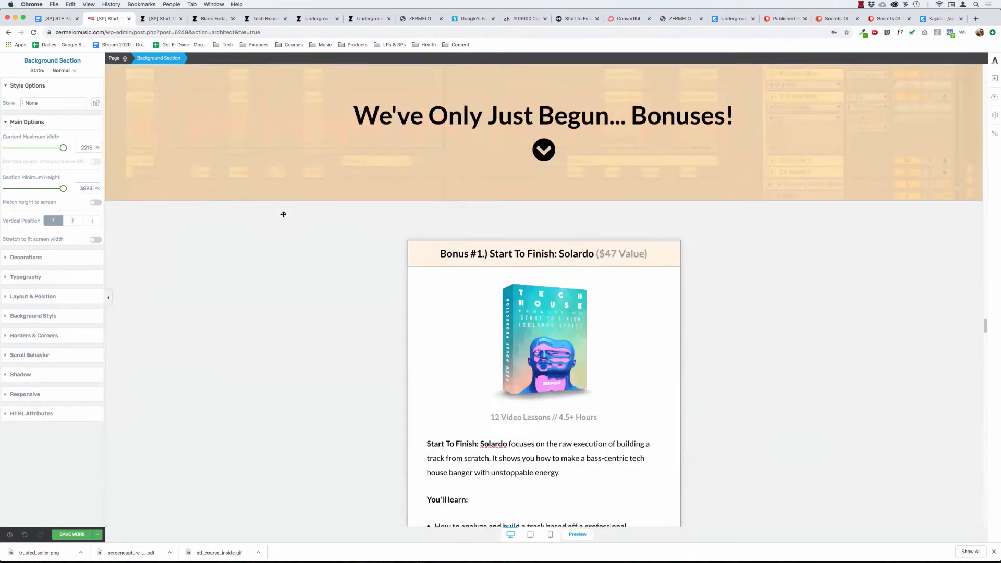
pyautogui.scroll(-15, 283, 213)
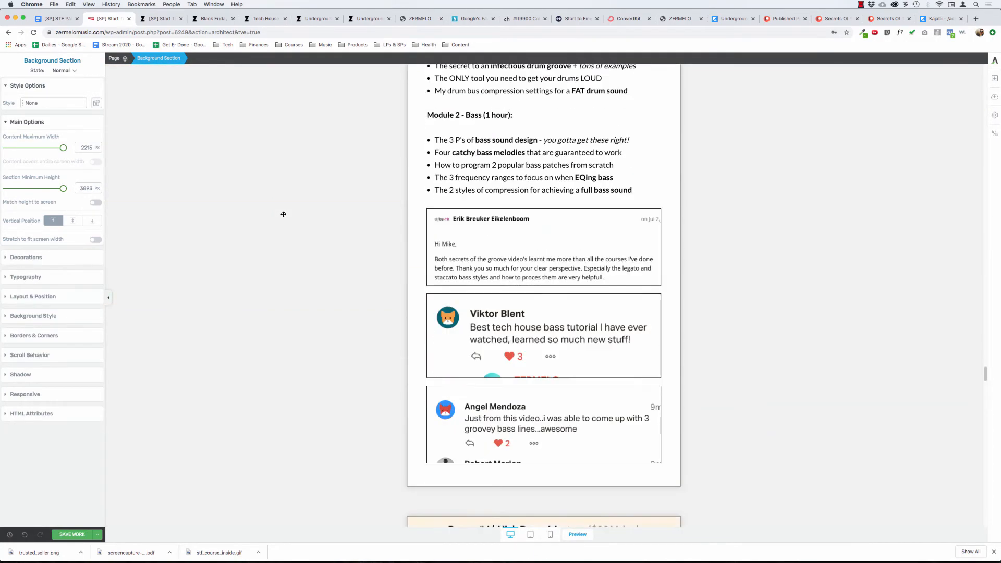
pyautogui.scroll(-20, 283, 213)
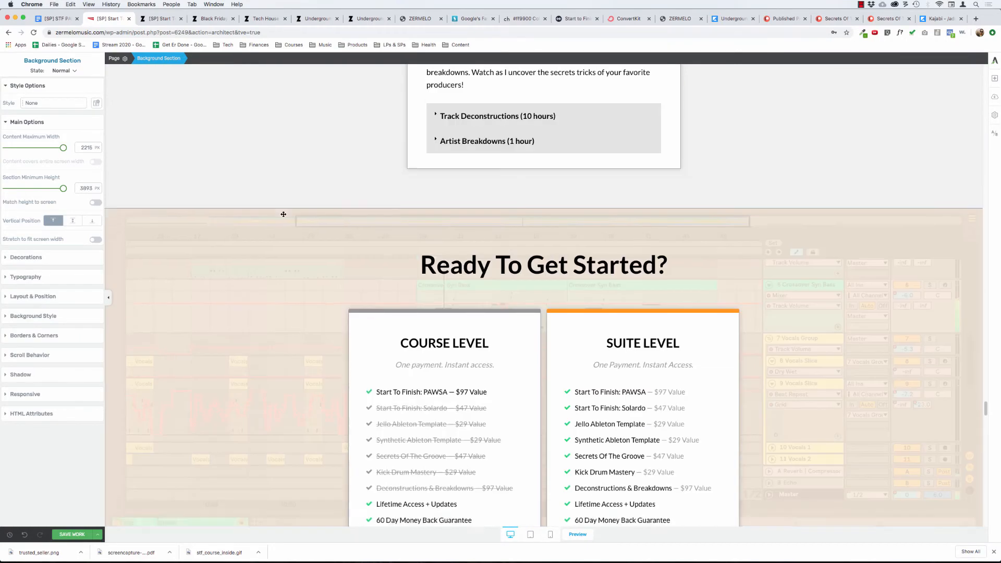
pyautogui.scroll(-5, 283, 214)
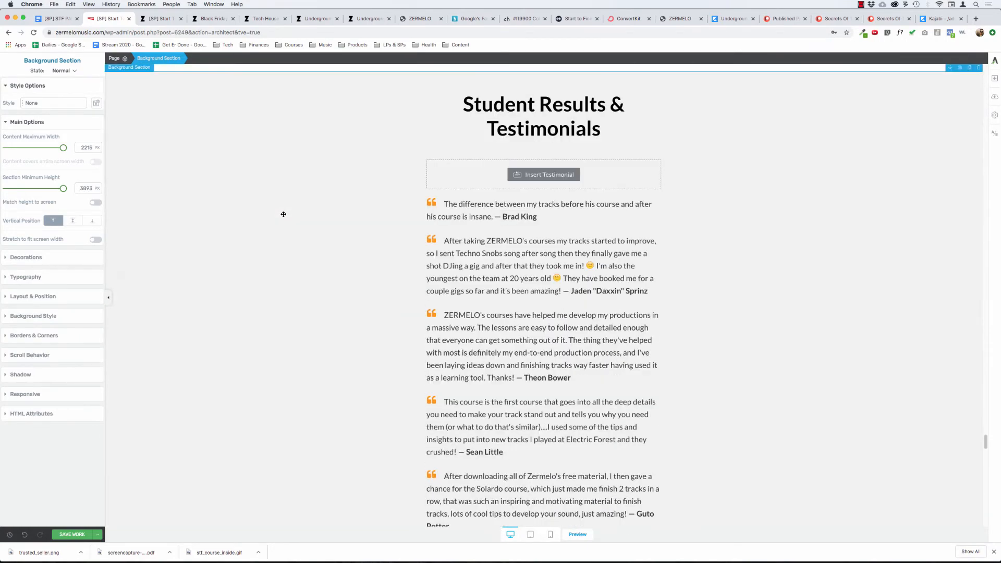
pyautogui.scroll(-12, 283, 214)
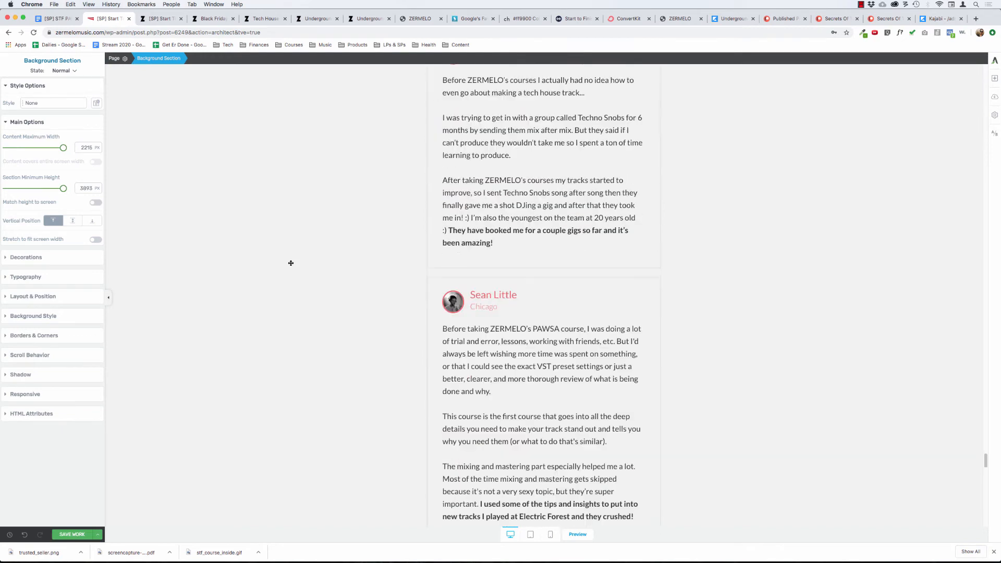
pyautogui.scroll(-3, 291, 263)
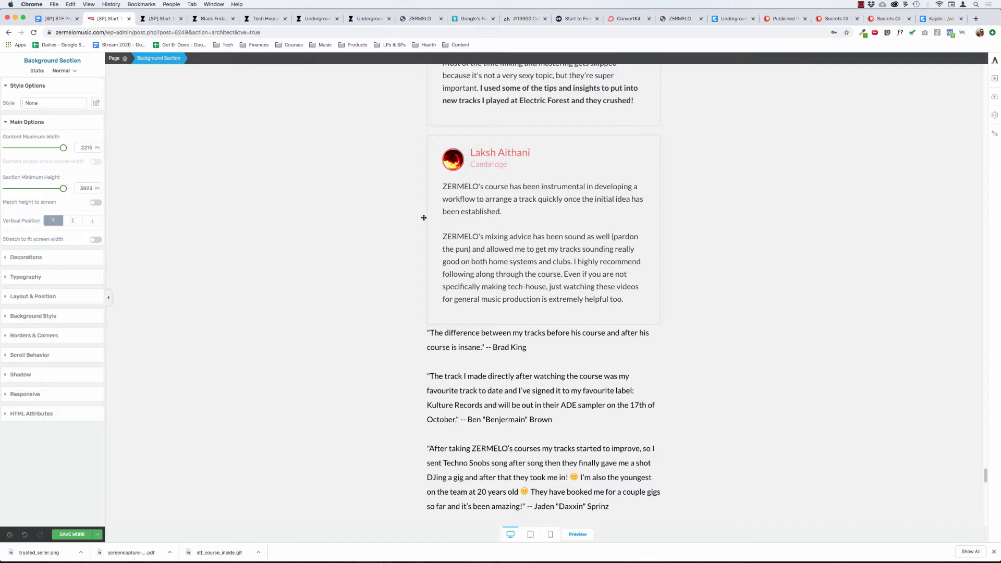
# Delete the plain-text block of student quotes between the Cambridge testimonial box and the Enroll Now button.
pyautogui.click(574, 262)
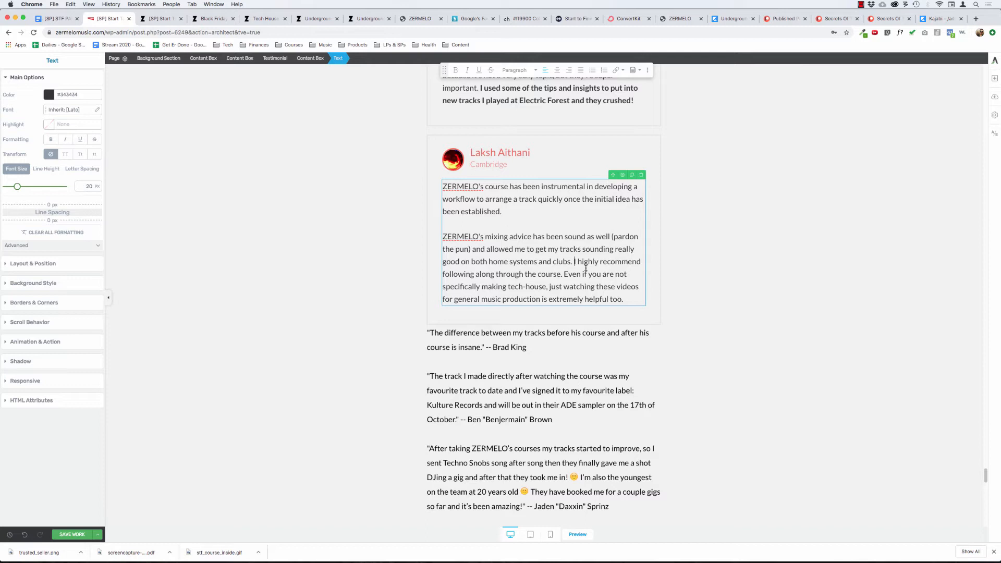
pyautogui.click(368, 260)
pyautogui.scroll(-15, 368, 260)
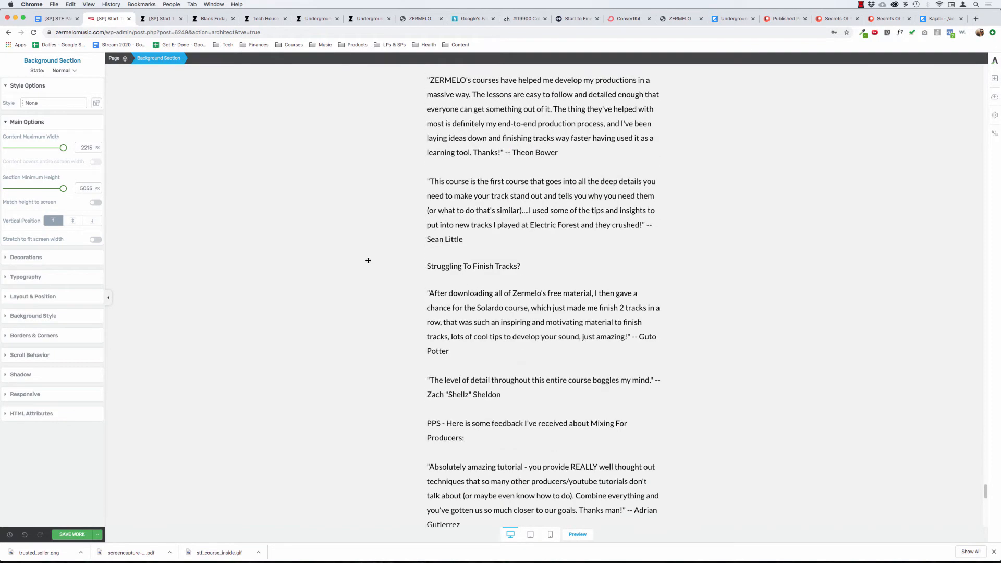
pyautogui.scroll(-5, 368, 260)
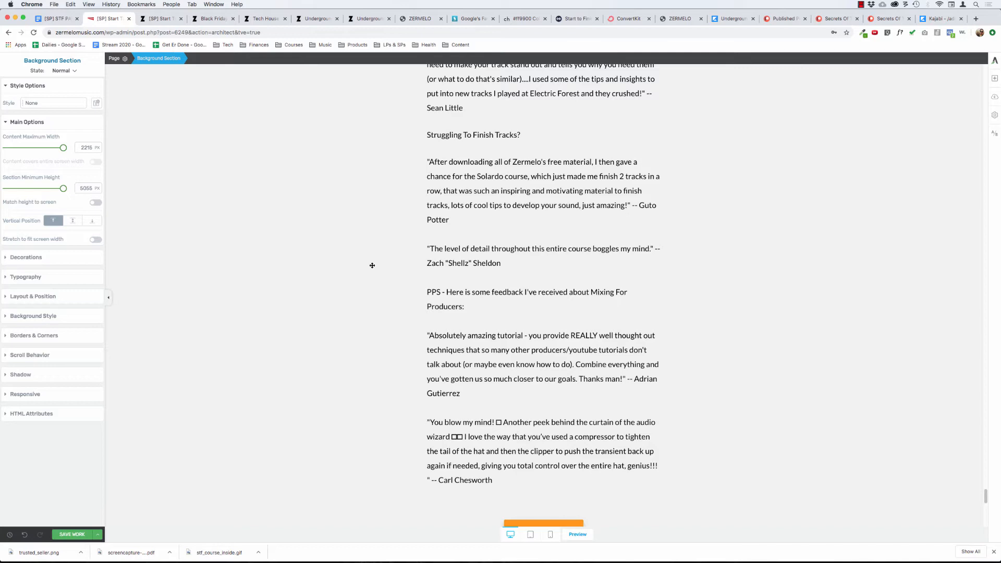
pyautogui.scroll(-4, 372, 265)
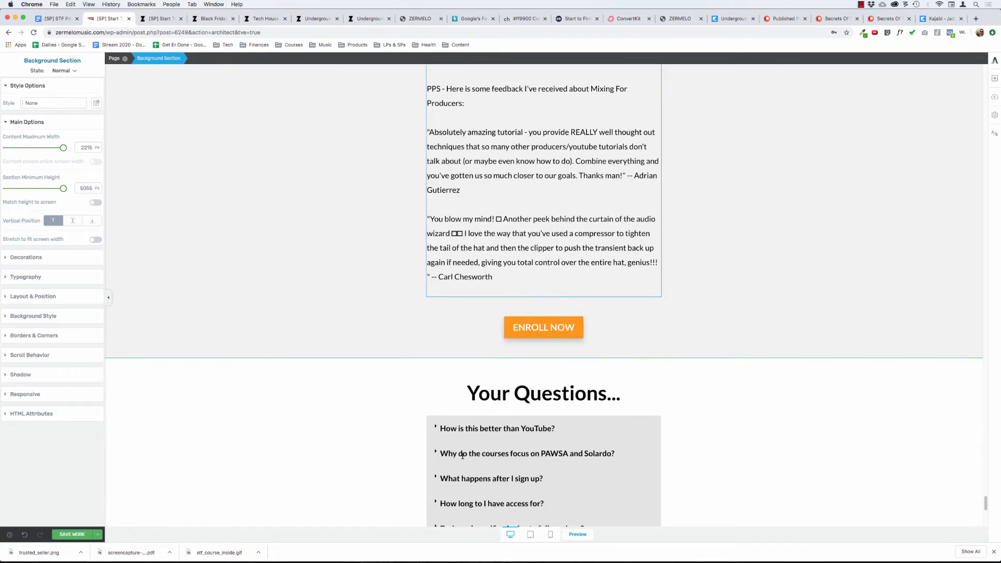
pyautogui.scroll(15, 497, 308)
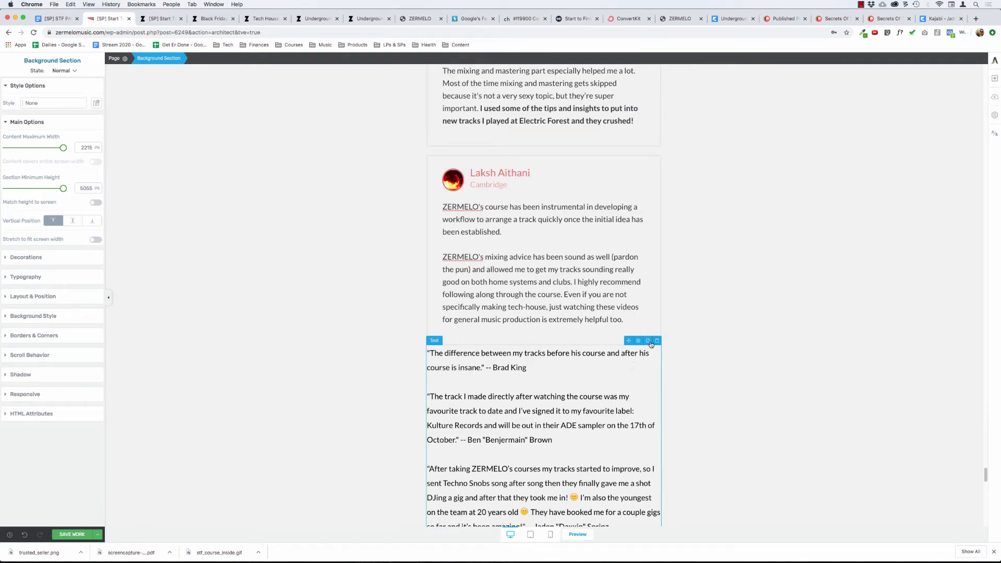
pyautogui.click(657, 340)
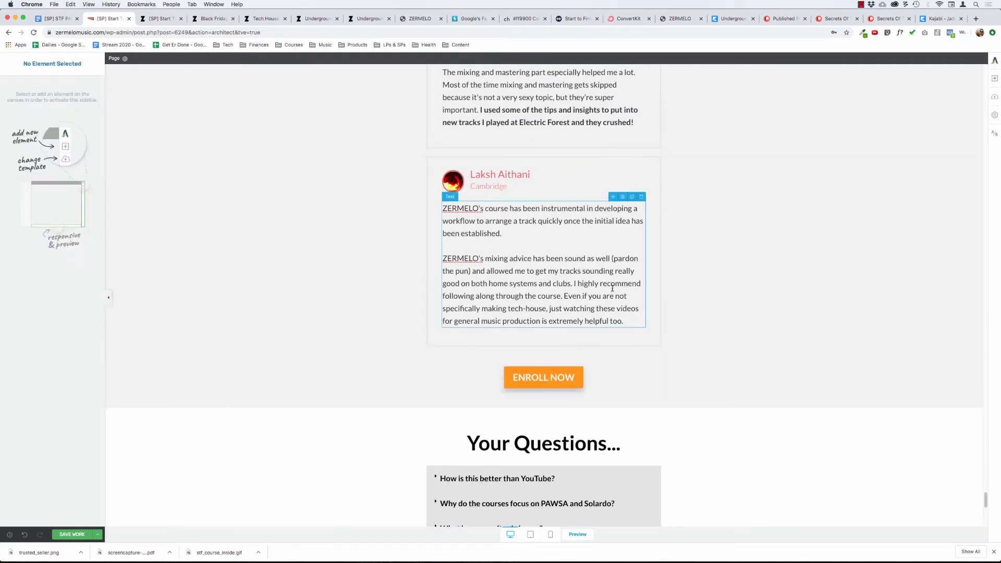
# Select the outer content box around the boxed testimonials and check how far it extends.
pyautogui.scroll(15, 613, 288)
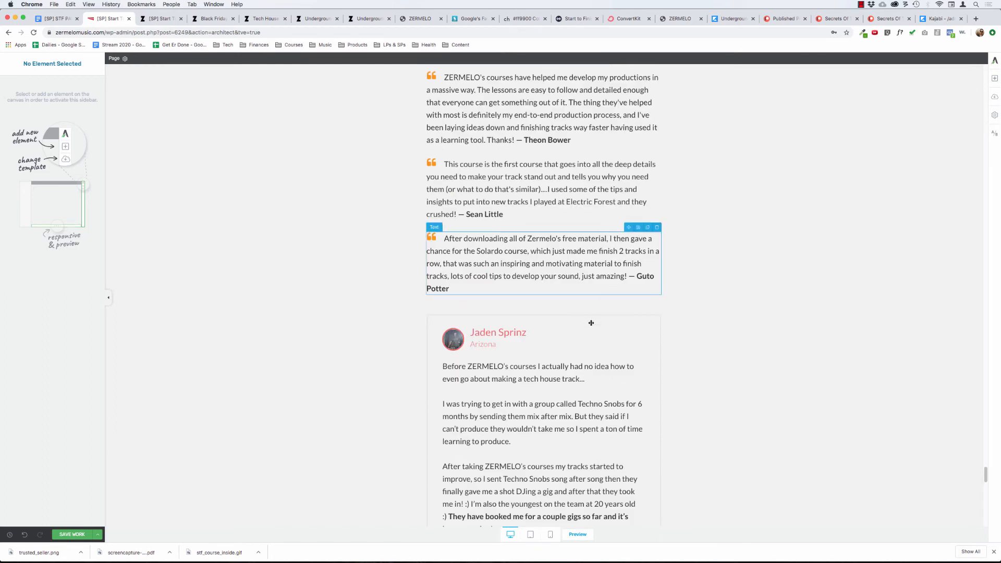
pyautogui.click(622, 319)
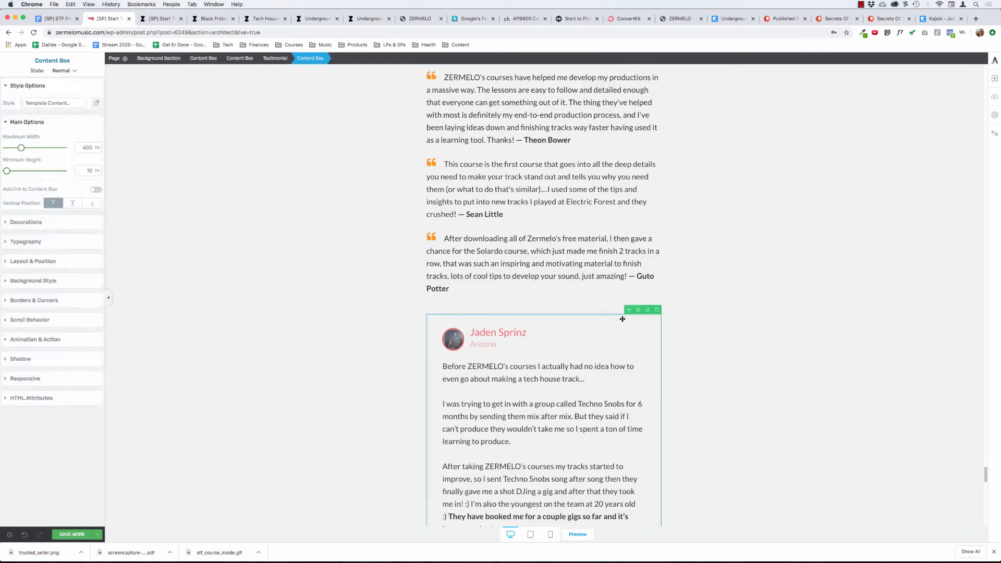
pyautogui.click(239, 58)
pyautogui.scroll(-8, 331, 193)
pyautogui.scroll(-3, 330, 193)
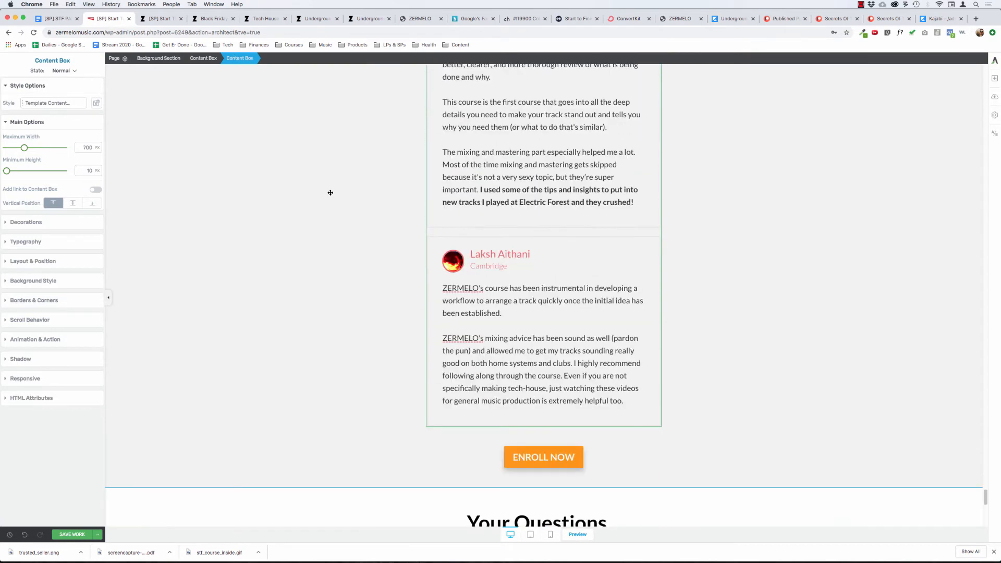
pyautogui.scroll(14, 330, 193)
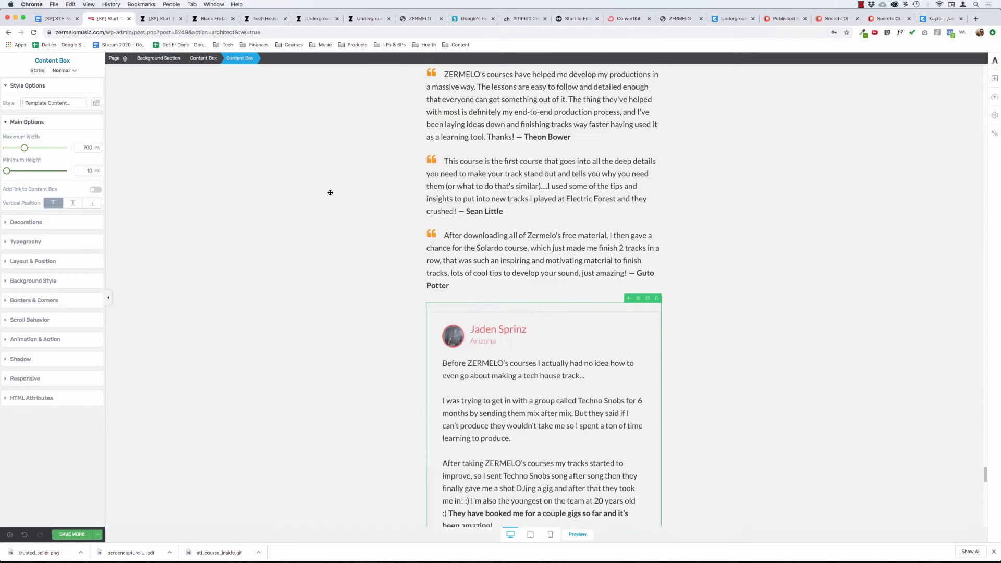
pyautogui.scroll(-4, 500, 441)
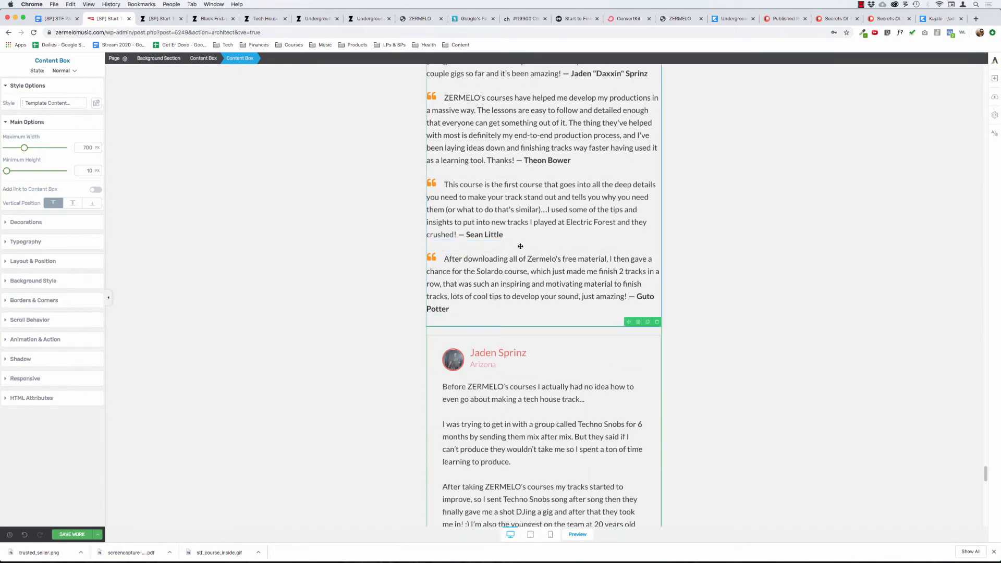
# Duplicate the last orange-quote-mark testimonial, the one beginning "After downloading all of Zermelo's free material".
pyautogui.click(512, 271)
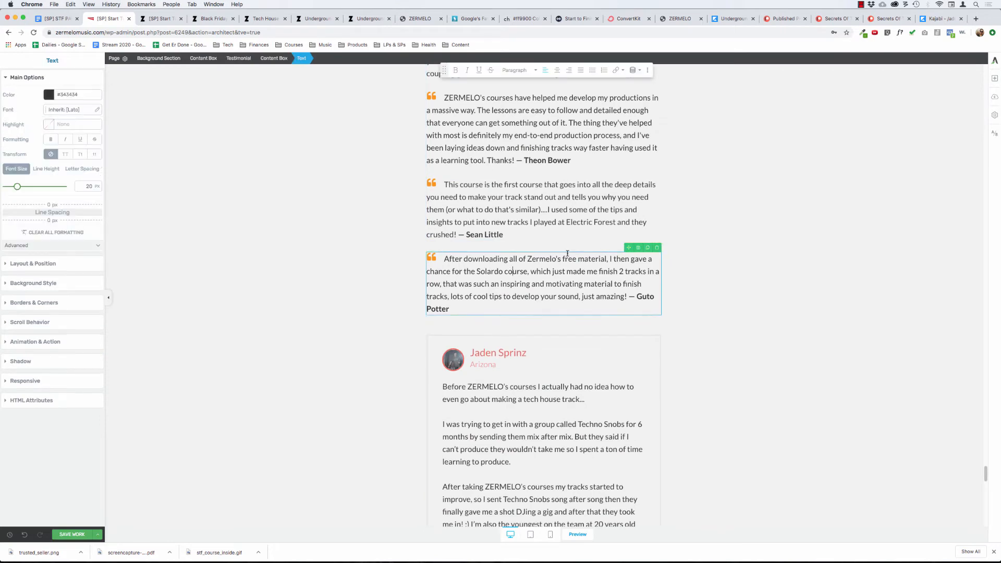
pyautogui.click(274, 58)
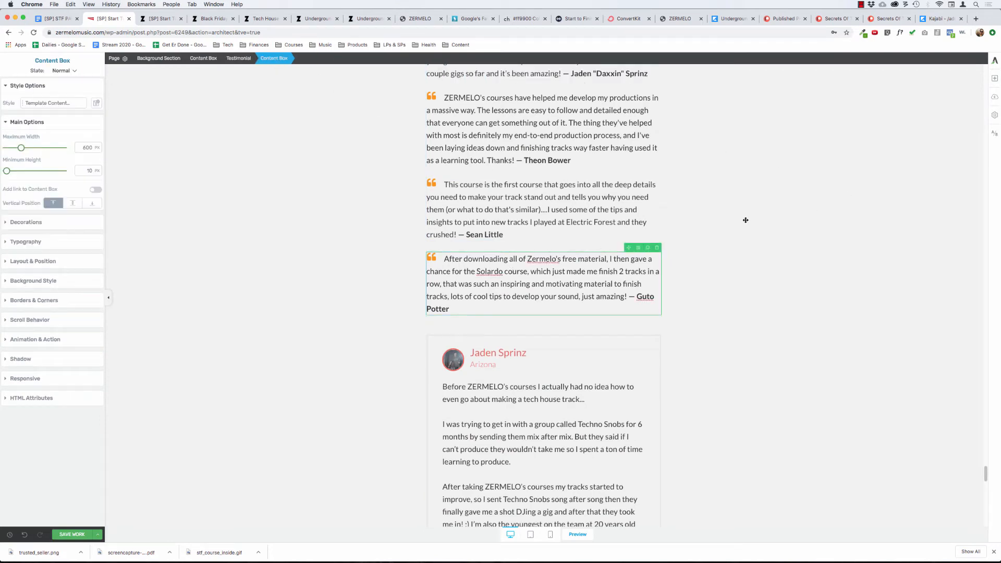
pyautogui.click(647, 248)
# Copy the Cambridge student's testimonial text from its beginning through "following along through the course.".
pyautogui.scroll(-10, 371, 286)
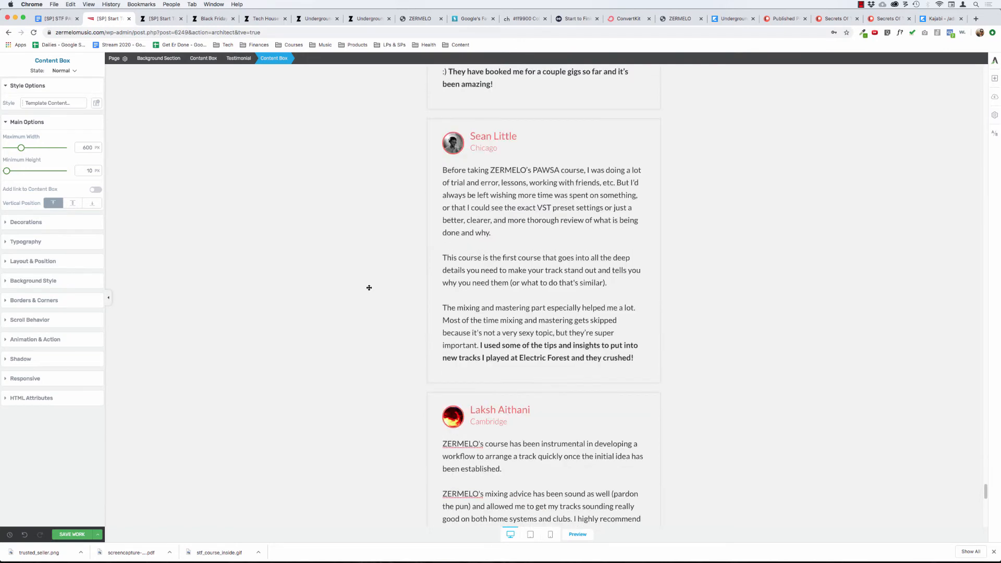
pyautogui.click(563, 452)
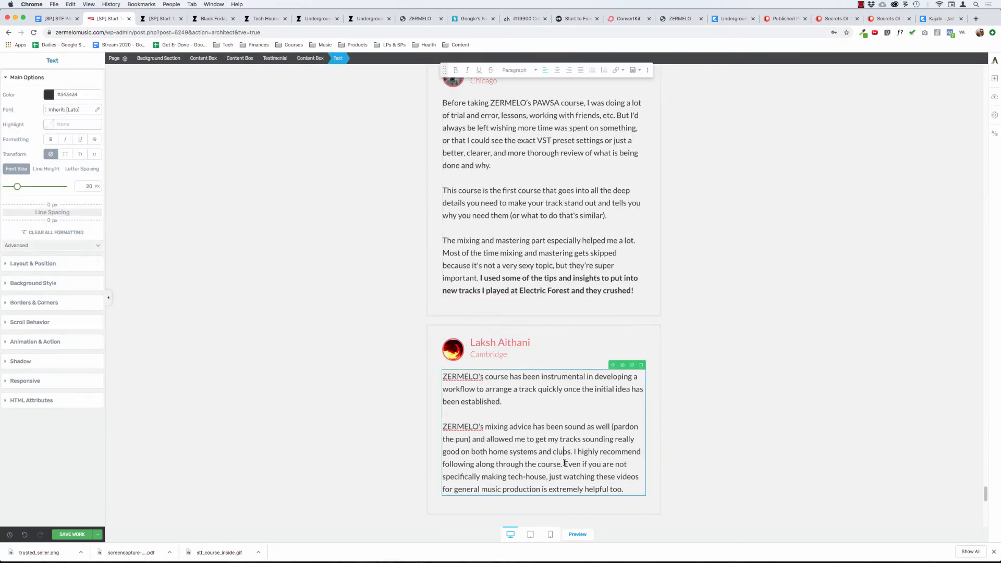
pyautogui.press('super+shift+Up')
pyautogui.hotkey('ctrl', 'c')
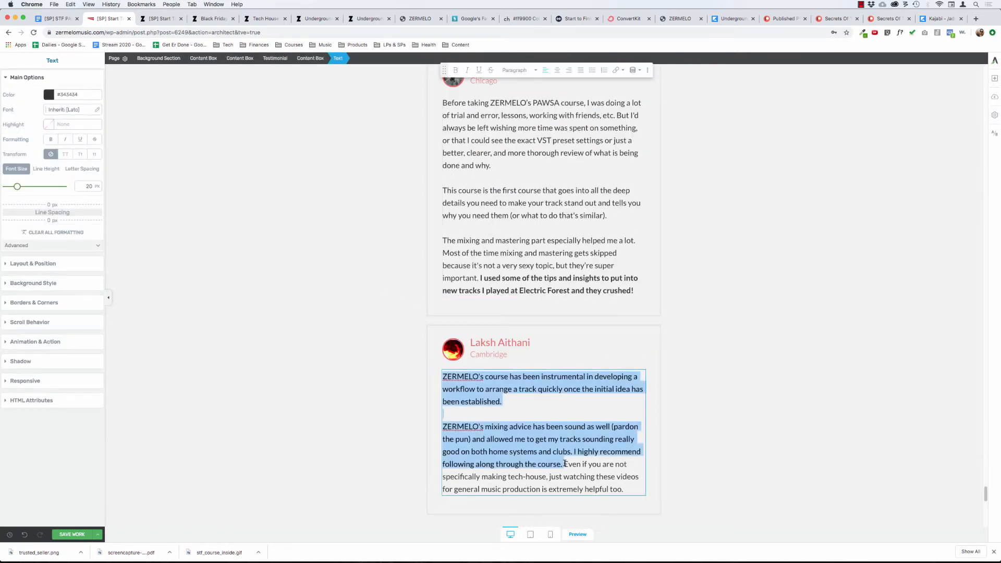
# Delete the whole boxed testimonial from the Arizona student.
pyautogui.scroll(15, 585, 291)
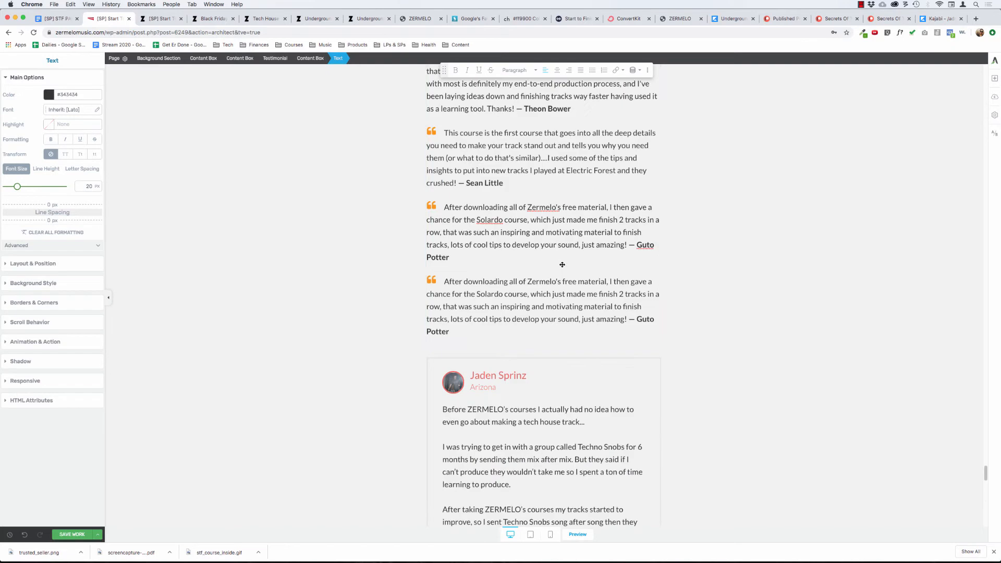
pyautogui.click(529, 409)
pyautogui.click(315, 61)
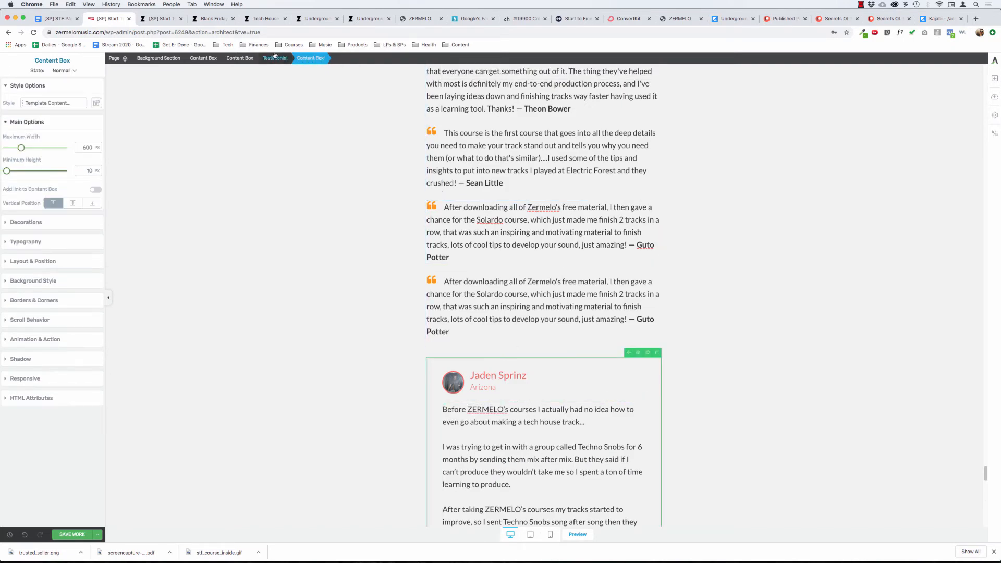
pyautogui.click(275, 58)
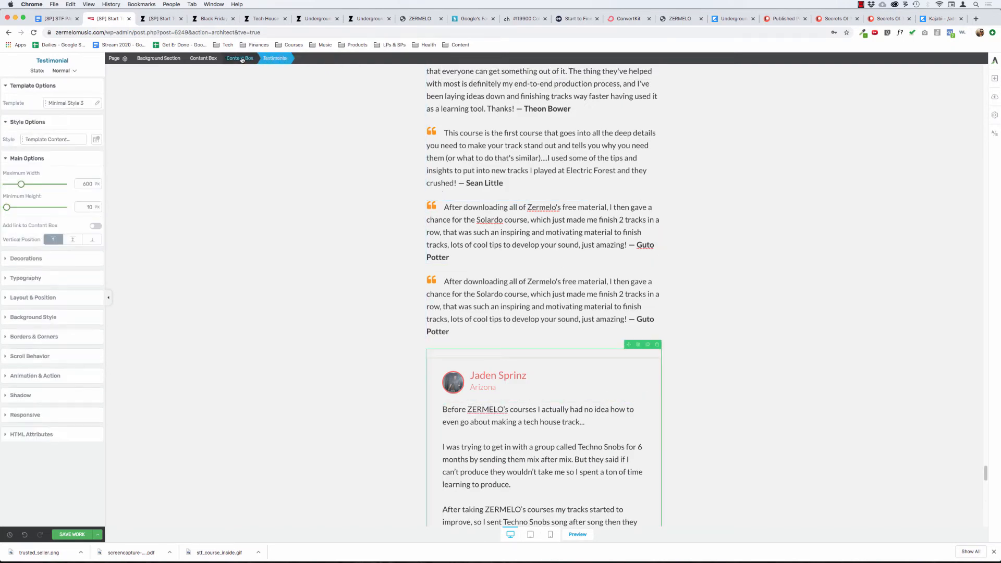
pyautogui.click(657, 344)
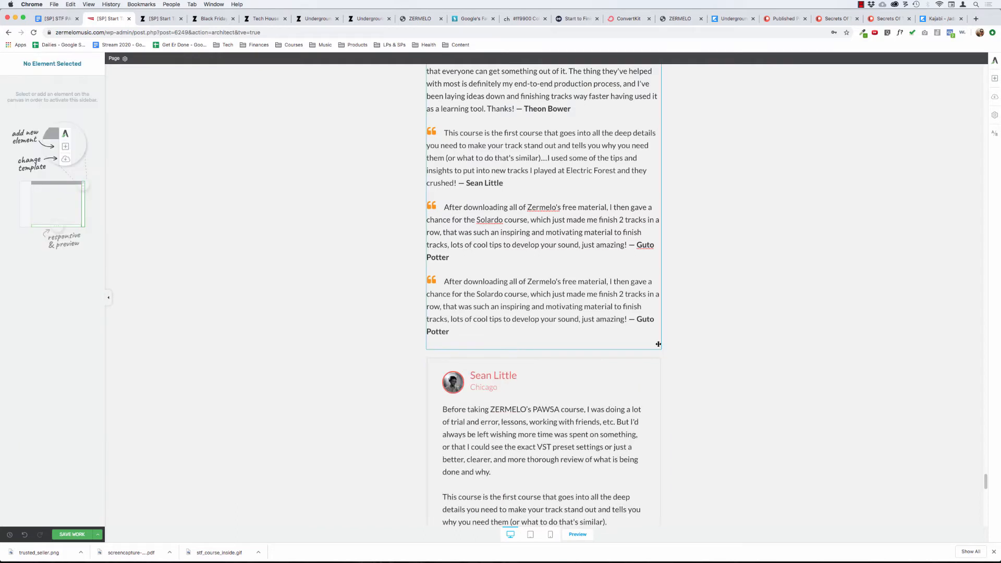
# Try deleting the outer content box that holds the remaining Chicago and Cambridge testimonials.
pyautogui.click(584, 376)
pyautogui.click(310, 58)
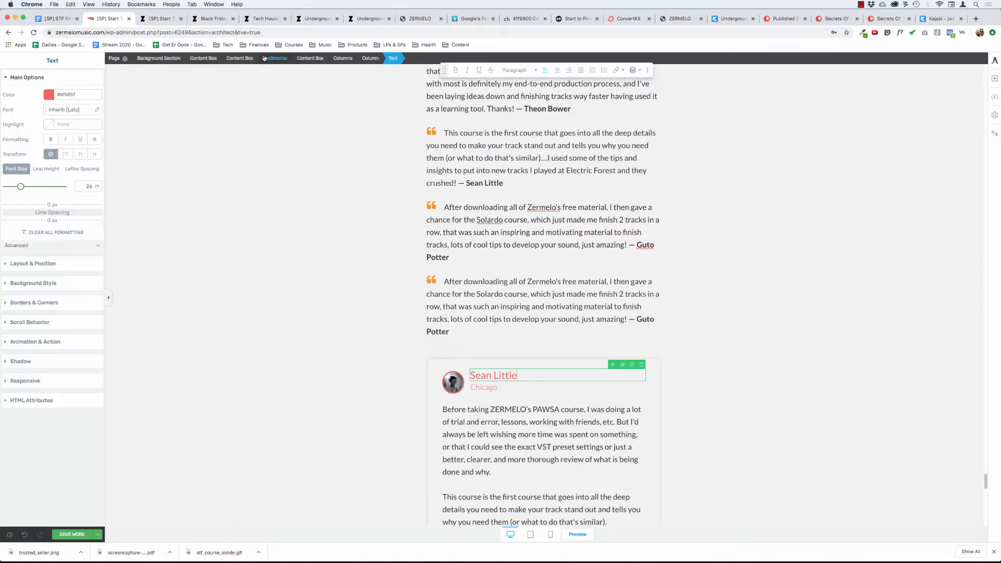
pyautogui.click(239, 58)
pyautogui.scroll(-9, 543, 141)
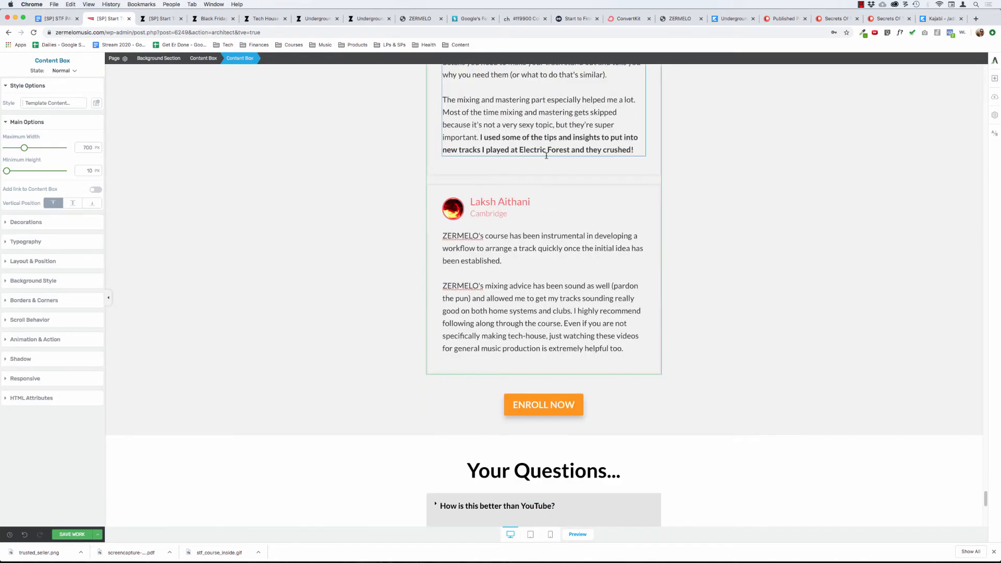
pyautogui.scroll(7, 543, 153)
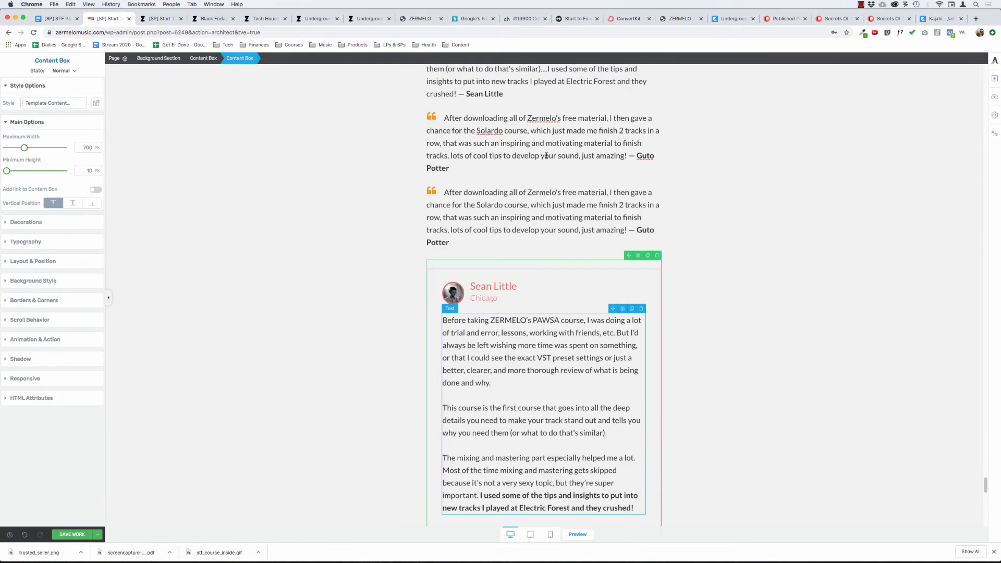
pyautogui.click(657, 255)
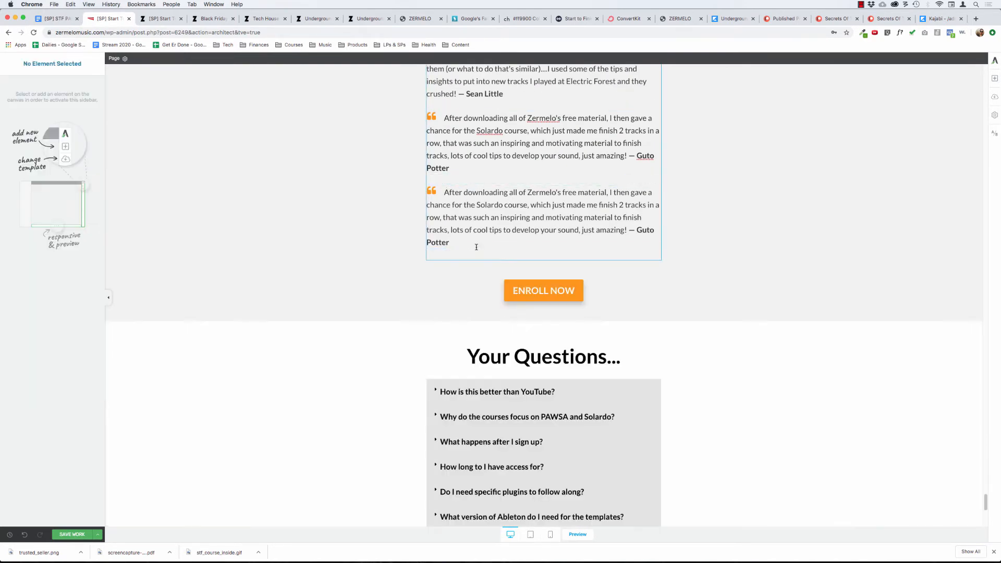
# Undo the deletion of the content box with the Chicago and Cambridge testimonials.
pyautogui.click(492, 217)
pyautogui.press('super+a')
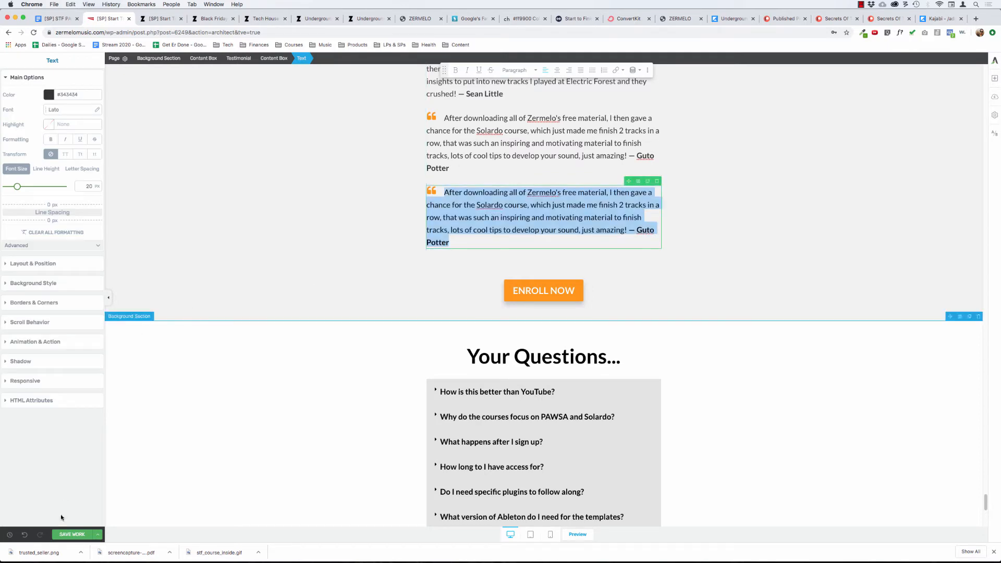
pyautogui.click(24, 535)
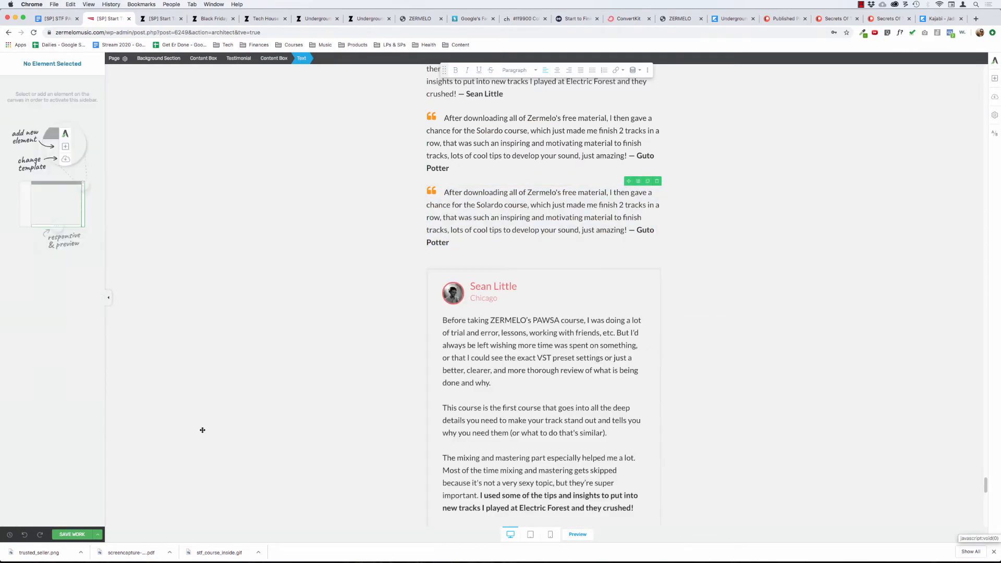
# Replace the duplicated quote's entire text with the copied Cambridge student's testimonial.
pyautogui.scroll(-7, 216, 432)
pyautogui.scroll(3, 216, 432)
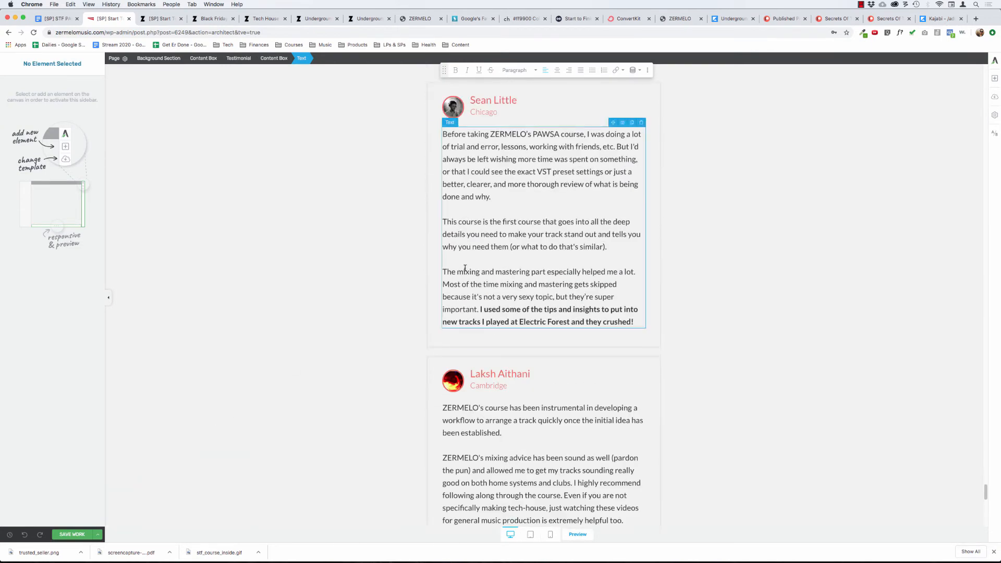
pyautogui.scroll(7, 433, 250)
pyautogui.click(496, 383)
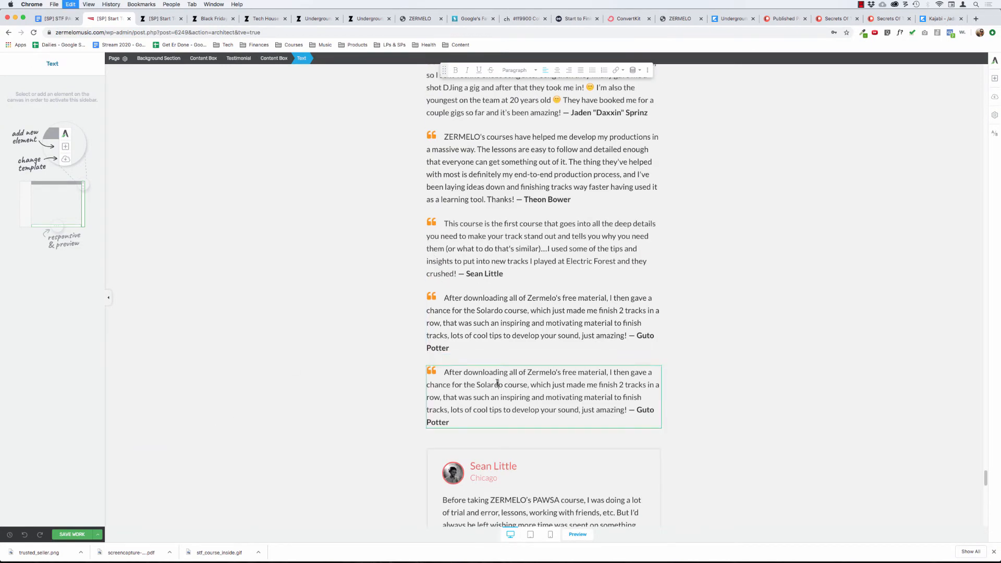
pyautogui.hotkey('ctrl', 'a')
pyautogui.hotkey('ctrl', 'v')
# Copy the student's name from the Cambridge testimonial box and append it to the end of the new quote.
pyautogui.scroll(-9, 504, 400)
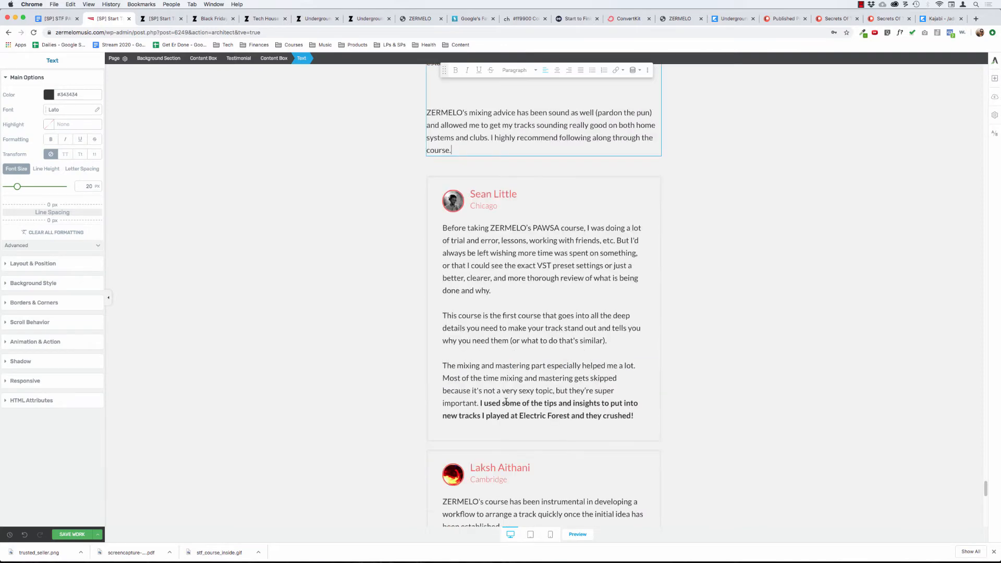
pyautogui.tripleClick(515, 360)
pyautogui.press('super+c')
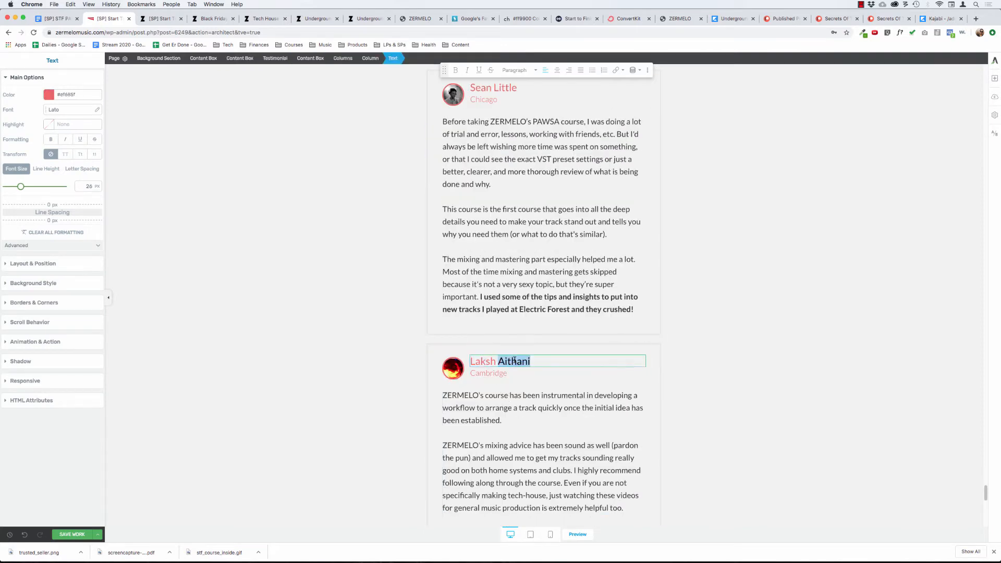
pyautogui.scroll(1, 519, 347)
pyautogui.scroll(10, 518, 346)
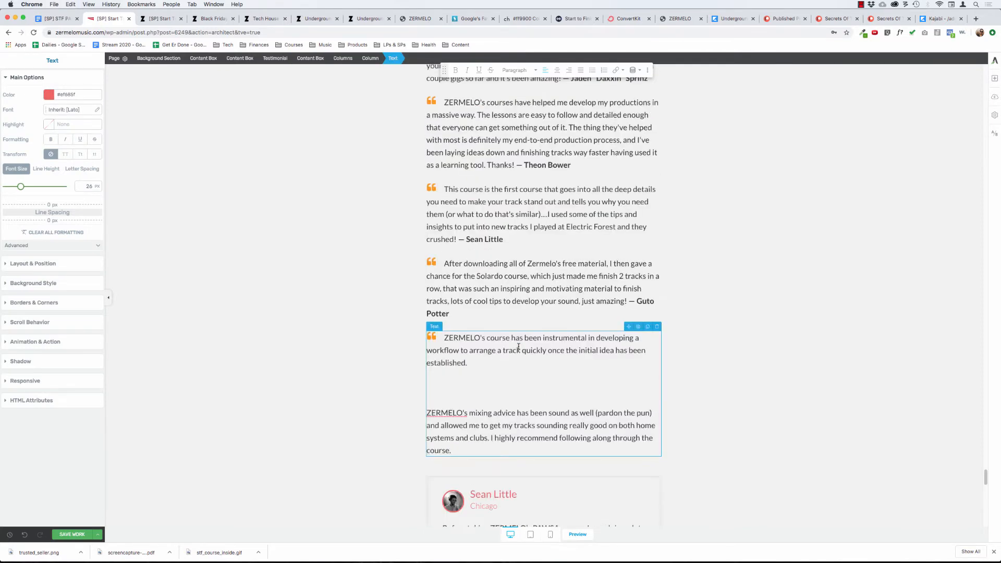
pyautogui.click(481, 420)
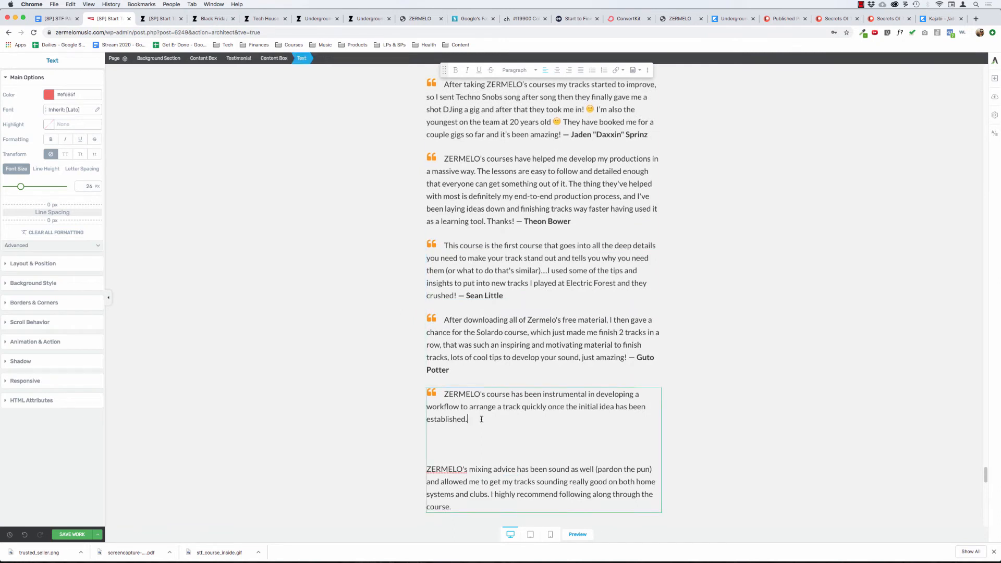
pyautogui.click(472, 505)
pyautogui.press('super+v')
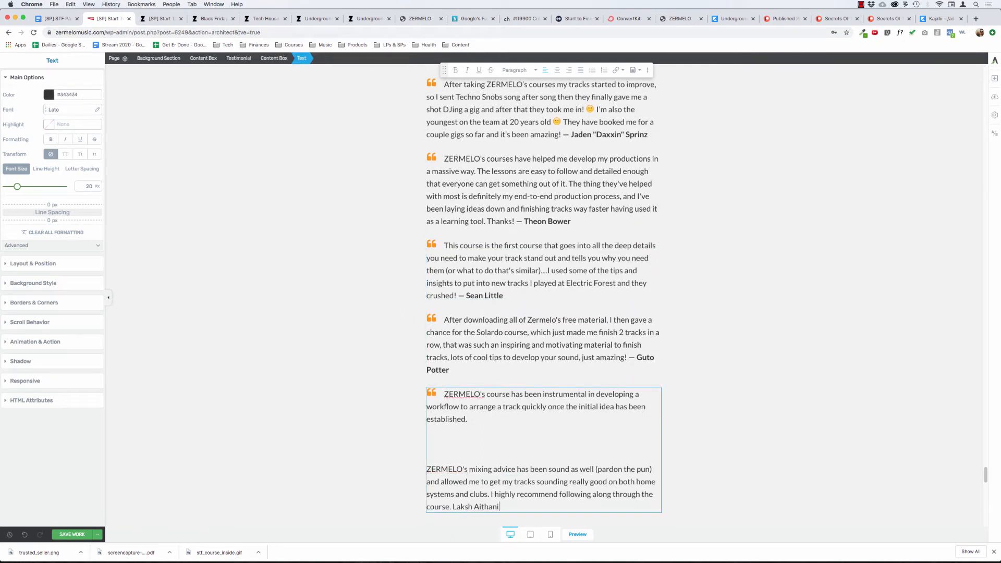
# Insert an em dash before the student's name at the end of the new quote.
pyautogui.hotkey('alt', 'Left')
pyautogui.hotkey('alt', 'Left')
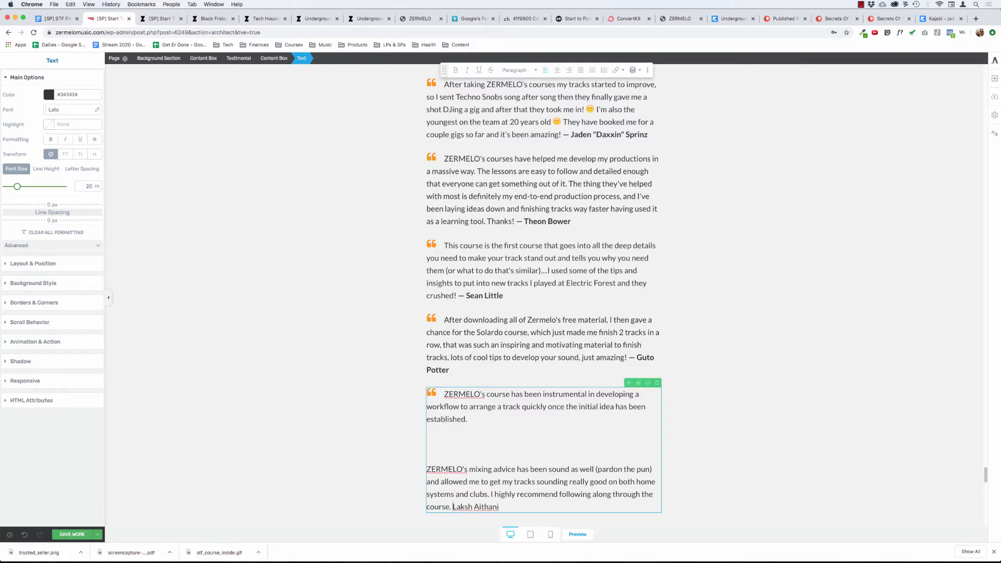
pyautogui.write('—')
# Remove the blank lines between the new quote's two paragraphs and join them with "[...]".
pyautogui.press('BackSpace')
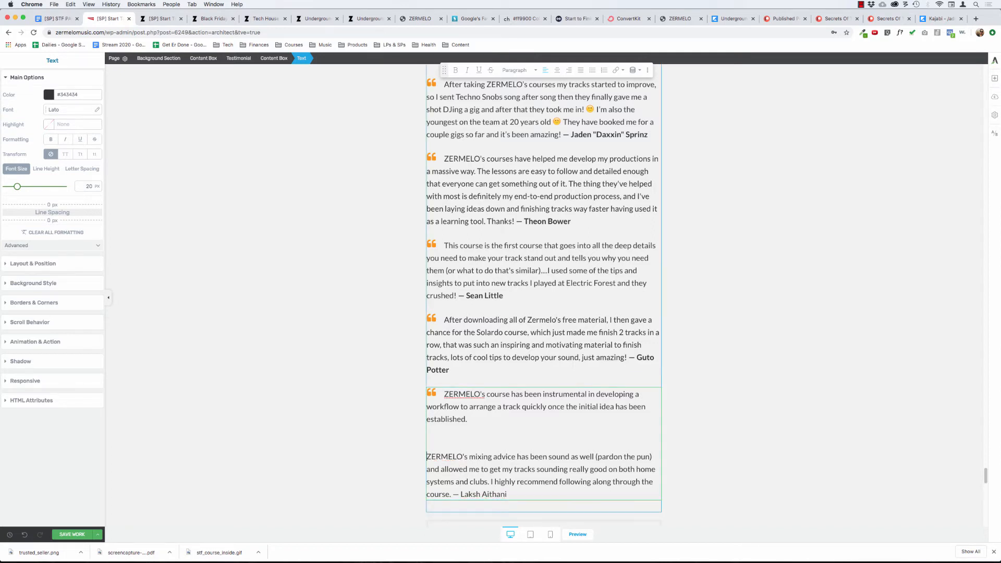
pyautogui.press('BackSpace')
pyautogui.press('BackSpace')
pyautogui.press('BackSpace')
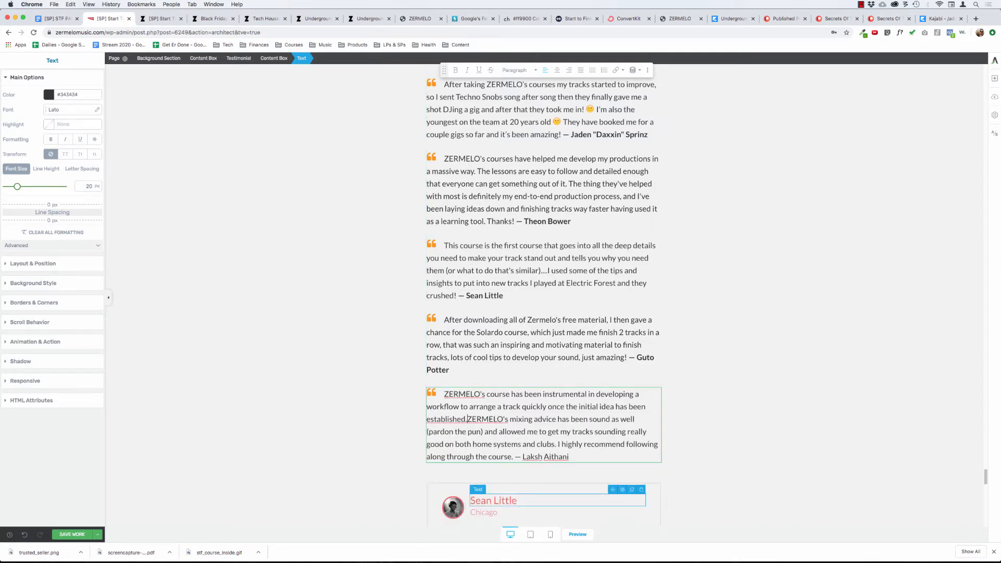
pyautogui.write('[...')
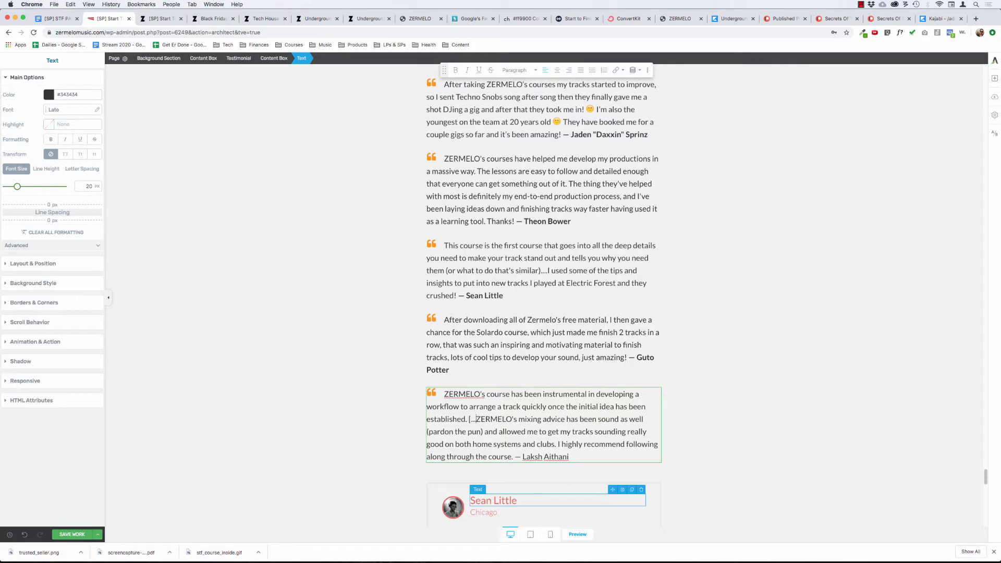
pyautogui.write(']')
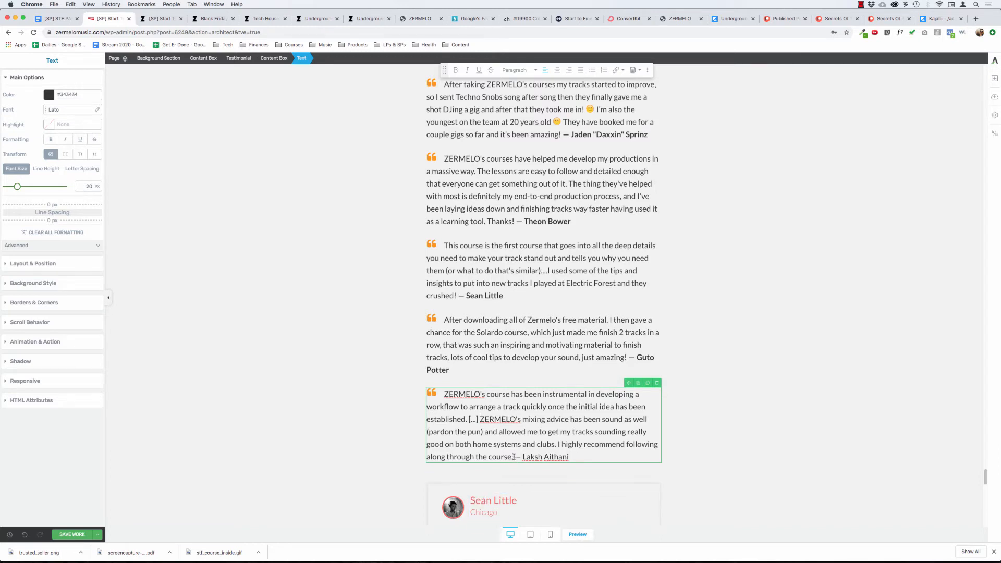
# Make the em dash and student's name at the end of the new quote bold.
pyautogui.press('shift+super+Right')
pyautogui.press('super+b')
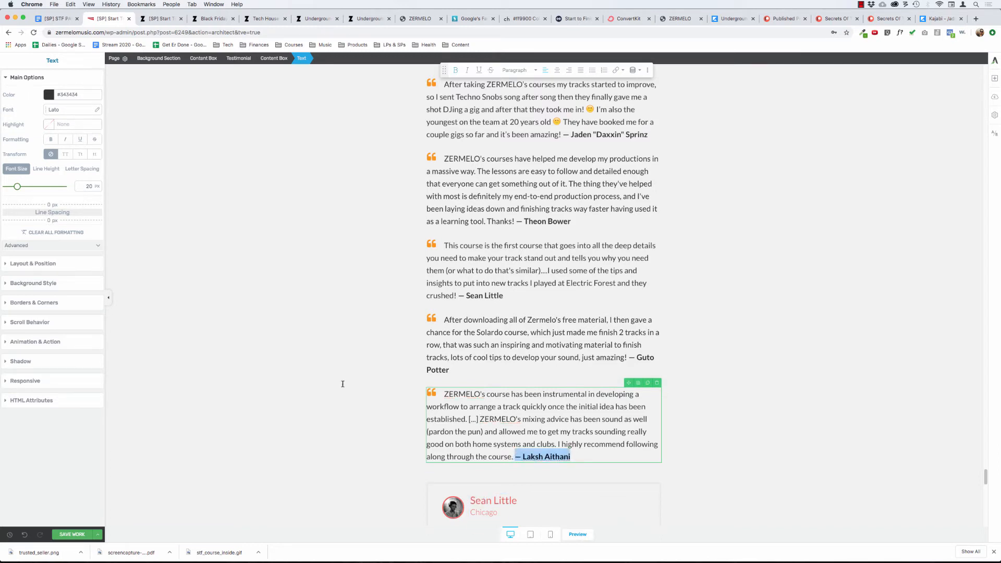
pyautogui.click(337, 365)
# Delete the outer content box holding the old Chicago and Cambridge testimonials below the quotes.
pyautogui.scroll(3, 340, 365)
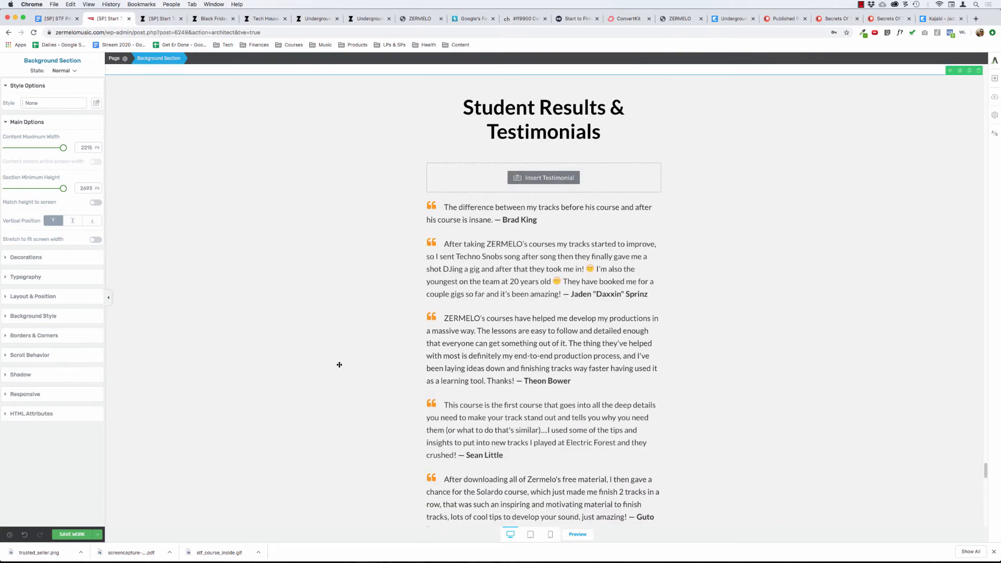
pyautogui.scroll(-3, 340, 365)
pyautogui.scroll(-3, 340, 365)
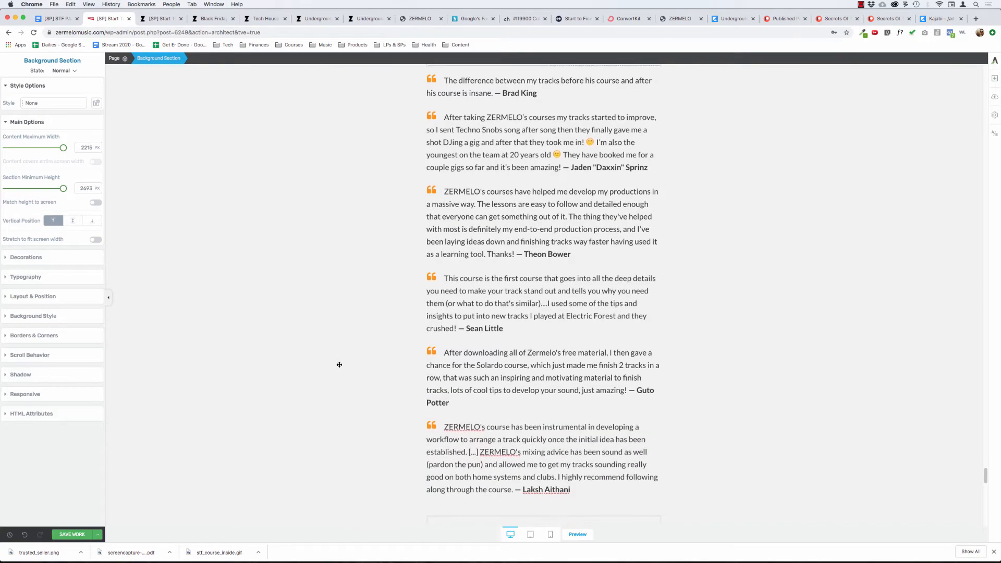
pyautogui.click(464, 379)
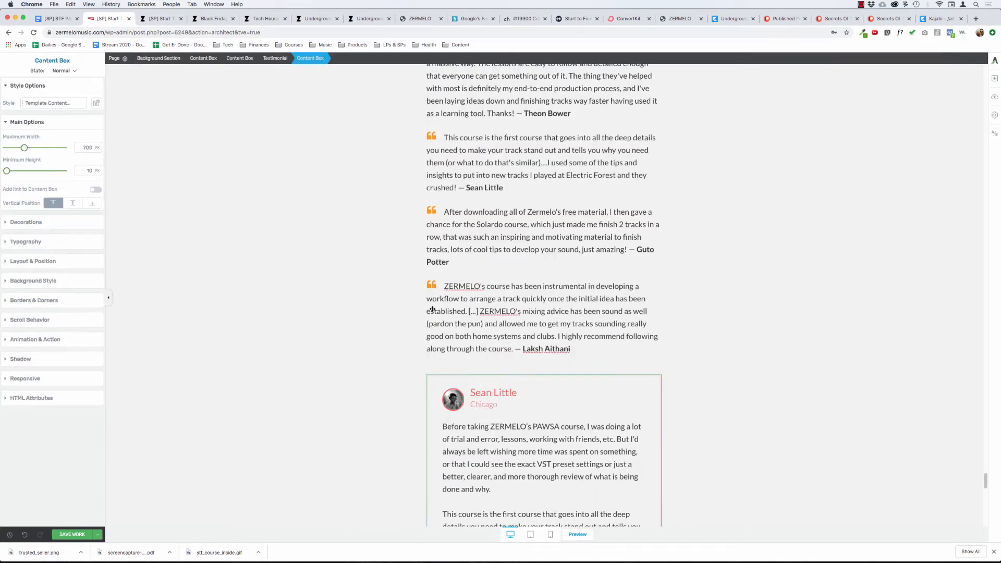
pyautogui.click(239, 60)
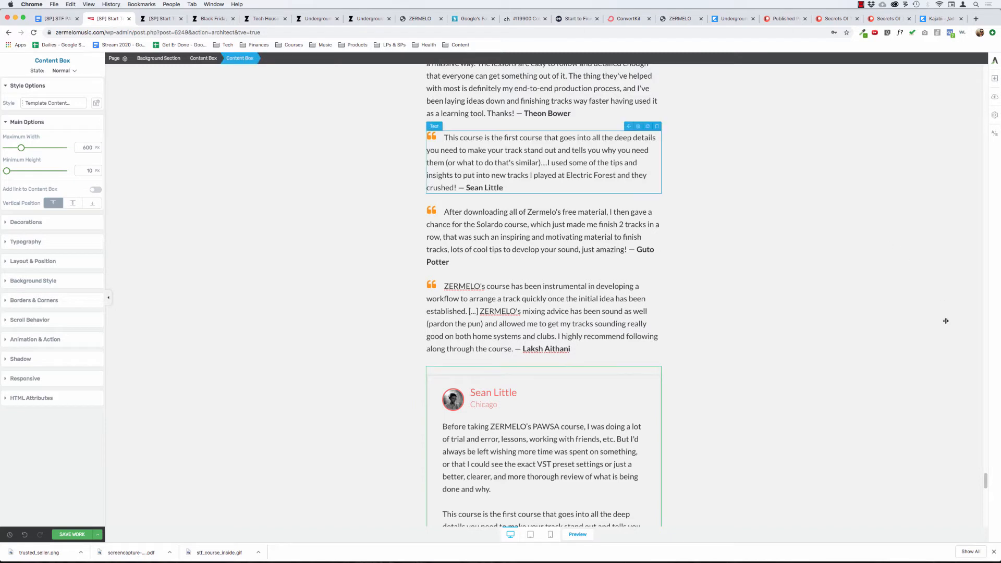
pyautogui.click(657, 362)
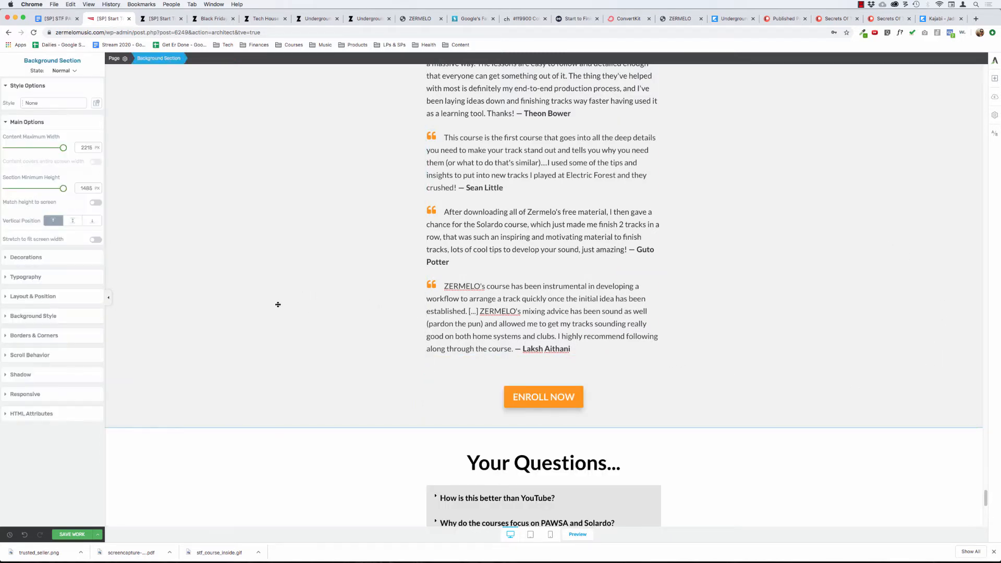
# Delete the ENROLL NOW button between the last quote and the Your Questions section.
pyautogui.scroll(-10, 278, 305)
pyautogui.scroll(9, 278, 304)
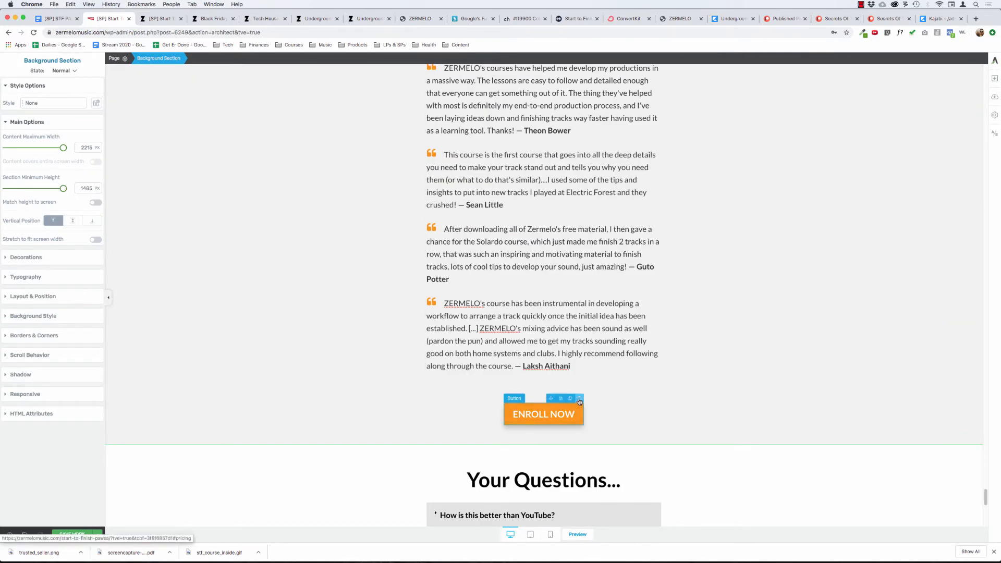
pyautogui.click(579, 398)
pyautogui.click(302, 287)
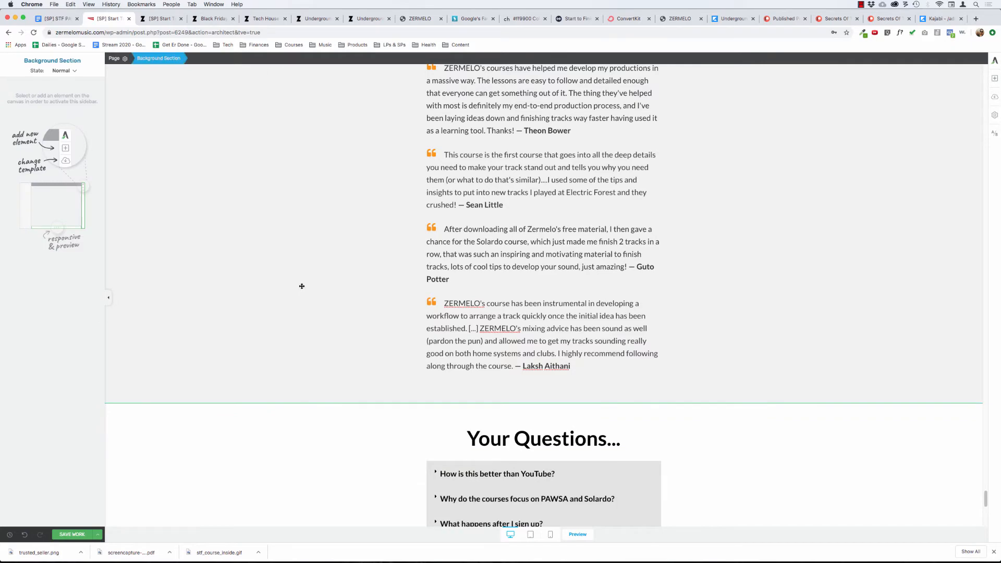
# Delete the empty Insert Testimonial placeholder under the Student Results & Testimonials heading.
pyautogui.scroll(7, 302, 286)
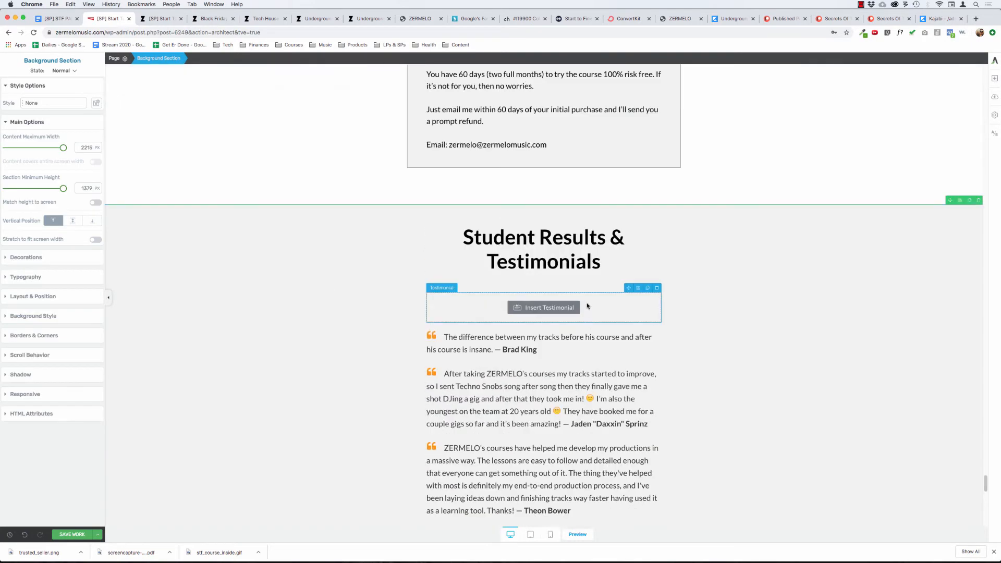
pyautogui.click(657, 288)
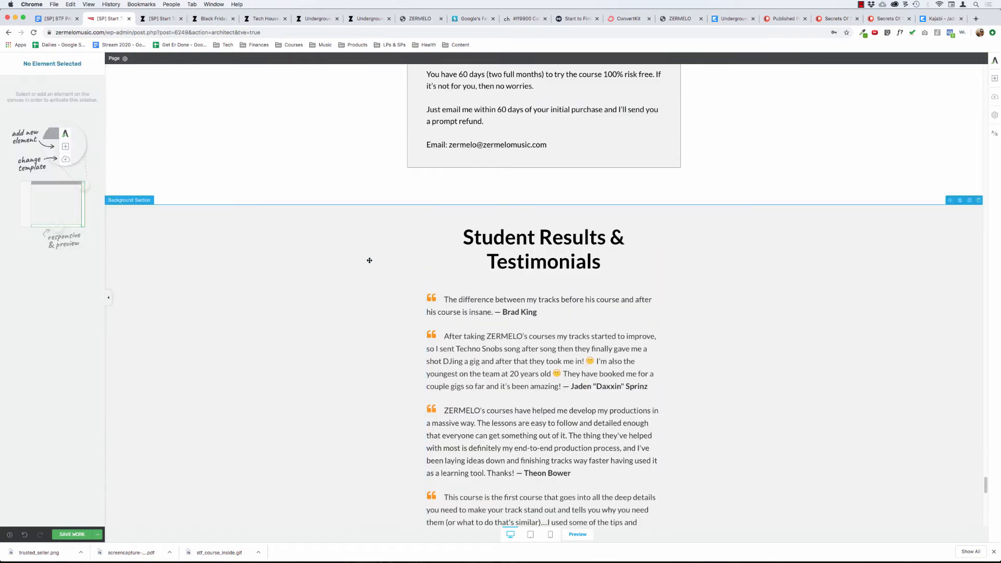
pyautogui.click(297, 285)
# Review the page's closing sections, from the pricing table and guarantee through the testimonials, FAQ and Reddit comment.
pyautogui.scroll(-9, 298, 284)
pyautogui.scroll(-5, 299, 284)
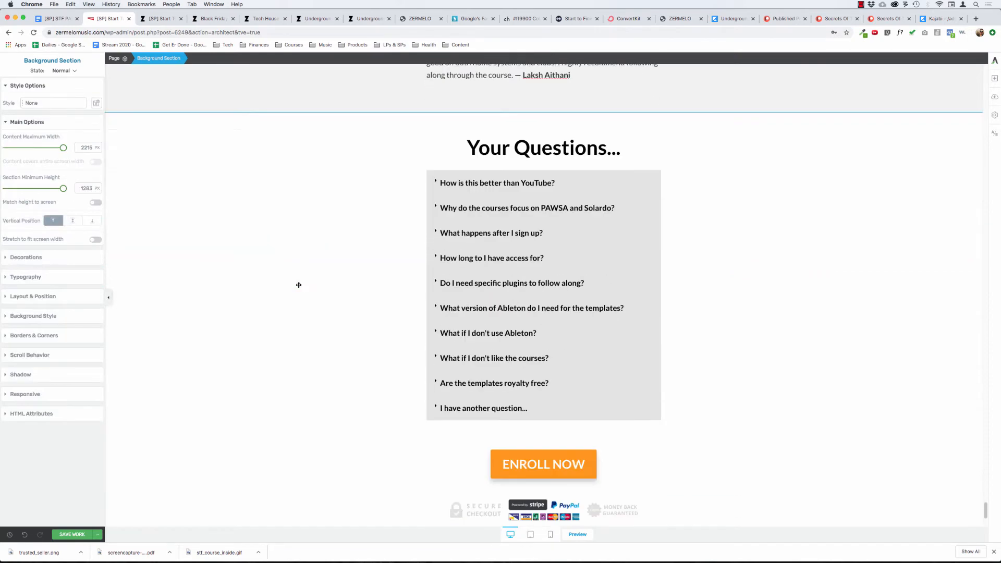
pyautogui.scroll(13, 299, 284)
pyautogui.scroll(7, 299, 285)
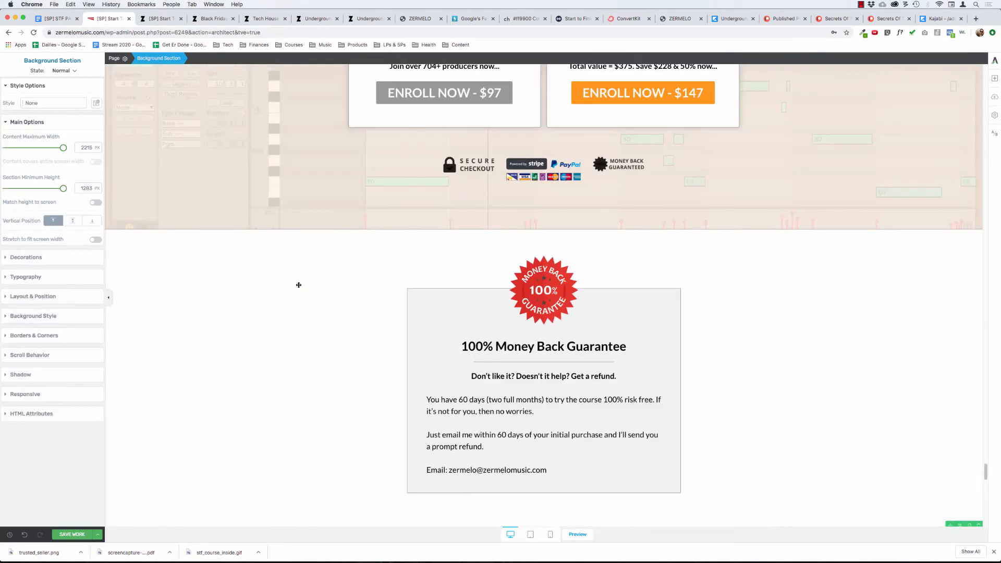
pyautogui.scroll(10, 298, 285)
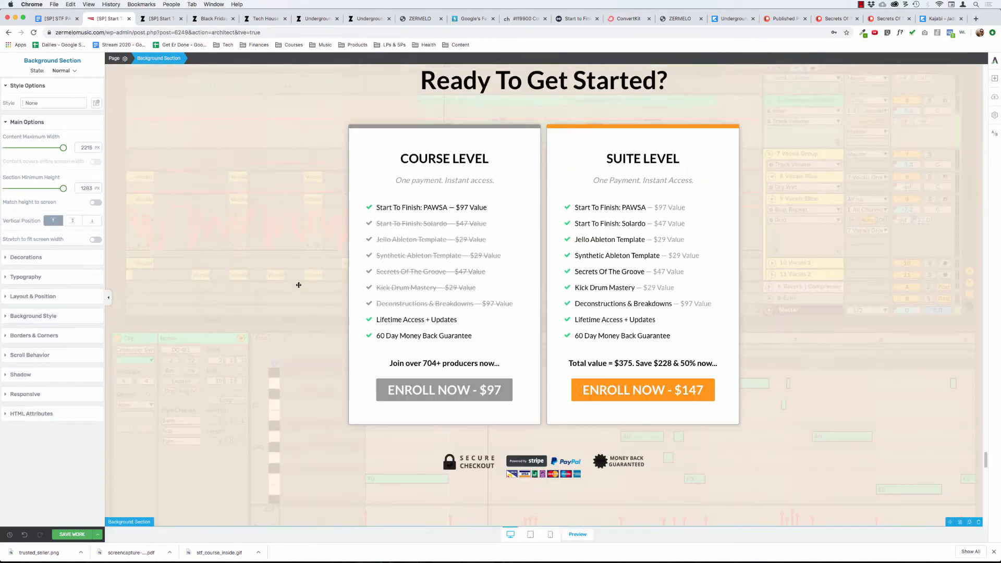
pyautogui.scroll(-1, 299, 285)
pyautogui.scroll(-10, 299, 285)
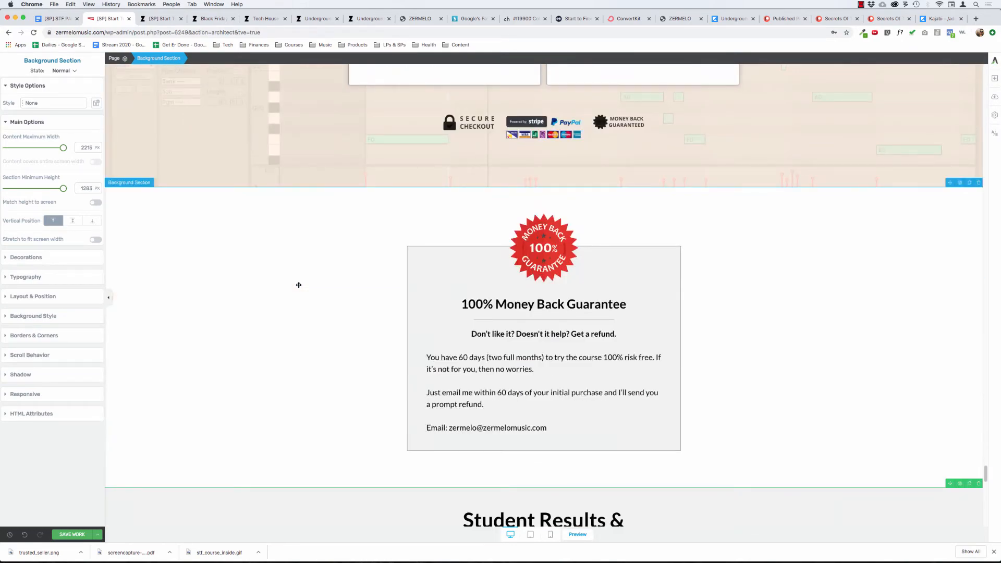
pyautogui.scroll(-5, 298, 285)
pyautogui.scroll(-9, 299, 285)
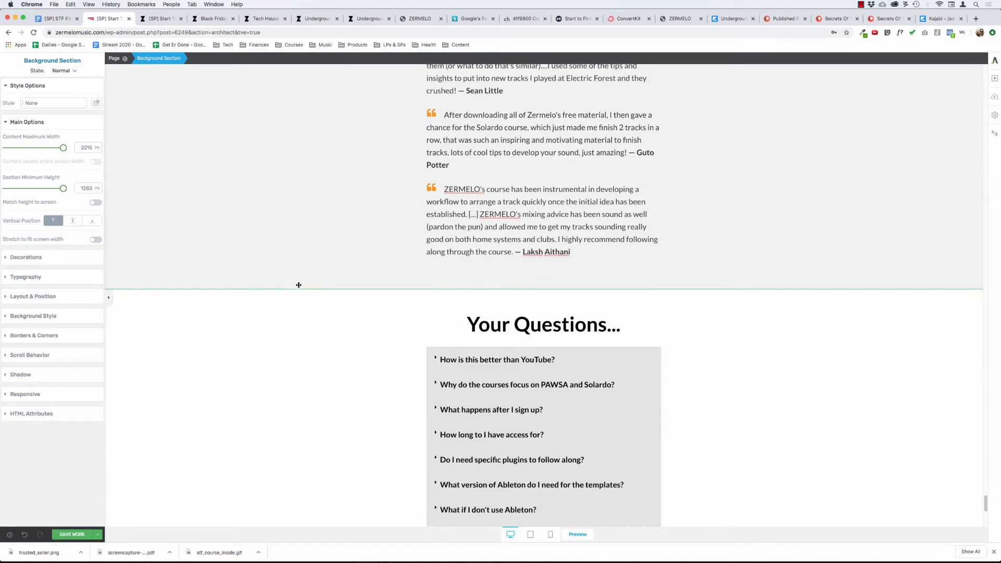
pyautogui.scroll(6, 298, 285)
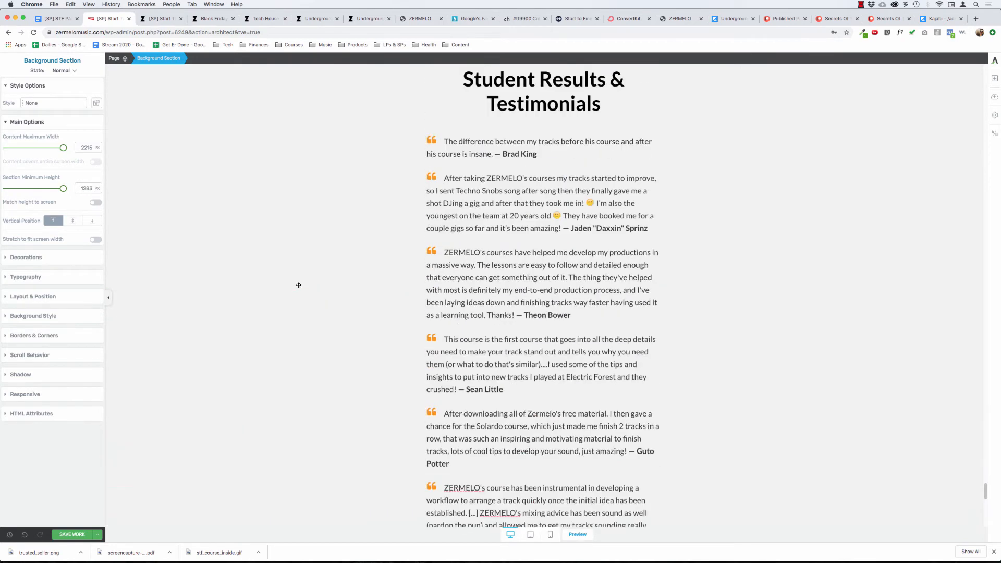
pyautogui.scroll(1, 299, 285)
pyautogui.scroll(-9, 299, 285)
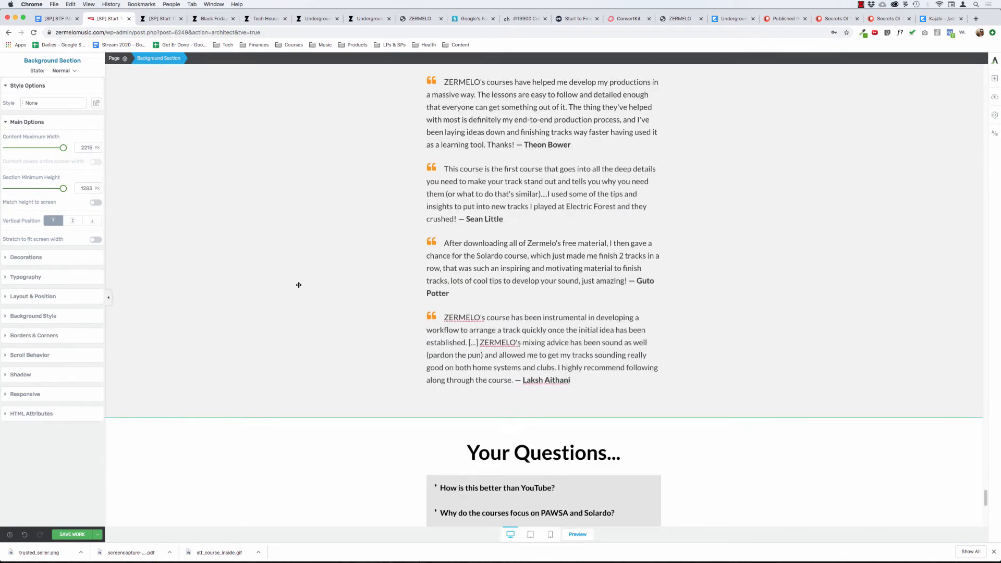
pyautogui.scroll(-5, 299, 285)
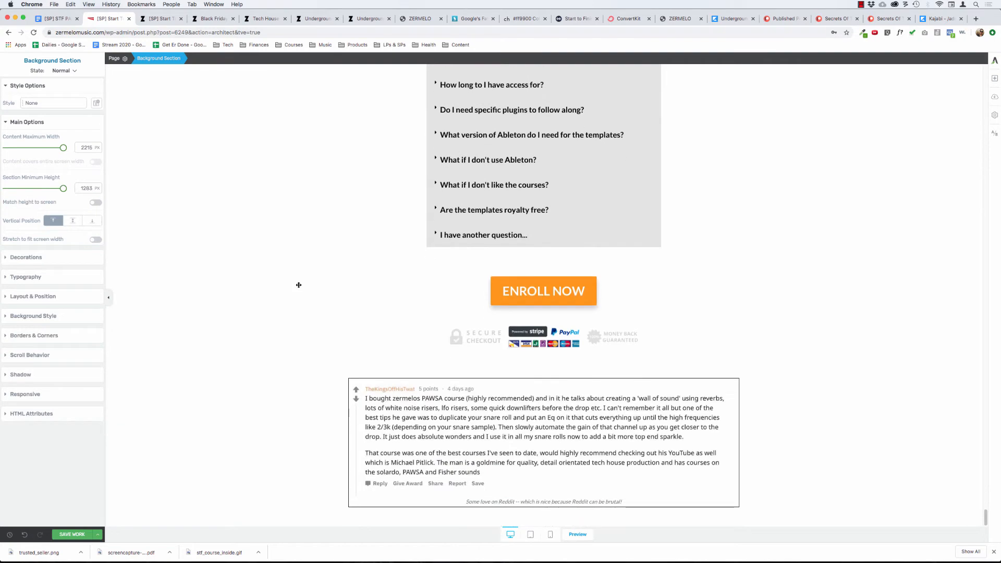
pyautogui.scroll(15, 298, 285)
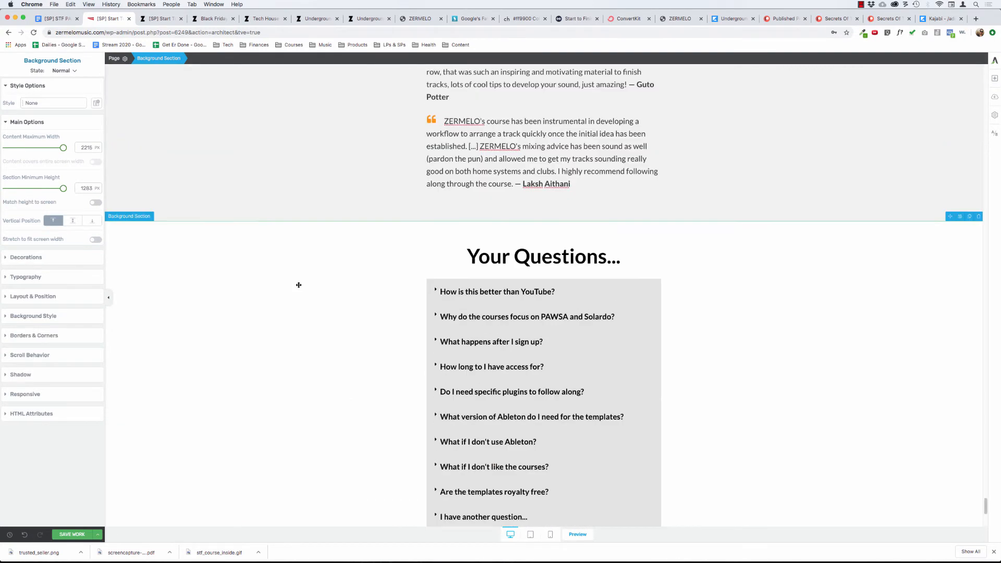
pyautogui.scroll(11, 299, 285)
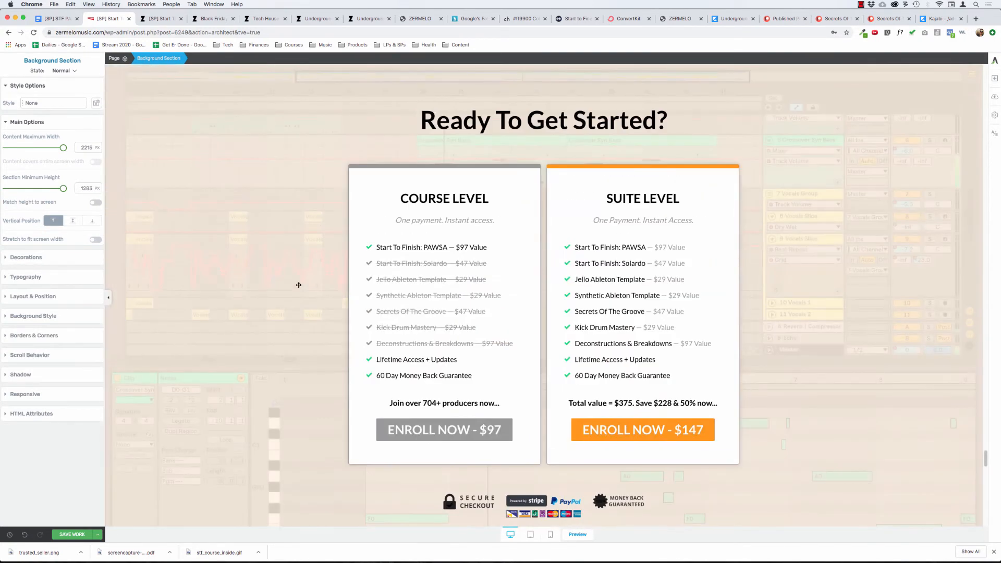
# Select the Ready To Get Started? background section and open its solid colour background layer for editing.
pyautogui.click(146, 100)
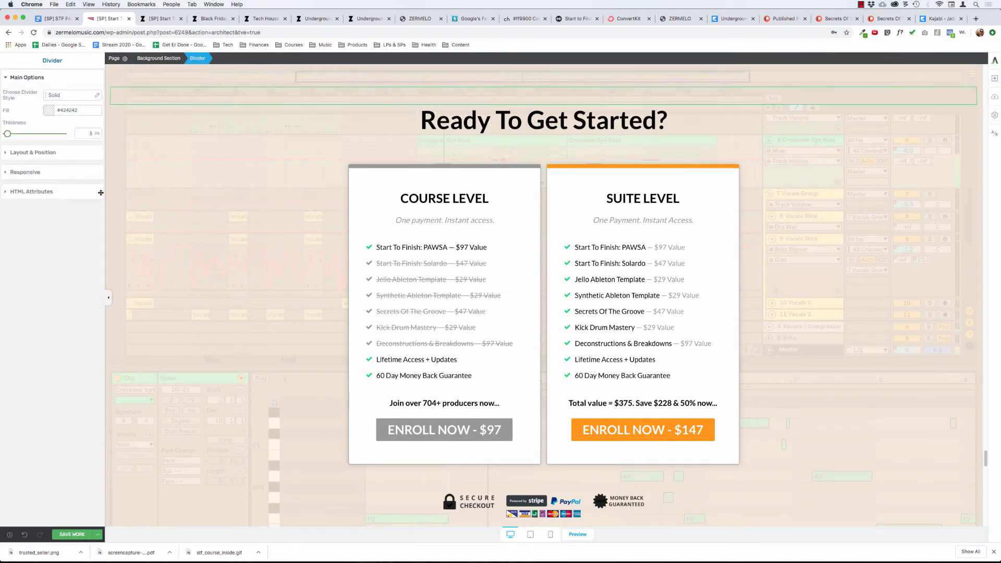
pyautogui.click(27, 78)
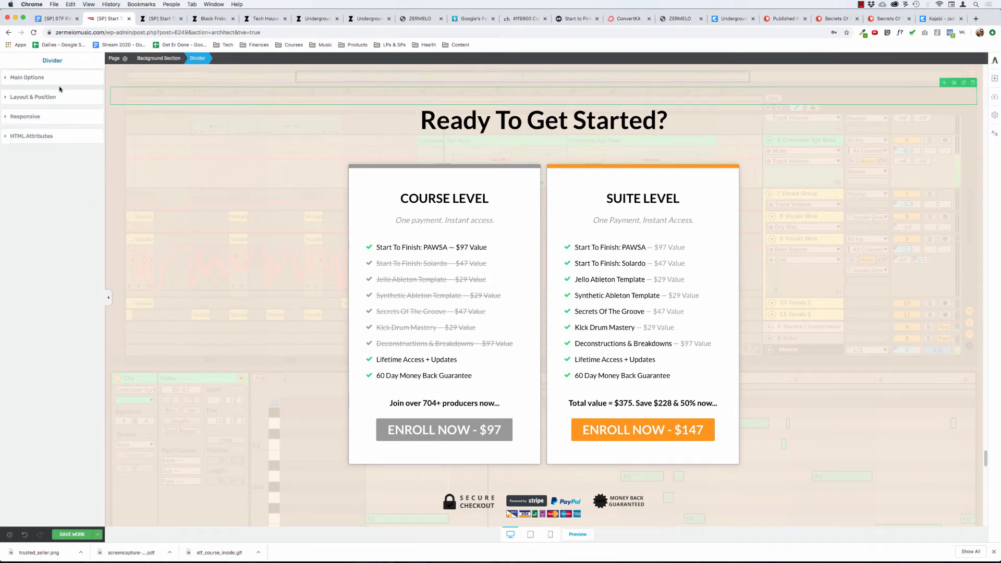
pyautogui.click(158, 114)
pyautogui.click(151, 239)
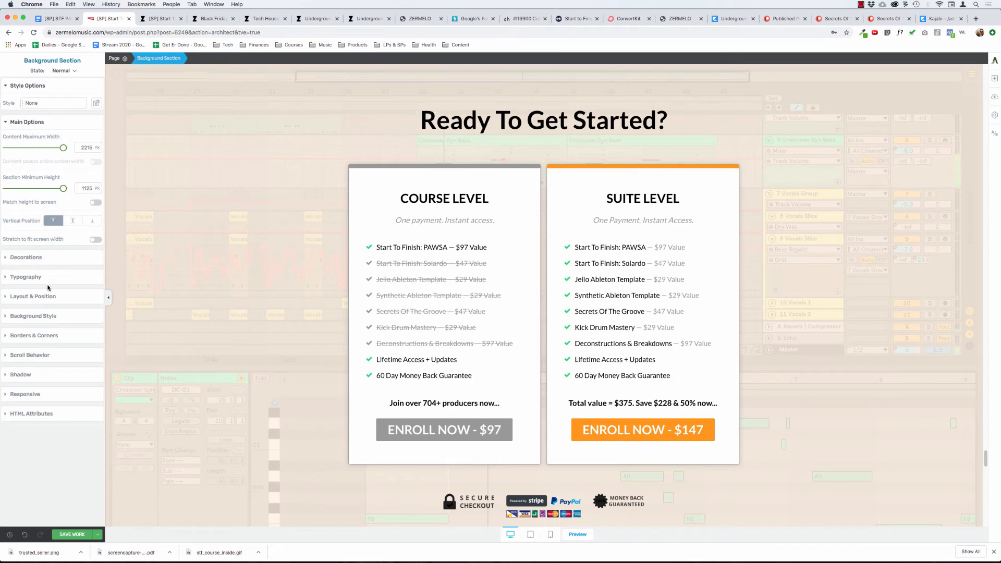
pyautogui.click(43, 303)
pyautogui.click(44, 183)
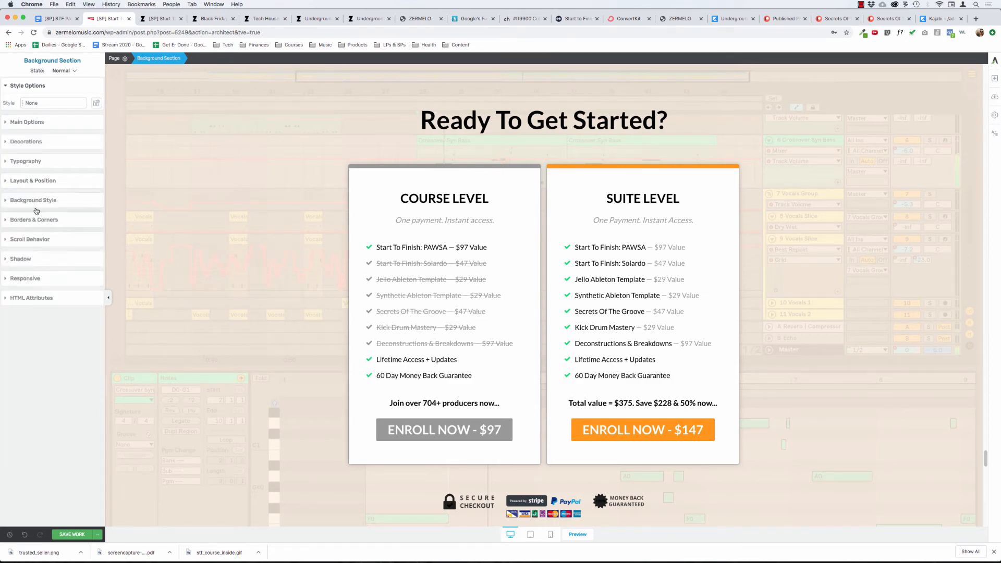
pyautogui.click(35, 201)
pyautogui.click(18, 235)
pyautogui.press('super+c')
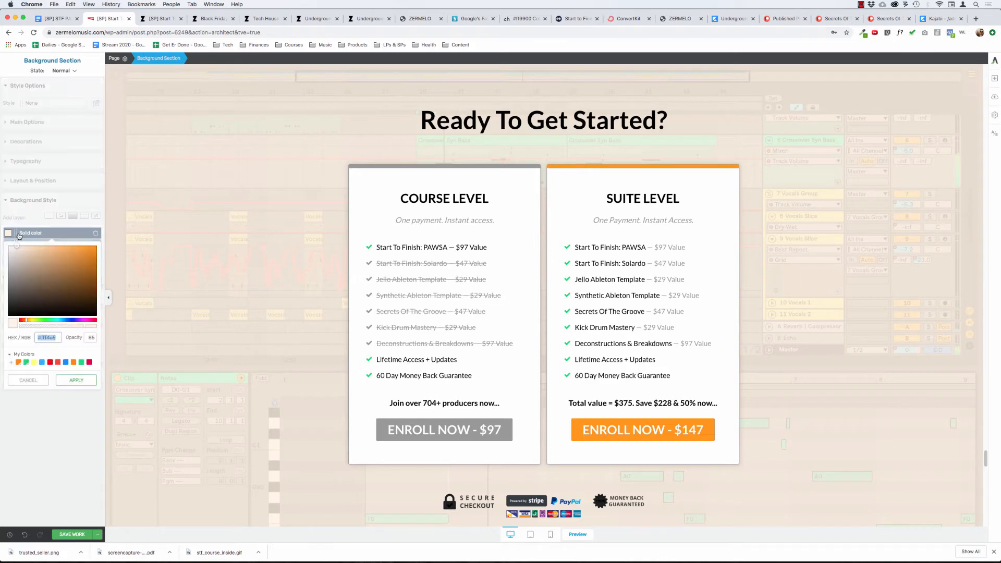
# Switch to the untitled TextEdit note and replace all its text with the copied hex code of the overlay colour.
pyautogui.press('super+Tab')
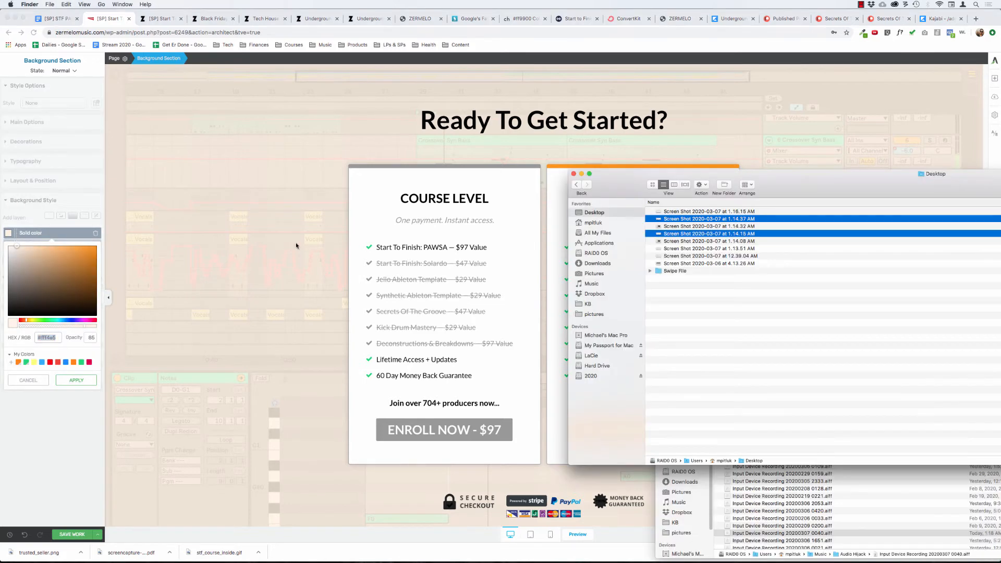
pyautogui.press('super+Tab')
pyautogui.press('super+Tab')
pyautogui.press('super+Tab')
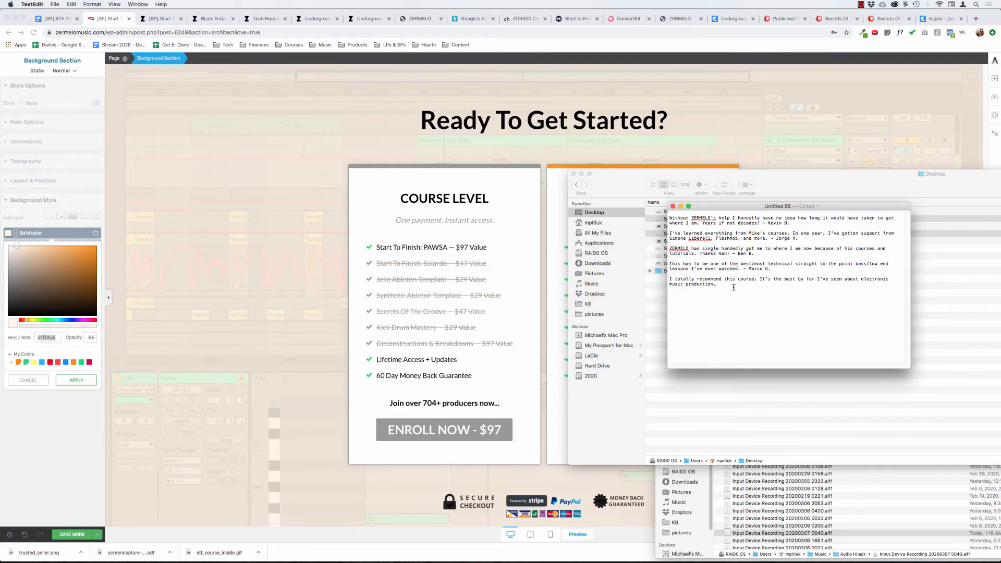
pyautogui.press('super+a')
pyautogui.press('BackSpace')
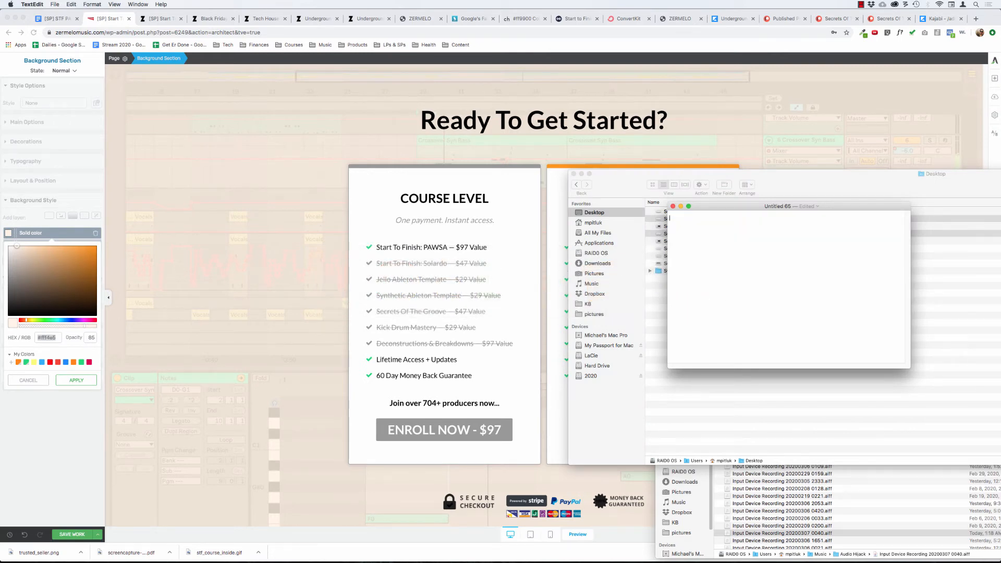
pyautogui.press('super+v')
# Set the solid colour layer behind the Ready To Get Started? section to white (#ffffff) and apply it.
pyautogui.click(48, 345)
pyautogui.moveTo(36, 287); pyautogui.dragTo(1, 228)
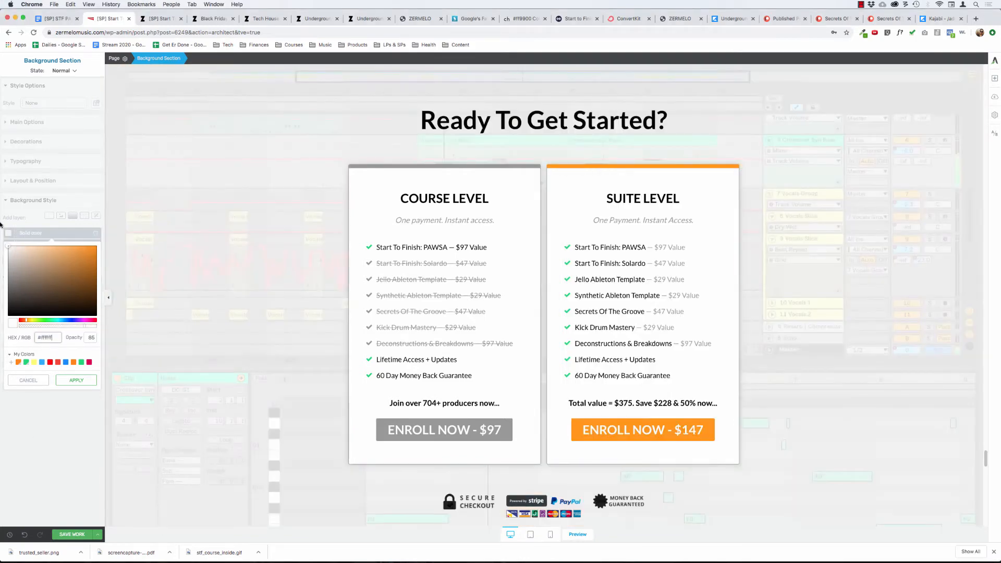
pyautogui.click(81, 386)
pyautogui.scroll(5, 156, 406)
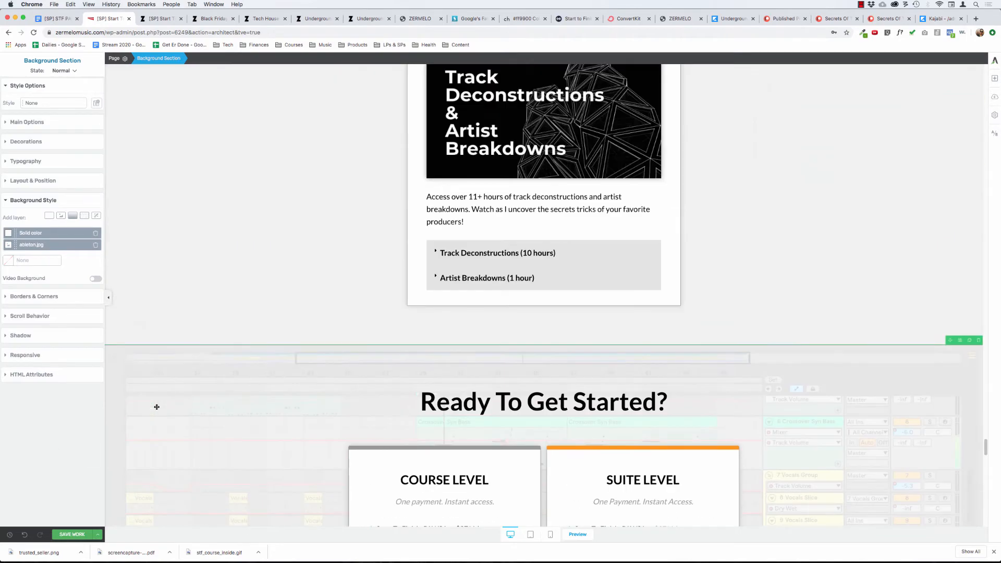
# Compare the backgrounds of the bonus sections and the Ready To Get Started? section, and select the Ready To Get Started? background section.
pyautogui.scroll(-5, 157, 406)
pyautogui.scroll(5, 156, 405)
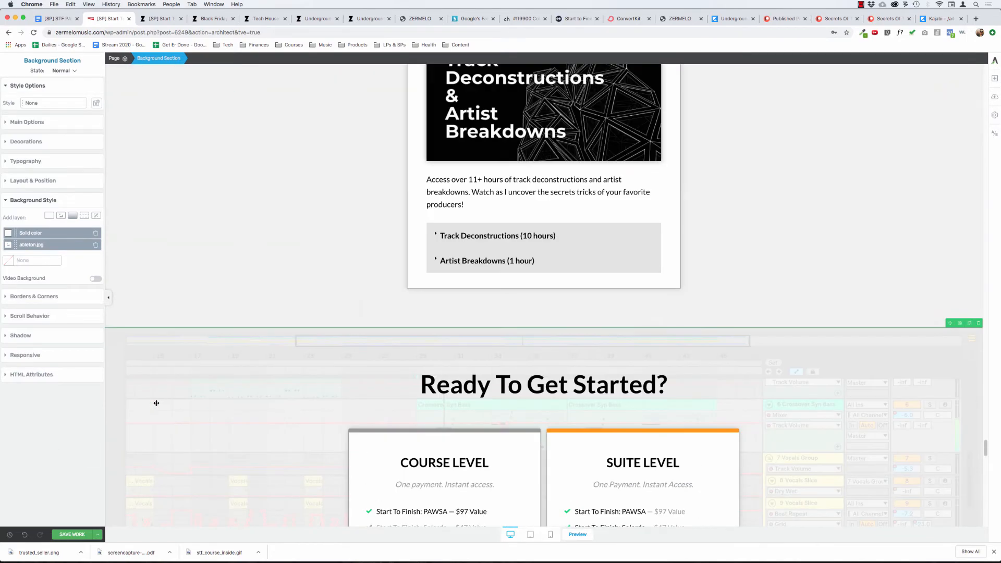
pyautogui.scroll(3, 156, 402)
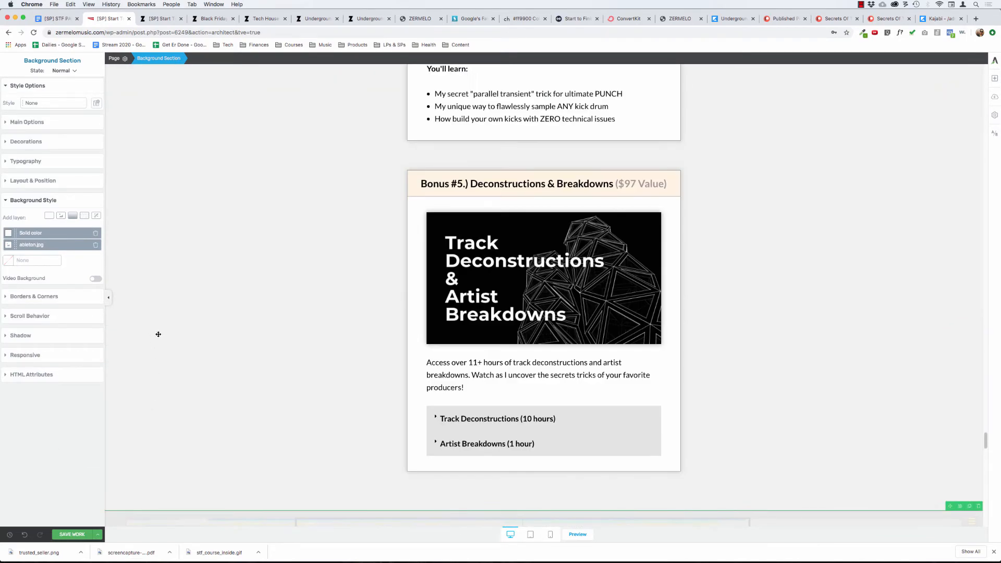
pyautogui.scroll(3, 158, 334)
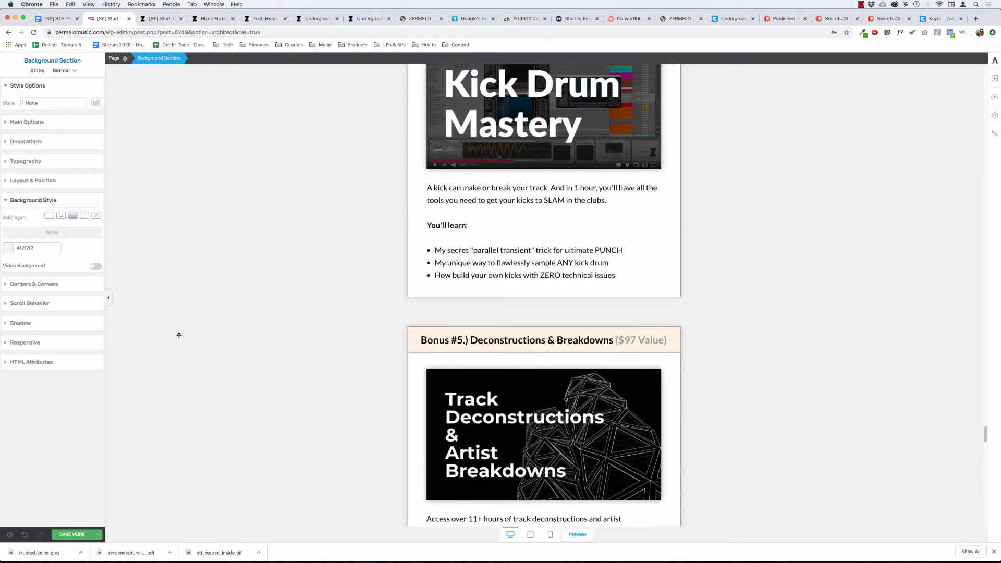
pyautogui.scroll(-10, 179, 334)
pyautogui.click(163, 316)
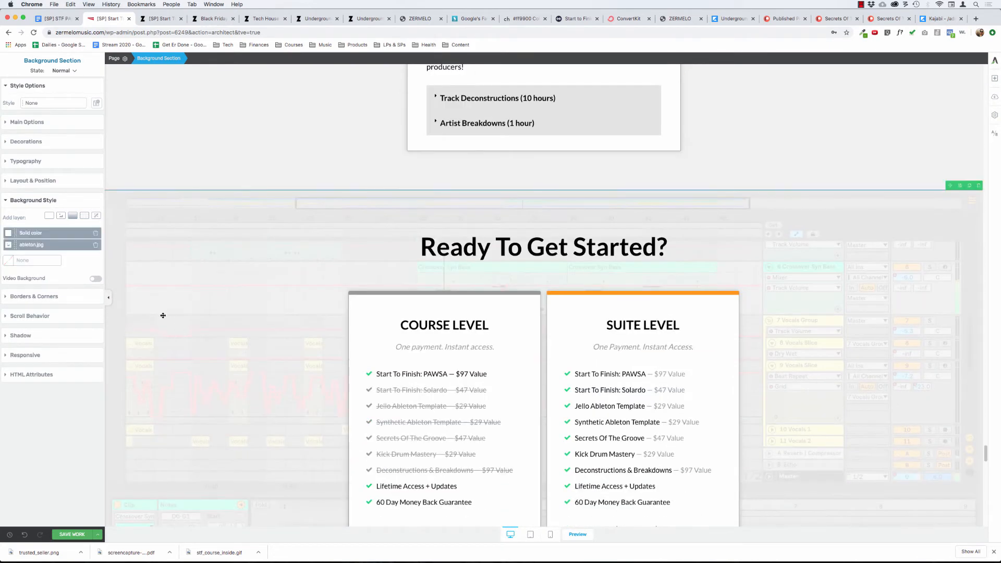
# Try removing both the ableton.jpg image layer and the solid colour layer from the Ready To Get Started? background.
pyautogui.scroll(-4, 163, 316)
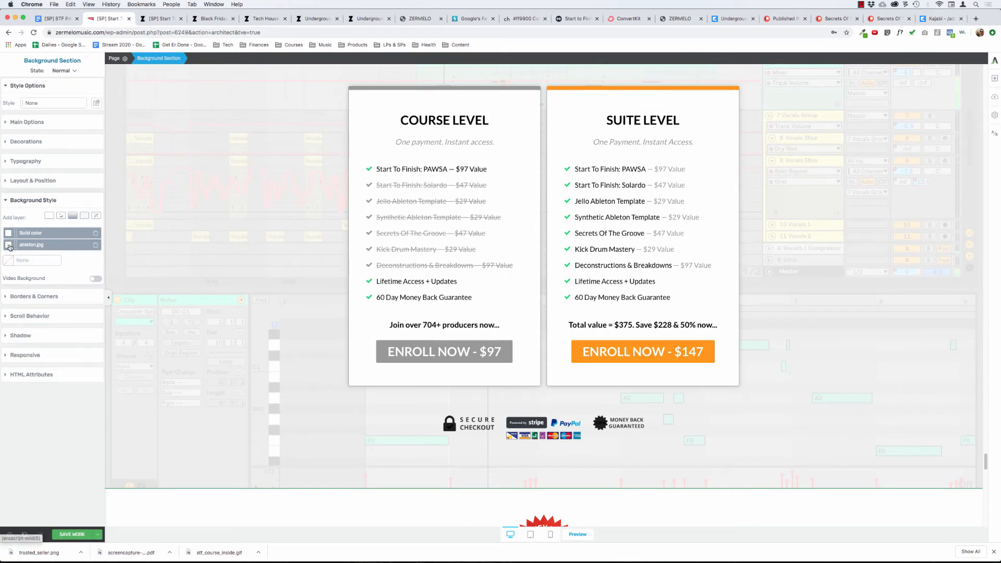
pyautogui.click(20, 246)
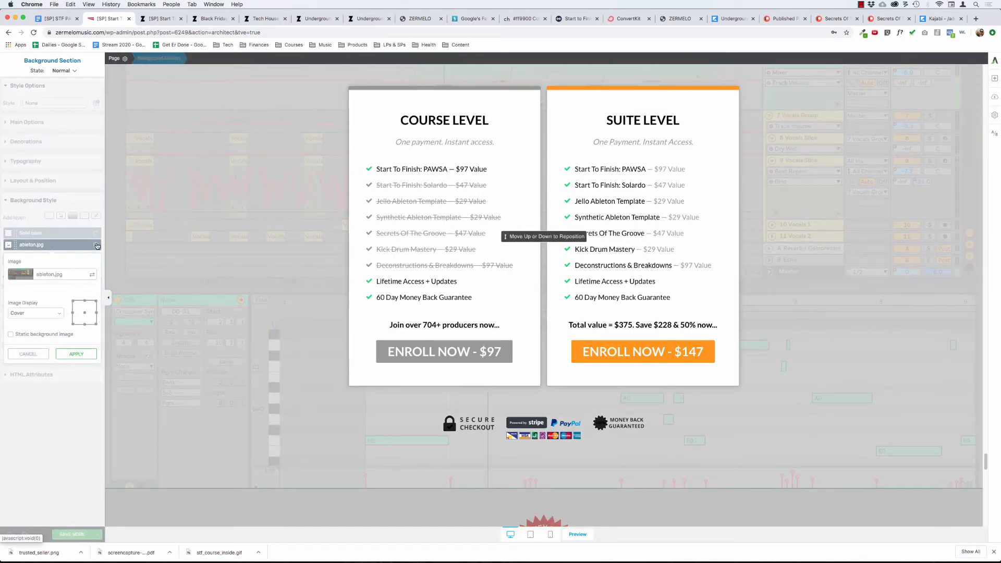
pyautogui.click(95, 245)
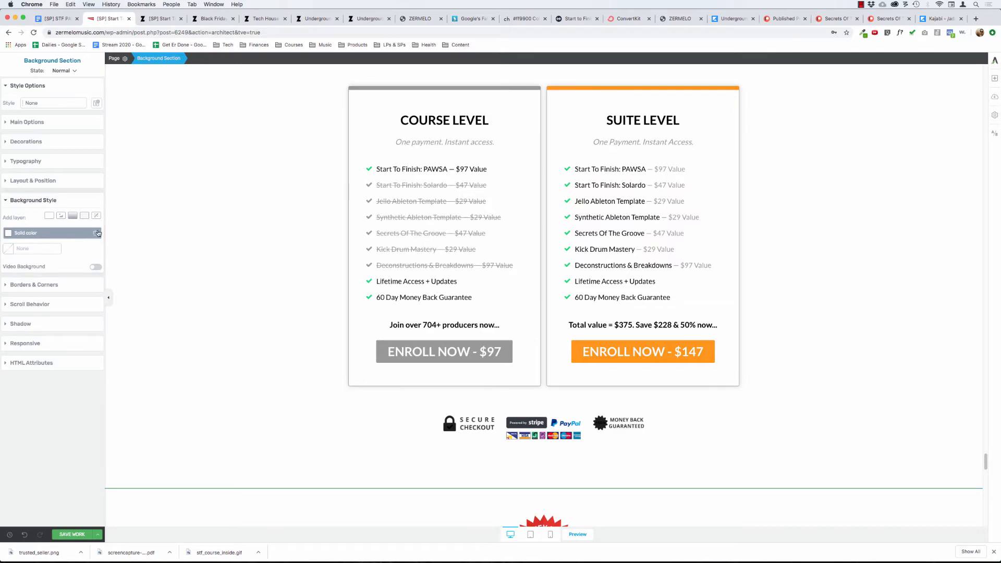
pyautogui.click(96, 233)
pyautogui.scroll(2, 172, 235)
pyautogui.scroll(3, 172, 236)
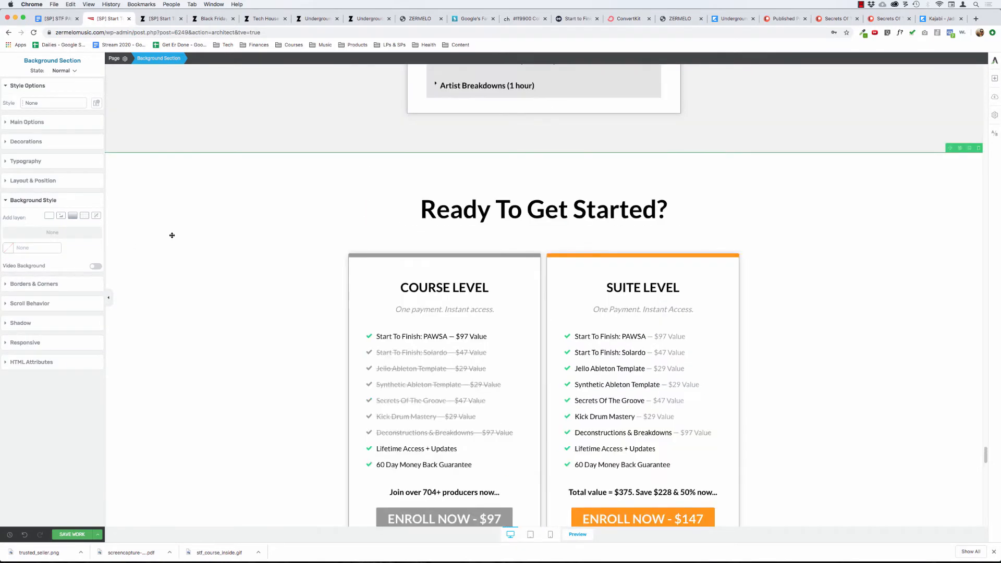
pyautogui.scroll(-6, 160, 177)
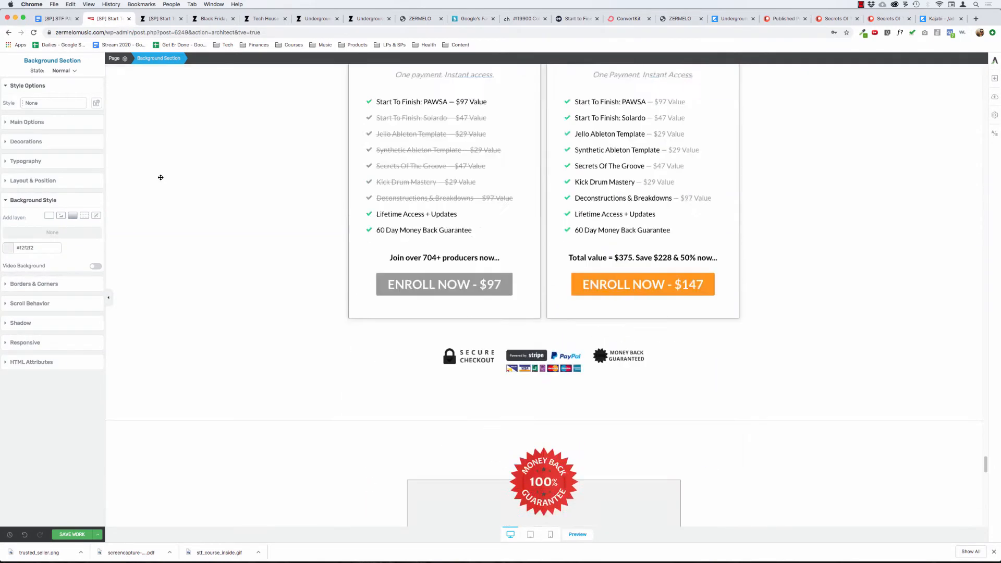
pyautogui.scroll(4, 160, 177)
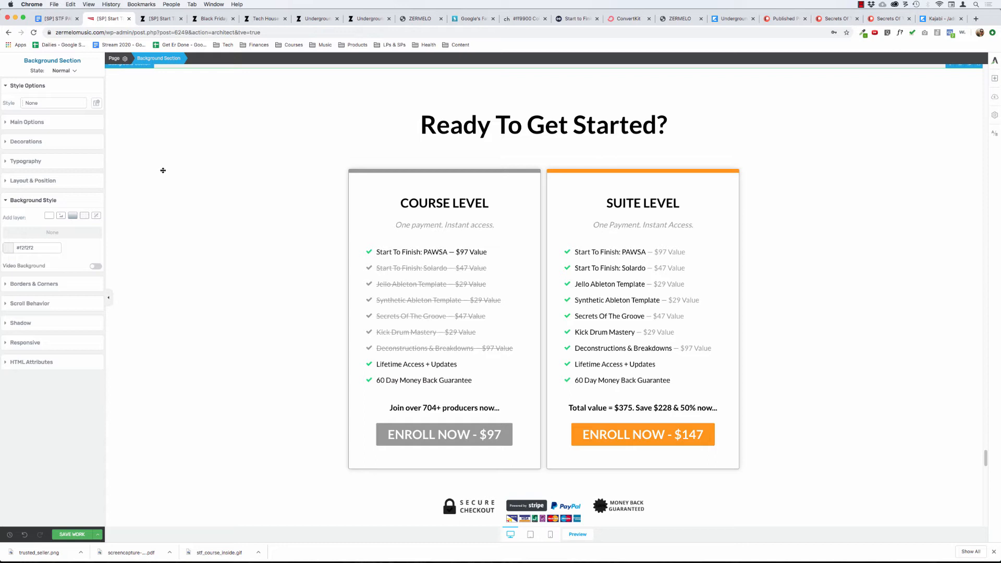
pyautogui.scroll(3, 173, 188)
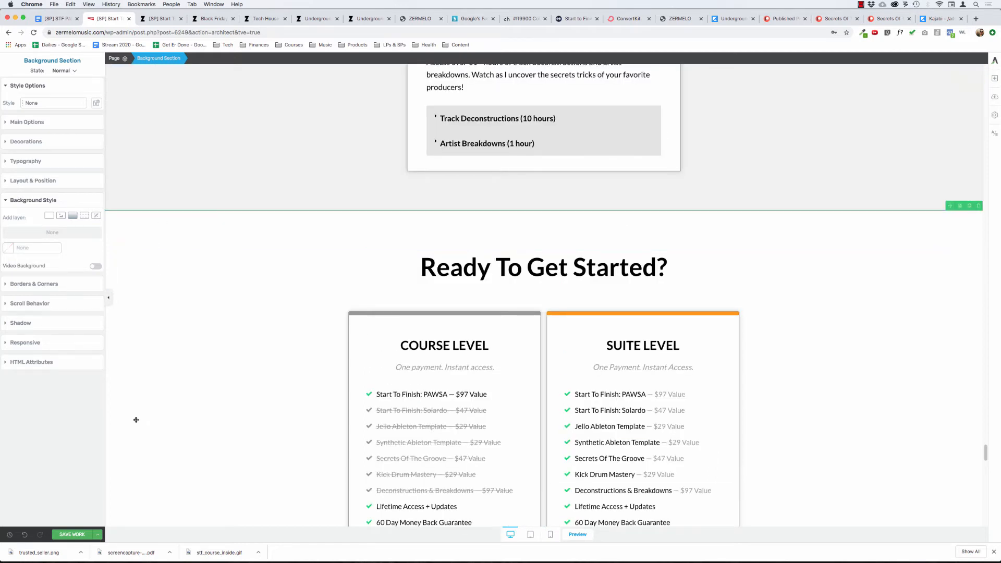
# Undo the removal of the two background layers from the Ready To Get Started? section.
pyautogui.click(25, 536)
pyautogui.click(25, 536)
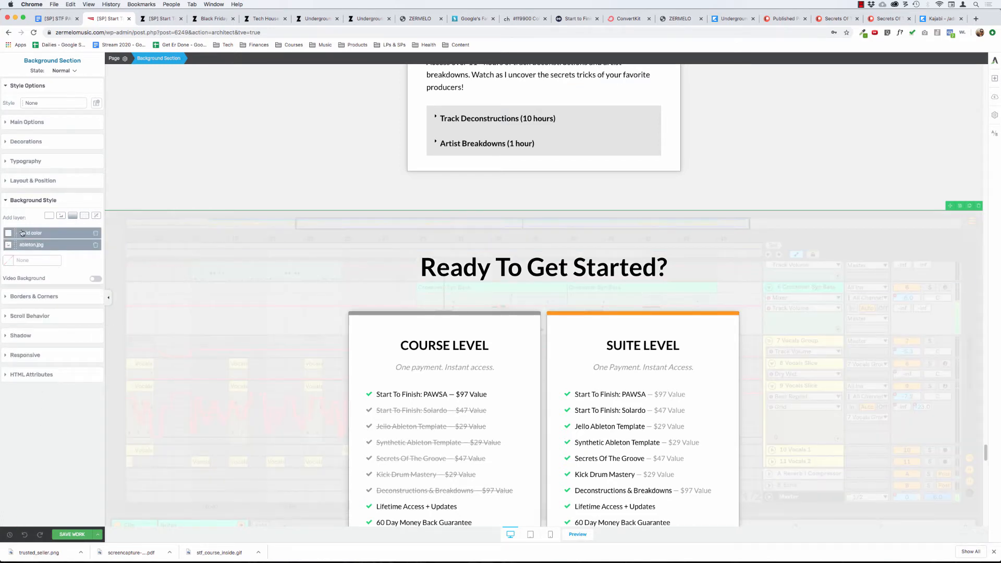
# Replace the solid colour layer of the Ready To Get Started? background with a linear gradient layer over the ableton.jpg image.
pyautogui.click(12, 233)
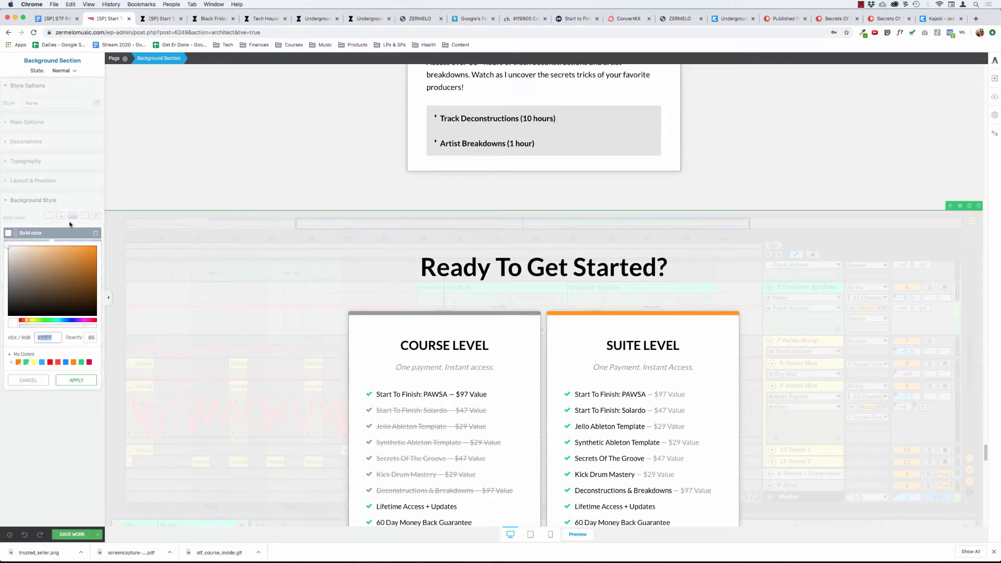
pyautogui.click(95, 233)
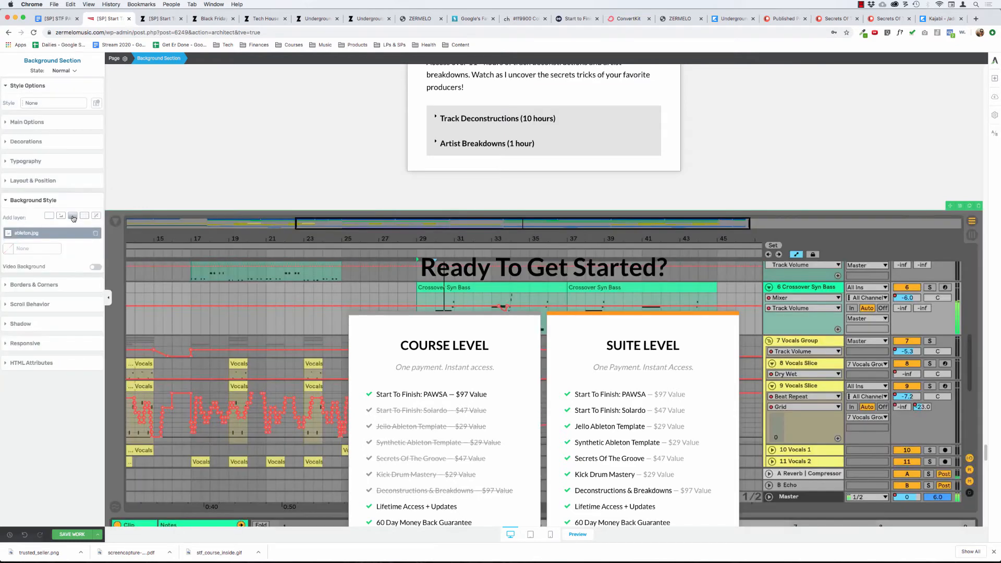
pyautogui.click(73, 217)
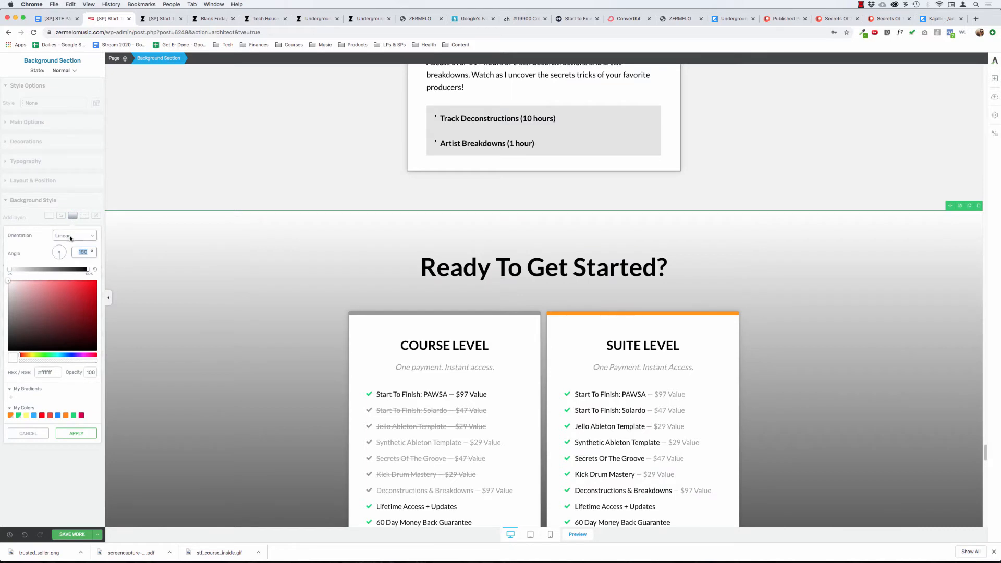
pyautogui.scroll(-3, 185, 272)
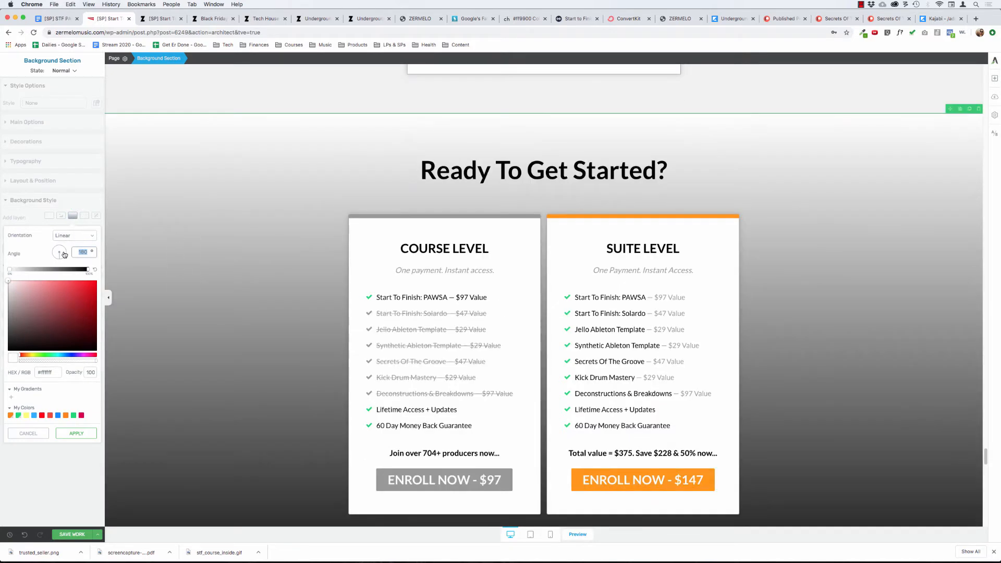
# Set the gradient's start colour to the copied #fff4e6 and its end colour to white (#ffffff).
pyautogui.click(9, 269)
pyautogui.click(73, 299)
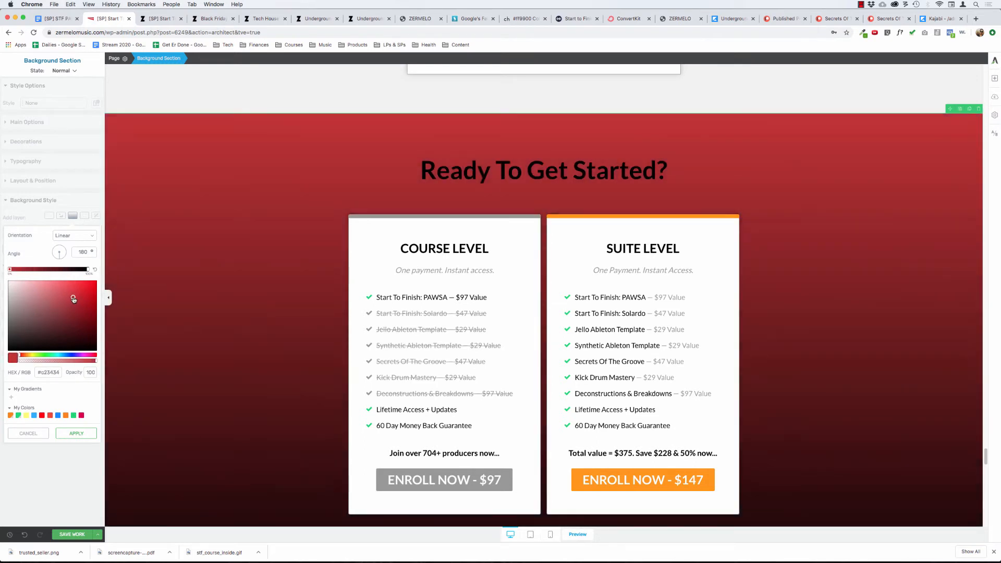
pyautogui.tripleClick(49, 371)
pyautogui.write('#fff4e5')
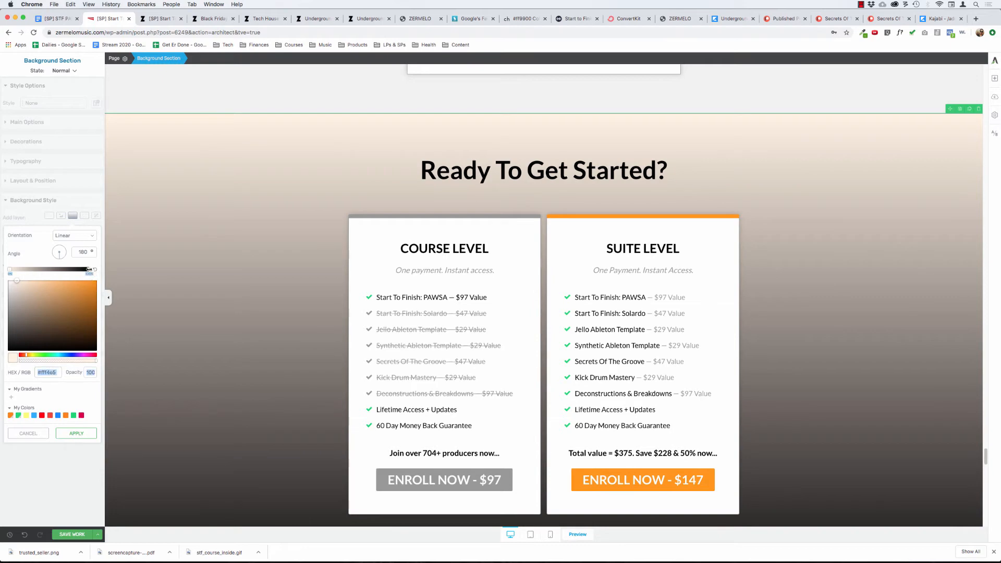
pyautogui.click(88, 269)
pyautogui.moveTo(32, 323); pyautogui.dragTo(0, 271)
# Set the gradient's start colour opacity to 80 so the image shows through, and apply the gradient layer.
pyautogui.scroll(-4, 181, 308)
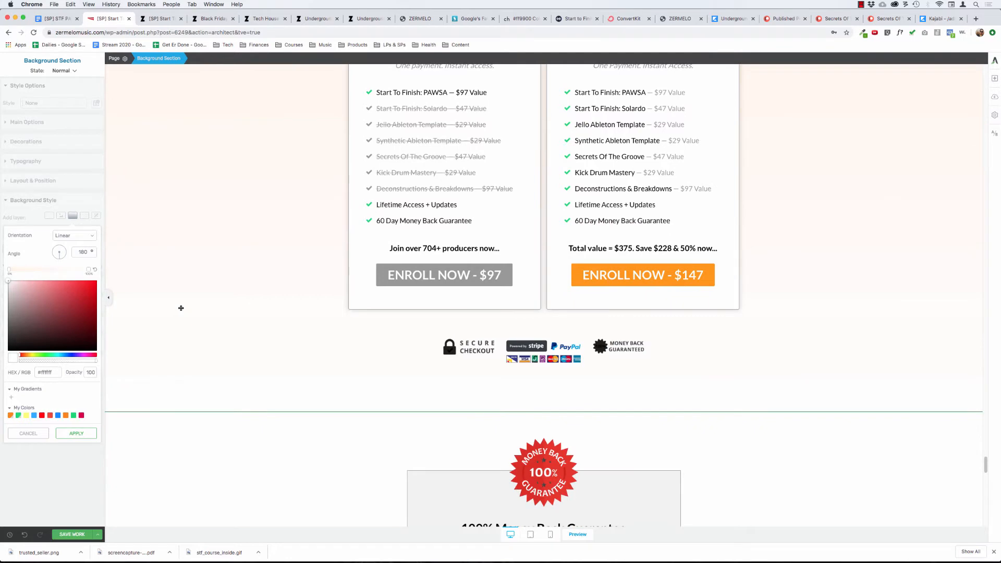
pyautogui.scroll(3, 181, 308)
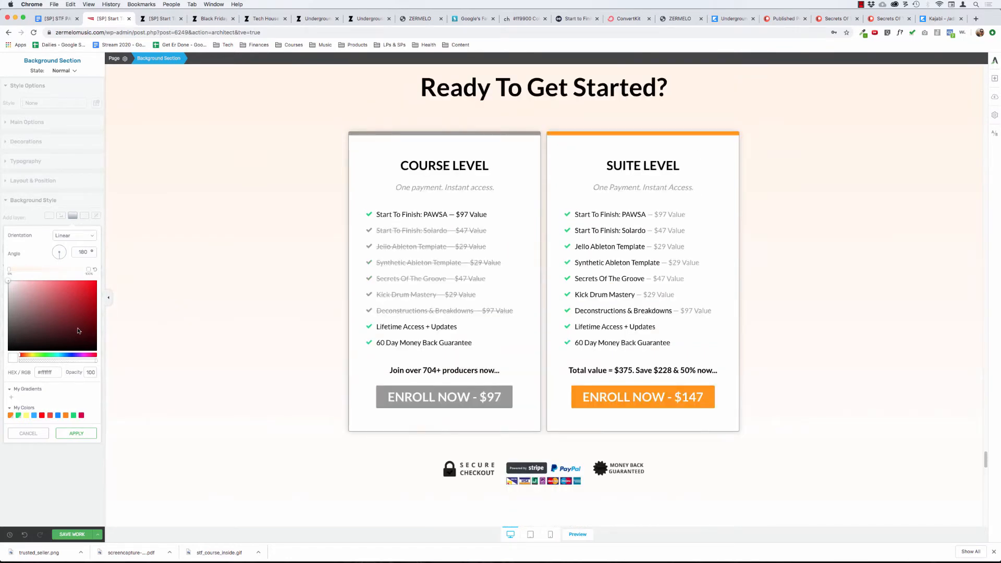
pyautogui.scroll(1, 270, 323)
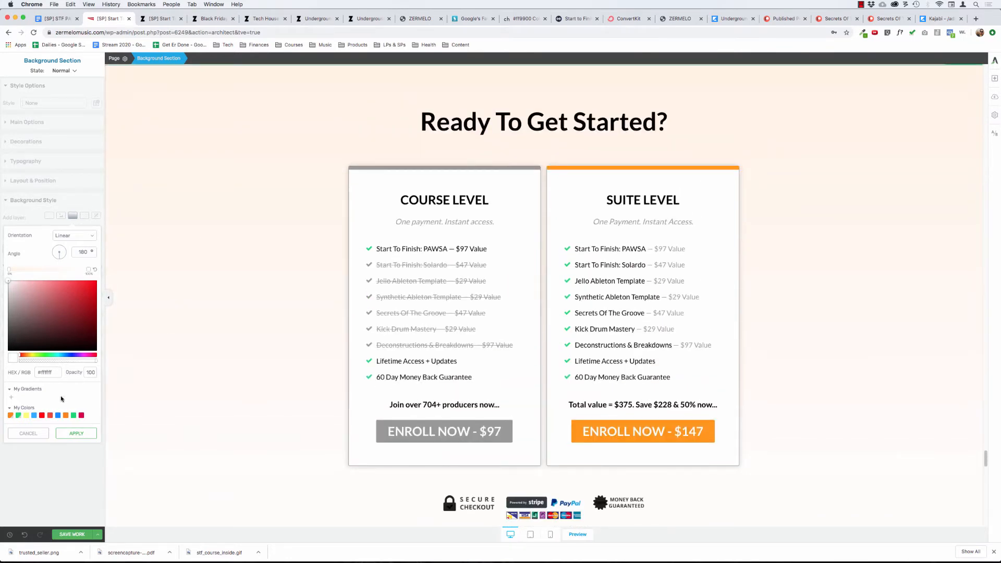
pyautogui.click(9, 270)
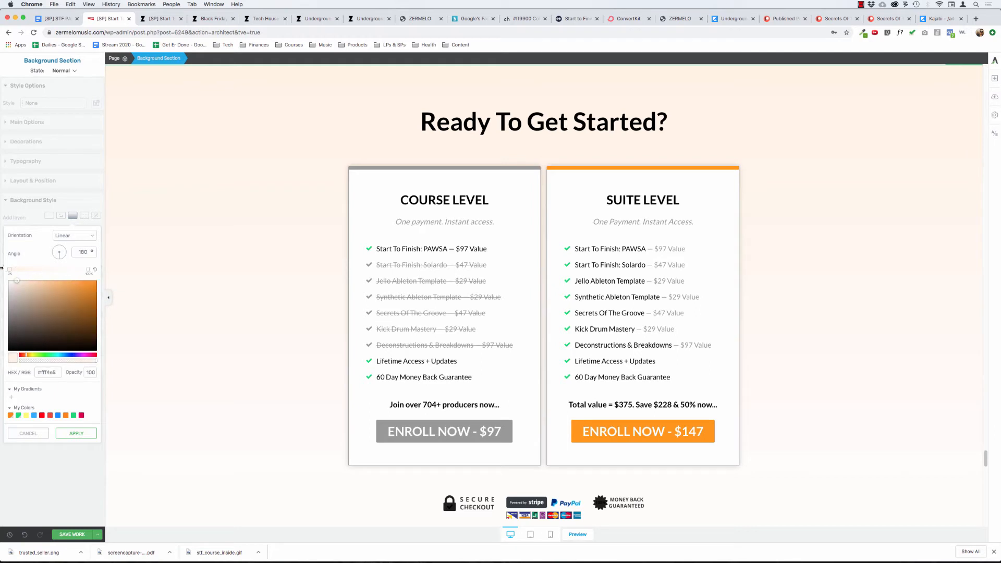
pyautogui.click(93, 372)
pyautogui.write('90')
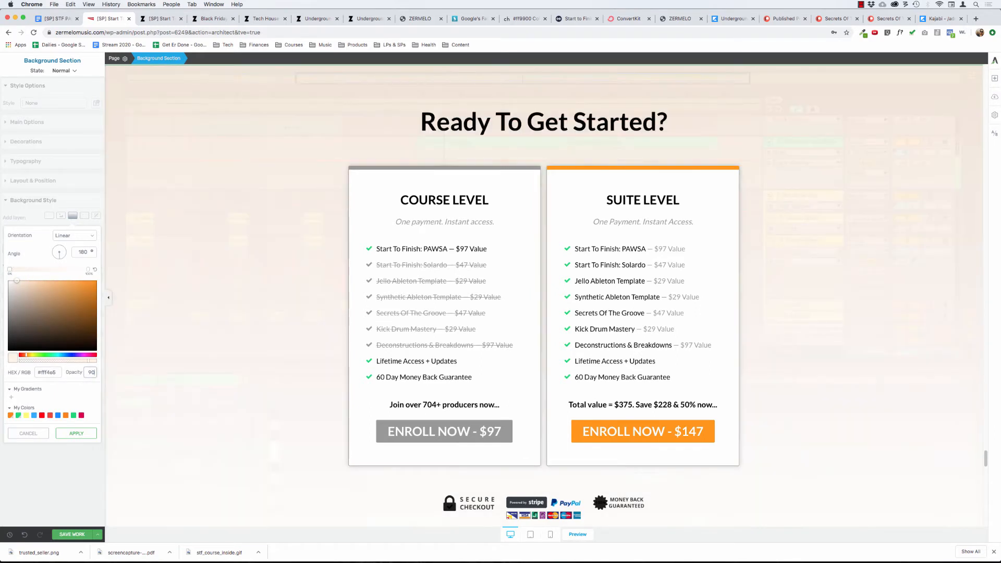
pyautogui.doubleClick(91, 371)
pyautogui.write('80')
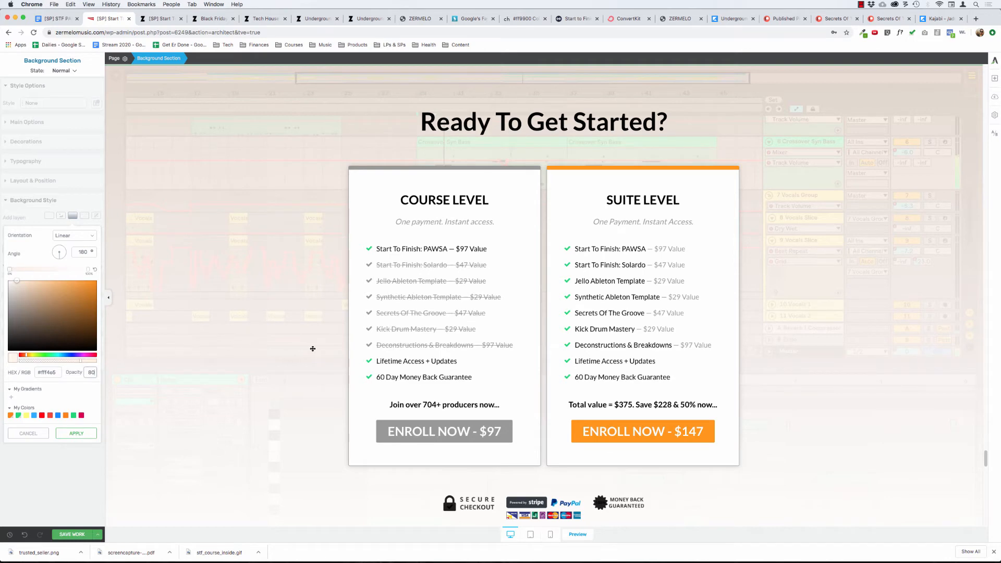
pyautogui.scroll(-3, 310, 349)
pyautogui.click(79, 435)
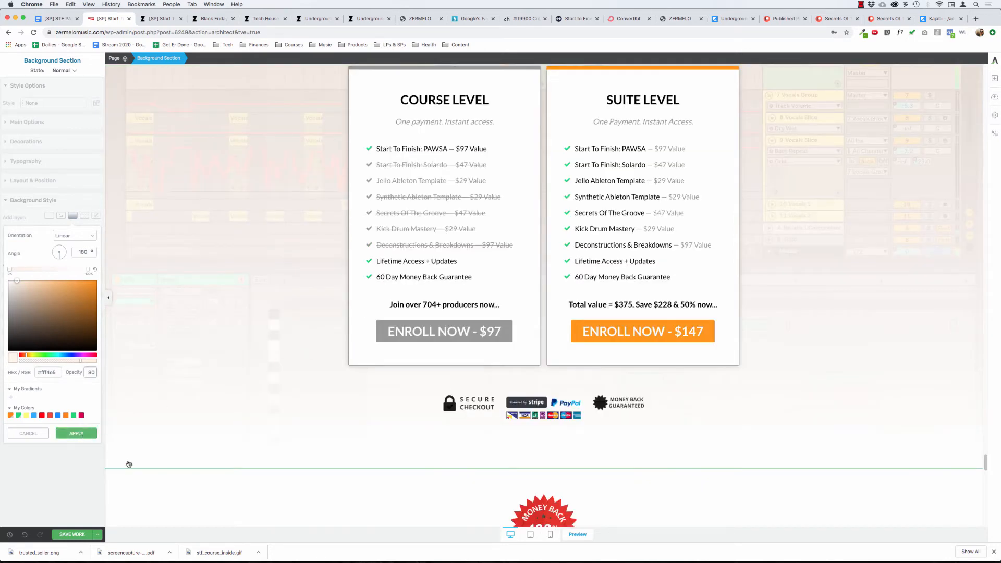
# Select the guarantee's background section and review how the gradient pricing section flows into the guarantee and testimonials.
pyautogui.click(140, 491)
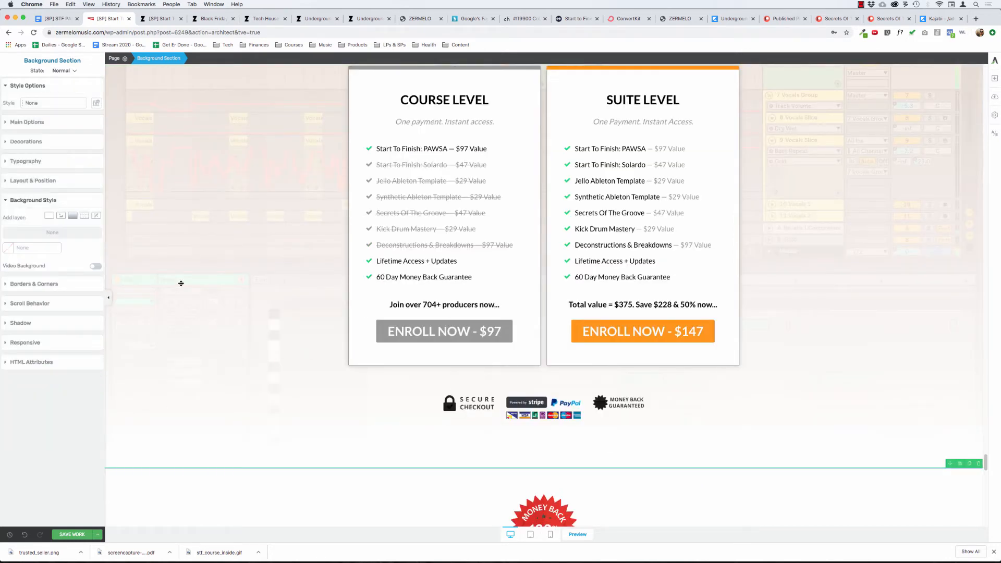
pyautogui.scroll(-6, 181, 283)
pyautogui.scroll(-10, 185, 277)
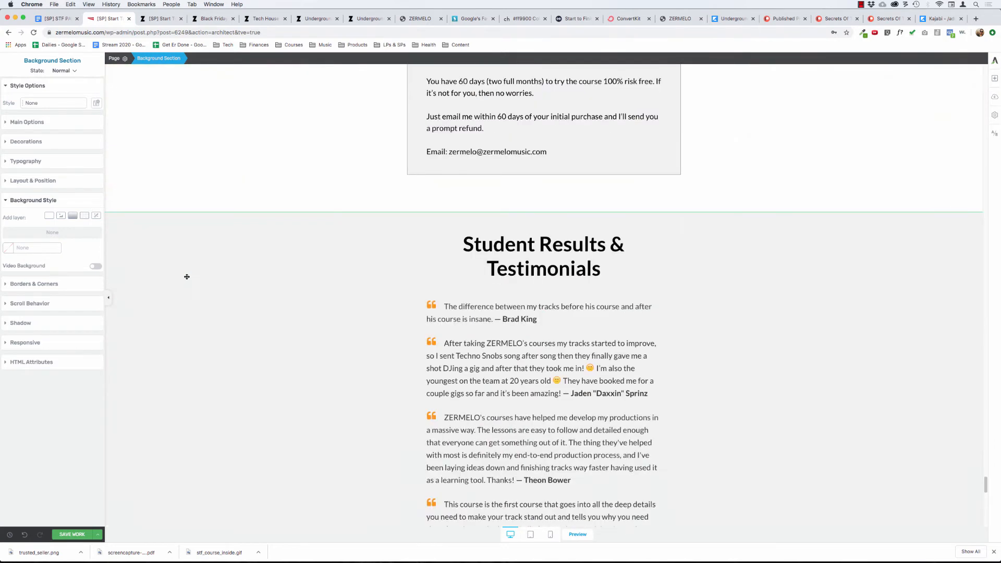
pyautogui.scroll(10, 203, 252)
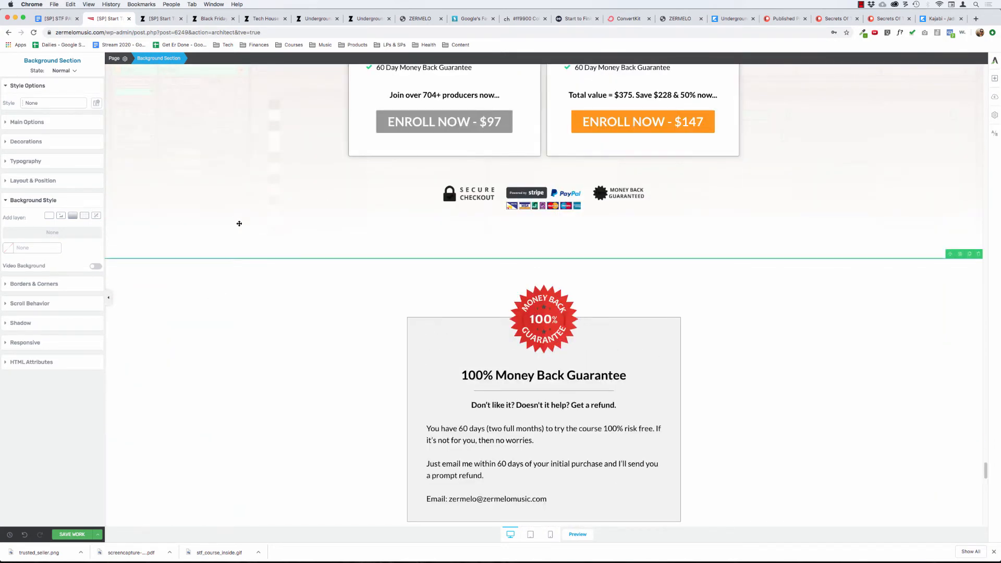
pyautogui.scroll(7, 269, 239)
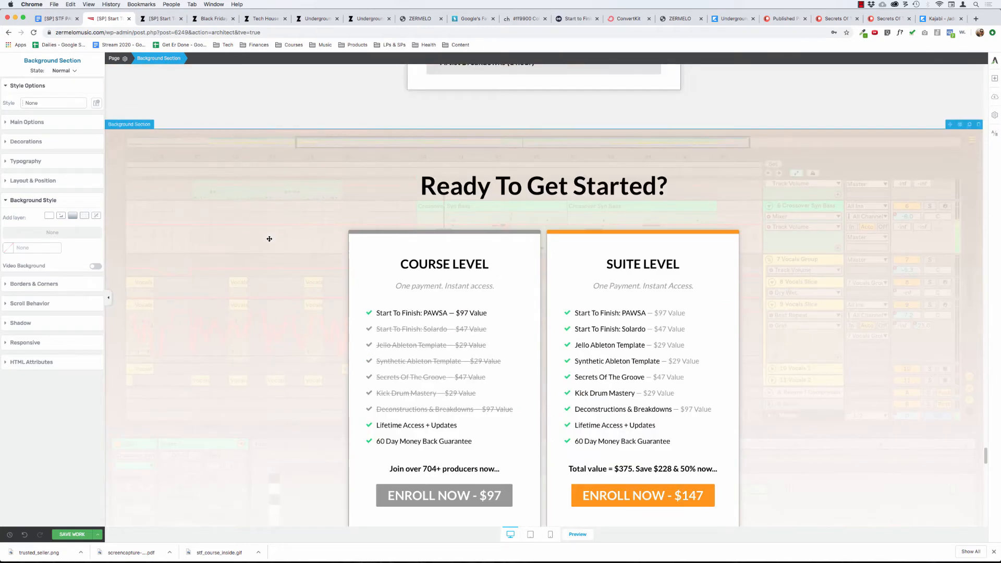
pyautogui.scroll(-2, 269, 238)
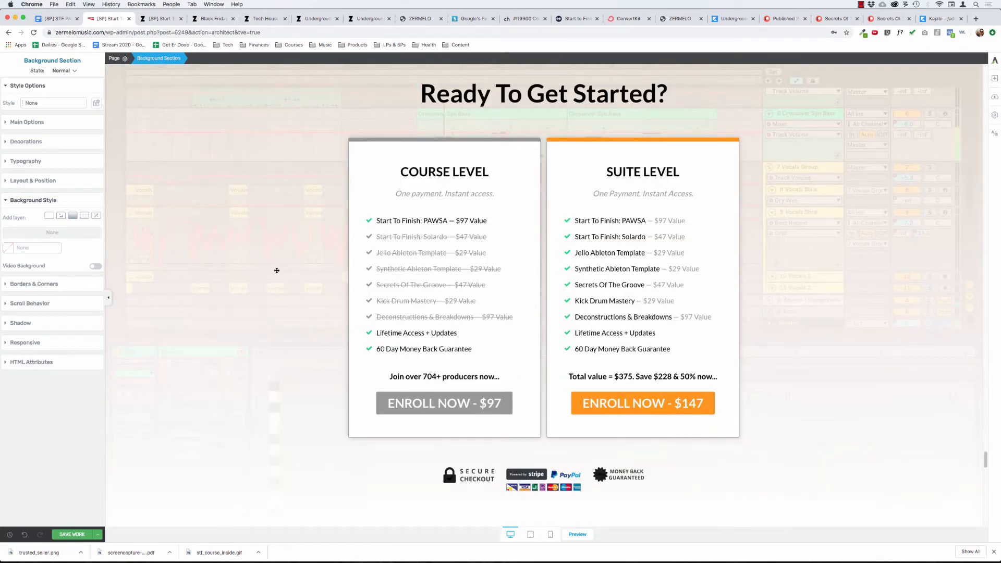
pyautogui.scroll(4, 239, 279)
pyautogui.scroll(-2, 238, 279)
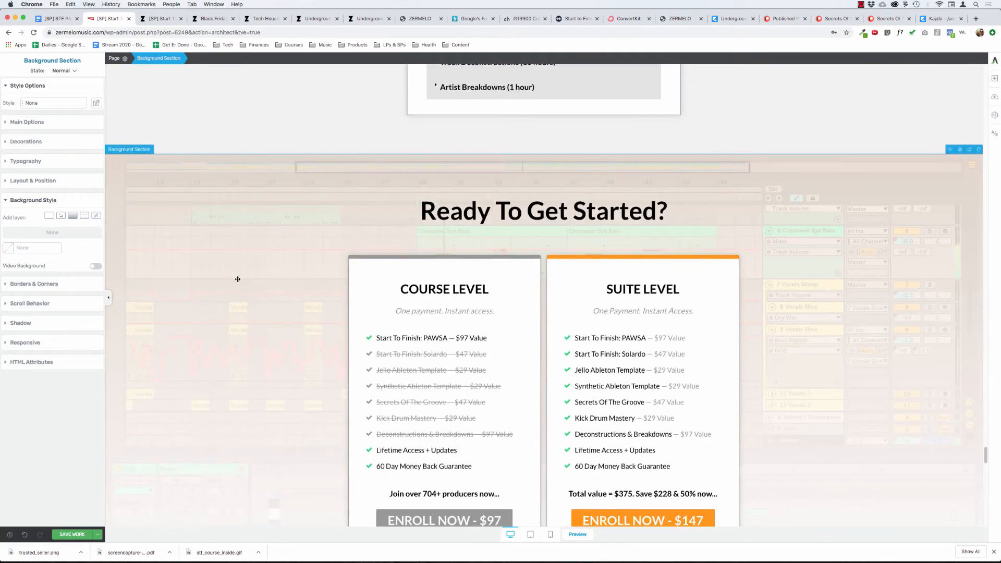
pyautogui.scroll(-11, 238, 280)
pyautogui.scroll(3, 258, 267)
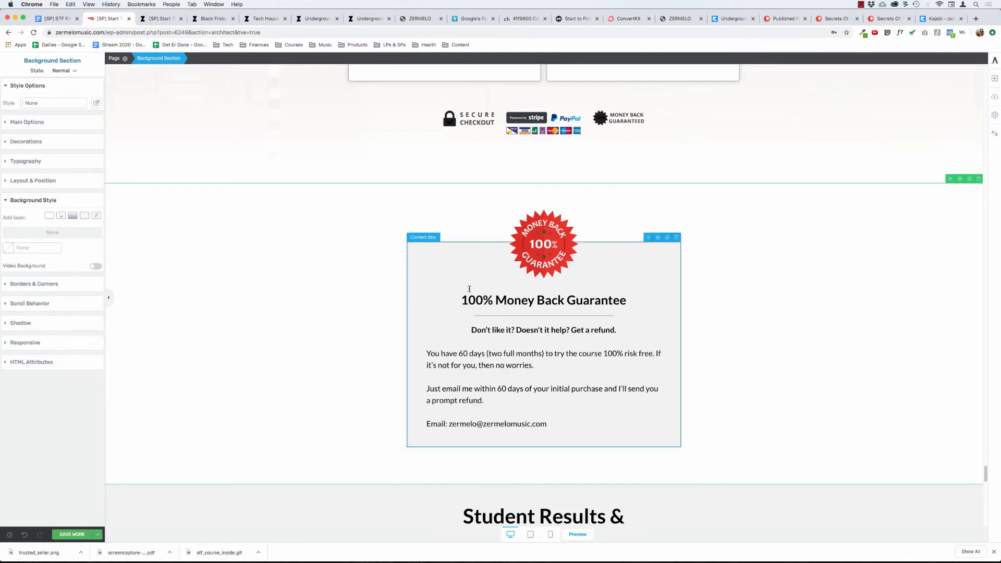
pyautogui.scroll(3, 362, 221)
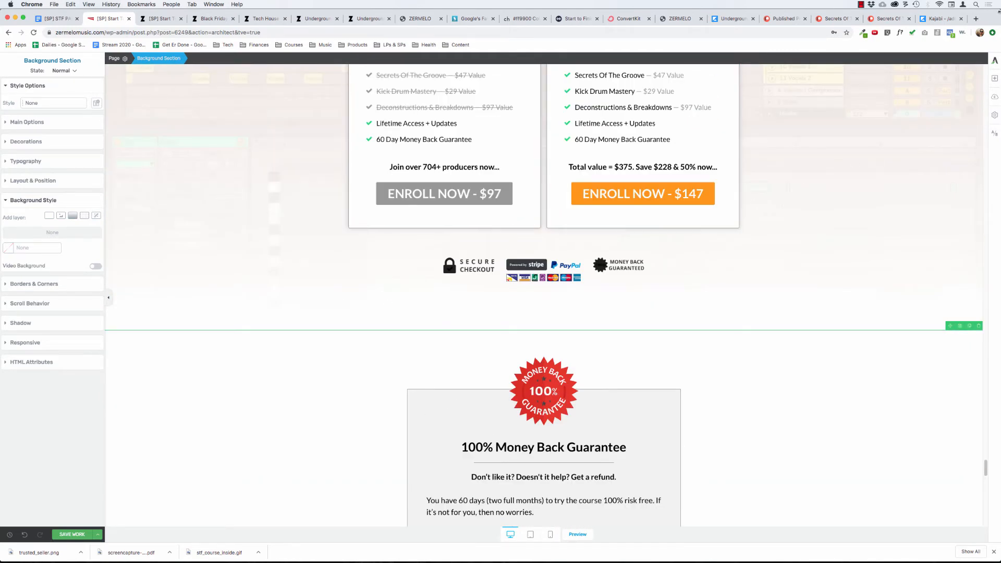
# Insert a Guarantee Box element below the checkout badges, using the green-badge "Get [Desired Result] in [Time span]" template.
pyautogui.click(994, 78)
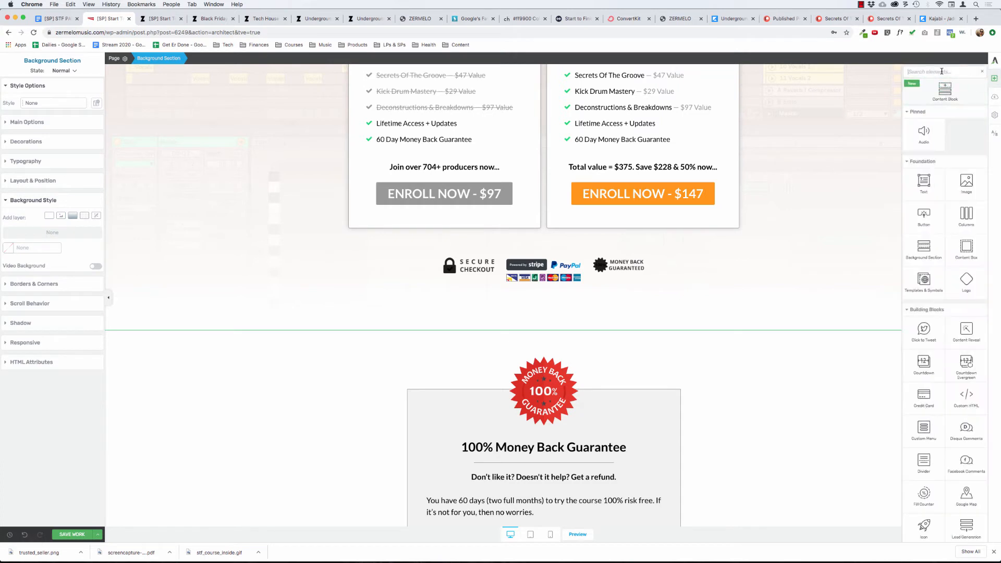
pyautogui.write('guaran')
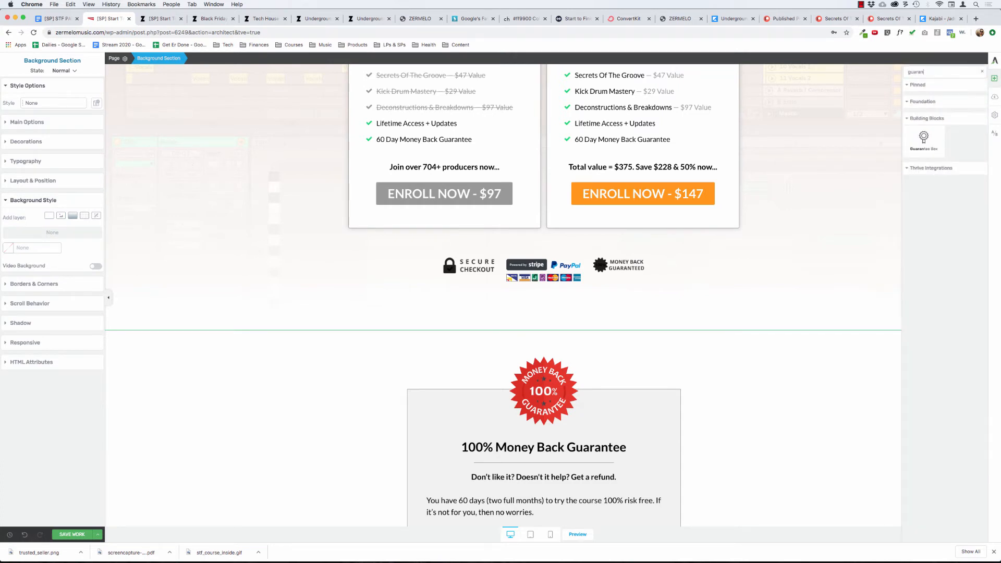
pyautogui.moveTo(924, 138); pyautogui.dragTo(540, 290)
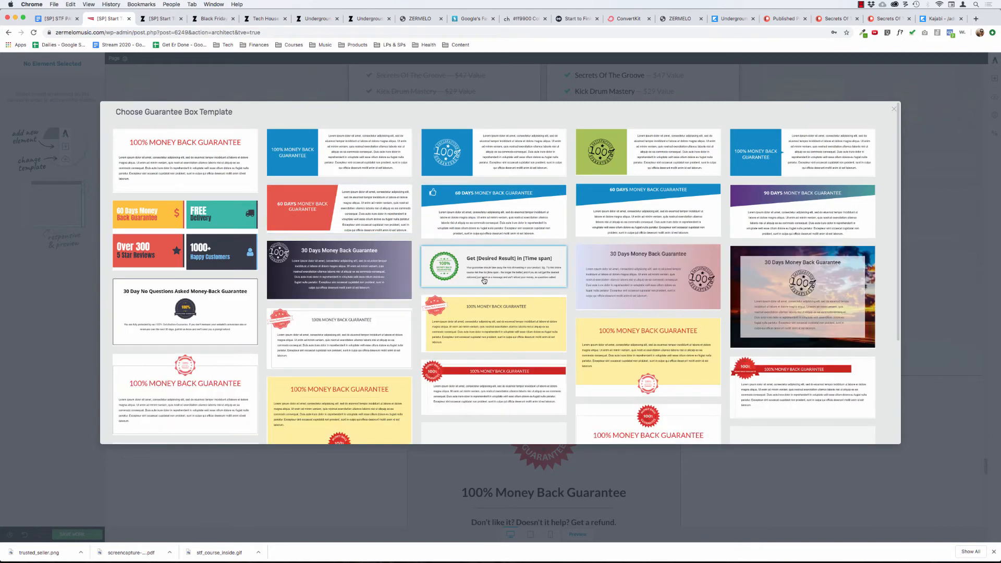
pyautogui.scroll(-3, 483, 281)
pyautogui.scroll(3, 499, 295)
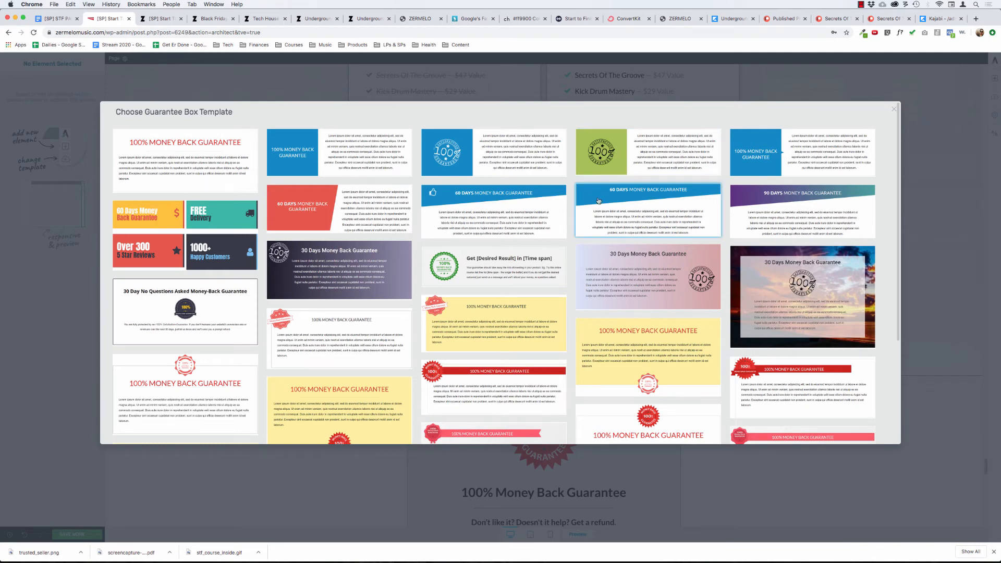
pyautogui.click(487, 274)
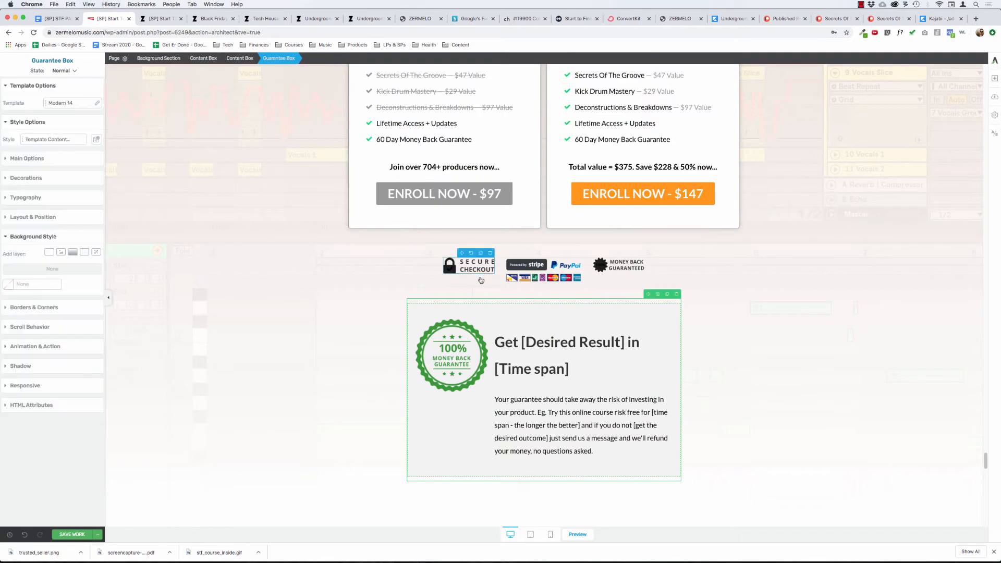
# Replace the new guarantee box's placeholder body text with the full refund text copied from the old guarantee section.
pyautogui.scroll(-2, 532, 365)
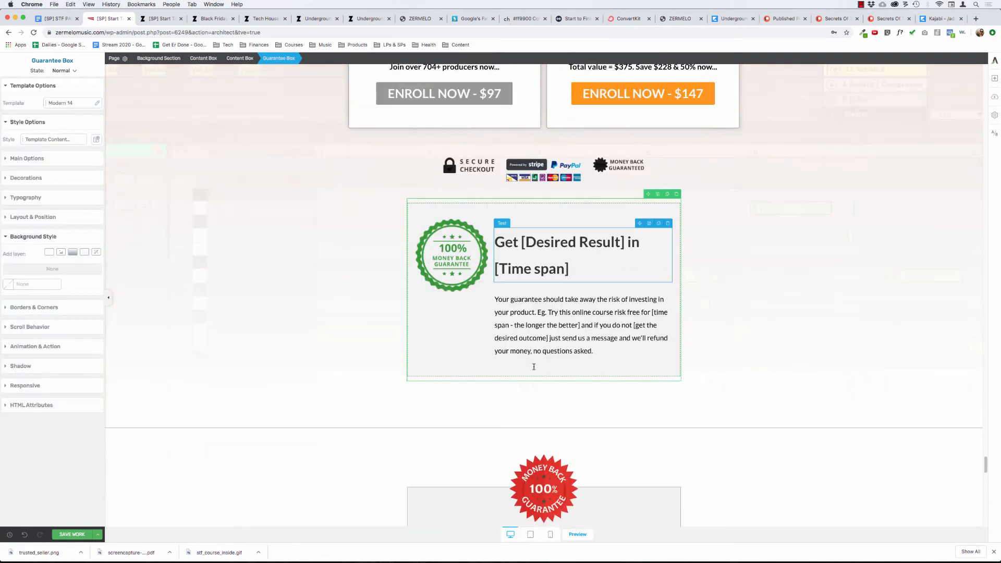
pyautogui.scroll(-7, 516, 368)
pyautogui.click(485, 249)
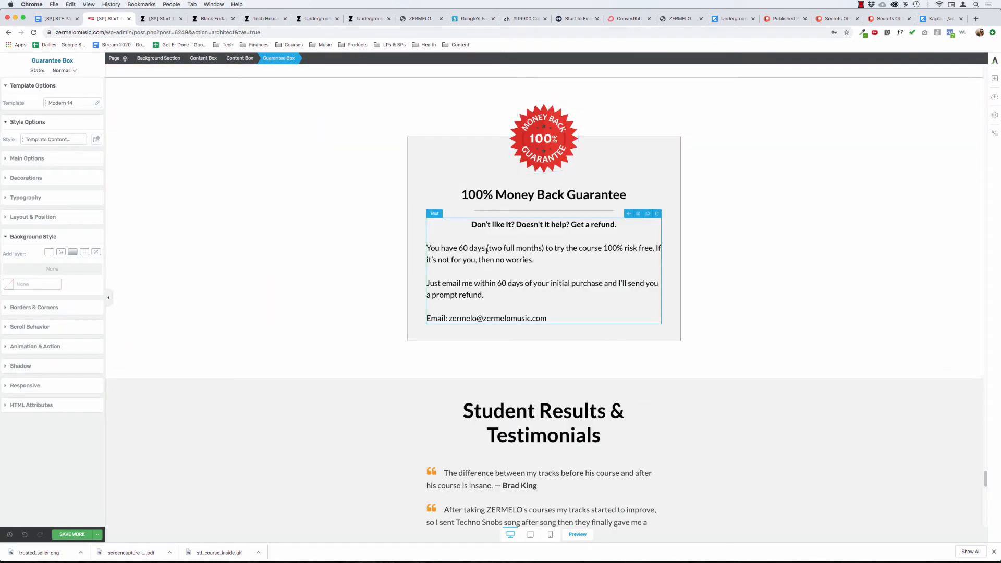
pyautogui.press('super+a')
pyautogui.press('super+c')
pyautogui.scroll(5, 511, 219)
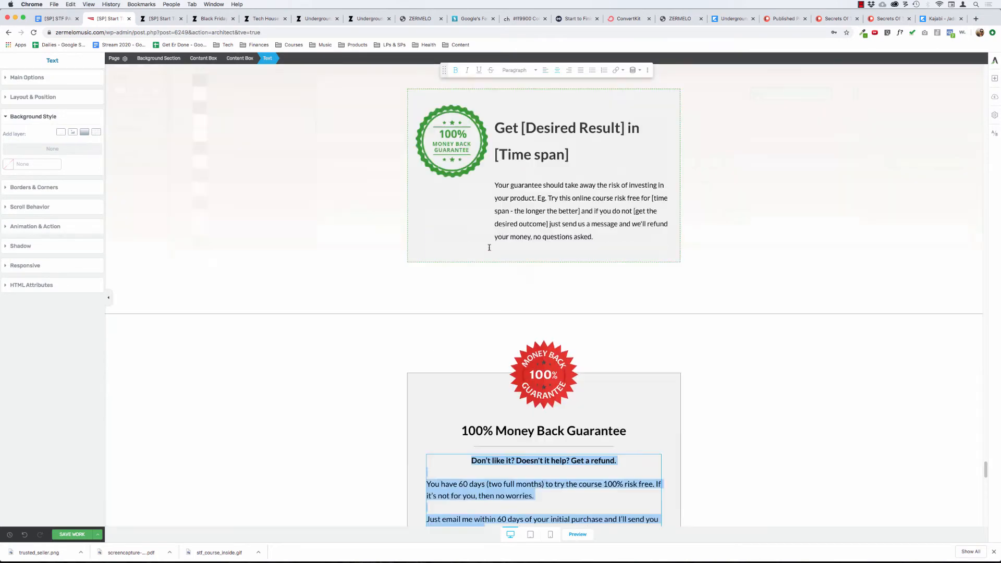
pyautogui.click(532, 197)
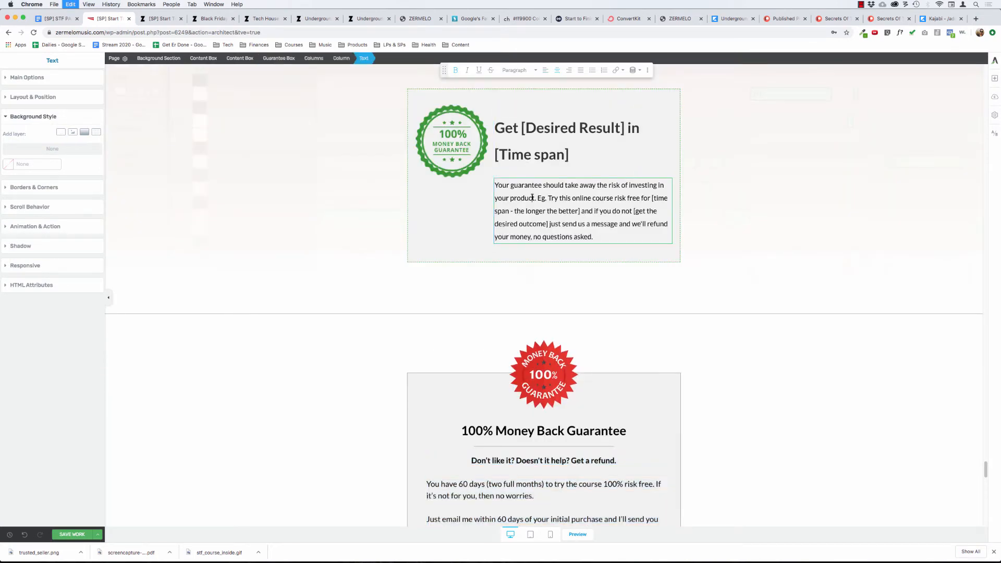
pyautogui.press('super+a')
pyautogui.press('super+v')
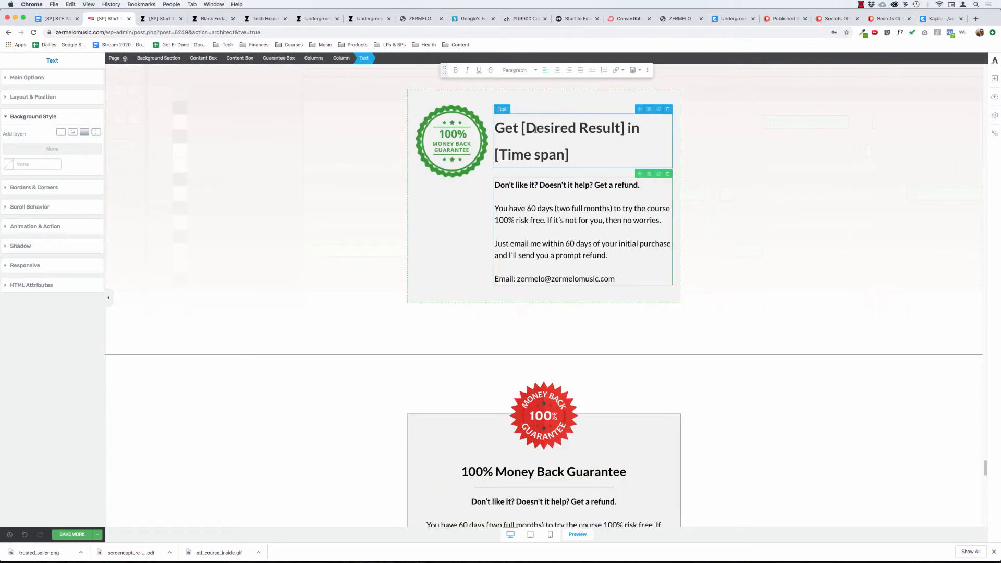
# Replace the new guarantee box's heading with "100% Money Back Guarantee".
pyautogui.press('super+a')
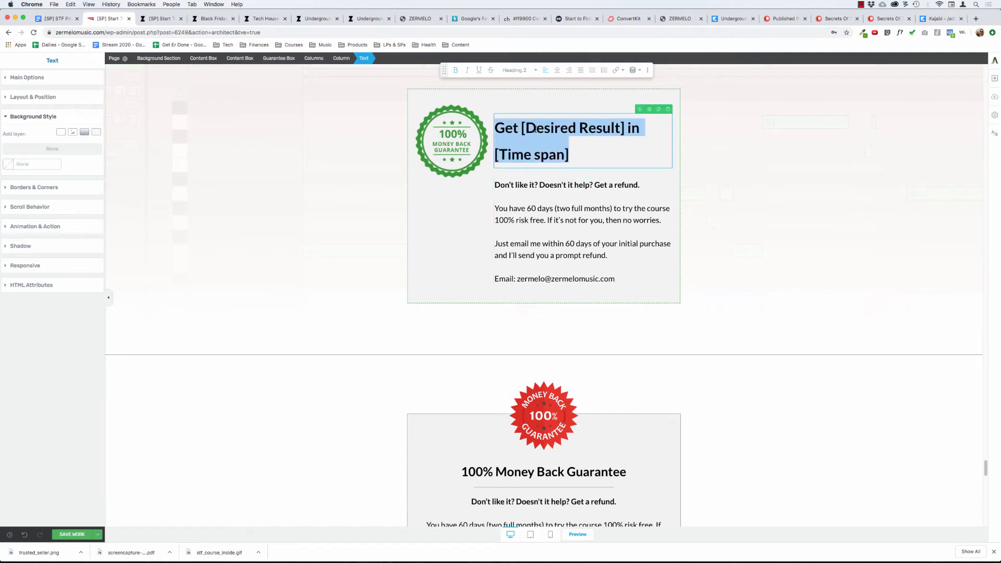
pyautogui.write('100')
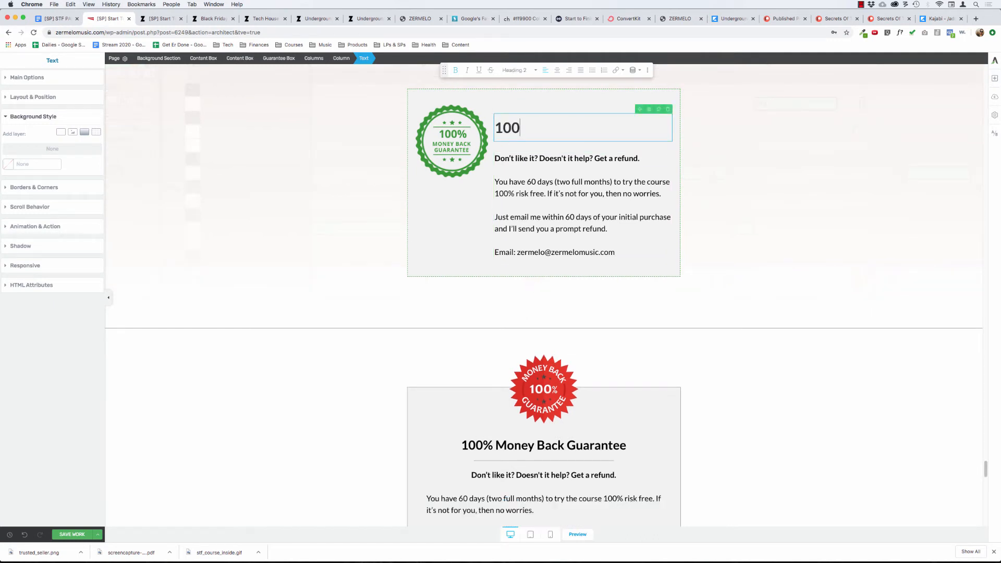
pyautogui.write('% Mo')
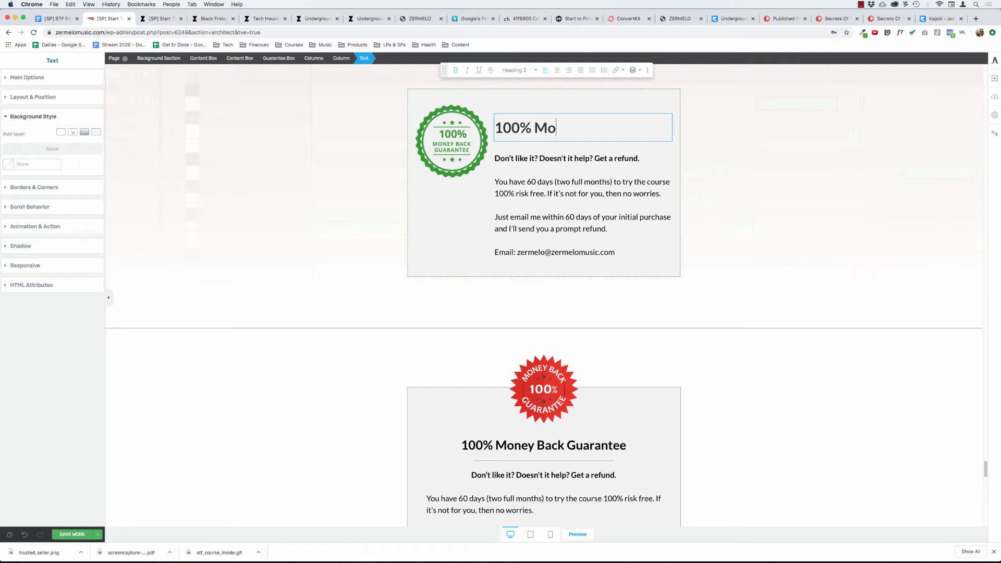
pyautogui.write('ney Back G')
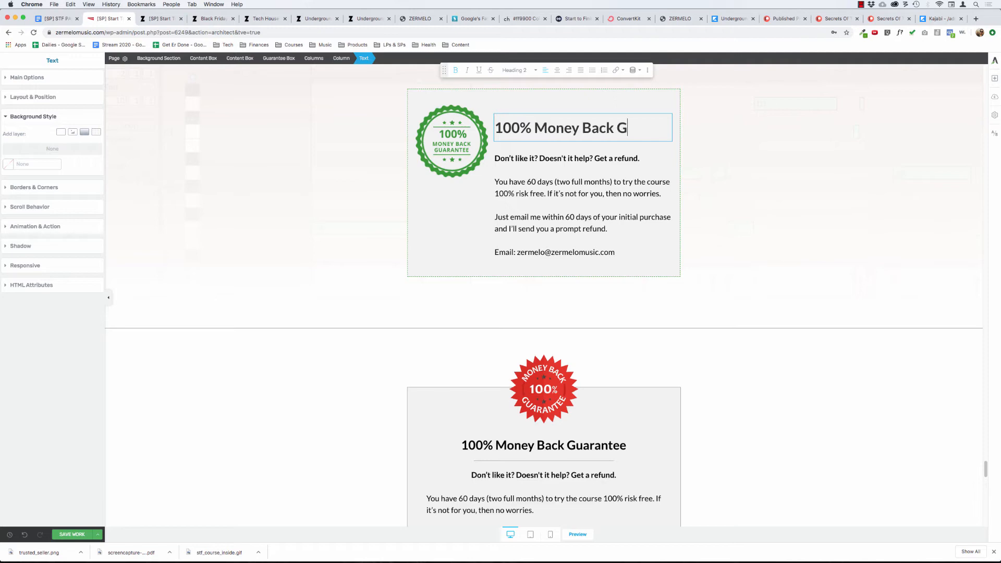
pyautogui.write('uarantee')
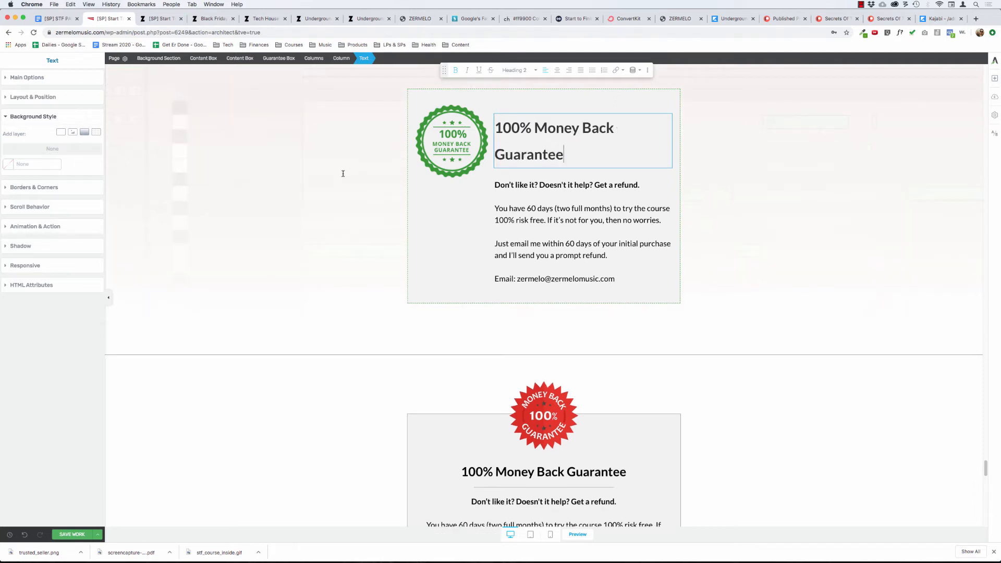
pyautogui.click(362, 172)
pyautogui.scroll(4, 365, 219)
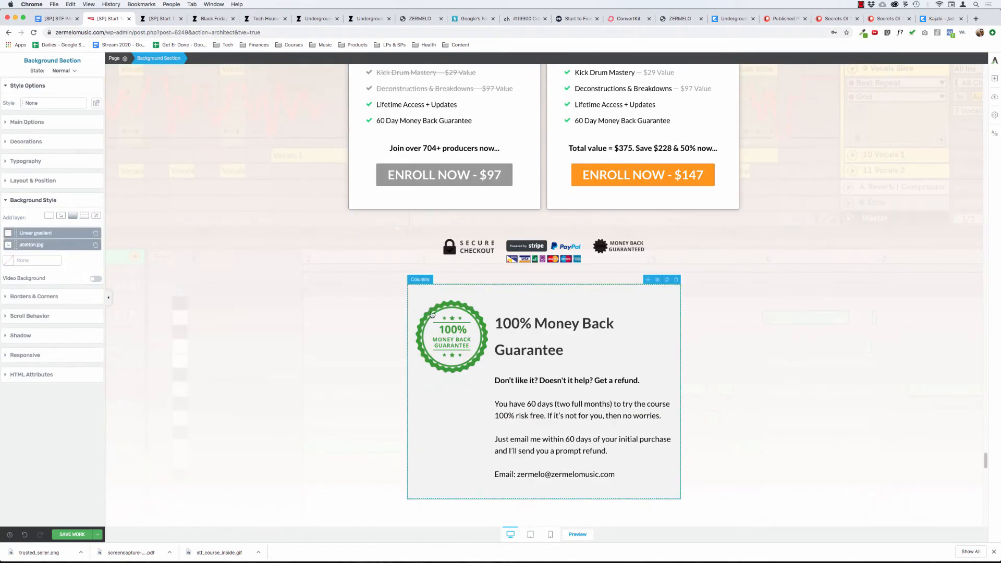
# Try to move the guarantee box out of the content box it shares with the checkout badges.
pyautogui.click(430, 312)
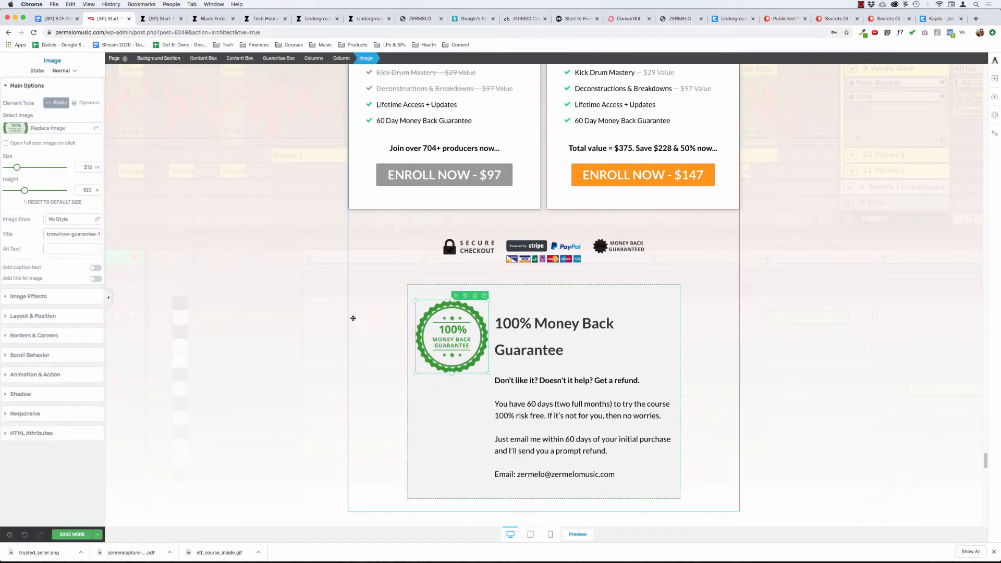
pyautogui.click(641, 292)
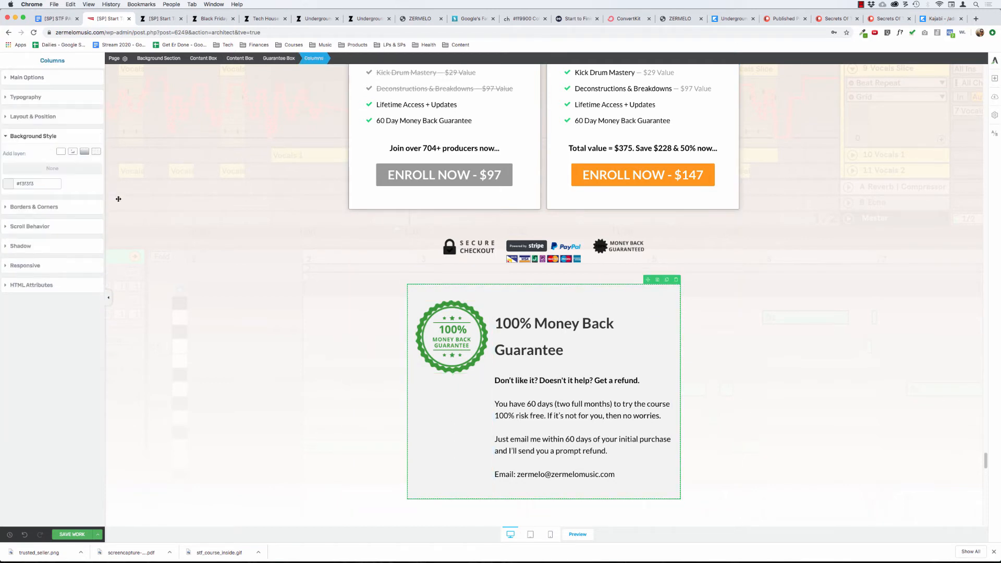
pyautogui.click(280, 58)
pyautogui.click(32, 123)
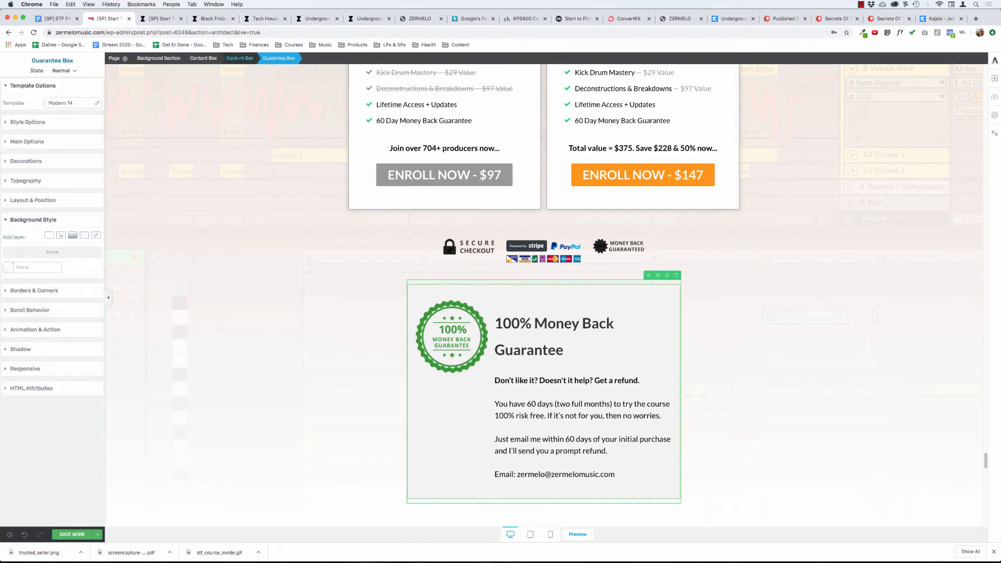
pyautogui.click(238, 58)
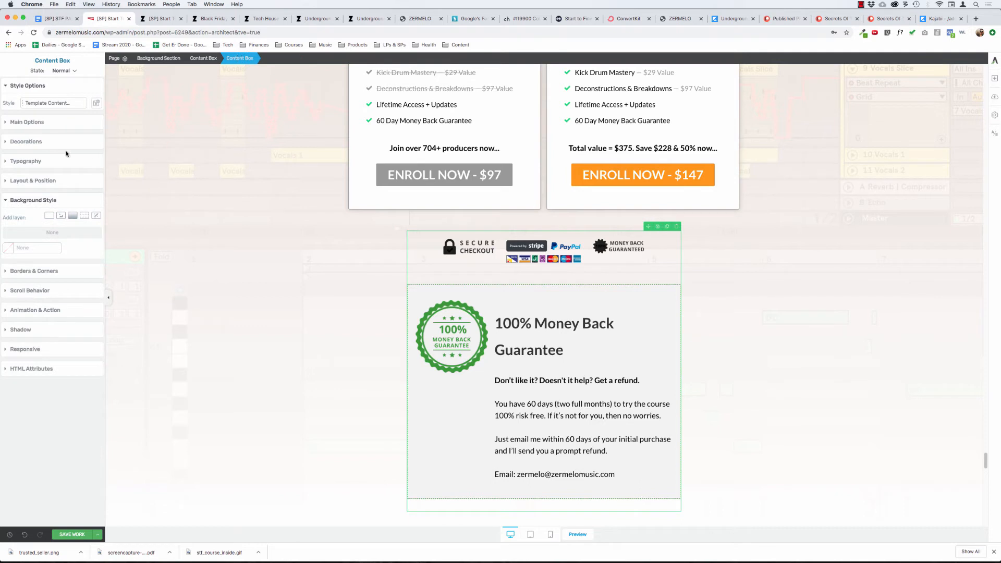
pyautogui.click(418, 295)
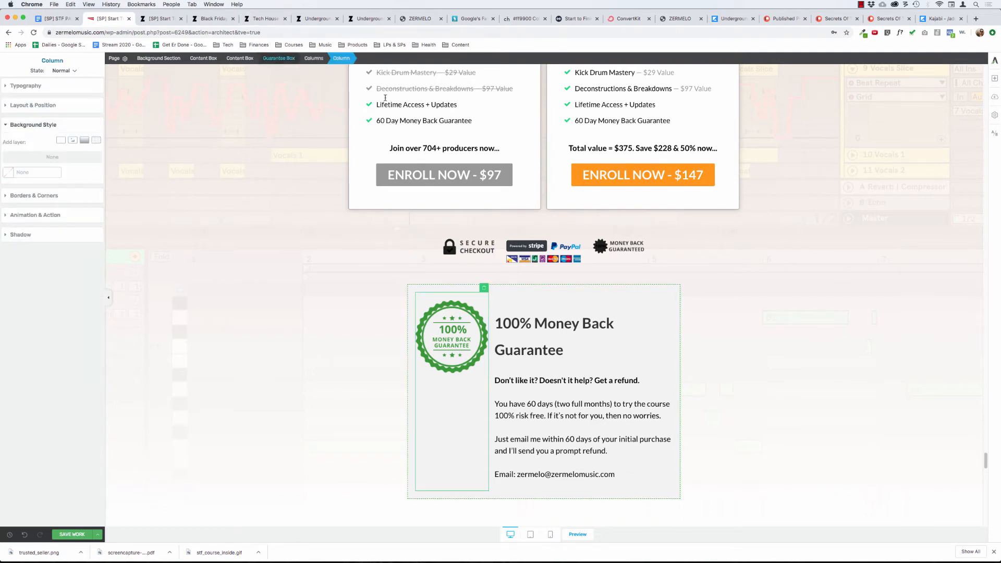
pyautogui.click(277, 58)
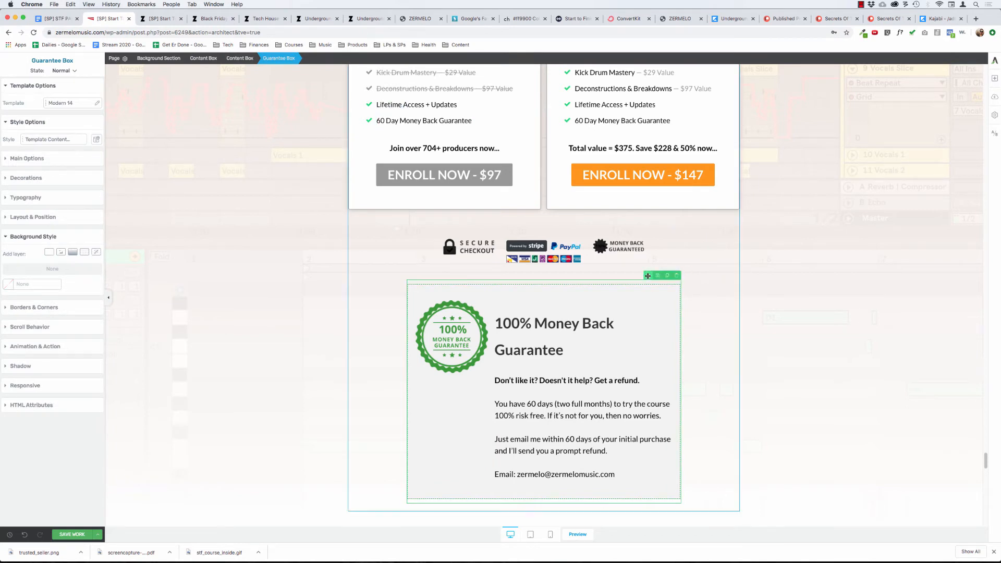
pyautogui.moveTo(639, 464); pyautogui.dragTo(416, 220)
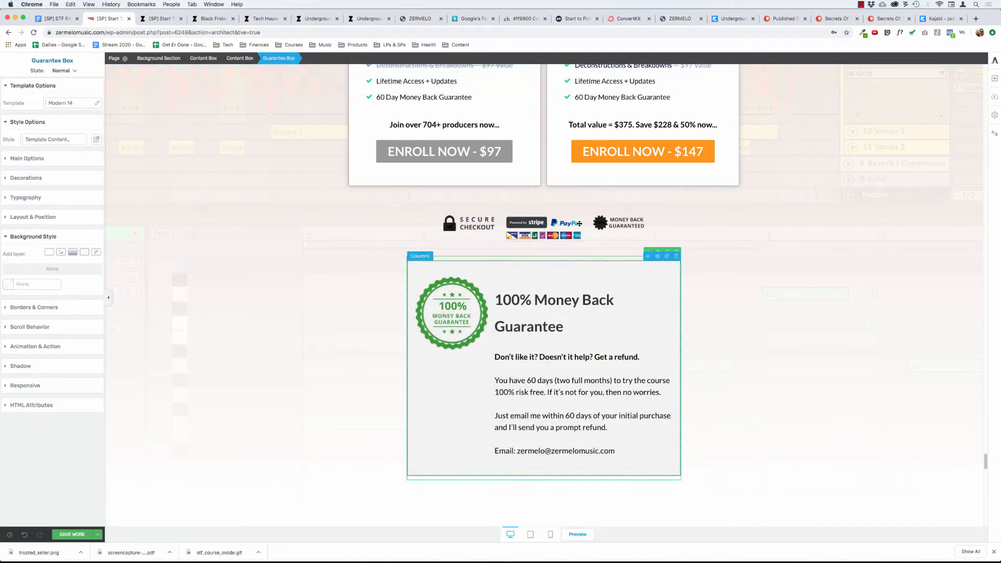
# Duplicate the content box holding the checkout badges and guarantee, and delete the guarantee box from the first copy.
pyautogui.click(520, 312)
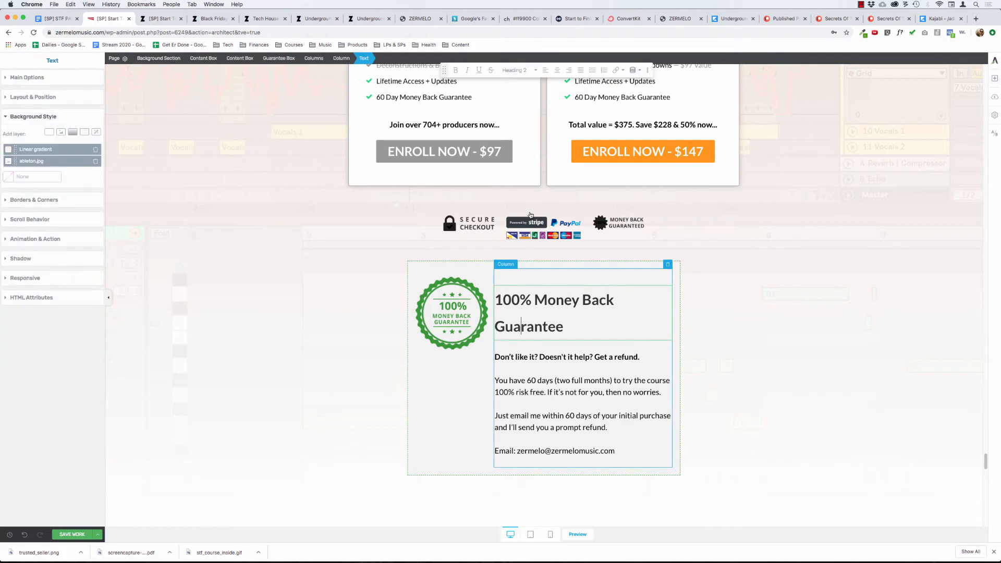
pyautogui.click(530, 212)
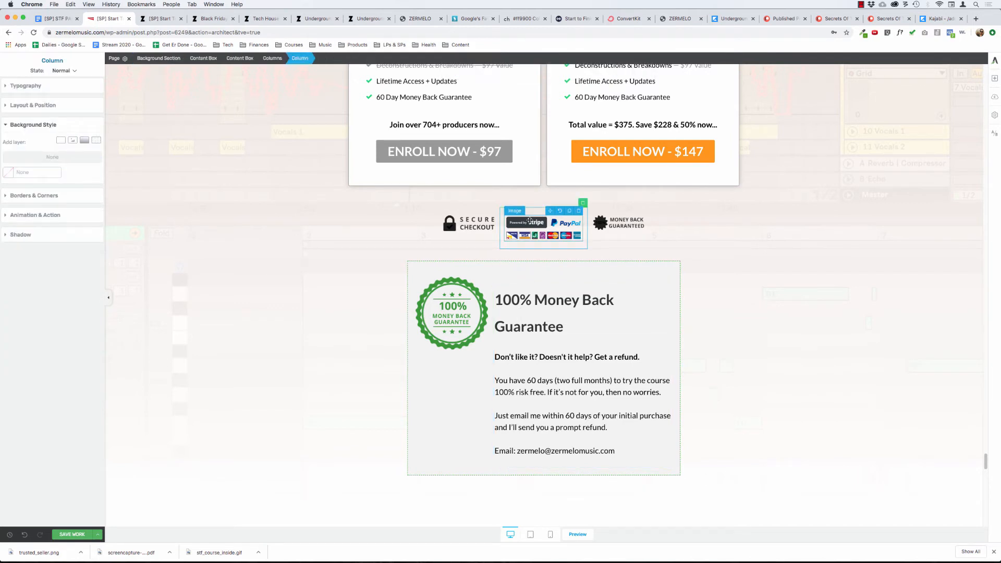
pyautogui.click(530, 222)
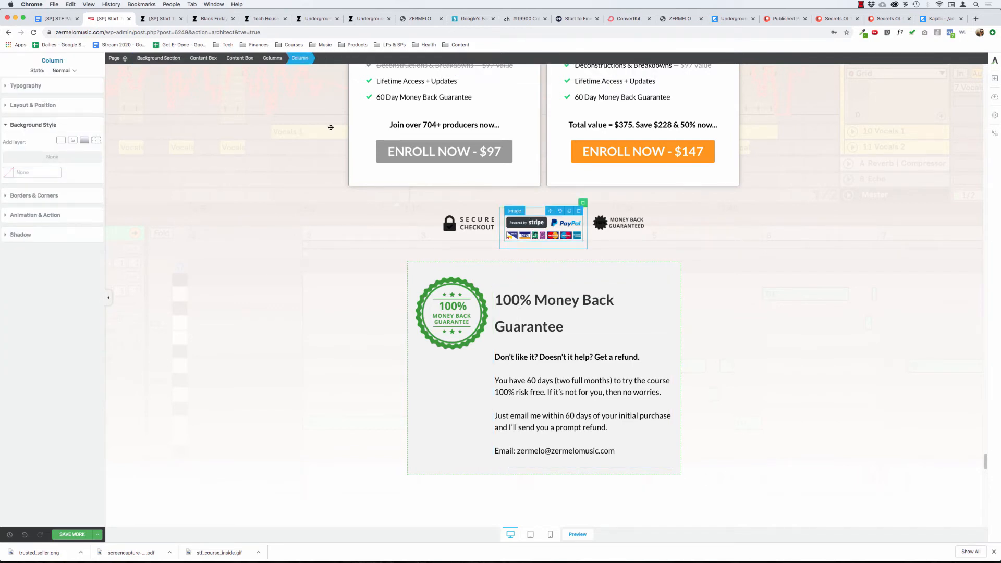
pyautogui.click(240, 59)
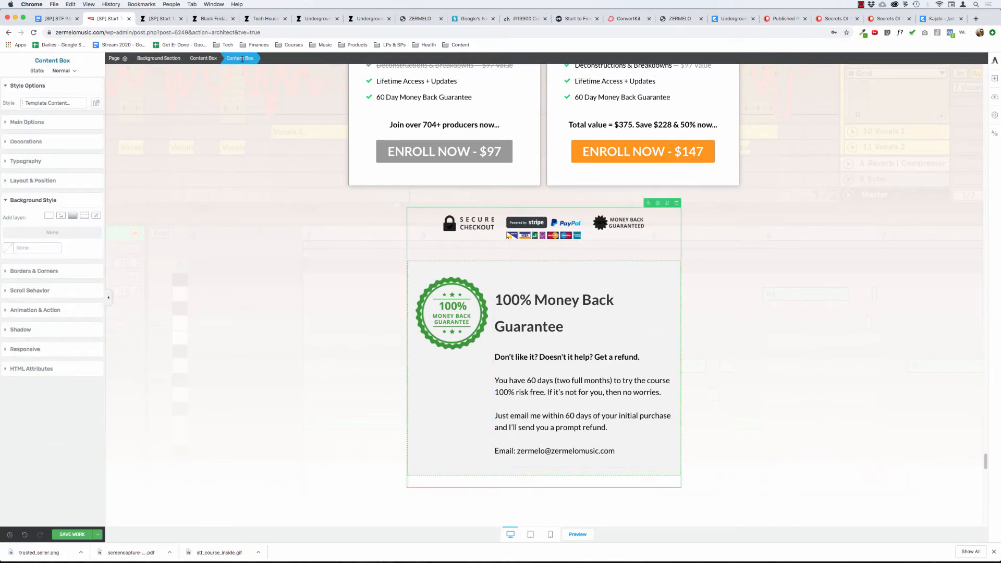
pyautogui.click(667, 203)
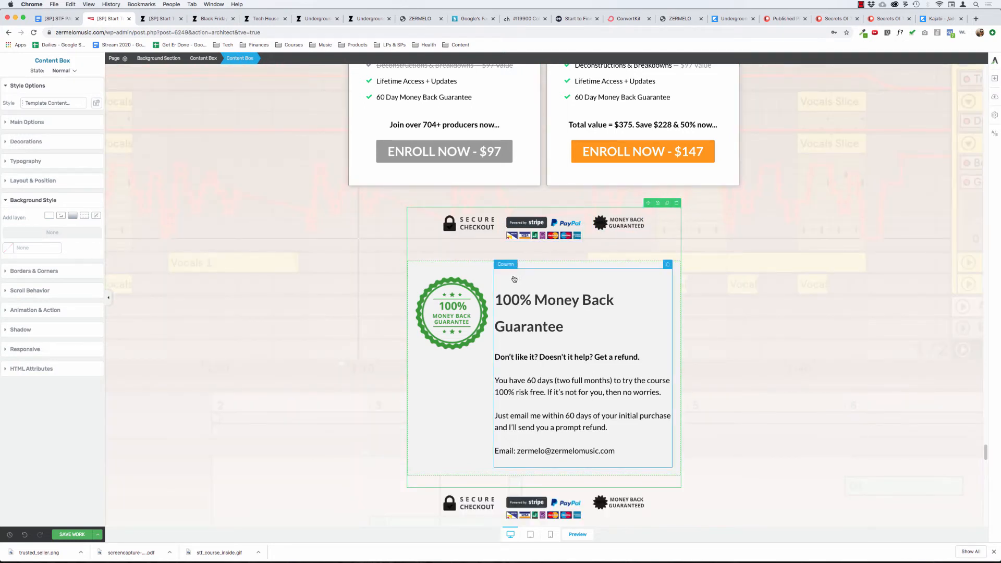
pyautogui.click(462, 271)
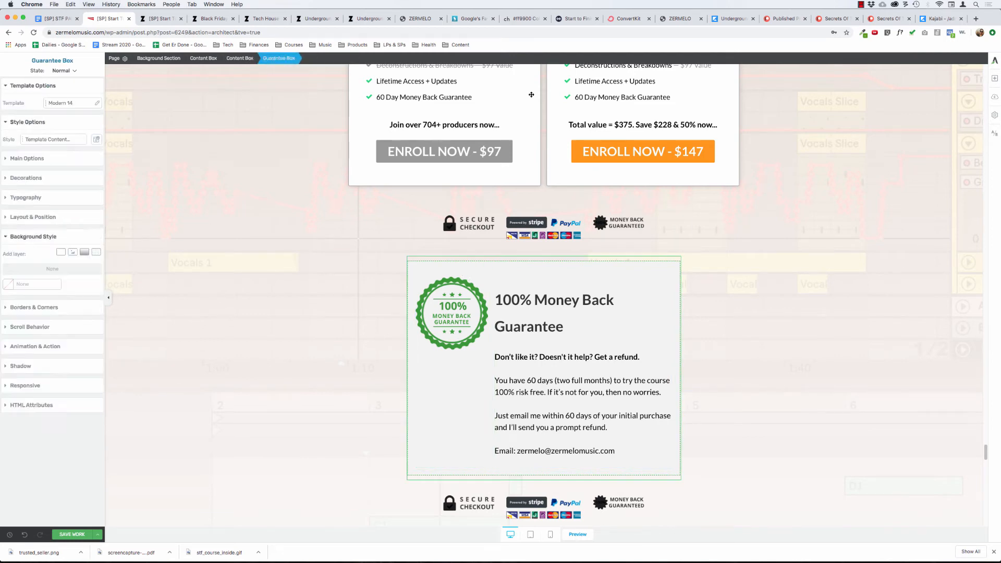
pyautogui.click(677, 253)
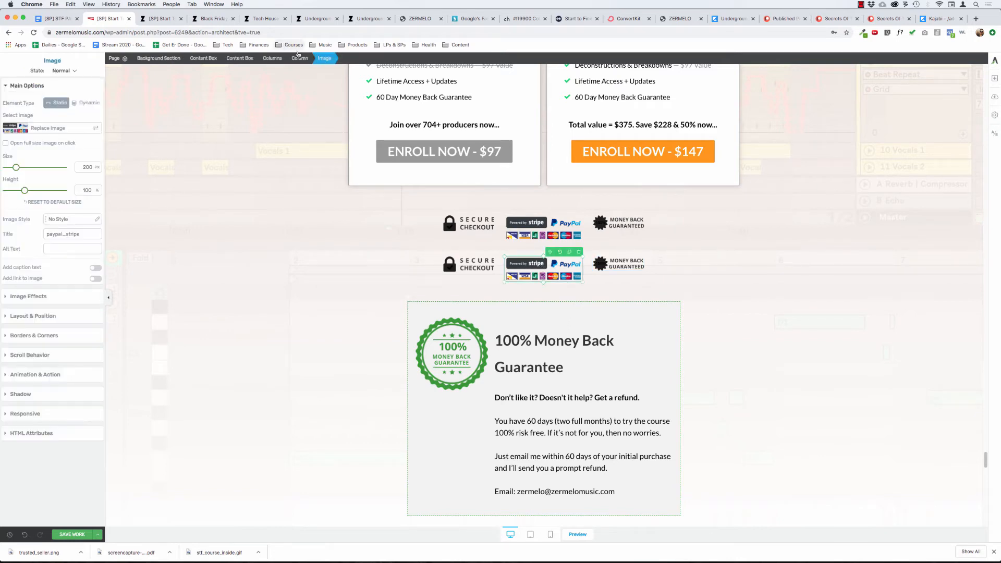
# Delete the duplicated row of checkout badges directly above the guarantee box.
pyautogui.click(293, 57)
pyautogui.click(269, 65)
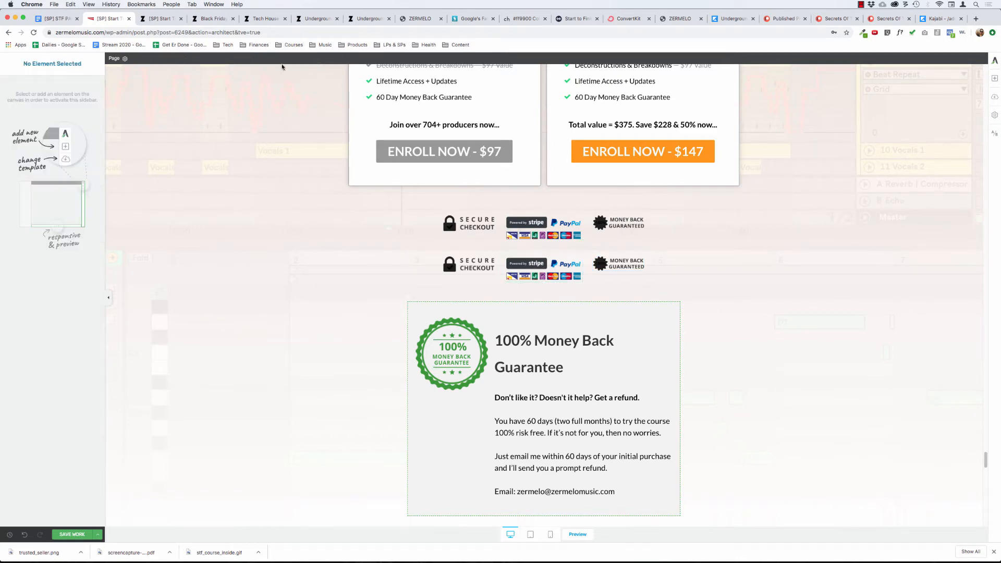
pyautogui.click(556, 264)
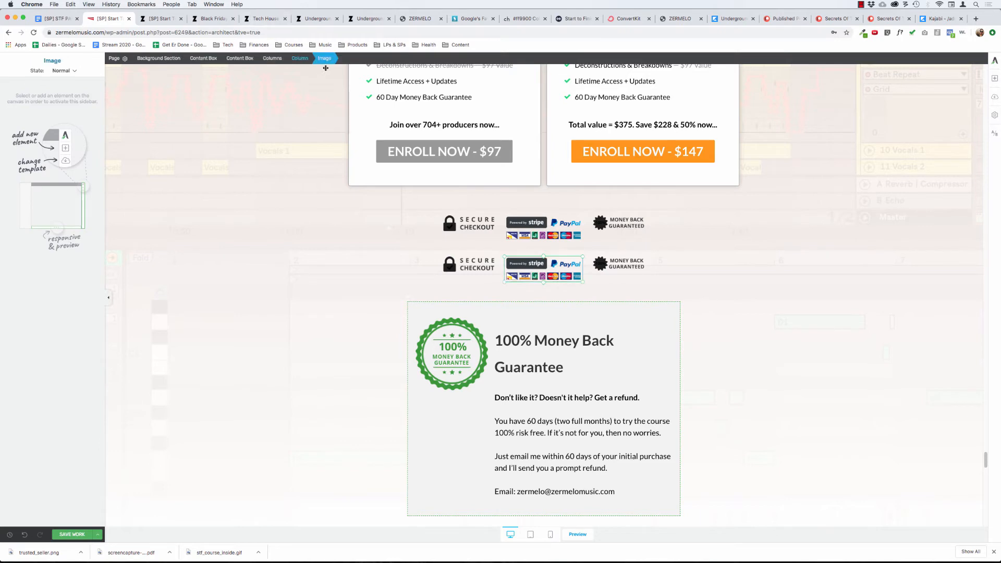
pyautogui.click(272, 58)
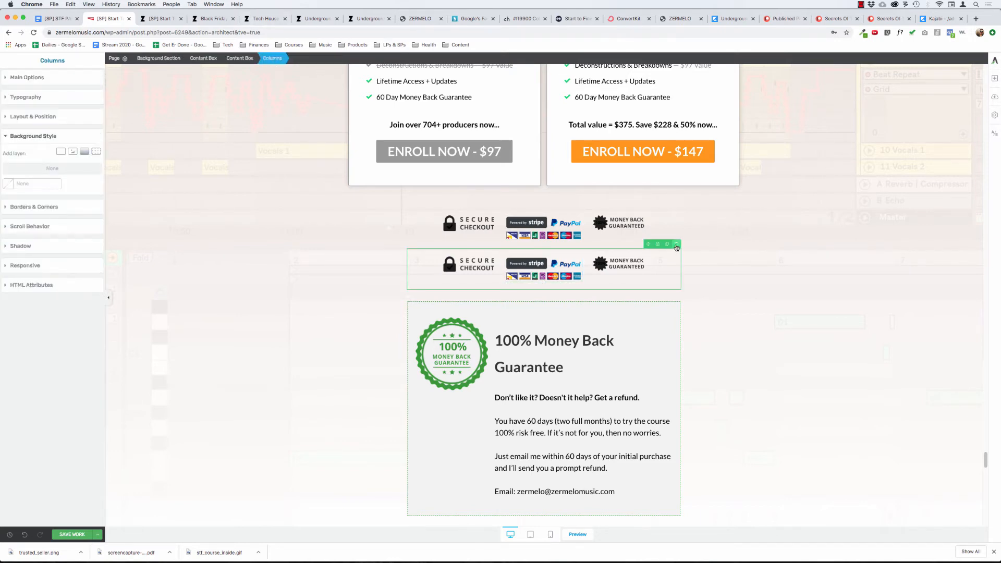
pyautogui.click(678, 245)
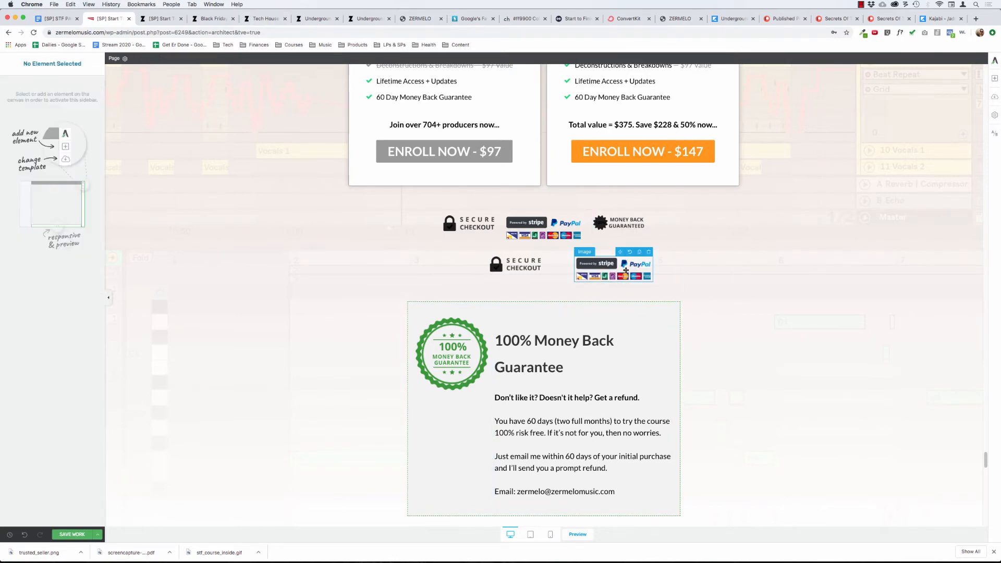
pyautogui.click(272, 59)
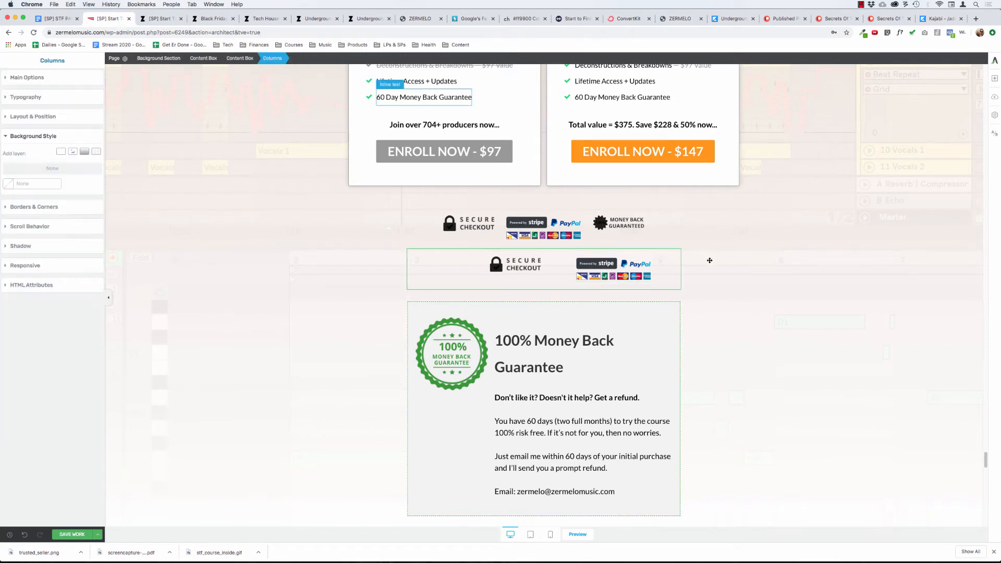
pyautogui.click(678, 245)
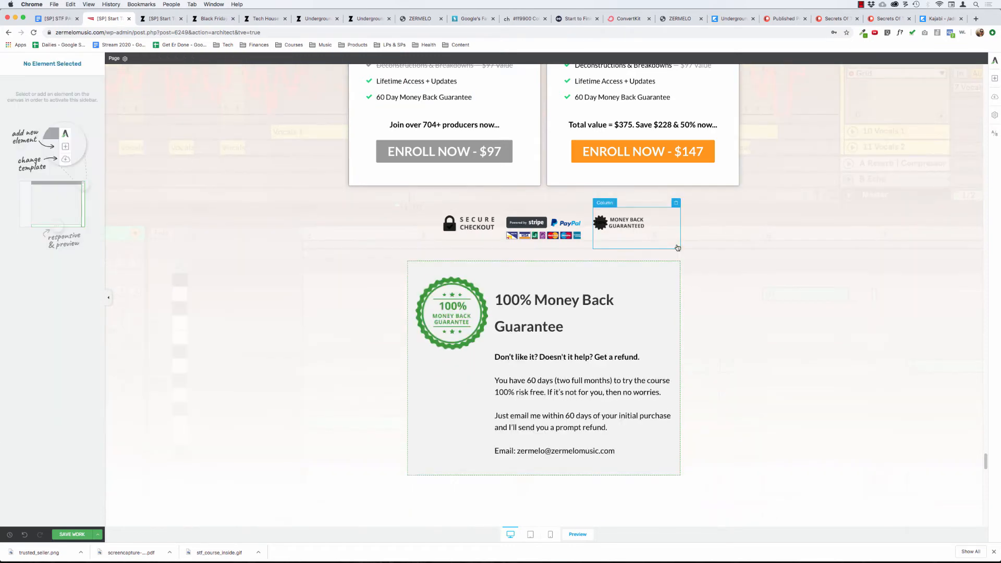
# Set the maximum width of the content box around the guarantee to 1325 px so it spans the pricing table's width.
pyautogui.click(542, 224)
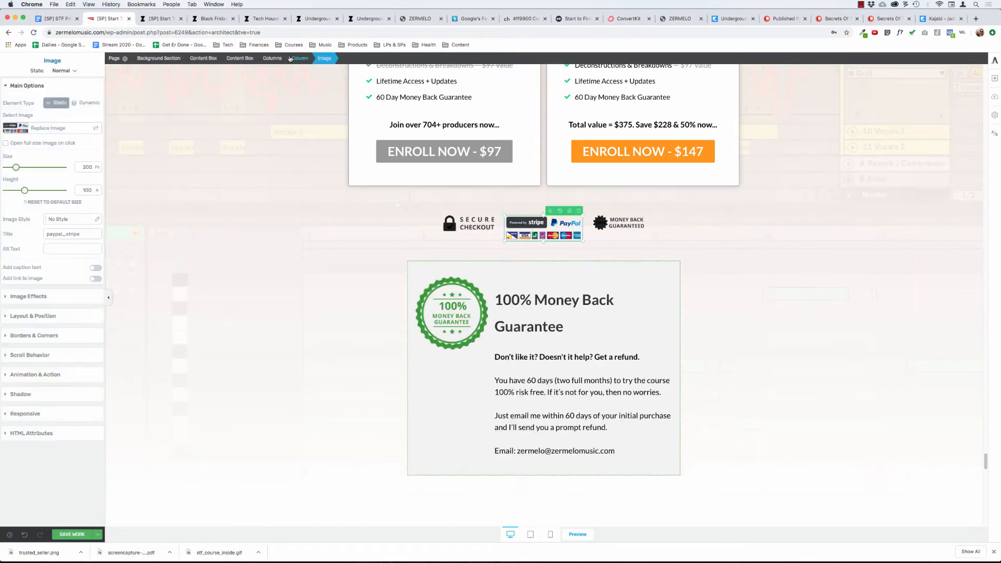
pyautogui.click(246, 58)
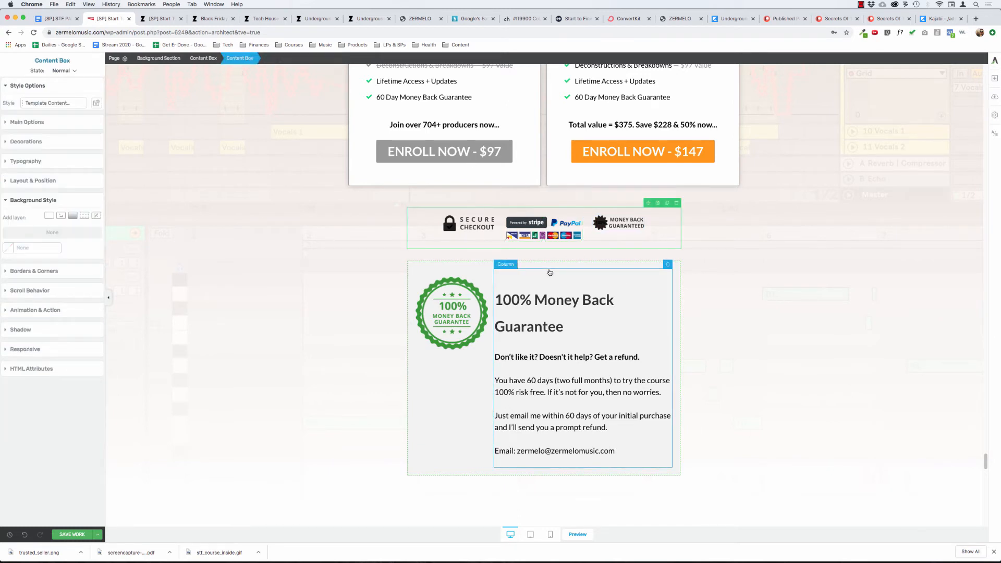
pyautogui.click(242, 59)
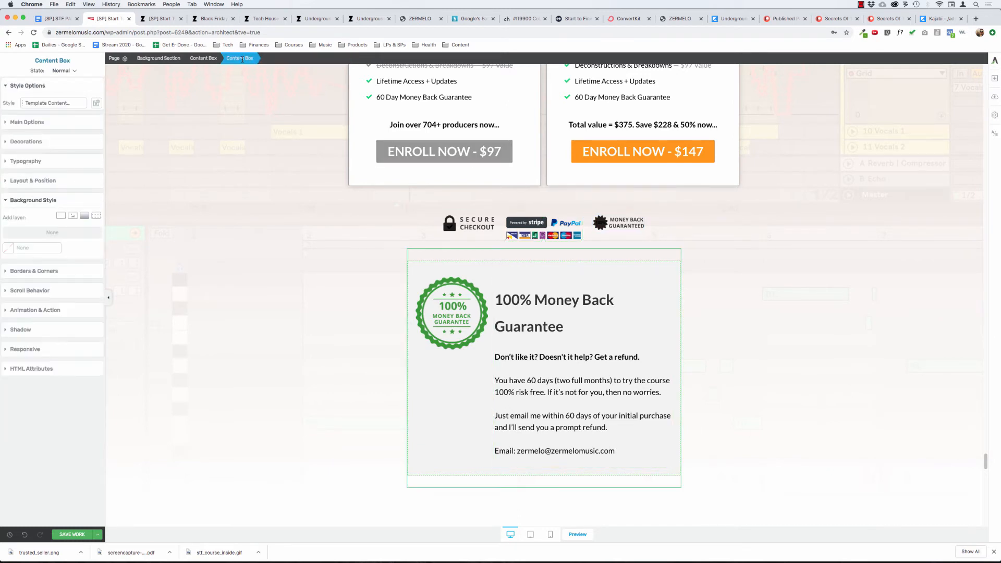
pyautogui.click(31, 124)
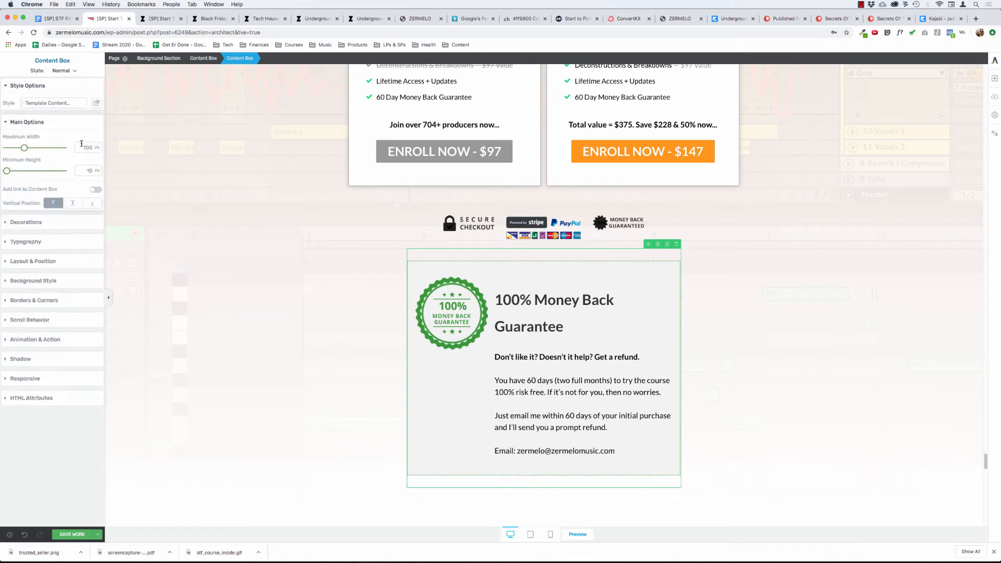
pyautogui.moveTo(24, 148); pyautogui.dragTo(43, 148)
pyautogui.scroll(5, 372, 209)
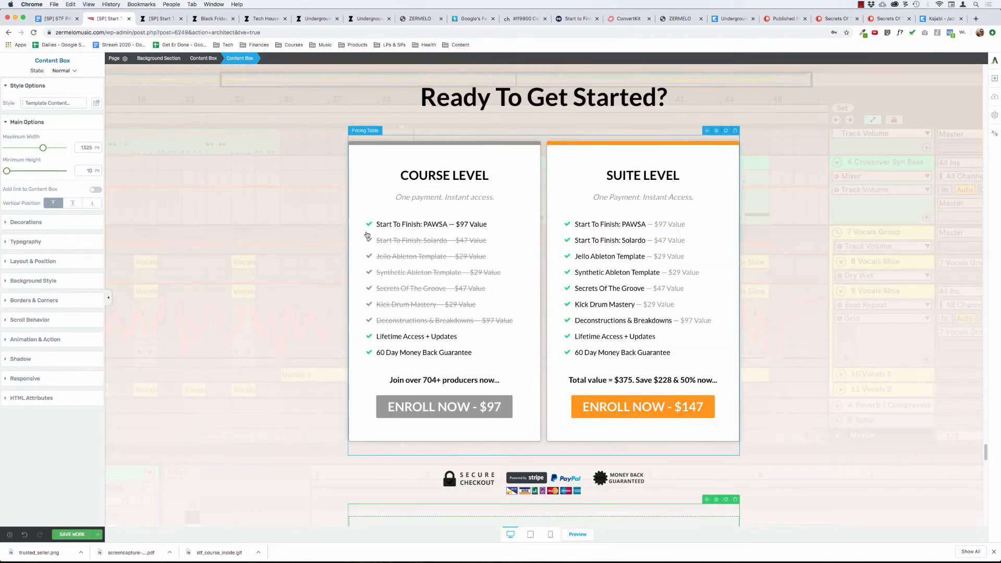
pyautogui.scroll(-3, 367, 235)
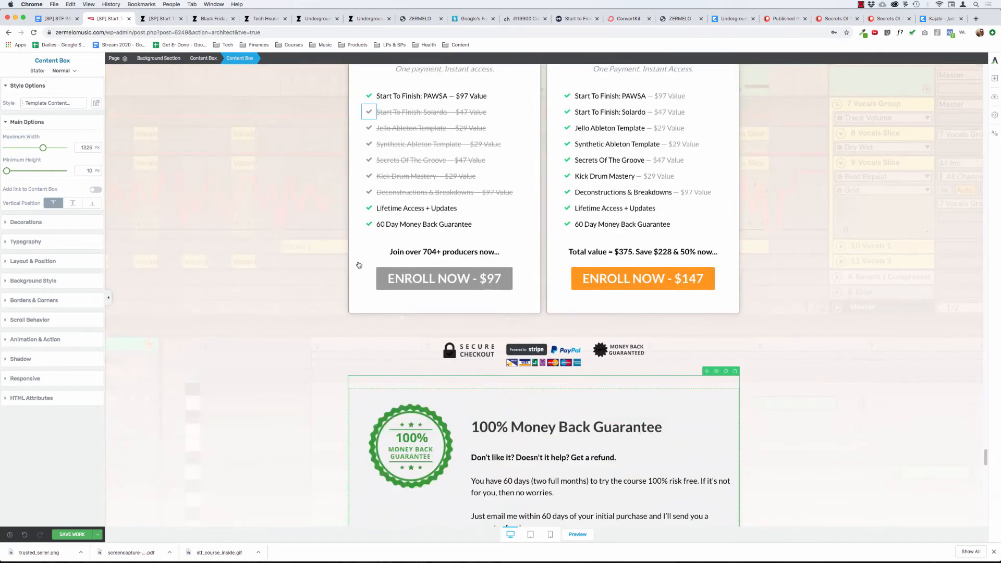
# Compare the widened guarantee box with the pricing table above and the old guarantee section below.
pyautogui.click(203, 59)
pyautogui.scroll(-2, 302, 255)
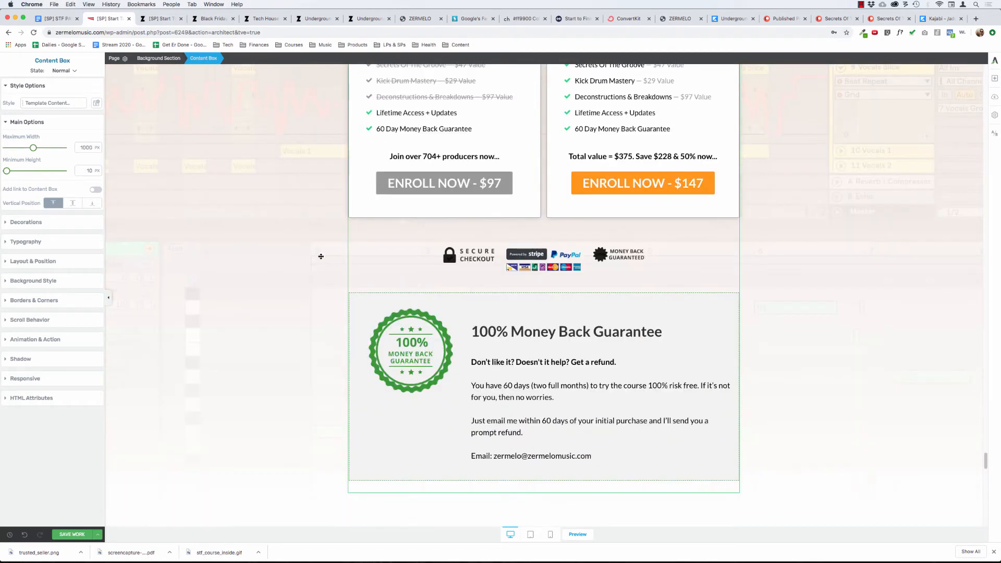
pyautogui.scroll(15, 342, 284)
pyautogui.scroll(-8, 342, 285)
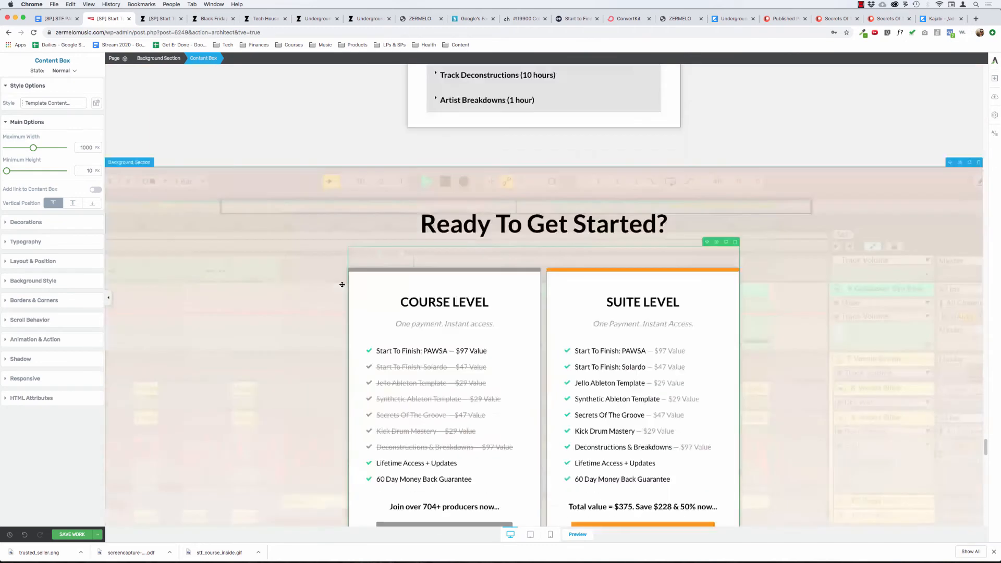
pyautogui.scroll(-10, 342, 285)
pyautogui.scroll(8, 342, 285)
pyautogui.scroll(-8, 342, 285)
pyautogui.scroll(8, 342, 285)
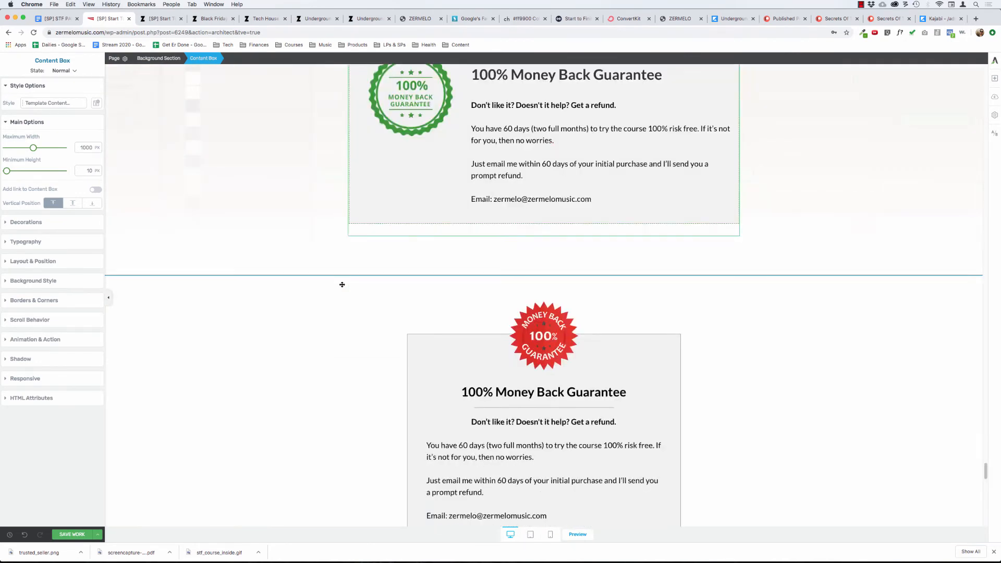
pyautogui.scroll(5, 342, 285)
pyautogui.scroll(-1, 344, 286)
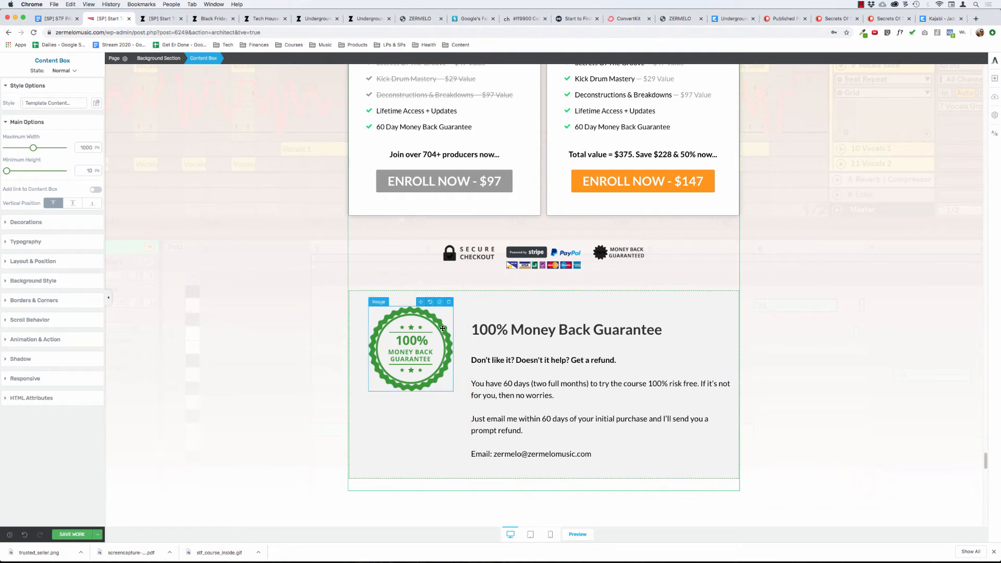
# Vertically centre the contents of the guarantee box's columns so the green seal aligns with the text.
pyautogui.click(407, 339)
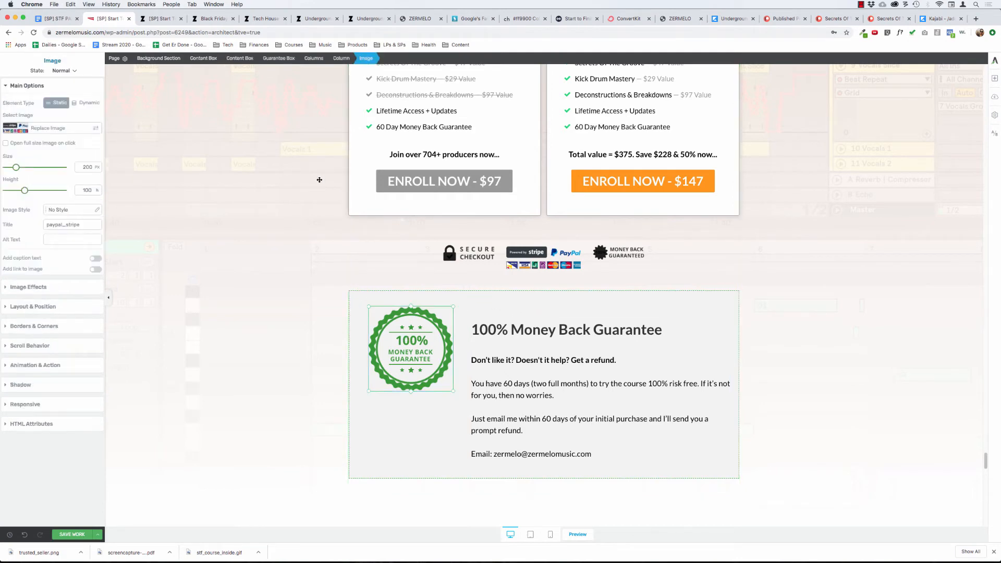
pyautogui.click(313, 59)
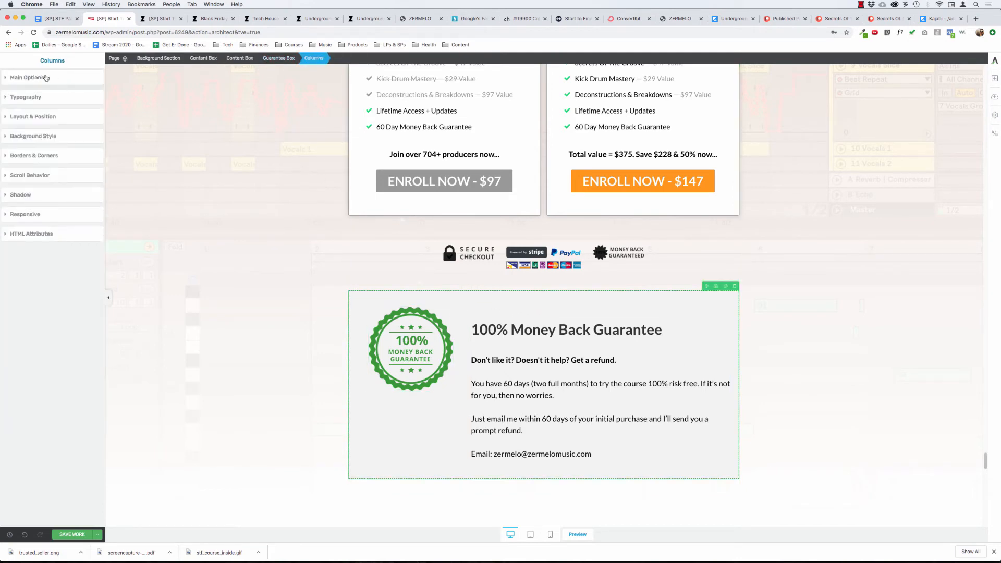
pyautogui.click(72, 141)
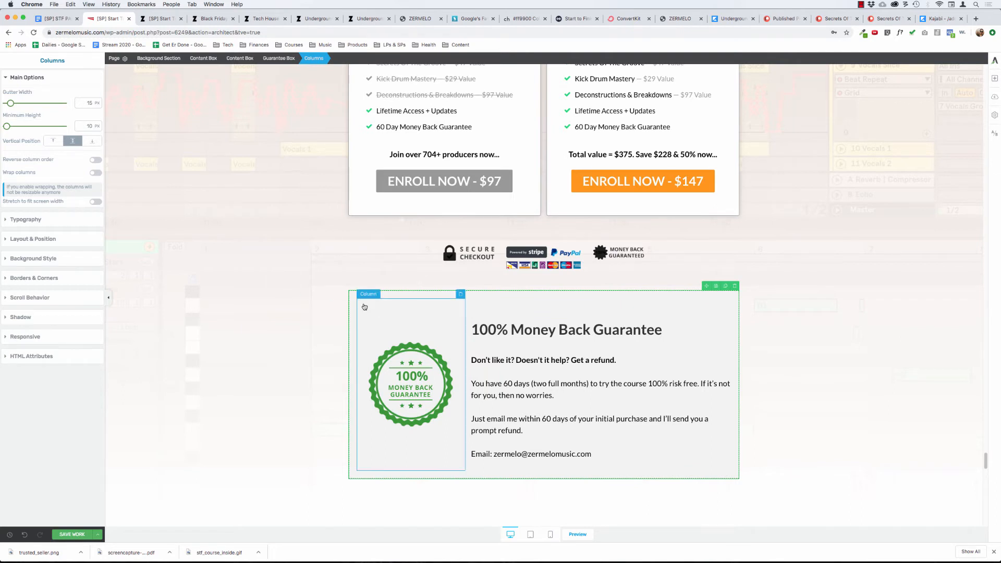
# Remove the grey background colour from the guarantee box's columns and apply the change.
pyautogui.click(275, 59)
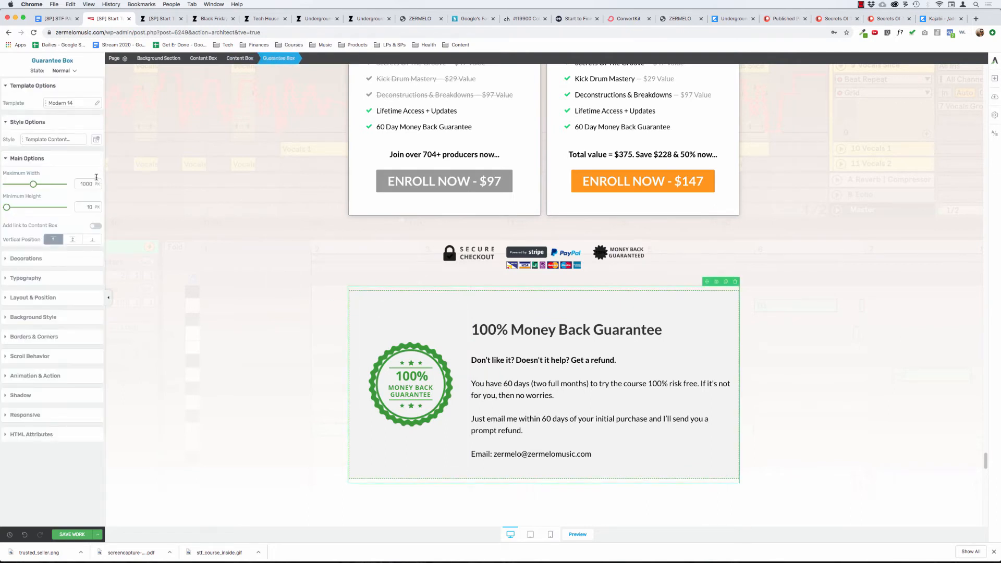
pyautogui.click(34, 320)
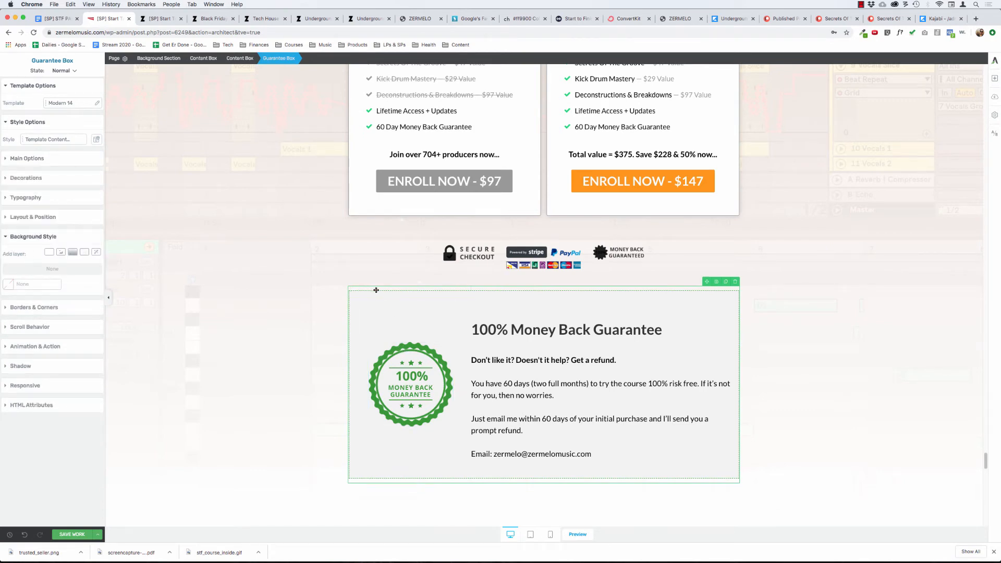
pyautogui.click(409, 326)
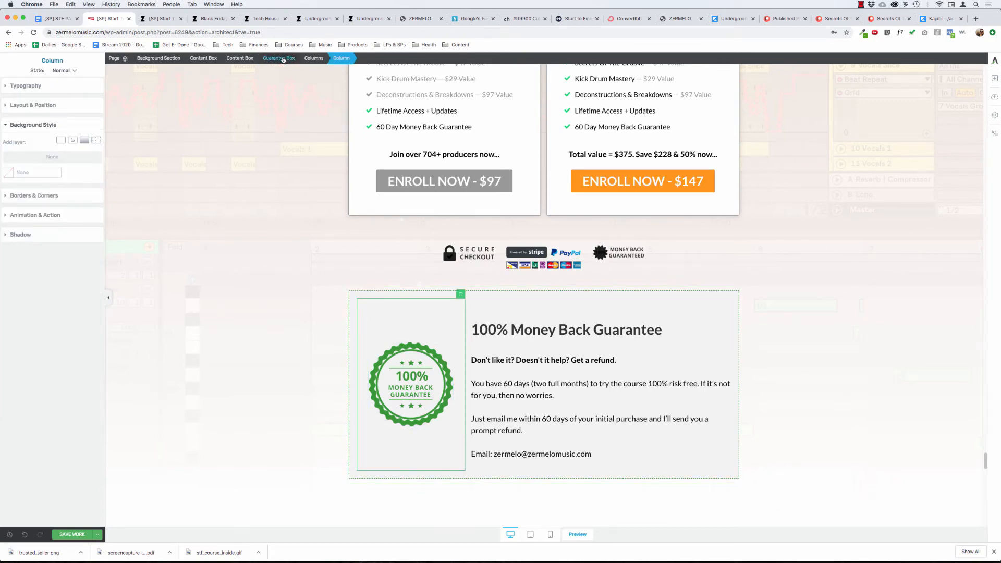
pyautogui.click(314, 58)
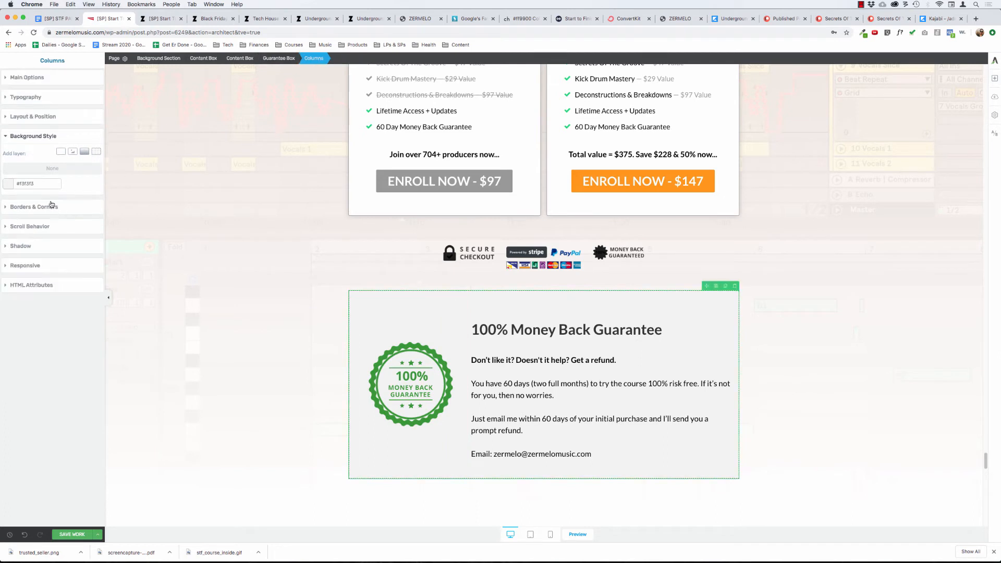
pyautogui.click(8, 186)
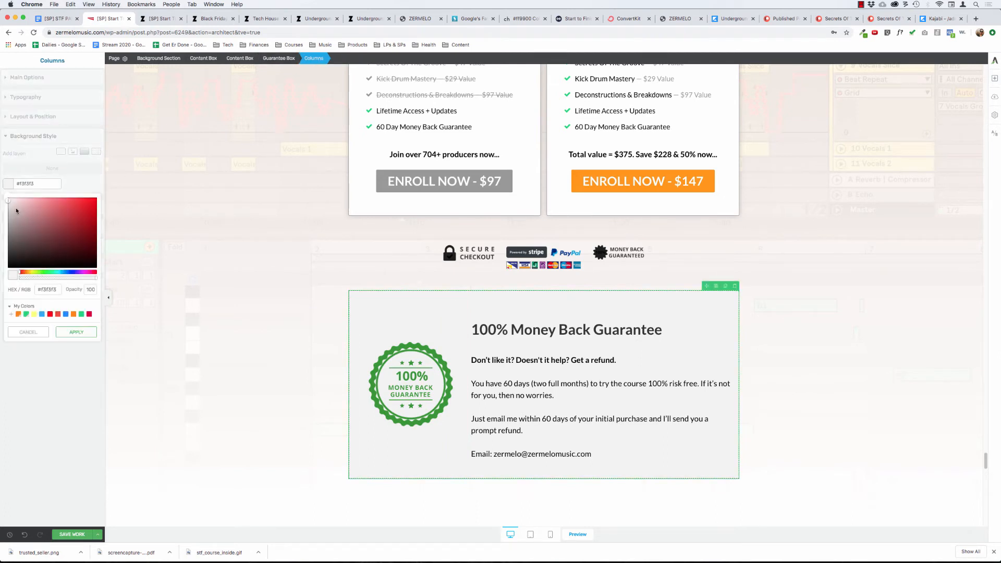
pyautogui.click(12, 276)
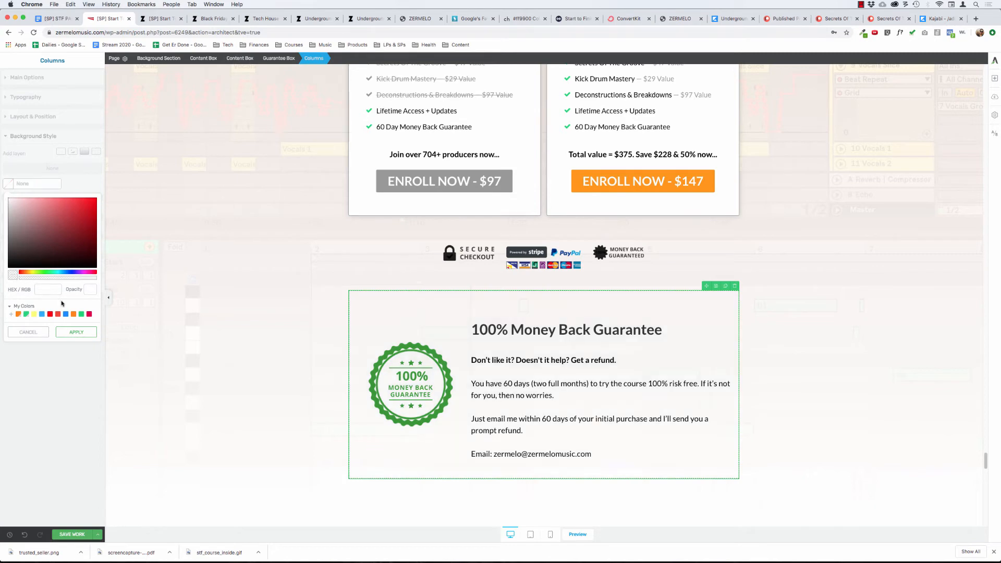
pyautogui.click(76, 333)
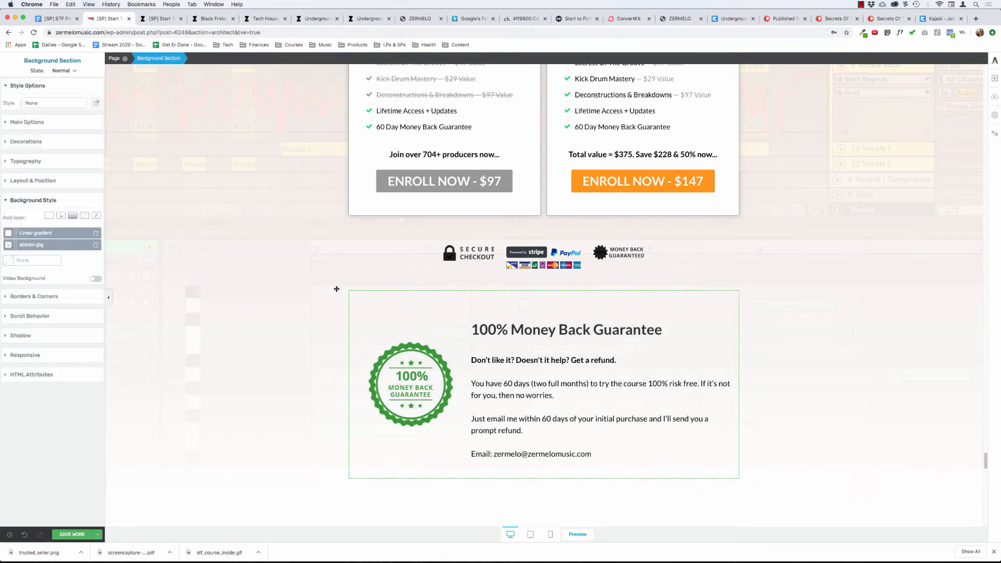
pyautogui.click(248, 310)
# Reset the guarantee box's own margins and padding to 0.
pyautogui.scroll(-2, 248, 310)
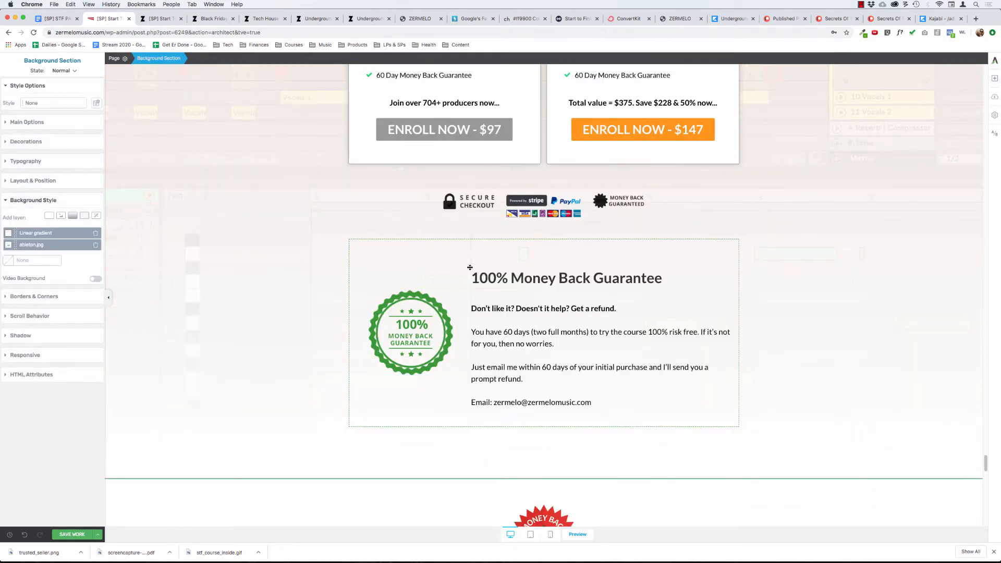
pyautogui.click(354, 256)
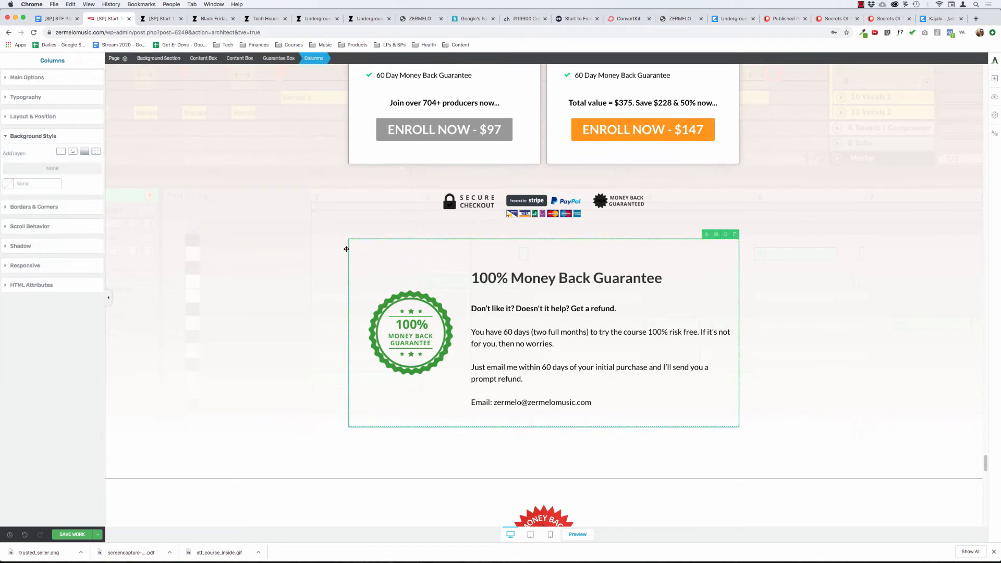
pyautogui.click(289, 58)
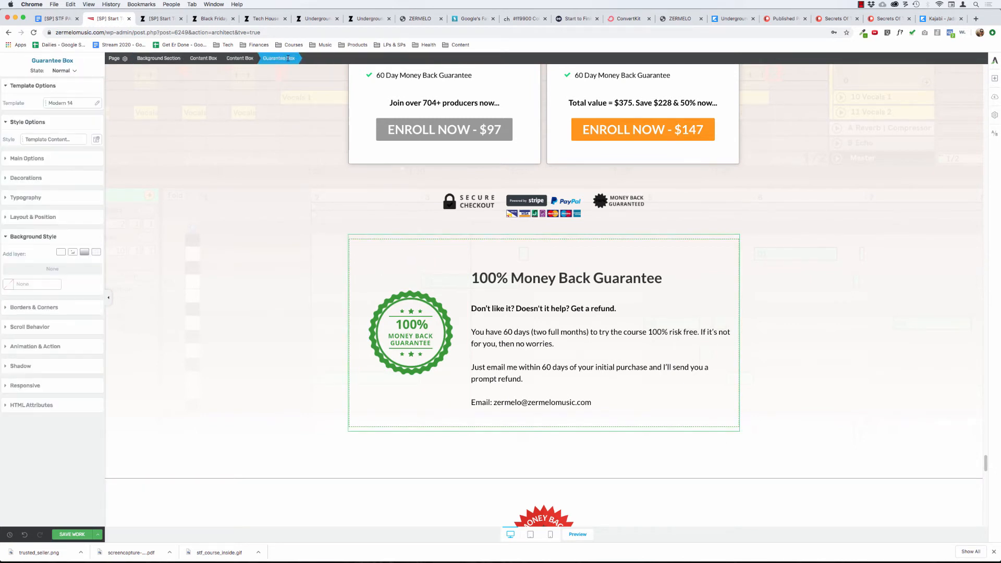
pyautogui.click(34, 218)
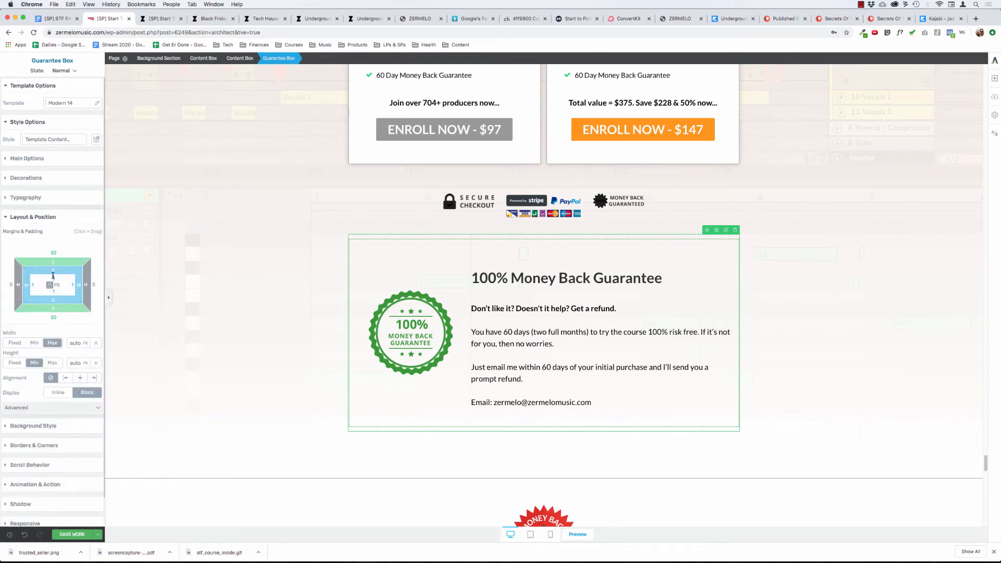
pyautogui.moveTo(52, 276); pyautogui.dragTo(62, 250)
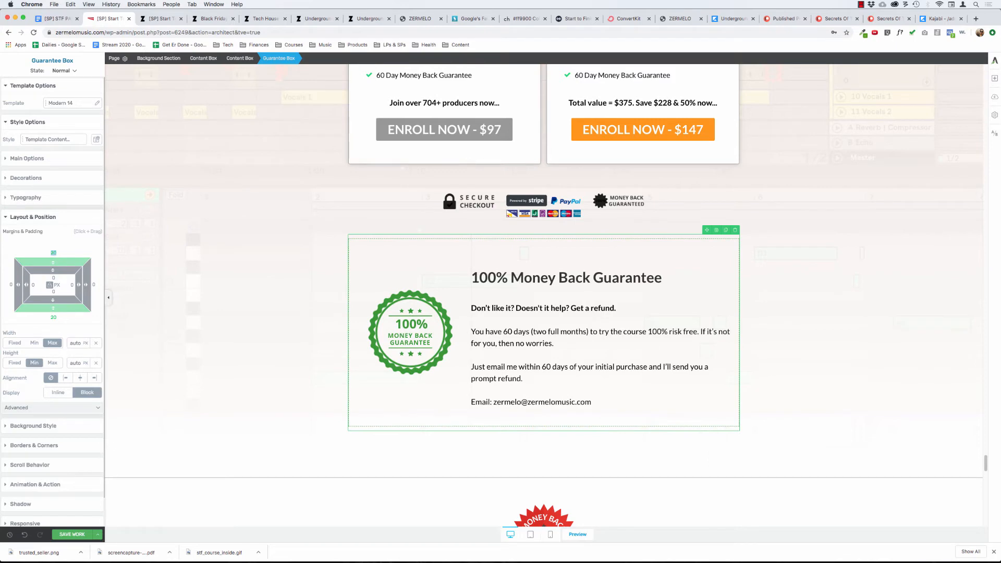
pyautogui.click(49, 286)
# Set the margins and padding of the columns inside the guarantee box to 0.
pyautogui.click(506, 270)
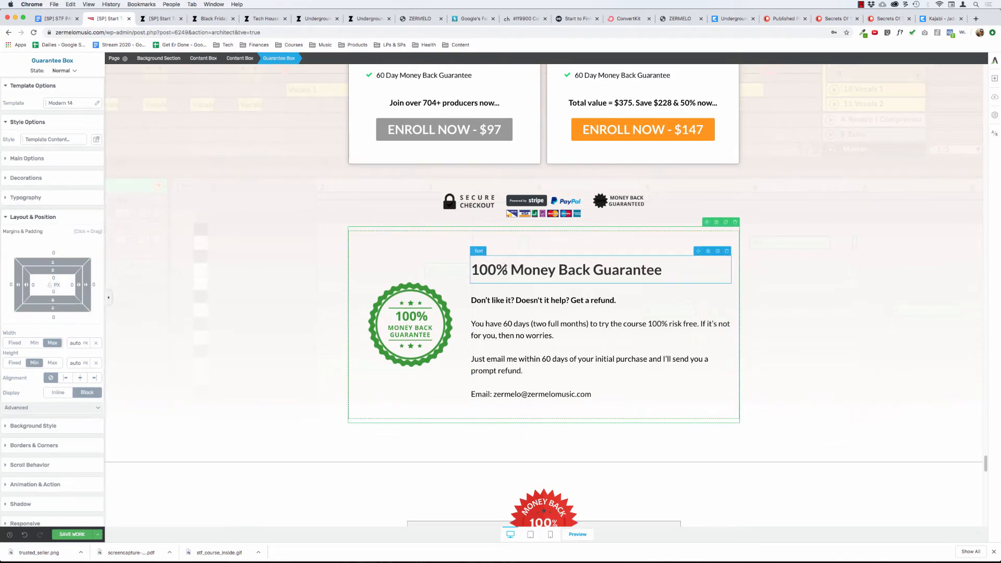
pyautogui.click(341, 58)
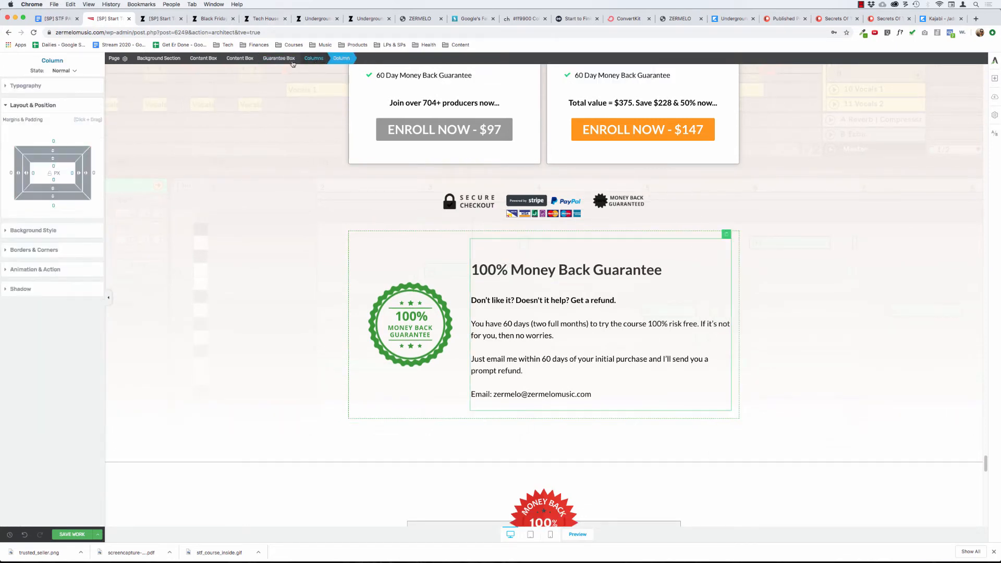
pyautogui.click(315, 59)
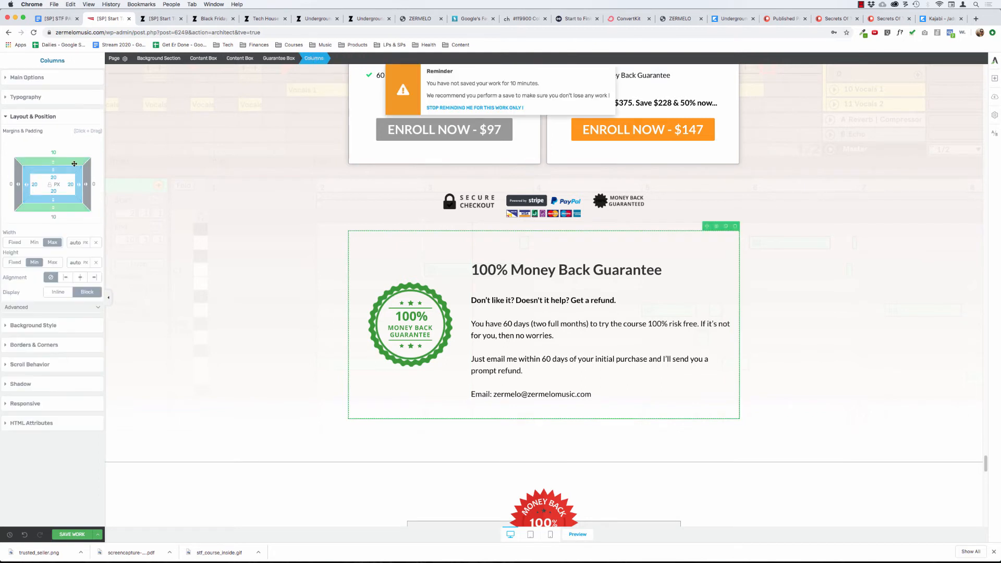
pyautogui.click(50, 184)
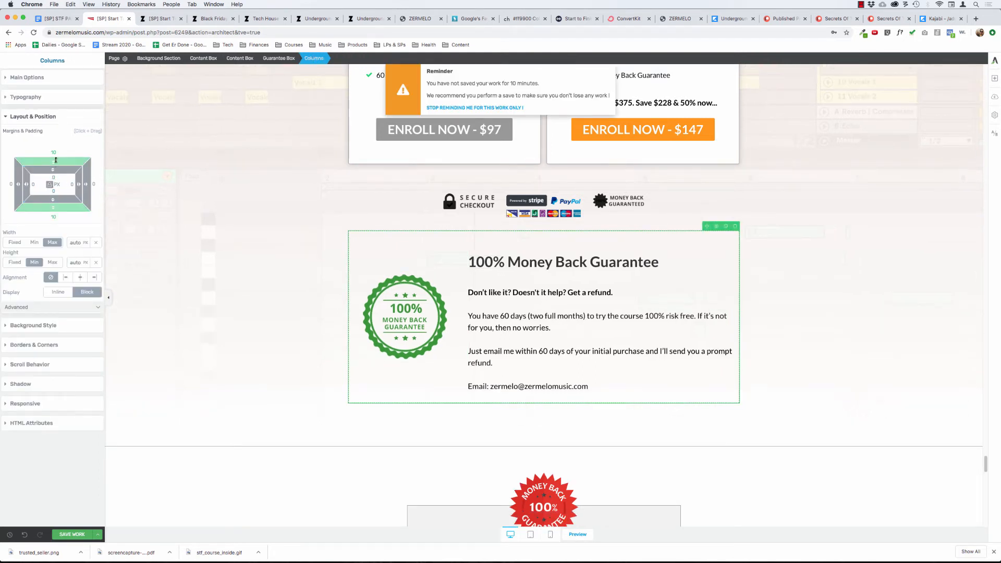
pyautogui.click(56, 152)
pyautogui.write('0')
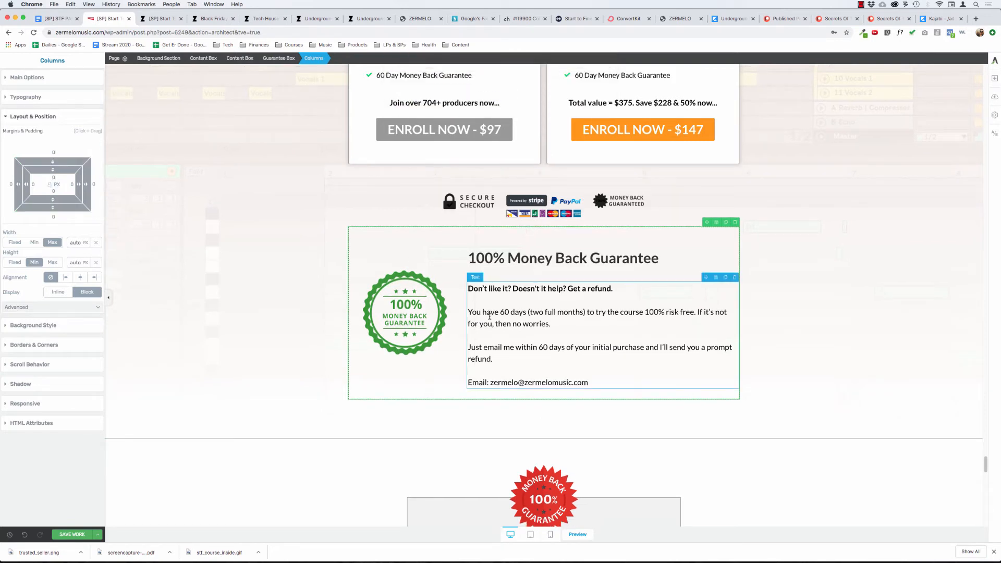
# Merge the "Just email me within 60 days" paragraph into the preceding refund paragraph in the guarantee box.
pyautogui.click(482, 350)
pyautogui.press('BackSpace')
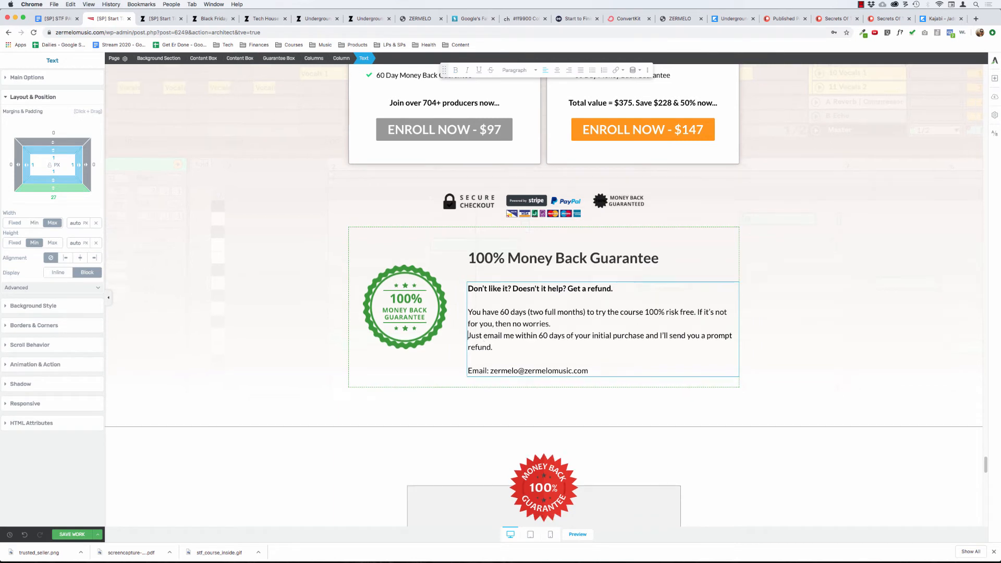
pyautogui.press('BackSpace')
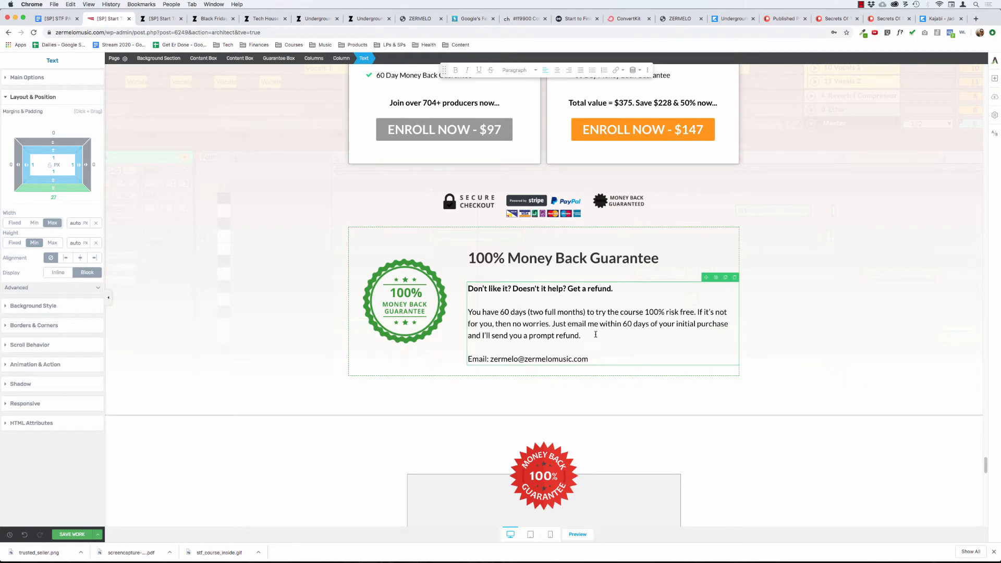
# Join the contact email line onto the end of the refund paragraph in the guarantee box.
pyautogui.click(596, 336)
pyautogui.press('Delete')
pyautogui.press('Delete')
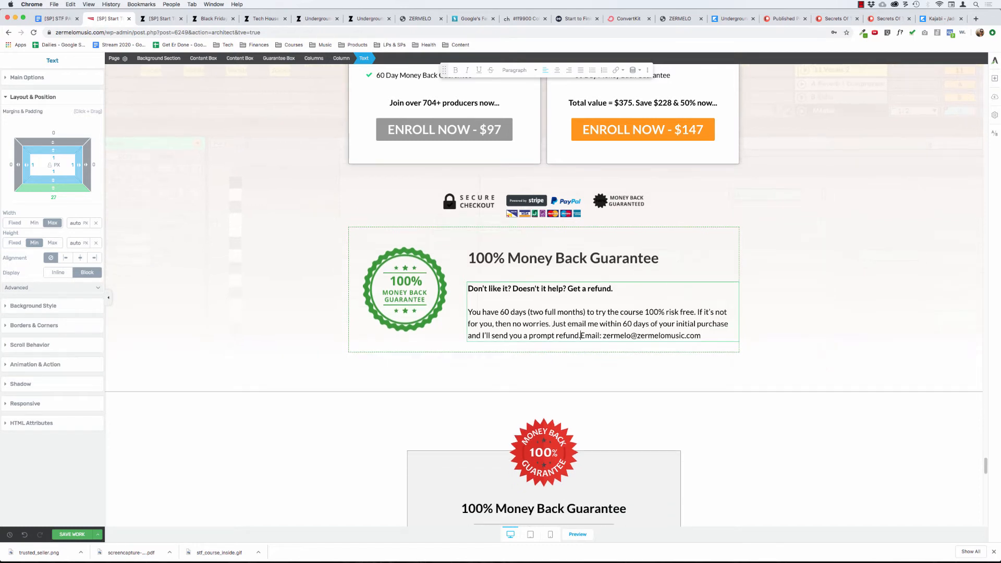
pyautogui.click(236, 225)
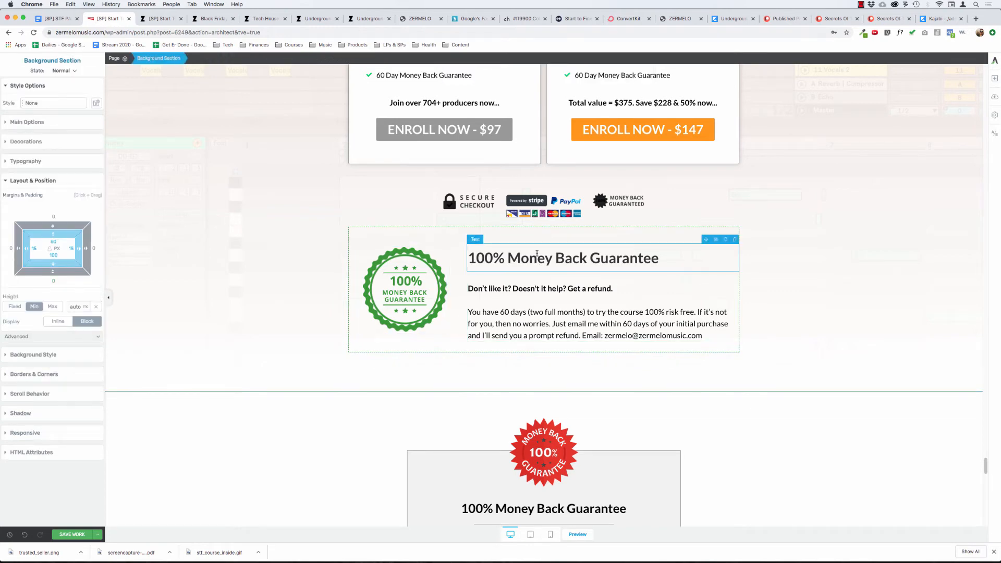
# Set the padding and the top and bottom margins of the guarantee box's "100% Money Back Guarantee" heading to 0.
pyautogui.click(563, 258)
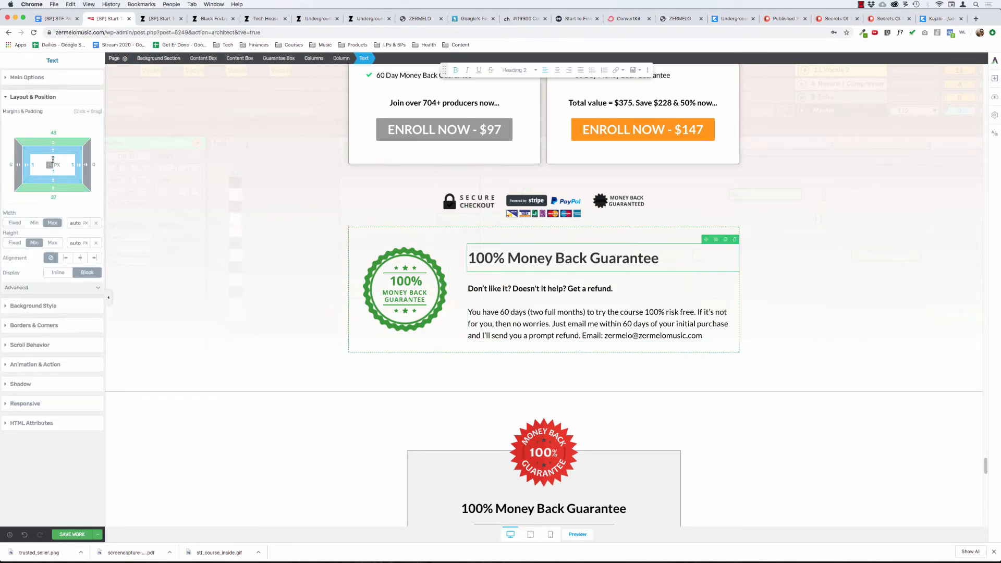
pyautogui.write('0')
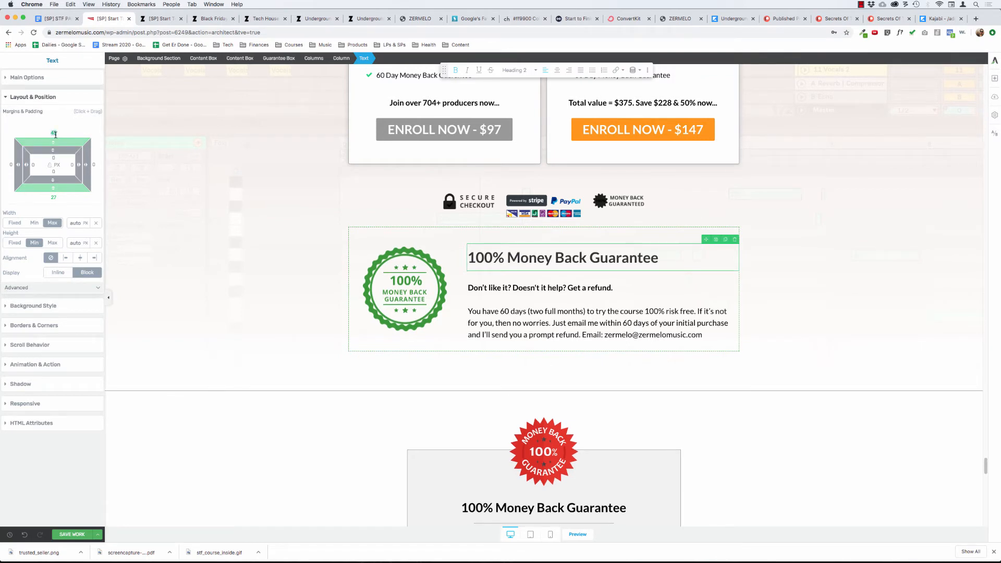
pyautogui.click(54, 134)
pyautogui.write('0')
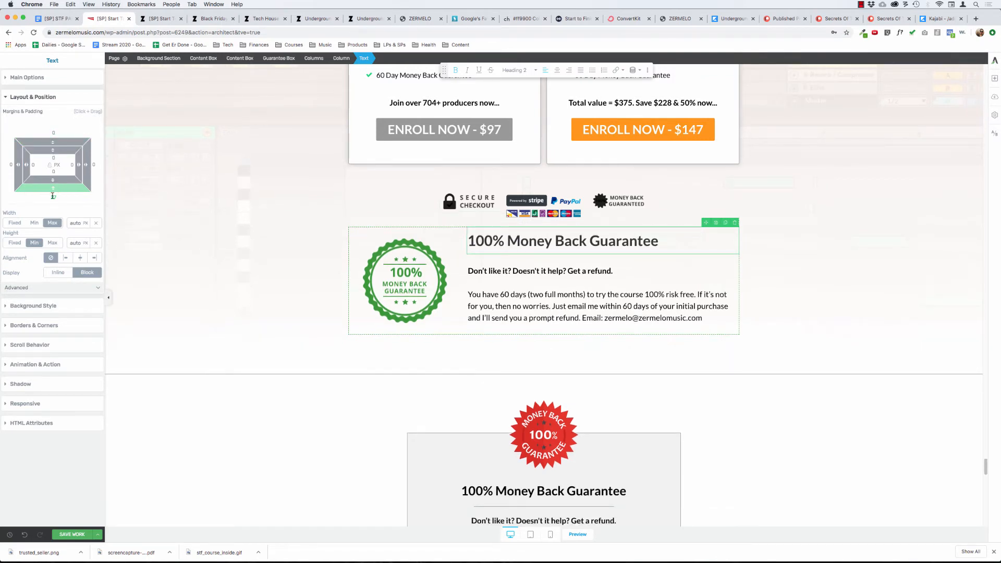
pyautogui.click(54, 198)
pyautogui.write('0')
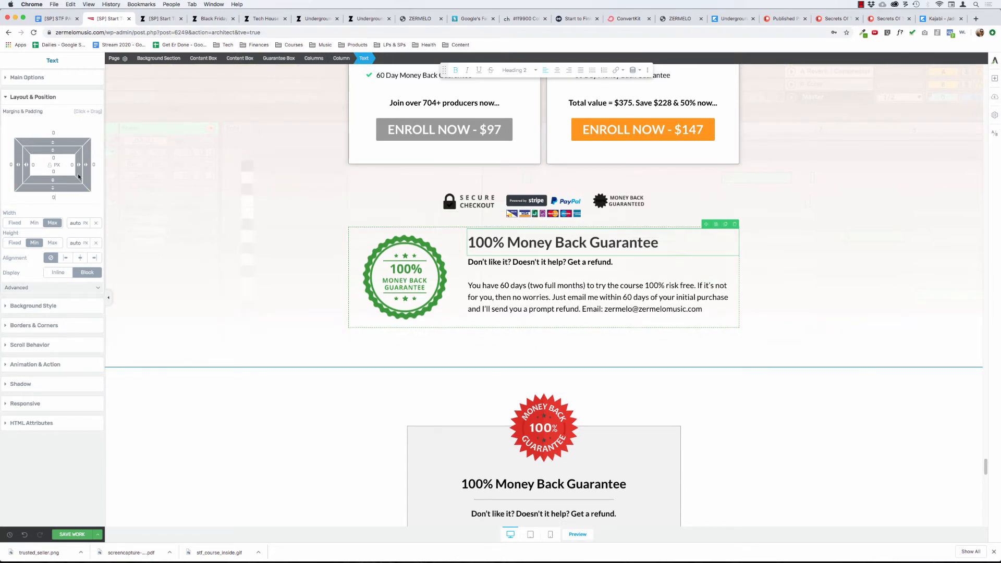
# Set the font size of the guarantee box's "100% Money Back Guarantee" heading to 32 px.
pyautogui.tripleClick(484, 242)
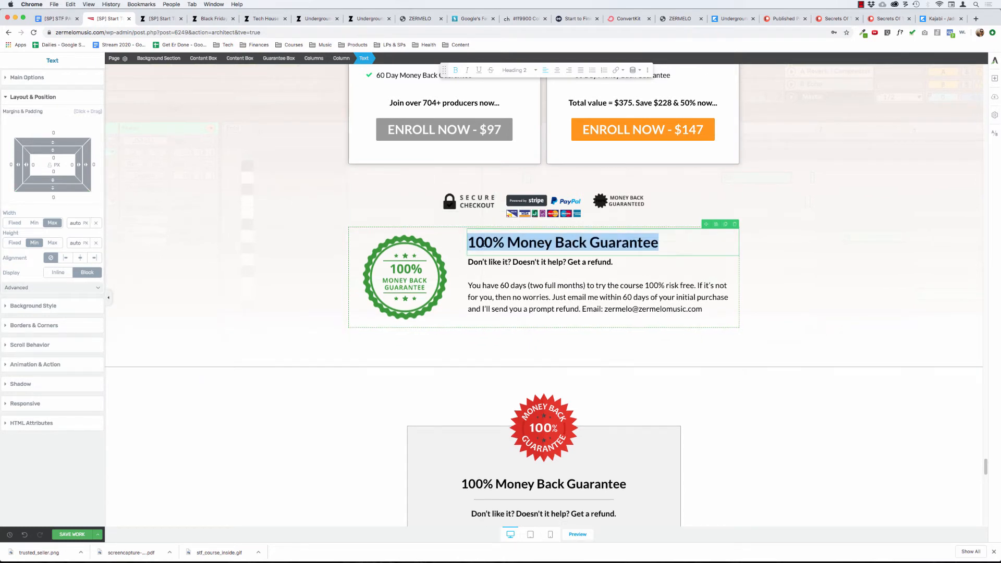
pyautogui.click(36, 78)
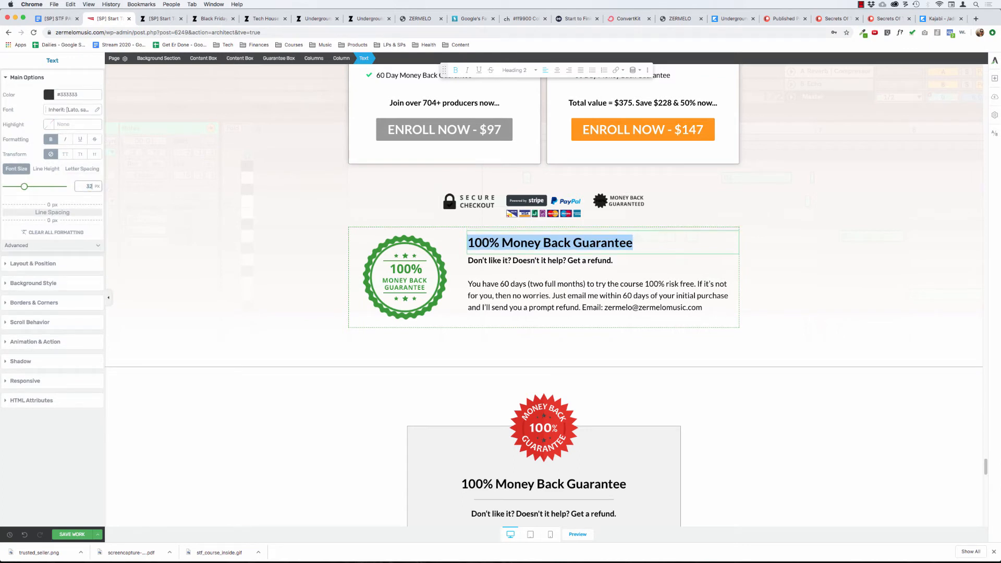
pyautogui.click(549, 297)
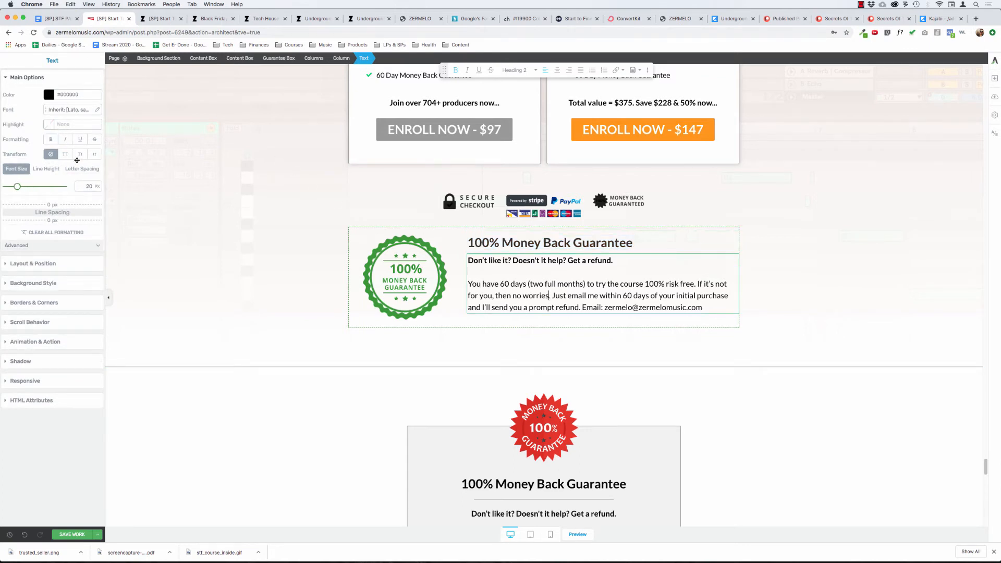
pyautogui.press('super+a')
pyautogui.click(513, 280)
# Add the closing line "No questions. No weirdness. No risk to you." as a separate paragraph below the refund text.
pyautogui.click(708, 307)
pyautogui.press('Return')
pyautogui.press('Return')
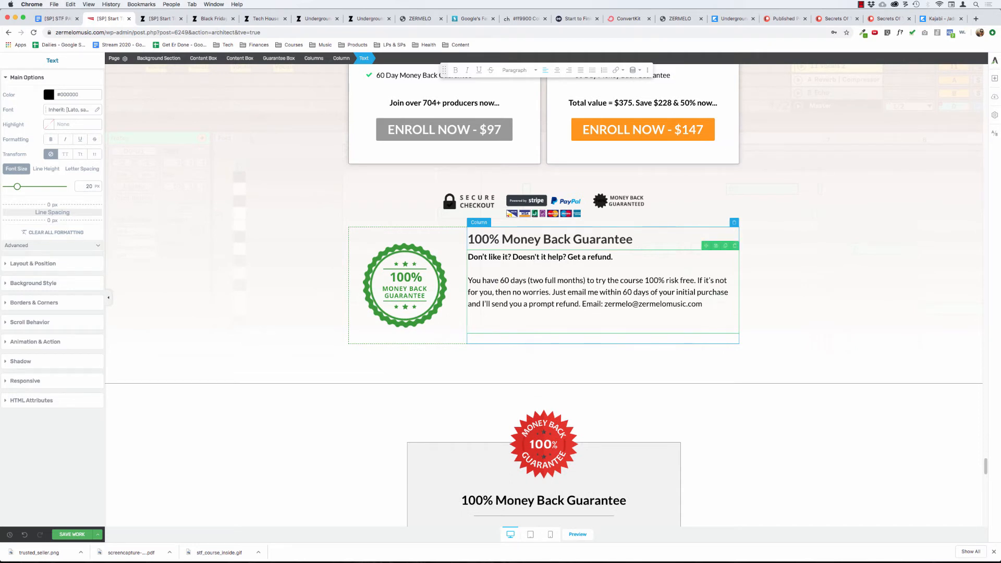
pyautogui.write('No questions.')
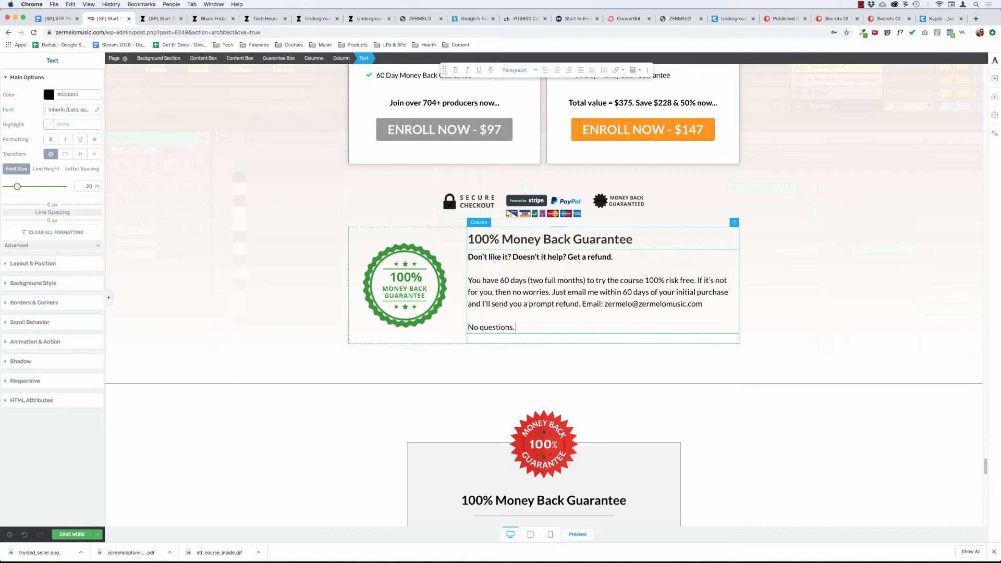
pyautogui.write(' No weirdness.')
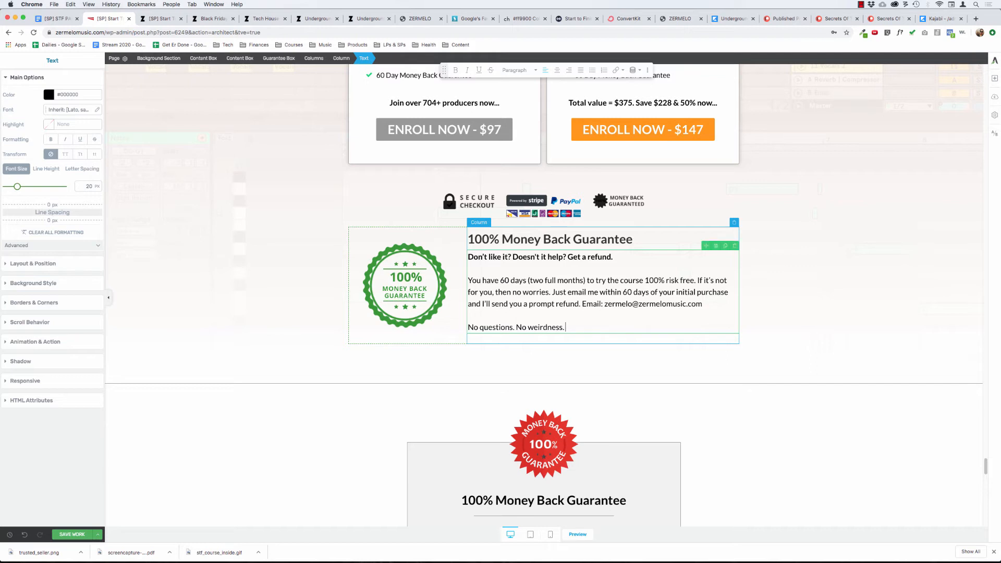
pyautogui.write('No risk to you')
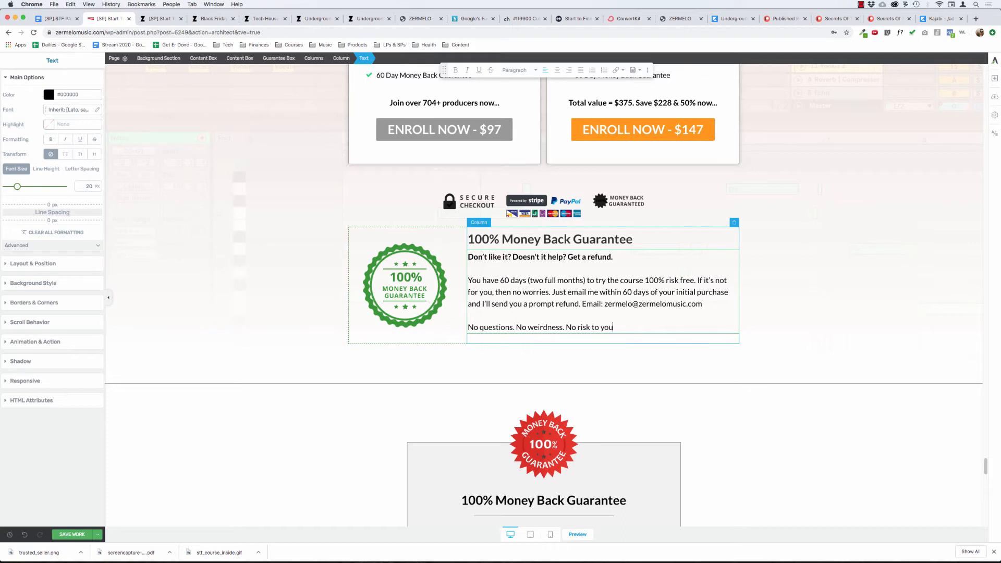
pyautogui.write('.')
# Make the "No questions. No weirdness. No risk to you." line in the guarantee box bold.
pyautogui.hotkey('shift', 'Home')
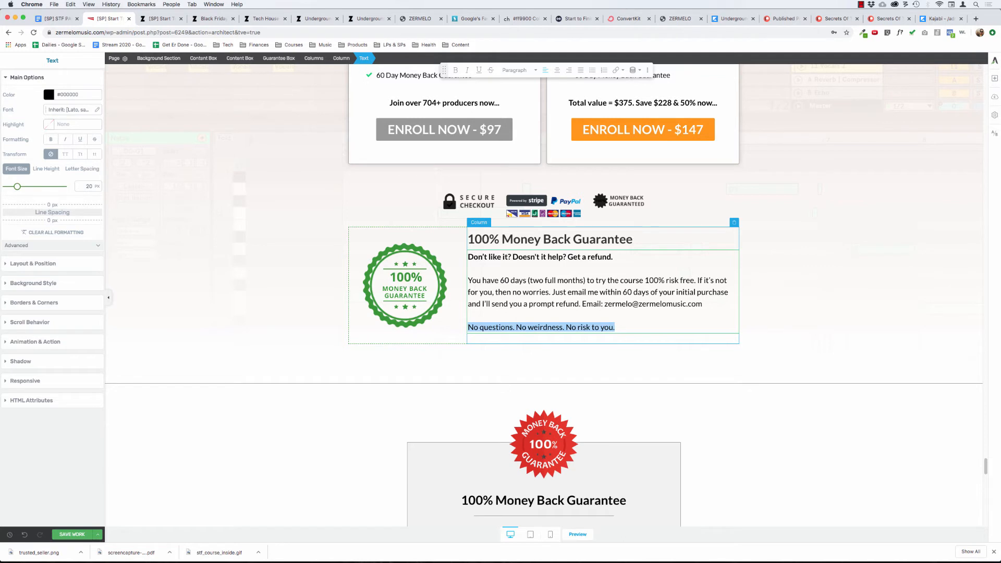
pyautogui.press('super+b')
pyautogui.click(533, 237)
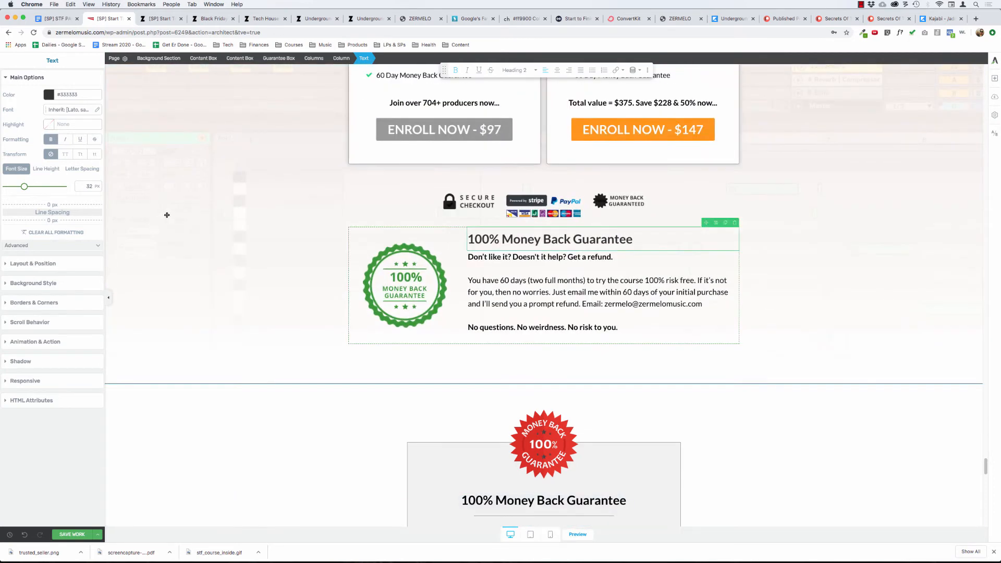
pyautogui.click(362, 107)
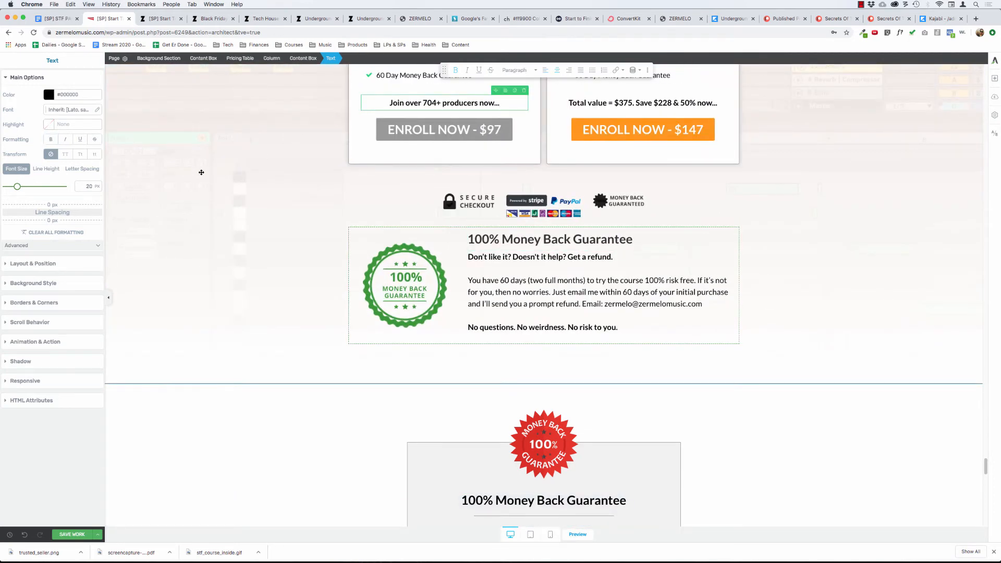
pyautogui.click(377, 247)
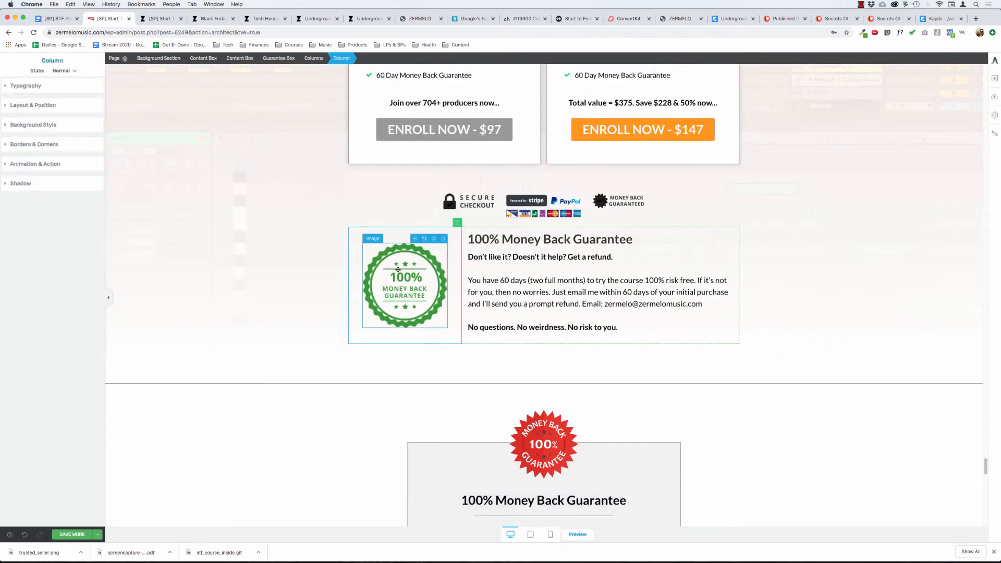
pyautogui.click(277, 58)
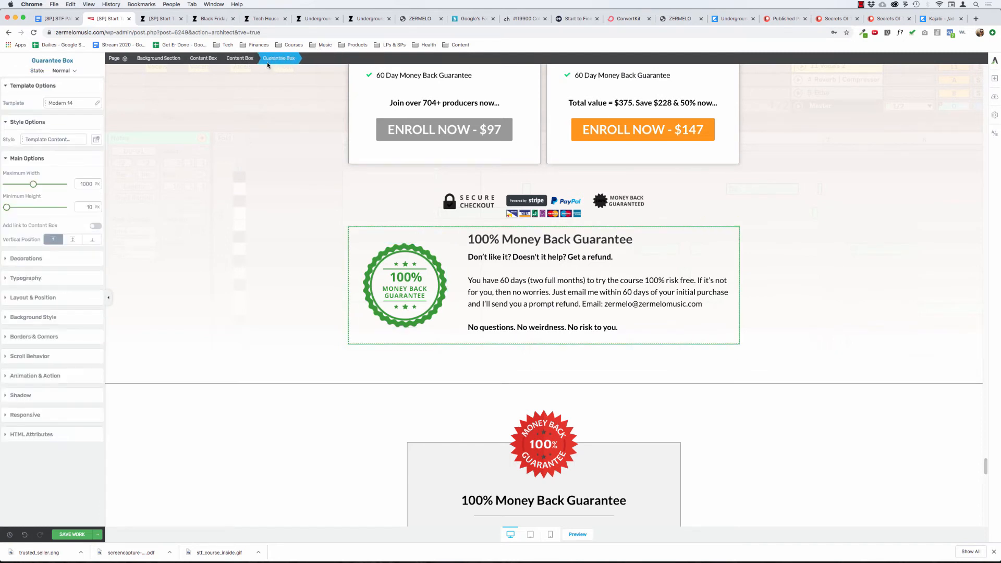
pyautogui.click(37, 337)
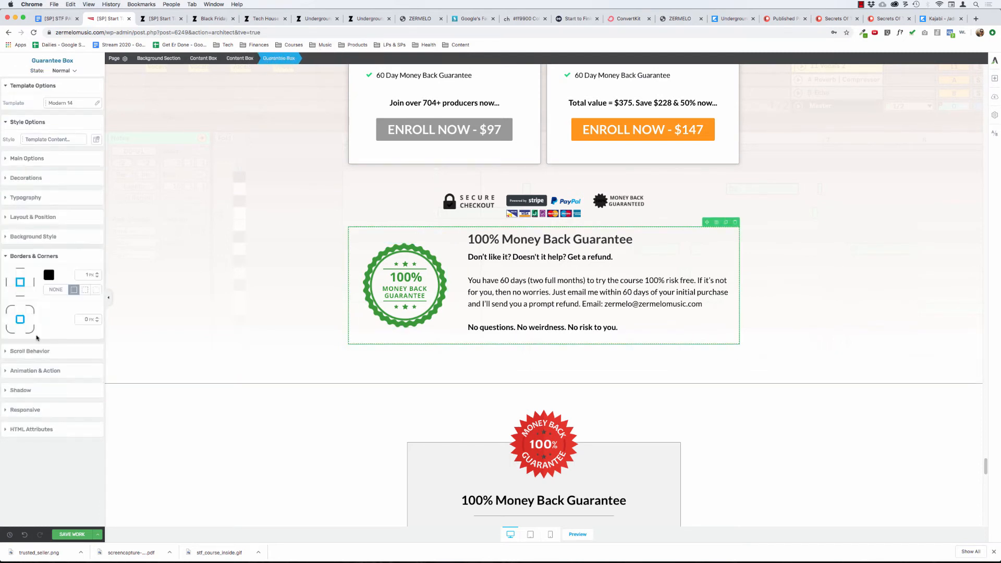
pyautogui.click(391, 268)
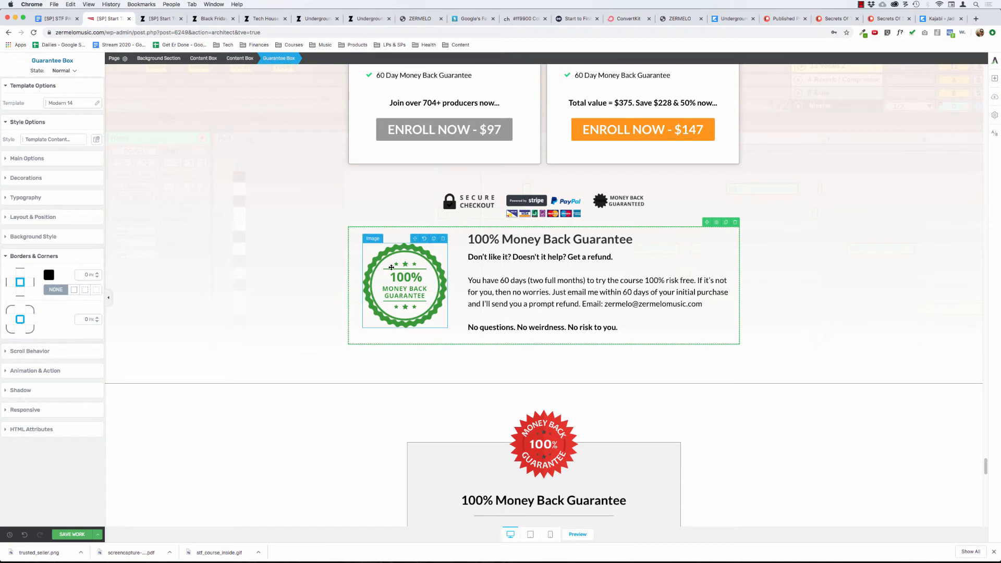
# Change the border around the guarantee box's columns to a solid 1 px grey line and apply it.
pyautogui.click(342, 58)
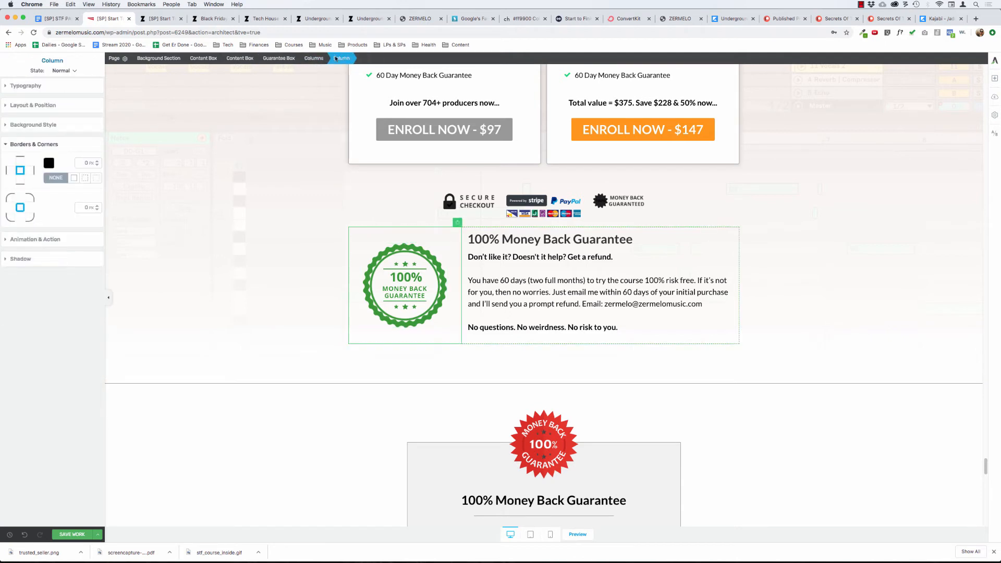
pyautogui.click(314, 58)
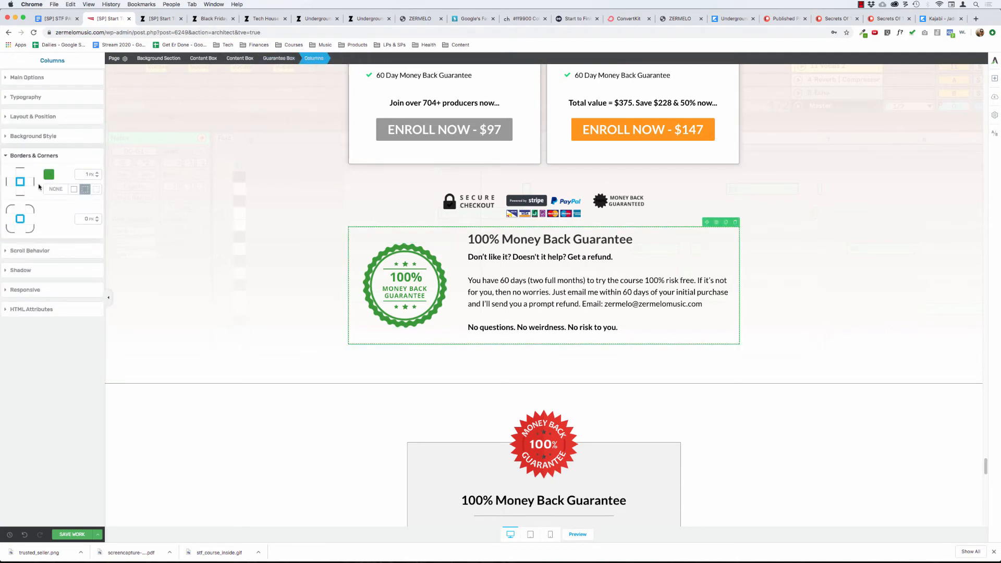
pyautogui.click(73, 189)
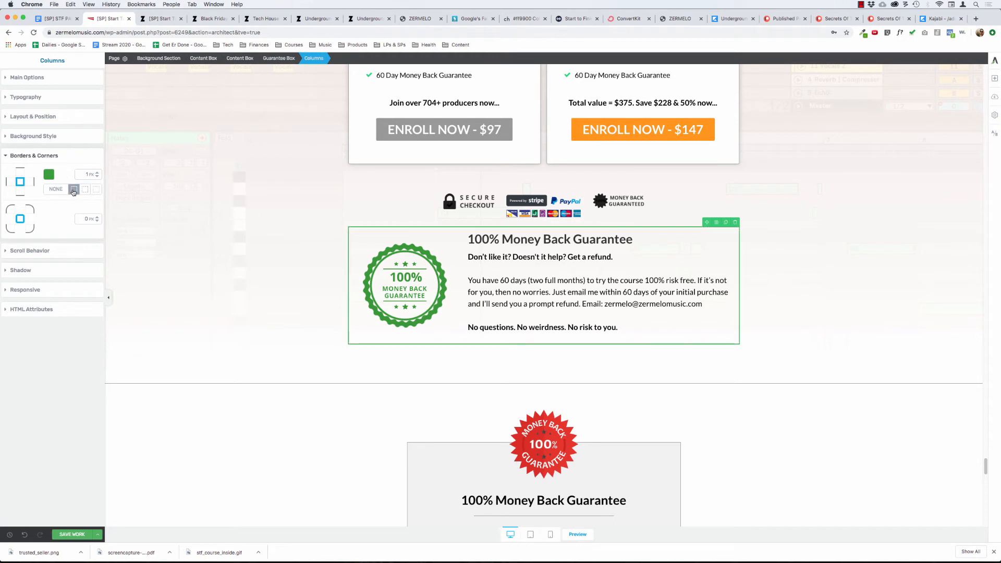
pyautogui.click(49, 174)
pyautogui.write('999999')
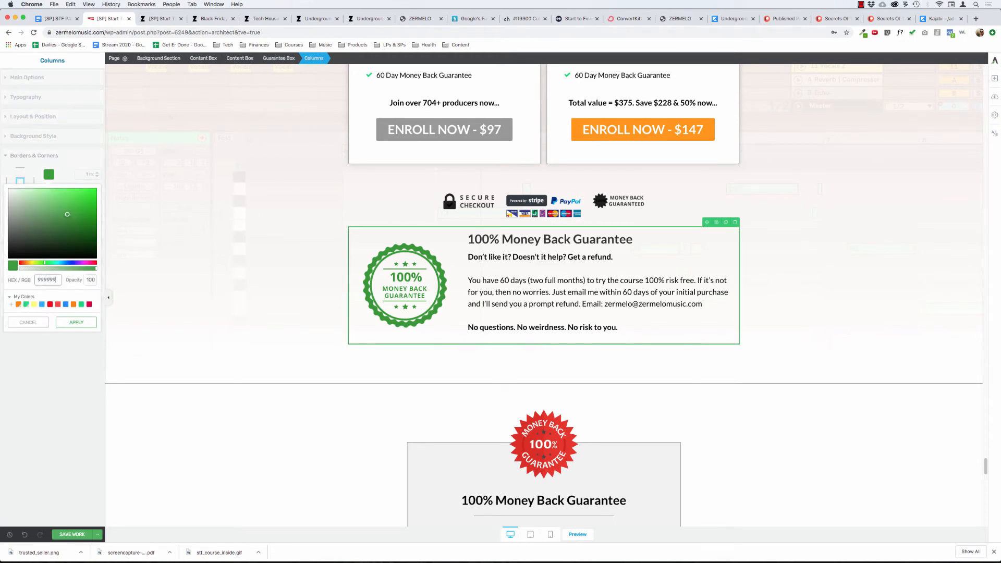
pyautogui.click(76, 322)
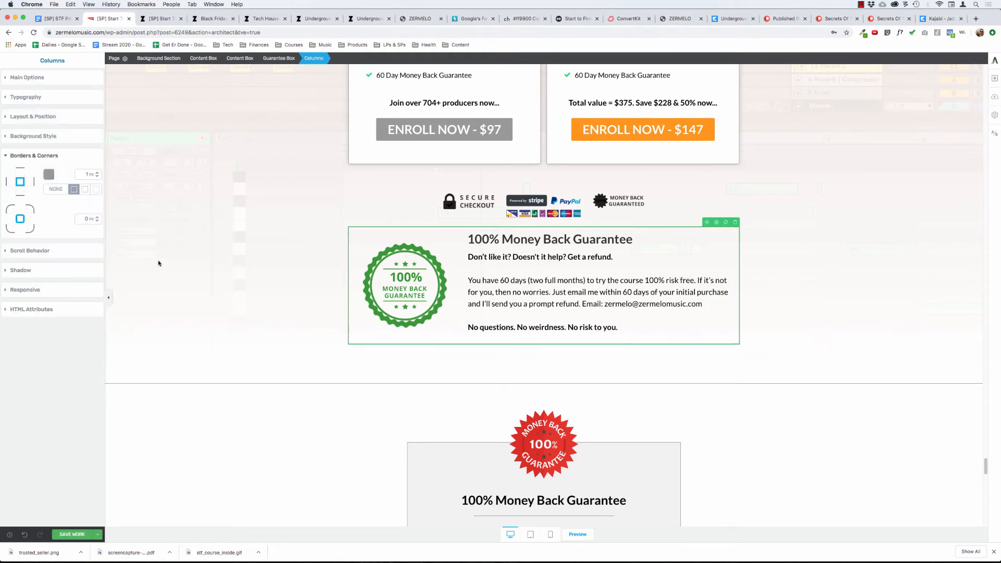
pyautogui.click(191, 244)
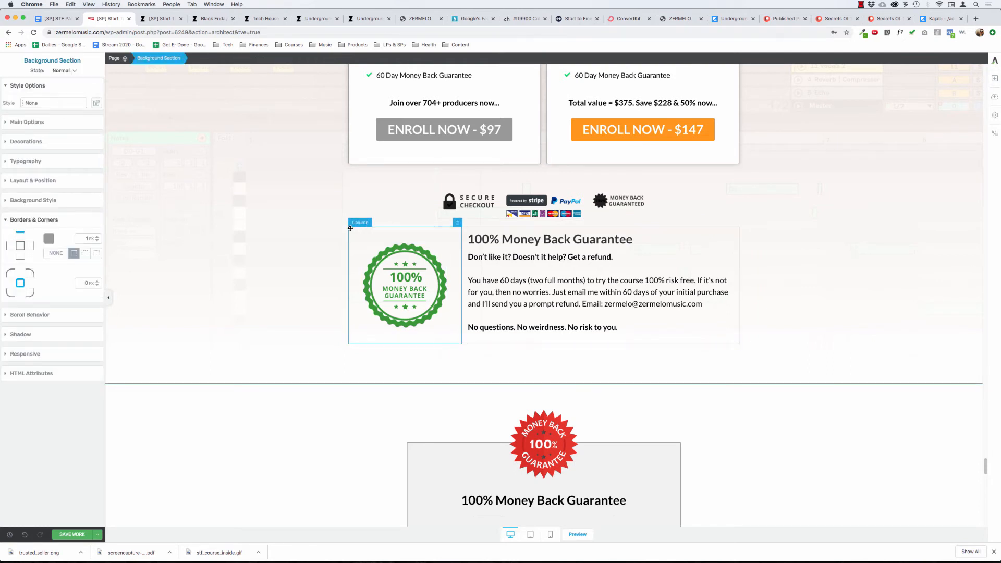
# Remove the border from the columns element inside the guarantee box.
pyautogui.click(393, 251)
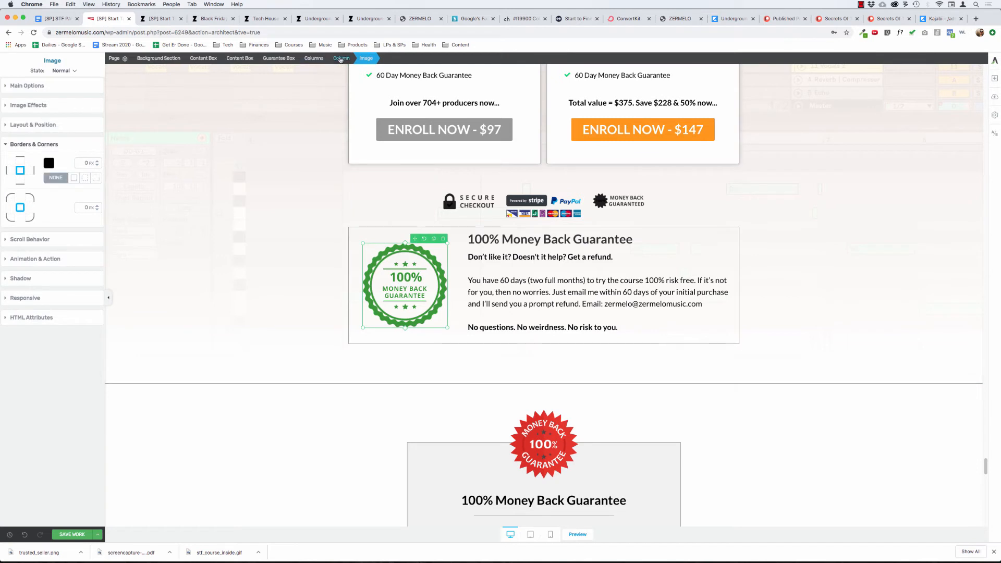
pyautogui.click(283, 58)
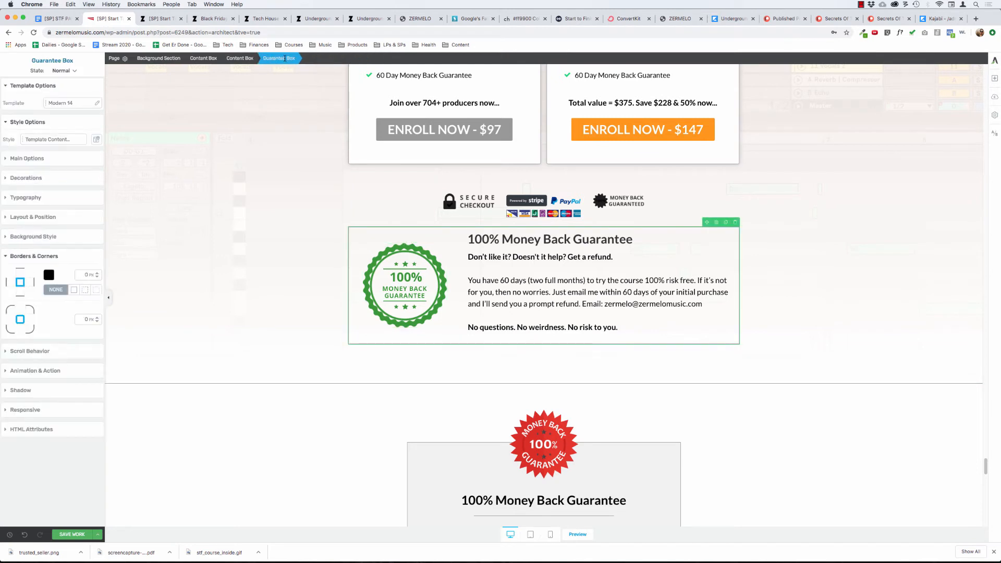
pyautogui.click(407, 268)
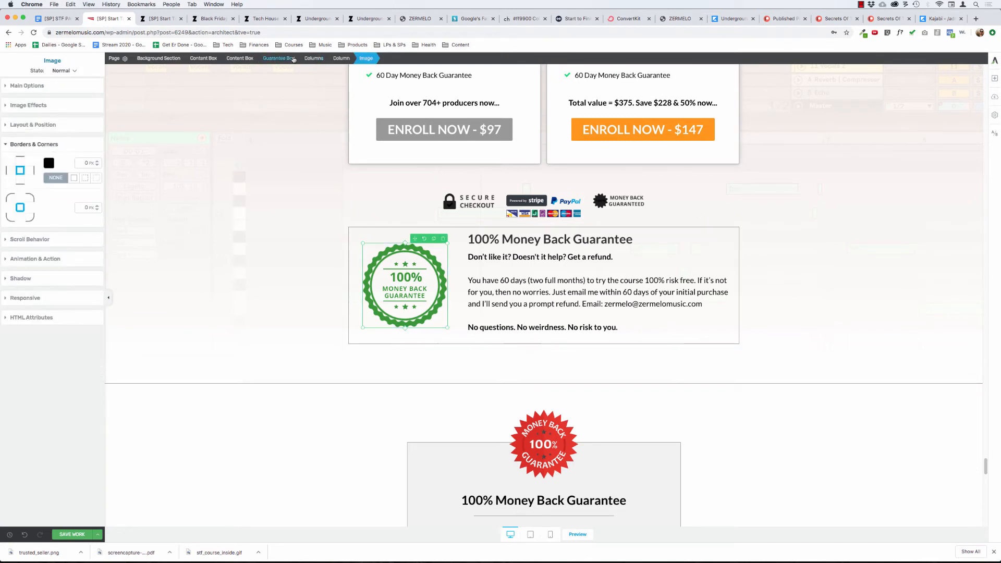
pyautogui.click(310, 58)
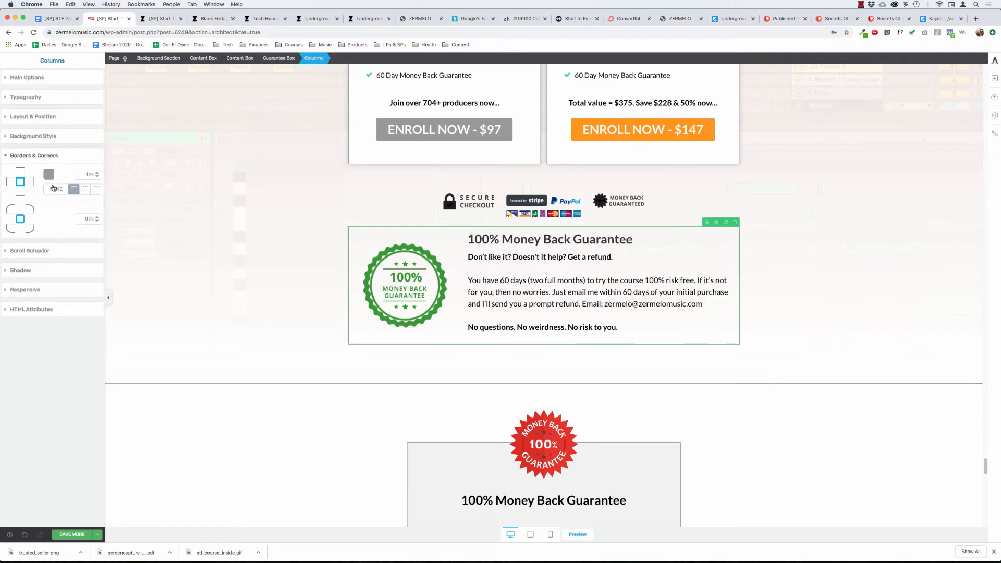
pyautogui.click(52, 190)
# Give the guarantee box itself a solid 1 px grey border and apply the colour.
pyautogui.click(401, 276)
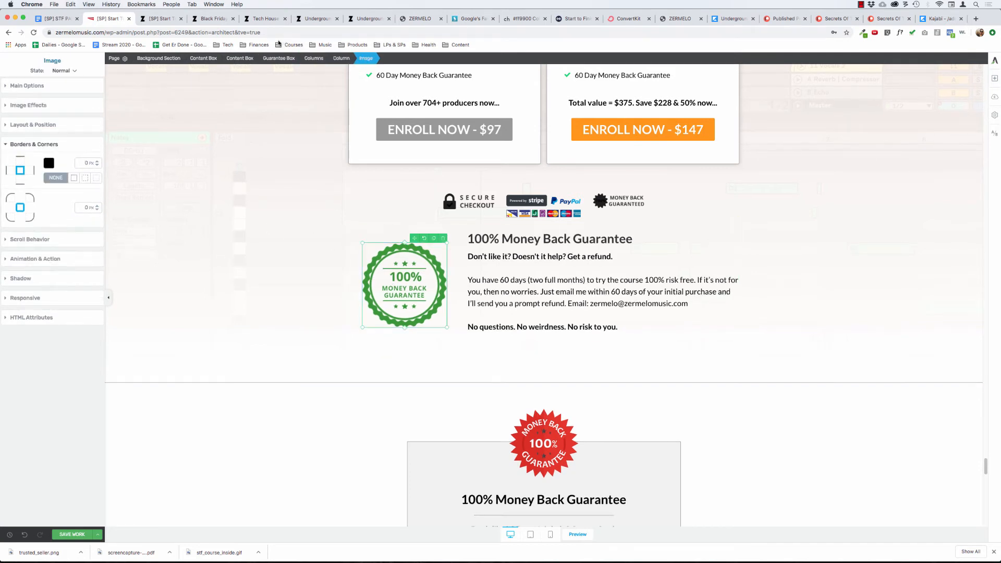
pyautogui.click(277, 59)
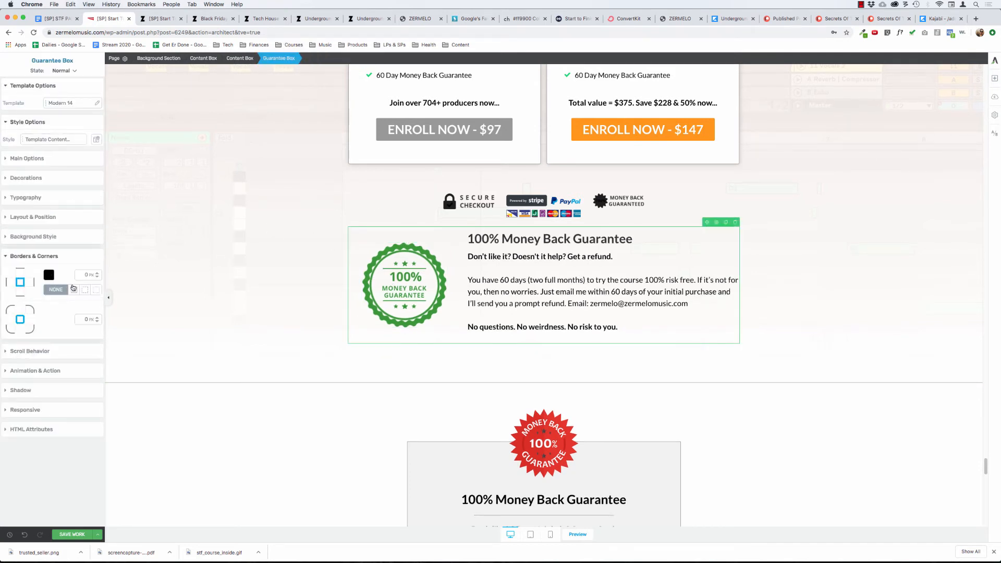
pyautogui.click(48, 276)
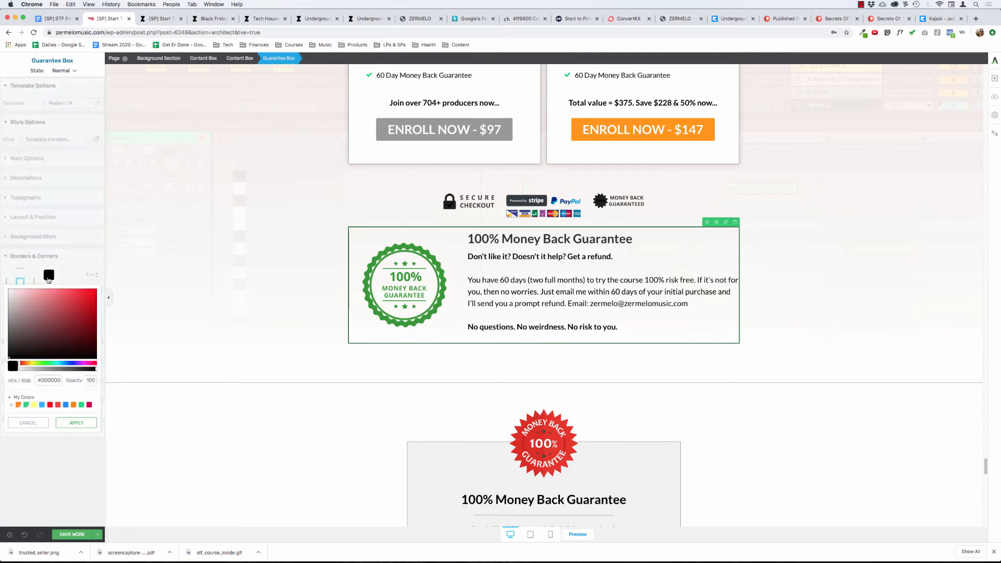
pyautogui.click(48, 382)
pyautogui.write('999999')
pyautogui.click(75, 423)
pyautogui.click(245, 263)
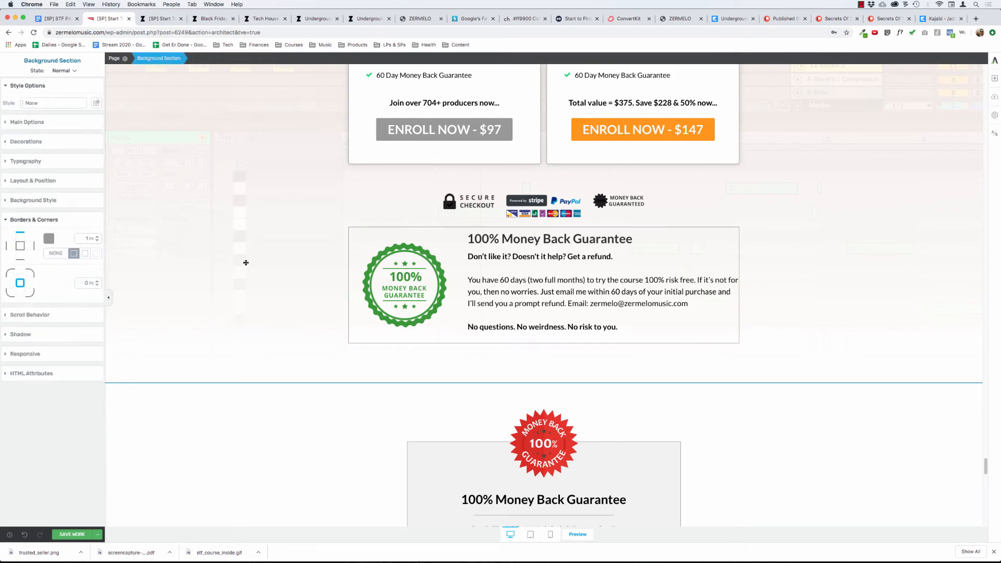
pyautogui.click(409, 285)
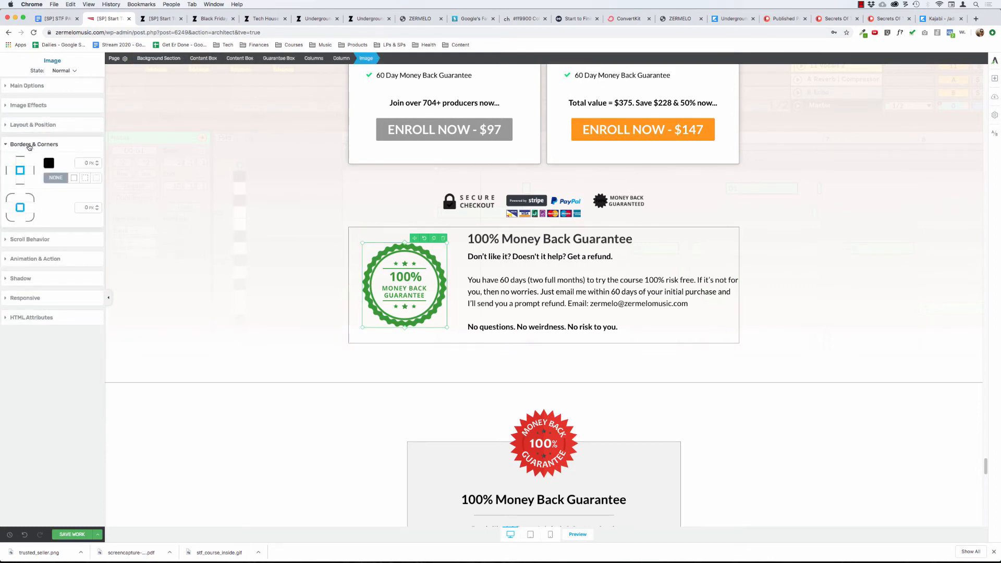
pyautogui.click(32, 86)
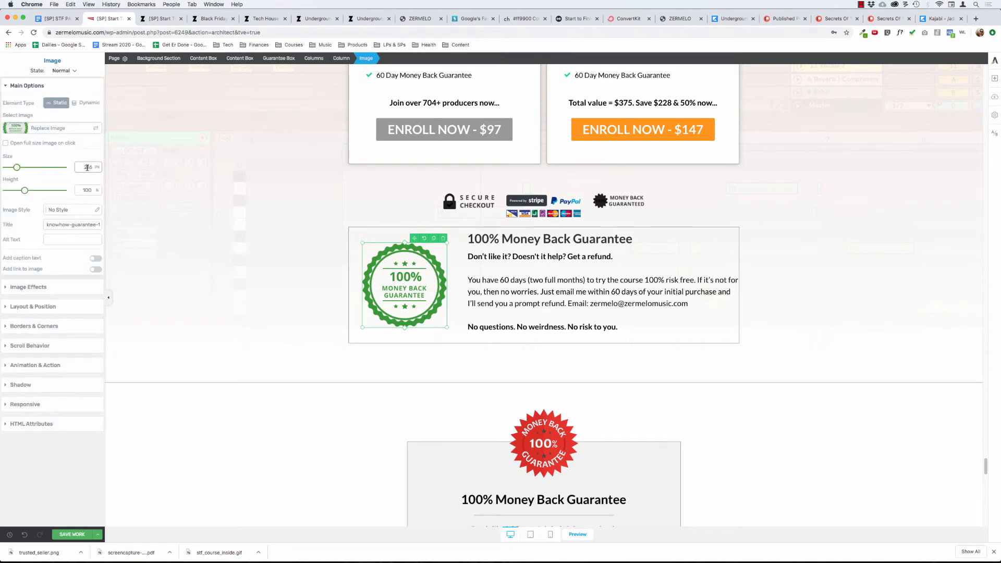
pyautogui.click(31, 86)
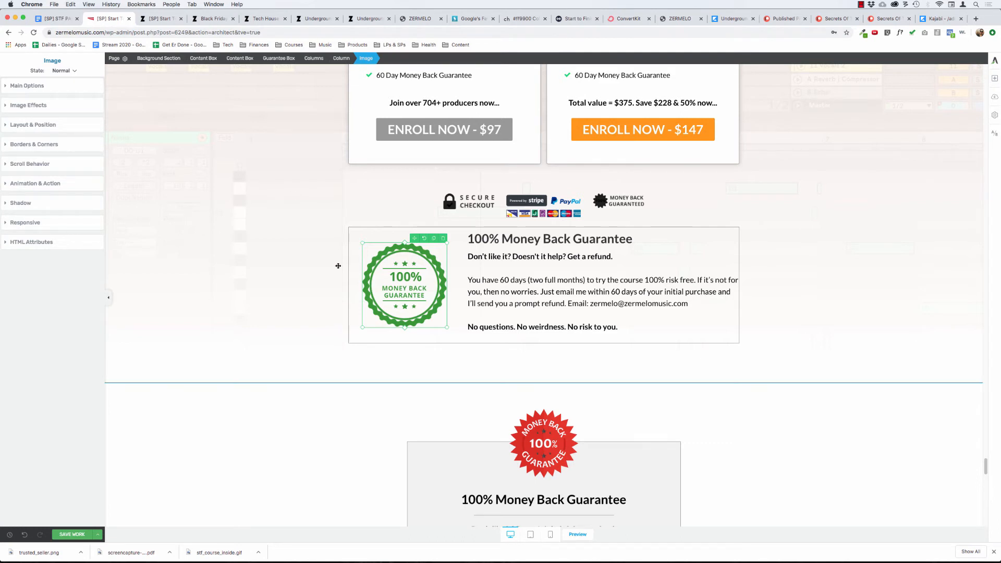
pyautogui.click(352, 239)
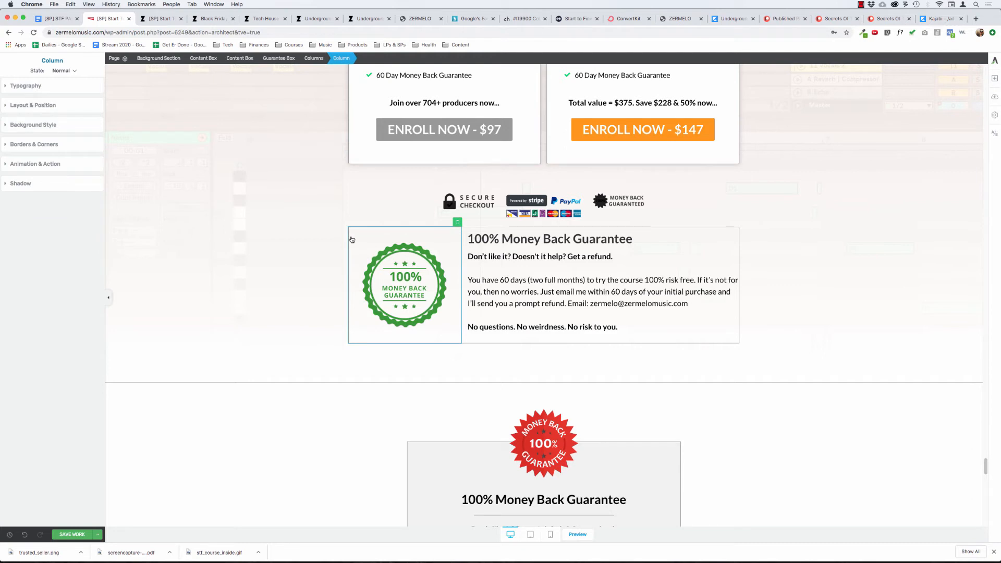
# Put the email contact in its own paragraph in the guarantee text and delete the "No questions. No weirdness. No risk to you." line.
pyautogui.click(587, 280)
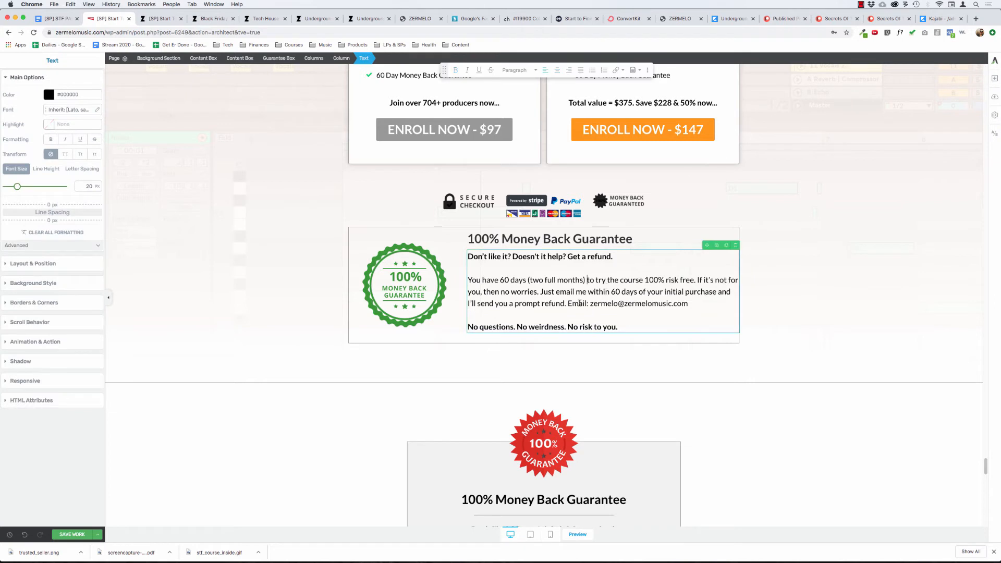
pyautogui.hotkey('shift', 'Return')
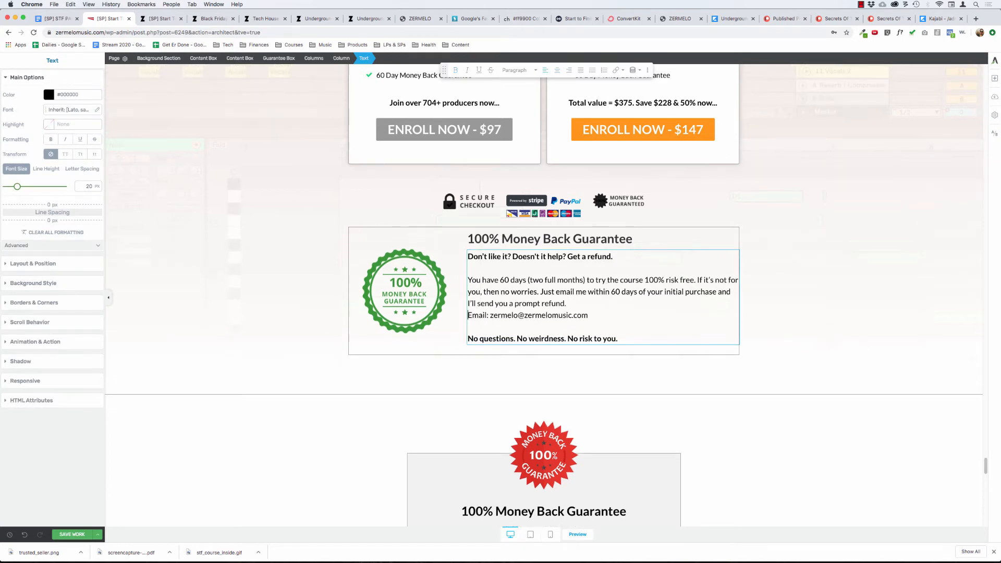
pyautogui.press('Return')
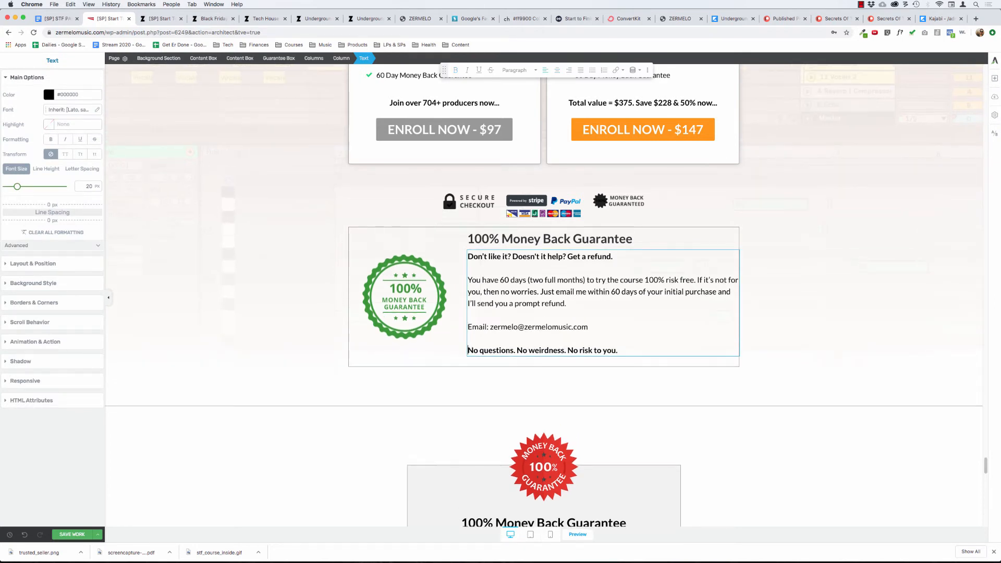
pyautogui.hotkey('shift', 'End')
pyautogui.press('BackSpace')
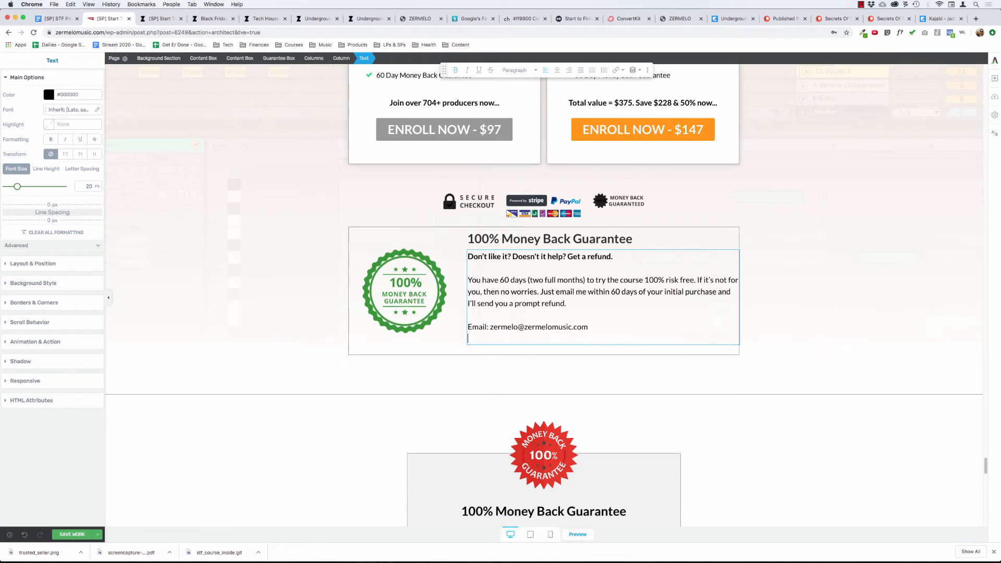
pyautogui.press('BackSpace')
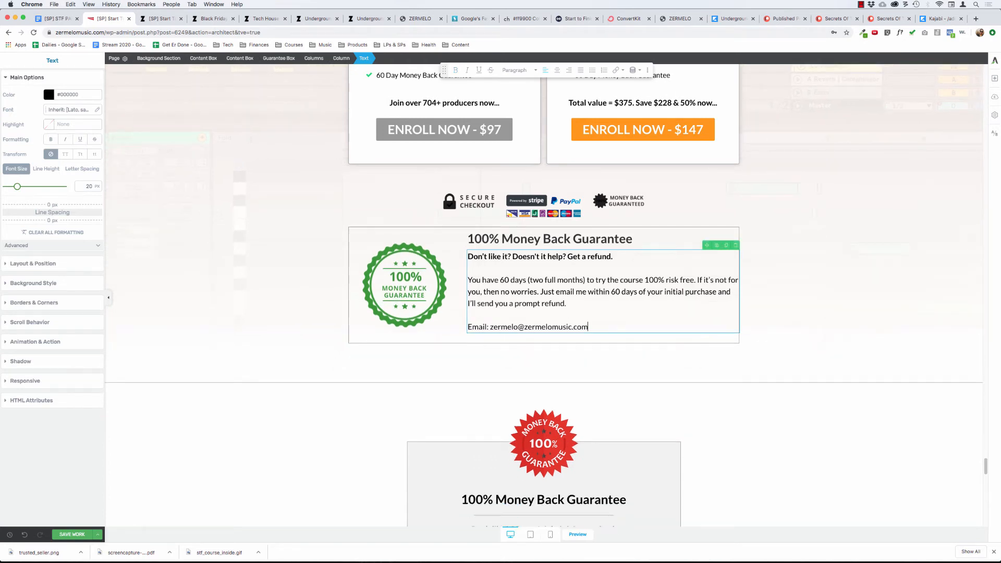
# Remove the border from the guarantee box.
pyautogui.click(356, 232)
pyautogui.click(280, 58)
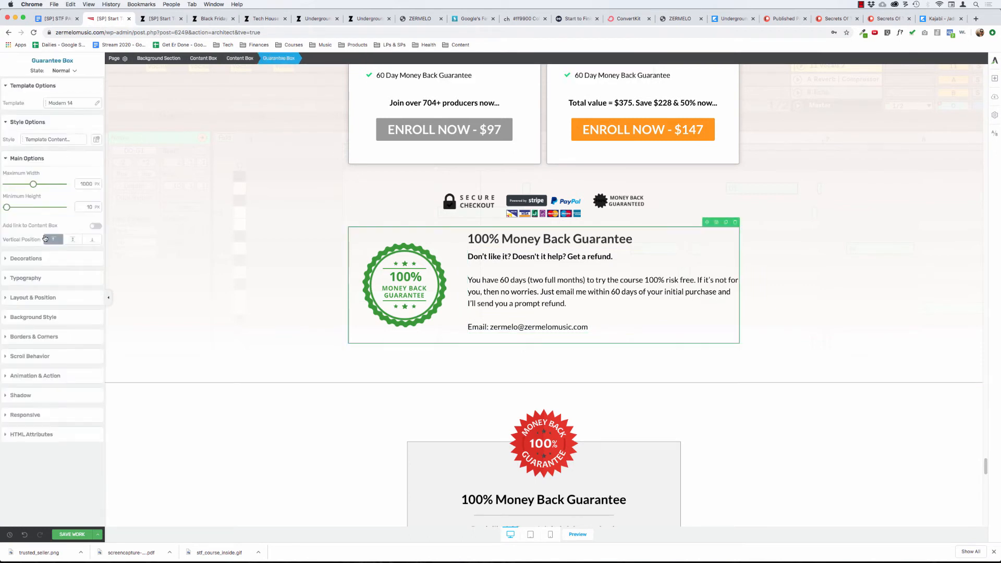
pyautogui.click(30, 338)
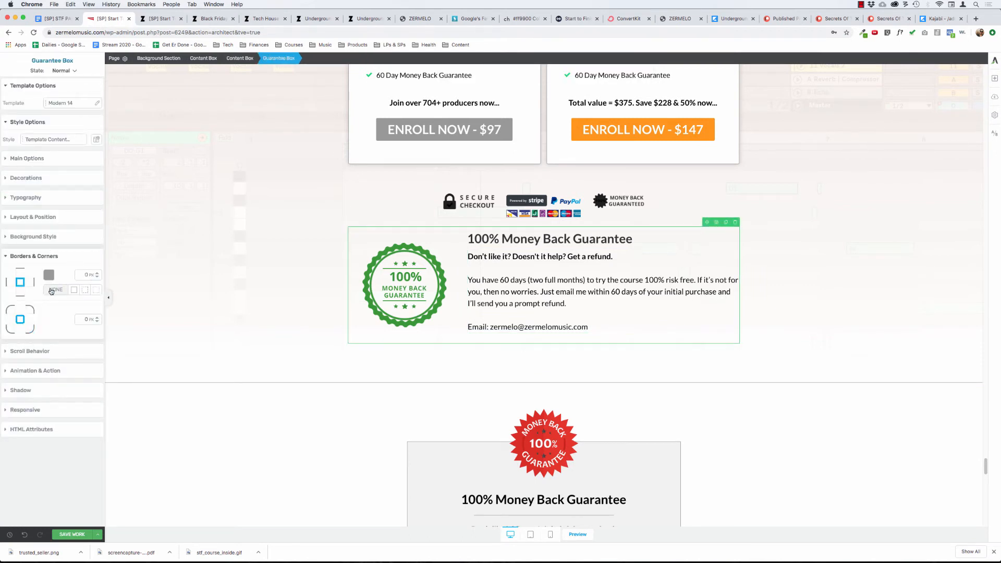
pyautogui.click(172, 228)
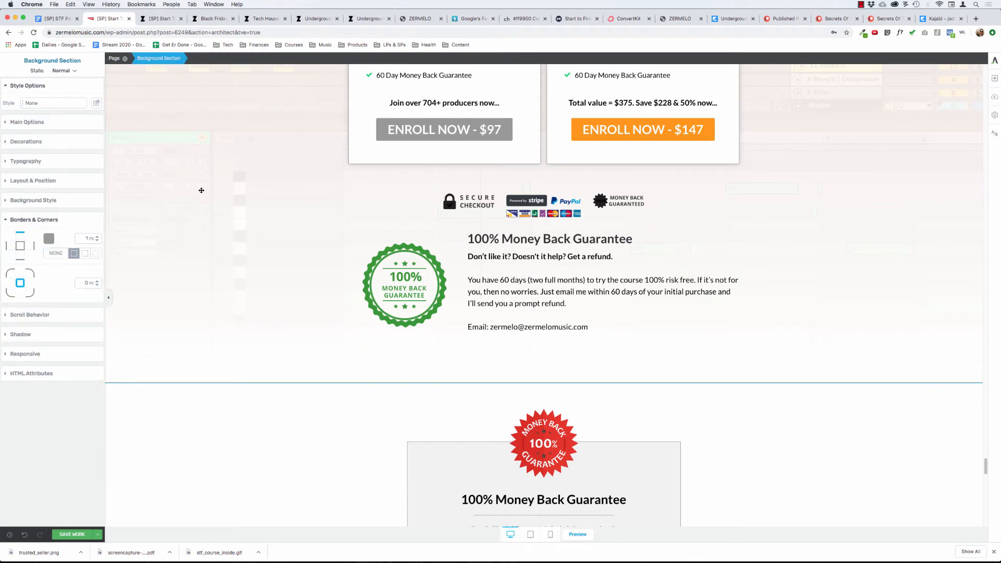
pyautogui.click(522, 202)
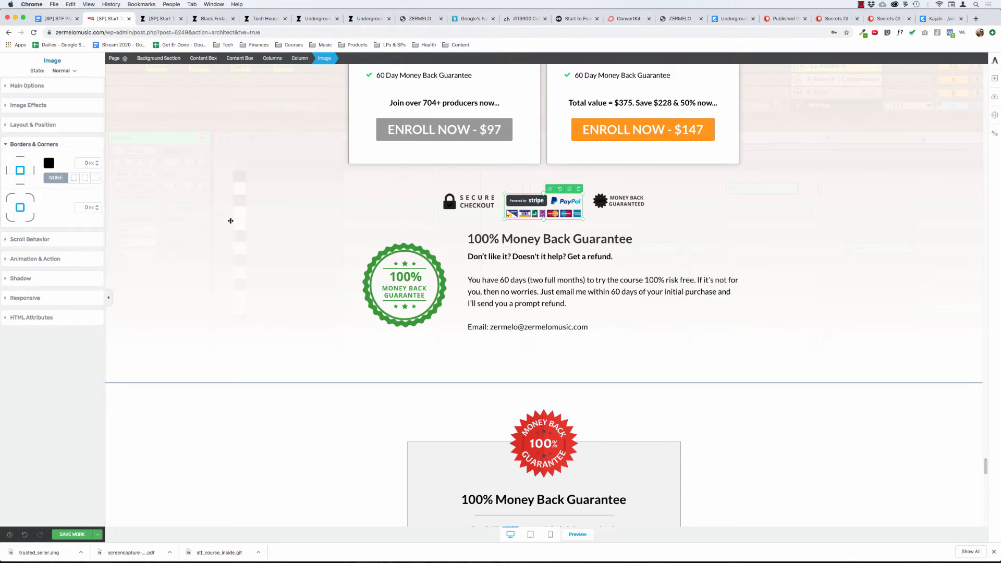
pyautogui.scroll(4, 231, 220)
pyautogui.scroll(-2, 230, 221)
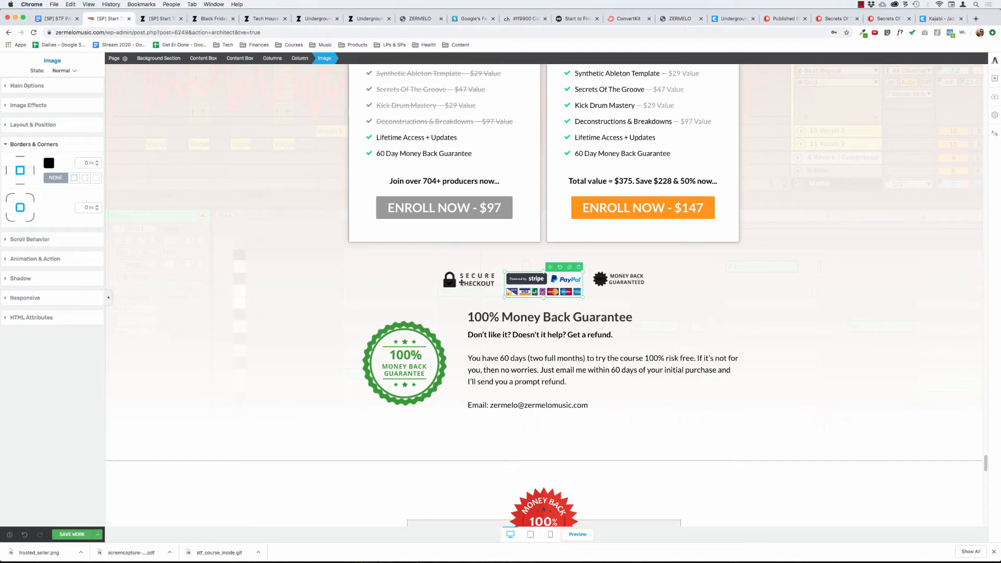
pyautogui.click(211, 287)
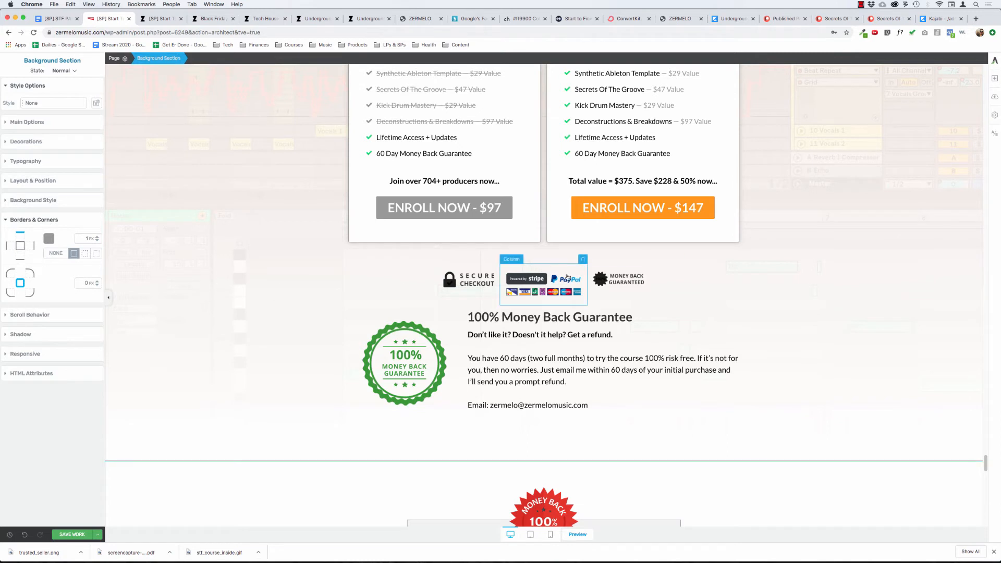
# Set the Invert, Saturate and Greyscale effects of the Secure Checkout badge to 0%.
pyautogui.click(467, 277)
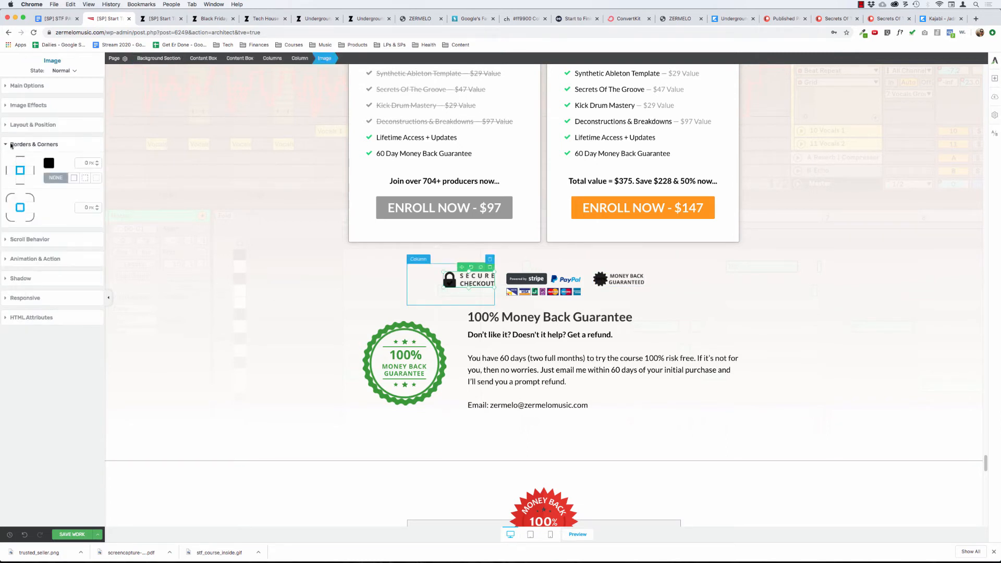
pyautogui.click(33, 85)
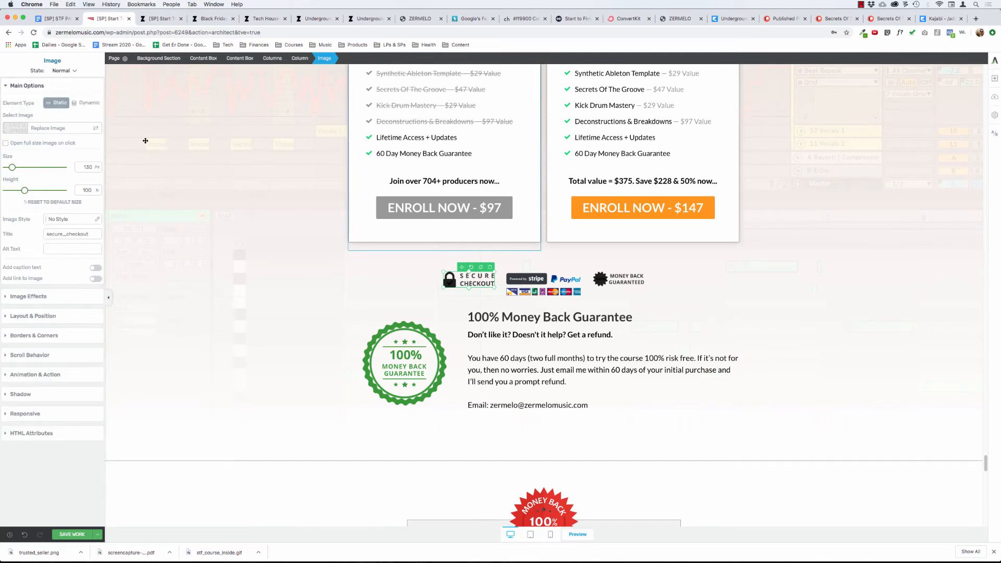
pyautogui.click(32, 297)
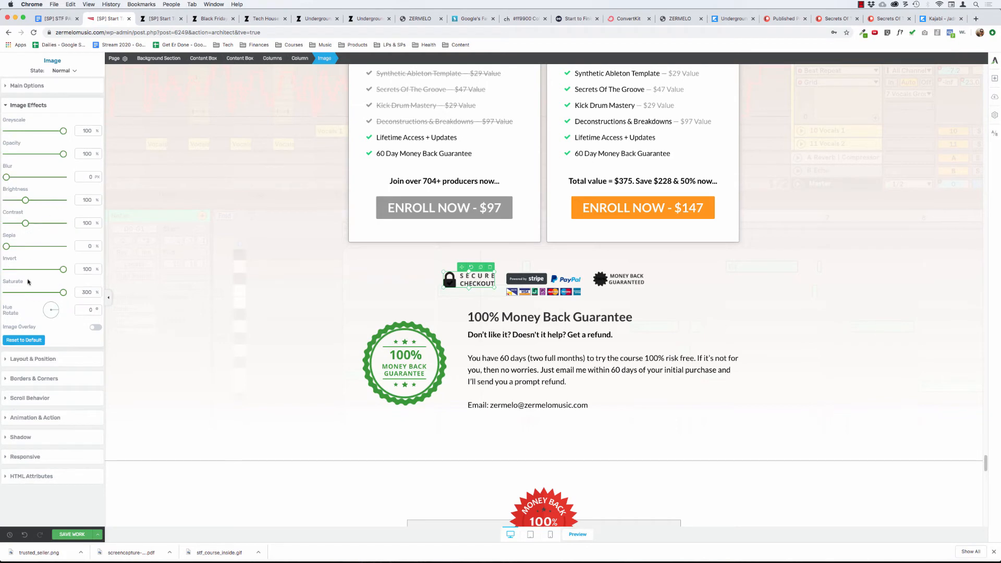
pyautogui.moveTo(62, 275); pyautogui.dragTo(2, 263)
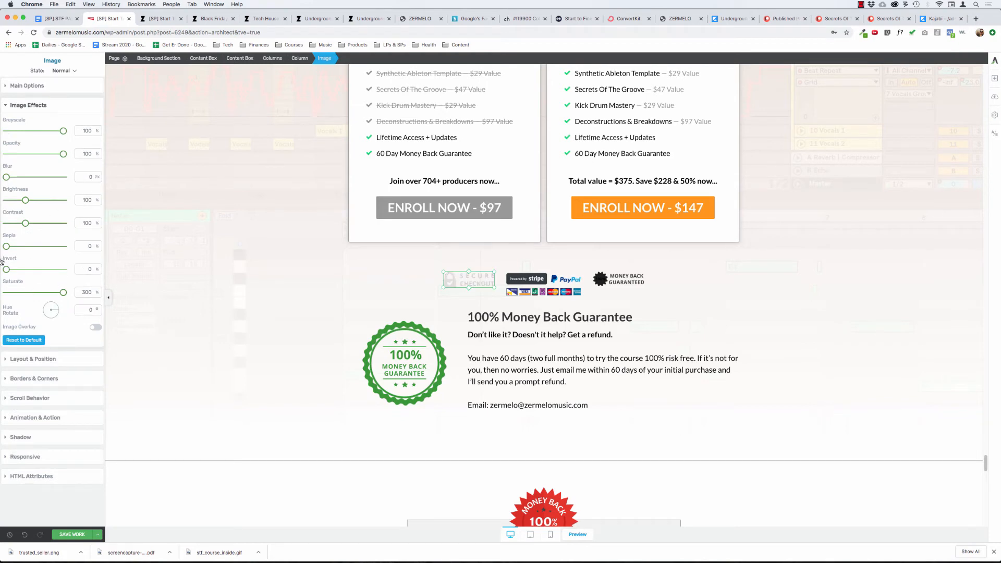
pyautogui.moveTo(63, 291); pyautogui.dragTo(2, 276)
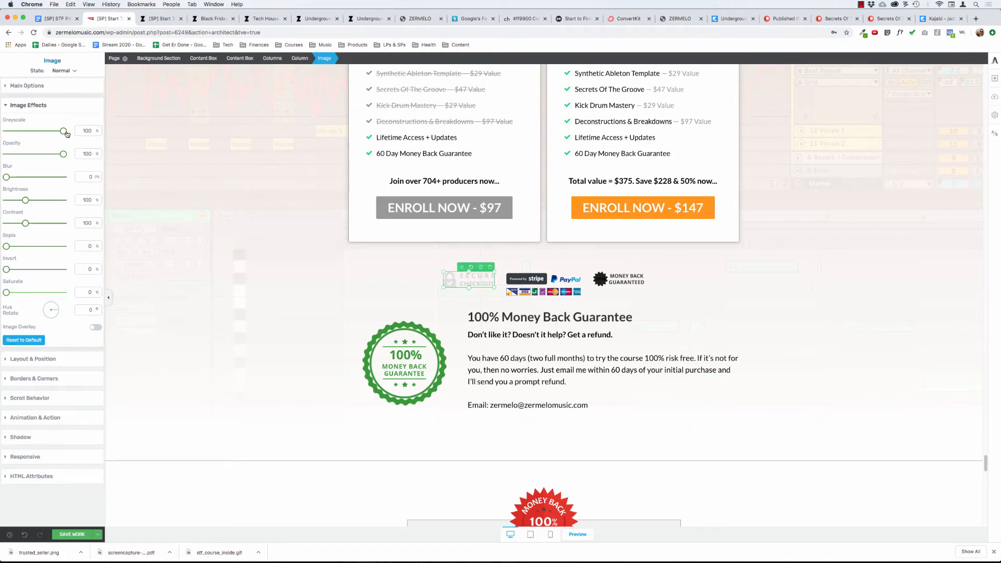
pyautogui.moveTo(63, 131); pyautogui.dragTo(332, 134)
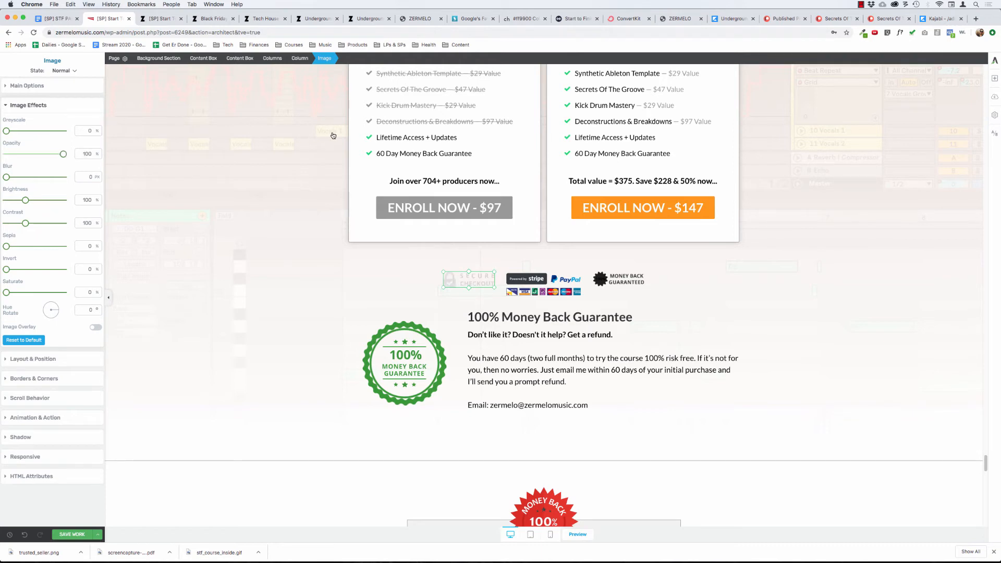
pyautogui.click(253, 204)
# Set the Invert effect of the small Money Back Guaranteed badge beside the payment logos to 0%.
pyautogui.click(458, 280)
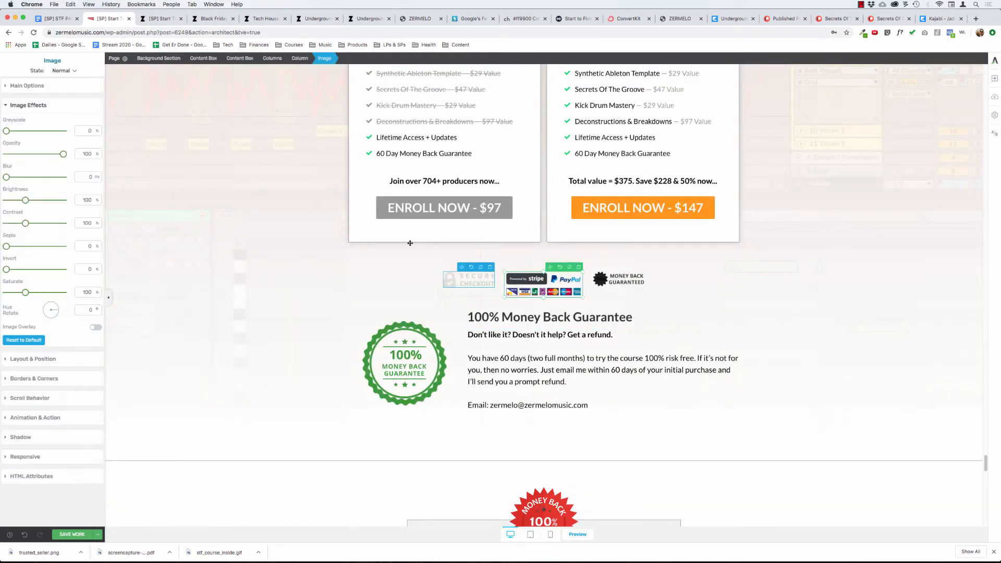
pyautogui.click(271, 59)
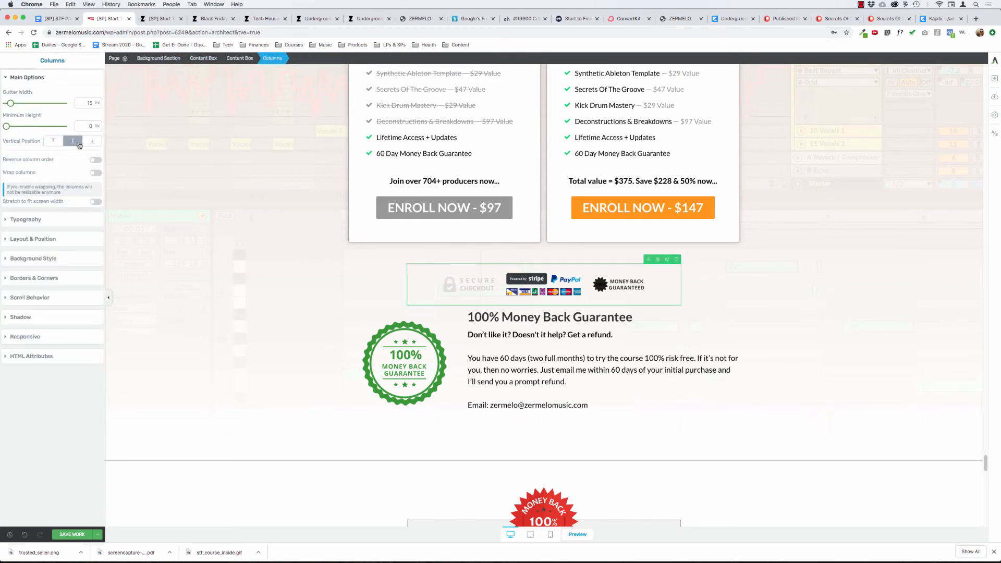
pyautogui.click(609, 284)
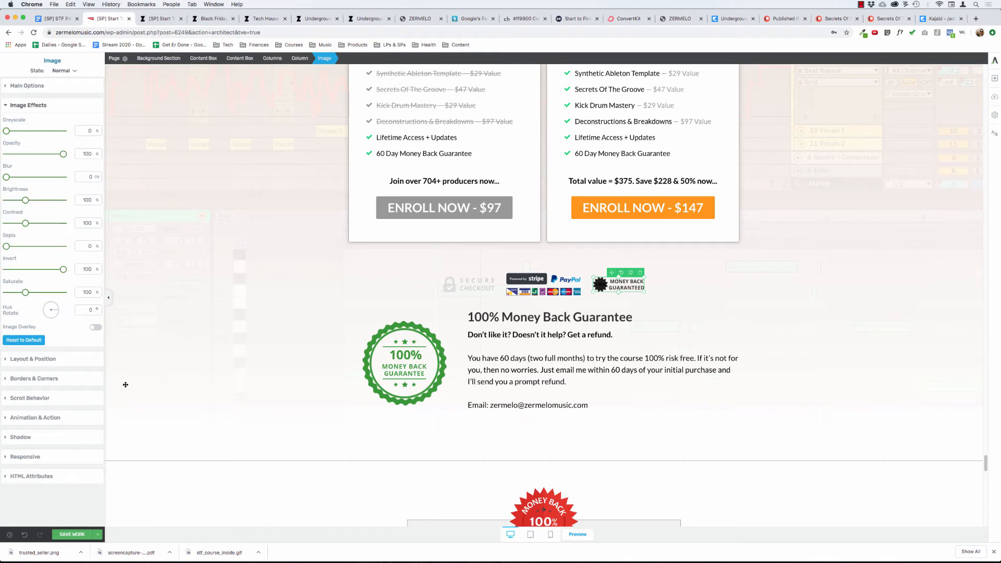
pyautogui.moveTo(63, 270); pyautogui.dragTo(5, 271)
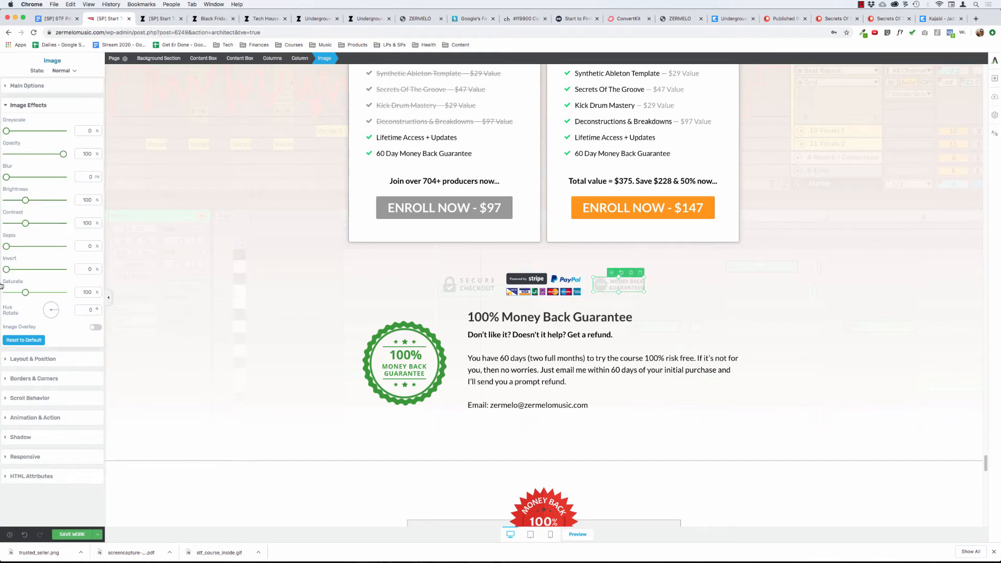
pyautogui.click(247, 256)
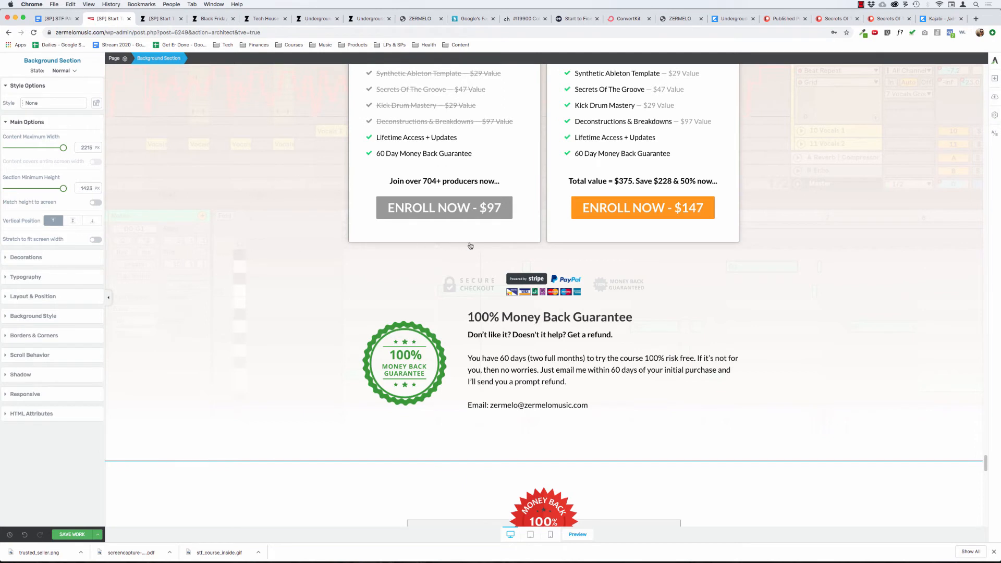
# Move the content box holding the row of checkout, payment and guarantee badges below the 100% Money Back Guarantee box.
pyautogui.click(537, 284)
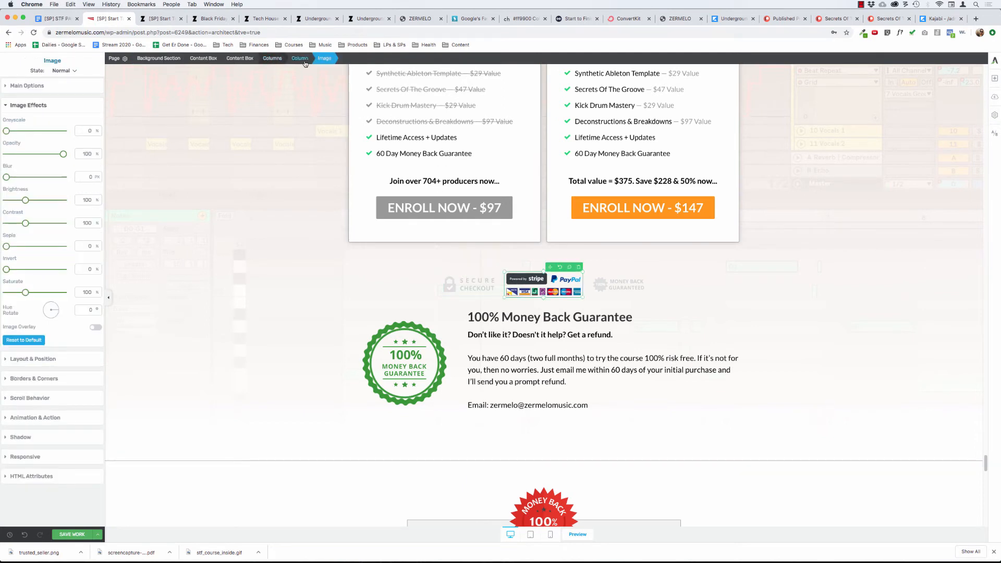
pyautogui.click(272, 58)
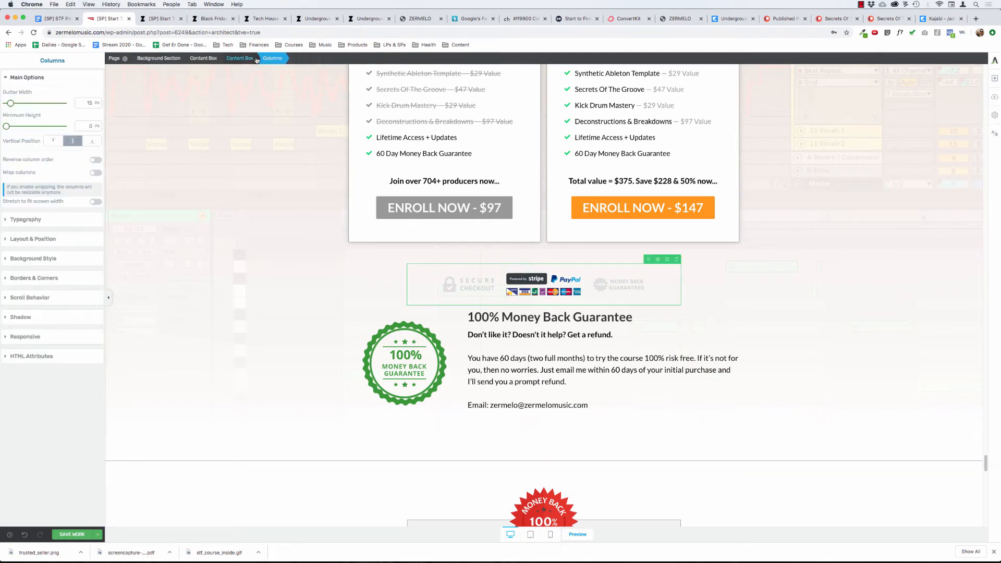
pyautogui.click(247, 59)
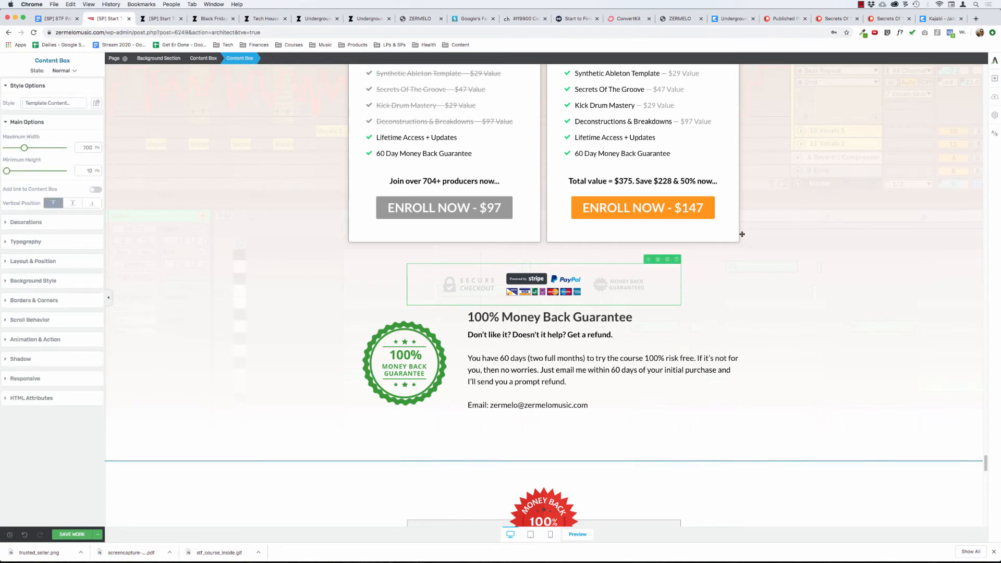
pyautogui.moveTo(649, 261); pyautogui.dragTo(439, 415)
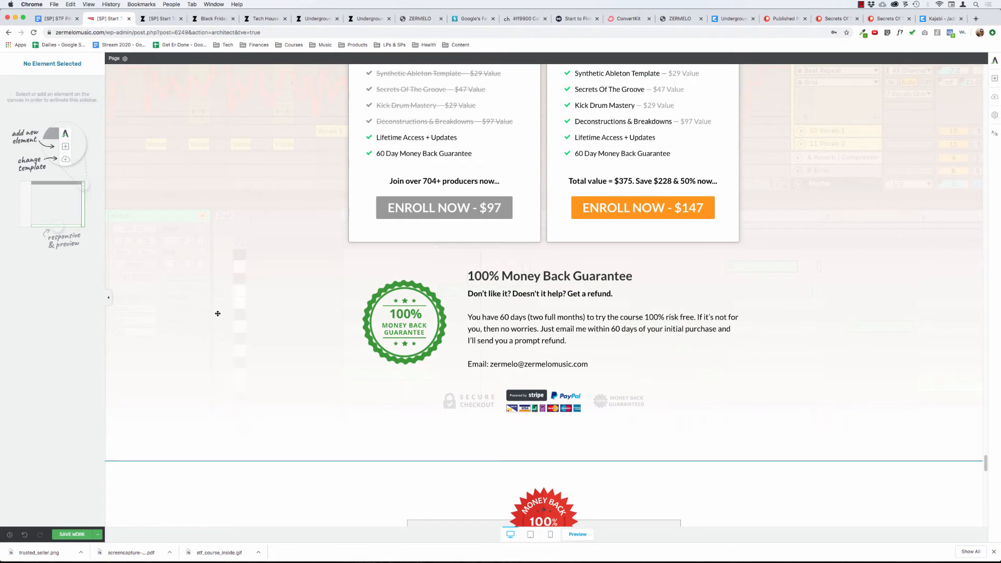
pyautogui.click(218, 313)
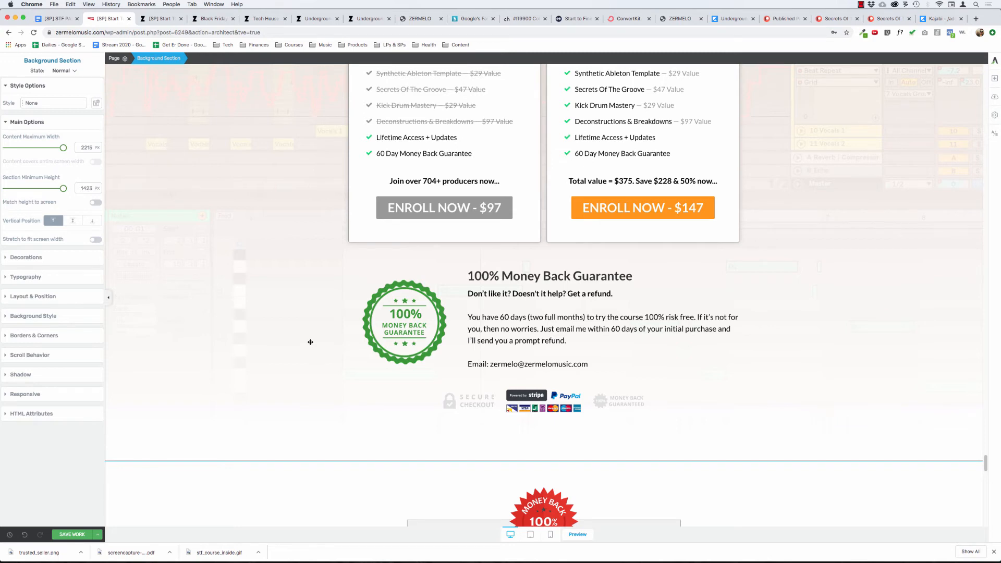
pyautogui.scroll(5, 297, 339)
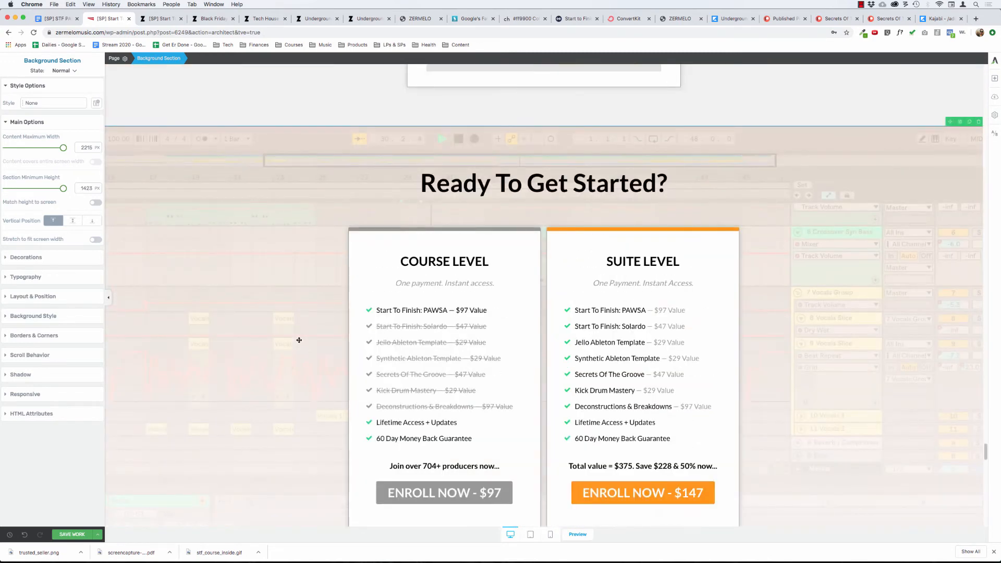
pyautogui.scroll(-2, 299, 340)
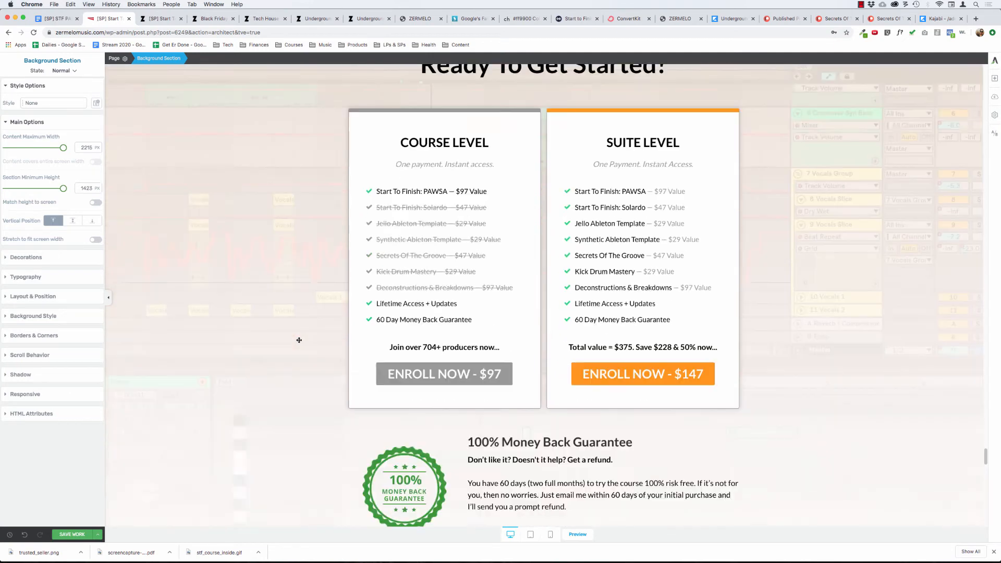
pyautogui.scroll(-2, 299, 340)
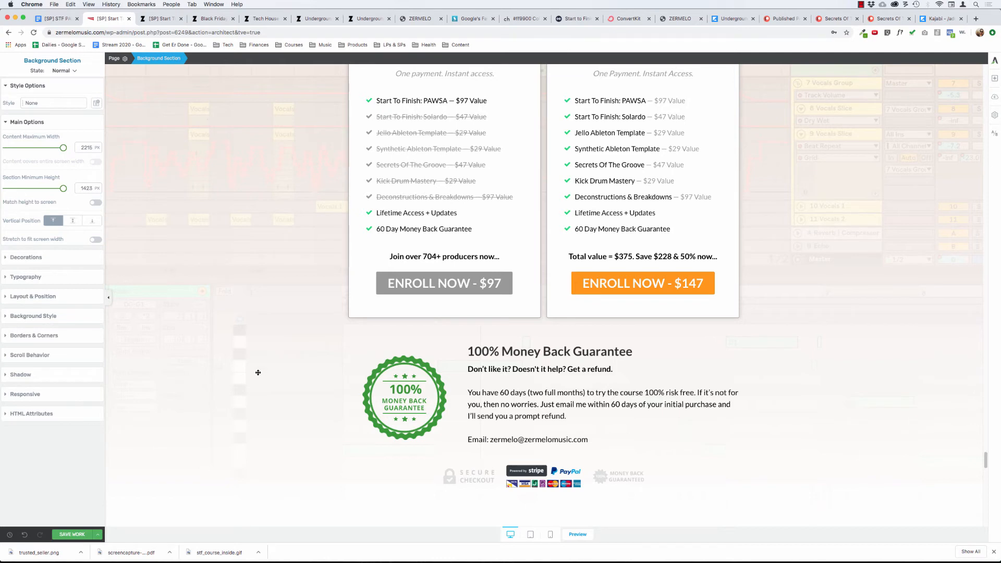
pyautogui.scroll(-1, 258, 372)
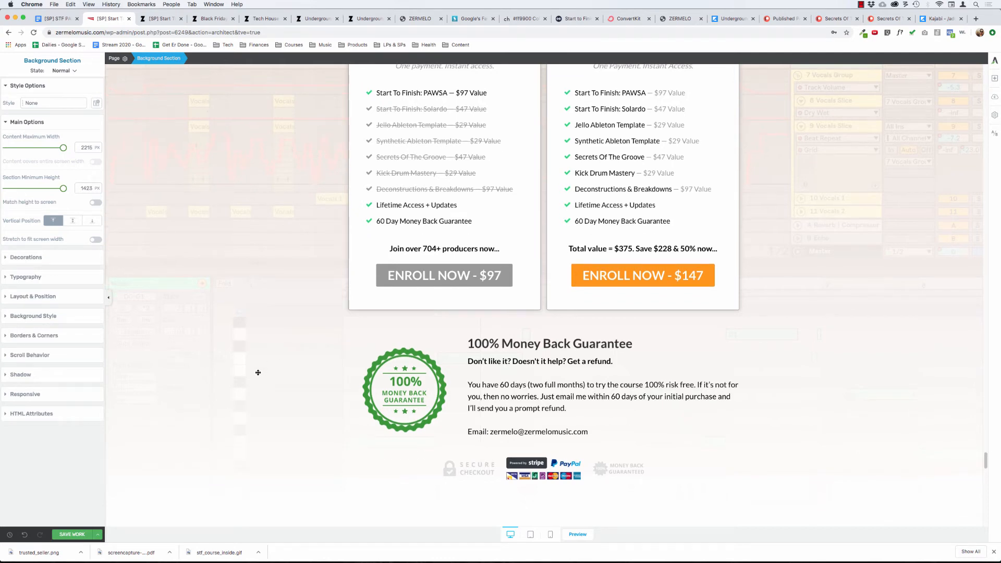
# Undo the badge row's move below the guarantee box and open the image upload for the small Money Back Guaranteed badge.
pyautogui.click(25, 535)
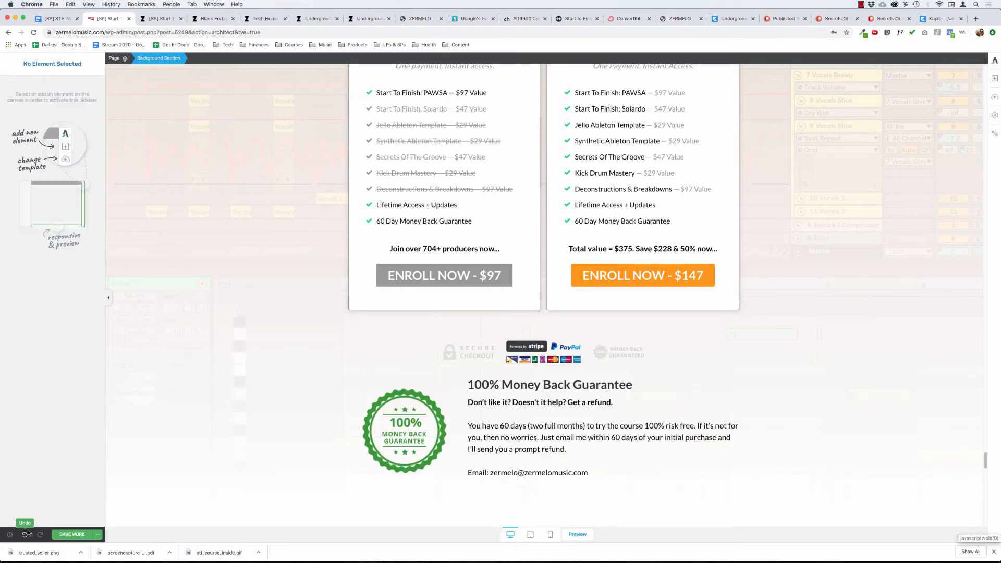
pyautogui.click(618, 351)
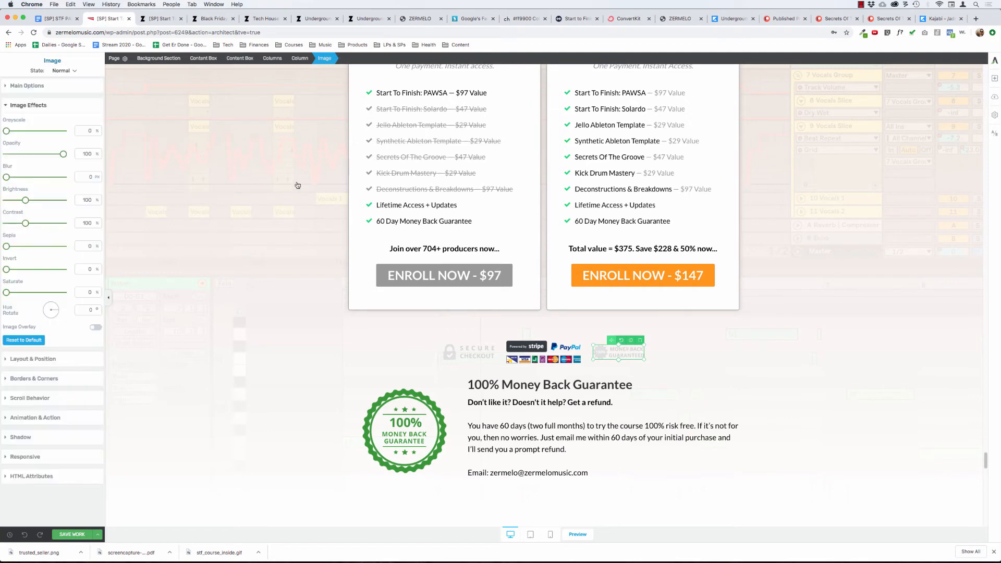
pyautogui.click(37, 85)
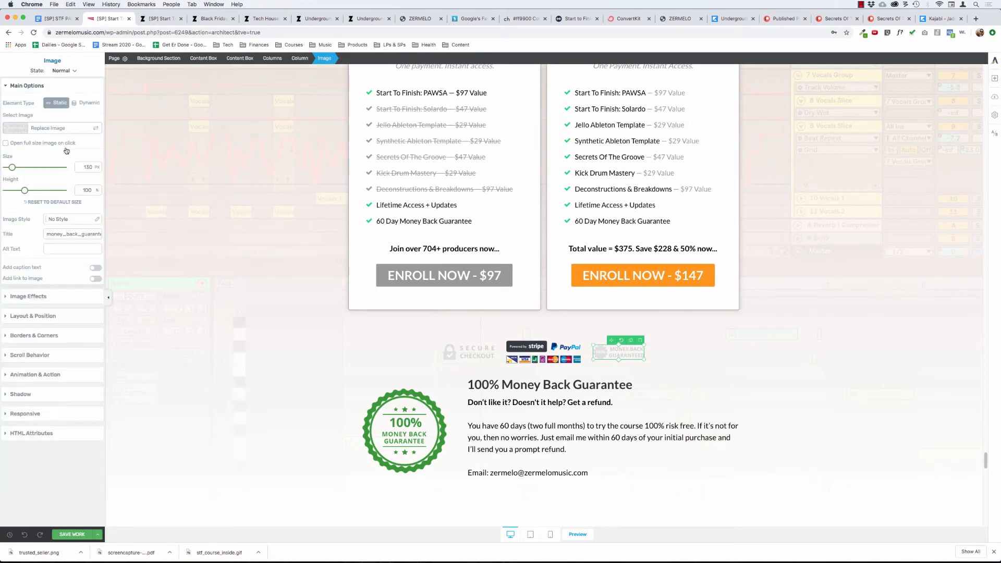
pyautogui.click(36, 129)
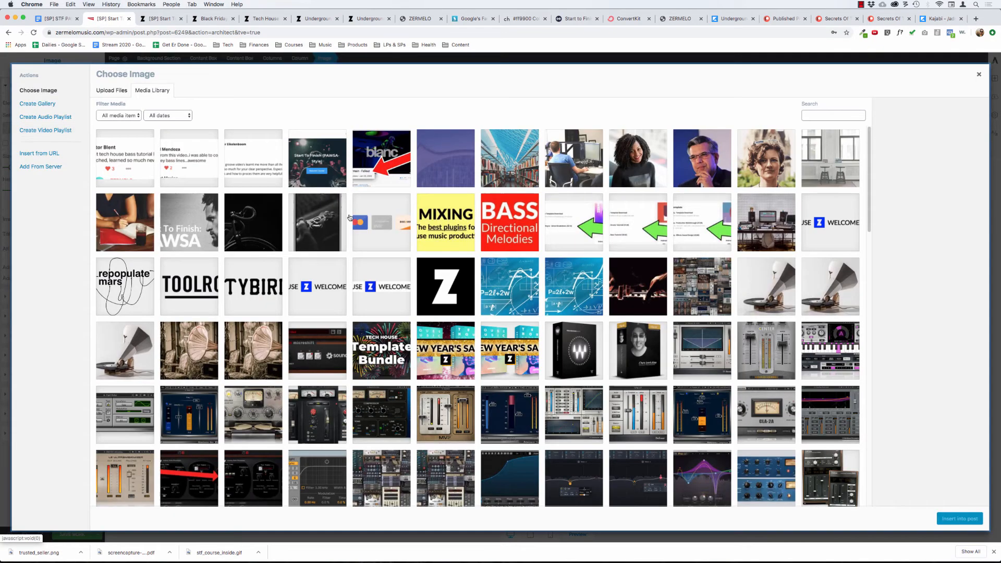
pyautogui.click(111, 91)
# Upload trusted_seller.png from the pictures folder in Finder and insert it in place of the small Money Back Guaranteed badge.
pyautogui.press('super+Tab')
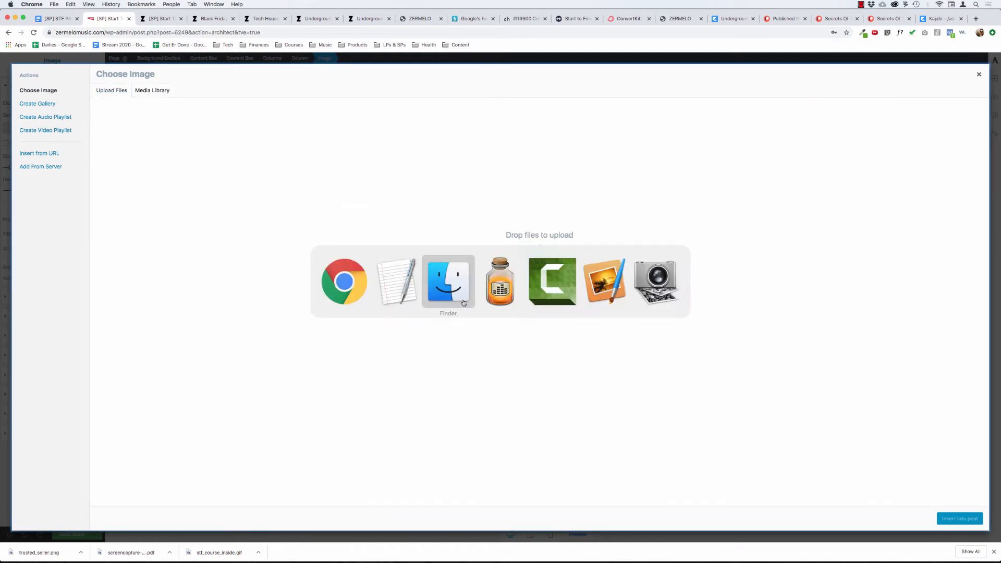
pyautogui.click(452, 287)
pyautogui.click(594, 314)
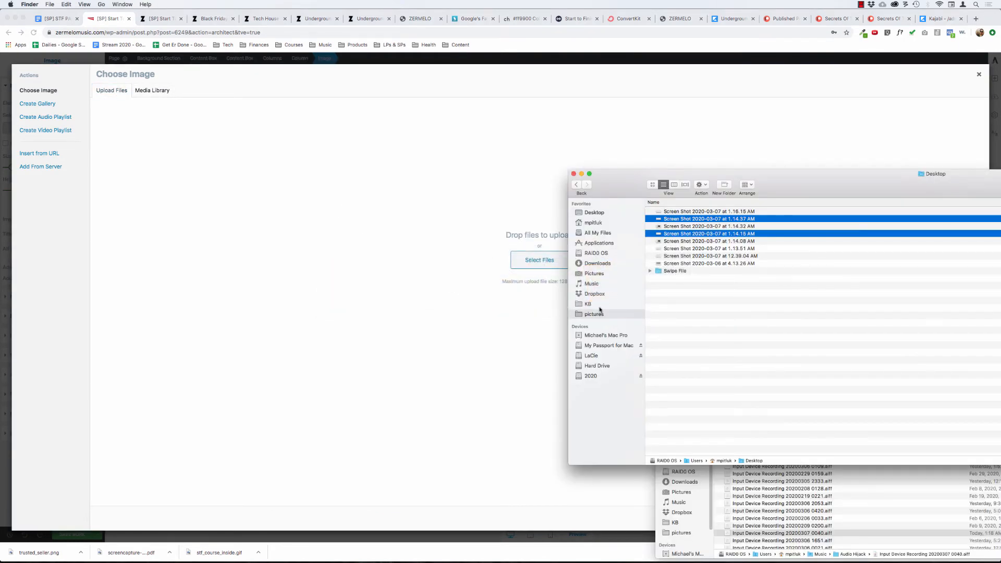
pyautogui.moveTo(678, 174); pyautogui.dragTo(625, 152)
pyautogui.click(630, 188)
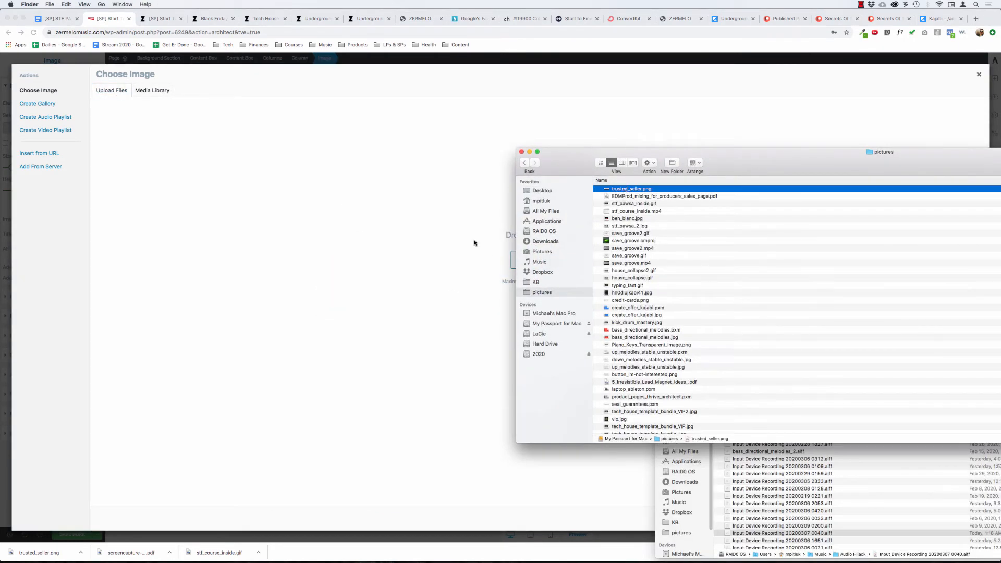
pyautogui.moveTo(475, 242); pyautogui.dragTo(489, 255)
pyautogui.moveTo(501, 255); pyautogui.dragTo(486, 246)
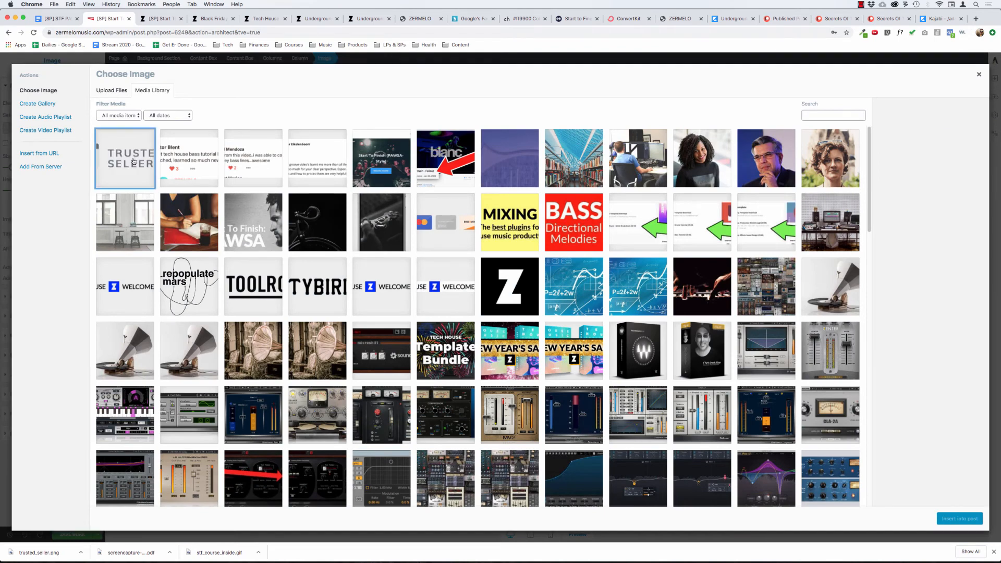
pyautogui.click(964, 518)
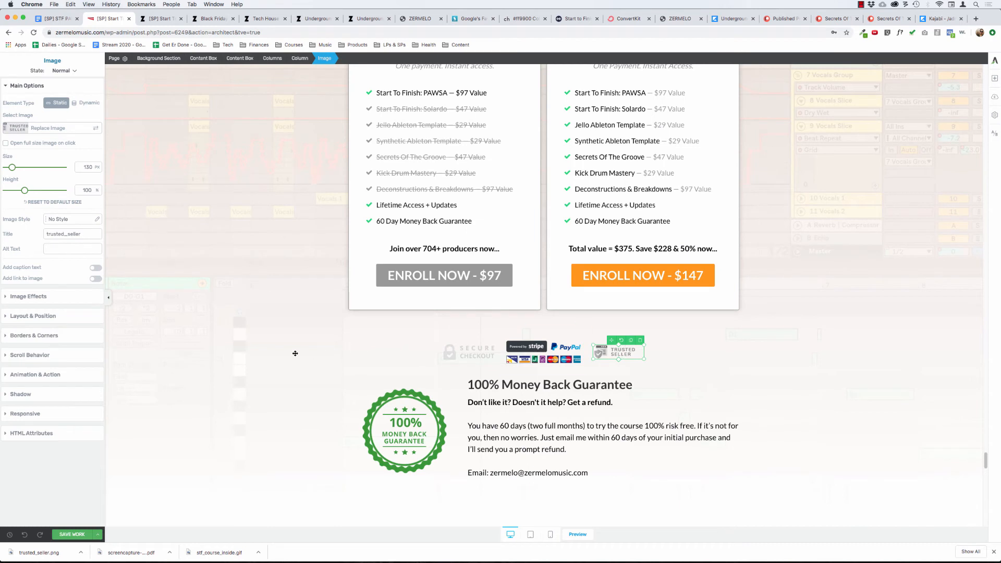
# Set the Greyscale effect of the Trusted Seller badge to 100%.
pyautogui.click(295, 354)
pyautogui.click(626, 352)
pyautogui.click(36, 295)
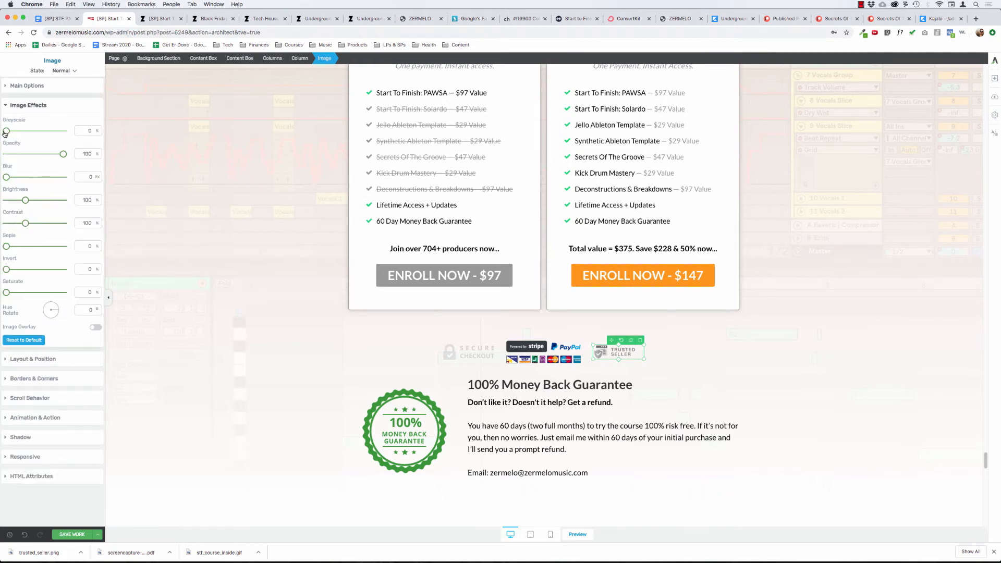
pyautogui.moveTo(7, 131); pyautogui.dragTo(193, 85)
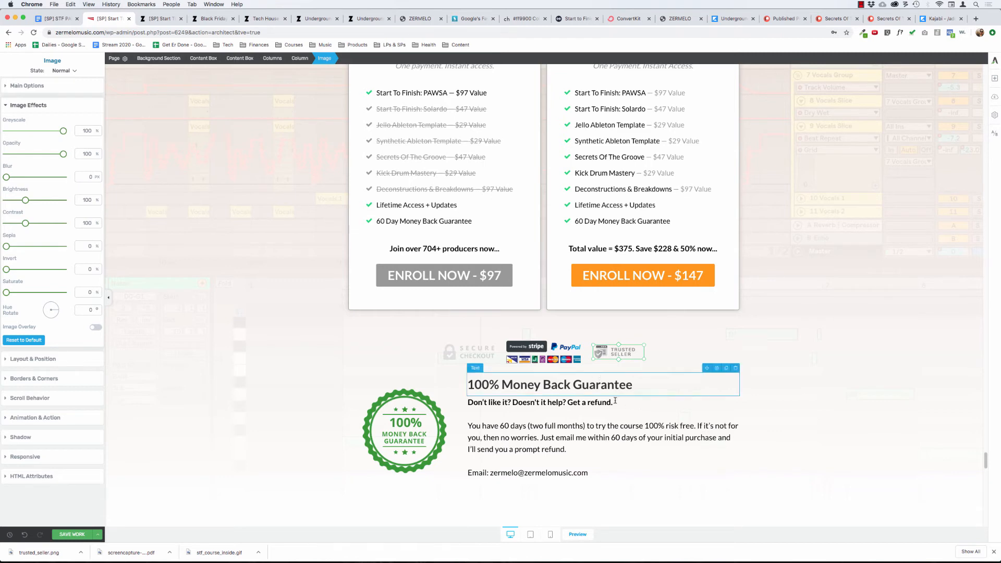
pyautogui.click(596, 384)
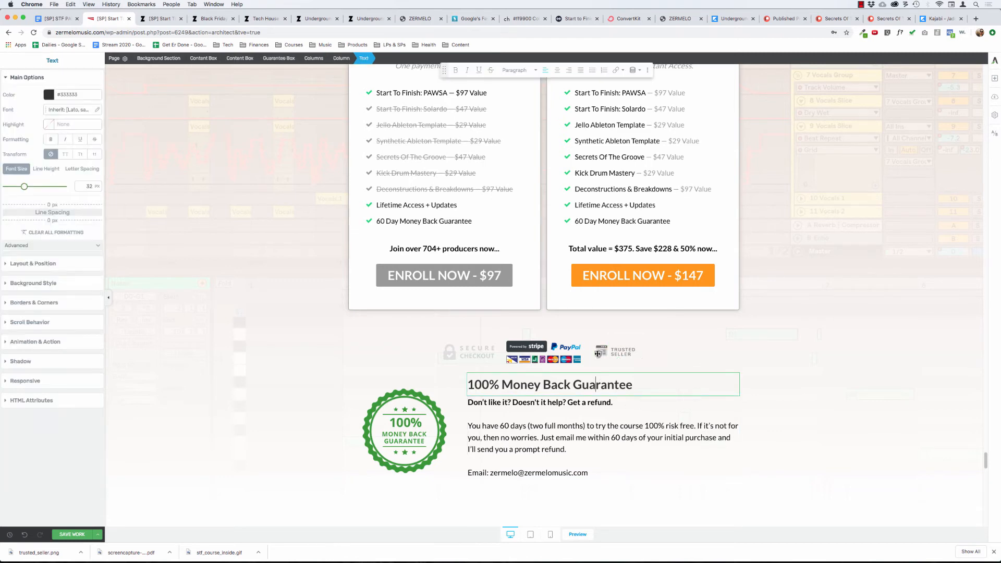
# Try Greyscale at 100% and a higher Saturate effect on the Secure Checkout badge, returning both to 0%.
pyautogui.click(445, 346)
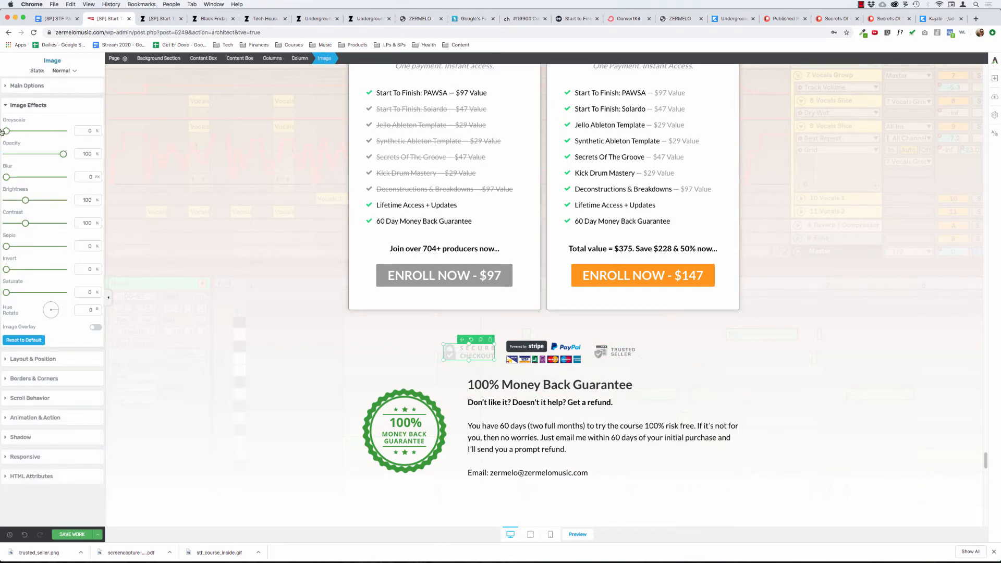
pyautogui.moveTo(4, 131); pyautogui.dragTo(65, 131)
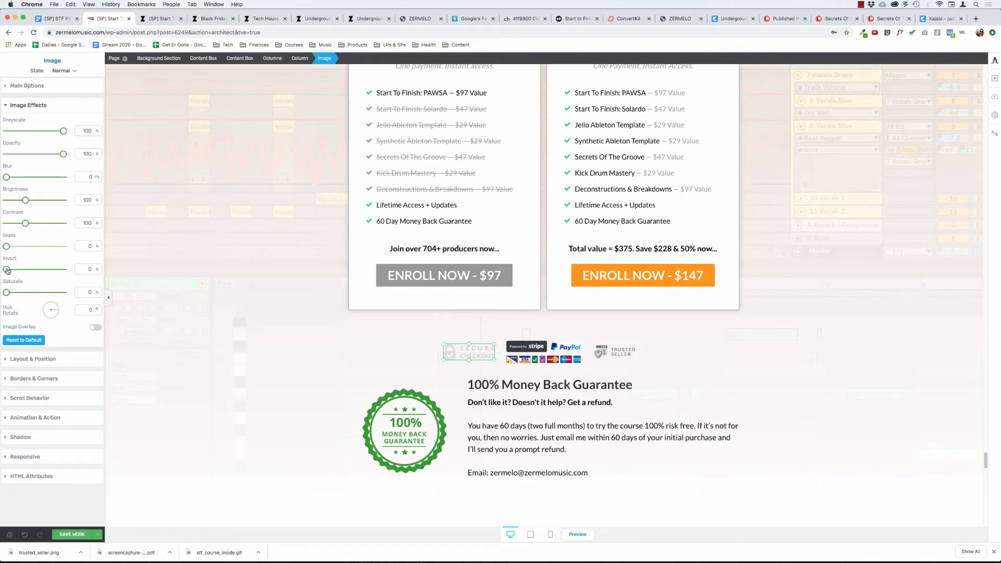
pyautogui.moveTo(6, 293); pyautogui.dragTo(157, 292)
pyautogui.moveTo(98, 300); pyautogui.dragTo(2, 303)
pyautogui.moveTo(63, 131); pyautogui.dragTo(5, 132)
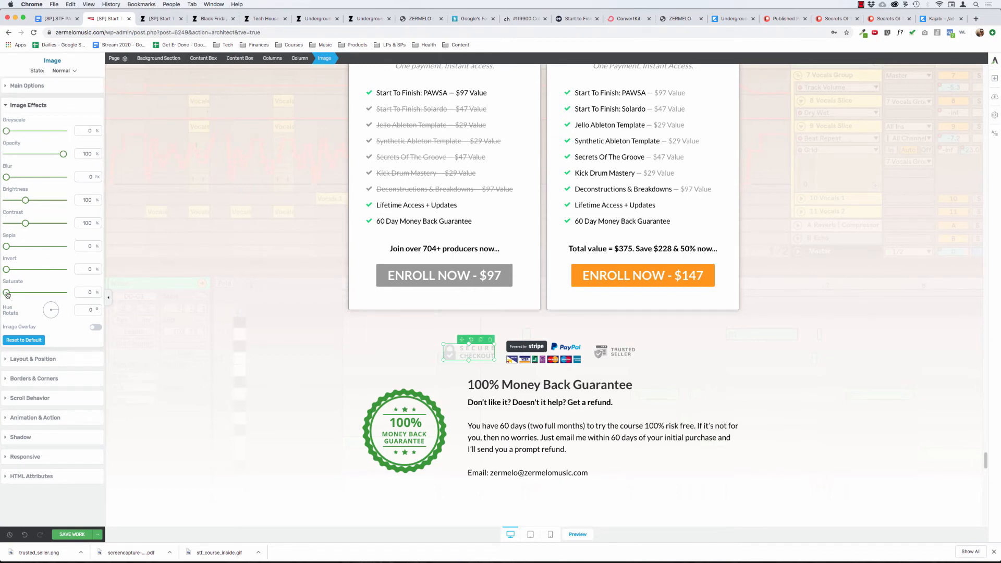
pyautogui.moveTo(7, 294)
pyautogui.mouseDown()
pyautogui.moveTo(150, 295)
pyautogui.moveTo(1, 310)
pyautogui.mouseUp()
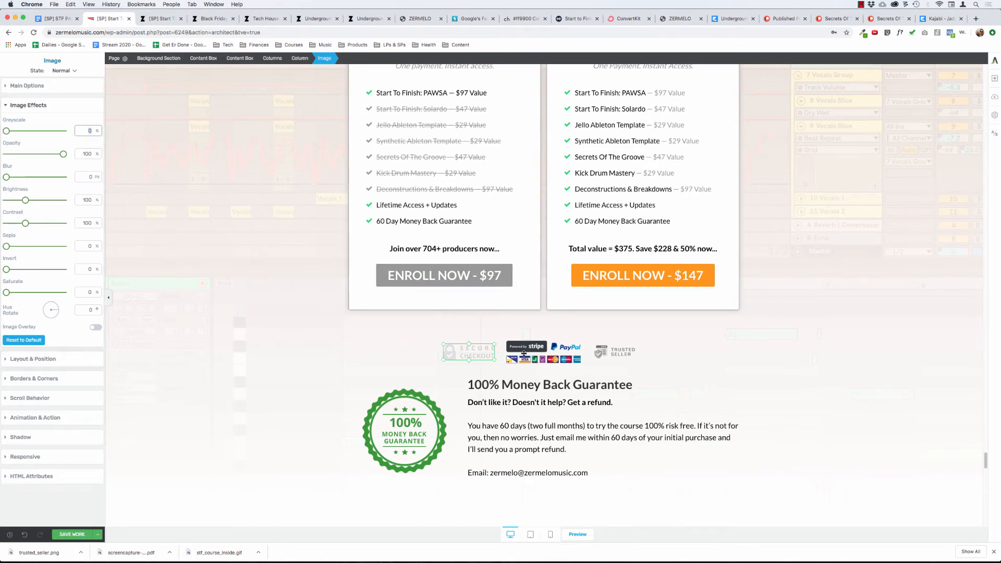
pyautogui.click(277, 406)
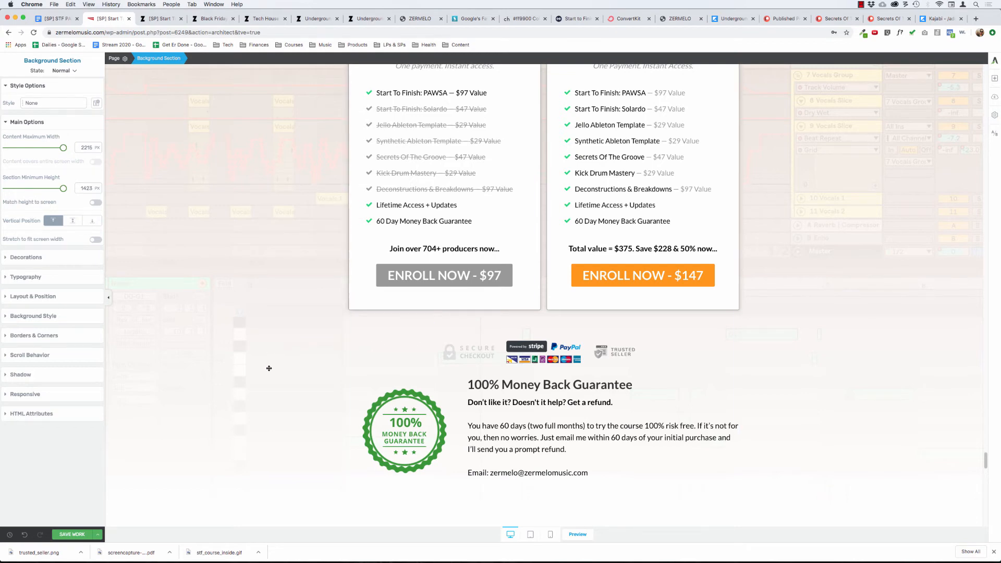
# Delete the 100% Money Back Guarantee heading above the refund text in the guarantee box.
pyautogui.scroll(-2, 267, 369)
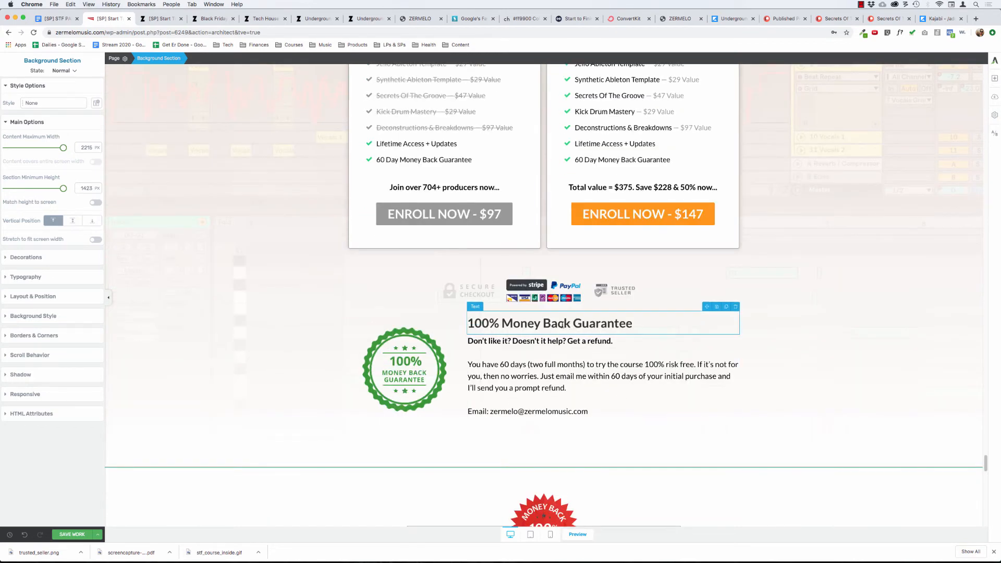
pyautogui.click(563, 324)
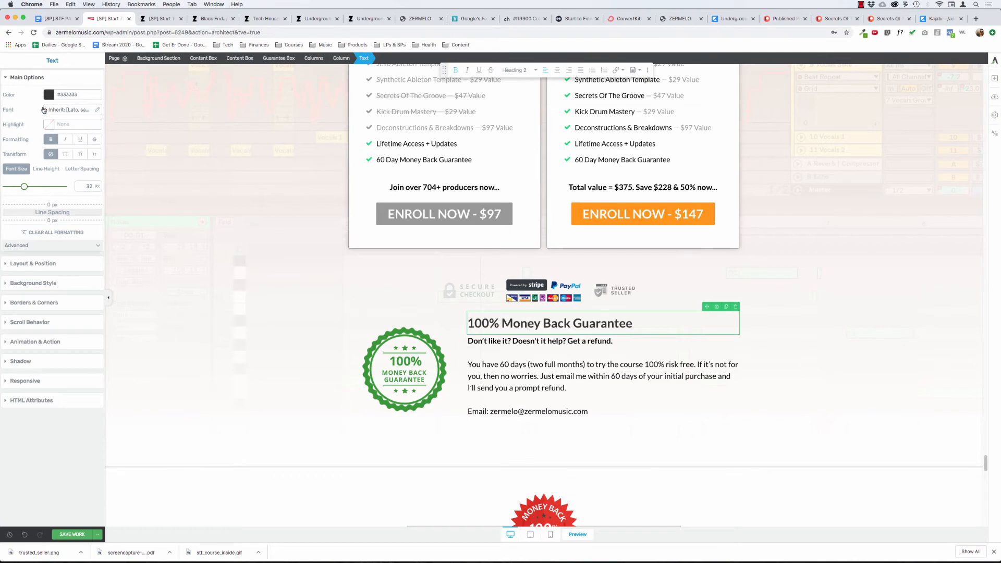
pyautogui.click(29, 79)
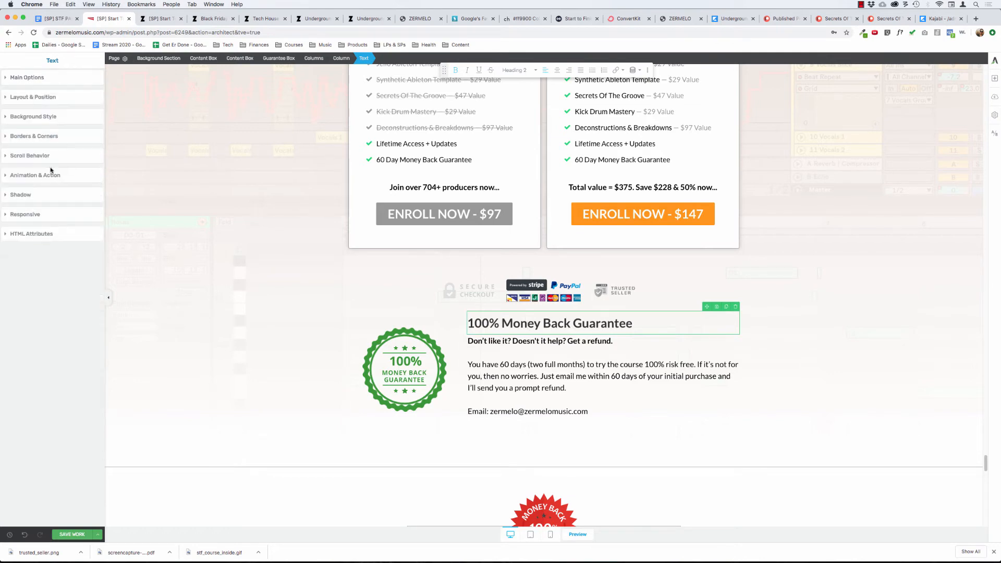
pyautogui.click(30, 98)
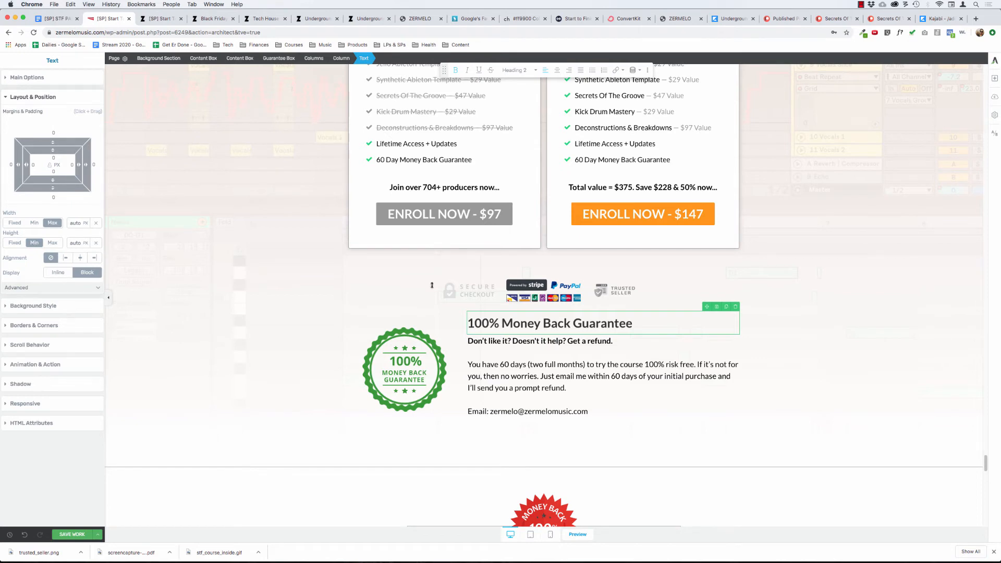
pyautogui.moveTo(432, 285); pyautogui.dragTo(469, 291)
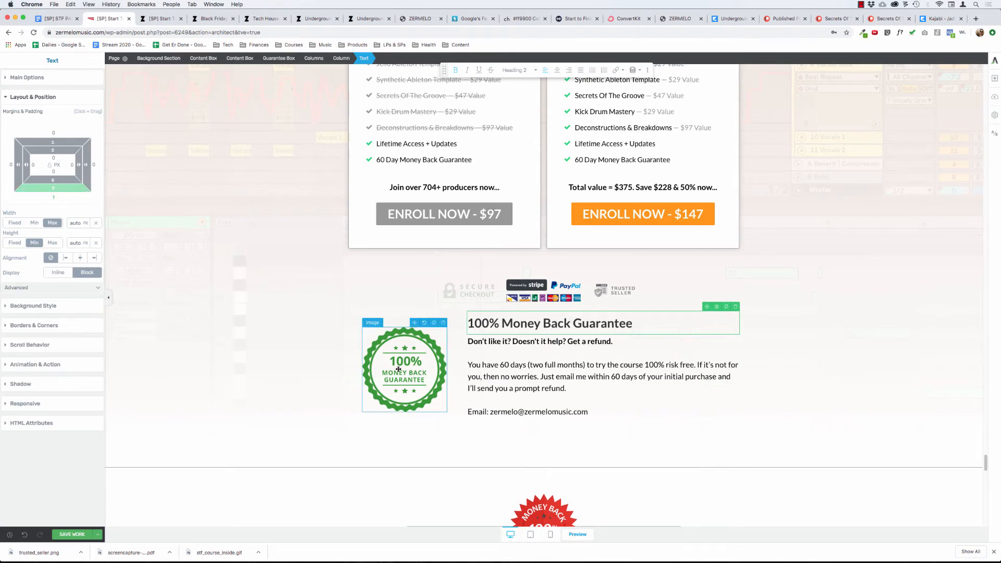
pyautogui.click(538, 323)
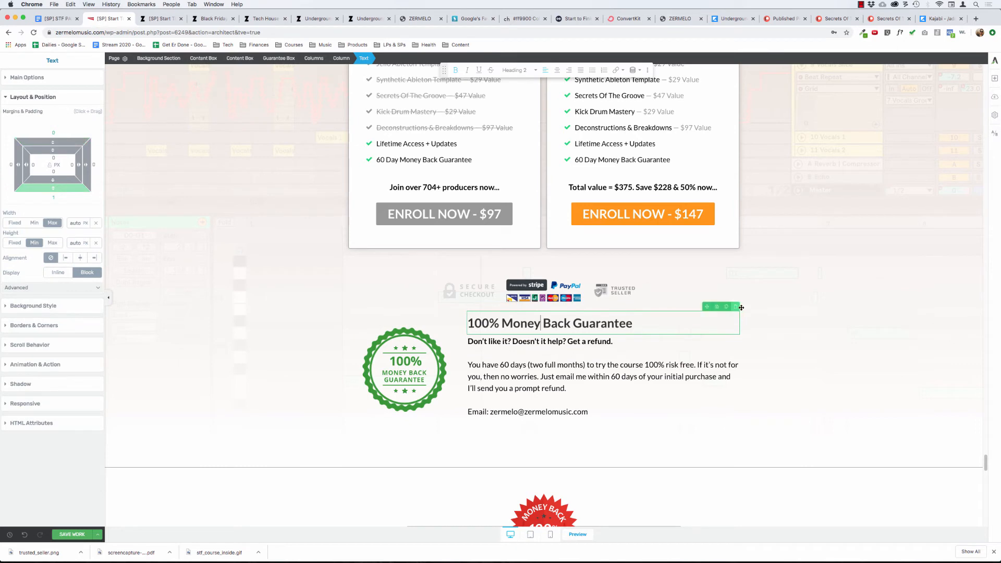
pyautogui.click(736, 307)
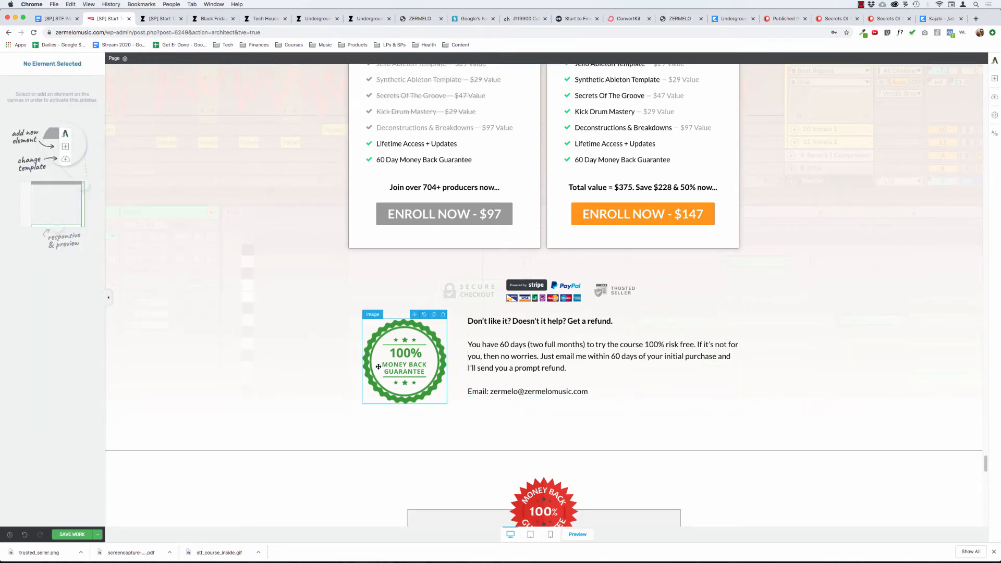
pyautogui.click(255, 340)
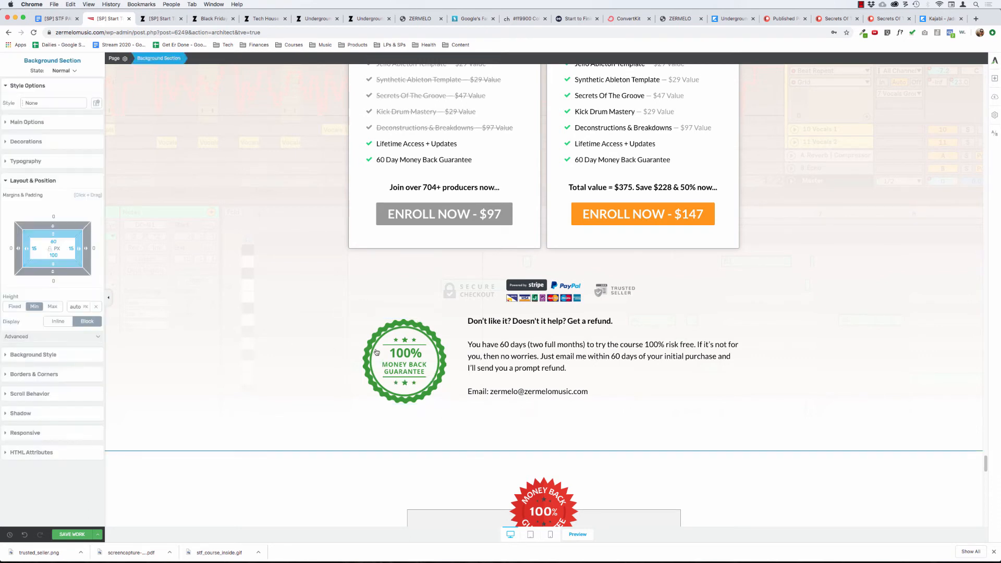
# Set the green guarantee seal's top and bottom margins to 0 and center the image in its column.
pyautogui.click(407, 348)
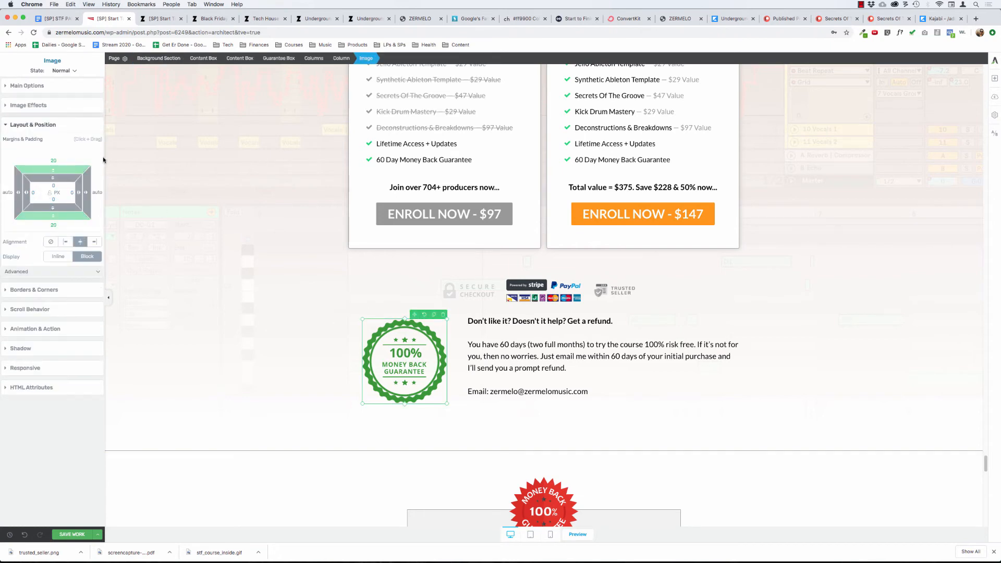
pyautogui.click(53, 160)
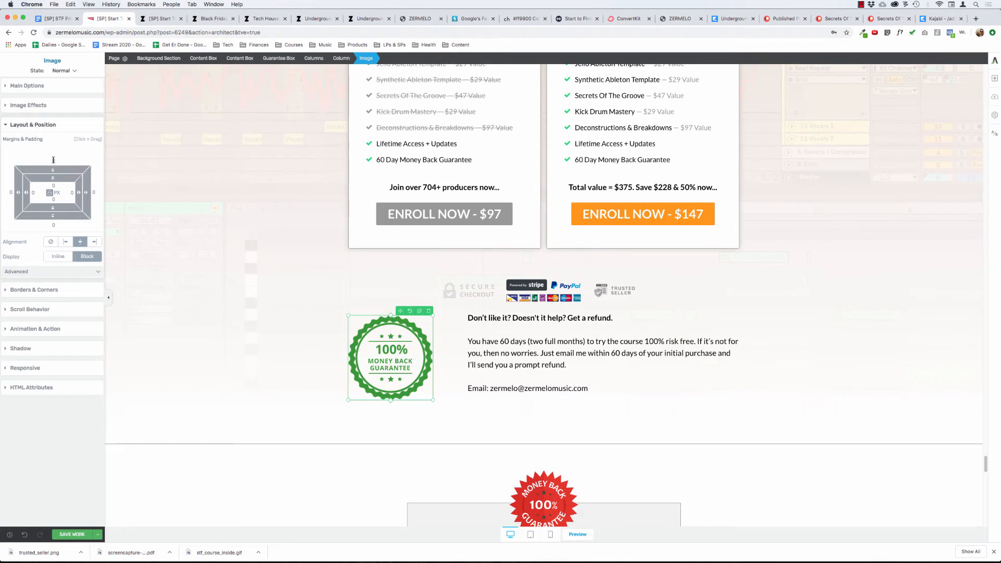
pyautogui.click(66, 242)
pyautogui.click(81, 242)
pyautogui.click(90, 242)
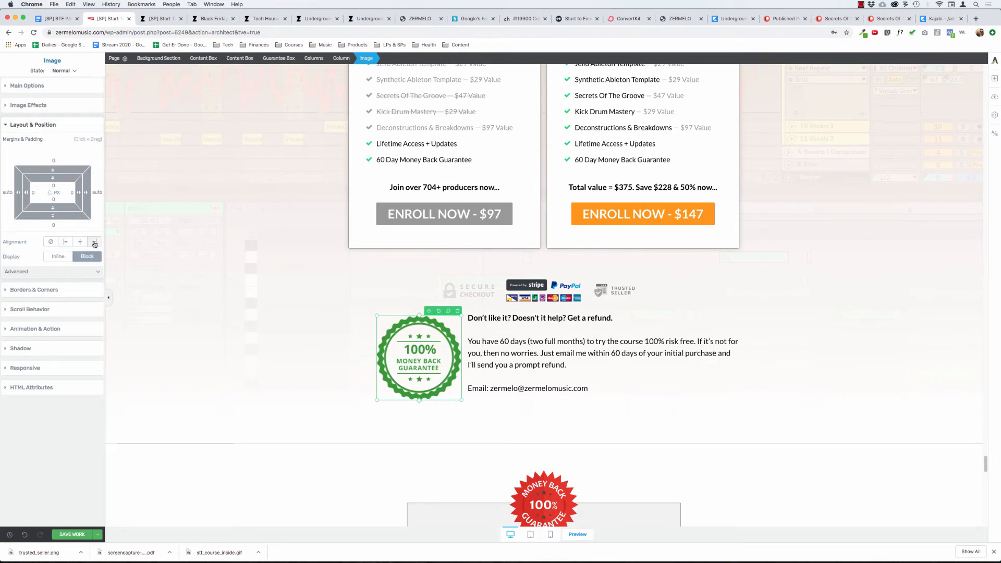
pyautogui.click(91, 242)
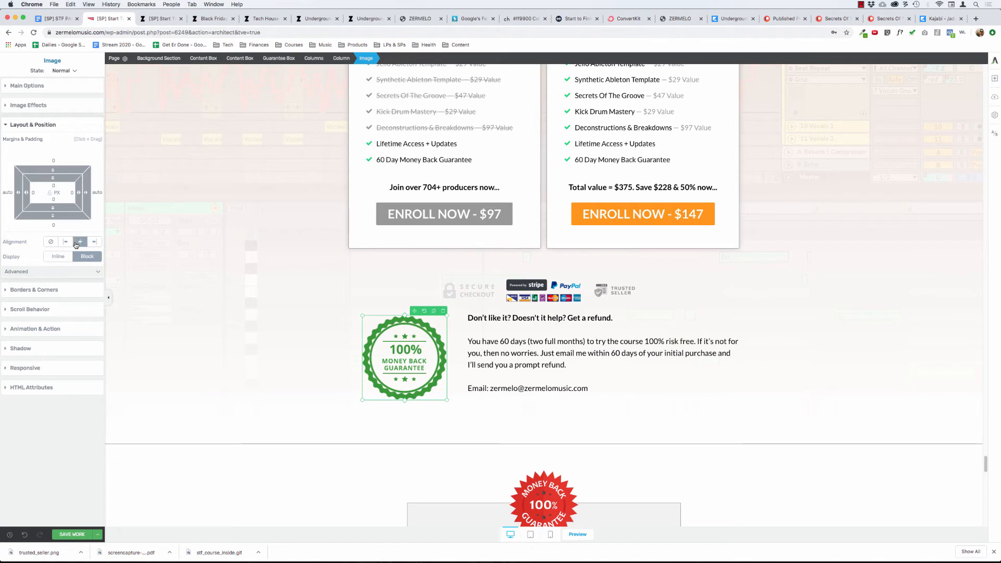
pyautogui.click(213, 294)
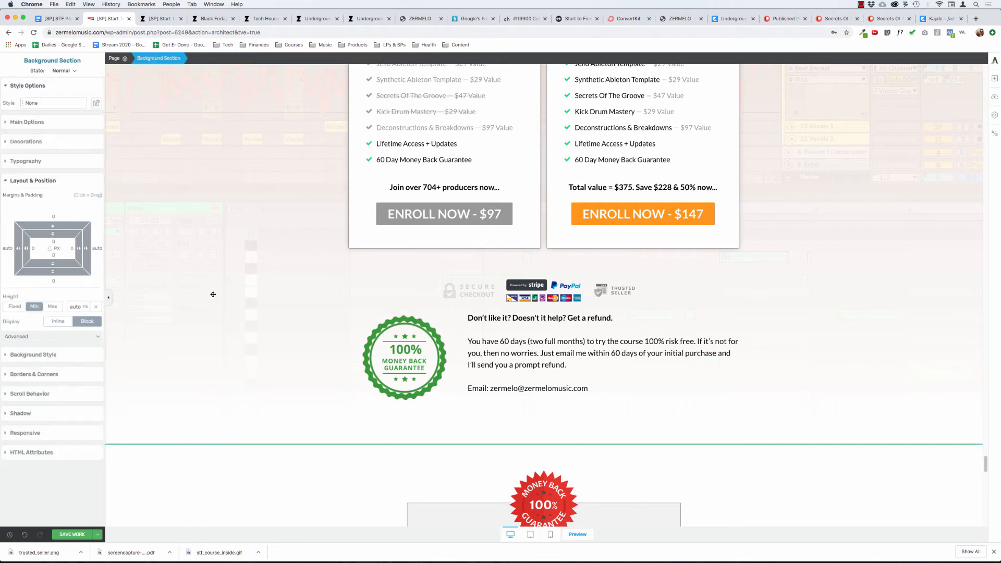
# Set the top margin of the guarantee box to 50 px to separate it from the badge row.
pyautogui.click(415, 335)
pyautogui.click(278, 58)
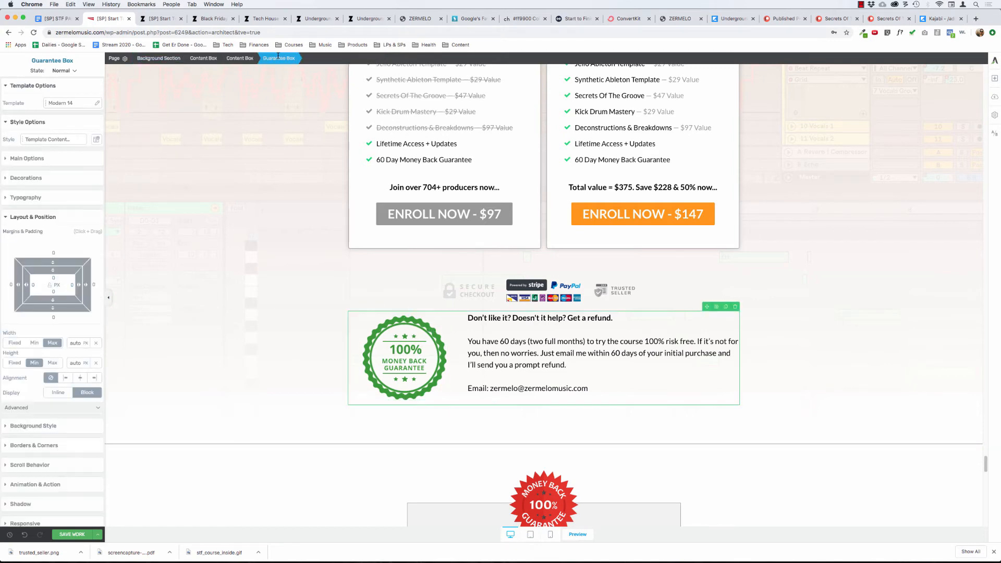
pyautogui.moveTo(54, 258)
pyautogui.mouseDown()
pyautogui.moveTo(65, 225)
pyautogui.moveTo(49, 252)
pyautogui.mouseUp()
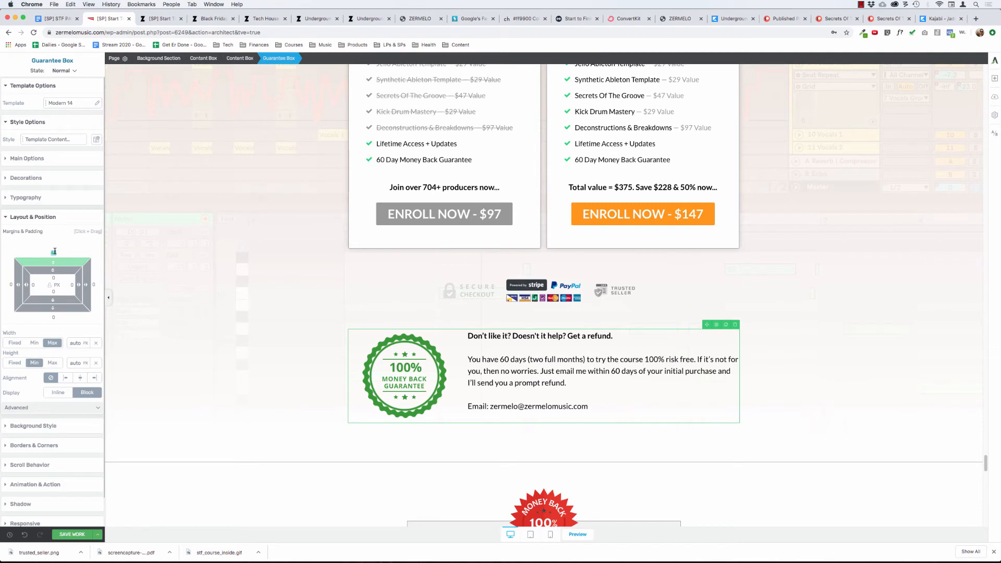
pyautogui.write('50')
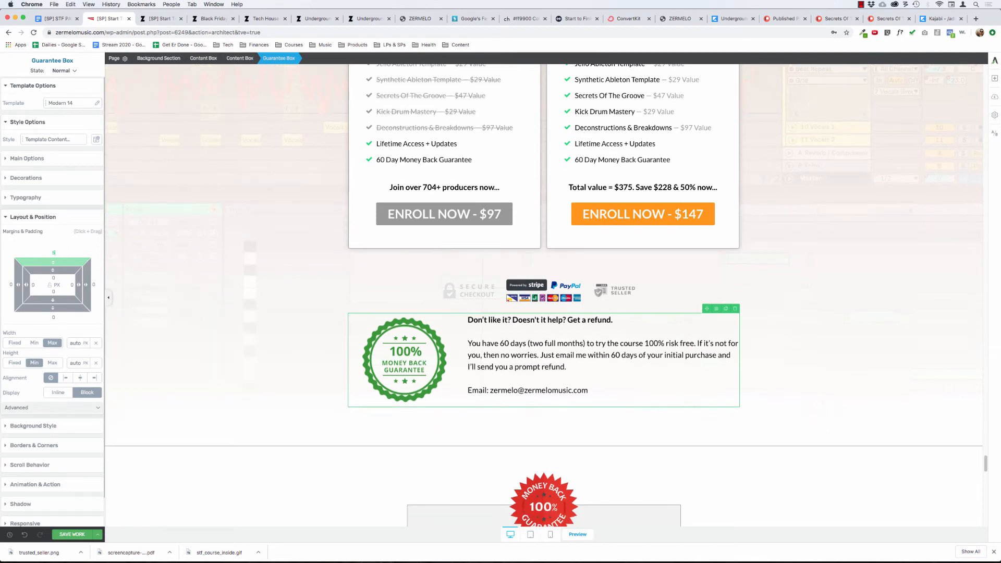
pyautogui.click(240, 58)
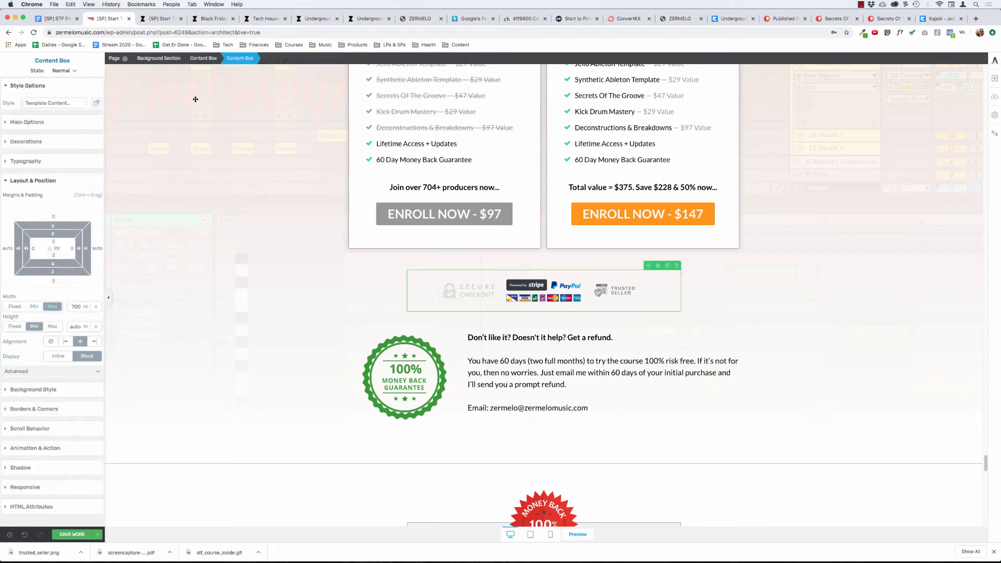
pyautogui.click(350, 181)
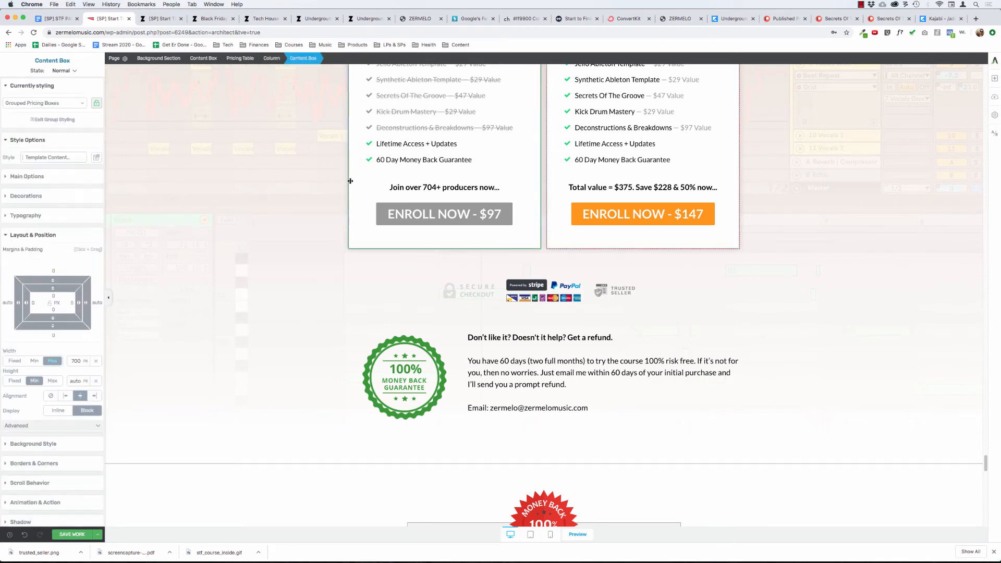
# Set the bottom margin of the grouped pricing boxes to 0 px.
pyautogui.click(234, 58)
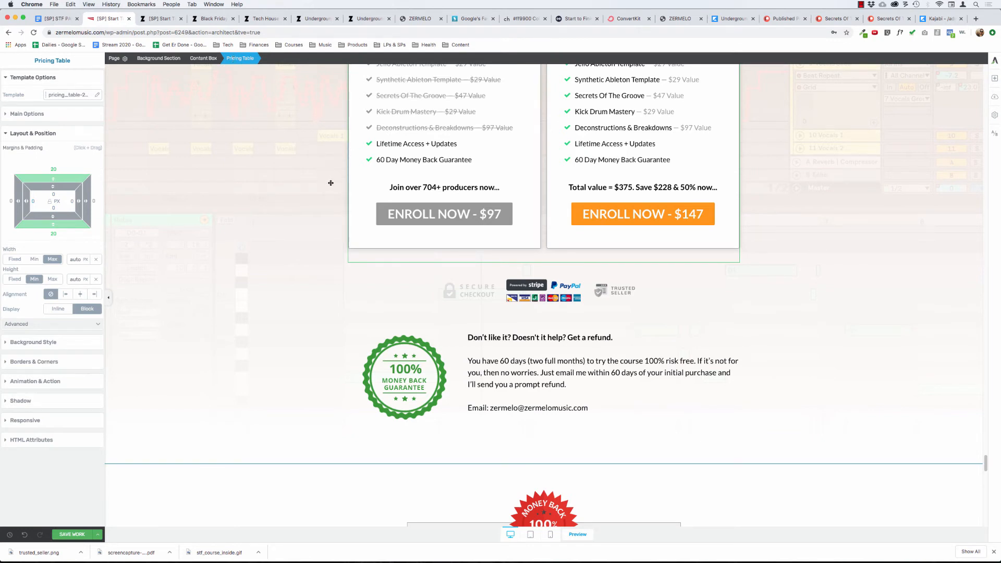
pyautogui.click(362, 240)
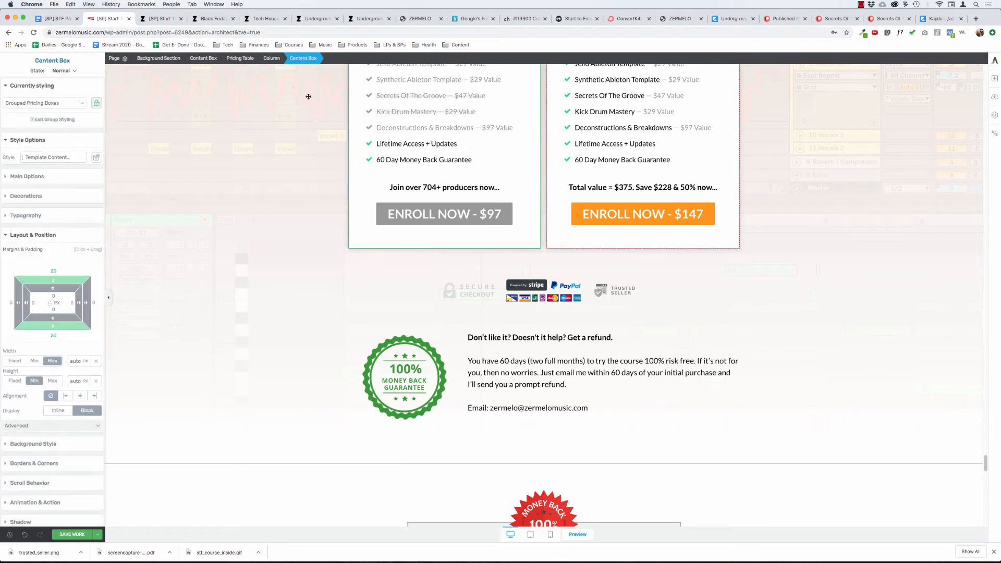
pyautogui.click(273, 58)
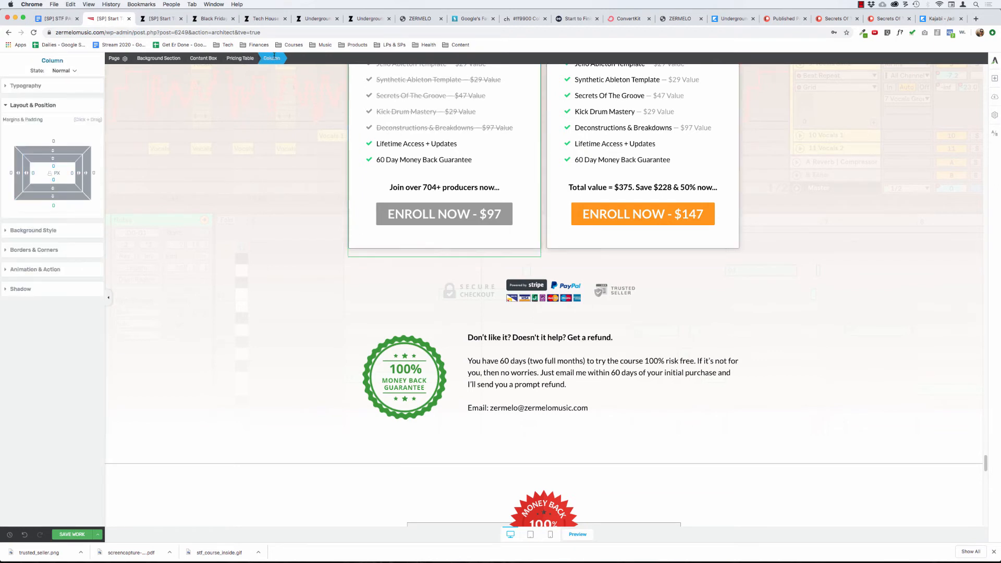
pyautogui.click(353, 196)
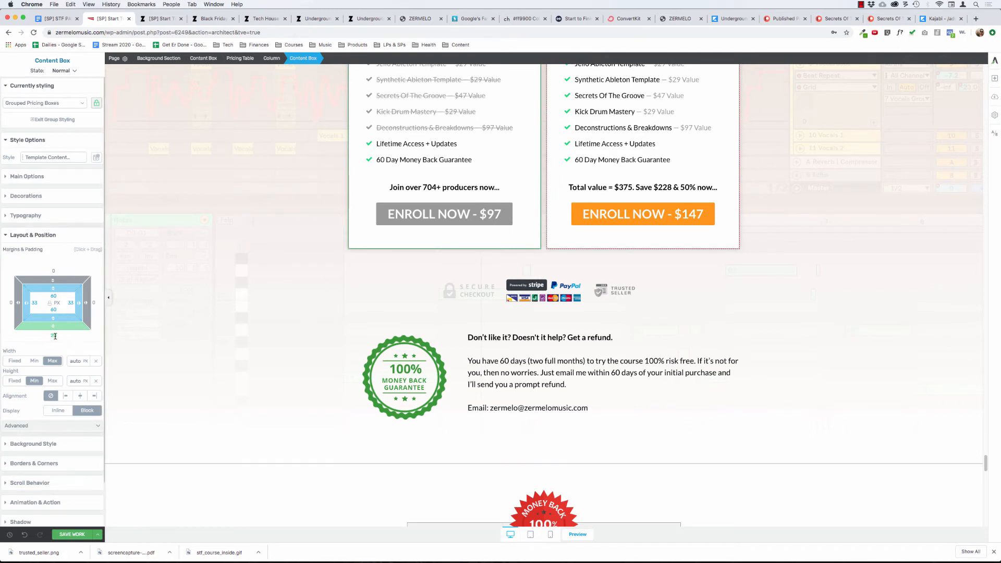
pyautogui.write('0')
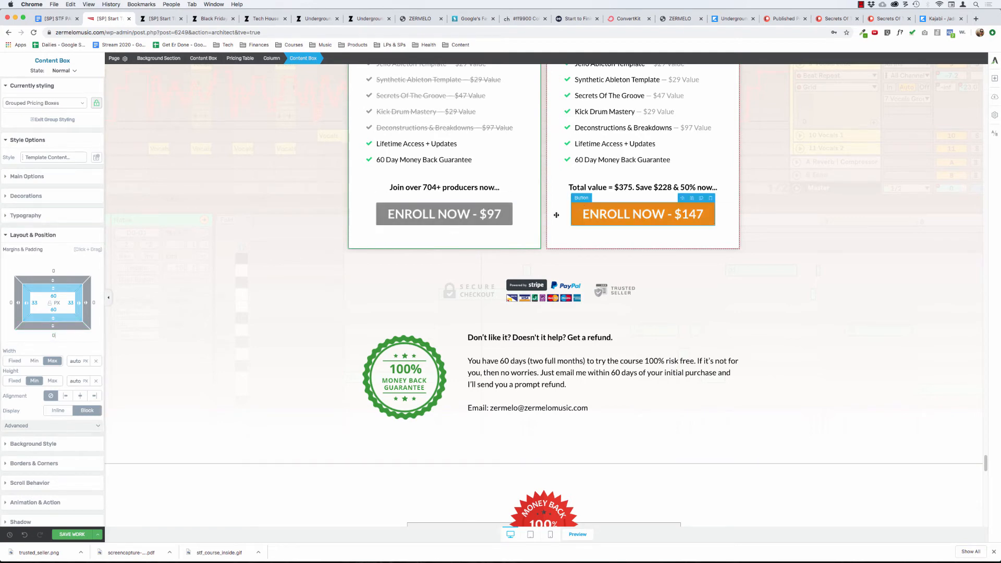
pyautogui.press('super+z')
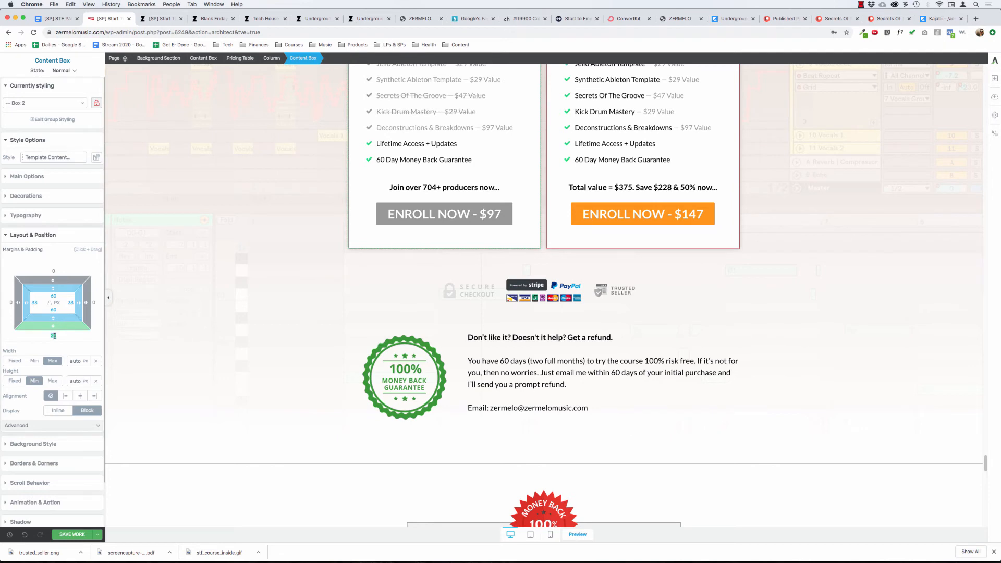
pyautogui.write('0')
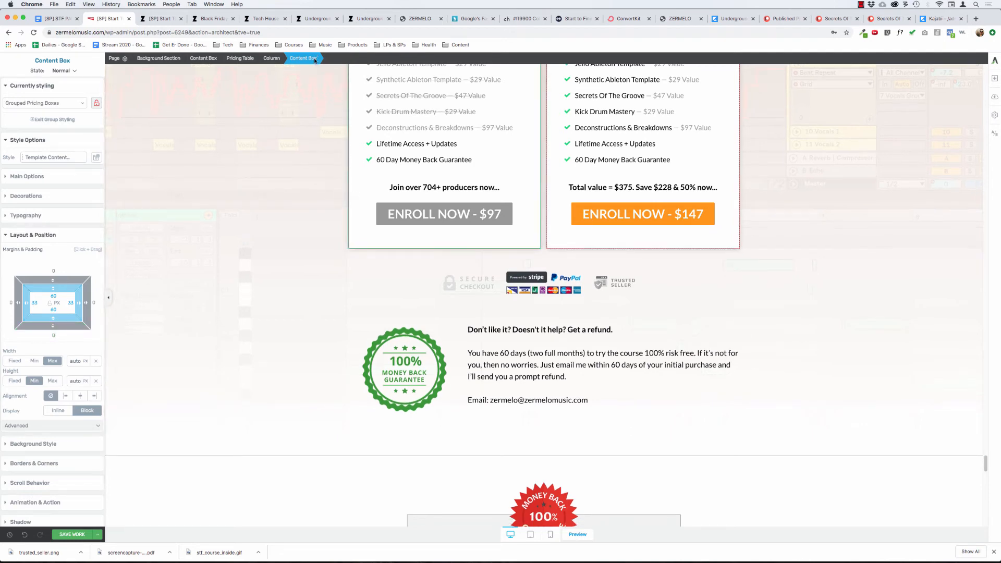
# Examine the margins and padding of the pricing columns, their content boxes, the whole pricing table and the surrounding background section.
pyautogui.click(266, 57)
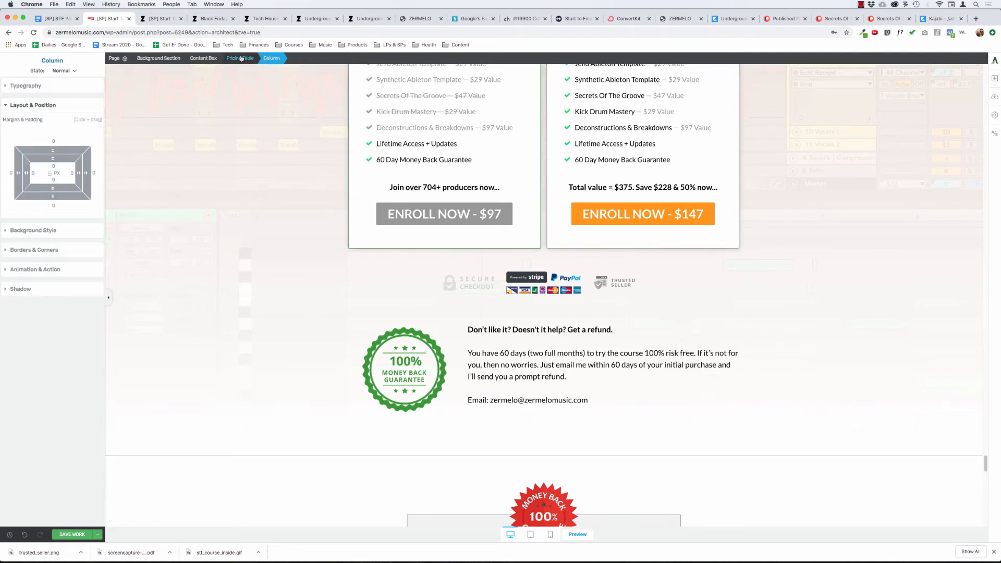
pyautogui.click(245, 58)
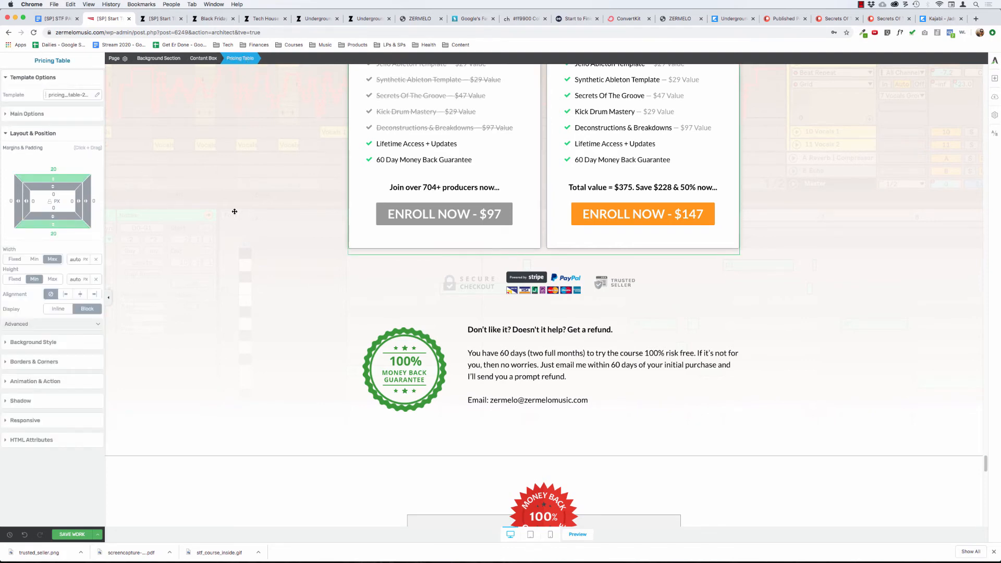
pyautogui.scroll(3, 235, 211)
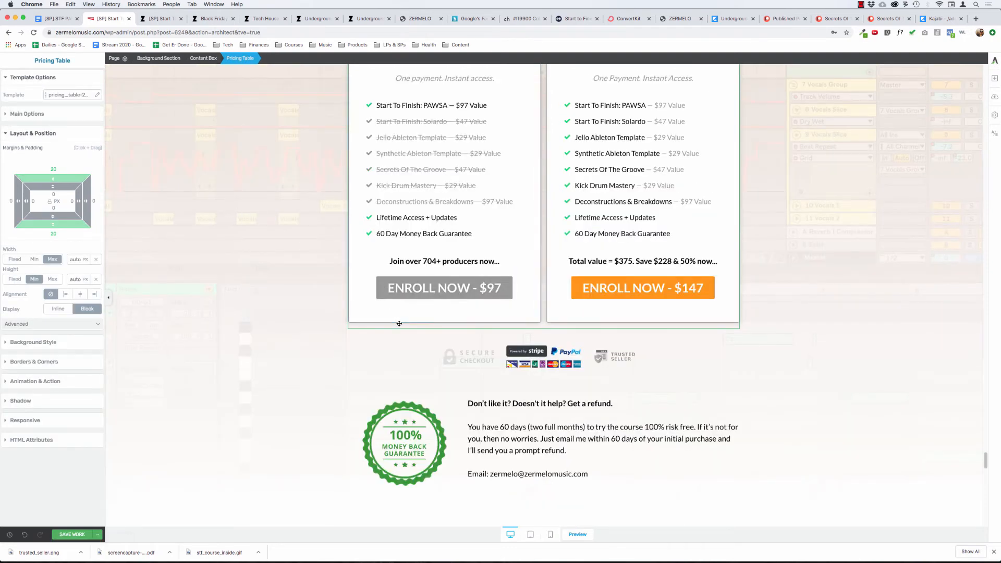
pyautogui.click(370, 251)
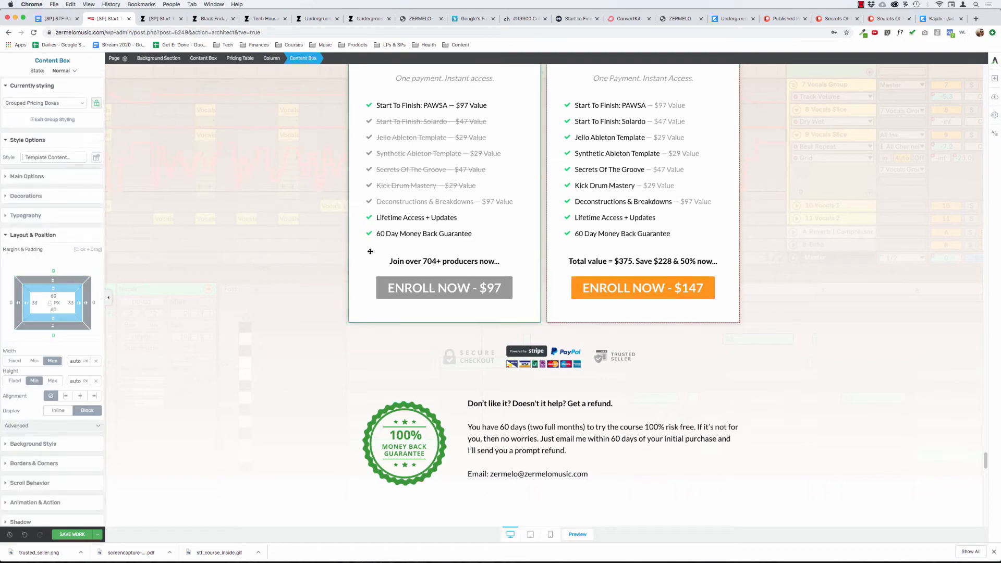
pyautogui.click(272, 59)
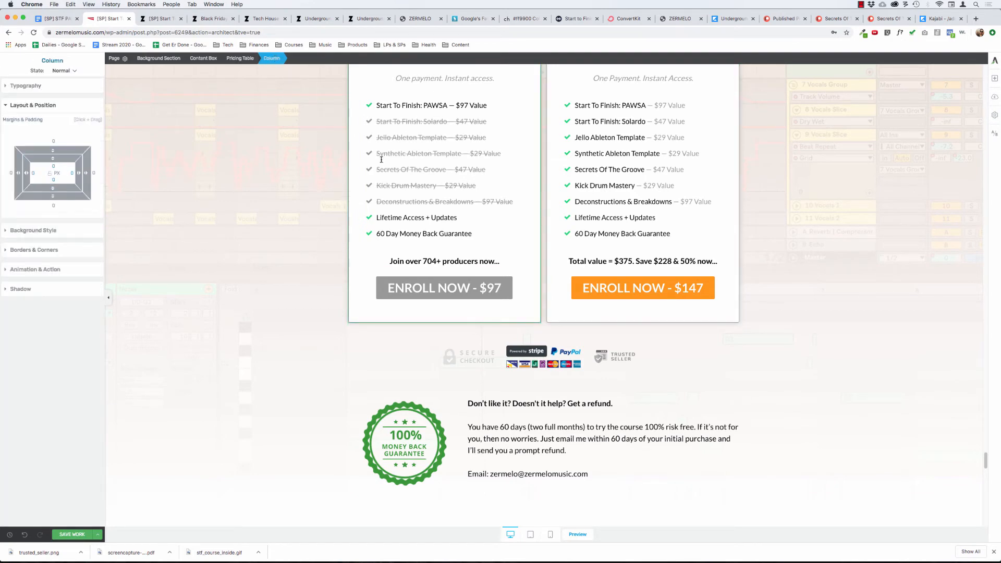
pyautogui.scroll(8, 381, 159)
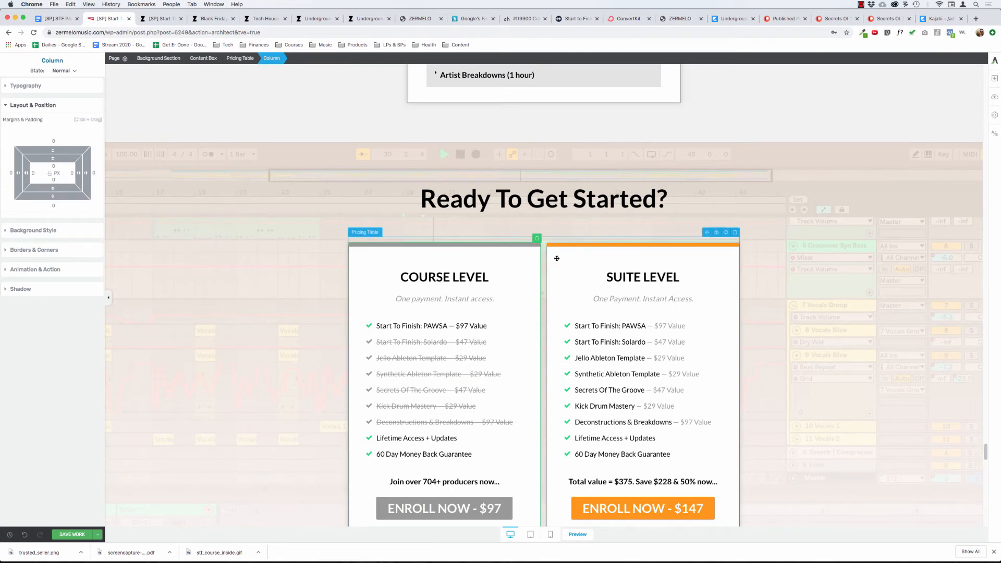
pyautogui.click(557, 256)
pyautogui.click(272, 59)
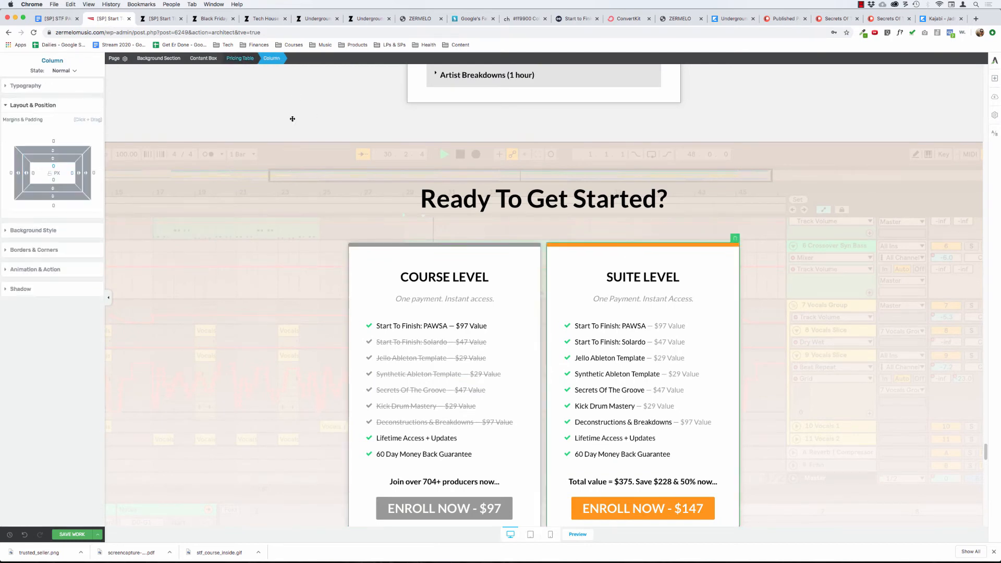
pyautogui.scroll(-12, 292, 119)
pyautogui.scroll(8, 324, 159)
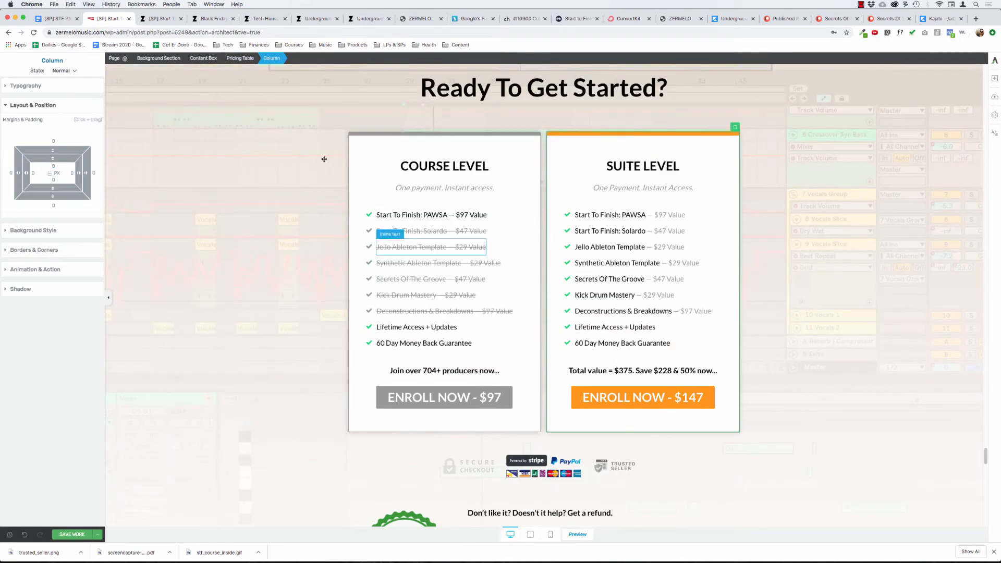
pyautogui.click(247, 59)
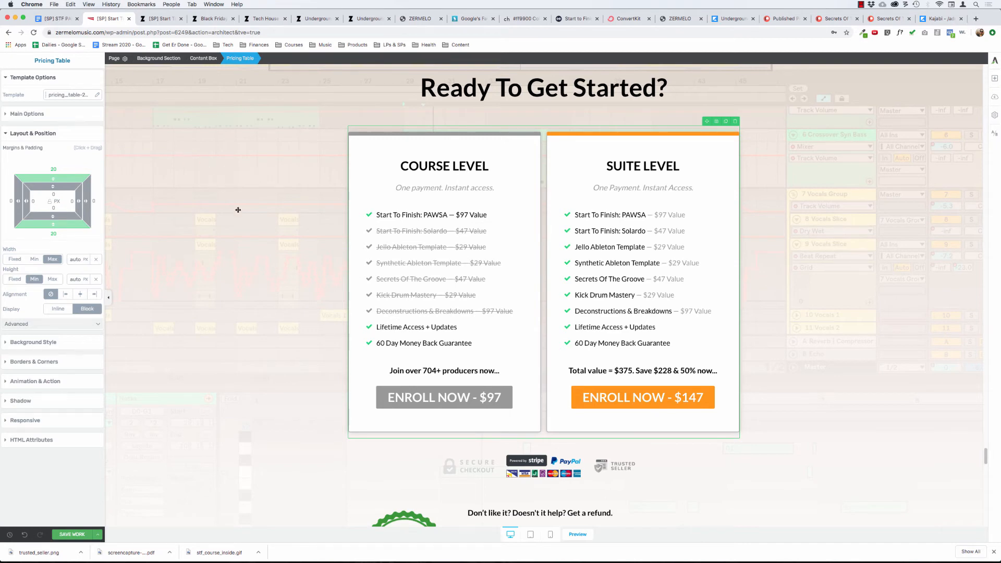
pyautogui.scroll(-3, 268, 235)
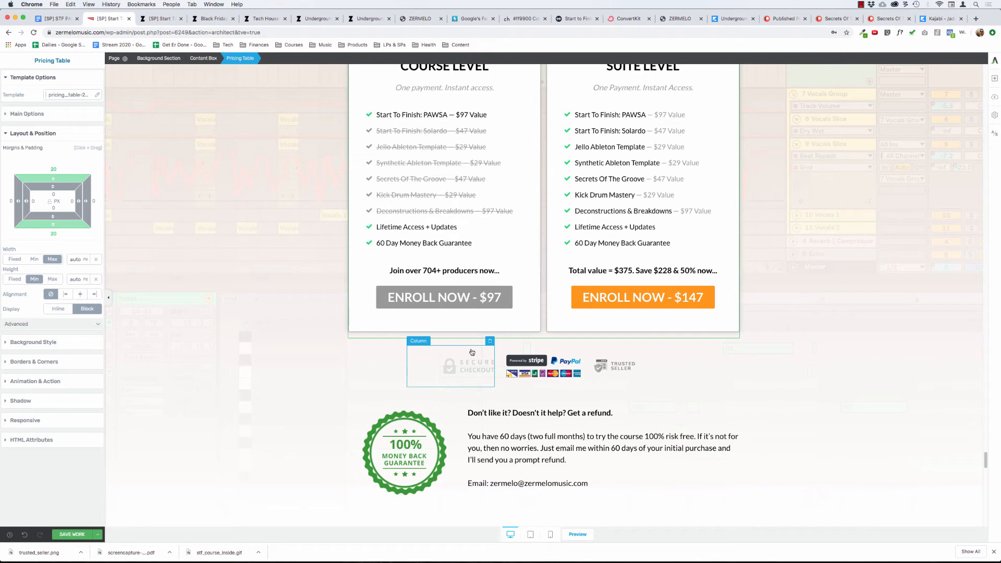
pyautogui.click(273, 338)
pyautogui.scroll(-2, 272, 338)
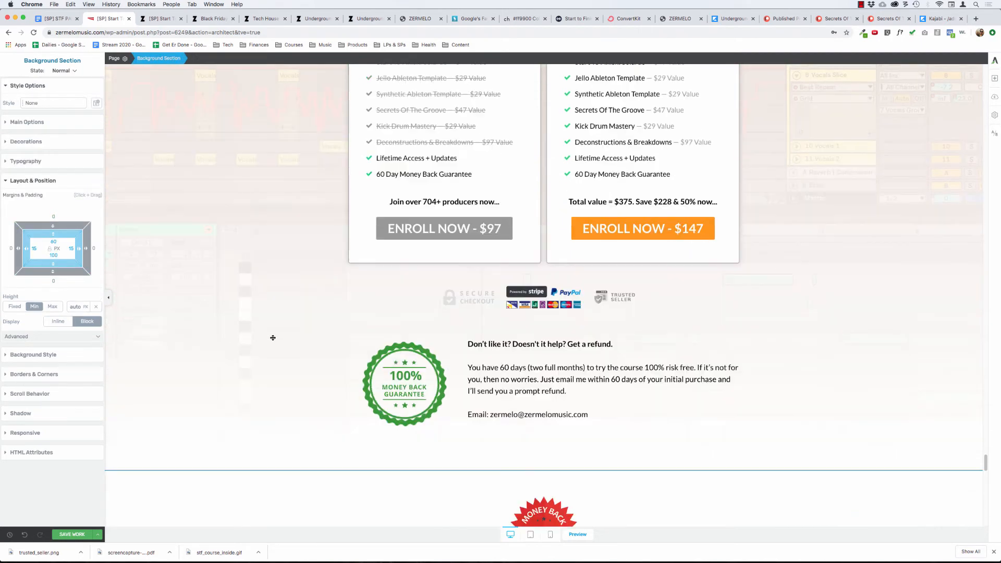
pyautogui.click(355, 231)
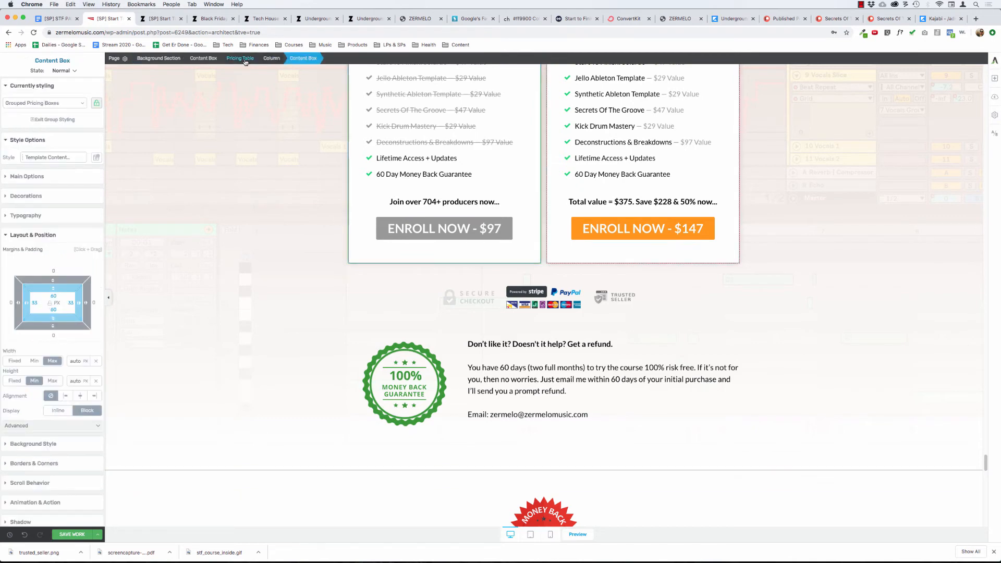
pyautogui.click(240, 58)
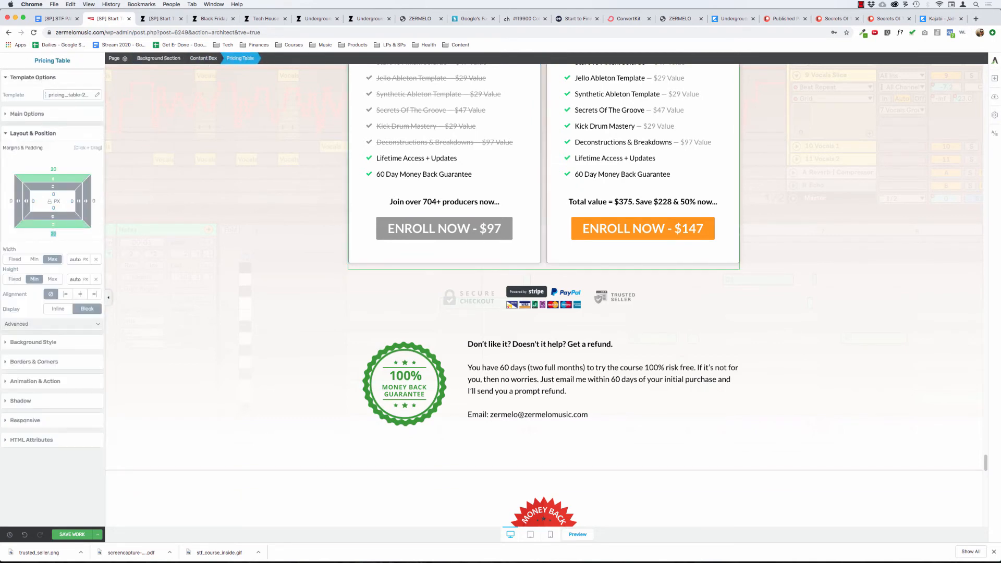
# Set the top margin of the whole pricing table to 0 px.
pyautogui.click(198, 218)
pyautogui.scroll(7, 198, 218)
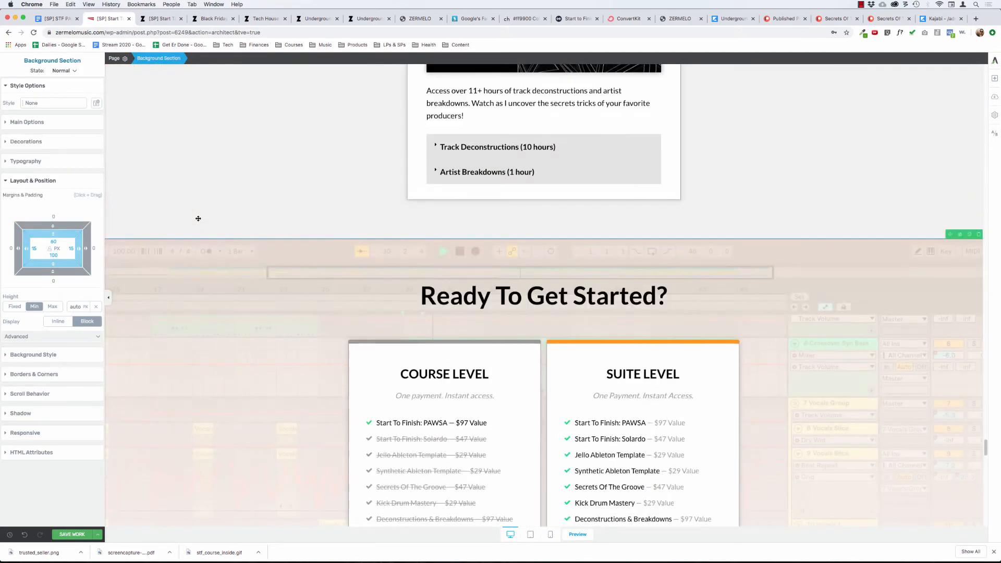
pyautogui.scroll(-8, 198, 219)
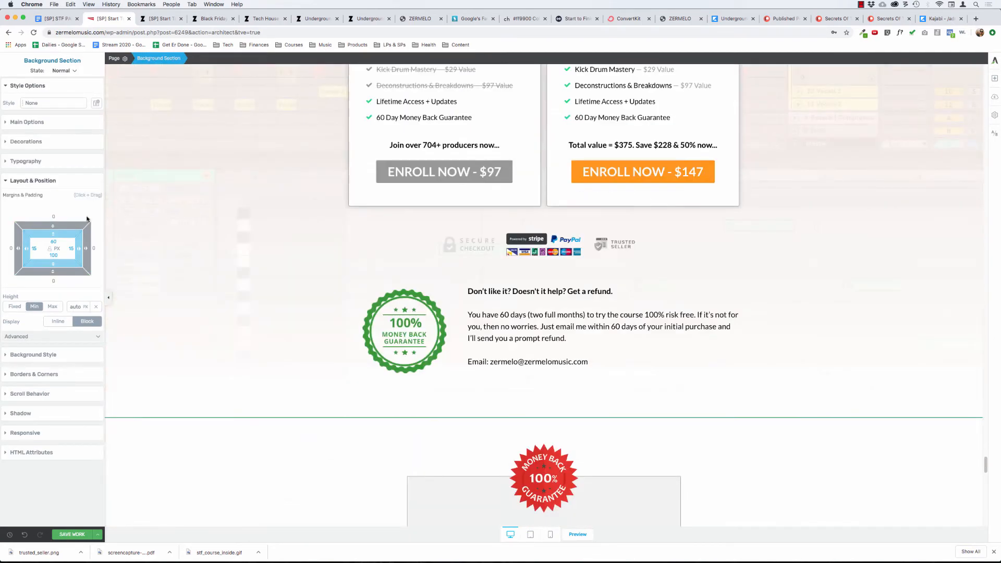
pyautogui.scroll(5, 214, 201)
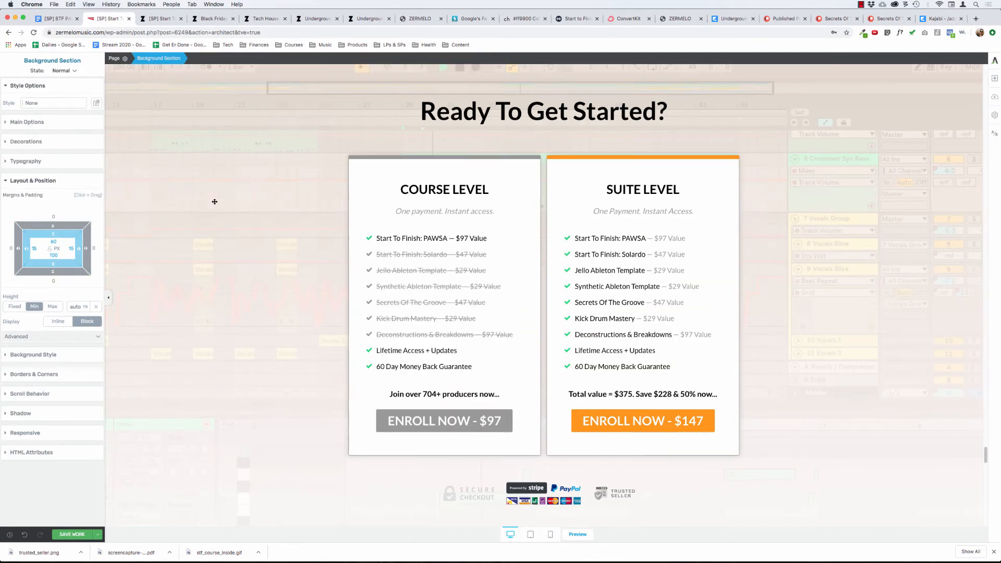
pyautogui.click(233, 66)
pyautogui.click(338, 151)
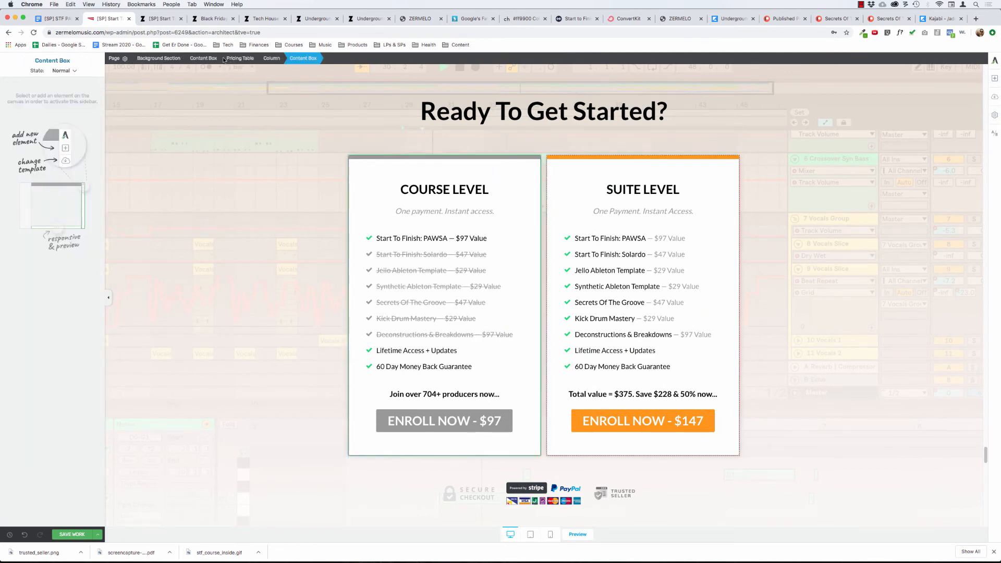
pyautogui.click(239, 58)
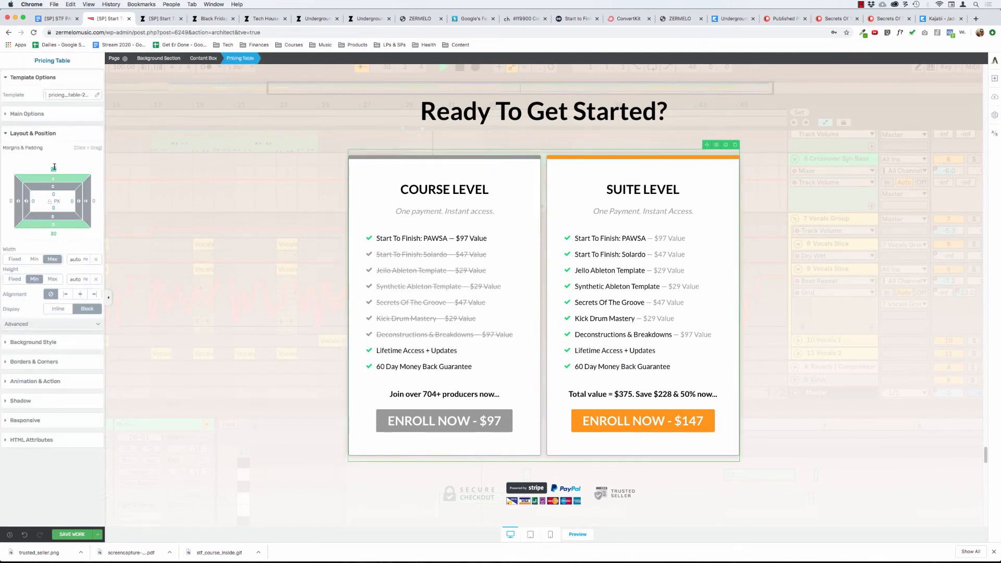
pyautogui.write('0')
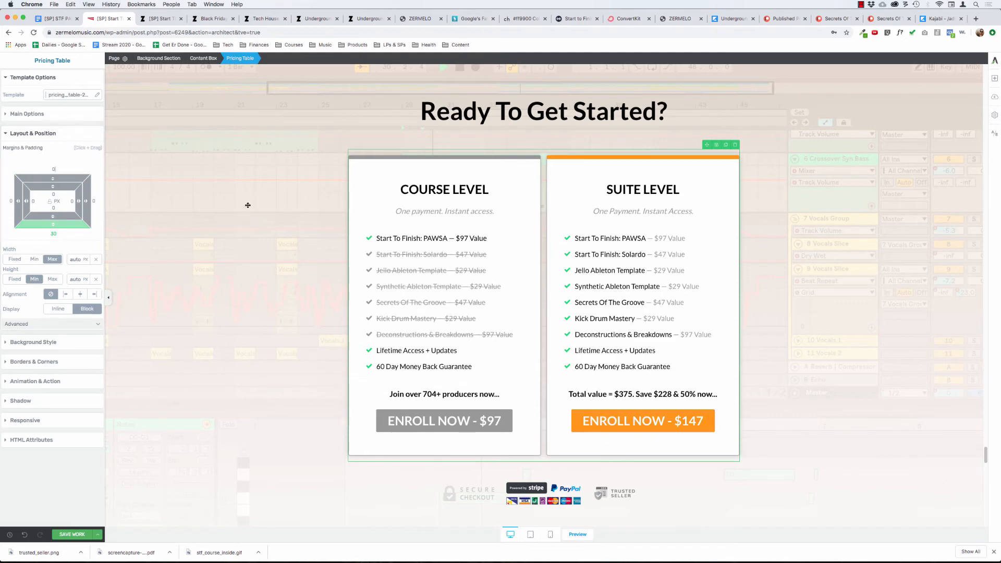
# Inspect the elements around the gap between the Ready To Get Started? heading and the pricing table for their margins and padding.
pyautogui.click(437, 112)
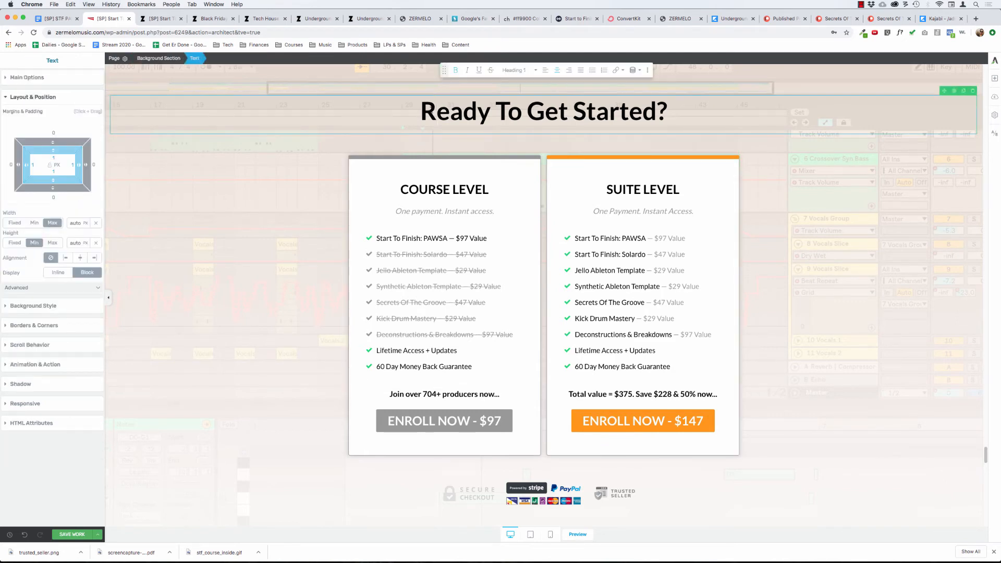
pyautogui.click(389, 141)
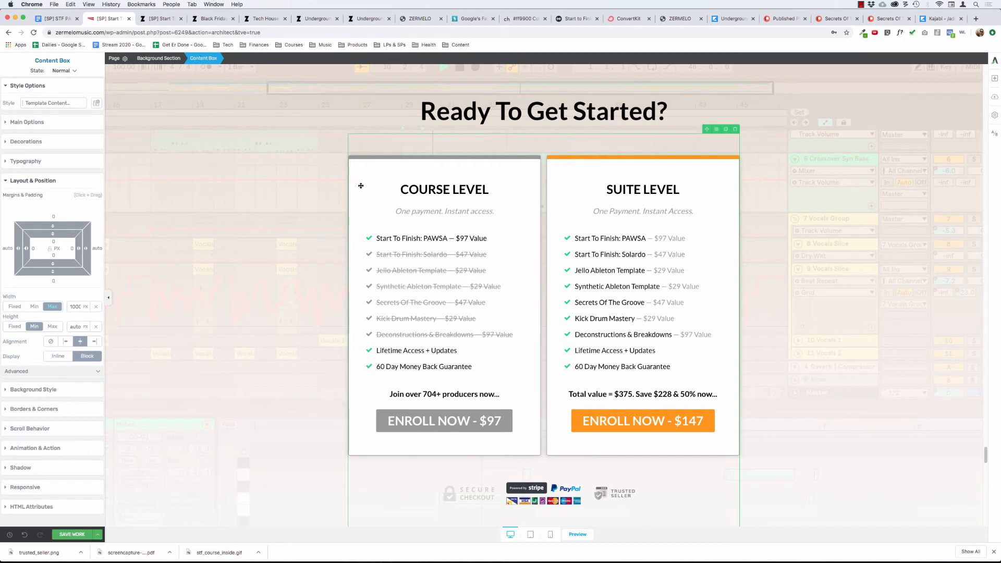
pyautogui.click(381, 165)
pyautogui.click(239, 58)
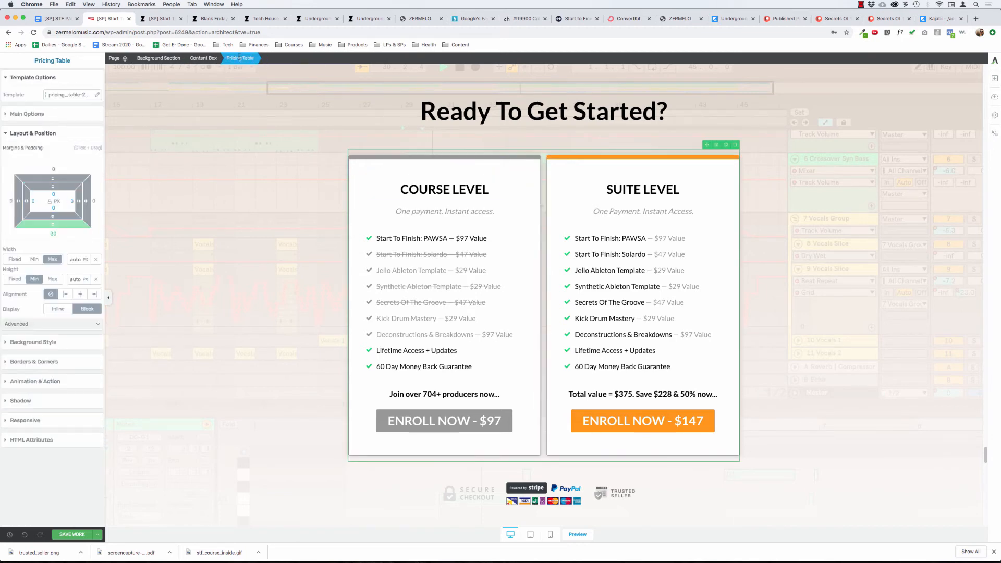
pyautogui.click(367, 172)
pyautogui.click(544, 172)
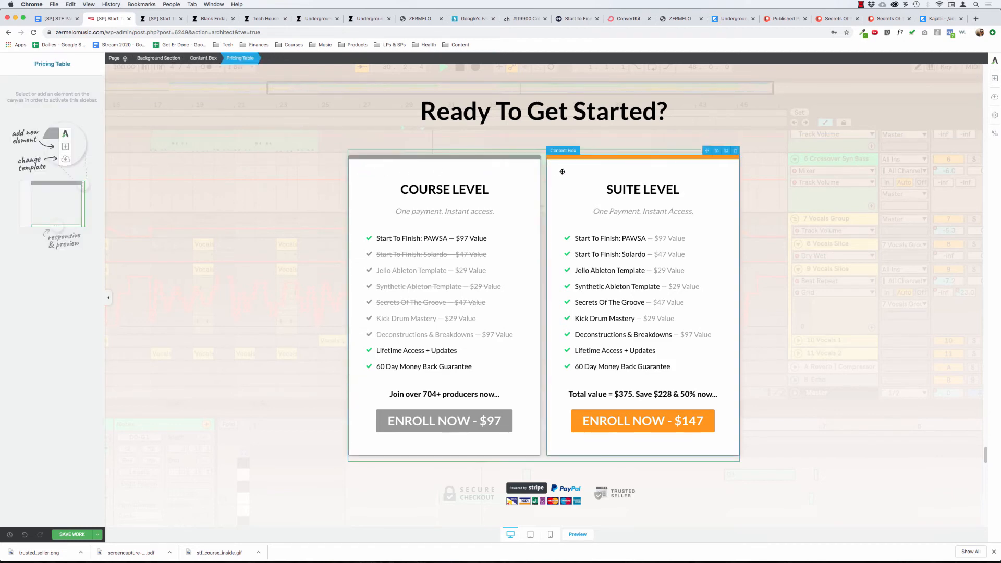
pyautogui.click(562, 172)
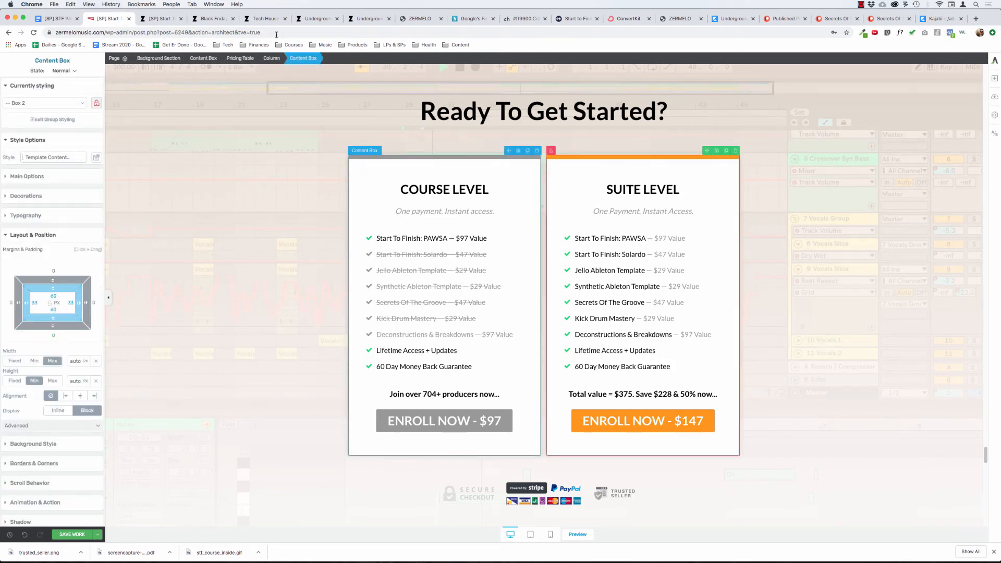
pyautogui.click(236, 58)
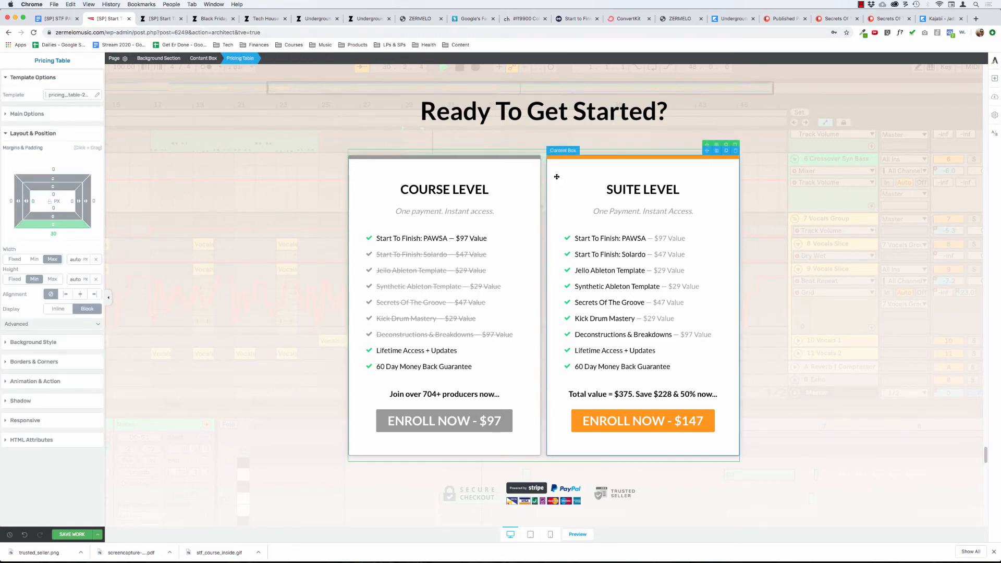
pyautogui.click(524, 140)
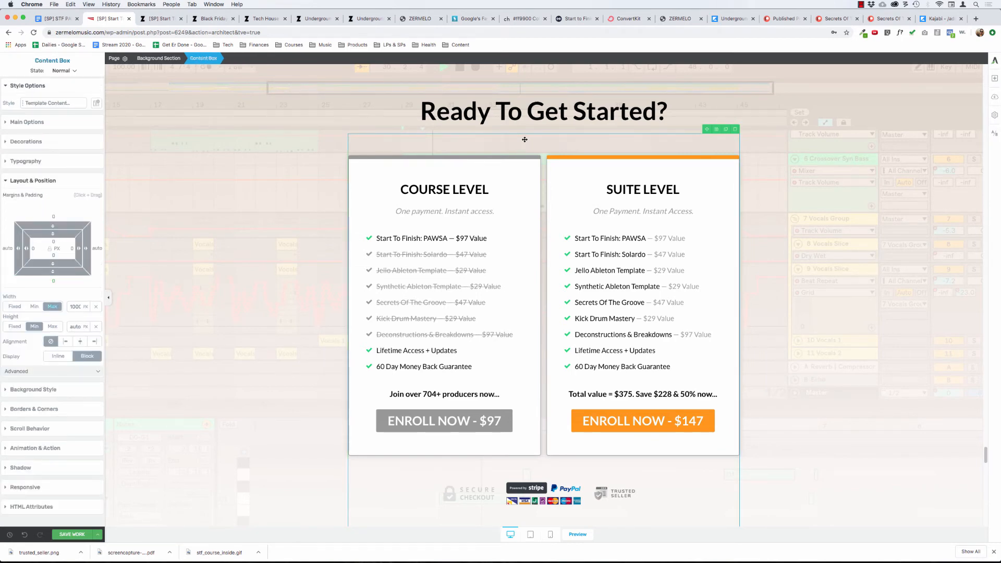
pyautogui.click(237, 235)
pyautogui.scroll(3, 238, 236)
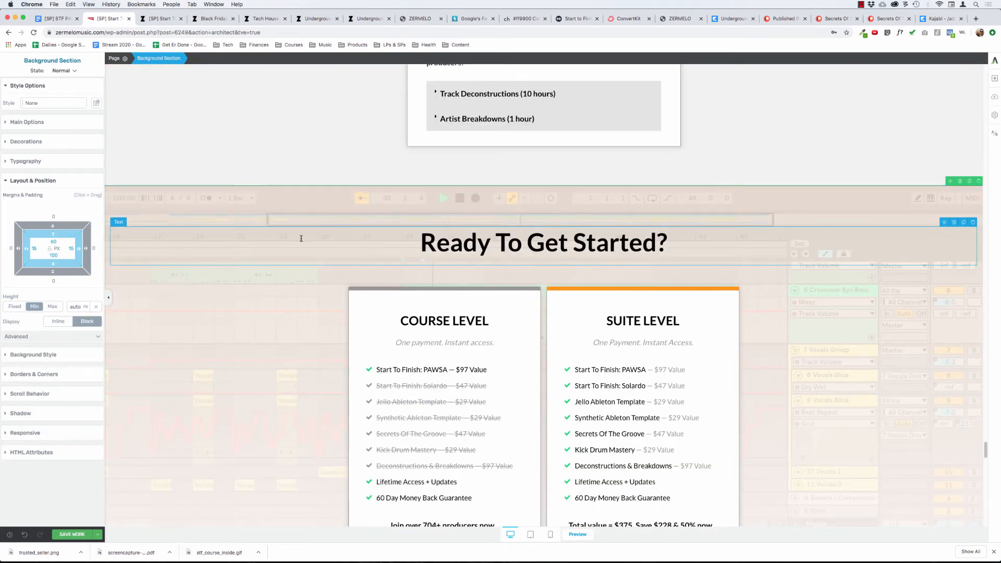
pyautogui.click(477, 242)
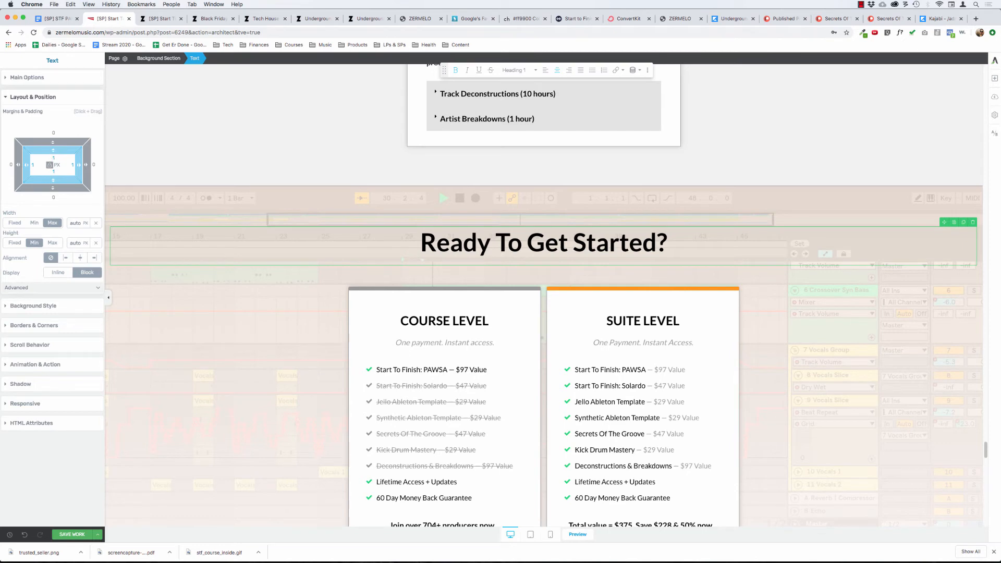
# Set the padding of the Ready To Get Started? heading to 0 px on all sides.
pyautogui.write('00')
pyautogui.click(50, 165)
# Delete the old background section holding the red-badge 100% Money Back Guarantee box above the Student Results & Testimonials section.
pyautogui.scroll(-9, 243, 383)
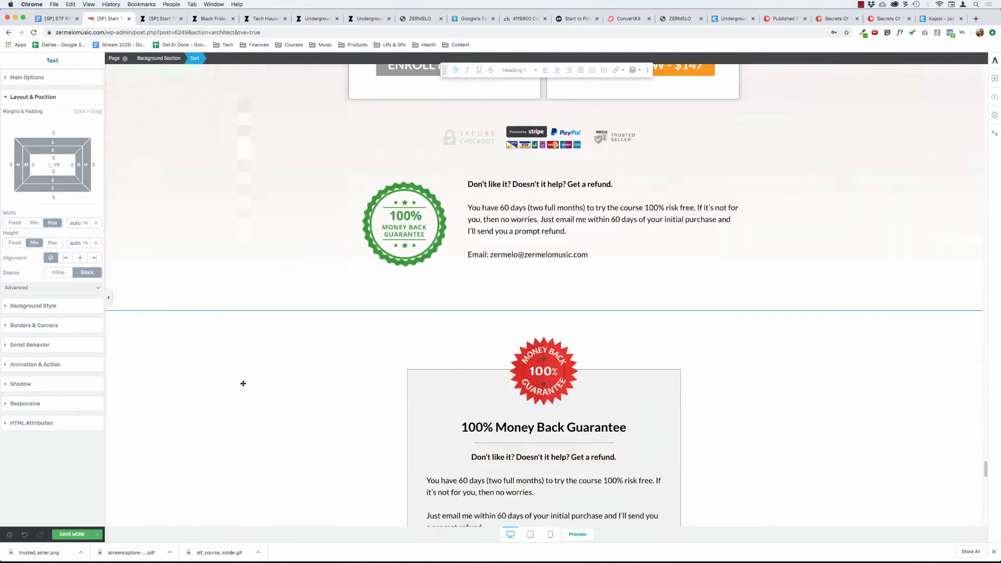
pyautogui.scroll(3, 243, 384)
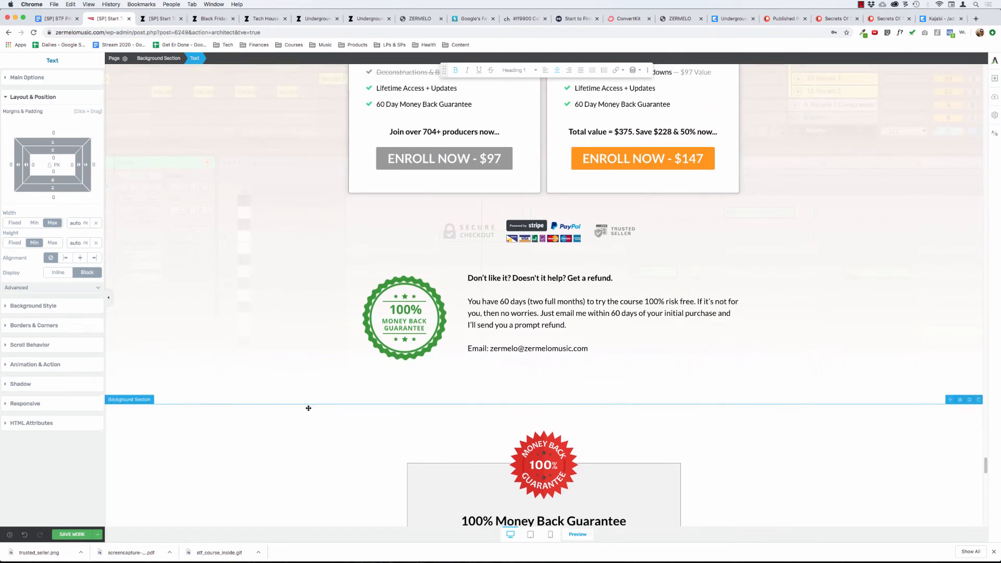
pyautogui.scroll(-7, 309, 408)
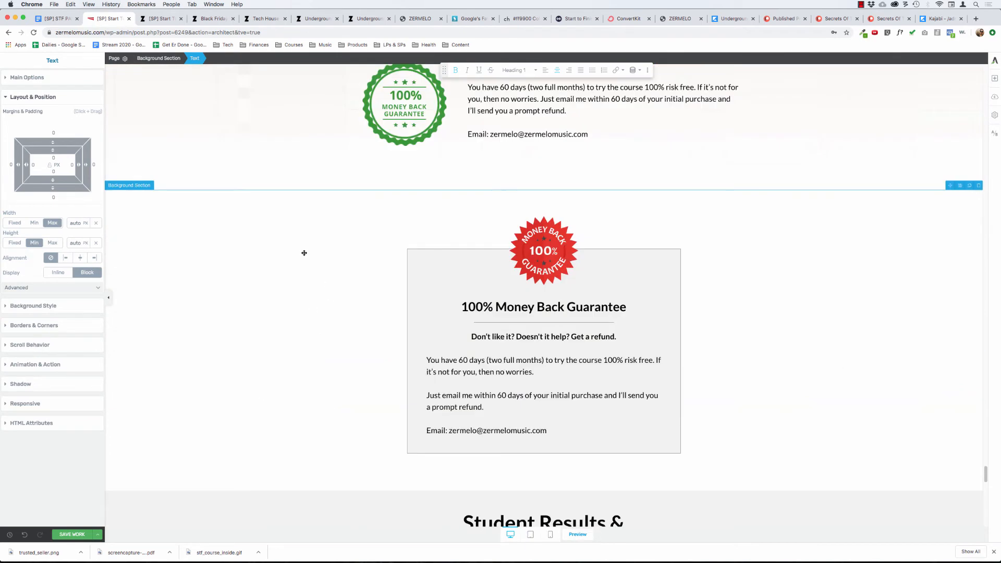
pyautogui.scroll(3, 304, 253)
pyautogui.scroll(-5, 304, 253)
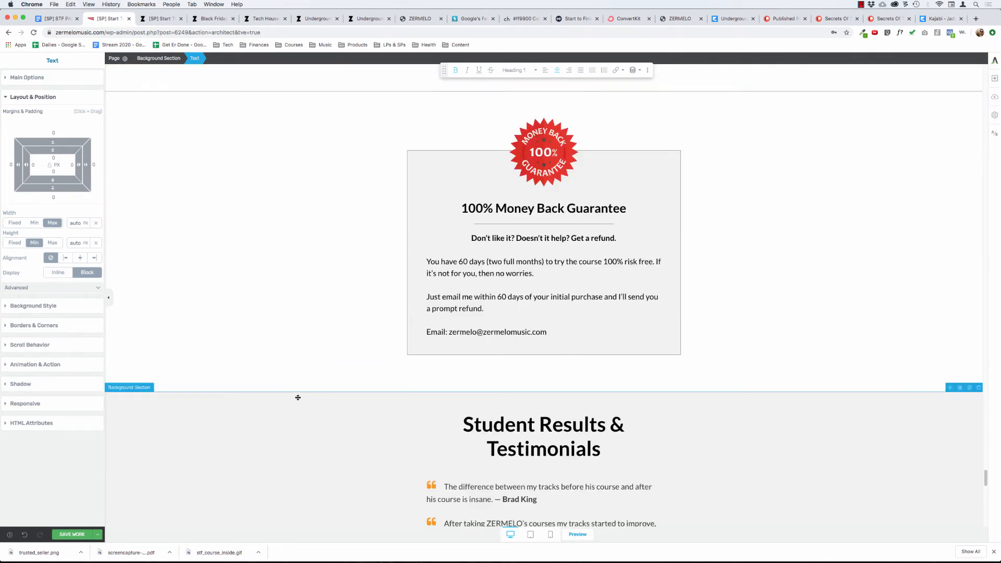
pyautogui.scroll(-20, 297, 398)
pyautogui.scroll(5, 298, 398)
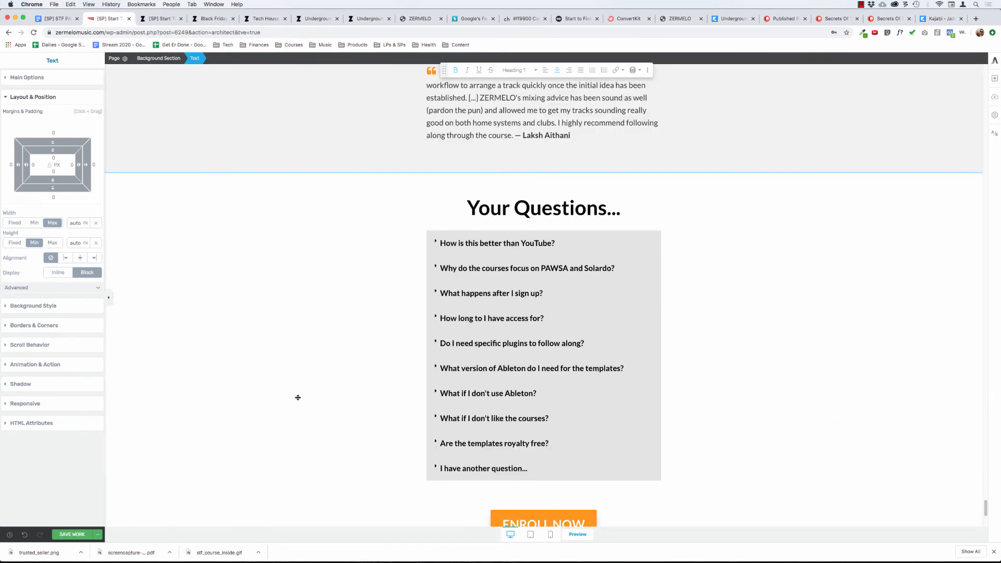
pyautogui.scroll(15, 298, 398)
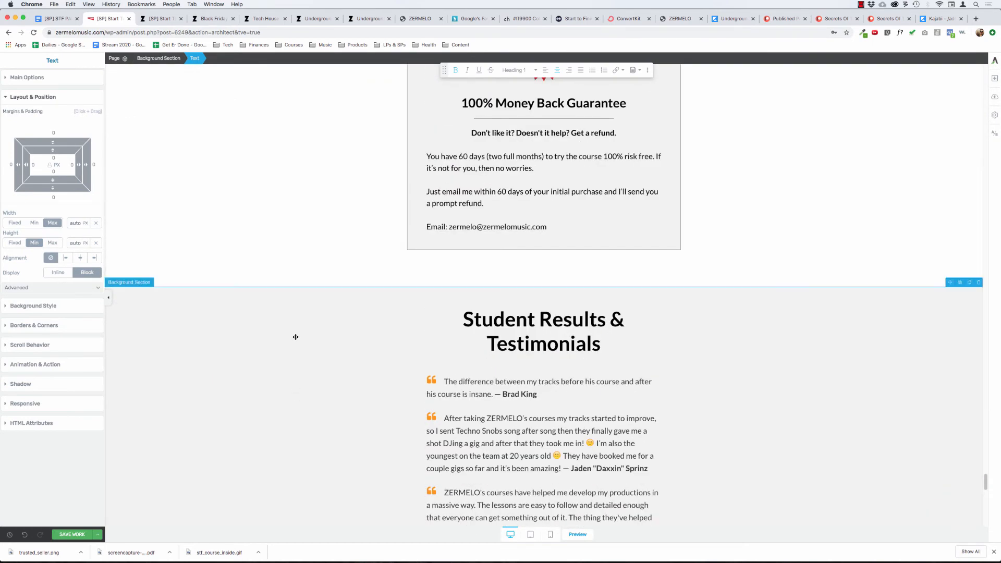
pyautogui.click(296, 337)
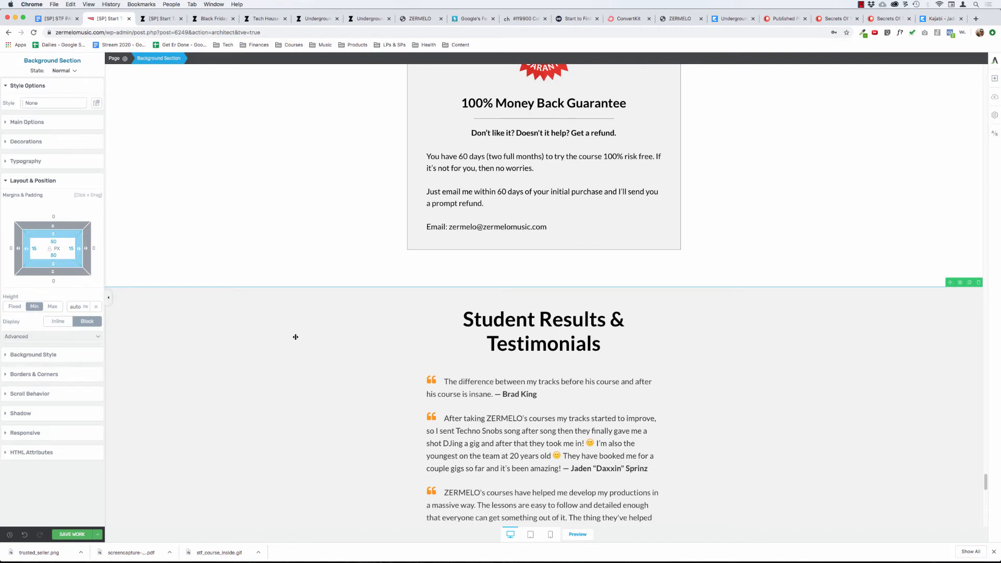
pyautogui.scroll(5, 295, 336)
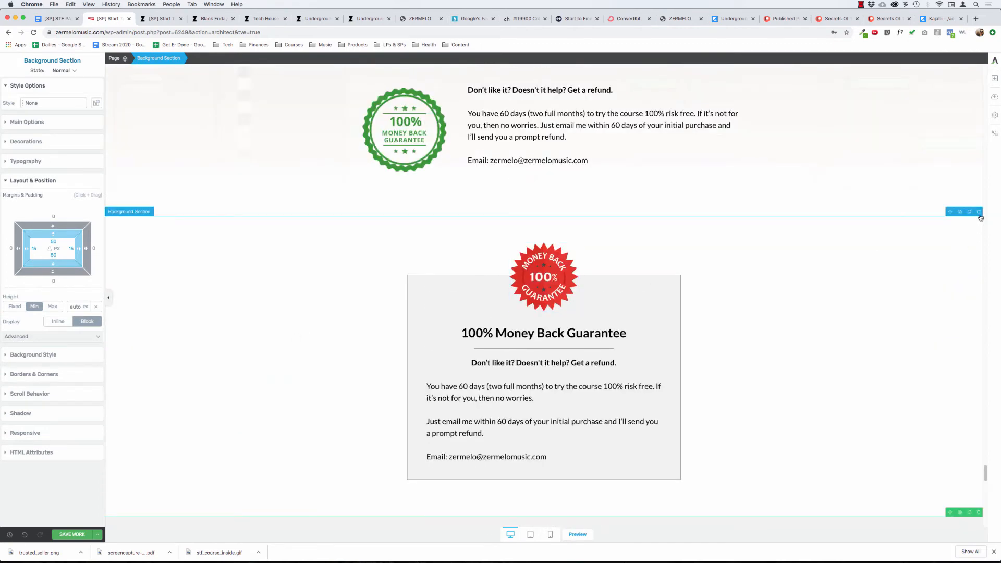
pyautogui.click(979, 215)
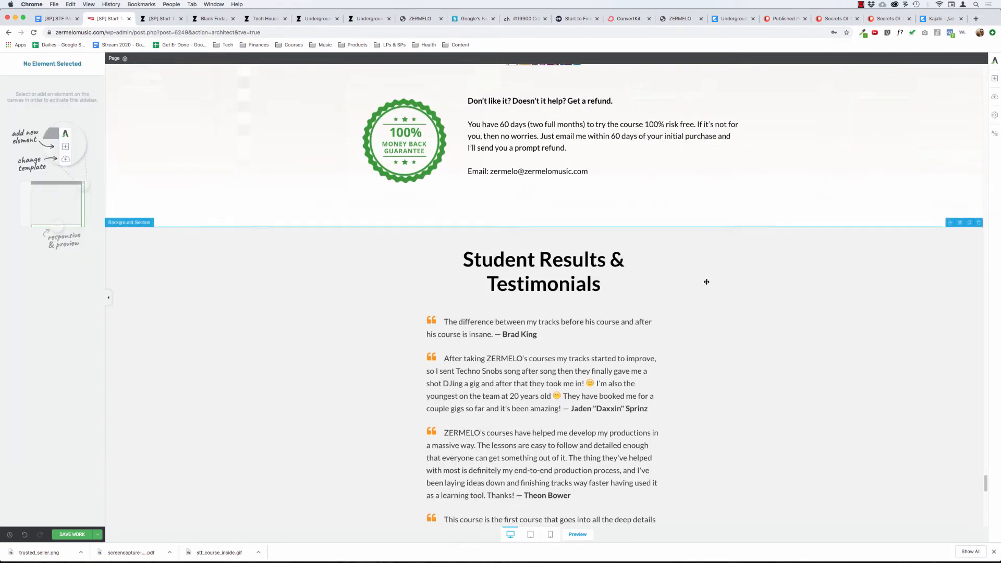
# Try top vertical alignment on the green-badge guarantee columns, then return them to middle alignment.
pyautogui.scroll(5, 707, 282)
pyautogui.scroll(-3, 707, 282)
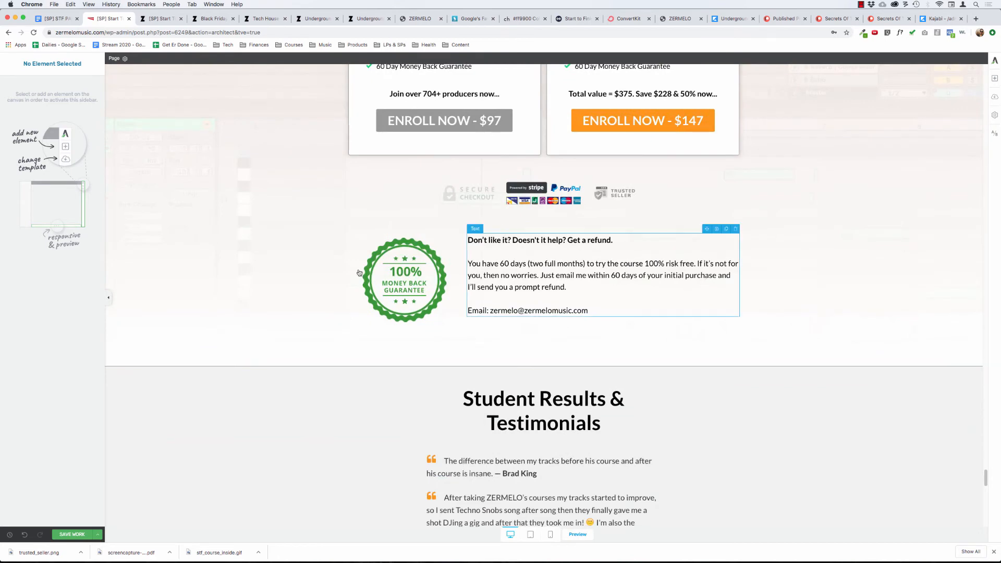
pyautogui.scroll(2, 240, 232)
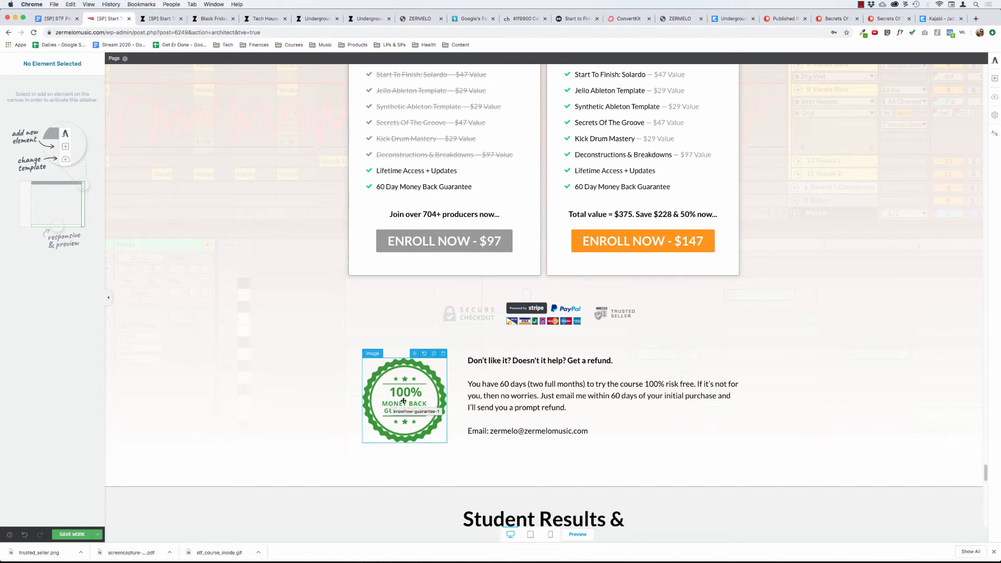
pyautogui.click(500, 396)
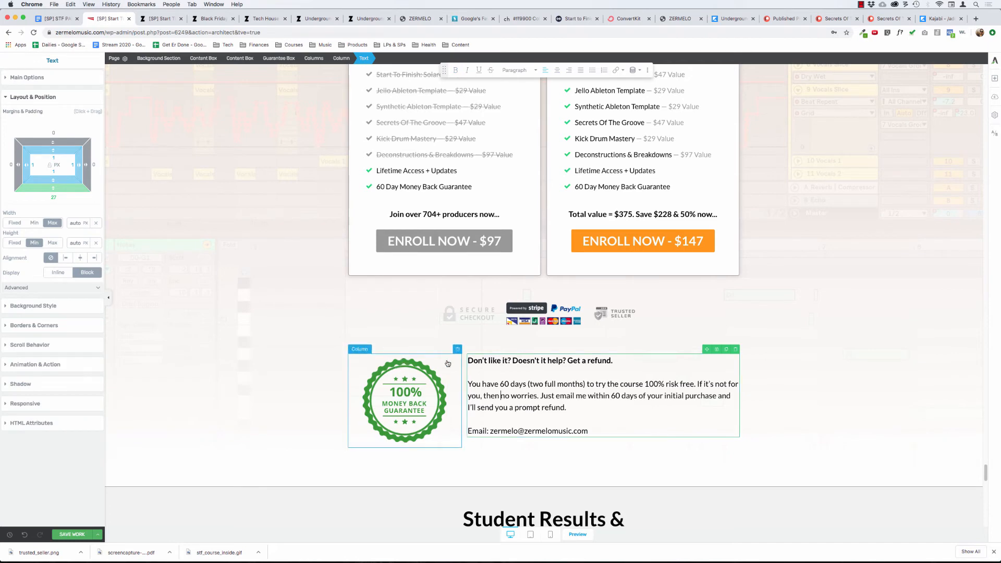
pyautogui.click(314, 58)
pyautogui.click(41, 78)
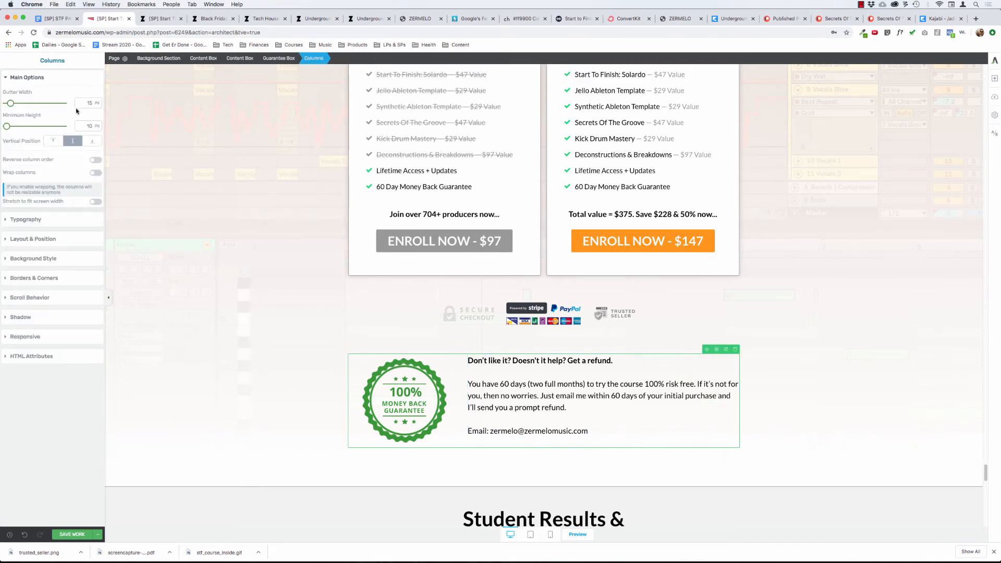
pyautogui.click(54, 140)
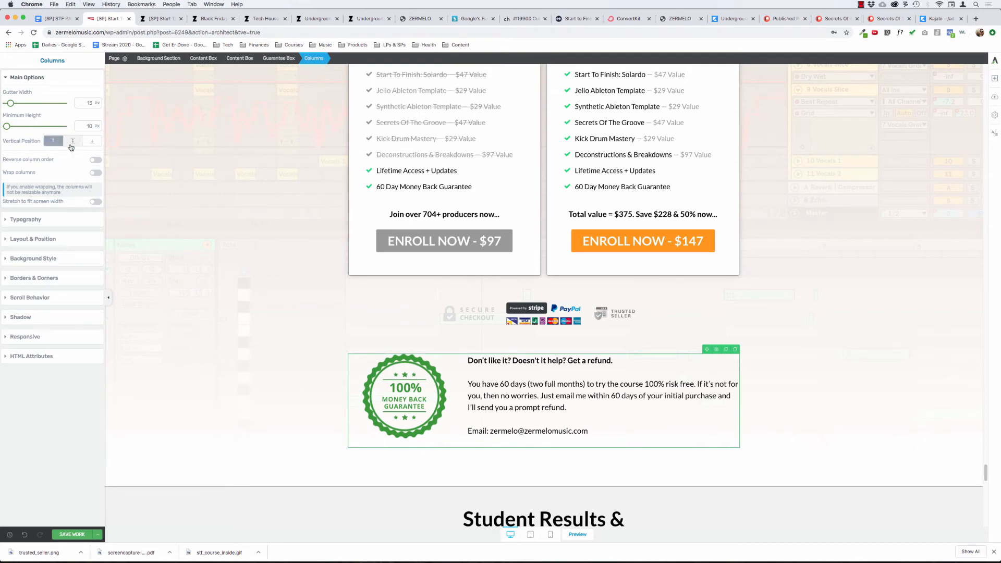
pyautogui.click(71, 145)
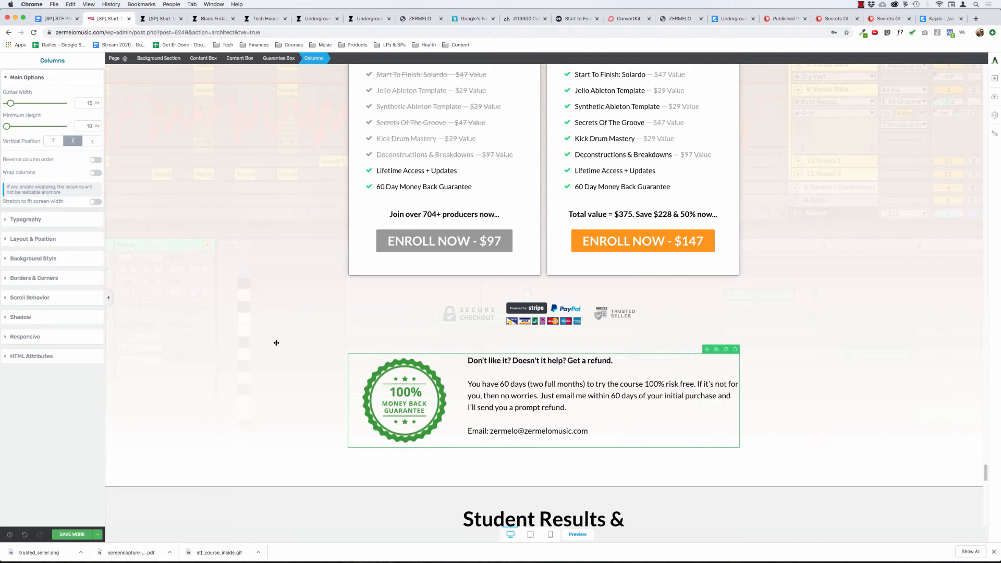
# Set the bottom margin and all padding of the guarantee text beside the green badge to 0 px.
pyautogui.click(517, 412)
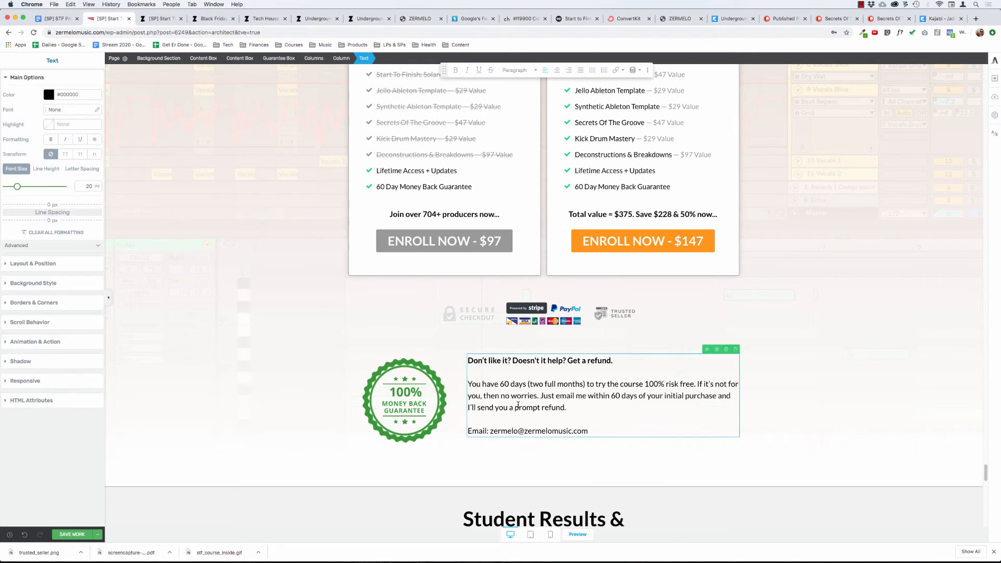
pyautogui.click(36, 264)
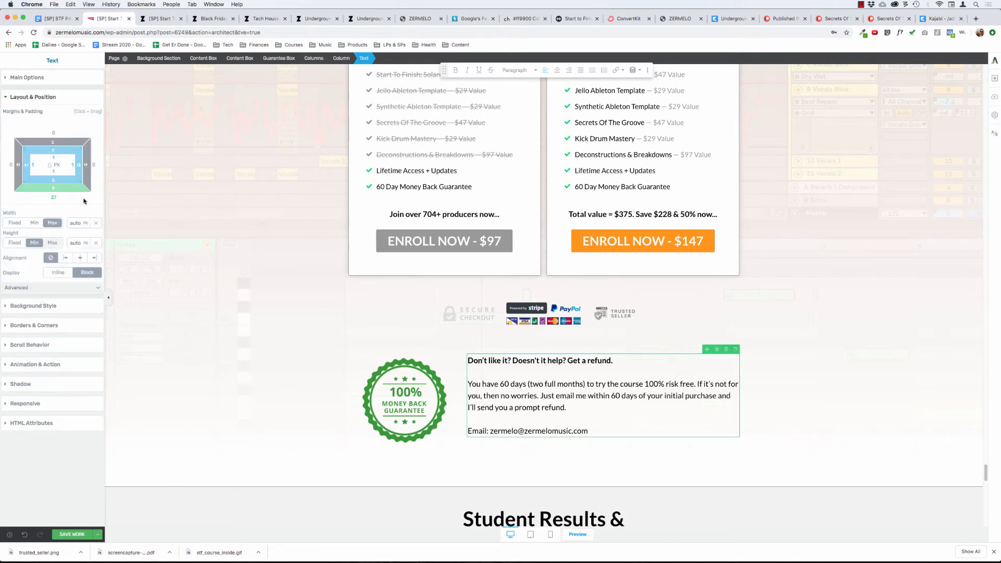
pyautogui.write('0')
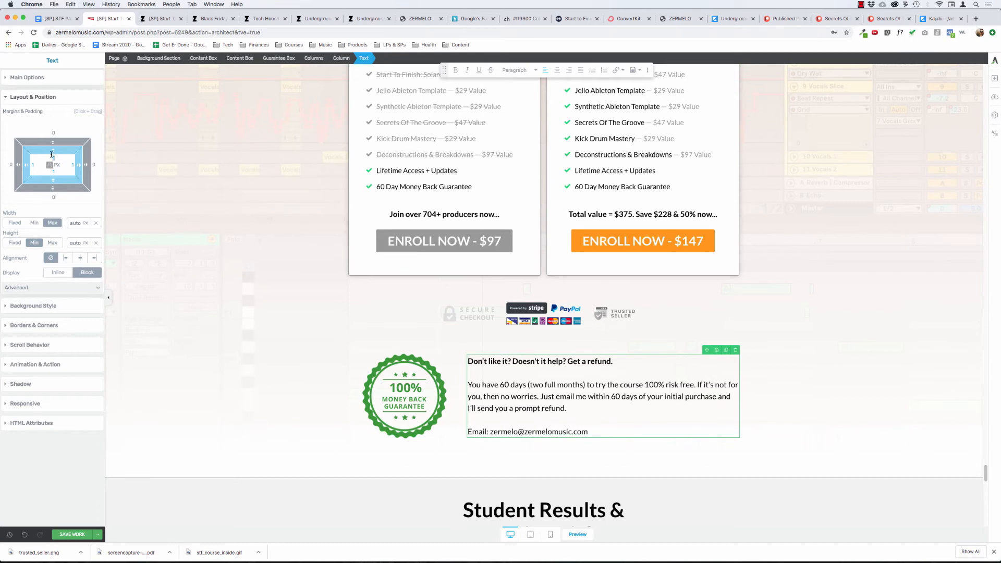
pyautogui.write('0')
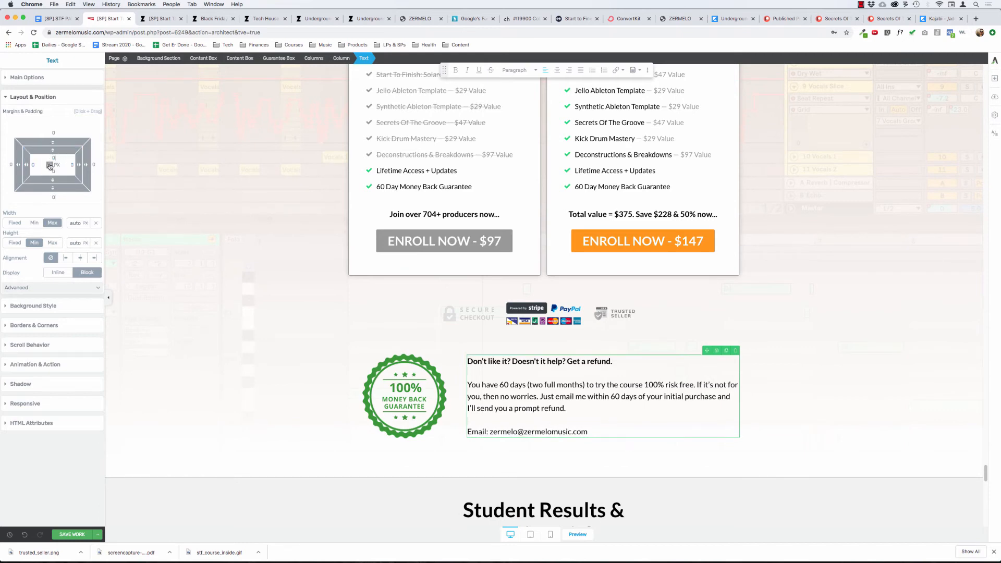
# Review the pricing section's spacing from the Ready To Get Started? heading to the guarantee box, including its section and badge image settings.
pyautogui.click(267, 389)
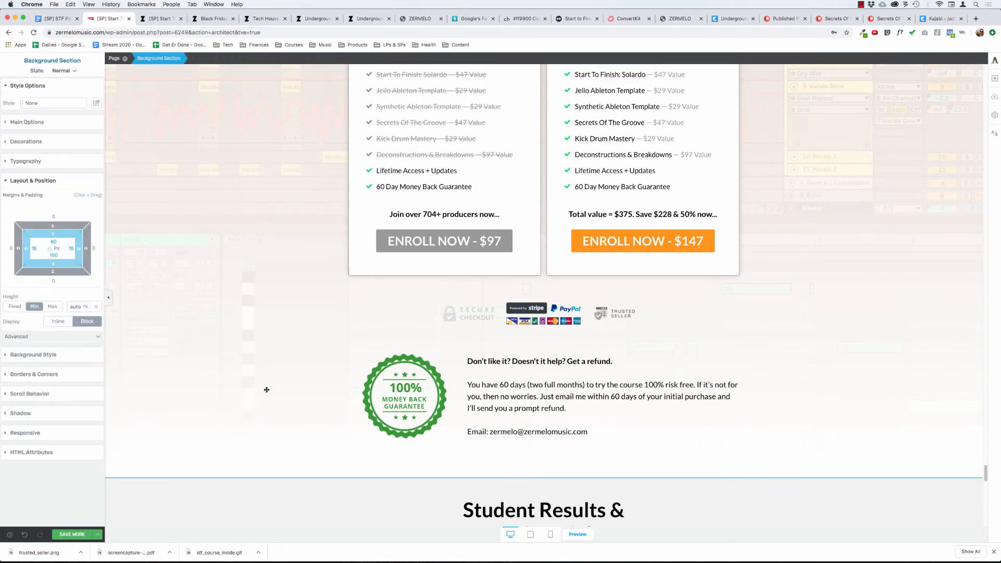
pyautogui.scroll(-3, 271, 330)
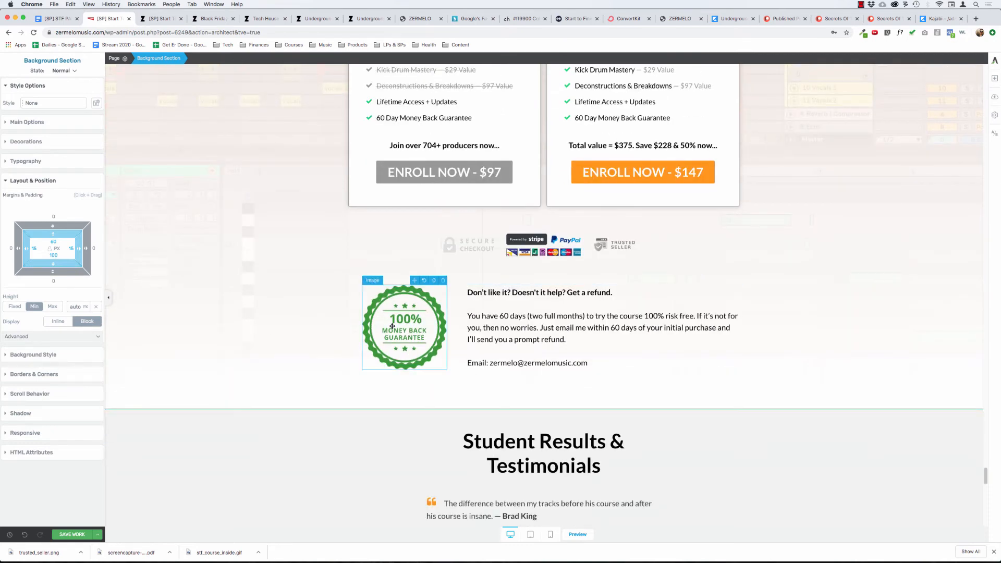
pyautogui.click(409, 323)
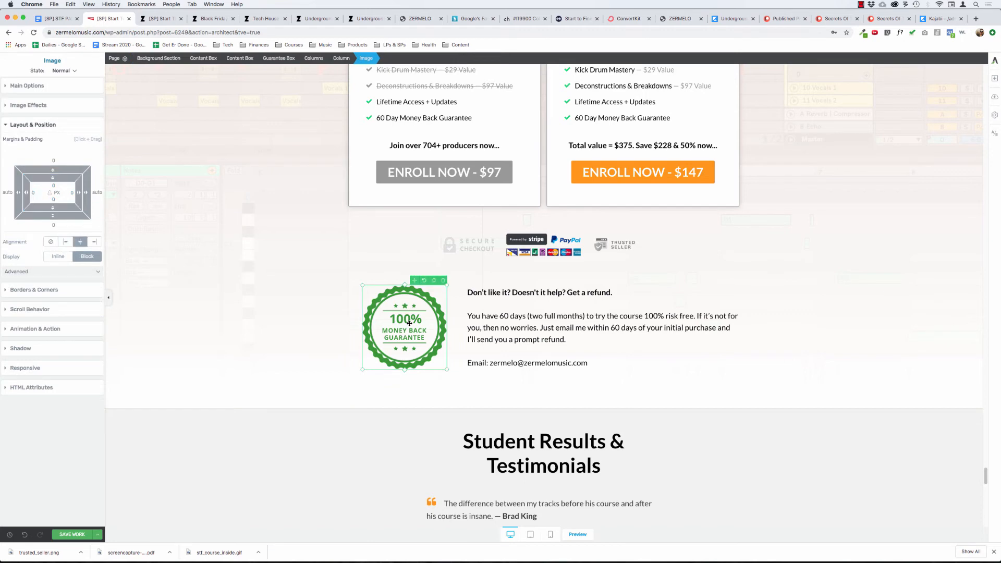
pyautogui.click(250, 310)
pyautogui.scroll(5, 249, 311)
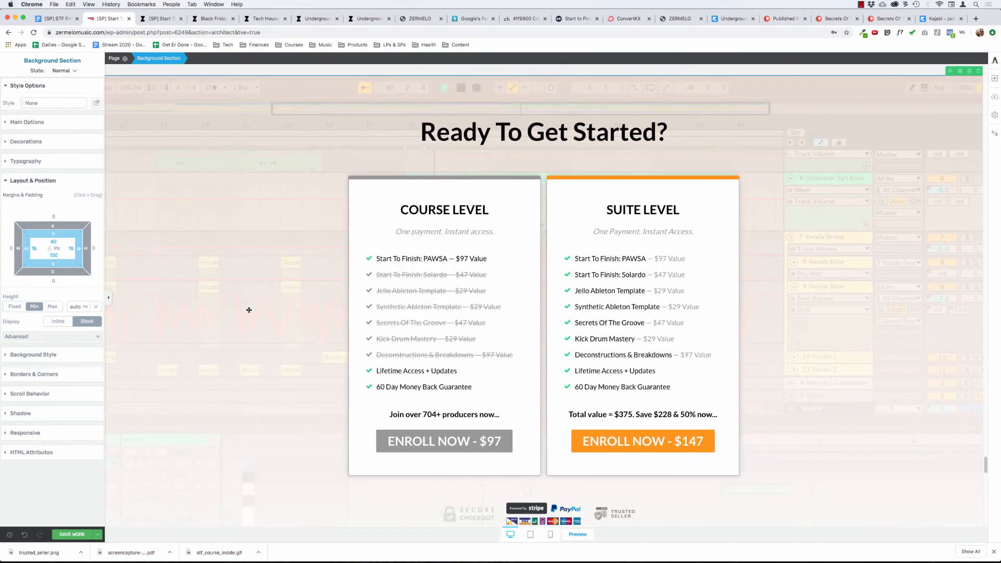
pyautogui.scroll(-2, 249, 310)
pyautogui.scroll(-5, 249, 310)
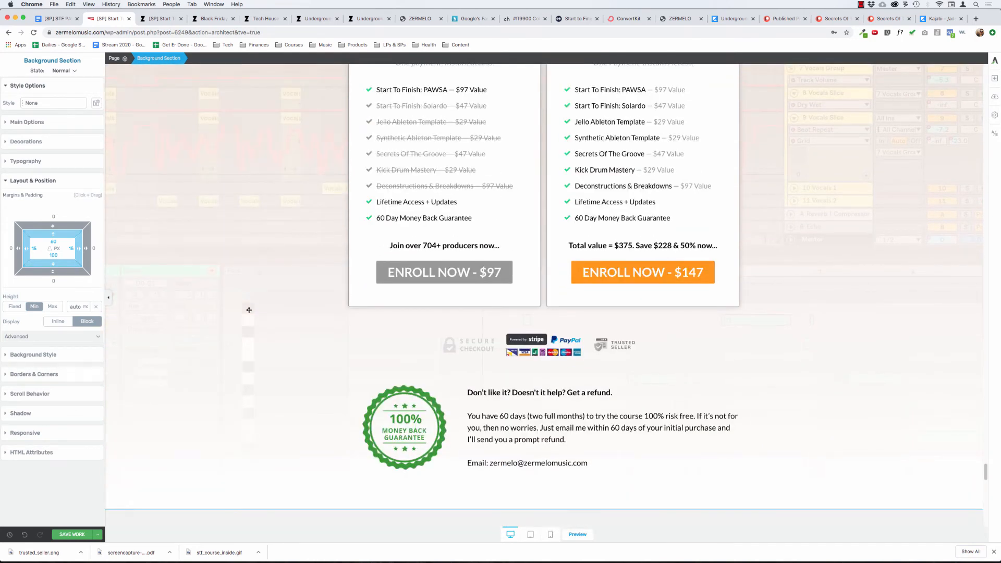
# Duplicate the green-badge guarantee box and move the copy below the trust badges under the final Enroll Now button.
pyautogui.scroll(-20, 313, 338)
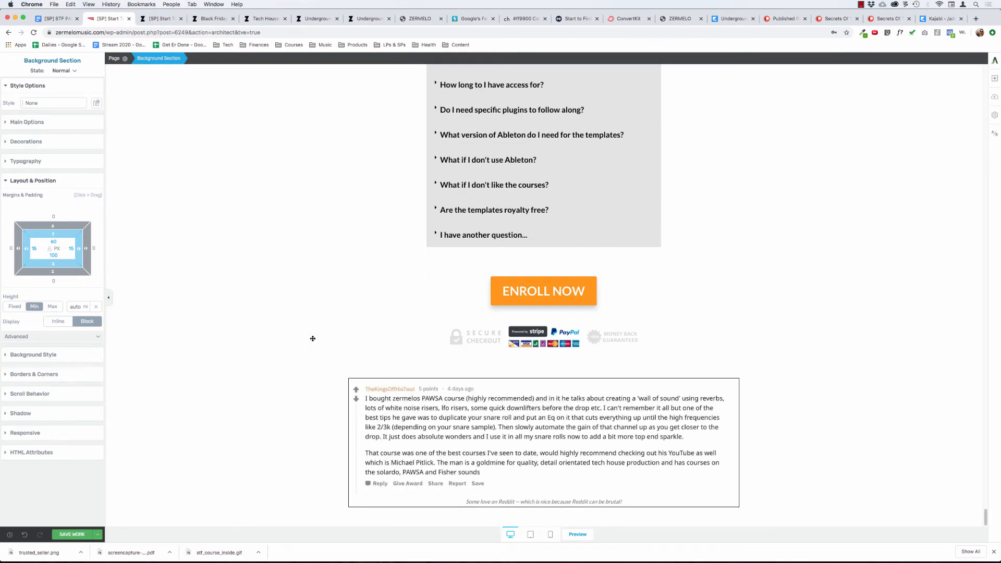
pyautogui.scroll(20, 316, 334)
pyautogui.scroll(-5, 325, 309)
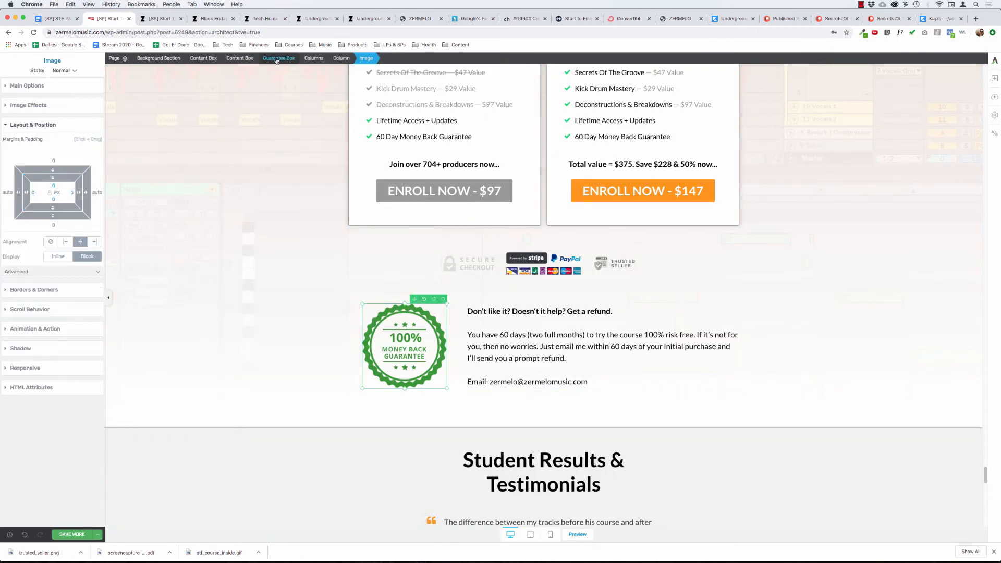
pyautogui.click(278, 58)
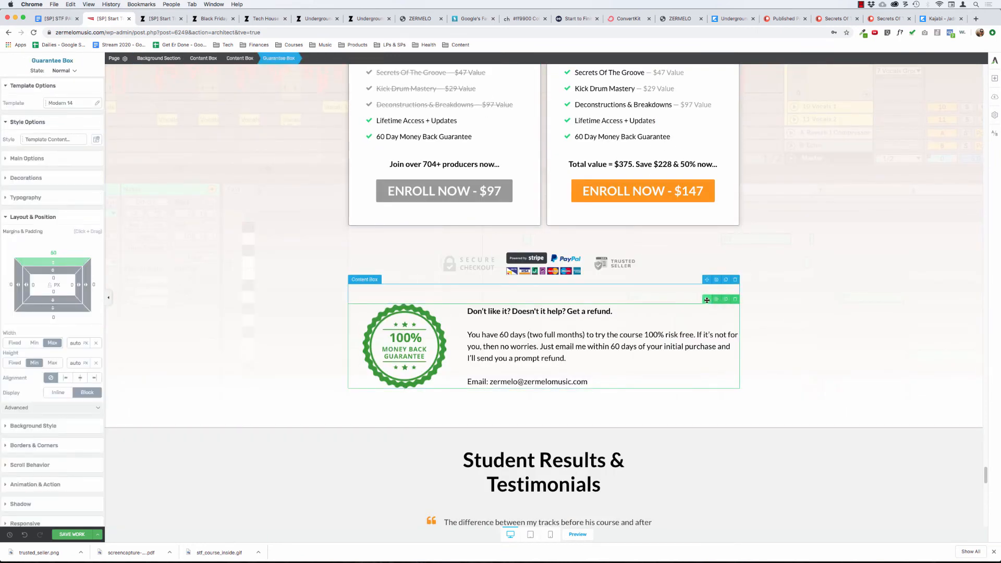
pyautogui.click(726, 301)
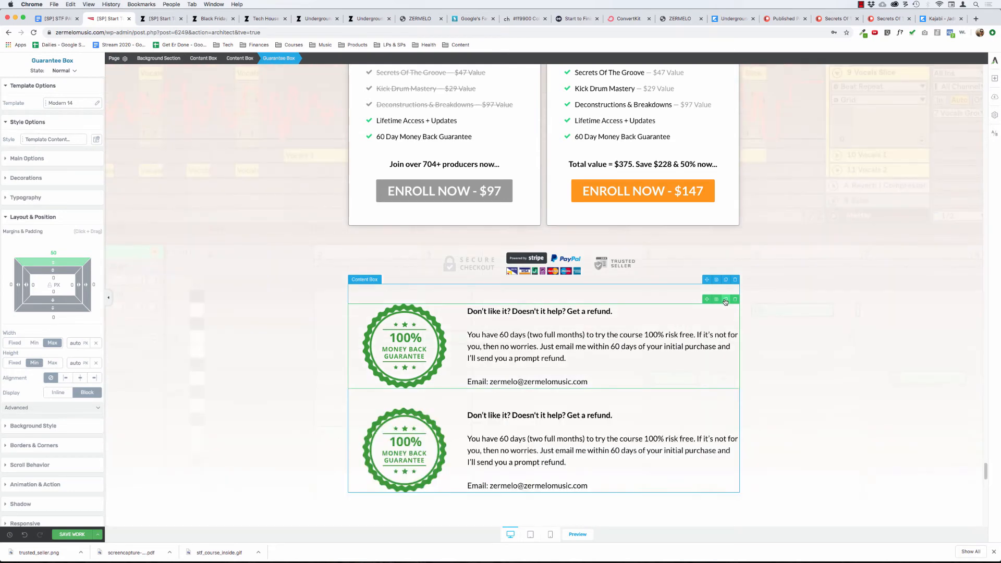
pyautogui.moveTo(671, 463); pyautogui.dragTo(597, 374)
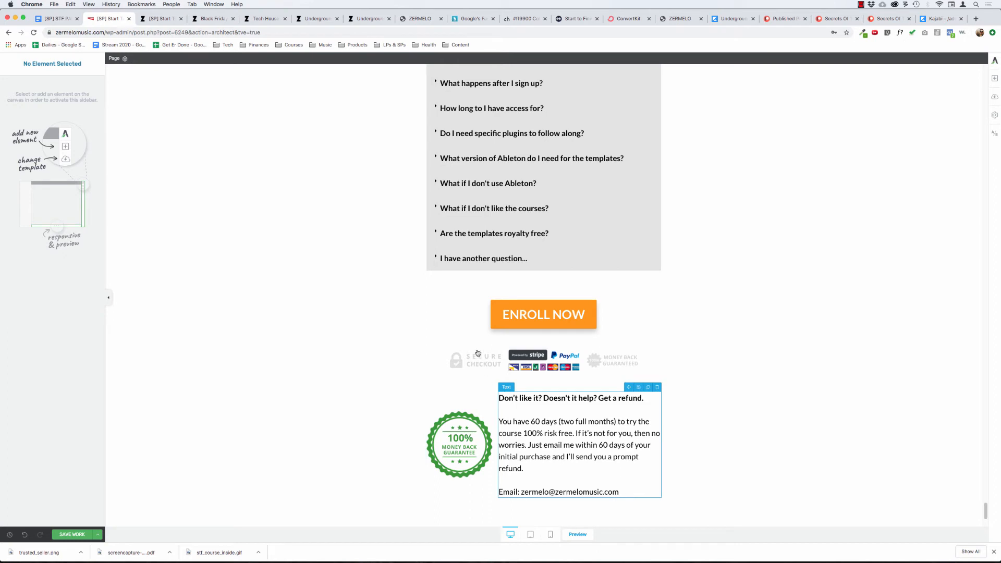
# Inspect the widths and margins of the nested content boxes around the bottom trust badges and of the copied guarantee box.
pyautogui.click(328, 59)
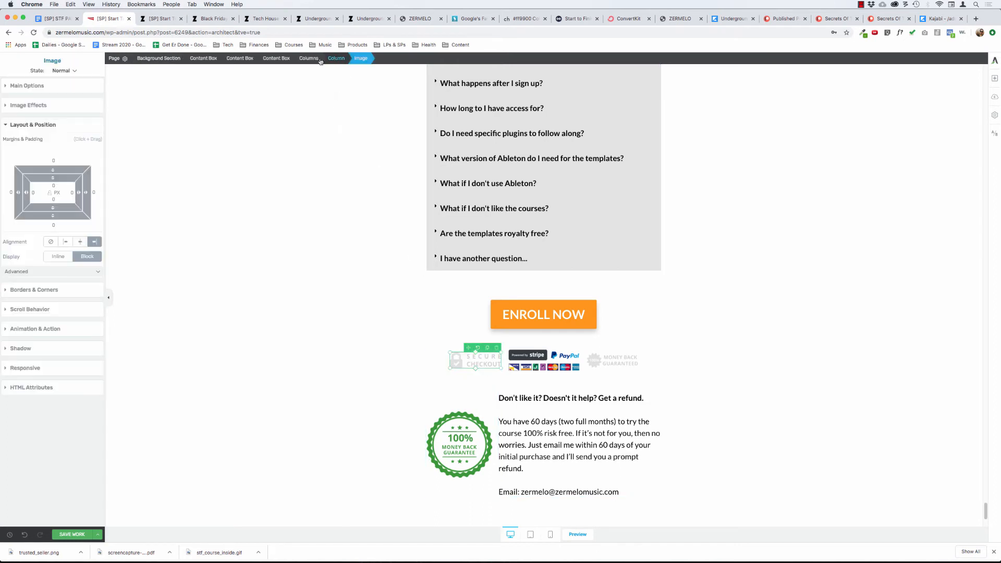
pyautogui.click(311, 59)
pyautogui.click(278, 59)
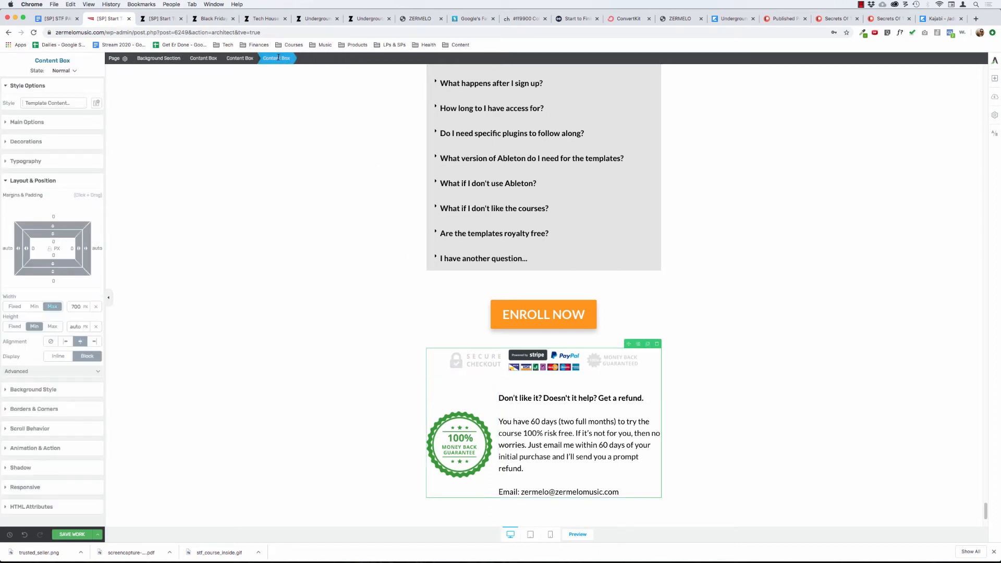
pyautogui.click(246, 59)
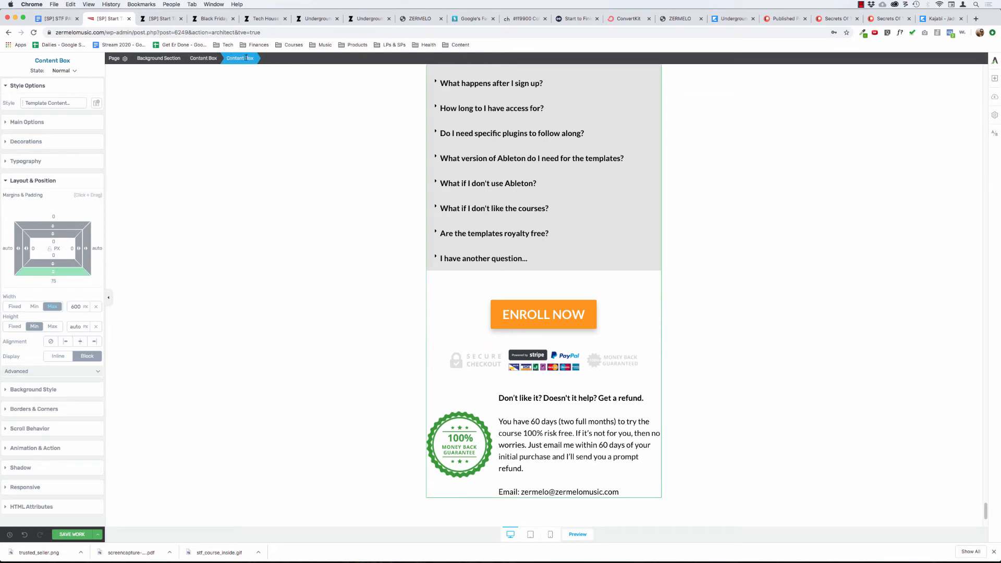
pyautogui.scroll(-5, 397, 267)
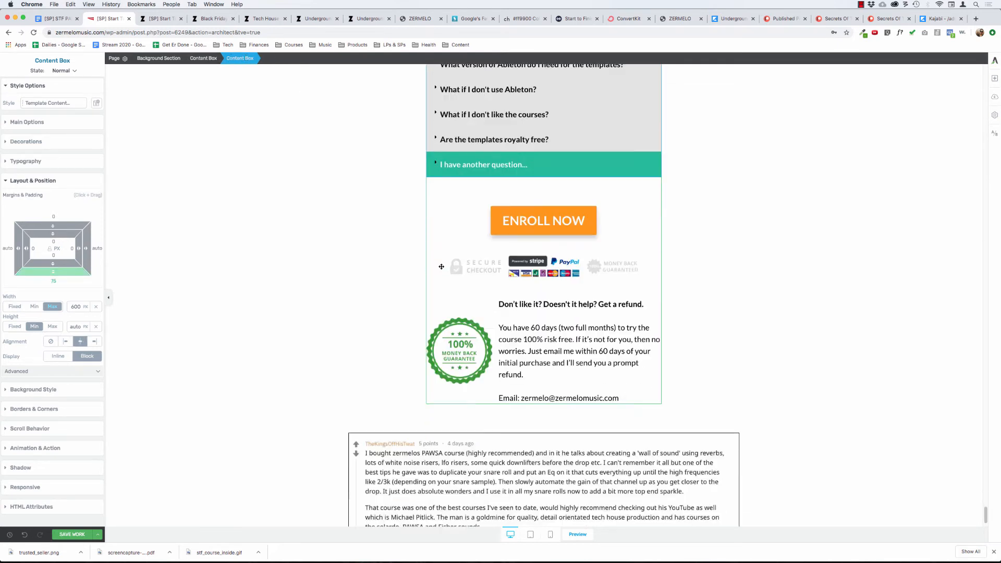
pyautogui.click(207, 59)
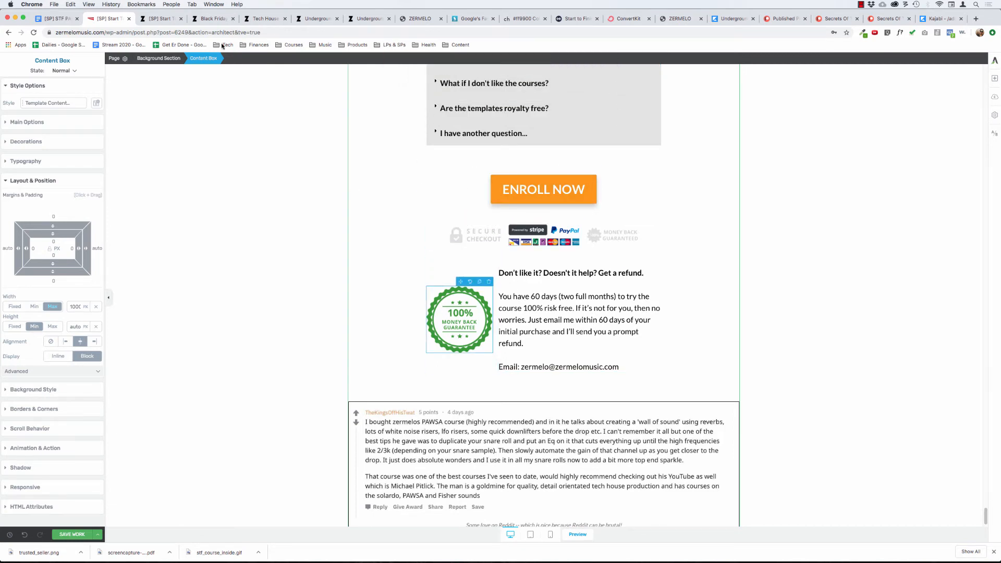
pyautogui.click(315, 58)
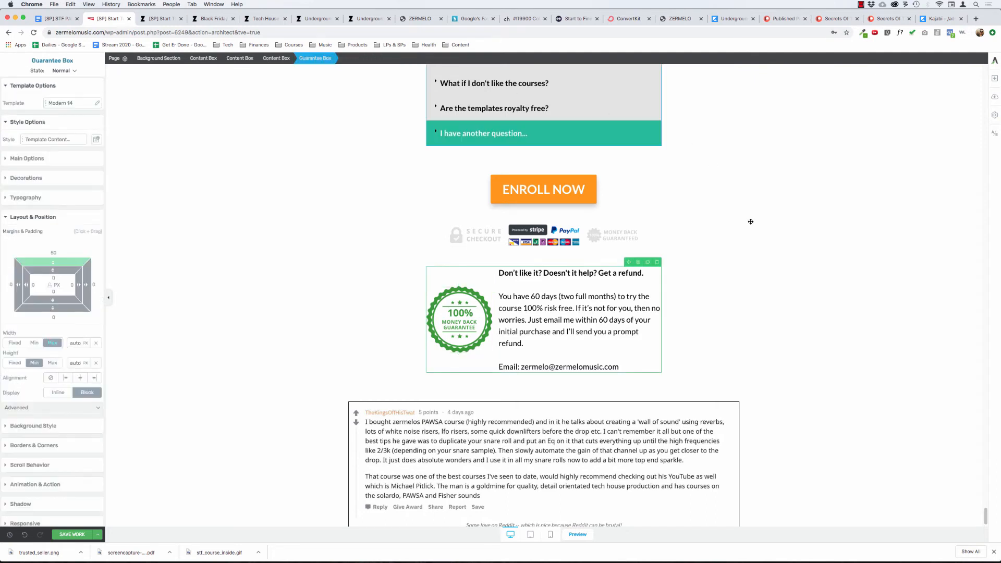
# Move the guarantee box and the trust badges content box out of the 600 px content box to just above the Reddit testimonial.
pyautogui.moveTo(576, 410); pyautogui.dragTo(569, 409)
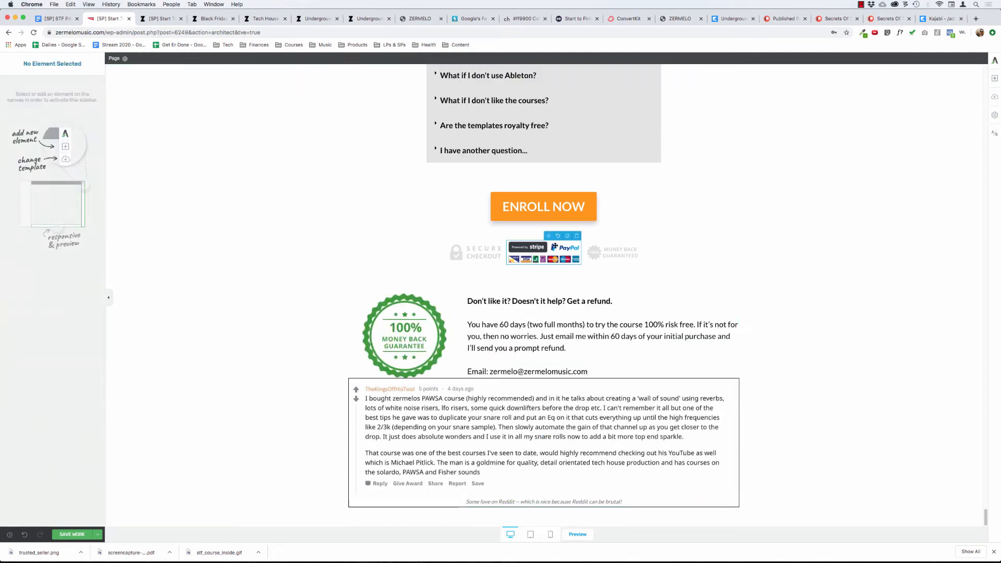
pyautogui.click(559, 246)
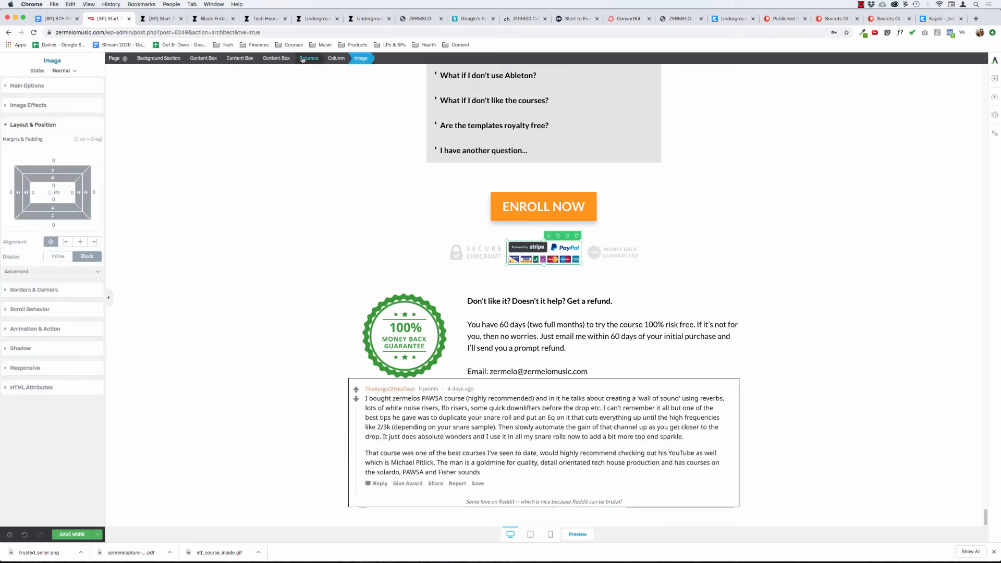
pyautogui.click(276, 58)
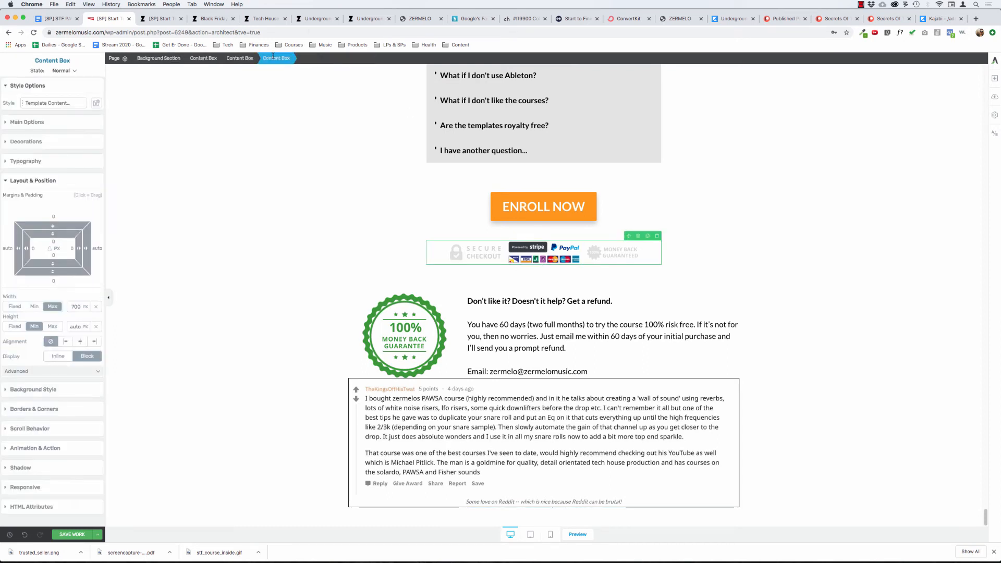
pyautogui.click(241, 58)
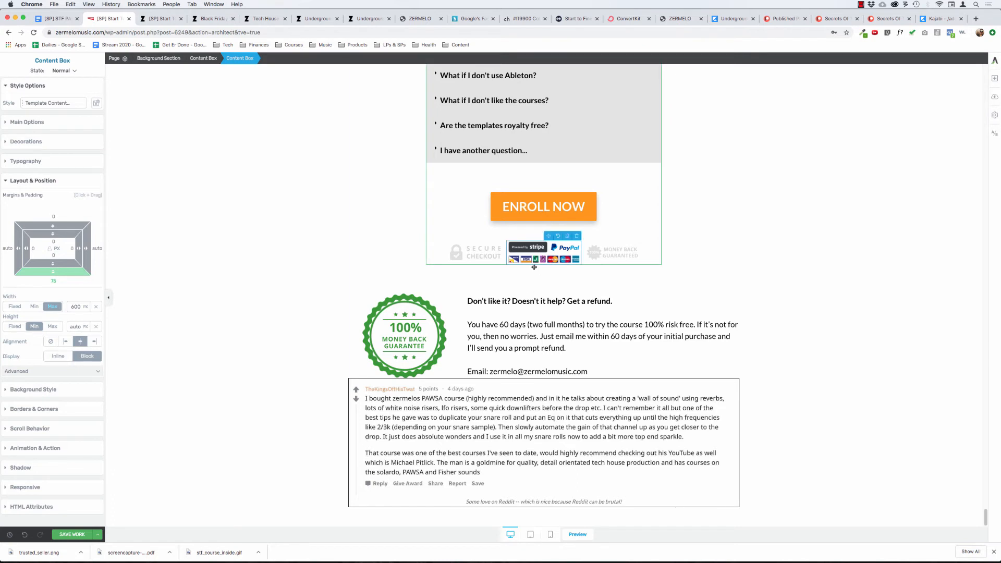
pyautogui.click(542, 251)
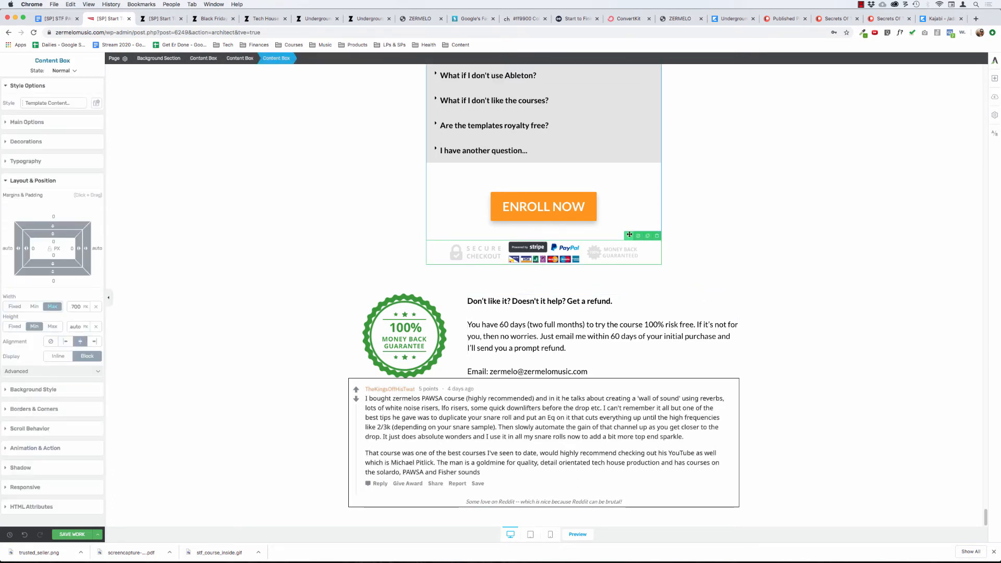
pyautogui.moveTo(627, 236)
pyautogui.mouseDown()
pyautogui.moveTo(571, 291)
pyautogui.moveTo(342, 286)
pyautogui.moveTo(410, 301)
pyautogui.moveTo(425, 288)
pyautogui.moveTo(469, 301)
pyautogui.moveTo(658, 305)
pyautogui.moveTo(731, 293)
pyautogui.moveTo(745, 269)
pyautogui.moveTo(733, 295)
pyautogui.moveTo(733, 284)
pyautogui.mouseUp()
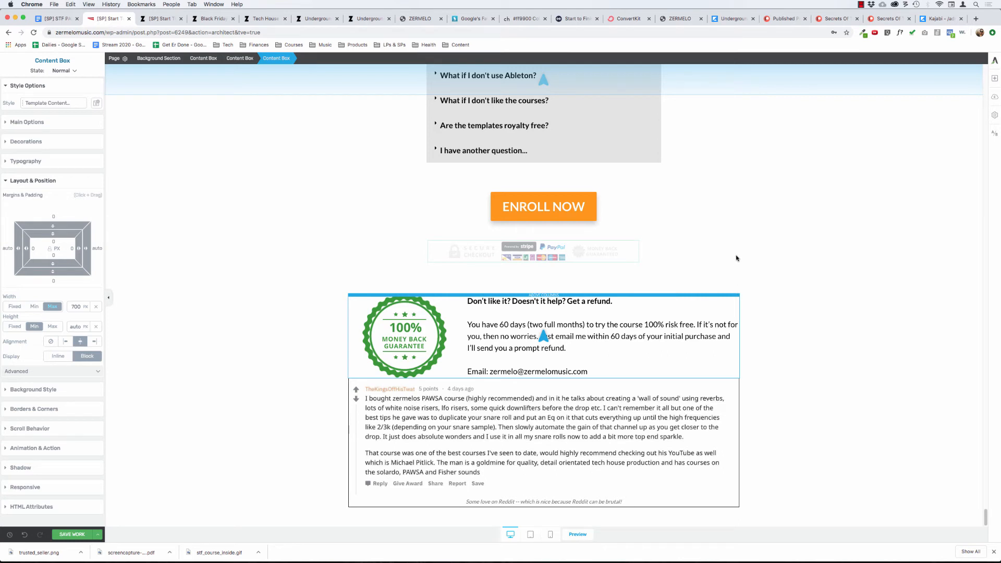
pyautogui.moveTo(736, 257); pyautogui.dragTo(588, 403)
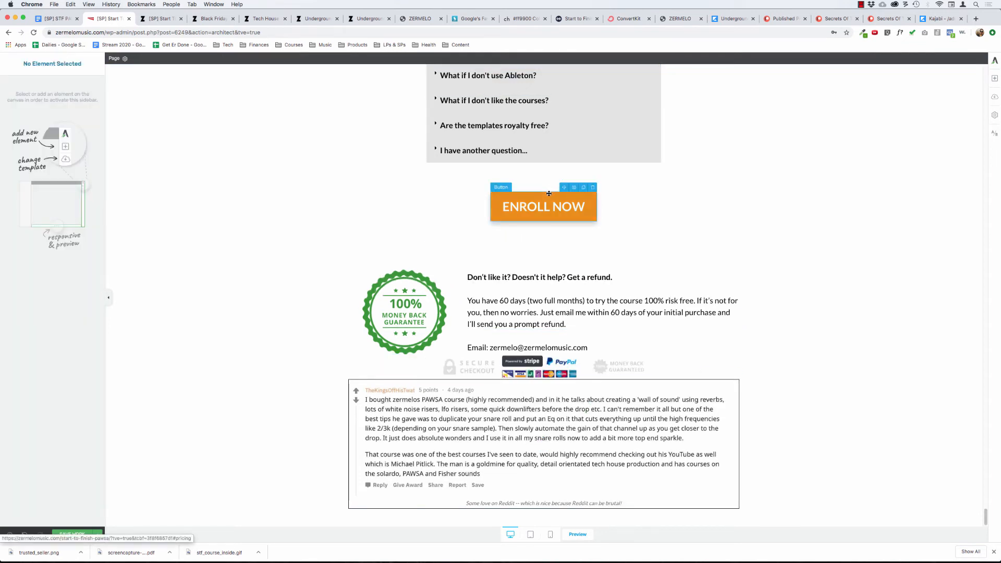
# Move the wide green-badge guarantee box below the trust badges, directly above the Reddit testimonial.
pyautogui.click(397, 288)
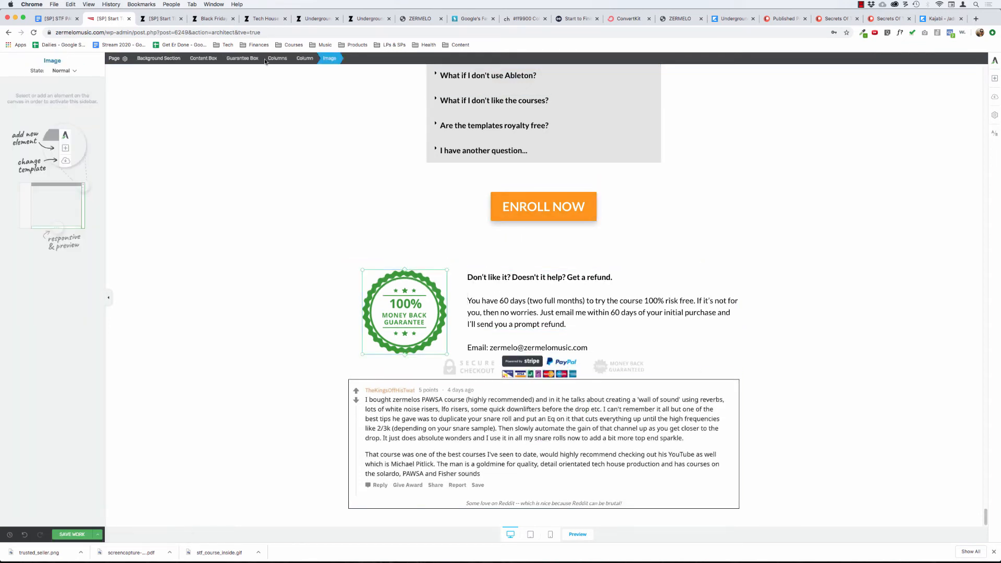
pyautogui.click(248, 60)
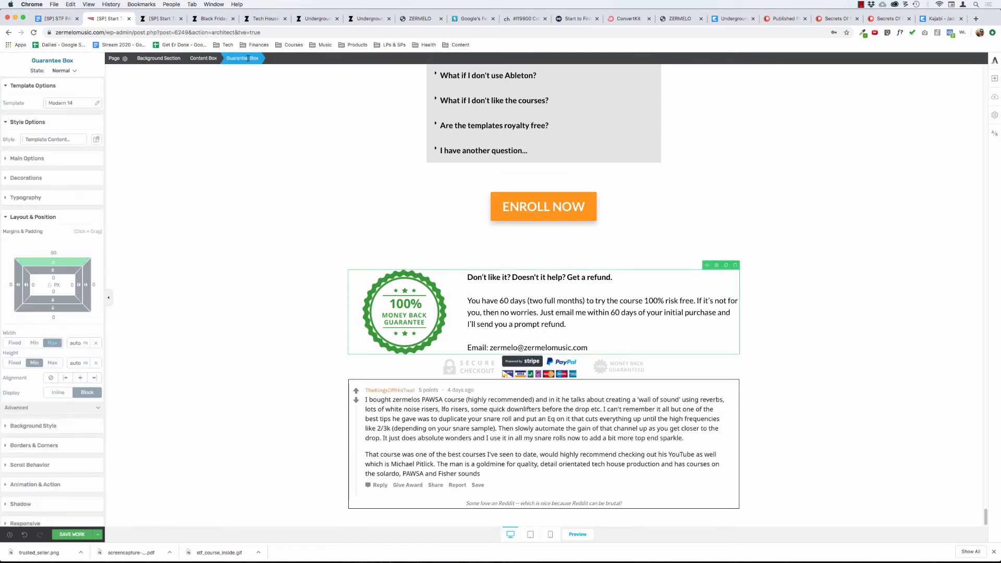
pyautogui.moveTo(706, 266); pyautogui.dragTo(665, 393)
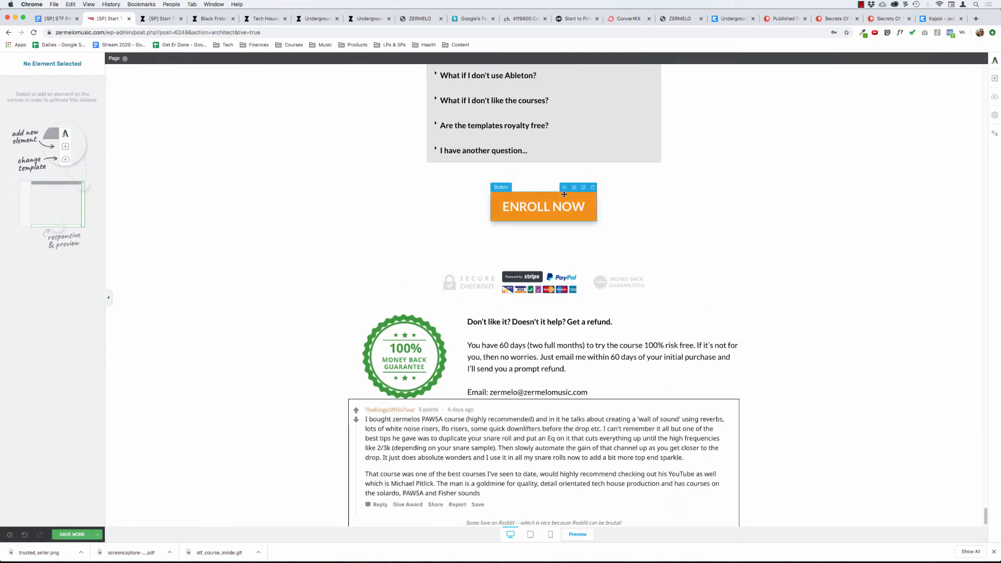
# Place the final Enroll Now button above the Reddit testimonial, with the trust badges and guarantee box stacked in that order beneath it.
pyautogui.moveTo(564, 188); pyautogui.dragTo(578, 413)
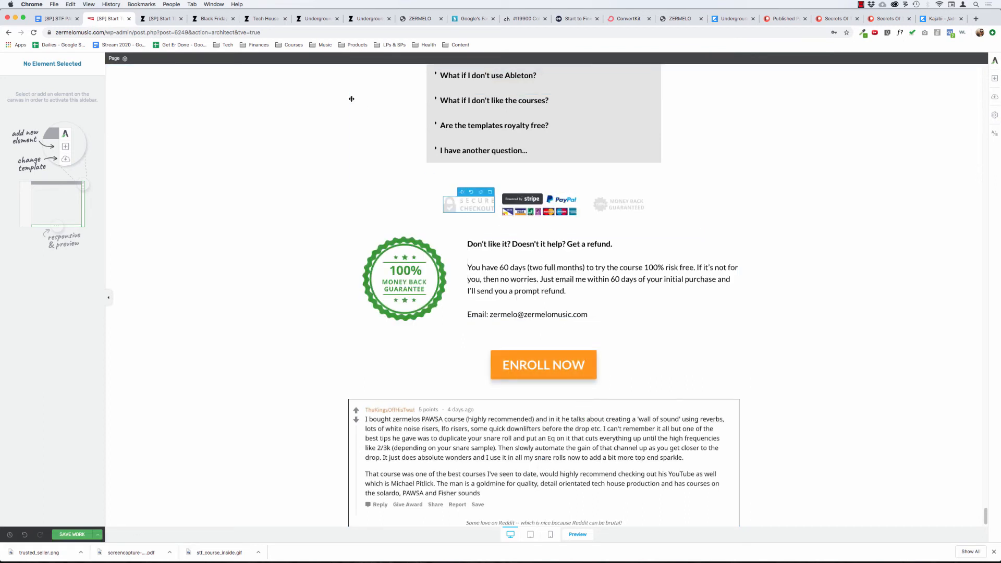
pyautogui.click(241, 59)
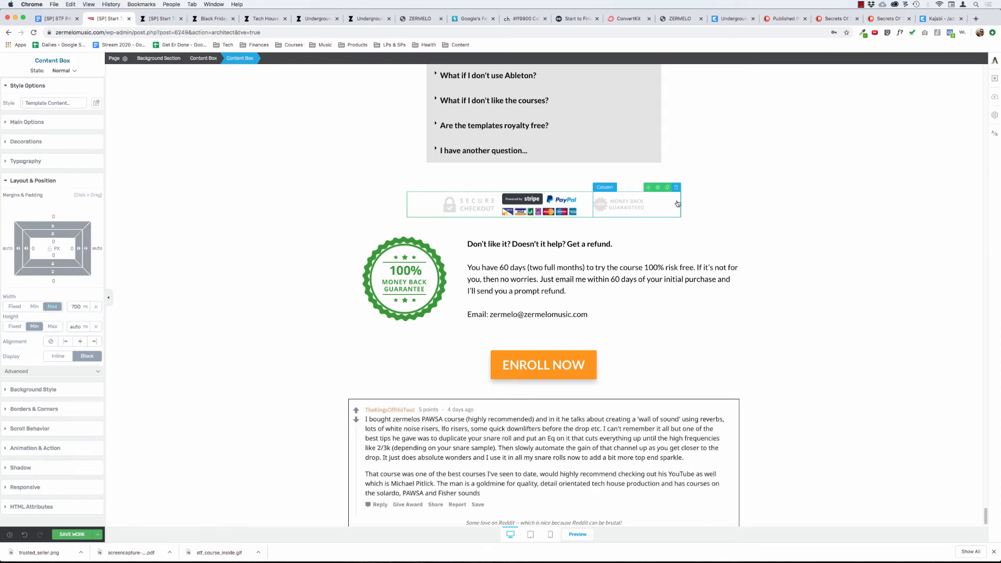
pyautogui.moveTo(649, 187); pyautogui.dragTo(601, 403)
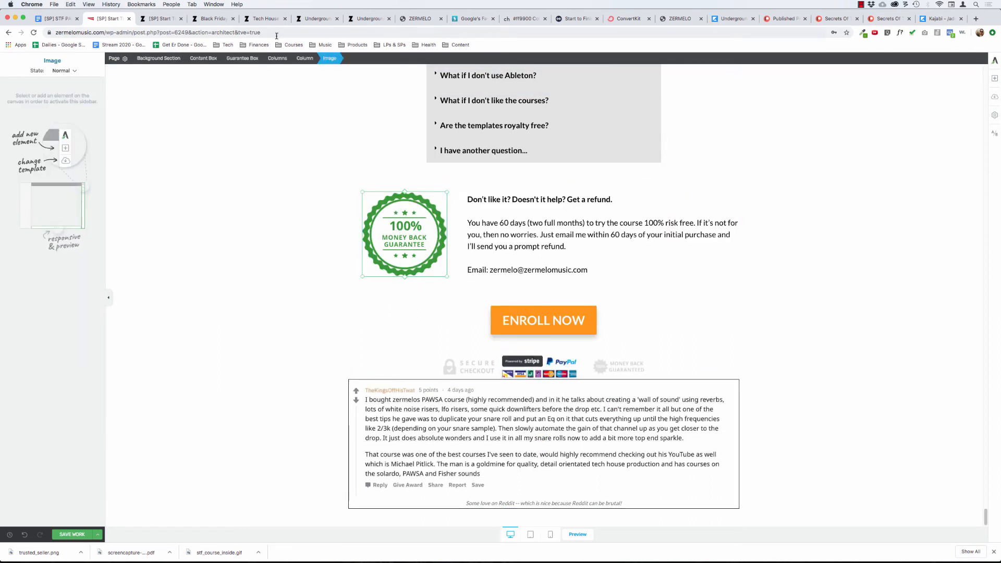
pyautogui.click(242, 58)
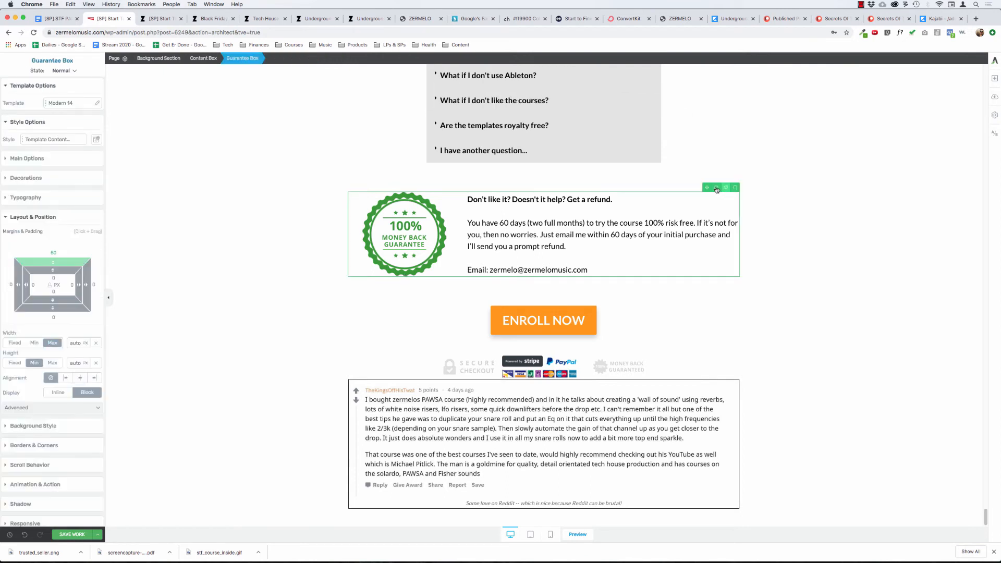
pyautogui.moveTo(717, 190); pyautogui.dragTo(583, 397)
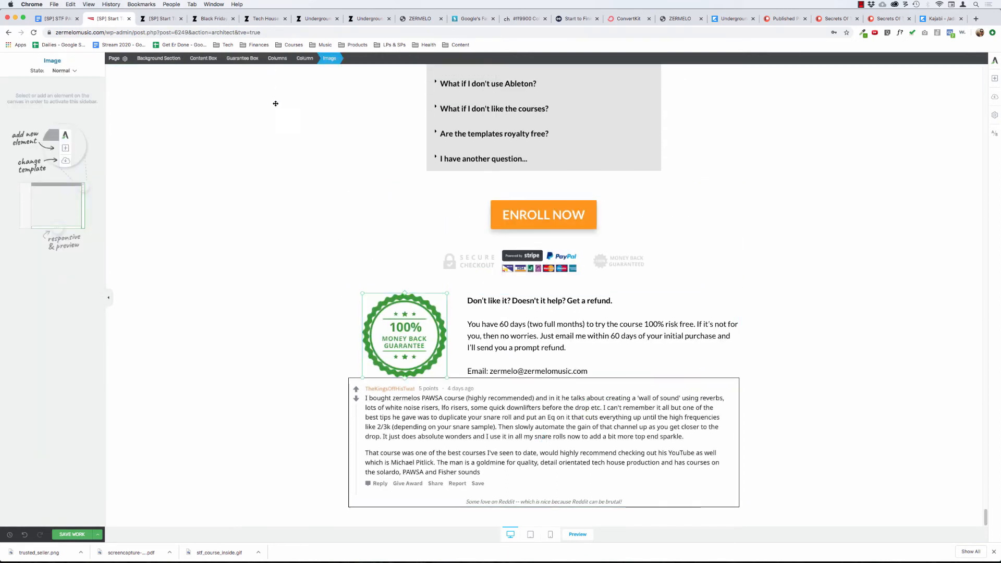
# Replace the grey money back guarantee badge under the final Enroll Now button with trusted_seller.png from the media library.
pyautogui.scroll(2, 288, 285)
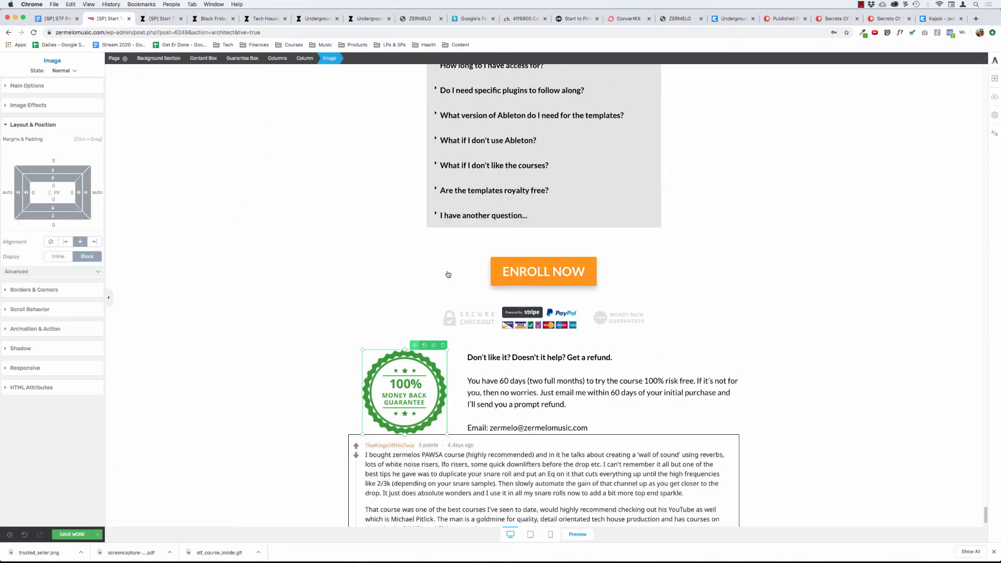
pyautogui.click(618, 315)
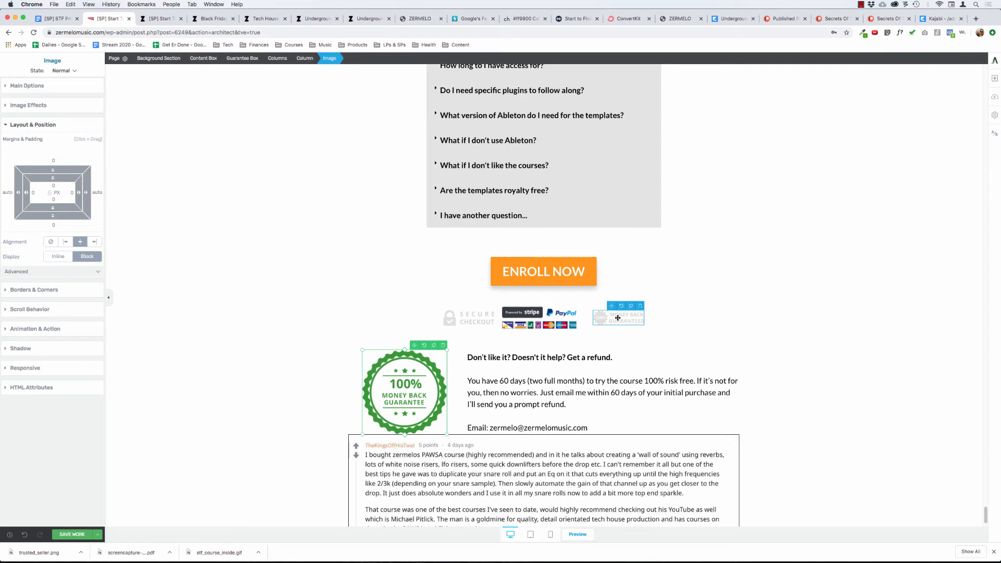
pyautogui.click(34, 89)
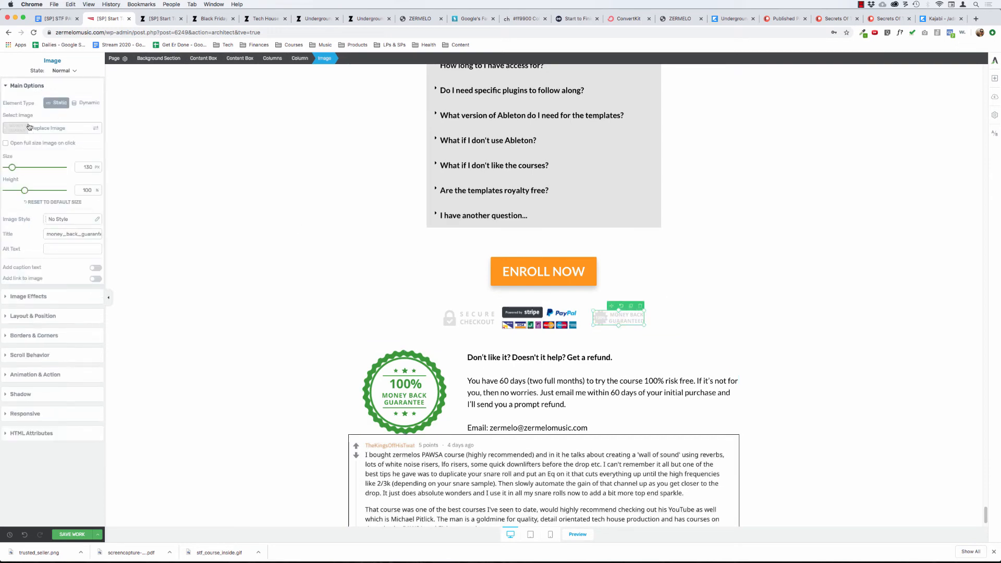
pyautogui.click(24, 130)
pyautogui.click(121, 148)
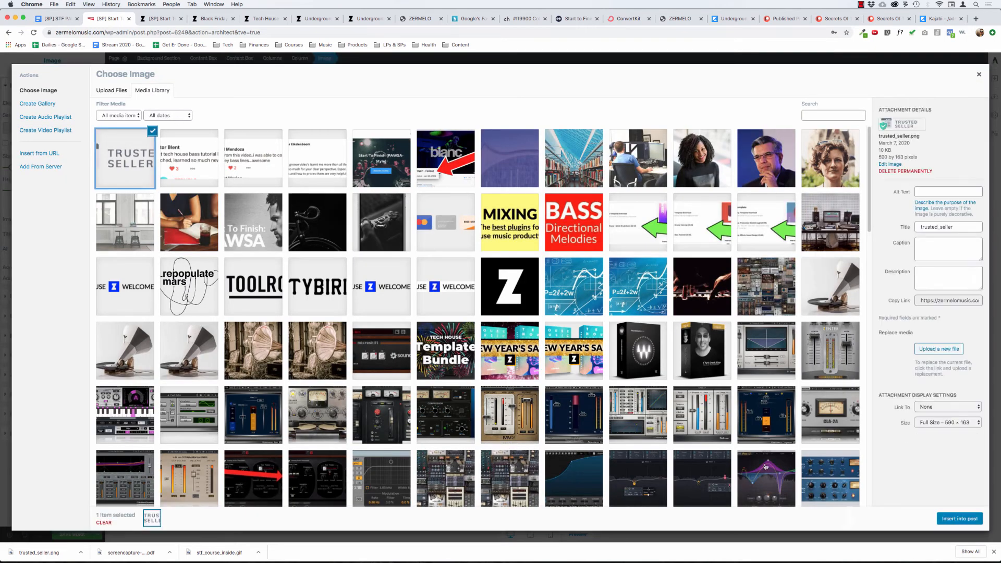
pyautogui.click(955, 518)
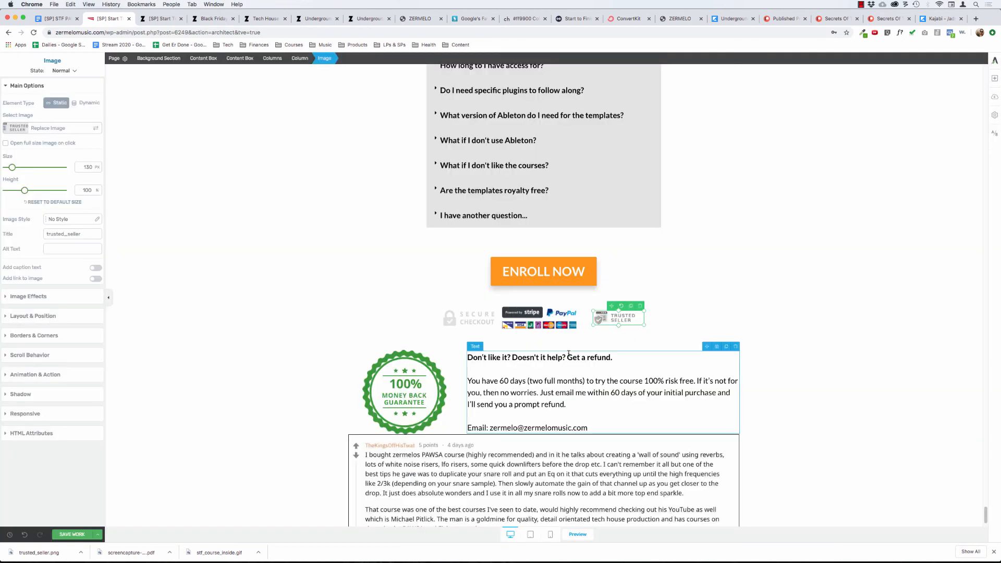
pyautogui.click(303, 272)
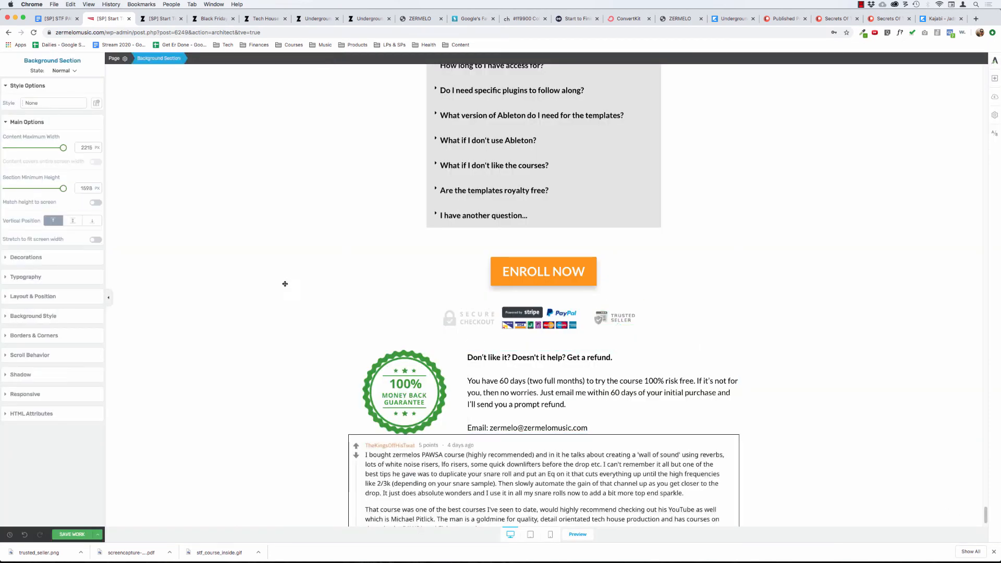
# Examine the size and alignment settings of the trusted seller and Stripe/PayPal badge images under the final Enroll Now button.
pyautogui.click(615, 318)
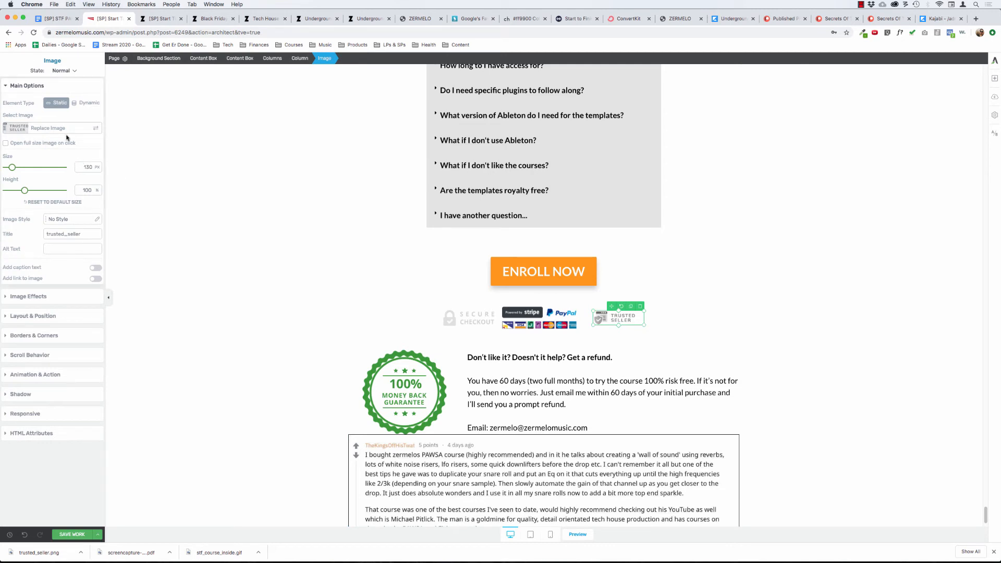
pyautogui.click(861, 5)
pyautogui.click(462, 319)
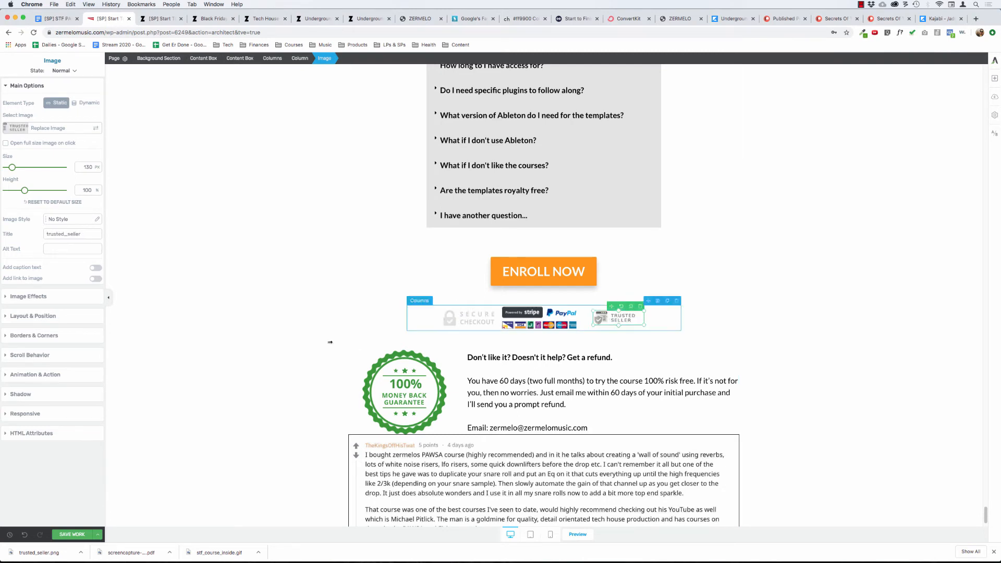
pyautogui.click(331, 340)
pyautogui.click(541, 318)
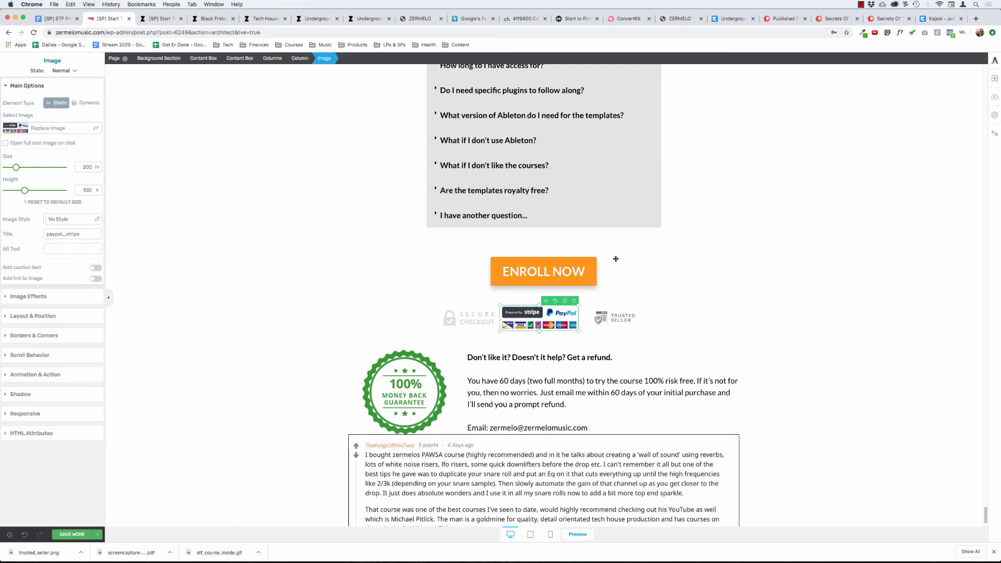
pyautogui.click(603, 314)
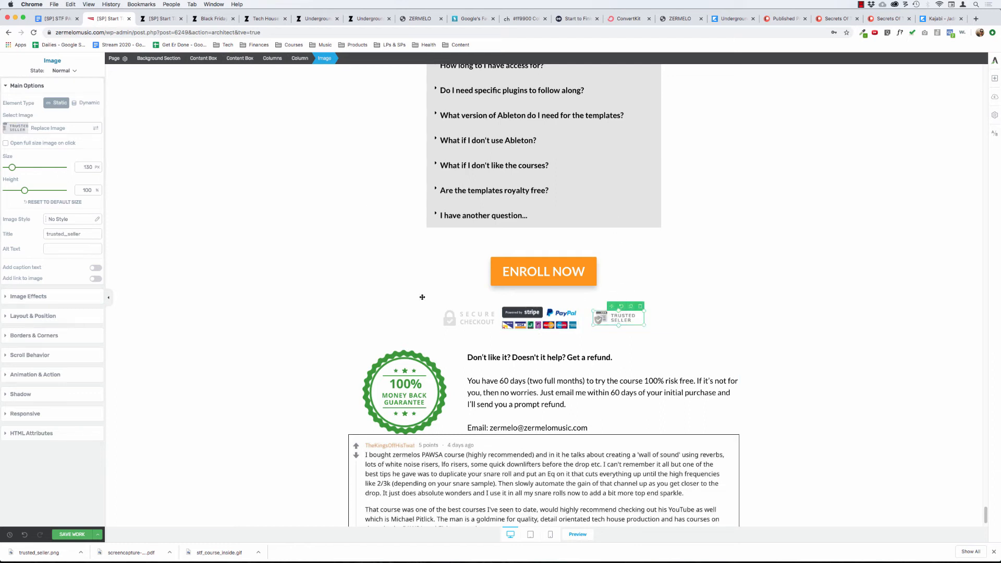
pyautogui.click(31, 86)
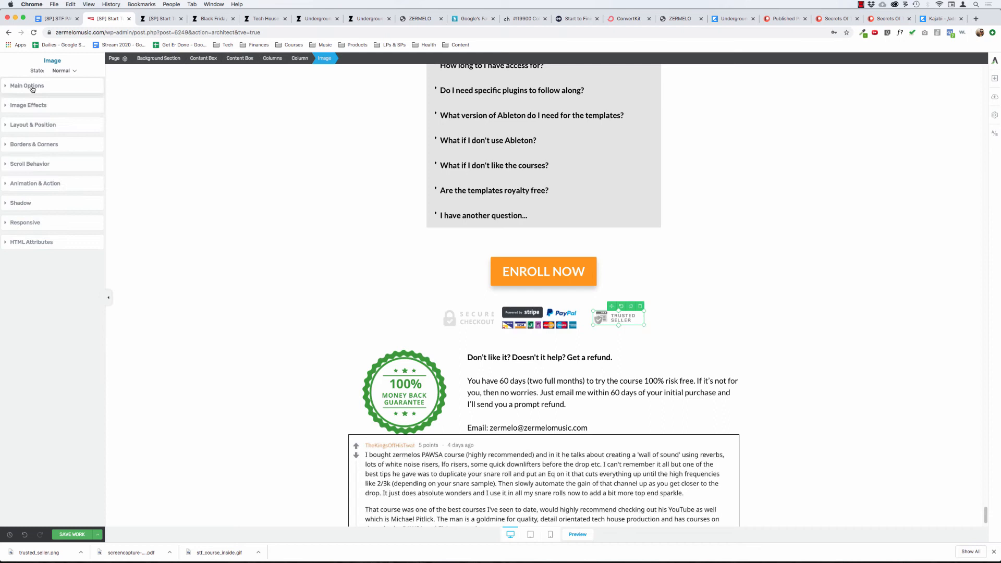
pyautogui.click(38, 126)
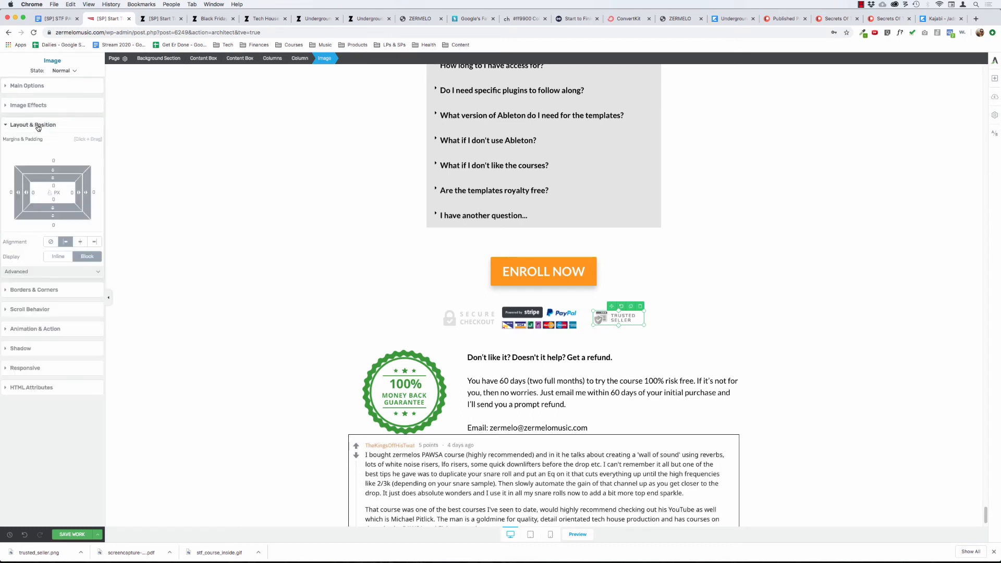
# Center-align the Stripe/PayPal image under the final Enroll Now button and check the secure checkout badge's alignment.
pyautogui.click(545, 317)
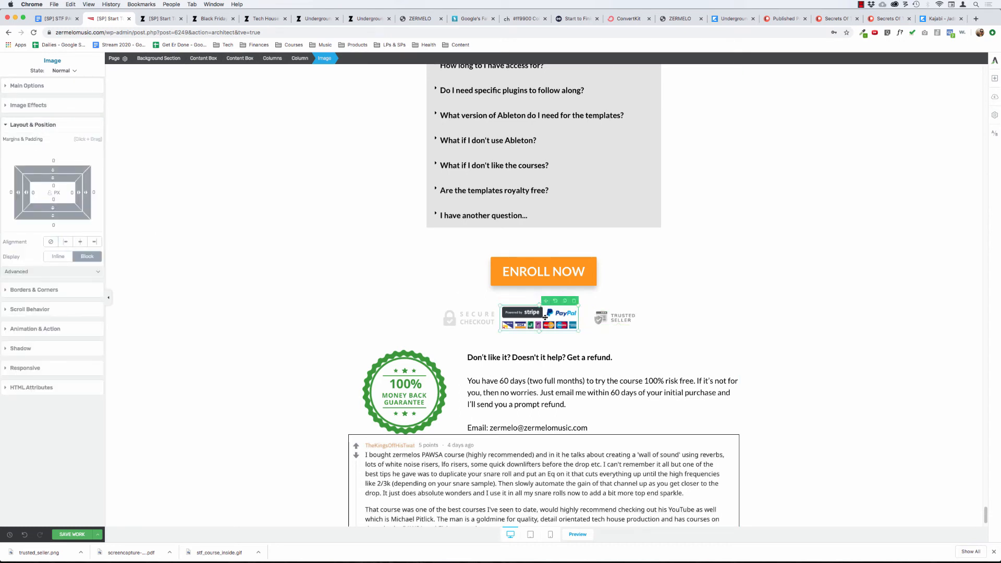
pyautogui.click(81, 242)
pyautogui.click(319, 315)
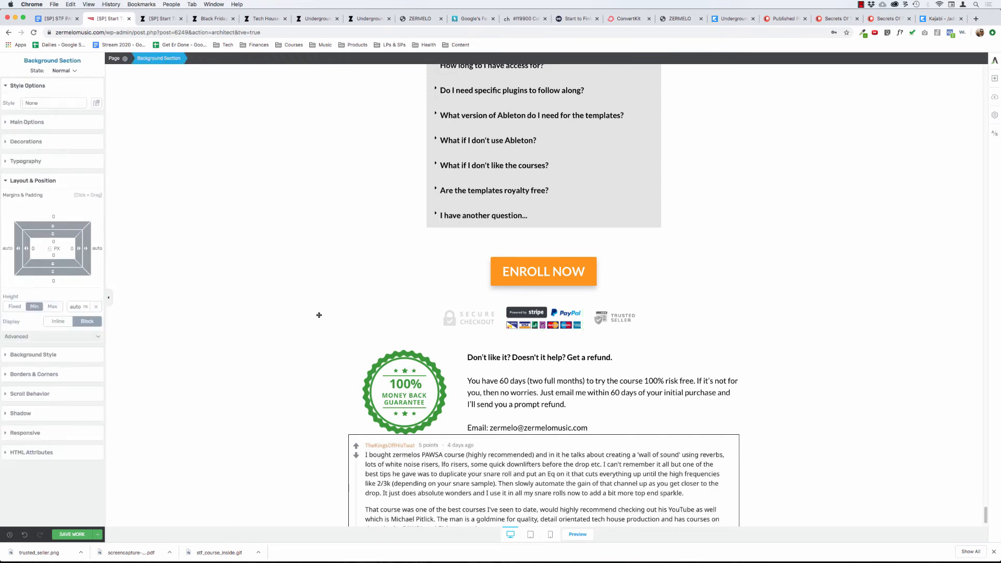
pyautogui.click(466, 316)
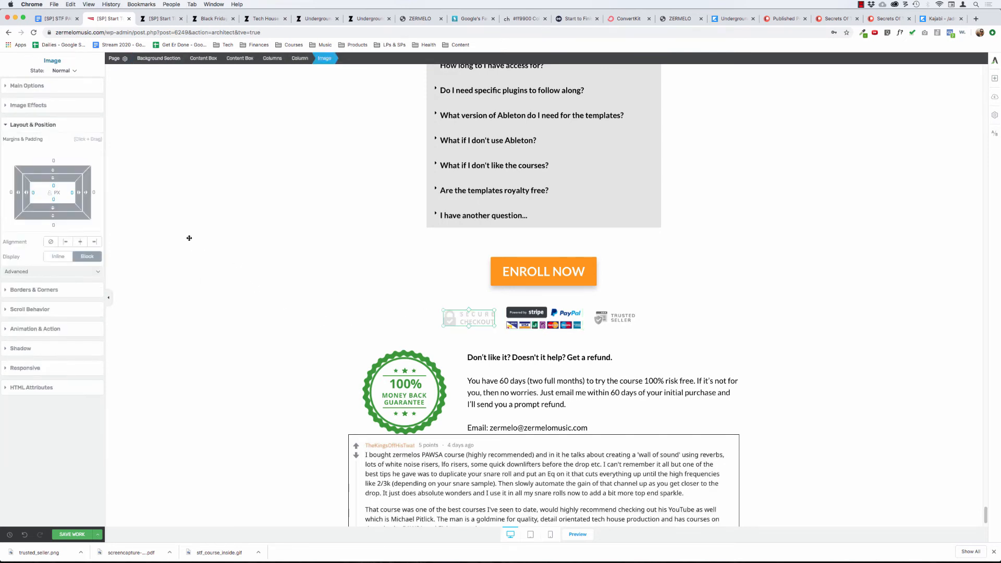
pyautogui.click(280, 289)
# Try left alignment on the pricing section's Stripe/PayPal image, then restore its center alignment.
pyautogui.scroll(5, 262, 278)
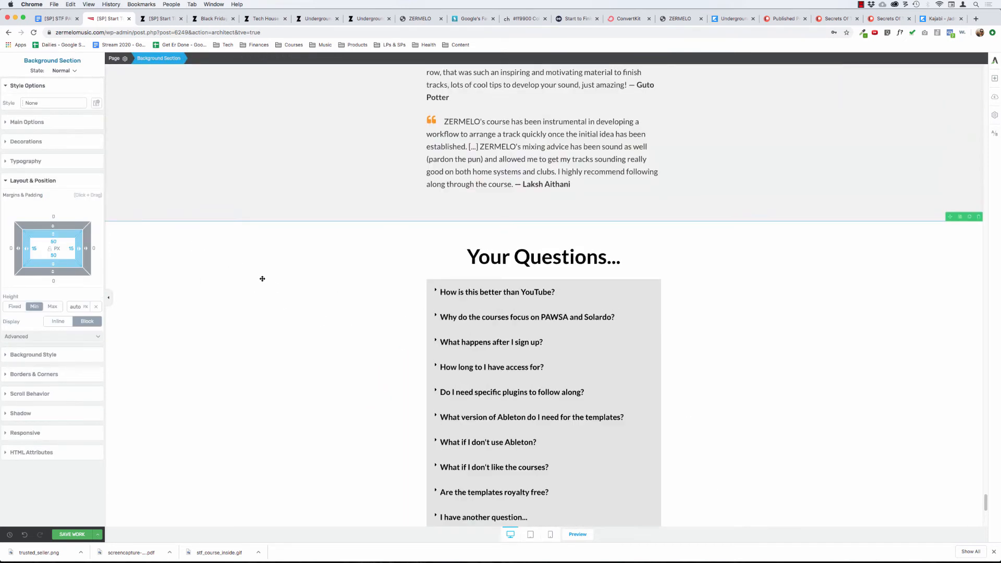
pyautogui.scroll(-20, 262, 279)
pyautogui.scroll(-15, 263, 278)
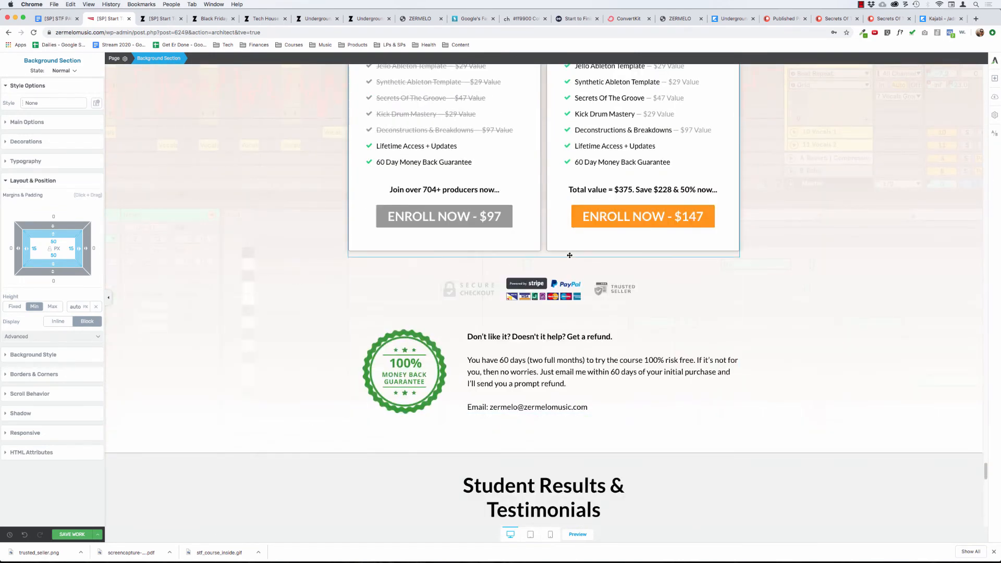
pyautogui.click(551, 284)
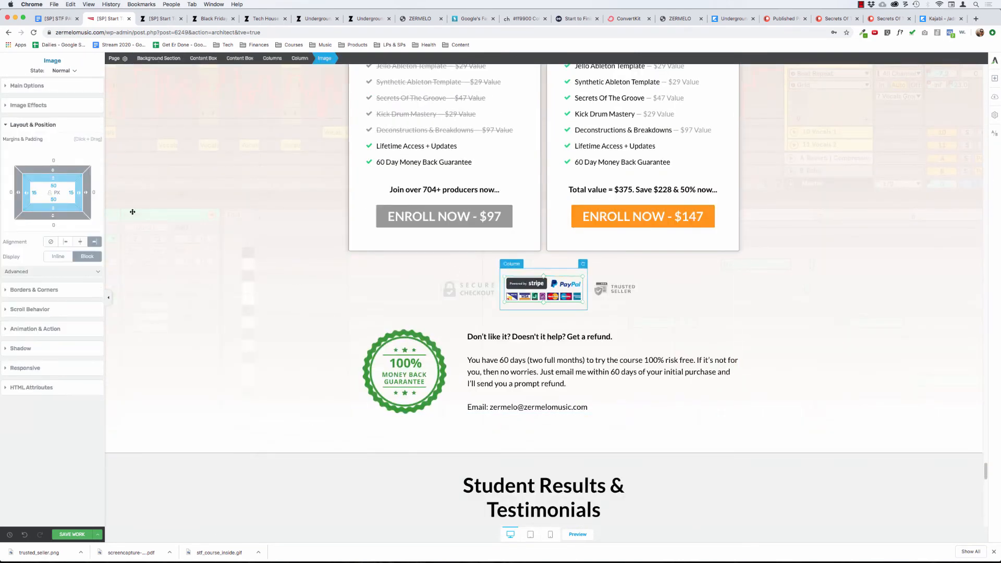
pyautogui.click(65, 242)
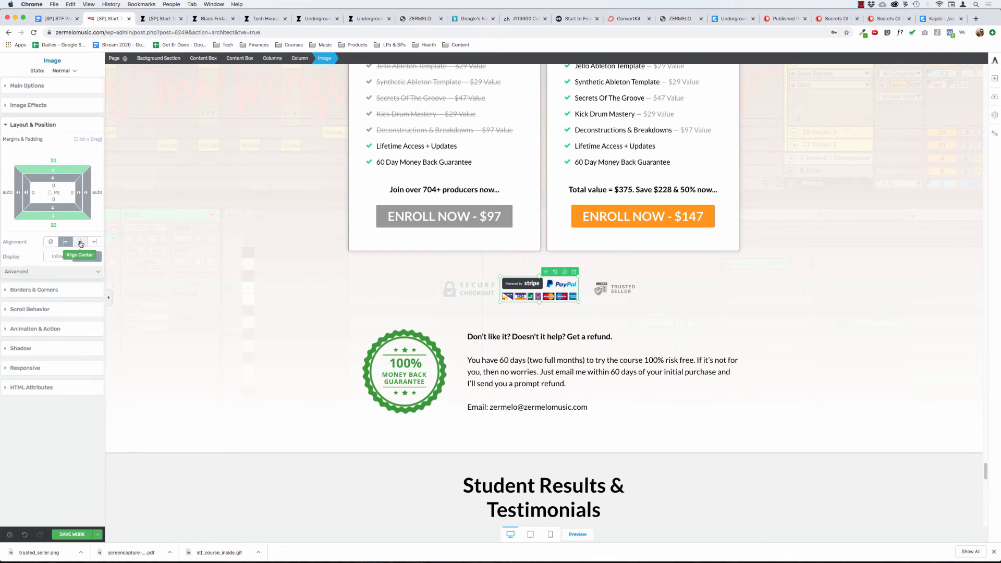
pyautogui.click(79, 242)
pyautogui.click(186, 297)
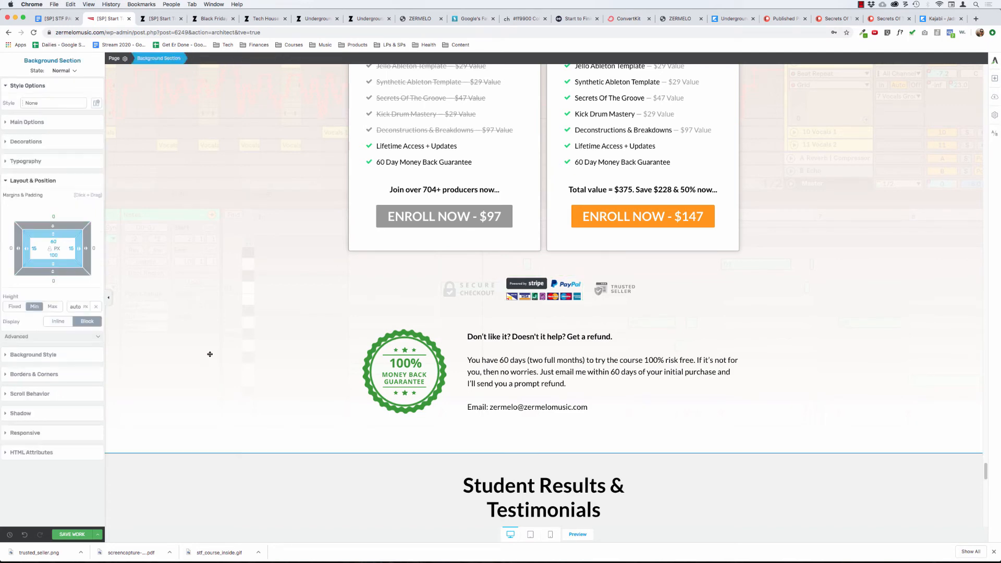
# Examine the margins and padding of the content box, columns and column holding the trust badges under the pricing table.
pyautogui.scroll(-5, 217, 351)
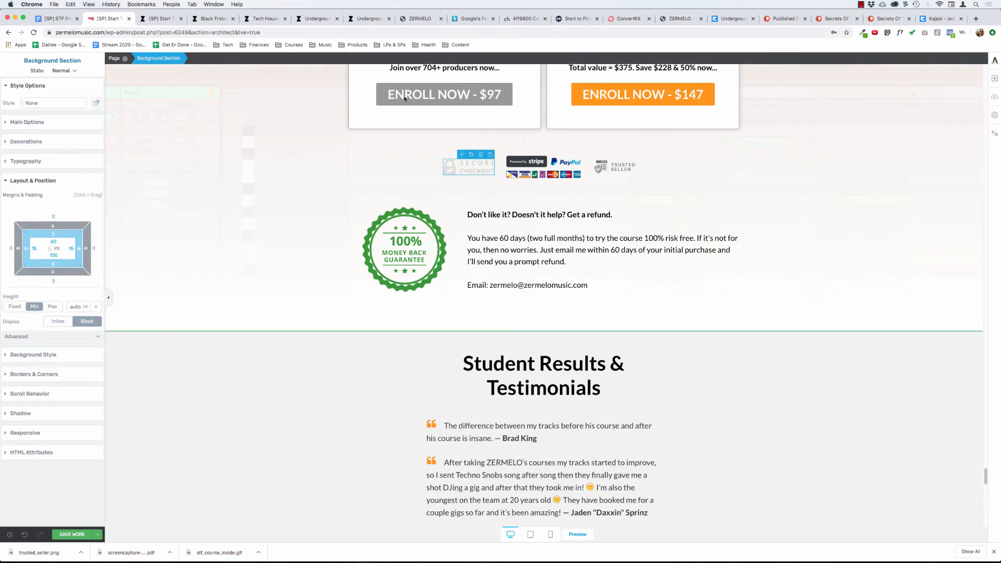
pyautogui.click(481, 173)
pyautogui.click(241, 59)
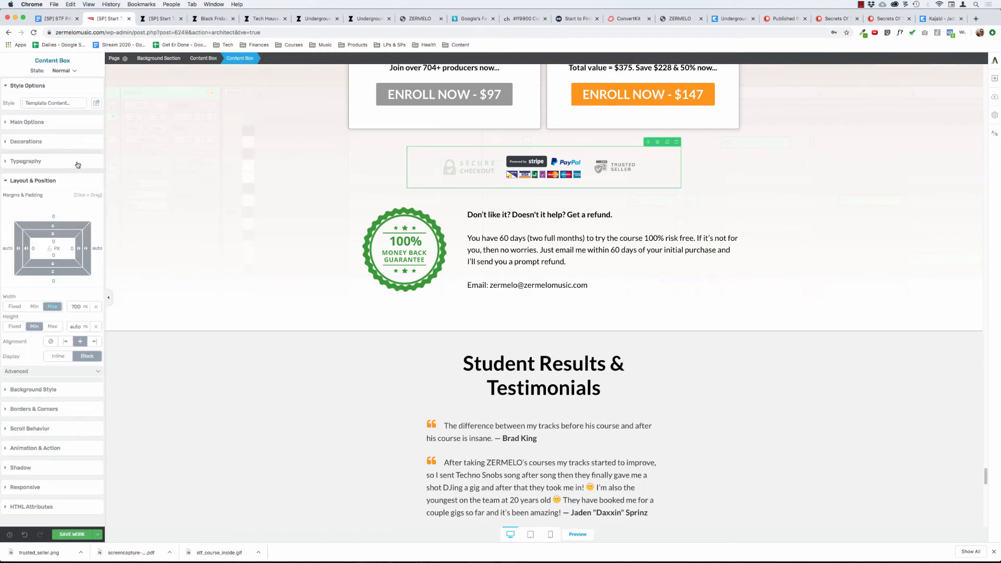
pyautogui.click(463, 165)
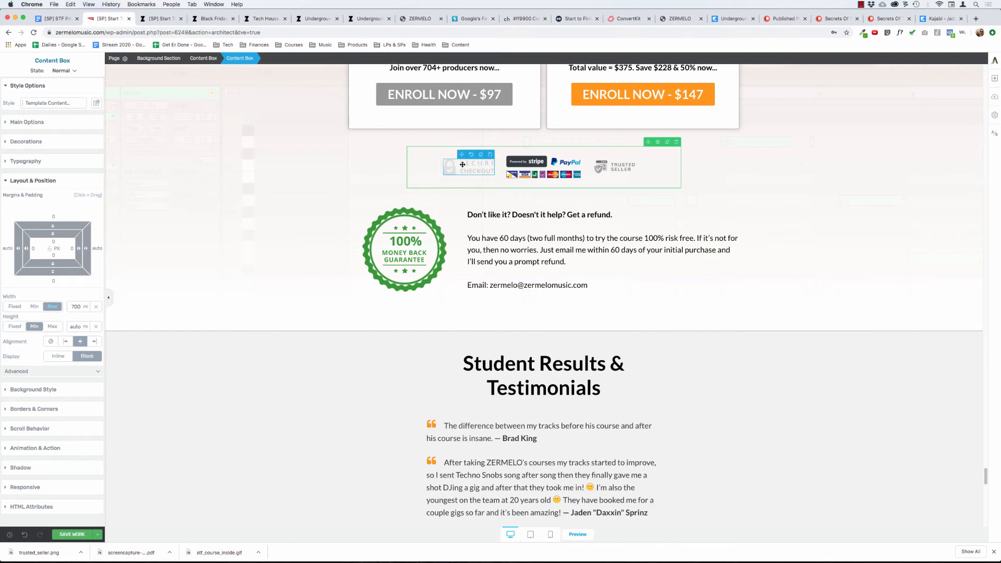
pyautogui.click(268, 58)
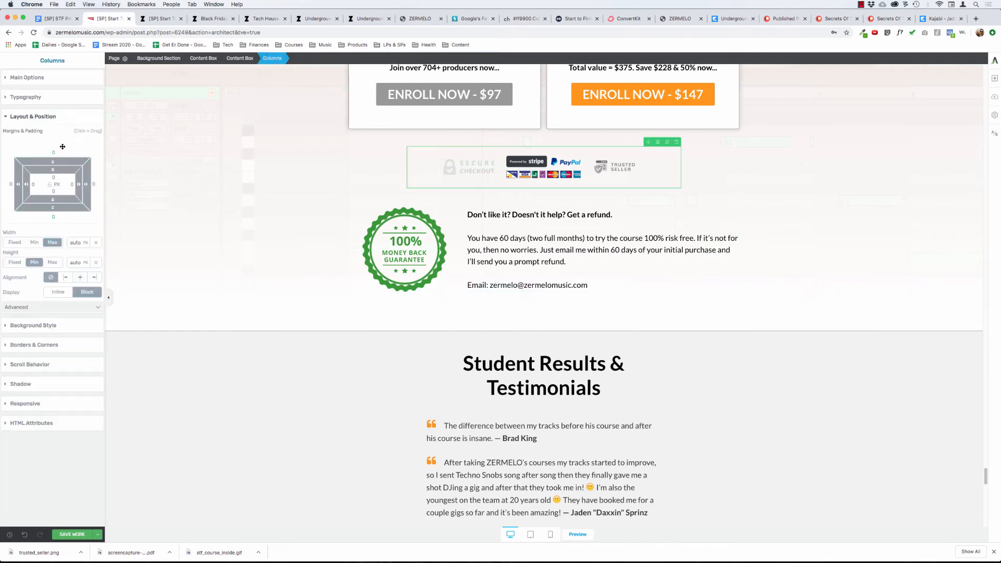
pyautogui.click(244, 60)
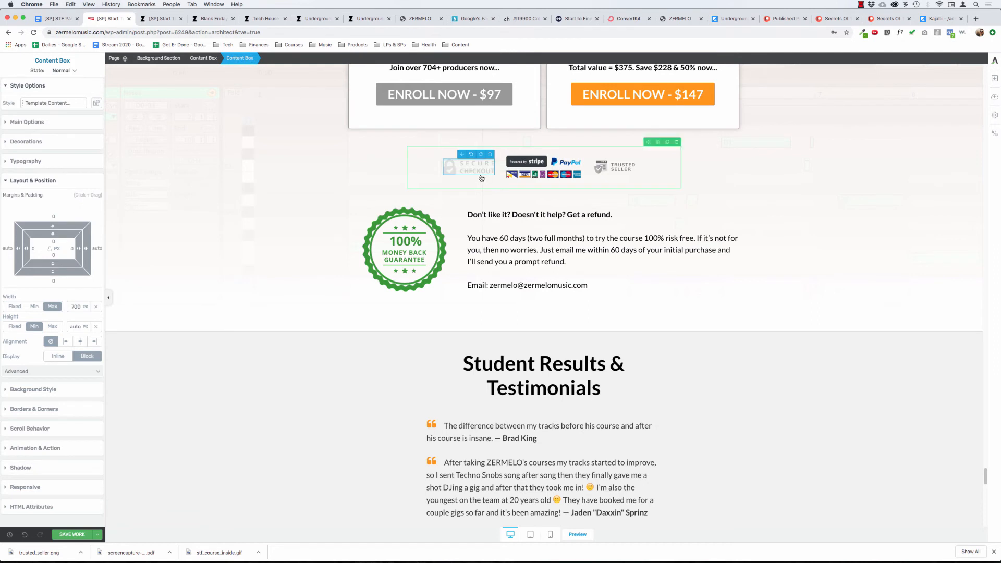
pyautogui.click(303, 58)
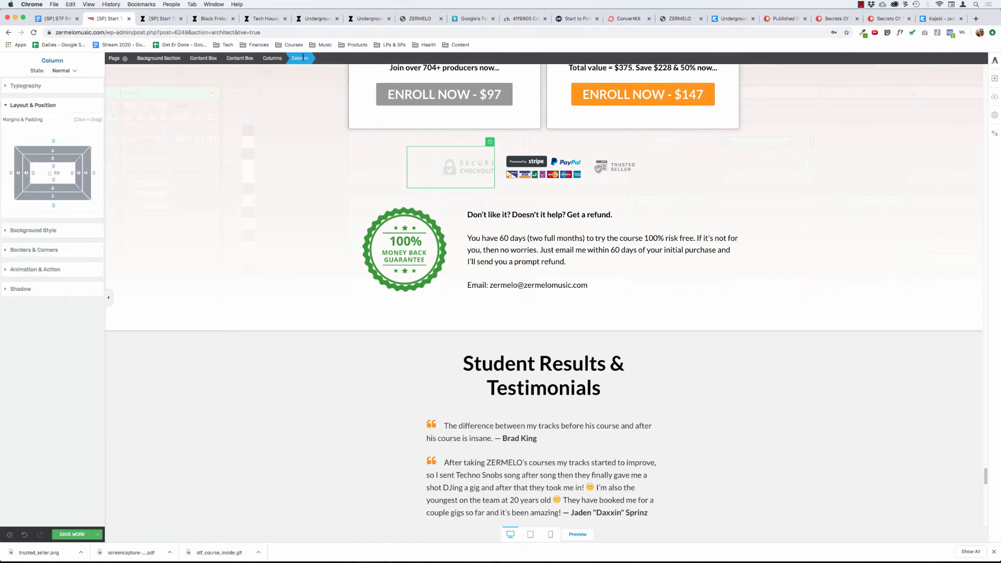
# Set the vertical margins of the secure checkout and trusted seller badges under the pricing table to 0.
pyautogui.click(471, 163)
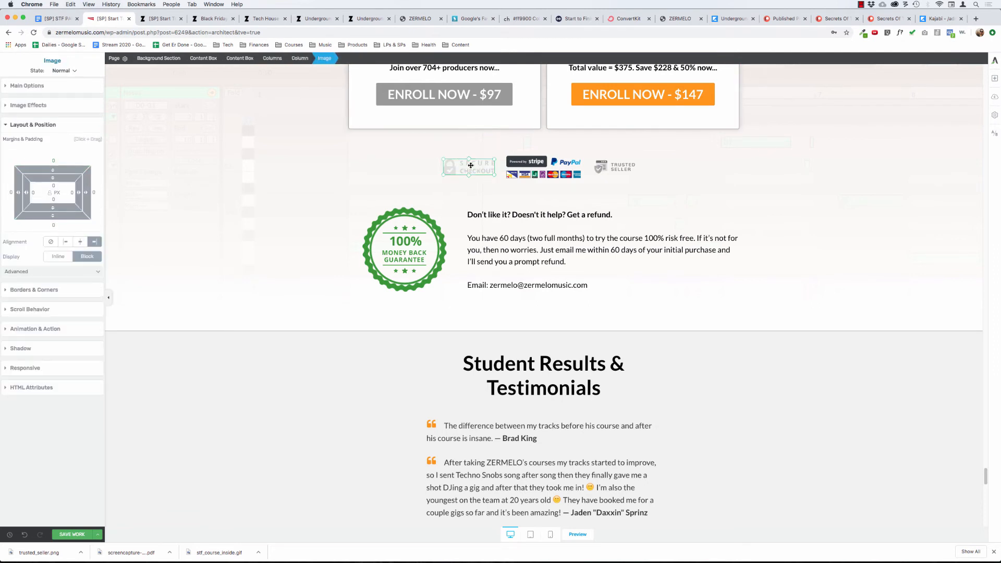
pyautogui.click(54, 193)
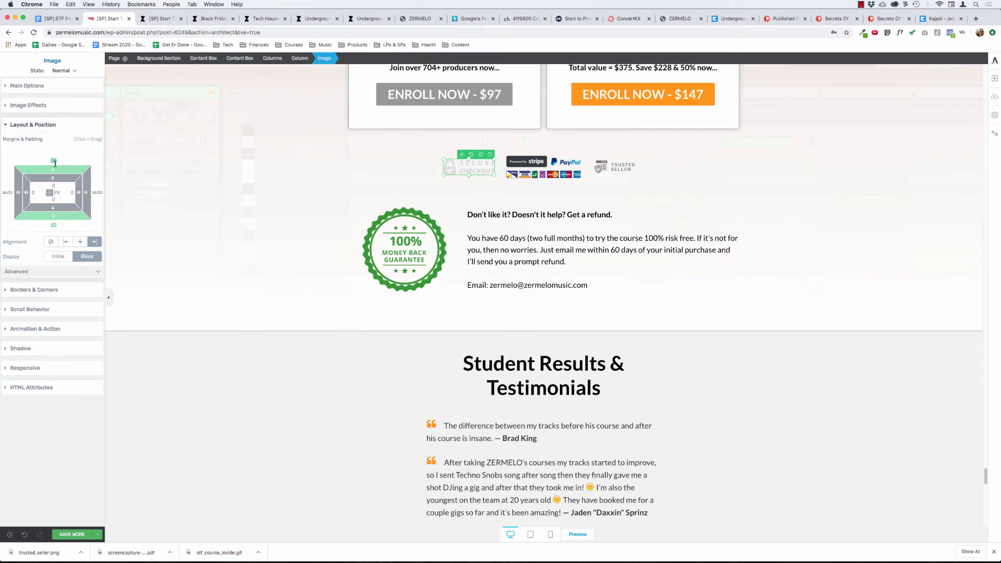
pyautogui.write('0')
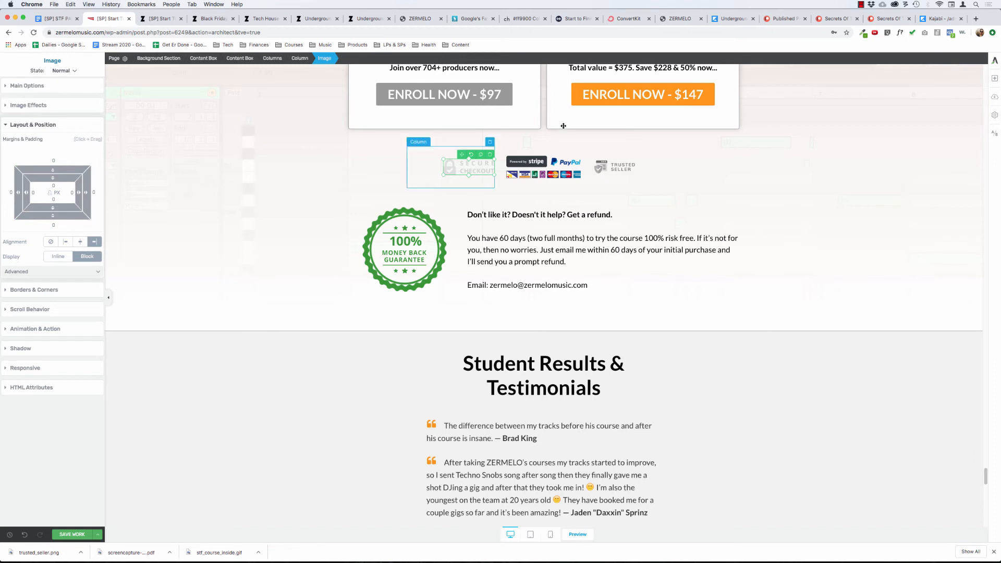
pyautogui.click(619, 166)
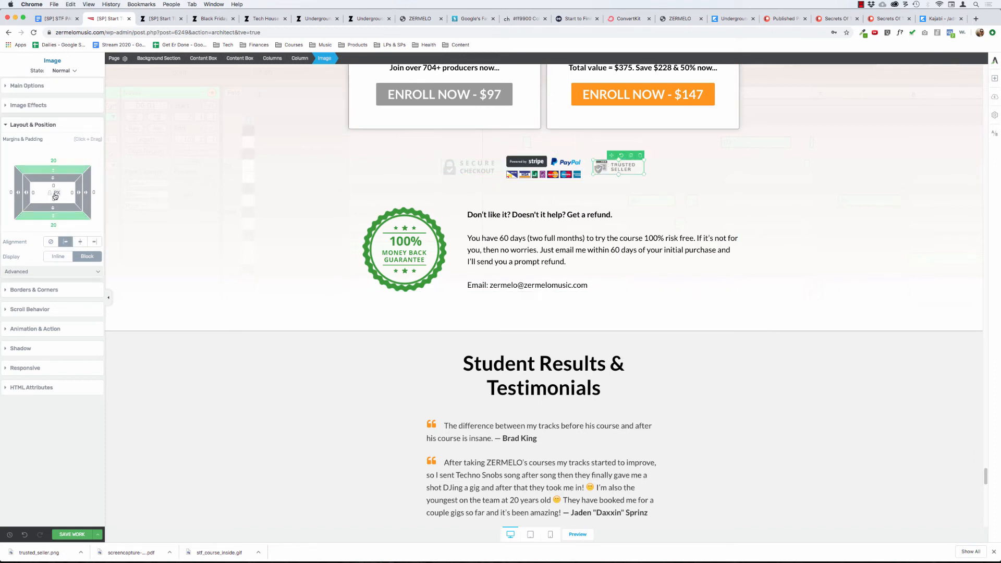
pyautogui.write('0')
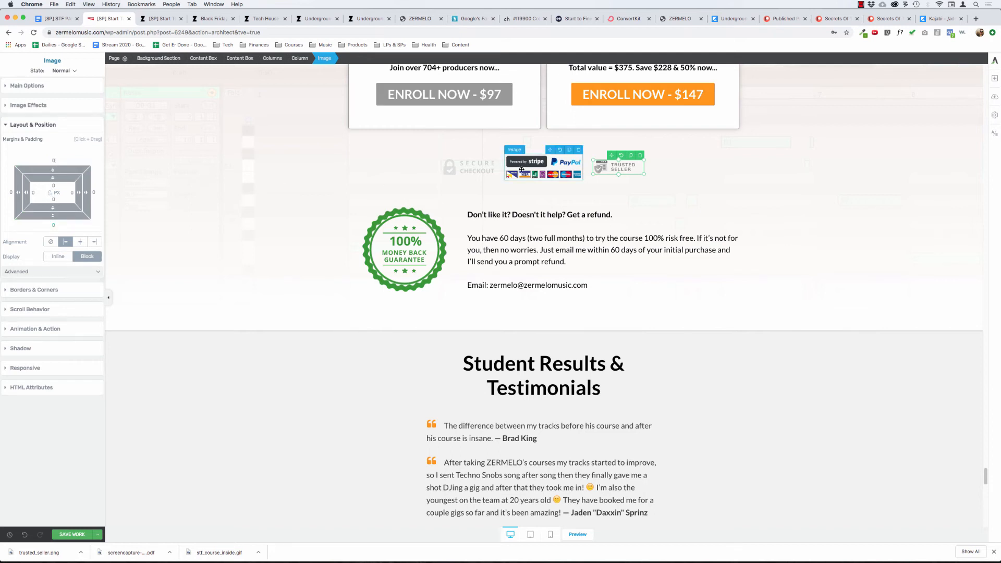
# Set the Stripe/PayPal image's vertical margins under the pricing table to 0 and reapply its center alignment.
pyautogui.click(521, 169)
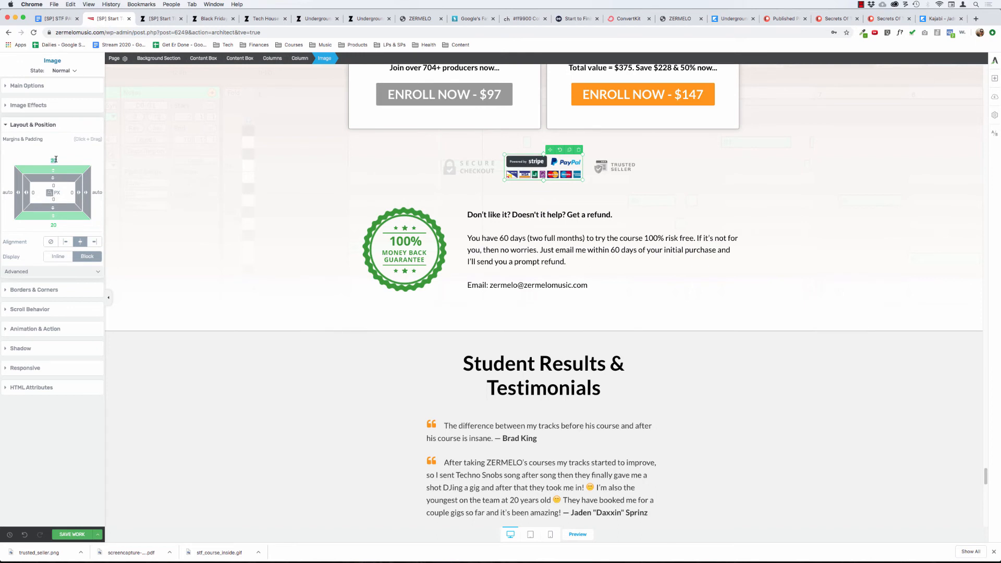
pyautogui.write('0')
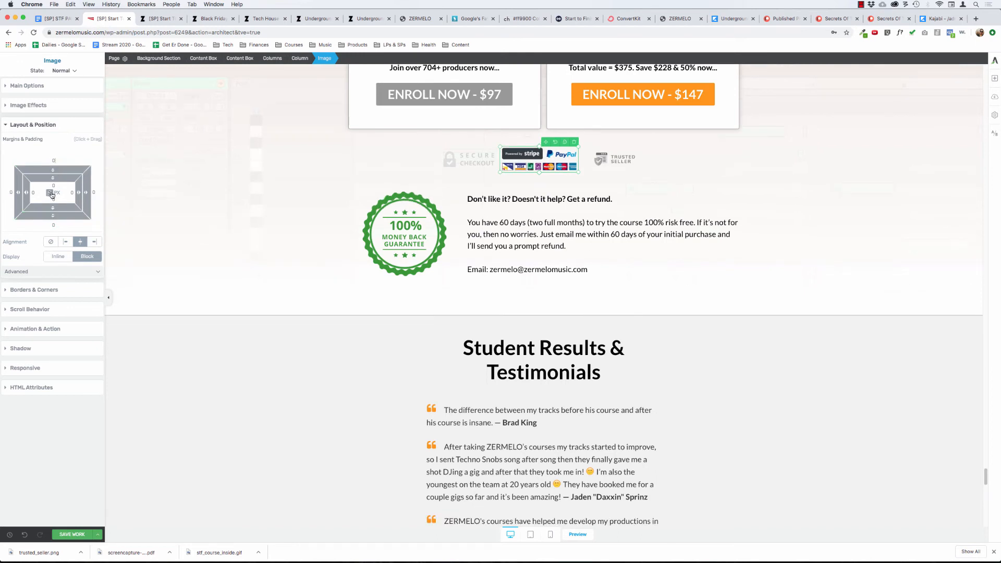
pyautogui.click(66, 244)
pyautogui.click(81, 242)
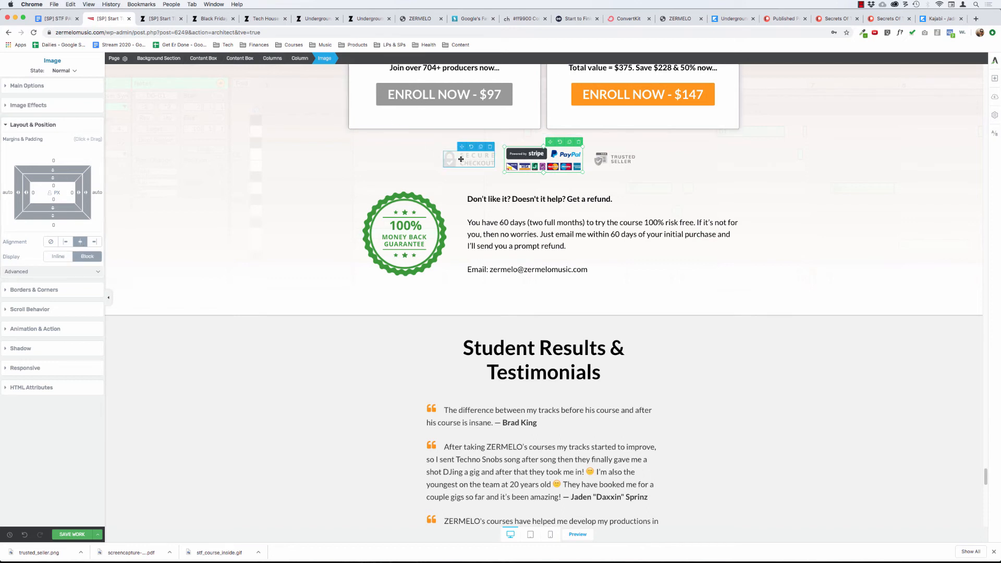
# Set the pricing table's bottom margin to 50 px and review the gap above the trust badges.
pyautogui.click(300, 58)
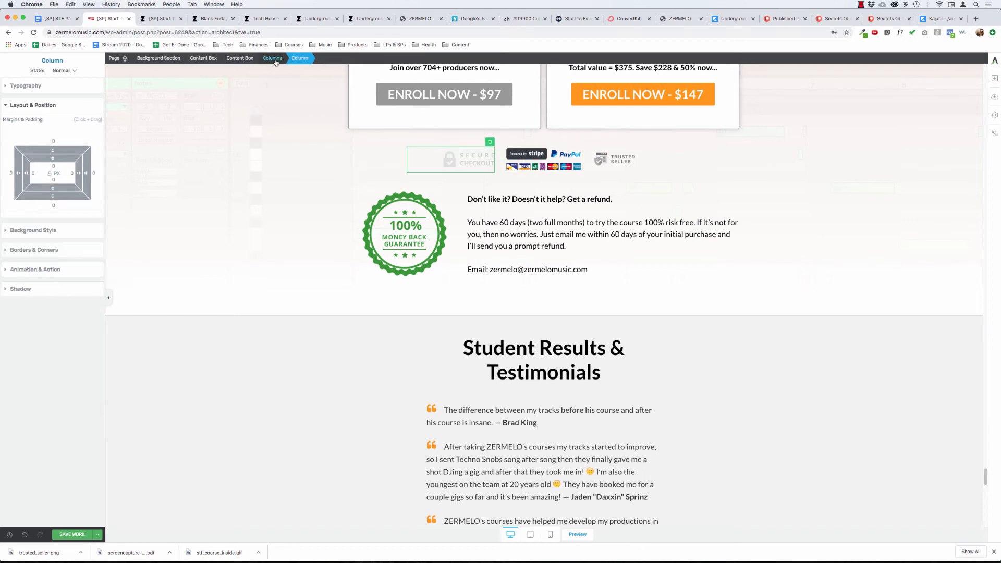
pyautogui.click(240, 59)
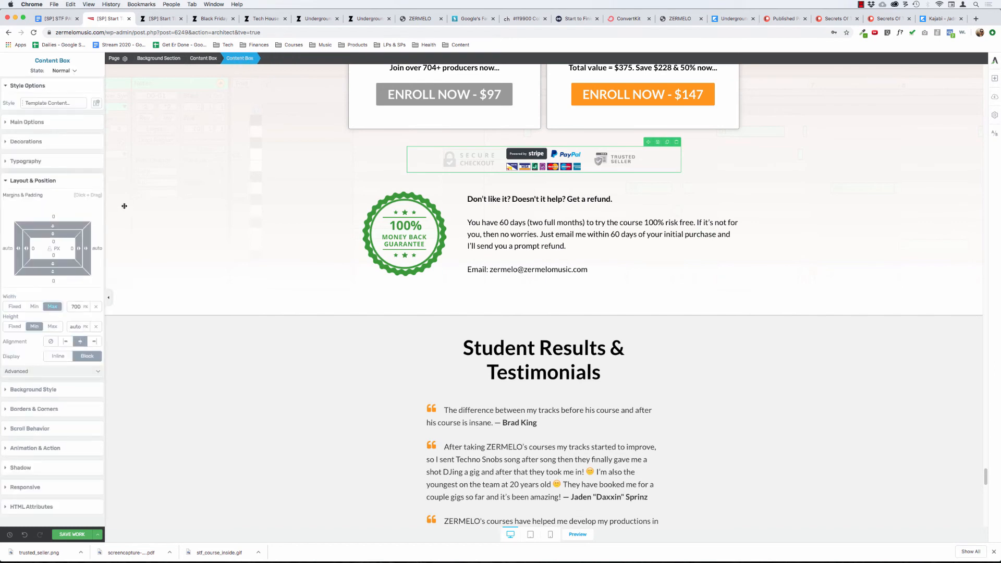
pyautogui.scroll(1, 124, 206)
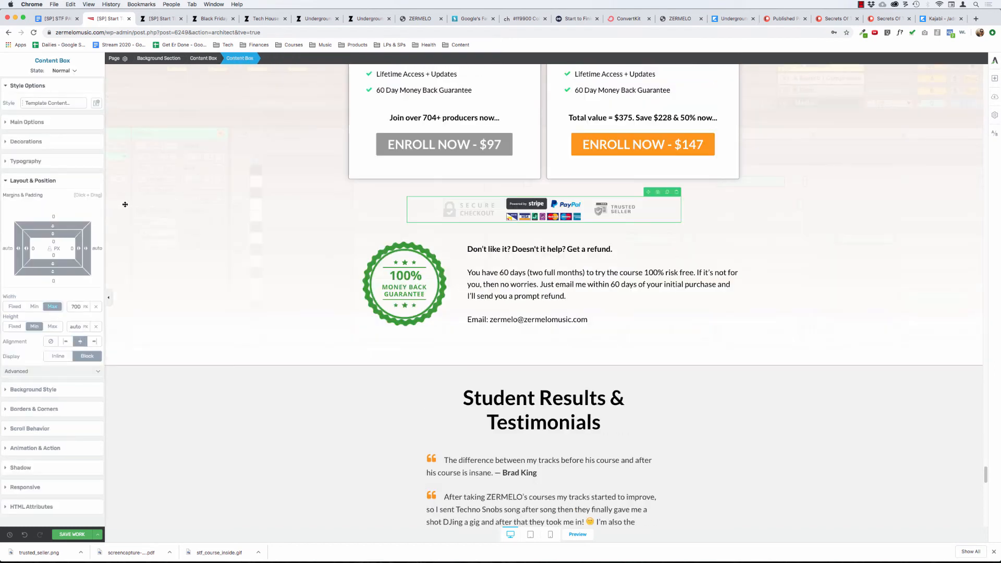
pyautogui.click(355, 122)
pyautogui.click(239, 58)
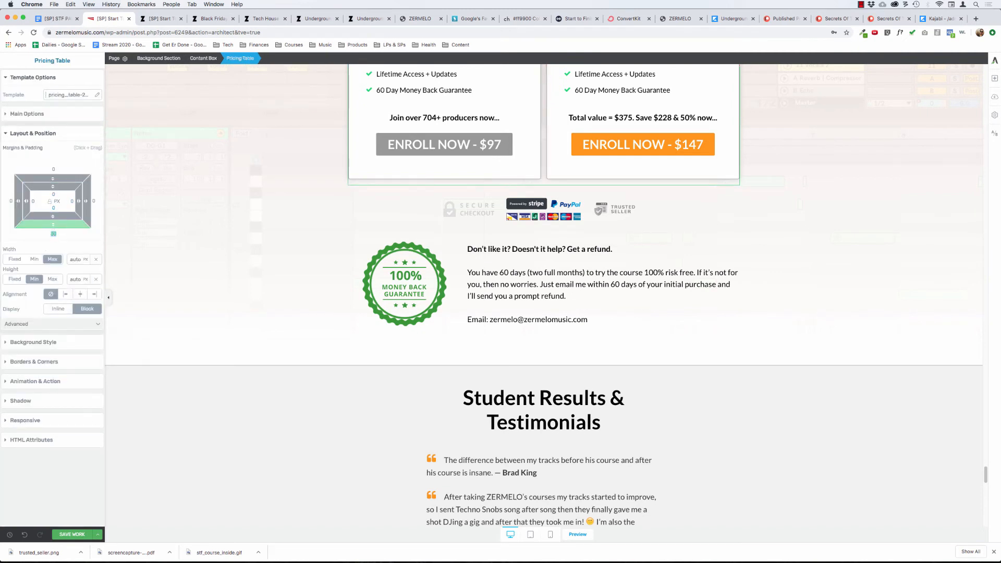
pyautogui.write('50')
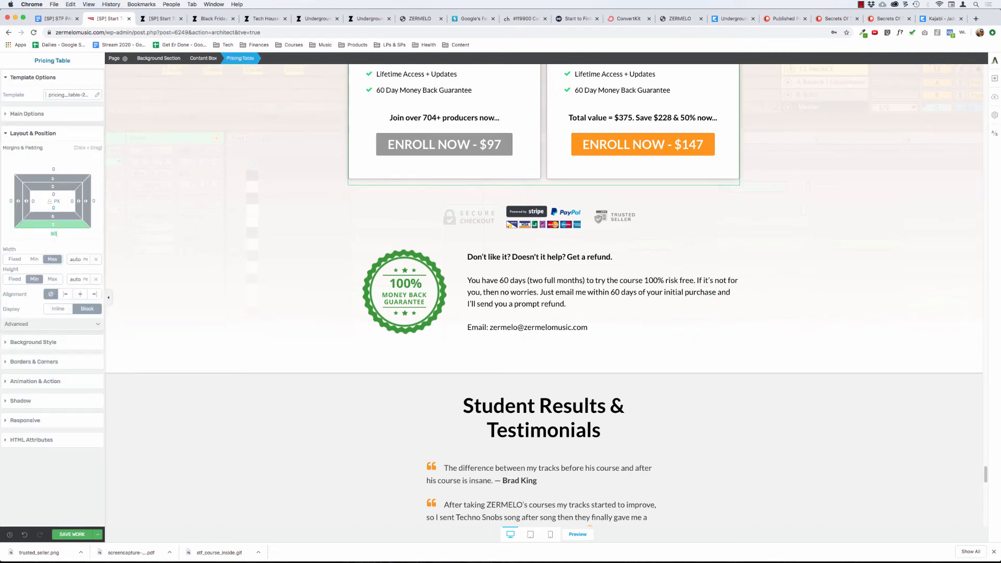
pyautogui.click(226, 234)
pyautogui.scroll(6, 202, 151)
pyautogui.scroll(-4, 202, 151)
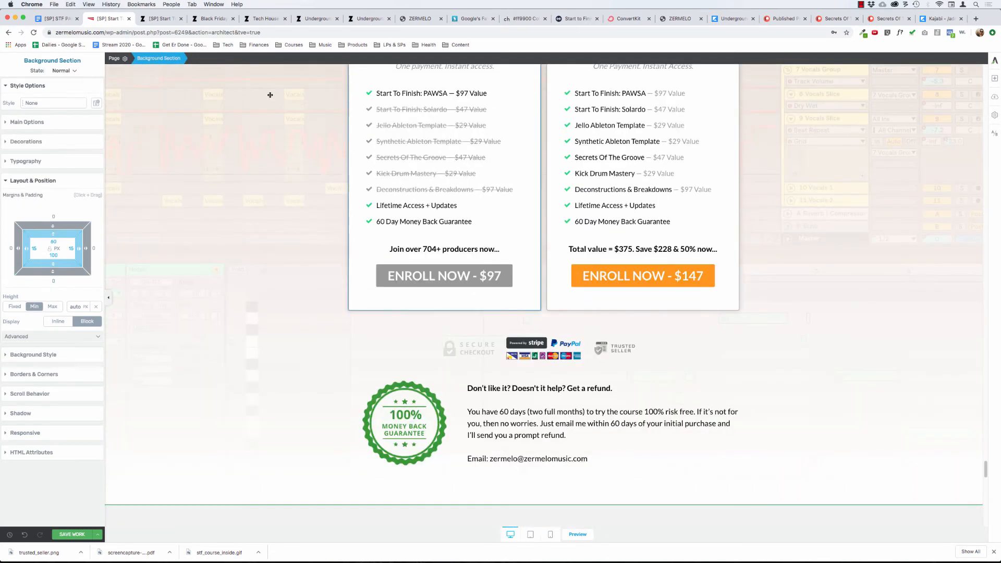
# Set the pricing table's bottom margin to 75 px and review the spacing around the pricing section.
pyautogui.click(245, 58)
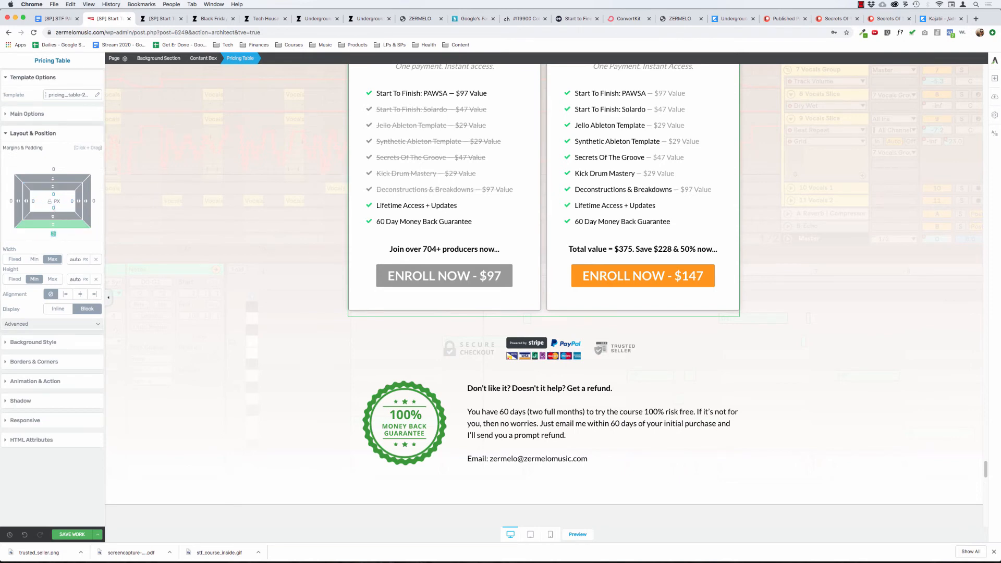
pyautogui.write('75')
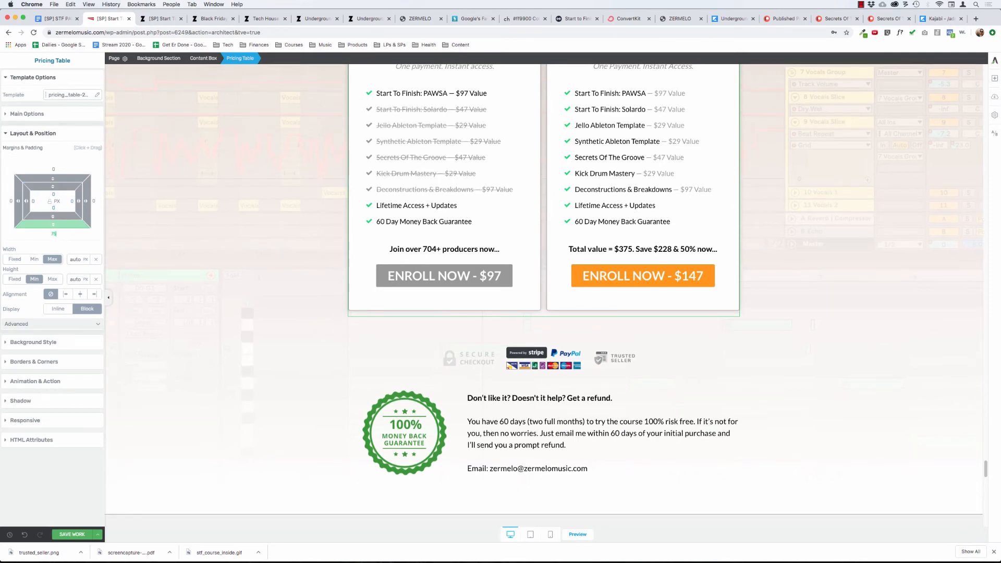
pyautogui.click(219, 303)
pyautogui.scroll(5, 212, 261)
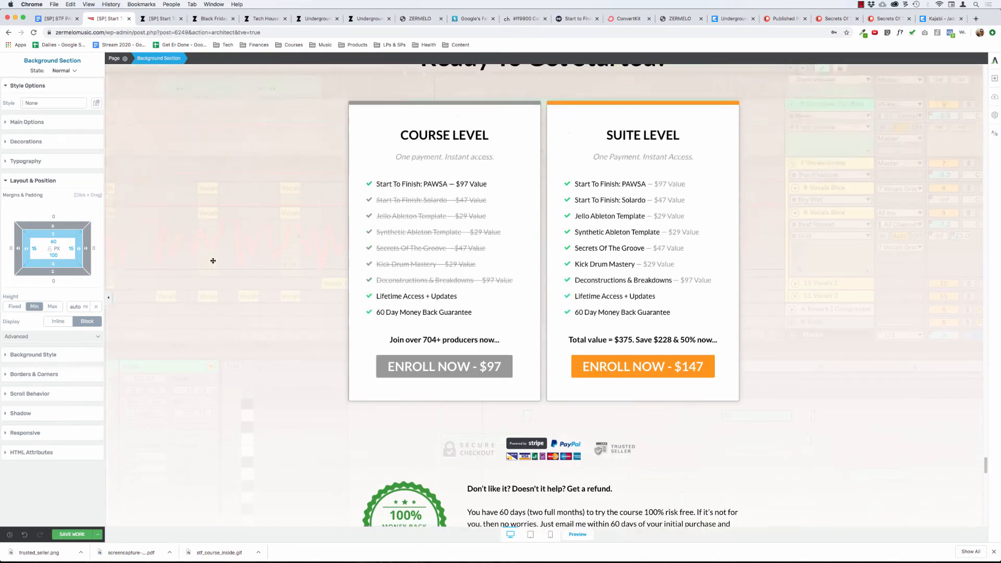
pyautogui.scroll(-5, 213, 260)
pyautogui.scroll(6, 212, 261)
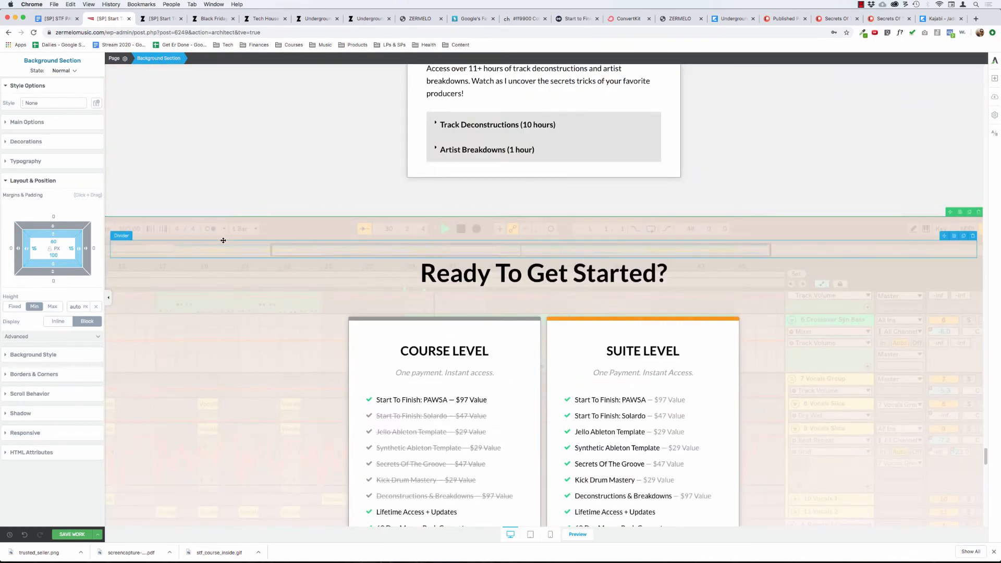
# Change the upper color of the Ready To Get Started section's linear gradient background to orange.
pyautogui.moveTo(421, 273); pyautogui.dragTo(698, 272)
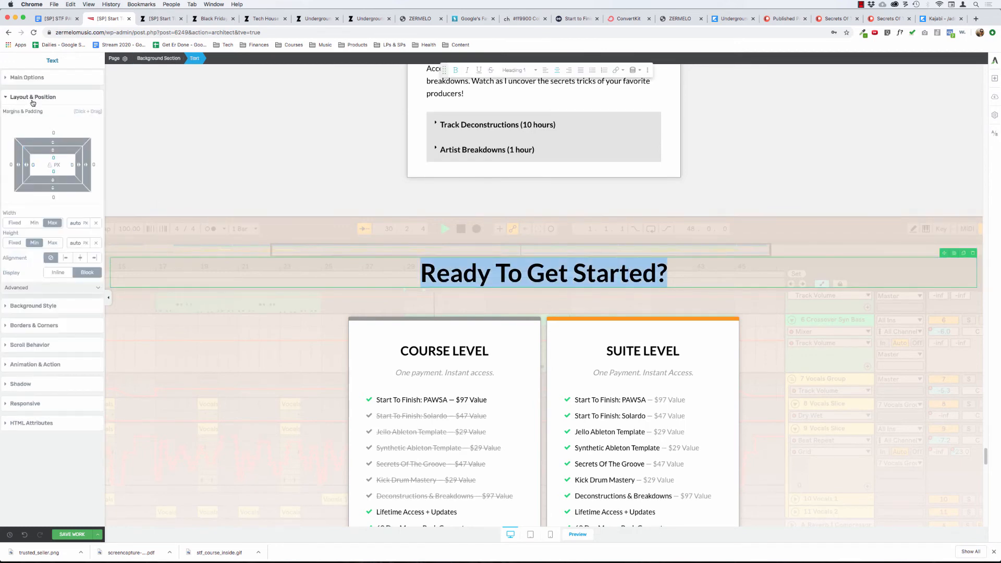
pyautogui.click(185, 233)
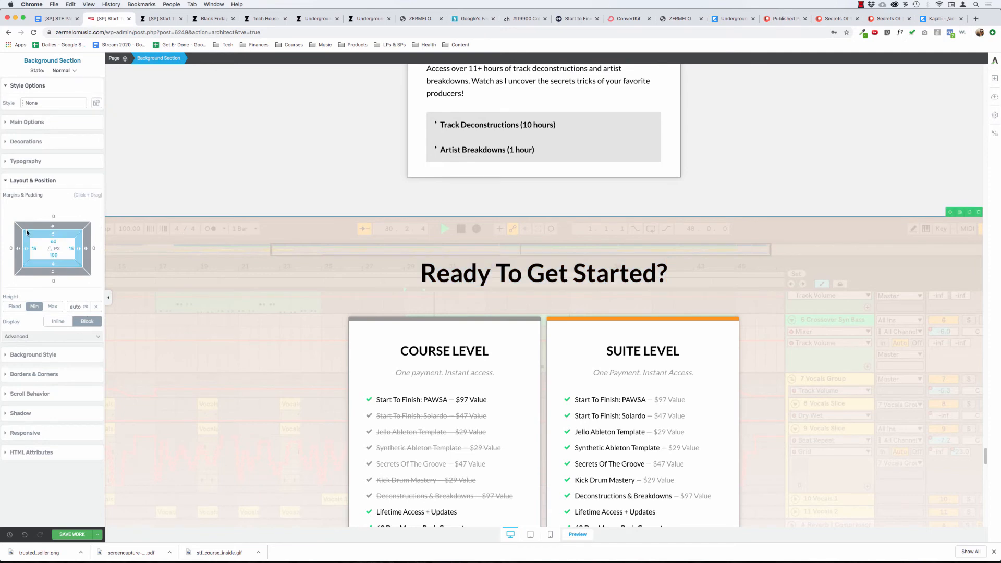
pyautogui.click(32, 182)
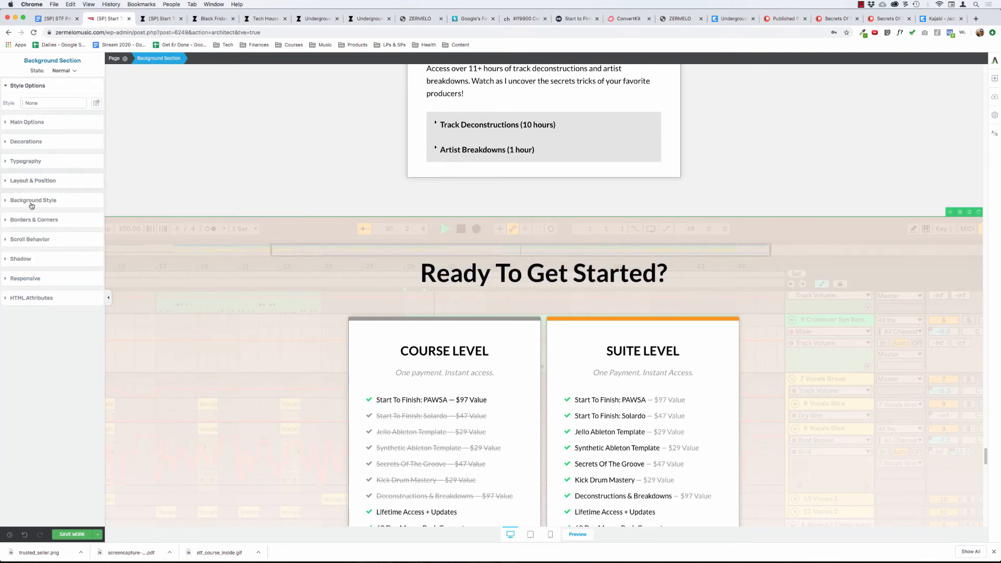
pyautogui.click(32, 202)
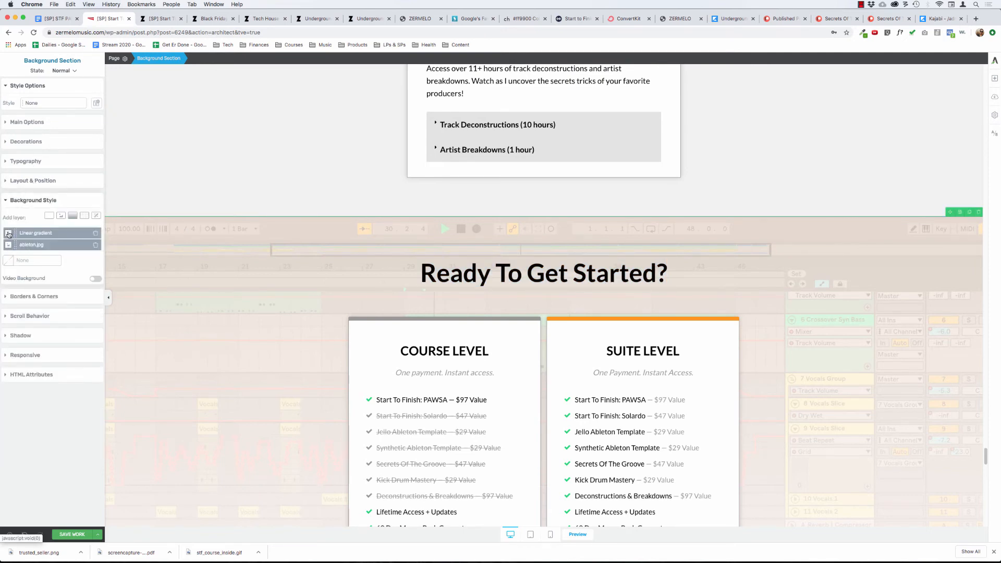
pyautogui.click(47, 231)
pyautogui.click(48, 386)
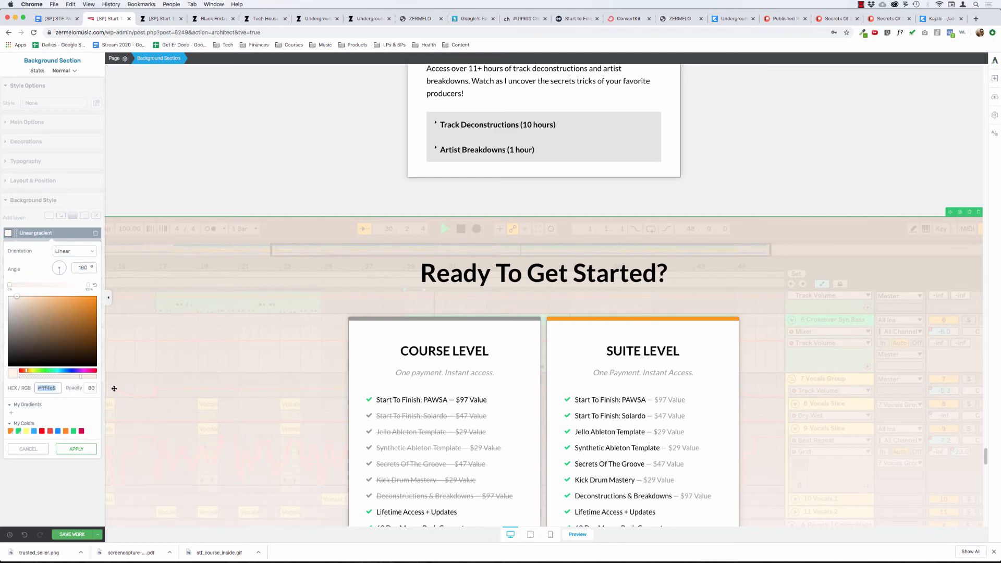
pyautogui.write('ff9900')
pyautogui.click(77, 452)
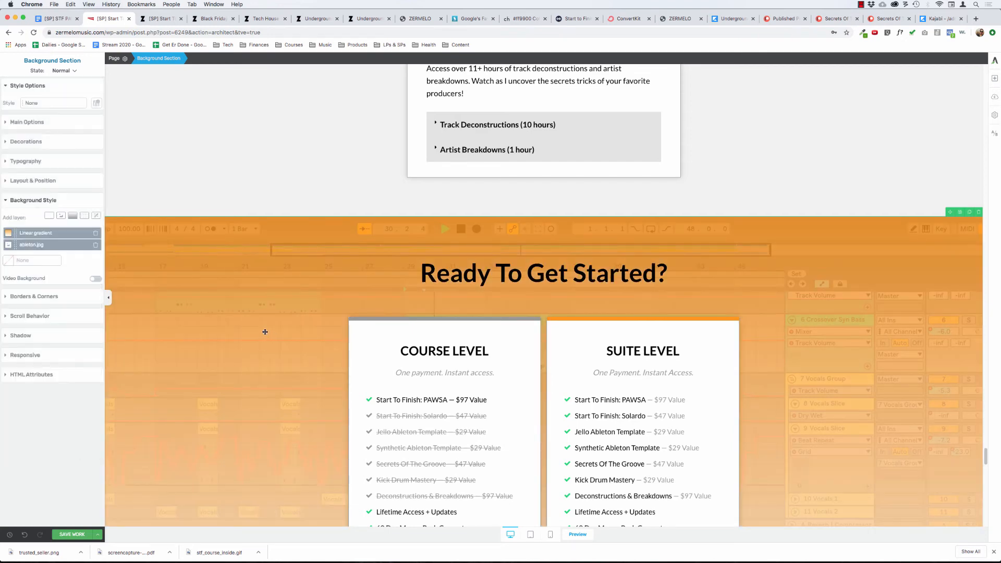
# Set the "Ready To Get Started?" heading color to white (#ffffff) and review the section against its orange background.
pyautogui.tripleClick(463, 273)
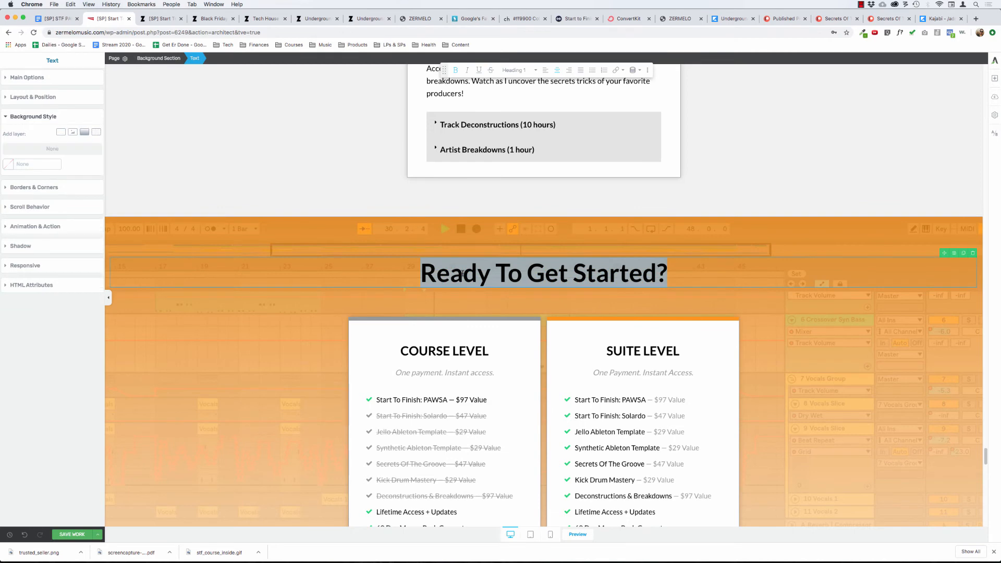
pyautogui.click(27, 78)
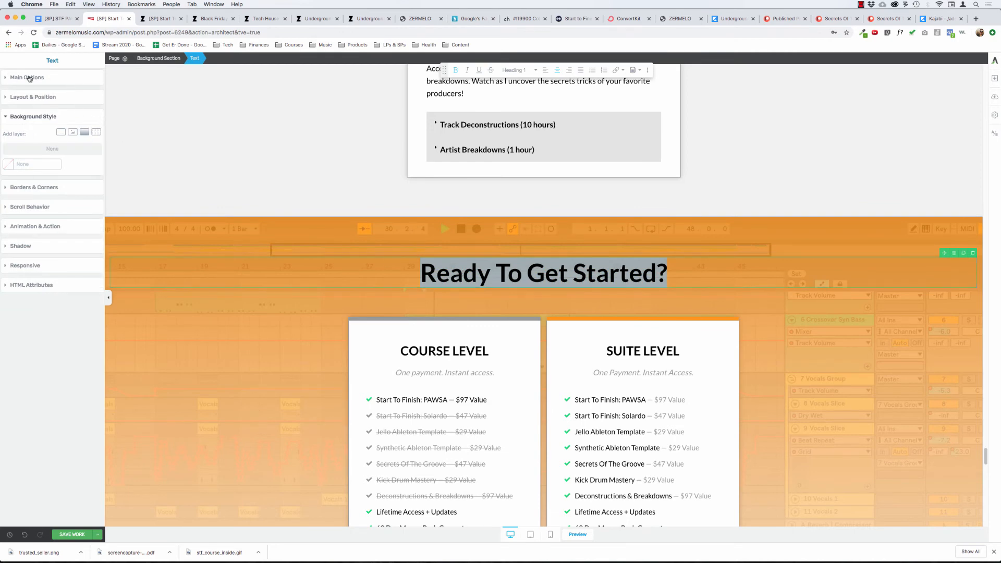
pyautogui.click(49, 95)
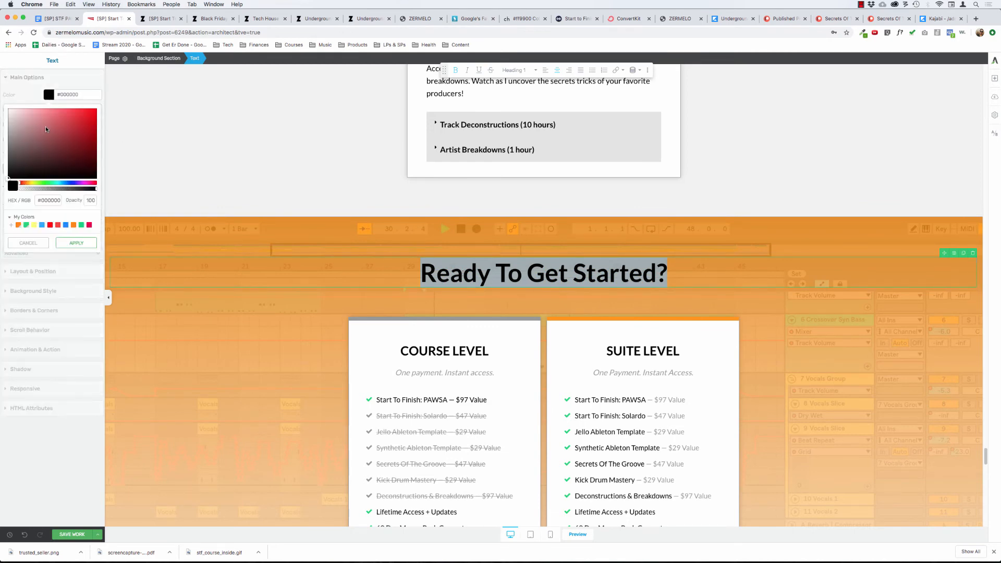
pyautogui.moveTo(1, 95); pyautogui.dragTo(2, 78)
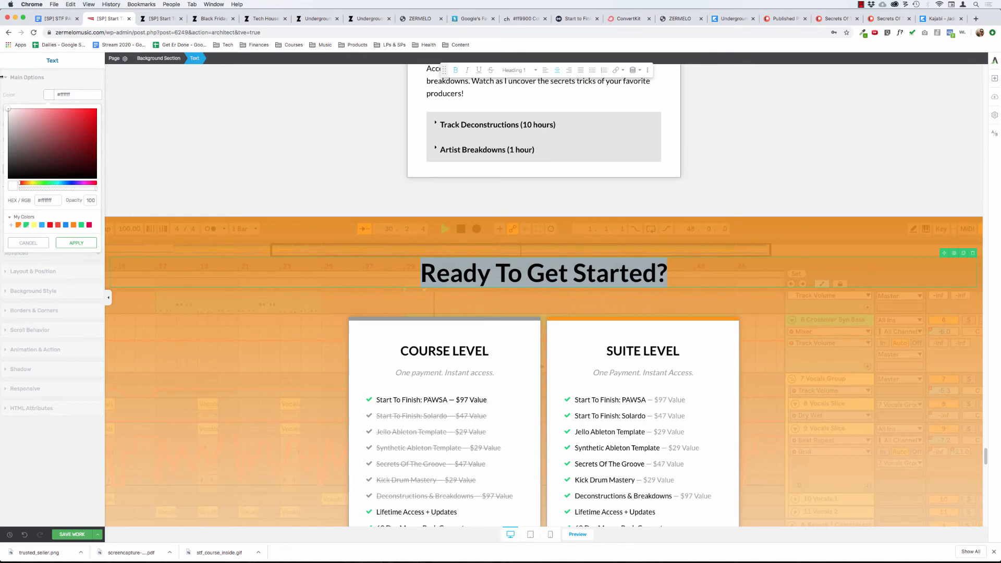
pyautogui.click(78, 243)
pyautogui.click(242, 229)
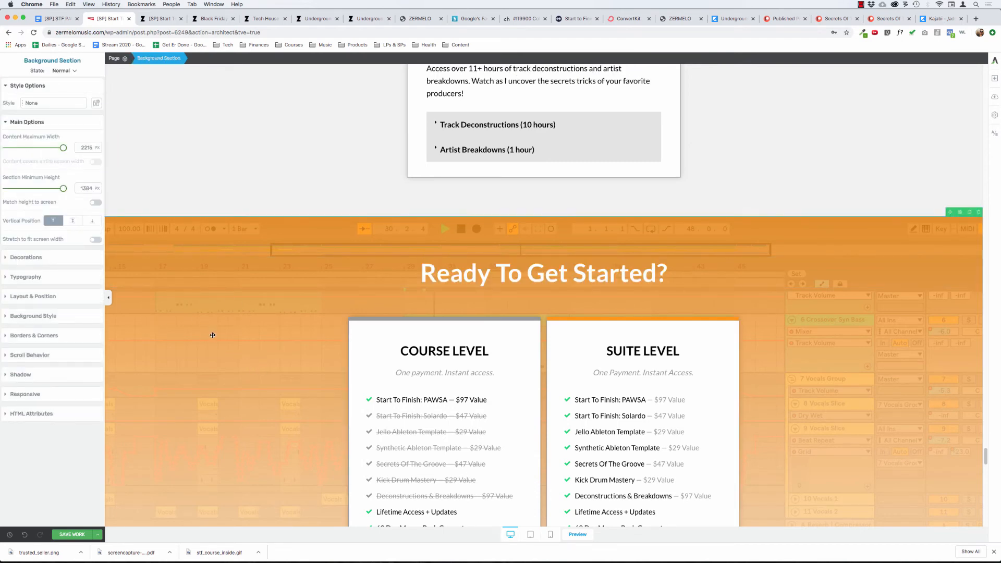
pyautogui.scroll(15, 210, 337)
pyautogui.scroll(-10, 211, 338)
pyautogui.scroll(-10, 211, 338)
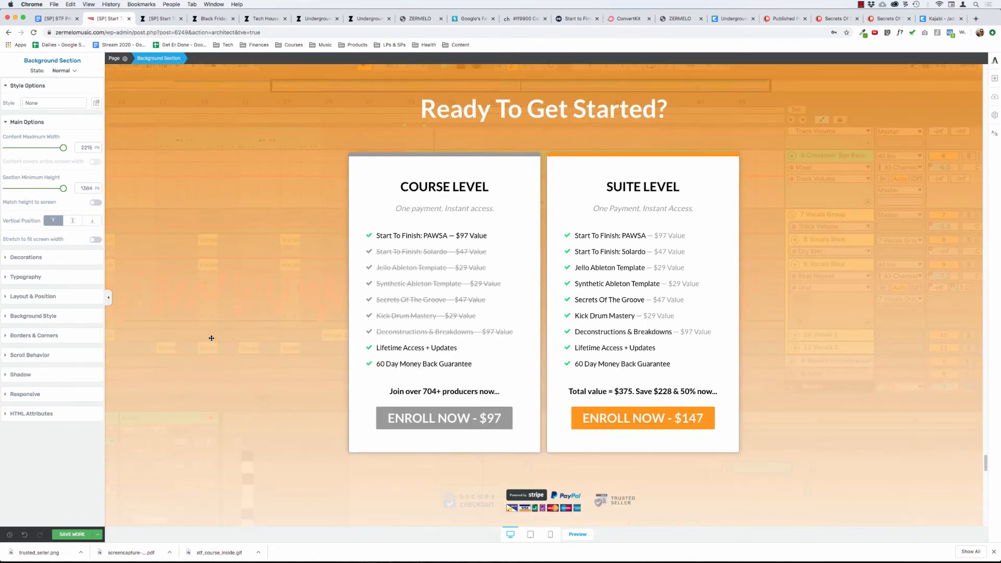
# Change the Student Results & Testimonials section's background color to white (#ffffff).
pyautogui.scroll(-5, 212, 338)
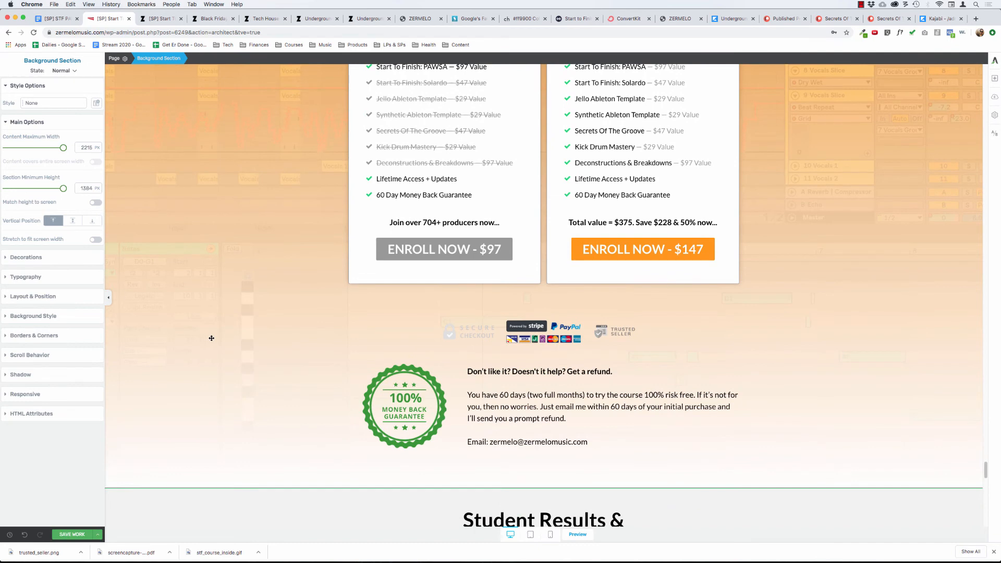
pyautogui.scroll(-7, 211, 338)
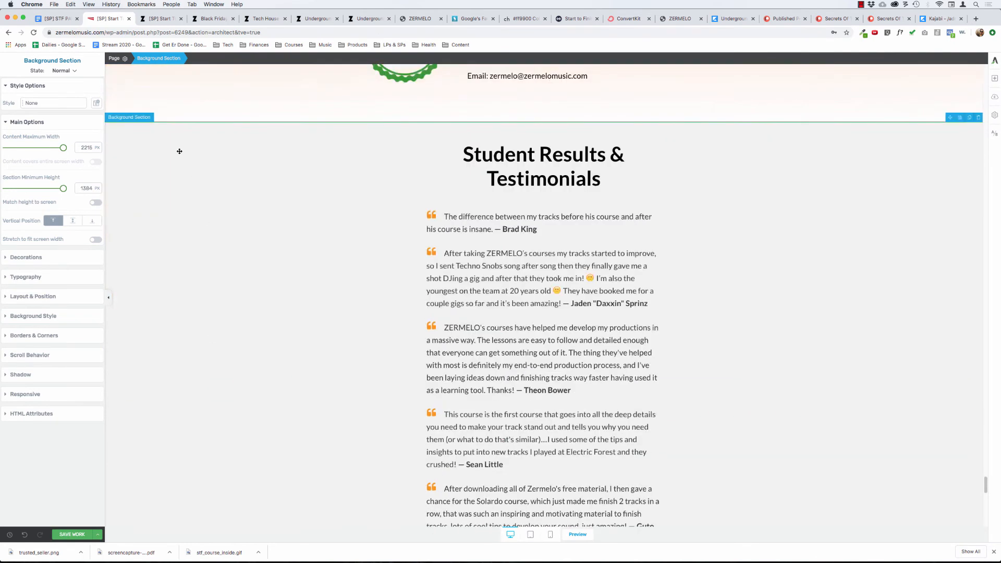
pyautogui.click(30, 296)
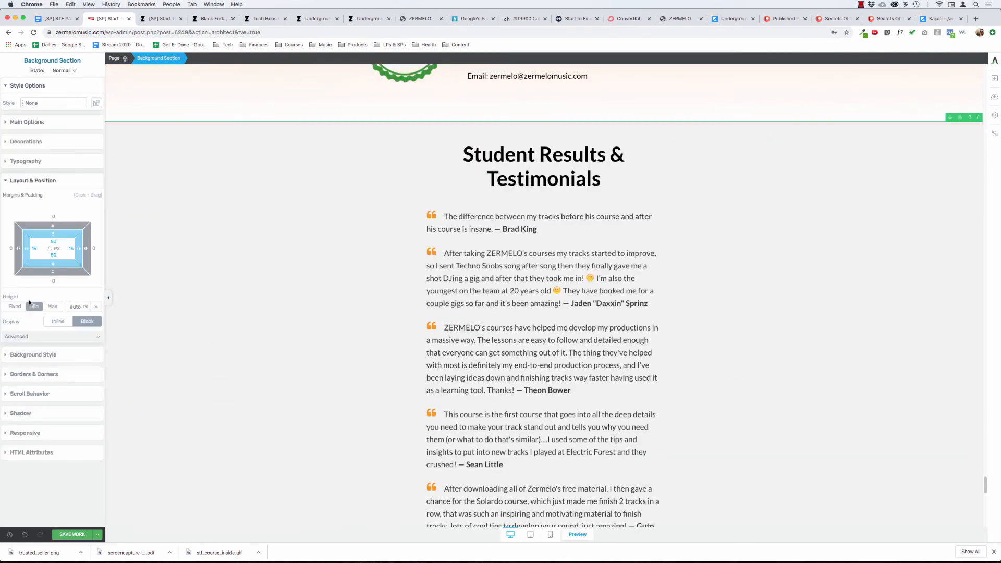
pyautogui.click(26, 180)
pyautogui.click(20, 220)
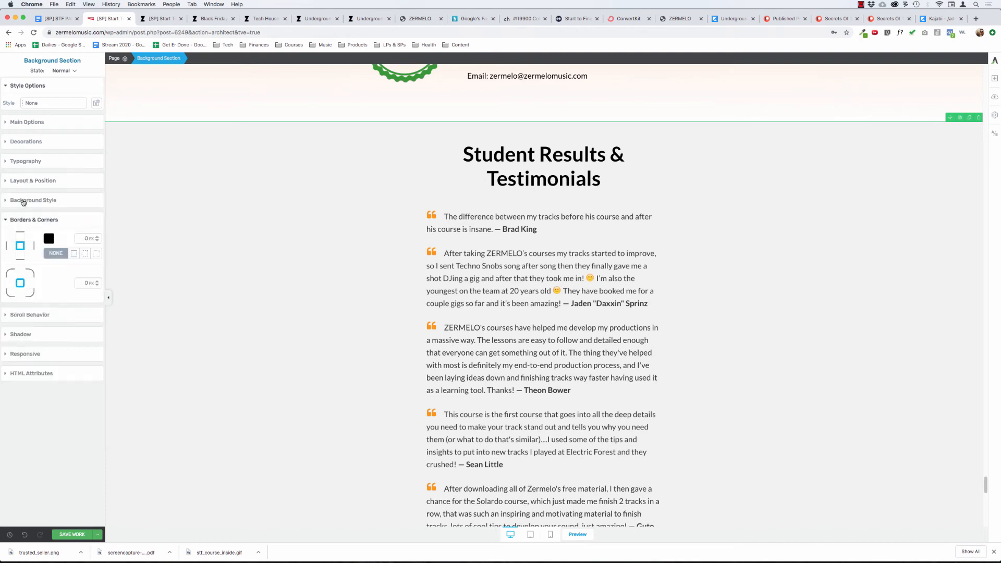
pyautogui.click(24, 201)
pyautogui.click(8, 248)
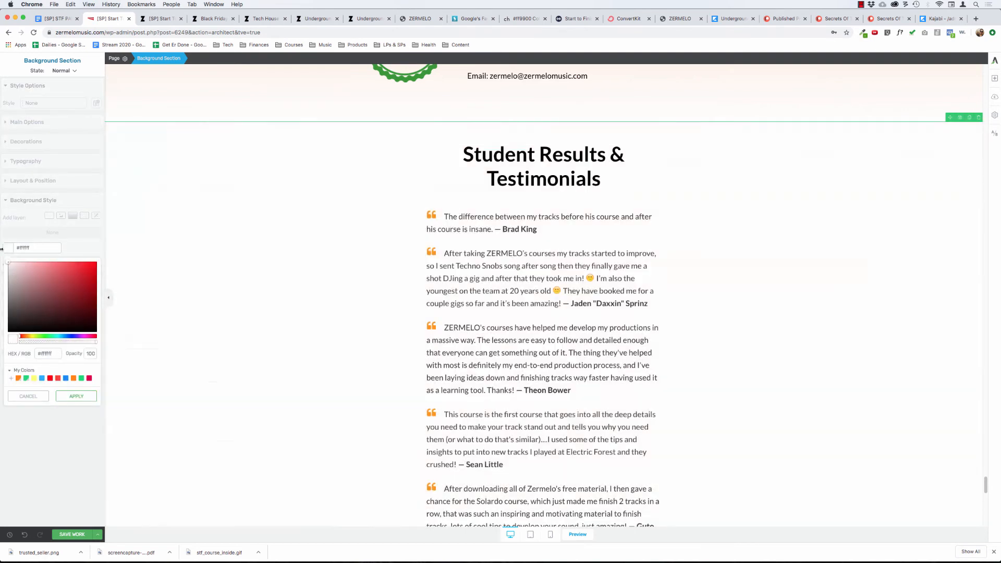
pyautogui.click(78, 396)
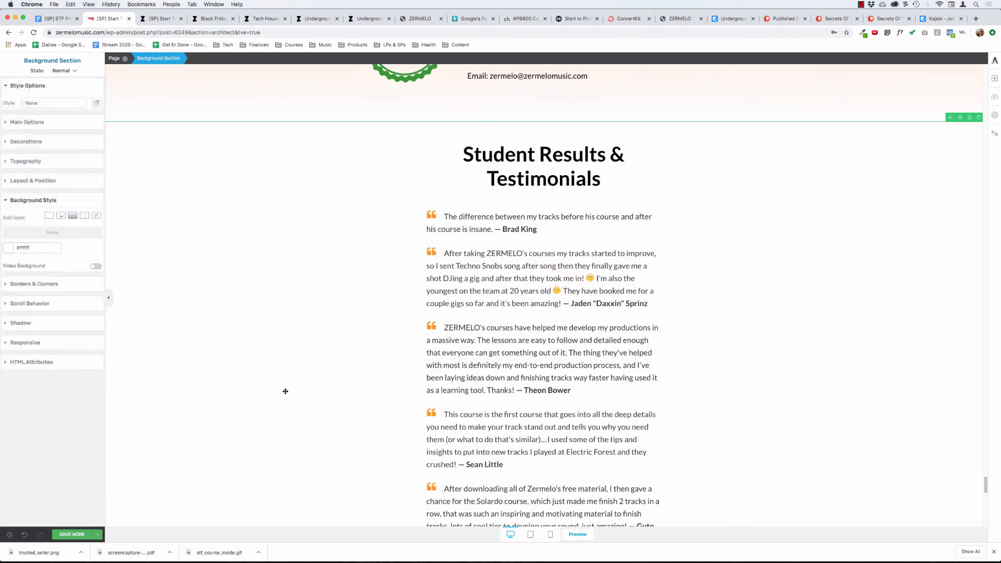
# Remove the top border from the Ready To Get Started background section.
pyautogui.scroll(5, 280, 378)
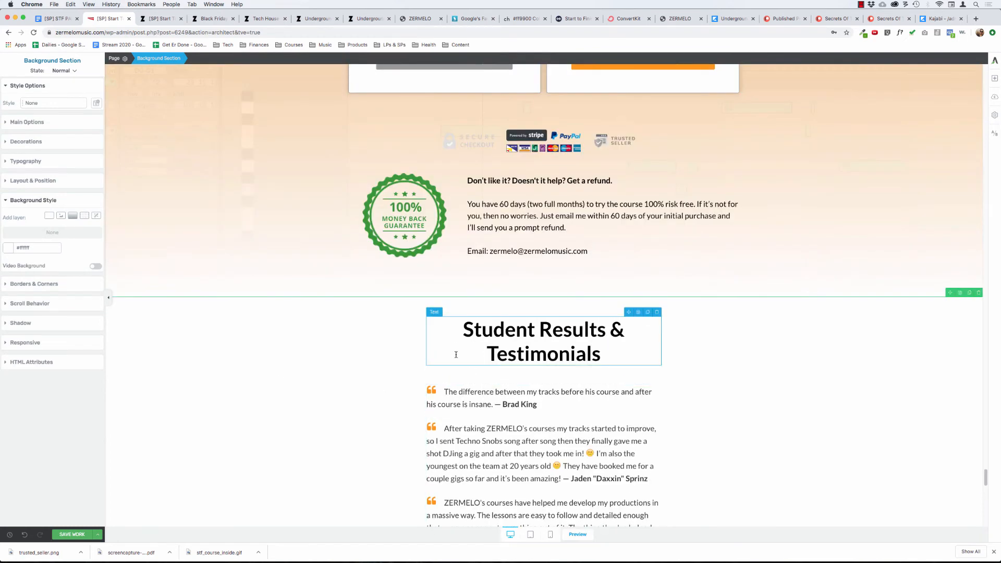
pyautogui.click(497, 354)
pyautogui.click(174, 151)
pyautogui.click(413, 208)
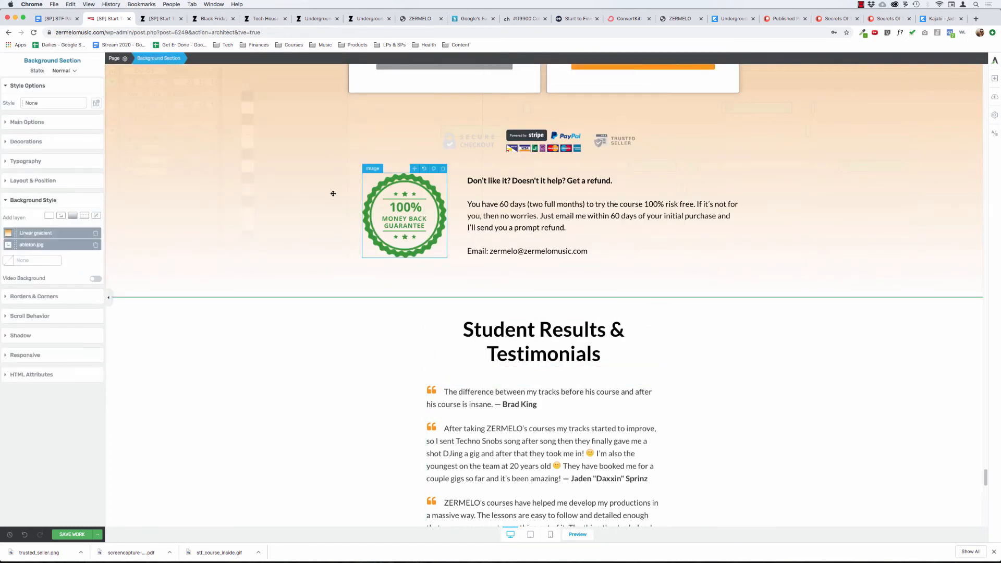
pyautogui.scroll(1, 176, 164)
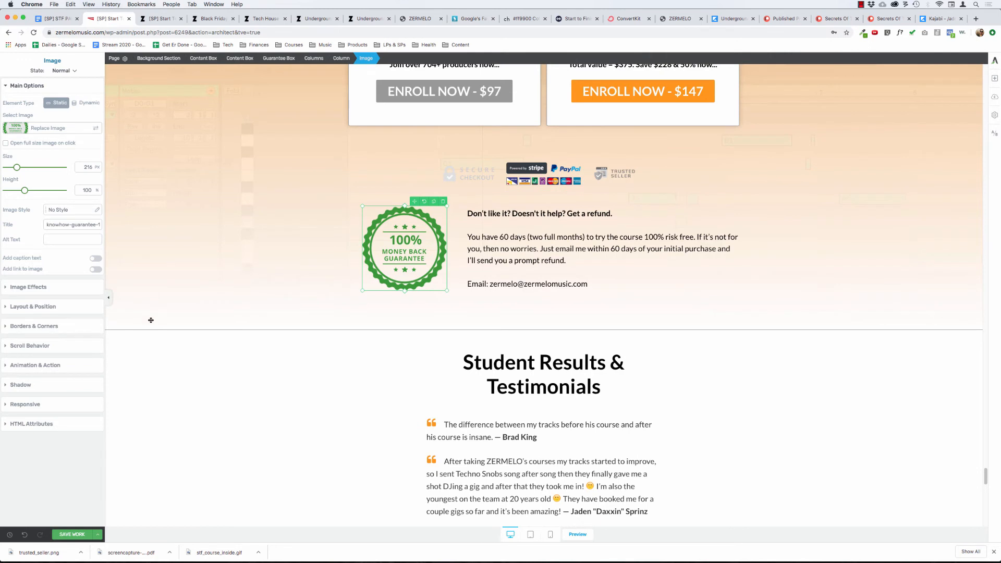
pyautogui.click(180, 290)
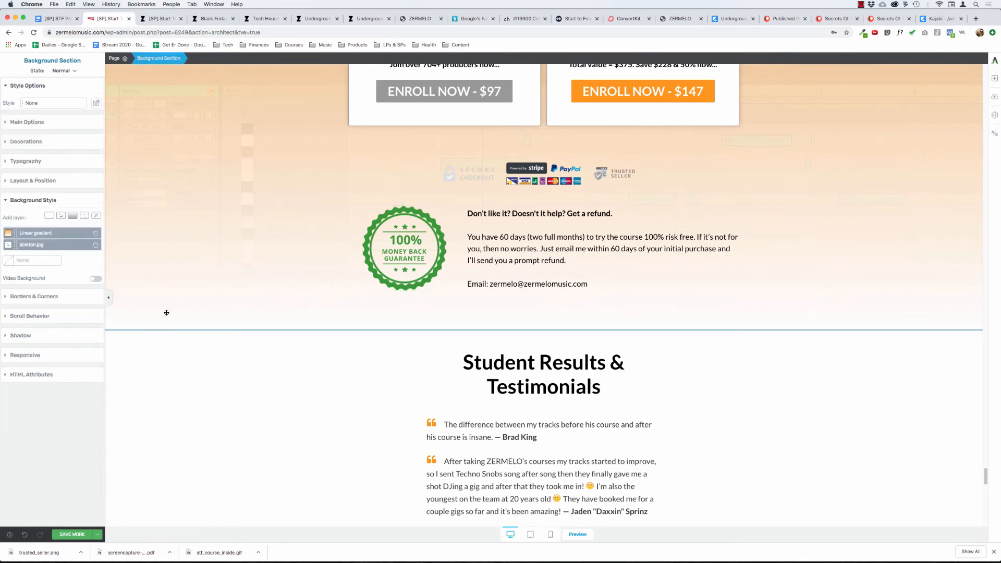
pyautogui.click(37, 296)
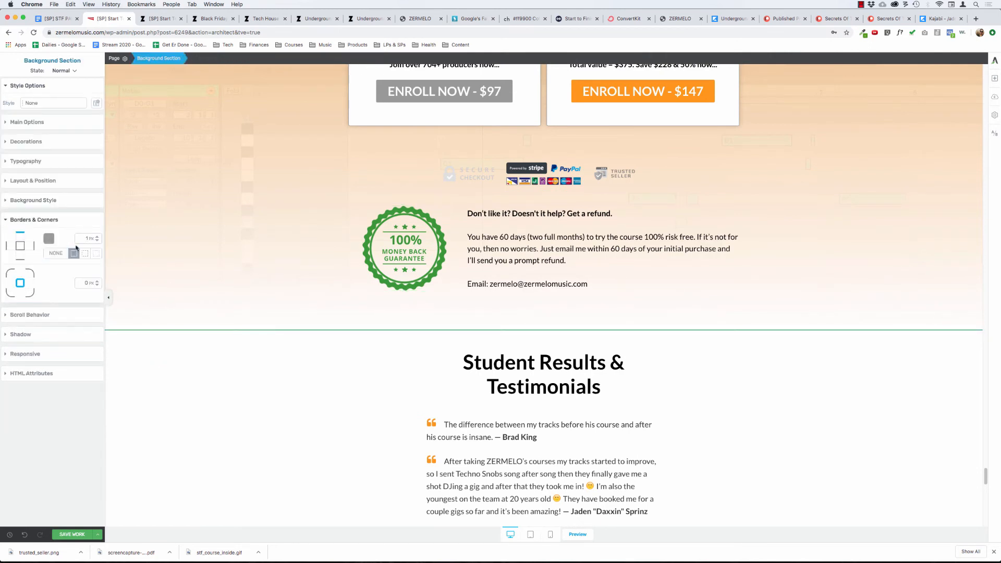
pyautogui.click(55, 254)
# Set the Ready To Get Started section's top padding to 40 px and review the spacing from its heading down to the testimonials.
pyautogui.scroll(8, 230, 394)
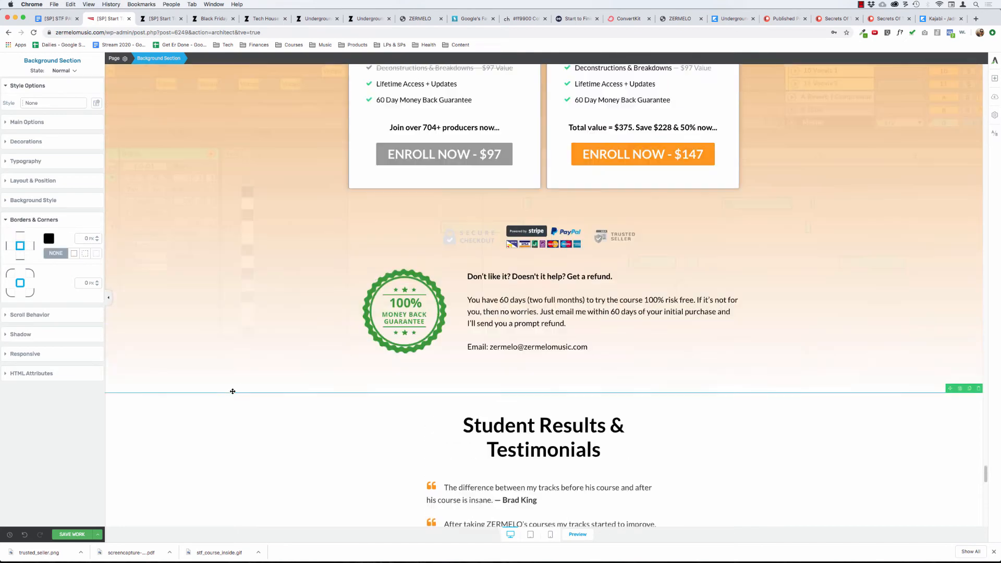
pyautogui.scroll(3, 232, 391)
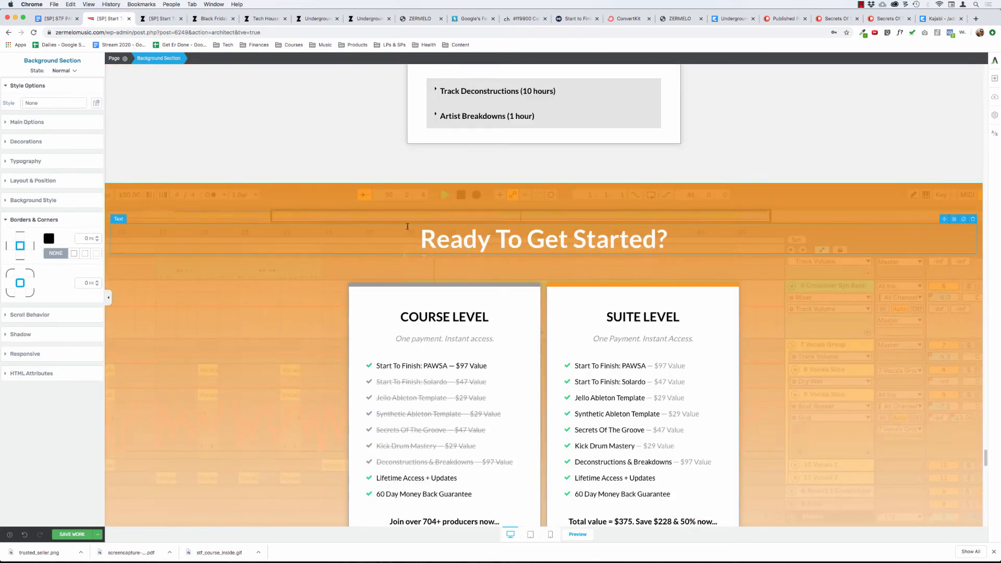
pyautogui.press('super+z')
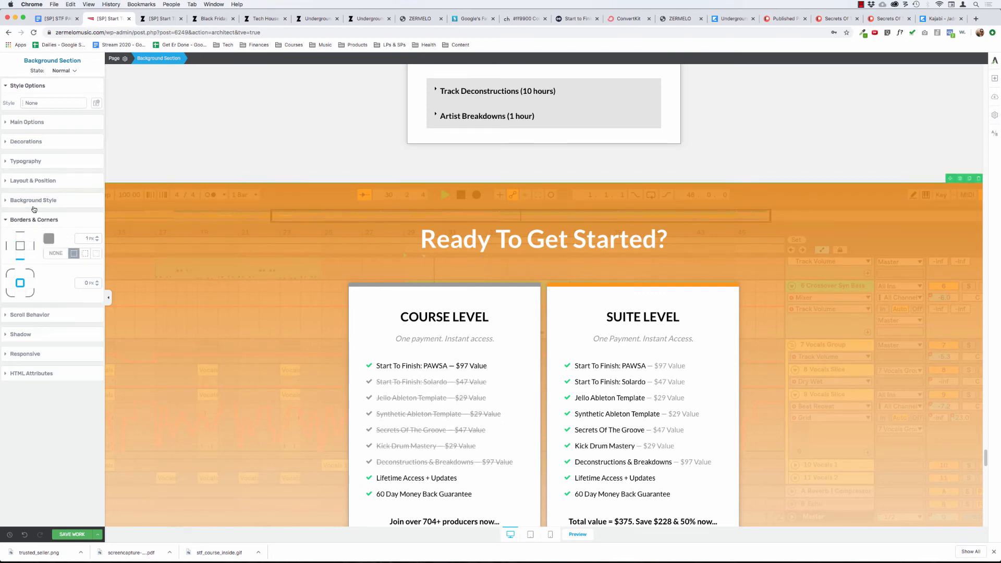
pyautogui.click(33, 181)
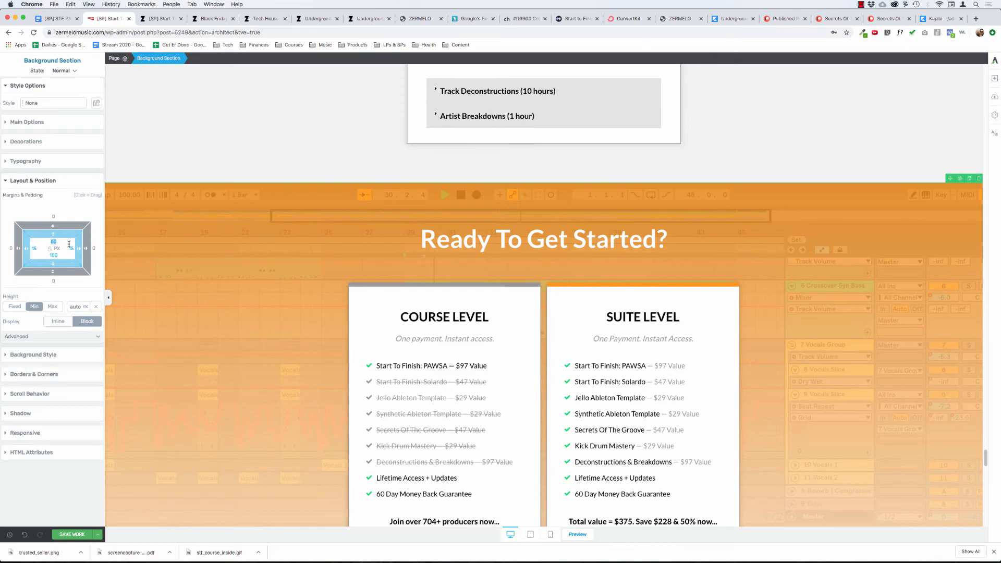
pyautogui.write('50')
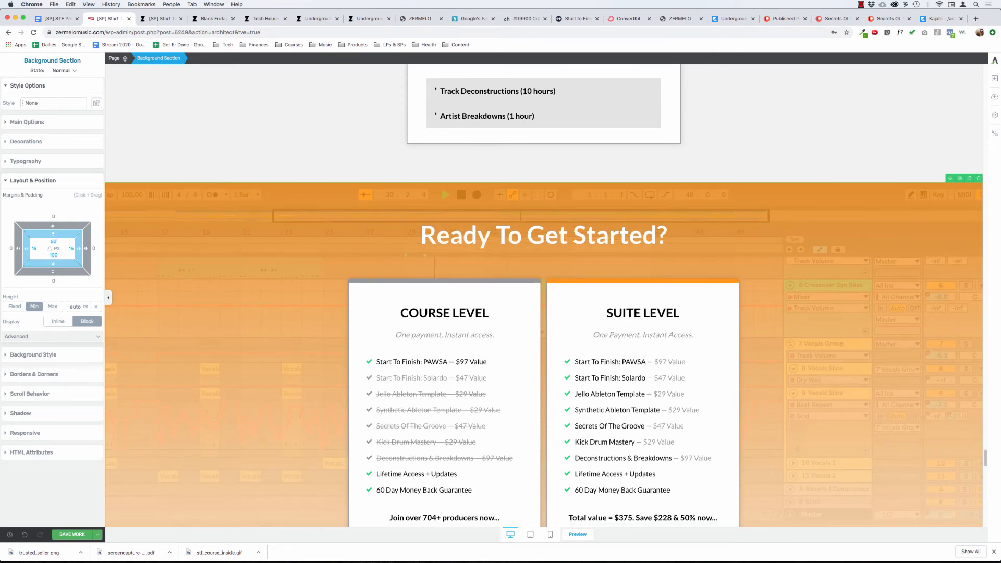
pyautogui.press('BackSpace')
pyautogui.press('BackSpace')
pyautogui.write('40')
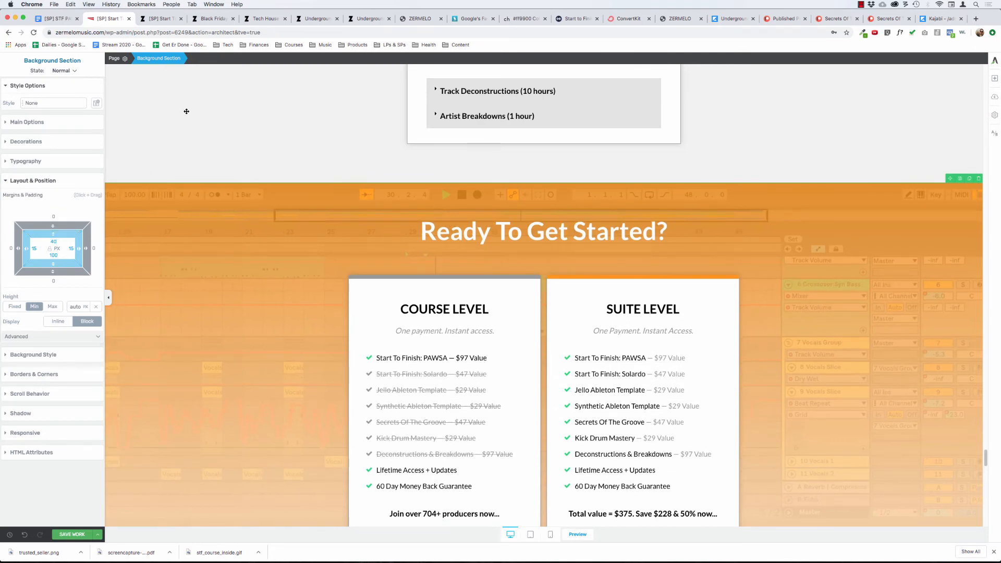
pyautogui.click(215, 369)
pyautogui.scroll(-1, 237, 399)
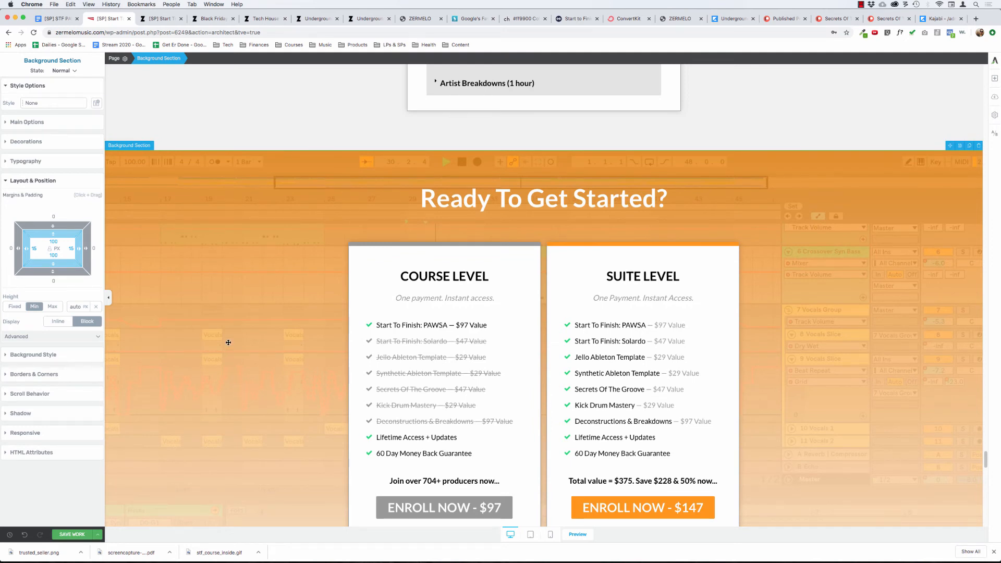
pyautogui.scroll(-6, 228, 342)
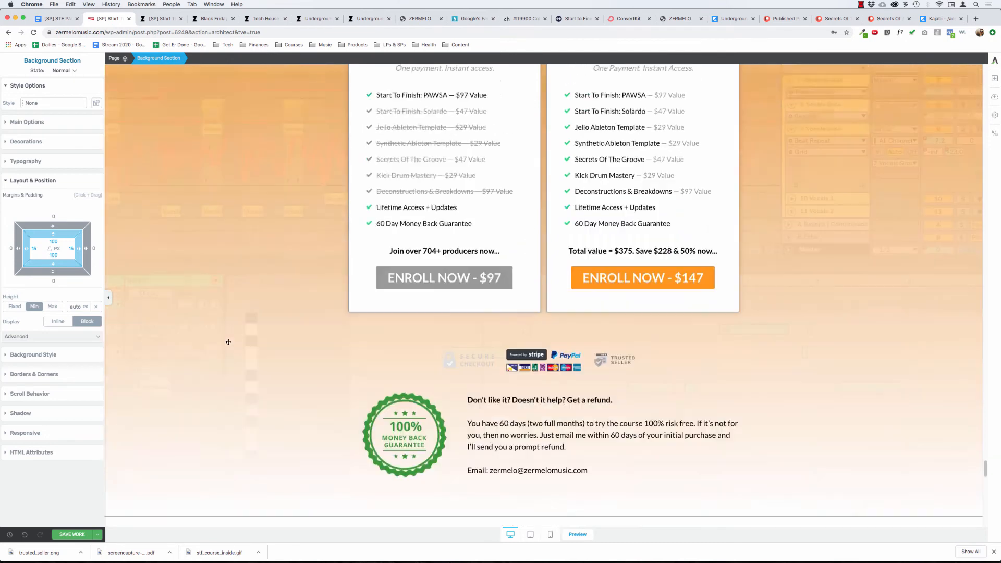
pyautogui.scroll(5, 228, 342)
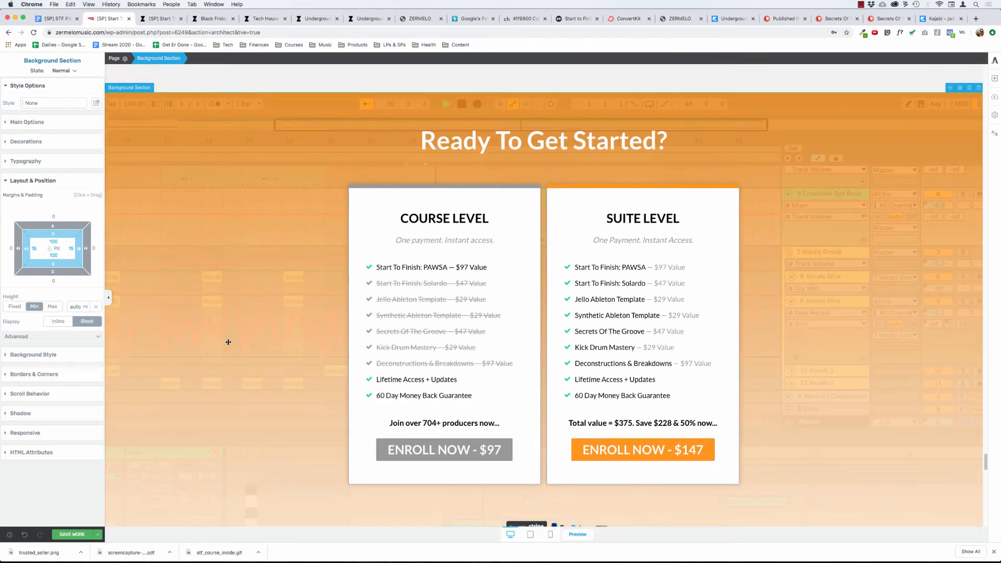
pyautogui.scroll(-9, 229, 342)
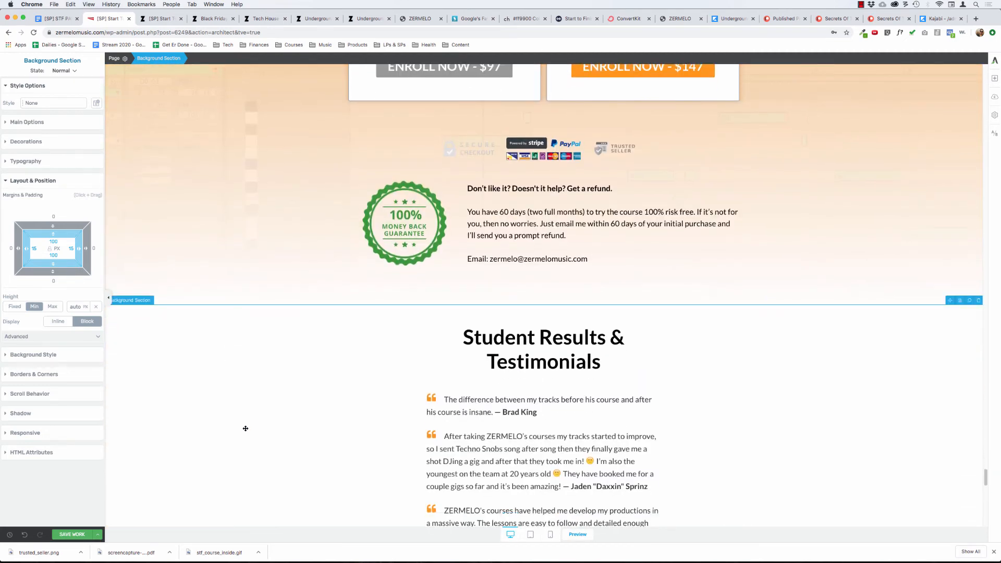
# Remove the bottom border from the Ready To Get Started section, above the testimonials, and save the page.
pyautogui.click(484, 460)
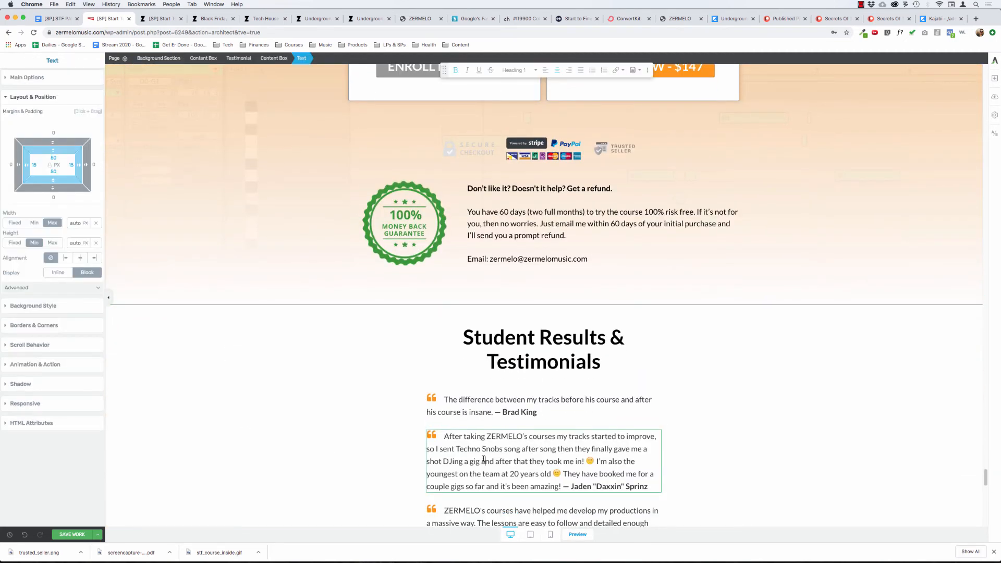
pyautogui.click(237, 422)
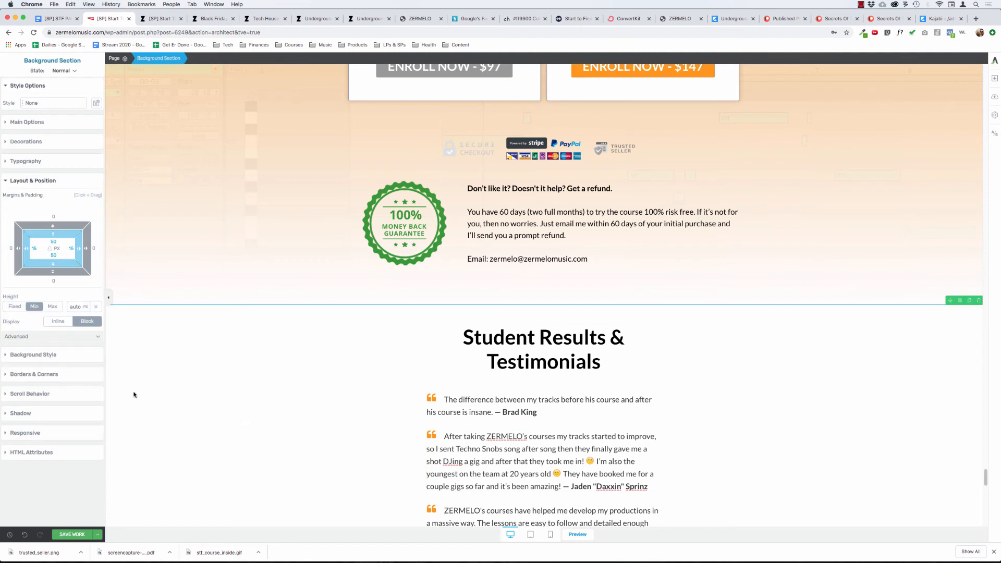
pyautogui.click(39, 375)
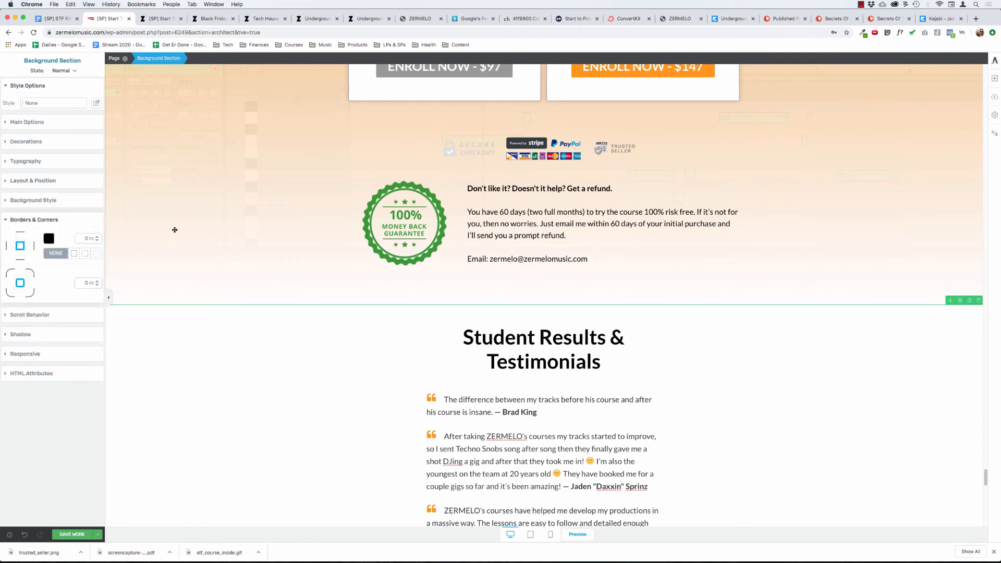
pyautogui.click(404, 225)
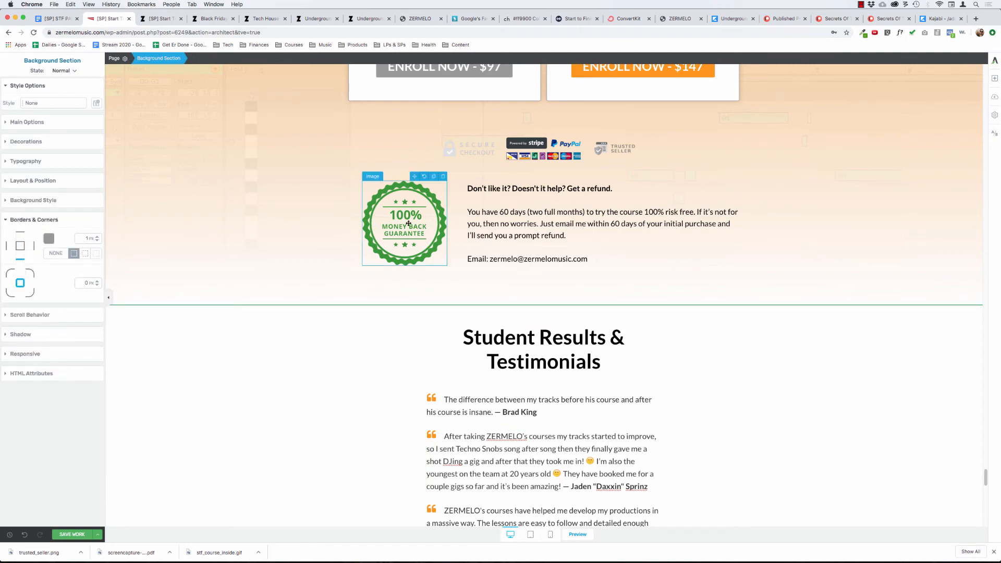
pyautogui.click(240, 212)
pyautogui.click(56, 253)
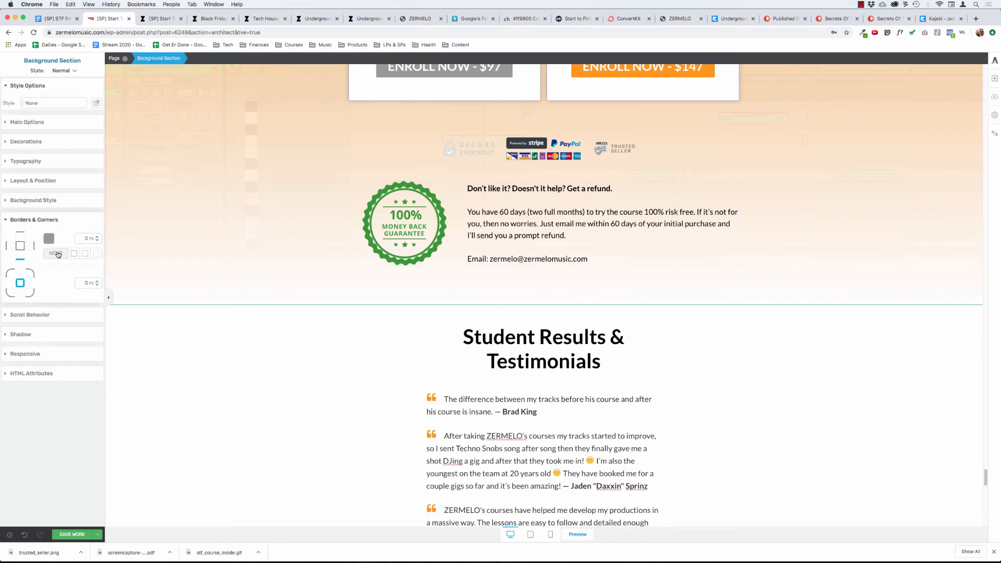
pyautogui.click(65, 535)
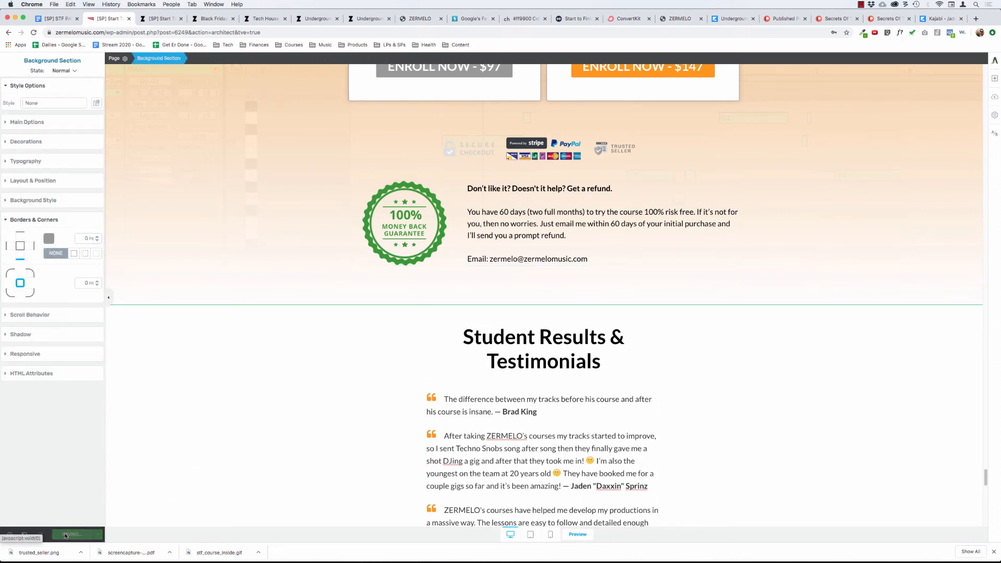
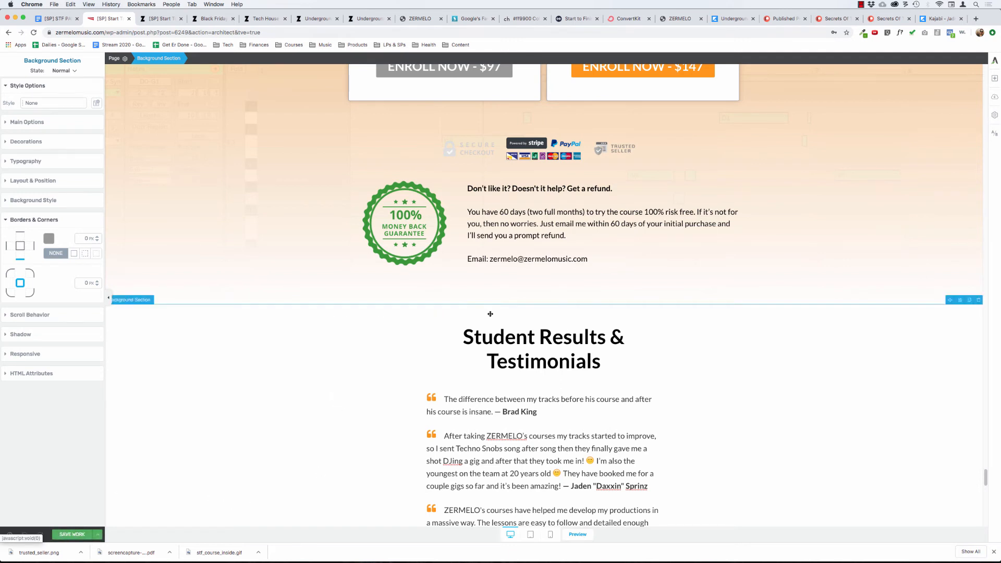
# Copy the hex code of the solid color layer behind the "We've Only Just Begun... Bonuses!" heading section.
pyautogui.scroll(3, 532, 360)
pyautogui.click(505, 409)
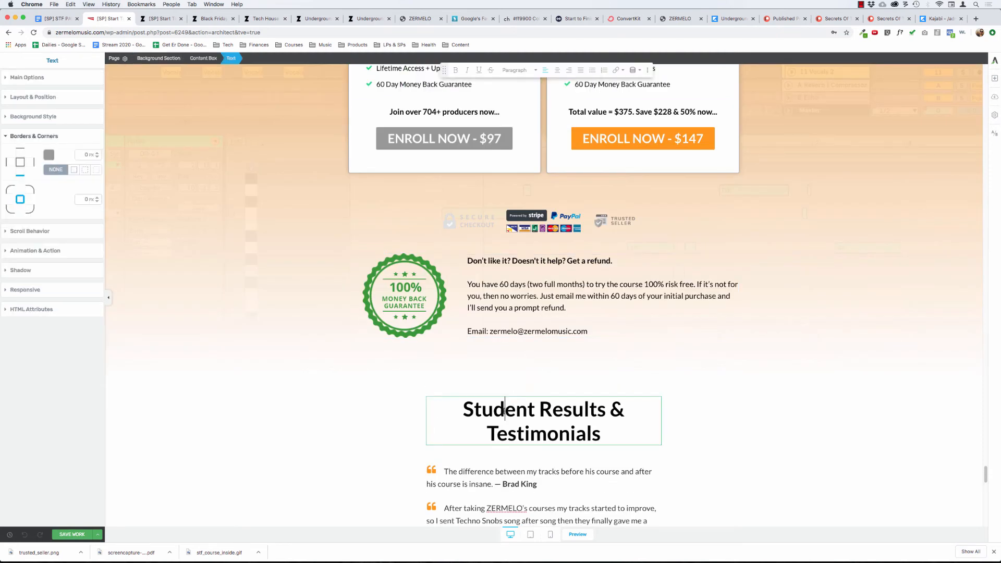
pyautogui.scroll(3, 505, 410)
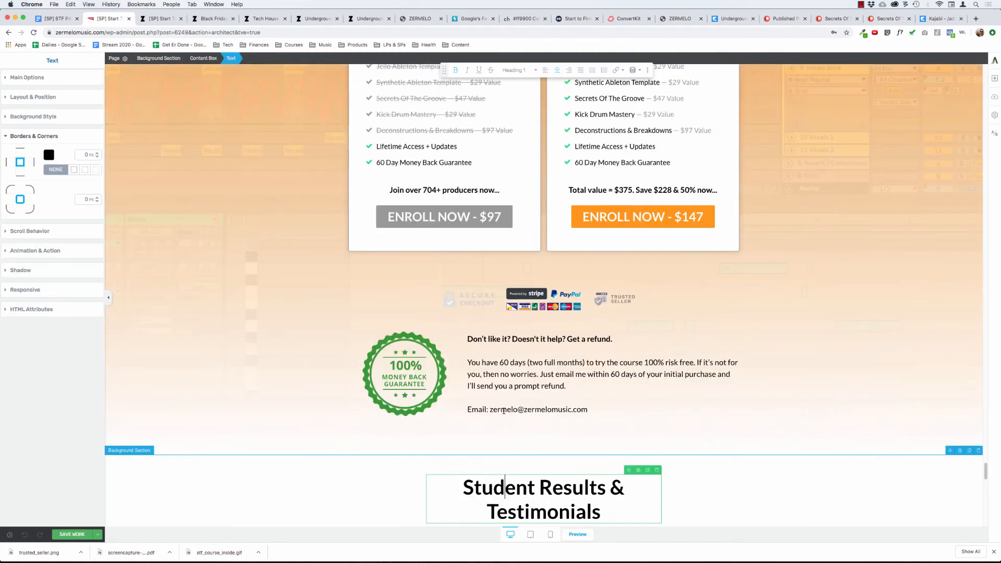
pyautogui.scroll(15, 458, 369)
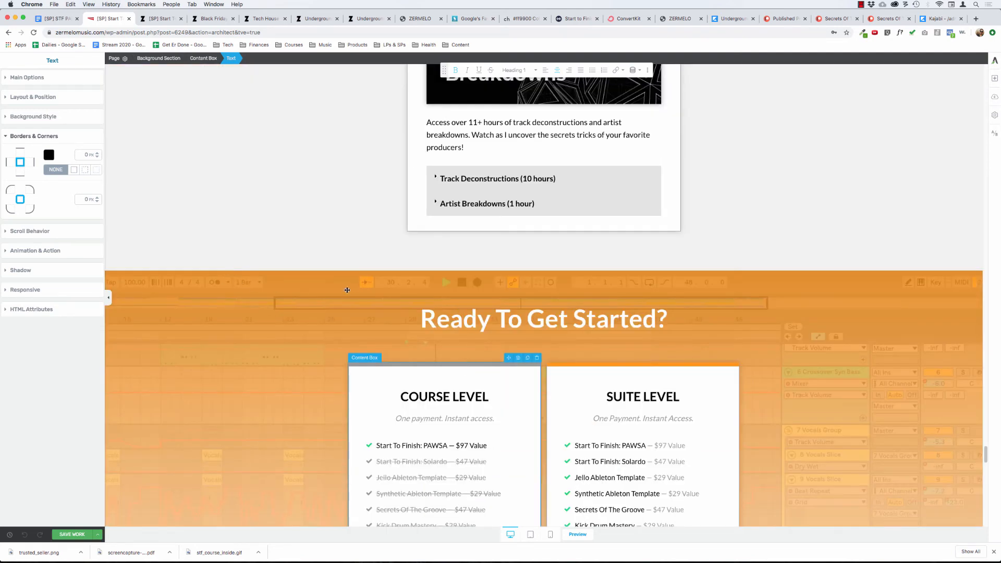
pyautogui.scroll(20, 381, 290)
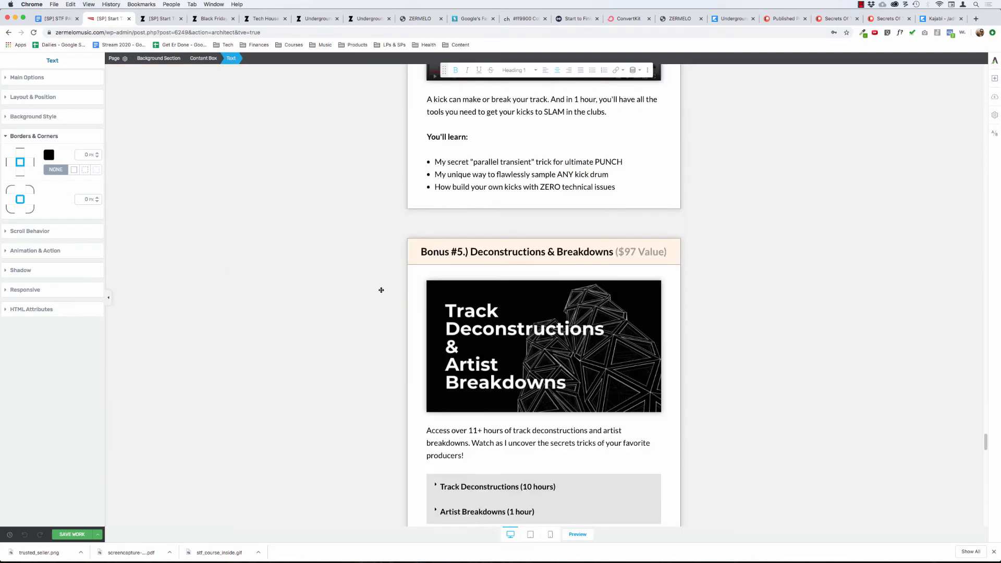
pyautogui.scroll(-20, 322, 279)
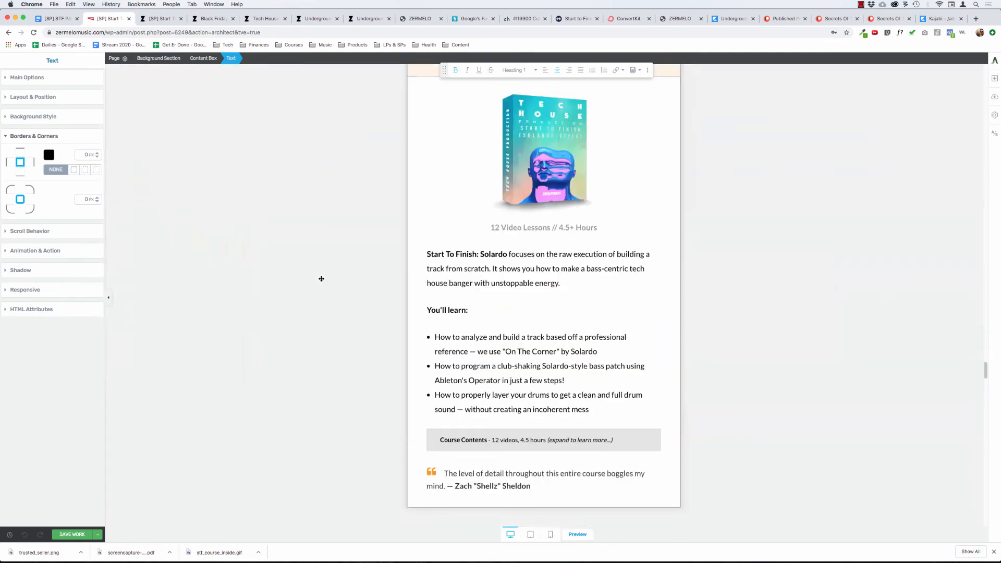
pyautogui.scroll(8, 313, 283)
pyautogui.click(211, 275)
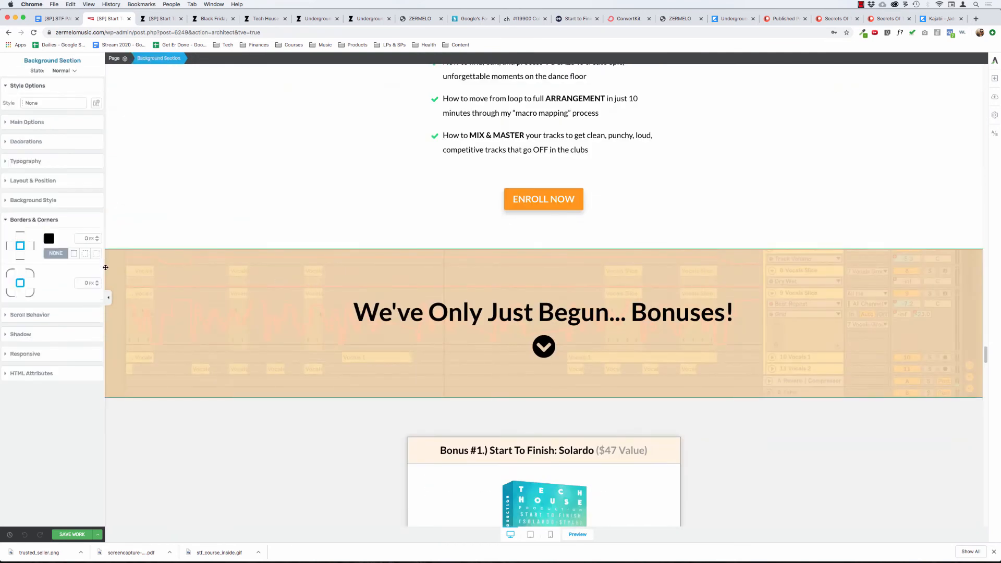
pyautogui.click(31, 202)
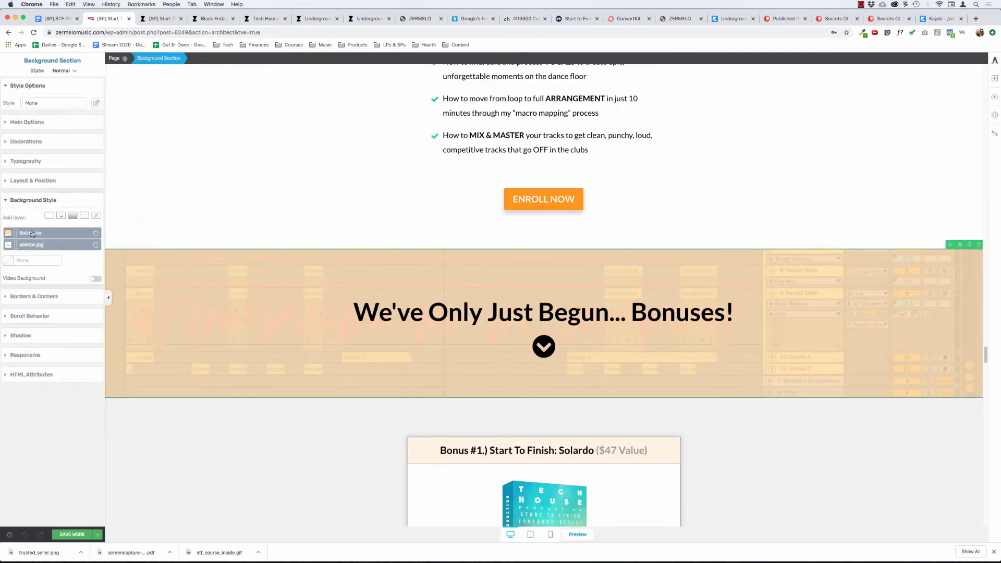
pyautogui.click(32, 233)
pyautogui.press('cmd+c')
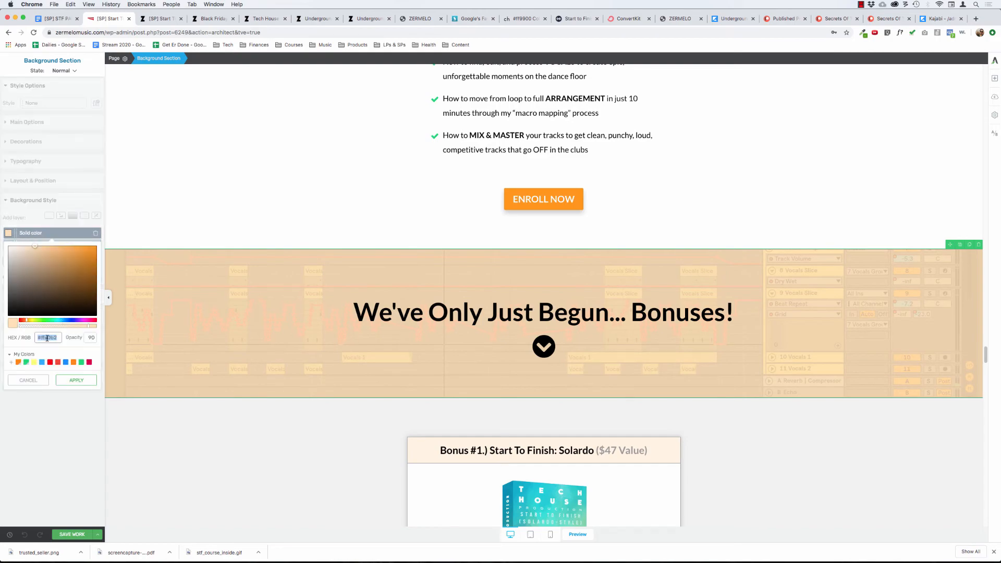
# Set the starting color of the Ready To Get Started section's linear gradient to #ffe0b2 and apply it.
pyautogui.scroll(-15, 211, 445)
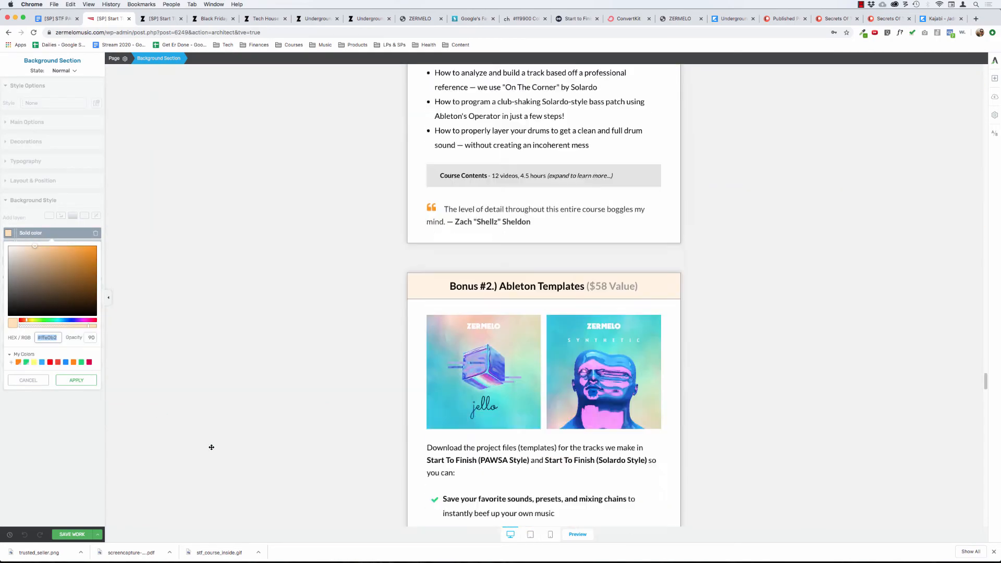
pyautogui.scroll(-15, 211, 447)
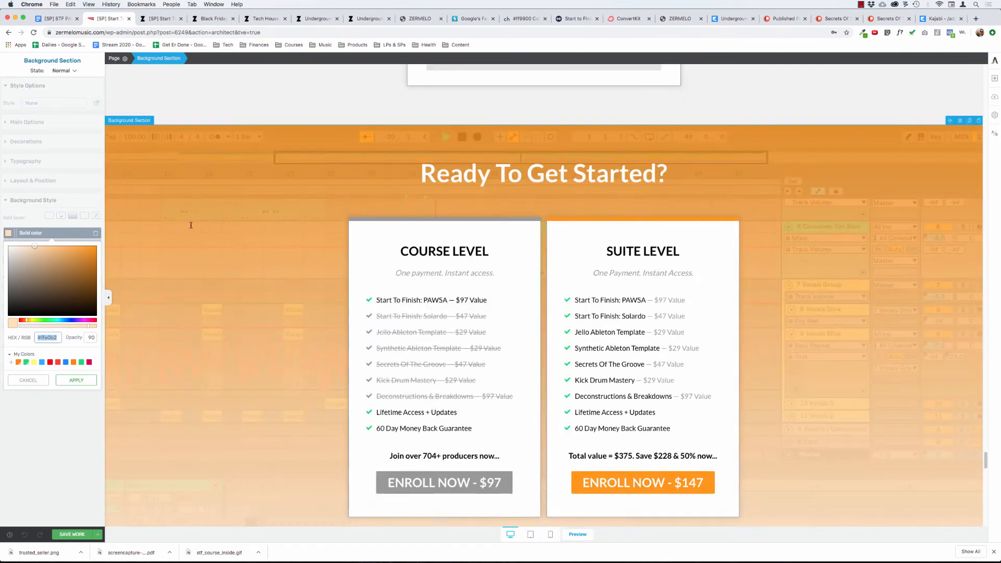
pyautogui.click(192, 154)
pyautogui.click(175, 275)
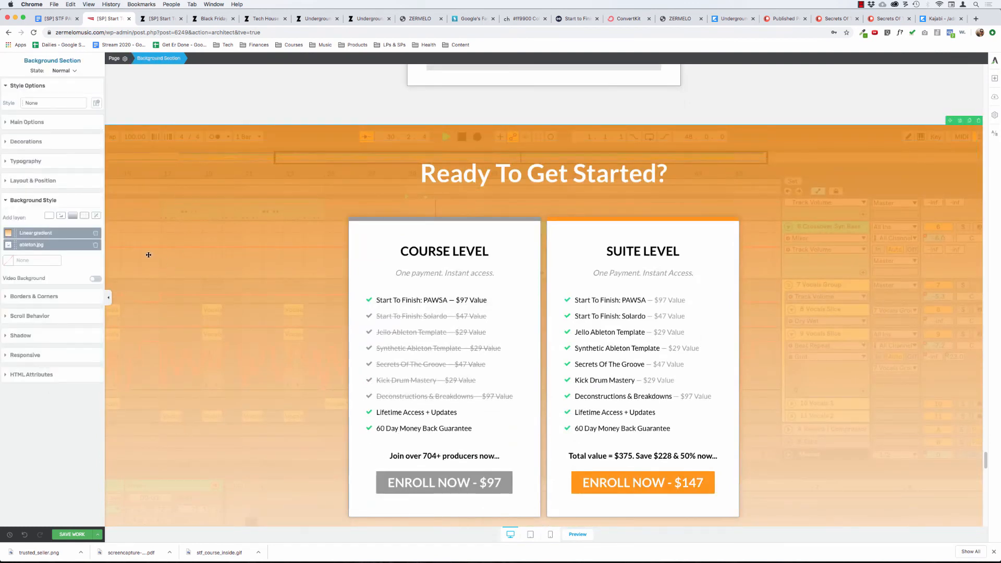
pyautogui.click(20, 232)
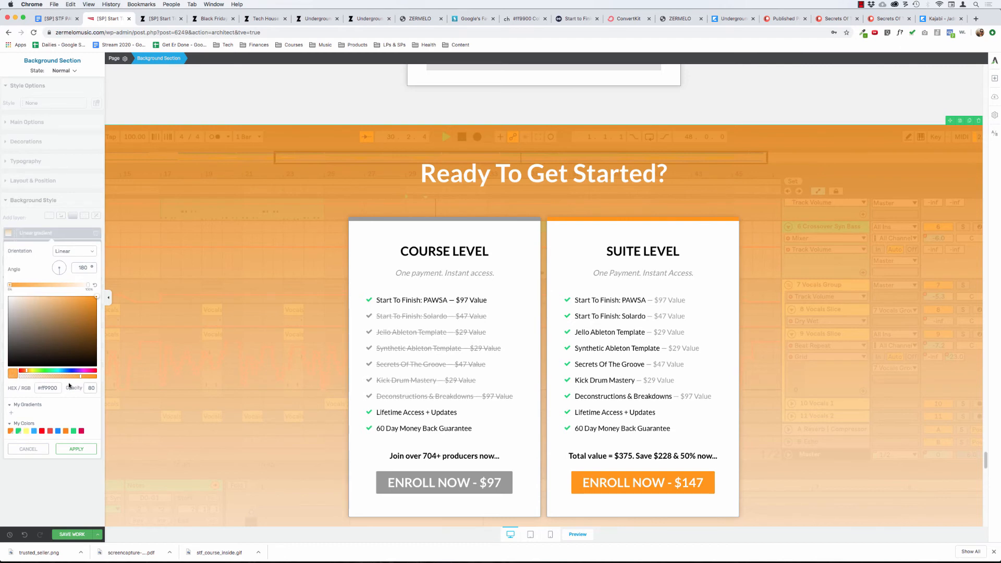
pyautogui.click(53, 389)
pyautogui.press('cmd+v')
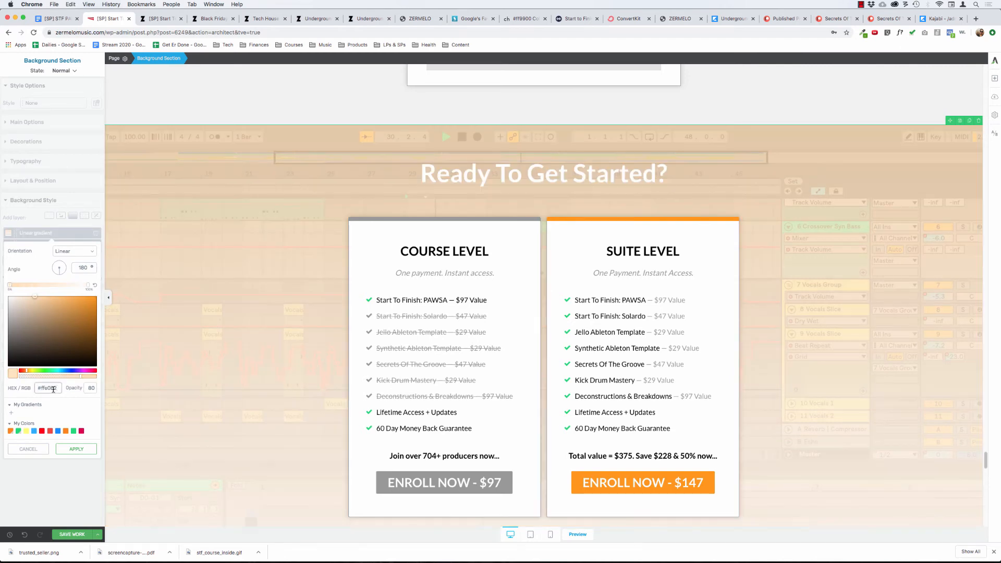
pyautogui.click(76, 449)
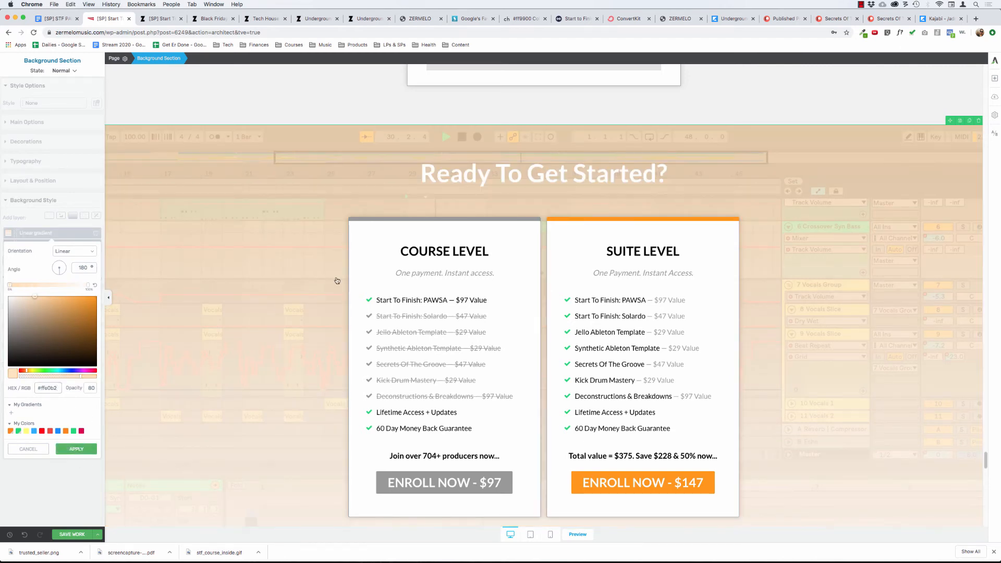
# Change the "Ready To Get Started?" heading's text color to black (#000000).
pyautogui.tripleClick(436, 178)
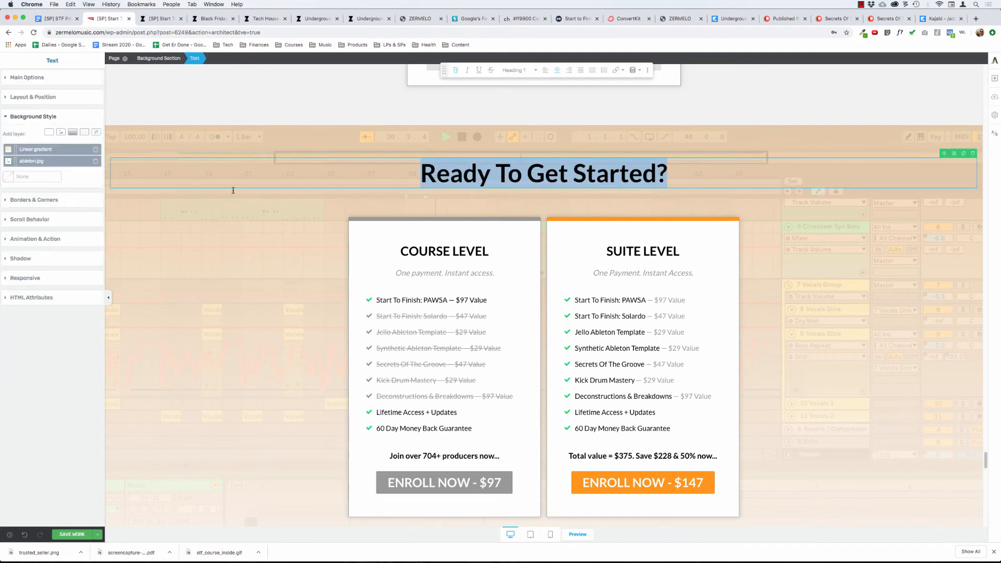
pyautogui.click(33, 116)
pyautogui.click(31, 77)
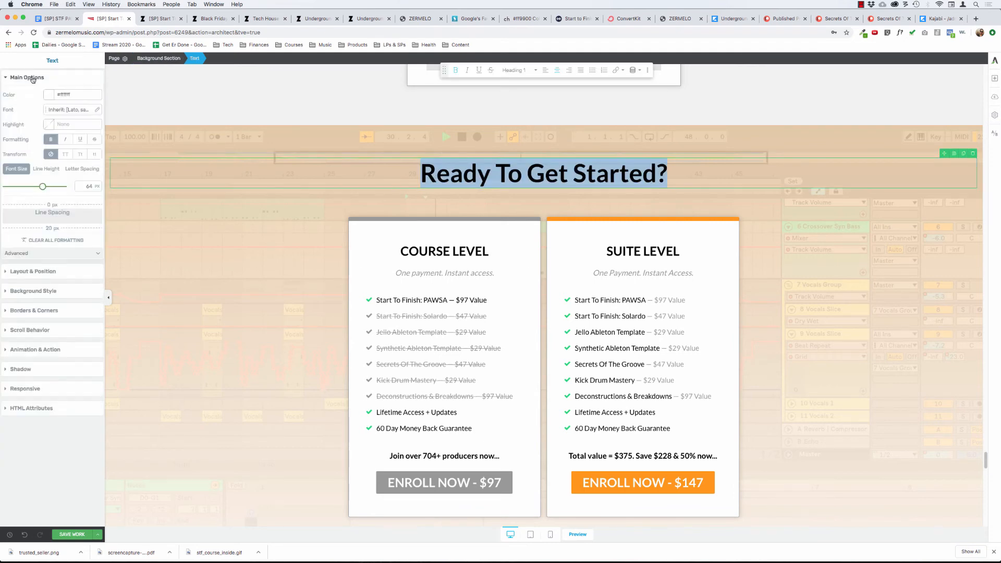
pyautogui.click(49, 95)
pyautogui.moveTo(26, 146); pyautogui.dragTo(1, 200)
pyautogui.click(76, 243)
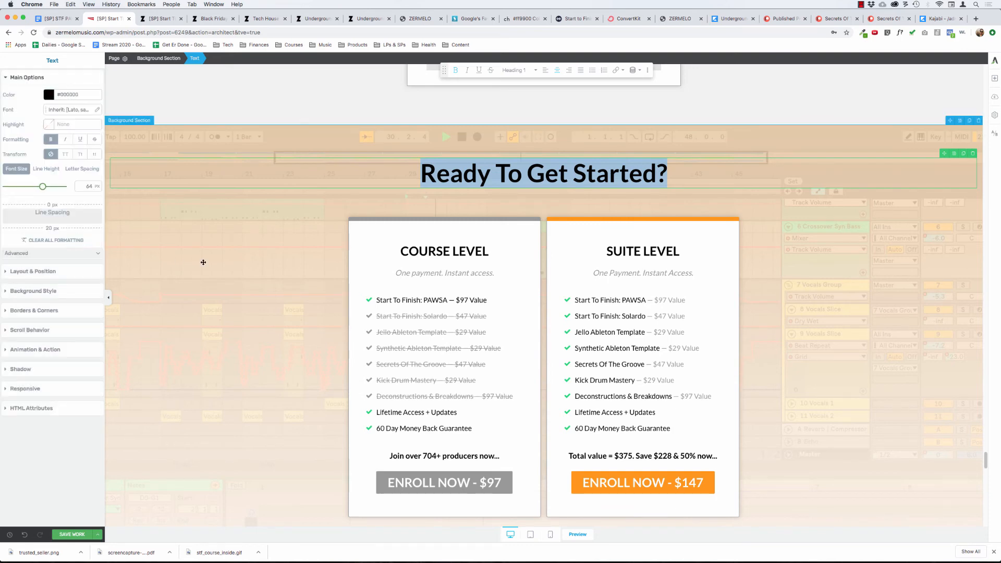
# Open the Ready To Get Started section's linear gradient layer and set its starting color's opacity to 85.
pyautogui.click(171, 148)
pyautogui.scroll(5, 177, 149)
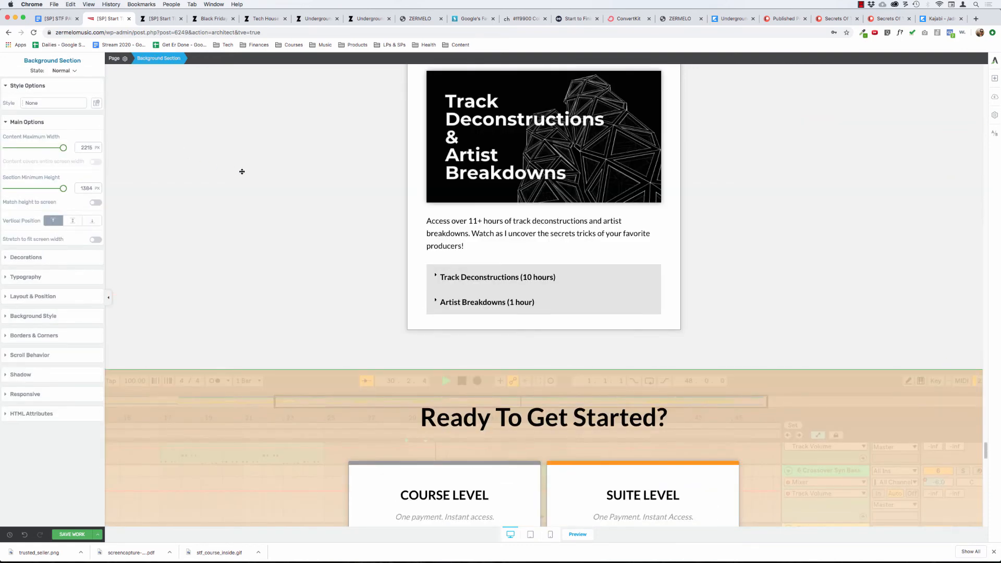
pyautogui.scroll(-2, 242, 171)
pyautogui.scroll(-5, 239, 239)
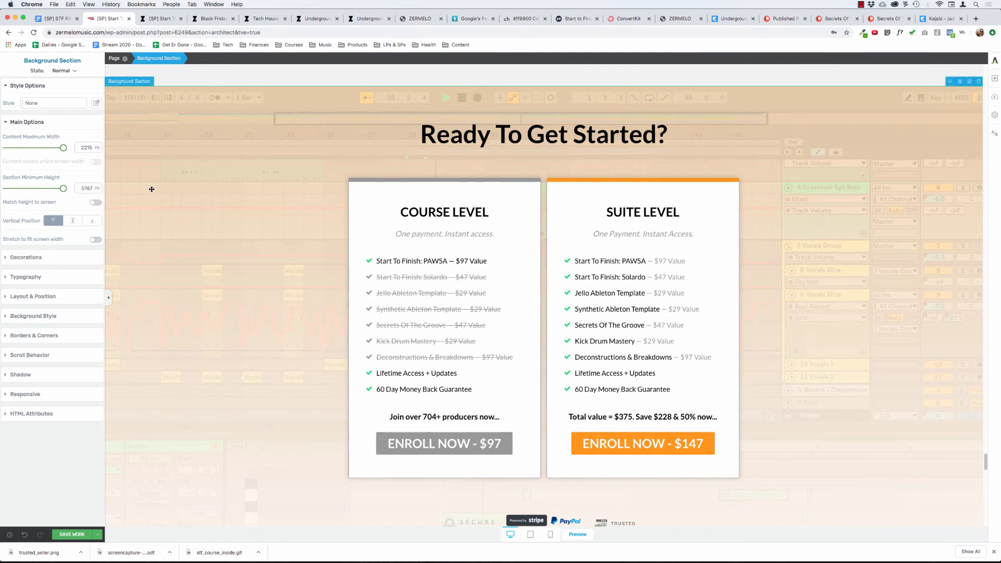
pyautogui.click(152, 189)
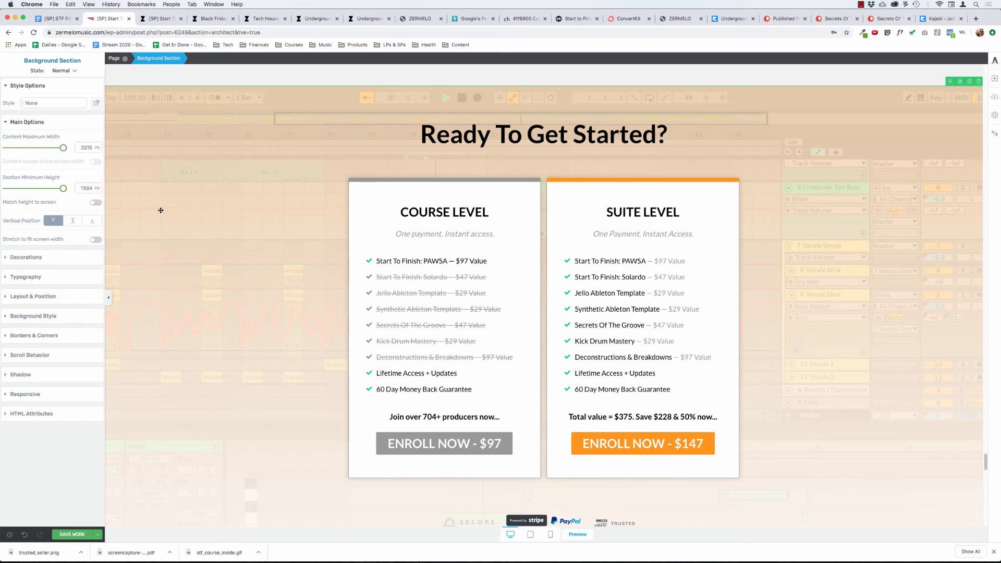
pyautogui.click(36, 297)
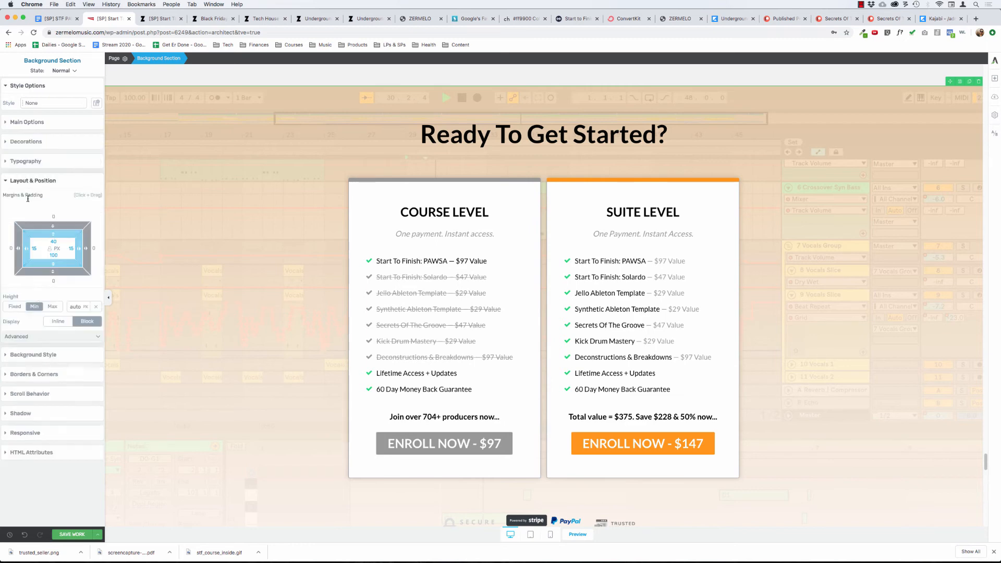
pyautogui.click(26, 183)
pyautogui.click(35, 201)
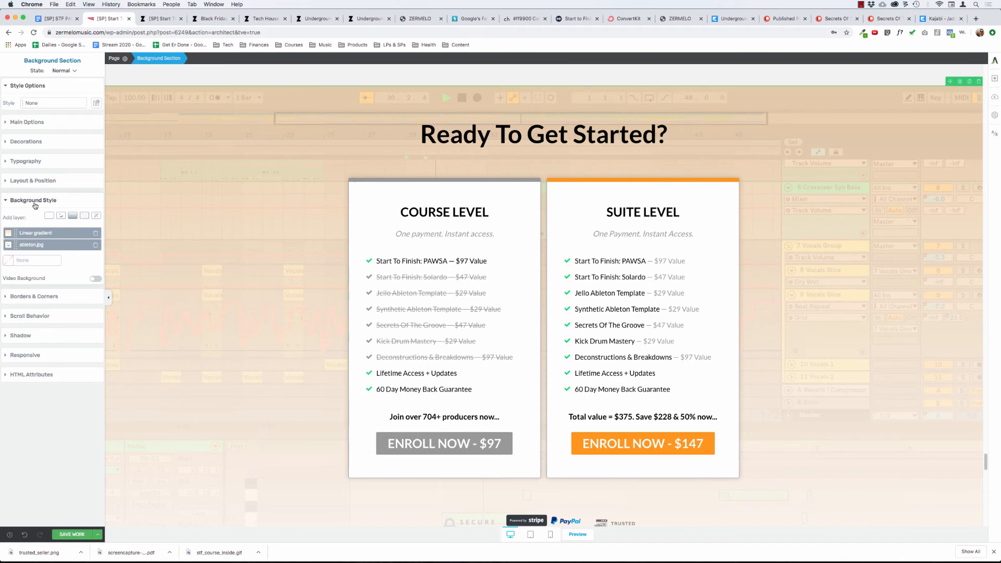
pyautogui.click(14, 233)
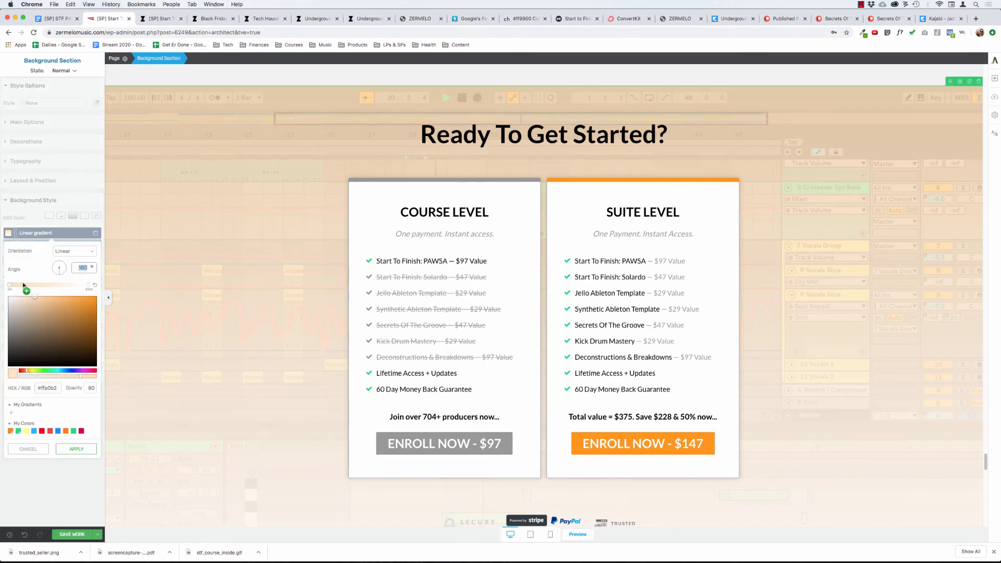
pyautogui.click(90, 388)
pyautogui.write('85')
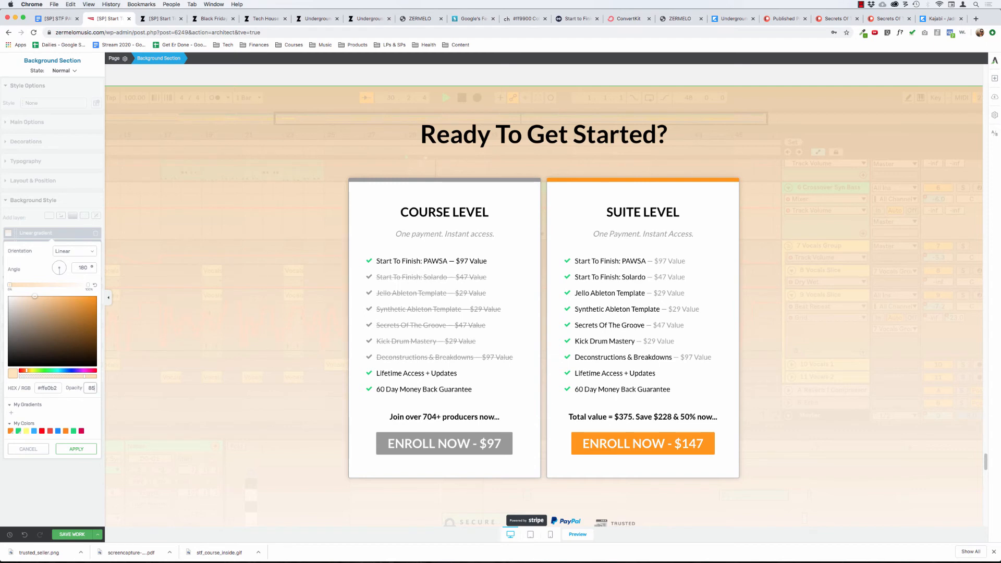
# Try opacities of 95, 100 and 90 for the gradient's starting color.
pyautogui.press('BackSpace')
pyautogui.press('BackSpace')
pyautogui.write('95')
pyautogui.press('BackSpace')
pyautogui.press('BackSpace')
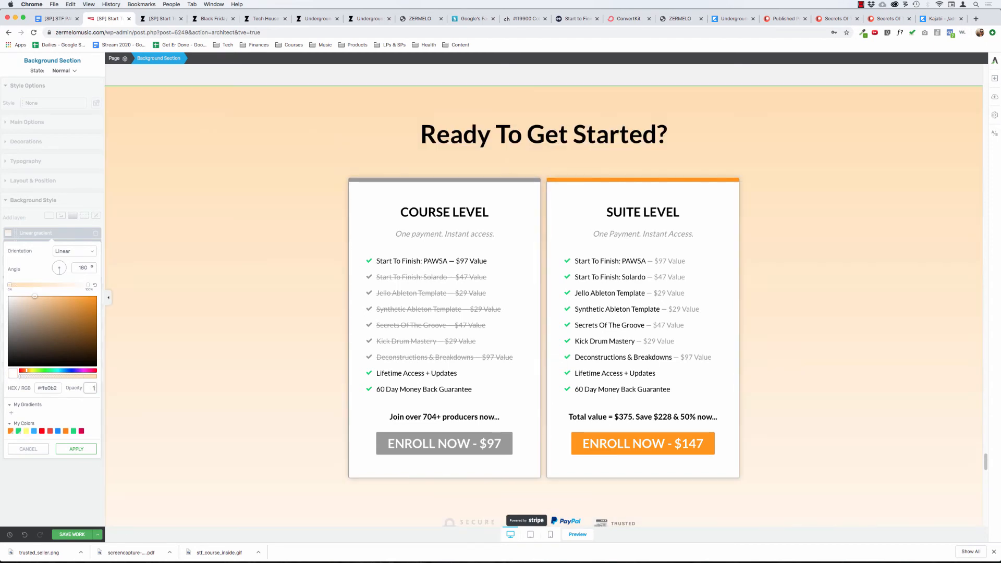
pyautogui.write('100')
pyautogui.press('BackSpace')
pyautogui.press('BackSpace')
pyautogui.press('BackSpace')
pyautogui.write('90')
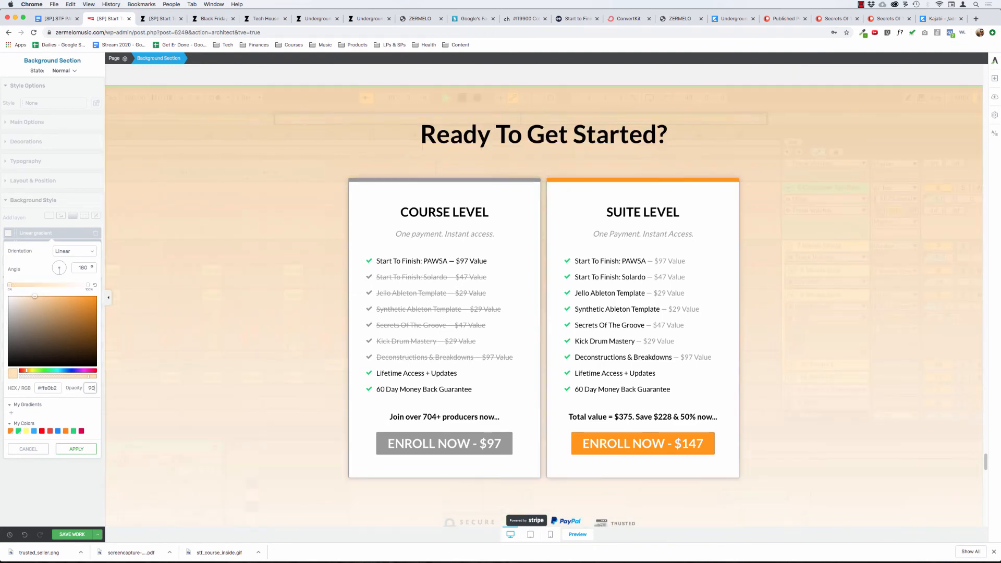
# Set the gradient's starting color opacity to 88 and apply the change.
pyautogui.press('BackSpace')
pyautogui.press('BackSpace')
pyautogui.write('88')
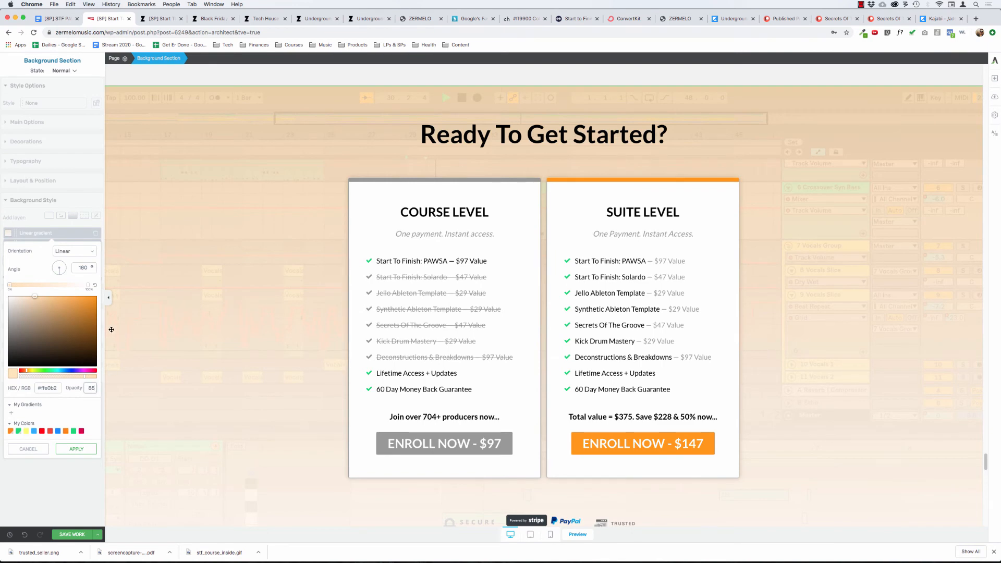
pyautogui.click(76, 449)
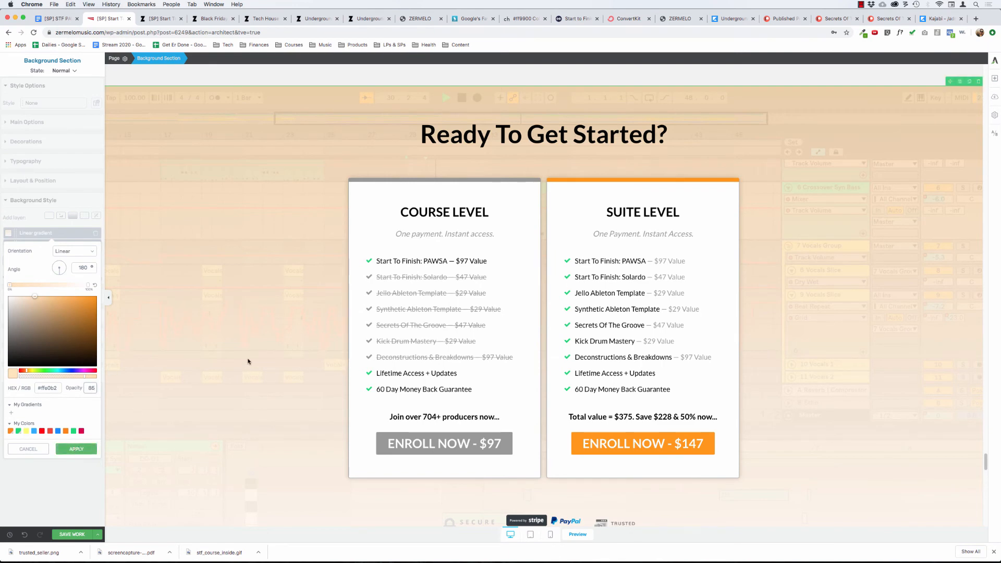
# Add a middle color stop to the Ready To Get Started section's linear gradient and shift it toward the starting color.
pyautogui.scroll(-7, 247, 344)
pyautogui.scroll(2, 249, 326)
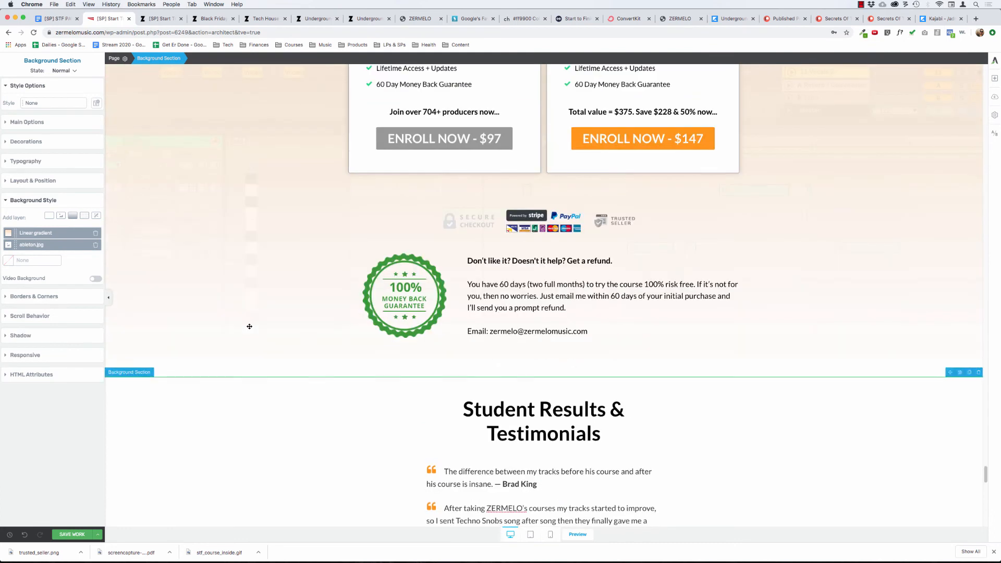
pyautogui.click(12, 233)
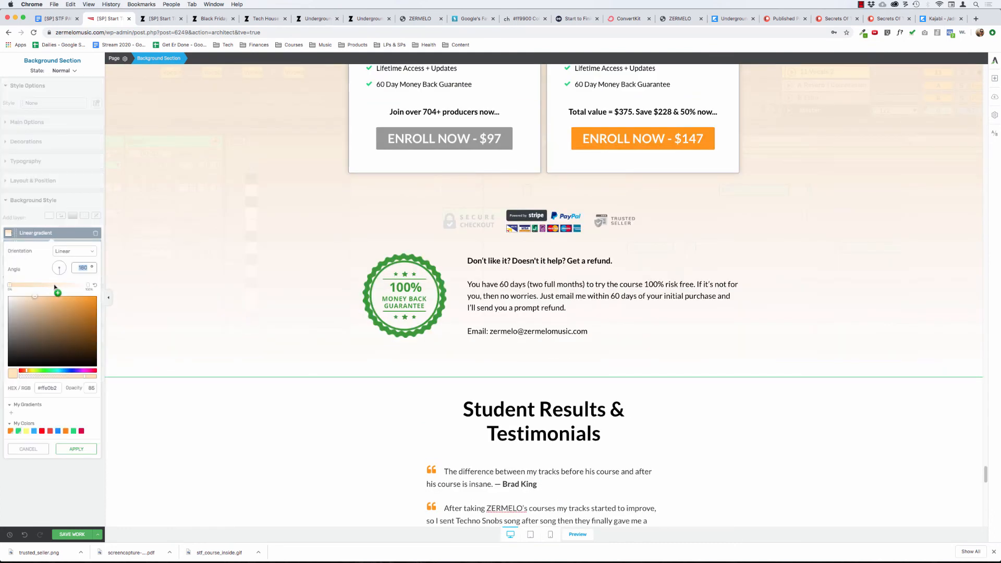
pyautogui.click(55, 286)
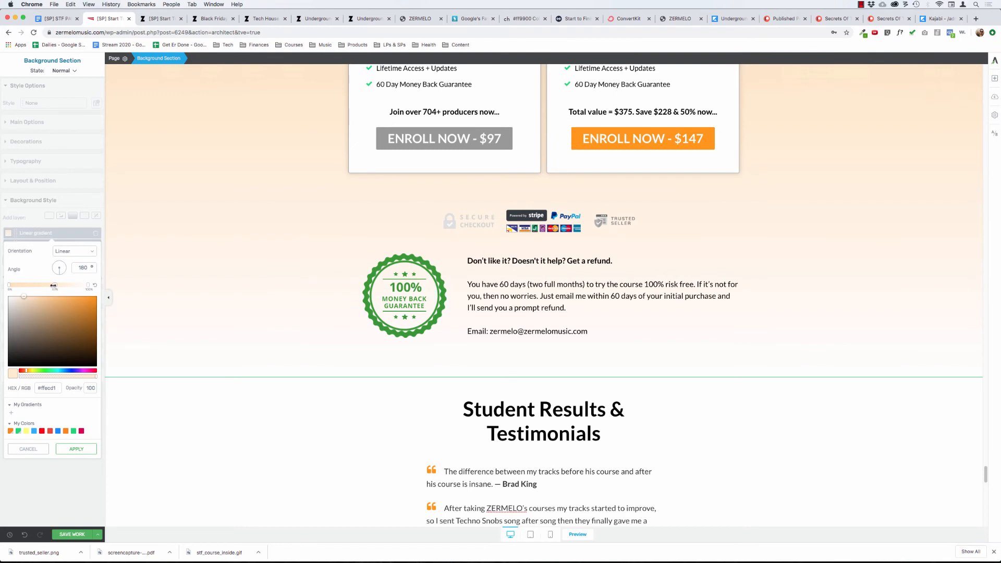
pyautogui.moveTo(53, 285)
pyautogui.mouseDown()
pyautogui.moveTo(23, 284)
pyautogui.moveTo(79, 286)
pyautogui.moveTo(41, 285)
pyautogui.mouseUp()
# Try the gradient's middle color stop at several positions further toward the white end and compare the effect on the pricing section.
pyautogui.scroll(5, 268, 252)
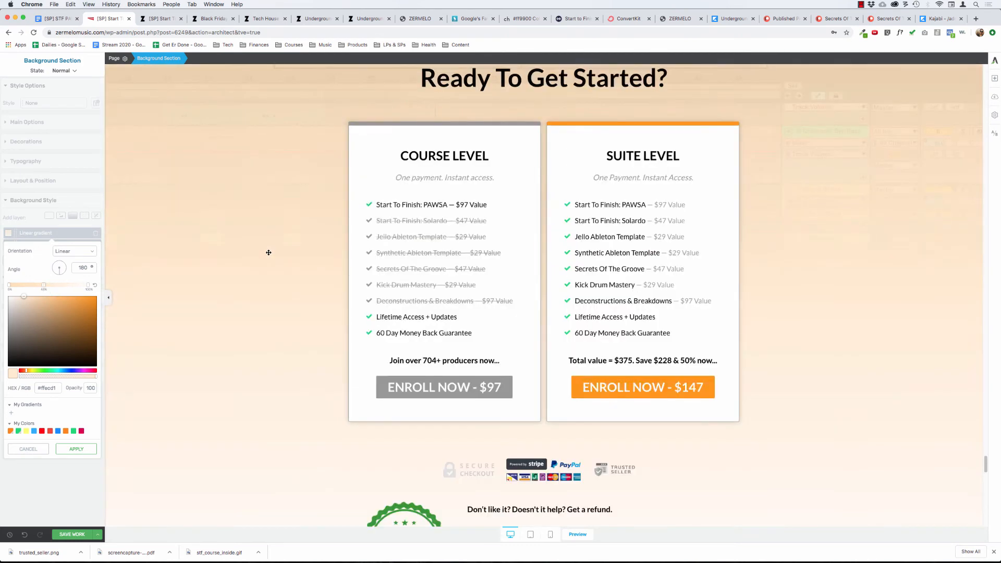
pyautogui.scroll(3, 269, 252)
pyautogui.scroll(-2, 269, 252)
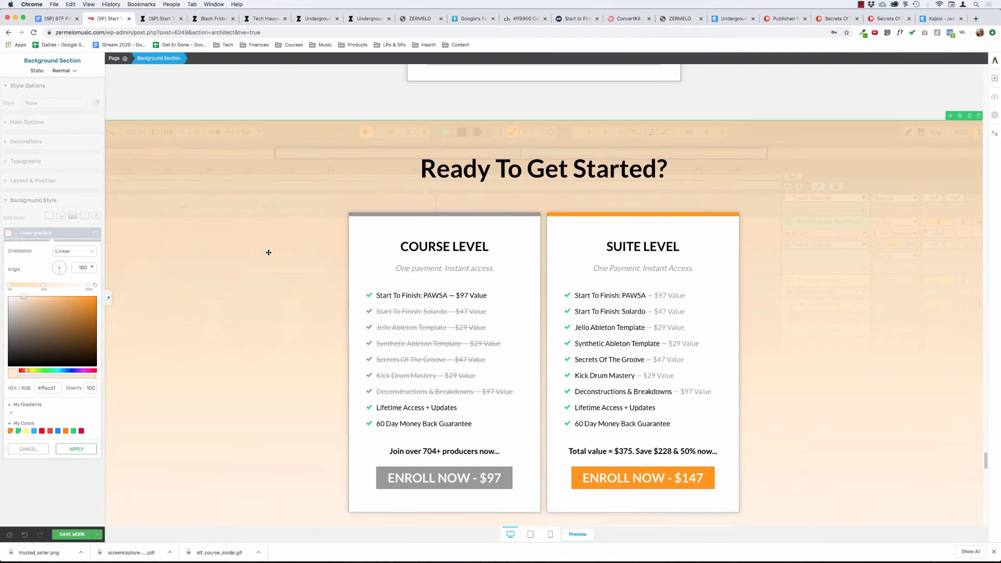
pyautogui.scroll(-3, 268, 253)
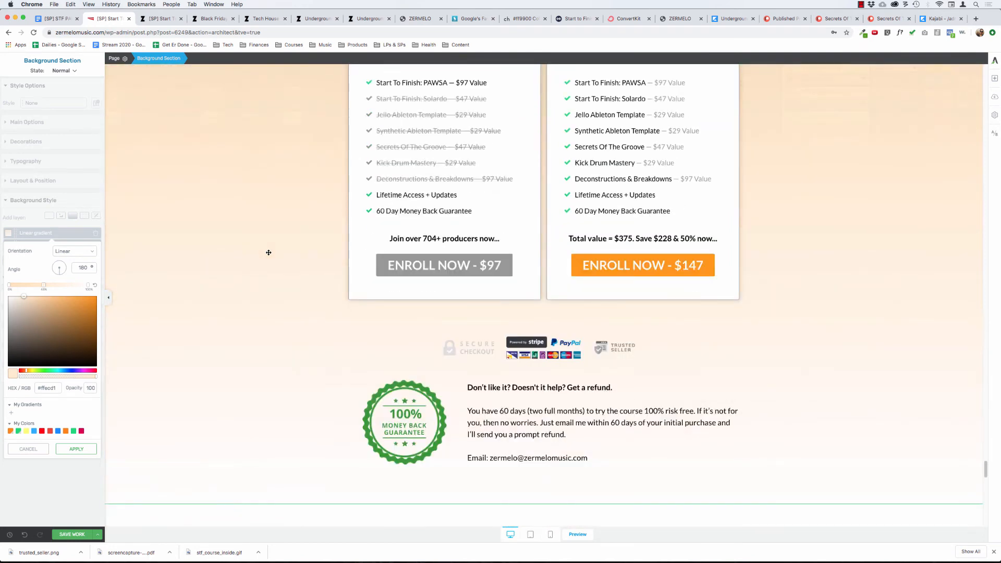
pyautogui.scroll(5, 269, 252)
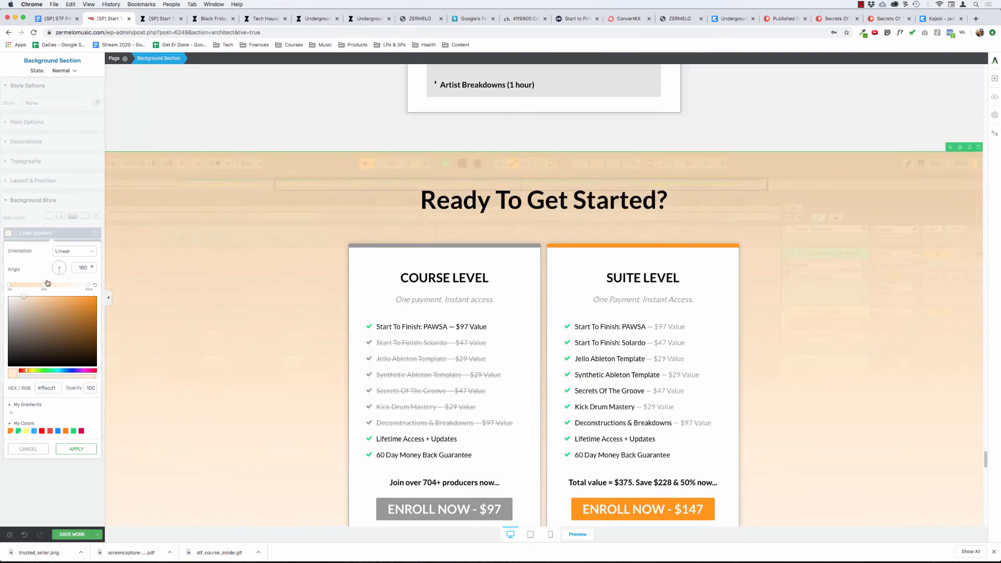
pyautogui.scroll(-3, 221, 310)
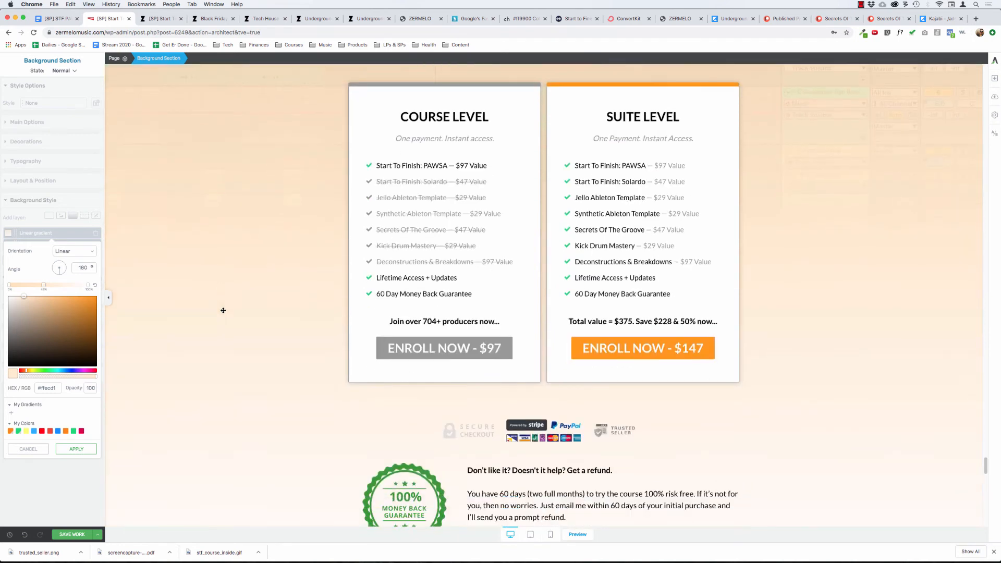
pyautogui.scroll(-3, 317, 339)
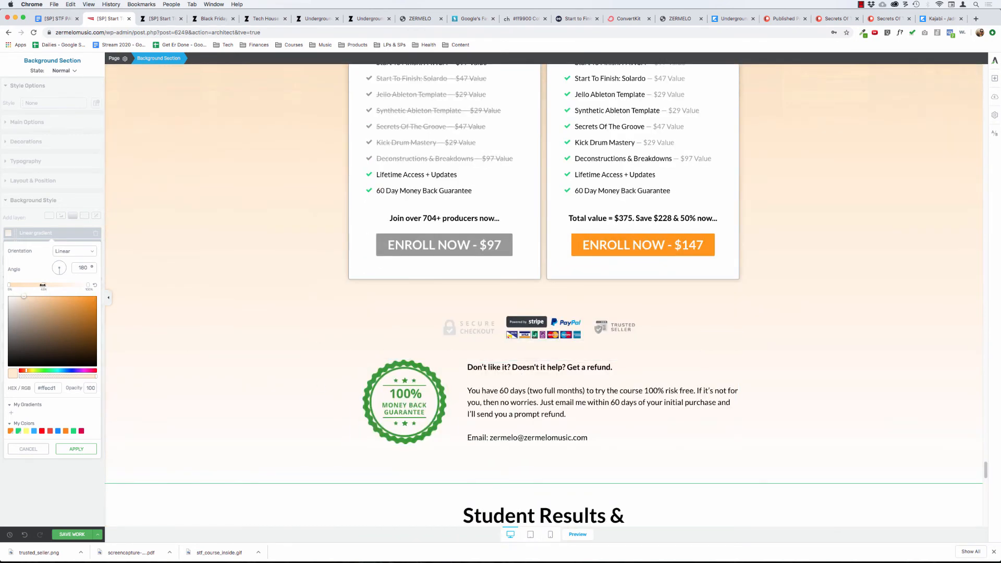
pyautogui.moveTo(43, 285)
pyautogui.mouseDown()
pyautogui.moveTo(102, 287)
pyautogui.moveTo(52, 285)
pyautogui.mouseUp()
pyautogui.rightClick(51, 285)
pyautogui.click(43, 286)
pyautogui.moveTo(53, 293); pyautogui.dragTo(57, 293)
pyautogui.moveTo(55, 285); pyautogui.dragTo(50, 286)
# Move the gradient's middle color stop slightly closer to the white end and set its opacity to 88.
pyautogui.scroll(4, 194, 279)
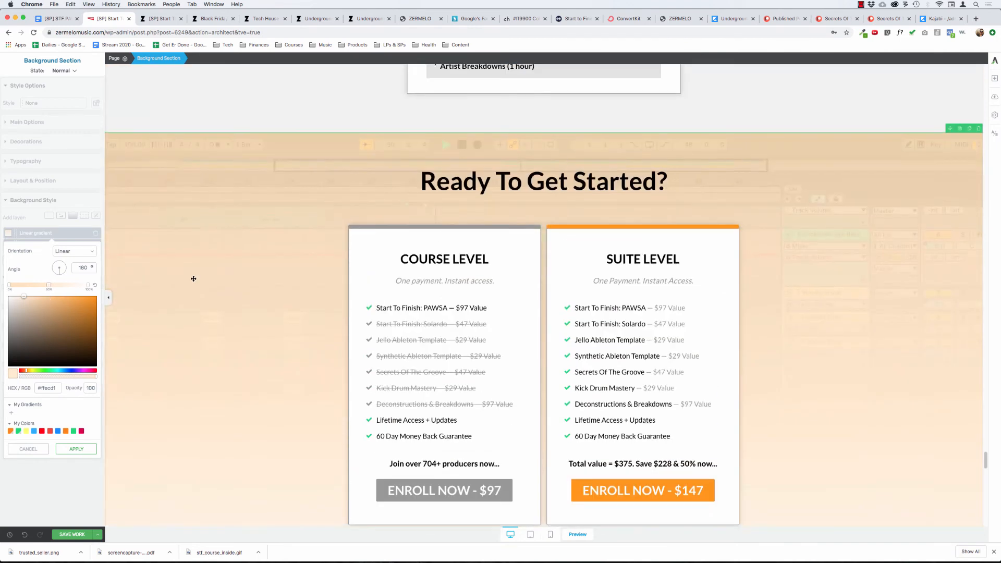
pyautogui.press('super+minus')
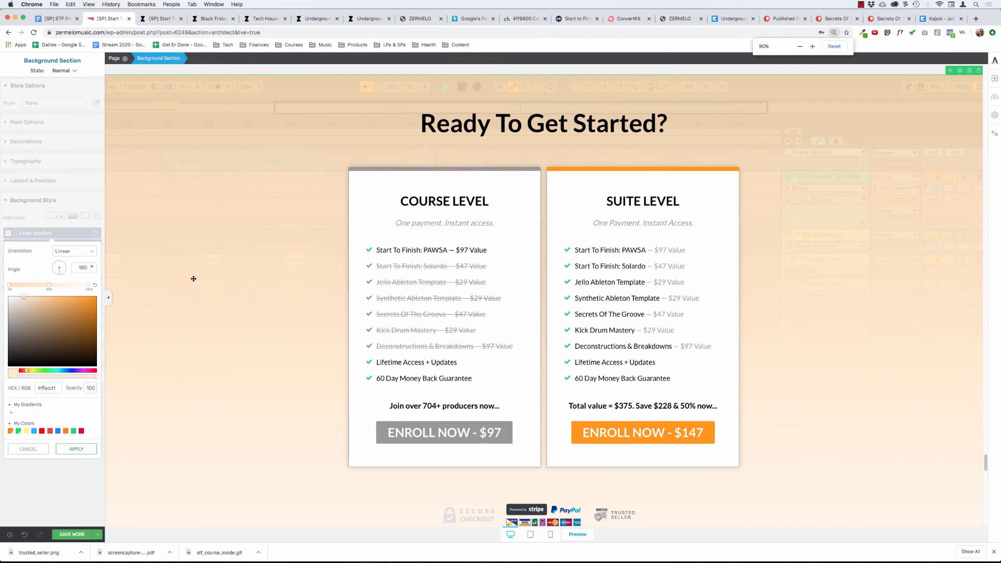
pyautogui.press('super+minus')
pyautogui.scroll(-1, 193, 279)
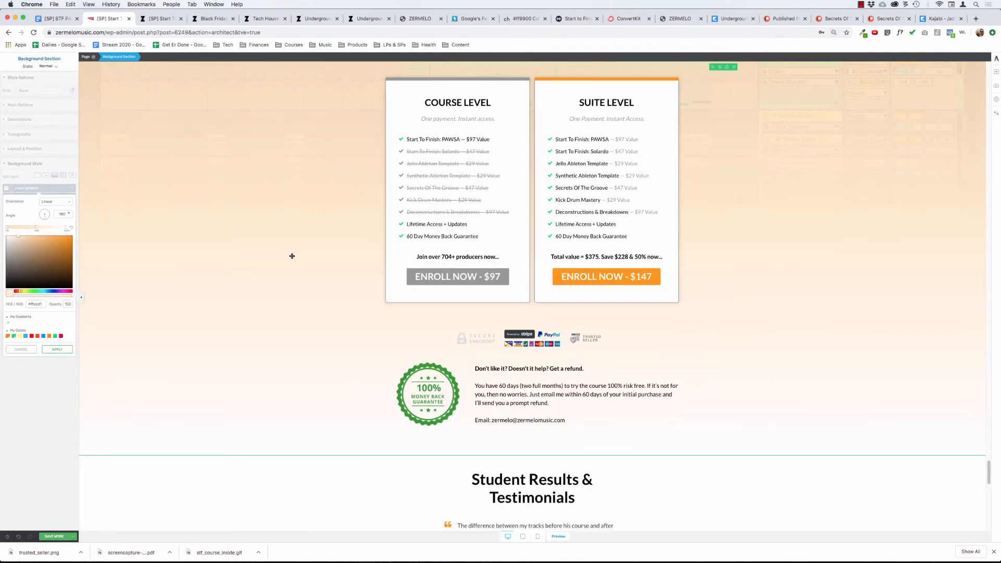
pyautogui.scroll(5, 292, 256)
pyautogui.scroll(-4, 292, 256)
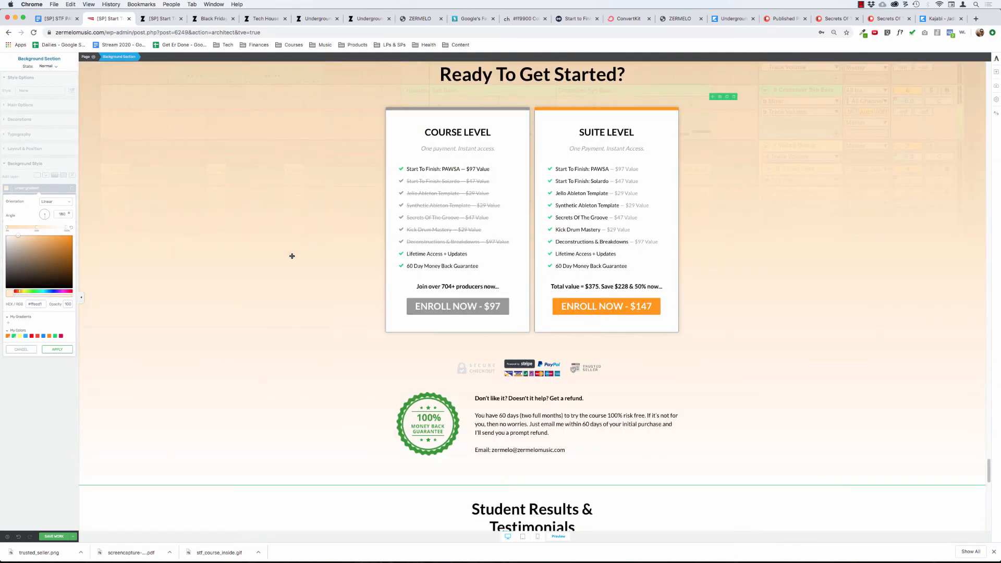
pyautogui.scroll(1, 292, 256)
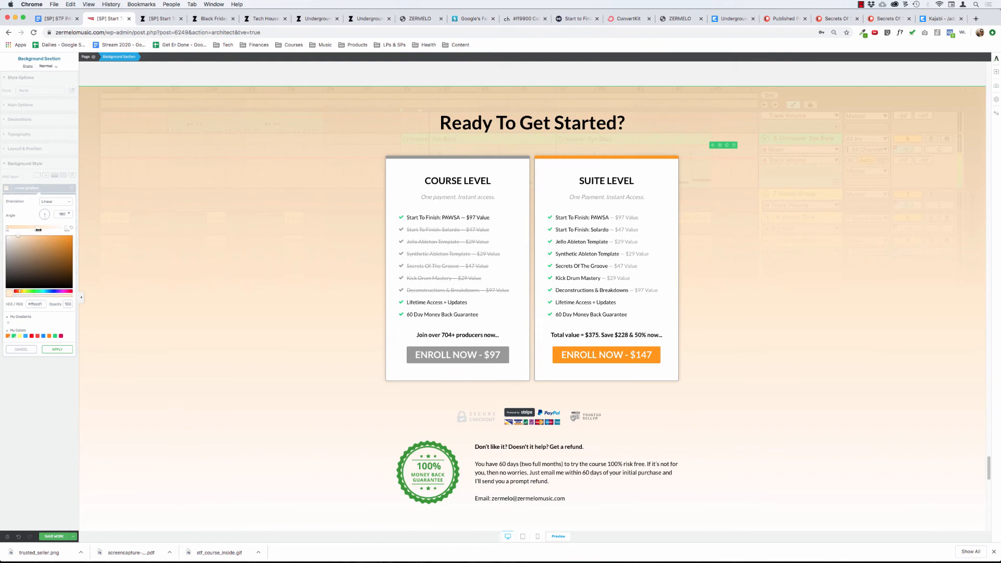
pyautogui.moveTo(35, 228)
pyautogui.mouseDown()
pyautogui.moveTo(16, 231)
pyautogui.moveTo(59, 235)
pyautogui.moveTo(46, 236)
pyautogui.mouseUp()
pyautogui.write('88')
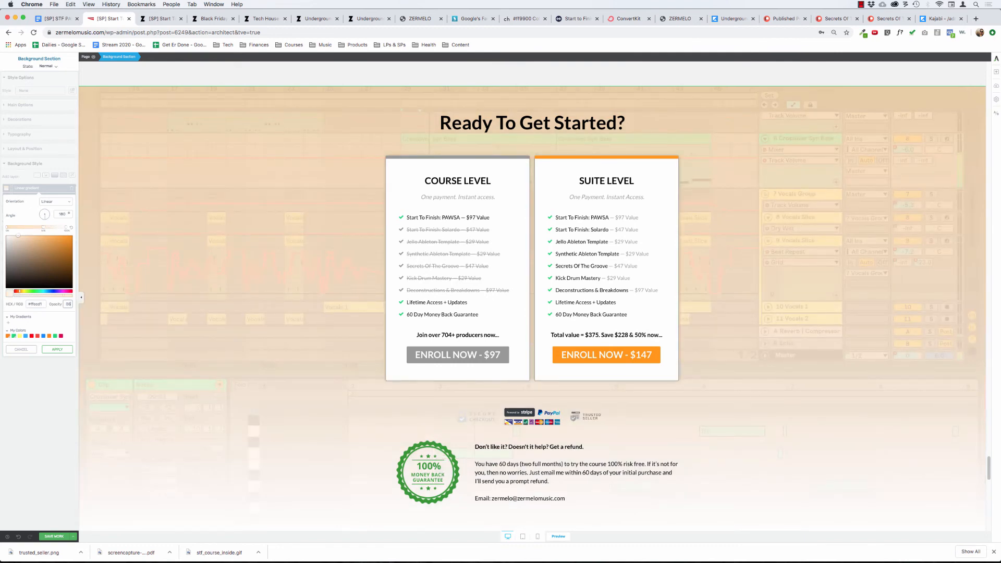
# Pull the gradient's white end stop inward, shift the middle stop toward the start, and close the gradient settings.
pyautogui.click(71, 228)
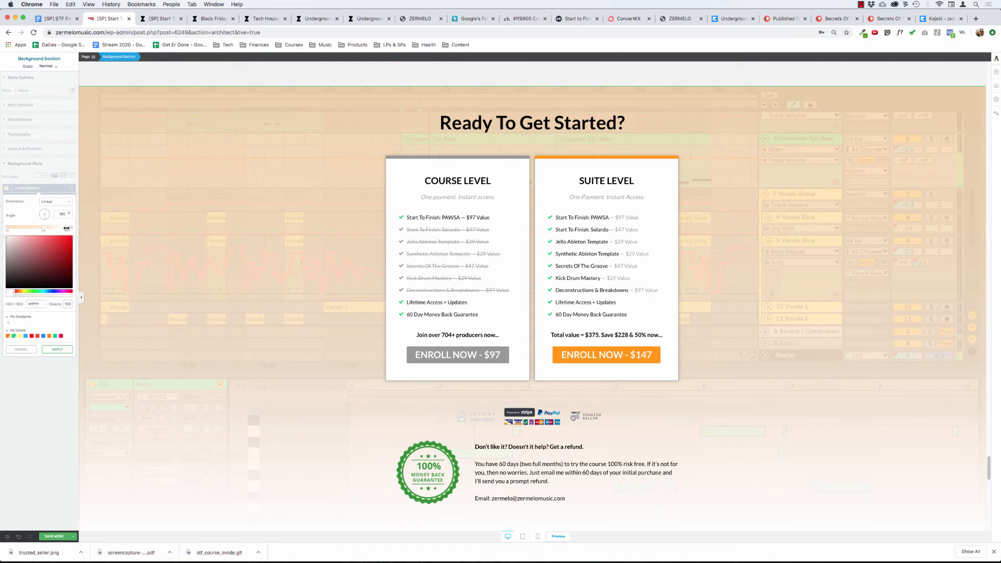
pyautogui.moveTo(60, 229); pyautogui.dragTo(53, 230)
pyautogui.scroll(-1, 182, 261)
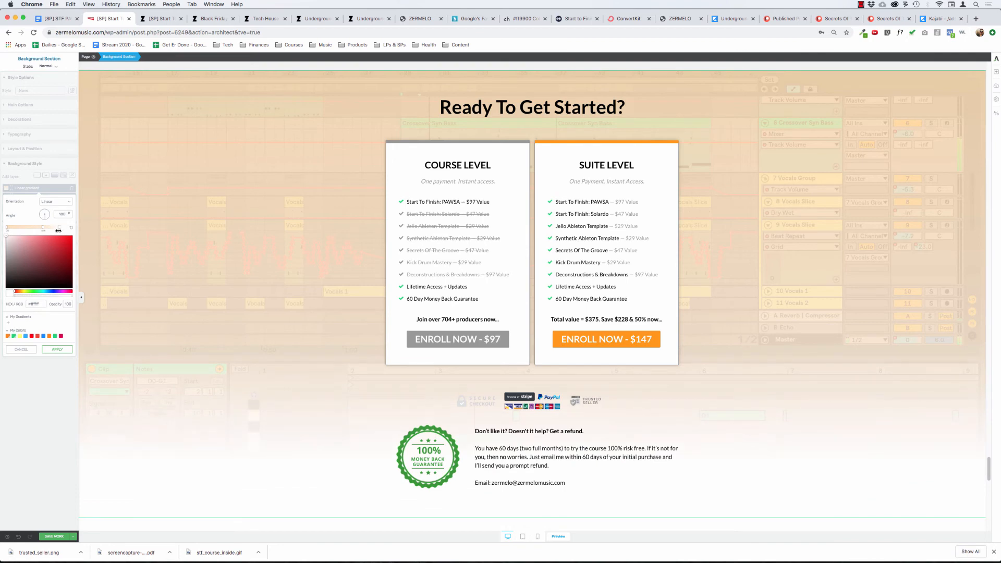
pyautogui.click(41, 229)
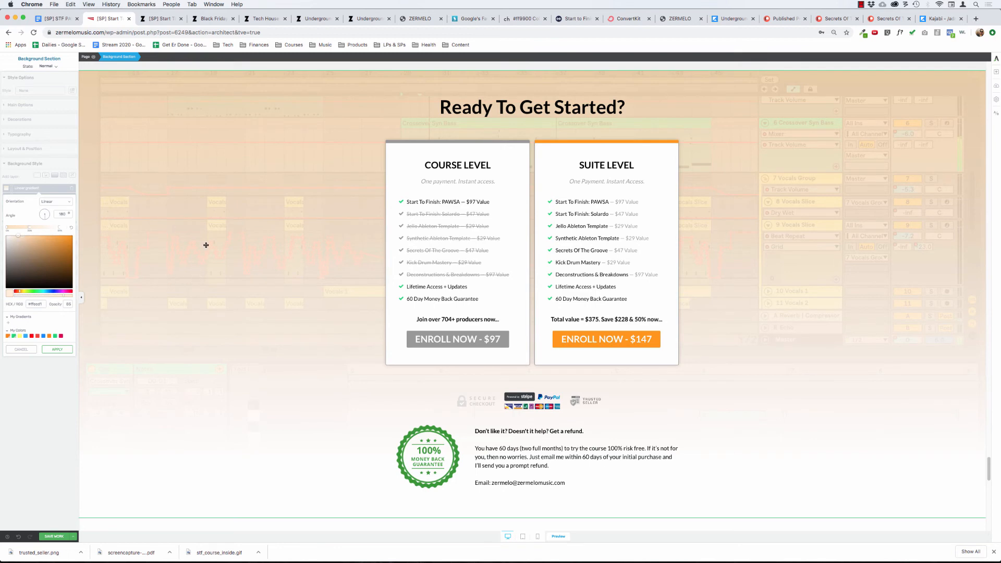
pyautogui.press('super+0')
pyautogui.scroll(-6, 311, 231)
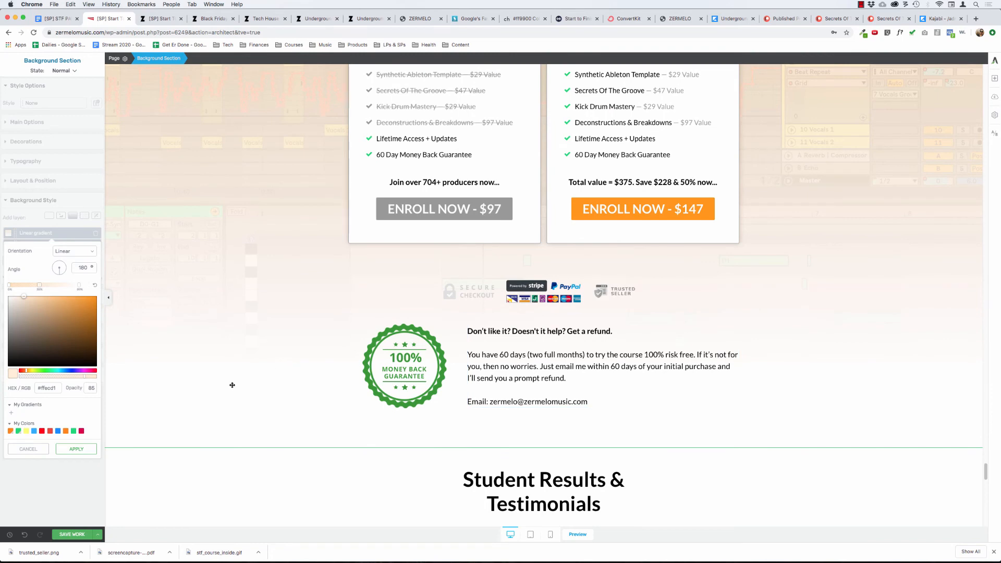
pyautogui.click(270, 473)
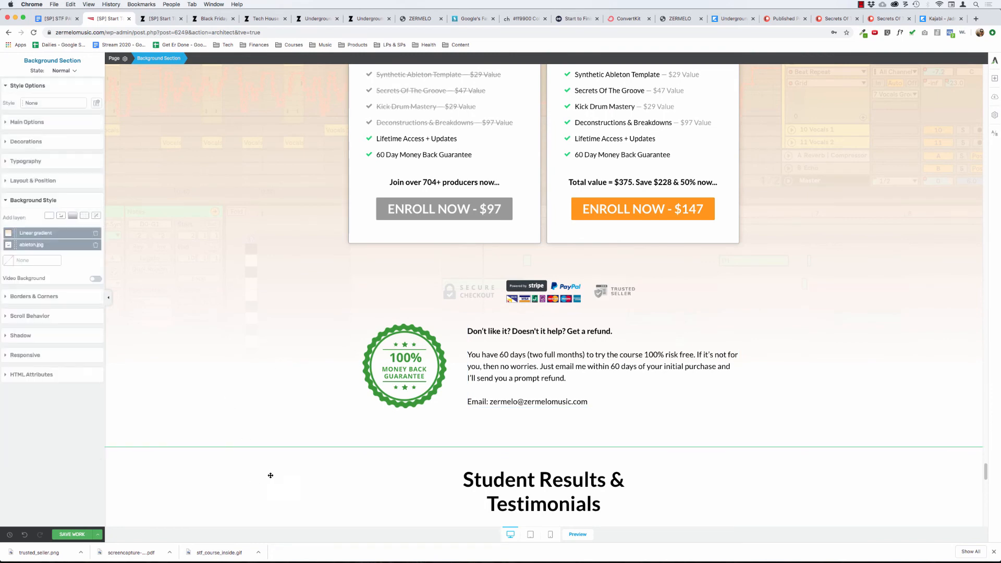
# Set the Student Results & Testimonials section's background color to light gray (#f2f2f2) and apply it.
pyautogui.click(527, 479)
pyautogui.scroll(-2, 357, 357)
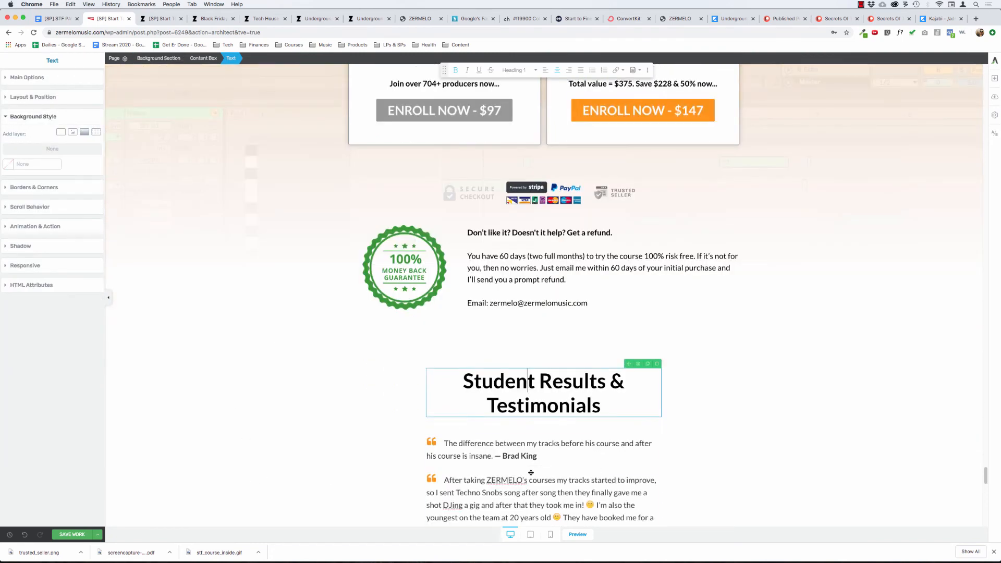
pyautogui.scroll(-3, 288, 376)
pyautogui.click(510, 380)
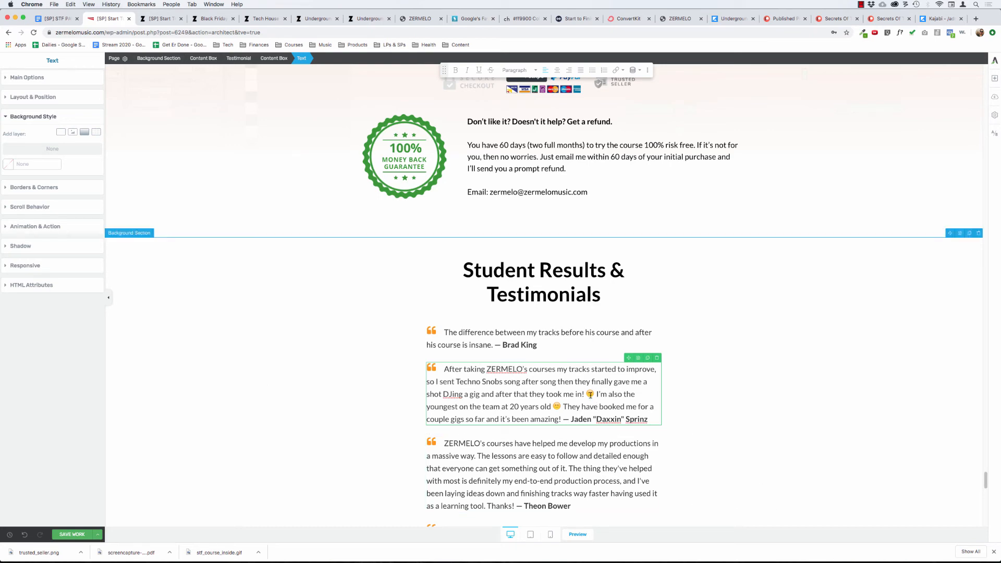
pyautogui.scroll(-14, 288, 314)
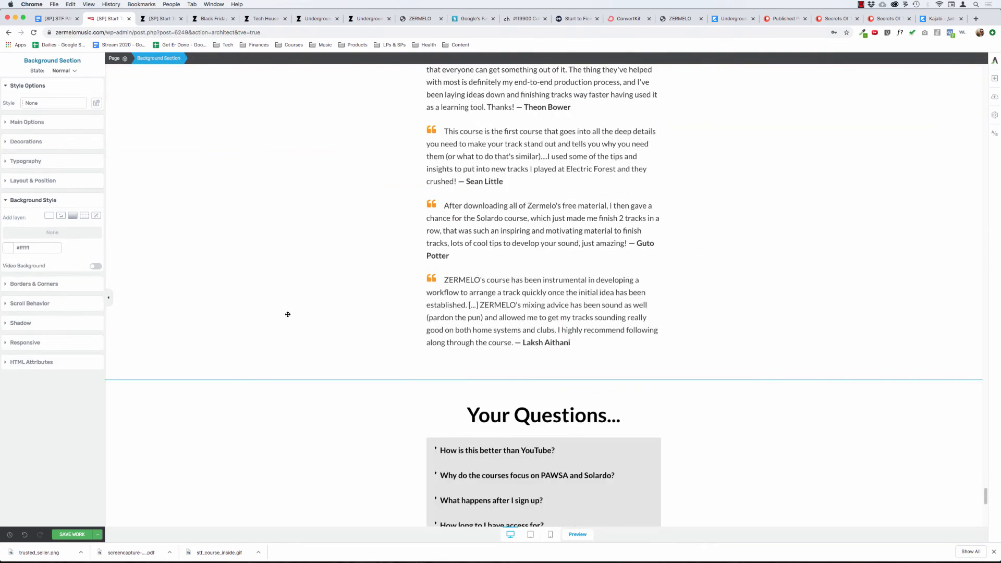
pyautogui.click(261, 131)
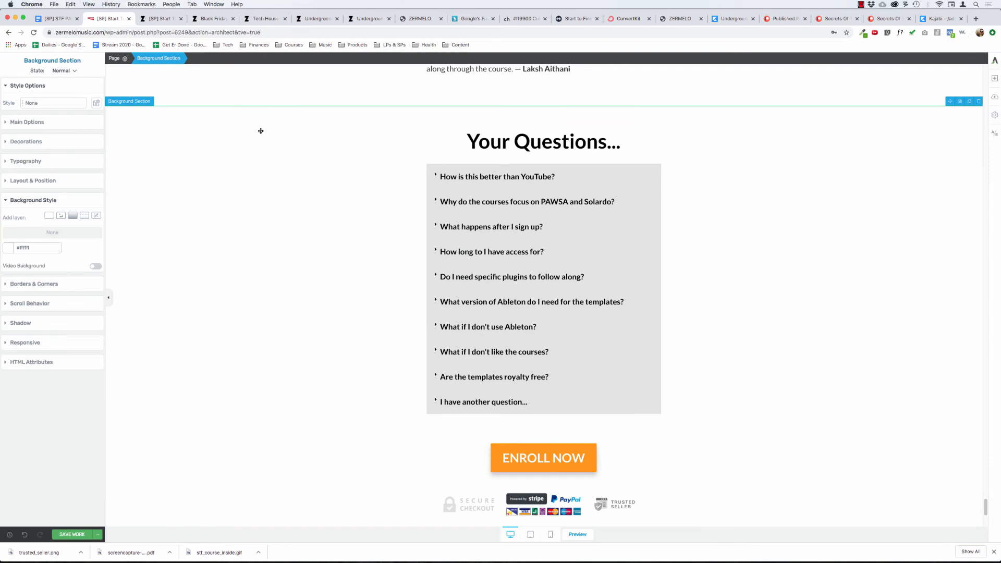
pyautogui.scroll(5, 217, 167)
pyautogui.scroll(7, 218, 167)
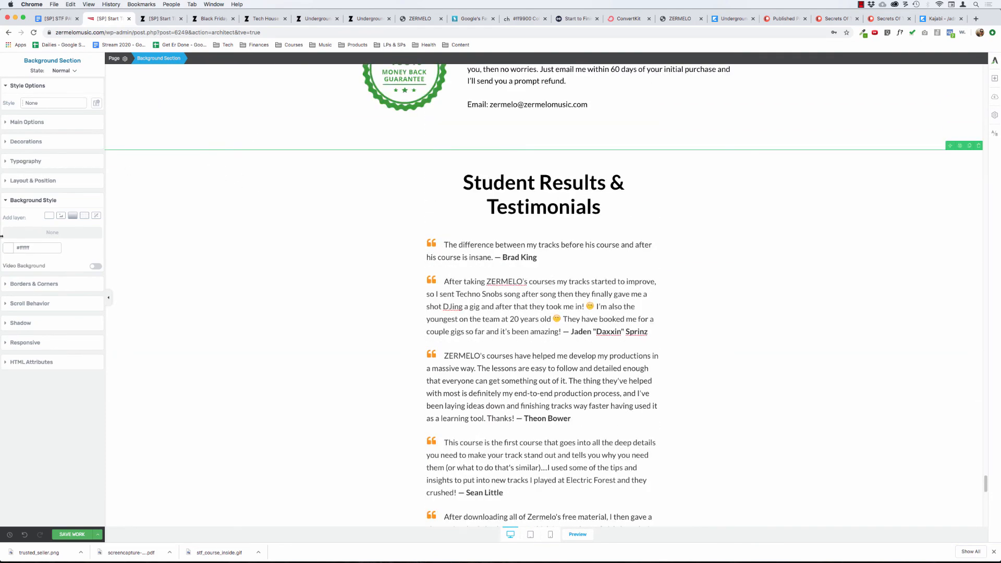
pyautogui.click(8, 247)
pyautogui.doubleClick(50, 354)
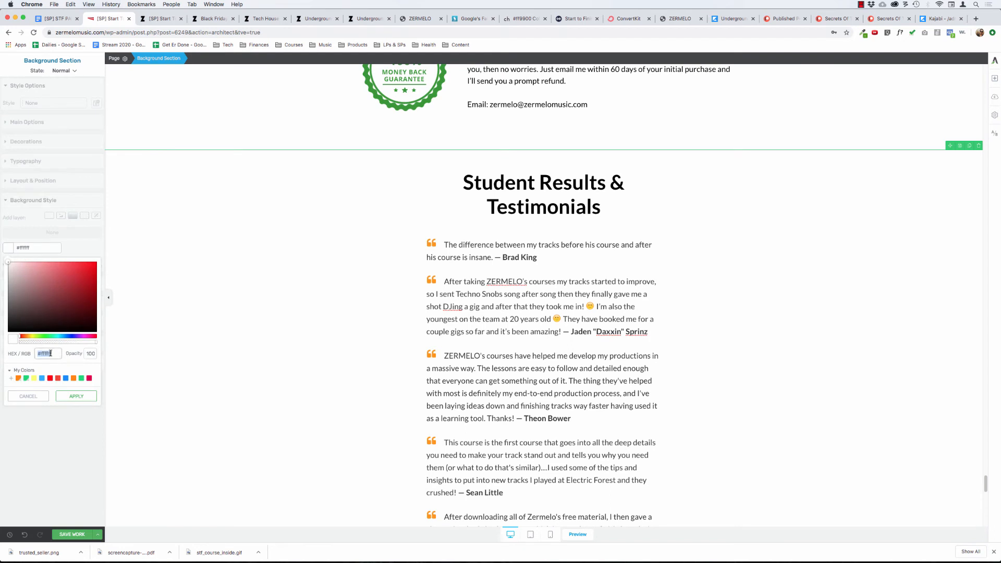
pyautogui.write('f2f2f2')
pyautogui.click(76, 397)
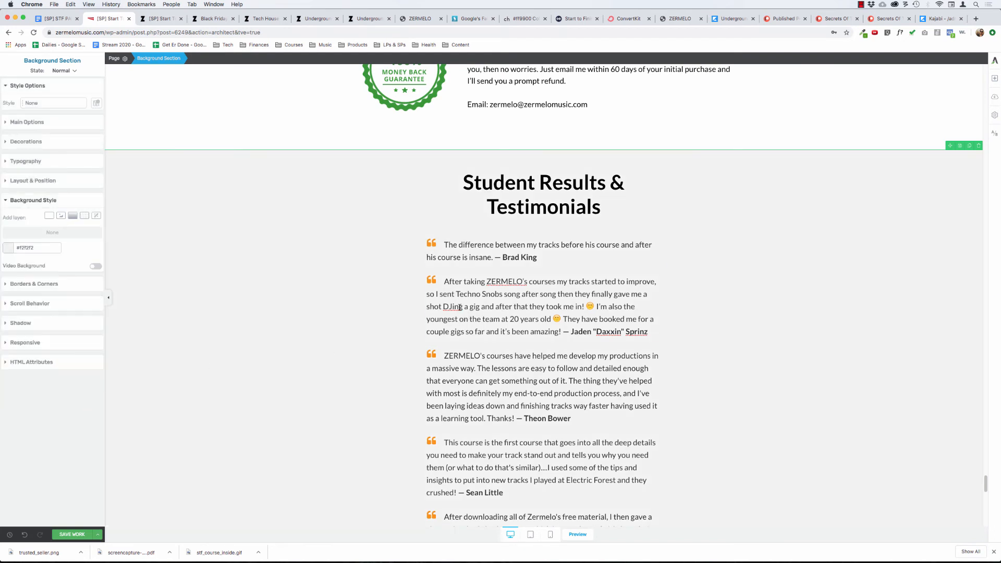
pyautogui.click(464, 314)
pyautogui.click(236, 314)
# Examine the page's backgrounds and layout from the refund guarantee through the testimonials and Your Questions sections to the Reddit quote.
pyautogui.scroll(2, 234, 315)
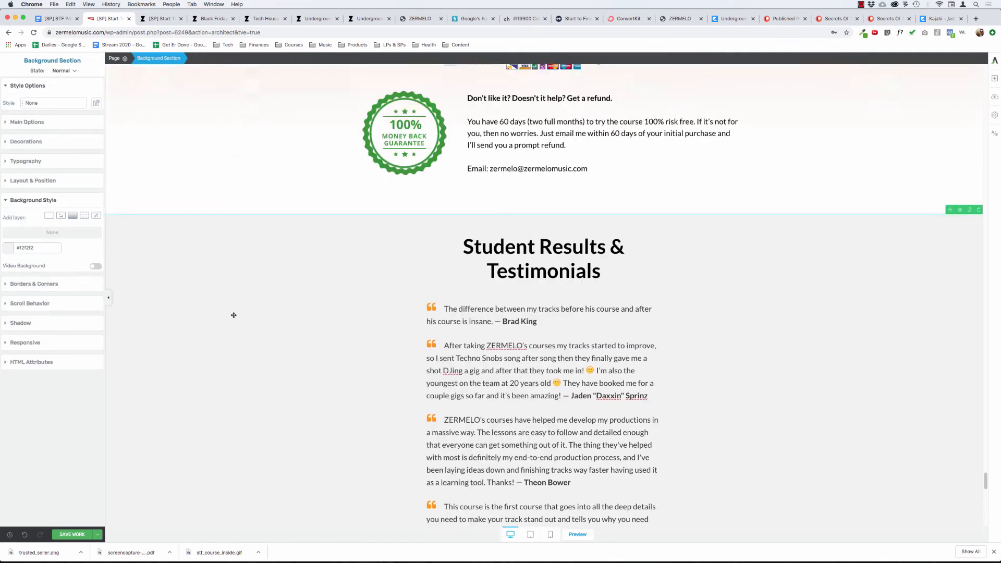
pyautogui.scroll(2, 234, 315)
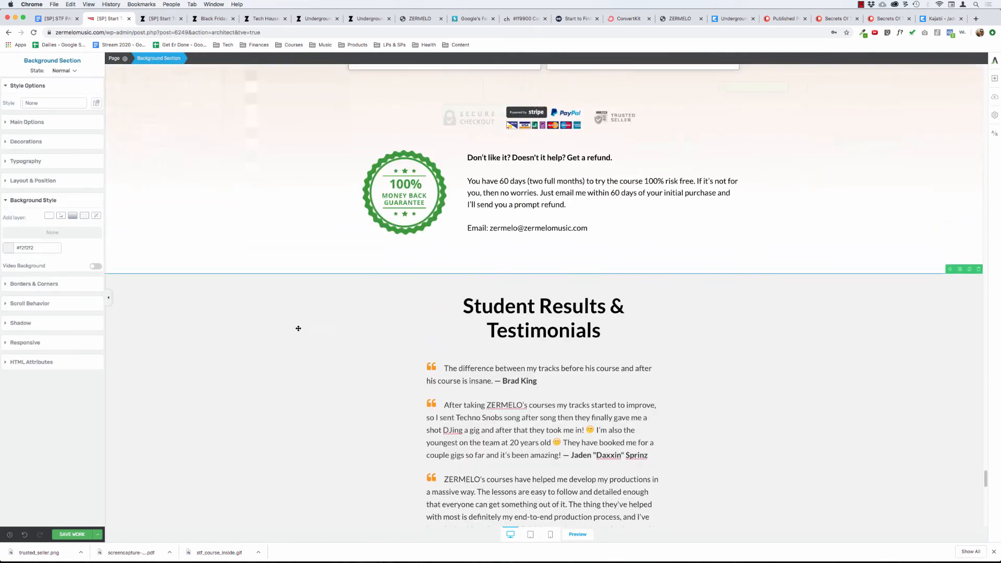
pyautogui.scroll(-8, 322, 431)
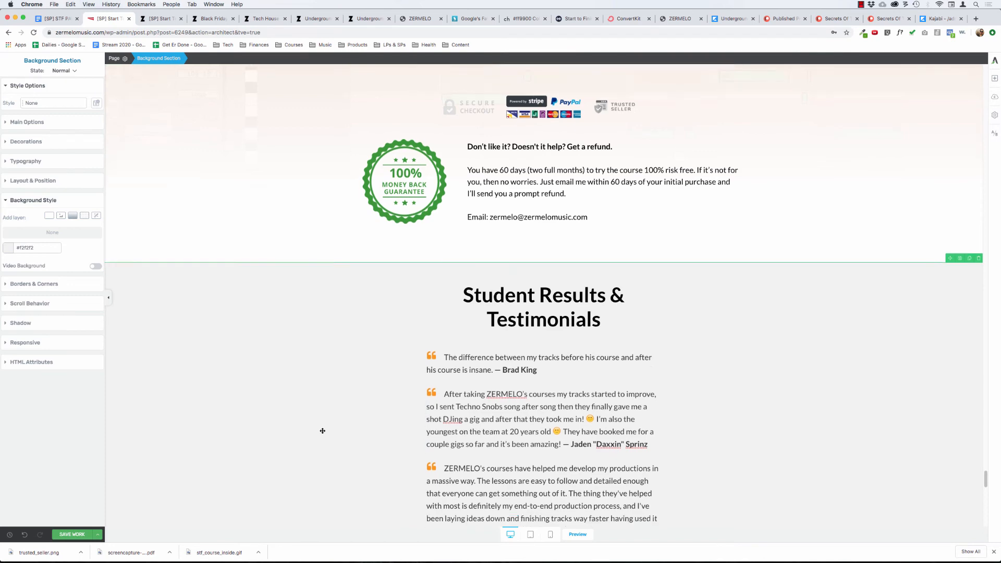
pyautogui.scroll(-3, 322, 431)
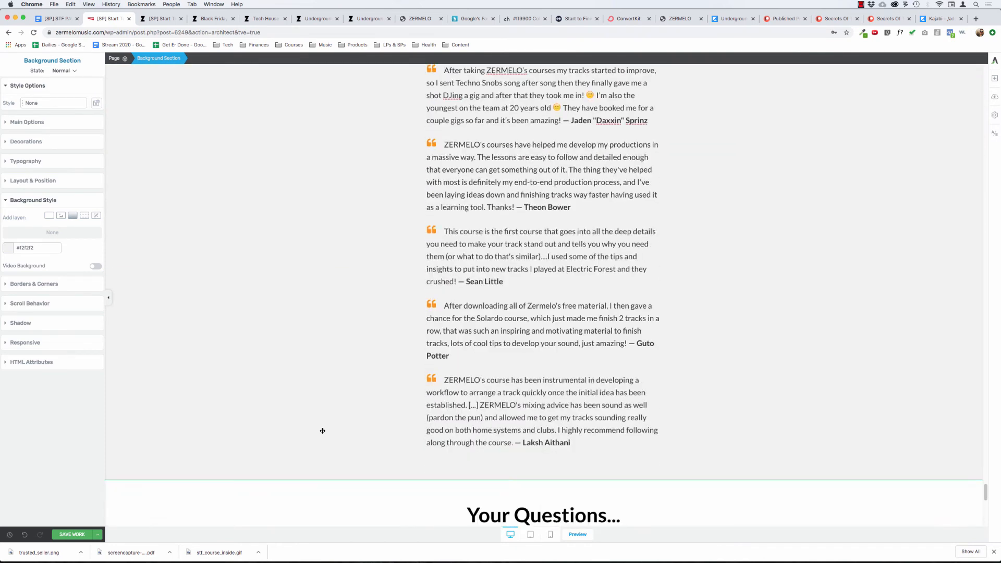
pyautogui.scroll(-15, 322, 431)
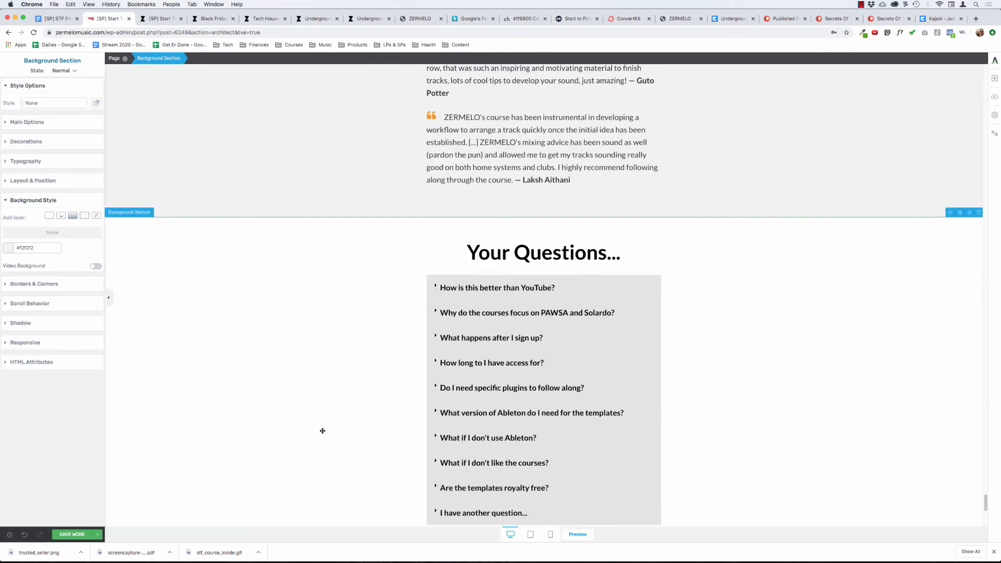
pyautogui.scroll(-5, 322, 431)
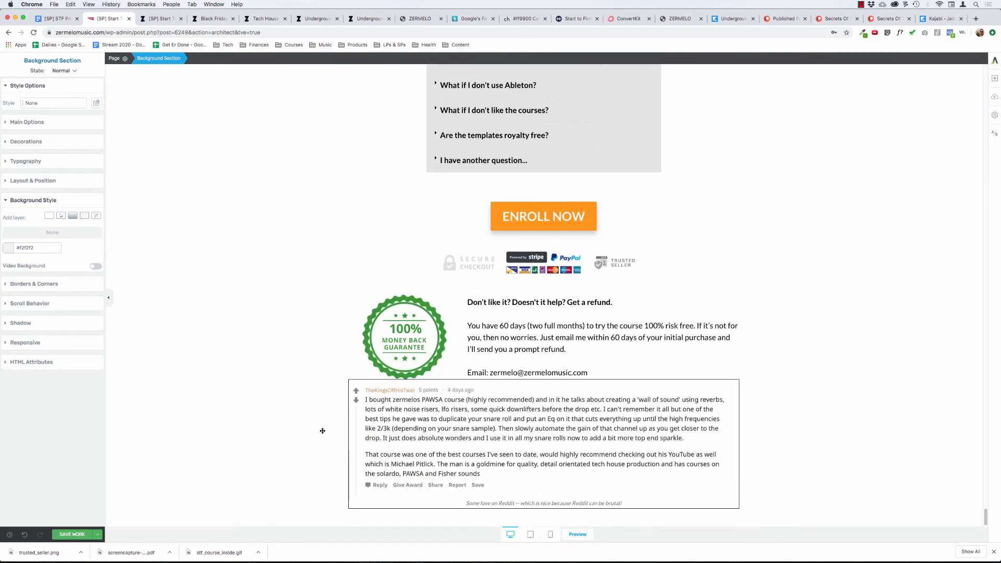
pyautogui.scroll(2, 322, 431)
pyautogui.scroll(-2, 335, 268)
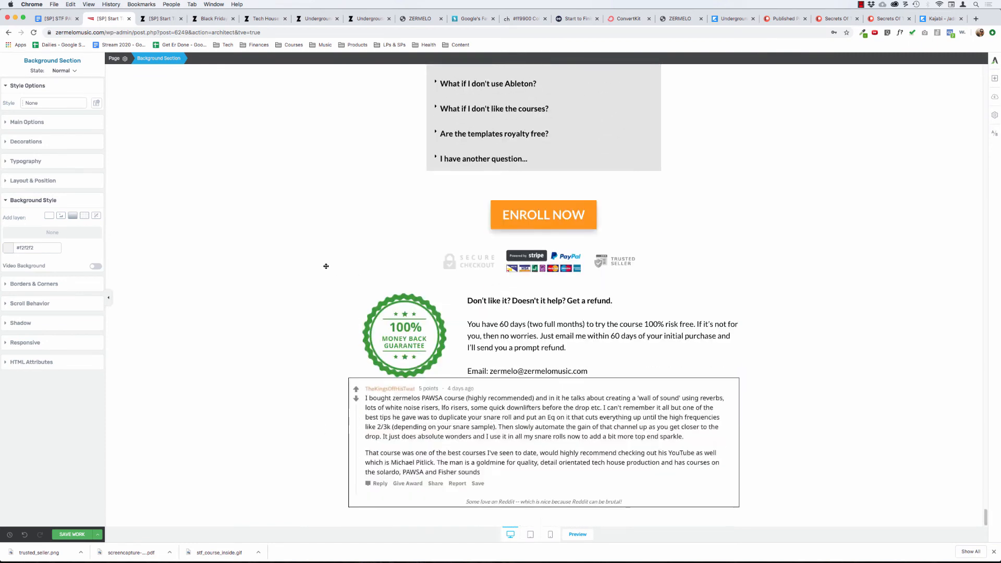
pyautogui.scroll(5, 327, 268)
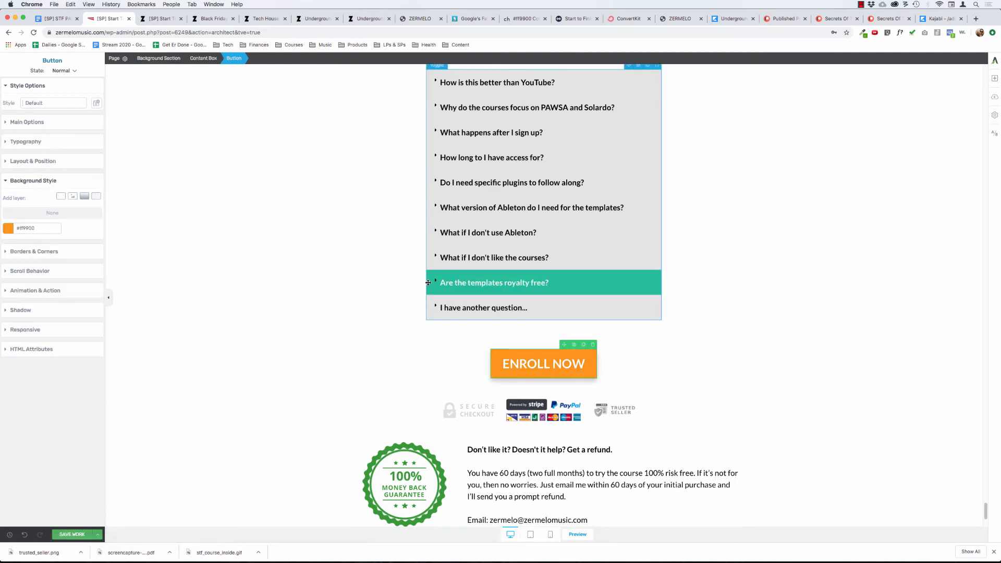
# Set the top margin of the ENROLL NOW button below the FAQ toggles to 0.
pyautogui.click(495, 283)
pyautogui.click(243, 58)
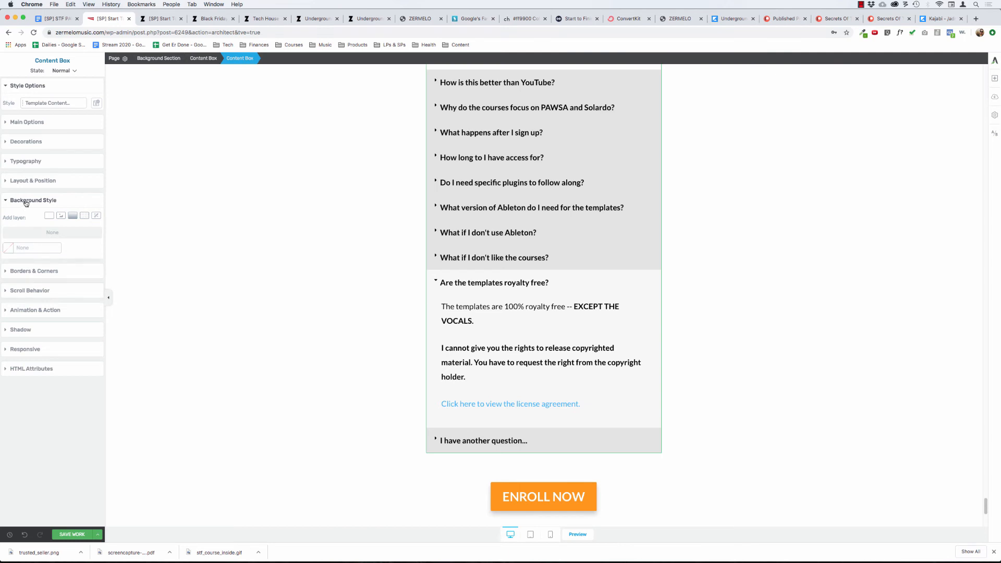
pyautogui.click(46, 181)
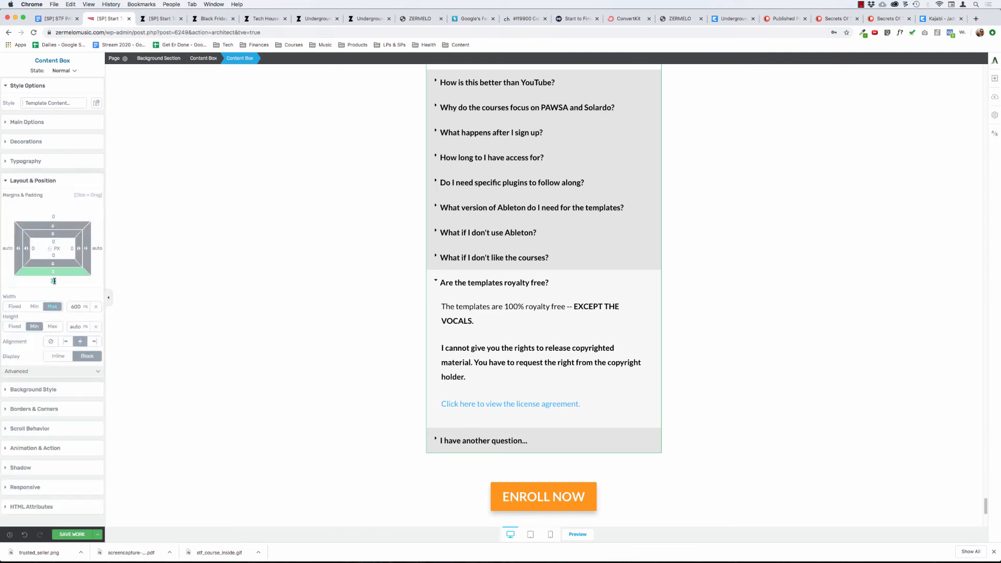
pyautogui.scroll(-4, 227, 320)
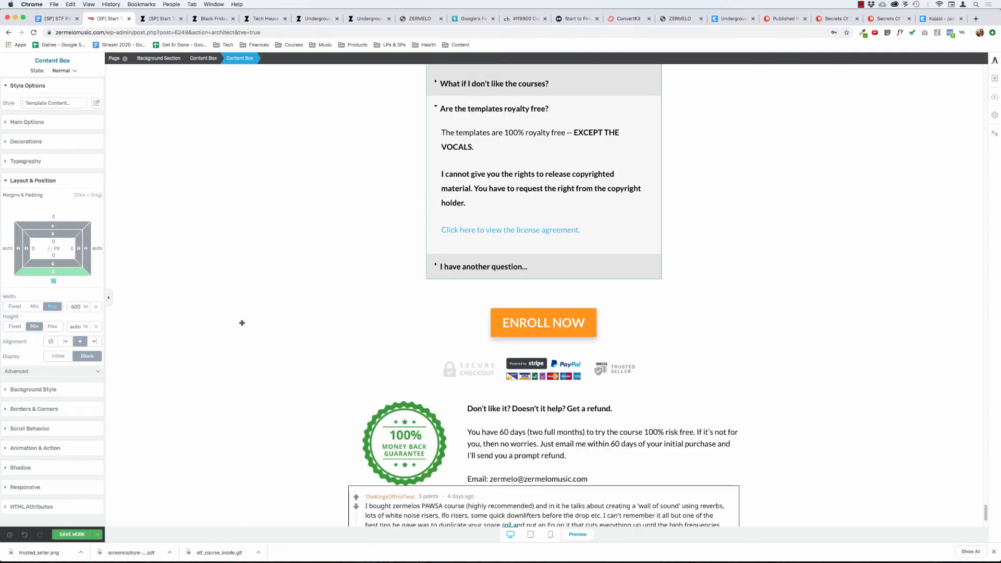
pyautogui.click(496, 313)
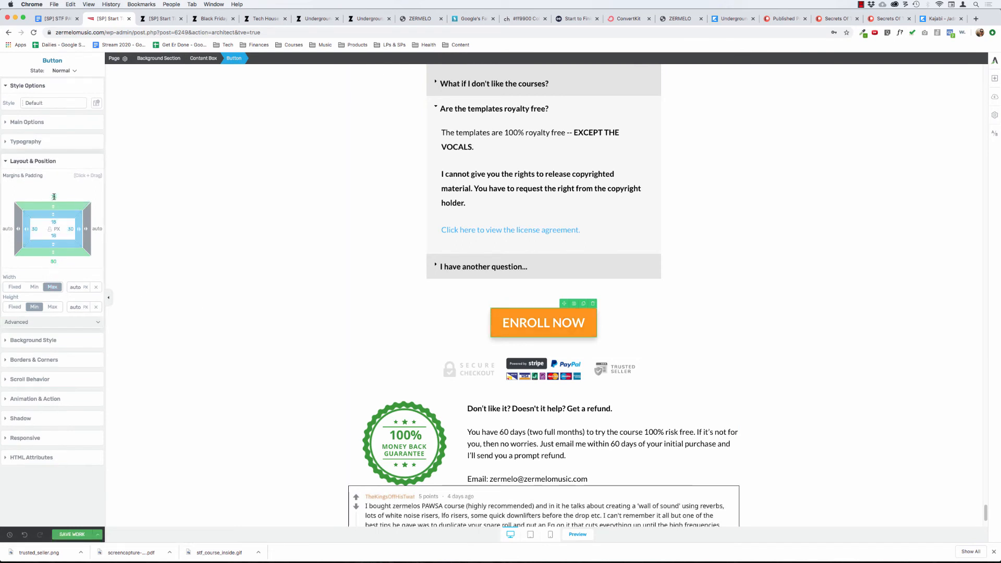
pyautogui.write('0')
# Set the FAQ content box's bottom margin to 0 and the ENROLL NOW button's top and bottom margins to 75 px.
pyautogui.click(204, 59)
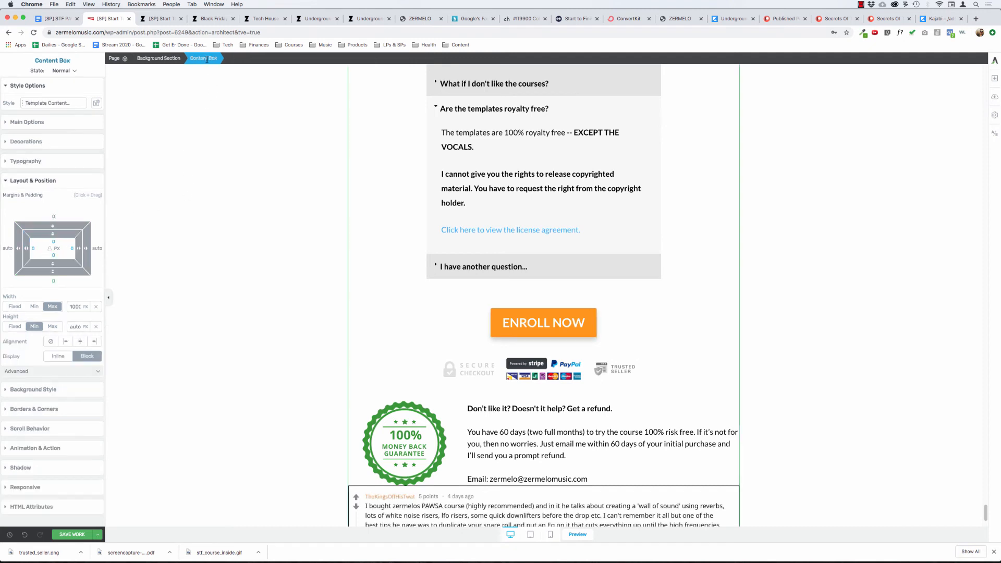
pyautogui.click(428, 261)
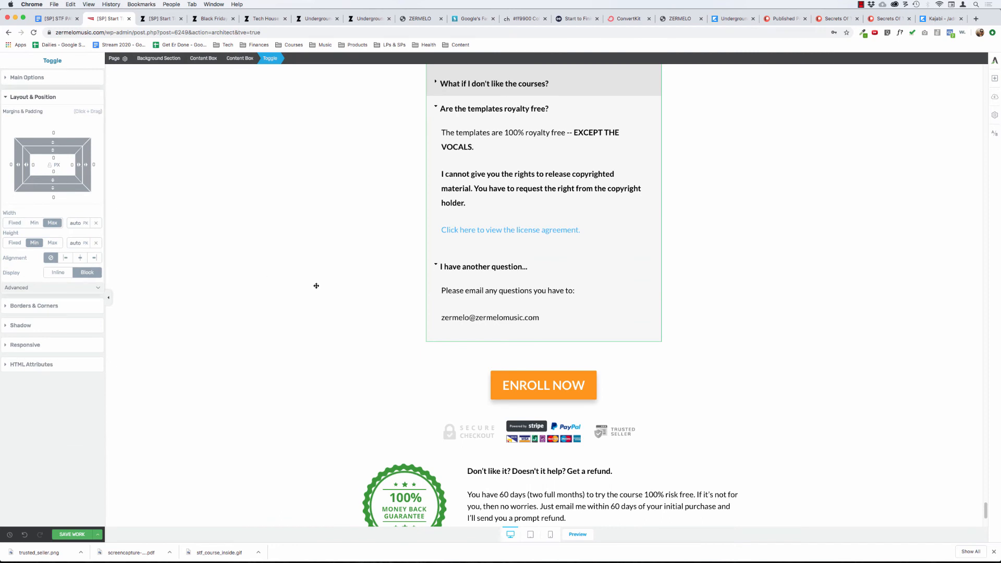
pyautogui.click(543, 386)
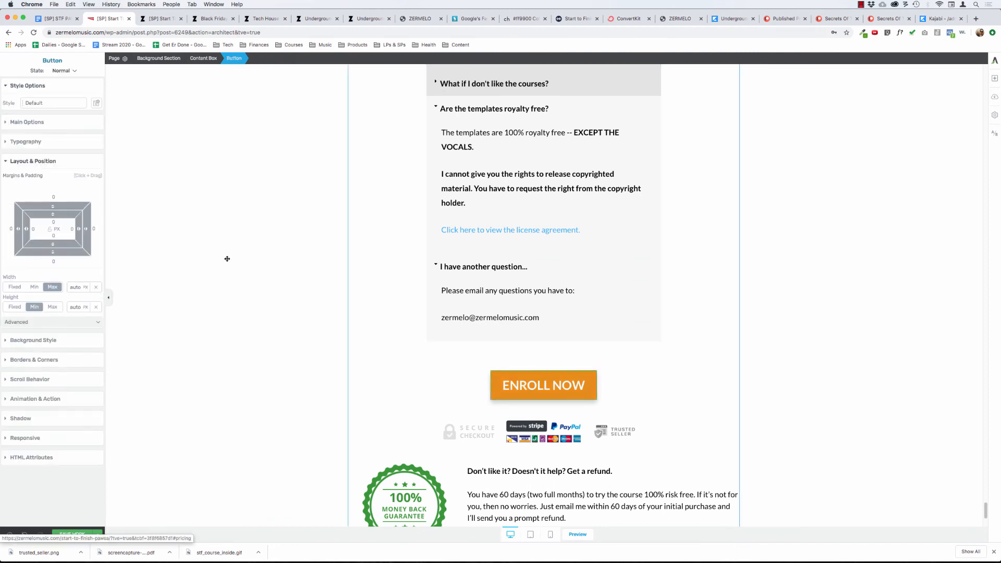
pyautogui.click(428, 261)
pyautogui.click(250, 58)
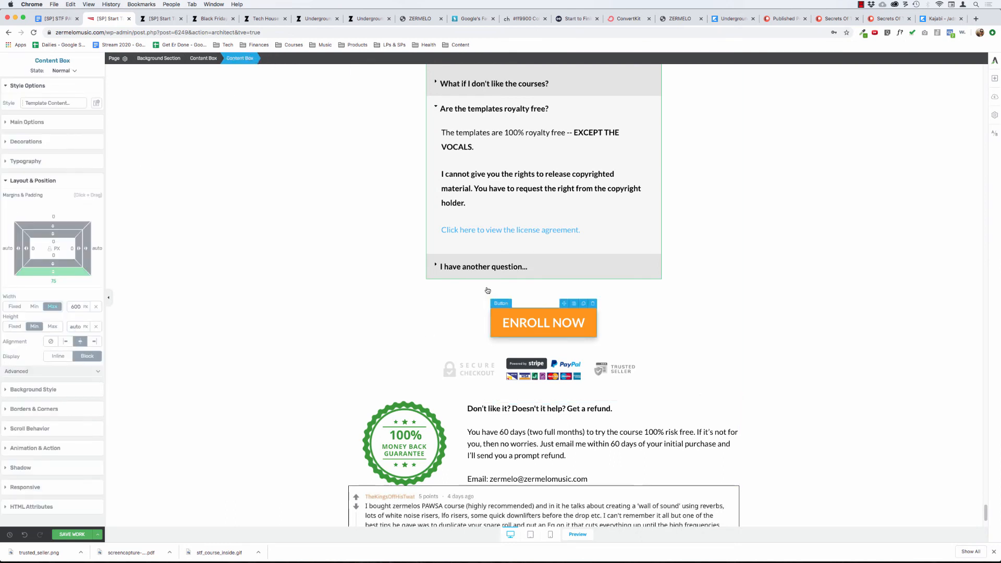
pyautogui.write('0')
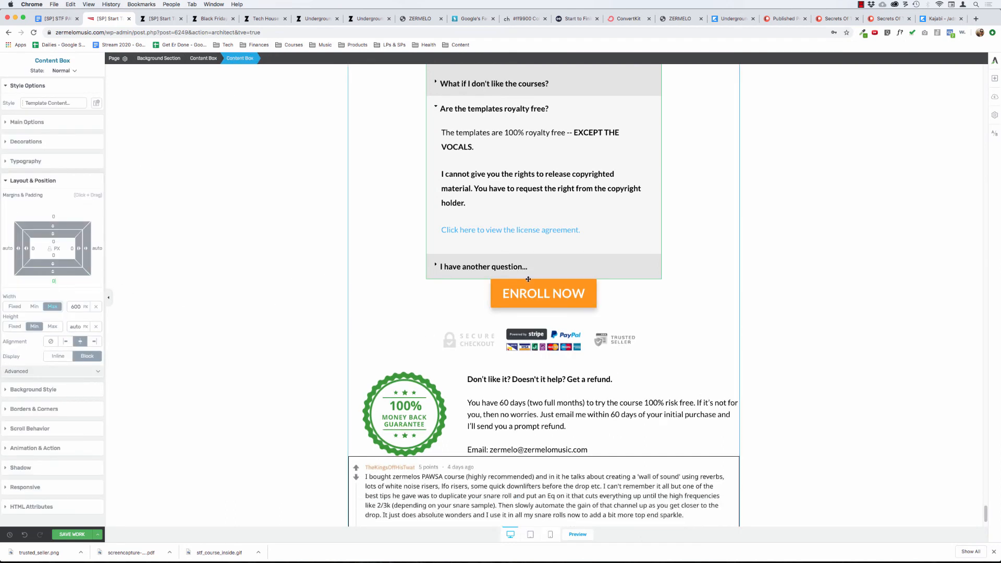
pyautogui.click(543, 293)
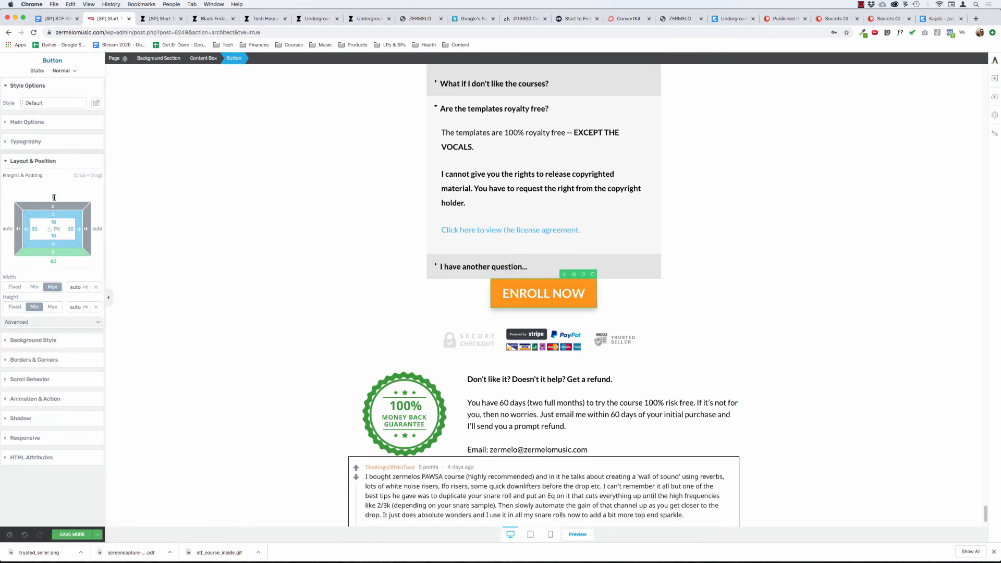
pyautogui.write('75')
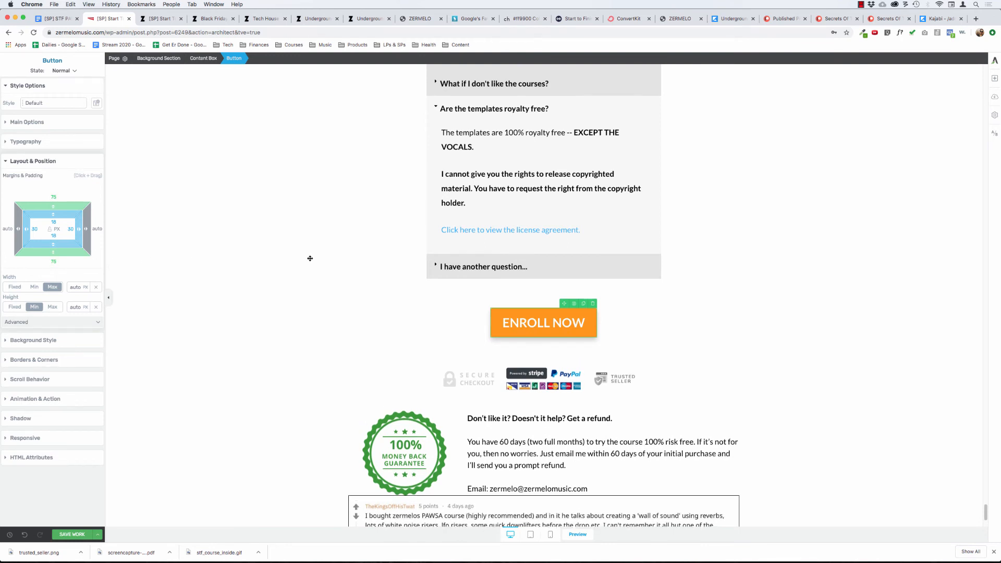
# Insert a Content Box between the pricing cards and the payment trust badges.
pyautogui.click(322, 238)
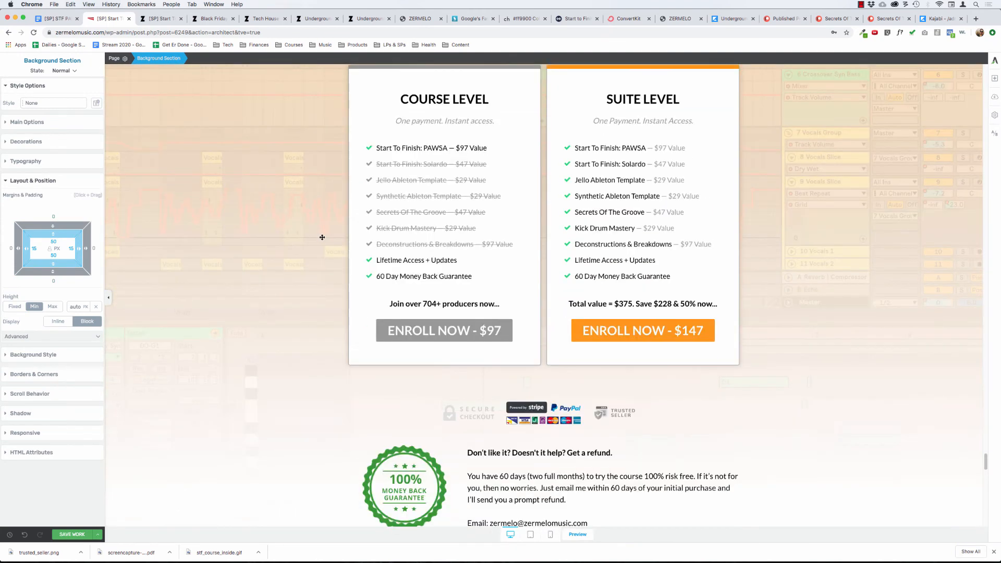
pyautogui.click(995, 79)
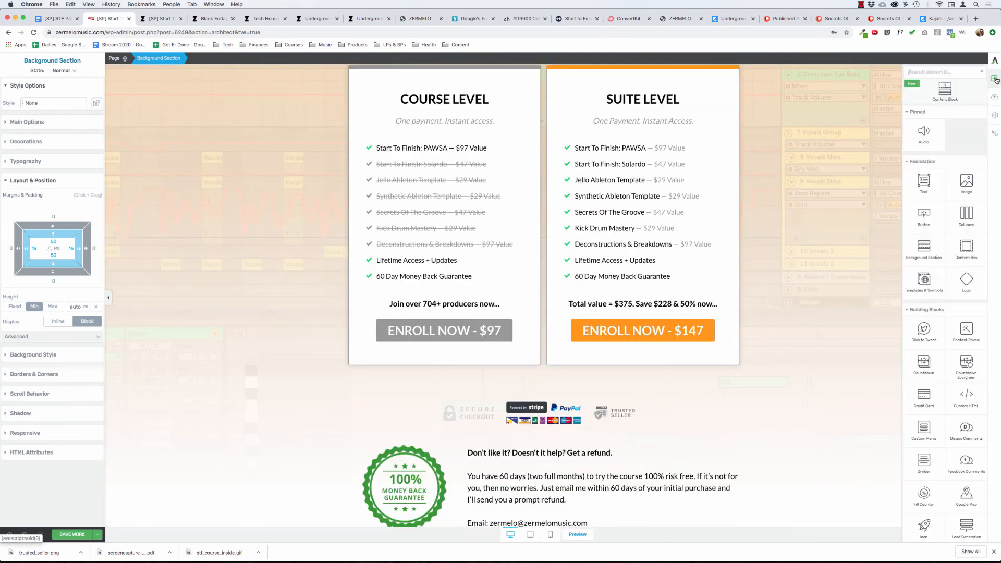
pyautogui.scroll(-5, 547, 295)
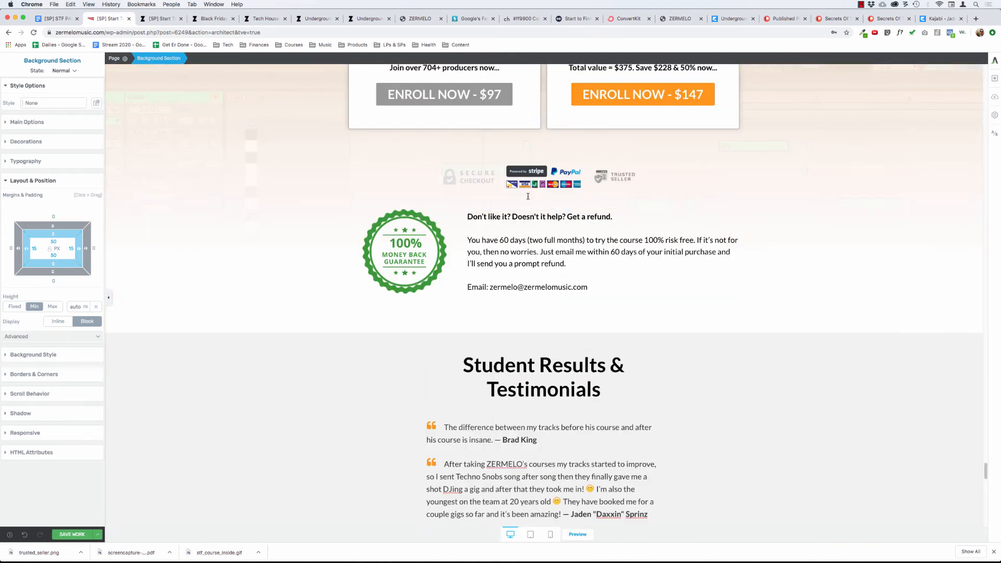
pyautogui.click(527, 175)
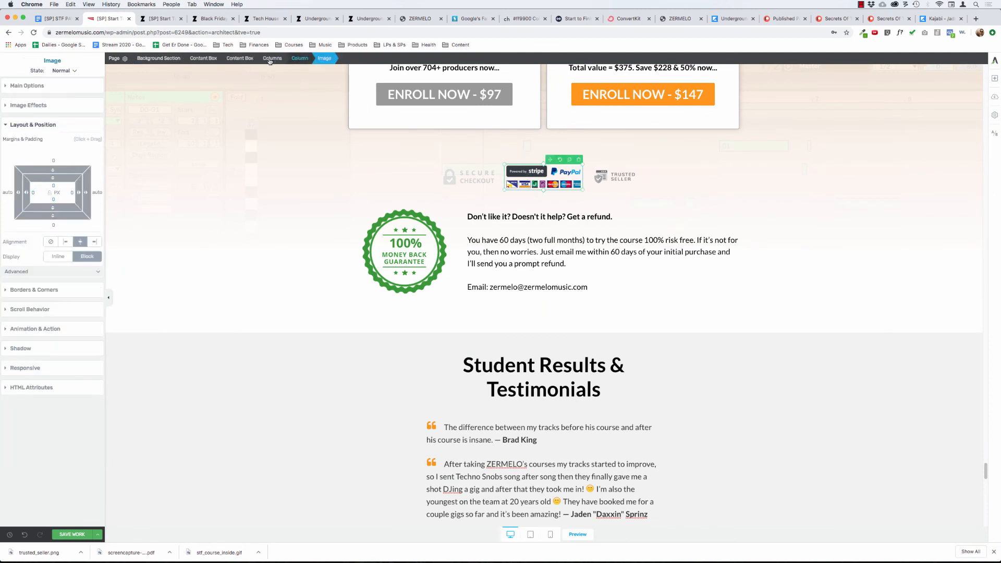
pyautogui.click(240, 58)
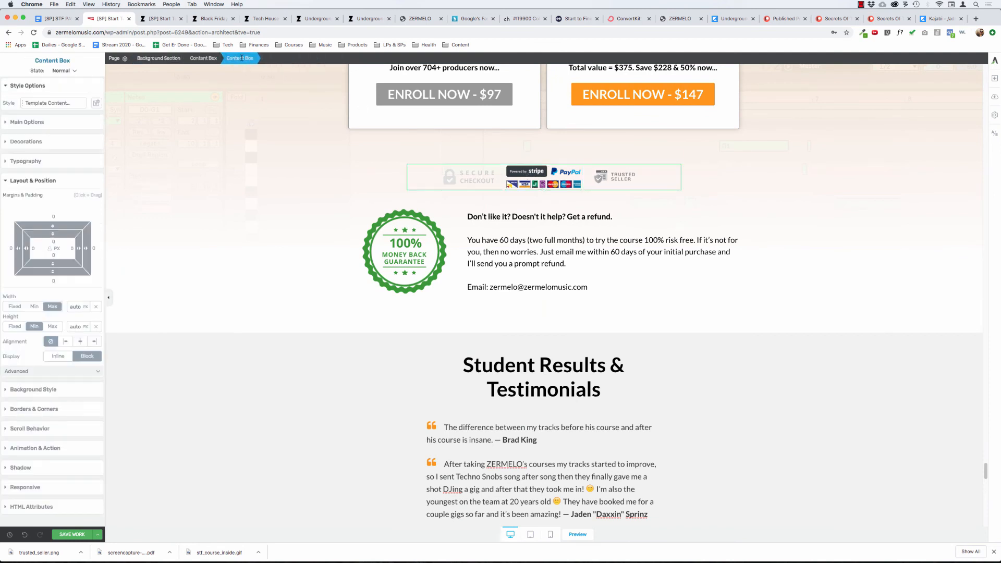
pyautogui.click(204, 58)
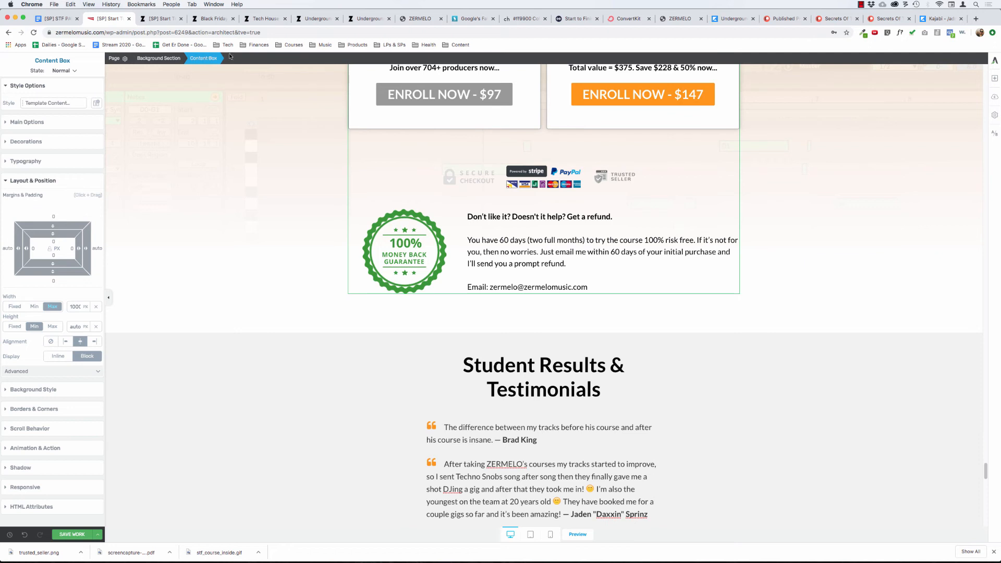
pyautogui.click(994, 78)
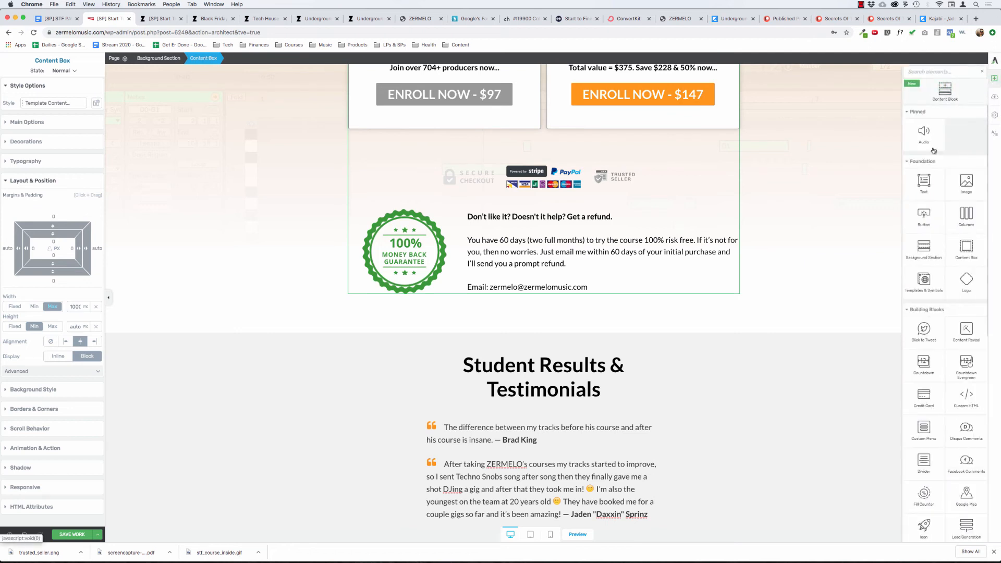
pyautogui.moveTo(966, 249); pyautogui.dragTo(515, 138)
# Move the trust badges' content box into the empty content box above it.
pyautogui.click(542, 210)
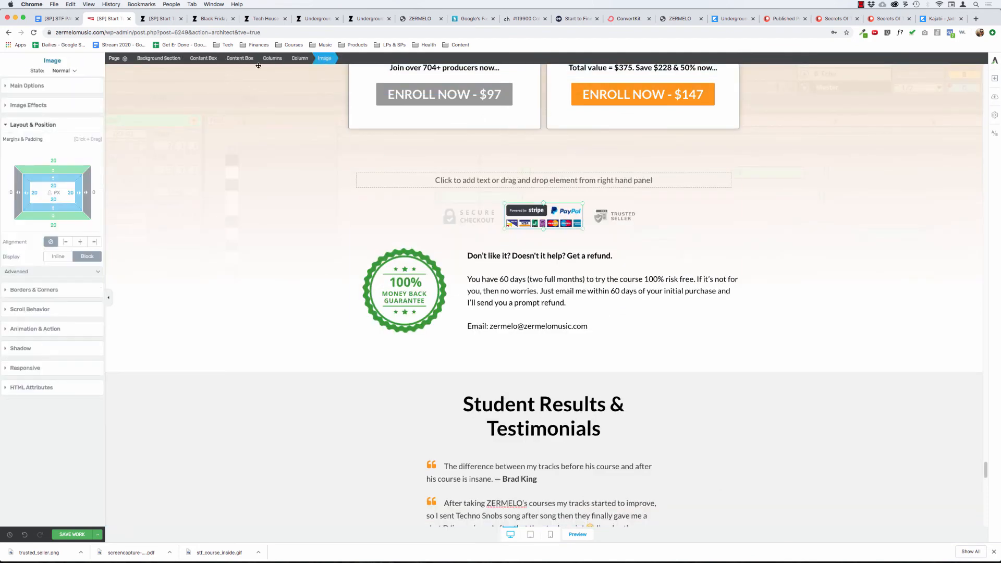
pyautogui.click(239, 59)
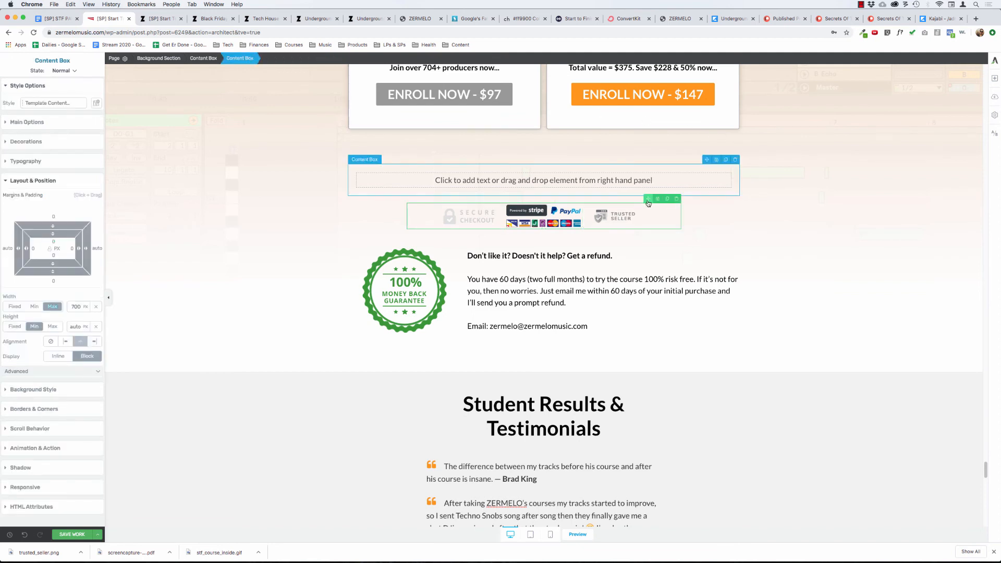
pyautogui.moveTo(624, 187); pyautogui.dragTo(613, 180)
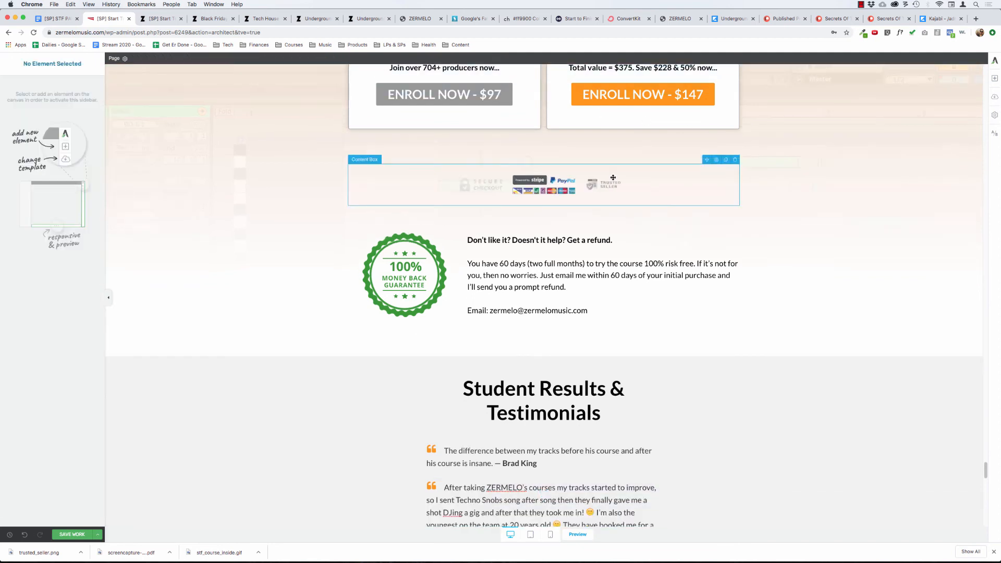
# Try to move the Guarantee Box up under the trust badges, and undo the move.
pyautogui.click(411, 245)
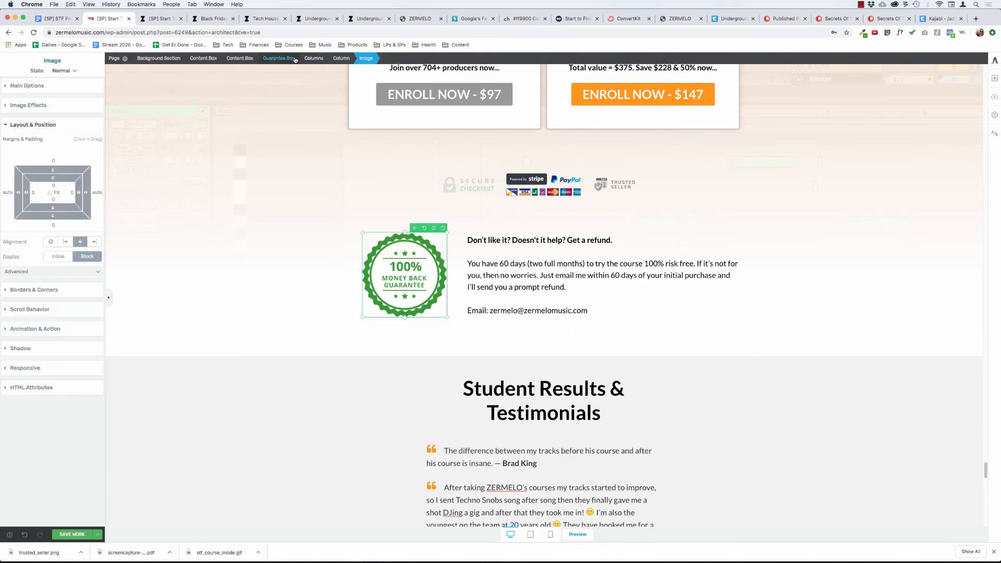
pyautogui.click(295, 59)
pyautogui.moveTo(708, 229); pyautogui.dragTo(662, 201)
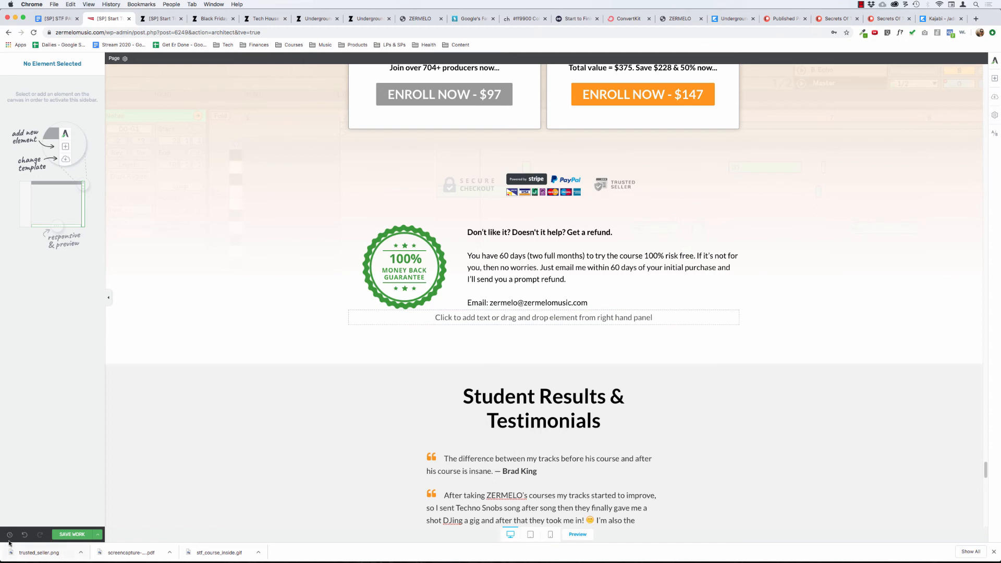
pyautogui.click(25, 536)
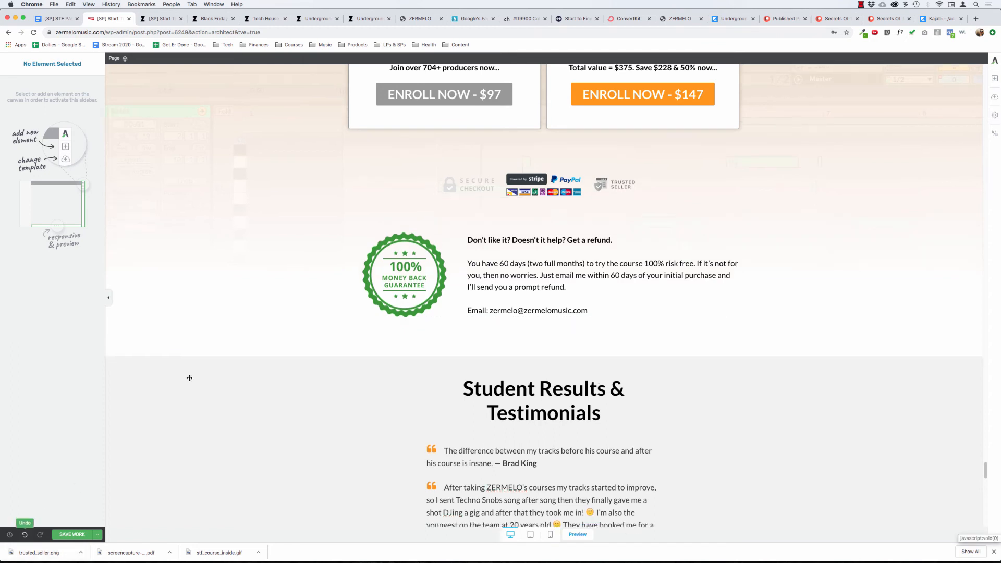
# Set all padding and the top and bottom margins of the outer content box around the trust badges to 0.
pyautogui.click(401, 271)
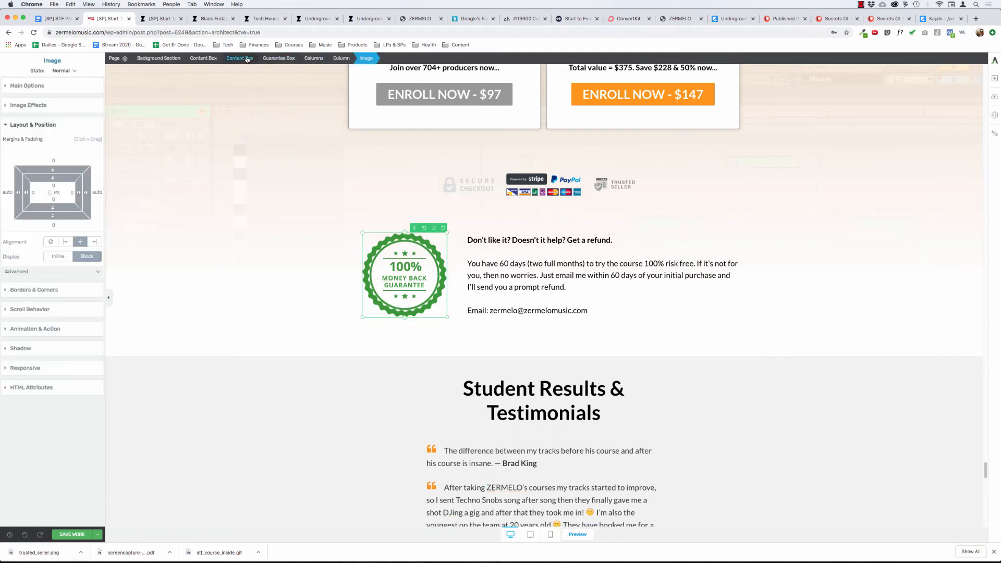
pyautogui.click(246, 58)
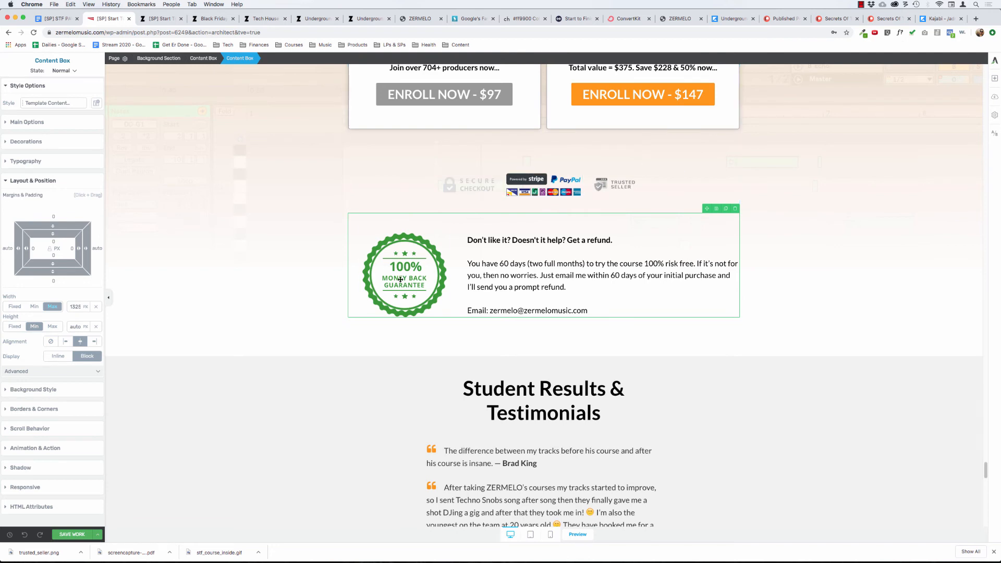
pyautogui.click(466, 185)
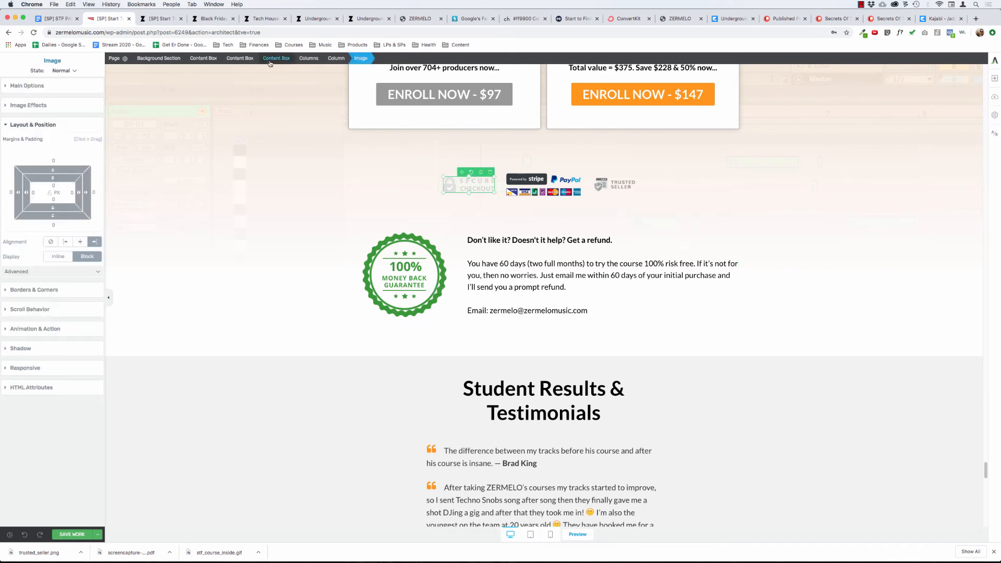
pyautogui.click(268, 59)
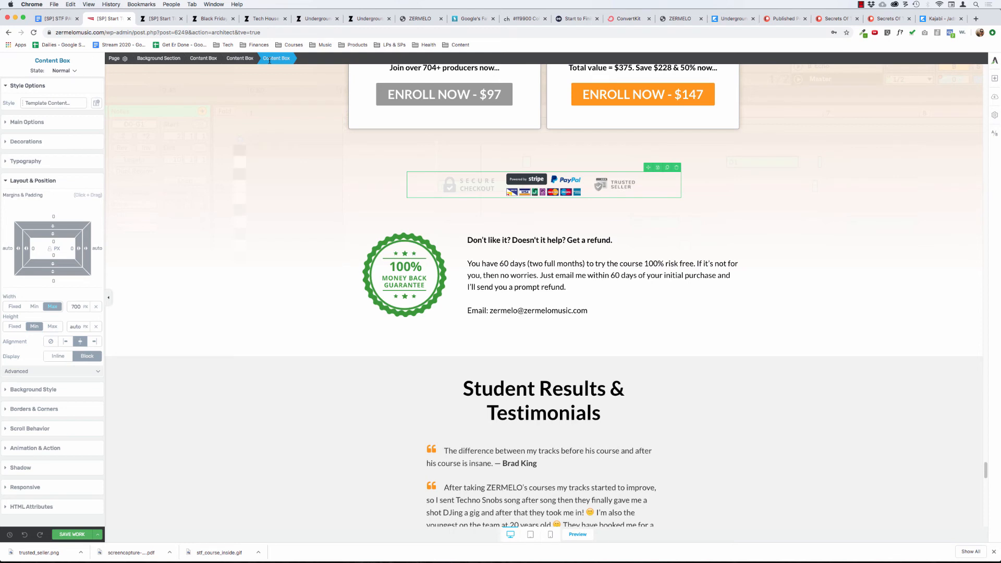
pyautogui.click(244, 58)
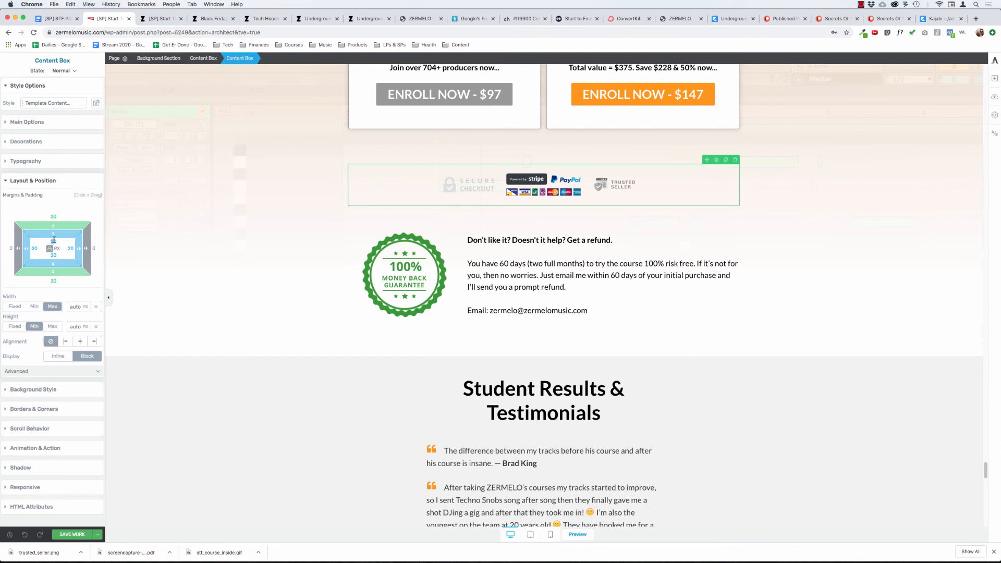
pyautogui.moveTo(53, 240); pyautogui.dragTo(53, 214)
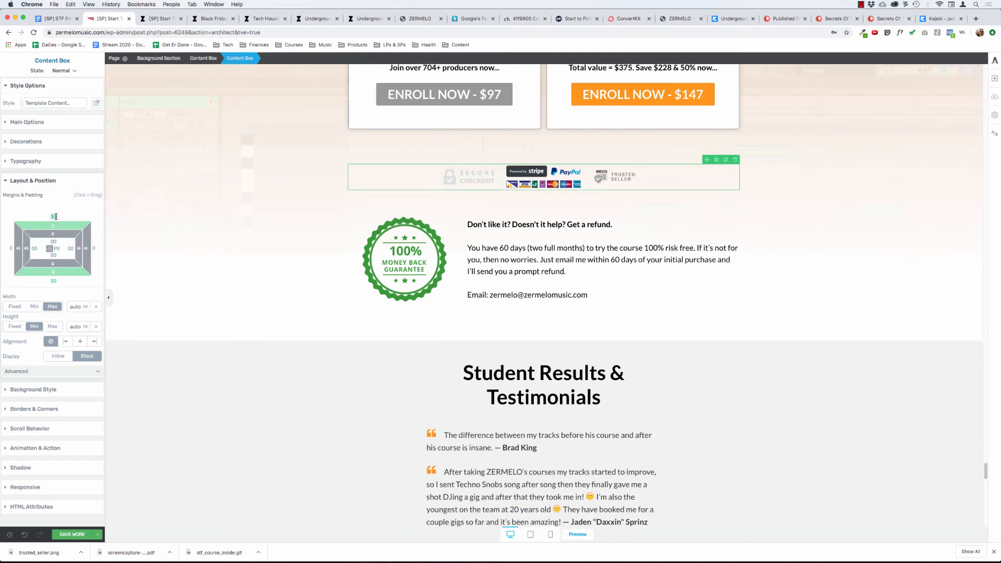
pyautogui.write('0')
pyautogui.click(50, 249)
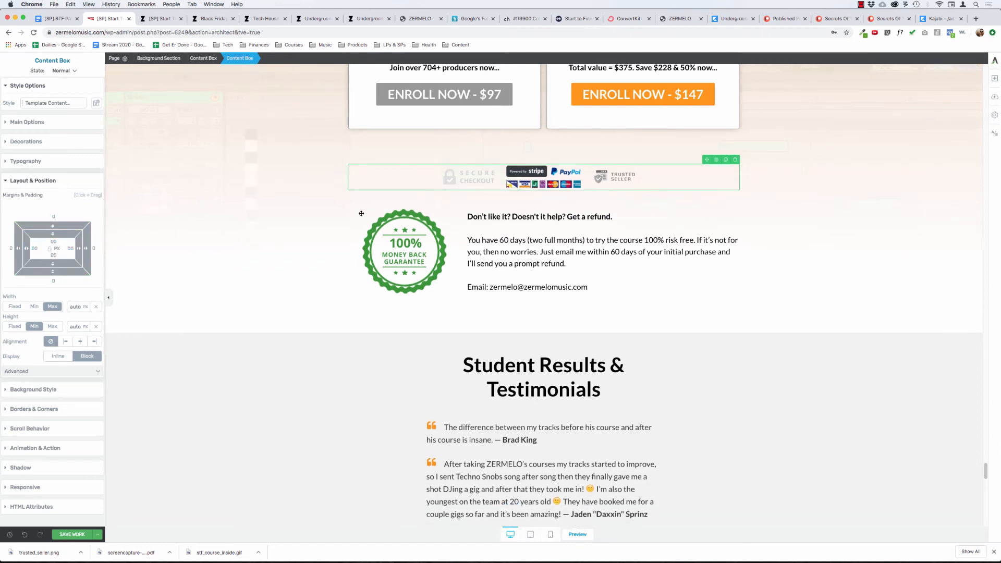
# Move the Guarantee Box out of its own content box to directly beneath the trust badges.
pyautogui.click(386, 243)
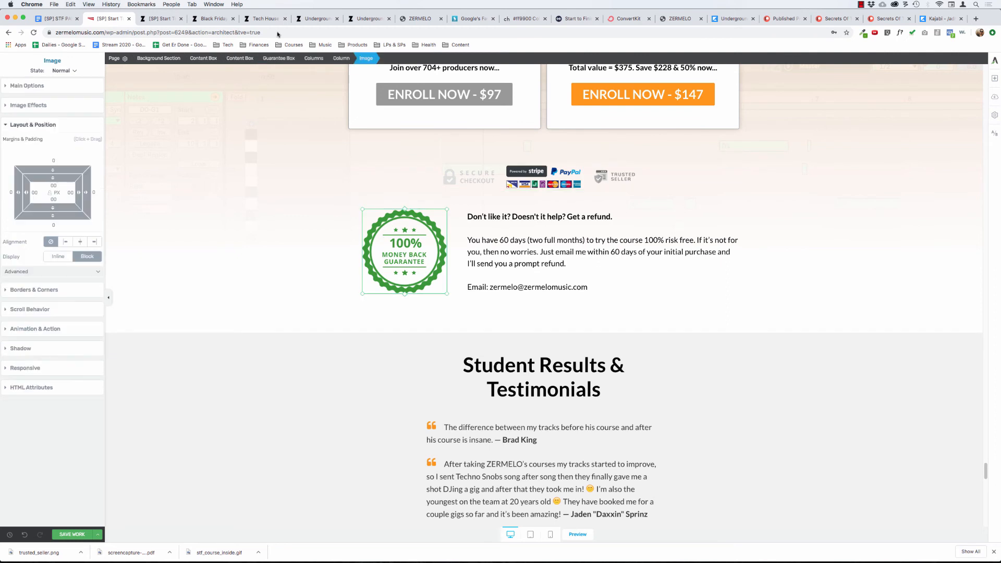
pyautogui.click(282, 59)
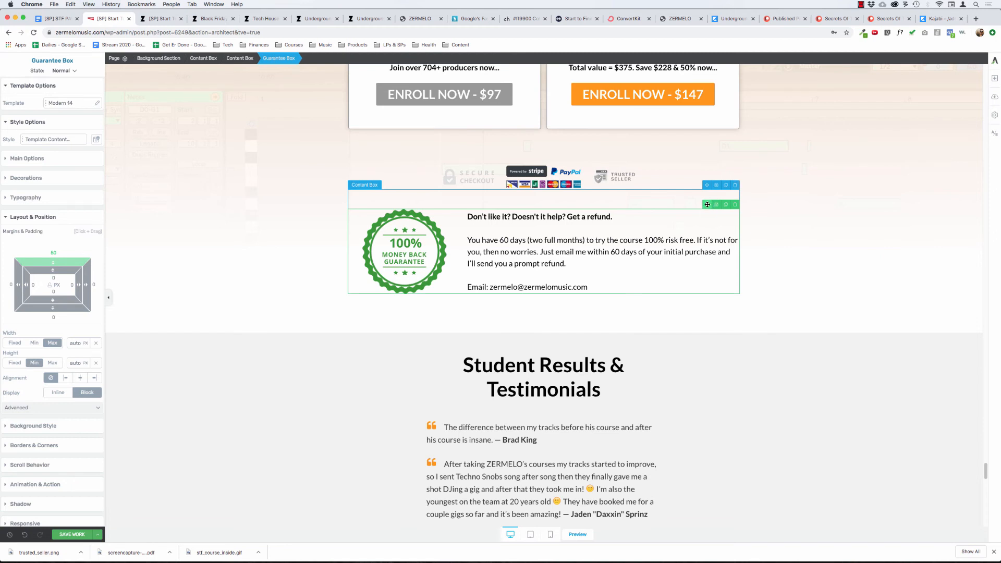
pyautogui.moveTo(707, 205)
pyautogui.mouseDown()
pyautogui.moveTo(660, 197)
pyautogui.moveTo(694, 191)
pyautogui.moveTo(649, 191)
pyautogui.moveTo(704, 190)
pyautogui.mouseUp()
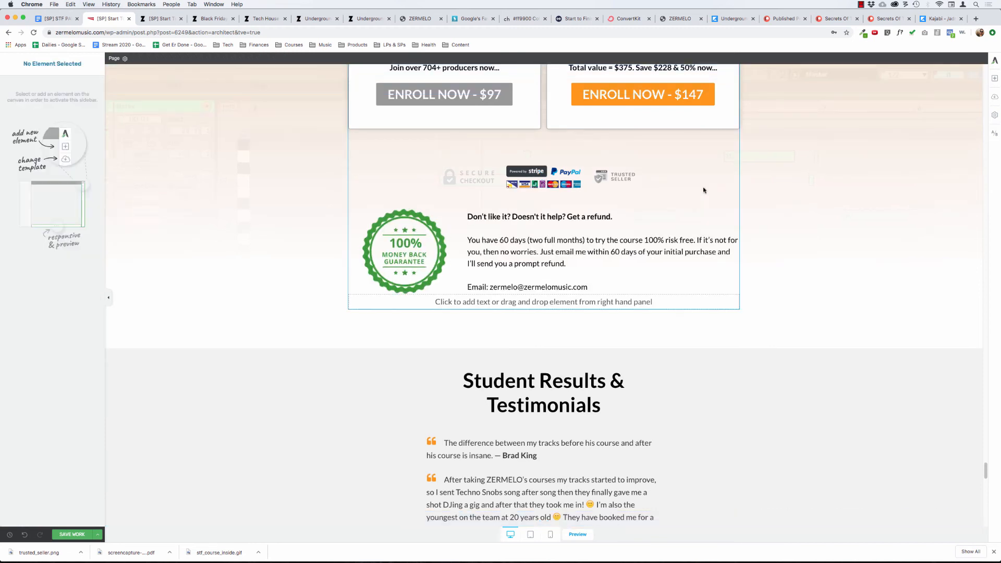
# Check how the refund guarantee and the trust badges are nested within their content boxes.
pyautogui.click(544, 239)
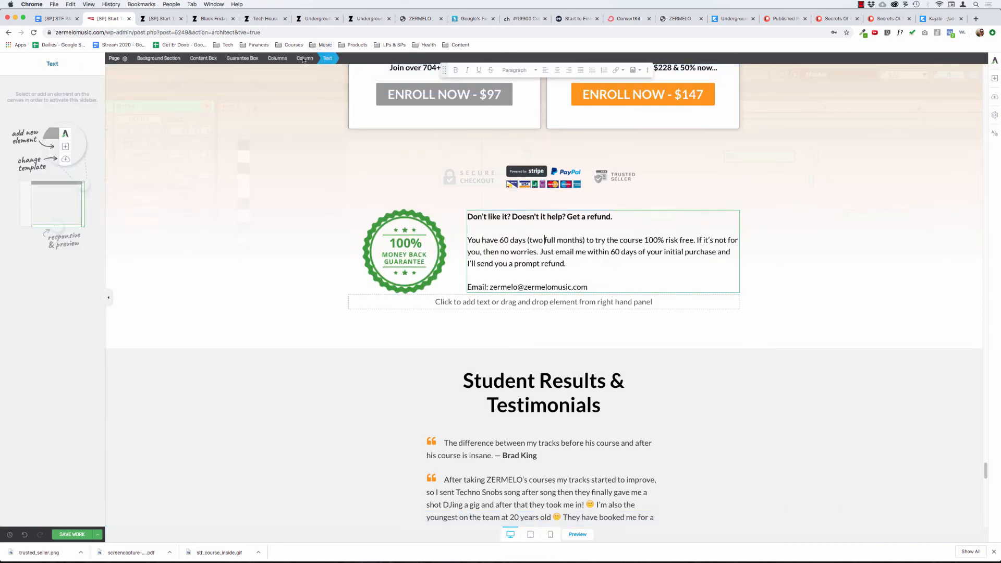
pyautogui.click(304, 59)
pyautogui.click(278, 58)
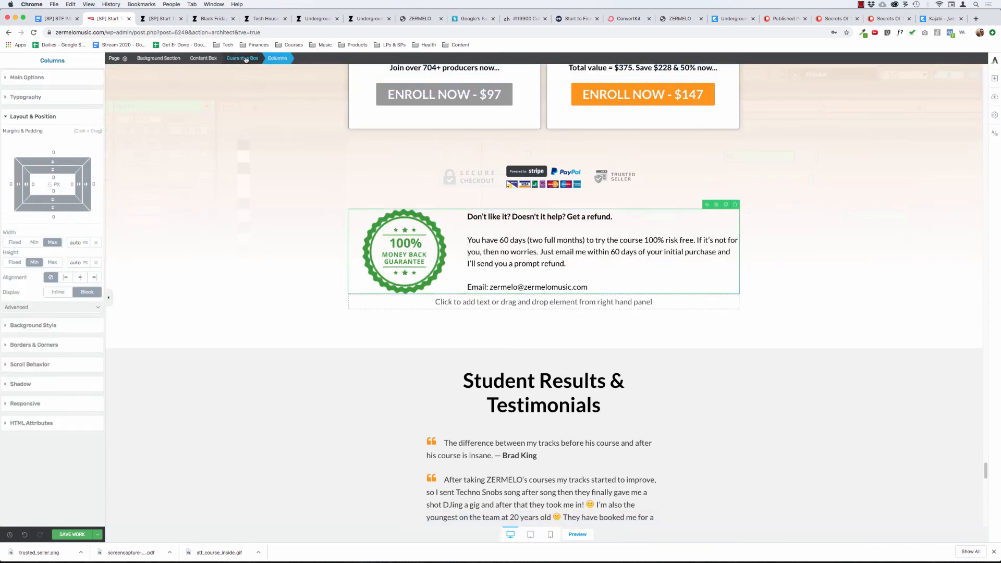
pyautogui.click(245, 59)
pyautogui.click(208, 58)
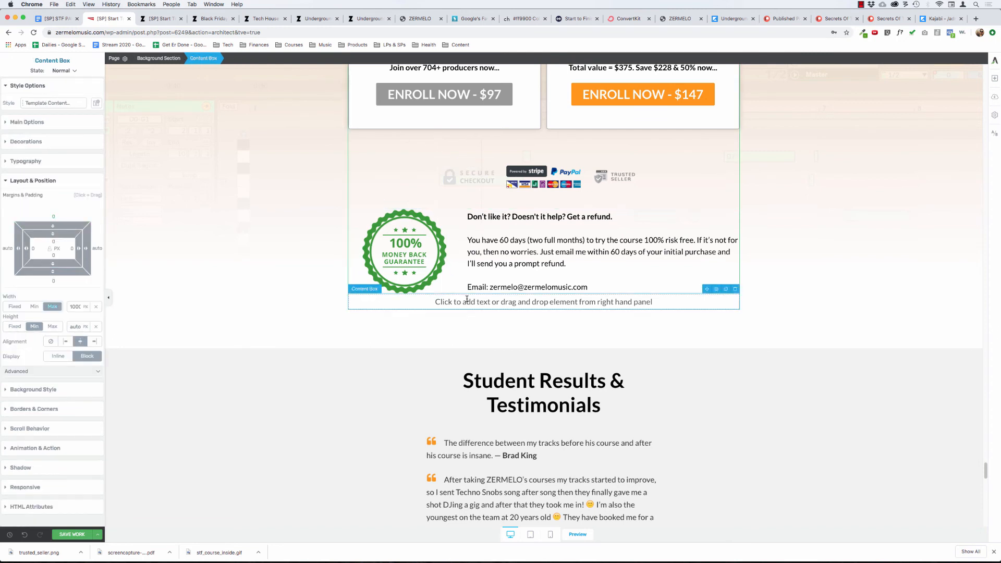
pyautogui.click(520, 176)
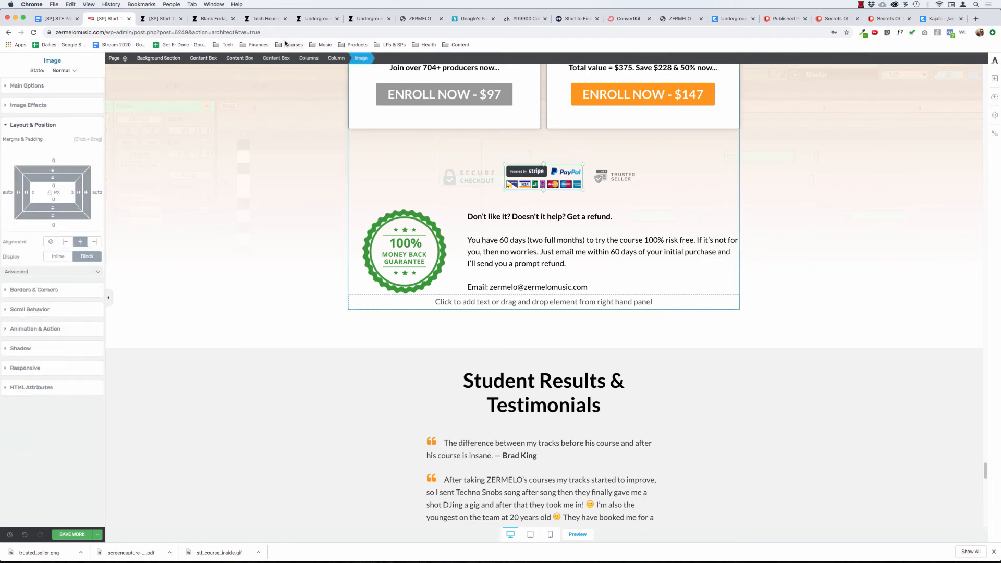
pyautogui.click(271, 59)
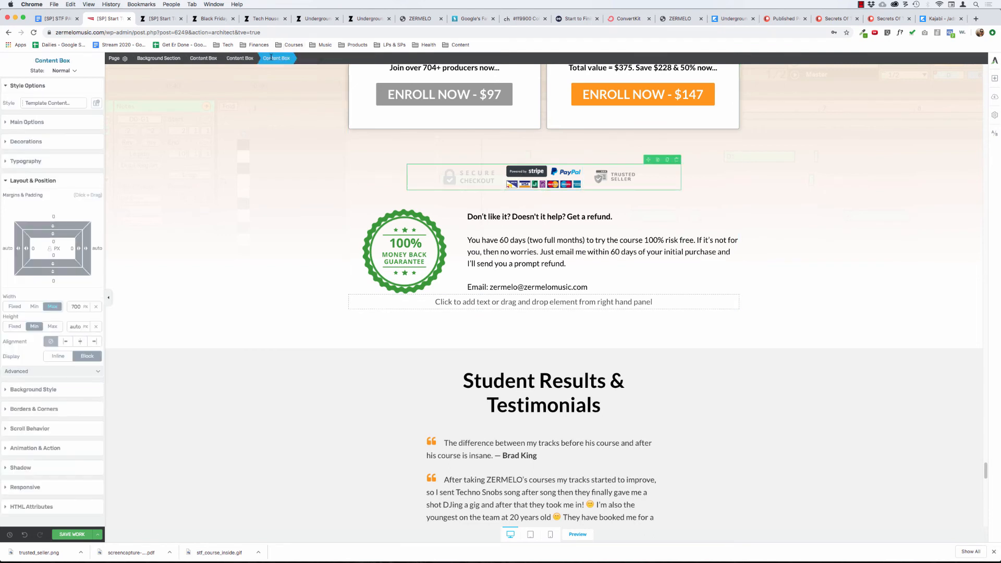
pyautogui.click(242, 59)
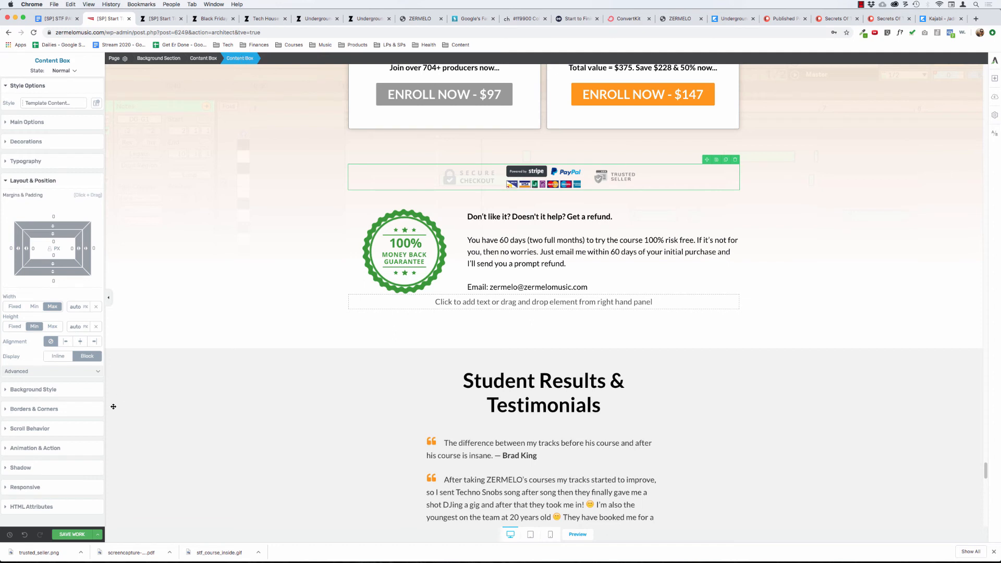
# Undo the recent regrouping of the trust badges and Guarantee Box, back to their separate content boxes.
pyautogui.click(25, 535)
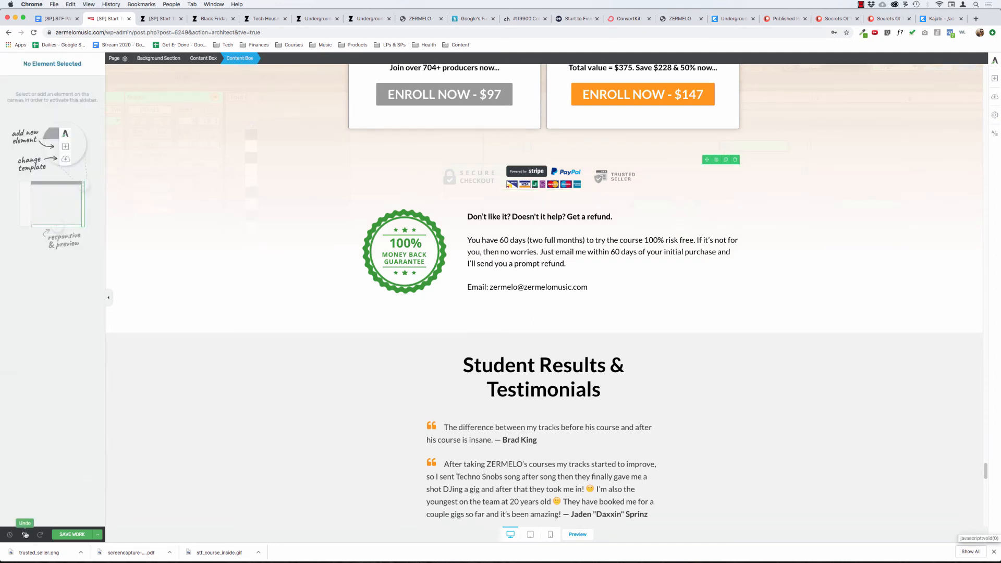
pyautogui.click(24, 535)
pyautogui.click(25, 535)
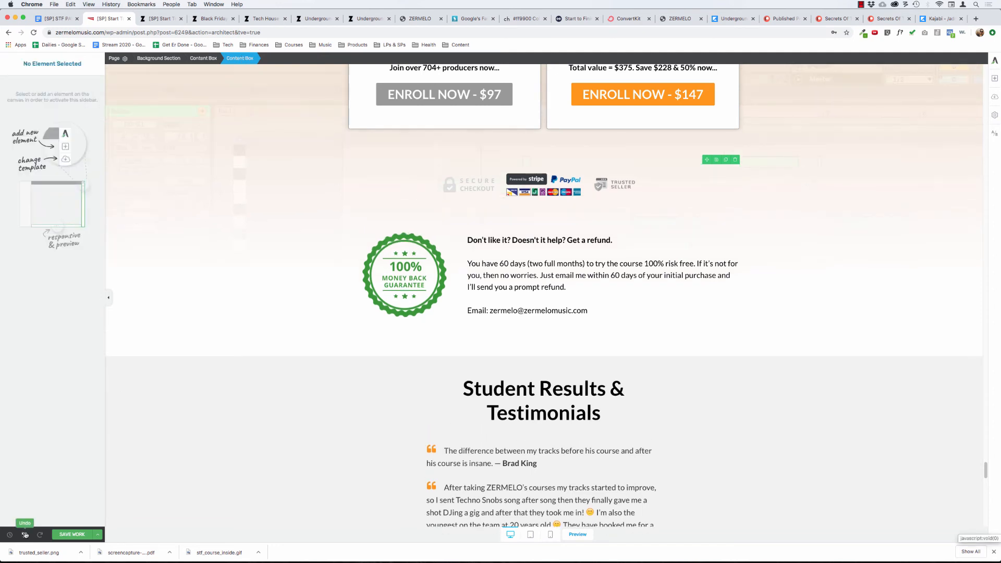
pyautogui.click(24, 535)
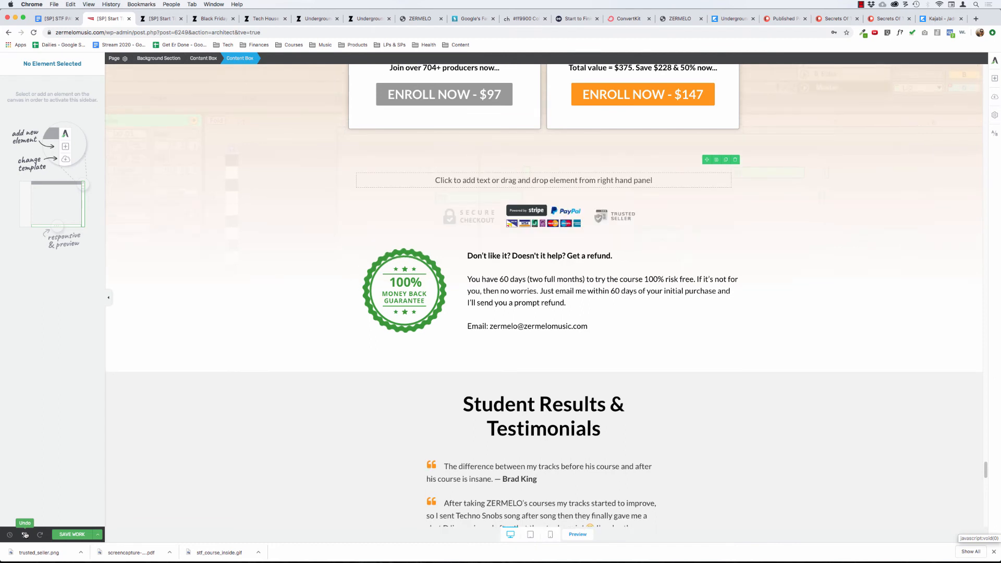
pyautogui.click(25, 535)
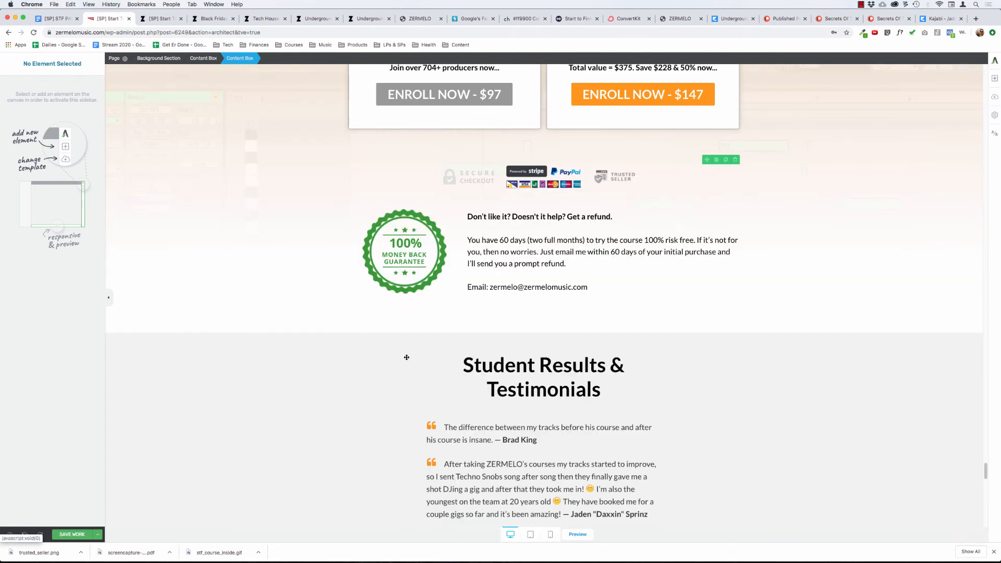
# Set the Guarantee Box's top margin to 0 and the top margin of its enclosing content box to 50 px.
pyautogui.click(469, 228)
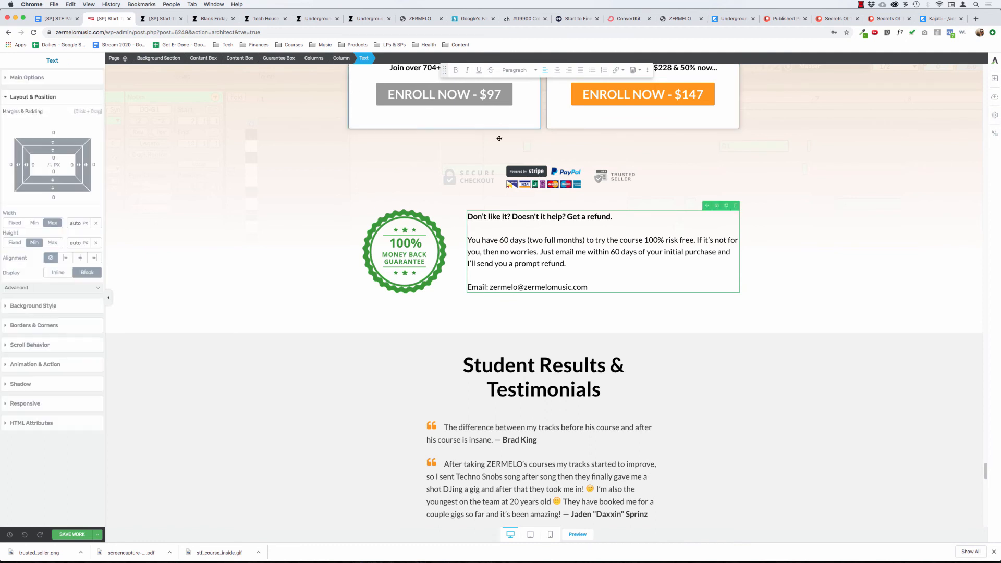
pyautogui.click(522, 176)
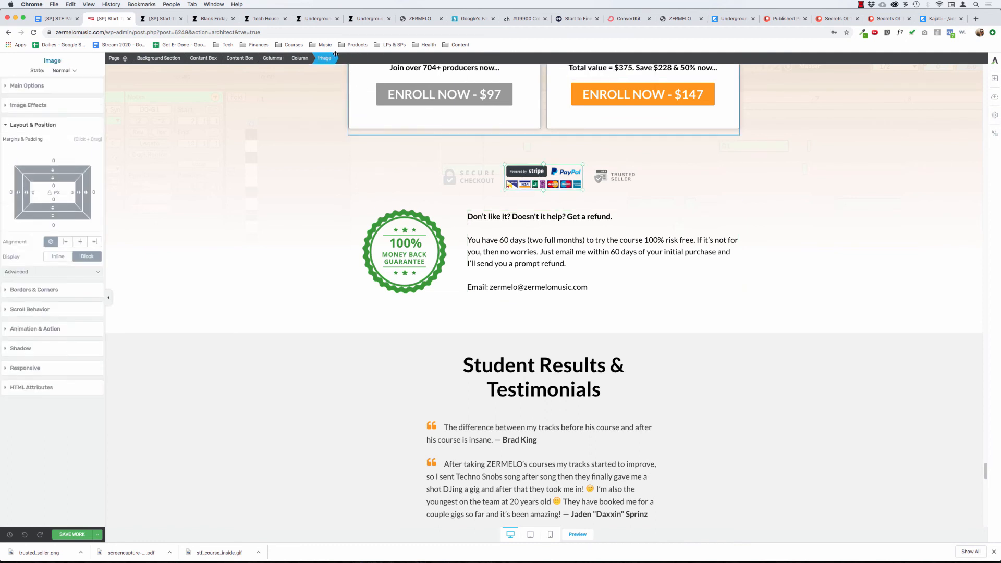
pyautogui.click(240, 58)
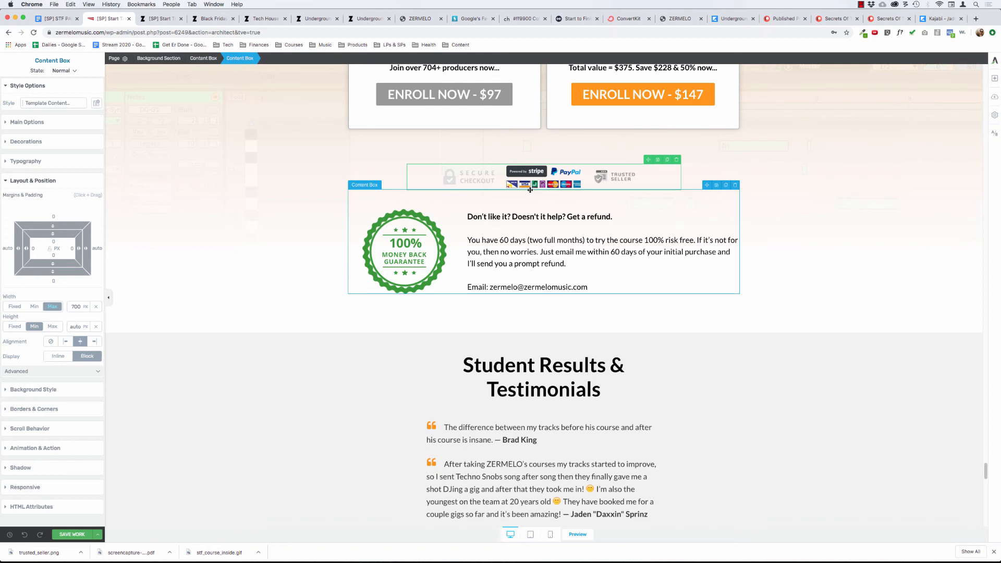
pyautogui.click(532, 228)
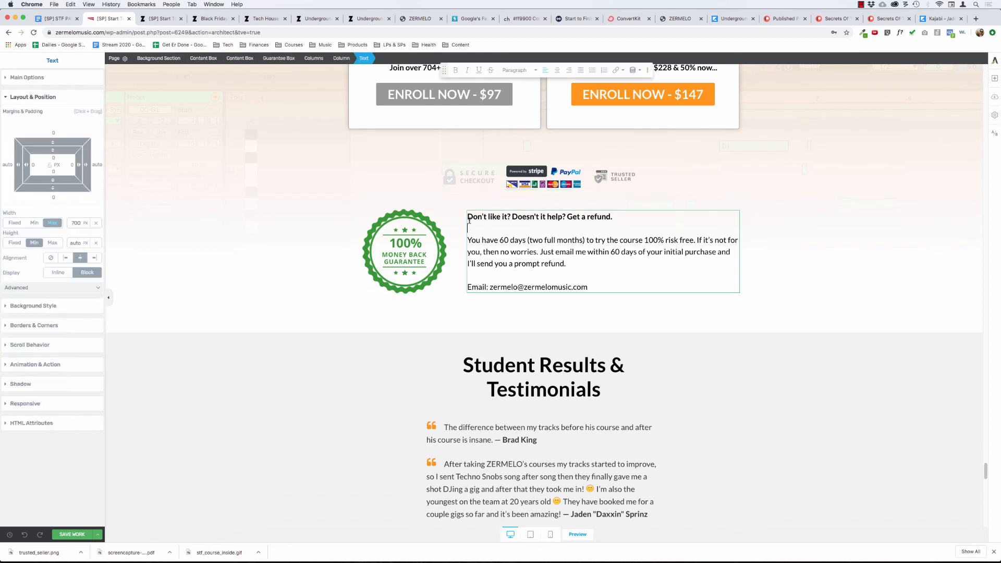
pyautogui.click(246, 59)
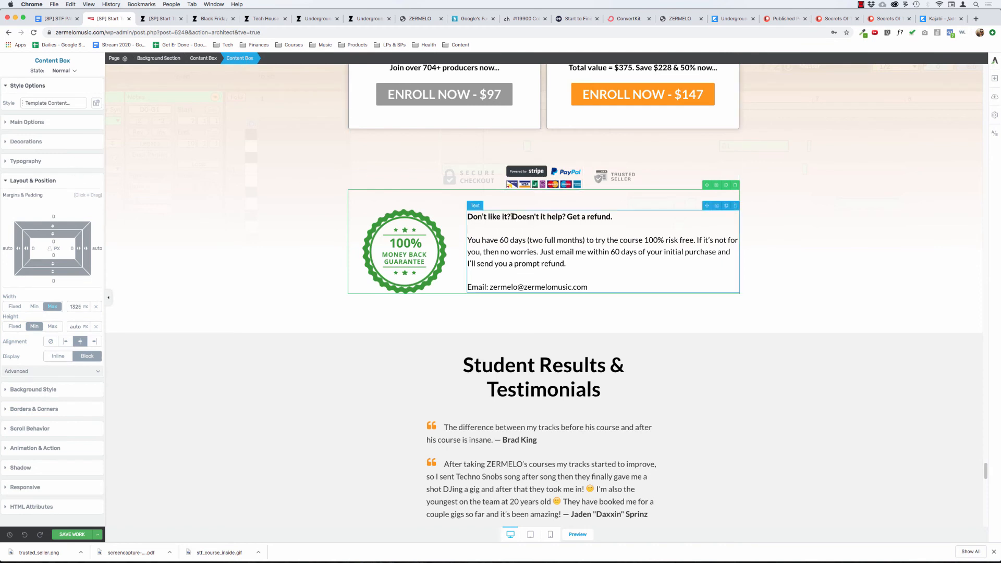
pyautogui.click(412, 216)
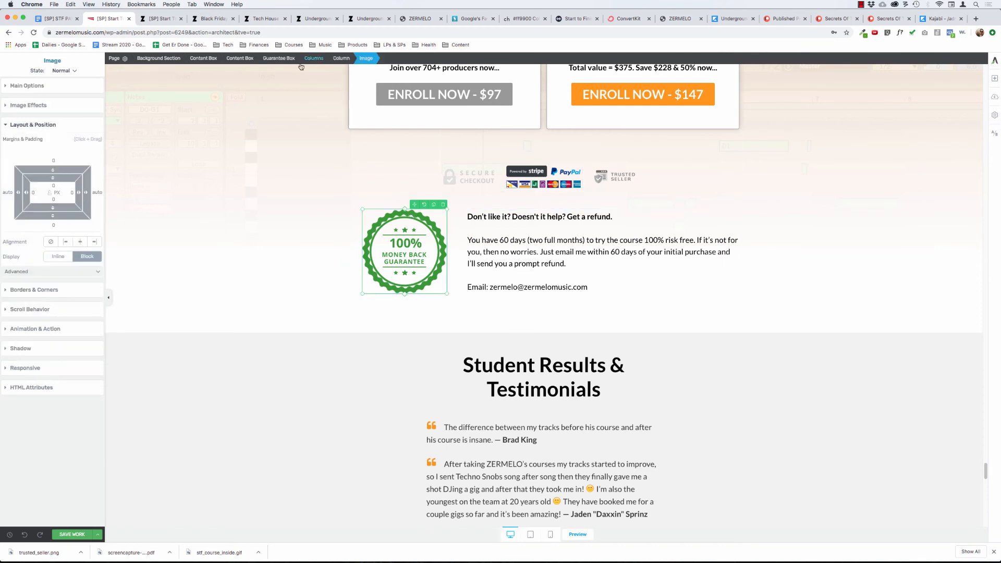
pyautogui.click(276, 58)
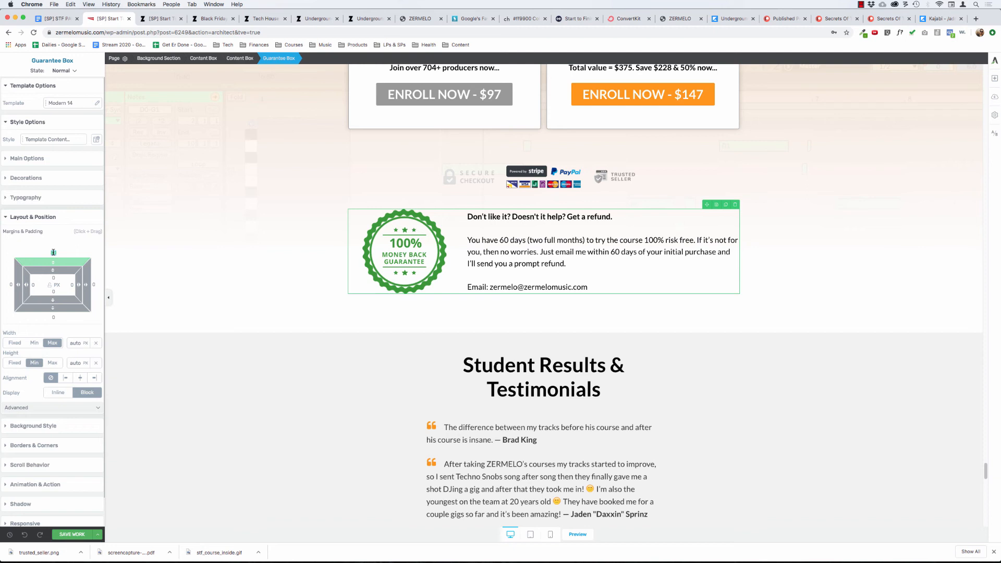
pyautogui.write('0')
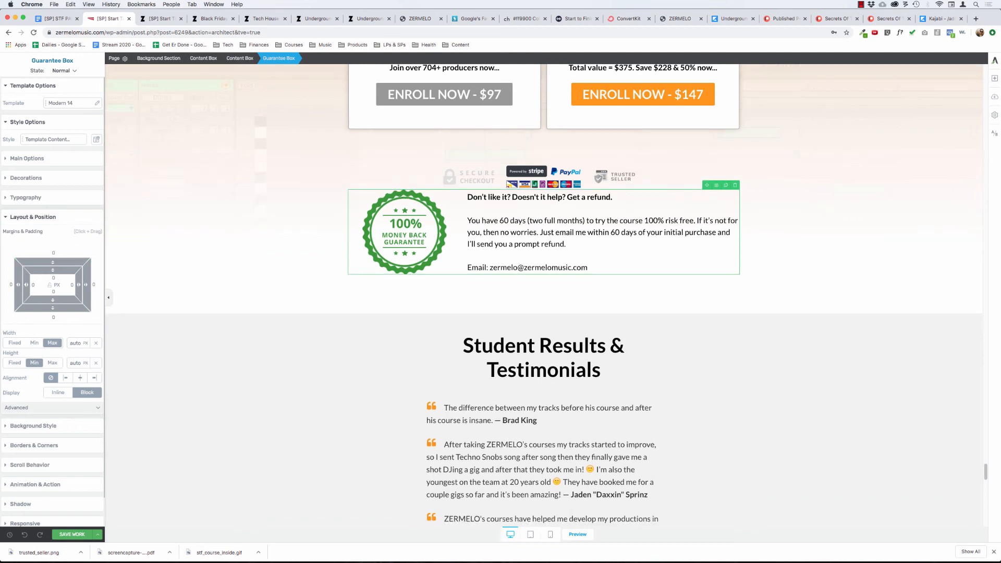
pyautogui.click(239, 58)
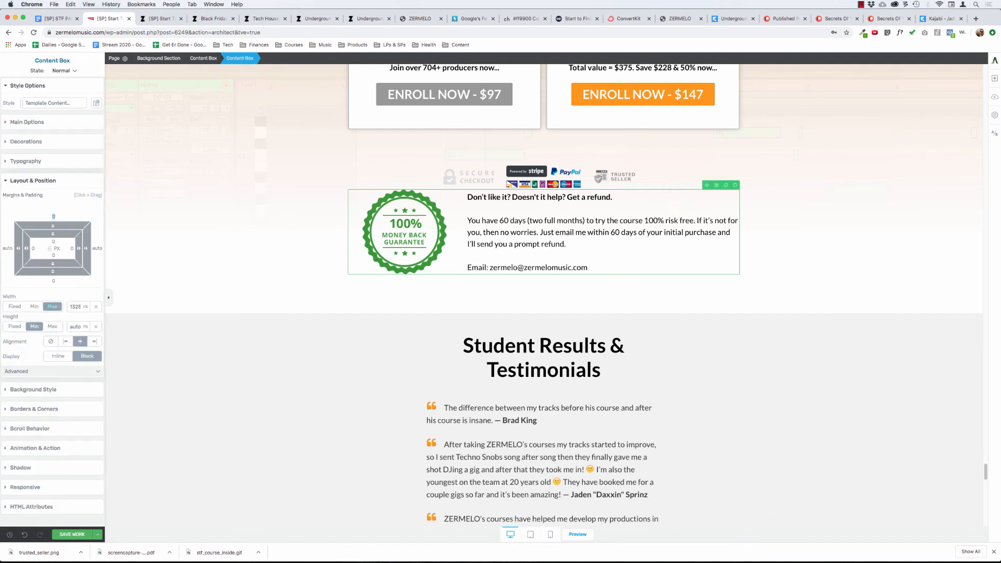
pyautogui.write('50')
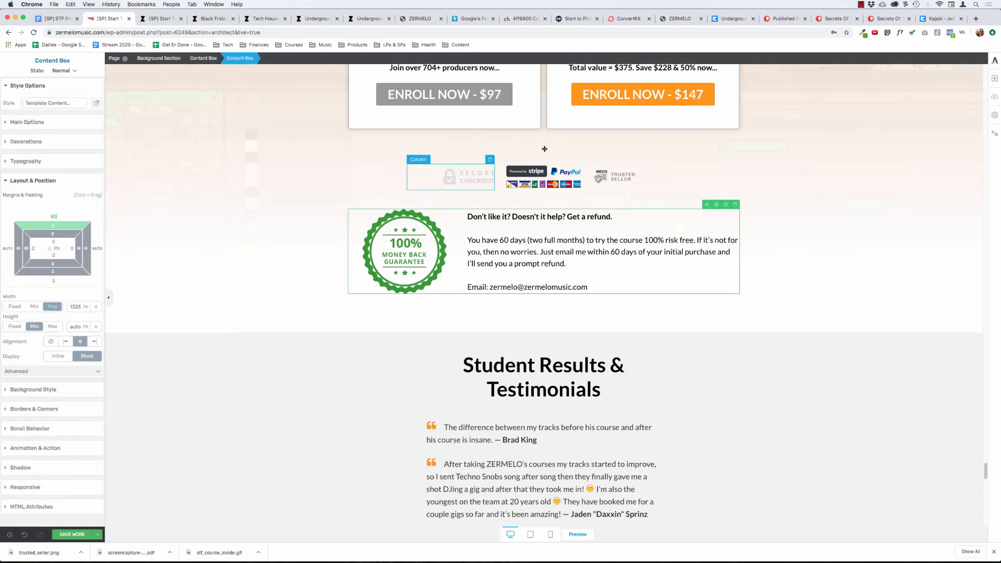
# Try to move the trust badges' content box into the guarantee's content box, above the refund text.
pyautogui.click(466, 178)
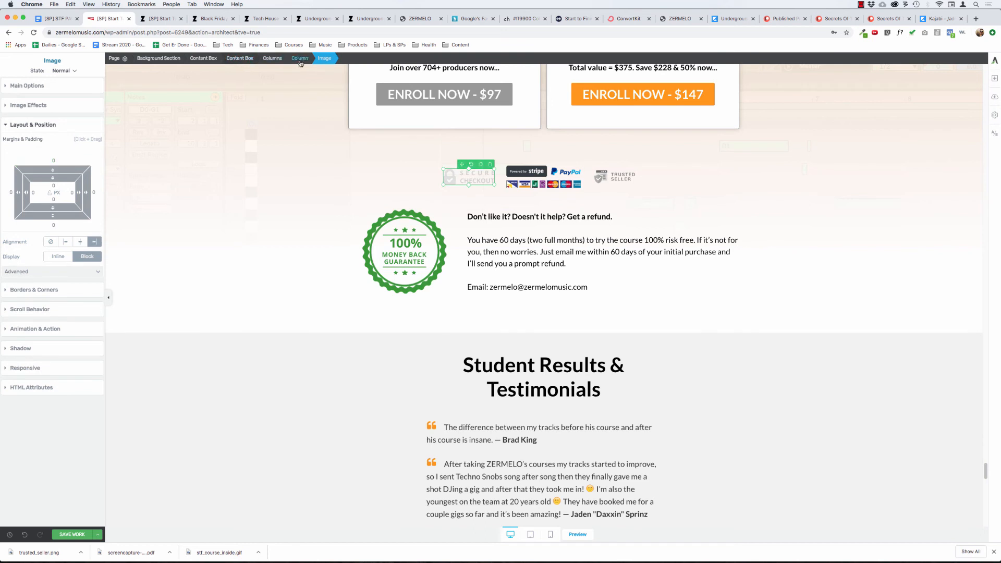
pyautogui.click(240, 58)
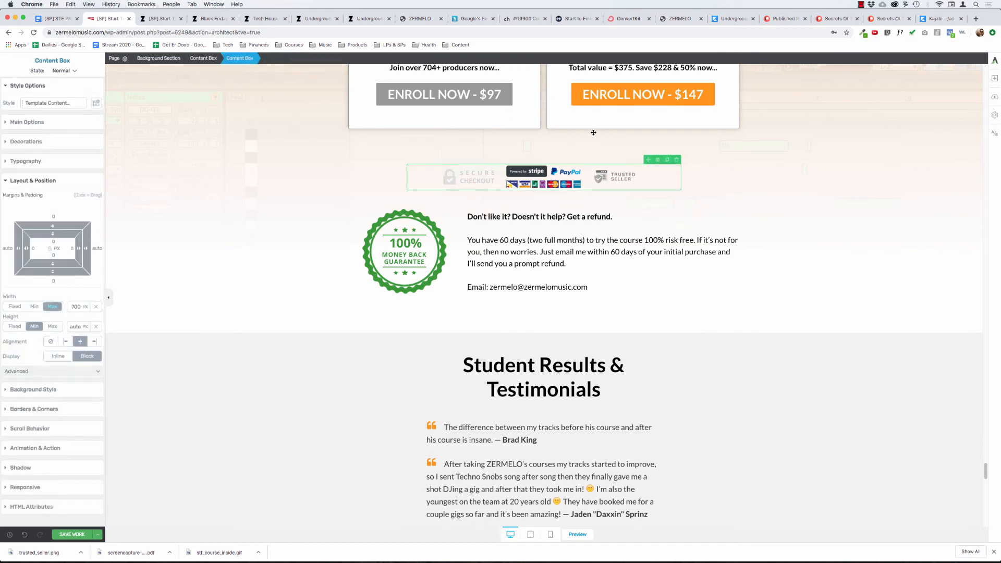
pyautogui.moveTo(547, 177); pyautogui.dragTo(358, 207)
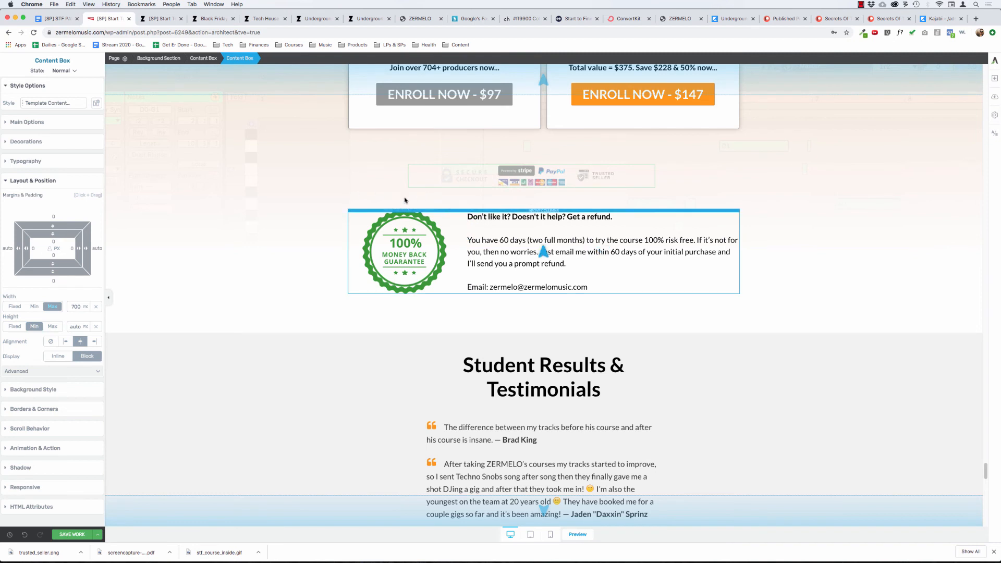
pyautogui.moveTo(496, 207); pyautogui.dragTo(755, 181)
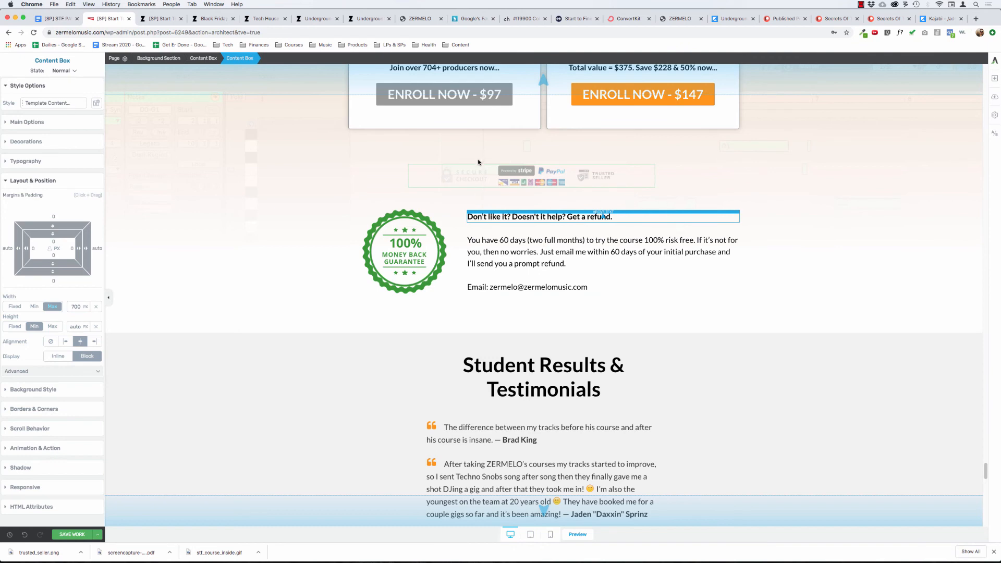
pyautogui.moveTo(479, 160); pyautogui.dragTo(478, 161)
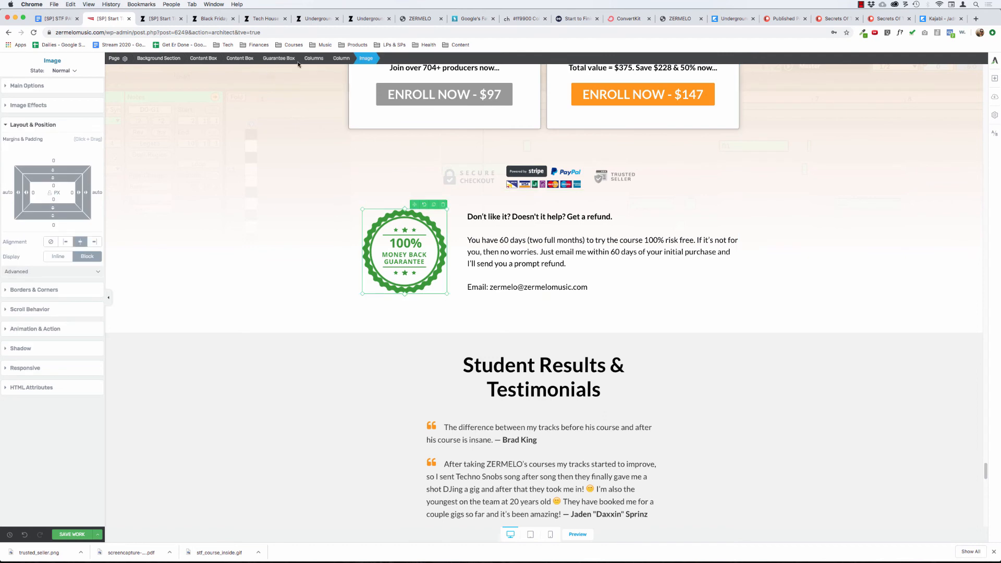
# Try to move the Guarantee Box into the trust badges' content box, and undo the move.
pyautogui.click(285, 59)
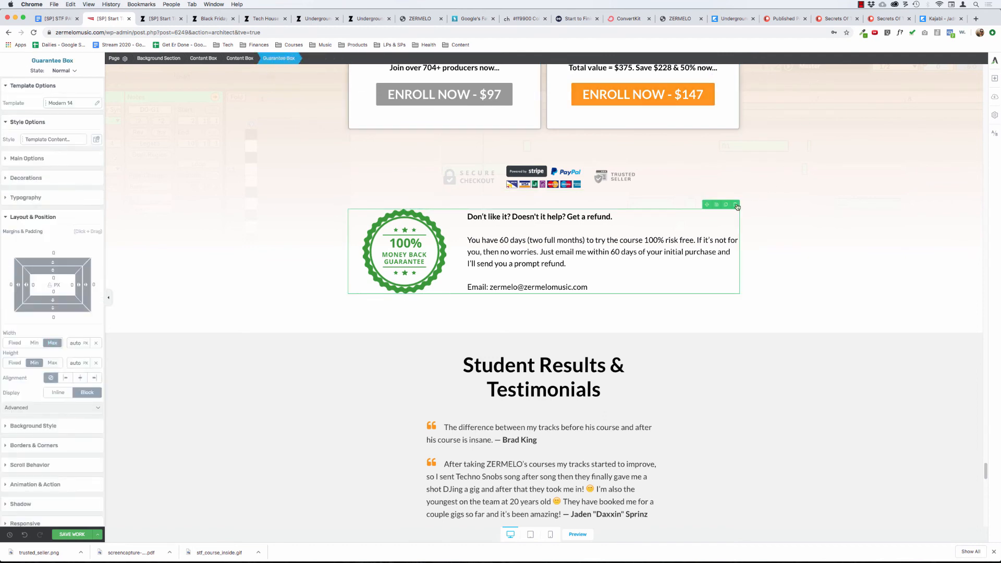
pyautogui.moveTo(707, 204); pyautogui.dragTo(598, 192)
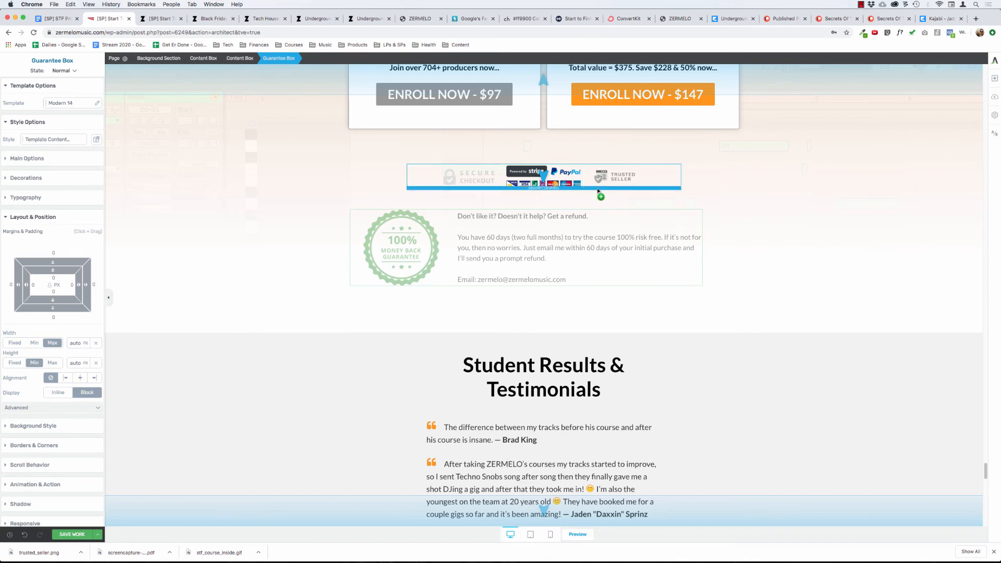
pyautogui.moveTo(598, 192); pyautogui.dragTo(599, 191)
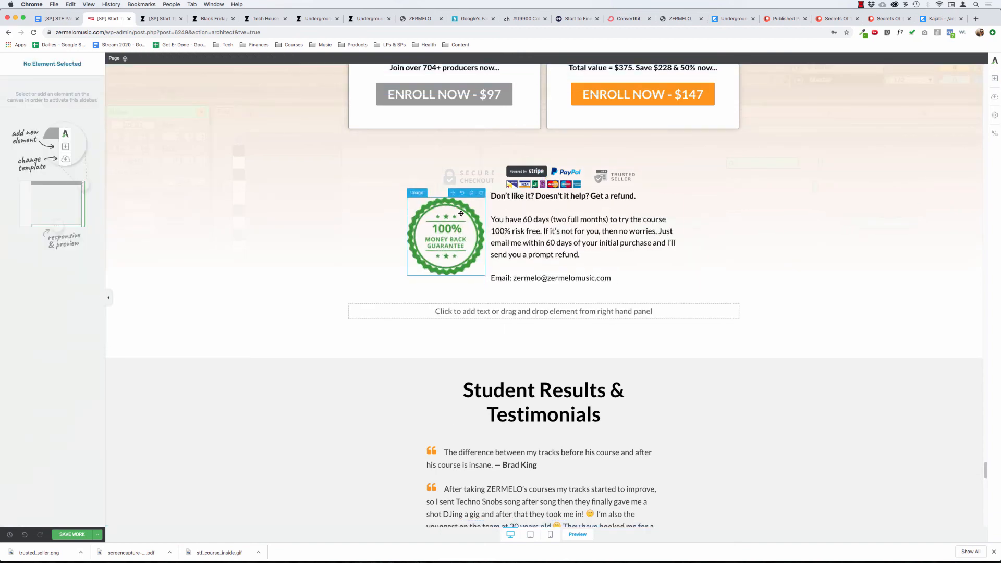
pyautogui.click(25, 536)
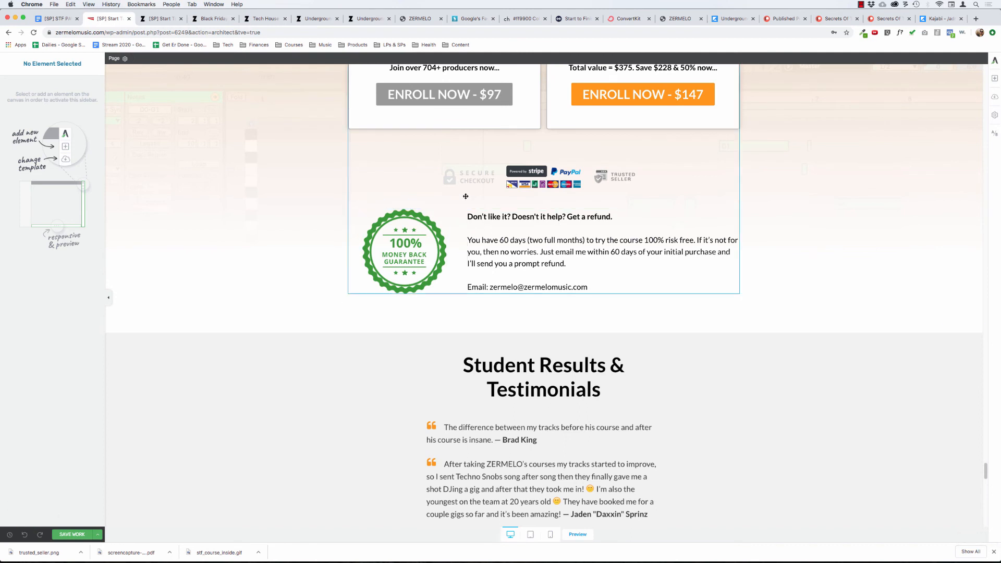
# Duplicate the trust badges' content box and move one copy between the ENROLL NOW button below the FAQ and the refund guarantee.
pyautogui.click(477, 174)
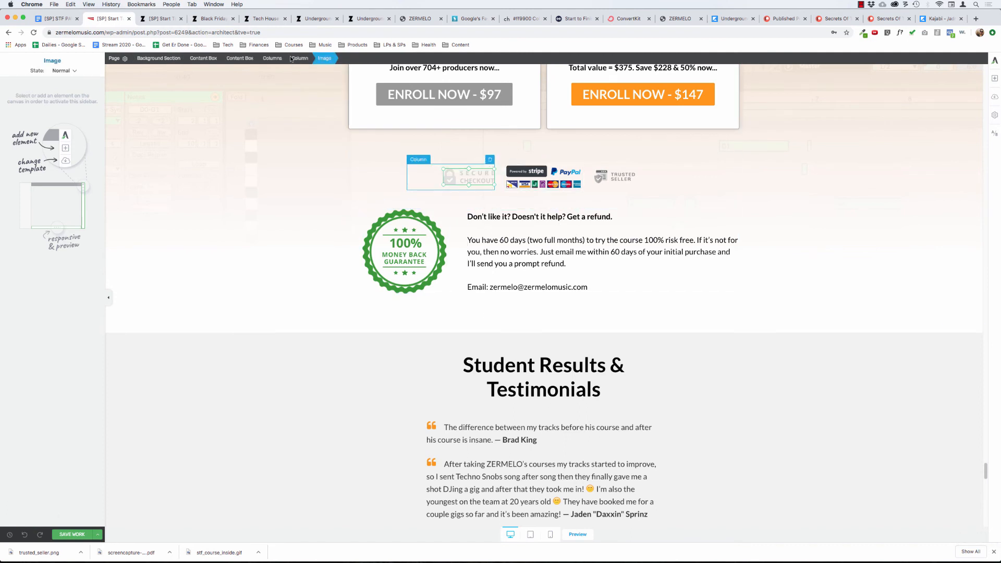
pyautogui.click(237, 58)
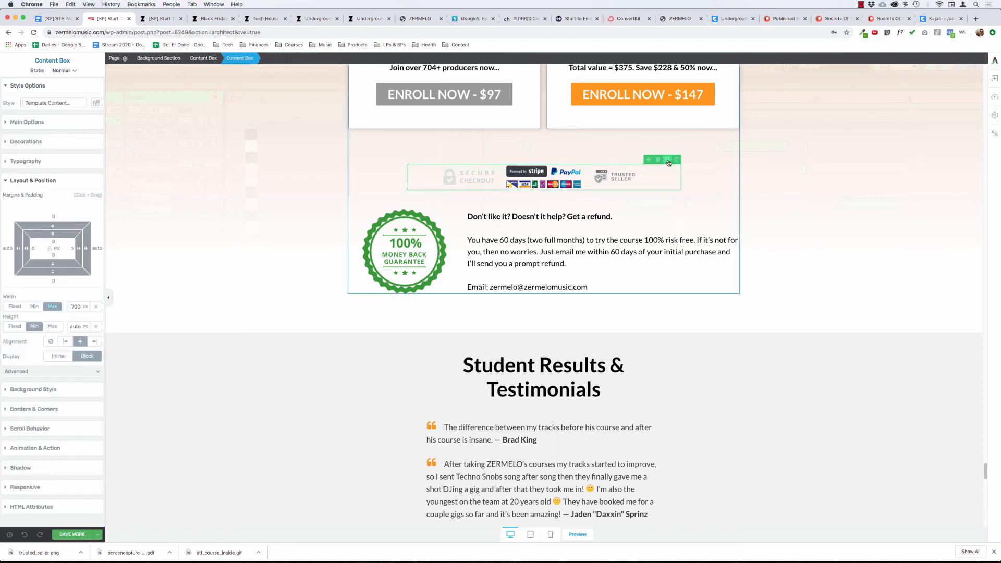
pyautogui.click(668, 160)
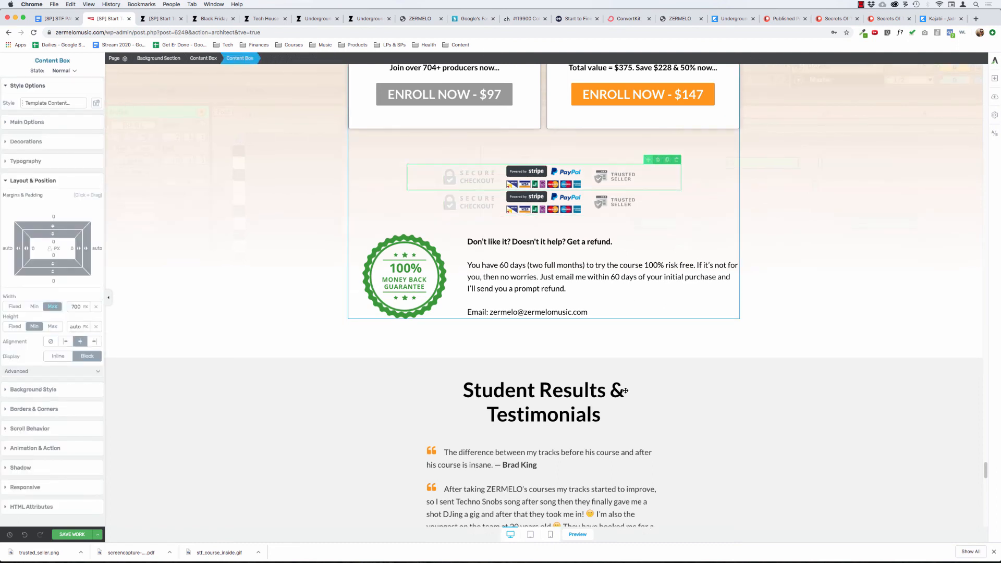
pyautogui.moveTo(625, 391); pyautogui.dragTo(567, 319)
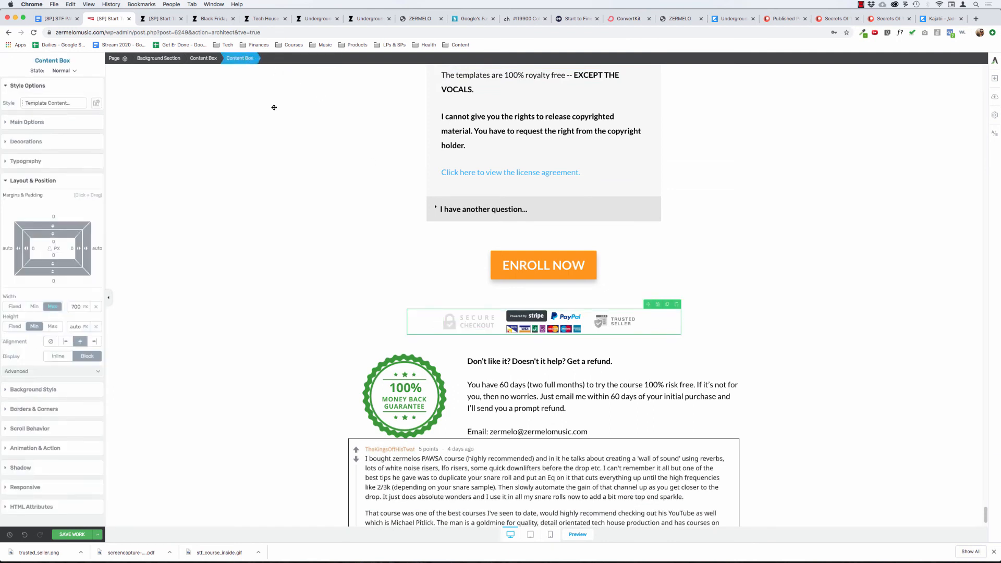
pyautogui.click(386, 393)
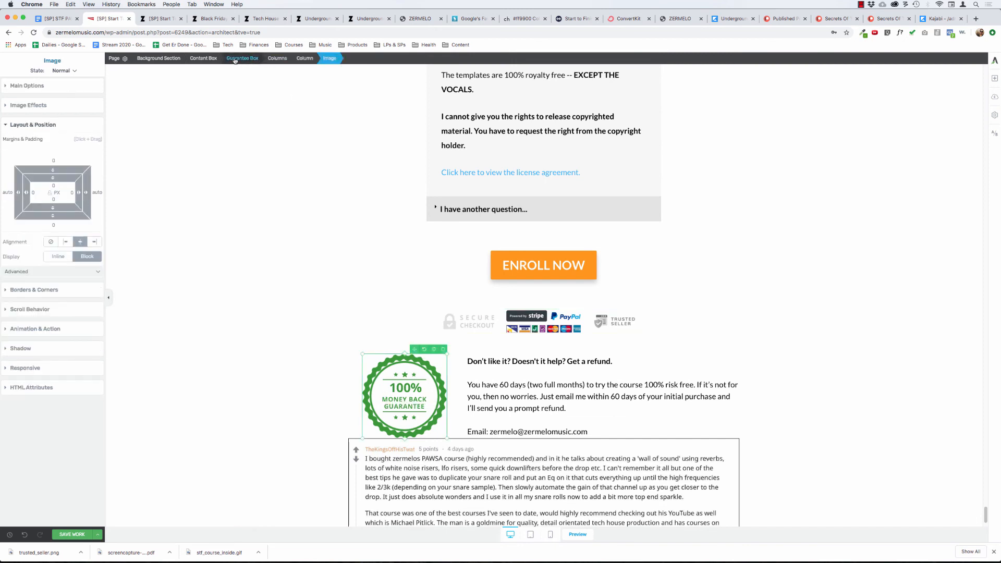
pyautogui.click(249, 59)
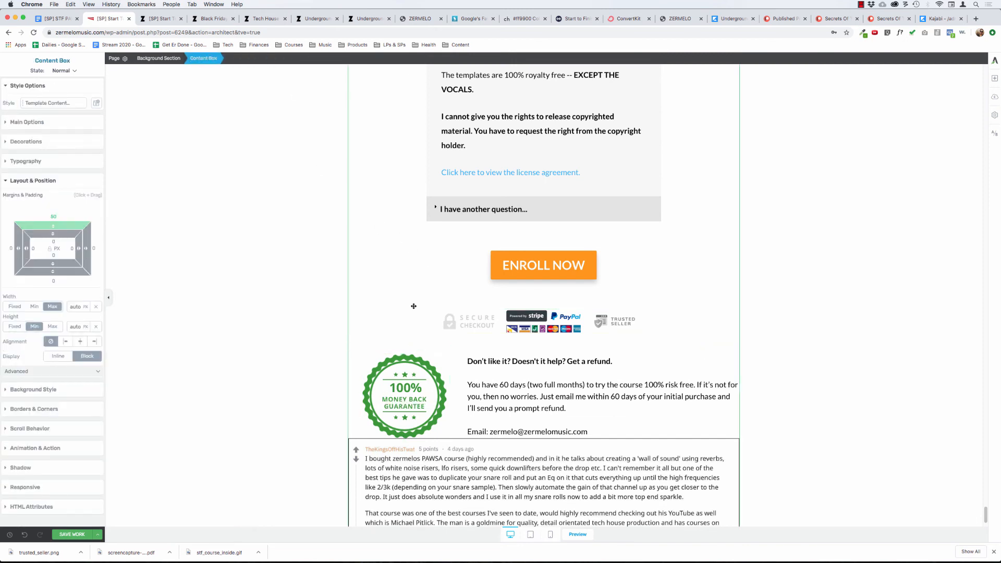
pyautogui.click(402, 386)
pyautogui.click(244, 59)
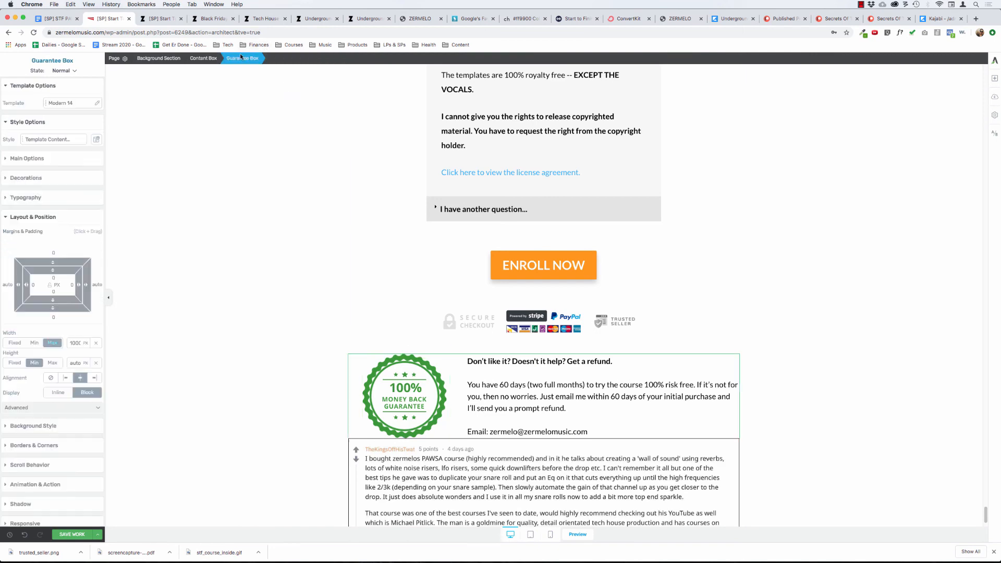
pyautogui.click(391, 168)
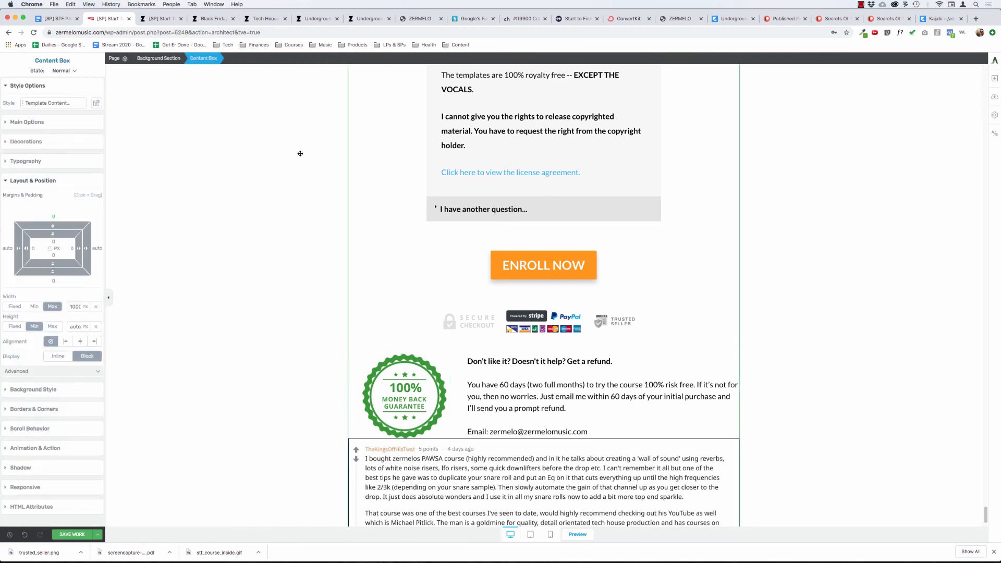
pyautogui.click(237, 142)
# Delete the duplicate trust badges' content box beneath the pricing cards, directly above the refund guarantee.
pyautogui.scroll(4, 237, 143)
pyautogui.scroll(-10, 239, 143)
pyautogui.scroll(5, 238, 143)
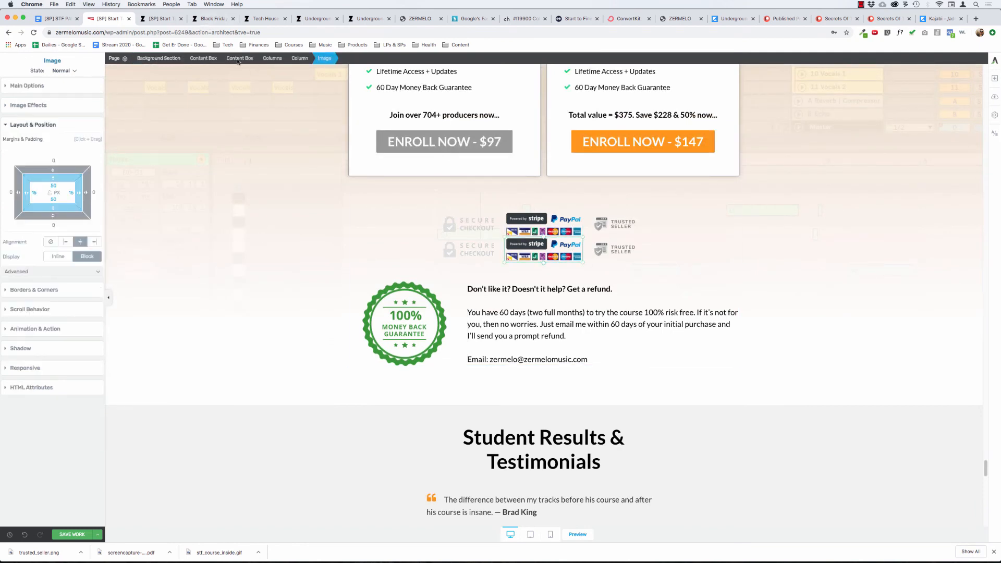
pyautogui.click(240, 59)
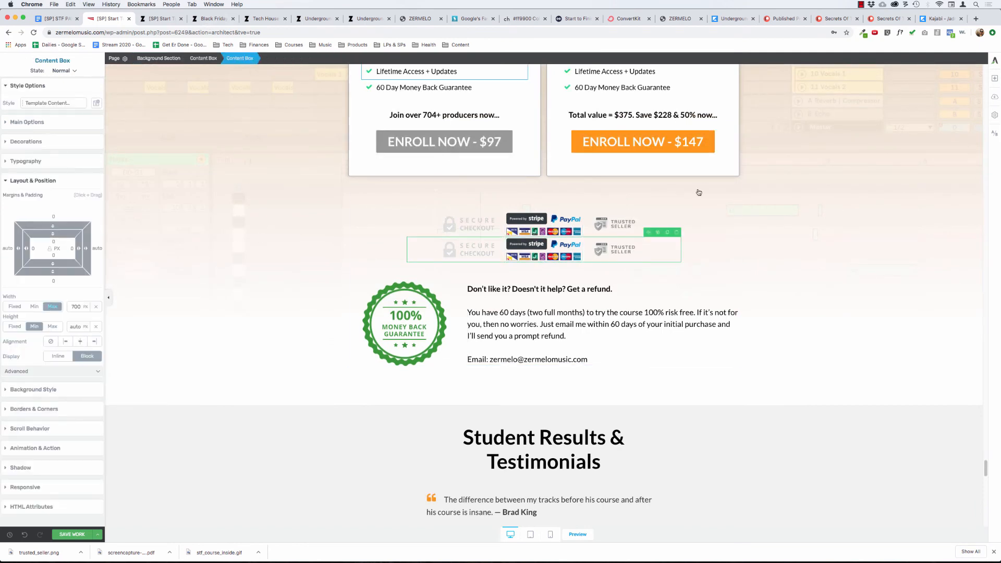
pyautogui.click(677, 232)
# Add a bottom margin to the Guarantee Box below the final ENROLL NOW button to separate it from the Reddit testimonial.
pyautogui.scroll(-15, 432, 255)
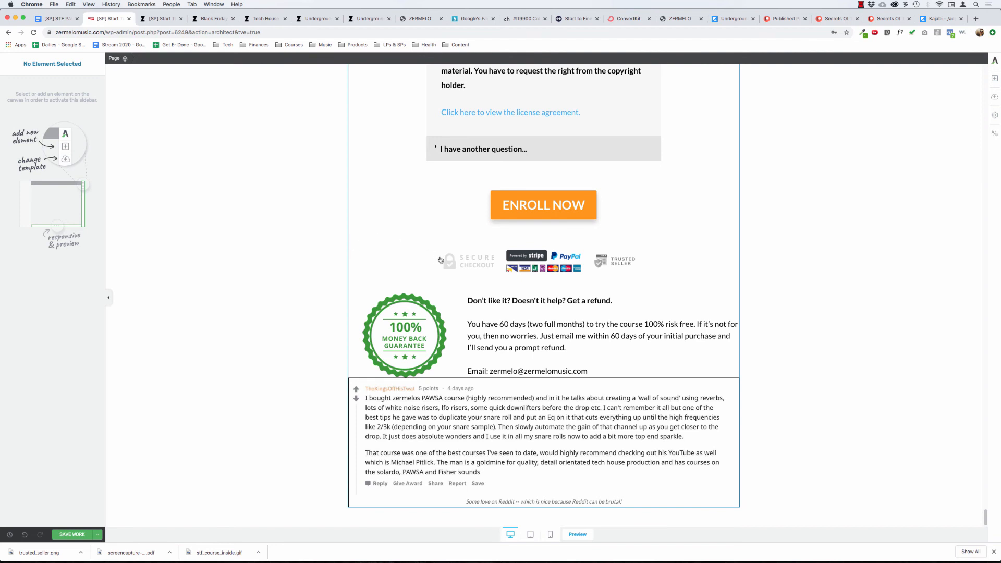
pyautogui.click(386, 325)
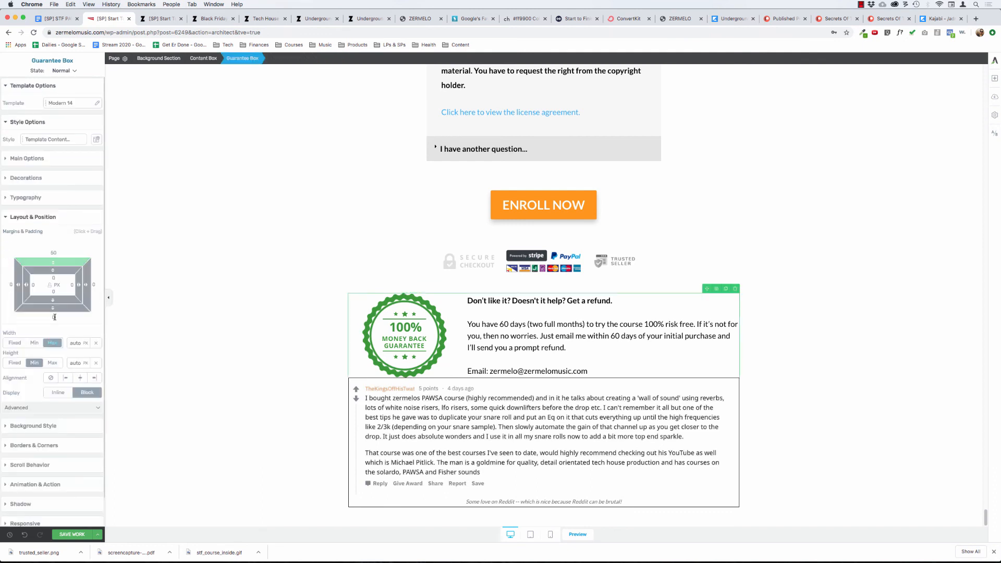
pyautogui.moveTo(53, 309); pyautogui.dragTo(57, 362)
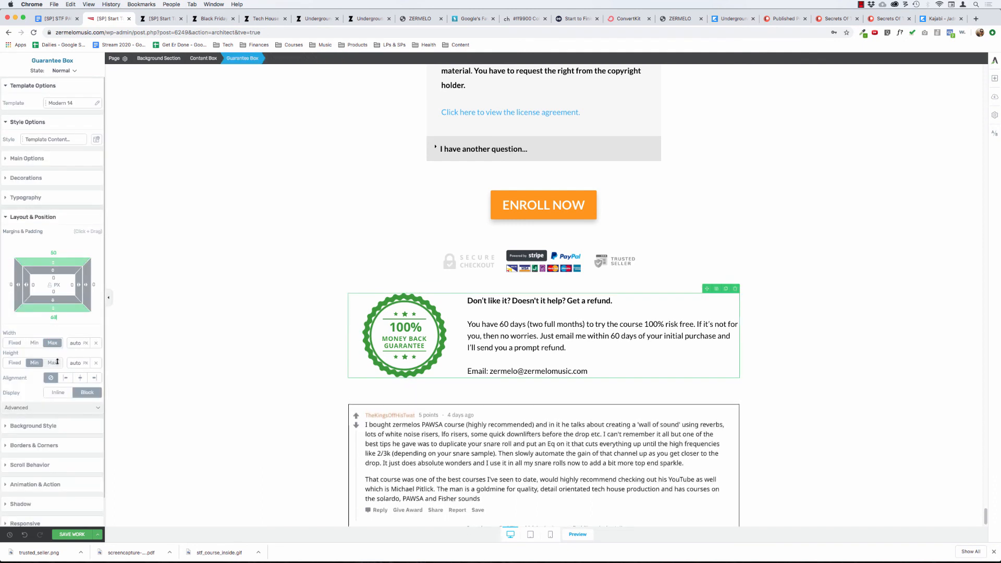
pyautogui.click(282, 329)
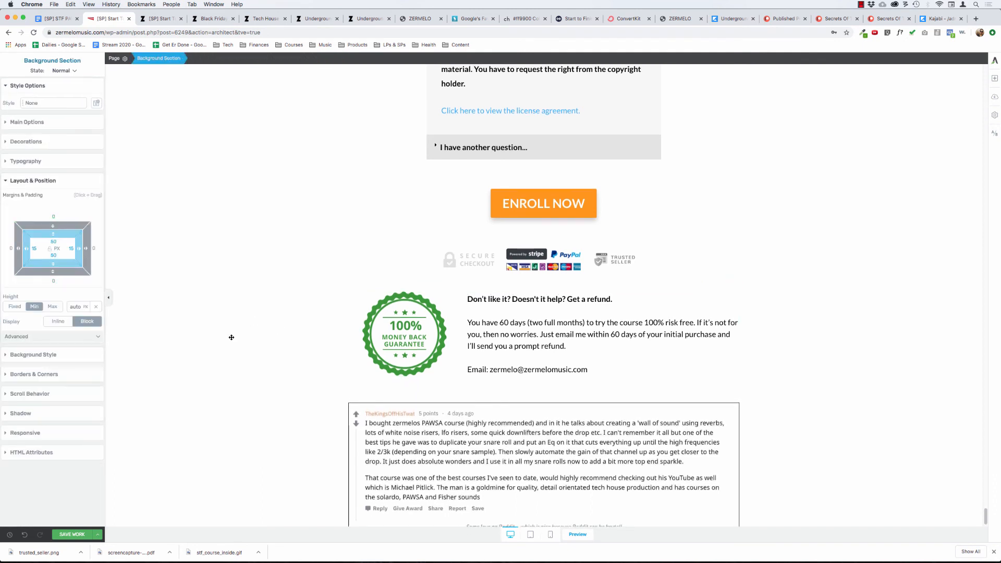
# Replace the Trusted Seller badge below the final ENROLL NOW button with the money_back_guarantee-1.png image from the media library.
pyautogui.scroll(-1, 232, 338)
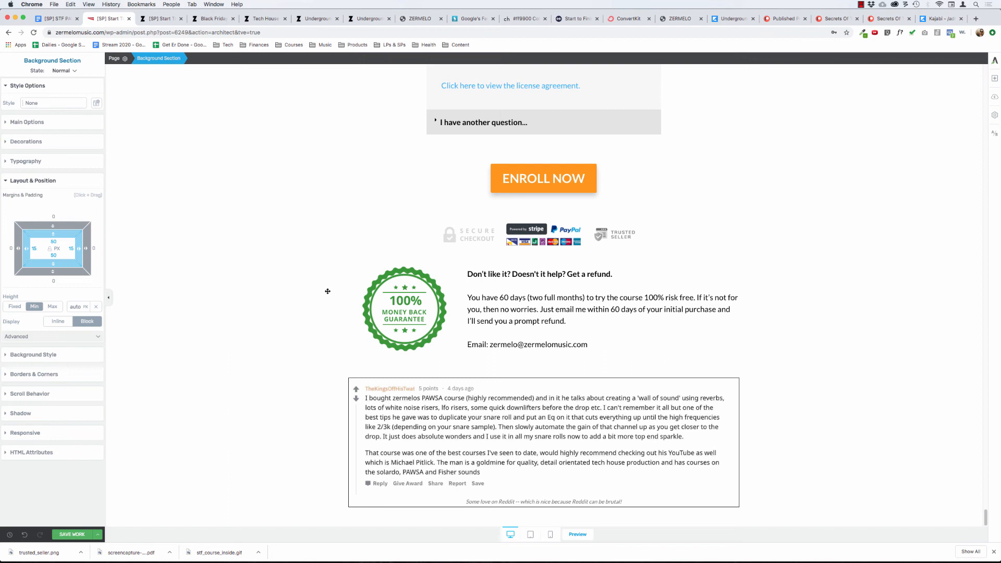
pyautogui.click(392, 293)
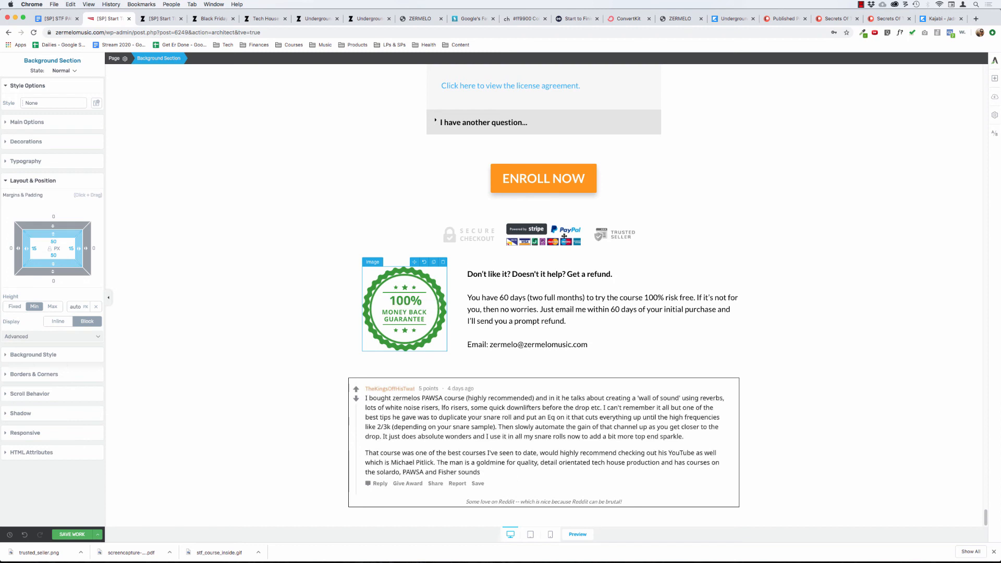
pyautogui.click(609, 235)
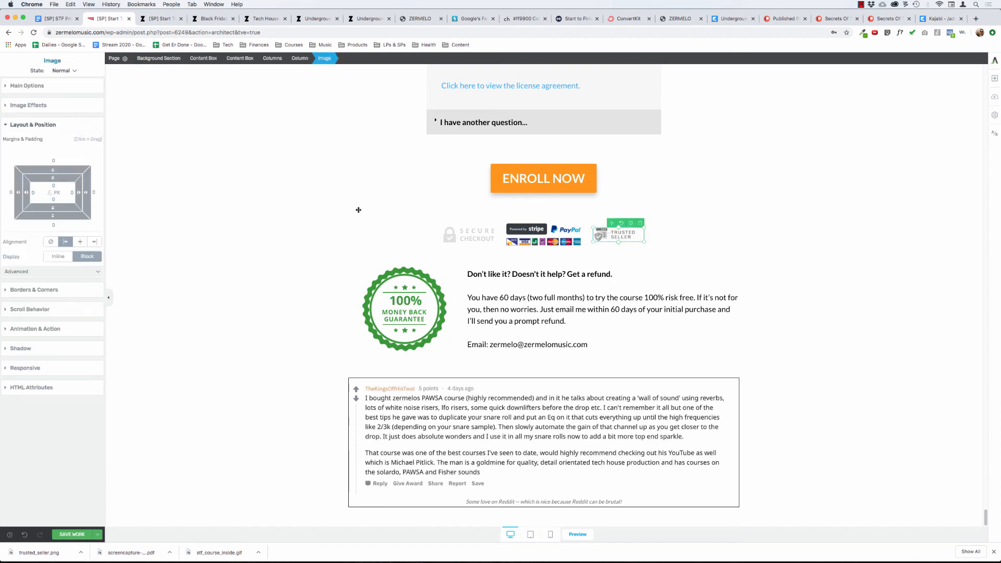
pyautogui.click(29, 85)
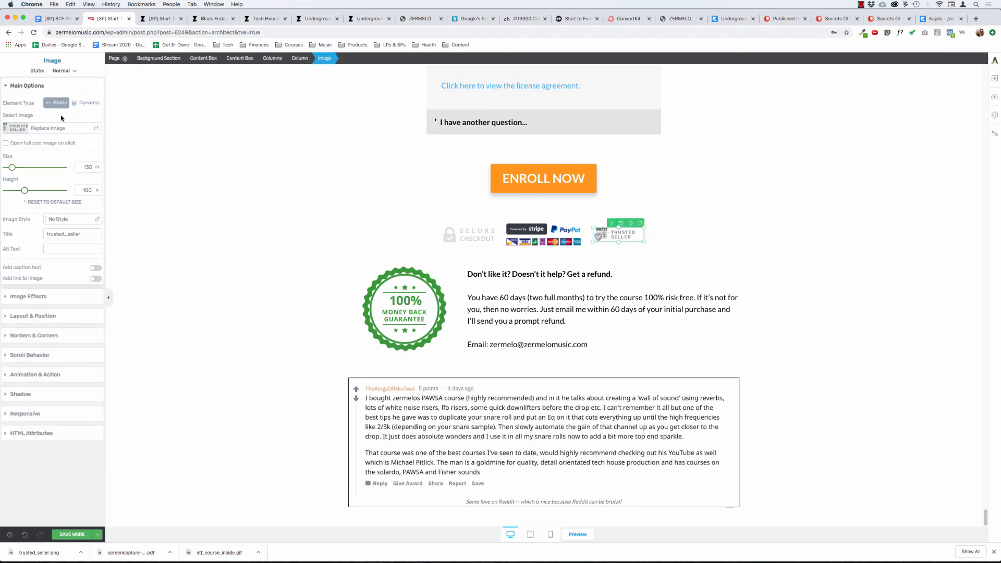
pyautogui.click(40, 129)
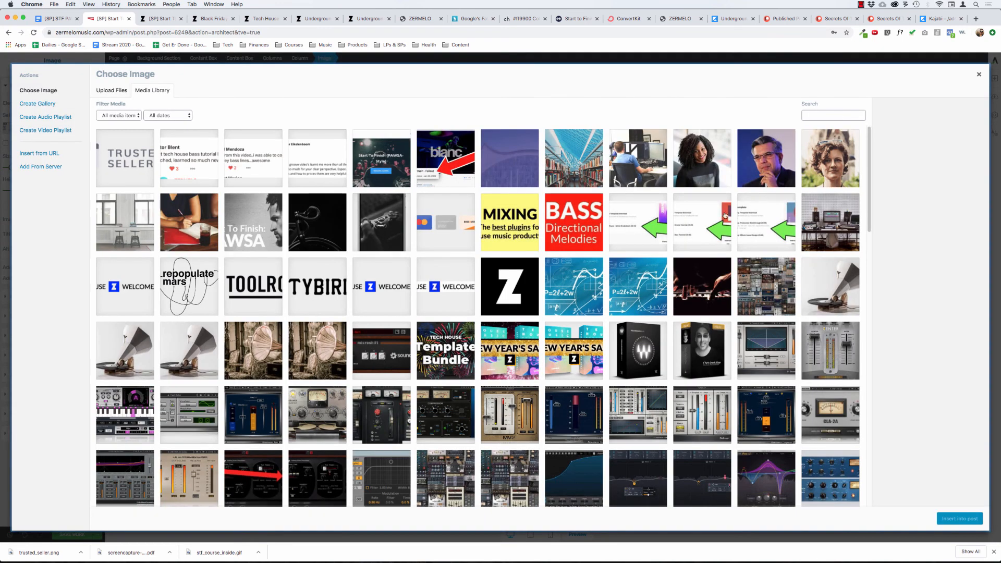
pyautogui.scroll(-3, 646, 249)
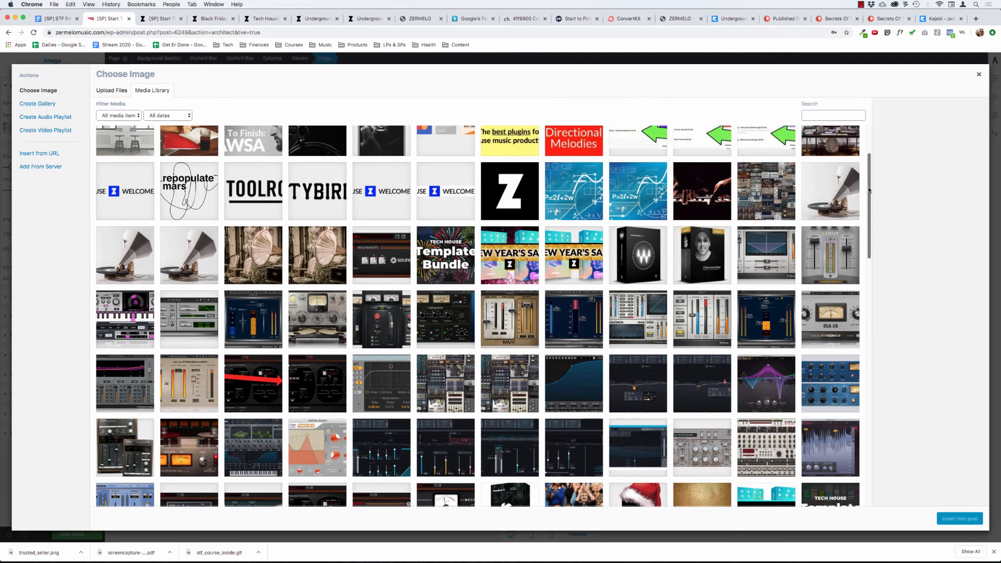
pyautogui.moveTo(870, 190); pyautogui.dragTo(870, 246)
pyautogui.moveTo(869, 258); pyautogui.dragTo(876, 524)
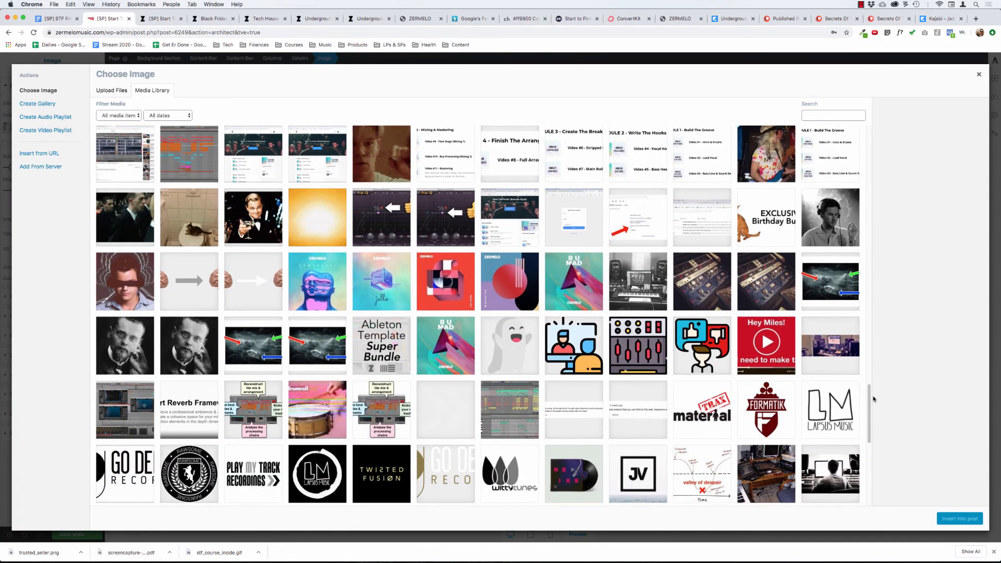
pyautogui.moveTo(869, 400); pyautogui.dragTo(868, 422)
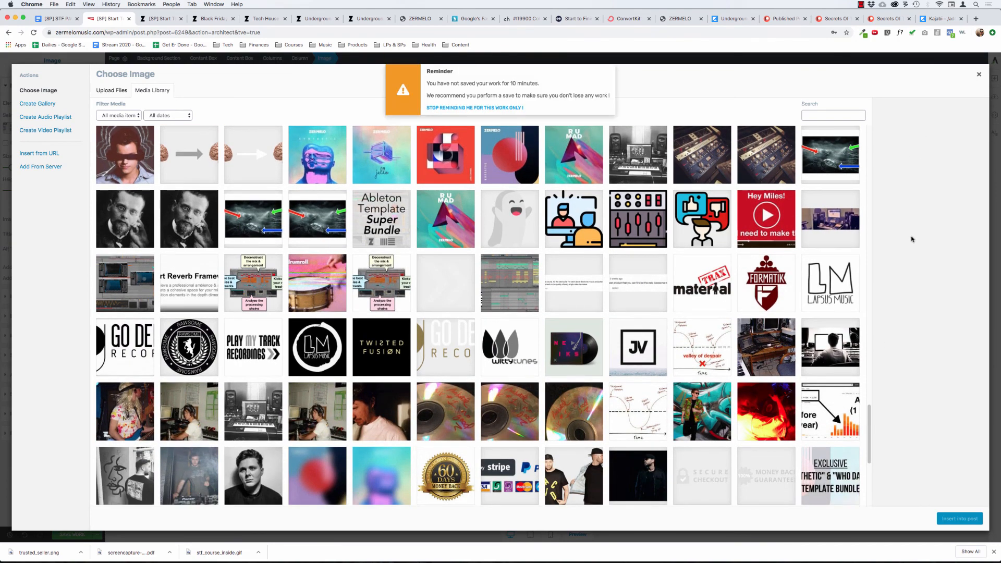
pyautogui.scroll(-1, 855, 417)
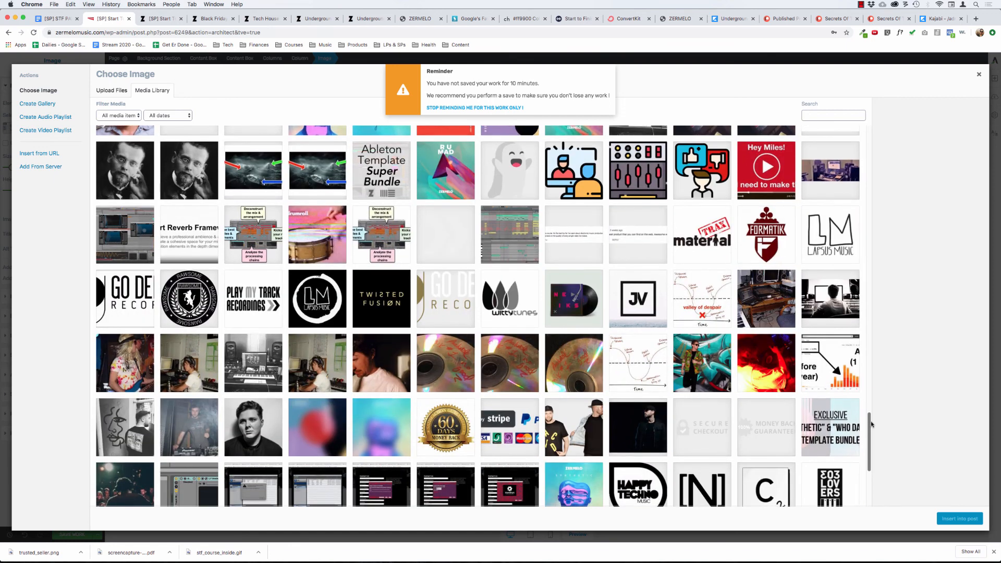
pyautogui.click(752, 433)
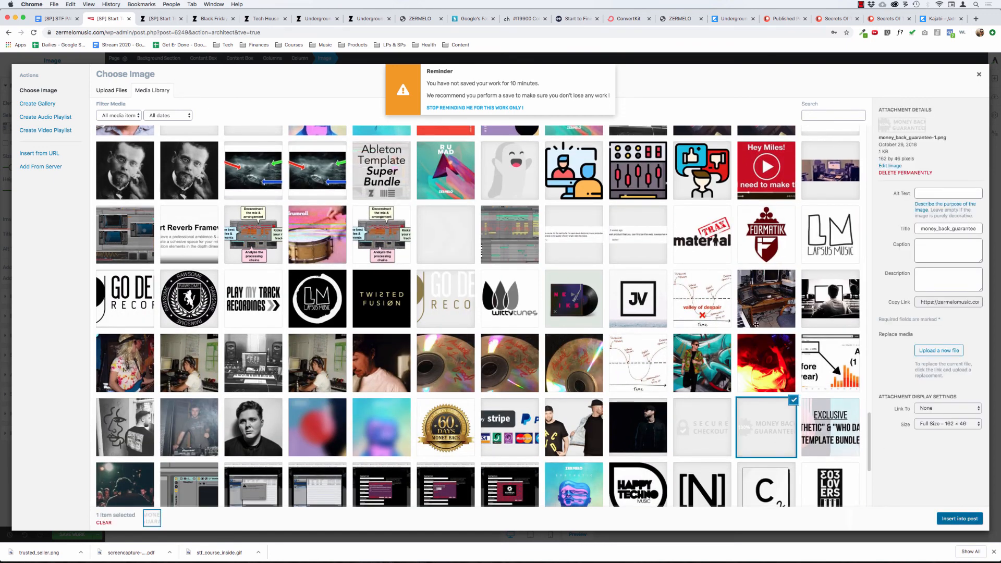
pyautogui.click(959, 518)
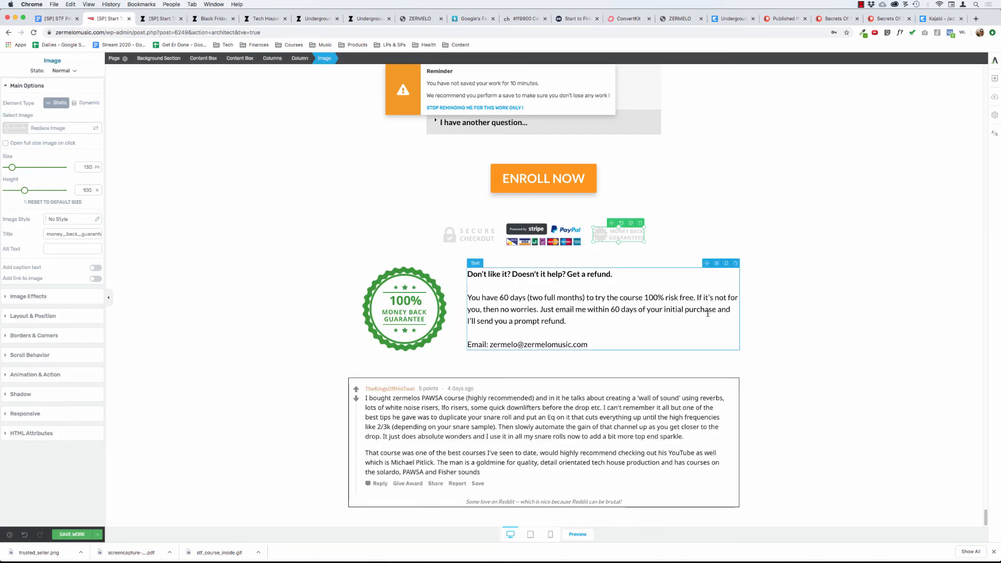
# Remove the Guarantee Box with the refund text between the lower trust badges and the Reddit testimonial.
pyautogui.click(367, 267)
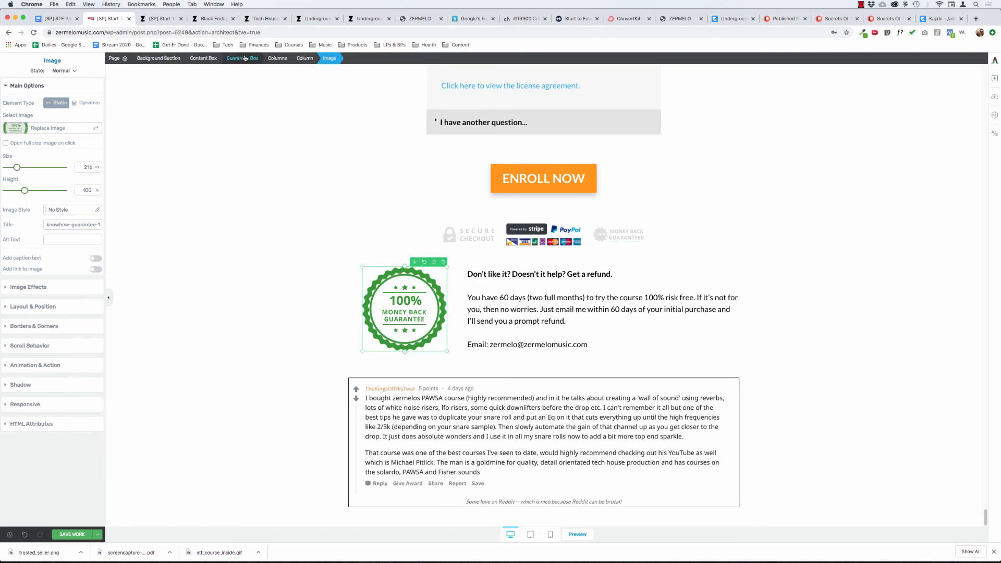
pyautogui.click(245, 58)
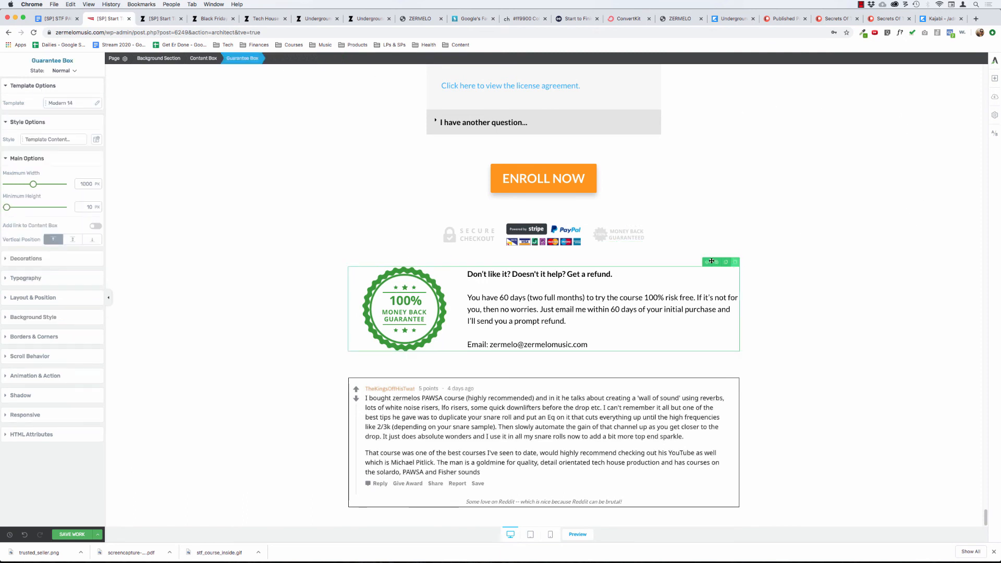
pyautogui.moveTo(711, 260); pyautogui.dragTo(383, 391)
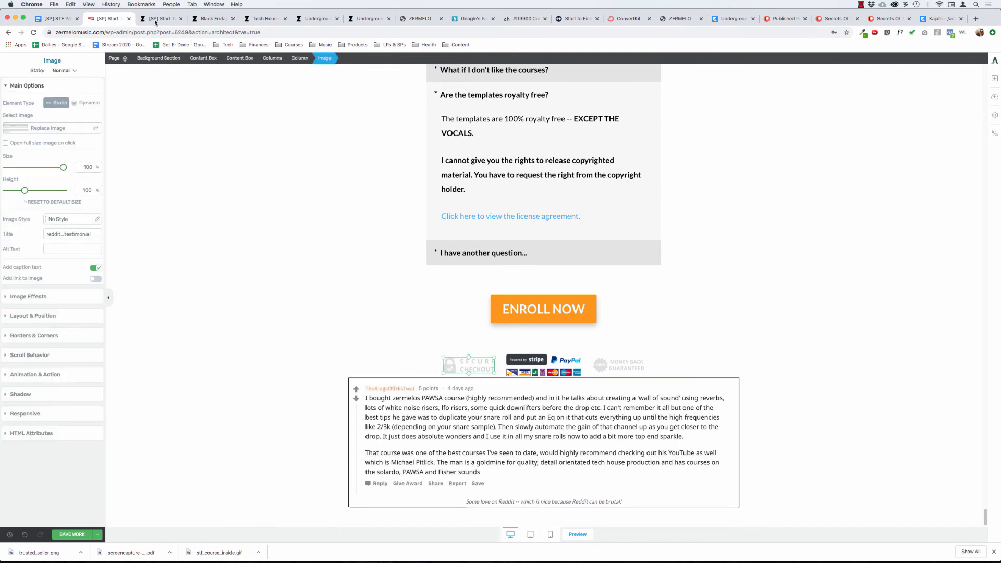
# Set the bottom margin of the trust badges' content box above the Reddit testimonial to 60 px.
pyautogui.click(239, 58)
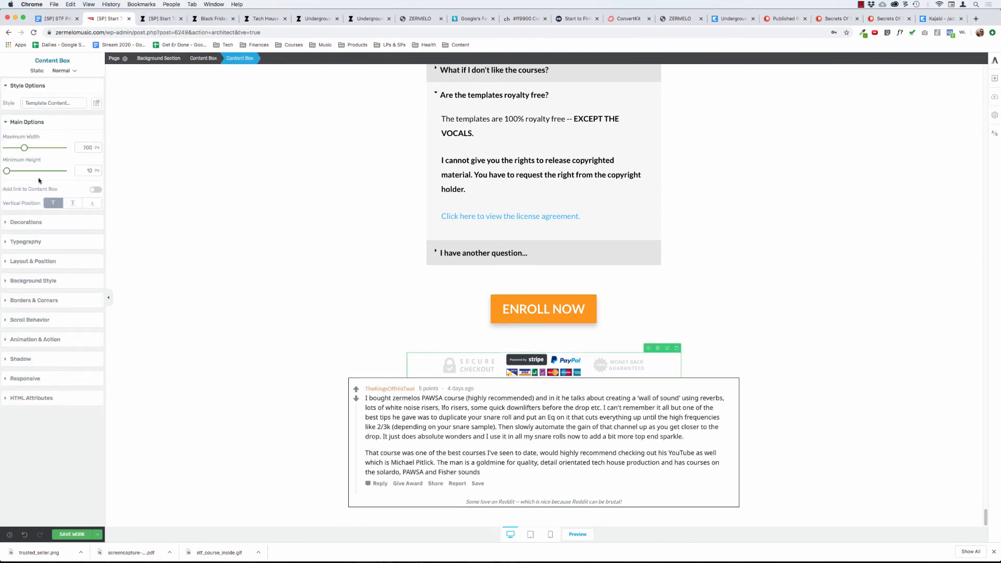
pyautogui.click(34, 124)
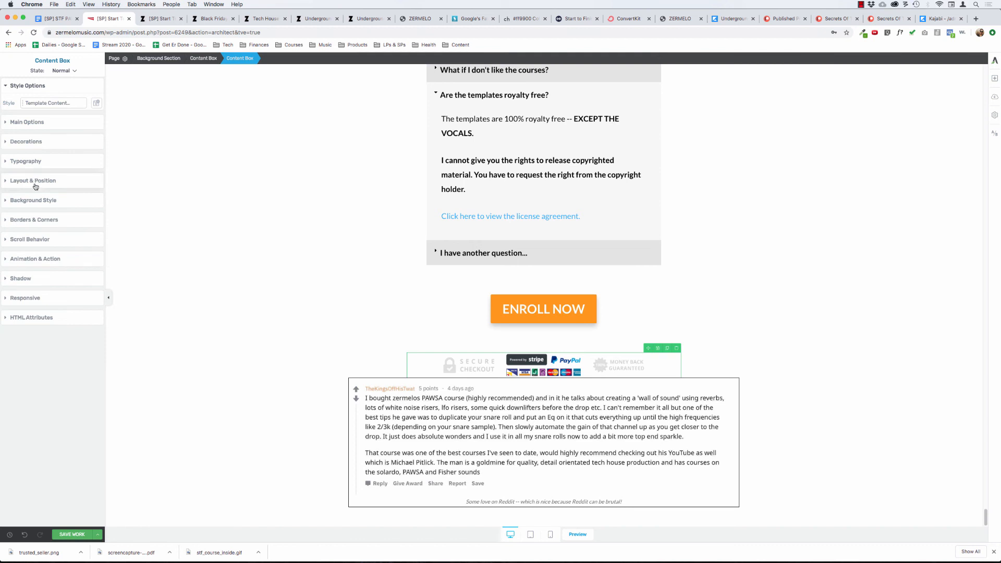
pyautogui.click(34, 181)
pyautogui.write('60')
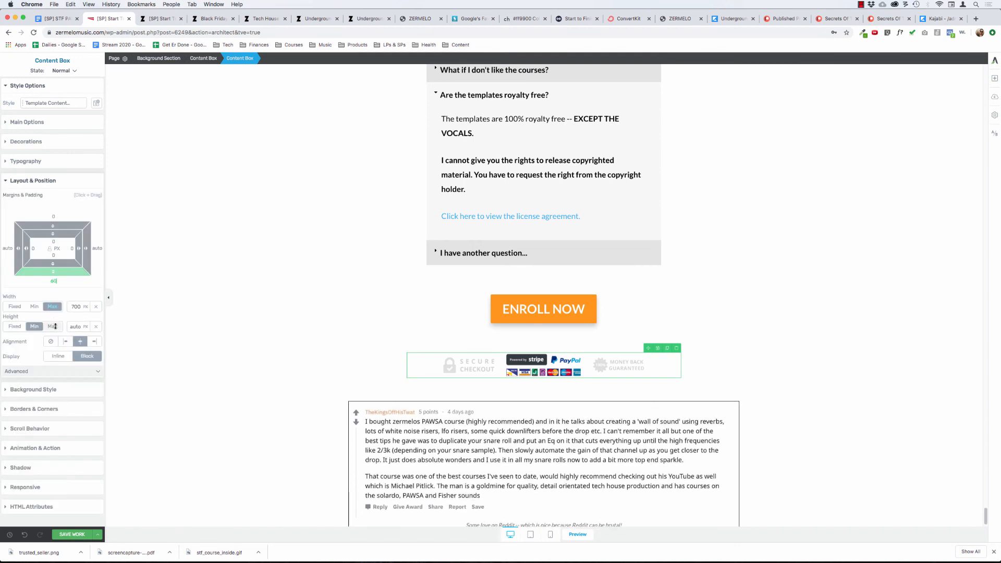
pyautogui.click(262, 291)
pyautogui.scroll(-1, 229, 289)
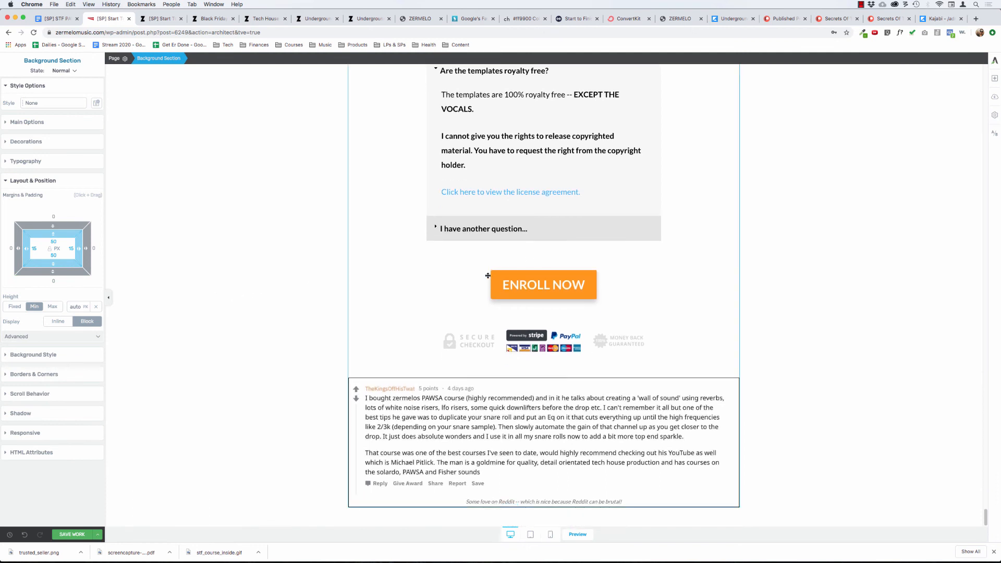
# Set the bottom margin of the ENROLL NOW button below the FAQ to 50 px.
pyautogui.click(544, 285)
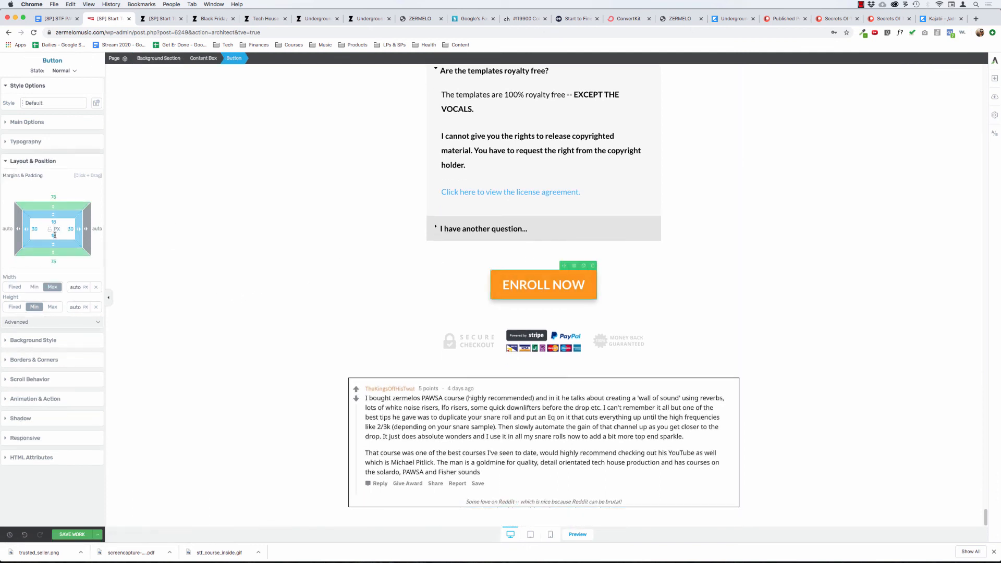
pyautogui.click(54, 262)
pyautogui.write('50')
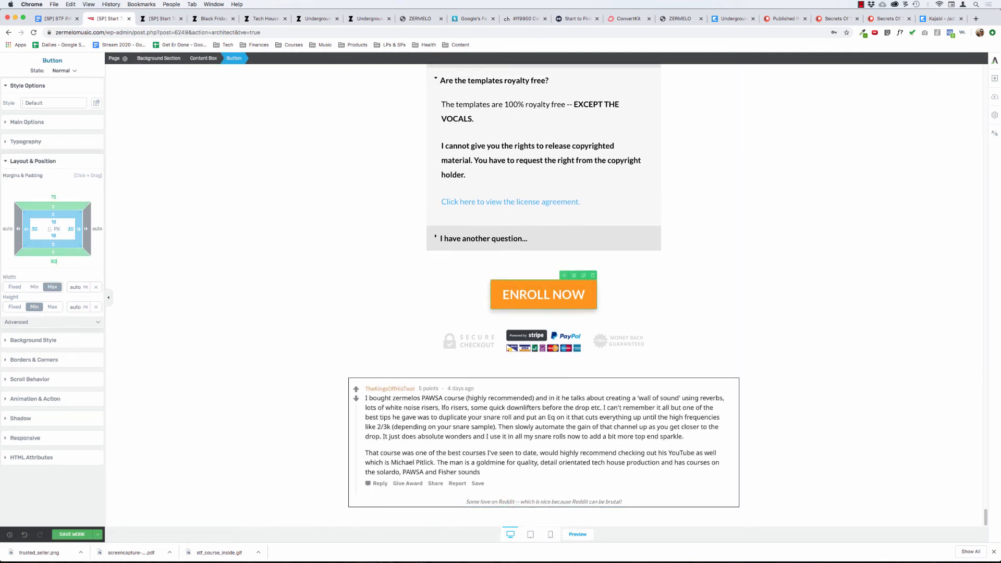
pyautogui.click(208, 258)
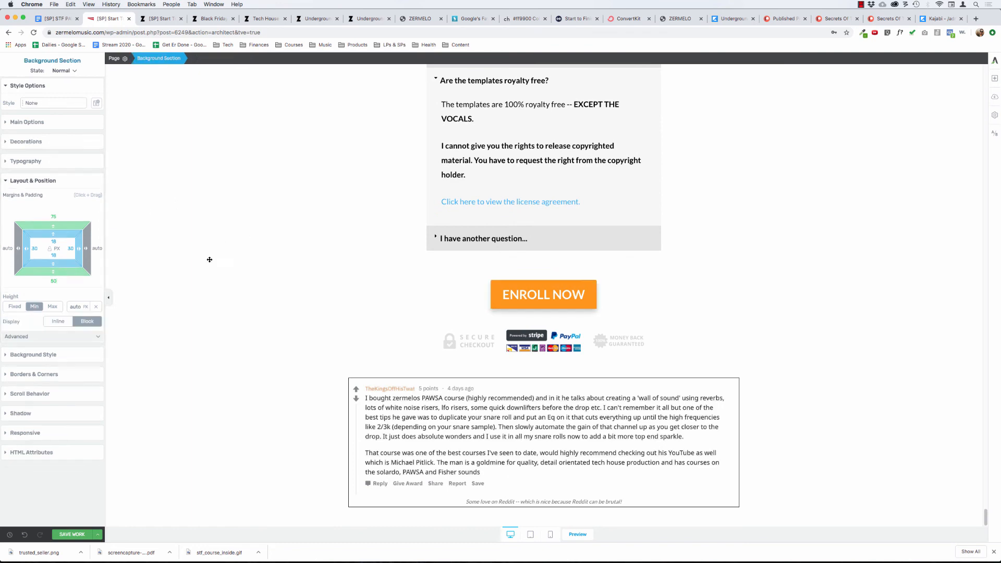
# Collapse the answer to "Are the templates royalty free?" in the FAQ toggle.
pyautogui.scroll(5, 214, 276)
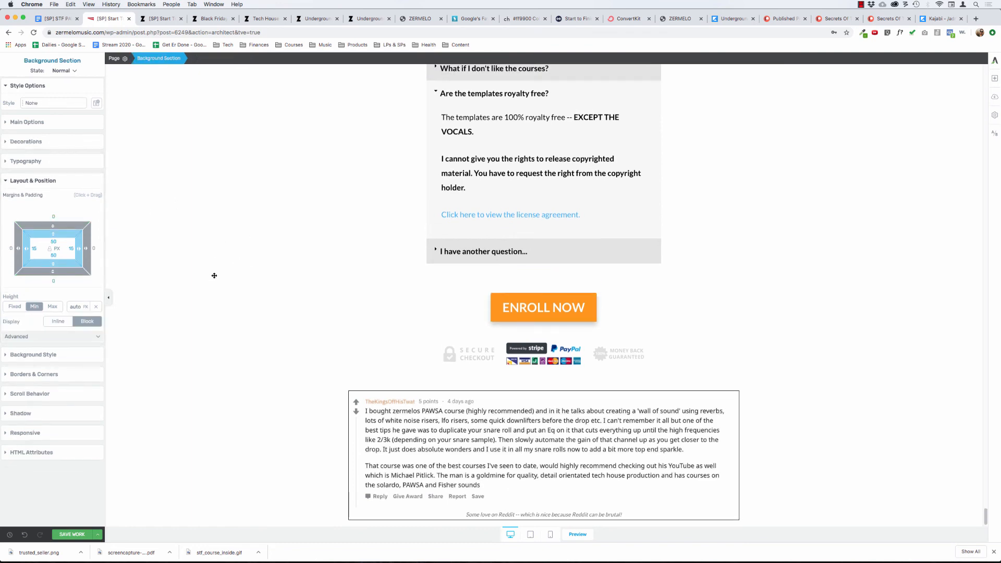
pyautogui.click(448, 200)
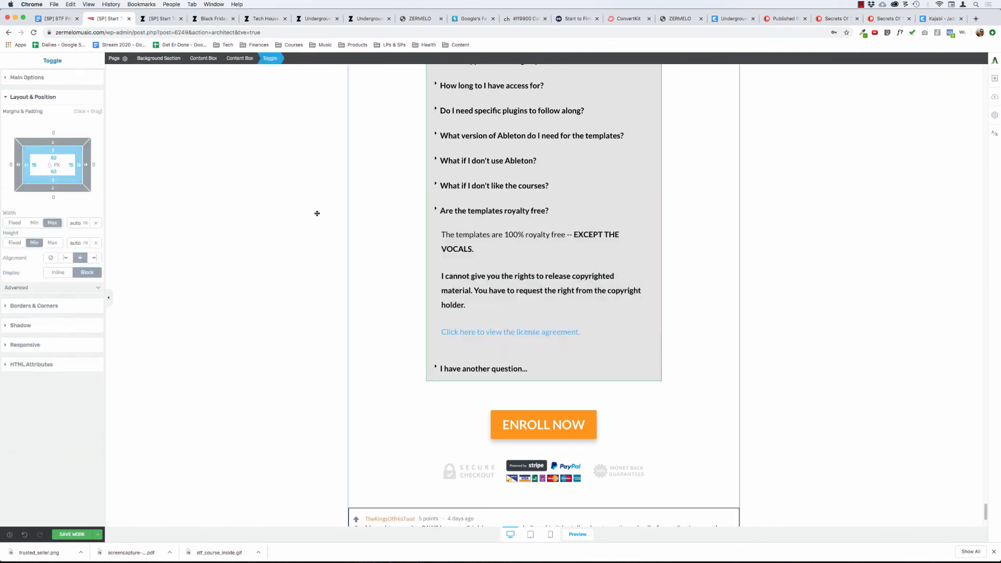
pyautogui.click(277, 231)
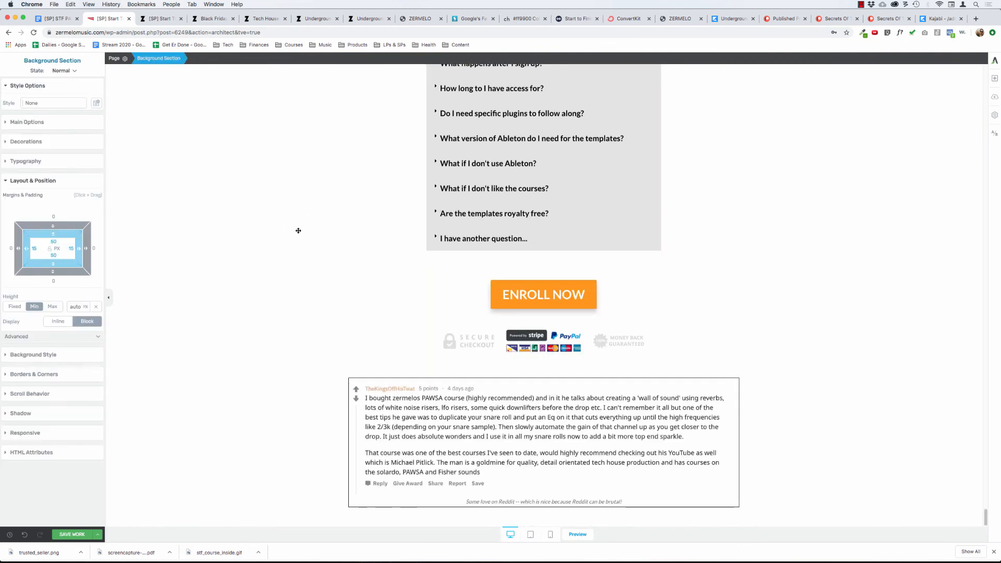
pyautogui.scroll(10, 323, 234)
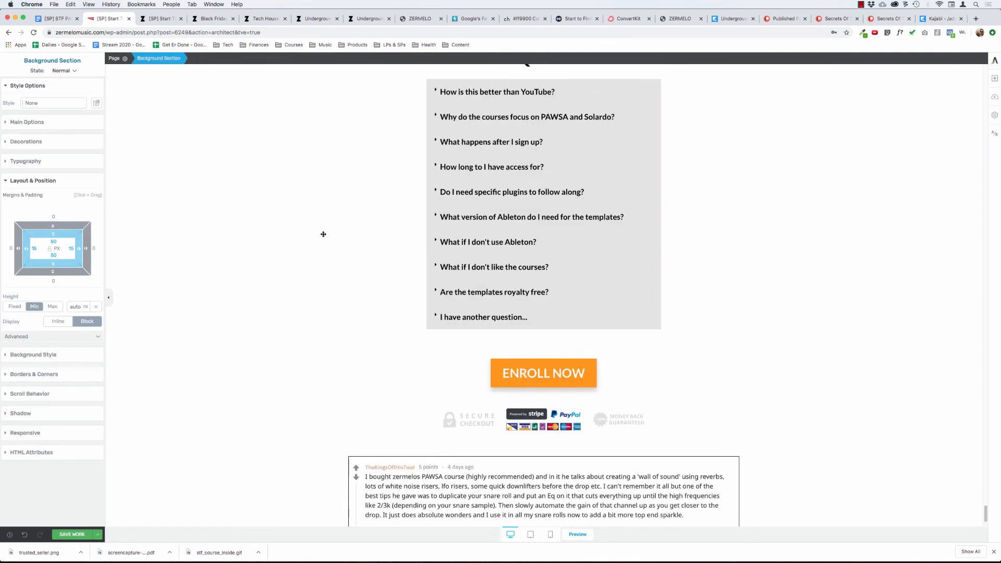
# Change the heading above the FAQ toggle to "Questions?".
pyautogui.scroll(-10, 324, 234)
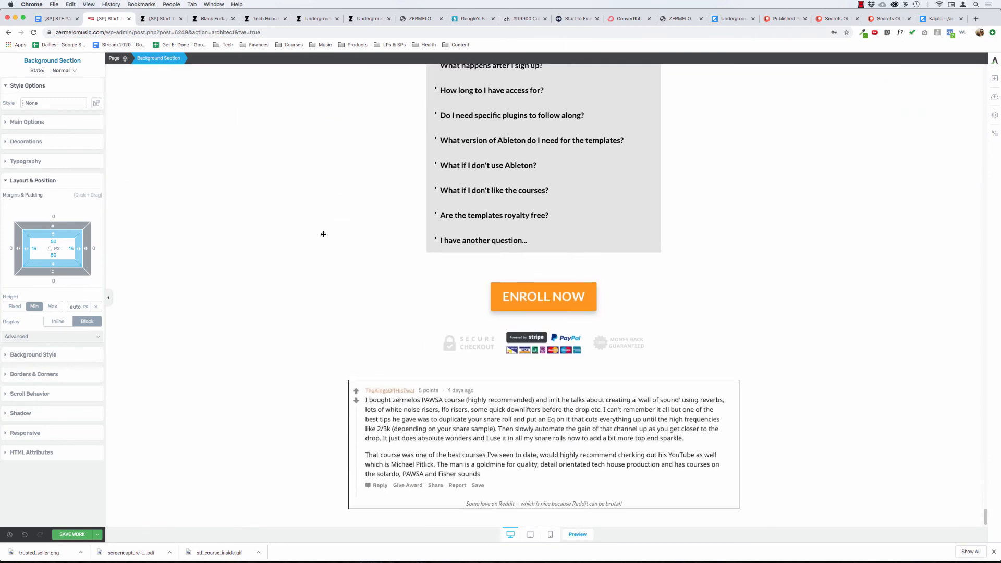
pyautogui.scroll(20, 324, 234)
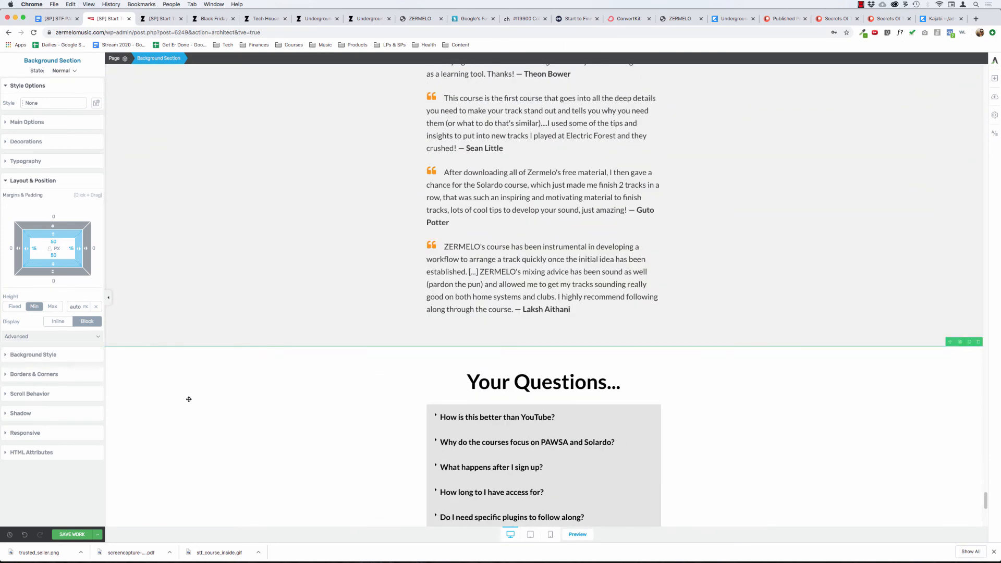
pyautogui.tripleClick(494, 383)
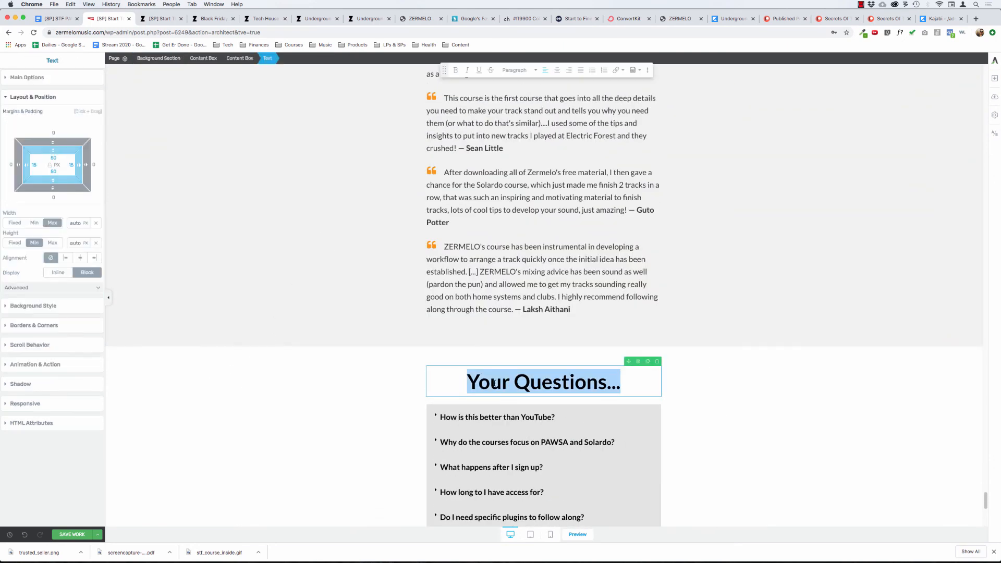
pyautogui.write('Question')
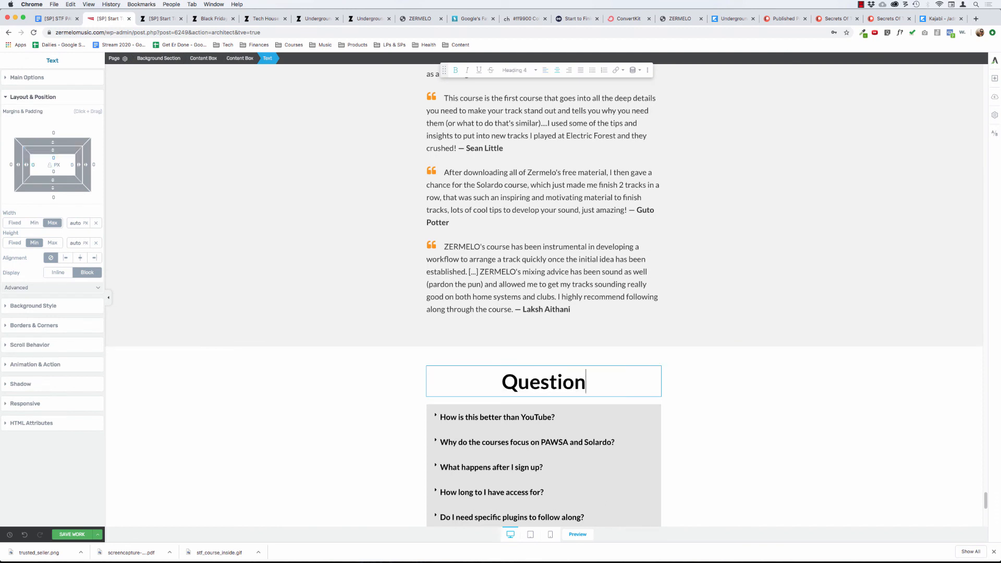
pyautogui.write('s?')
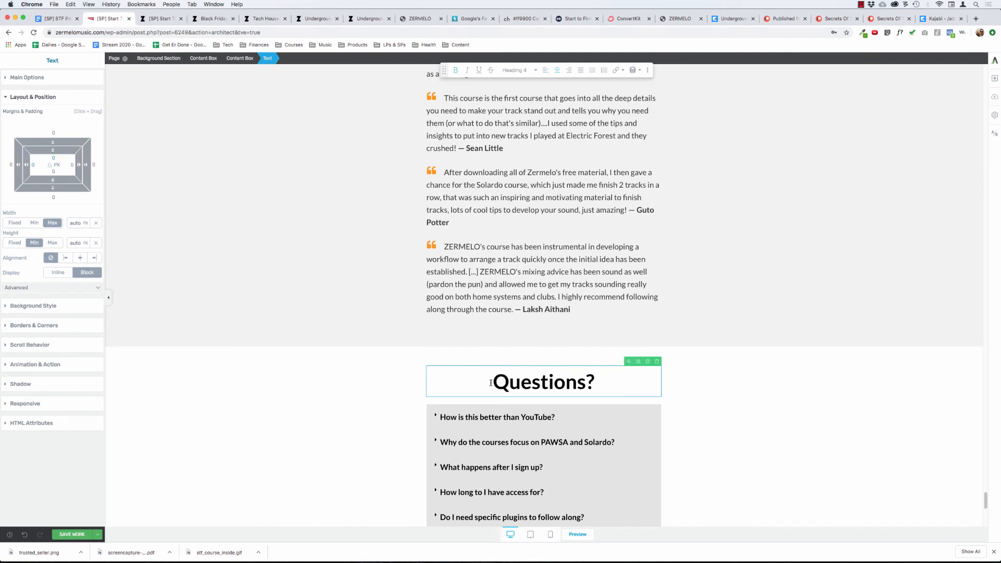
pyautogui.click(329, 406)
# Remove "Results &" from the testimonials section heading so that it reads "Student Testimonials".
pyautogui.scroll(10, 279, 251)
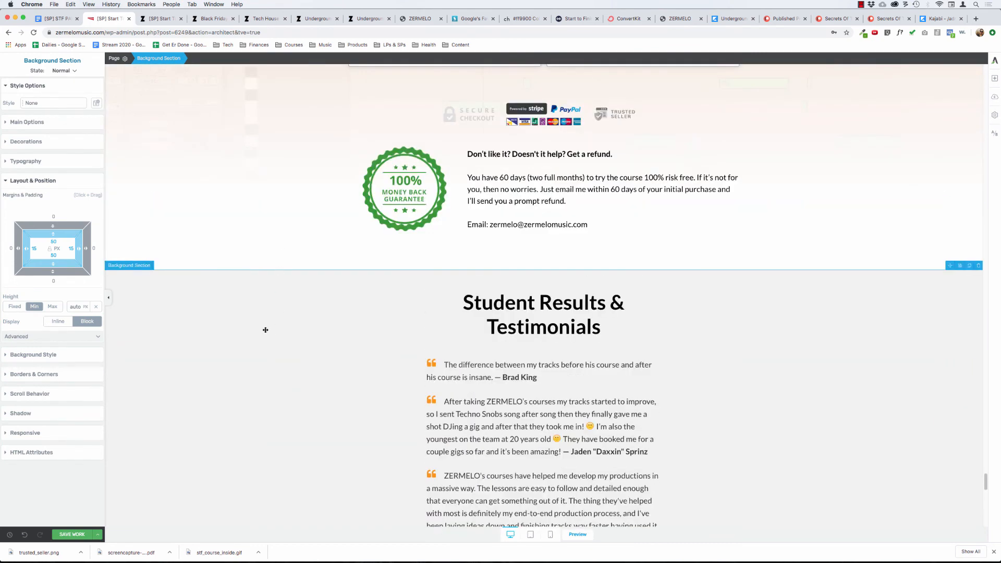
pyautogui.doubleClick(528, 304)
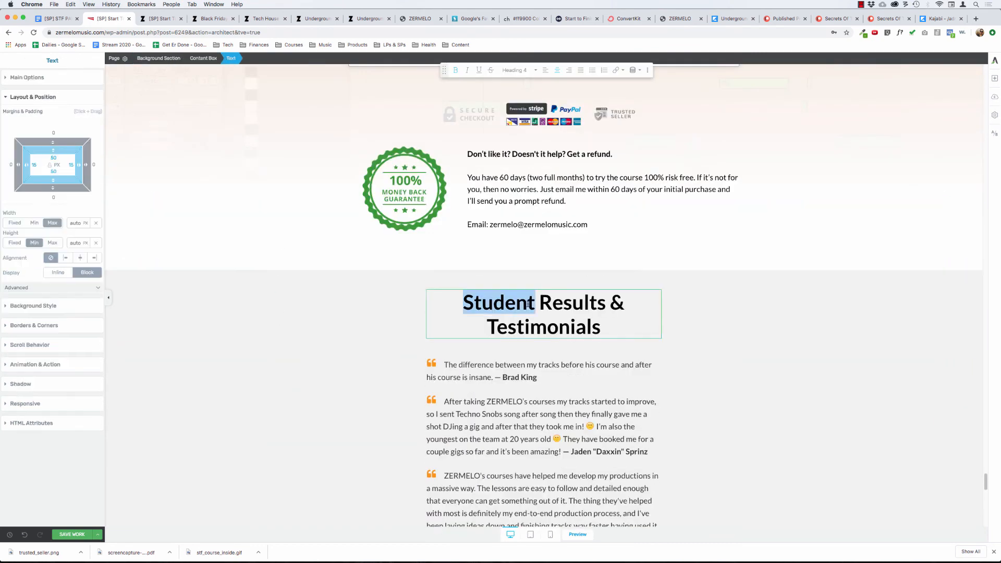
pyautogui.click(537, 303)
pyautogui.moveTo(538, 303); pyautogui.dragTo(624, 304)
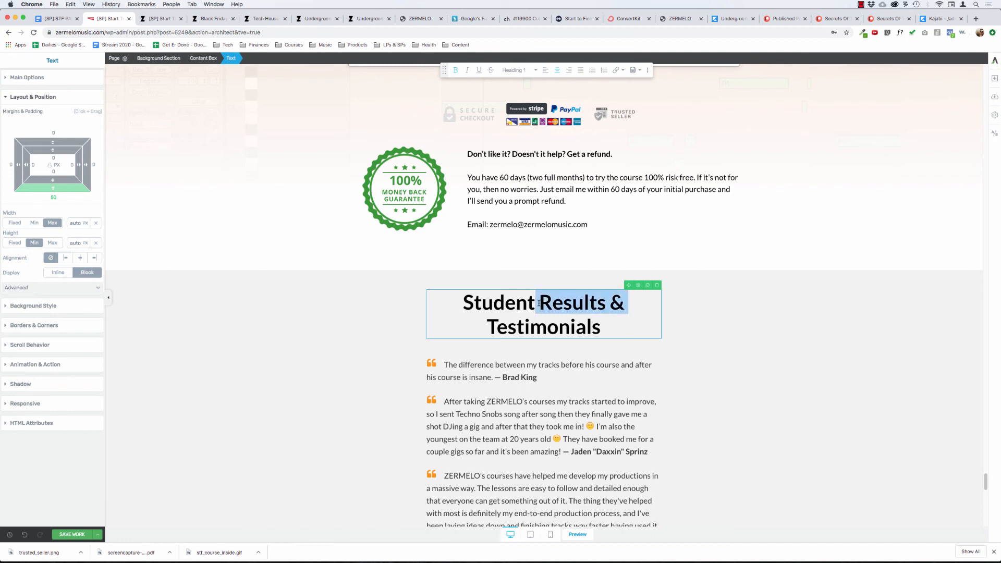
pyautogui.press('BackSpace')
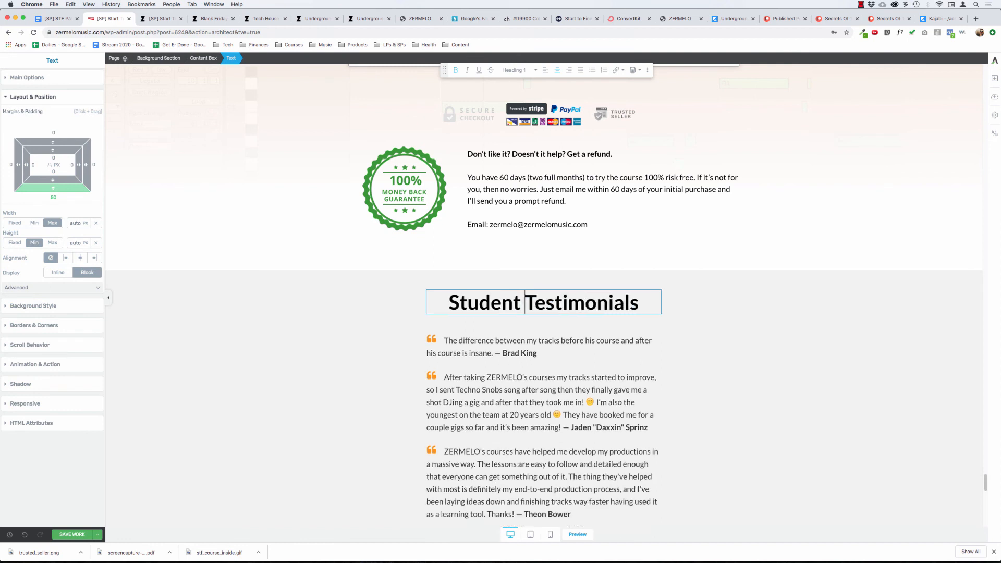
pyautogui.press('super+a')
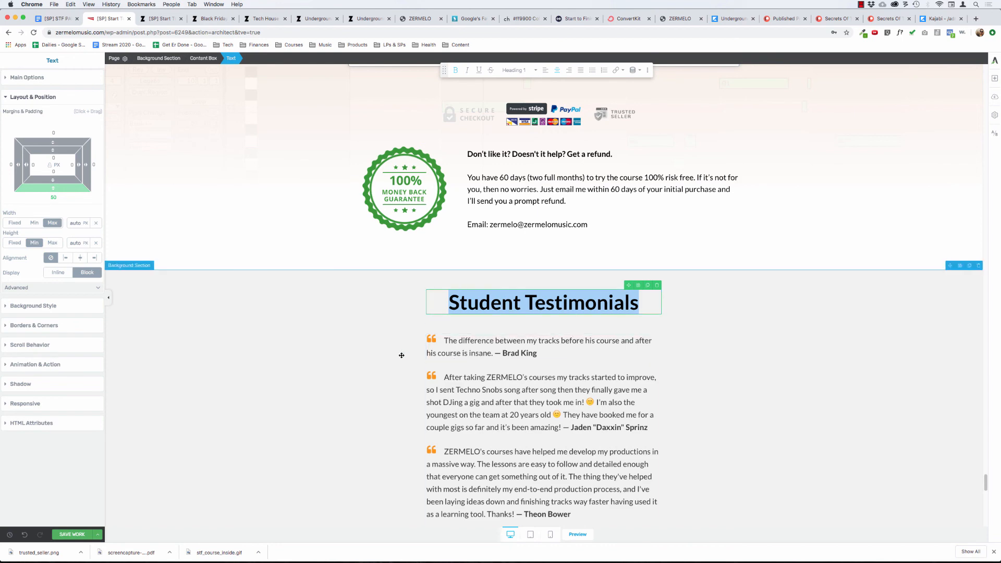
pyautogui.click(364, 346)
# Review the lower page sections, from the pricing cards and refund guarantee through the testimonials, FAQ and final ENROLL NOW button.
pyautogui.scroll(-7, 343, 344)
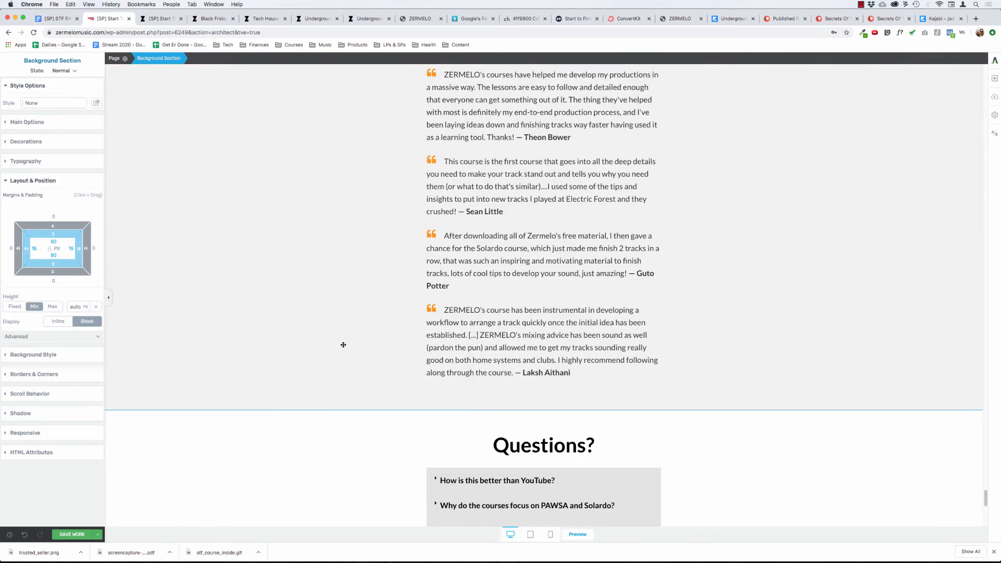
pyautogui.scroll(4, 328, 303)
pyautogui.scroll(6, 328, 303)
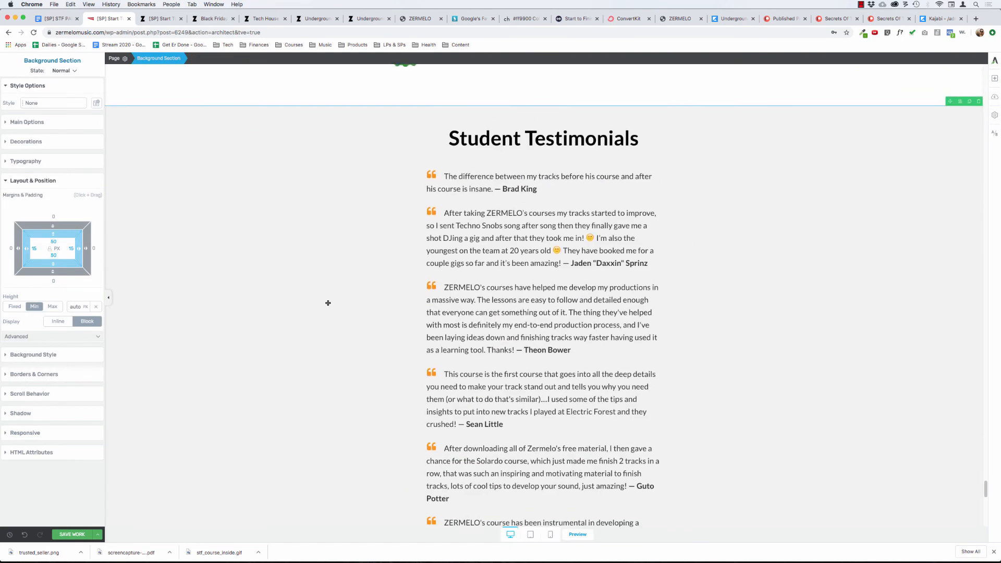
pyautogui.scroll(4, 328, 303)
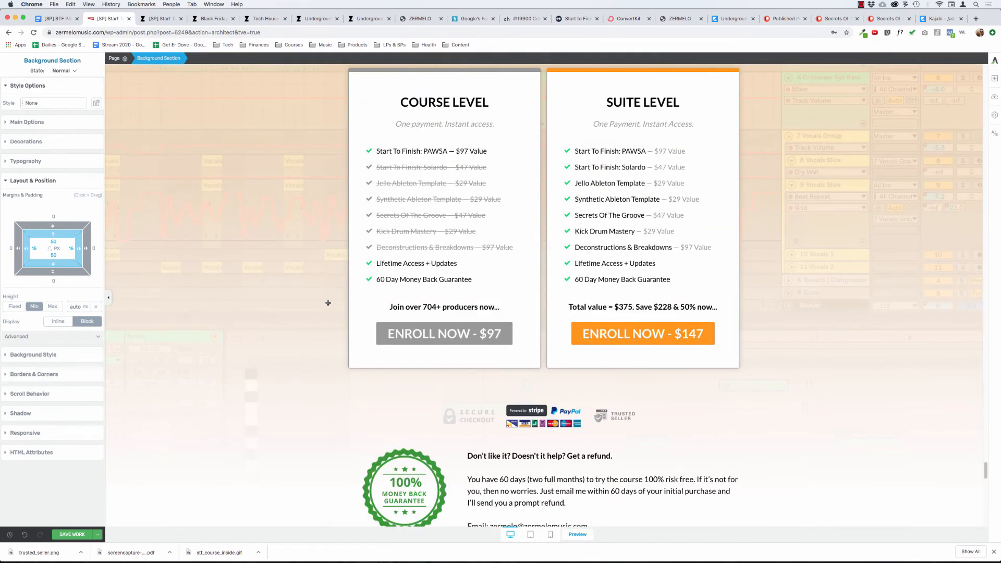
pyautogui.scroll(-3, 328, 303)
pyautogui.scroll(-18, 328, 303)
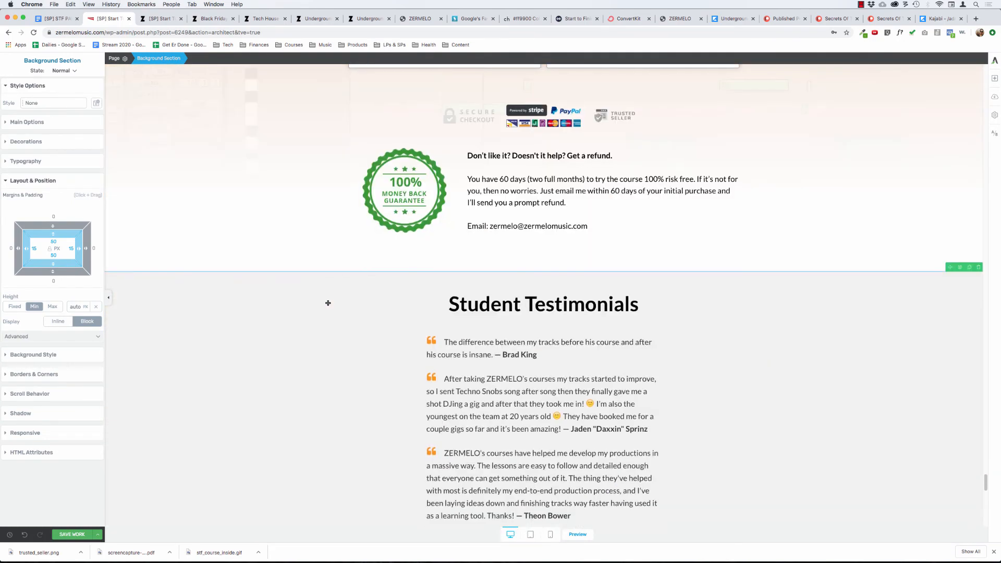
pyautogui.scroll(-3, 328, 303)
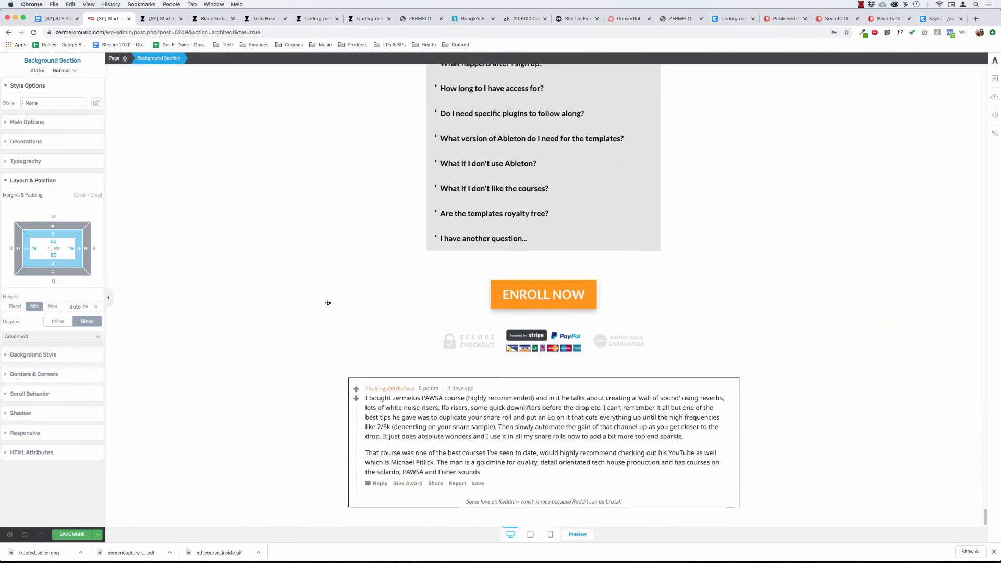
pyautogui.scroll(3, 328, 303)
pyautogui.scroll(18, 328, 303)
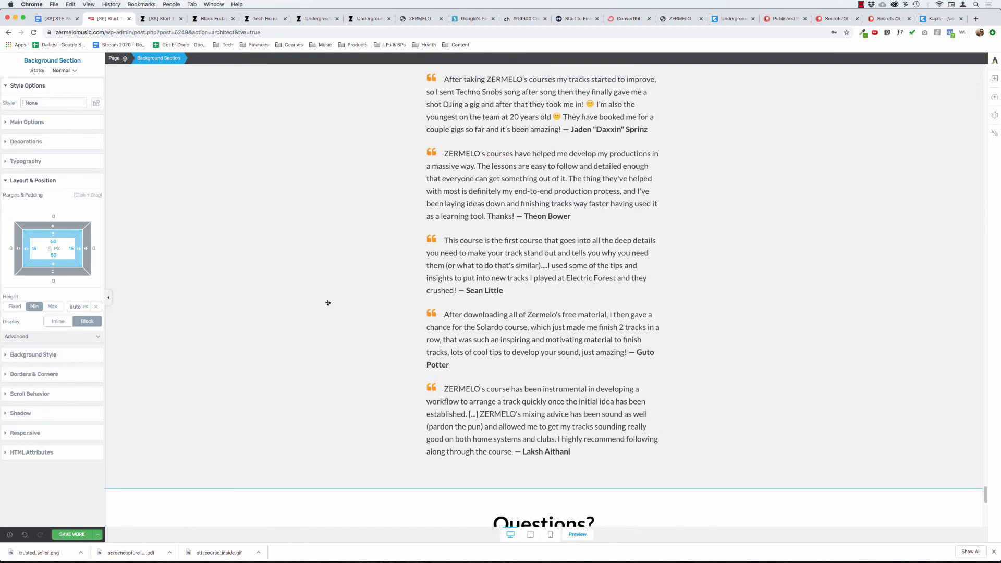
pyautogui.scroll(2, 328, 303)
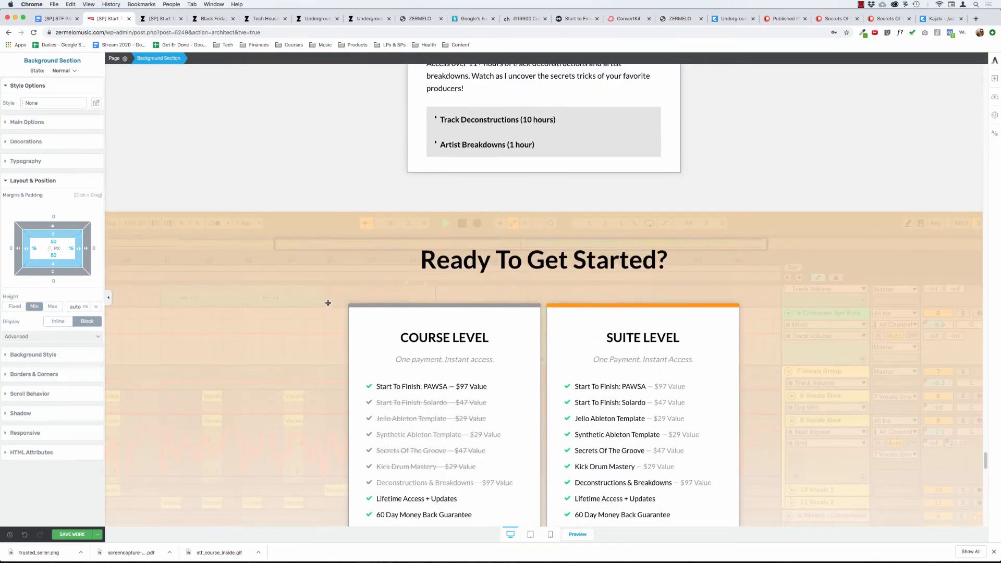
pyautogui.scroll(-4, 328, 303)
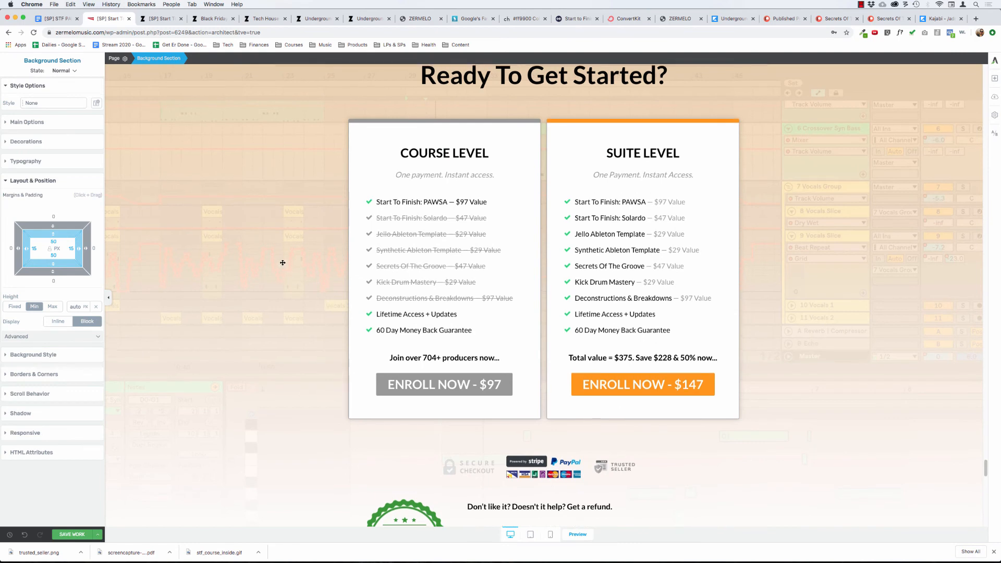
# Examine the page layout from the pricing section back through the bonuses and course introduction to the hero section.
pyautogui.scroll(1, 283, 263)
pyautogui.scroll(12, 290, 259)
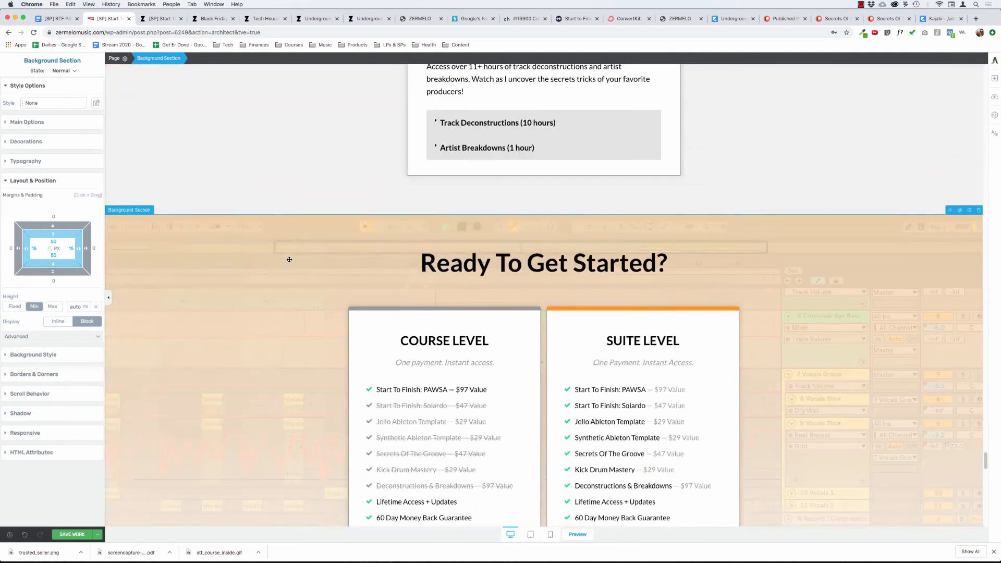
pyautogui.scroll(8, 289, 259)
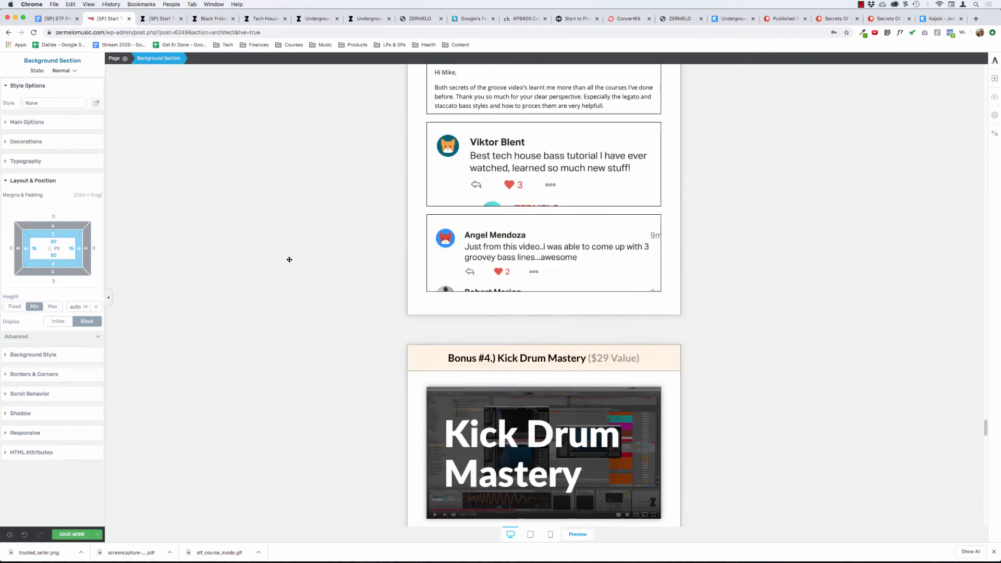
pyautogui.scroll(1, 289, 260)
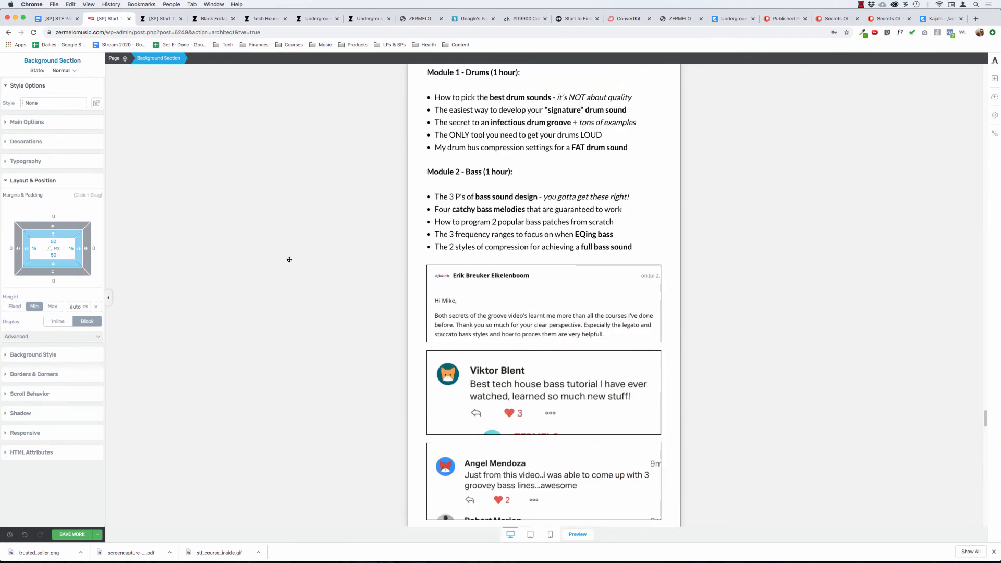
pyautogui.scroll(-1, 289, 259)
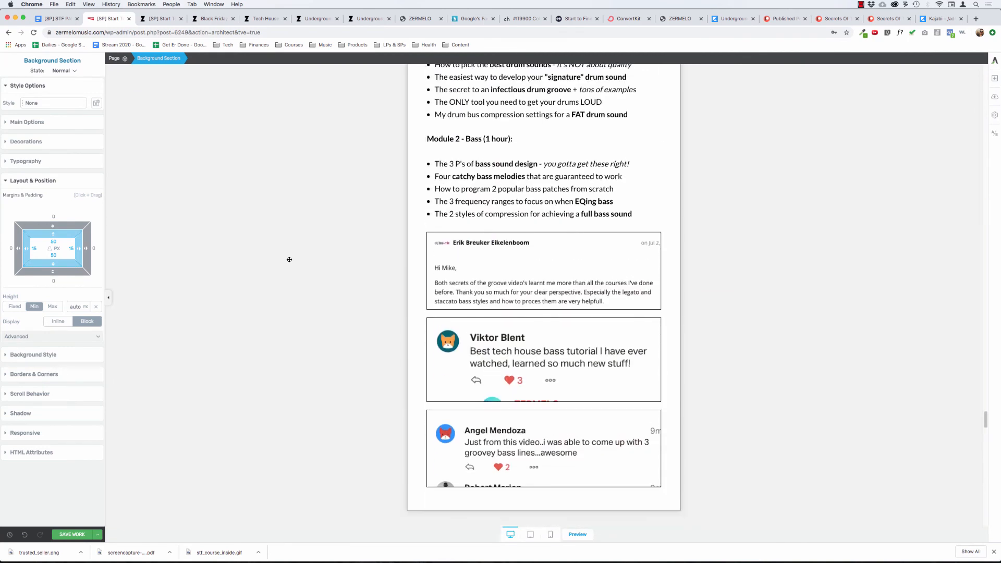
pyautogui.scroll(12, 289, 259)
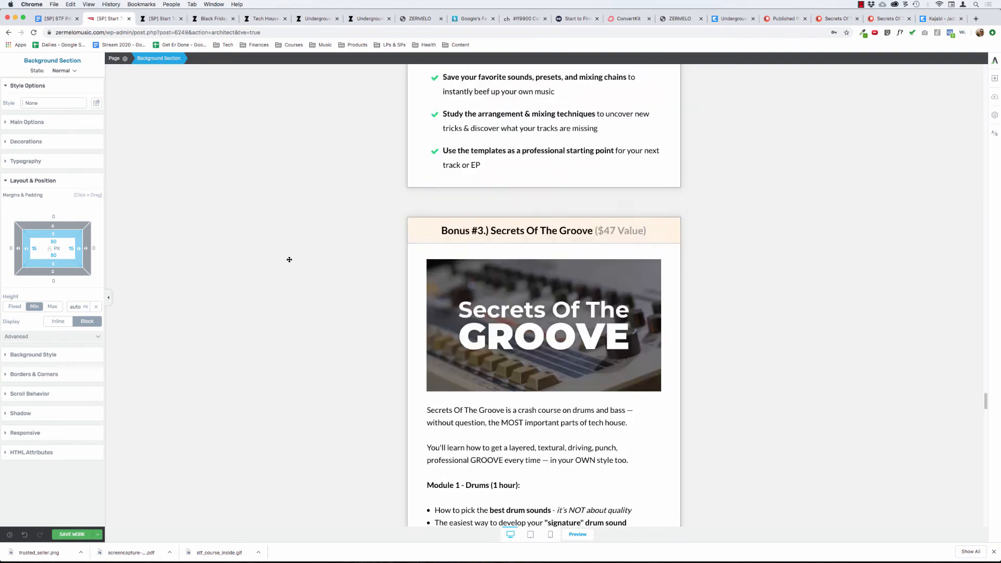
pyautogui.scroll(15, 290, 259)
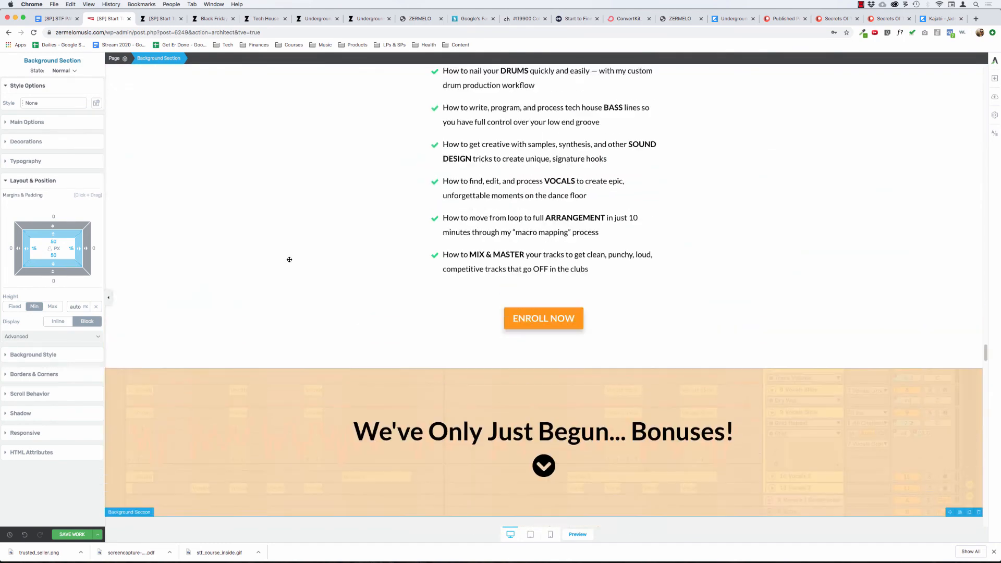
pyautogui.scroll(15, 289, 259)
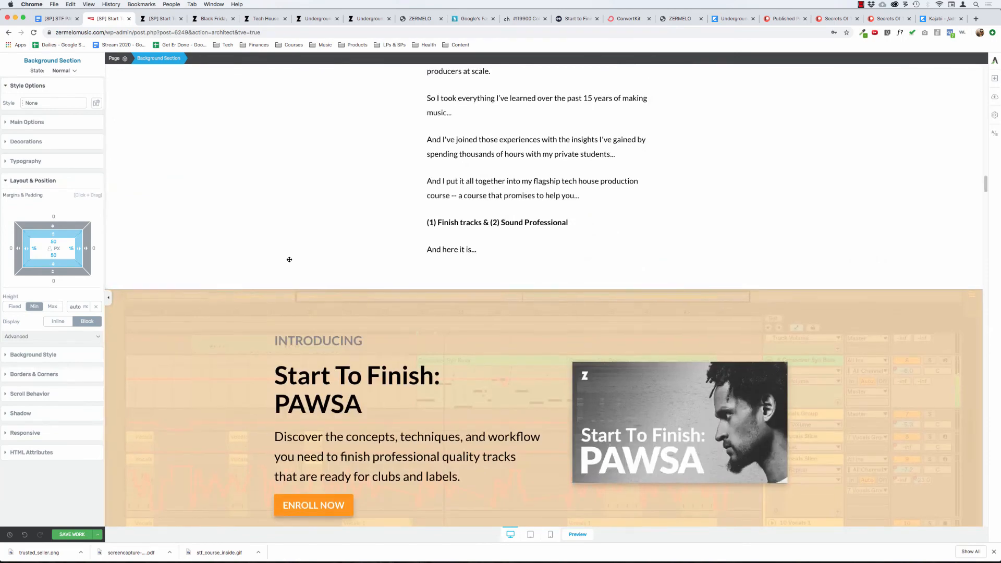
pyautogui.scroll(4, 289, 259)
pyautogui.scroll(-3, 289, 259)
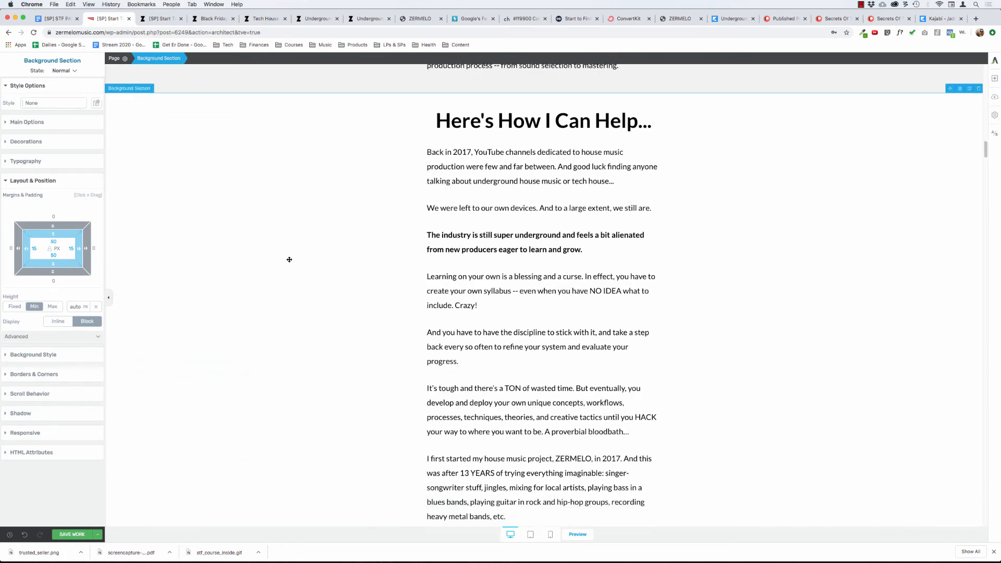
pyautogui.scroll(9, 289, 259)
pyautogui.scroll(20, 289, 259)
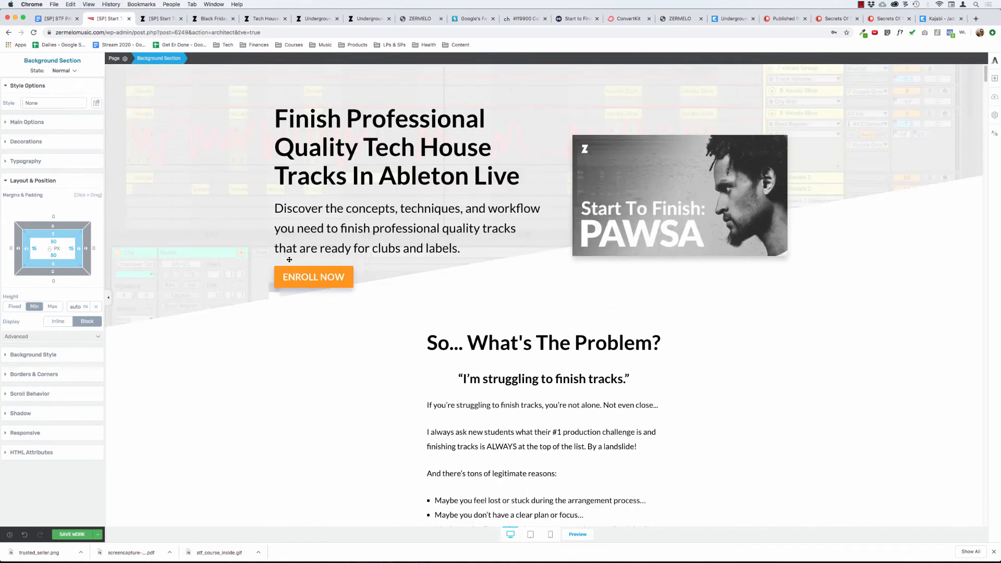
# Save the sales page and open its preview.
pyautogui.click(99, 532)
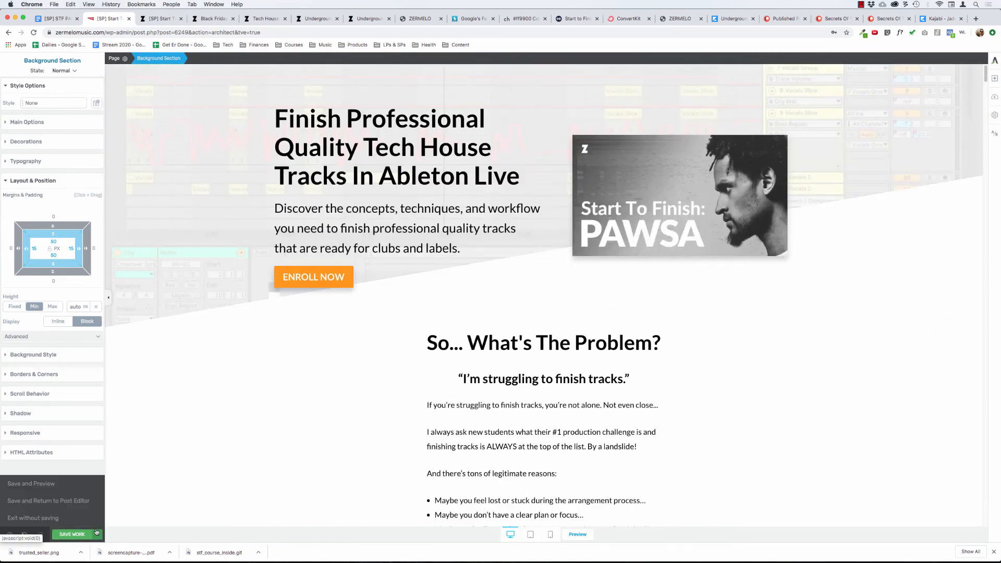
pyautogui.click(32, 483)
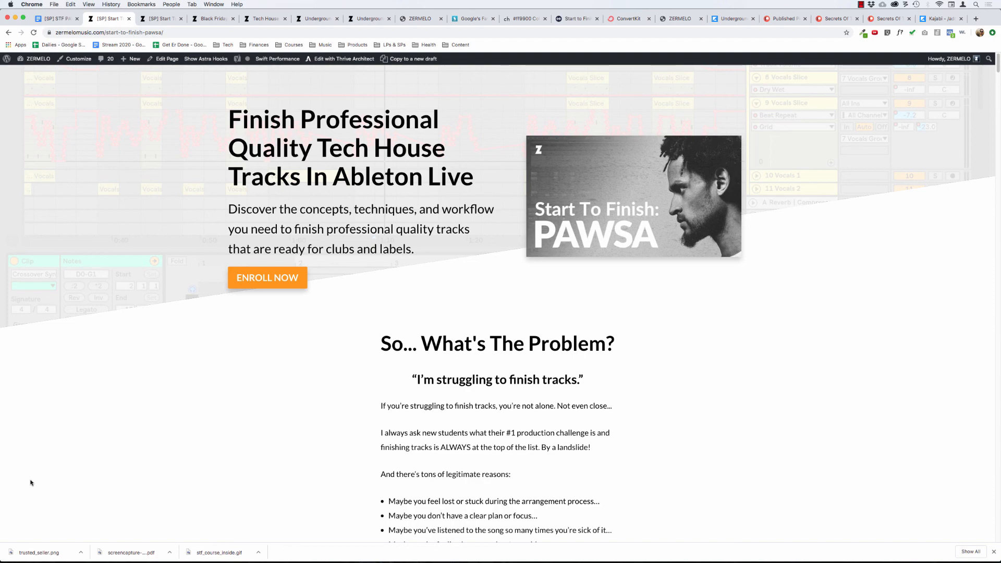
# Review the published sales page from the hero section through the testimonials, modules, bonuses, pricing cards and FAQ to the final ENROLL NOW button.
pyautogui.scroll(-20, 391, 397)
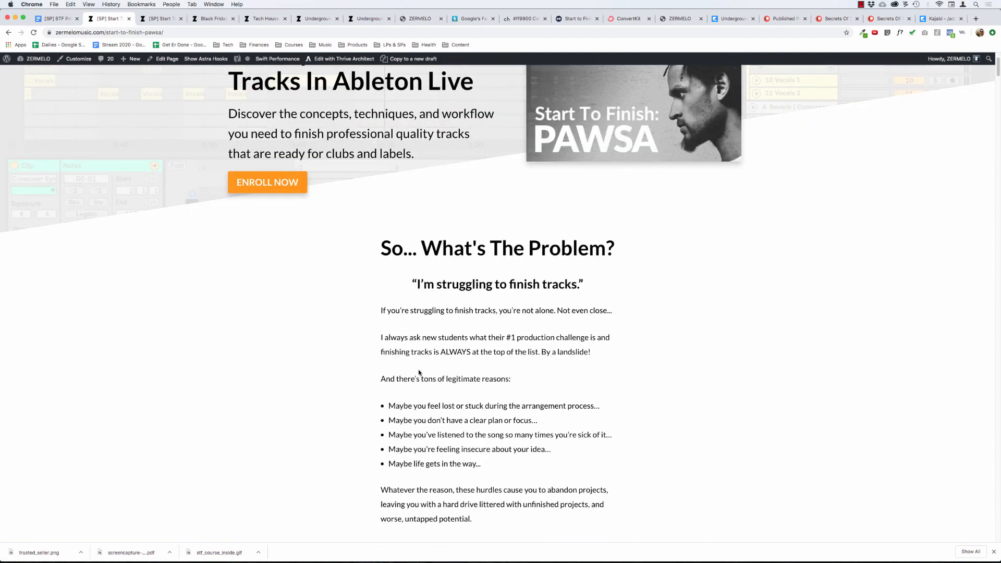
pyautogui.scroll(-20, 418, 363)
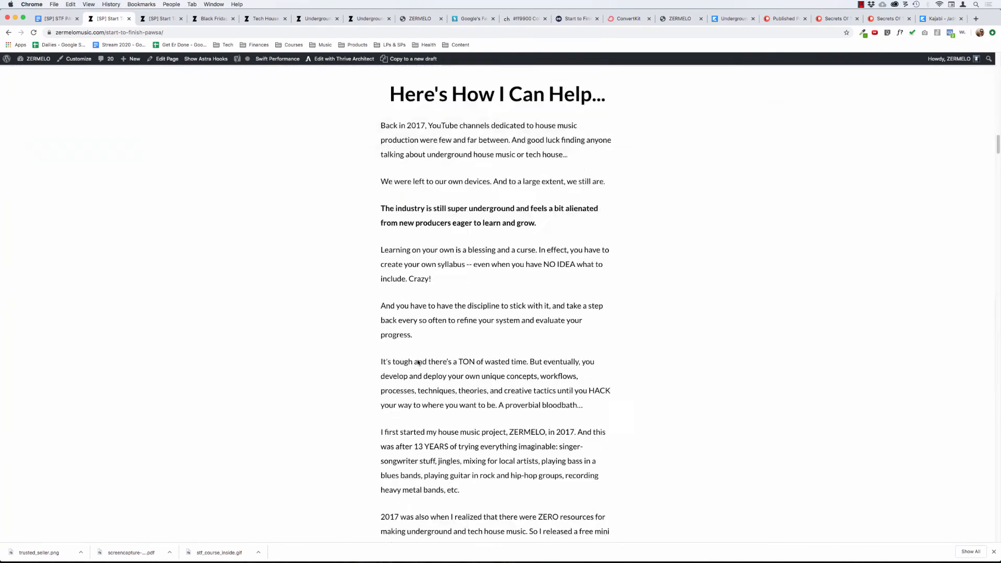
pyautogui.scroll(-20, 418, 360)
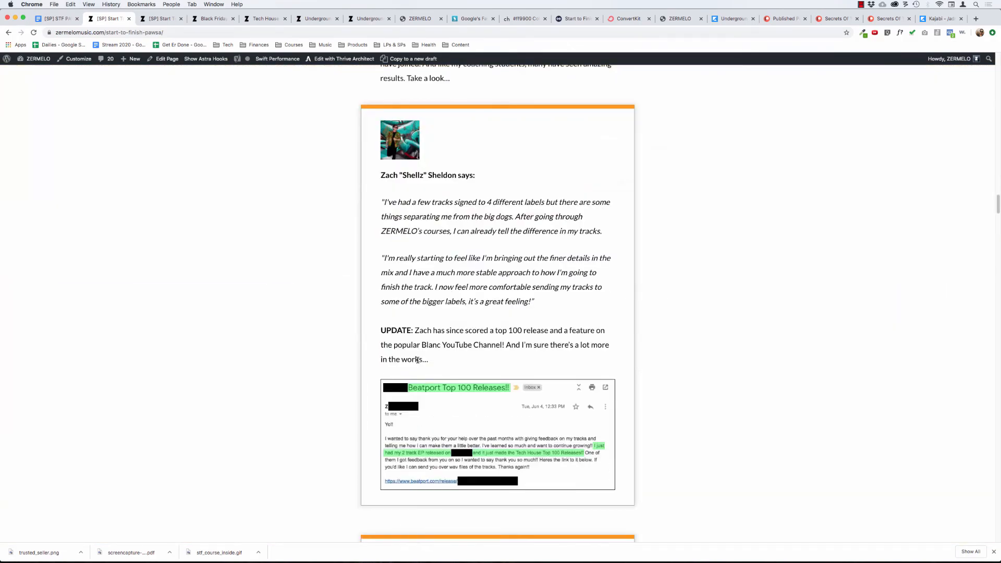
pyautogui.scroll(-20, 417, 360)
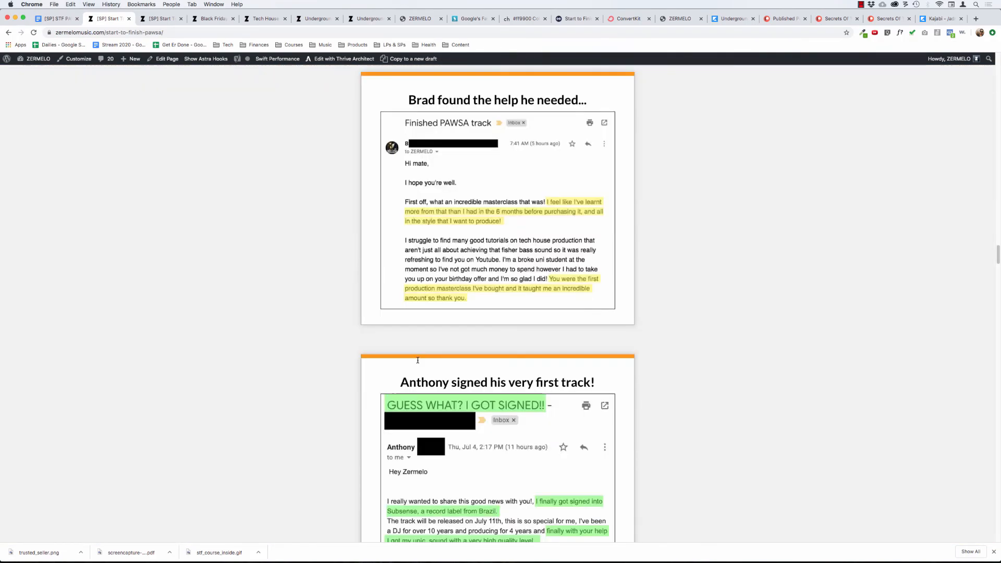
pyautogui.scroll(-20, 418, 360)
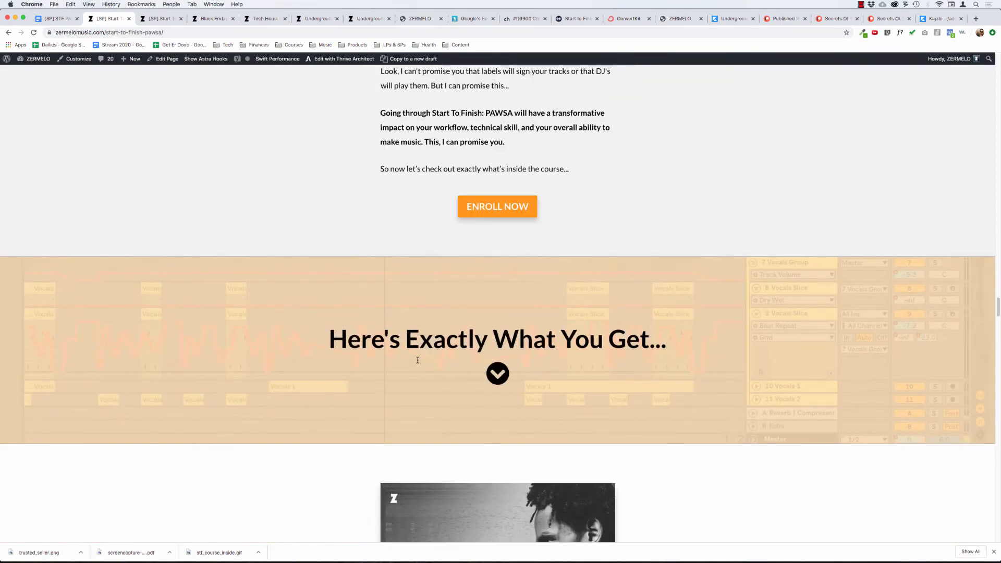
pyautogui.scroll(-20, 417, 360)
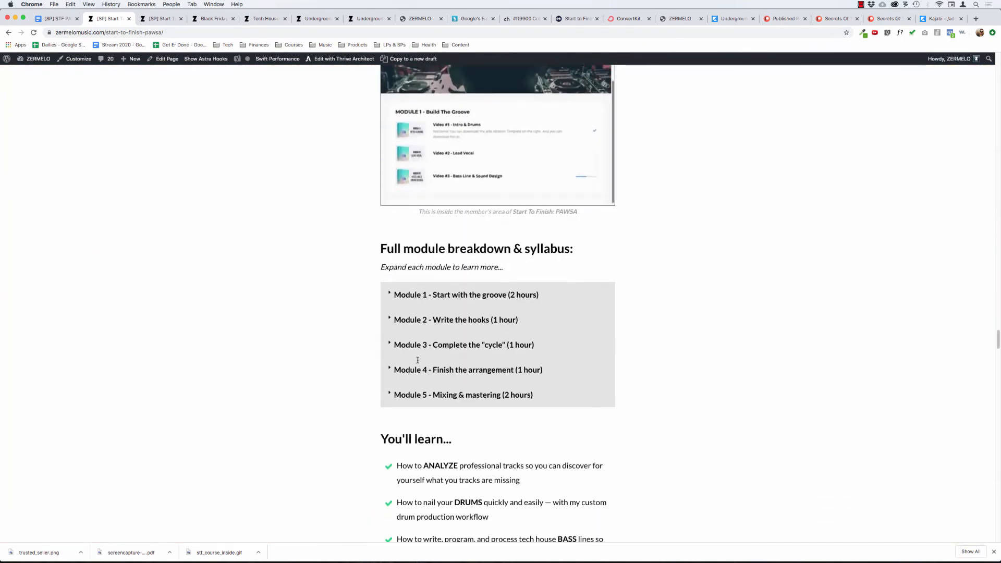
pyautogui.scroll(-15, 418, 360)
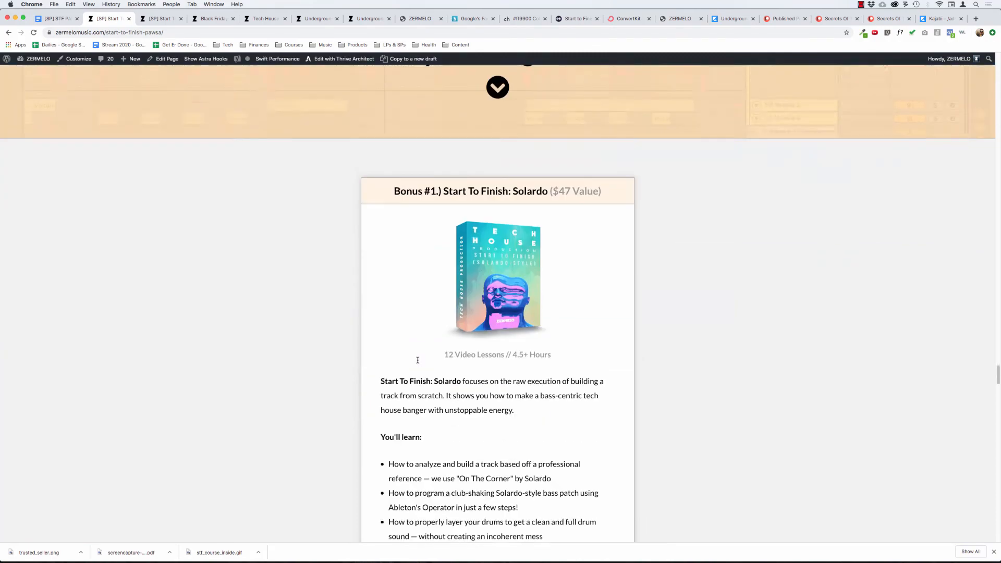
pyautogui.scroll(-15, 417, 360)
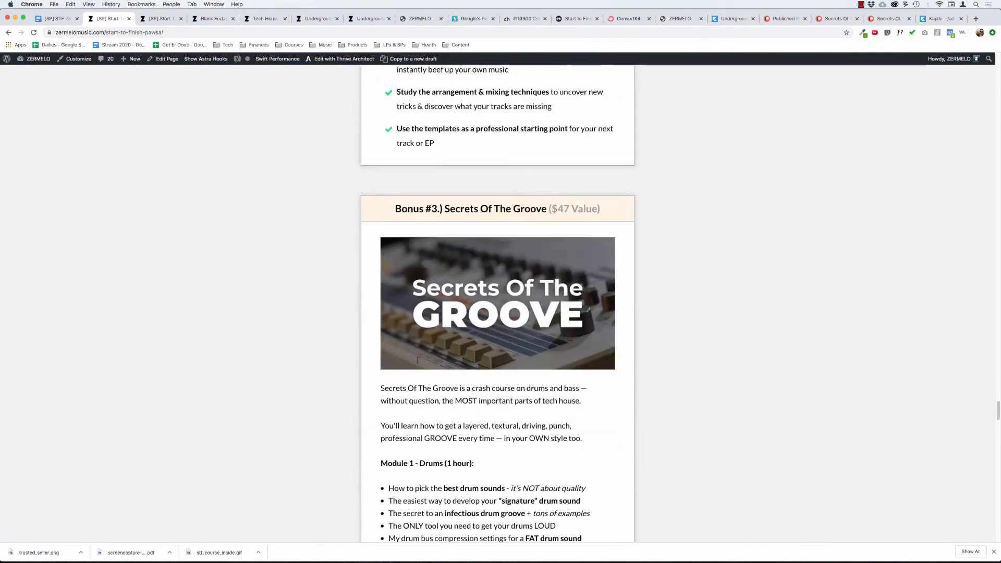
pyautogui.scroll(-15, 417, 360)
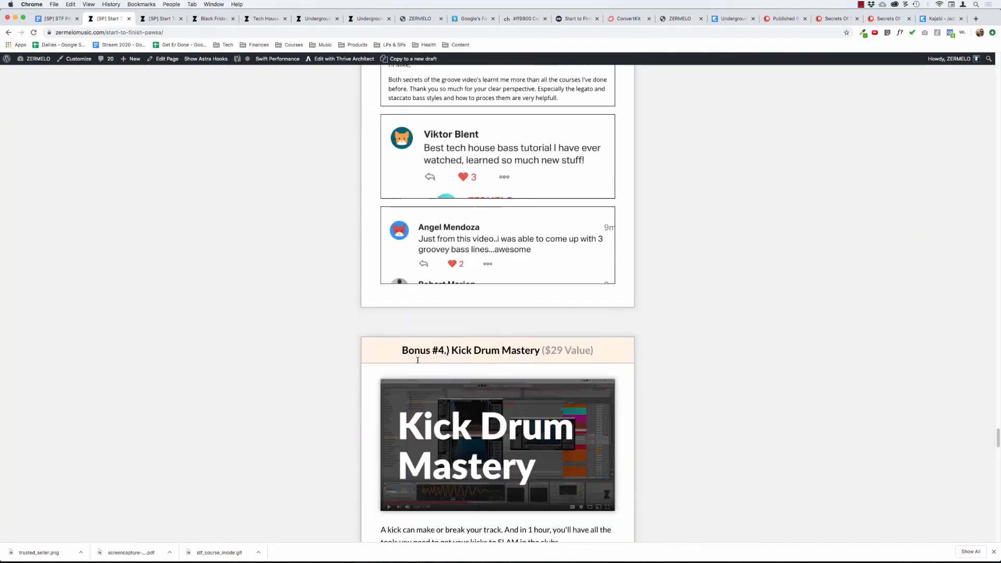
pyautogui.scroll(-11, 418, 361)
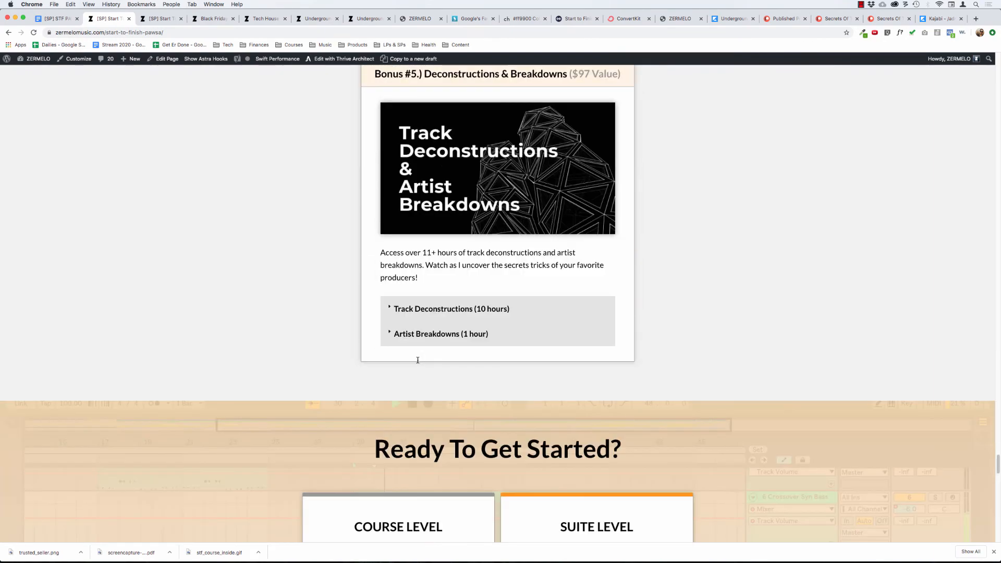
pyautogui.scroll(-3, 417, 362)
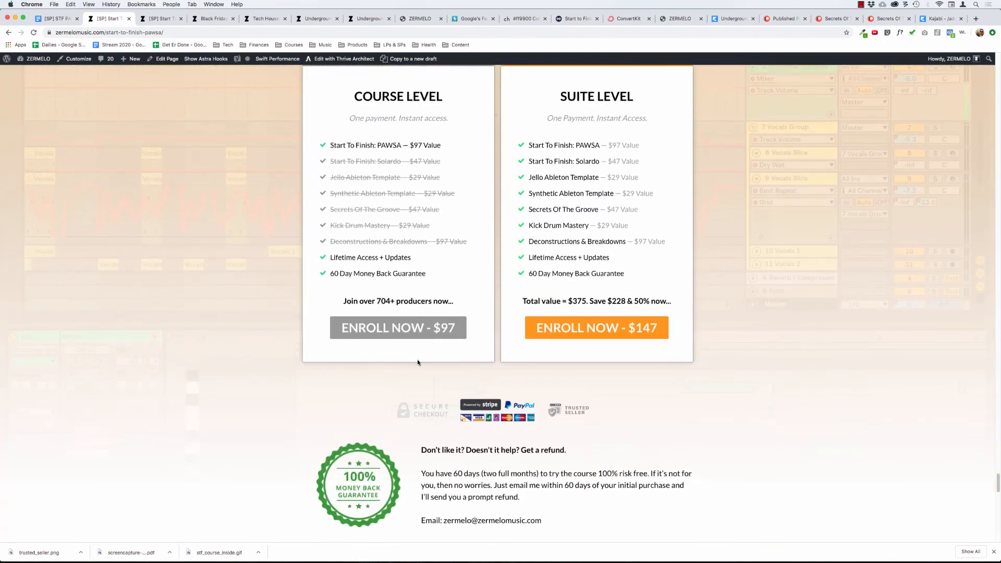
pyautogui.scroll(8, 418, 362)
pyautogui.scroll(-10, 418, 362)
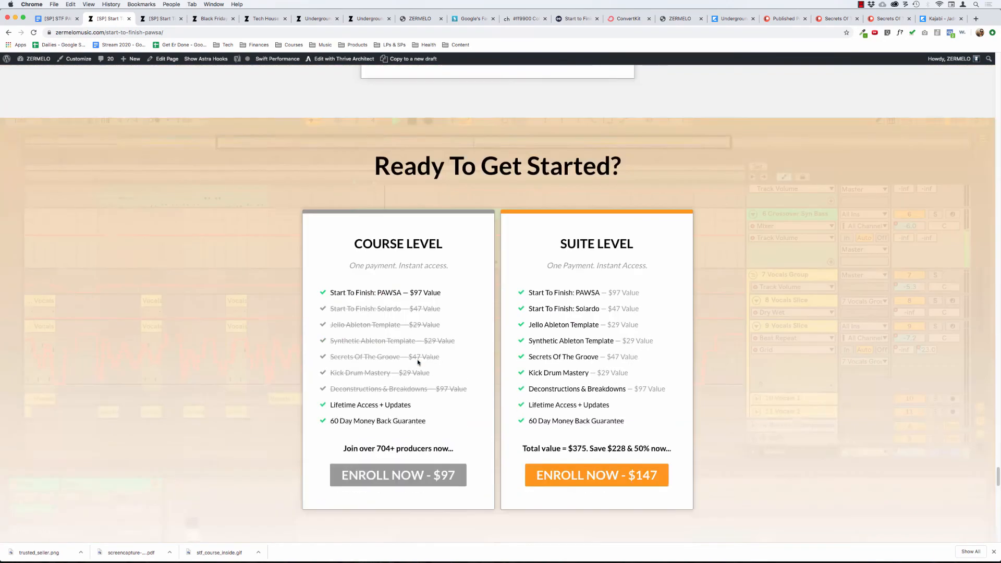
pyautogui.scroll(-15, 417, 362)
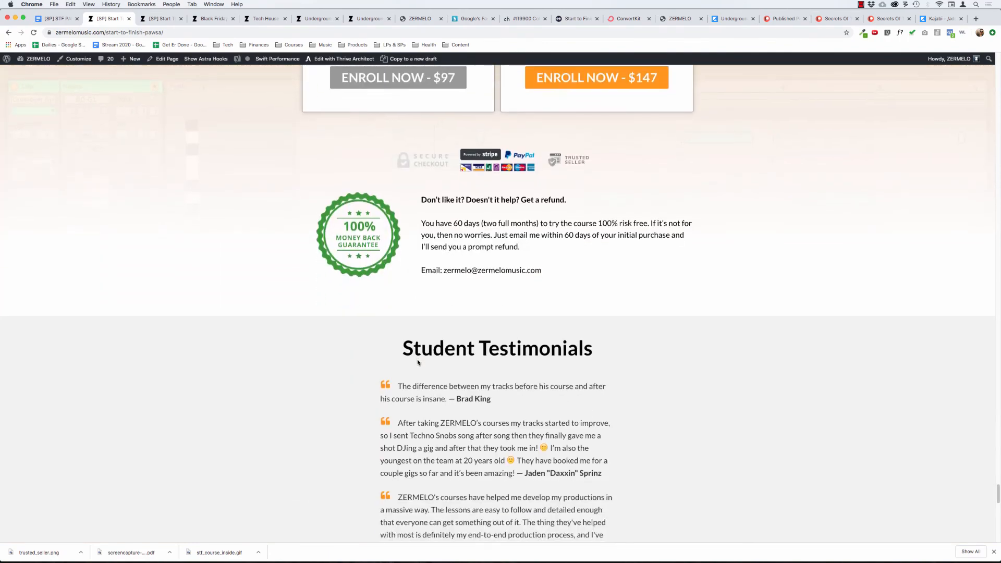
pyautogui.scroll(-6, 418, 362)
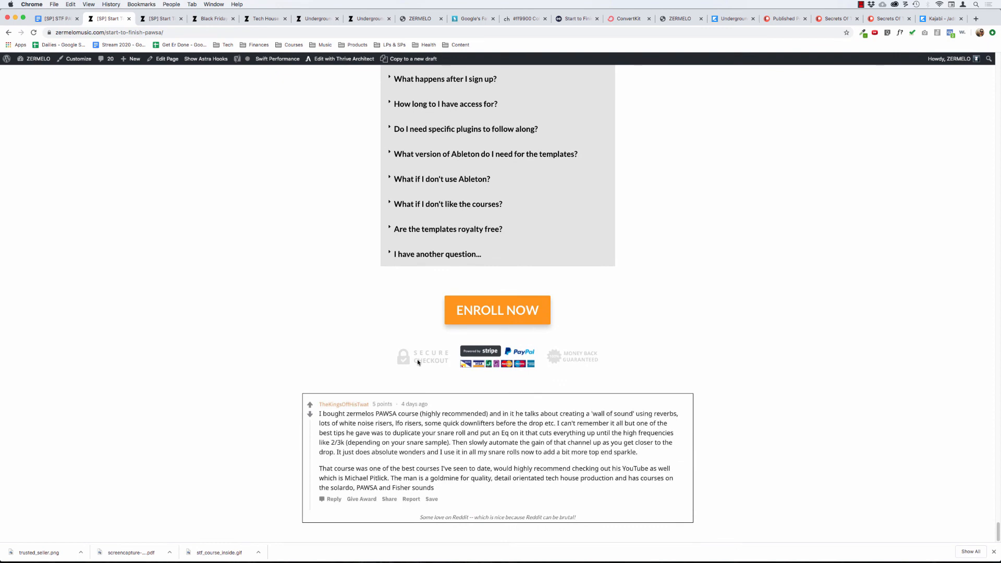
# Test the final ENROLL NOW link and the COURSE LEVEL checkout link, closing the checkout page and returning to the hero section.
pyautogui.click(494, 301)
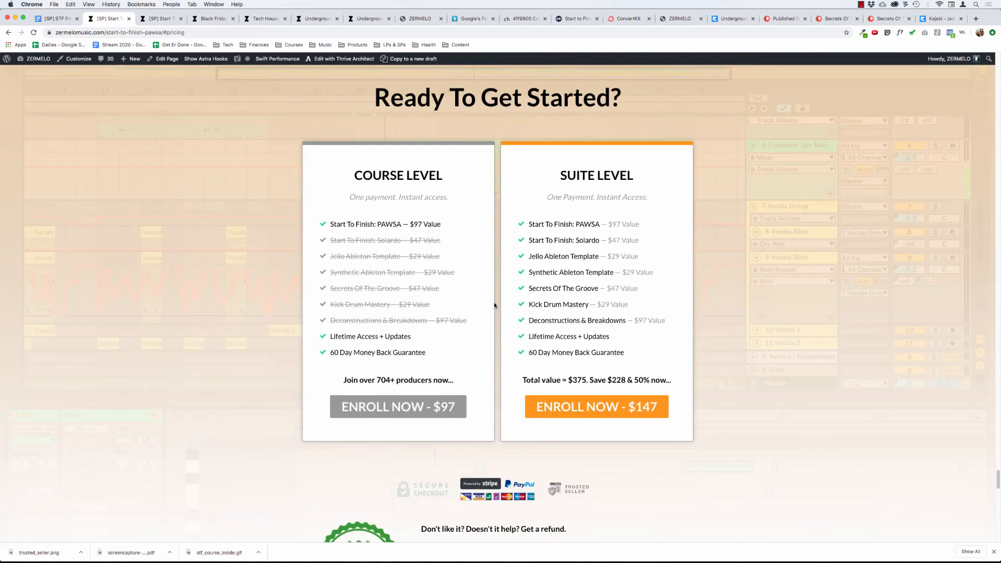
pyautogui.click(389, 408)
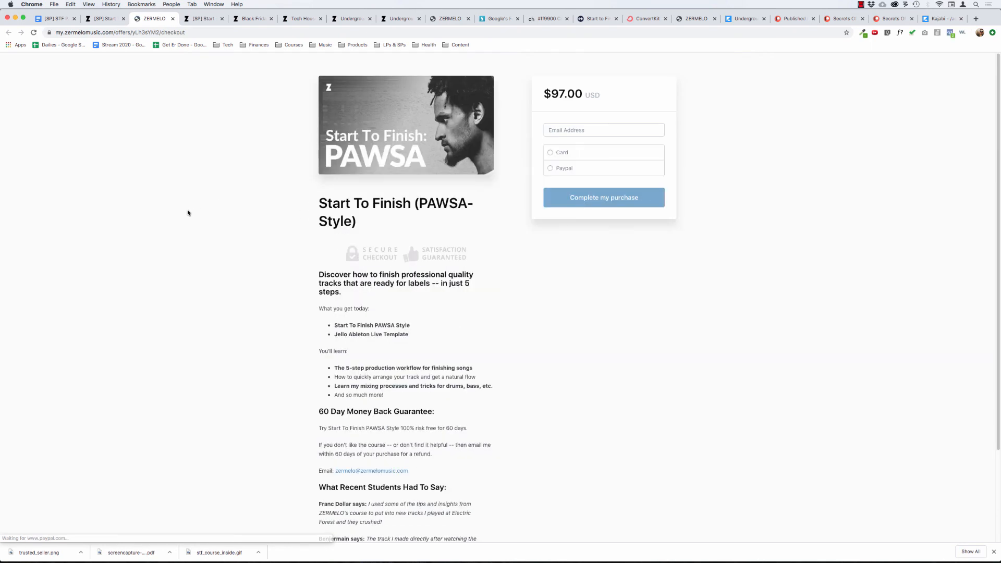
pyautogui.press('super+w')
pyautogui.scroll(20, 268, 196)
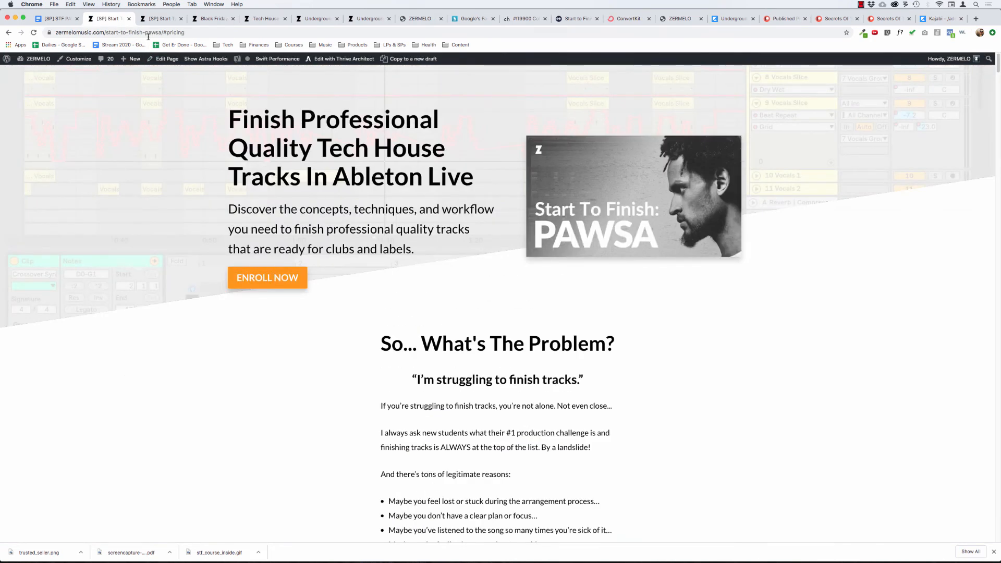
# Copy the page address without the "#pricing" anchor and load zermelomusic.com/start-to-finish-pawsa/ in an incognito window.
pyautogui.click(188, 33)
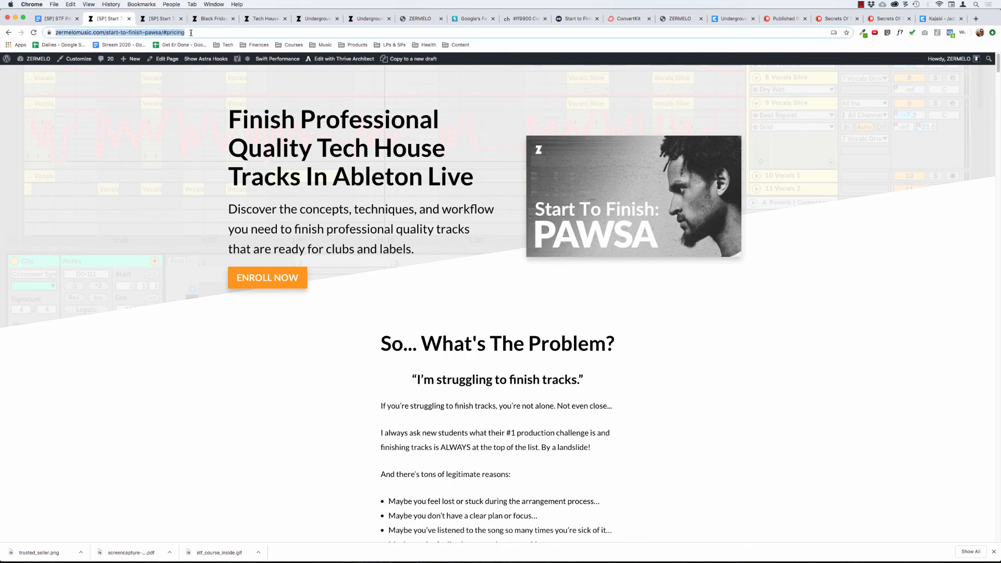
pyautogui.click(191, 33)
pyautogui.press('BackSpace')
pyautogui.press('BackSpace')
pyautogui.press('BackSpace')
pyautogui.press('BackSpace')
pyautogui.press('BackSpace')
pyautogui.press('BackSpace')
pyautogui.press('BackSpace')
pyautogui.press('BackSpace')
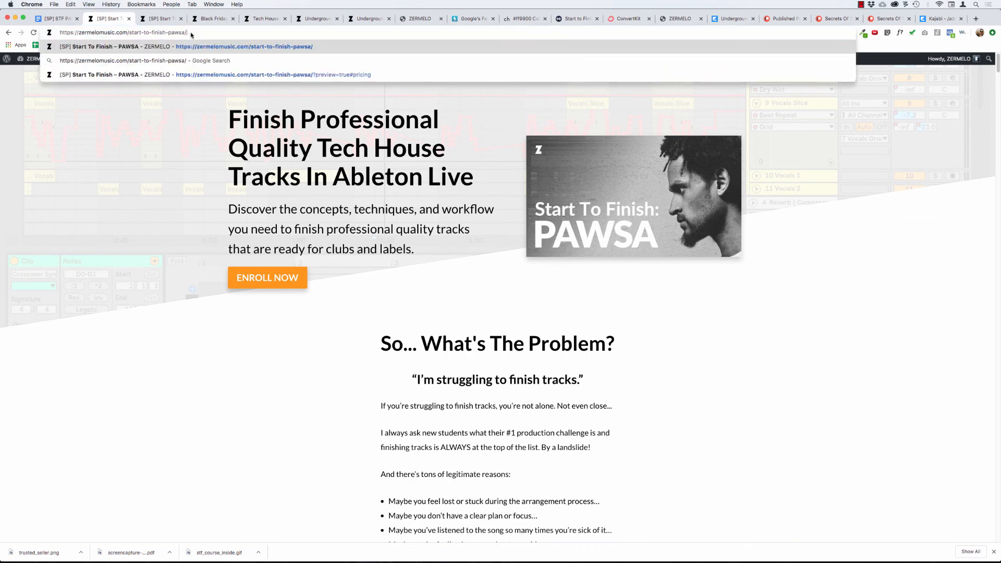
pyautogui.press('super+a')
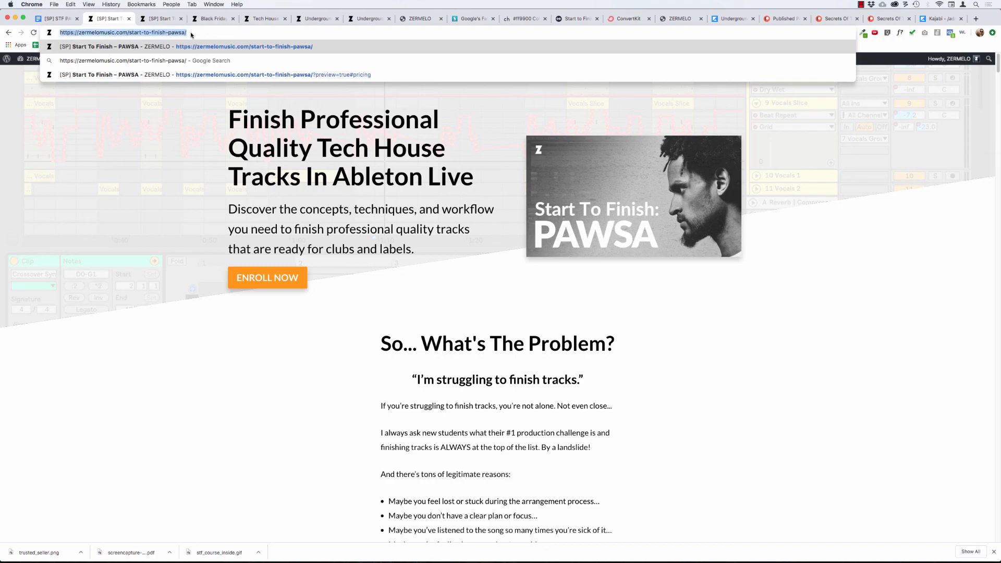
pyautogui.press('super+c')
pyautogui.press('super+shift+n')
pyautogui.press('super+v')
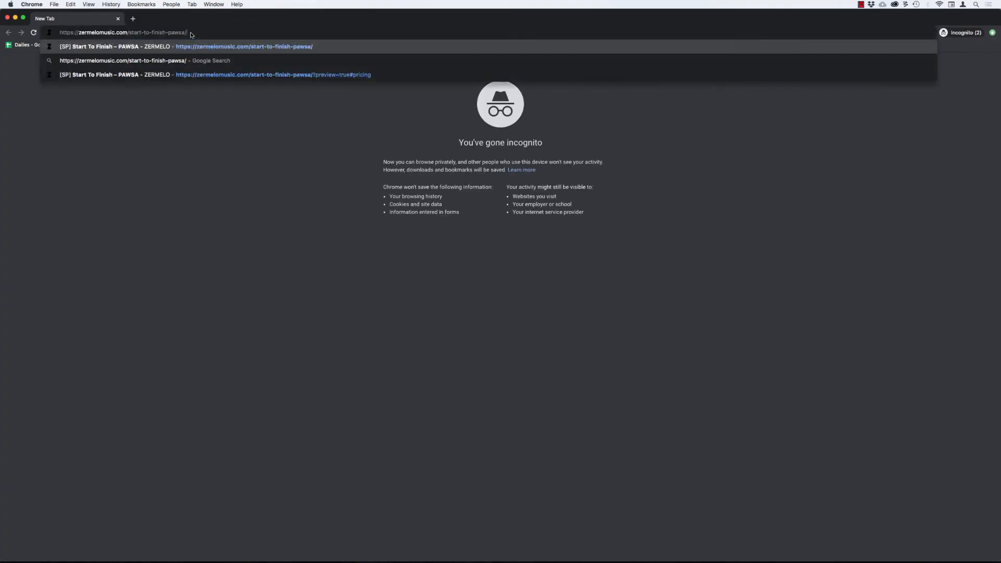
pyautogui.press('Return')
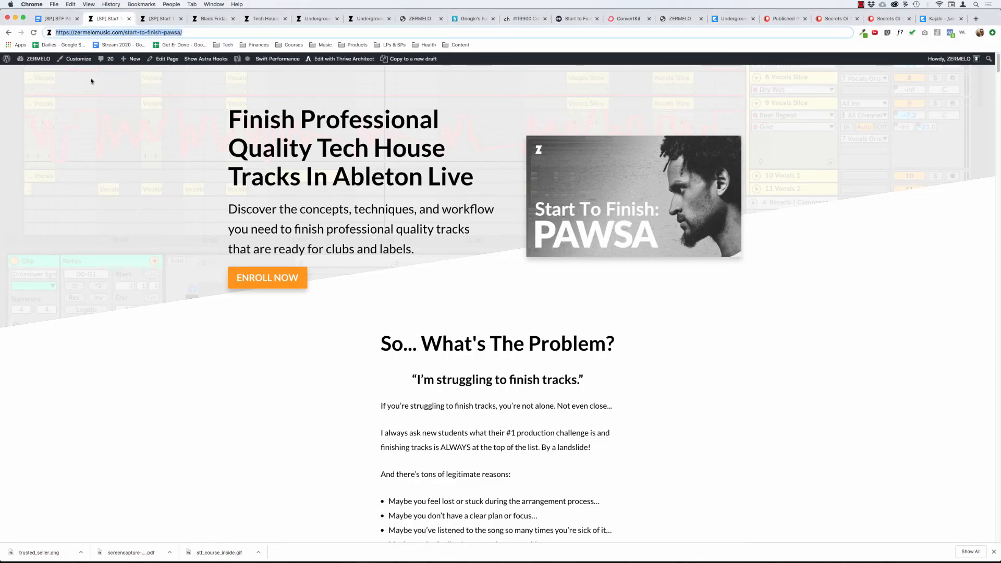
# In the regular browser window, close the old preview=true#pricing page and return to the published Start To Finish: PAWSA page.
pyautogui.click(165, 19)
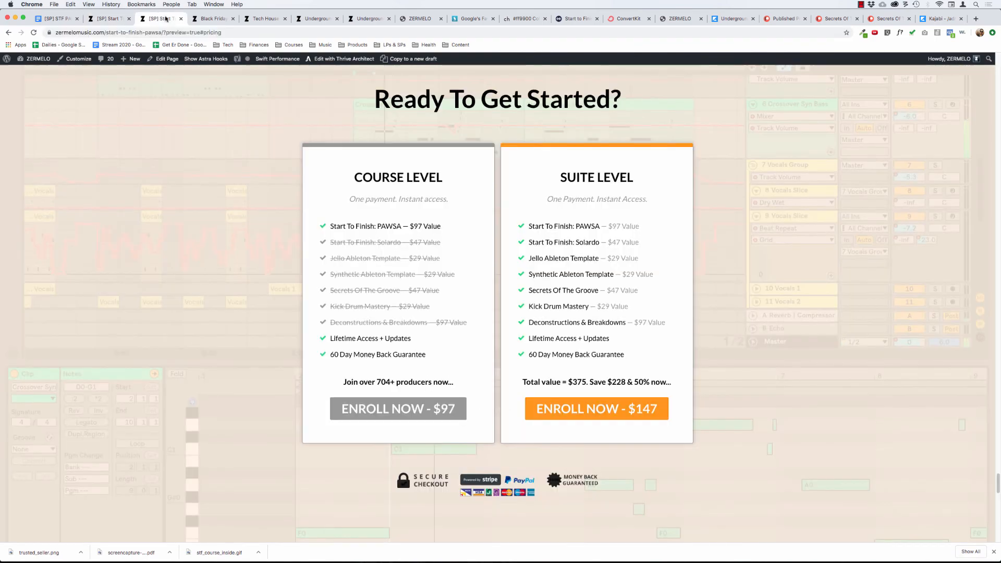
pyautogui.click(181, 19)
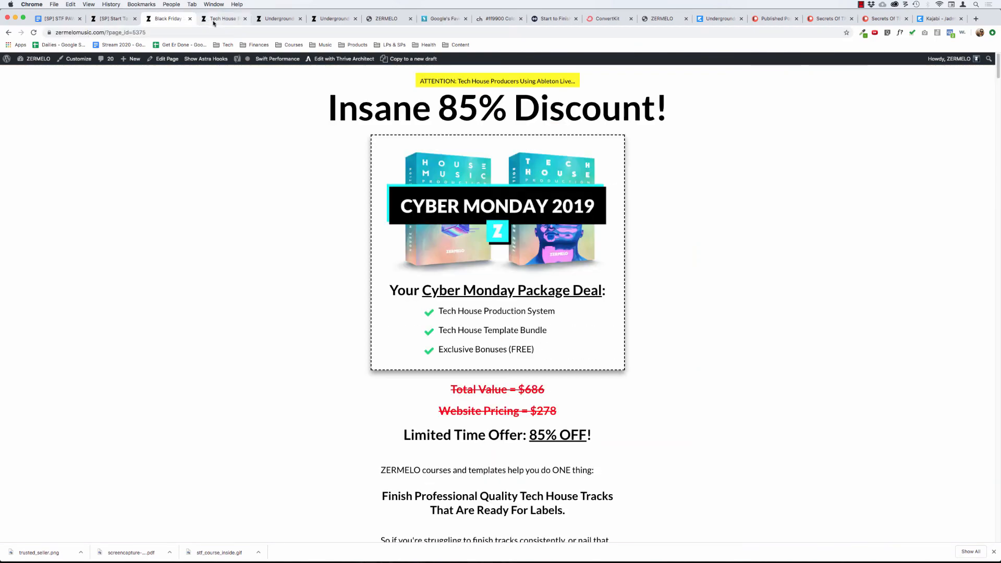
pyautogui.click(110, 19)
# Review the published Start To Finish: PAWSA page, continuing in the incognito window through testimonials, modules, bonuses, pricing and FAQ, and return to the hero section.
pyautogui.scroll(-20, 160, 273)
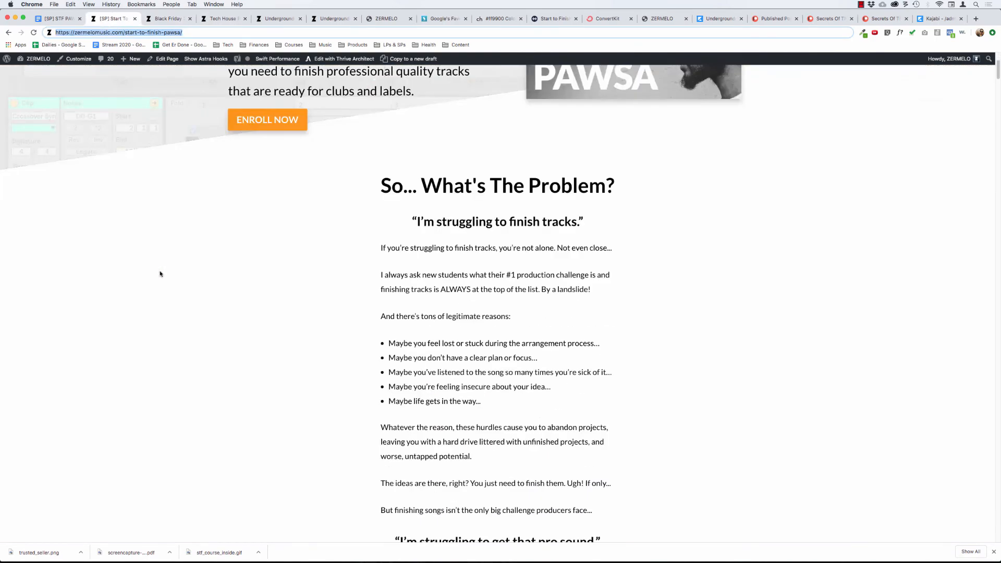
pyautogui.scroll(-5, 326, 320)
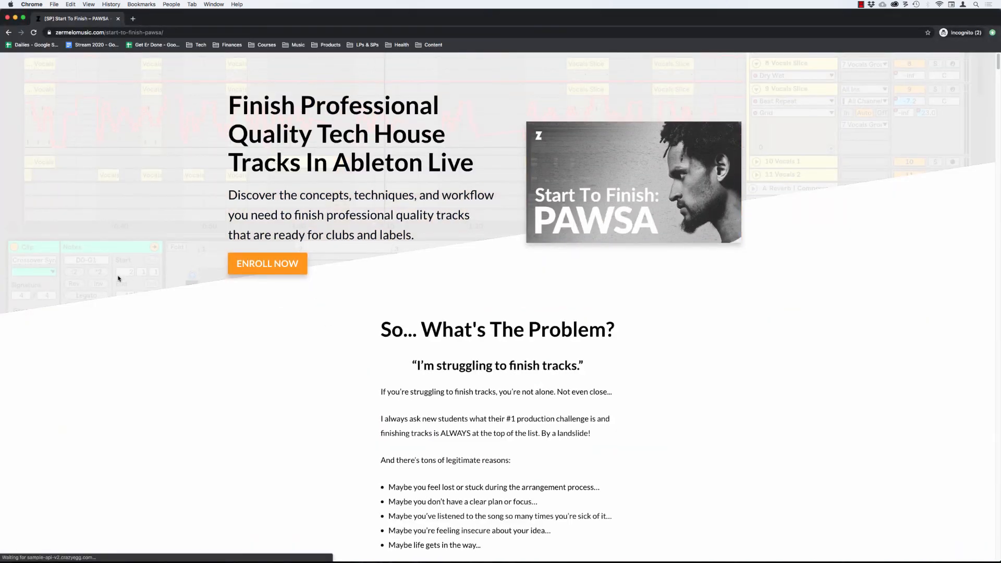
pyautogui.scroll(-20, 118, 279)
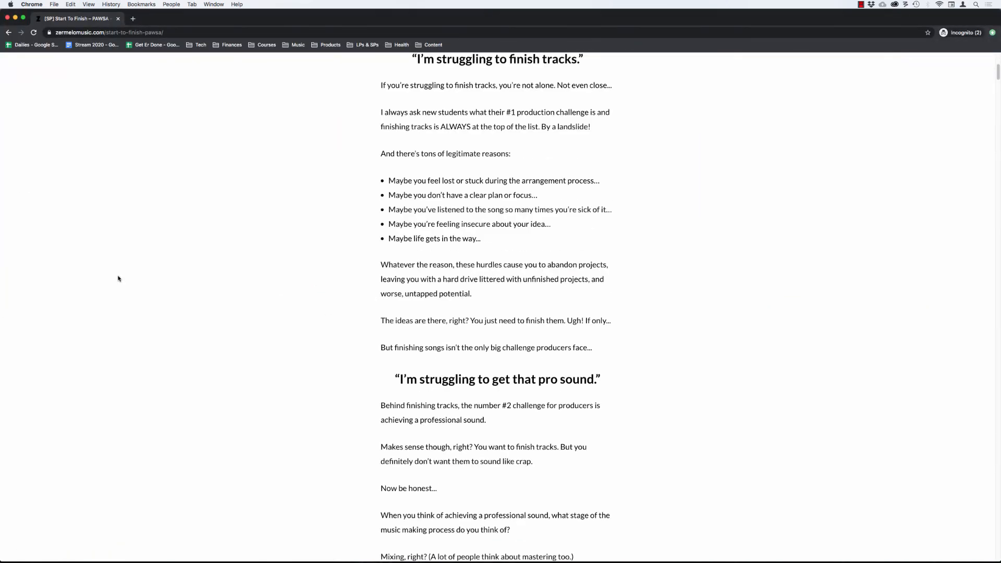
pyautogui.scroll(-20, 332, 311)
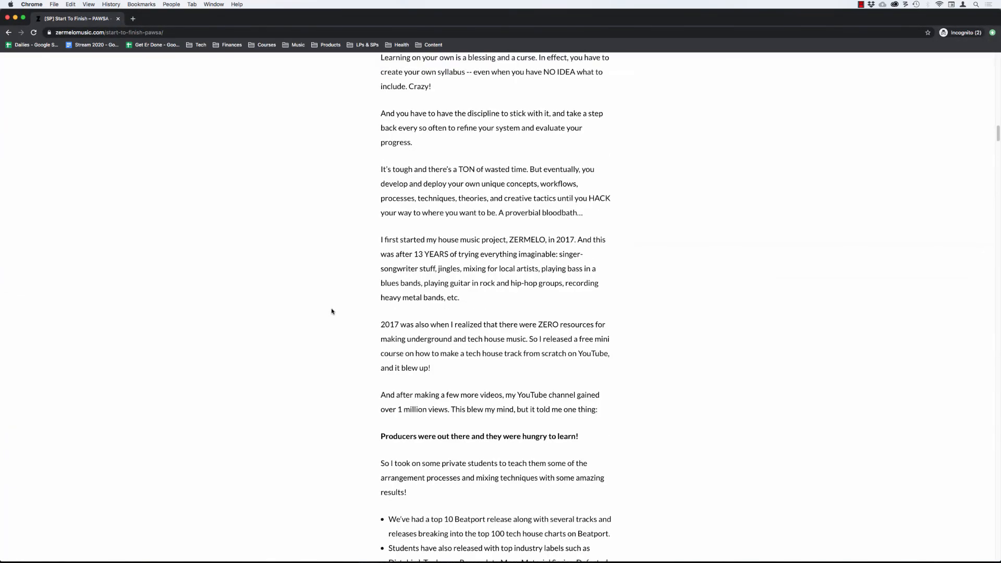
pyautogui.scroll(-3, 332, 311)
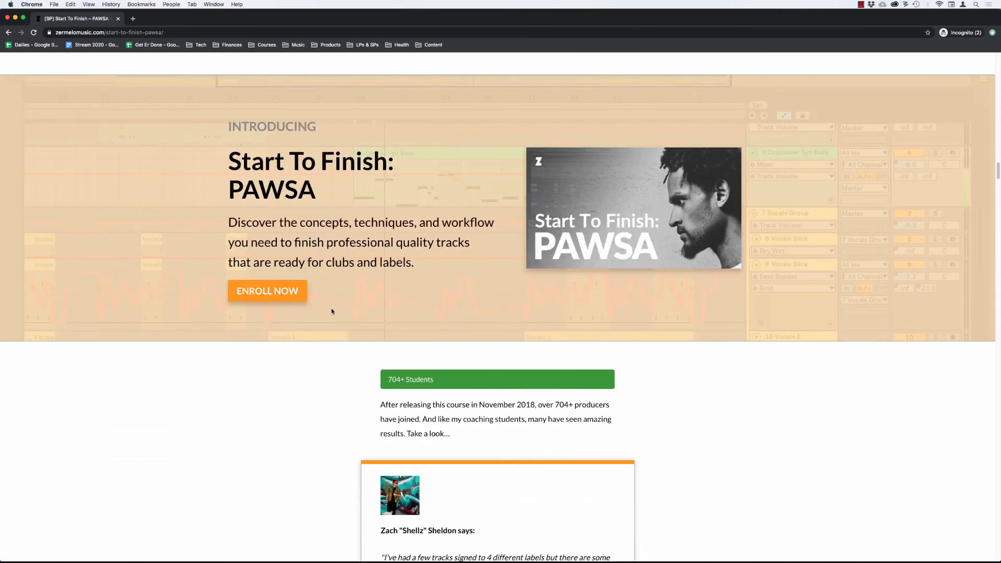
pyautogui.scroll(-9, 332, 311)
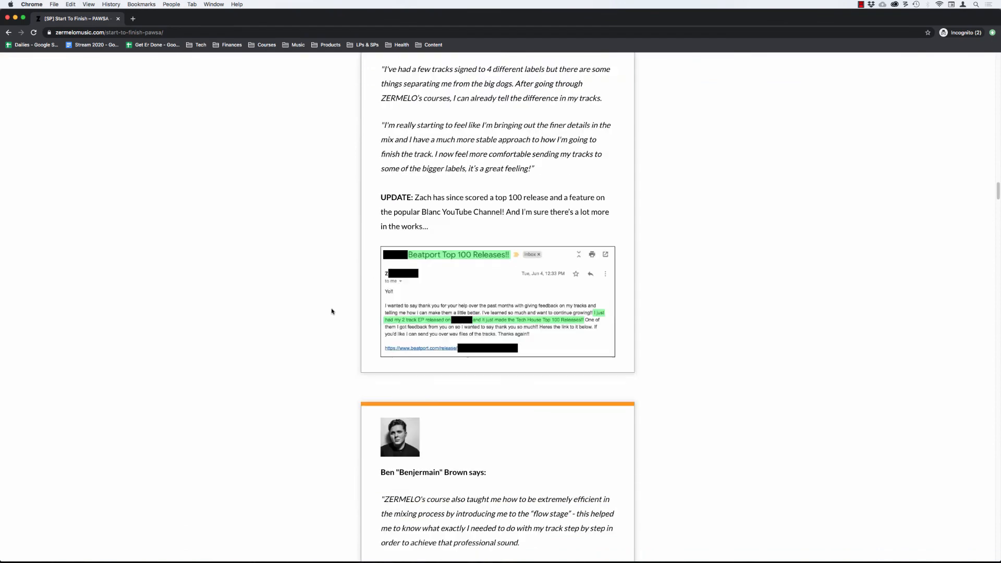
pyautogui.scroll(-18, 331, 311)
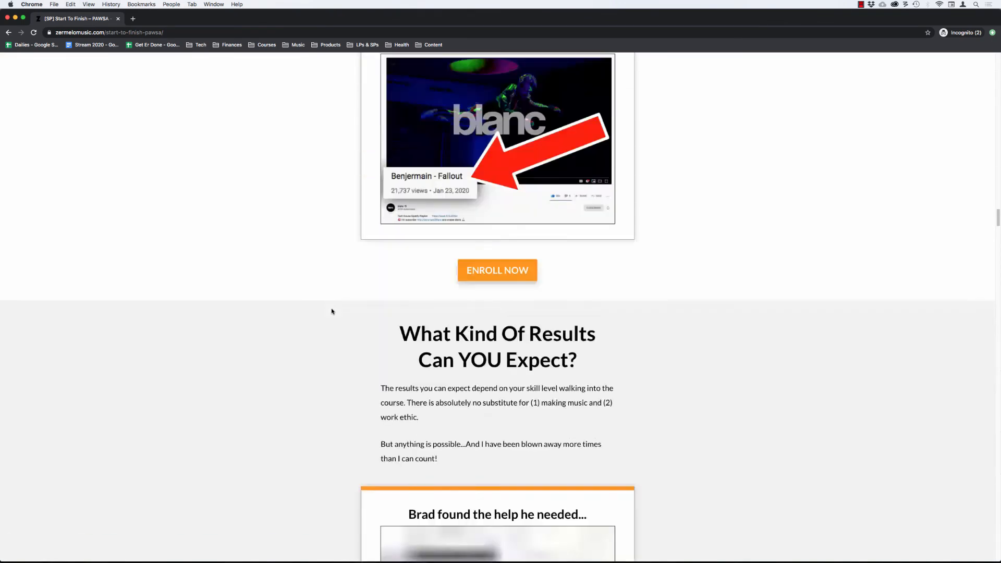
pyautogui.scroll(-4, 332, 311)
pyautogui.scroll(-4, 331, 311)
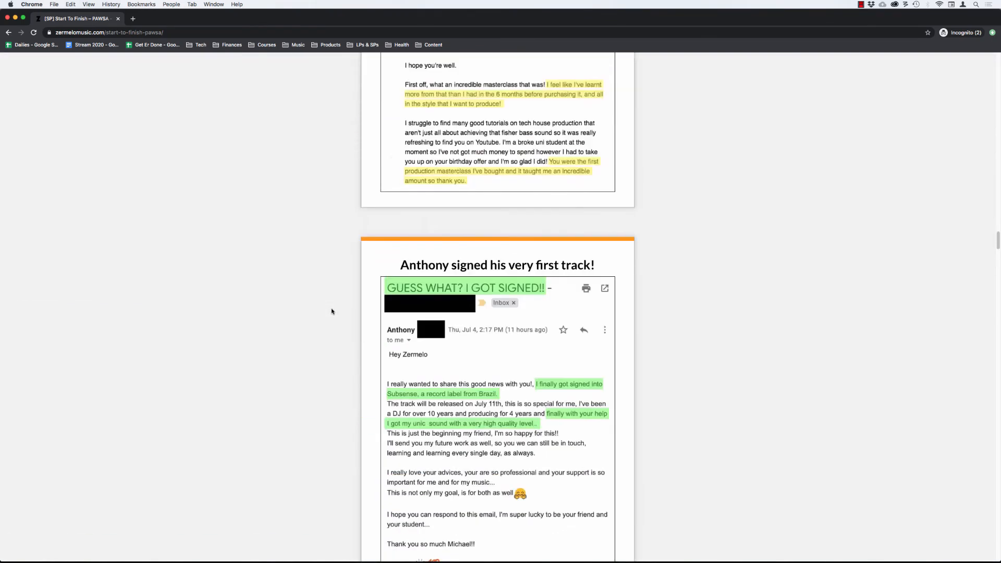
pyautogui.scroll(-20, 331, 311)
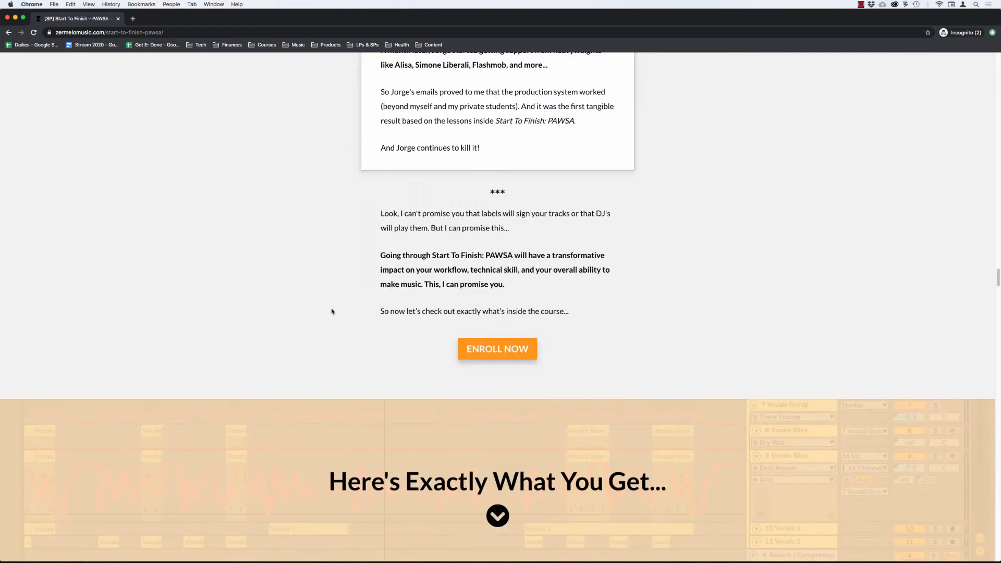
pyautogui.scroll(-8, 332, 311)
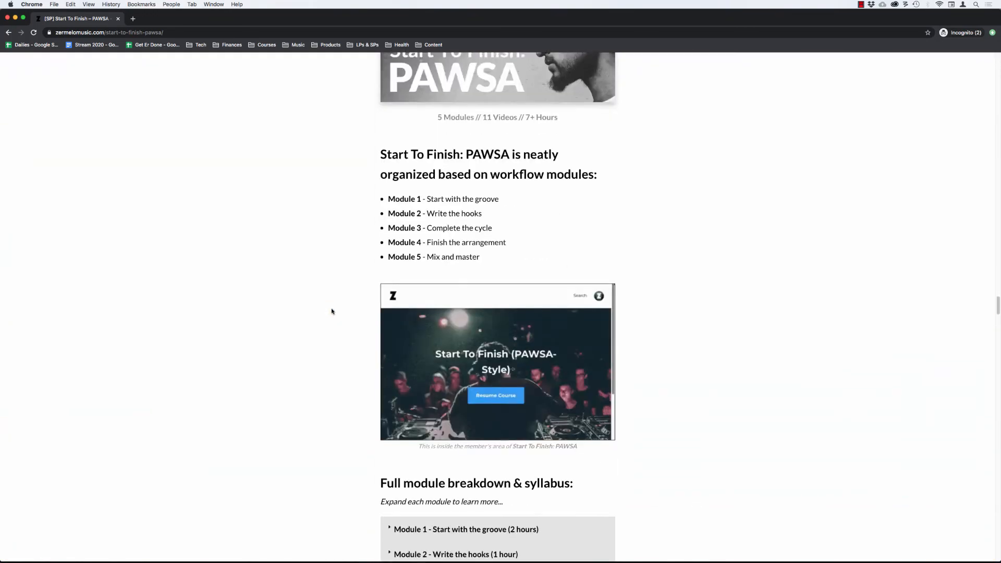
pyautogui.scroll(-19, 331, 311)
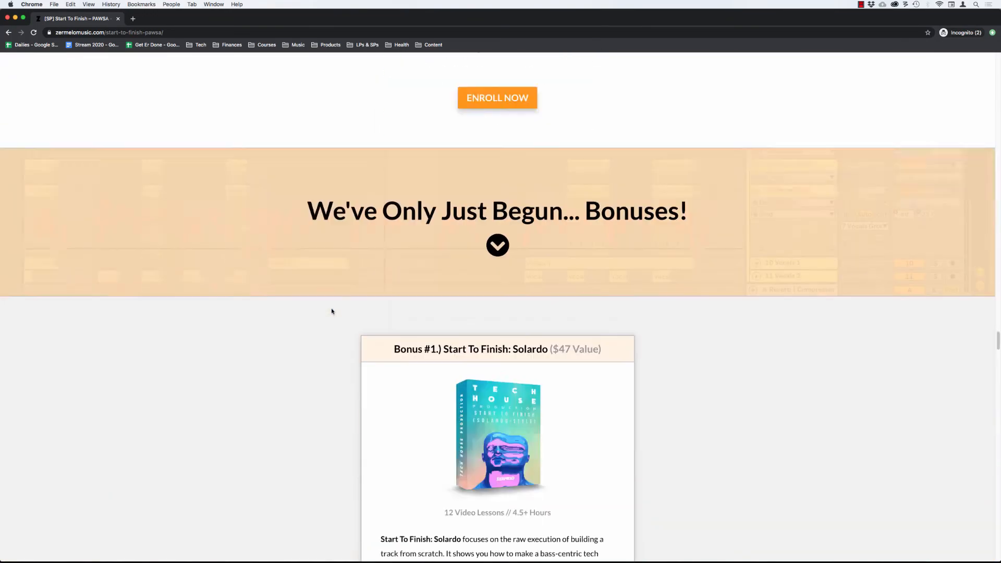
pyautogui.scroll(-14, 331, 312)
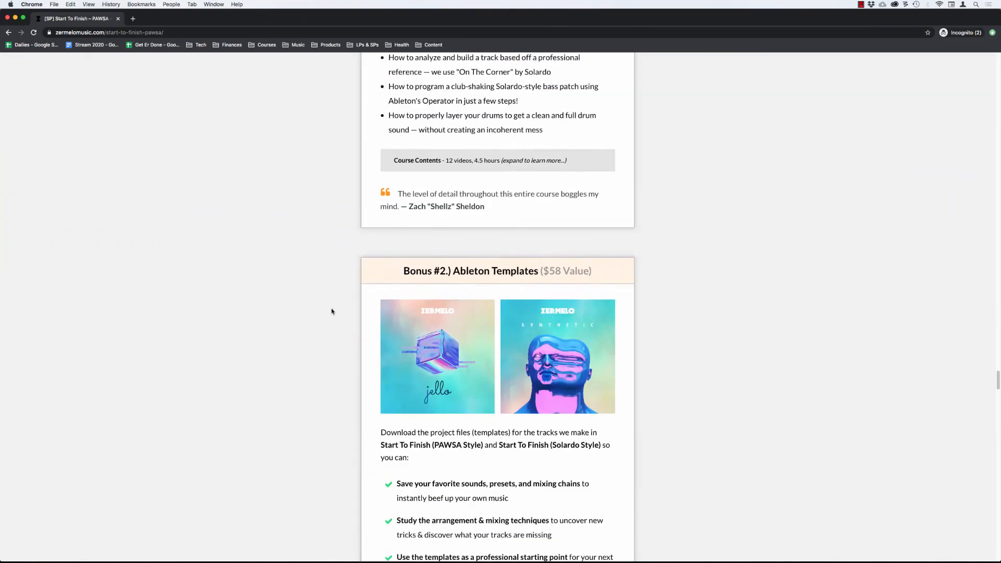
pyautogui.scroll(-6, 331, 312)
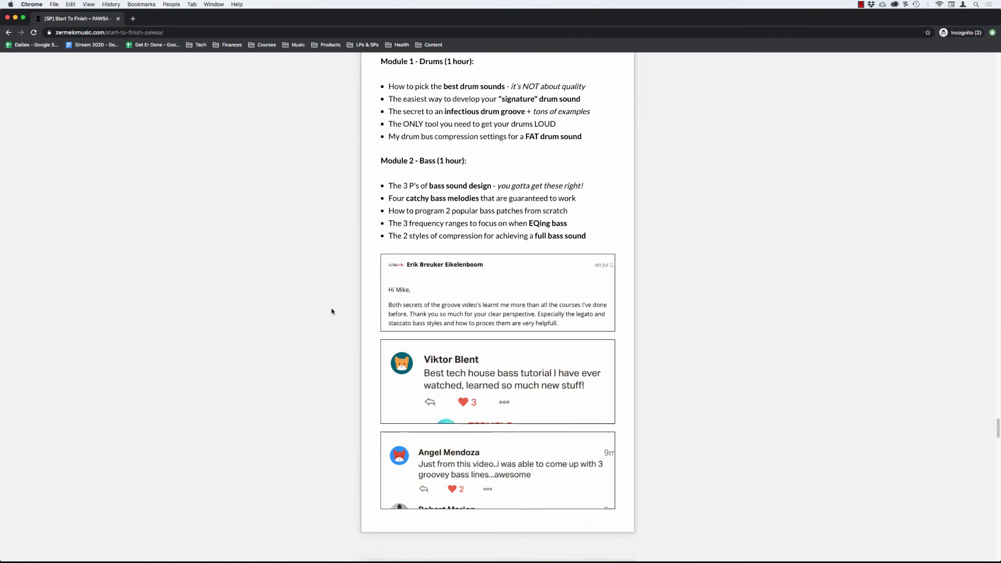
pyautogui.scroll(-2, 331, 311)
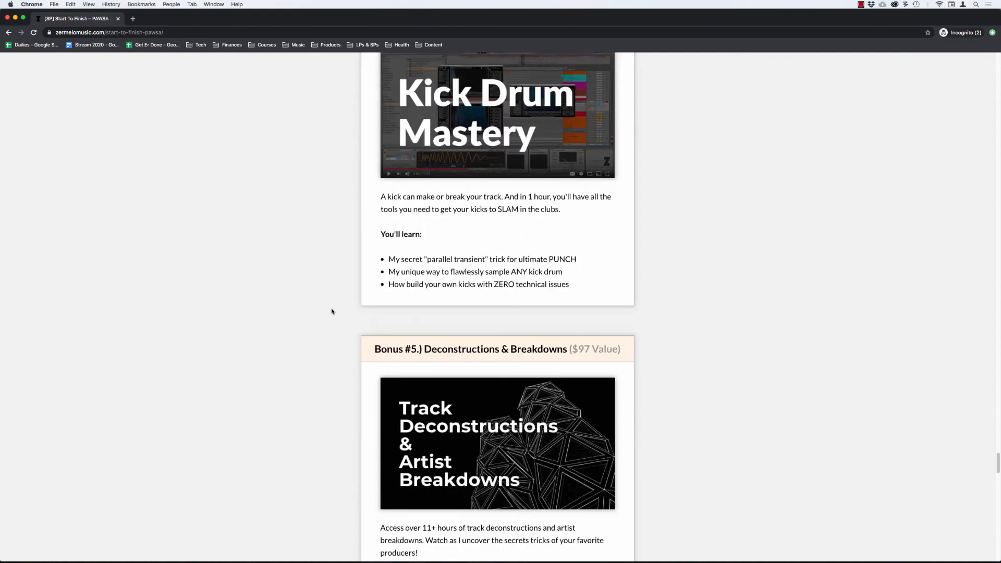
pyautogui.scroll(-14, 331, 311)
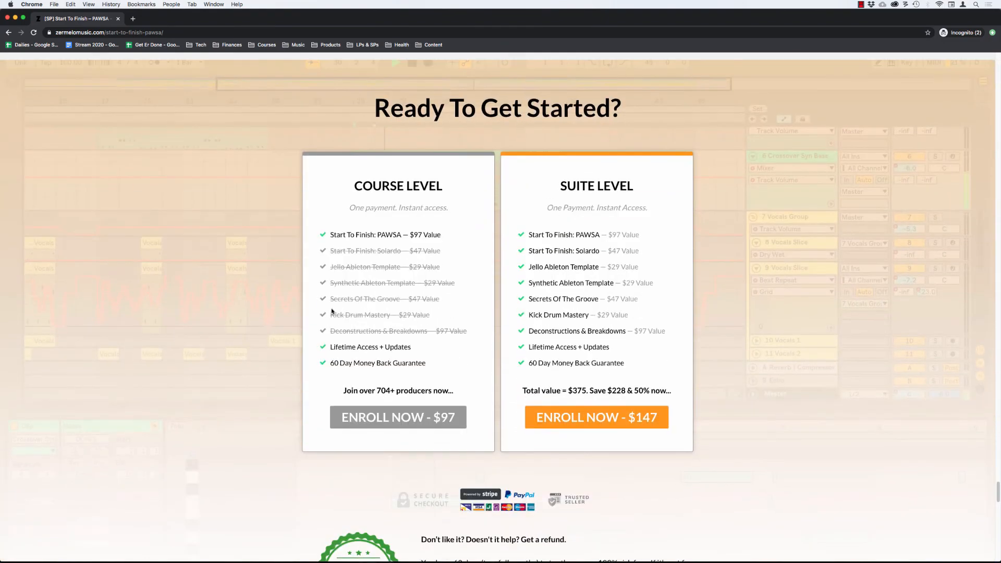
pyautogui.scroll(-12, 332, 312)
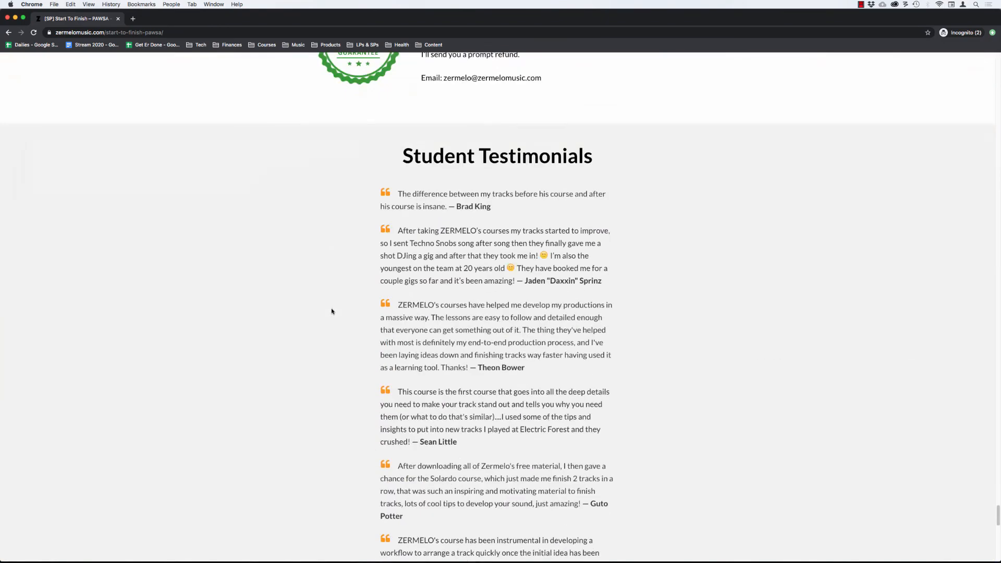
pyautogui.scroll(-16, 331, 312)
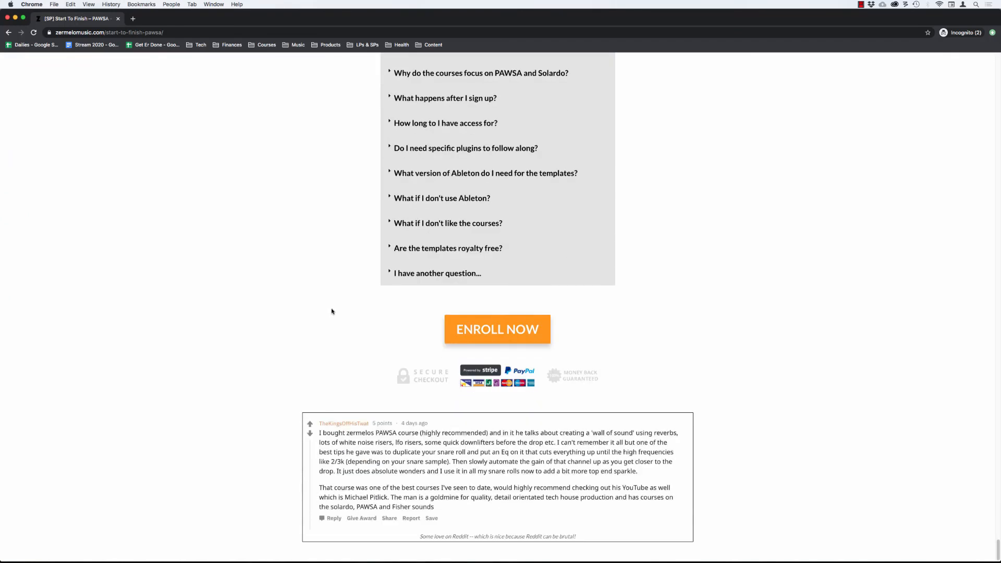
pyautogui.scroll(20, 331, 311)
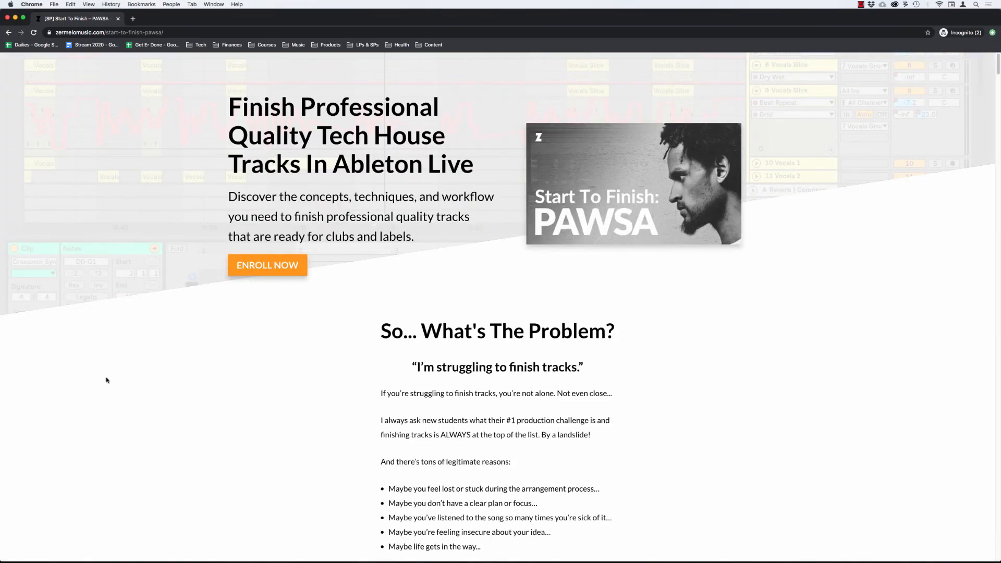
# Test the hero section's ENROLL NOW link to the pricing section in the incognito window.
pyautogui.press('super+l')
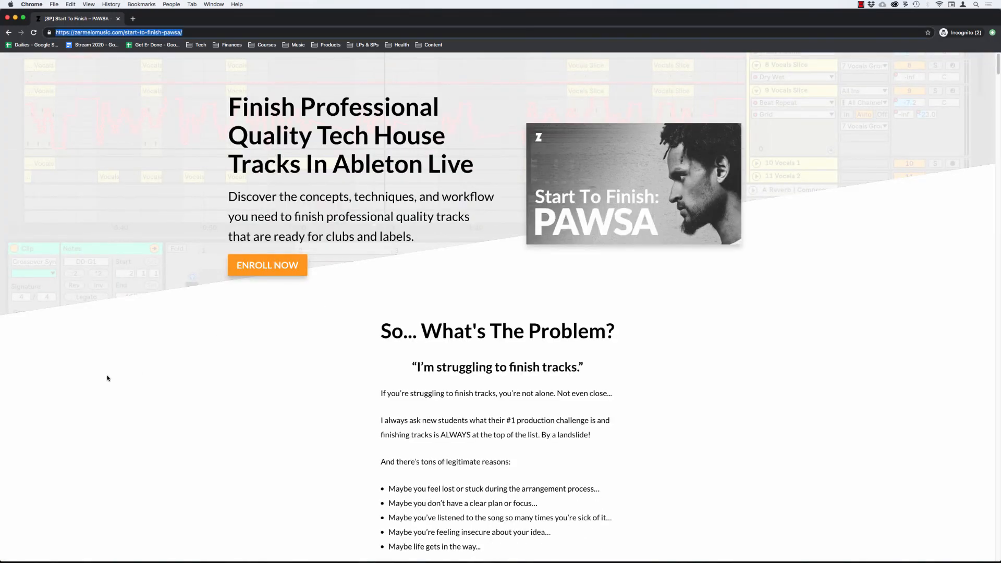
pyautogui.click(124, 366)
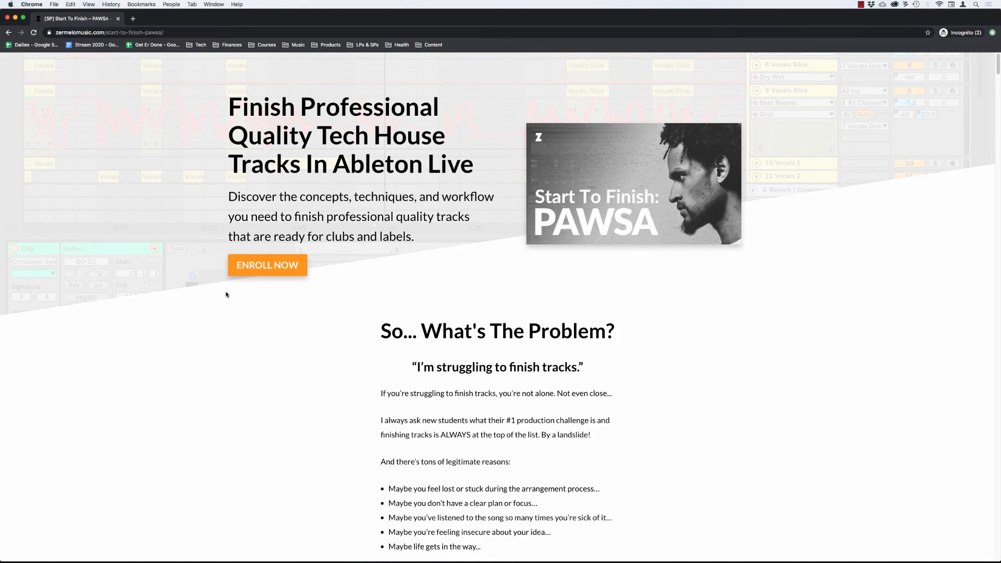
pyautogui.click(248, 266)
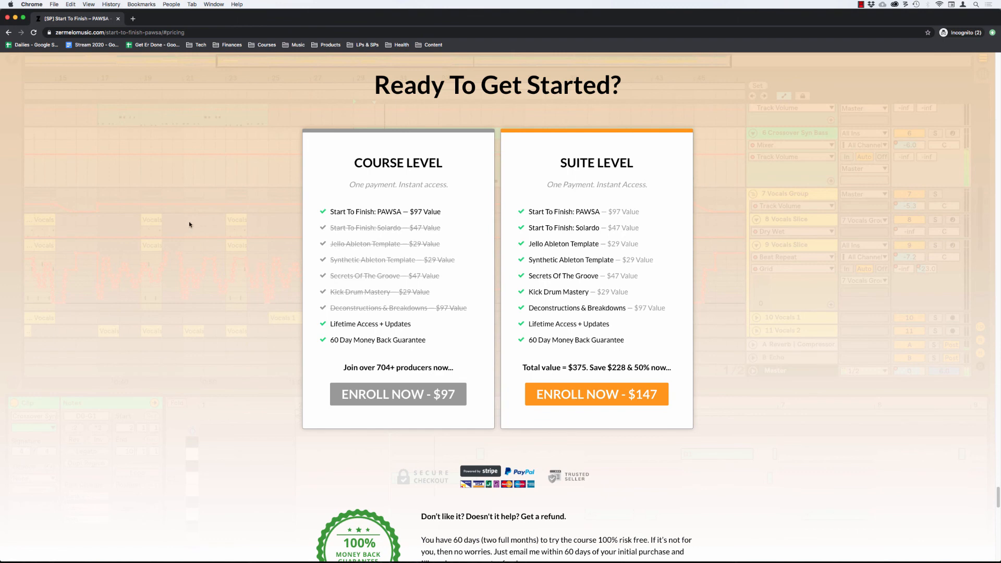
# Examine the pricing cards, money back guarantee, student testimonials, FAQ and final ENROLL NOW section, ending at the Ready To Get Started? heading.
pyautogui.scroll(-3, 198, 219)
pyautogui.scroll(-3, 197, 219)
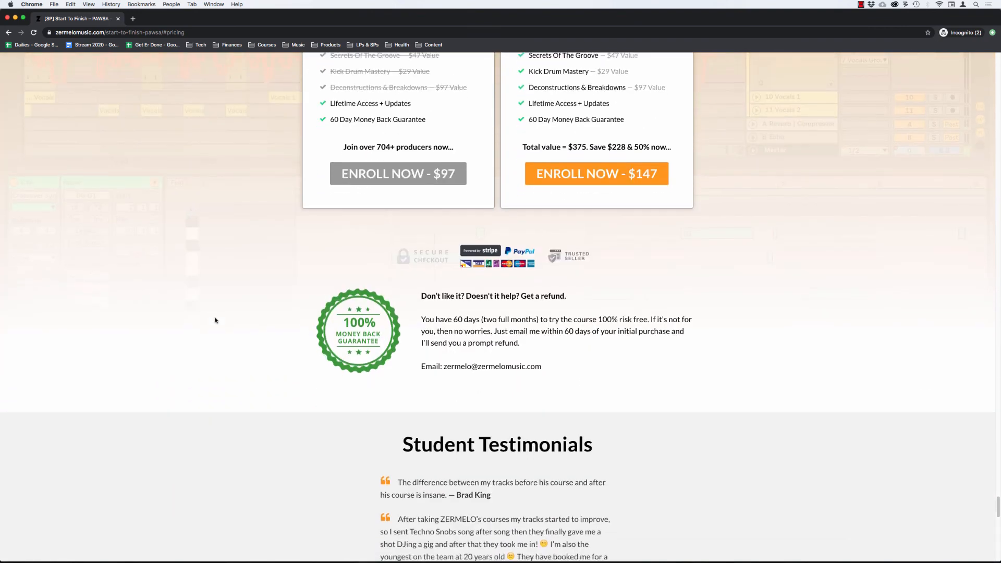
pyautogui.scroll(-6, 215, 321)
pyautogui.scroll(-15, 216, 320)
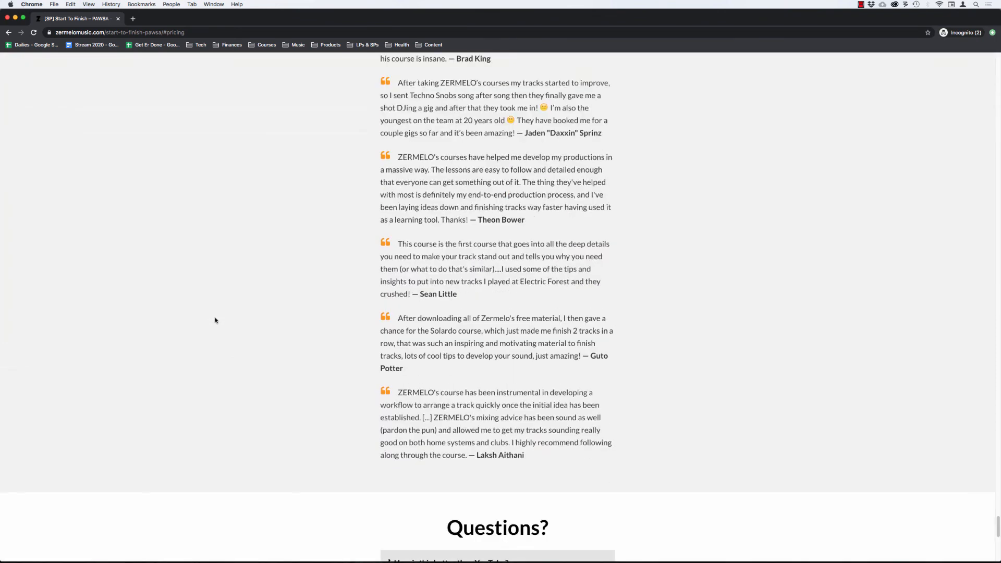
pyautogui.scroll(-1, 216, 320)
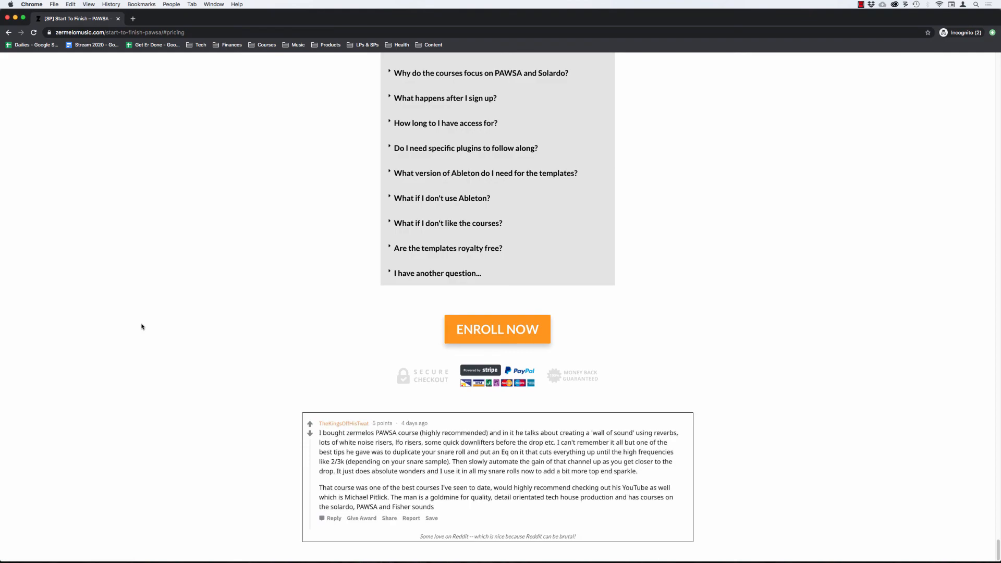
pyautogui.scroll(6, 142, 327)
pyautogui.scroll(20, 142, 327)
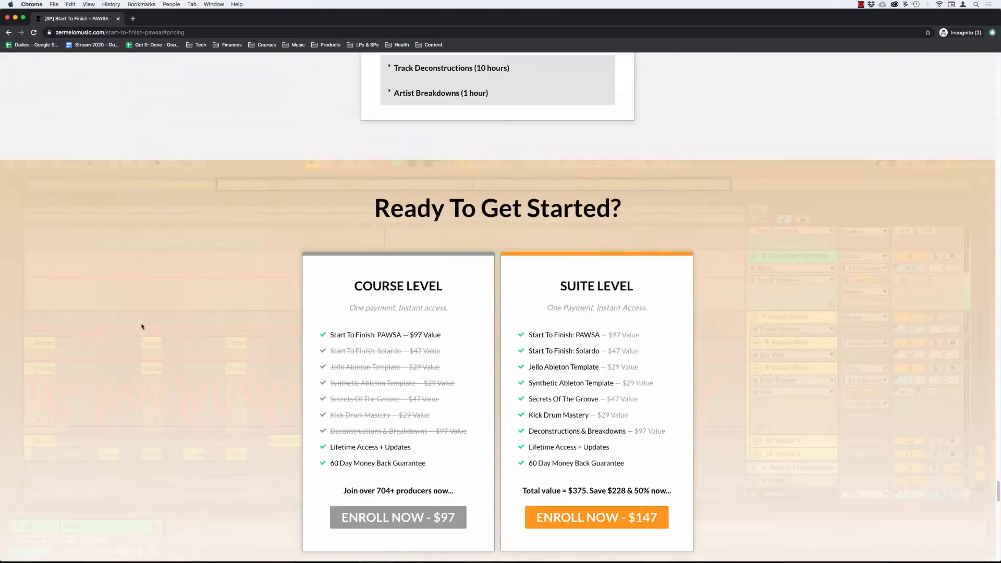
pyautogui.scroll(-5, 142, 327)
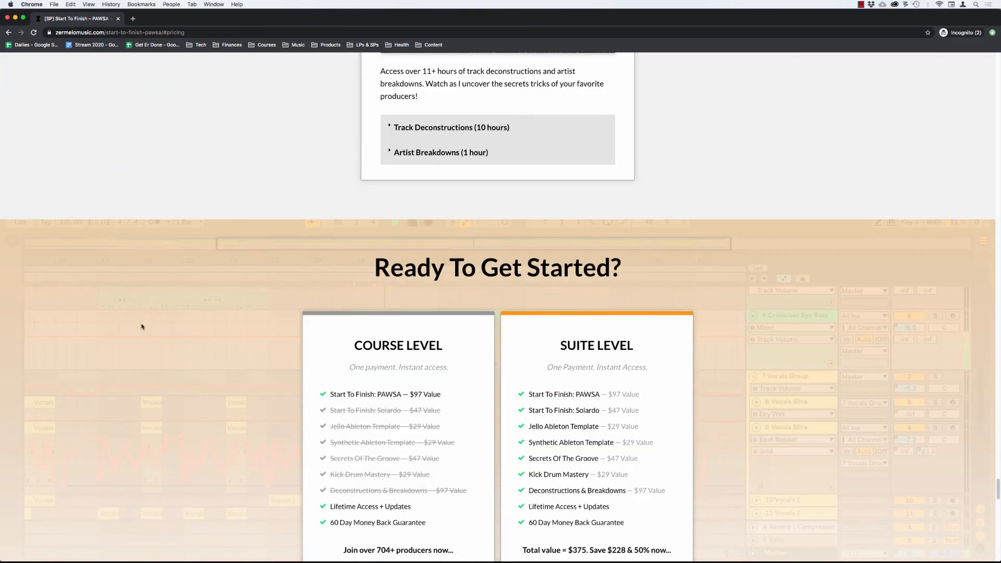
pyautogui.scroll(-2, 142, 327)
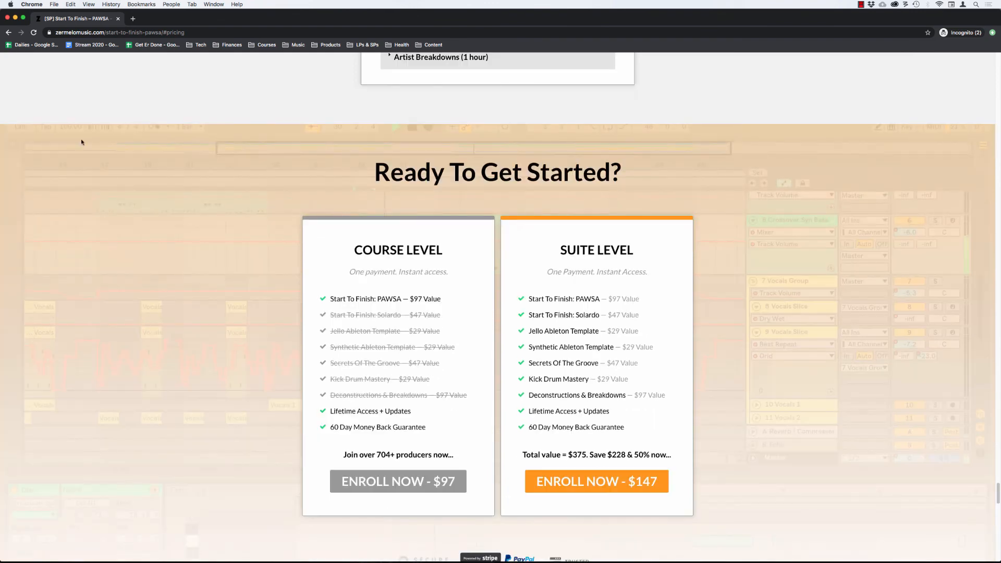
# Return to the regular browser window, open the [SP] Start To Finish – PAWSA page in the WordPress editor and update it.
pyautogui.click(103, 32)
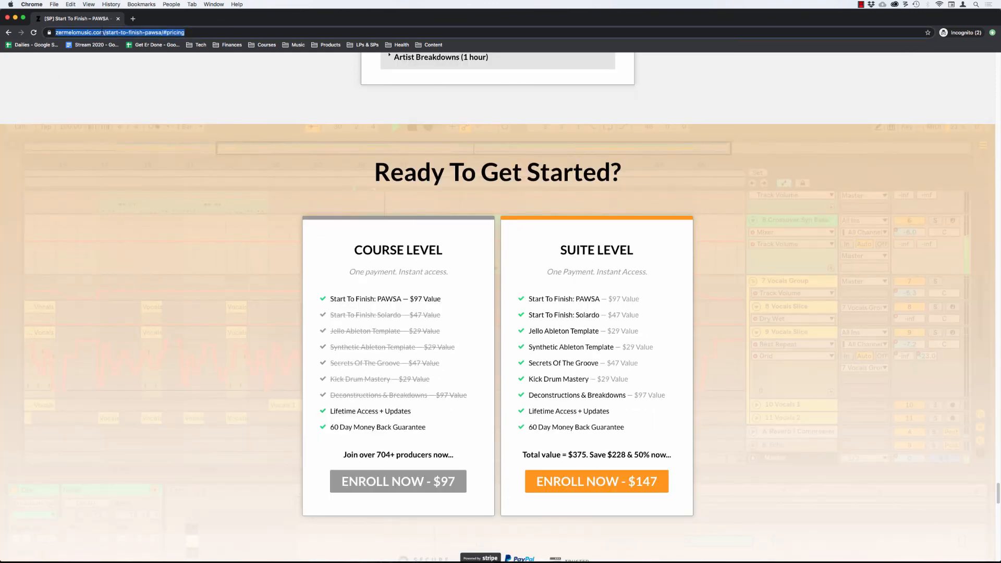
pyautogui.press('super+grave')
pyautogui.click(103, 33)
pyautogui.click(128, 307)
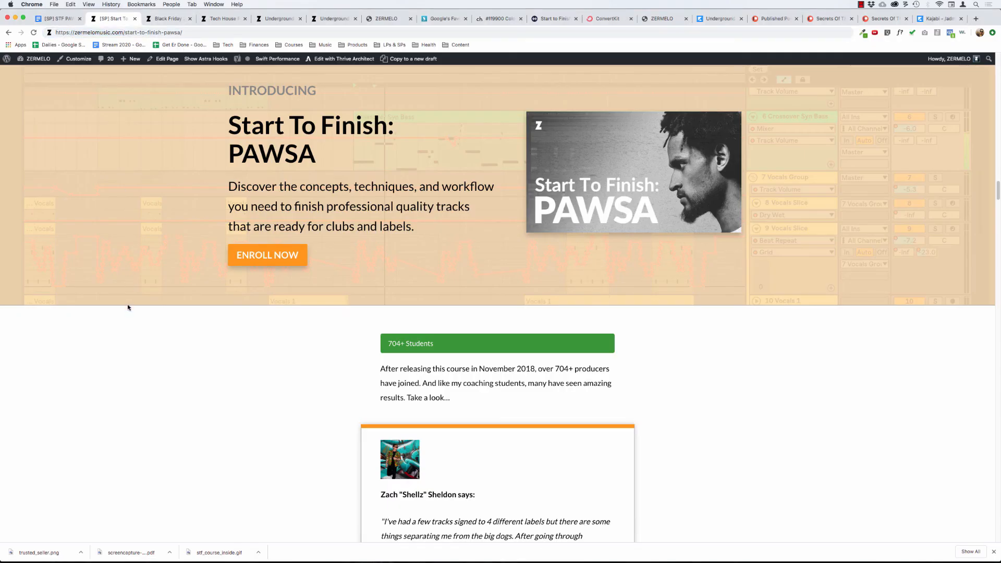
pyautogui.click(167, 60)
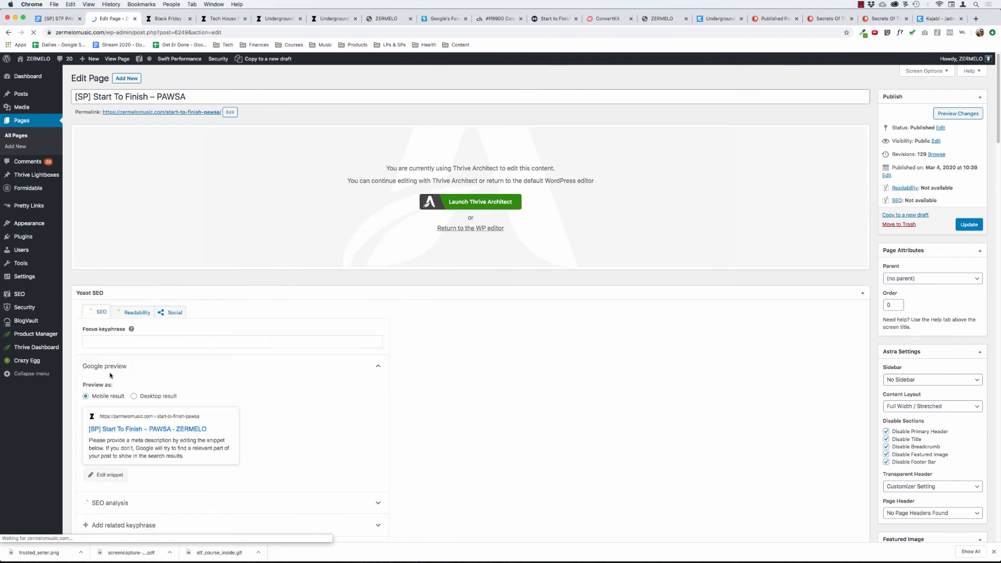
pyautogui.scroll(-1, 137, 399)
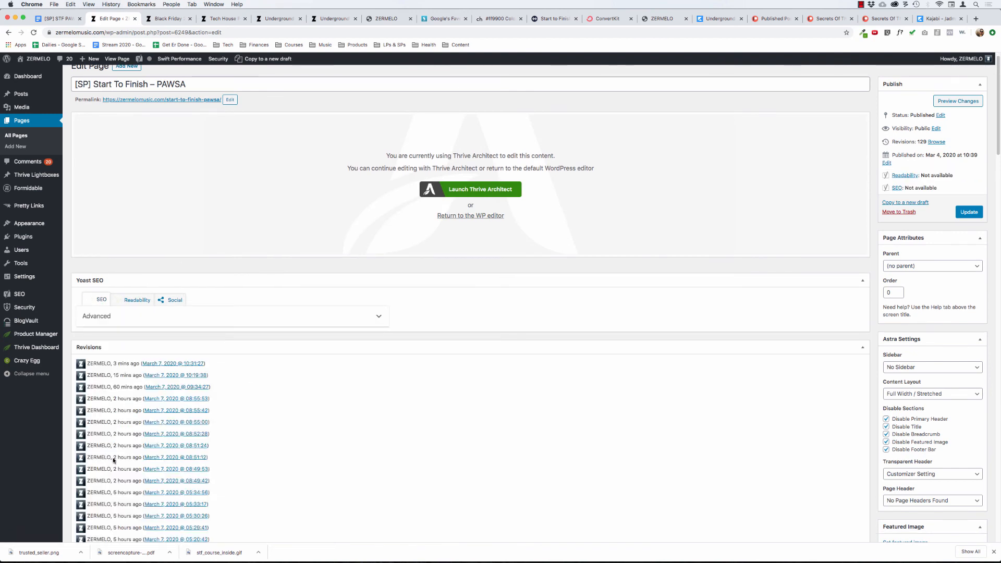
pyautogui.click(979, 214)
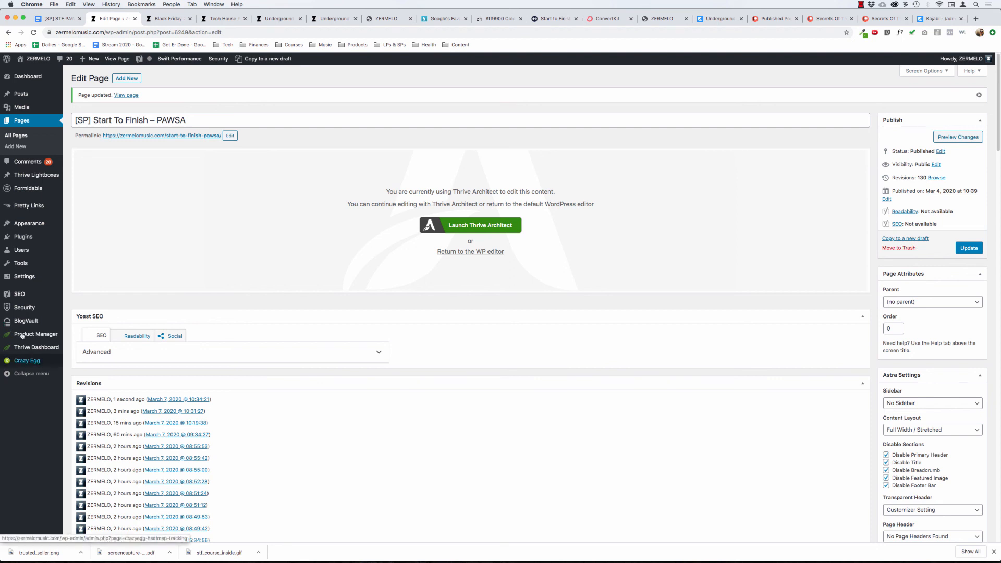
pyautogui.moveTo(51, 239)
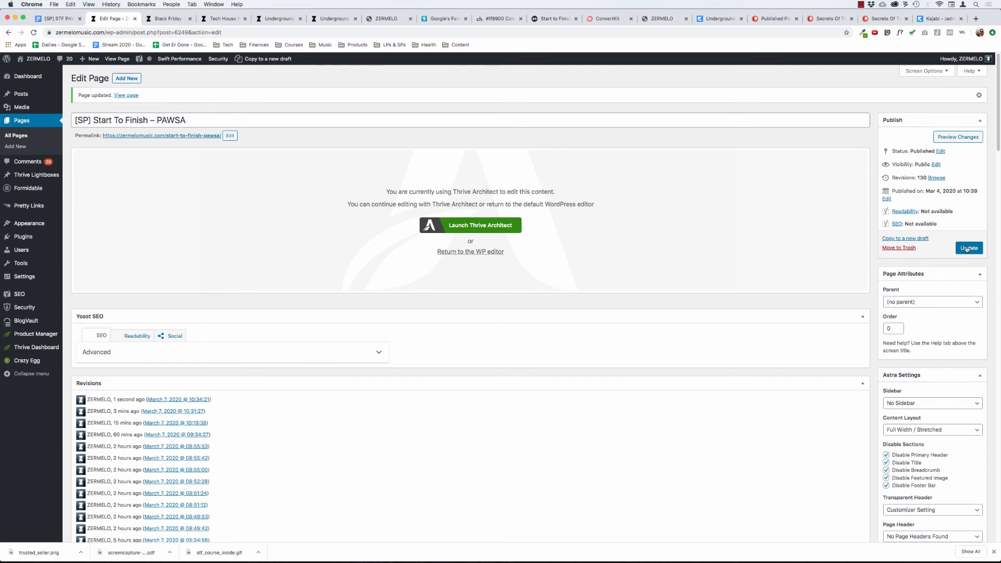
pyautogui.scroll(-3, 878, 381)
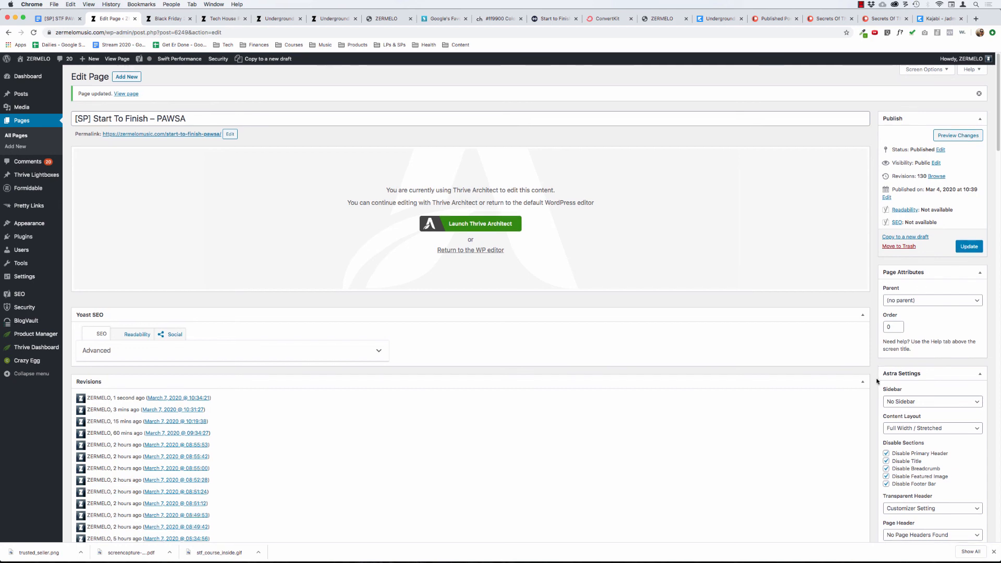
pyautogui.scroll(3, 877, 380)
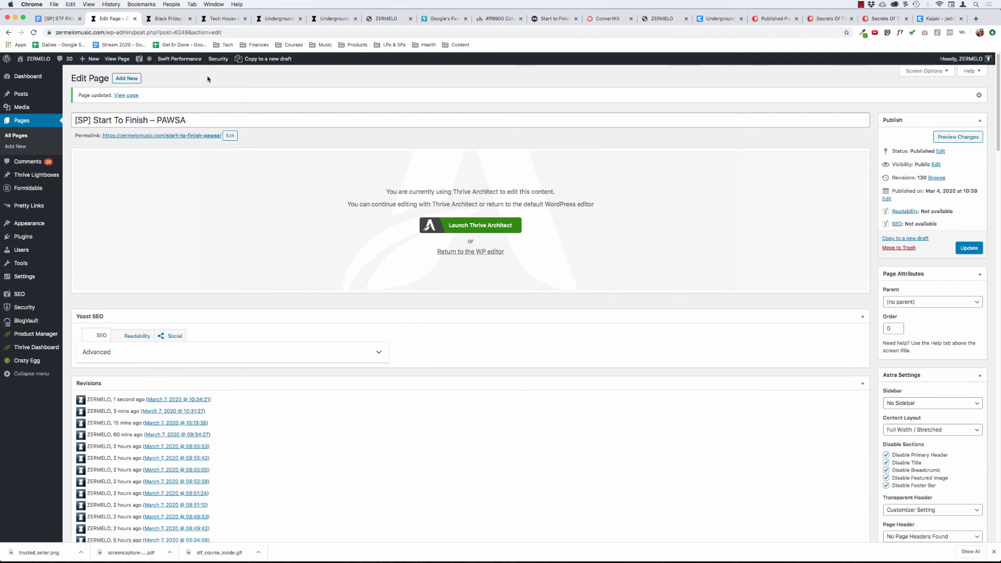
pyautogui.click(861, 4)
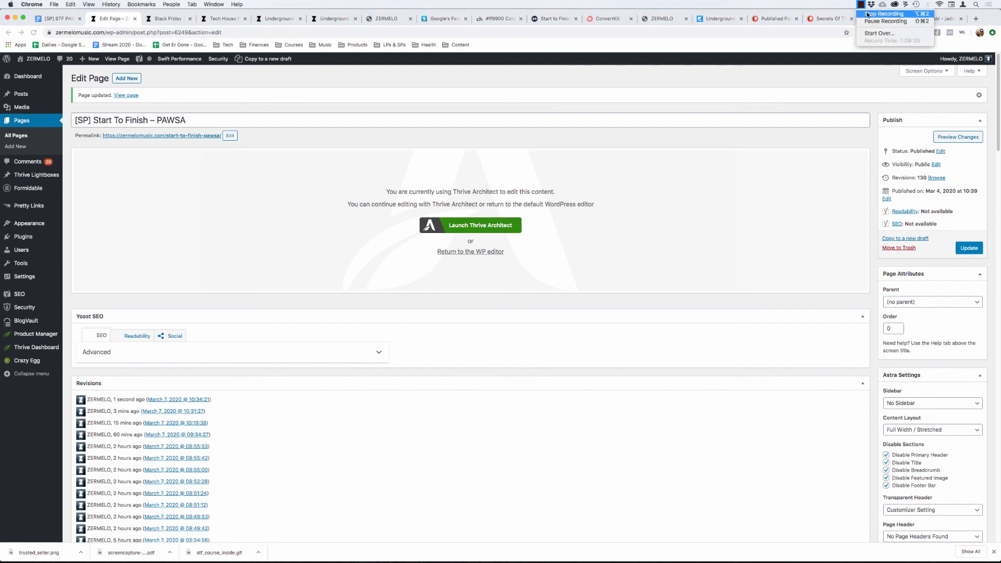
pyautogui.click(867, 14)
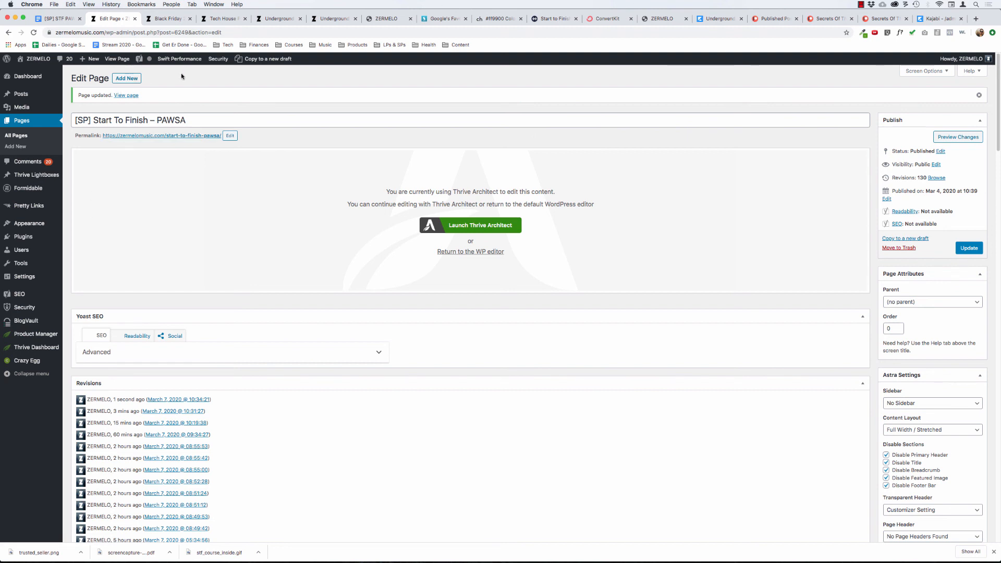
# Open the updated Start To Finish: PAWSA page from the editor, examine its pricing, guarantee, testimonials, FAQ and closing section, and return to the hero section.
pyautogui.keyDown('super'); pyautogui.click(130, 95); pyautogui.keyUp('super')
pyautogui.click(157, 19)
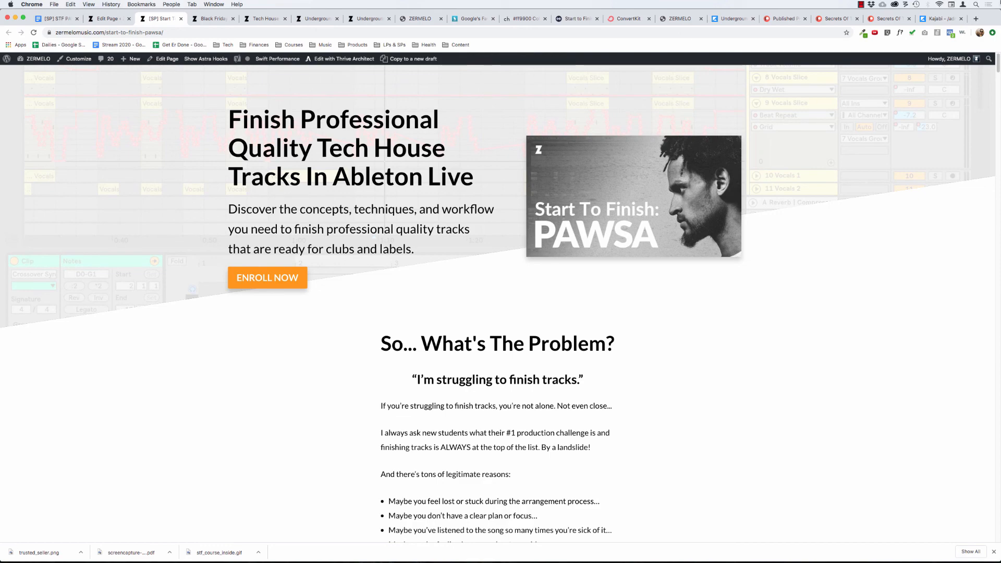
pyautogui.moveTo(997, 68); pyautogui.dragTo(967, 57)
pyautogui.moveTo(997, 53); pyautogui.dragTo(832, 493)
pyautogui.scroll(8, 833, 483)
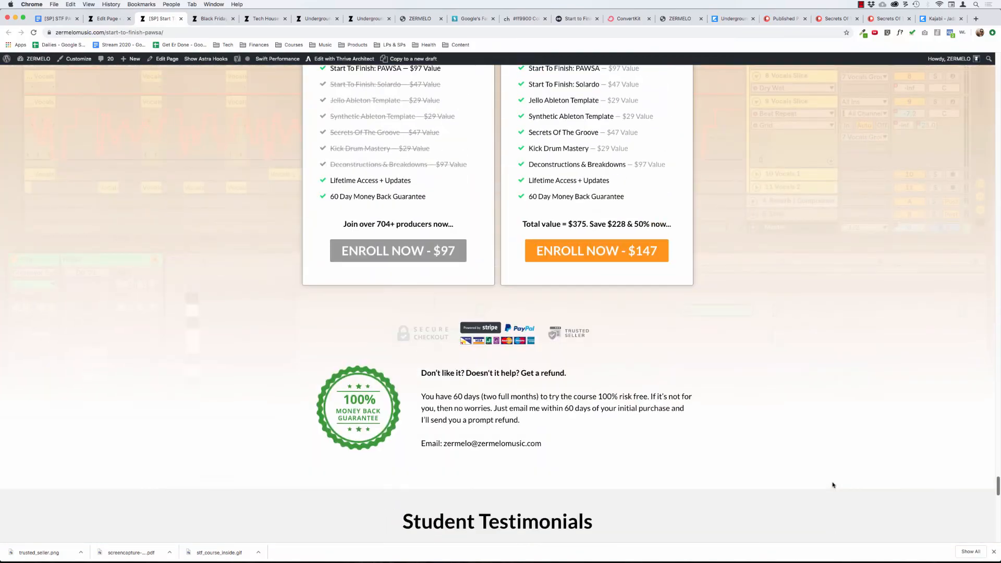
pyautogui.scroll(-15, 831, 498)
pyautogui.scroll(-9, 826, 511)
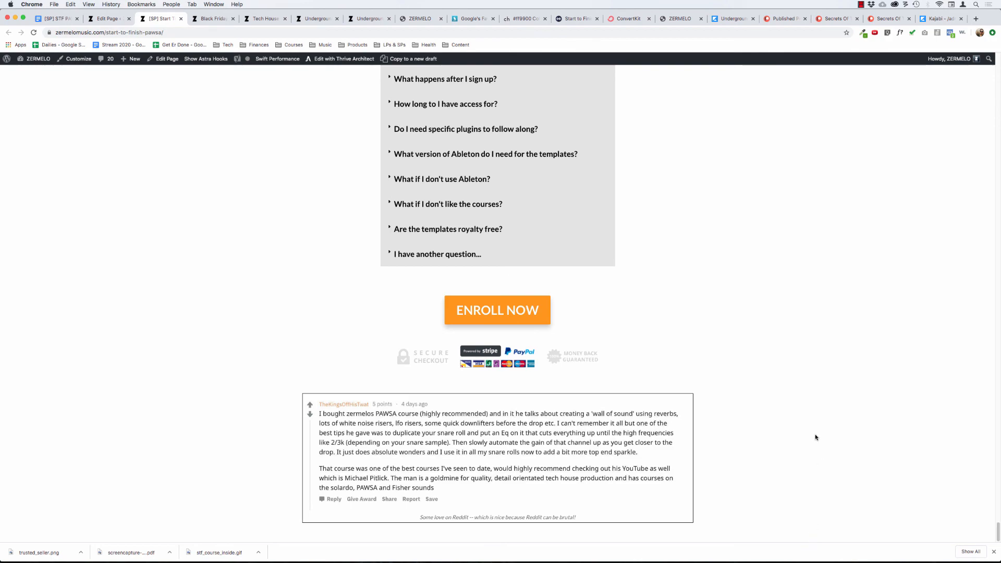
pyautogui.scroll(4, 816, 437)
pyautogui.scroll(-4, 816, 437)
pyautogui.scroll(15, 816, 437)
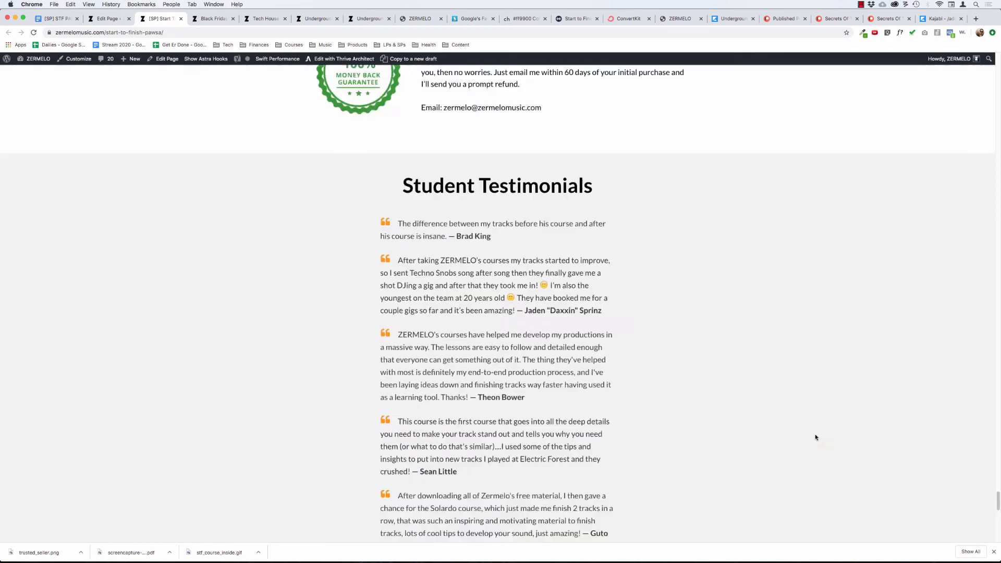
pyautogui.scroll(15, 816, 437)
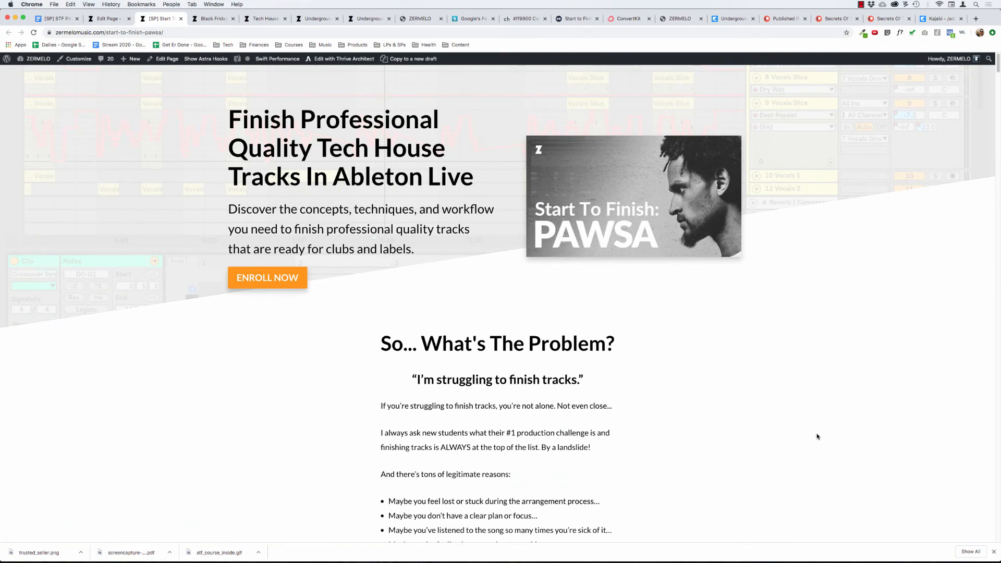